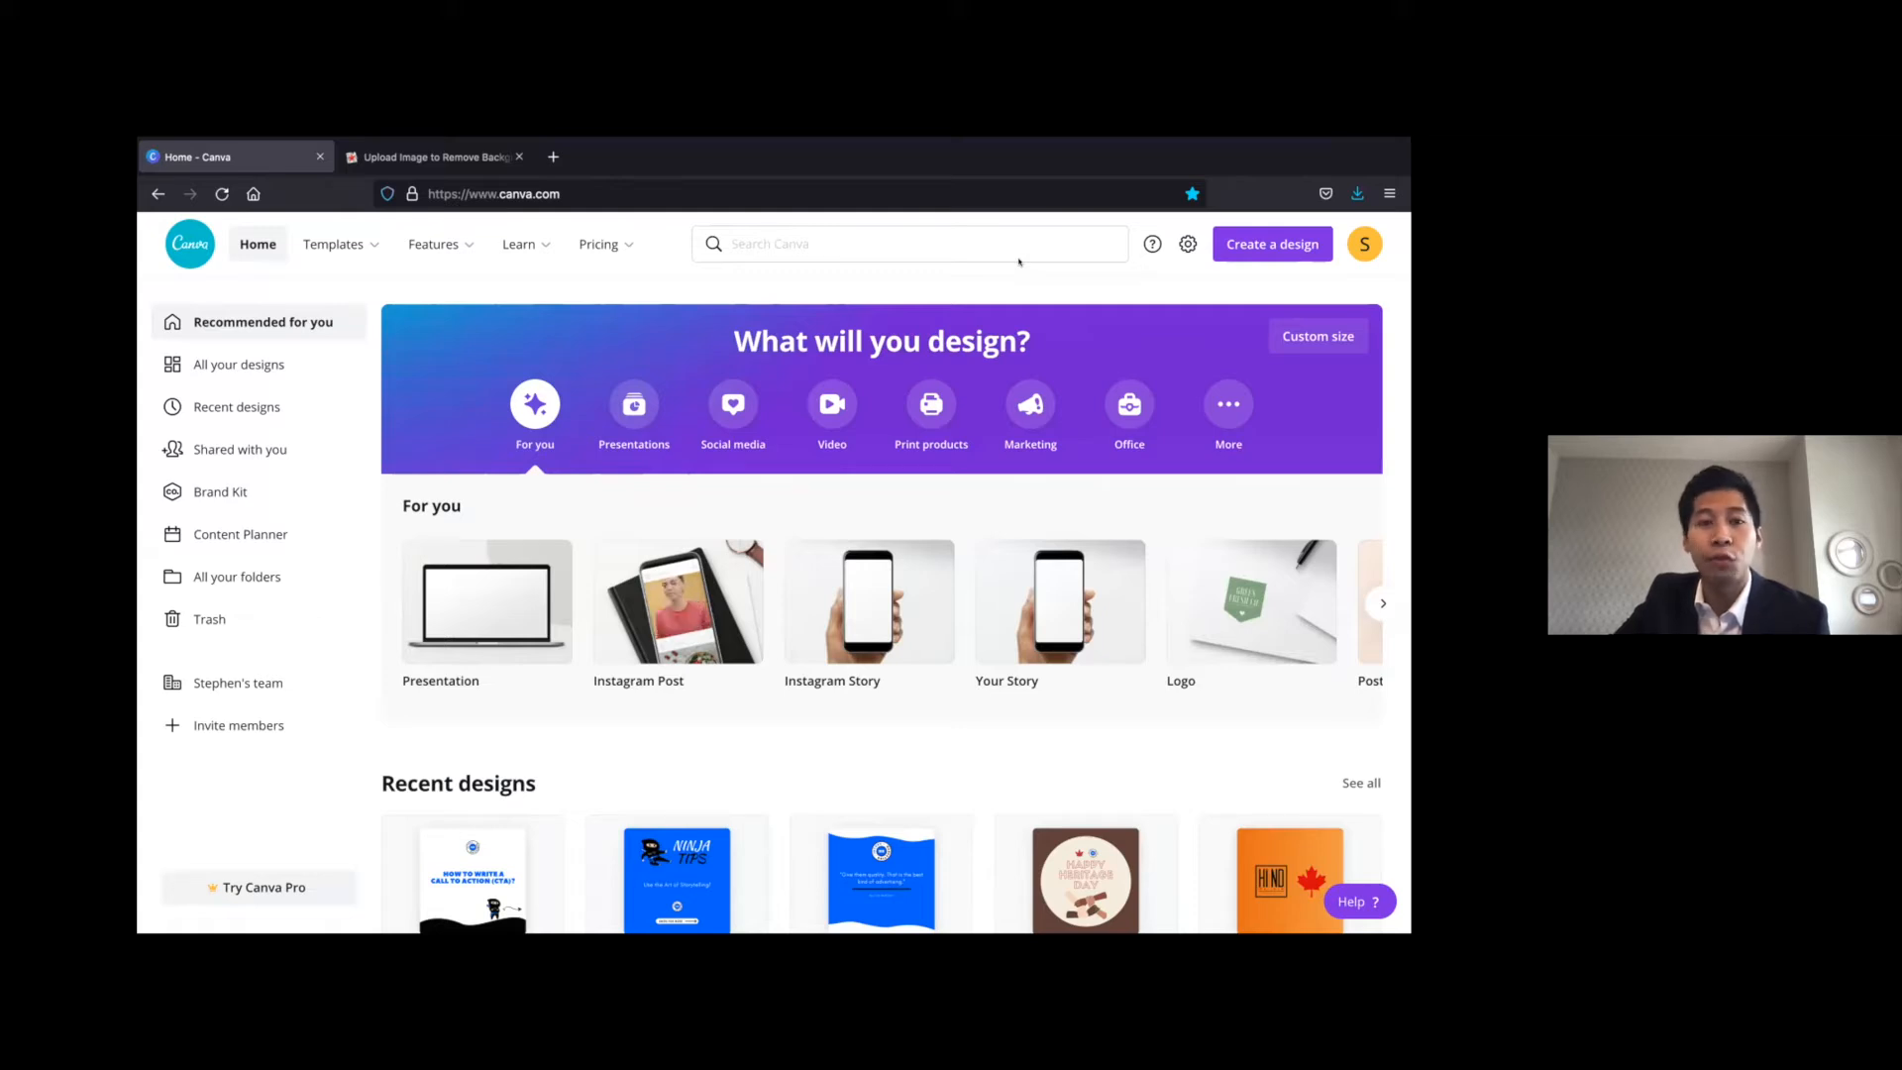
# Create a new blank design in the Instagram Post format
pyautogui.moveTo(577, 258)
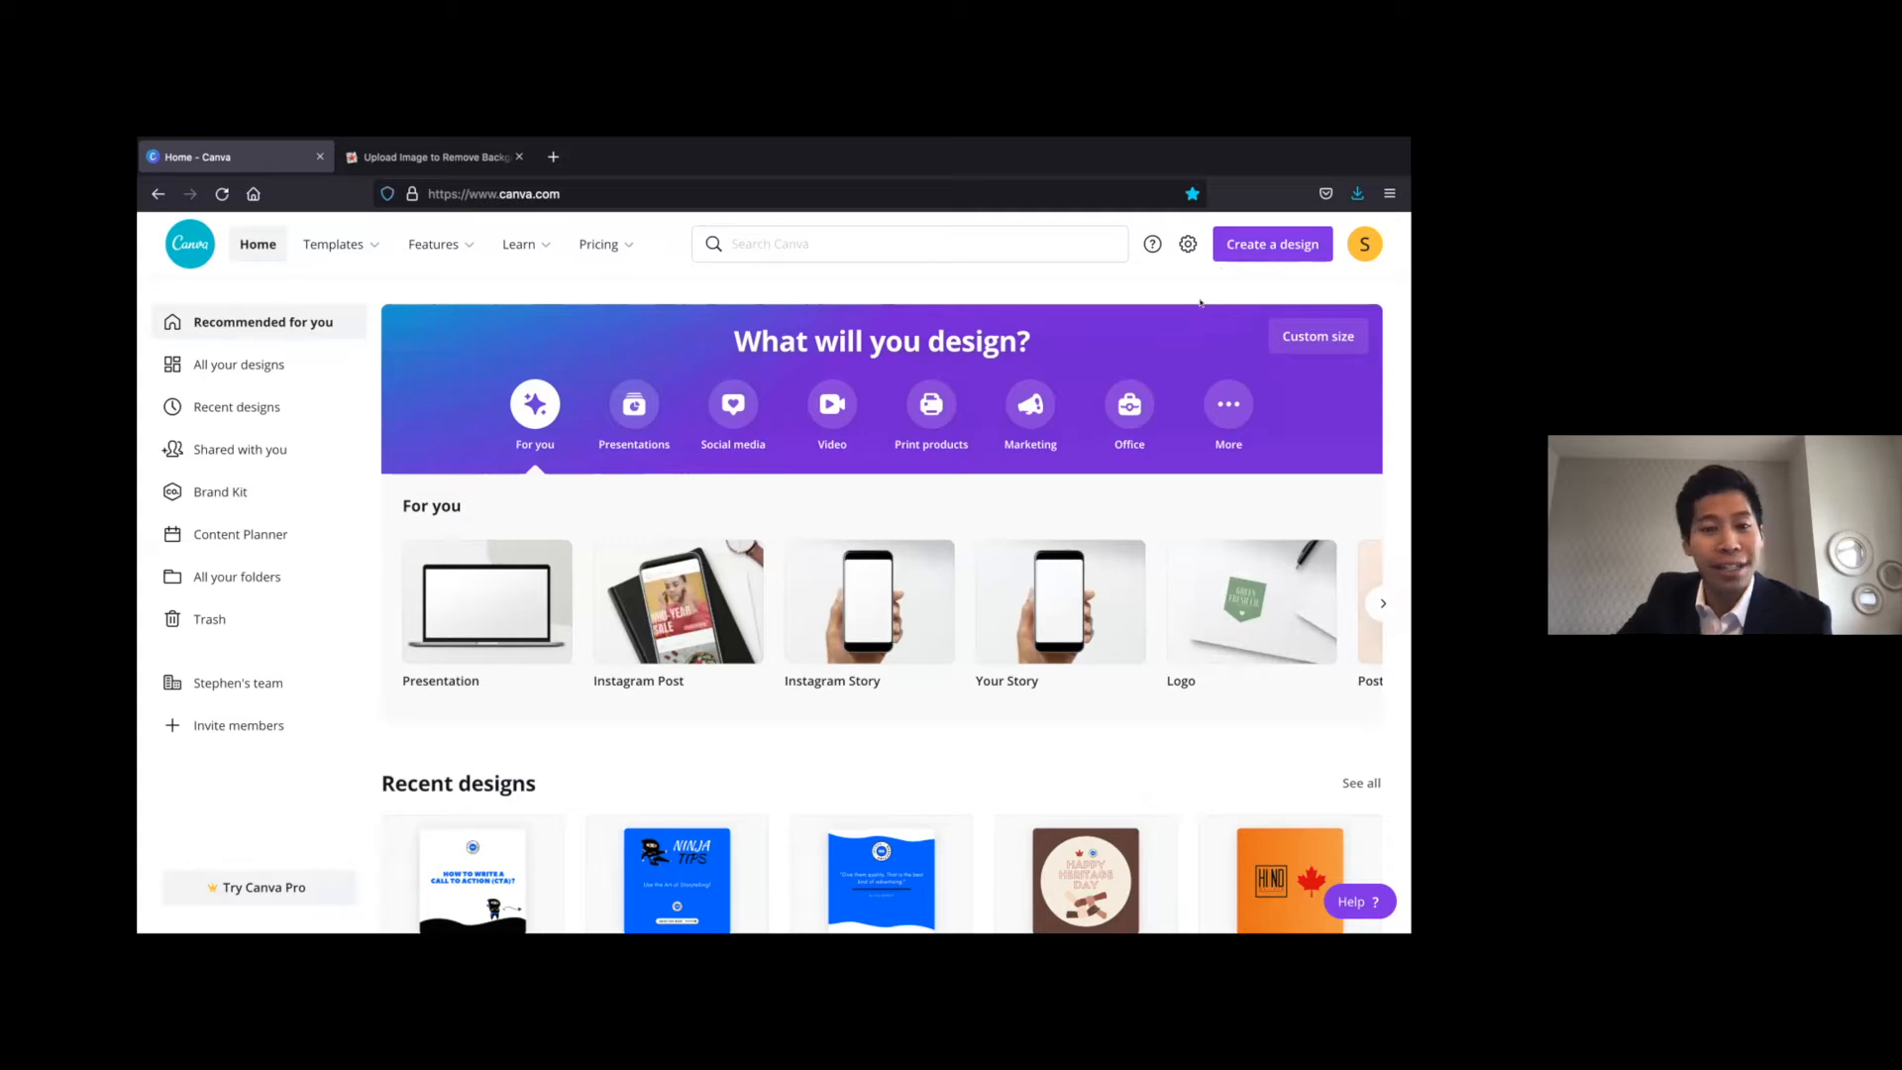
pyautogui.click(1253, 244)
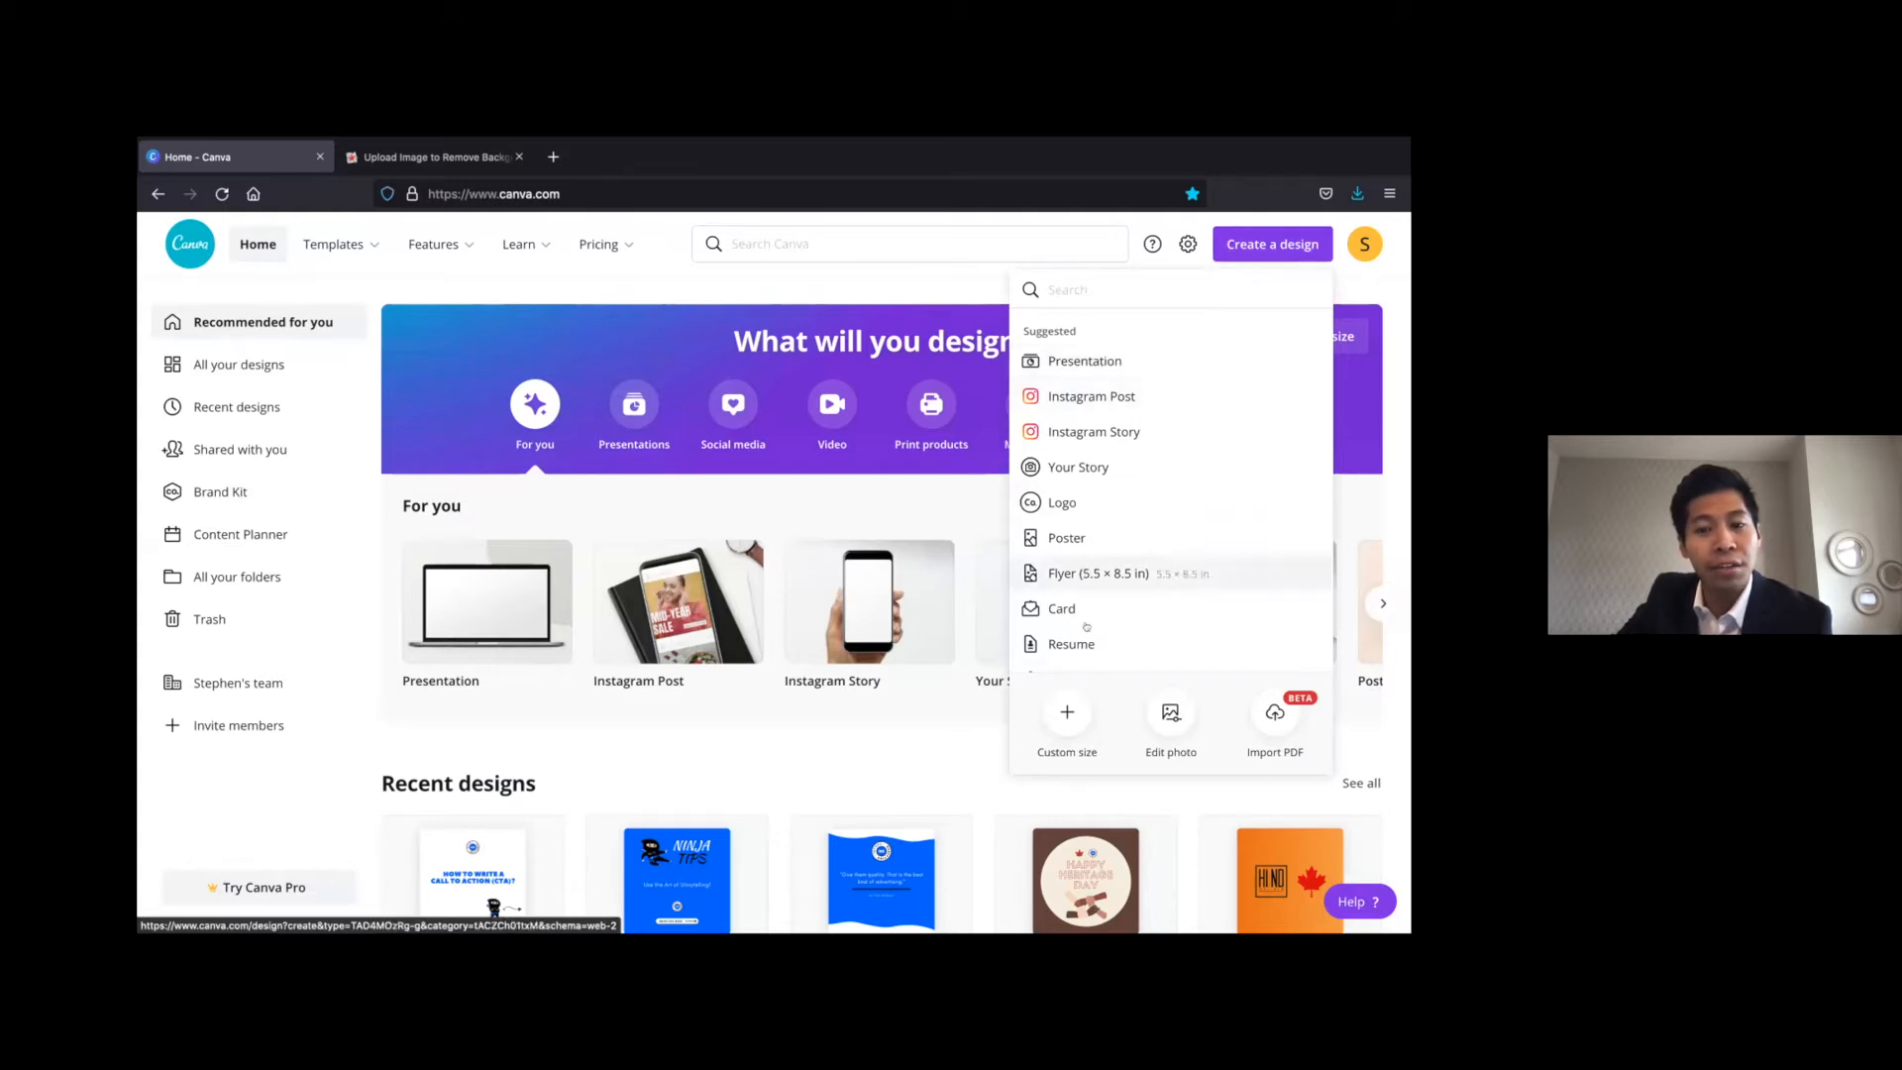
pyautogui.scroll(-2, 1101, 518)
pyautogui.scroll(-5, 1100, 517)
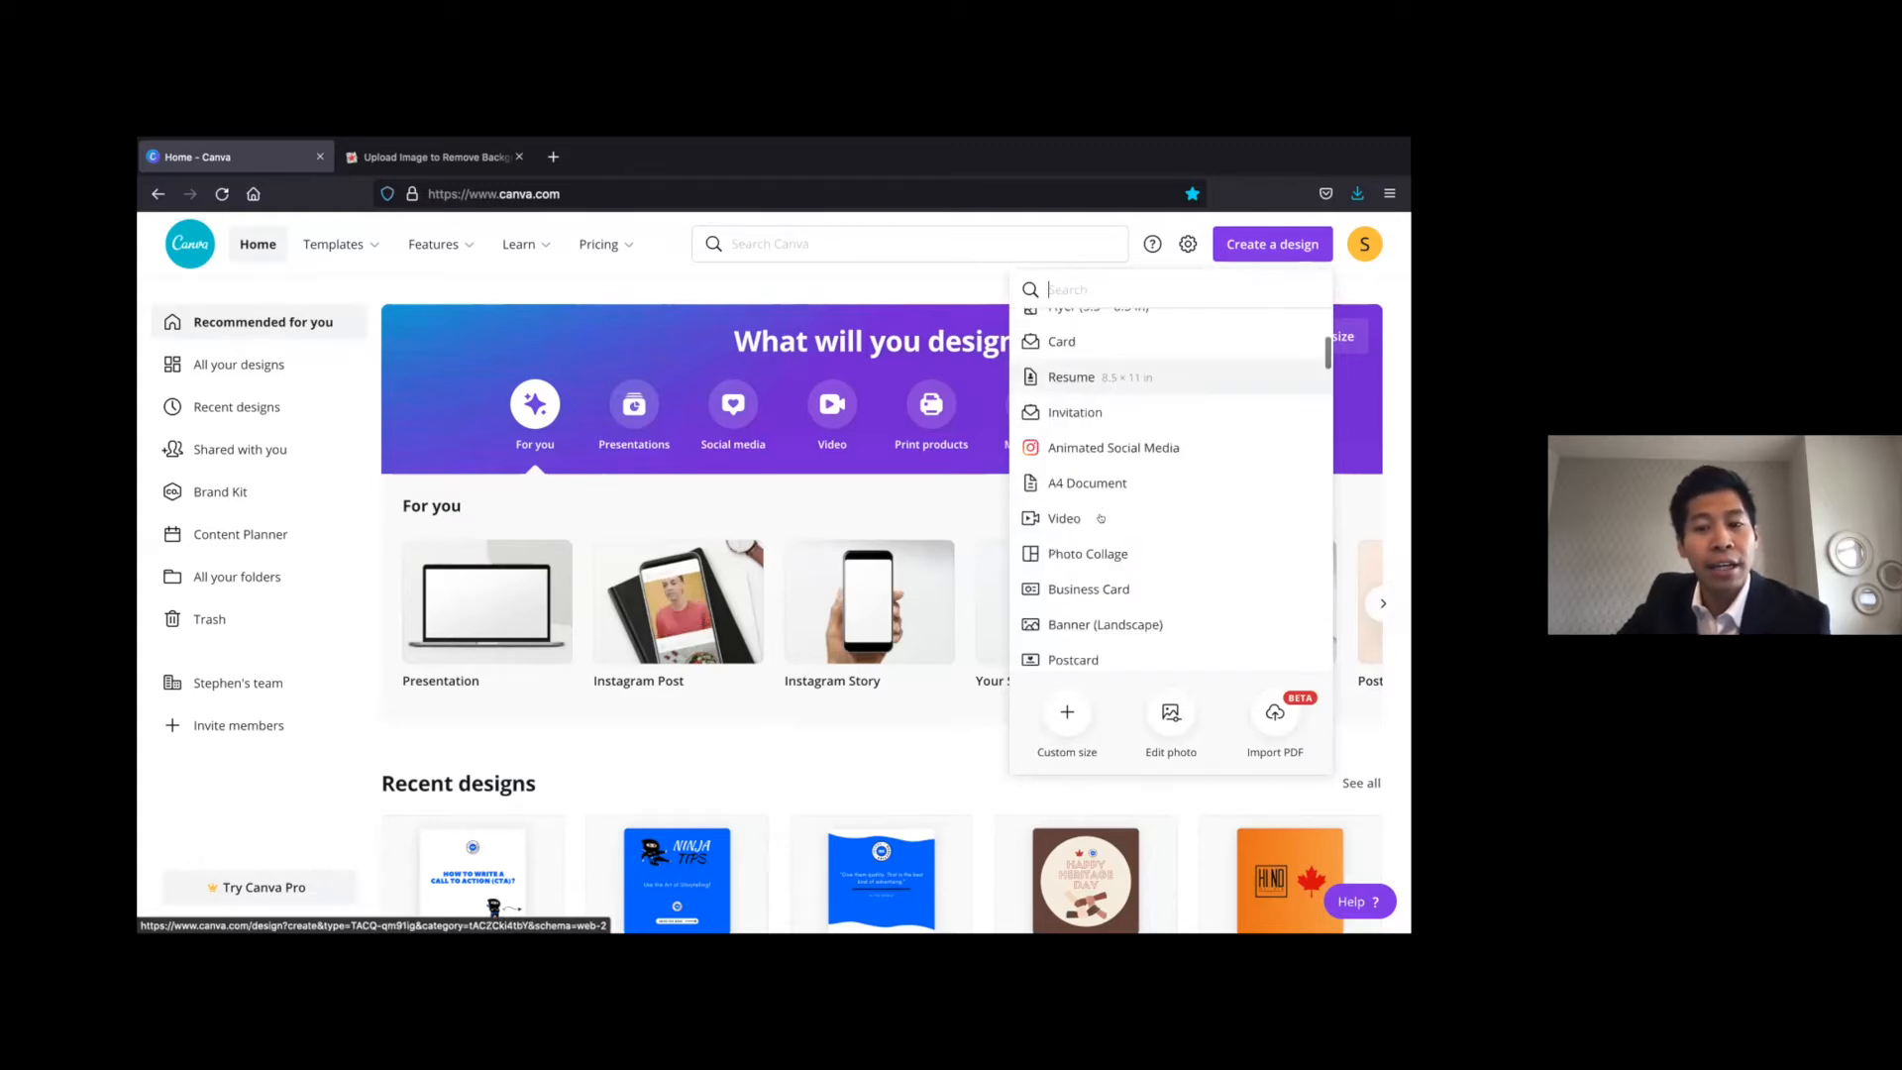
pyautogui.scroll(6, 1102, 517)
pyautogui.scroll(1, 1100, 517)
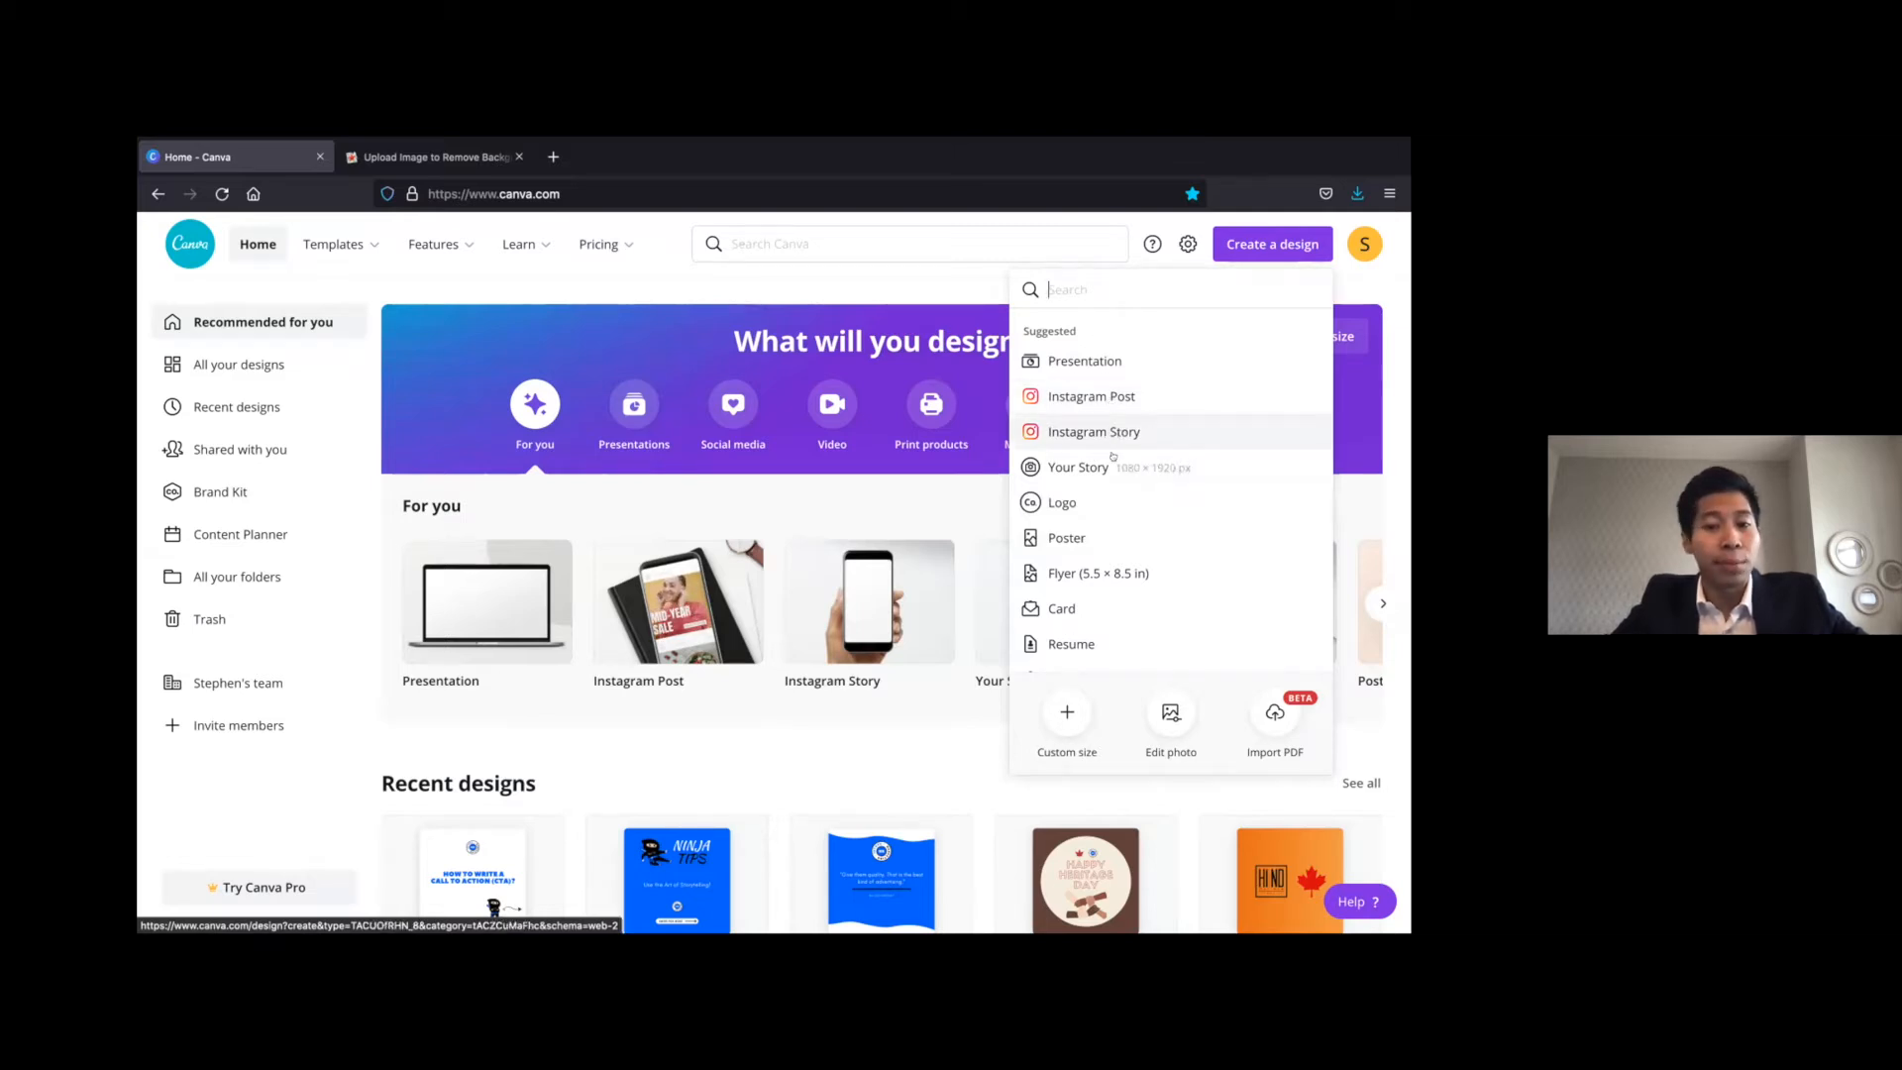
pyautogui.click(1116, 392)
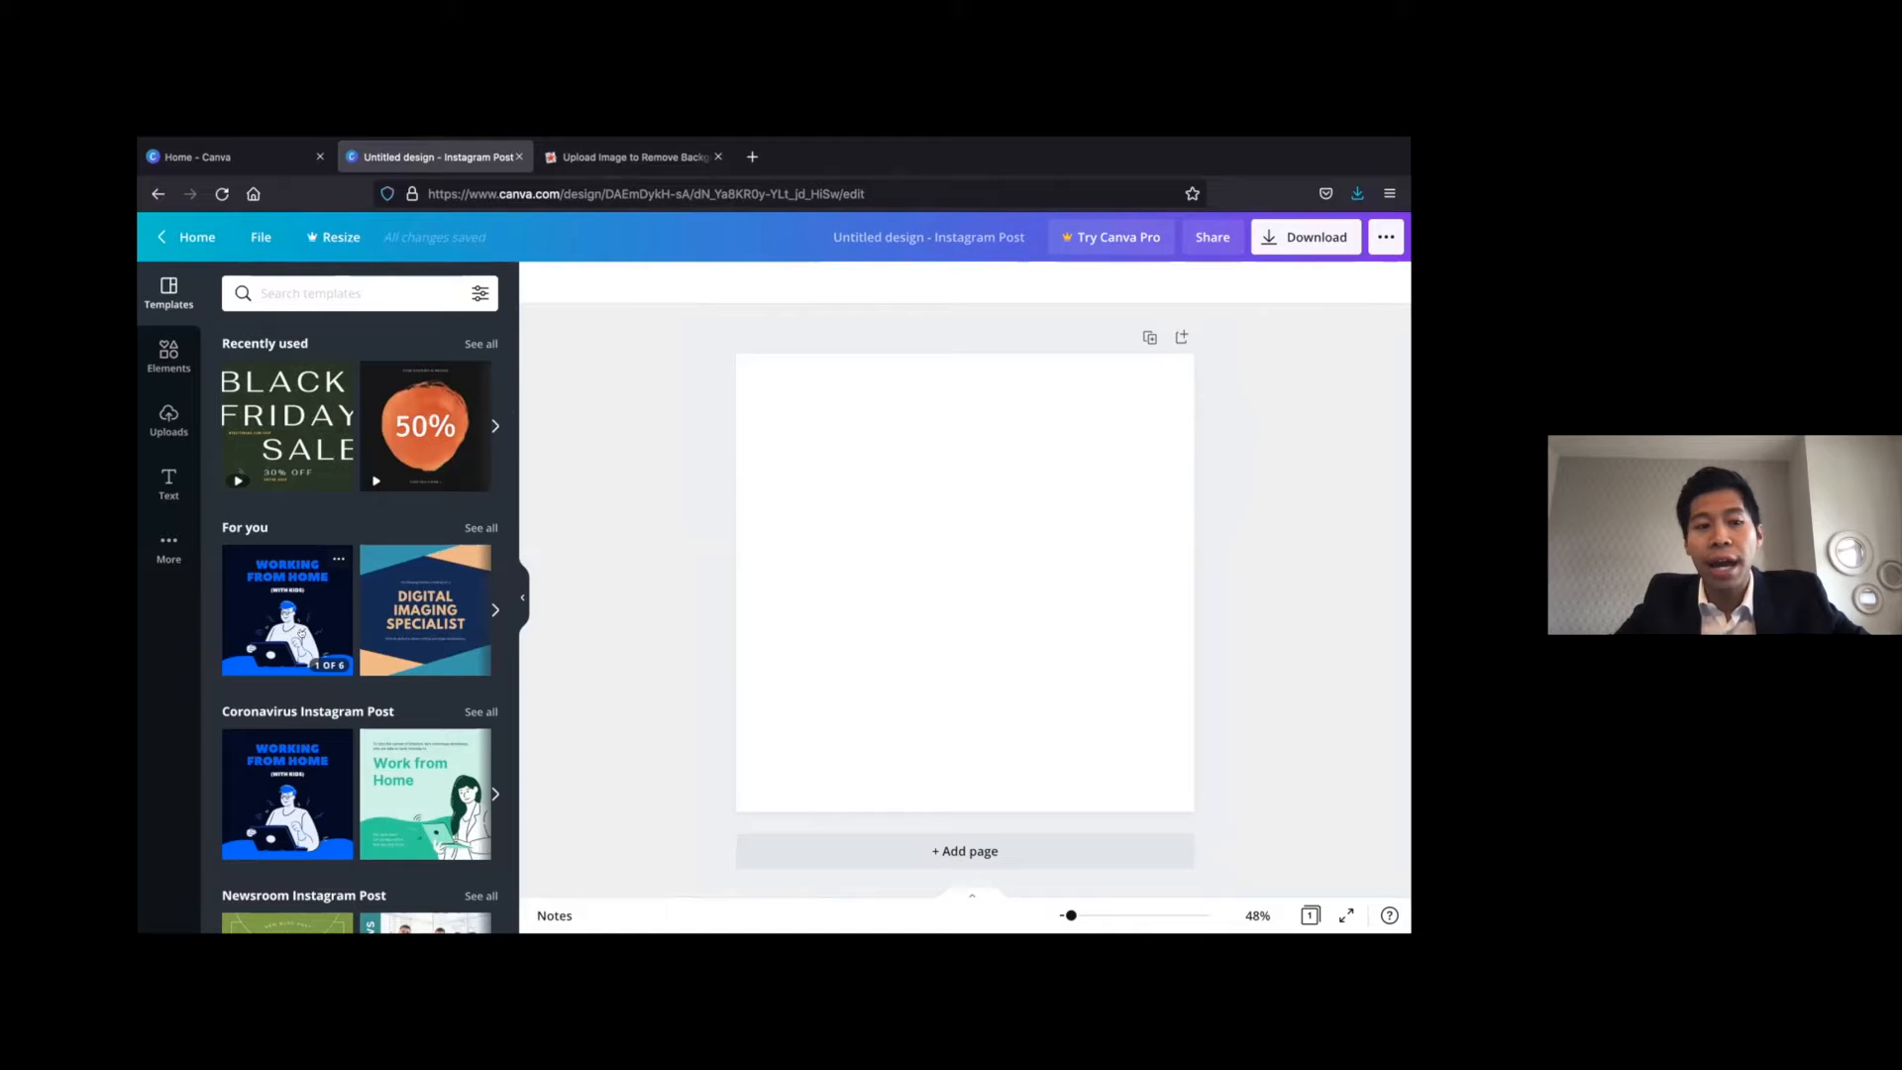
# Look through the available templates, elements, uploads, text styles and additional apps for the design
pyautogui.scroll(-4, 301, 636)
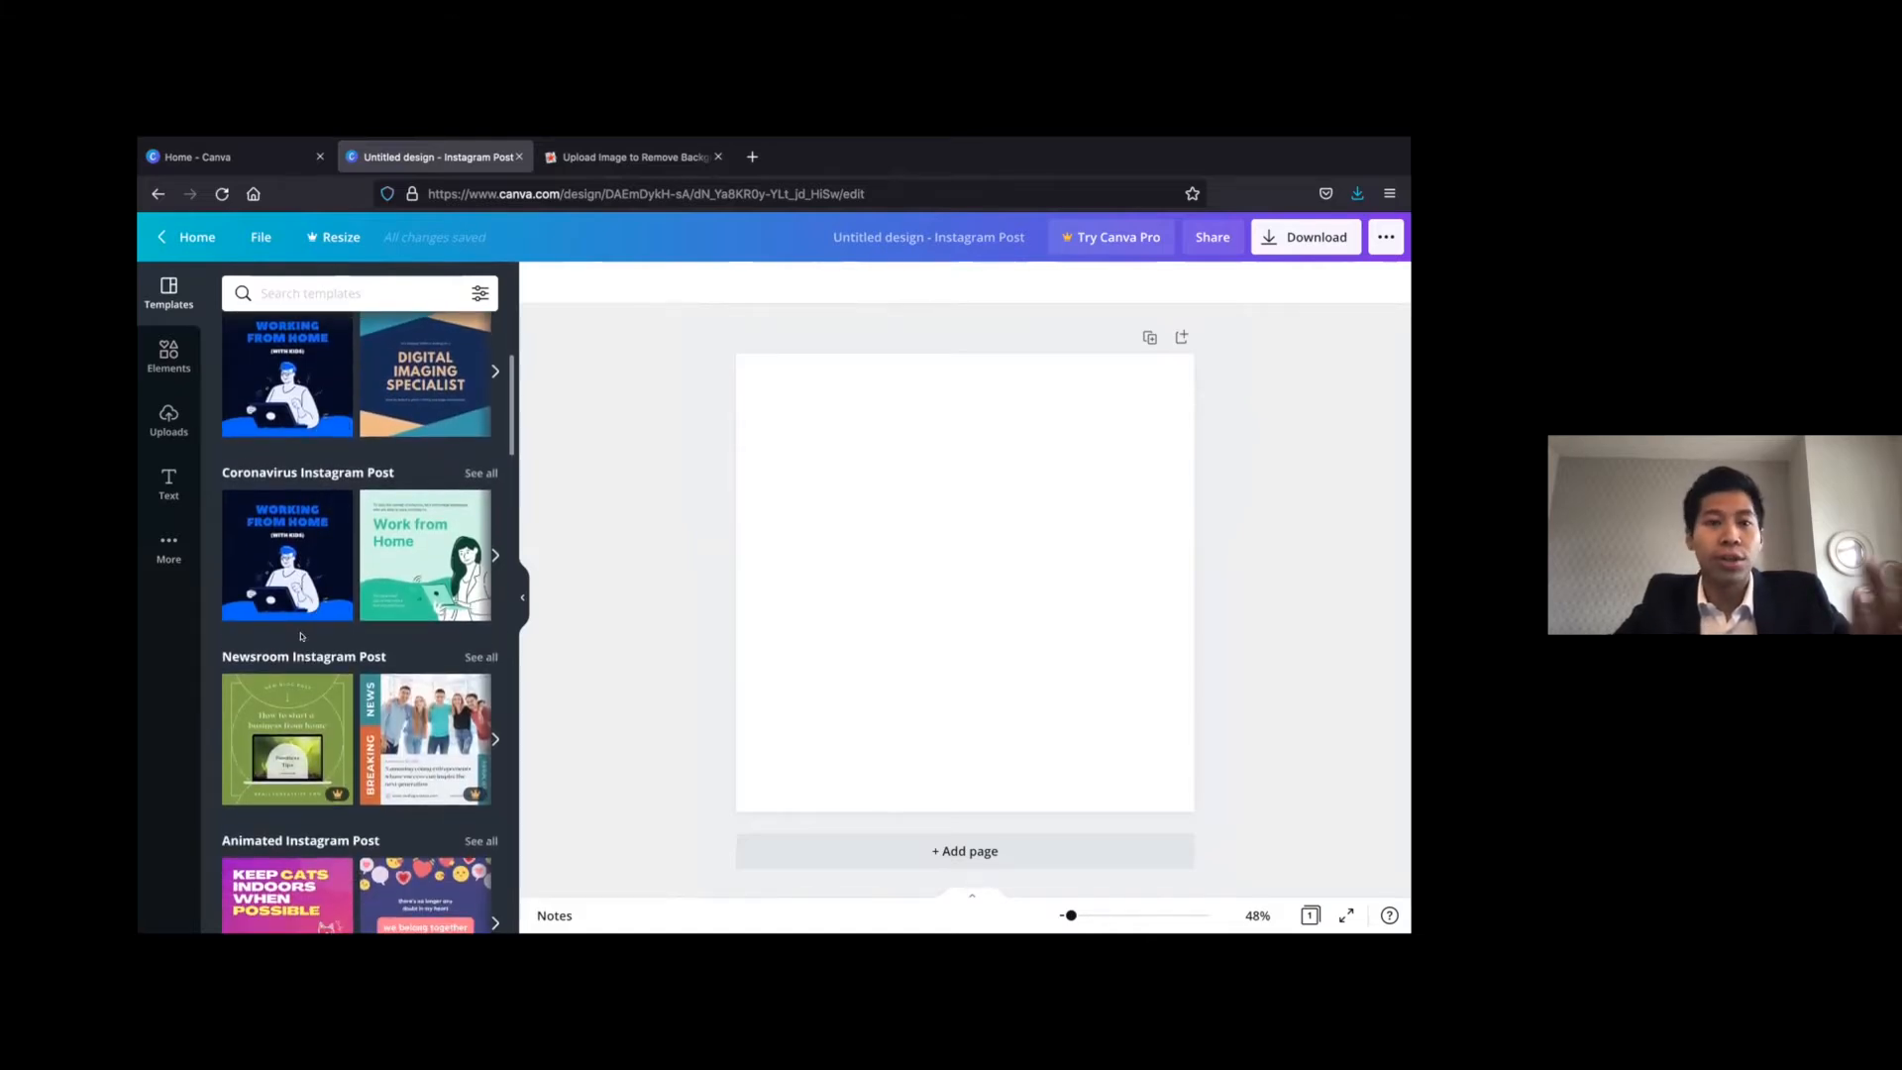
pyautogui.scroll(3, 301, 636)
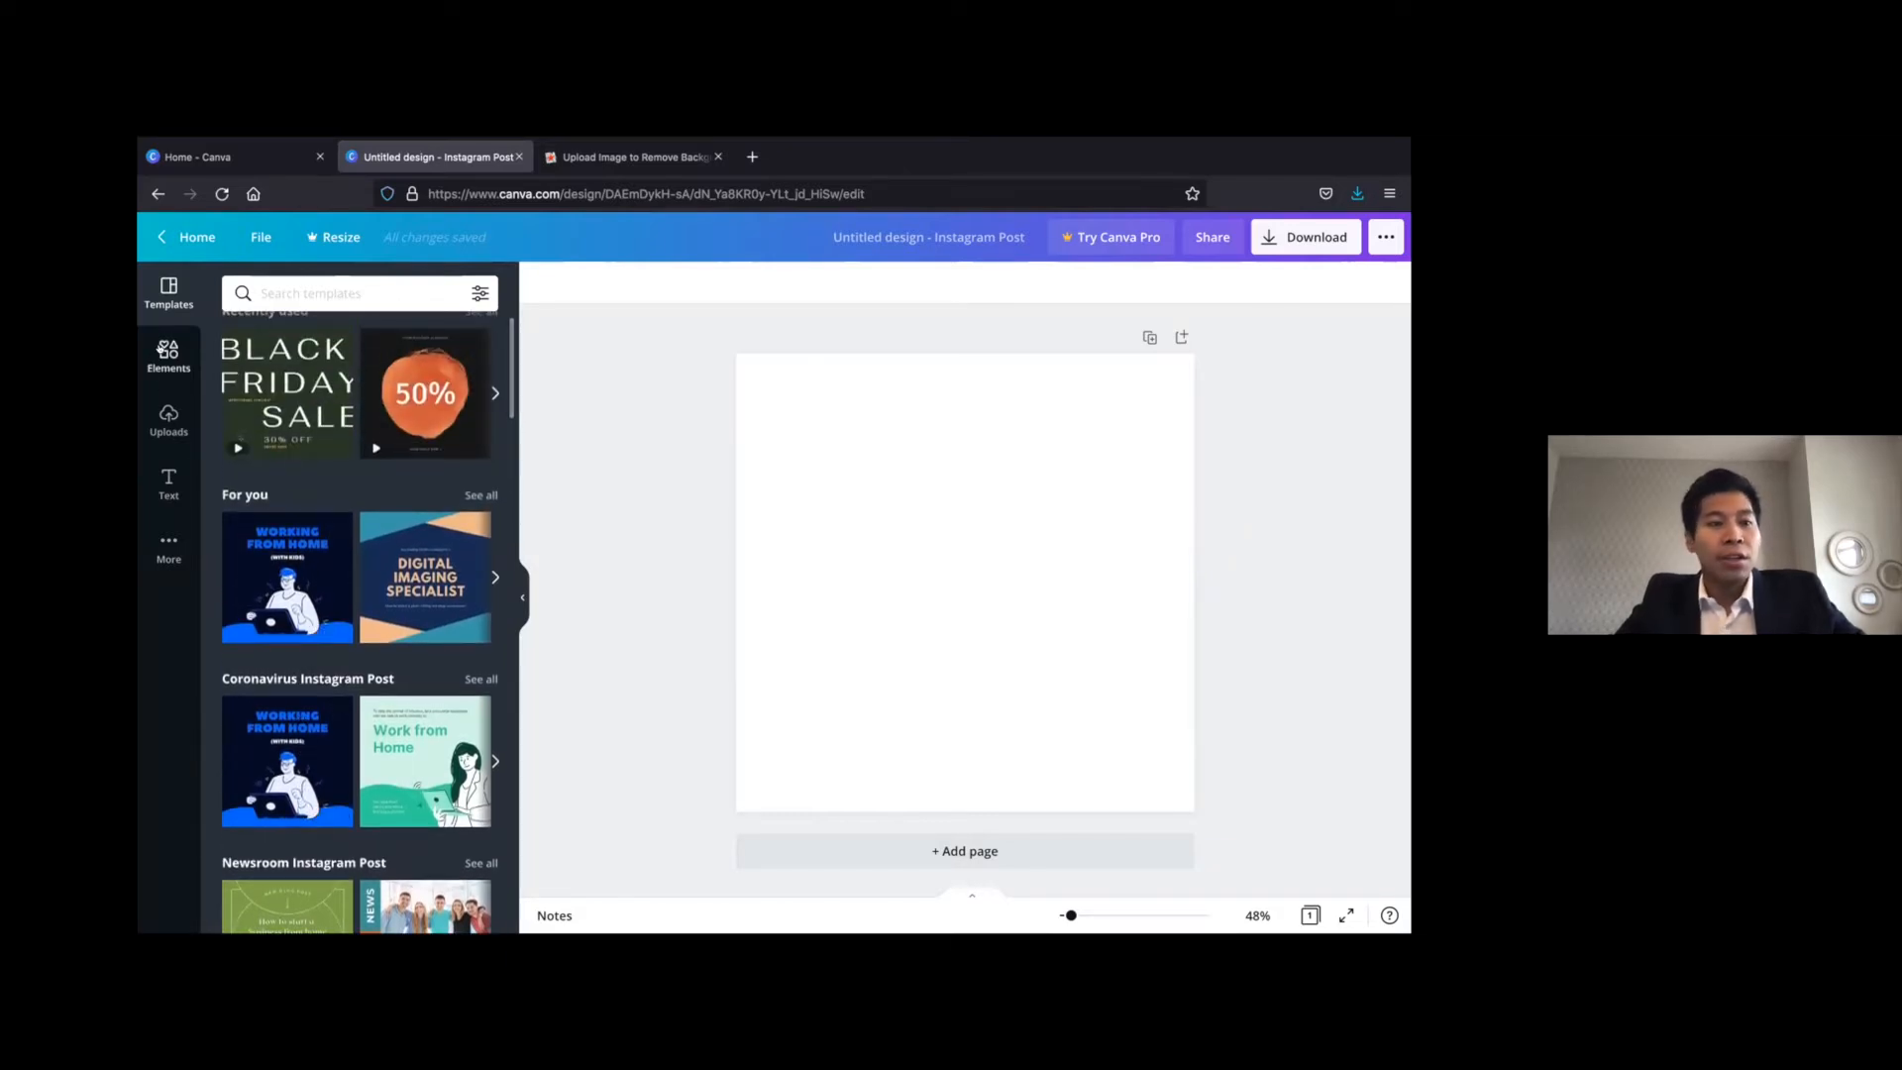
pyautogui.click(164, 352)
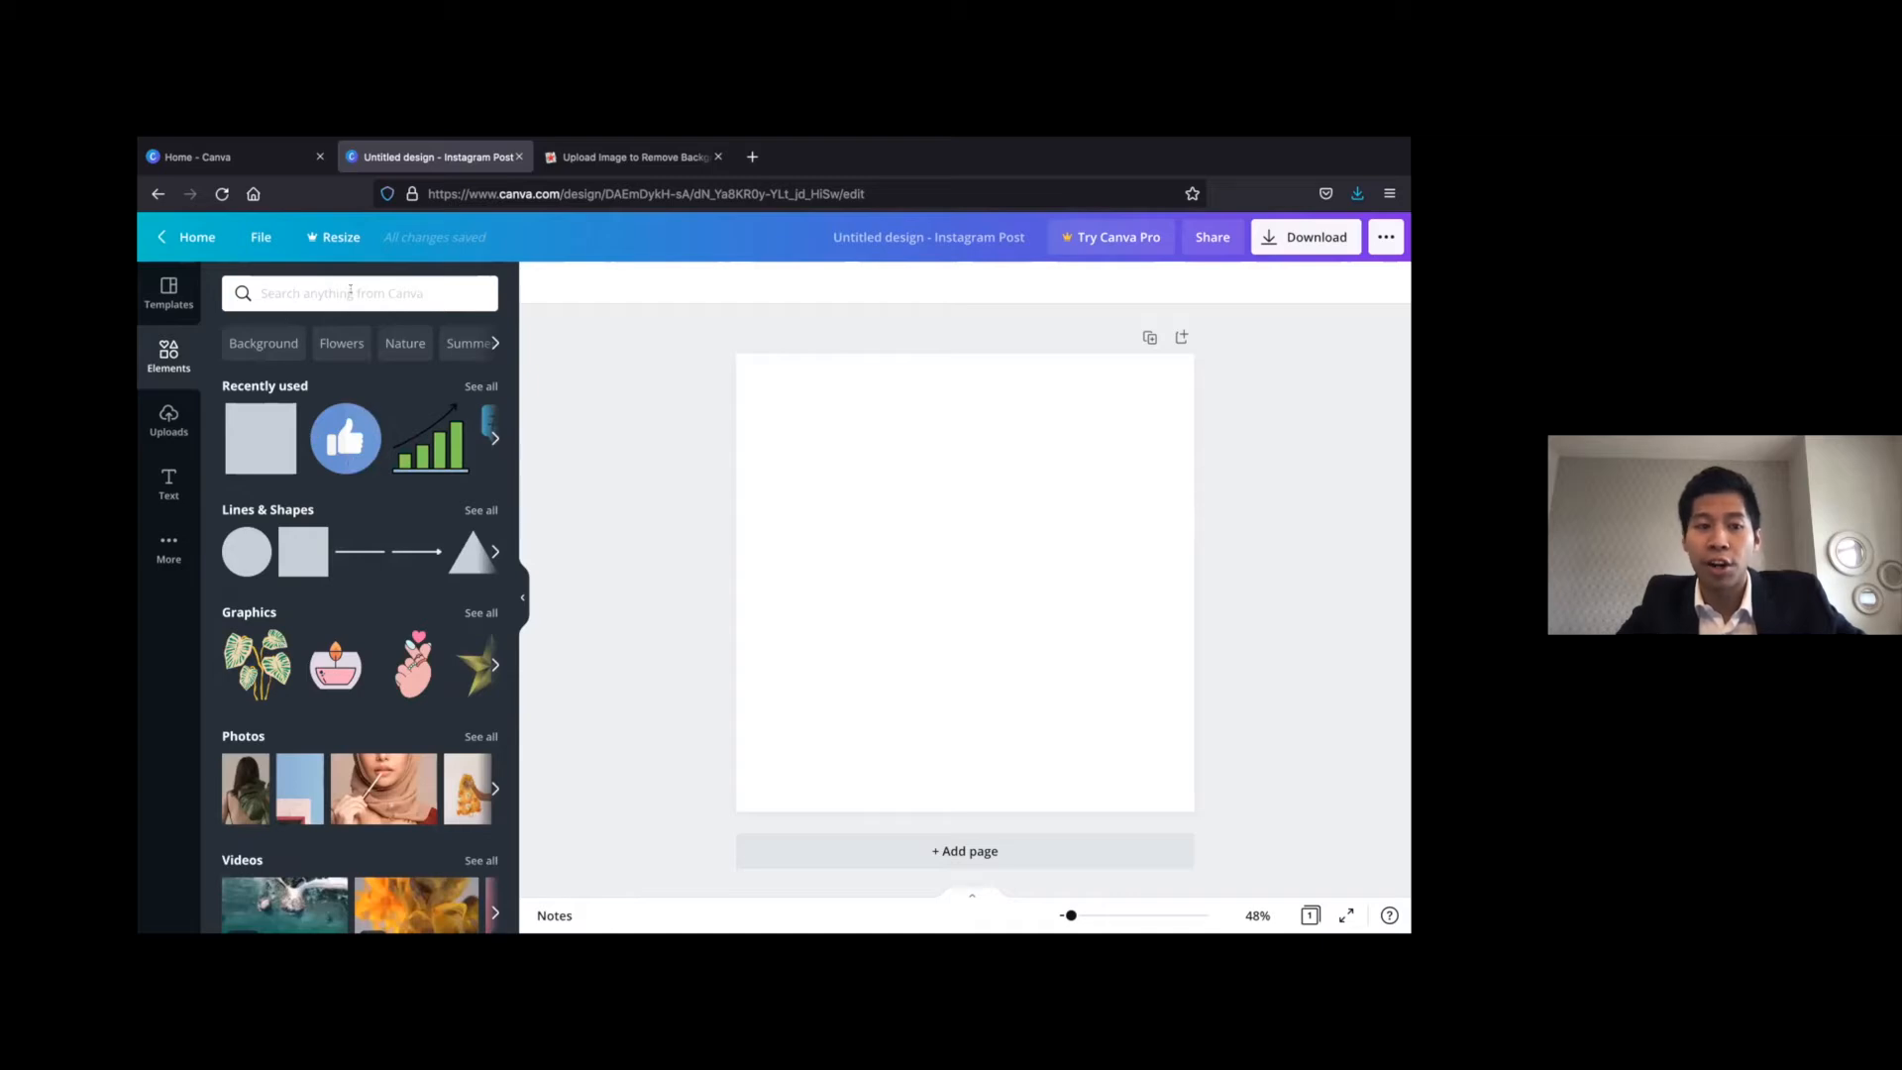
pyautogui.click(173, 430)
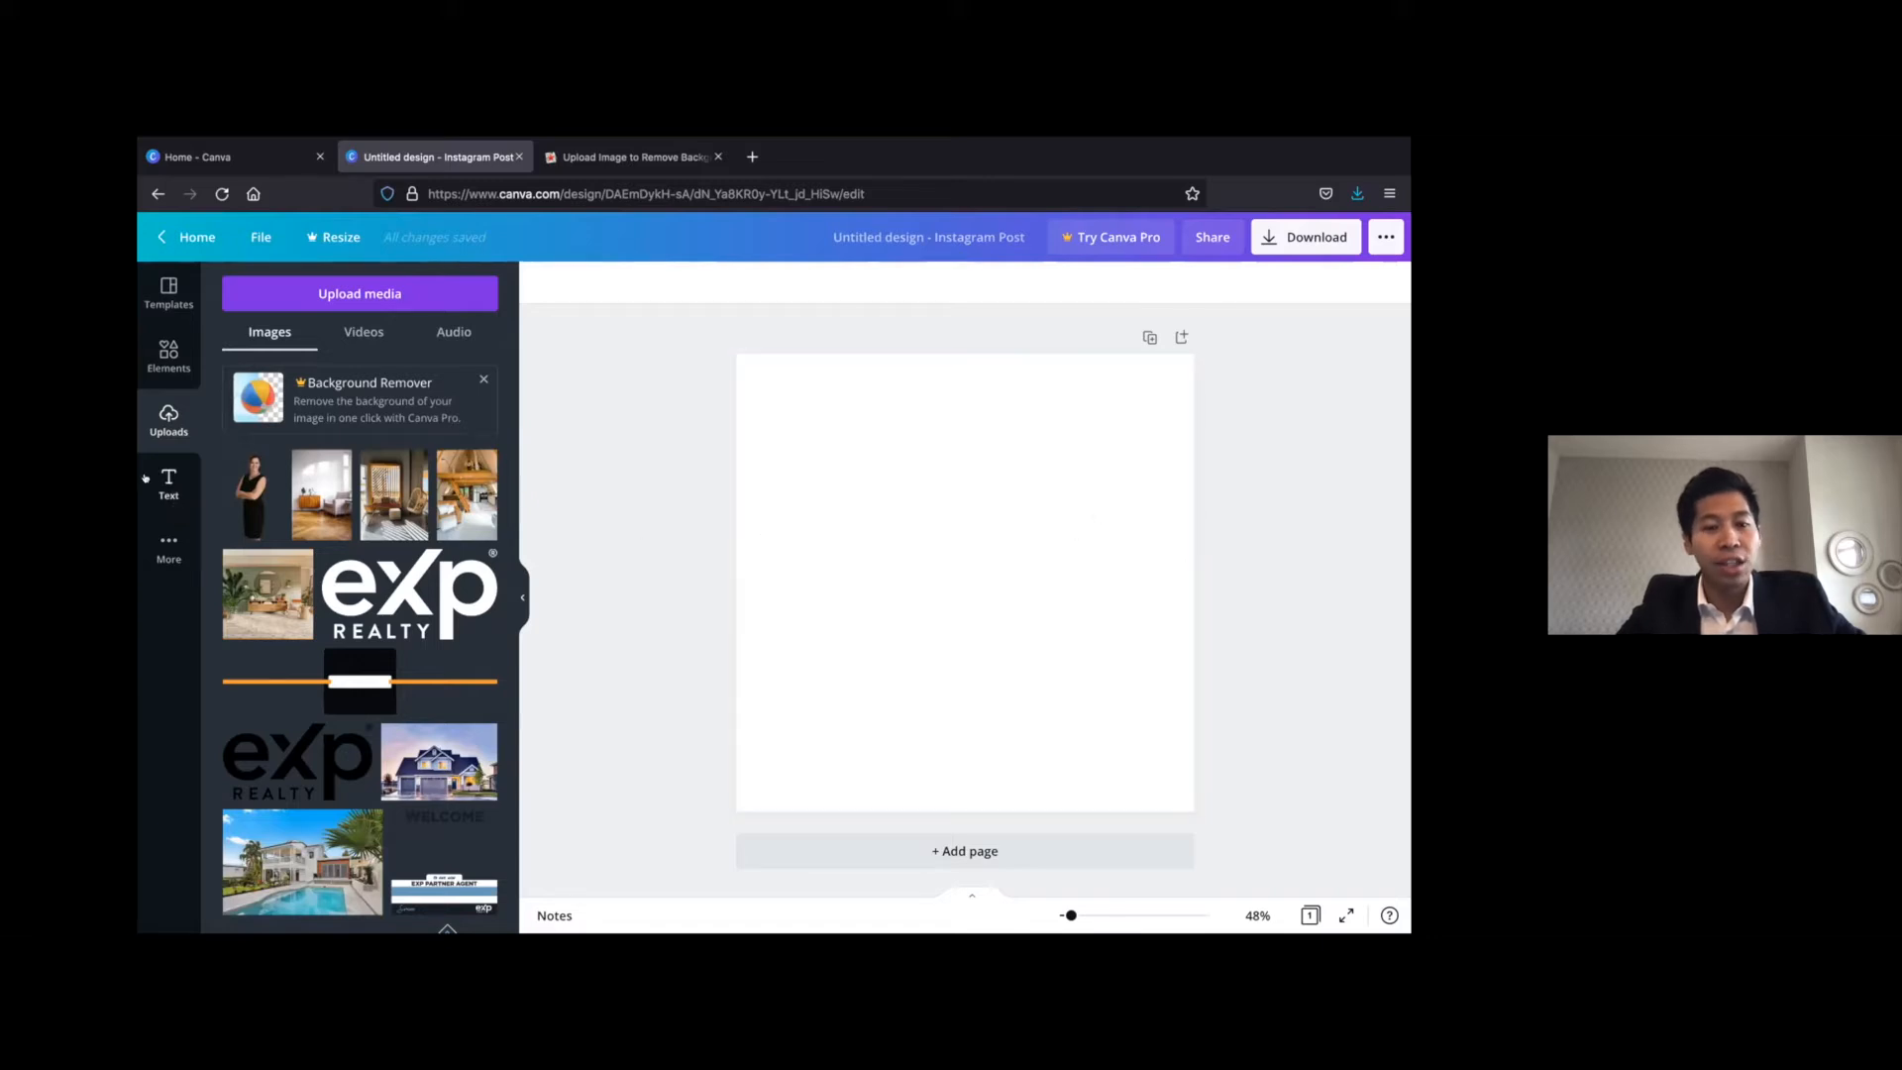
pyautogui.click(158, 480)
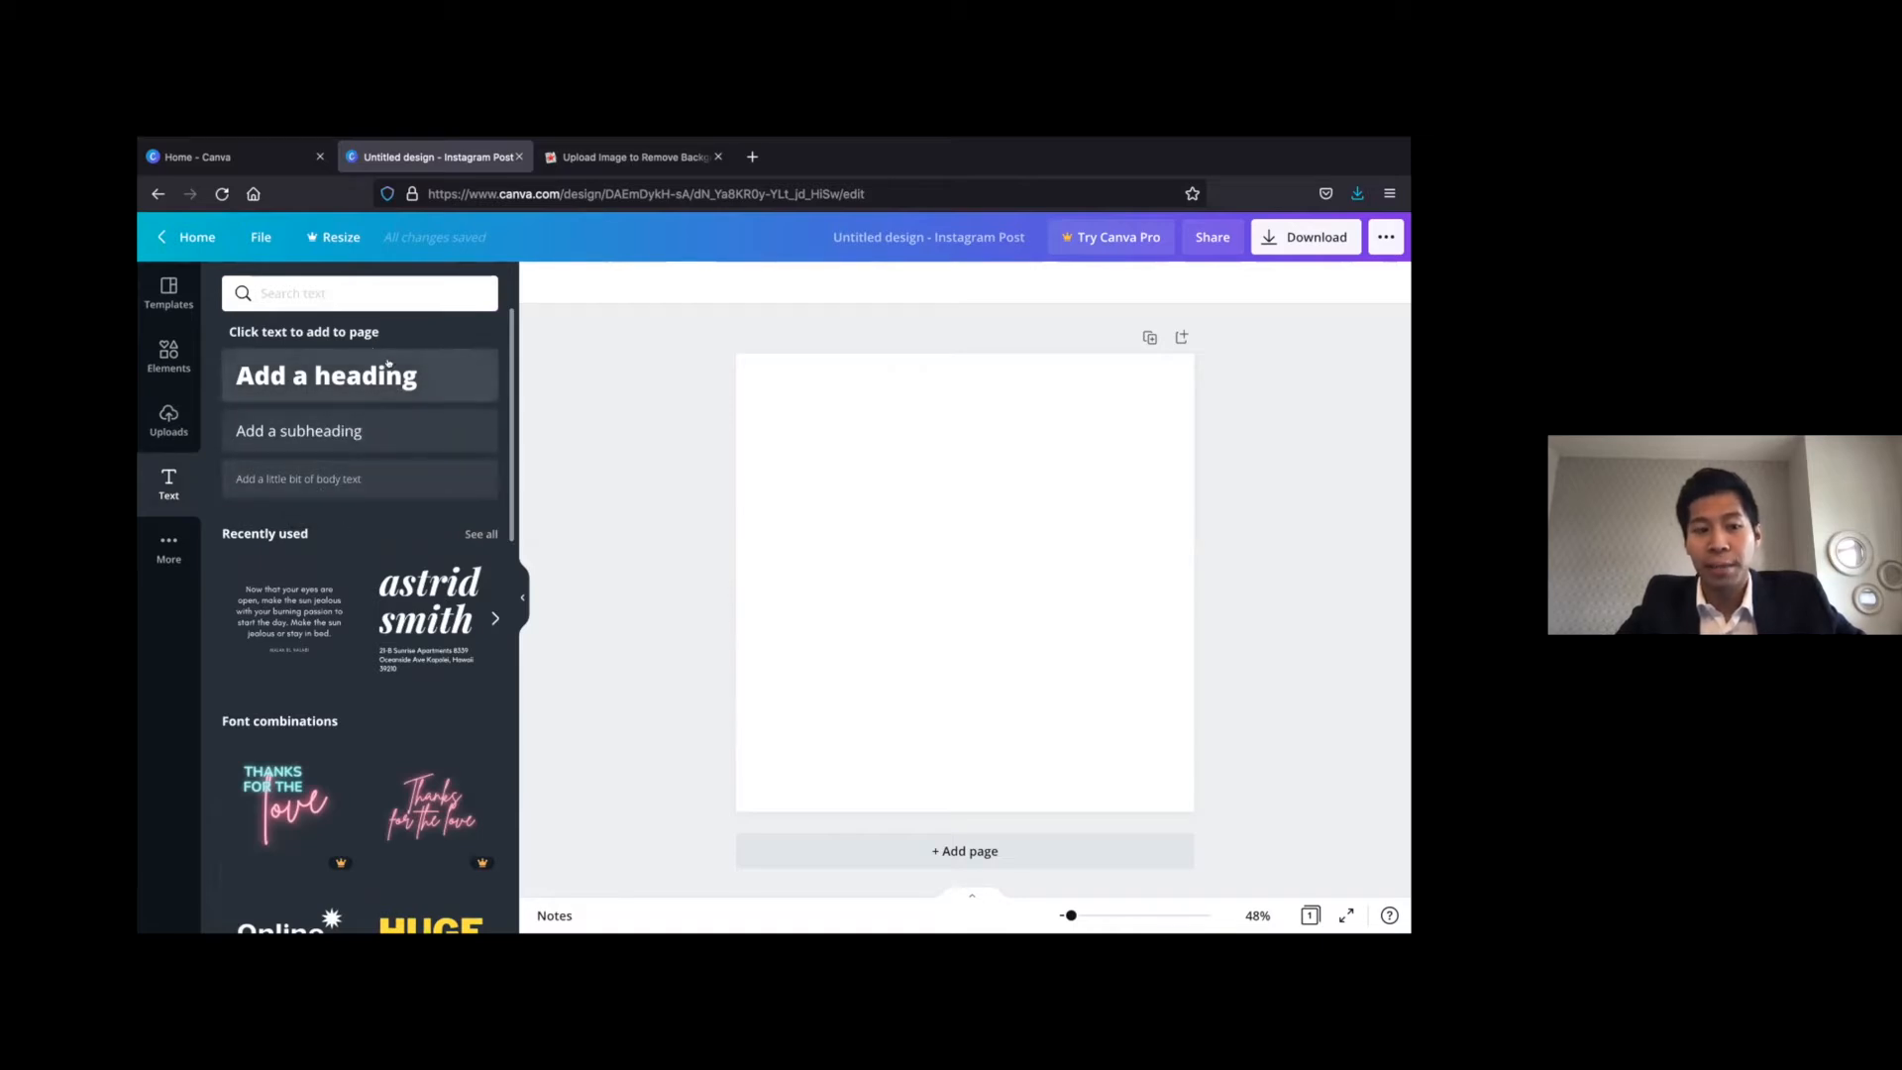
pyautogui.click(165, 547)
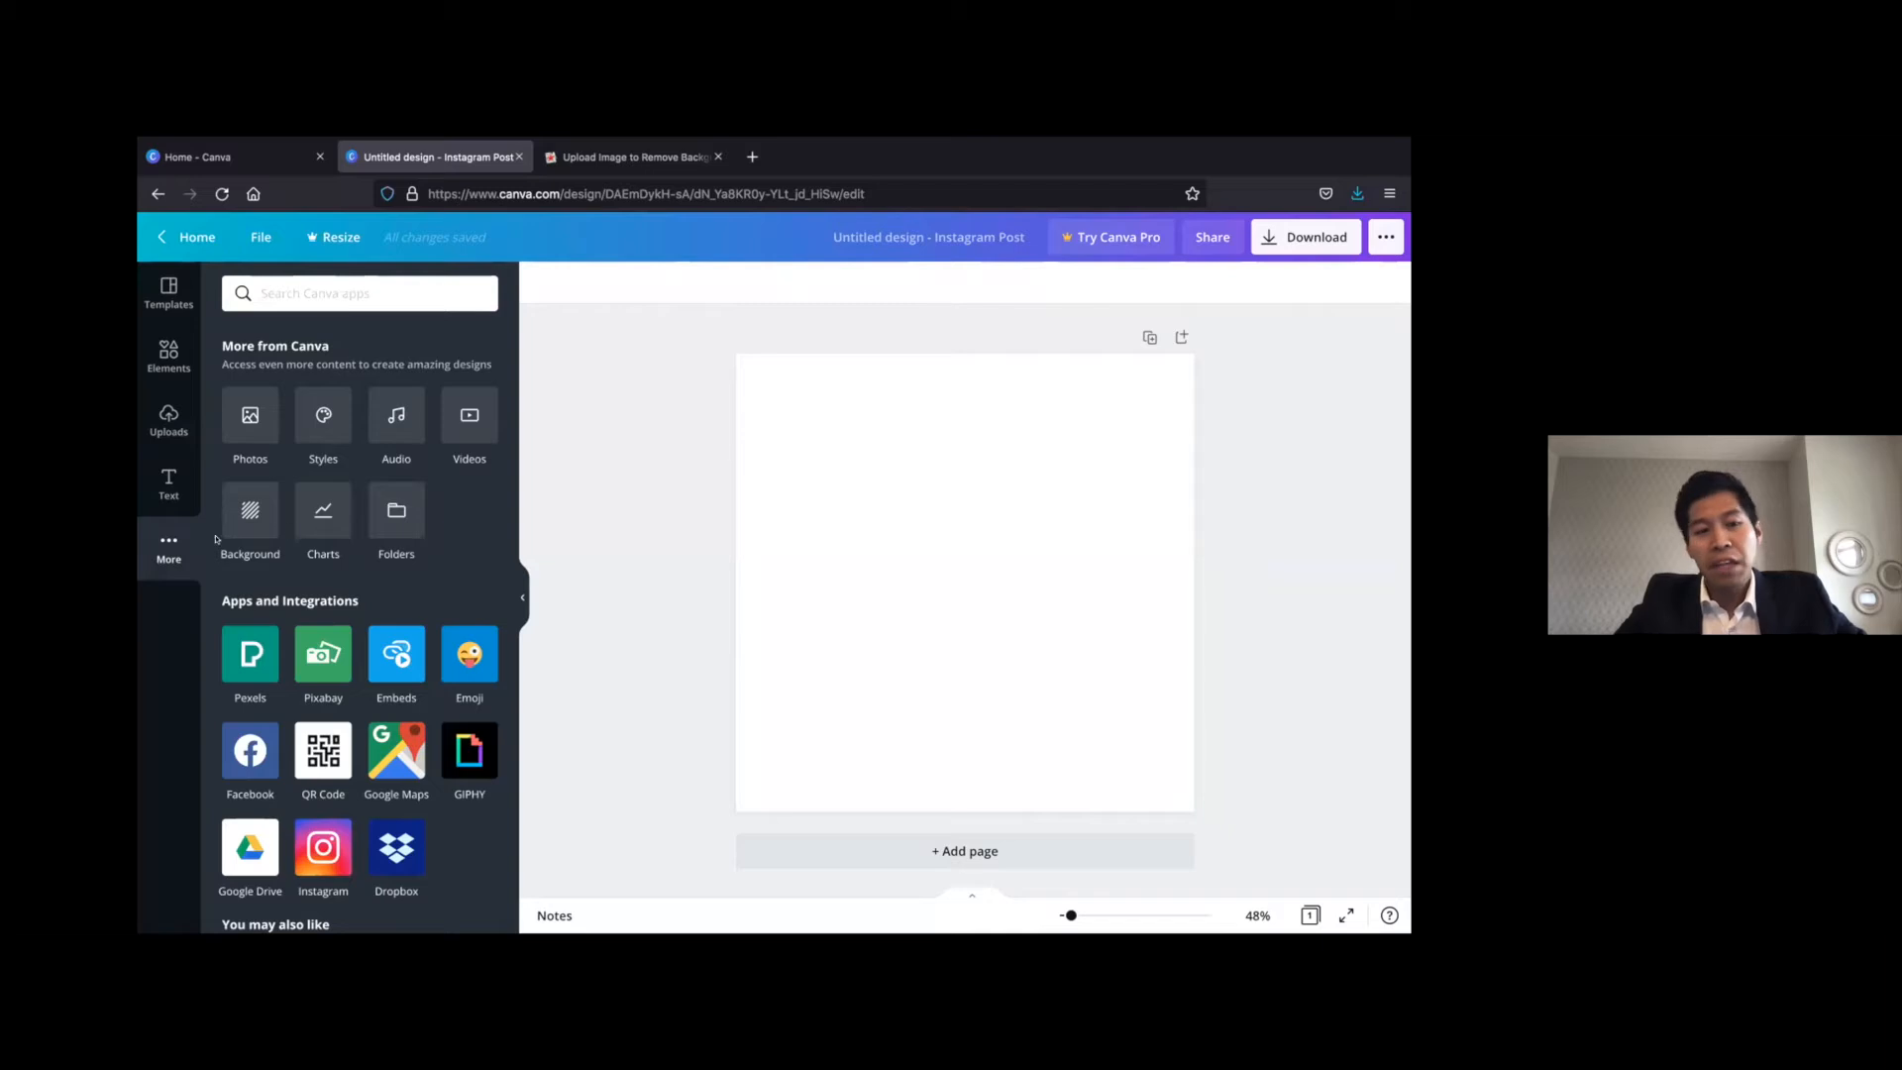
# Place the uploaded photo of the blue house at dusk on the blank page
pyautogui.click(168, 416)
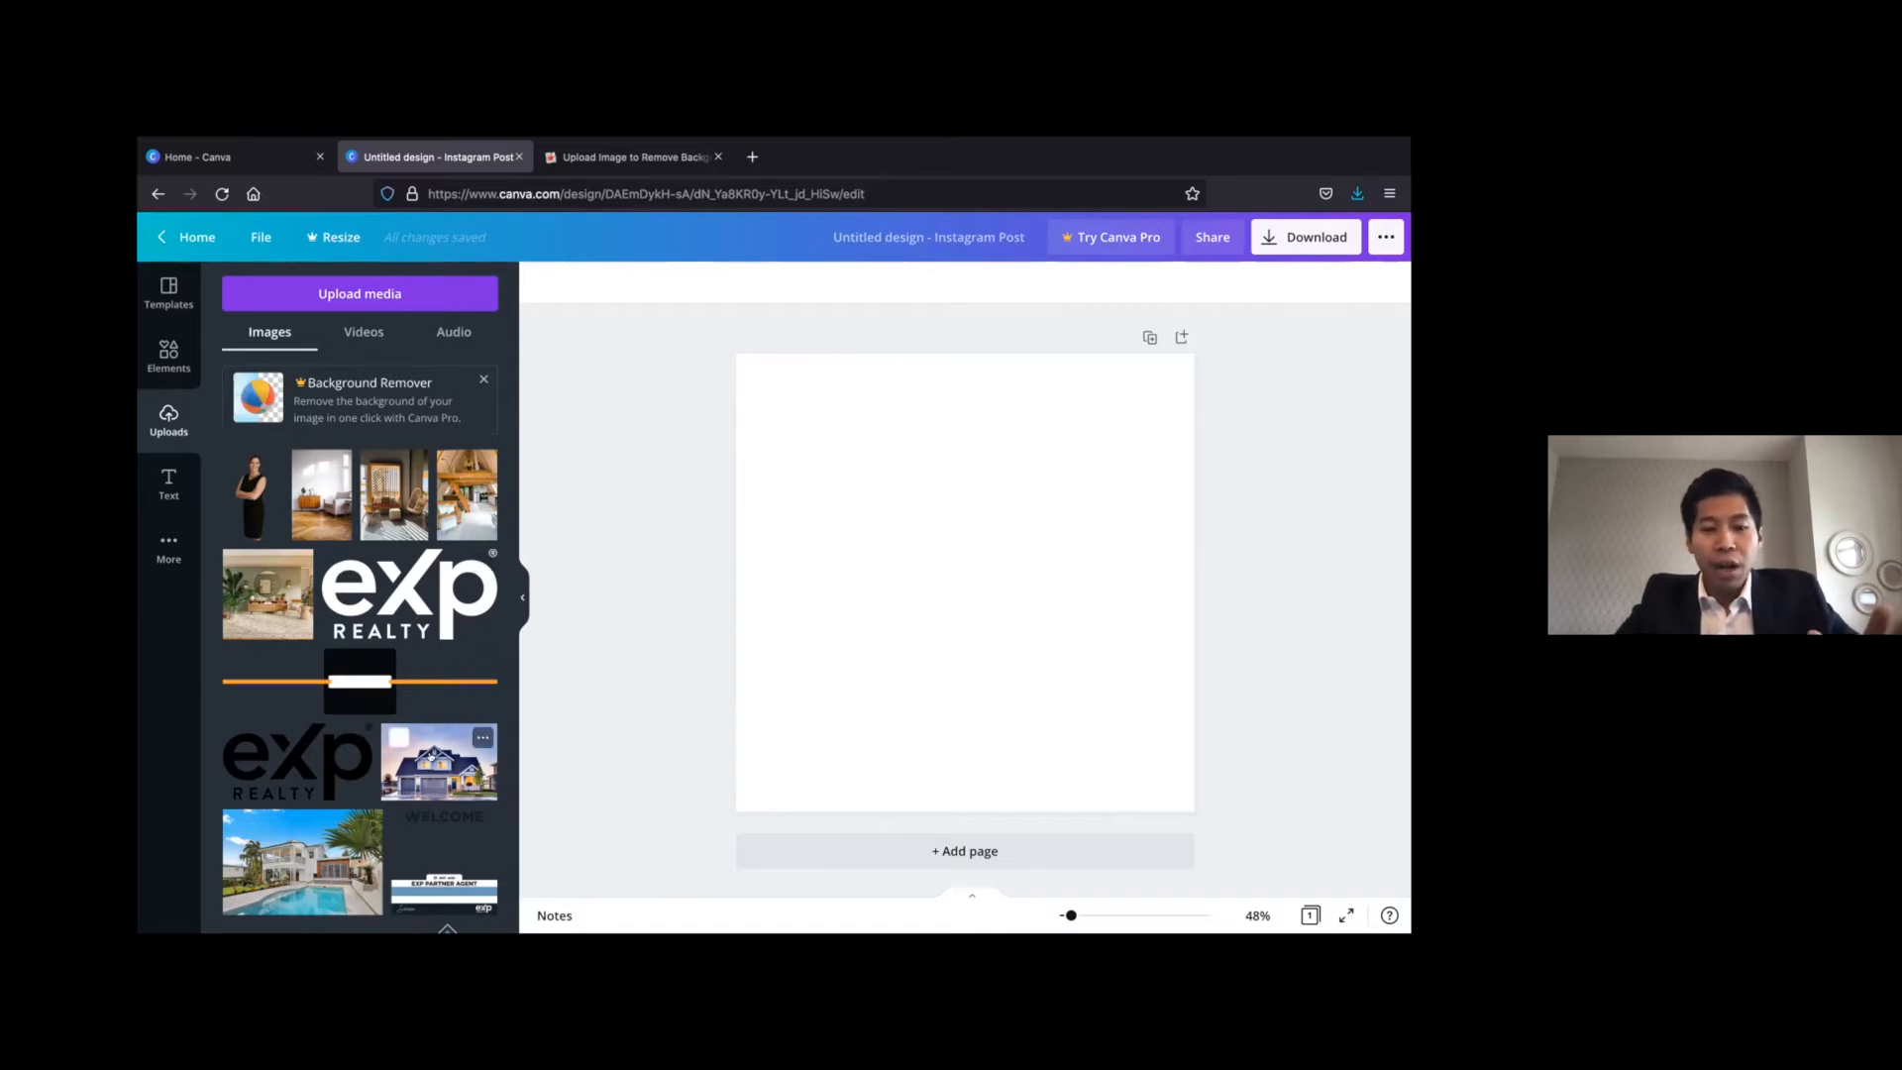
pyautogui.click(432, 755)
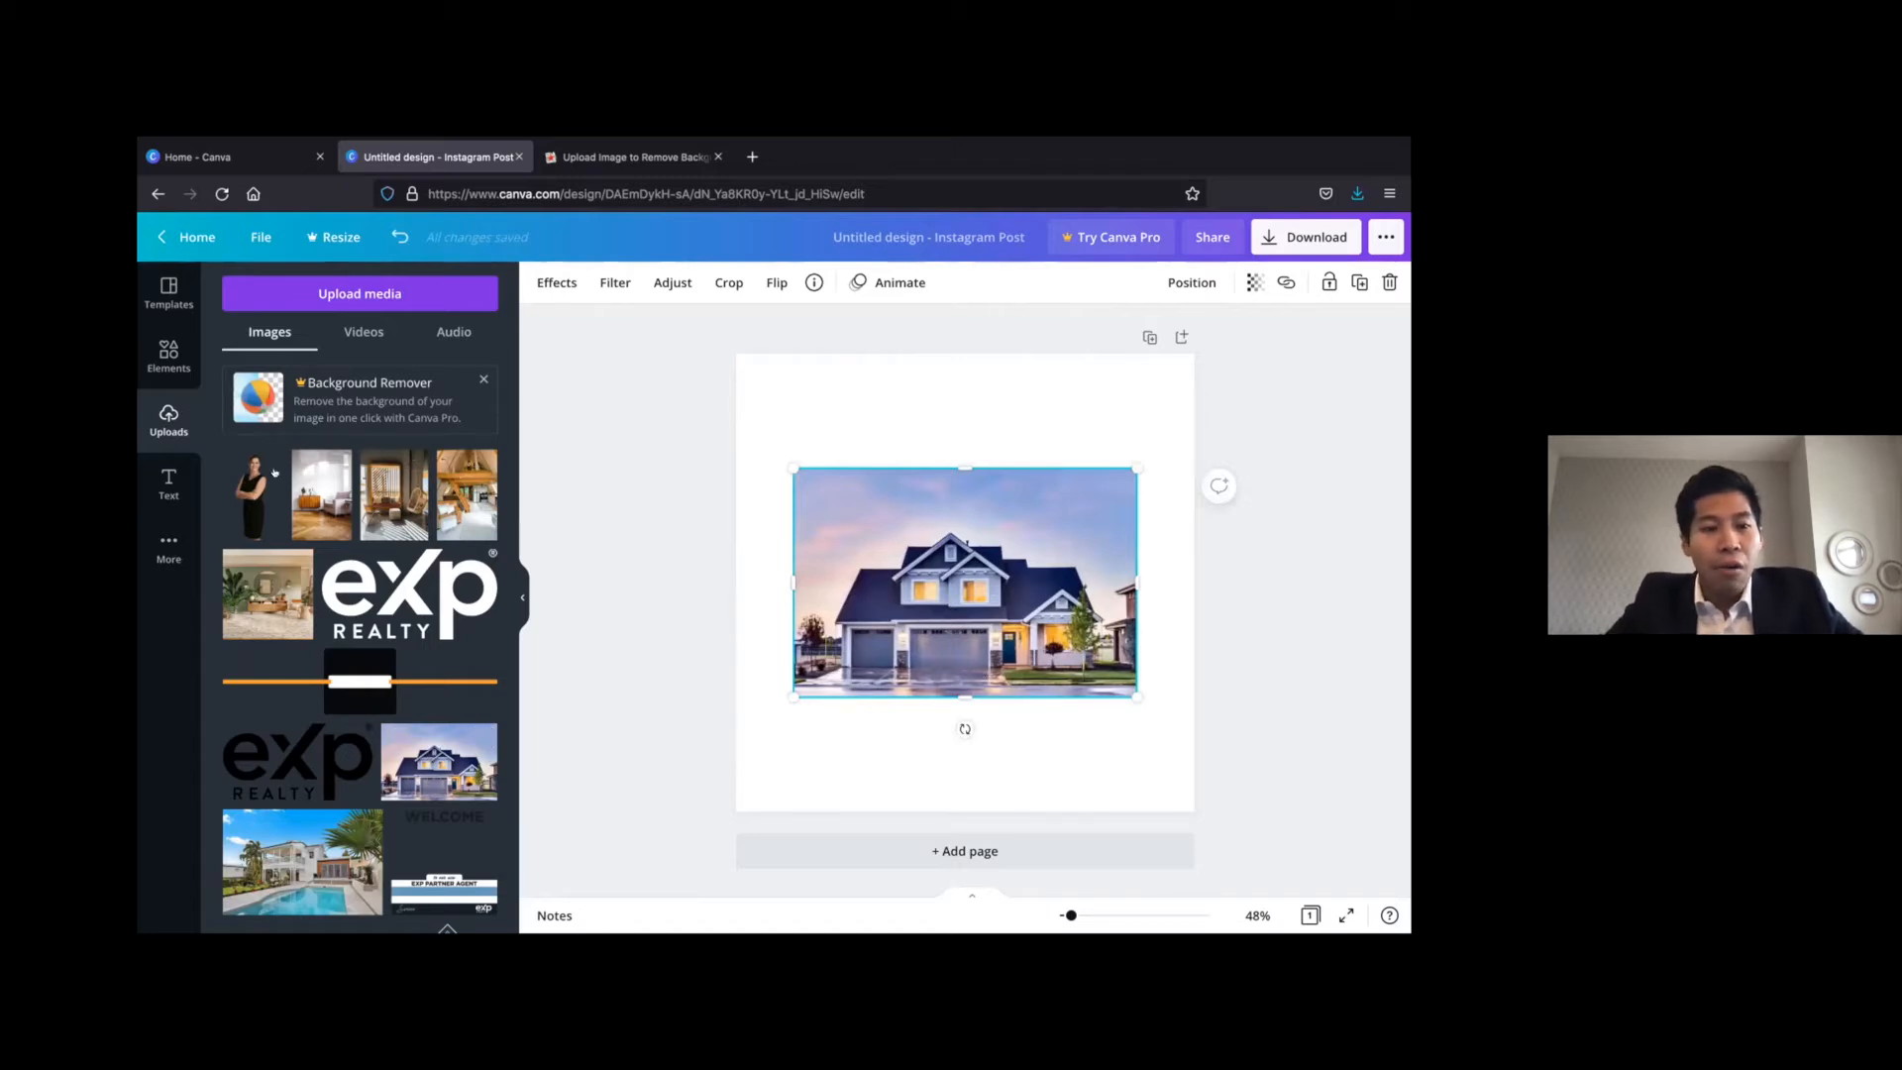
pyautogui.click(350, 294)
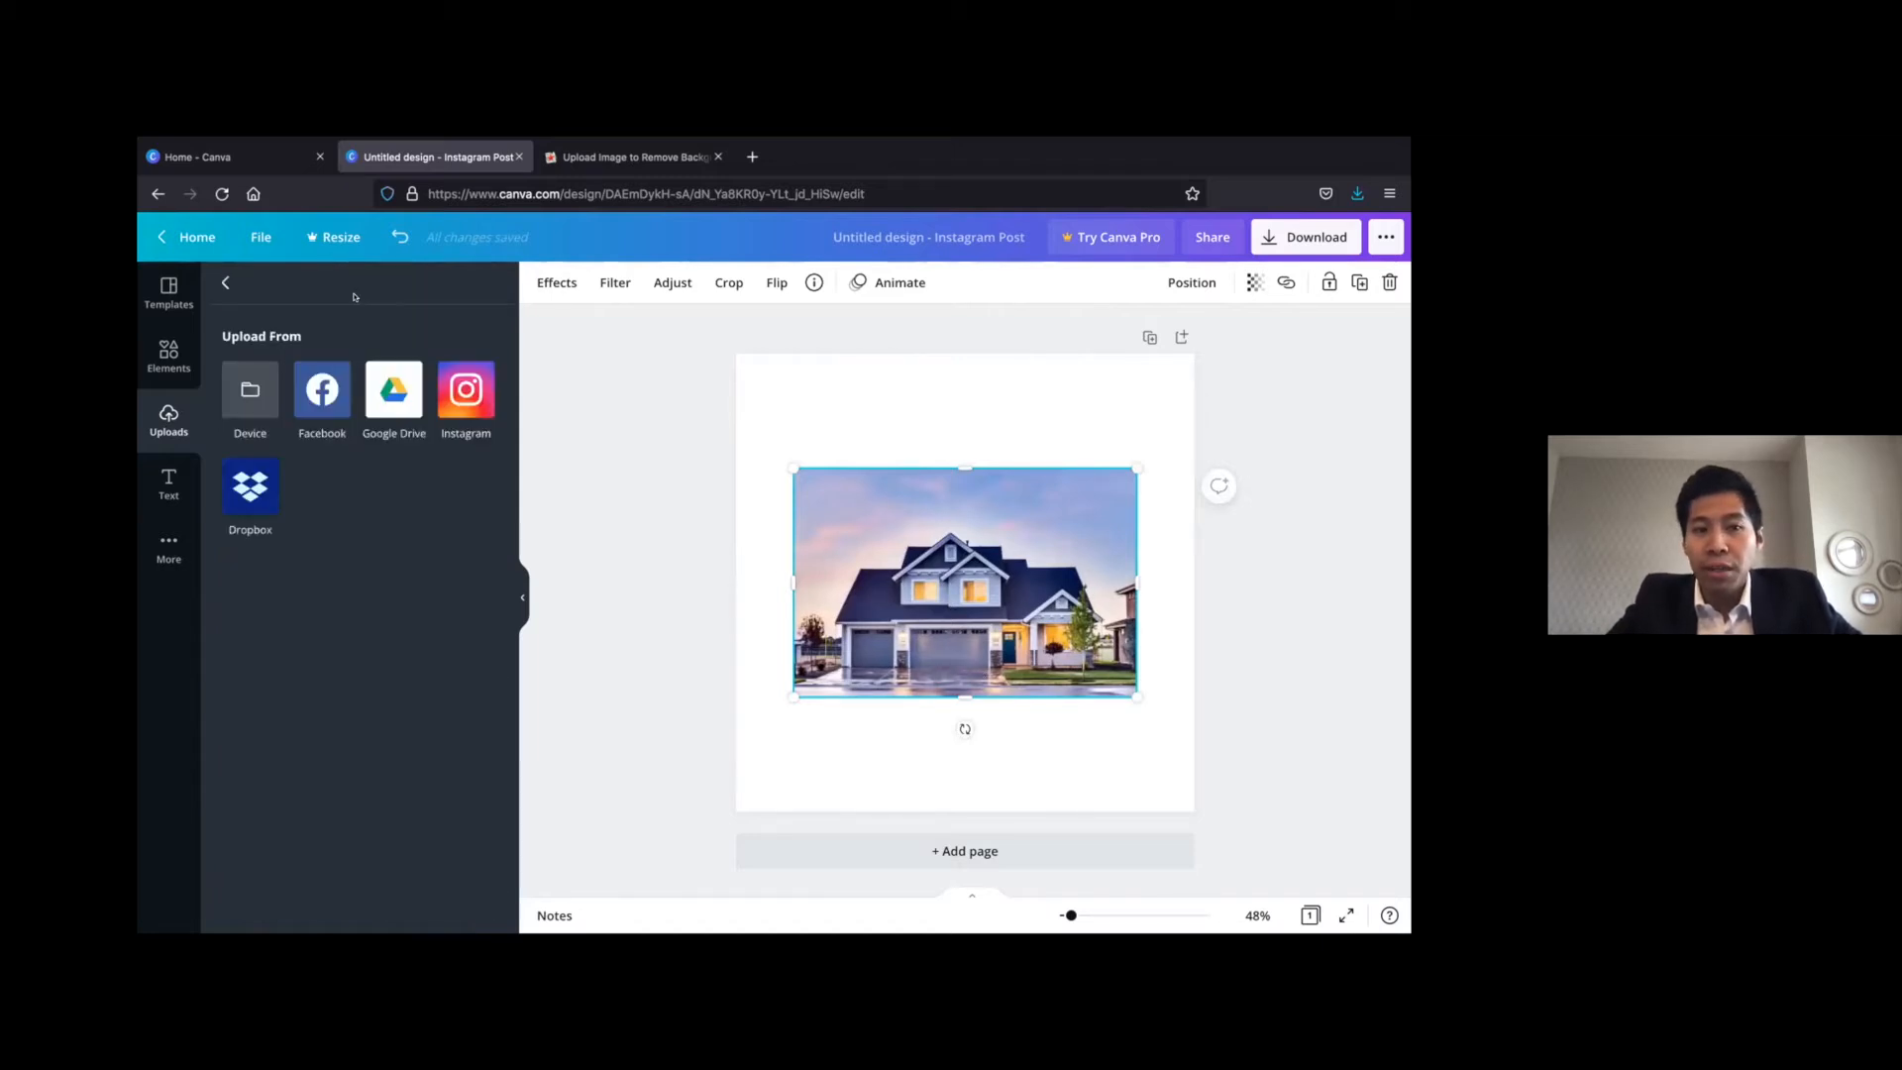
pyautogui.click(238, 397)
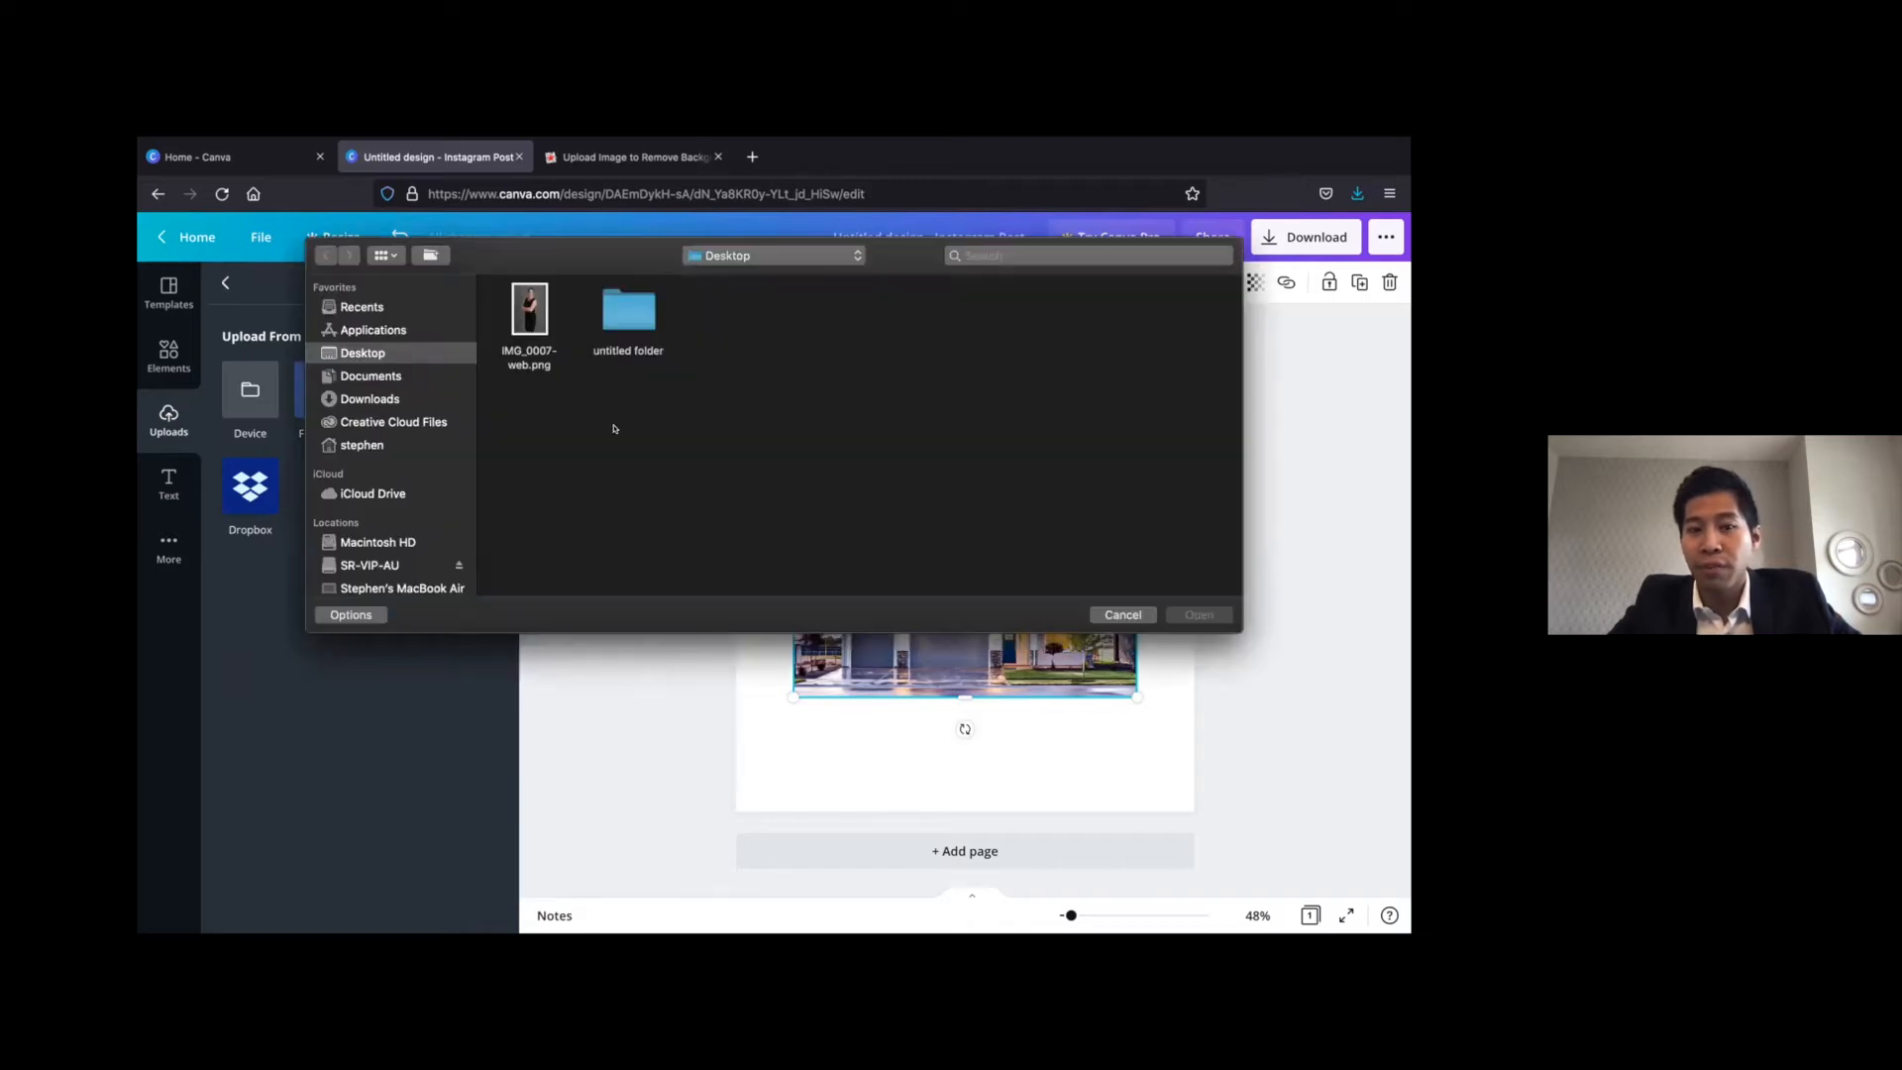
pyautogui.click(1136, 612)
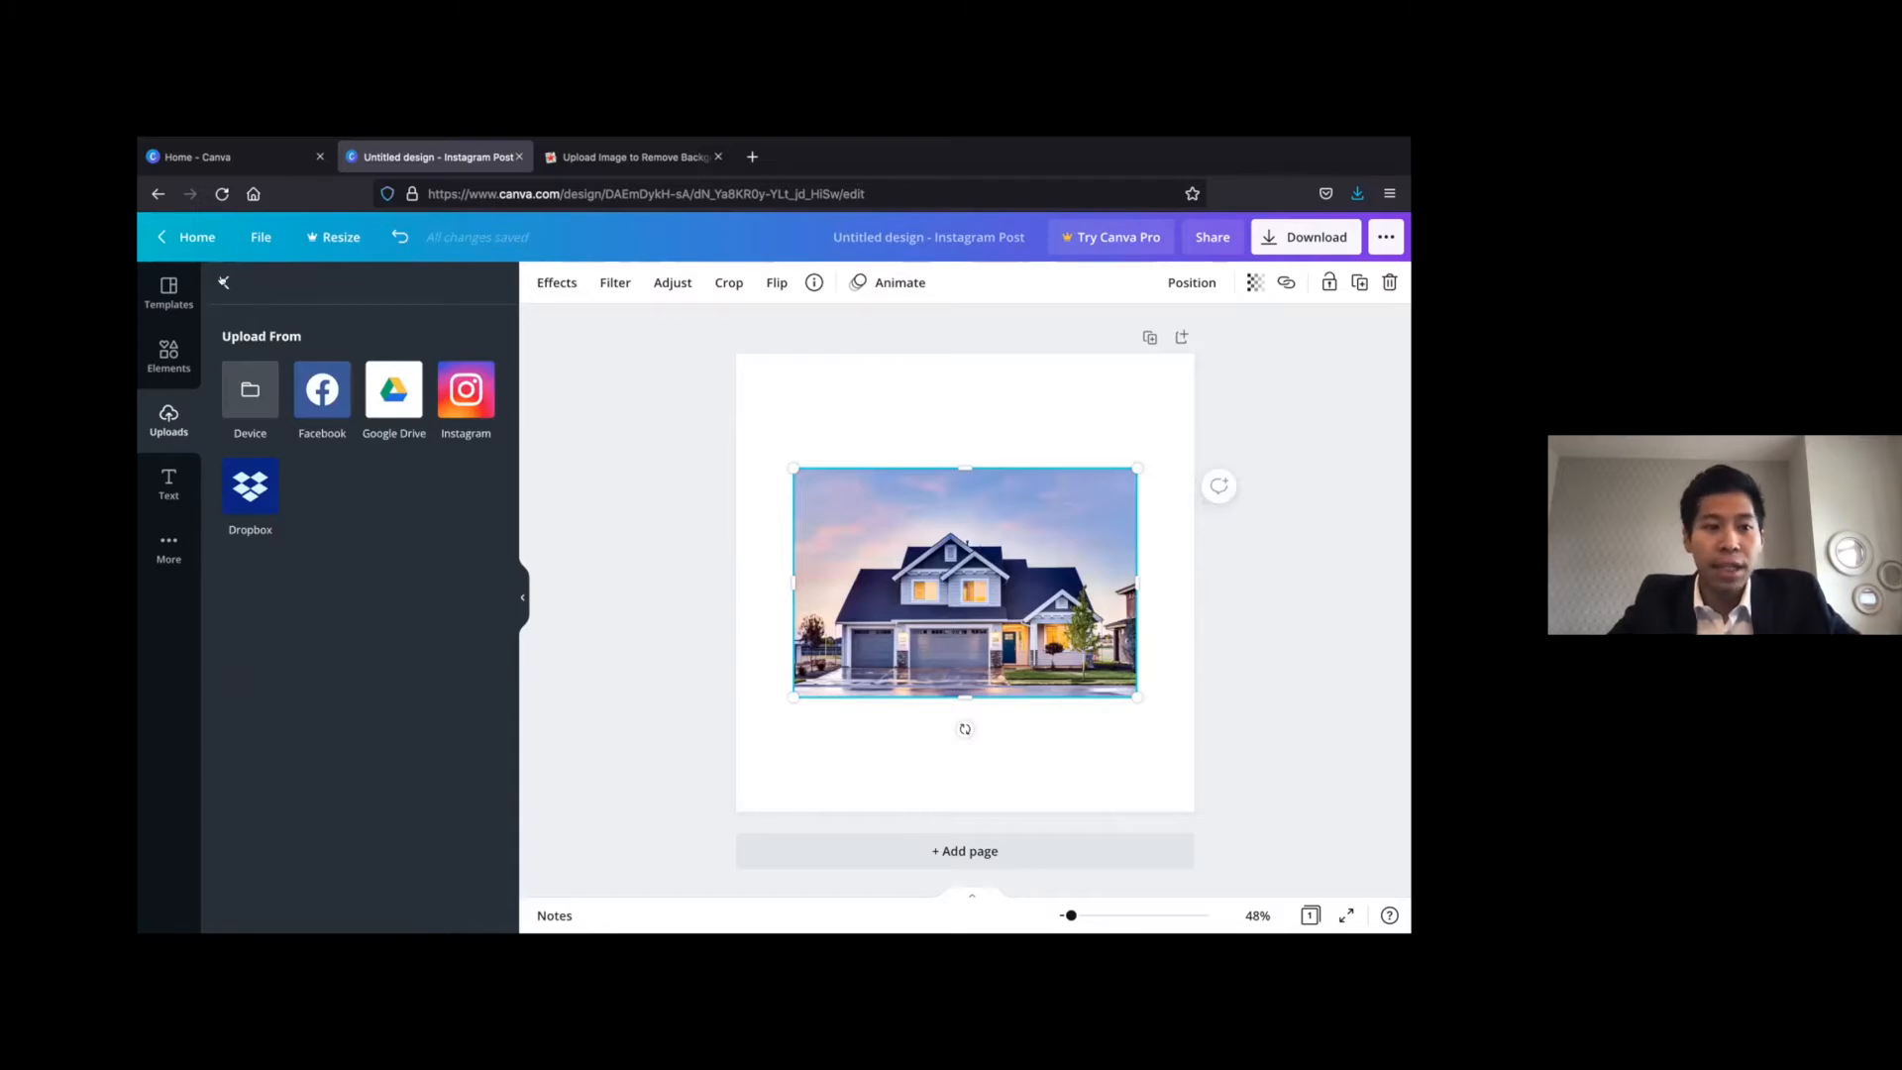
pyautogui.click(223, 281)
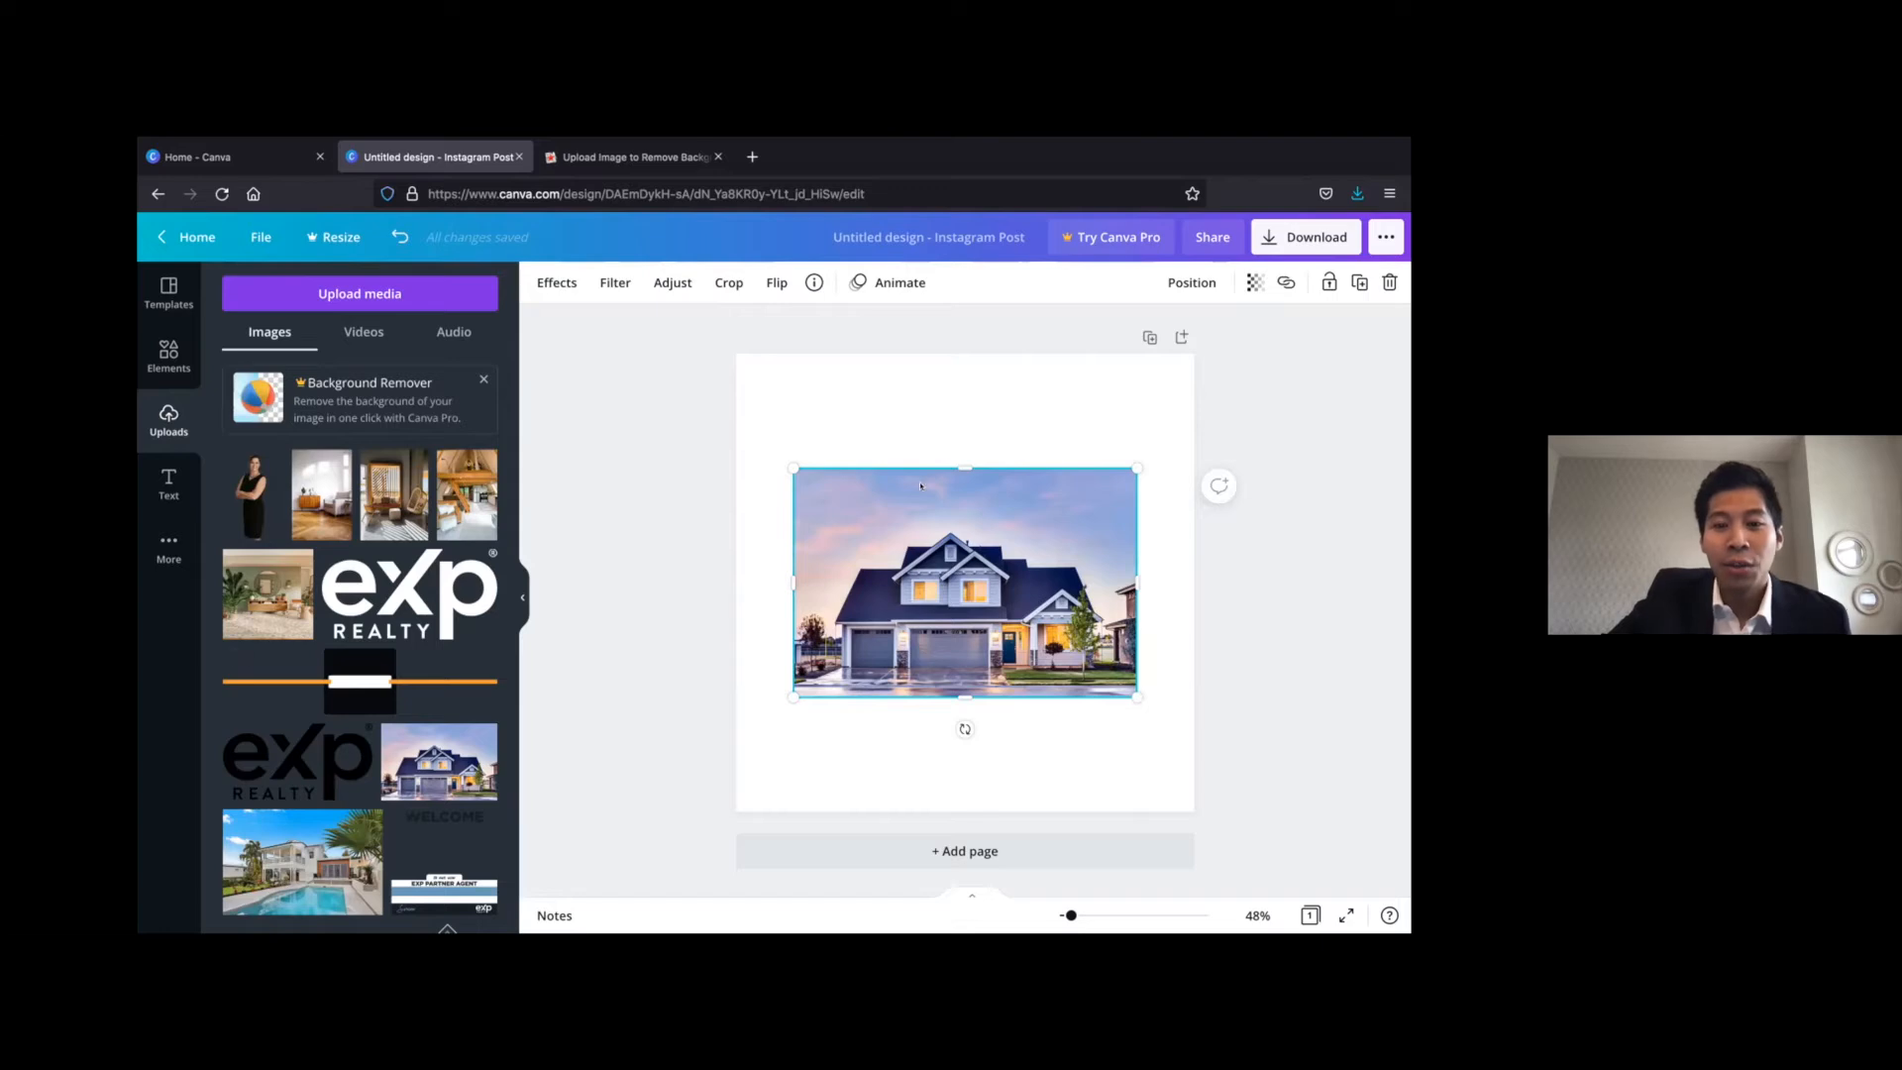
# Enlarge the house photo slightly from its upper-left corner and undo the further upward stretch of its top edge
pyautogui.click(853, 755)
pyautogui.click(894, 684)
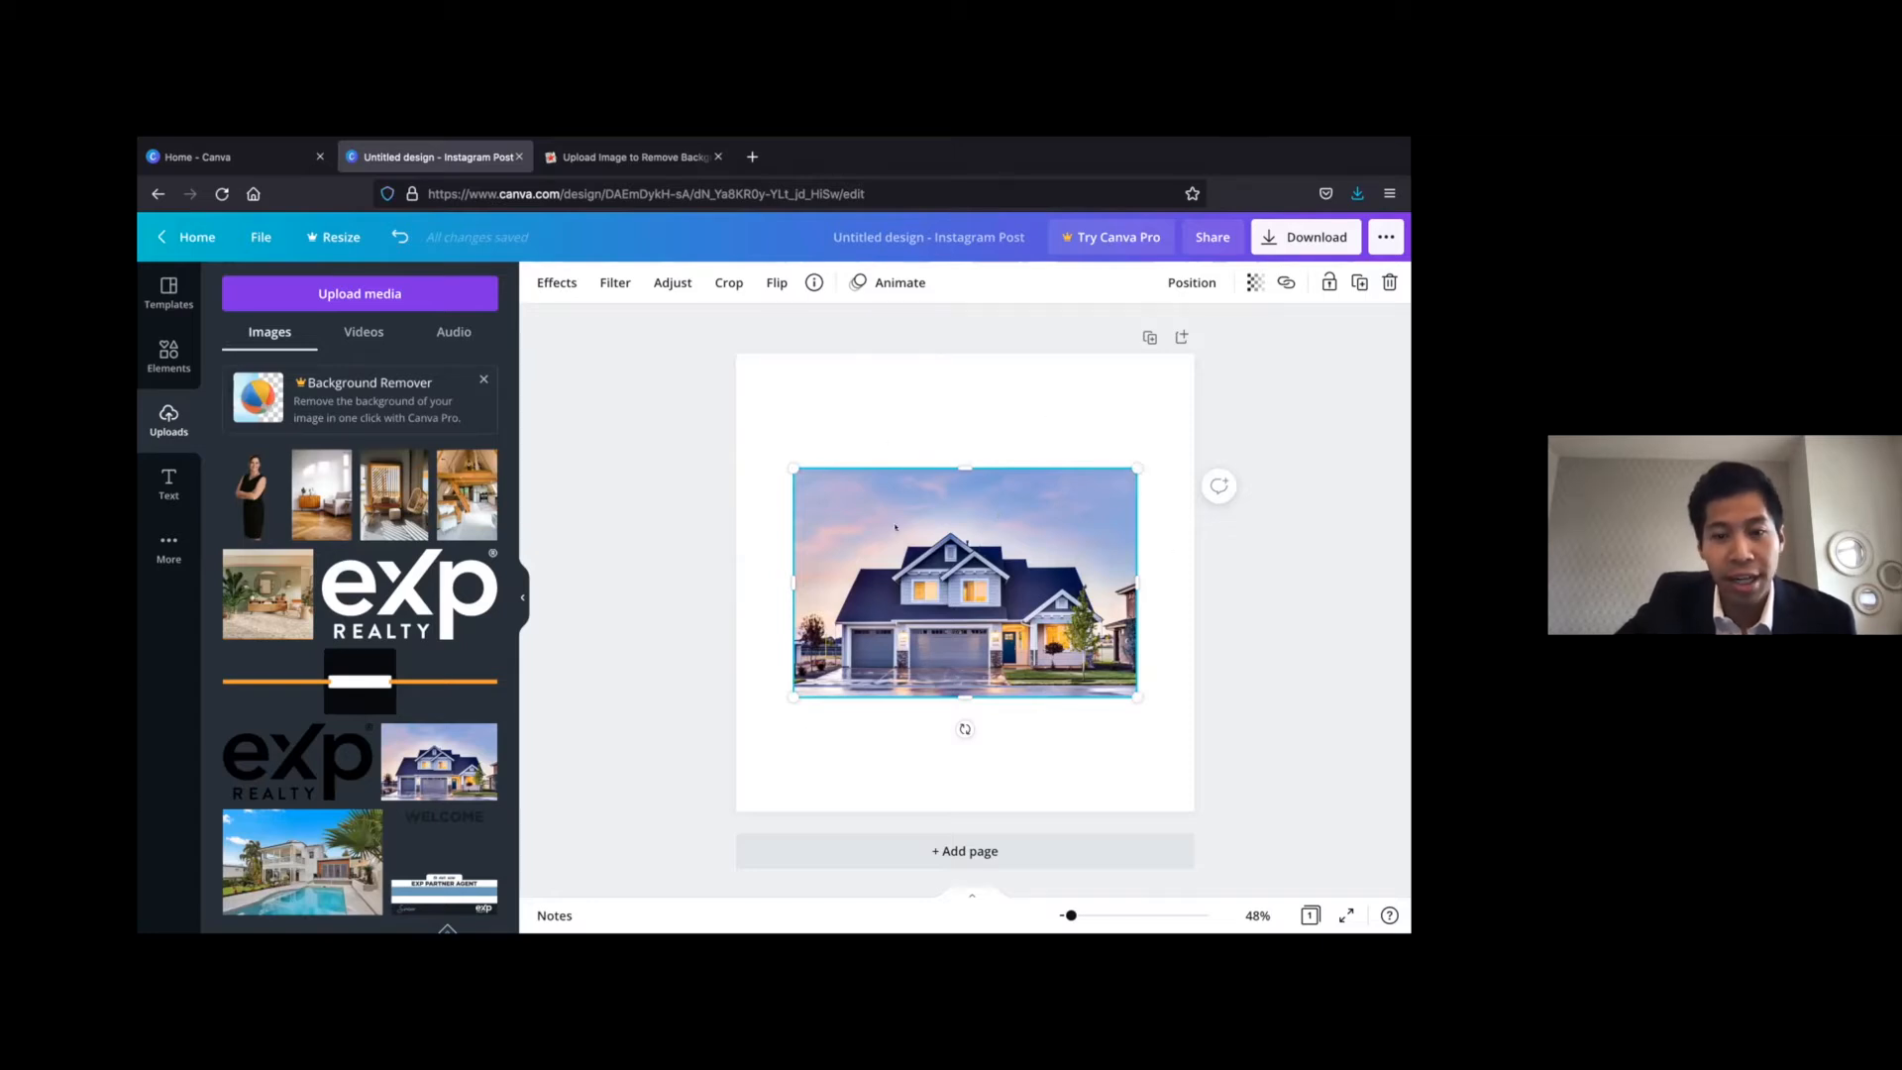
pyautogui.click(719, 588)
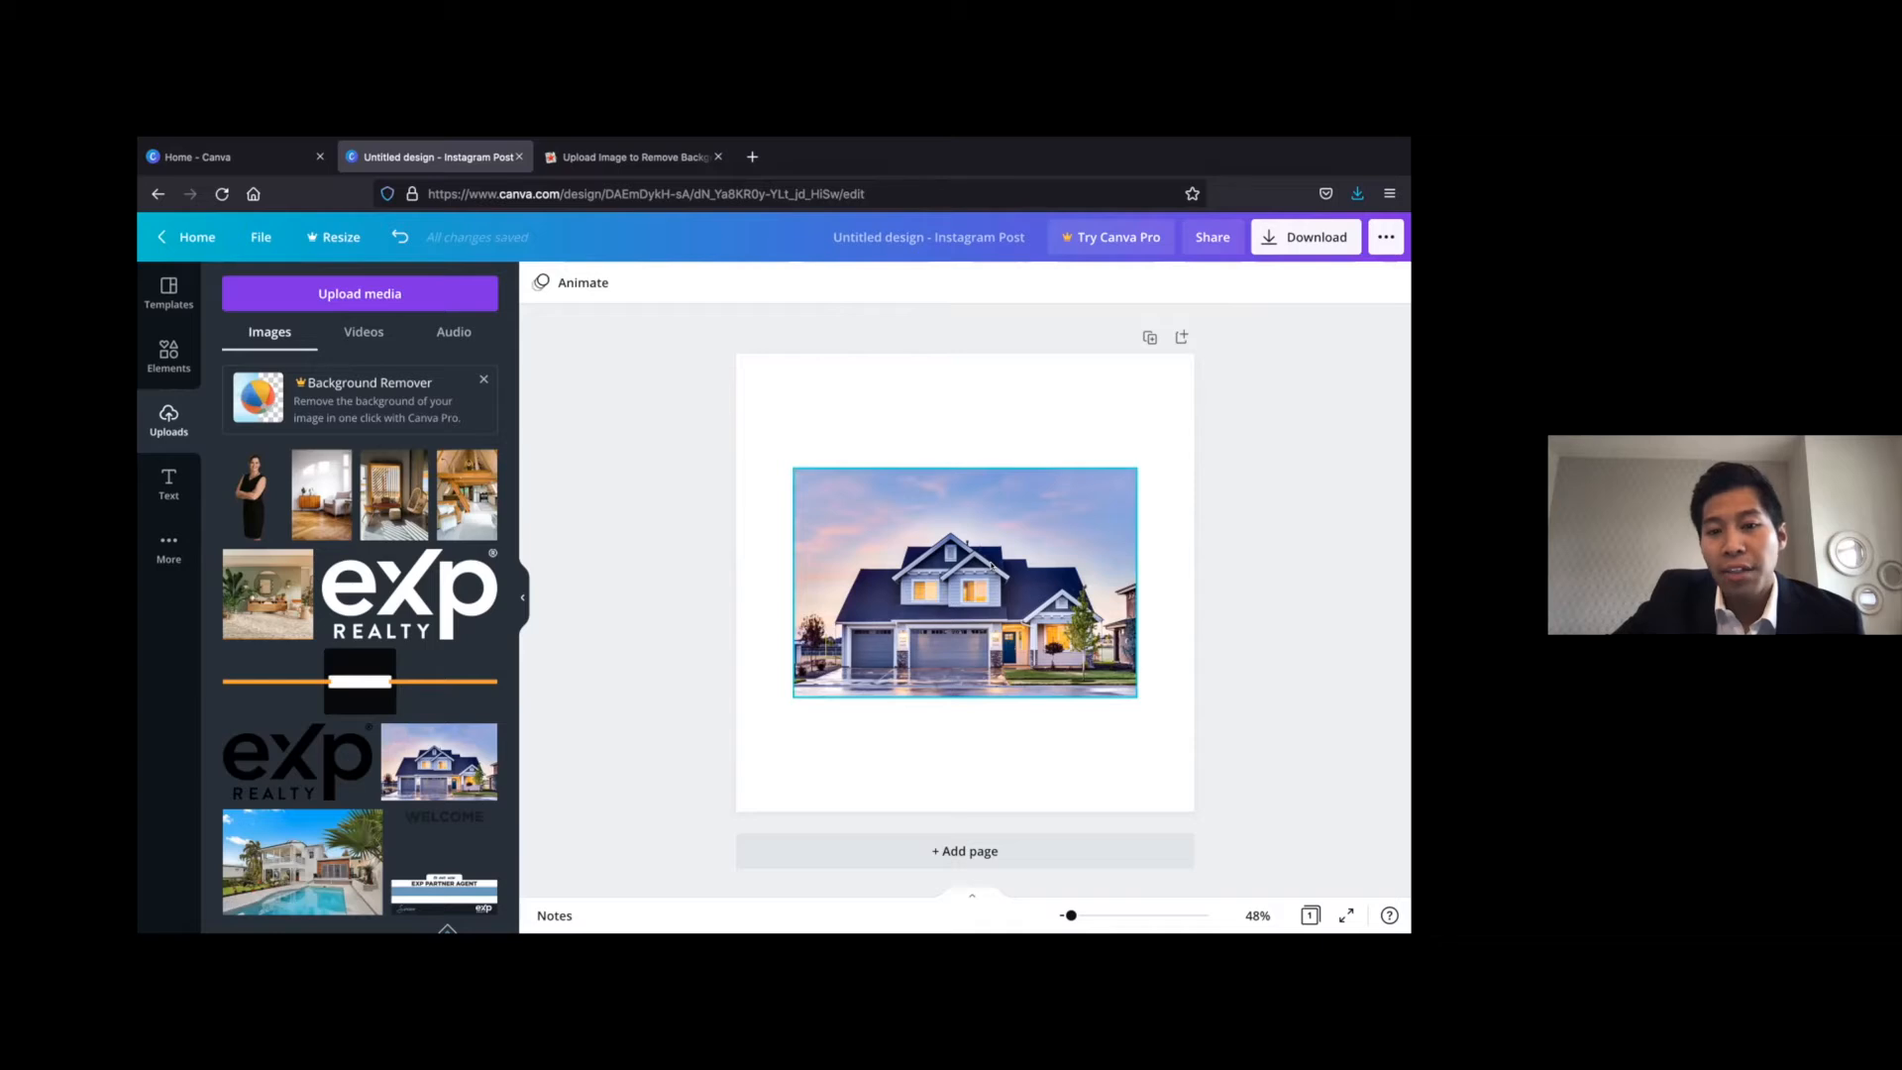
pyautogui.click(953, 502)
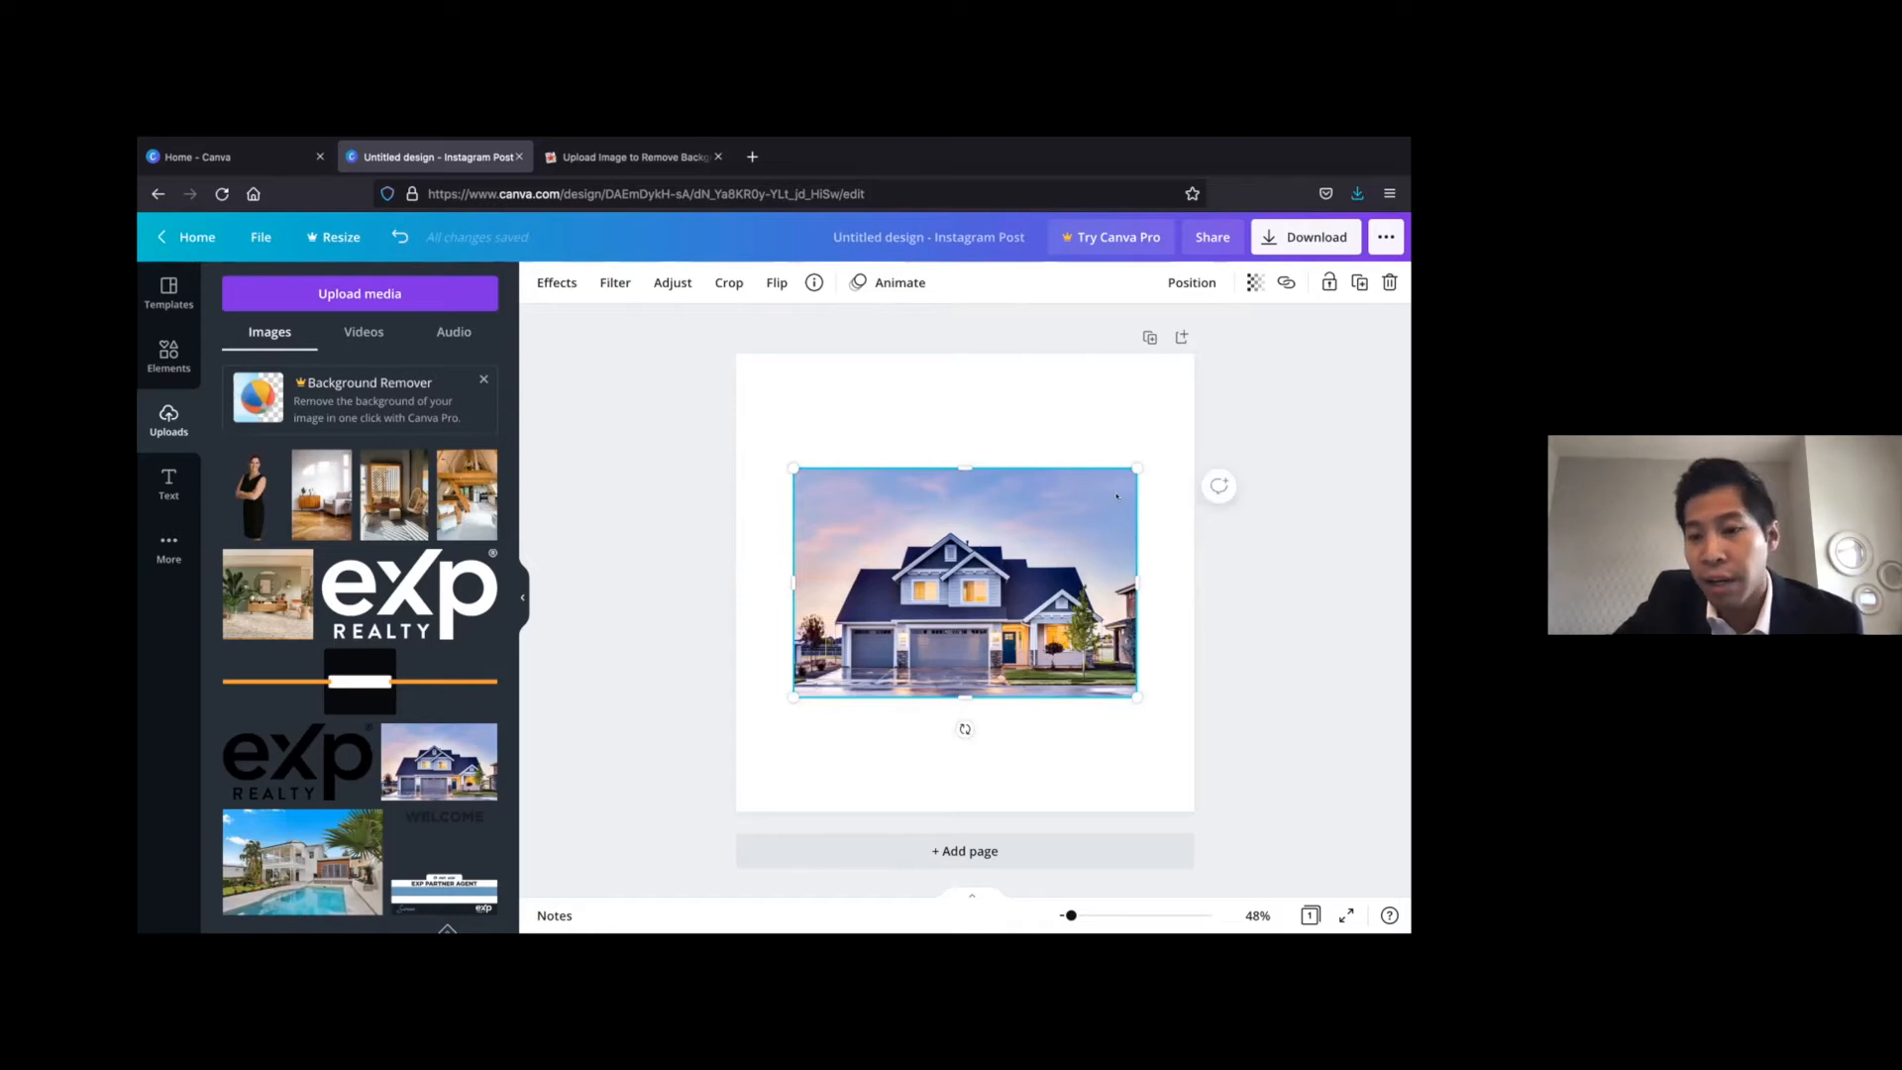
pyautogui.moveTo(790, 462); pyautogui.dragTo(794, 418)
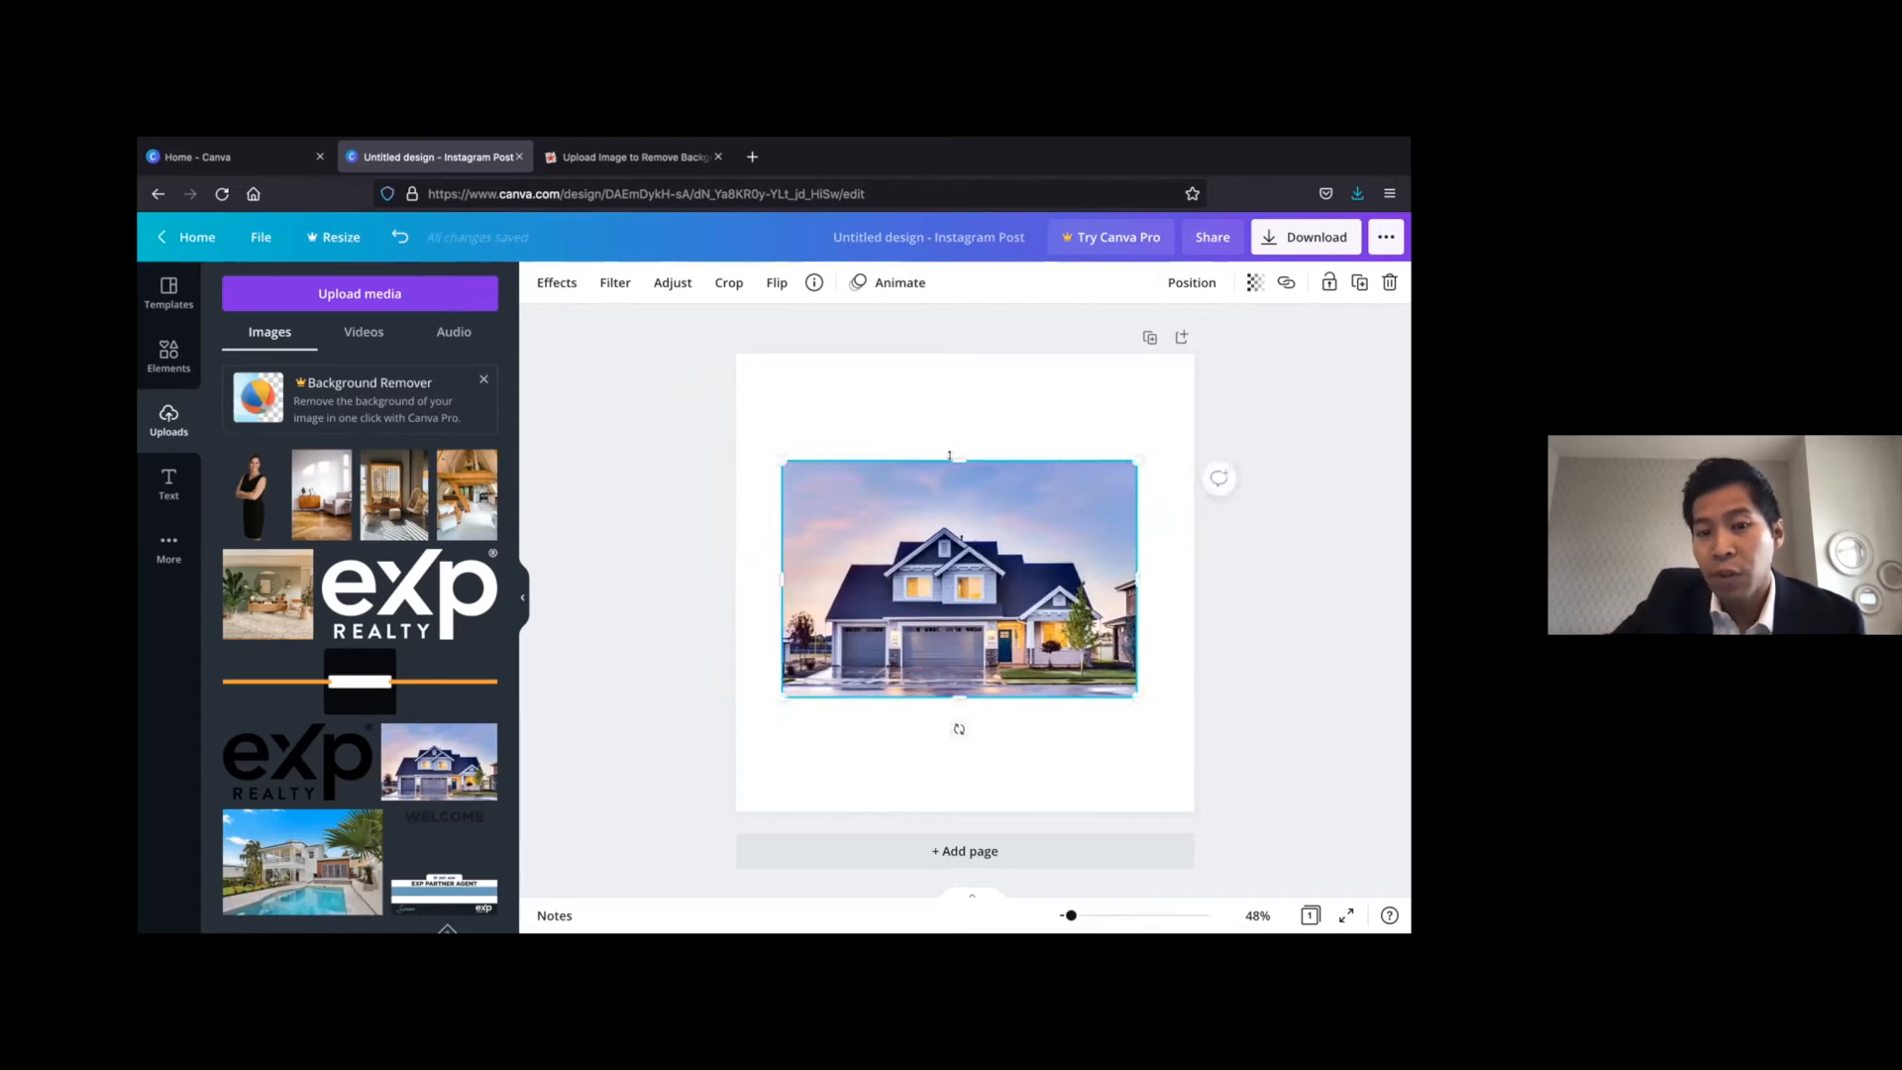
pyautogui.moveTo(950, 445)
pyautogui.mouseDown()
pyautogui.moveTo(953, 345)
pyautogui.moveTo(967, 463)
pyautogui.moveTo(958, 394)
pyautogui.moveTo(964, 441)
pyautogui.mouseUp()
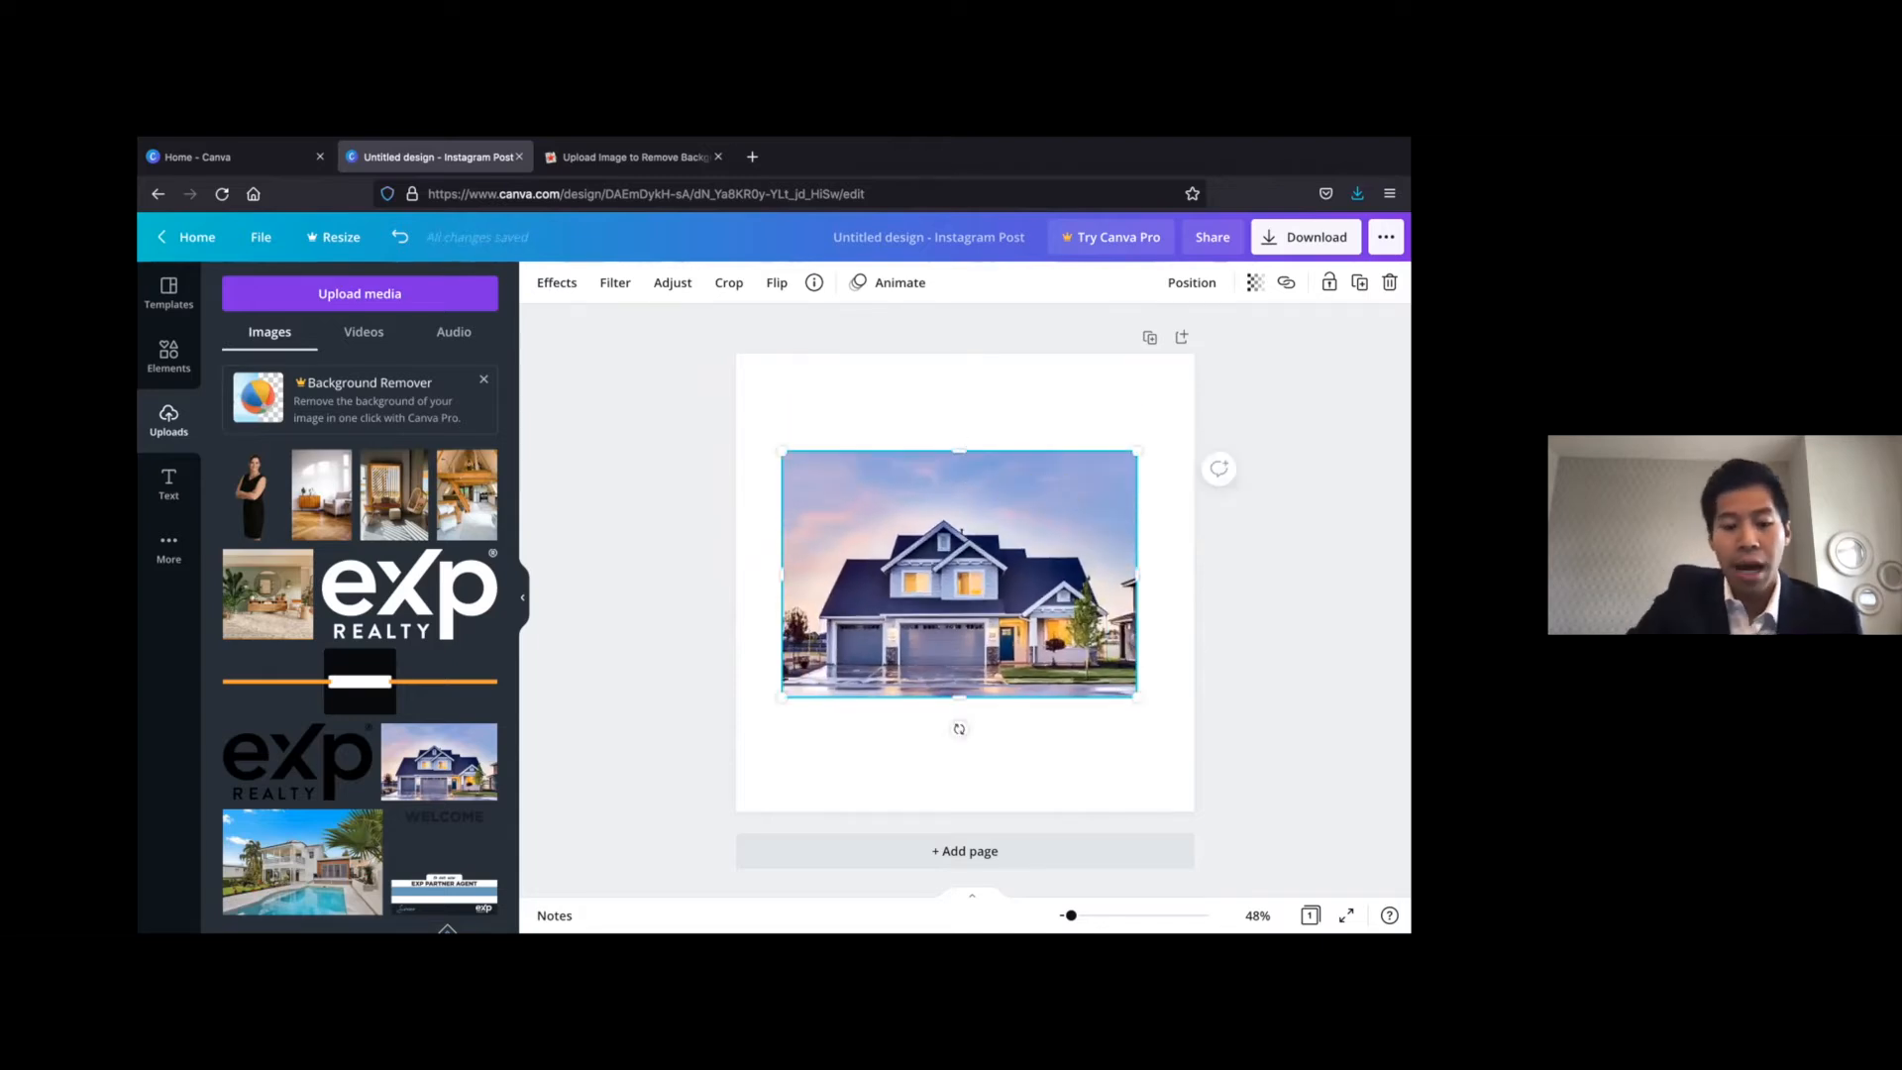
pyautogui.press('super+z')
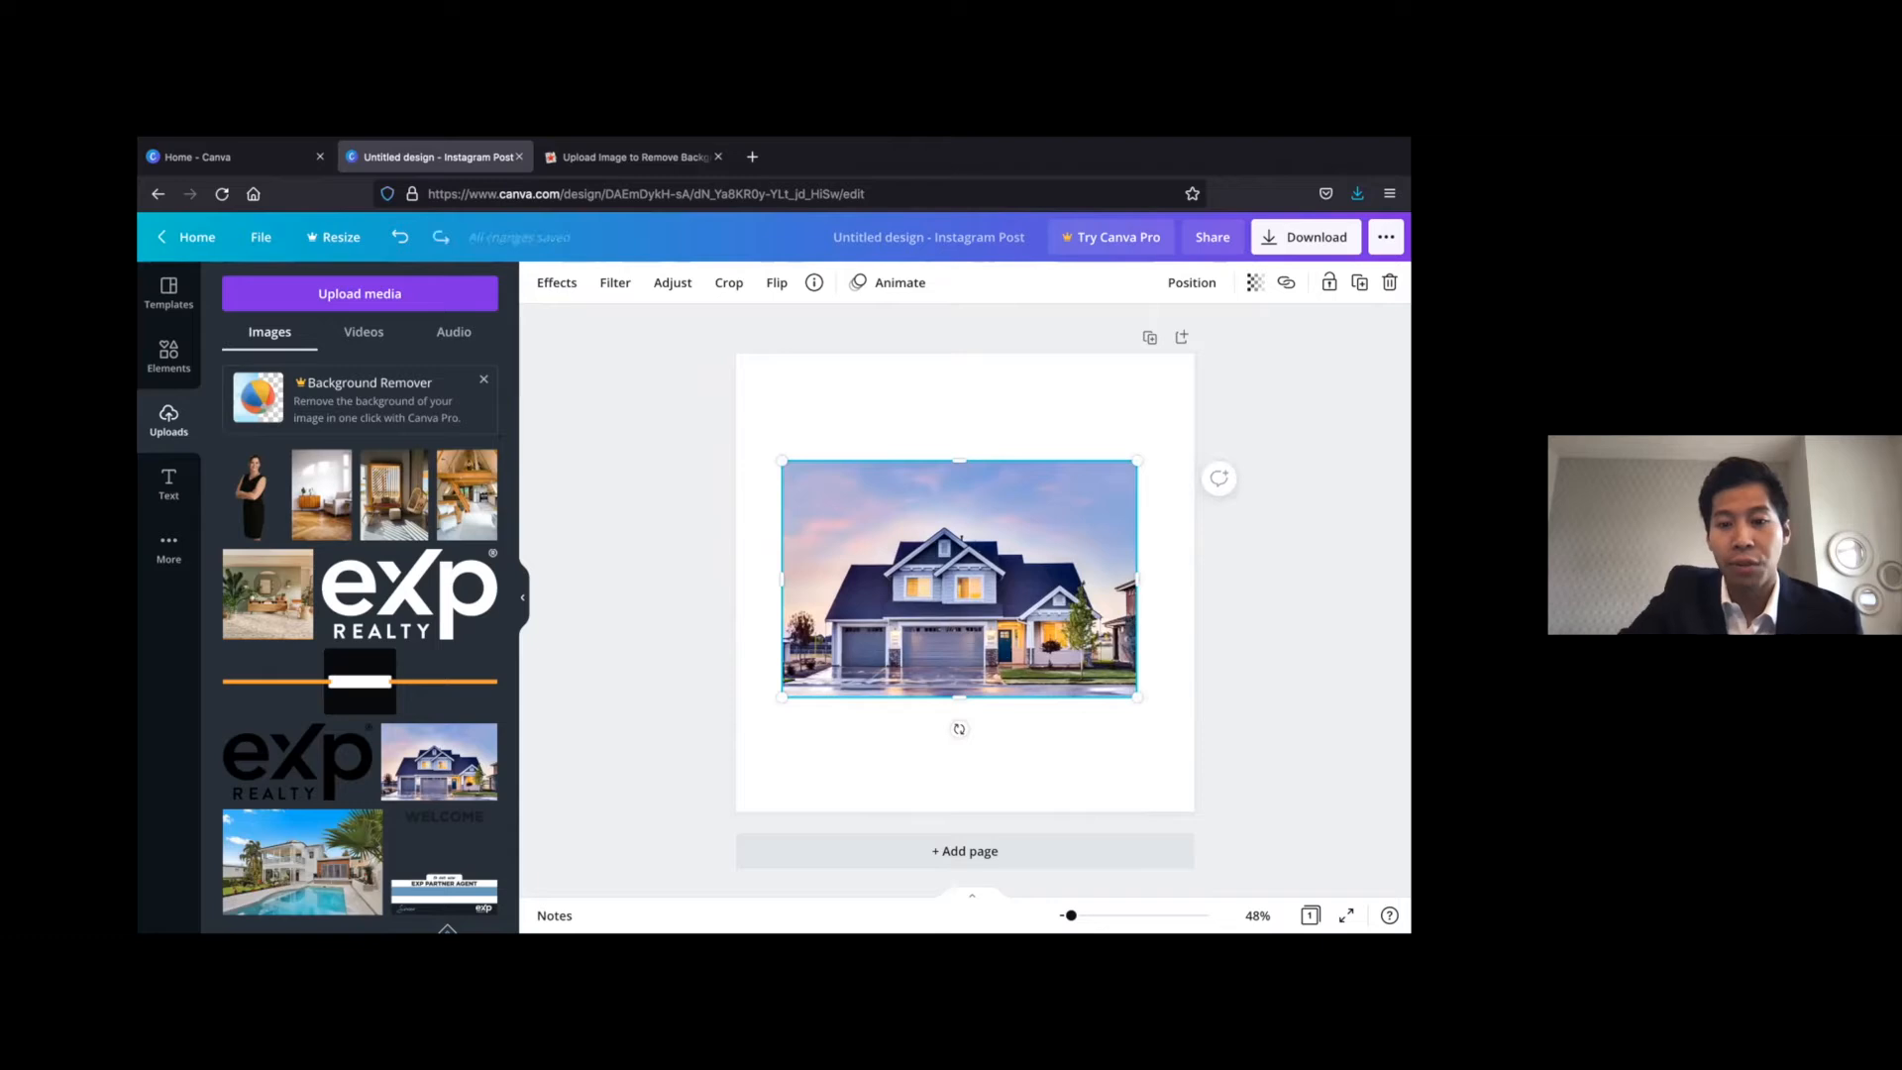
# Align the house photo with the page's top edge, enlarge it beyond the page width and centre it horizontally
pyautogui.click(1048, 789)
pyautogui.moveTo(1018, 557); pyautogui.dragTo(957, 430)
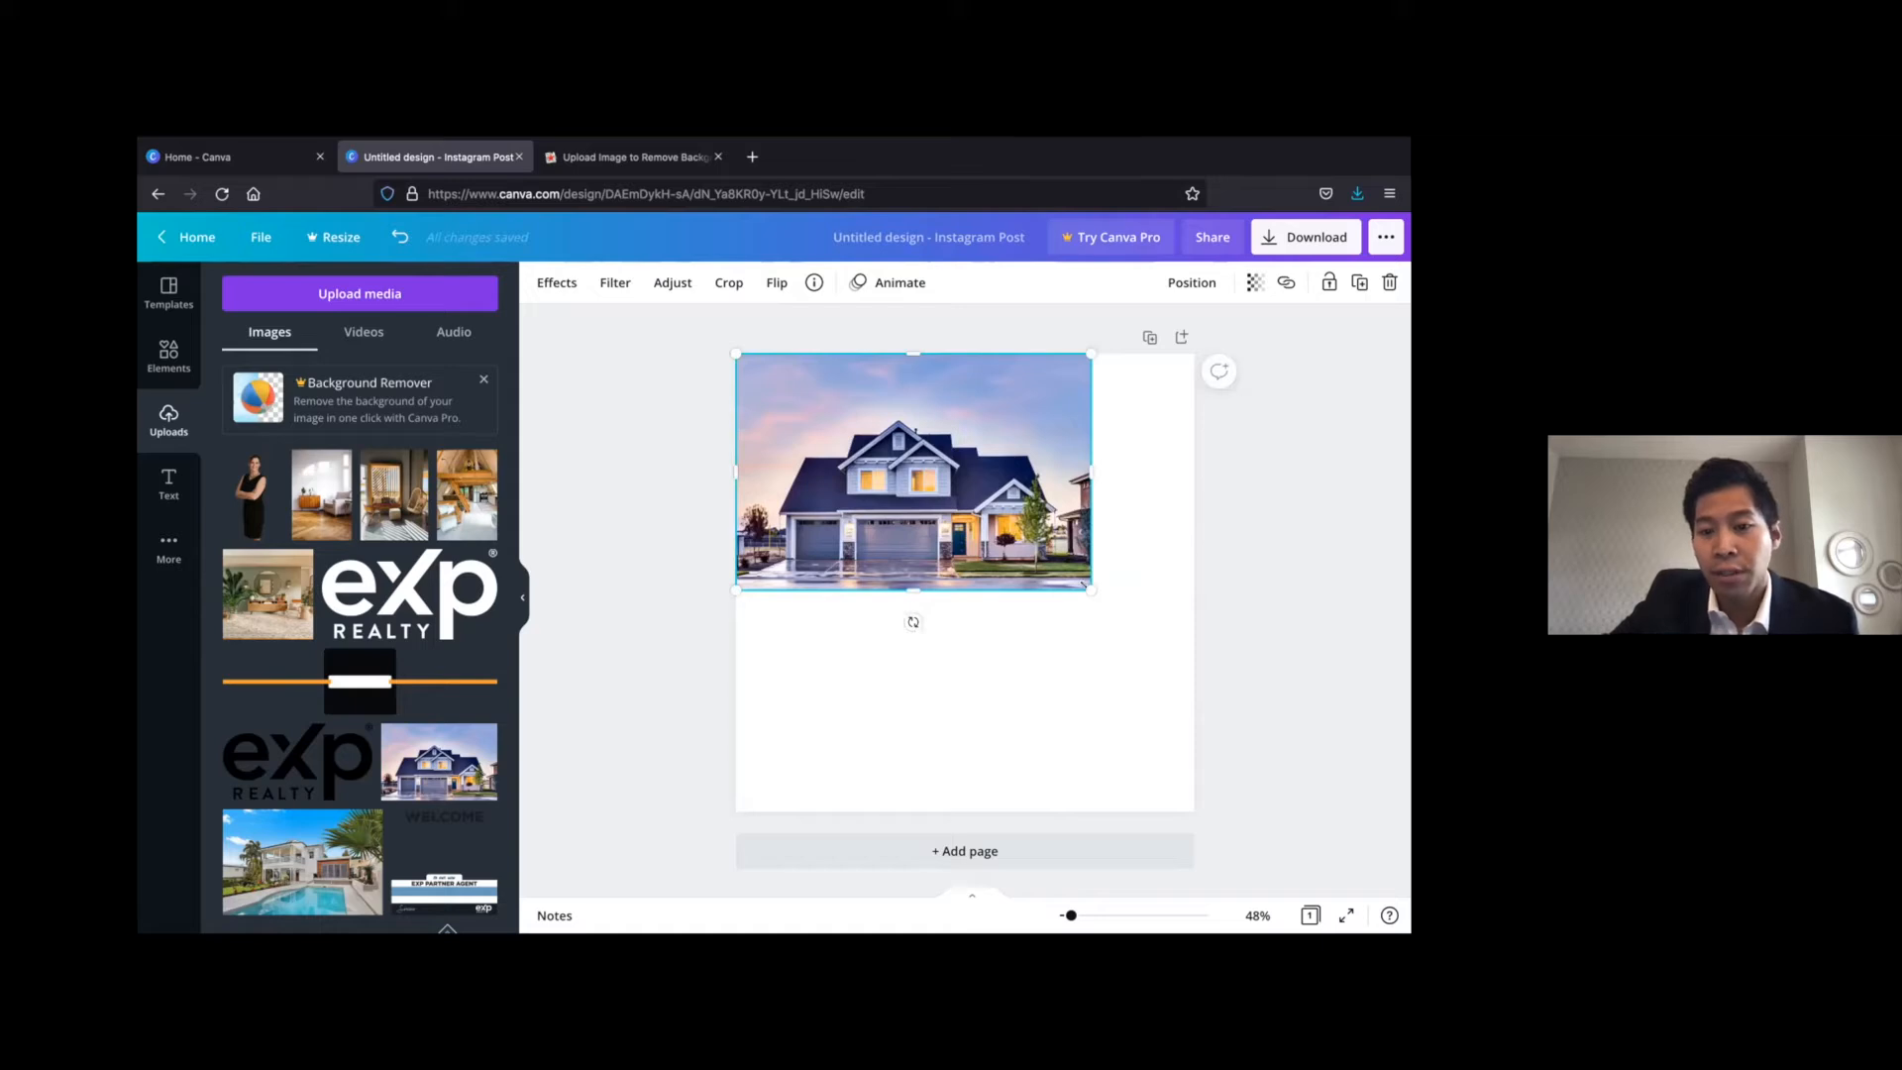
pyautogui.moveTo(1210, 673); pyautogui.dragTo(1359, 803)
pyautogui.click(1360, 800)
pyautogui.moveTo(1072, 683); pyautogui.dragTo(980, 699)
pyautogui.moveTo(1283, 368); pyautogui.dragTo(1308, 354)
pyautogui.click(990, 312)
pyautogui.moveTo(1003, 504); pyautogui.dragTo(992, 503)
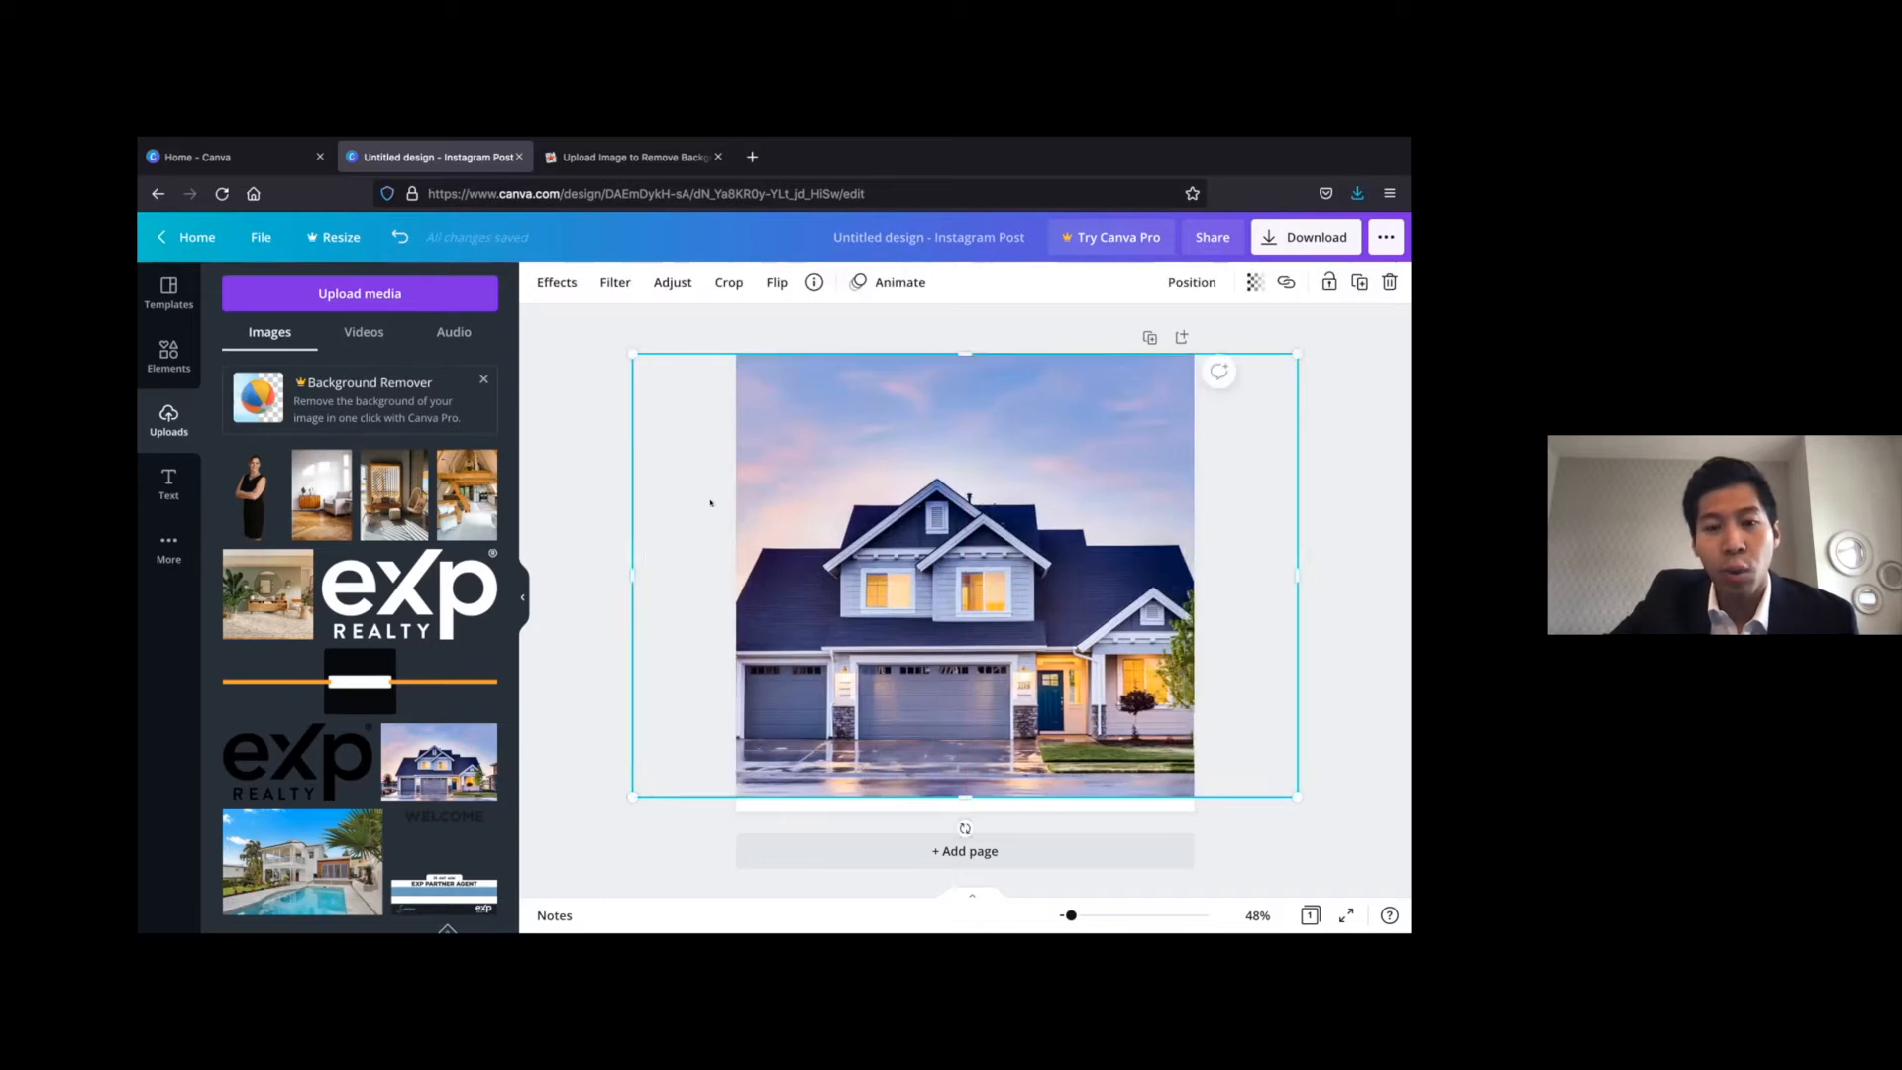
pyautogui.click(596, 470)
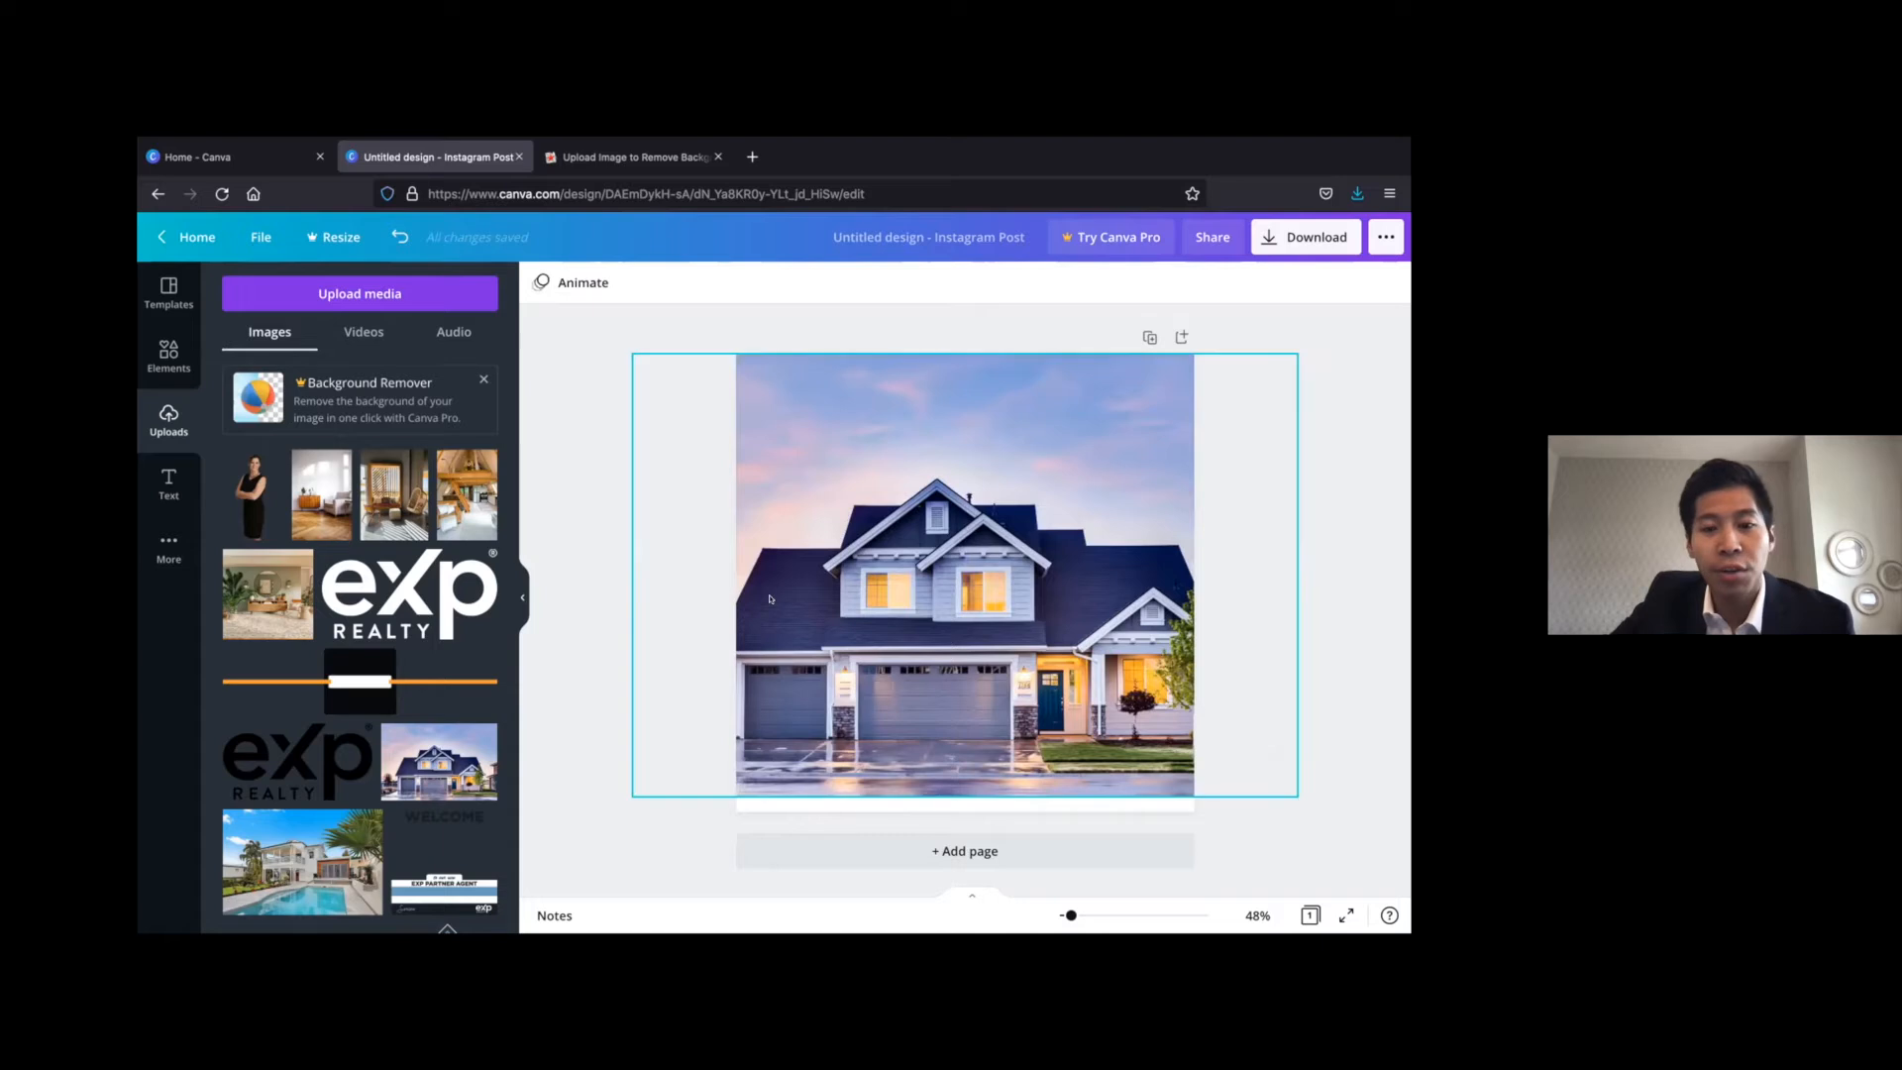
# Add the uploaded orange-line banner with the dark box and stretch it across the full page width over the house
pyautogui.click(388, 674)
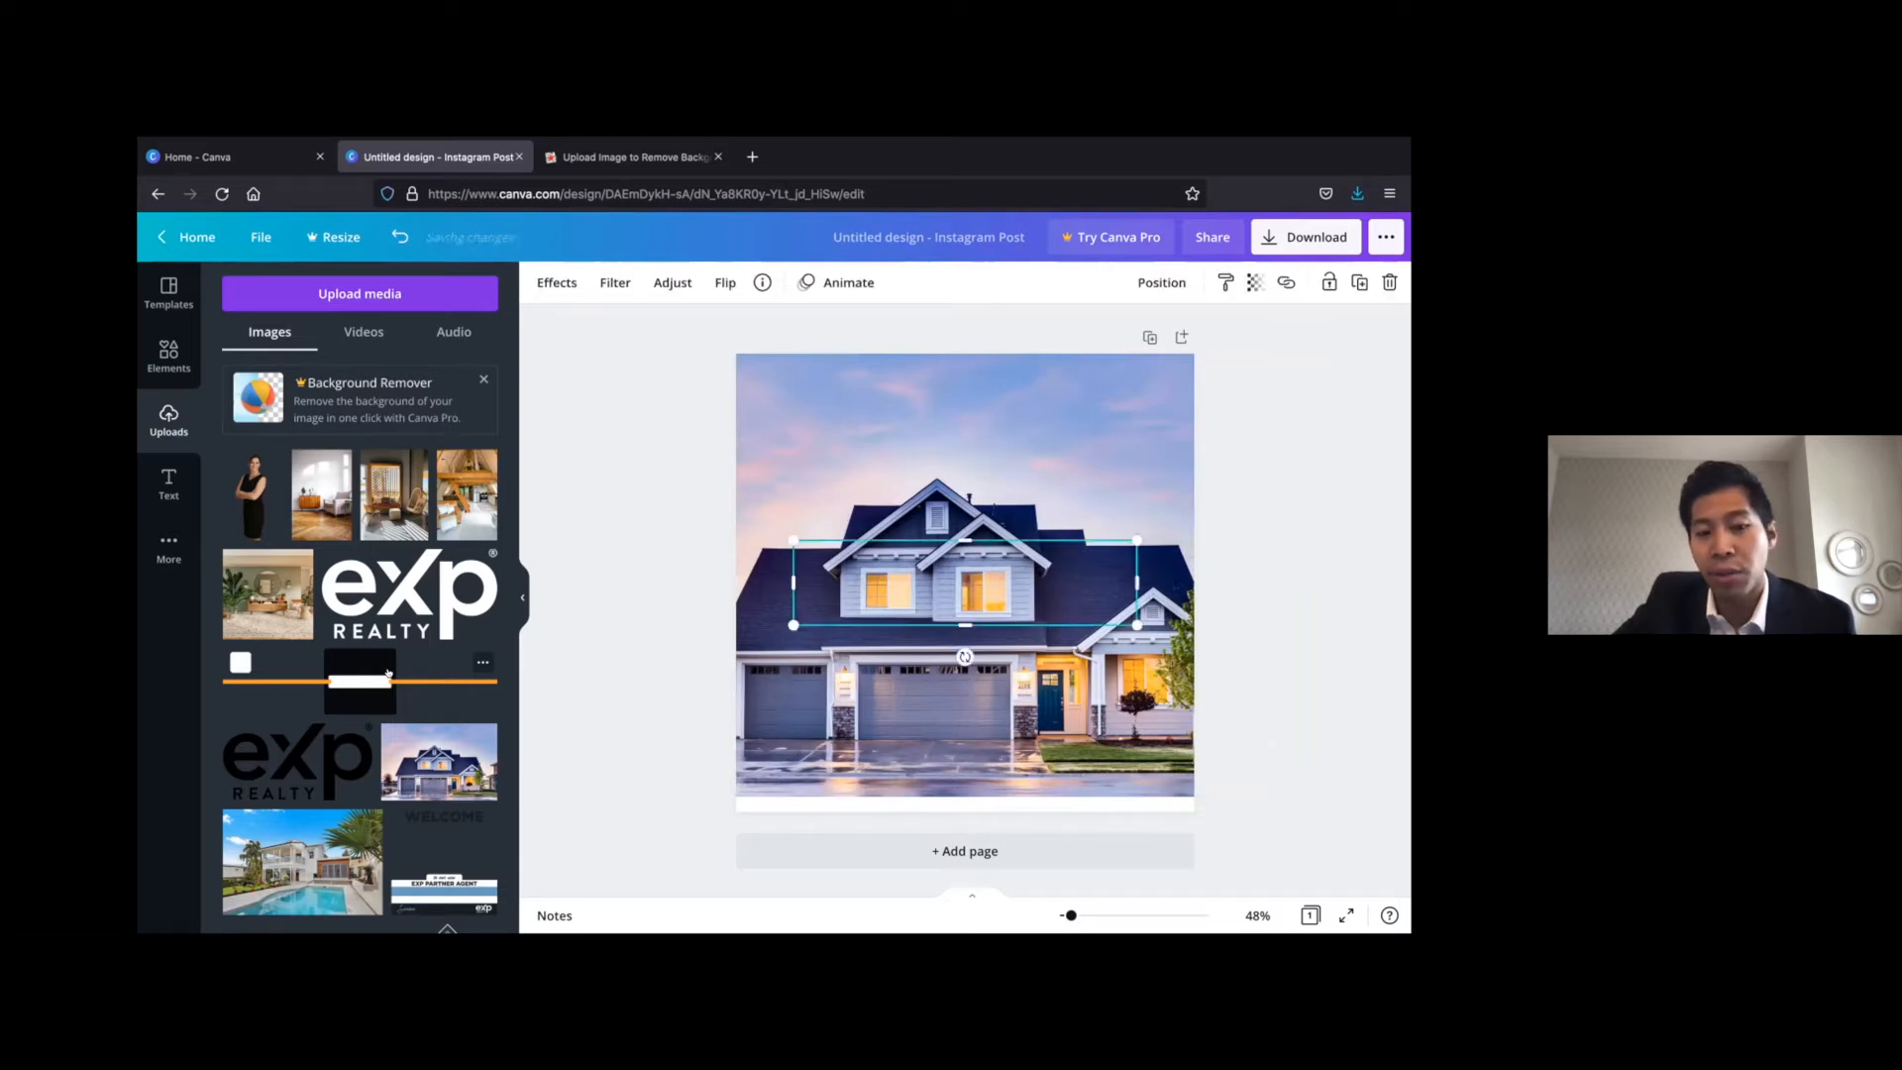
pyautogui.moveTo(977, 580); pyautogui.dragTo(925, 572)
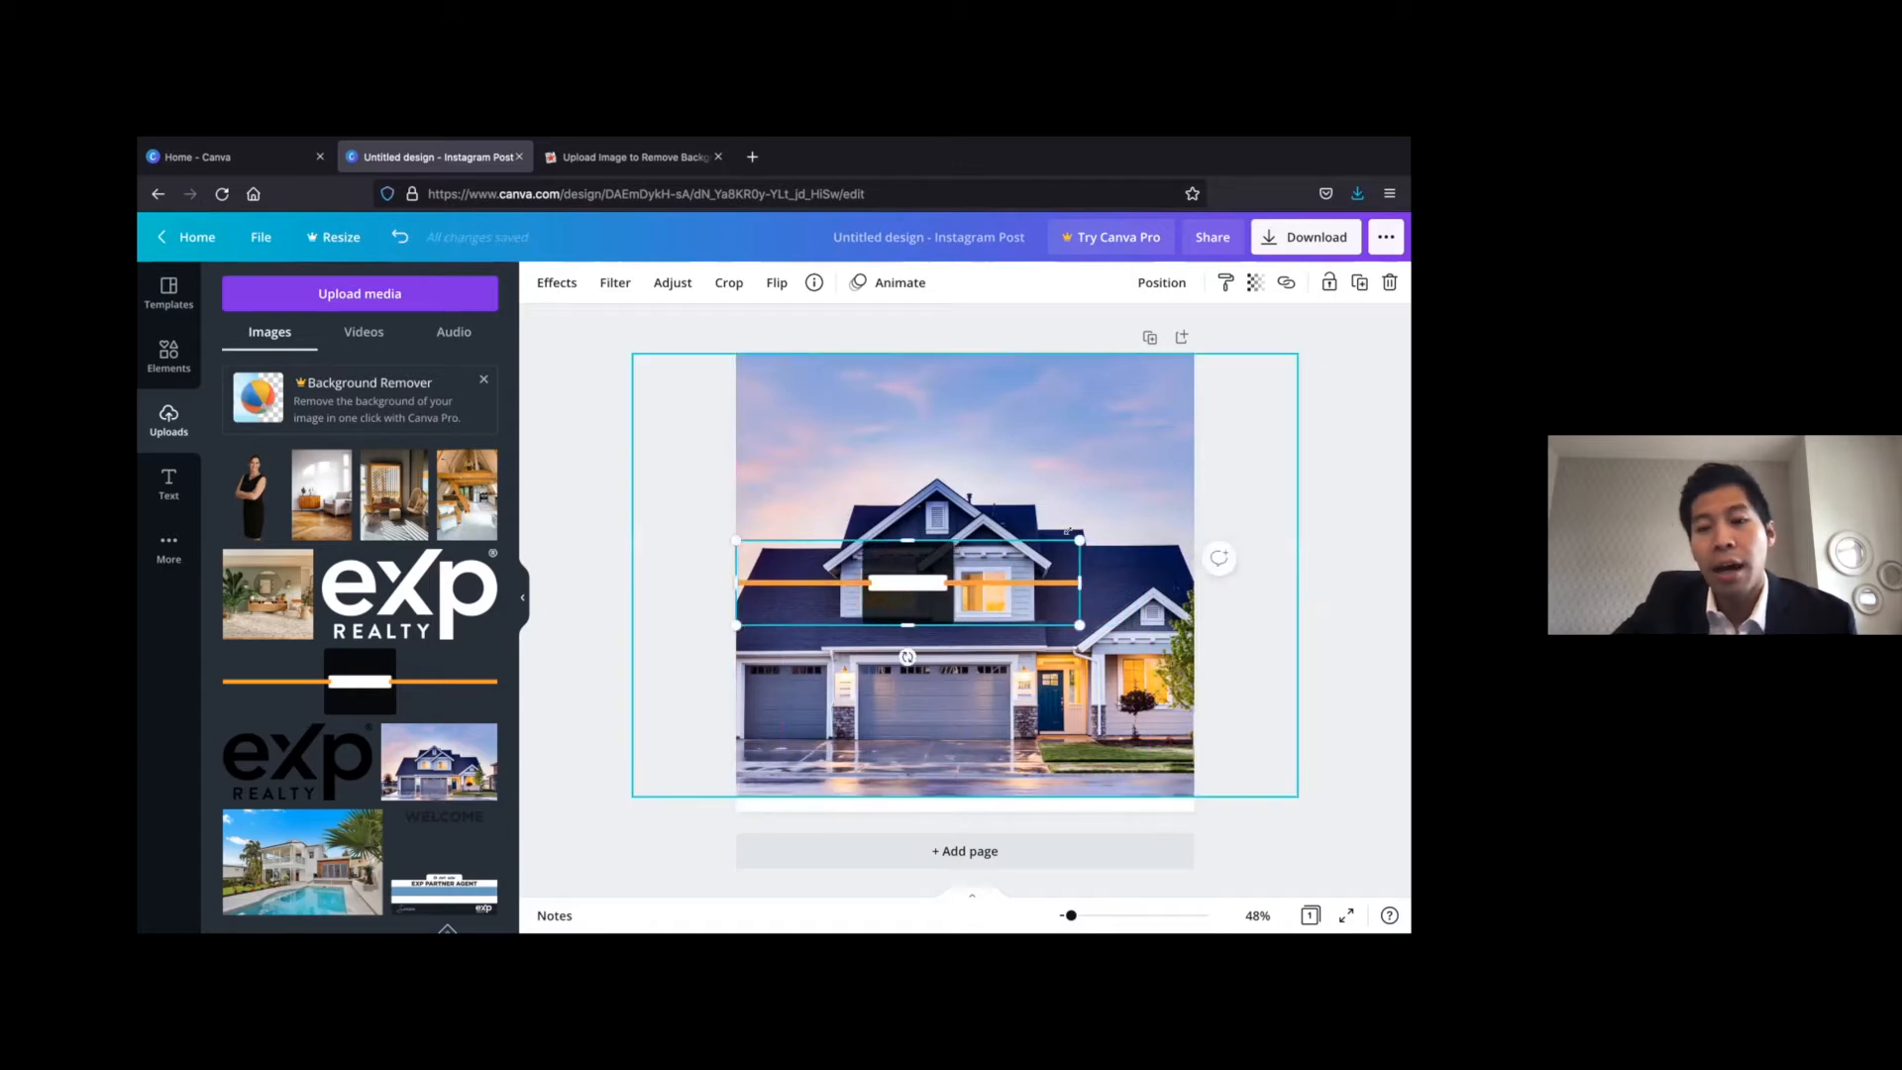
pyautogui.moveTo(1097, 516); pyautogui.dragTo(1181, 482)
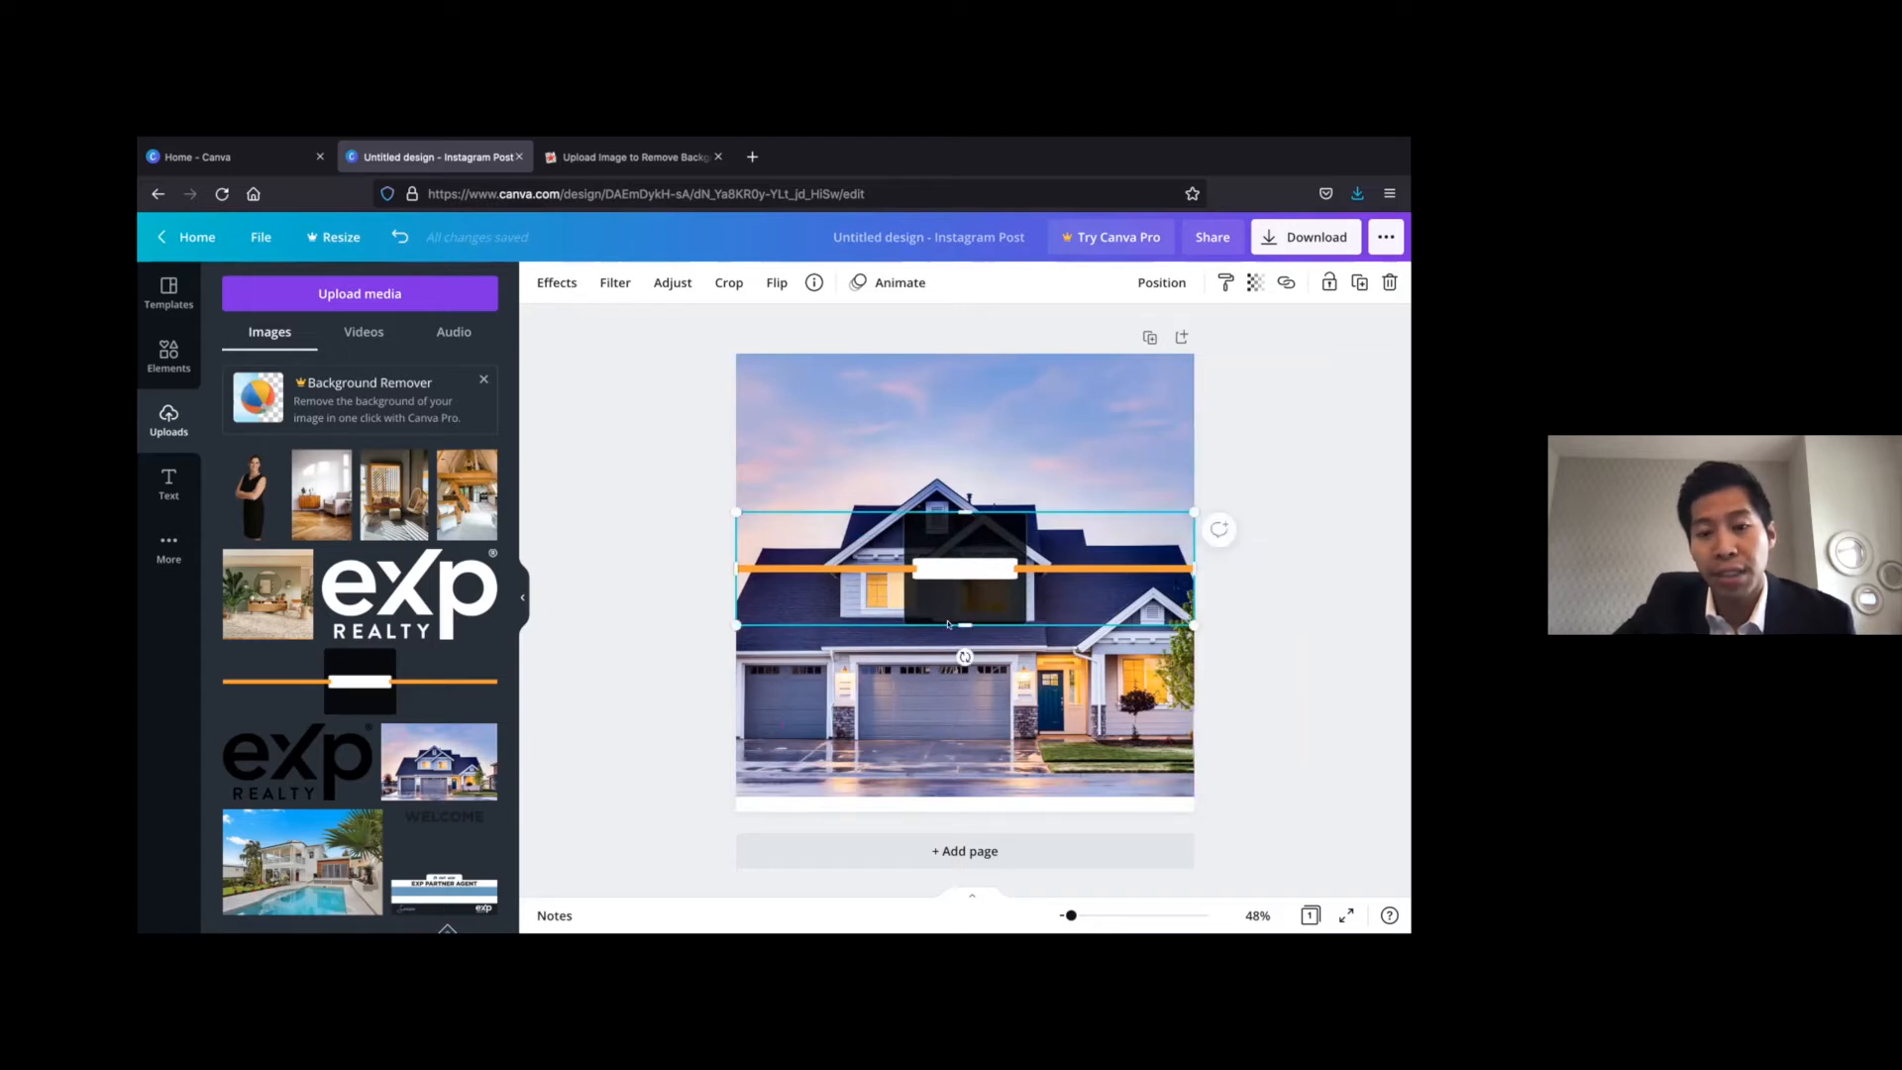
pyautogui.moveTo(1007, 552)
pyautogui.mouseDown()
pyautogui.moveTo(1007, 594)
pyautogui.moveTo(1002, 545)
pyautogui.mouseUp()
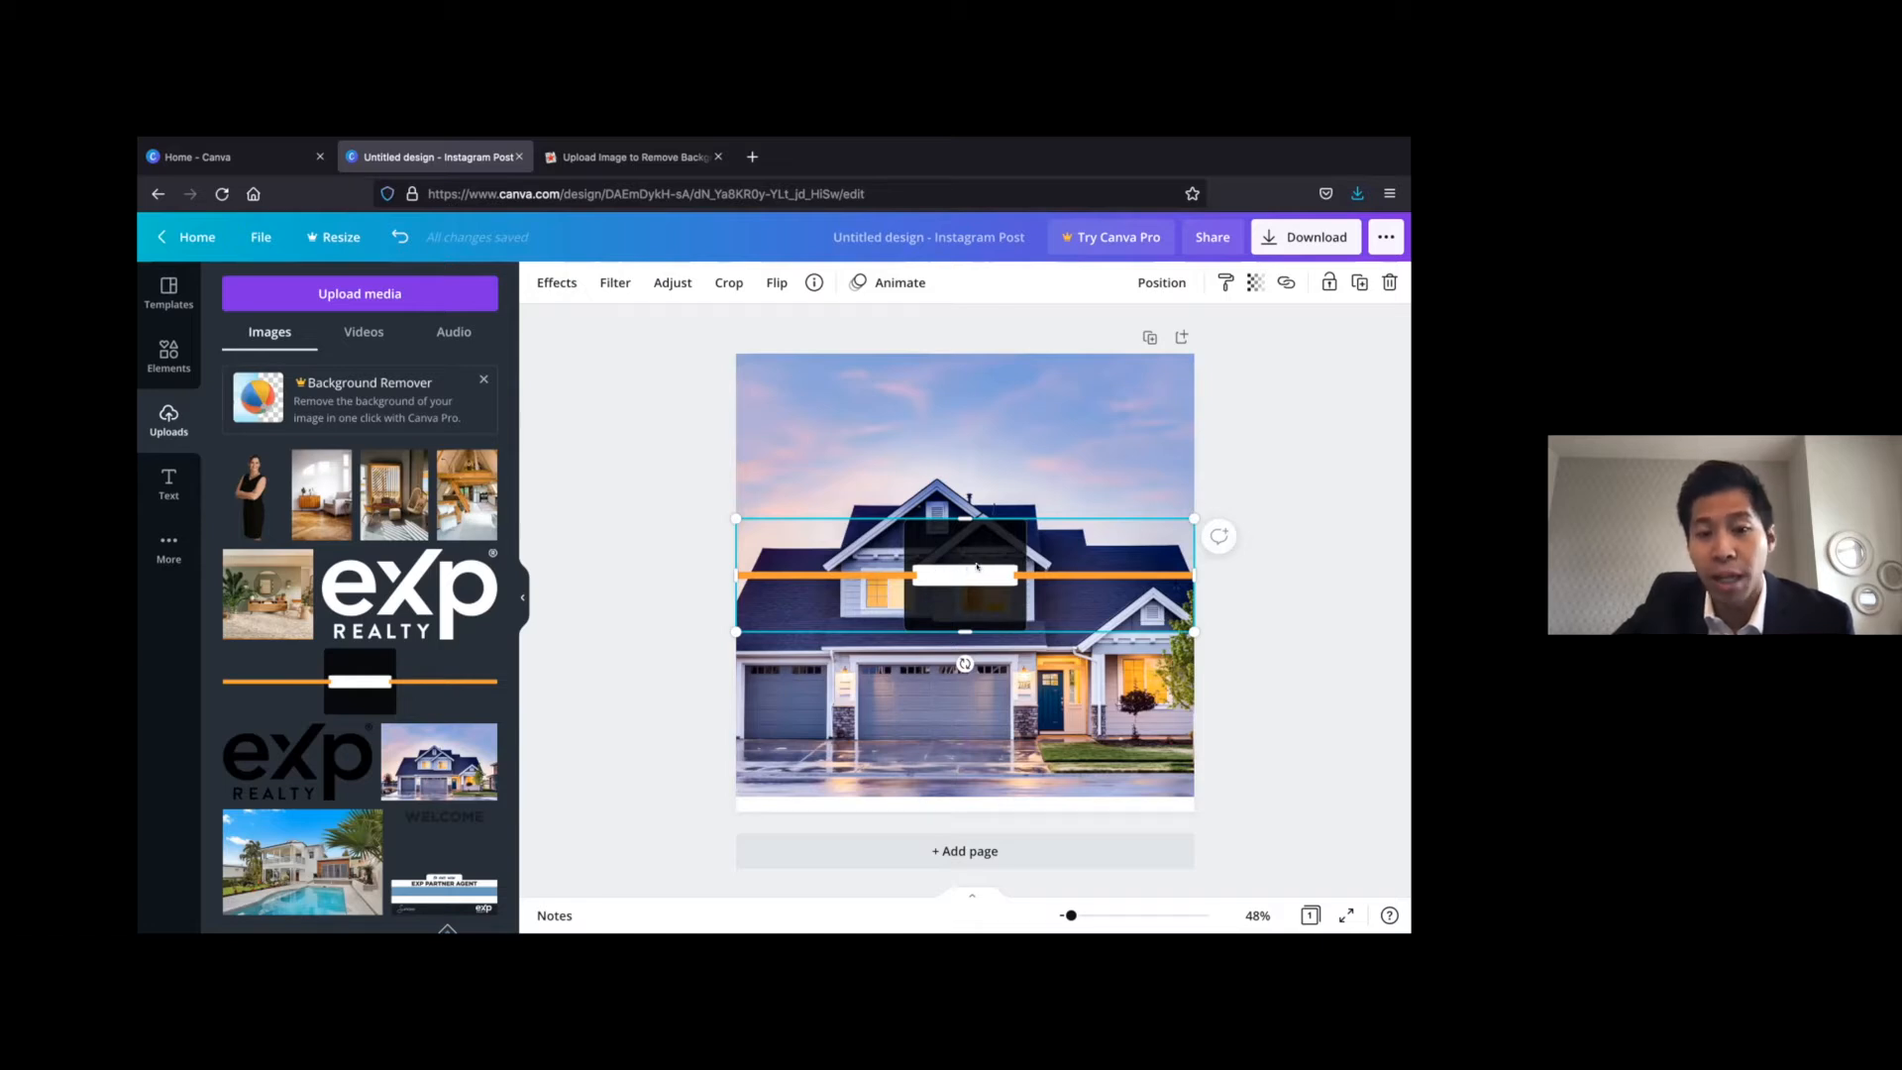
# Enlarge the orange-line banner past both page sides and centre its dark box on the page
pyautogui.moveTo(977, 566); pyautogui.dragTo(929, 595)
pyautogui.moveTo(1168, 530); pyautogui.dragTo(1249, 473)
pyautogui.moveTo(1353, 428)
pyautogui.mouseDown()
pyautogui.moveTo(1381, 406)
pyautogui.moveTo(1238, 476)
pyautogui.moveTo(1320, 439)
pyautogui.mouseUp()
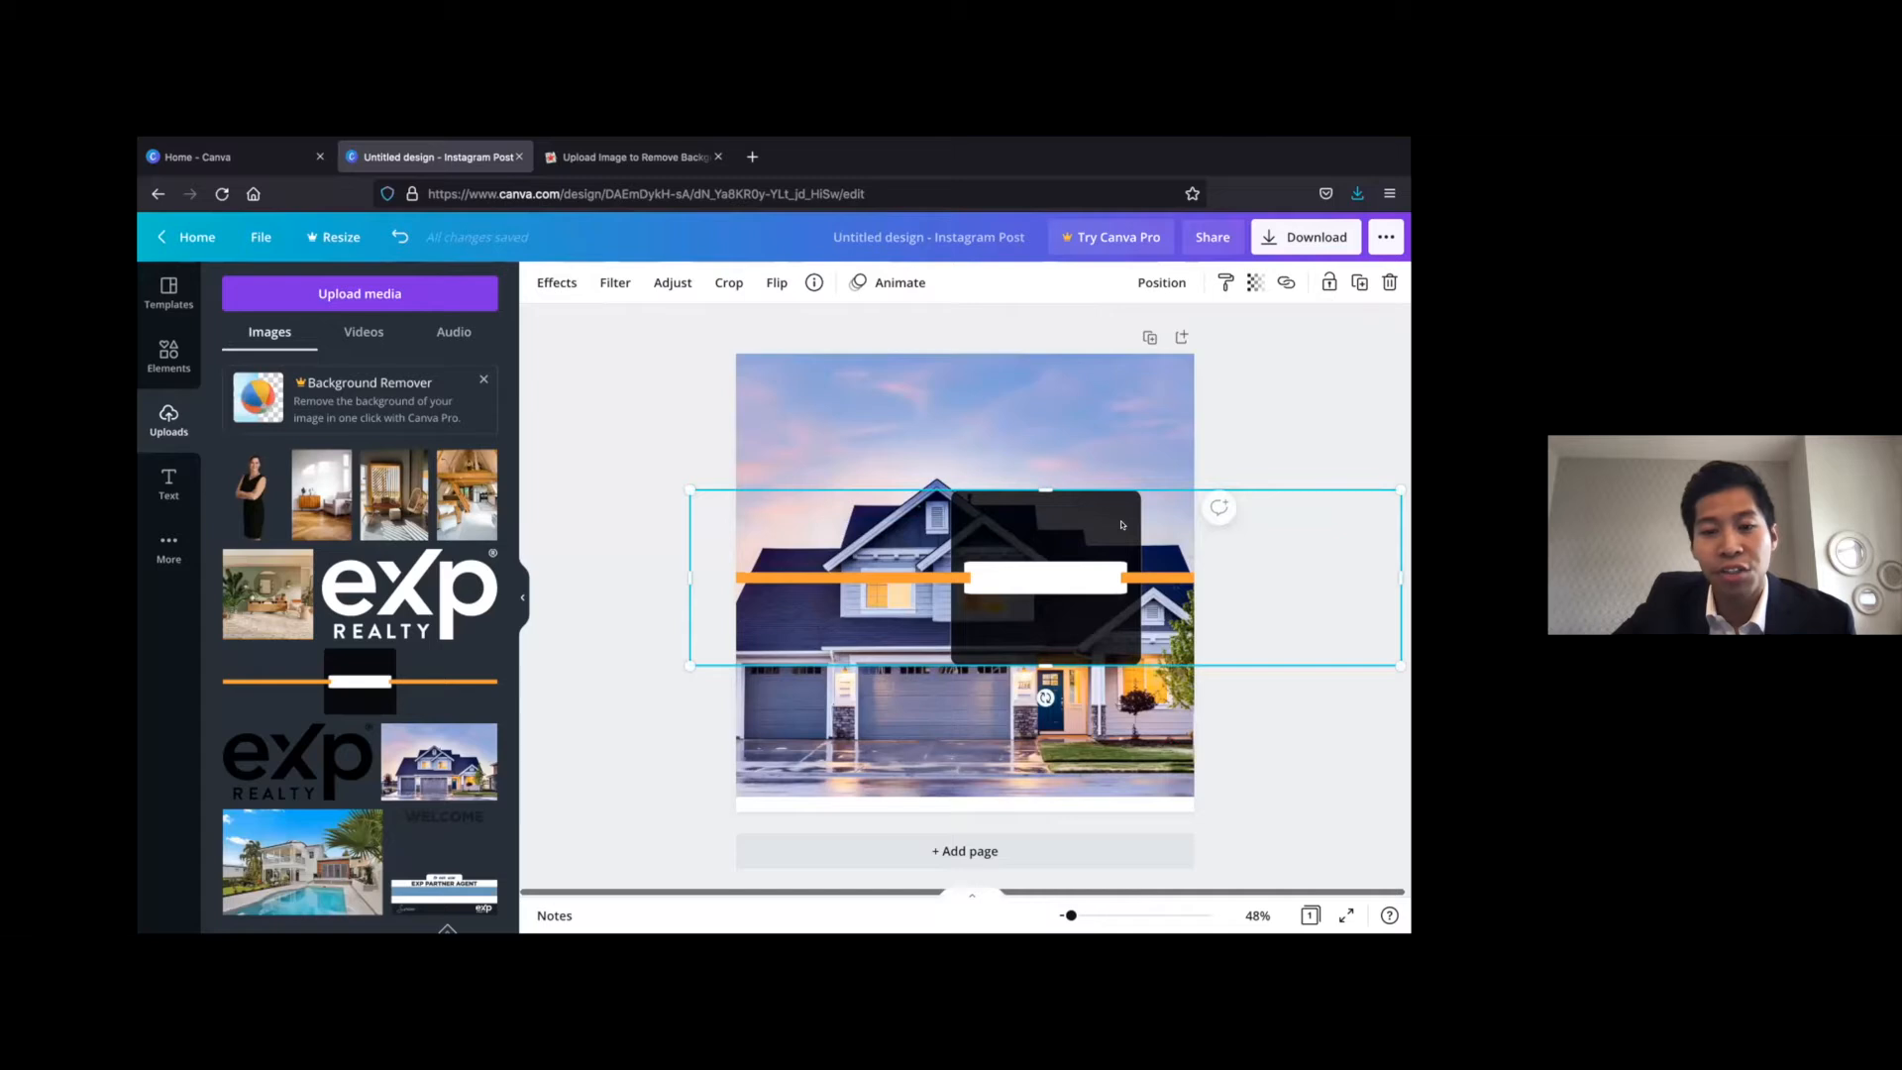
pyautogui.moveTo(1116, 504); pyautogui.dragTo(1034, 492)
pyautogui.click(963, 739)
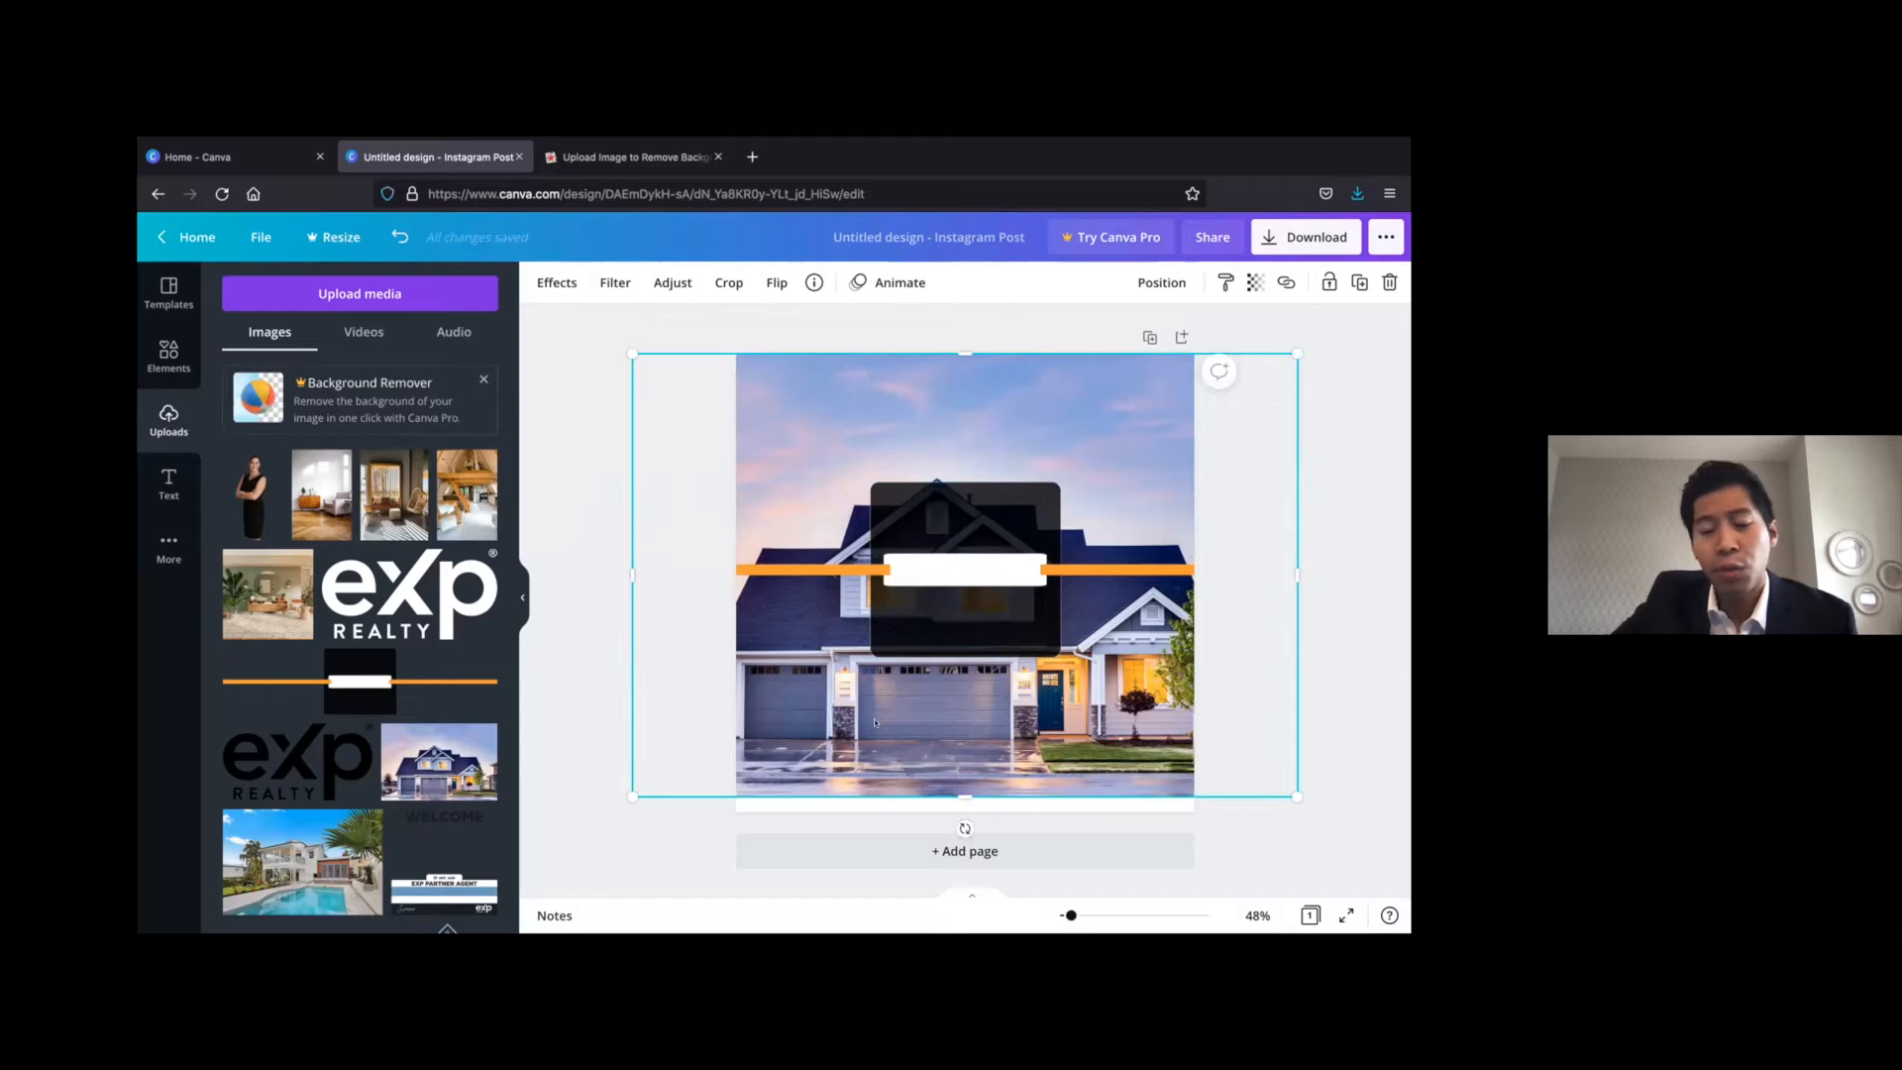
pyautogui.click(600, 654)
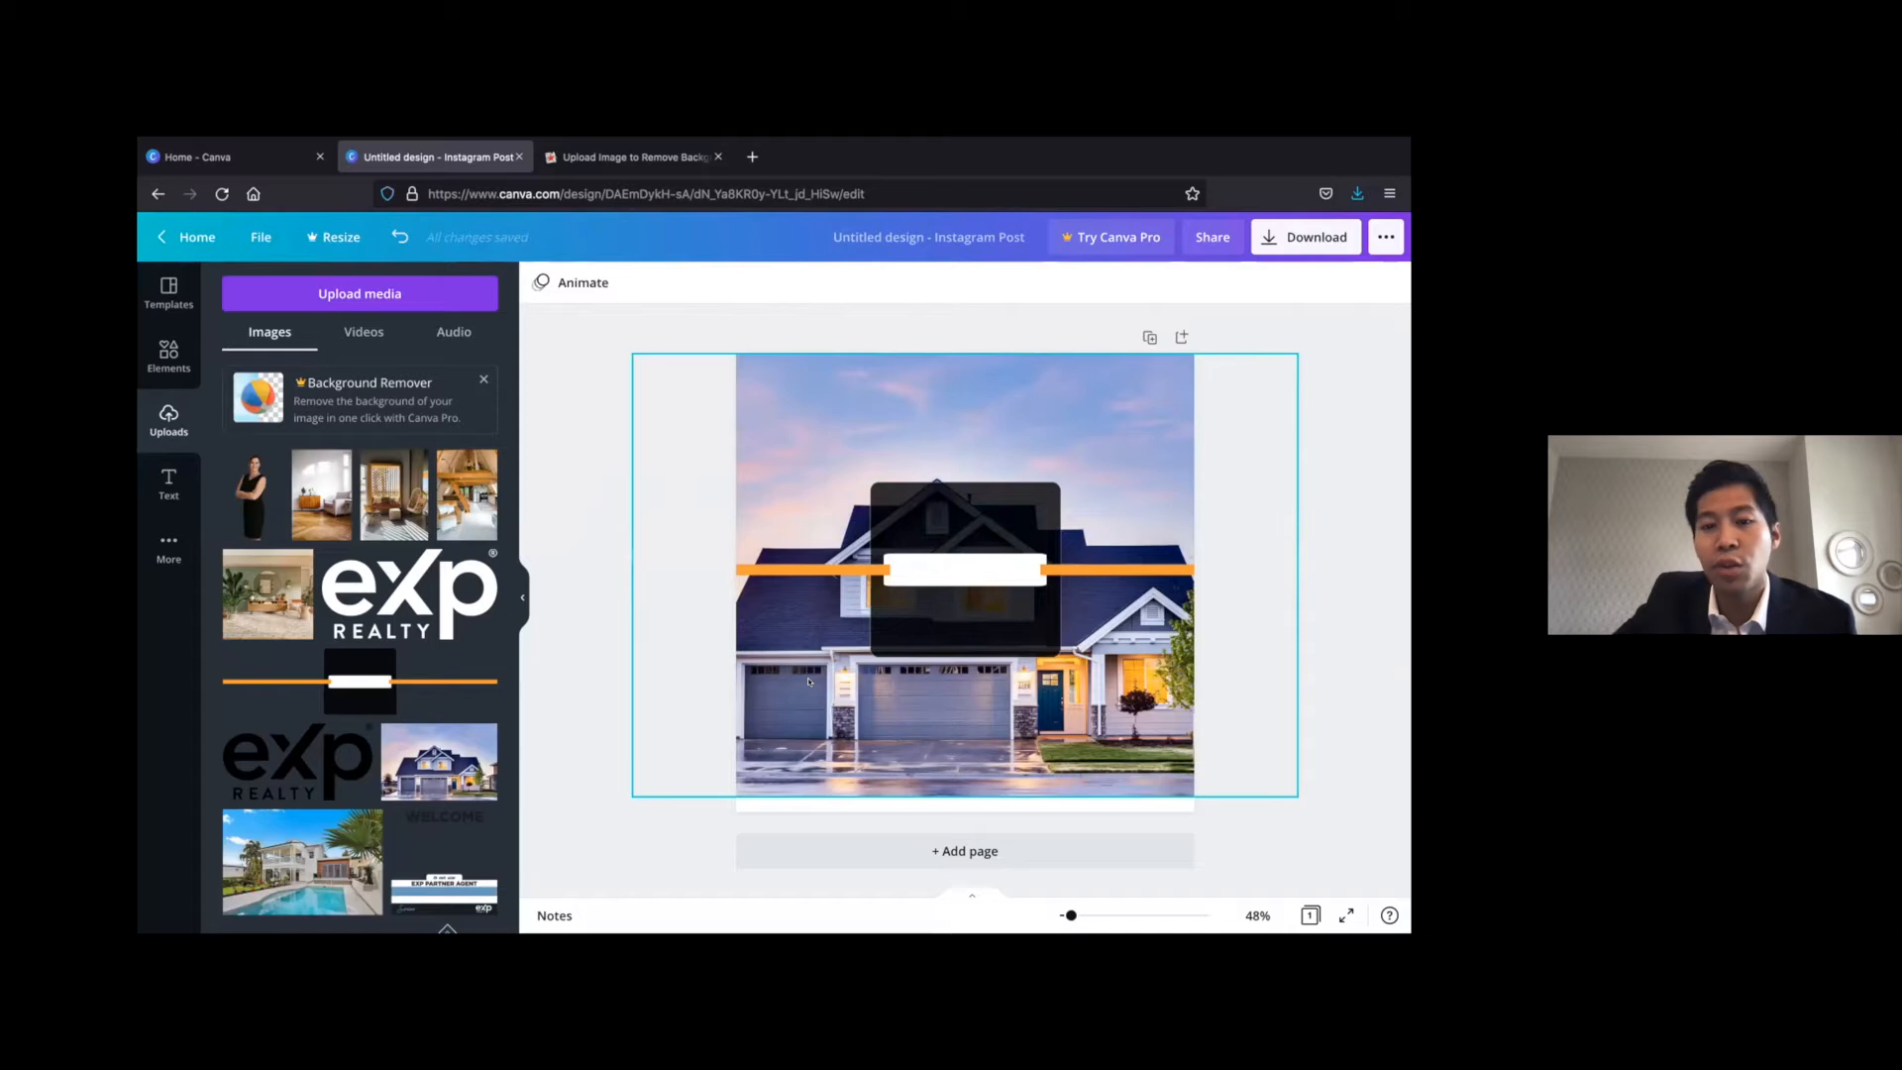
# Enlarge the house photo further from its upper-right corner and move the orange-line banner slightly down
pyautogui.click(808, 686)
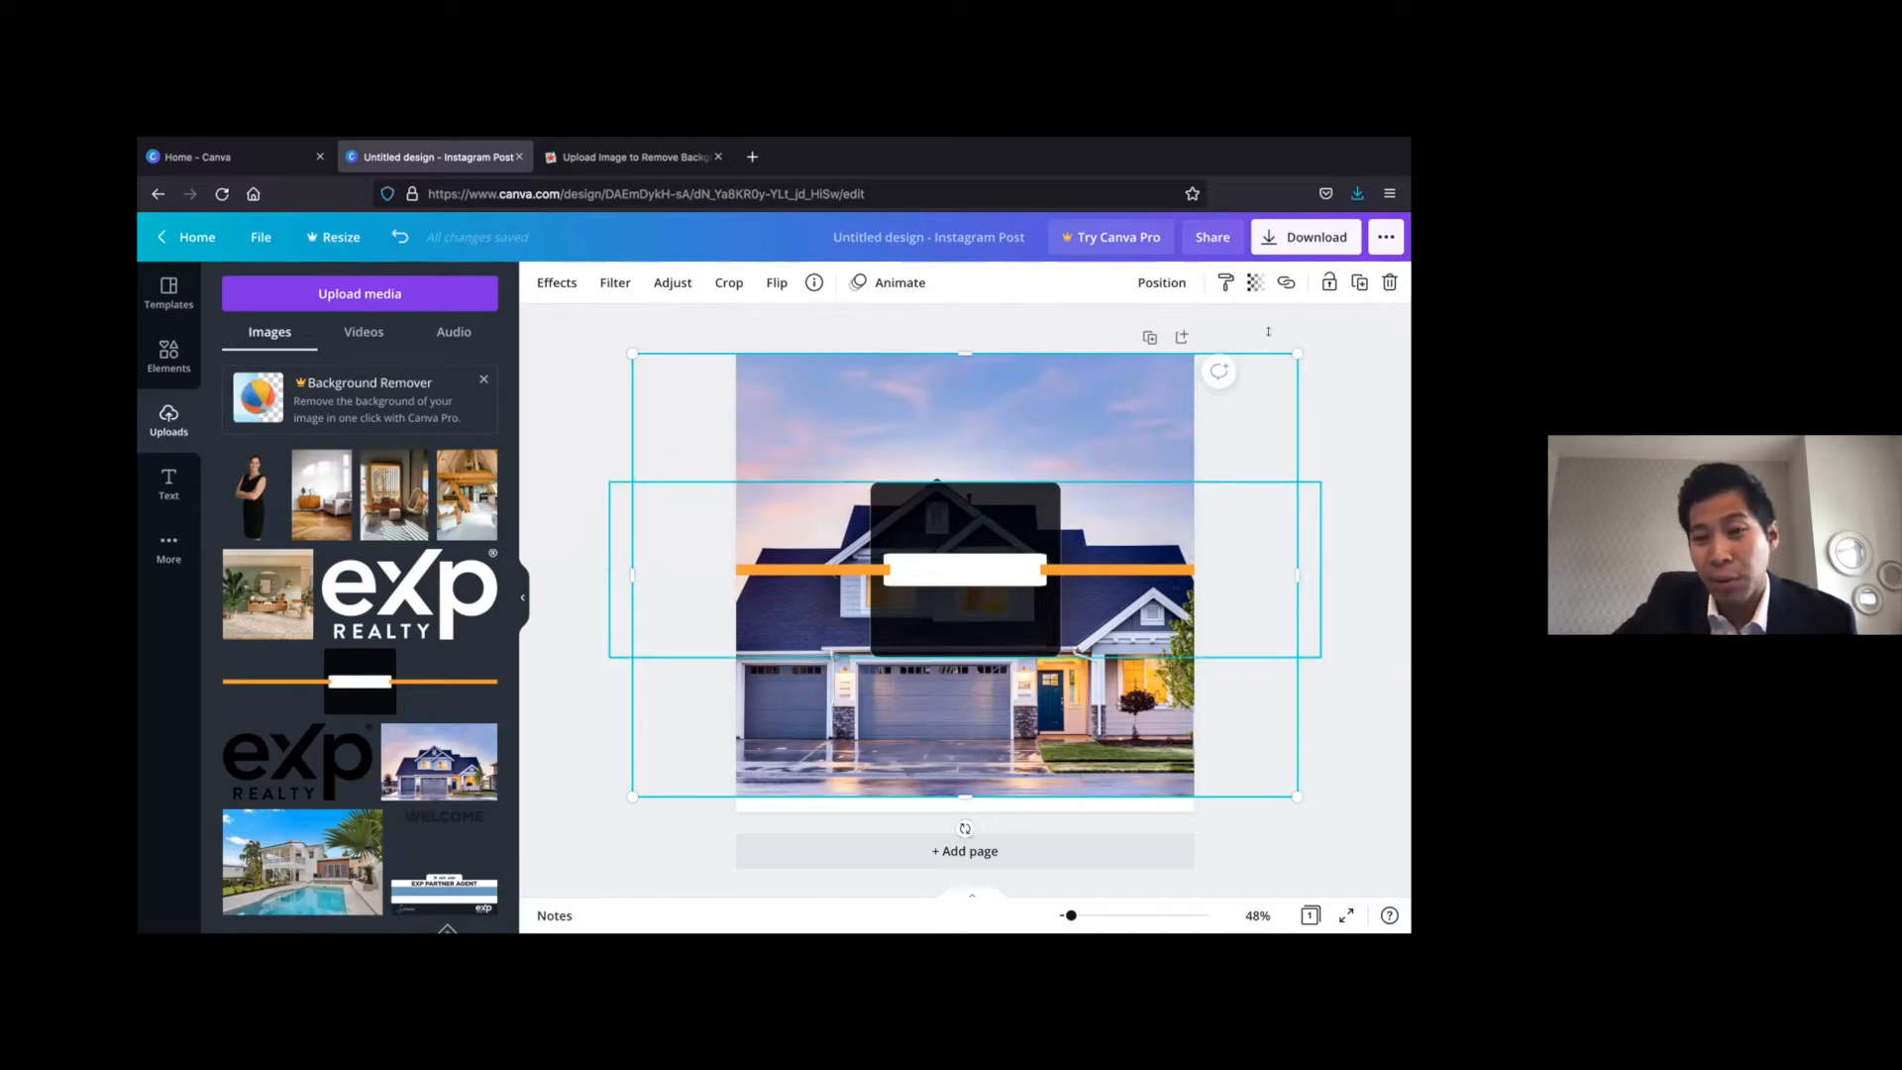
pyautogui.moveTo(1303, 342); pyautogui.dragTo(1422, 272)
pyautogui.moveTo(1114, 558); pyautogui.dragTo(1106, 626)
pyautogui.click(1106, 733)
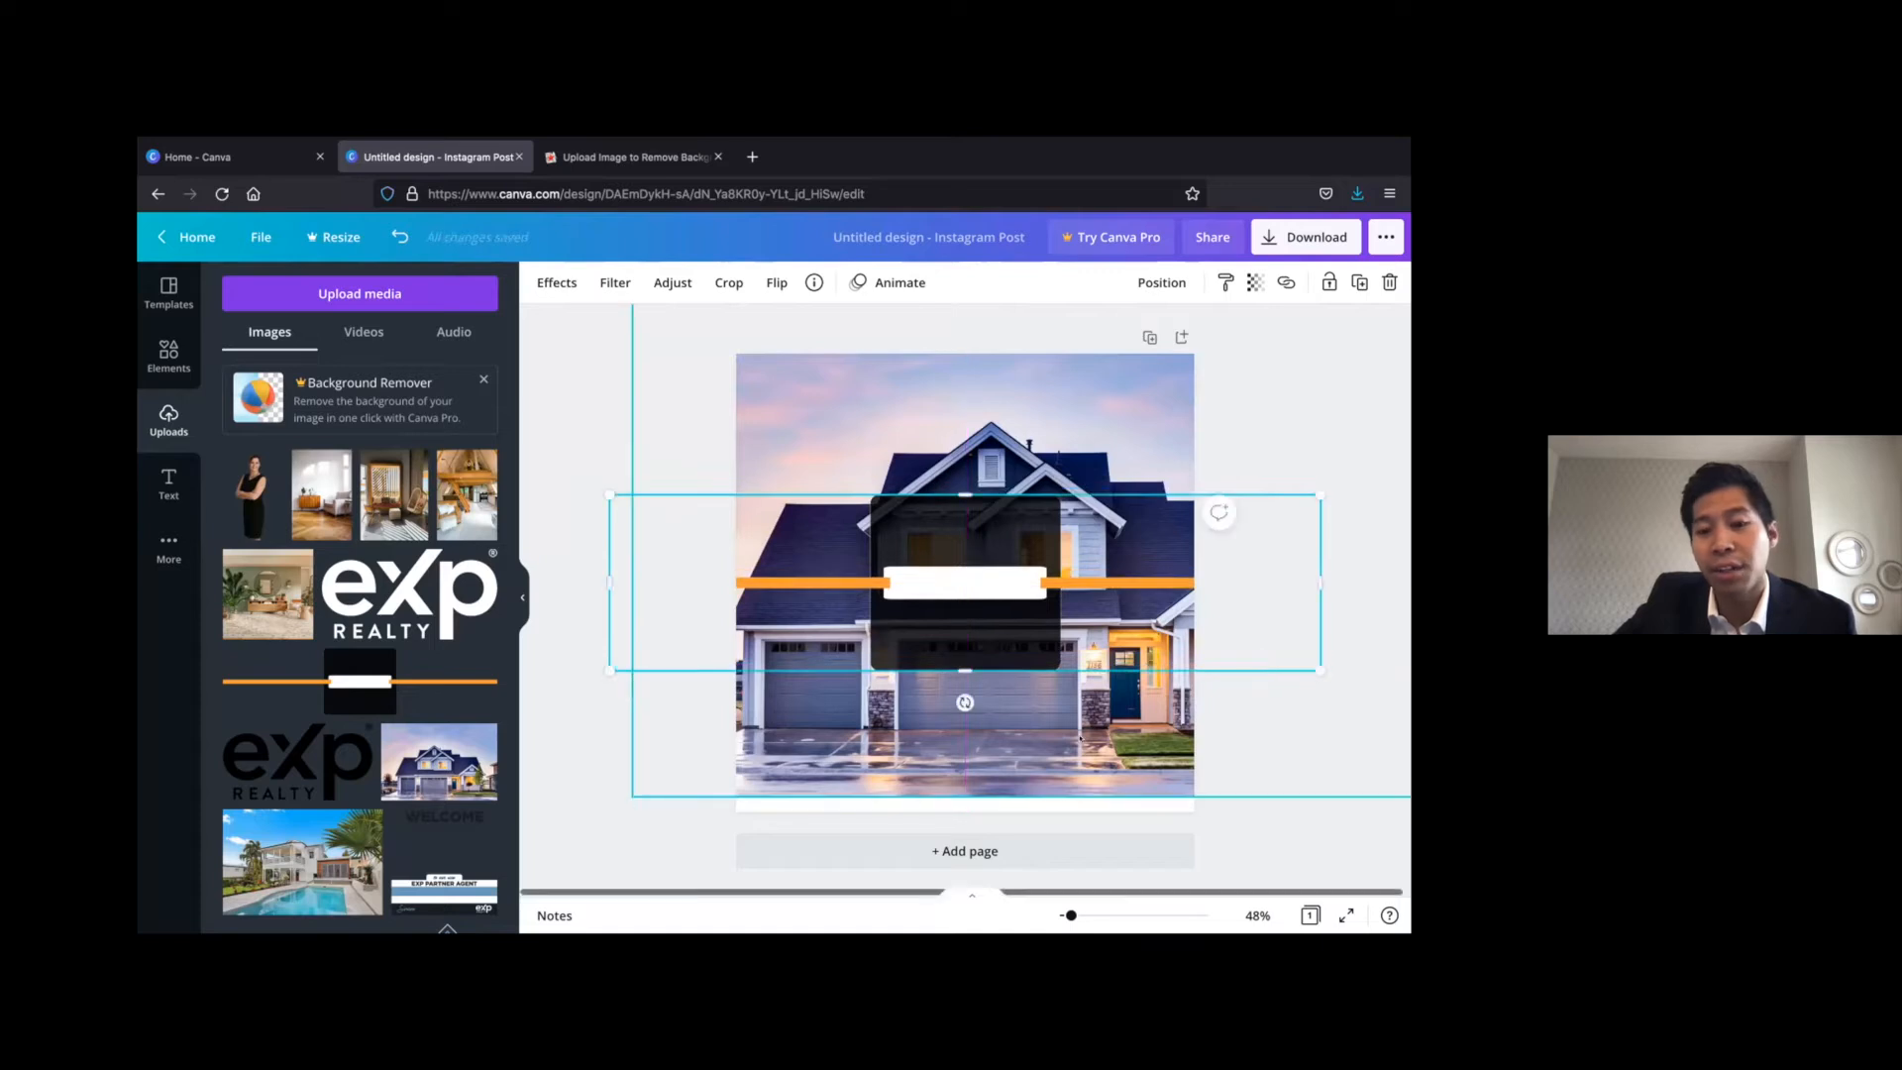
# Enlarge the house photo down to the page's bottom edge and centre it horizontally on the page
pyautogui.moveTo(631, 787); pyautogui.dragTo(610, 810)
pyautogui.moveTo(927, 728); pyautogui.dragTo(880, 728)
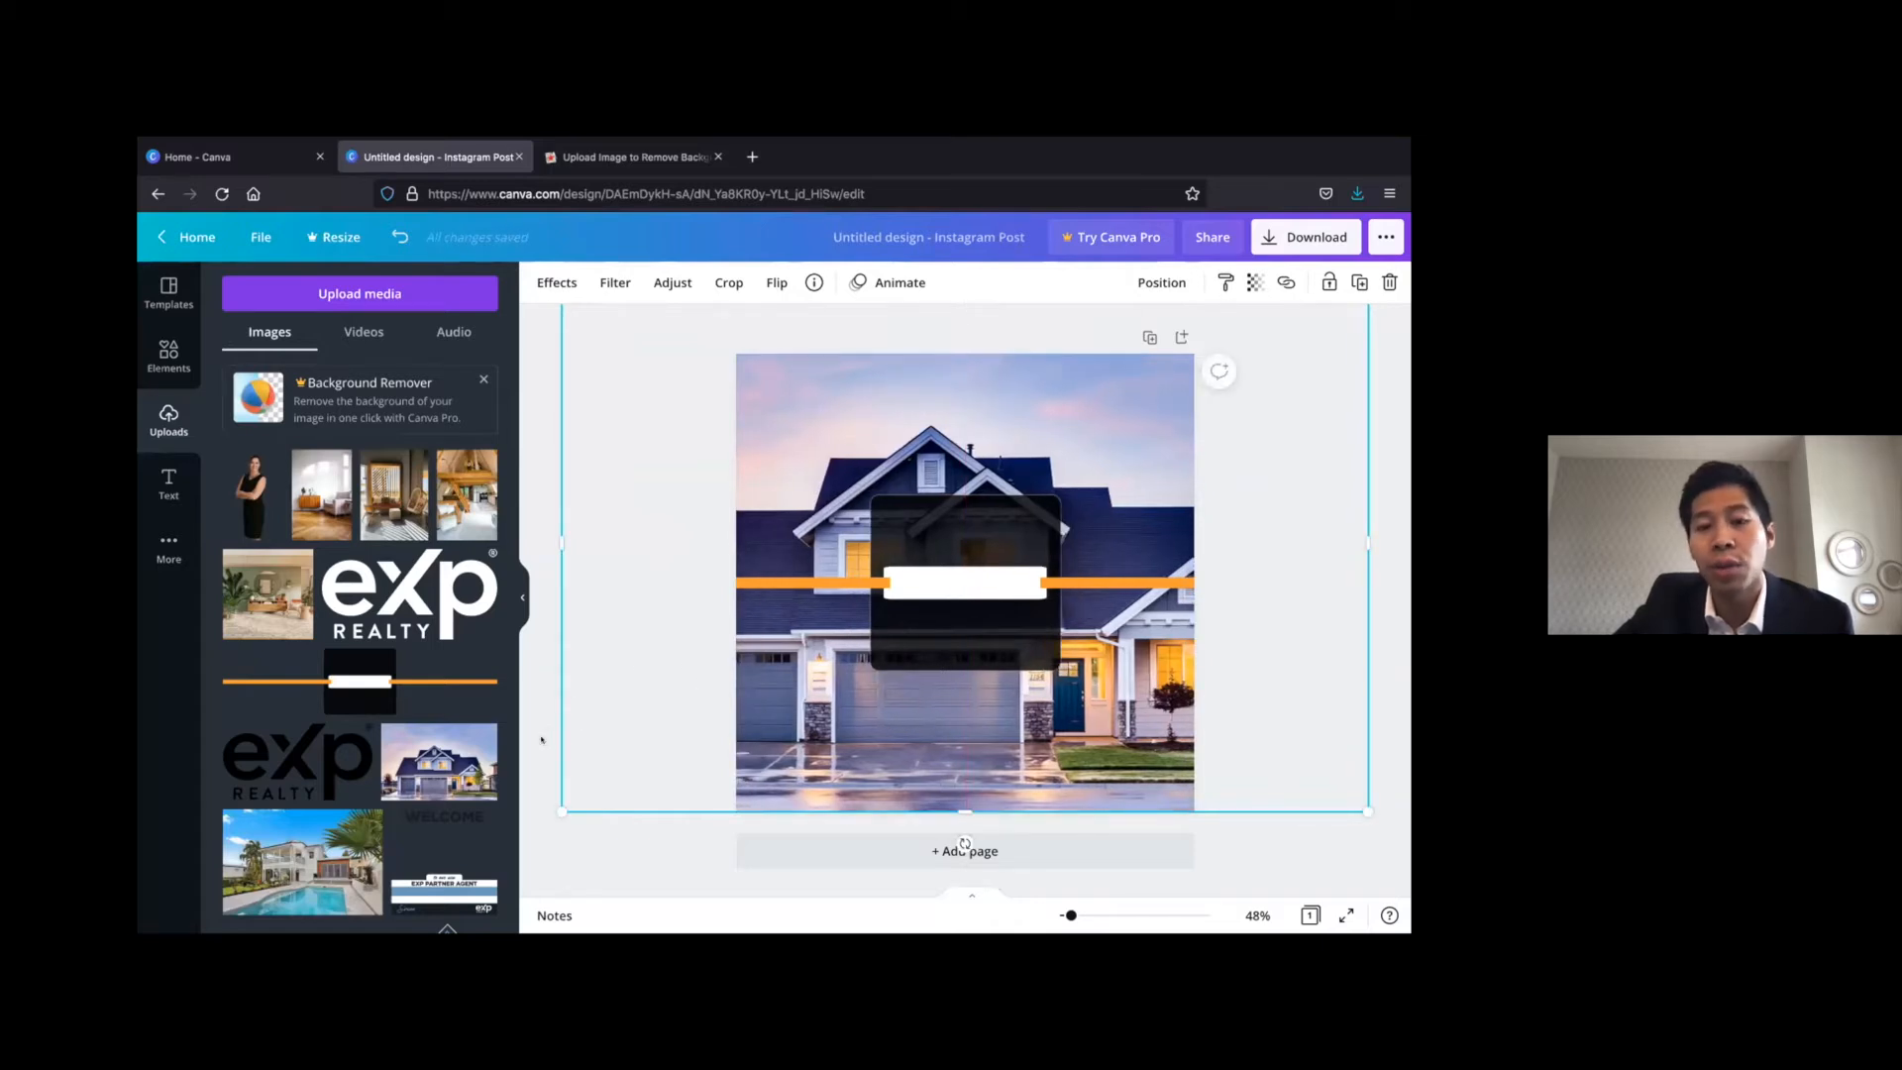
pyautogui.click(542, 739)
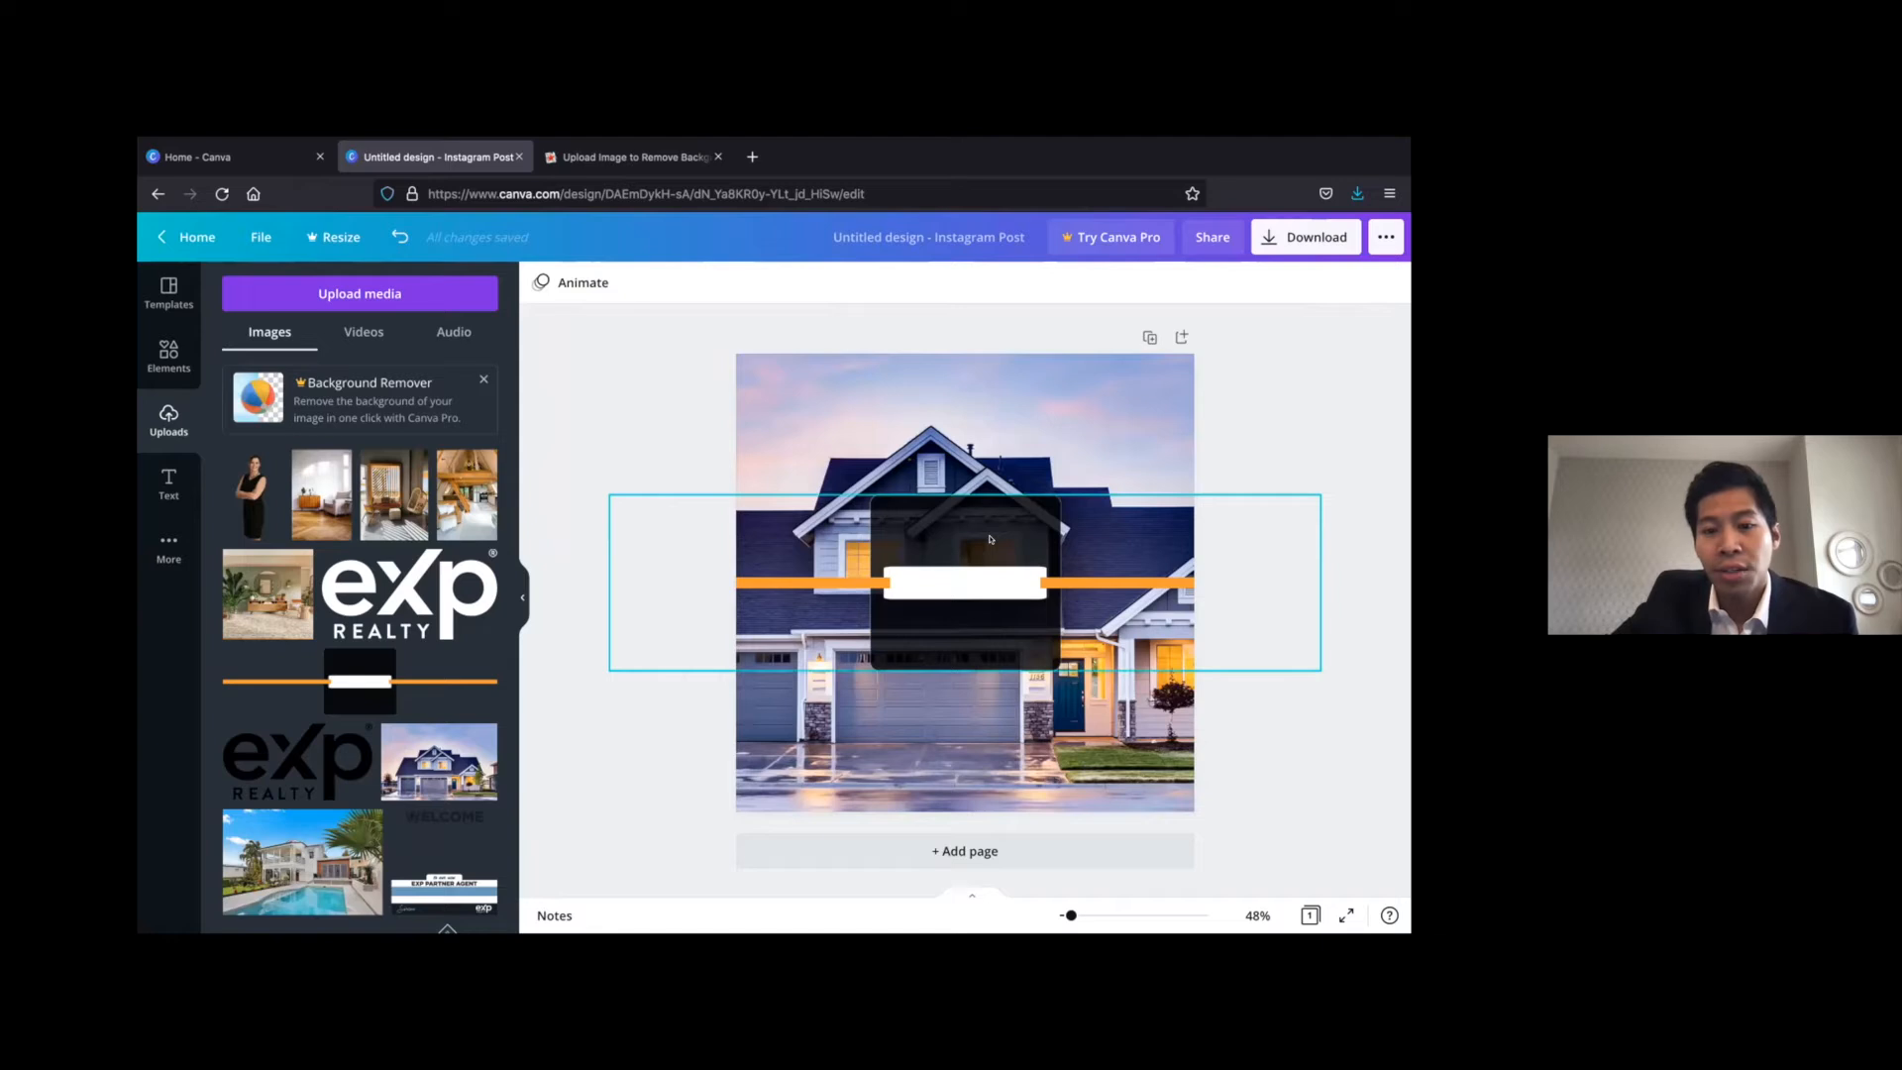
pyautogui.click(932, 611)
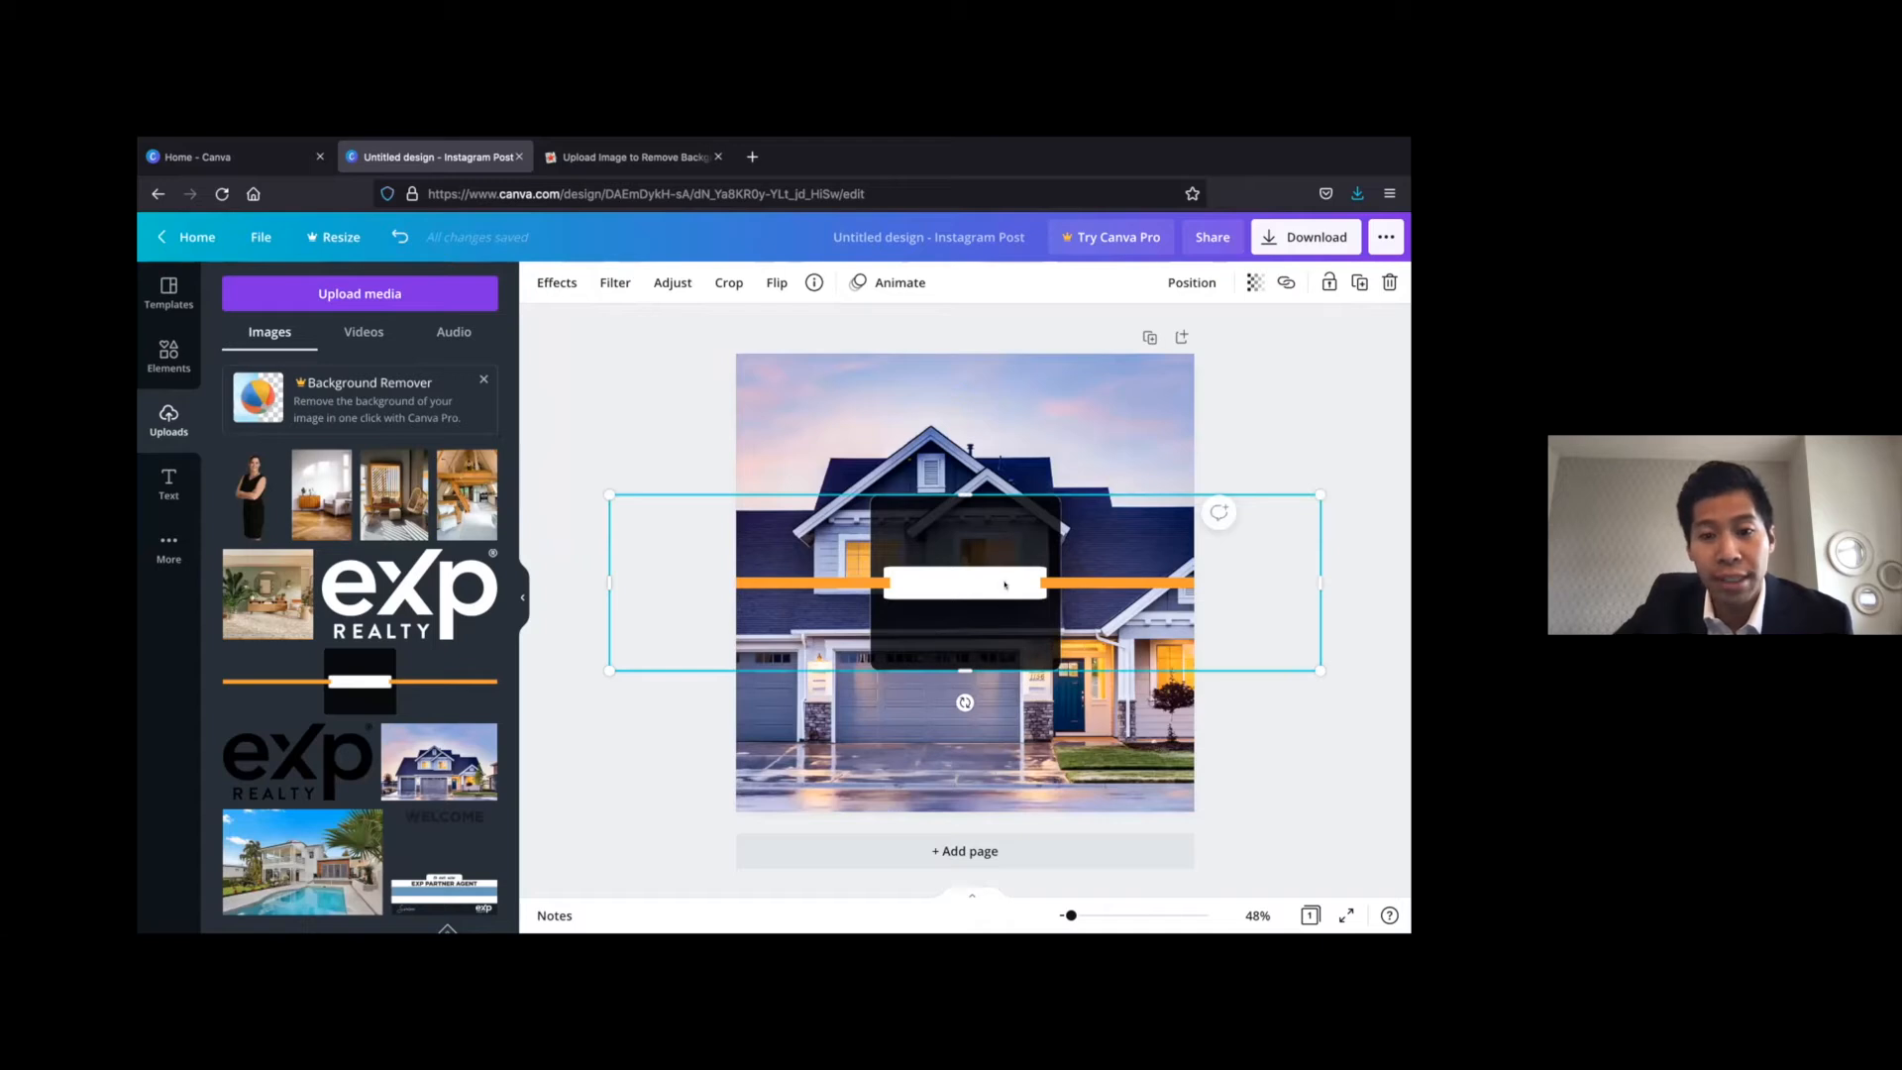
pyautogui.click(677, 419)
pyautogui.click(937, 543)
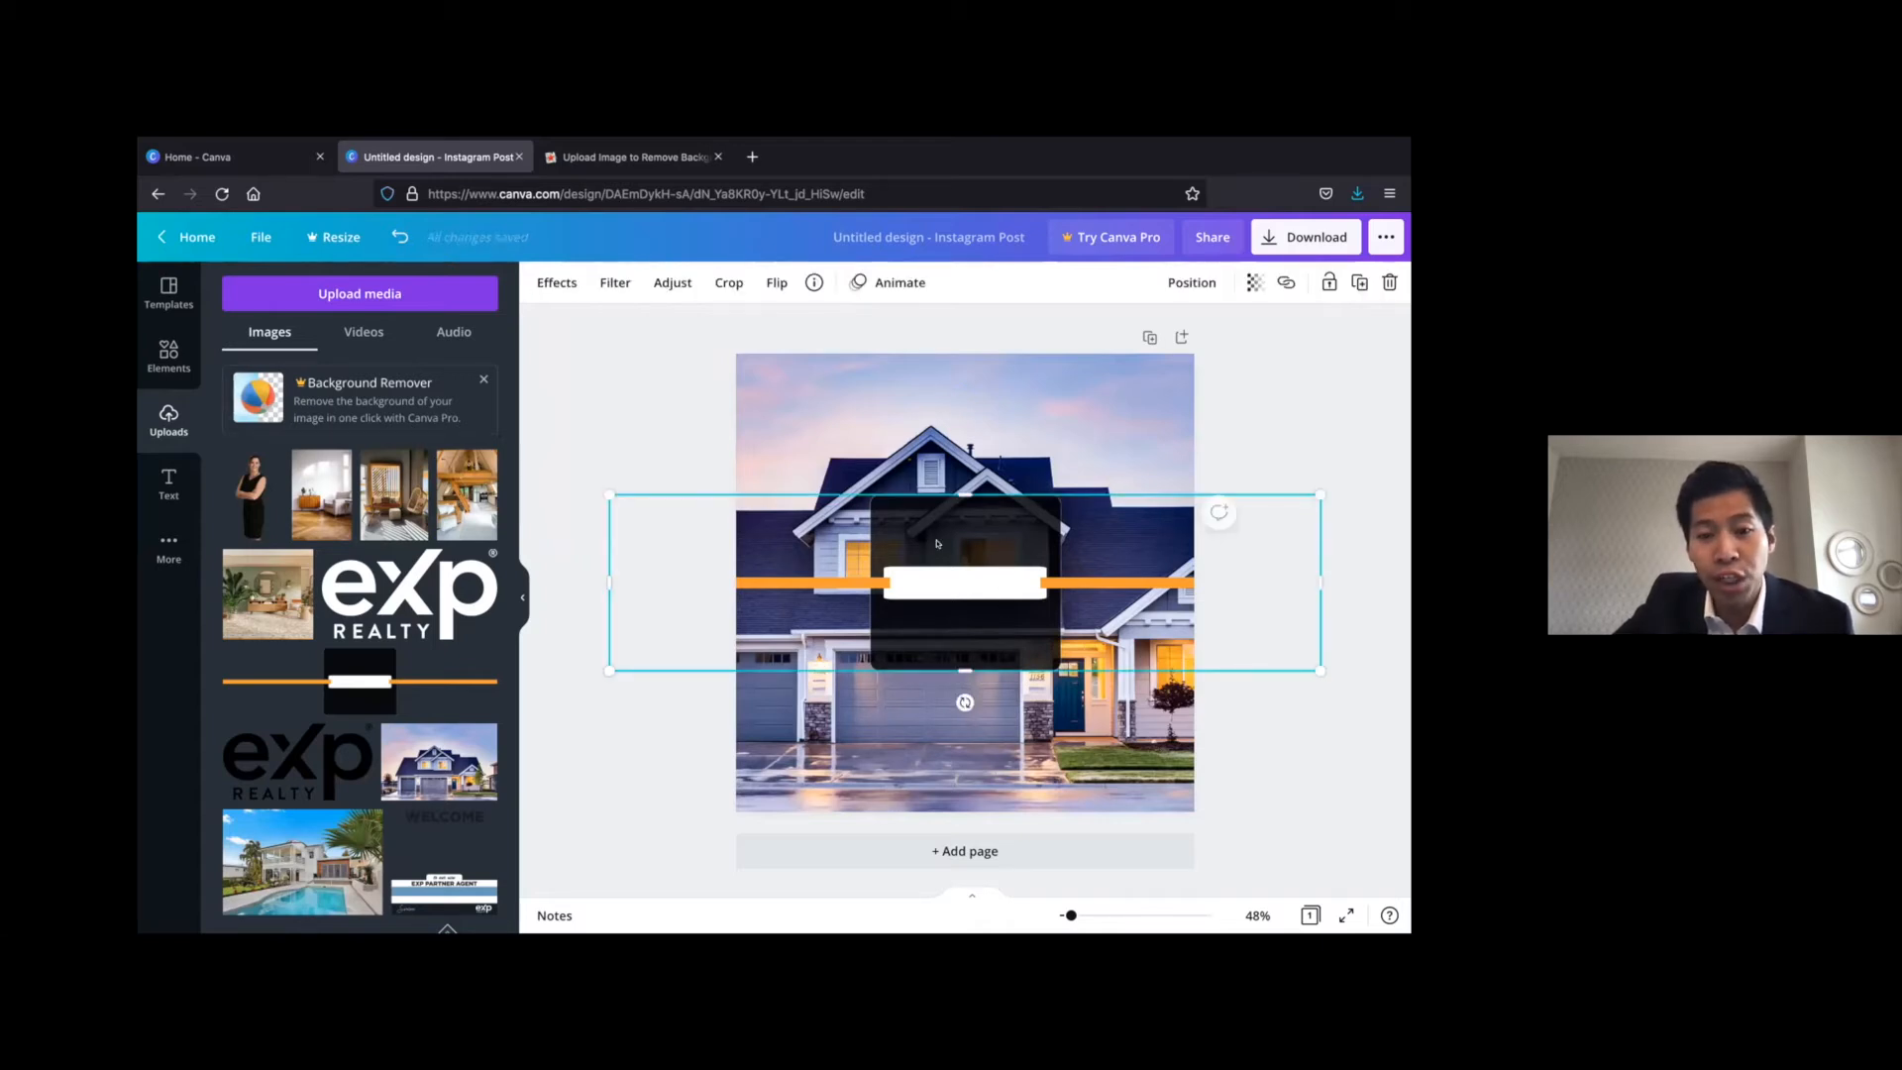
pyautogui.click(637, 388)
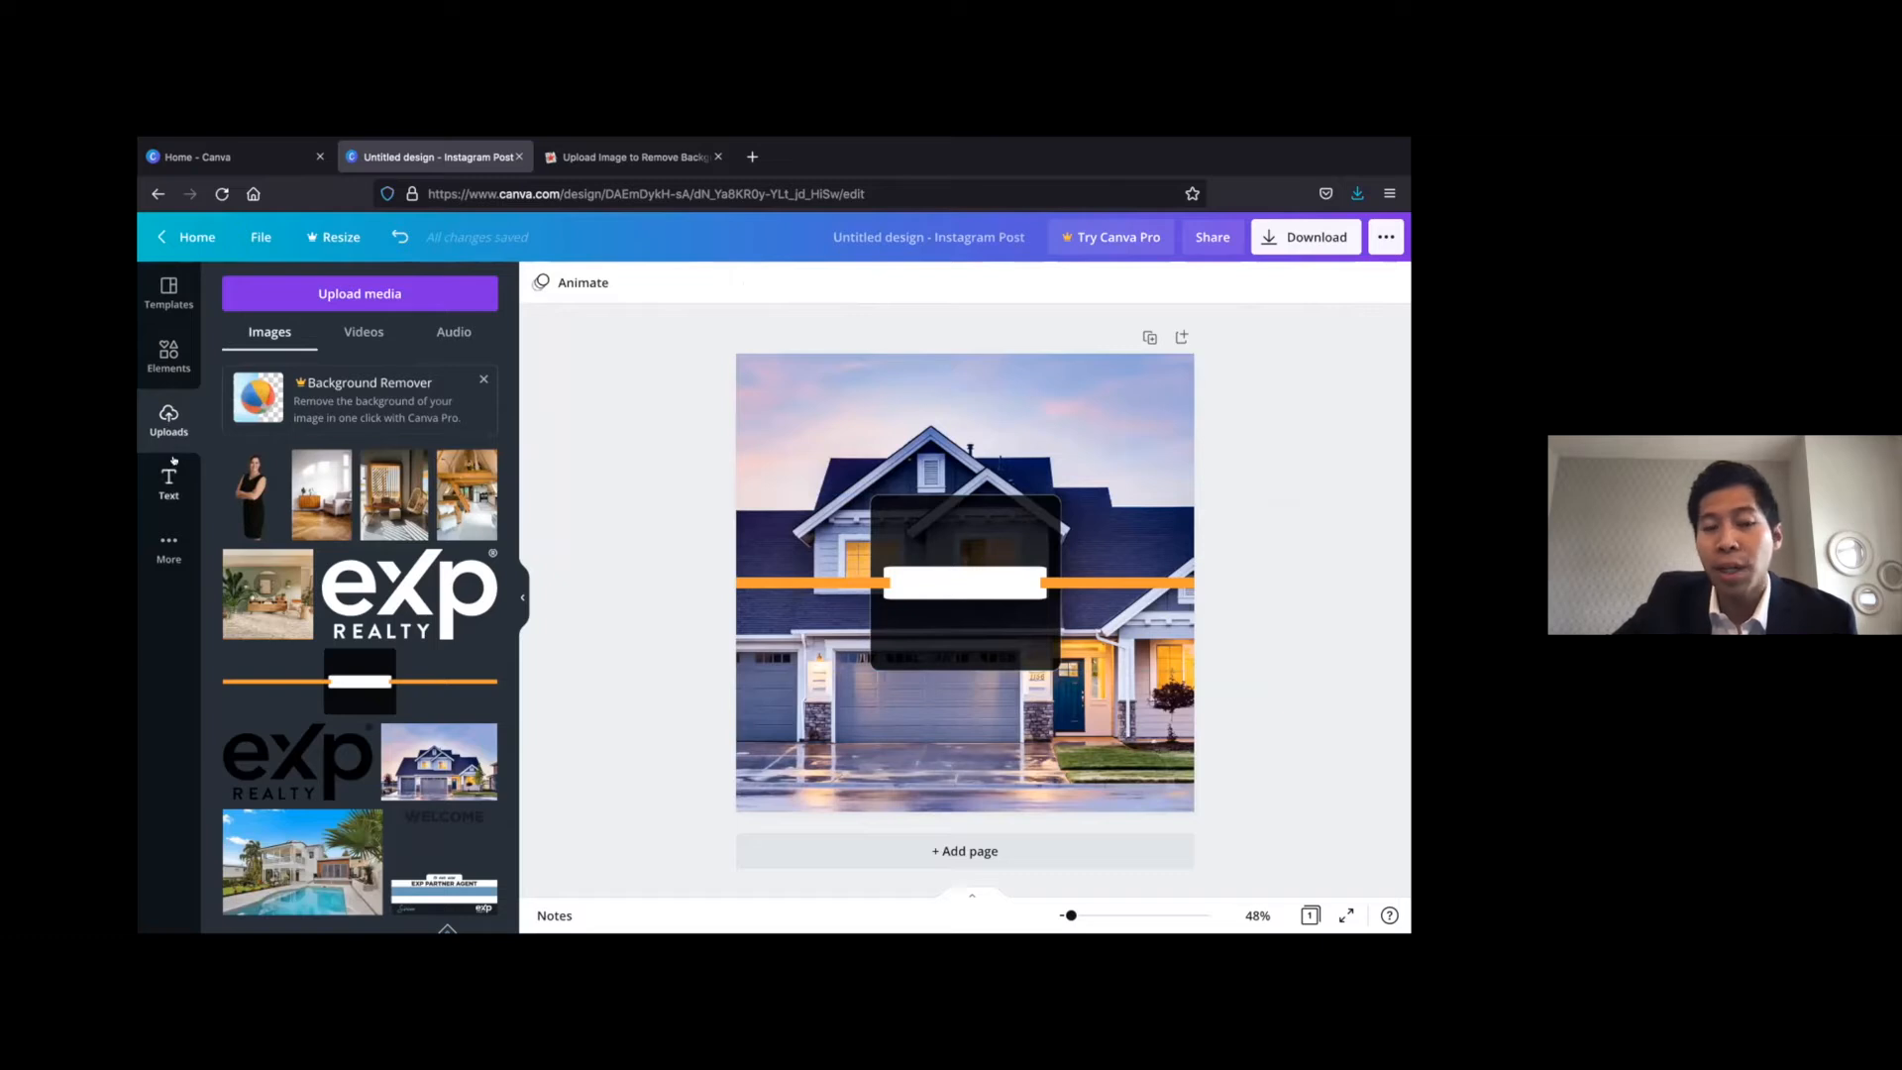
# Add the uploaded white eXp Realty logo, shrink it and place it inside the dark box below the white bar
pyautogui.click(401, 587)
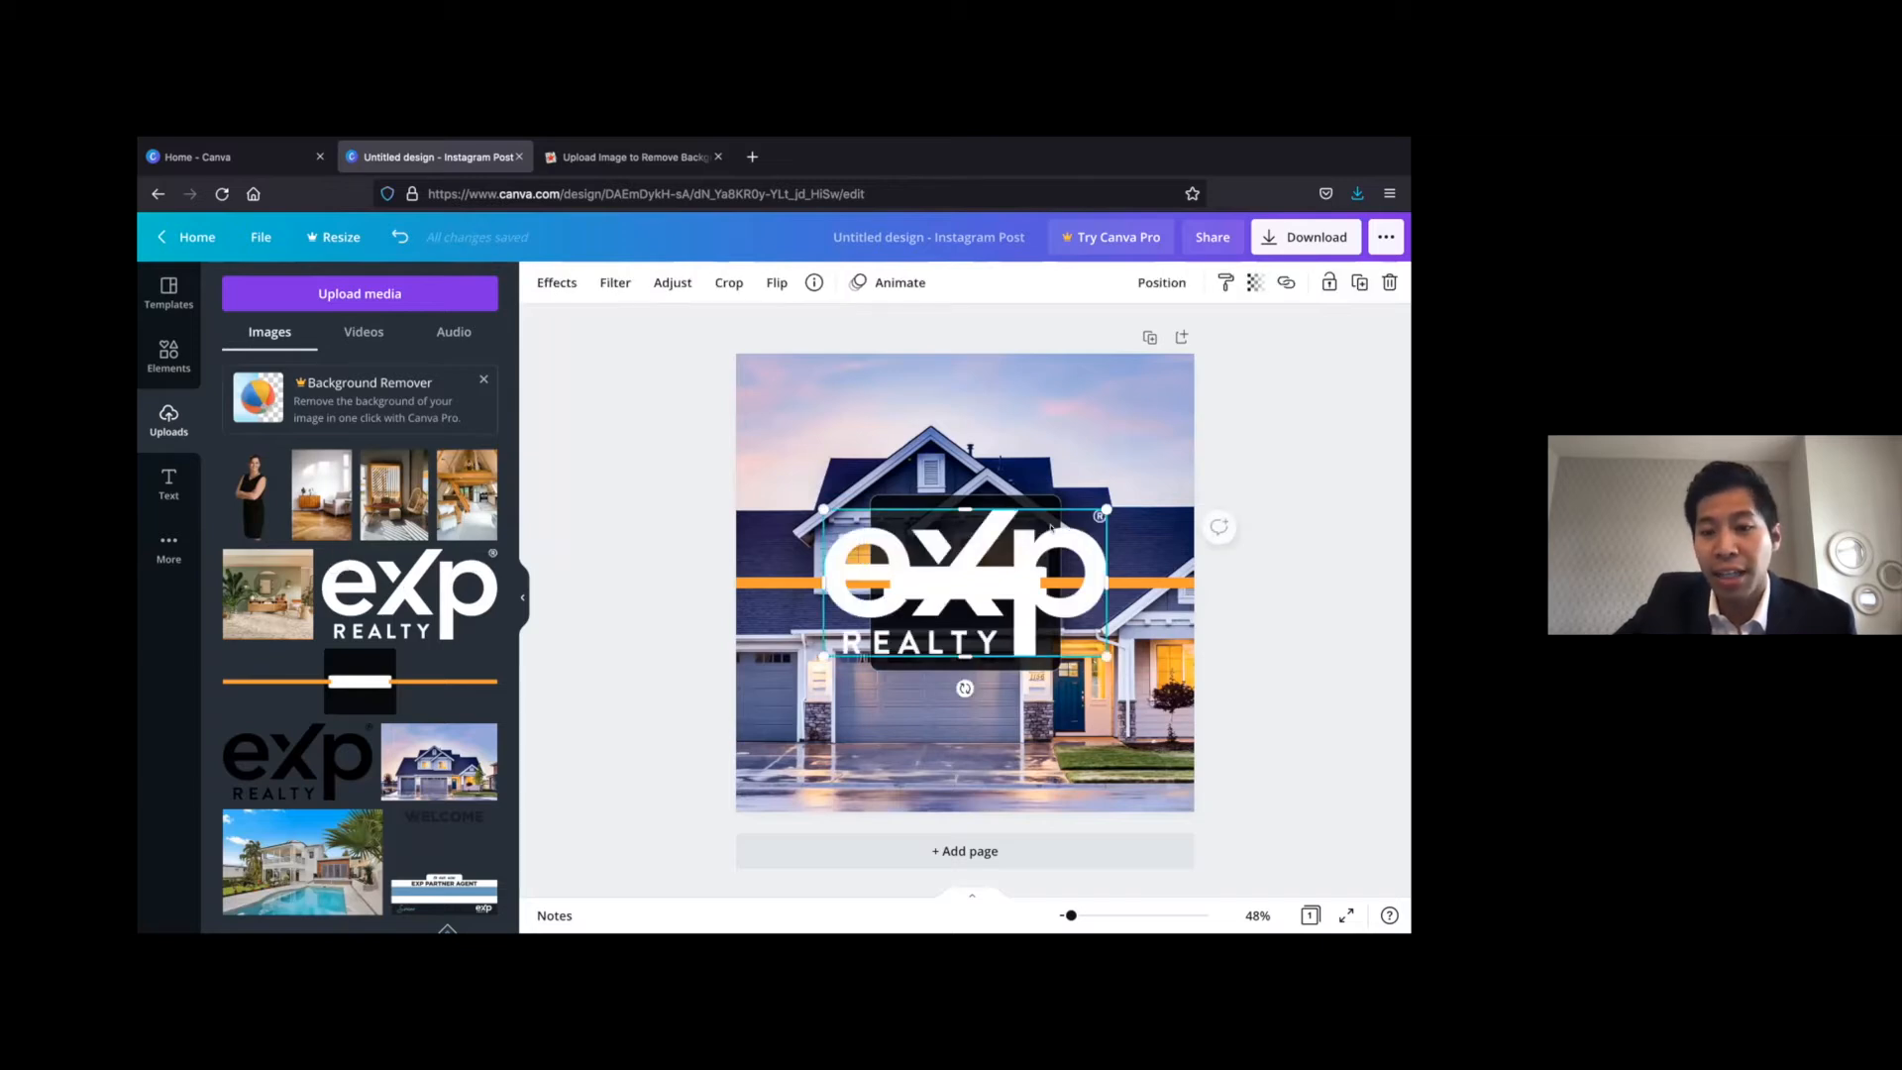
pyautogui.moveTo(1081, 502); pyautogui.dragTo(907, 561)
pyautogui.moveTo(856, 625); pyautogui.dragTo(907, 532)
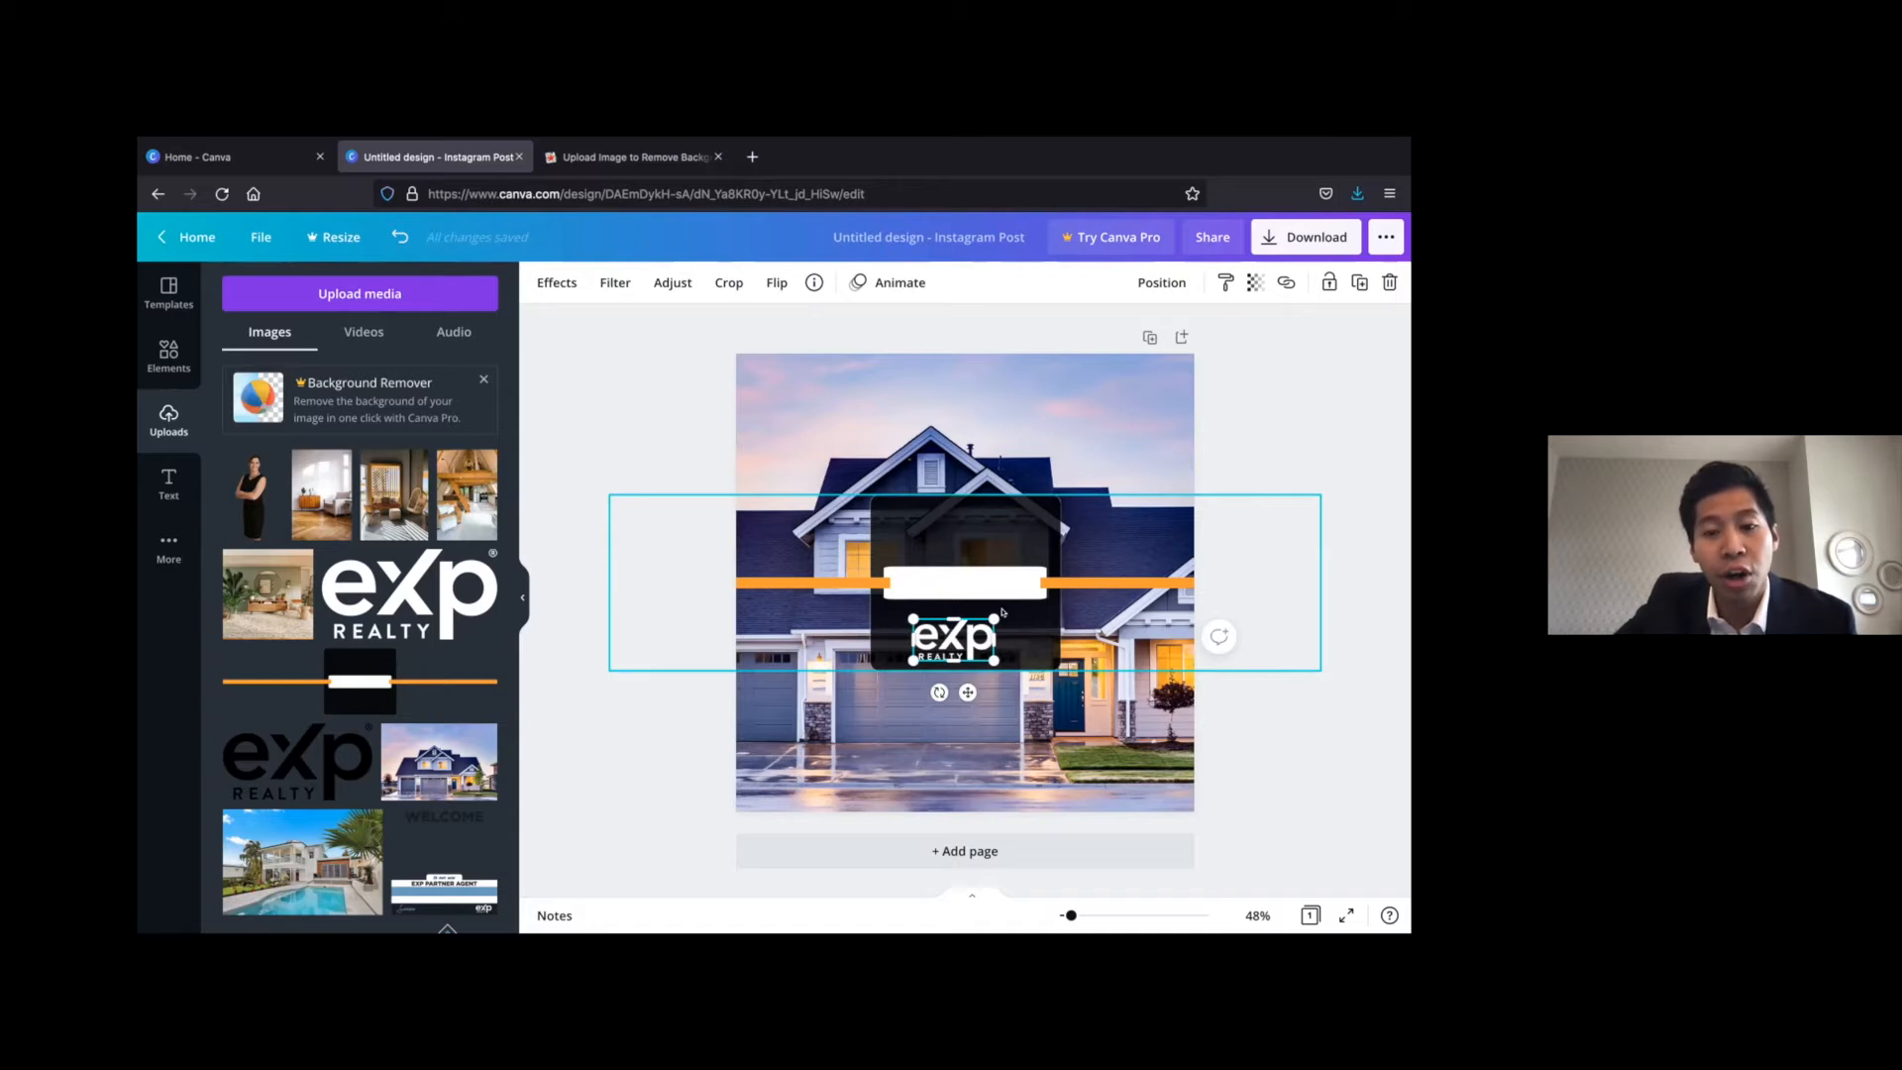
pyautogui.moveTo(983, 644); pyautogui.dragTo(993, 639)
# Move the orange-line banner slightly down and shift the eXp Realty logo lower in the dark box
pyautogui.moveTo(999, 557)
pyautogui.mouseDown()
pyautogui.moveTo(998, 404)
pyautogui.moveTo(998, 543)
pyautogui.moveTo(976, 587)
pyautogui.mouseUp()
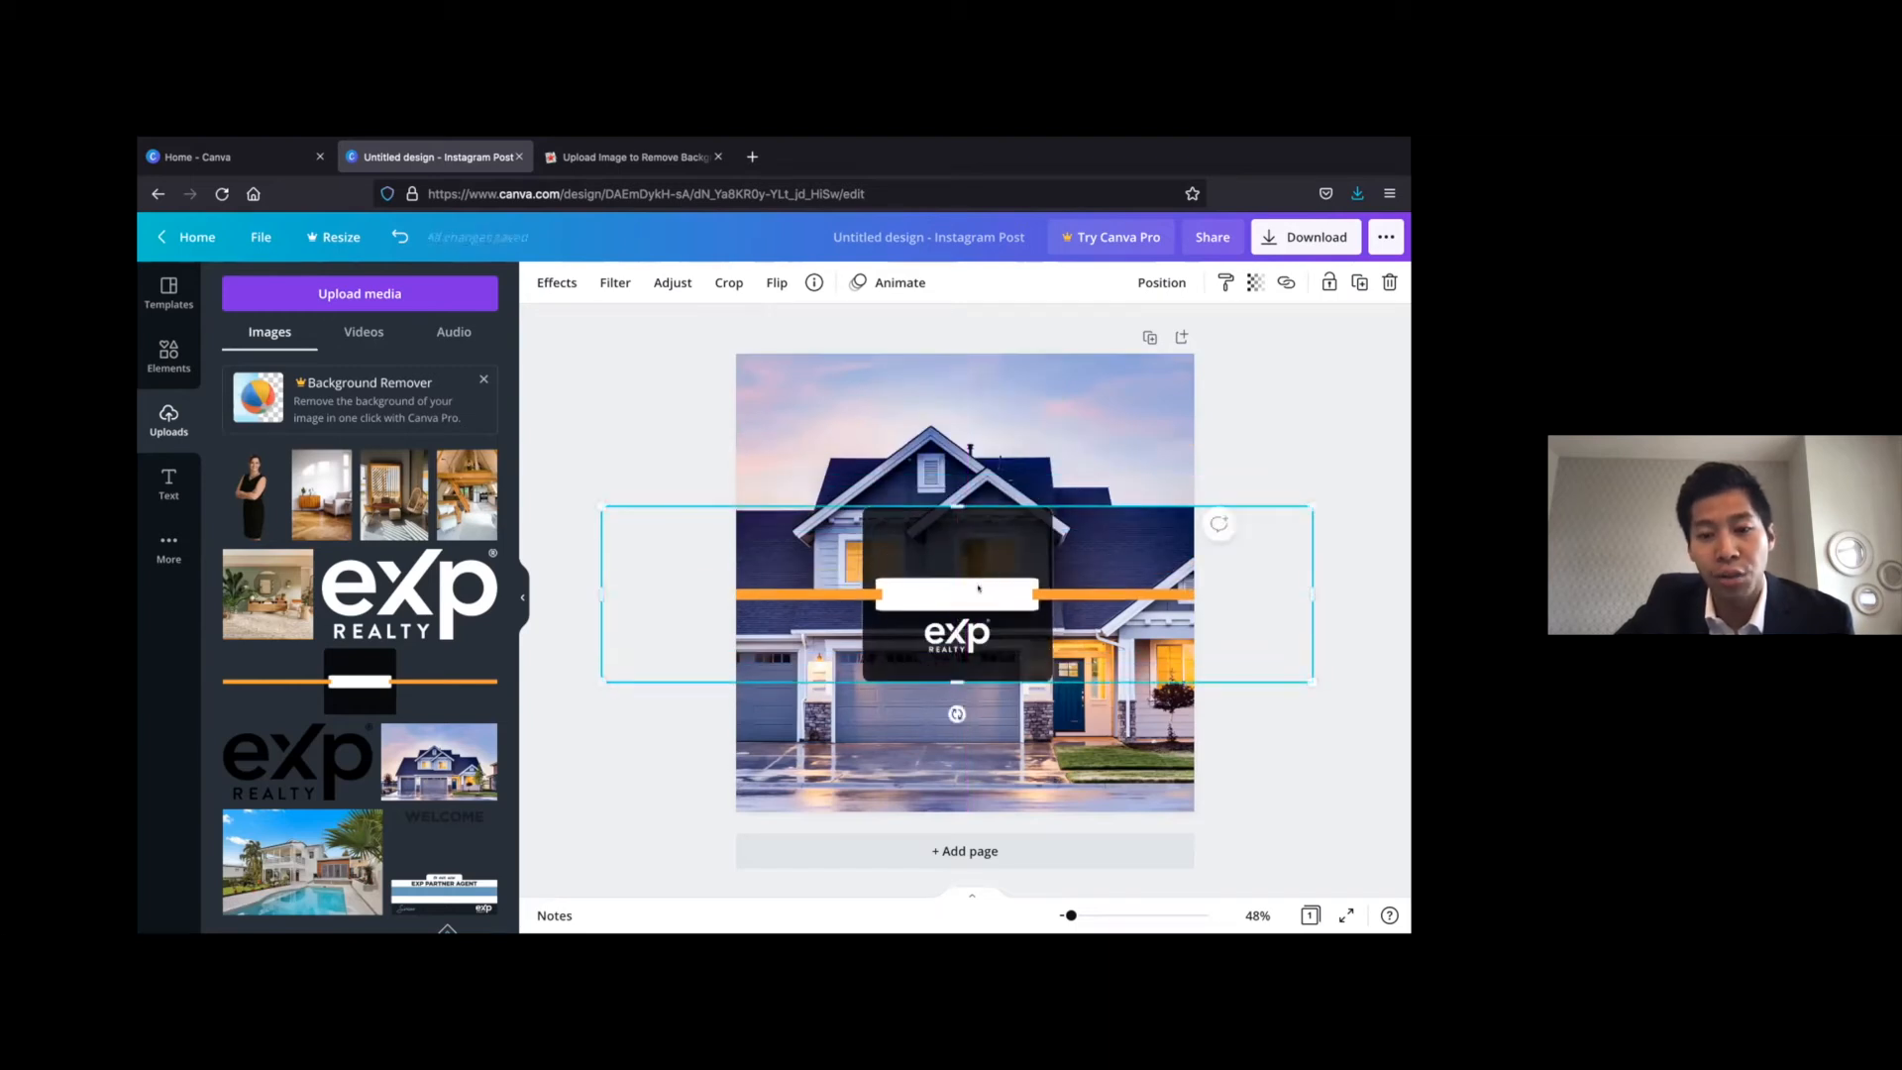
pyautogui.click(957, 638)
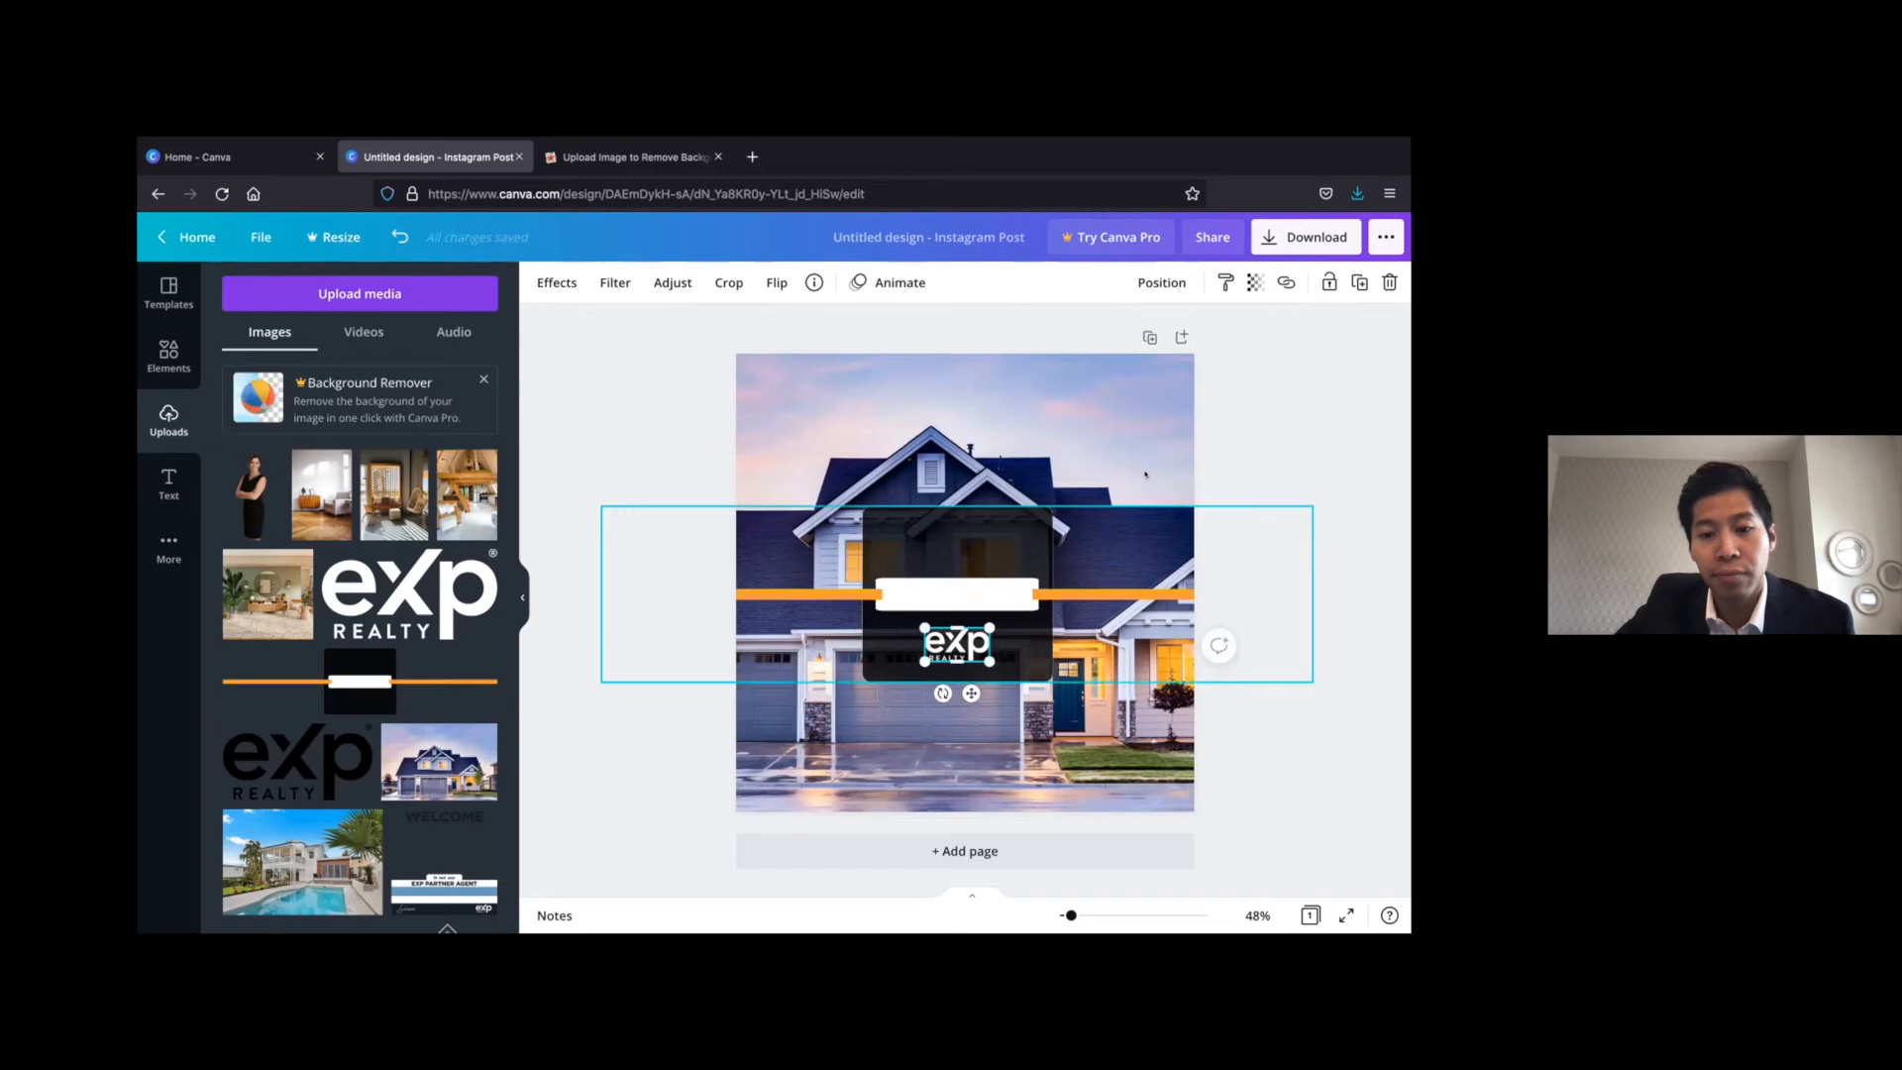
pyautogui.click(1217, 458)
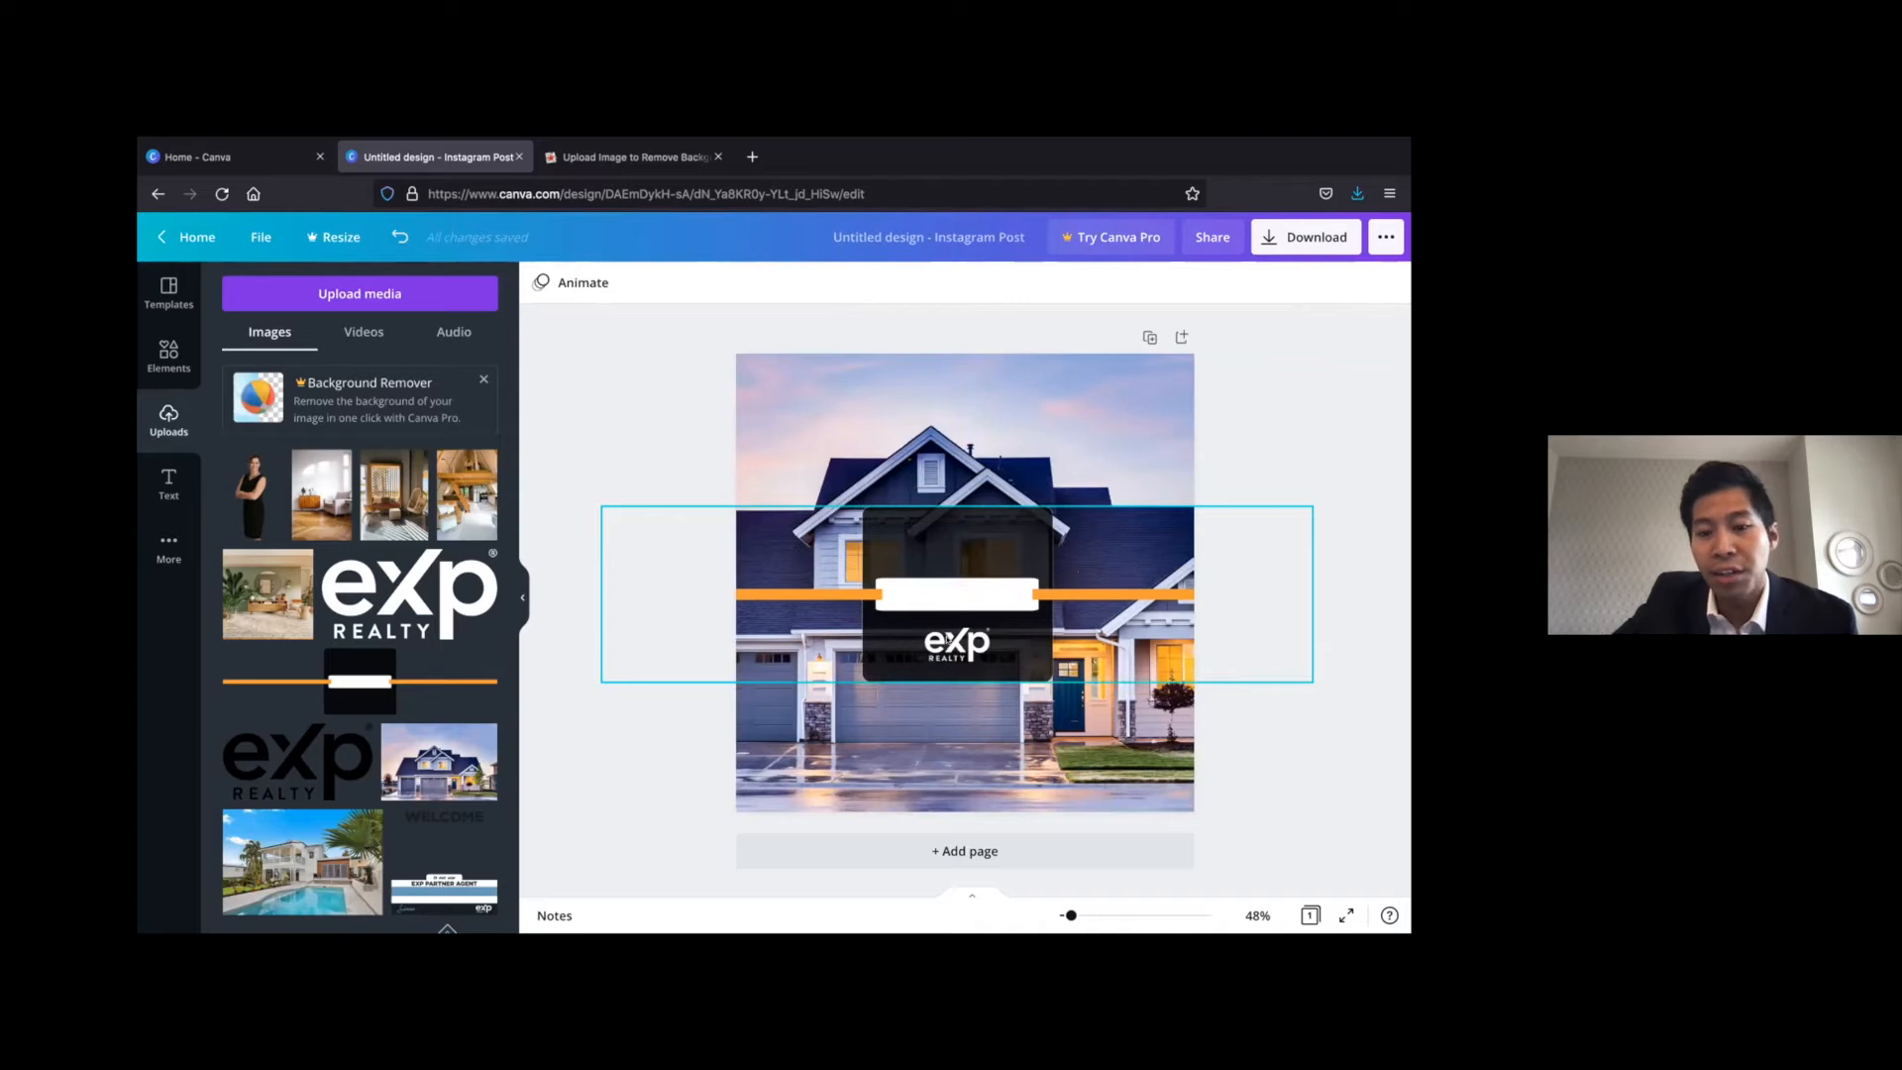
# Centre the eXp Realty logo horizontally on the page, lower it slightly, and centre the orange-line banner's dark box behind it
pyautogui.moveTo(949, 639)
pyautogui.mouseDown()
pyautogui.moveTo(947, 608)
pyautogui.moveTo(950, 636)
pyautogui.mouseUp()
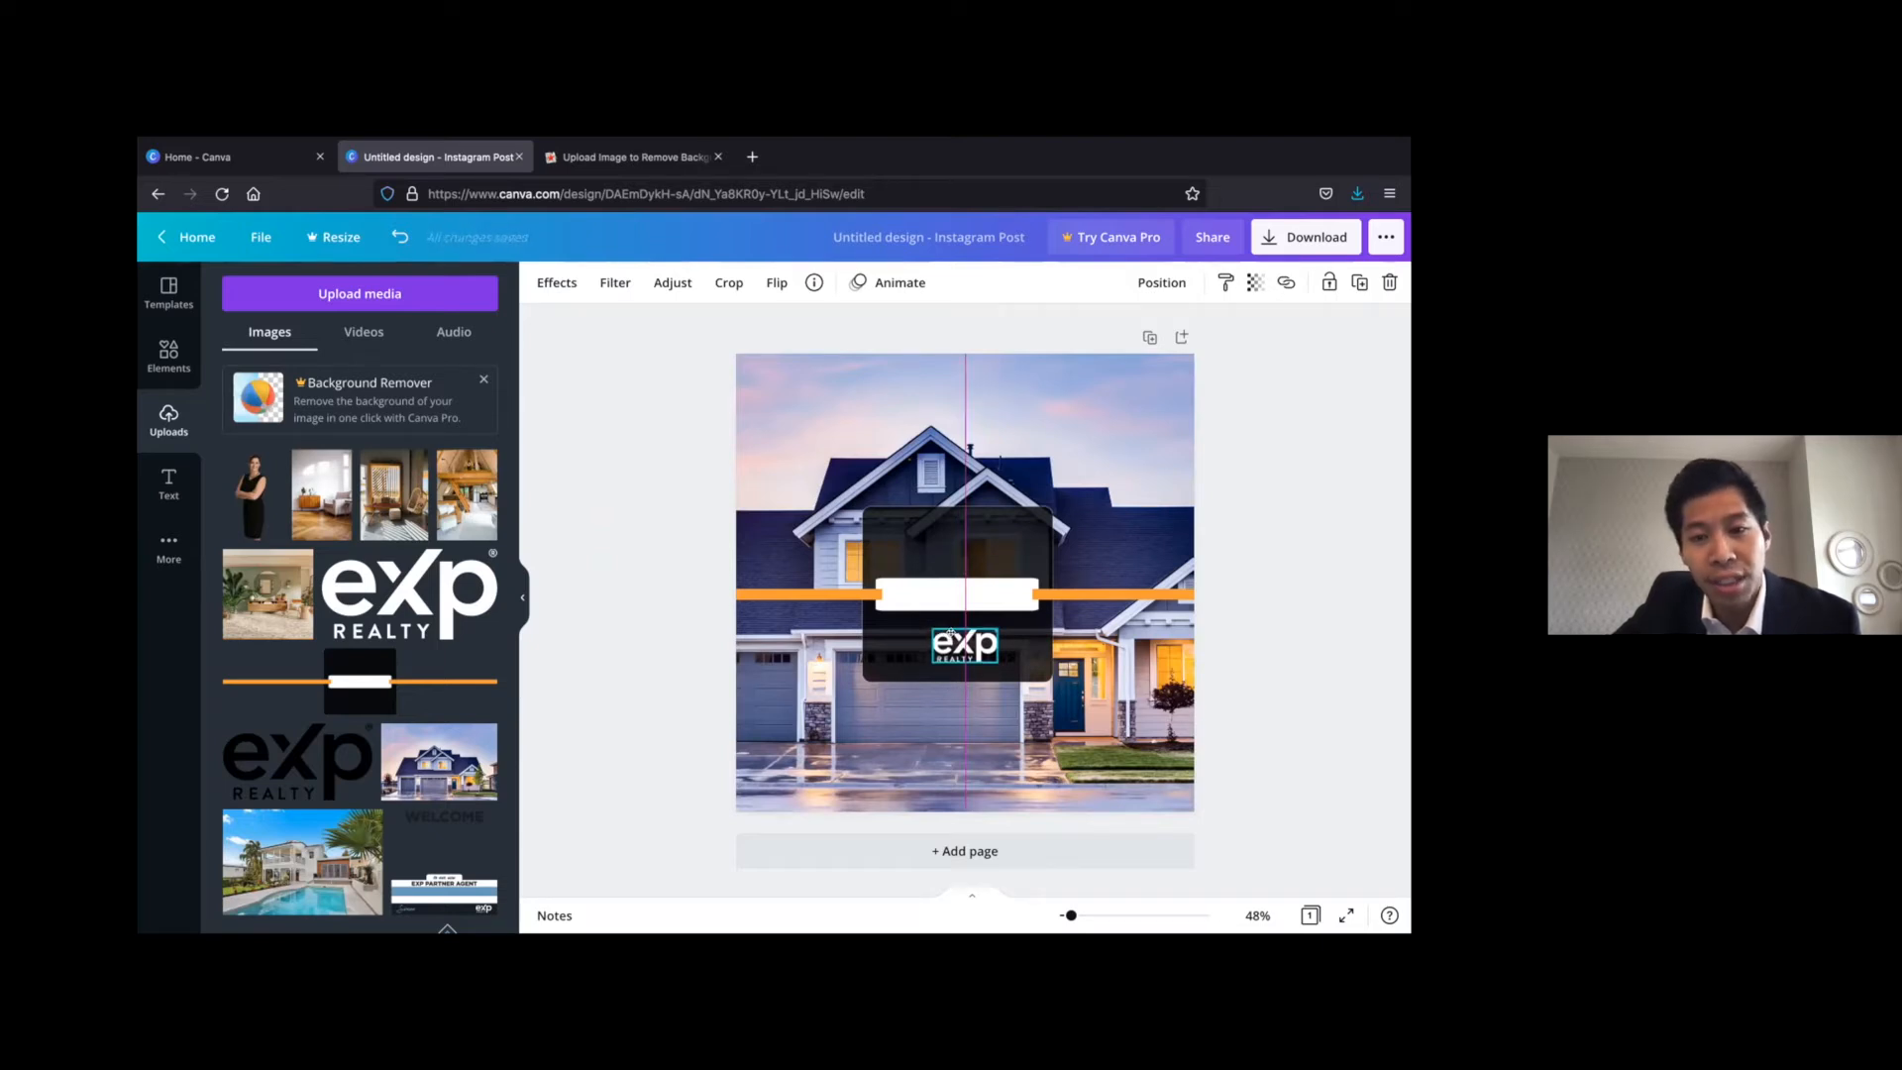
pyautogui.moveTo(950, 636); pyautogui.dragTo(953, 642)
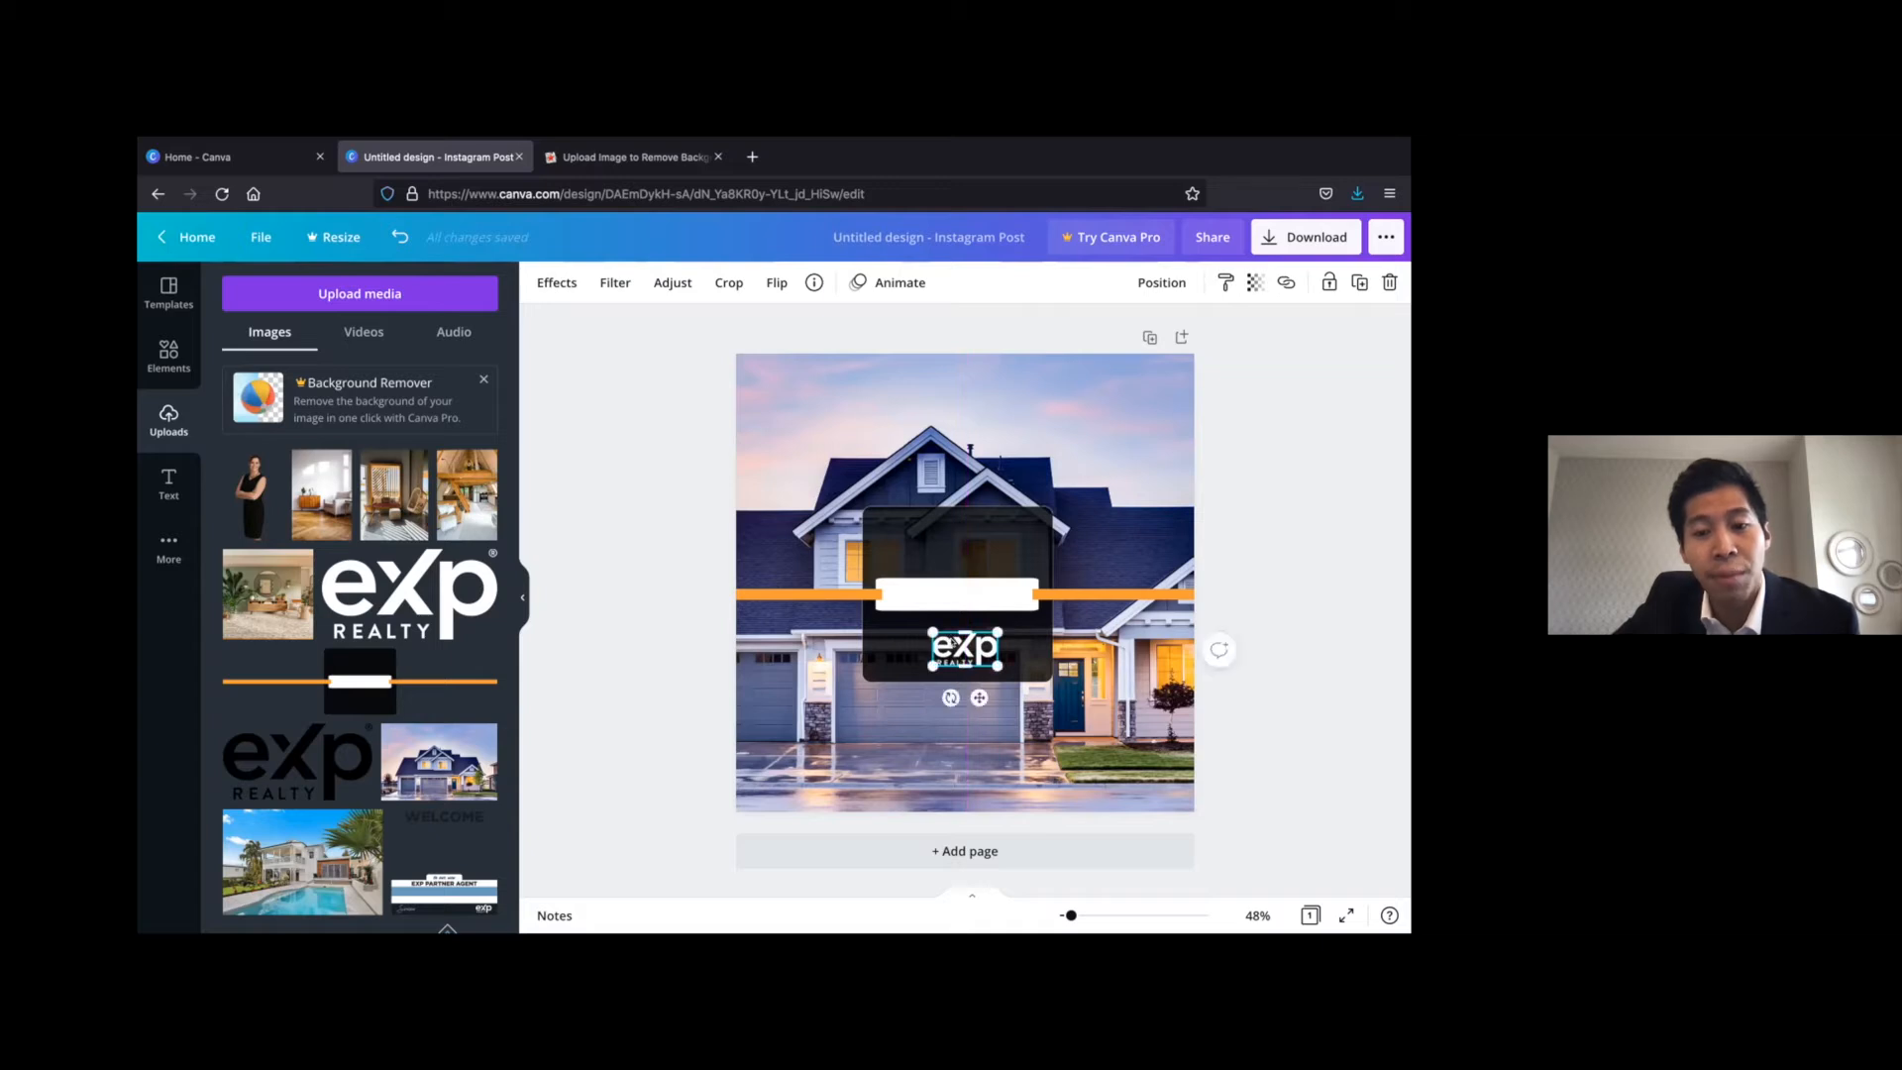
pyautogui.click(1278, 404)
pyautogui.click(951, 552)
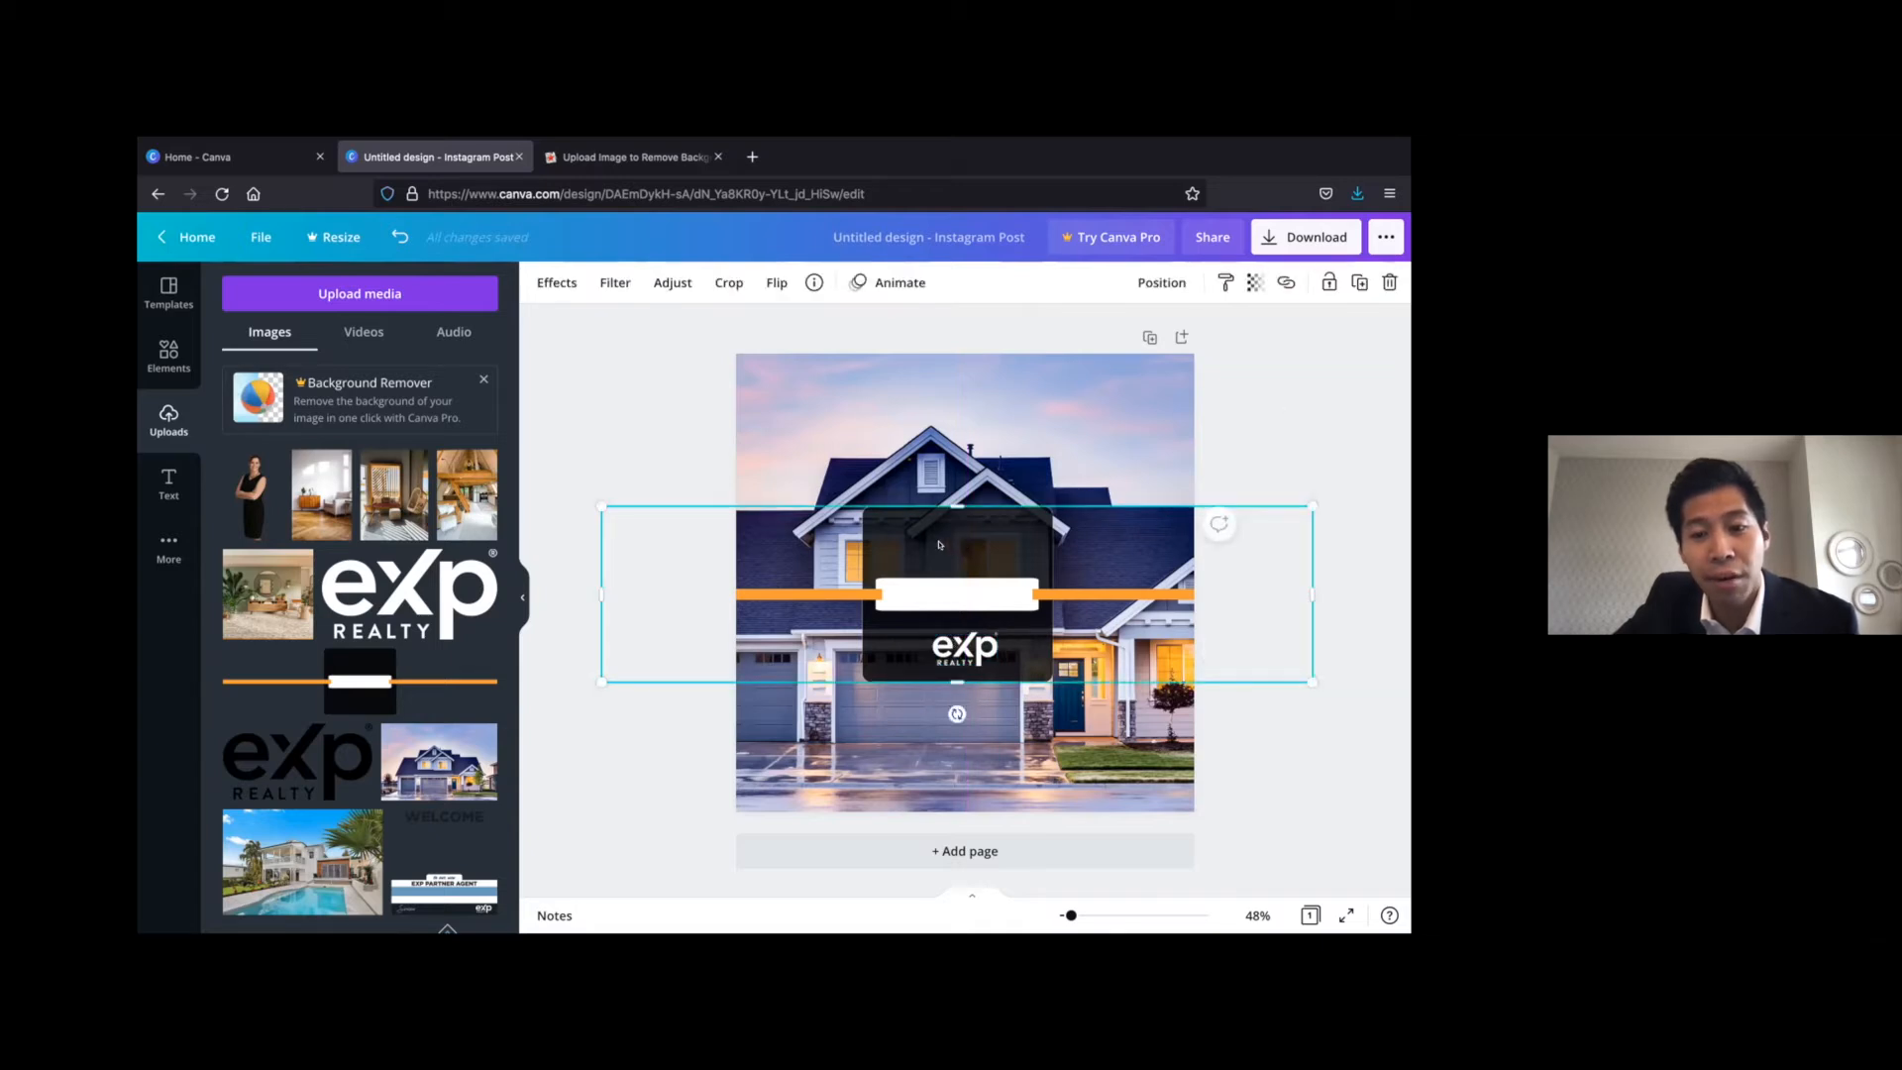
pyautogui.moveTo(939, 544); pyautogui.dragTo(948, 544)
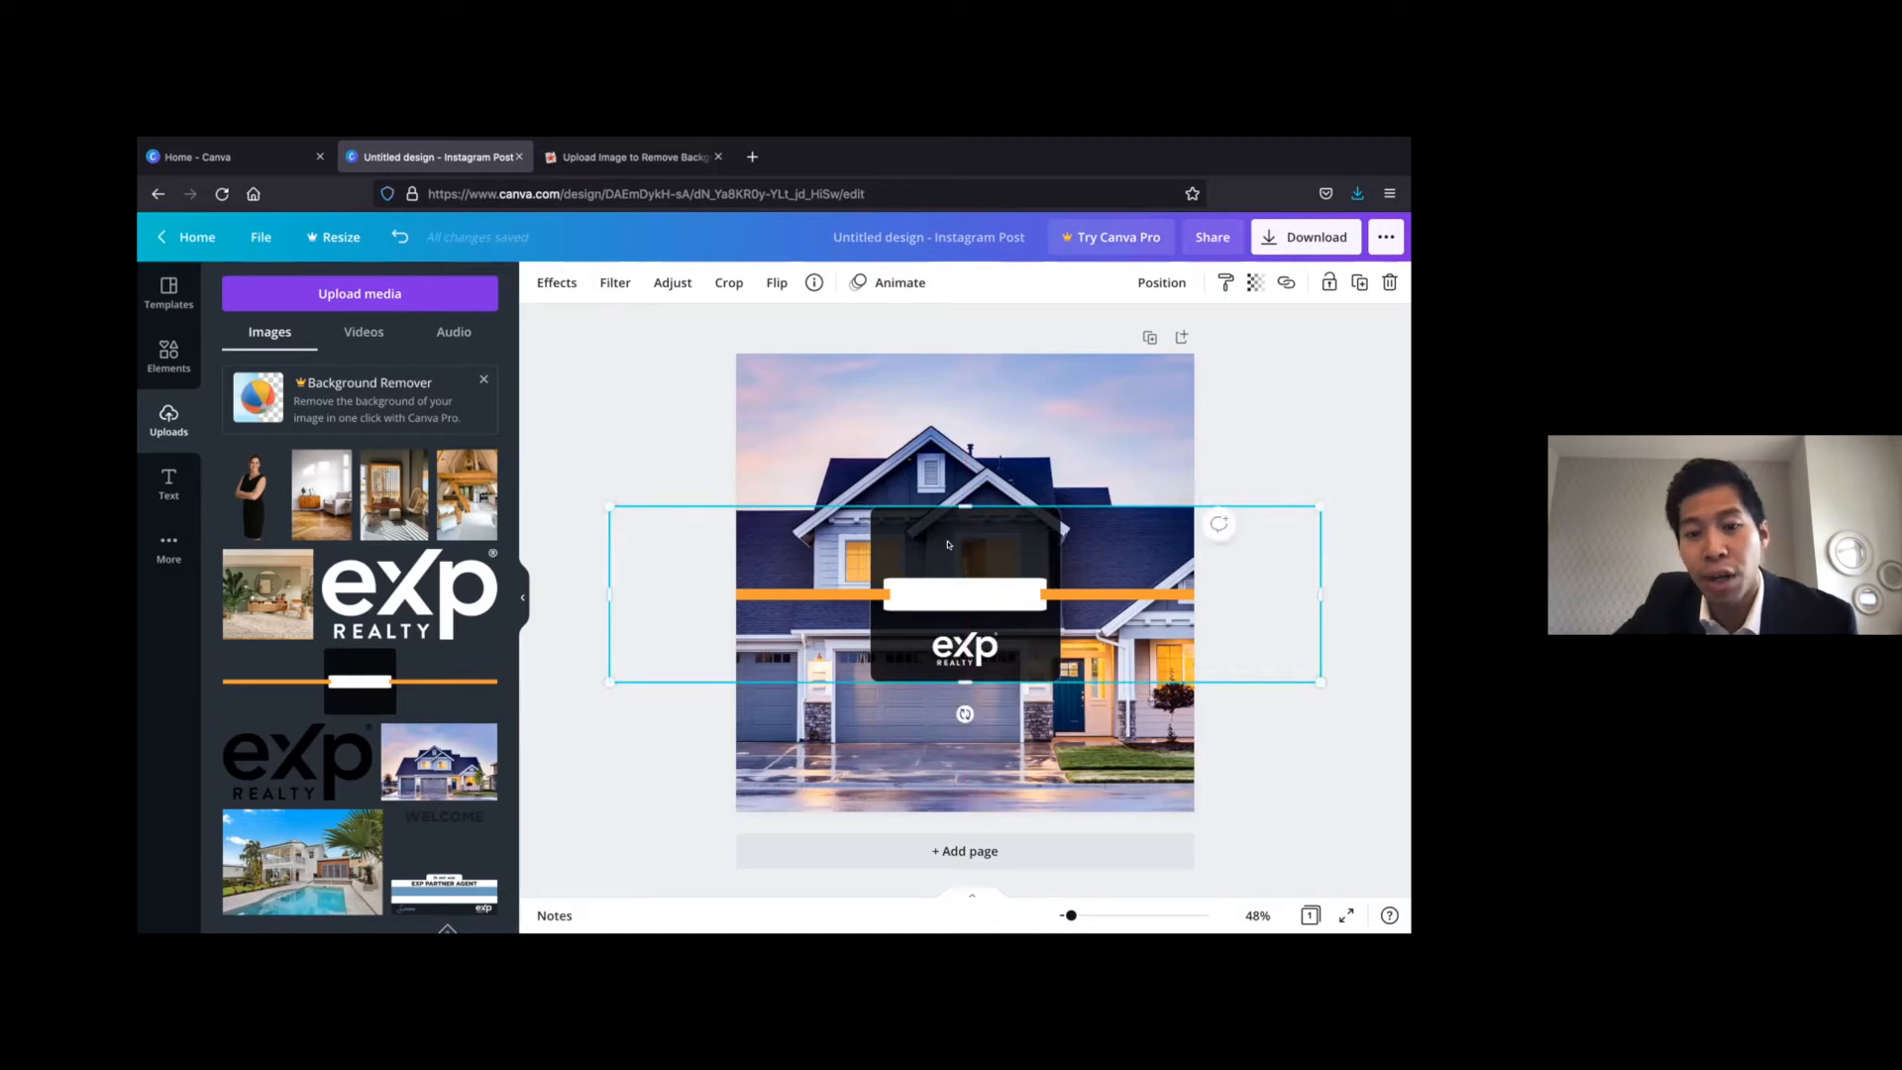
pyautogui.click(1256, 402)
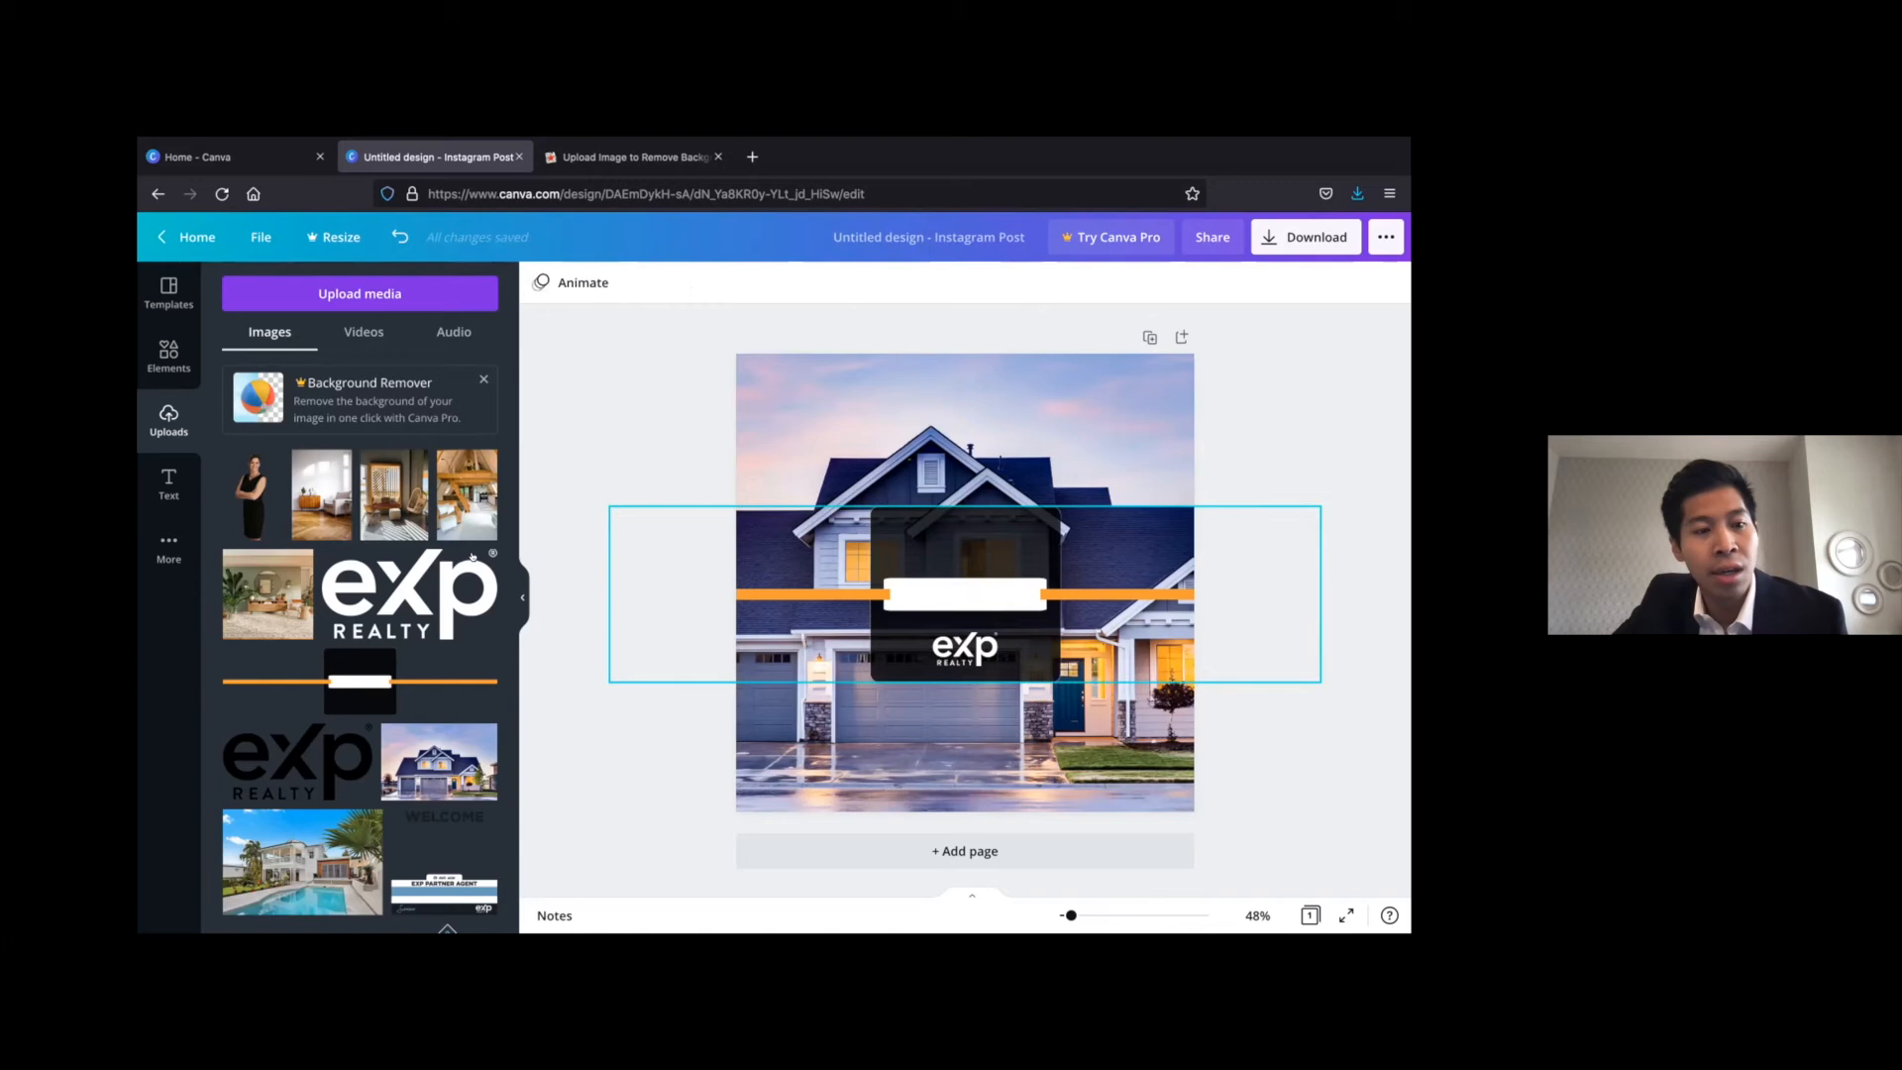
# Add a heading text reading "OPEN HOUSE" to the page
pyautogui.click(170, 477)
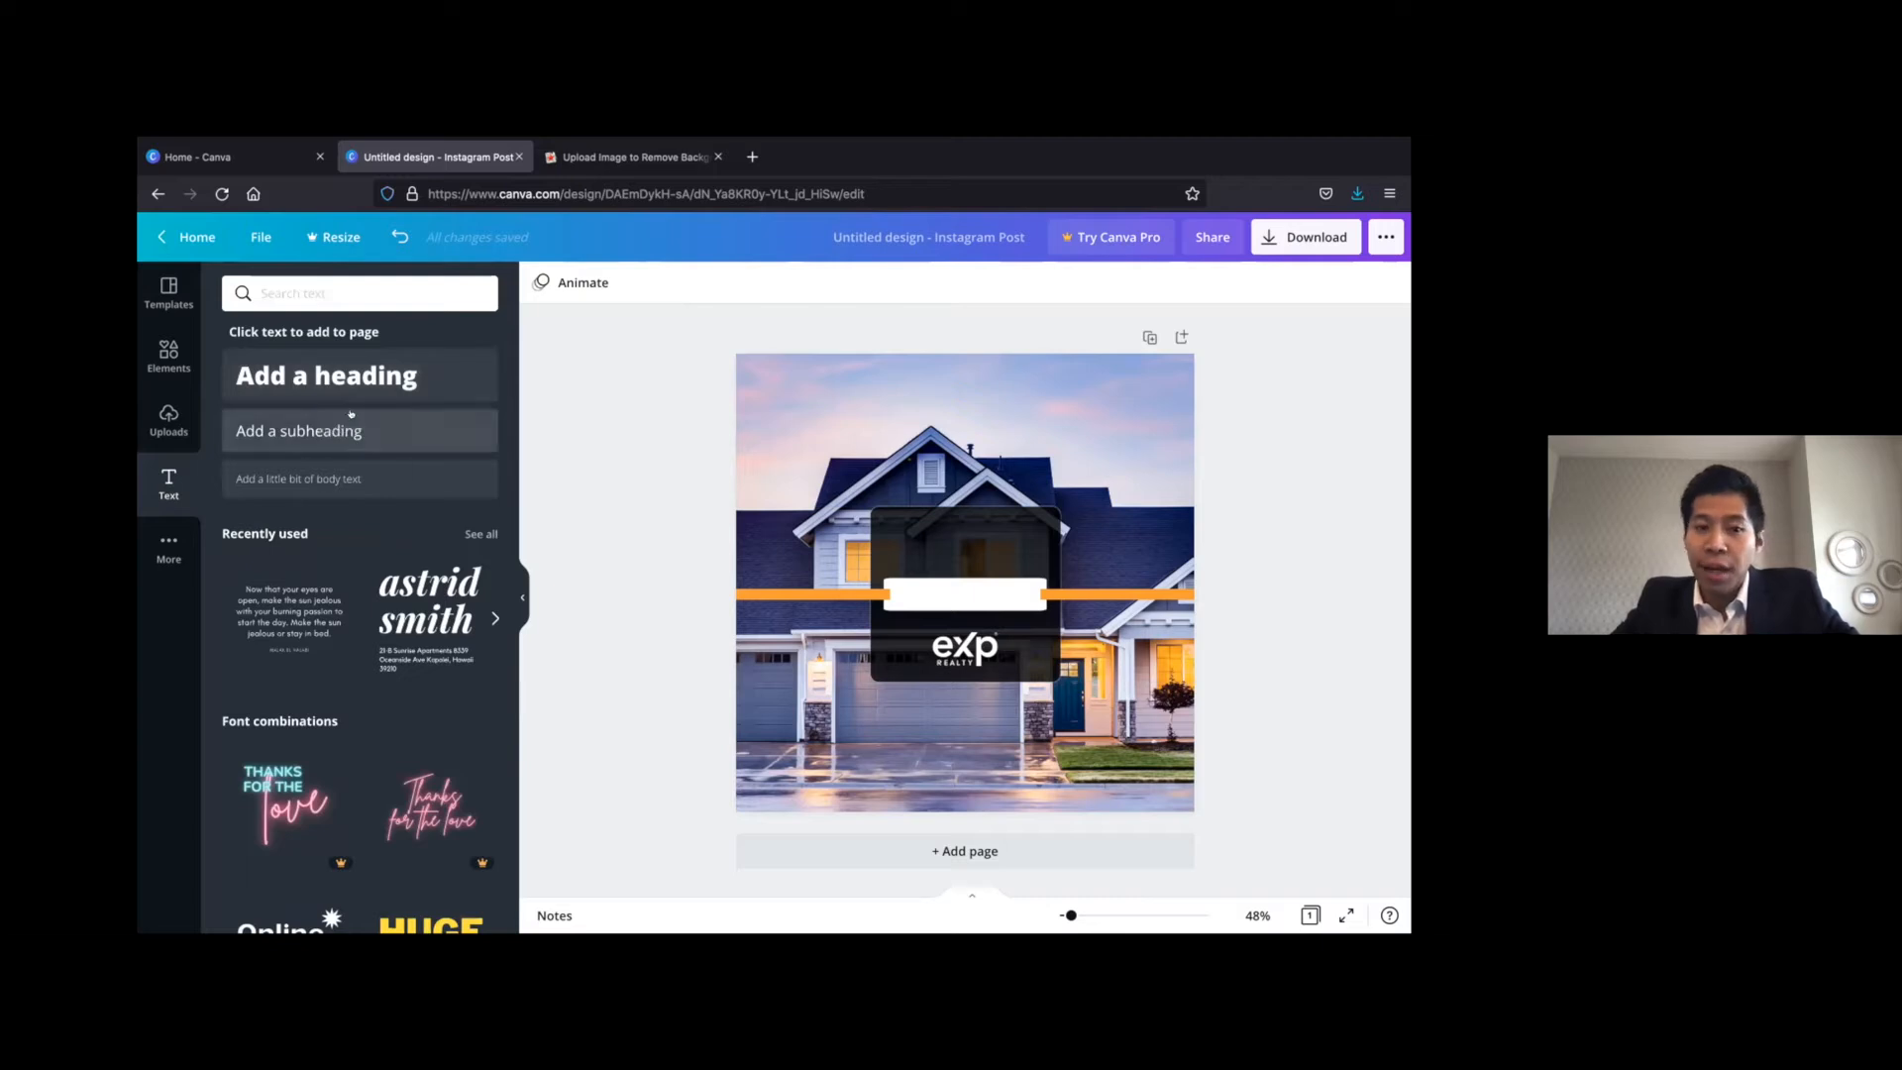
pyautogui.click(407, 373)
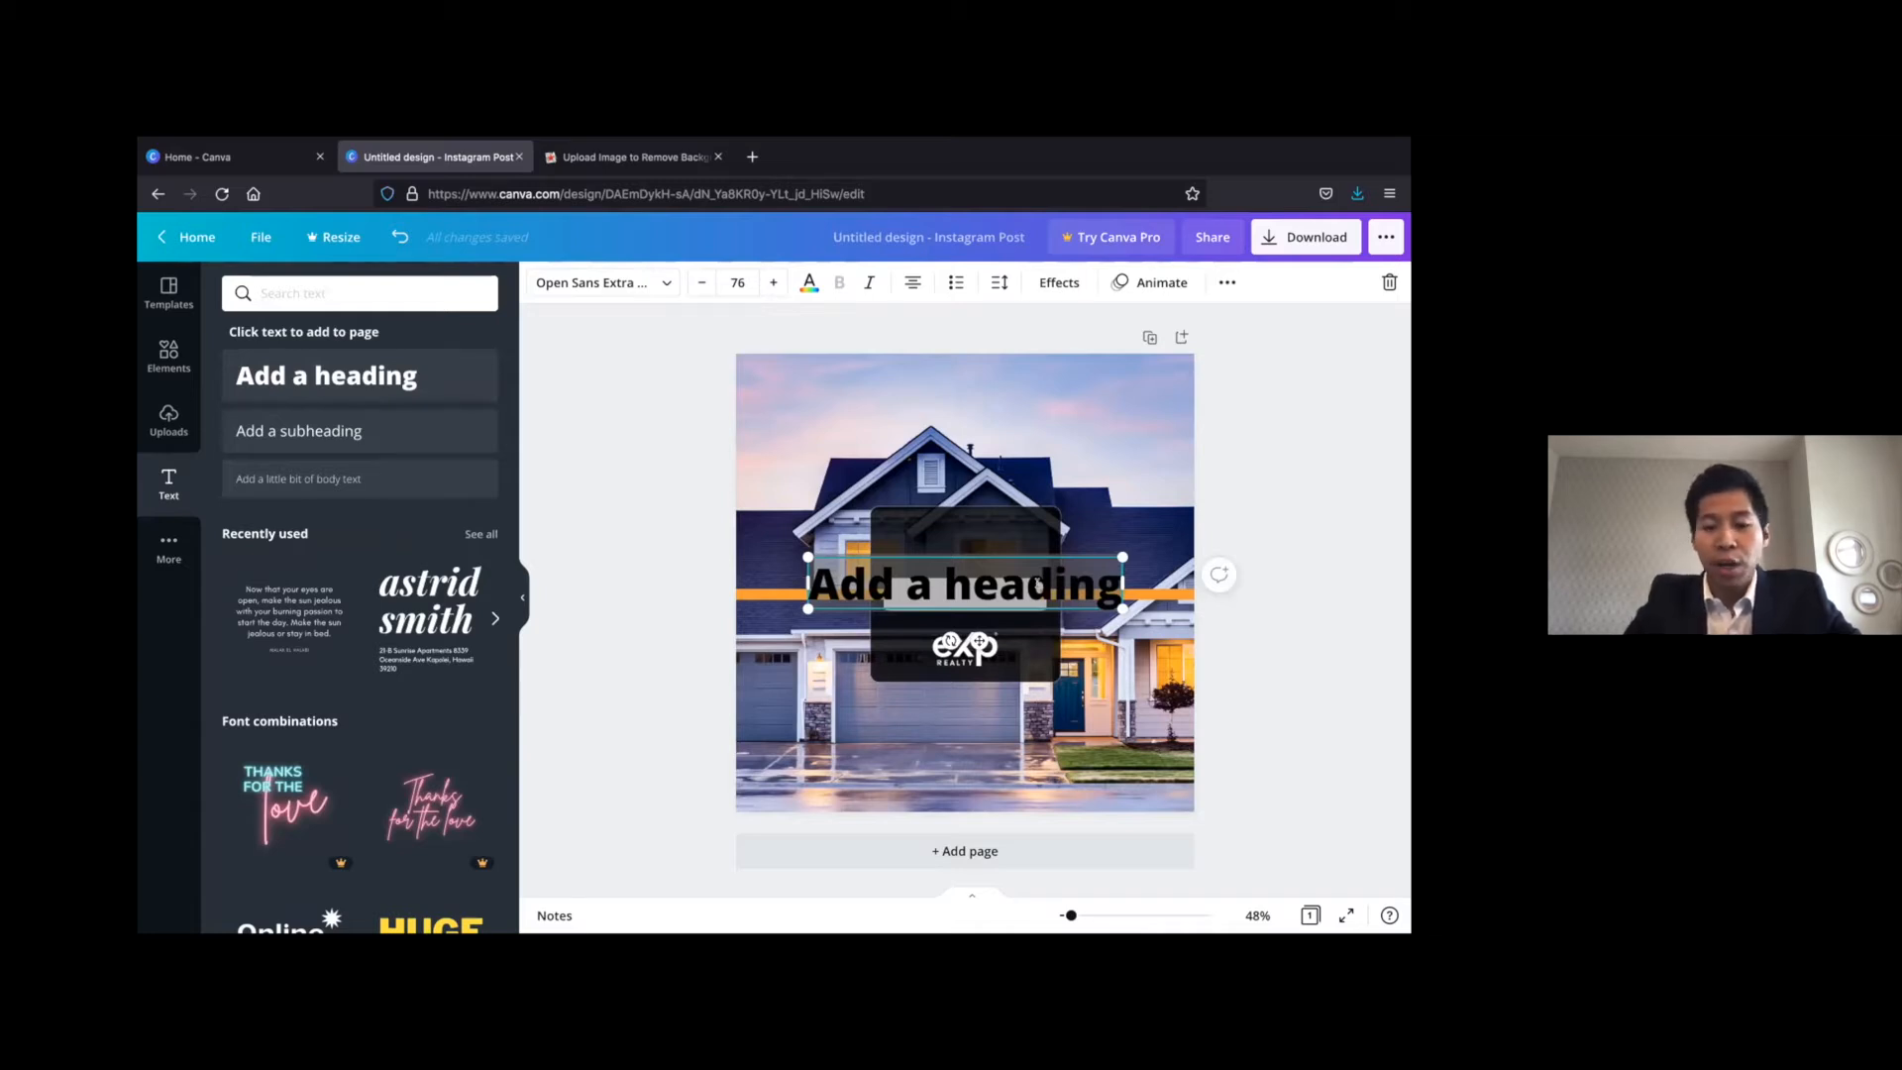
pyautogui.write('OPEN HOUSE')
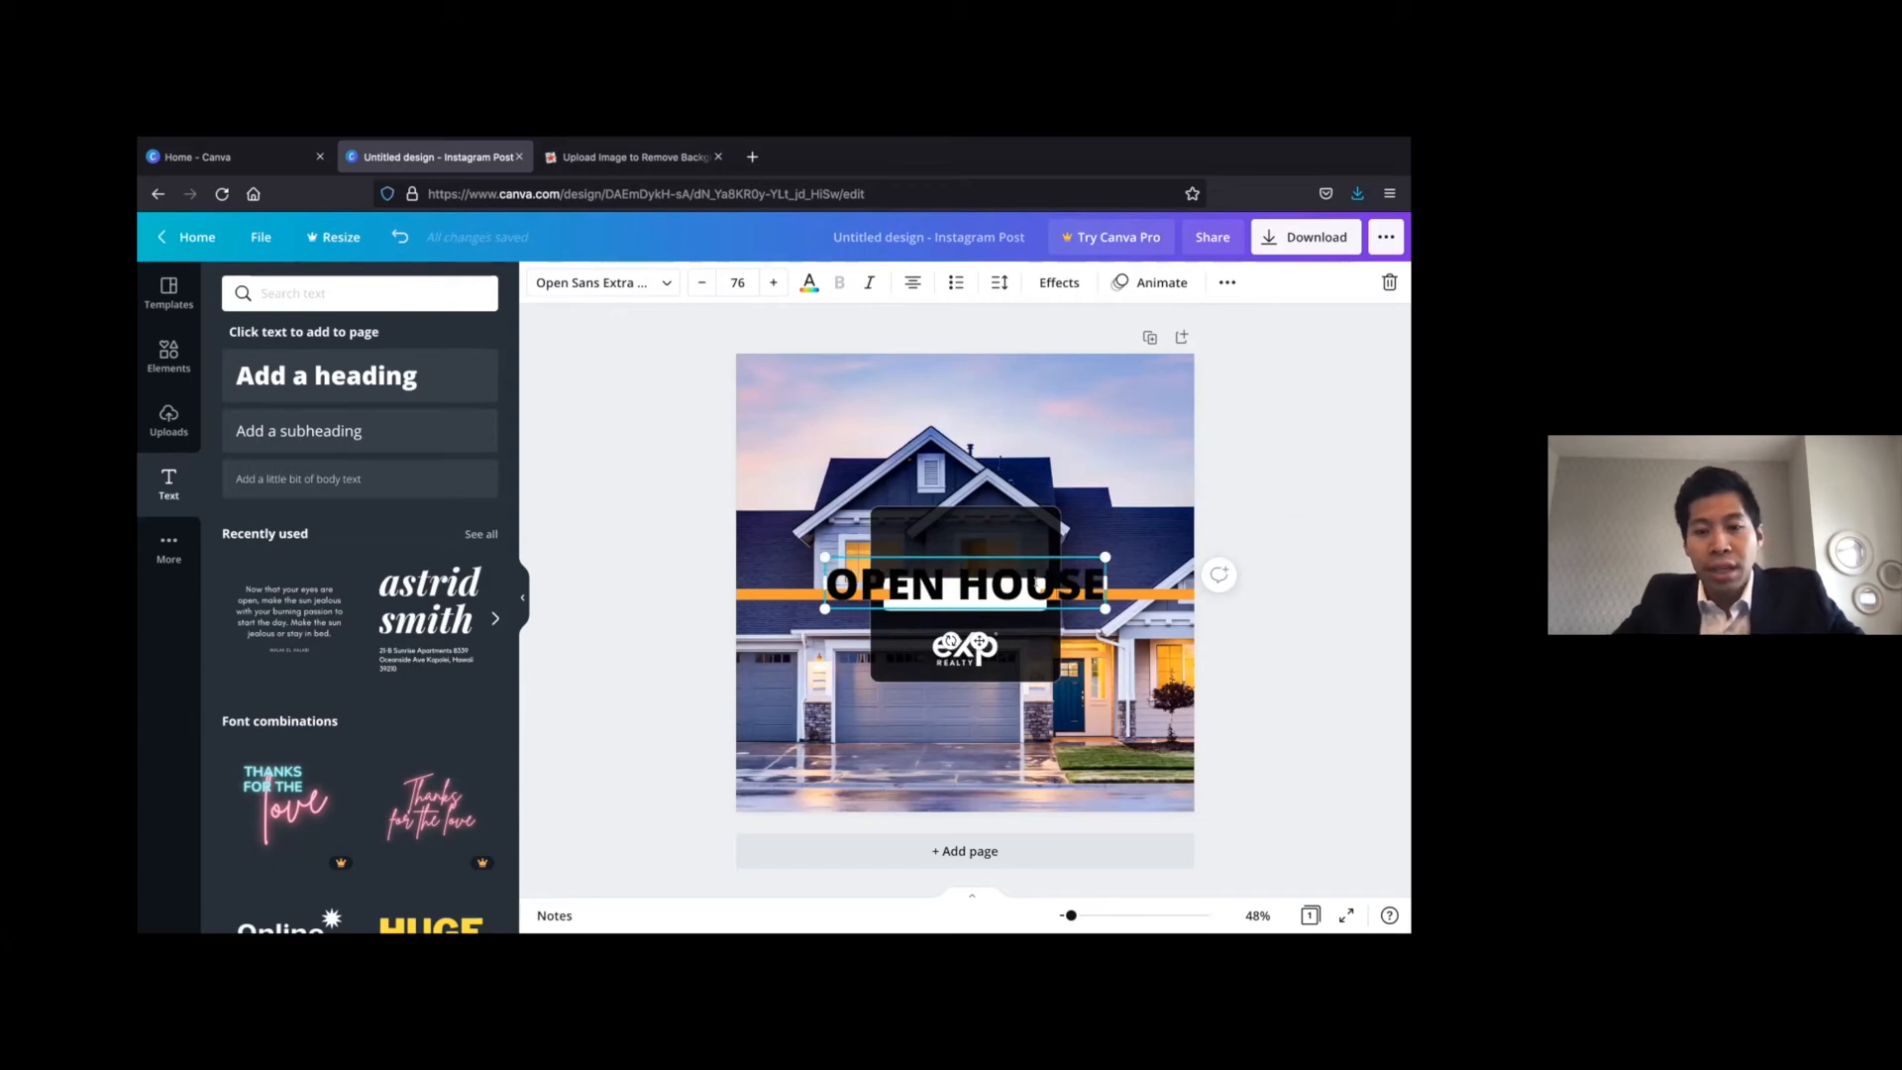
pyautogui.tripleClick(1035, 584)
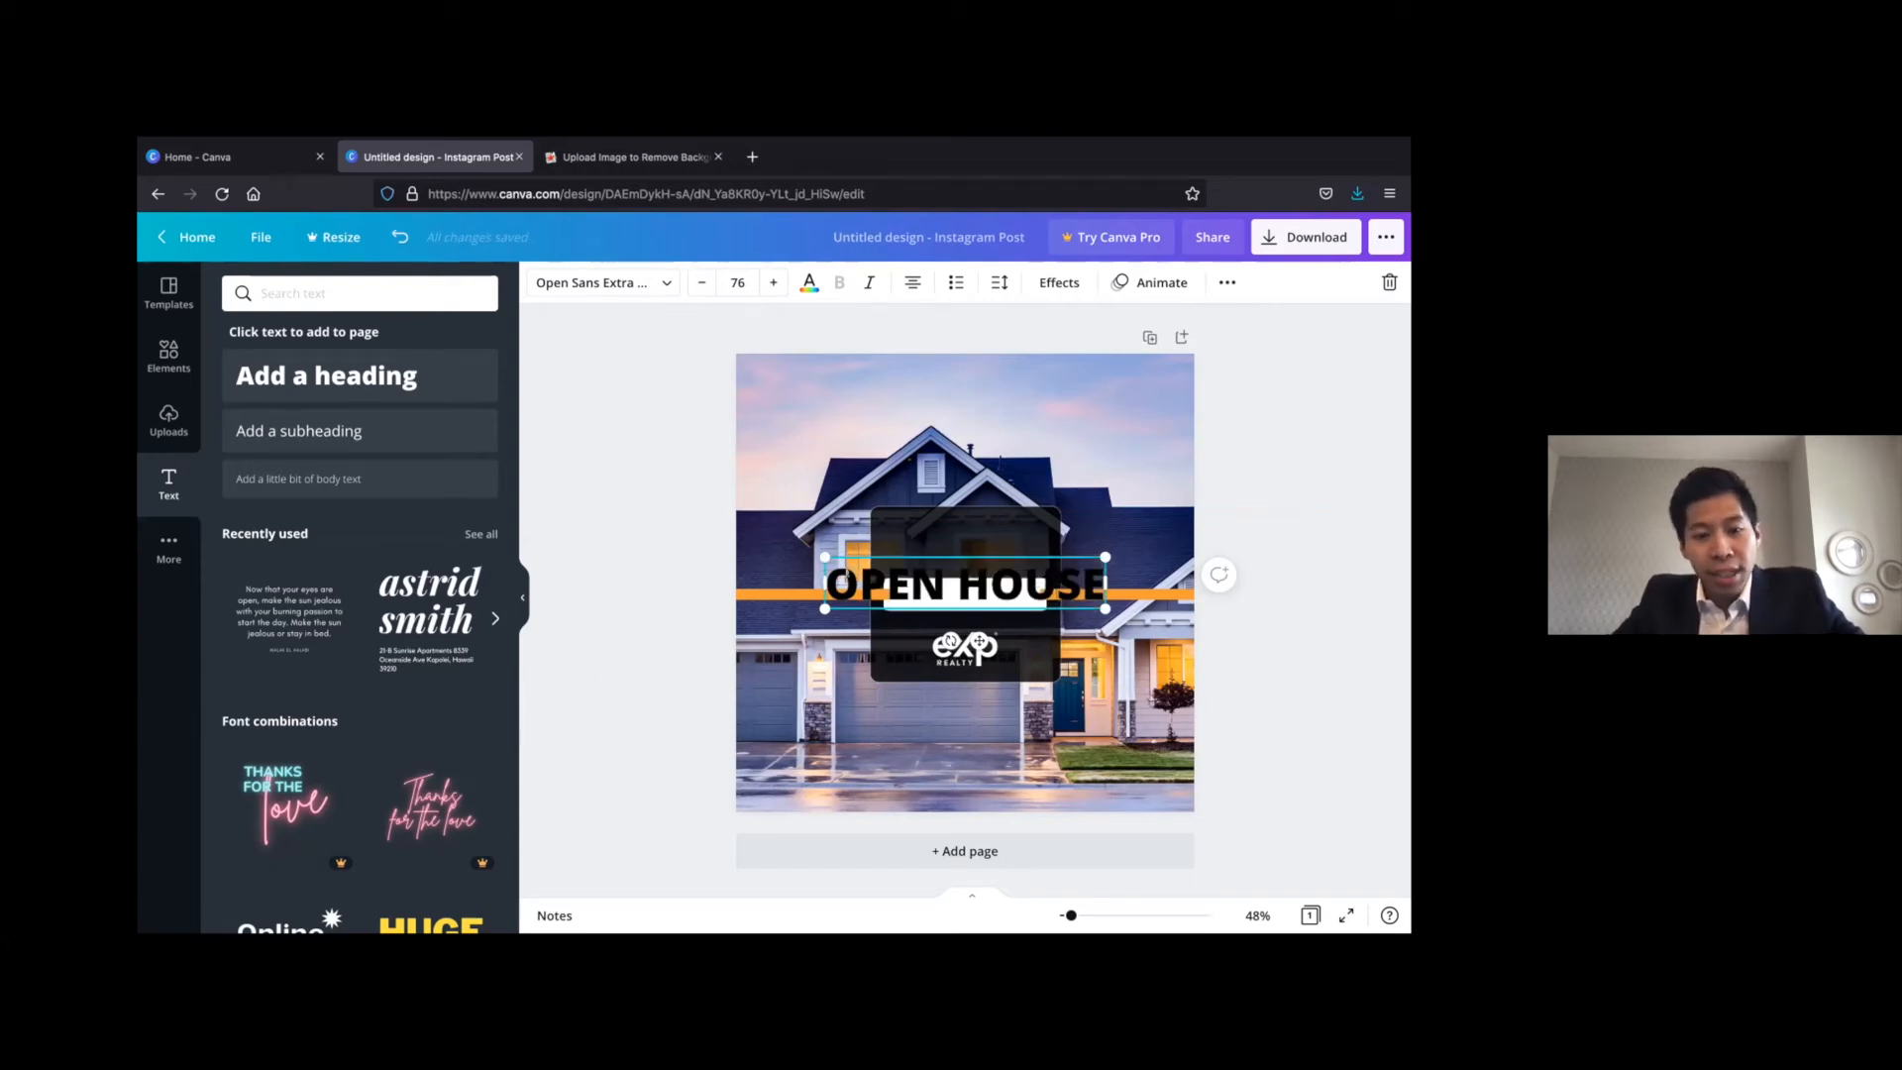
# Reduce the whole OPEN HOUSE heading to font size 75 and colour it white
pyautogui.moveTo(833, 579); pyautogui.dragTo(1095, 573)
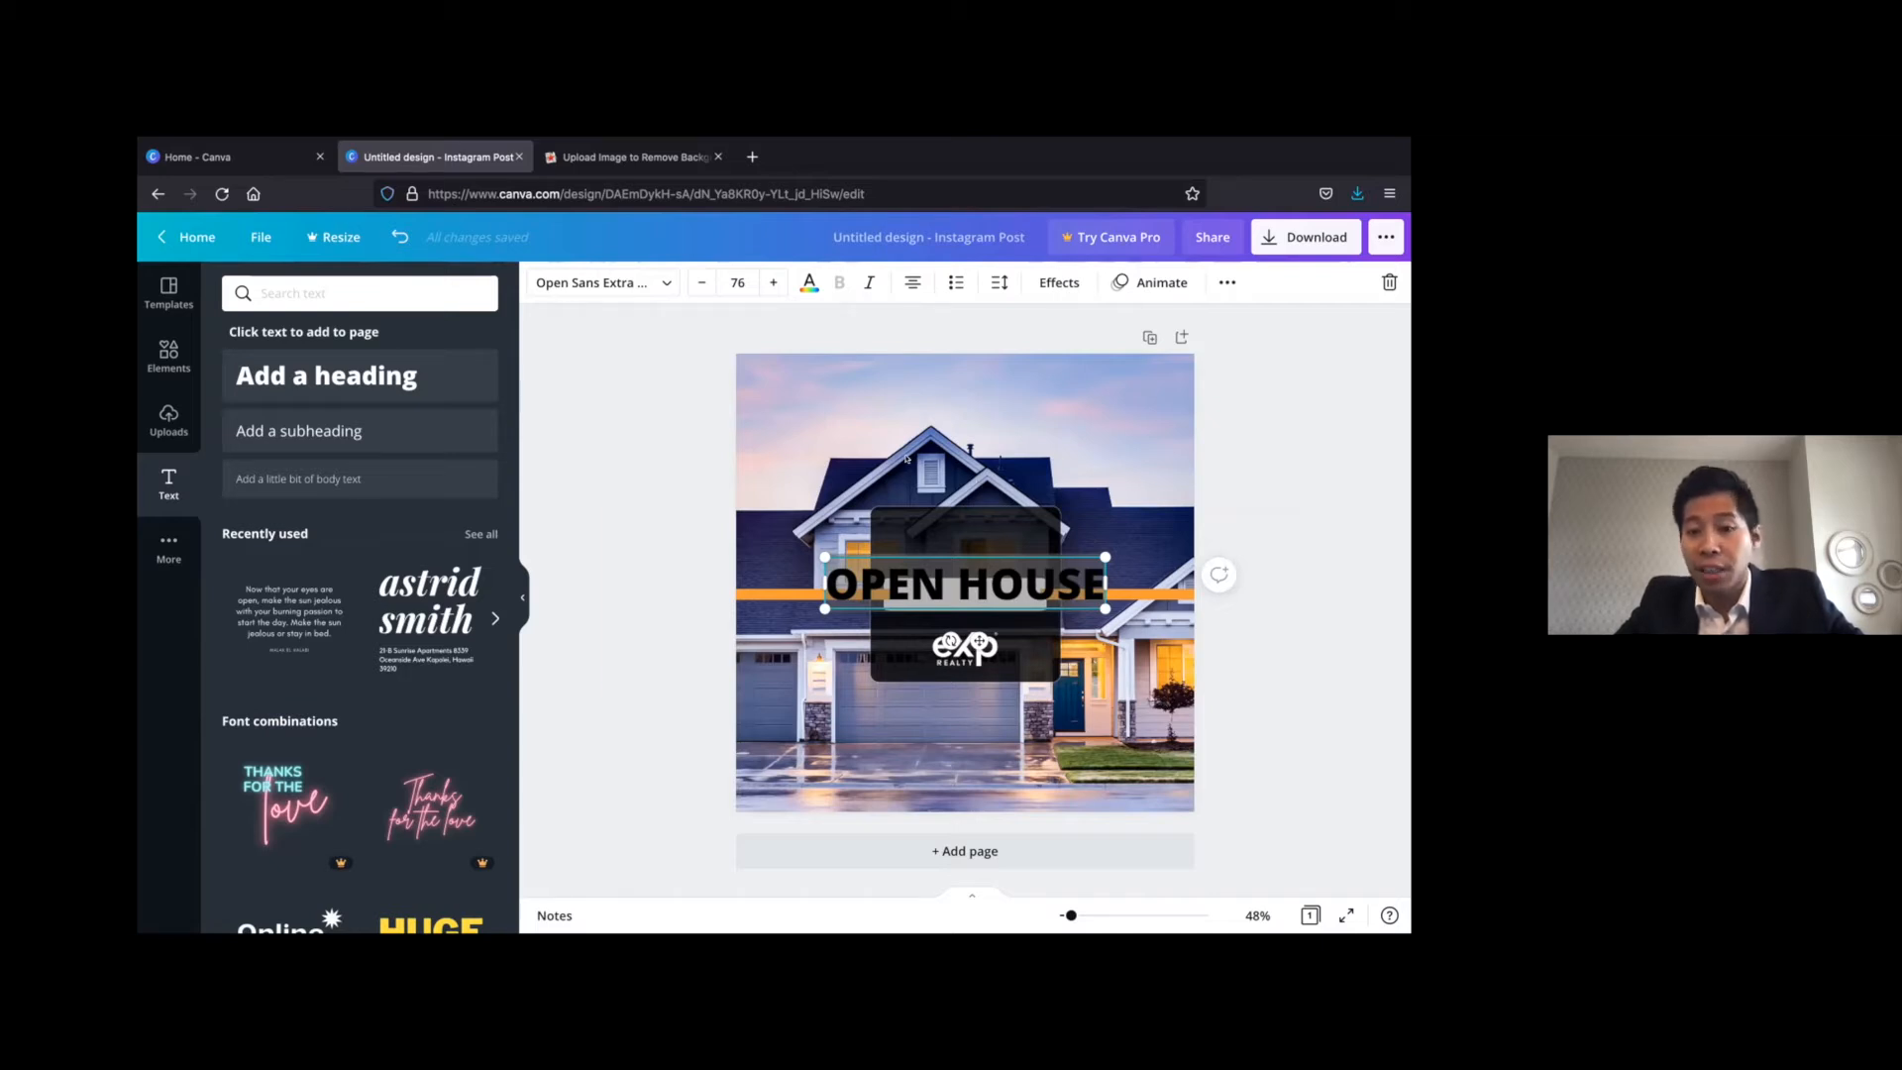
pyautogui.click(699, 286)
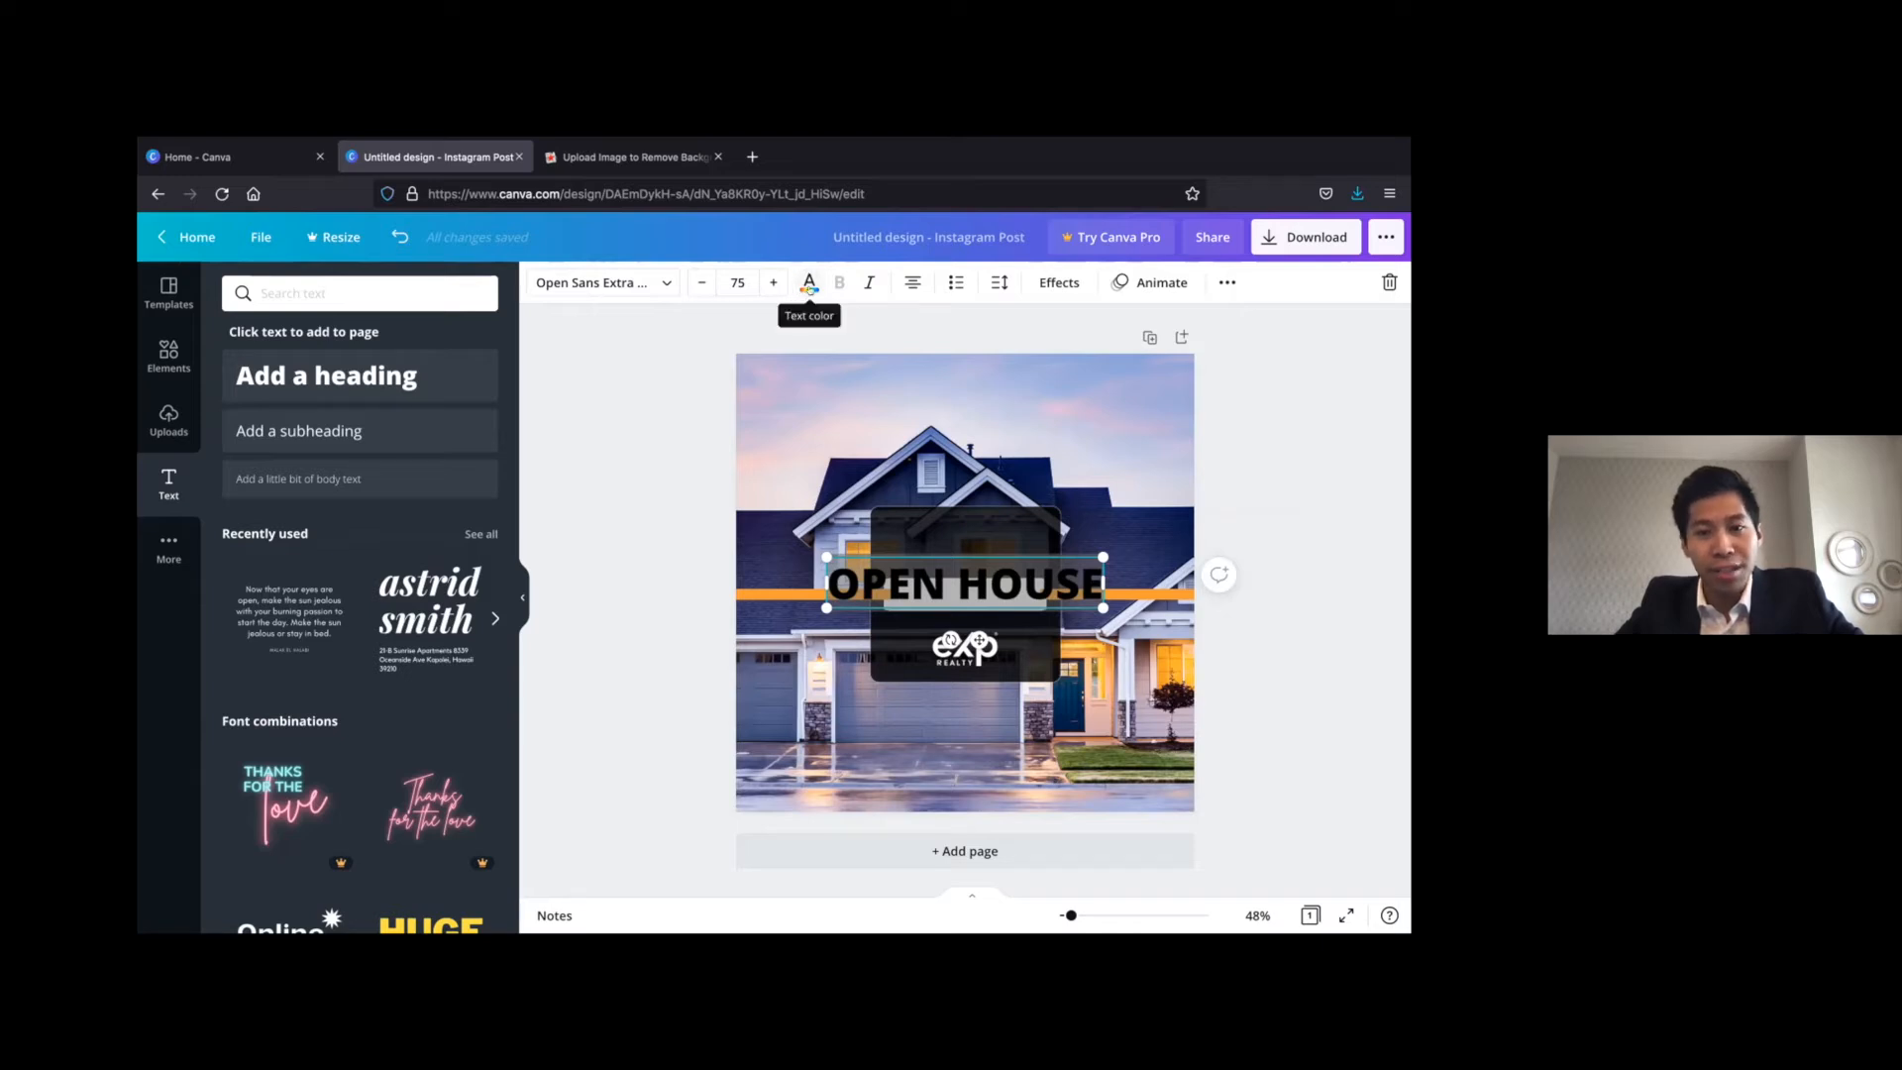
pyautogui.click(806, 285)
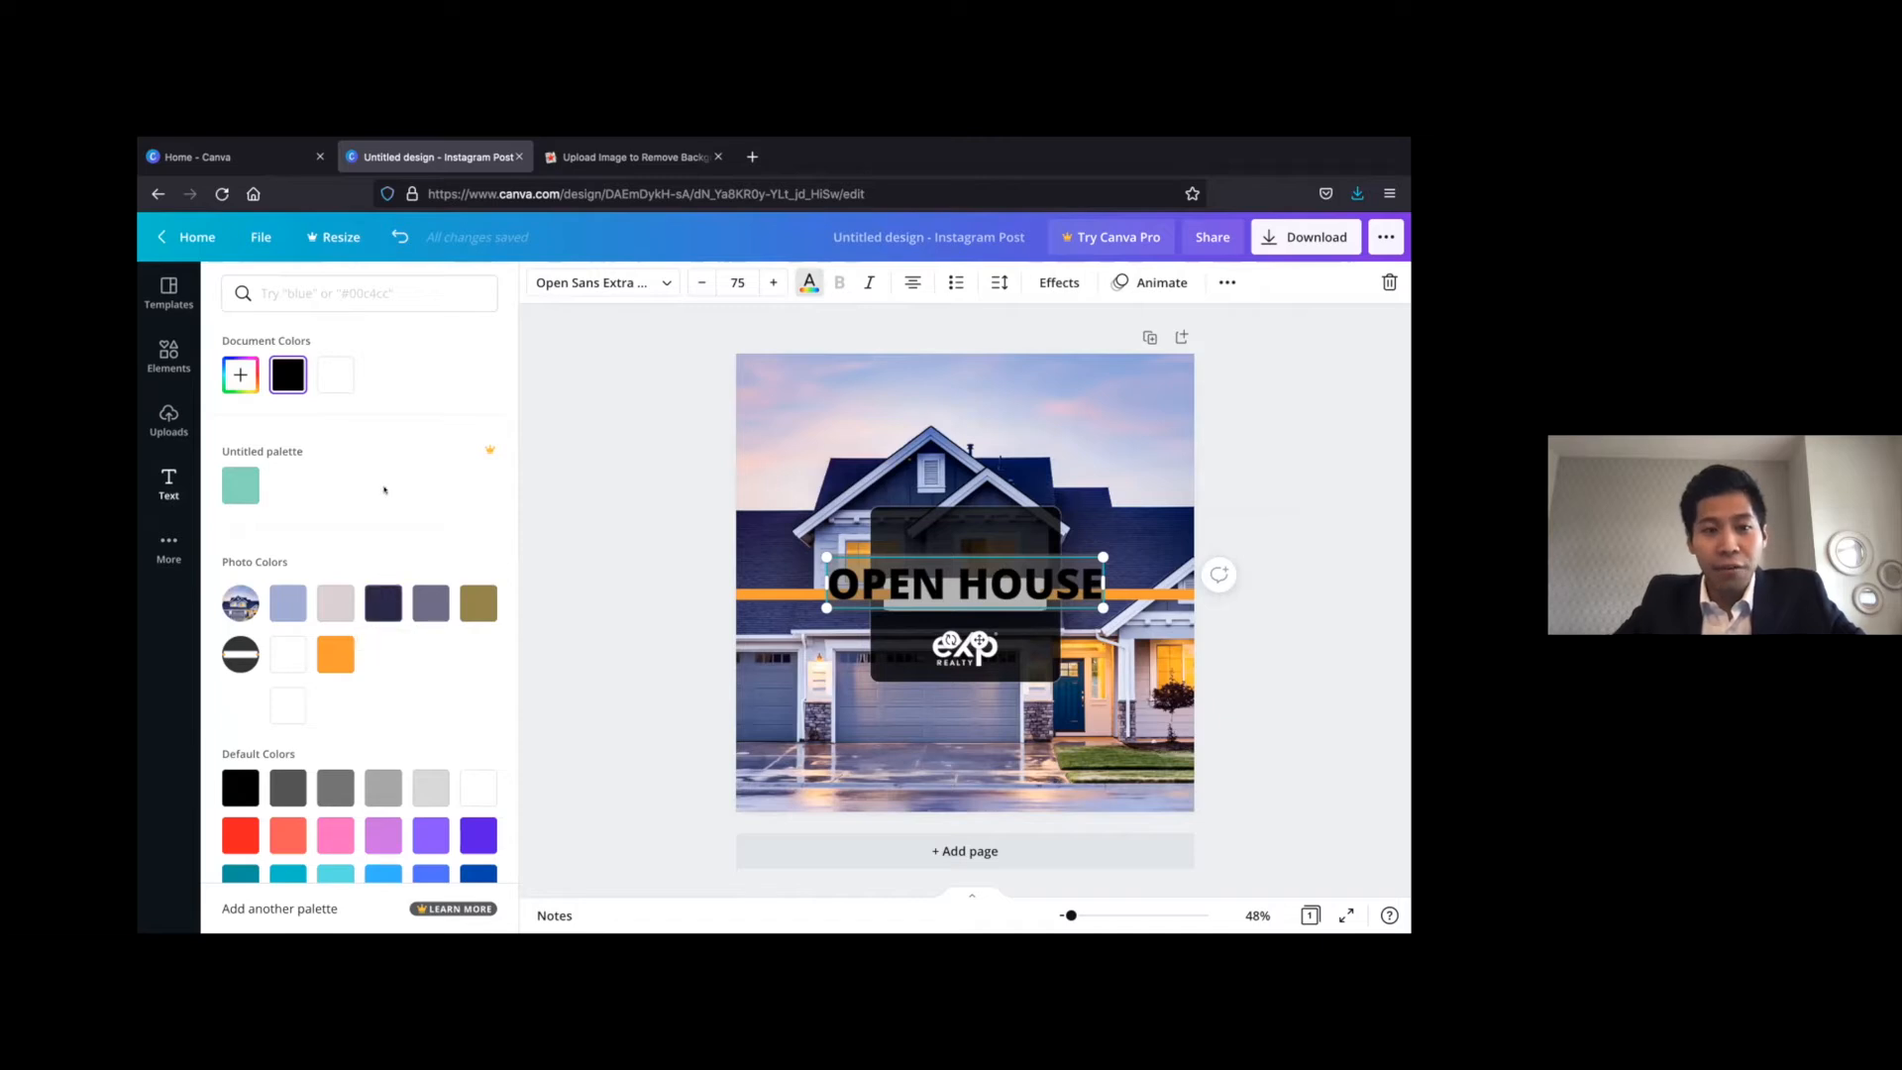
pyautogui.click(333, 377)
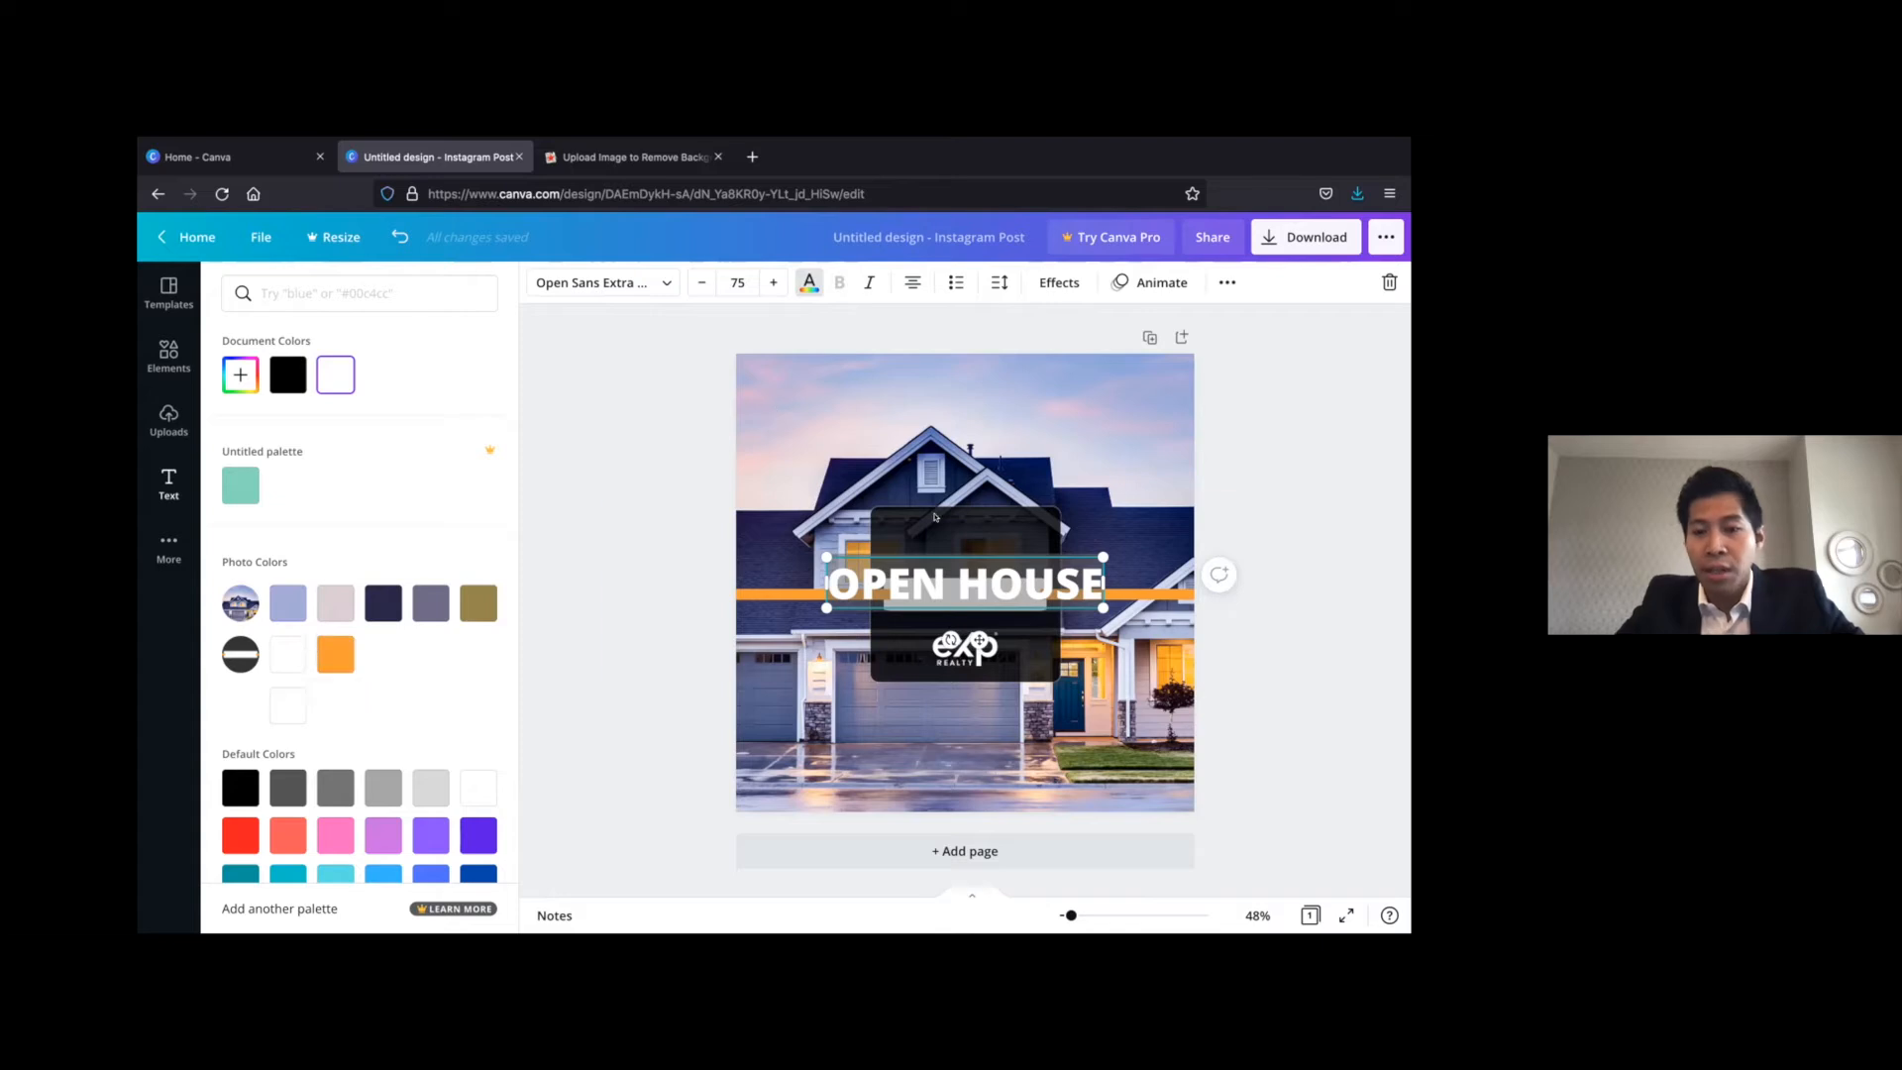
# Move the OPEN HOUSE heading above the white bar in the dark box and set its font size to 60
pyautogui.click(1003, 584)
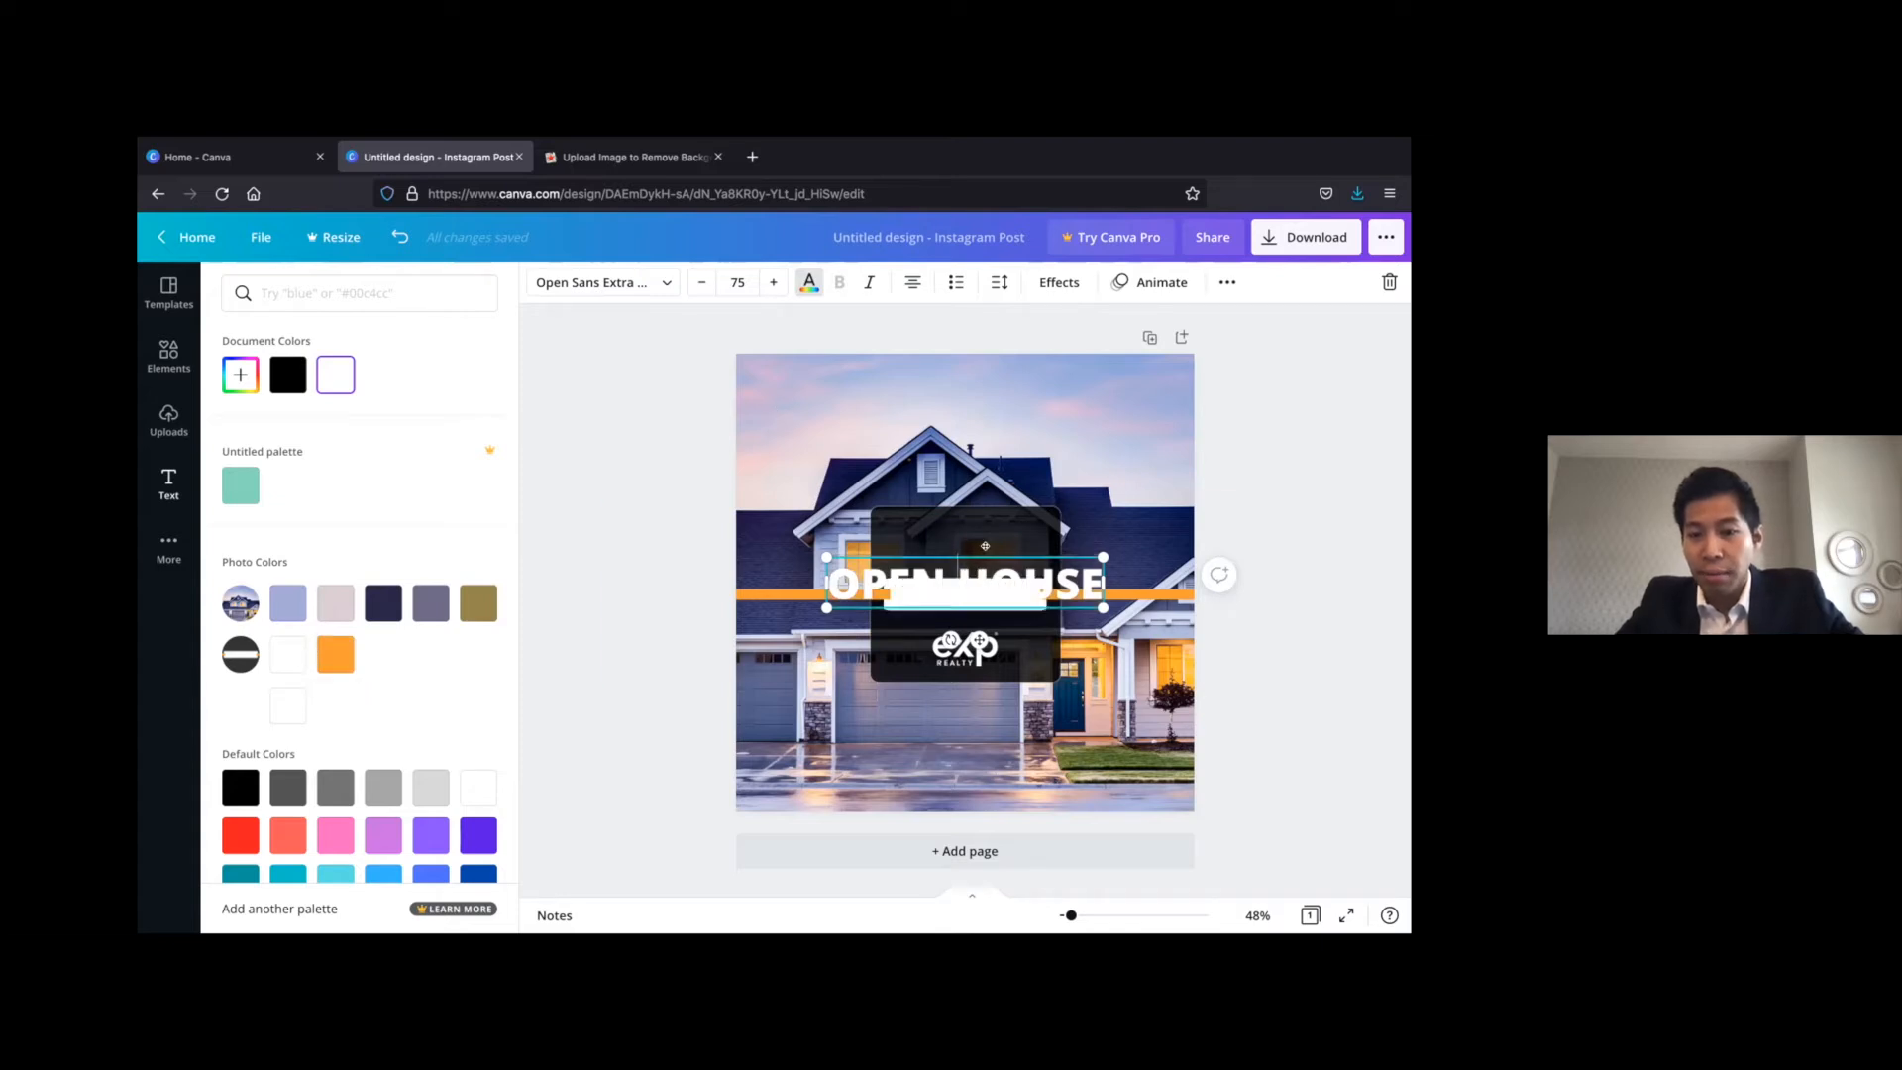
pyautogui.moveTo(984, 527); pyautogui.dragTo(992, 511)
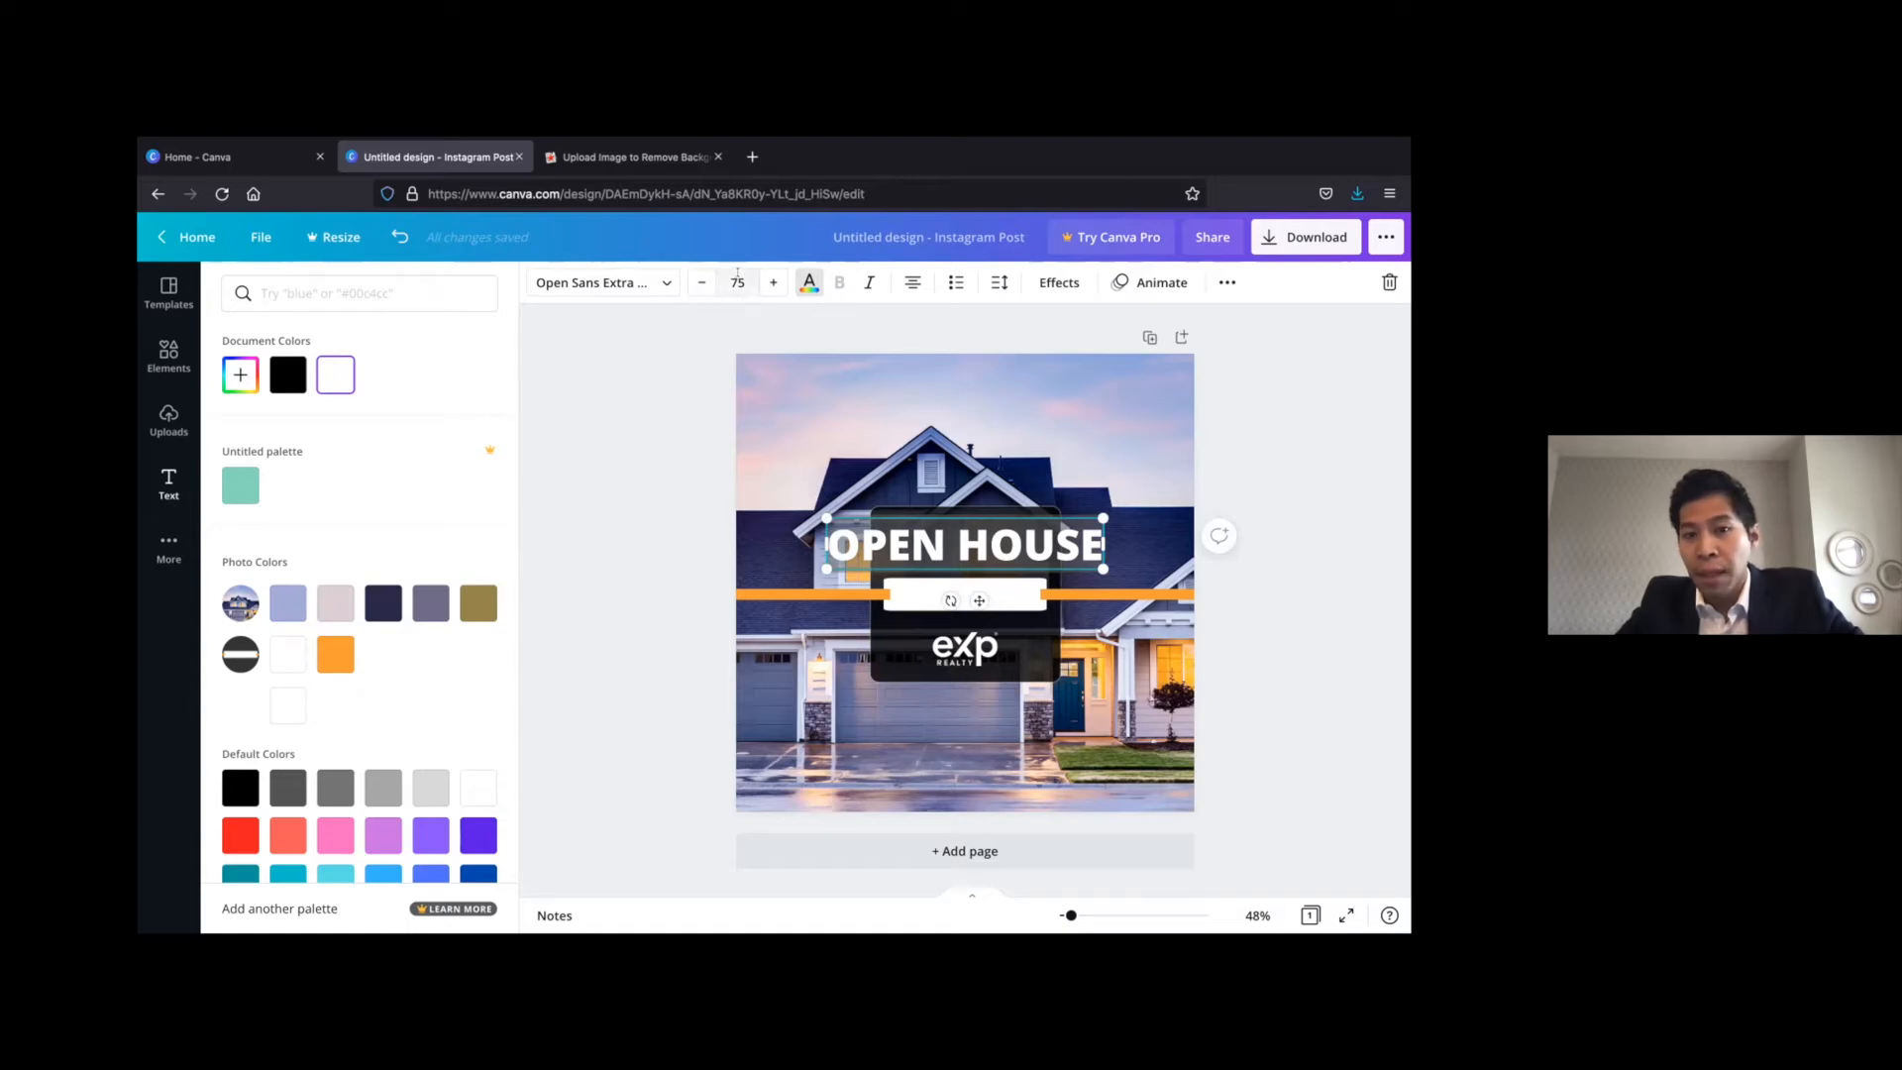
pyautogui.click(738, 281)
pyautogui.click(738, 281)
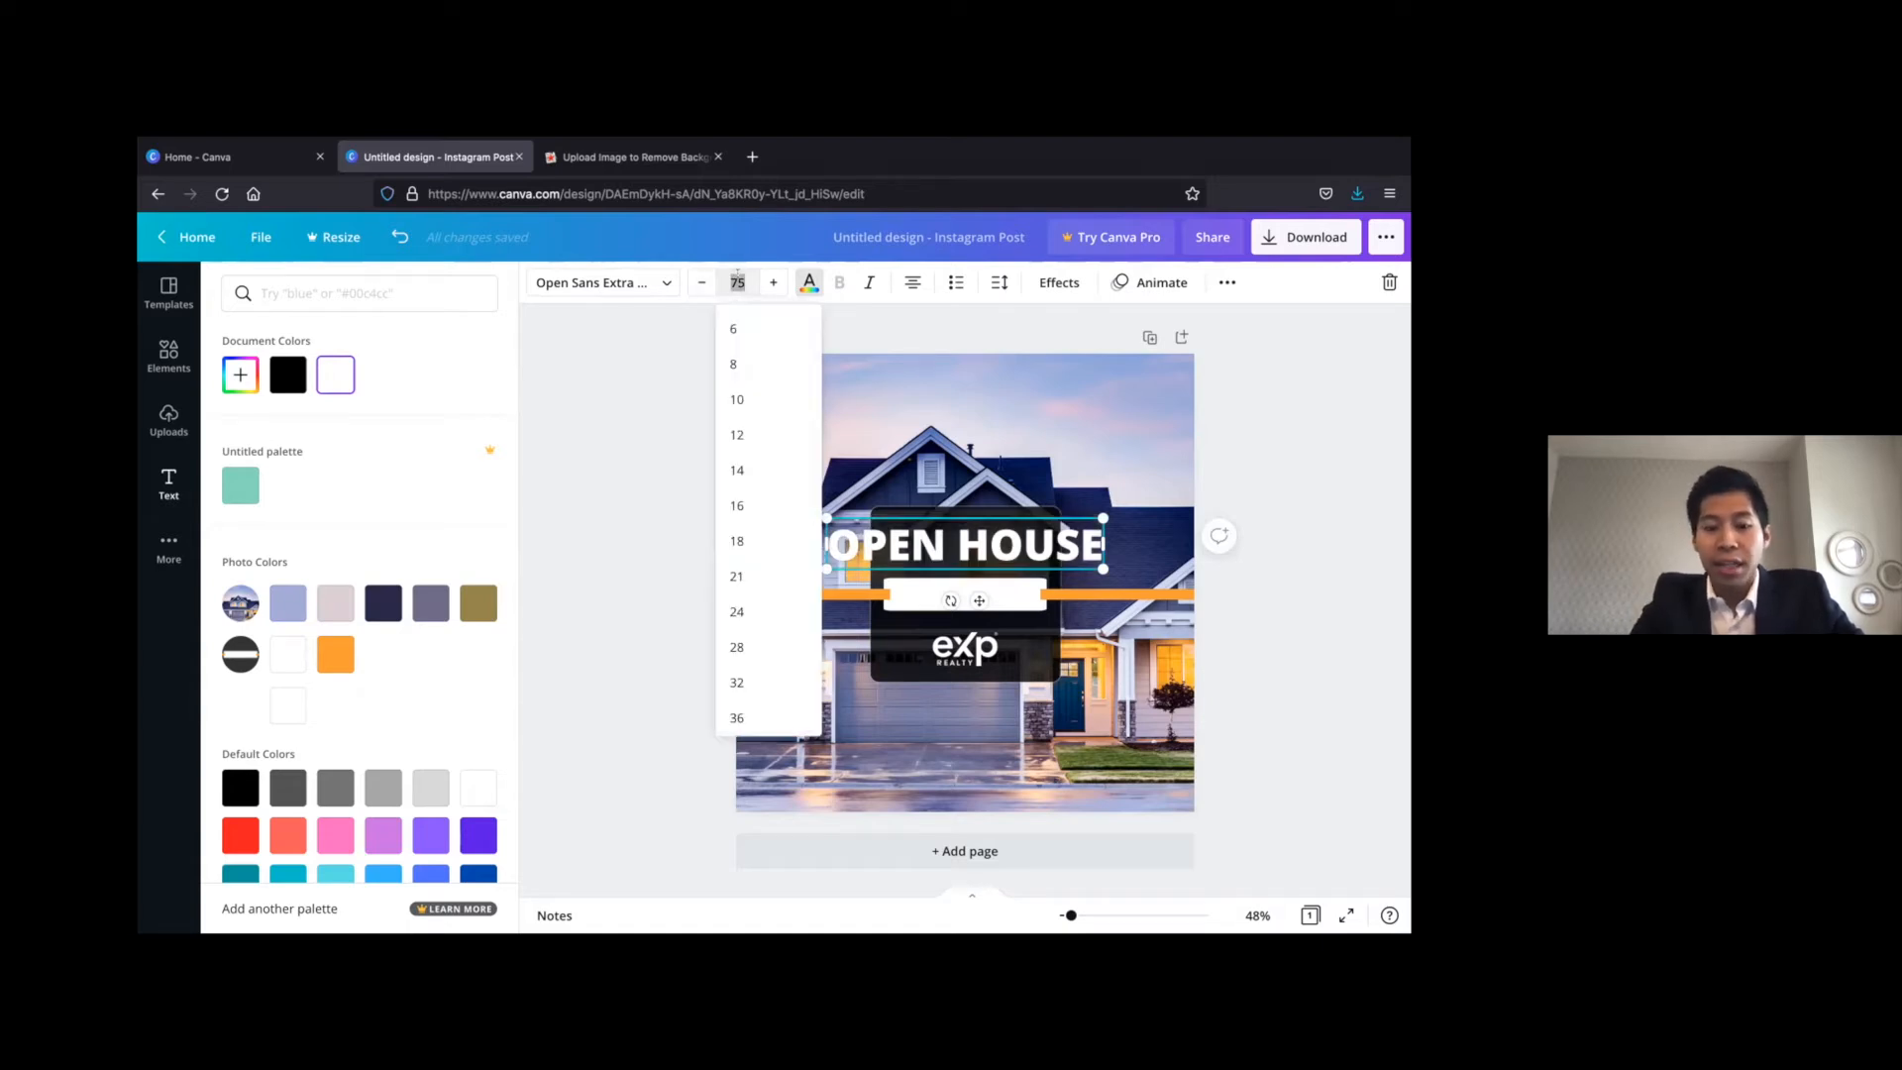
pyautogui.write('60')
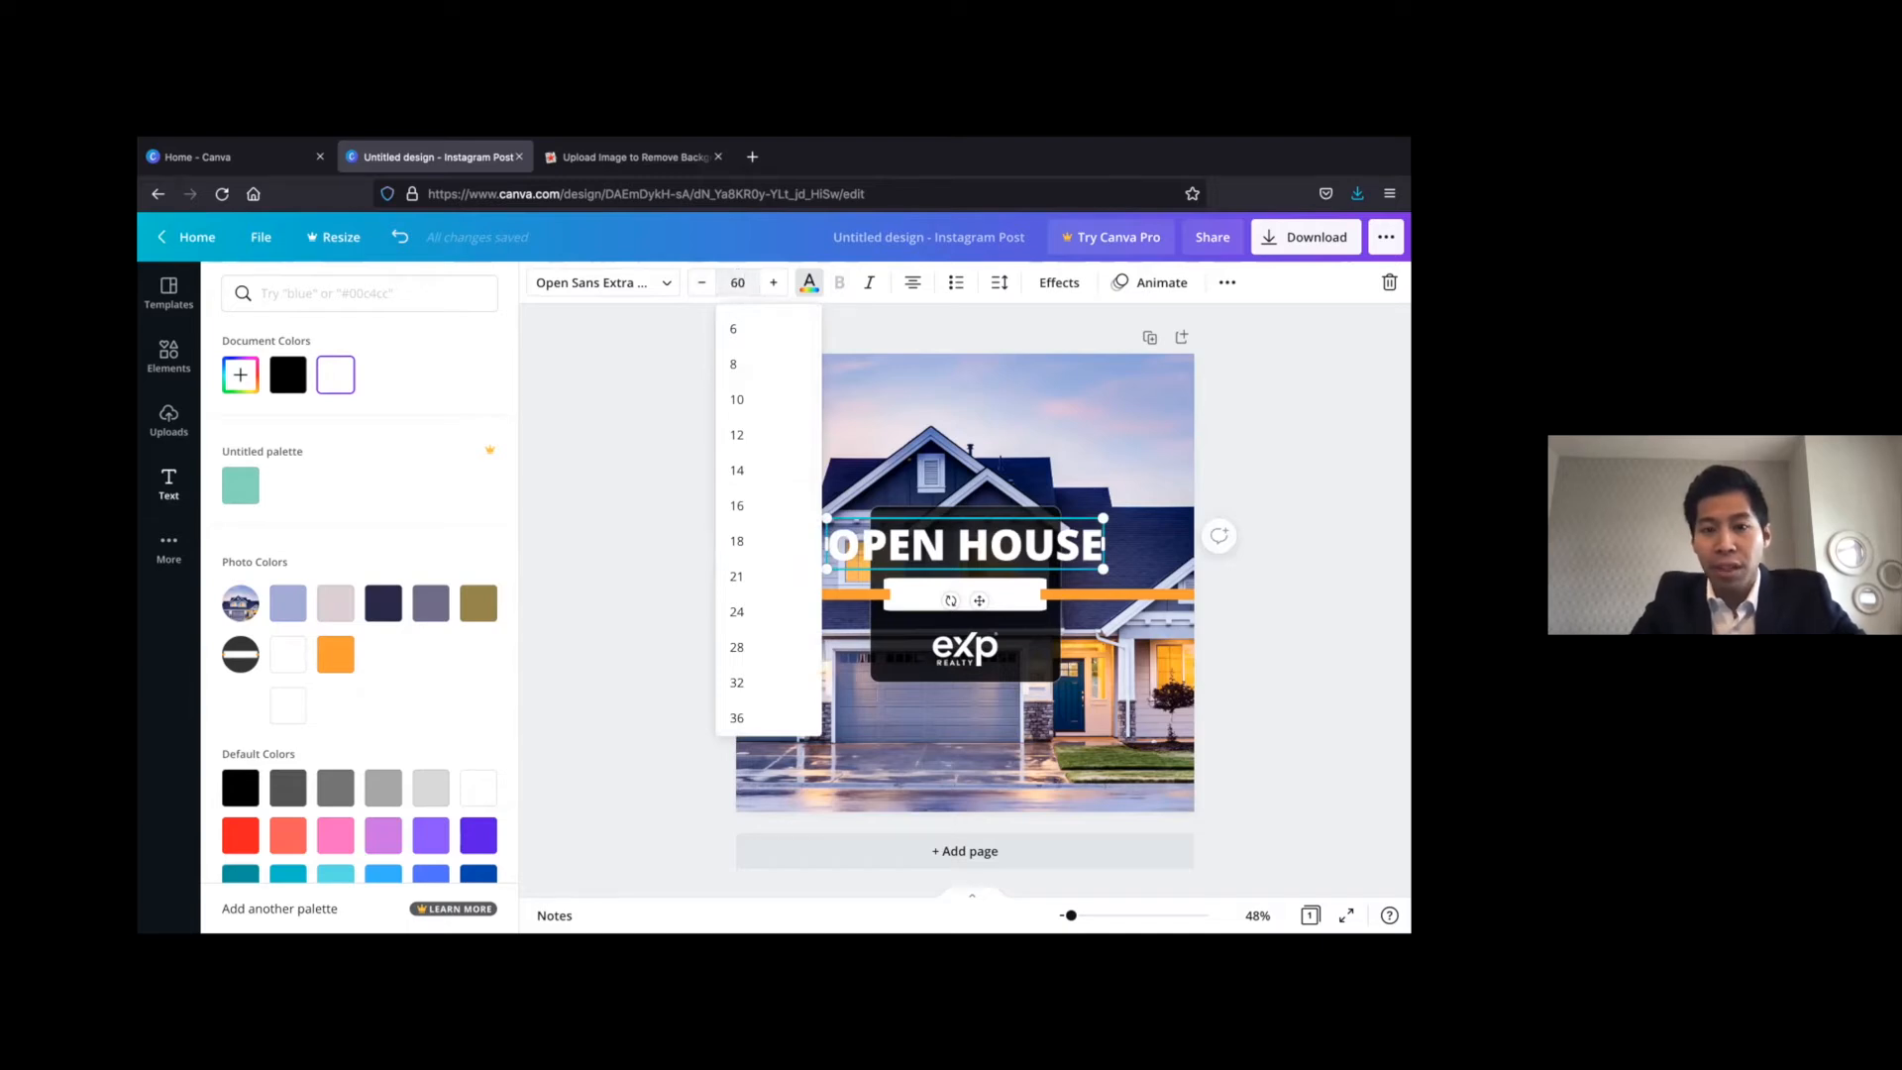
pyautogui.press('Return')
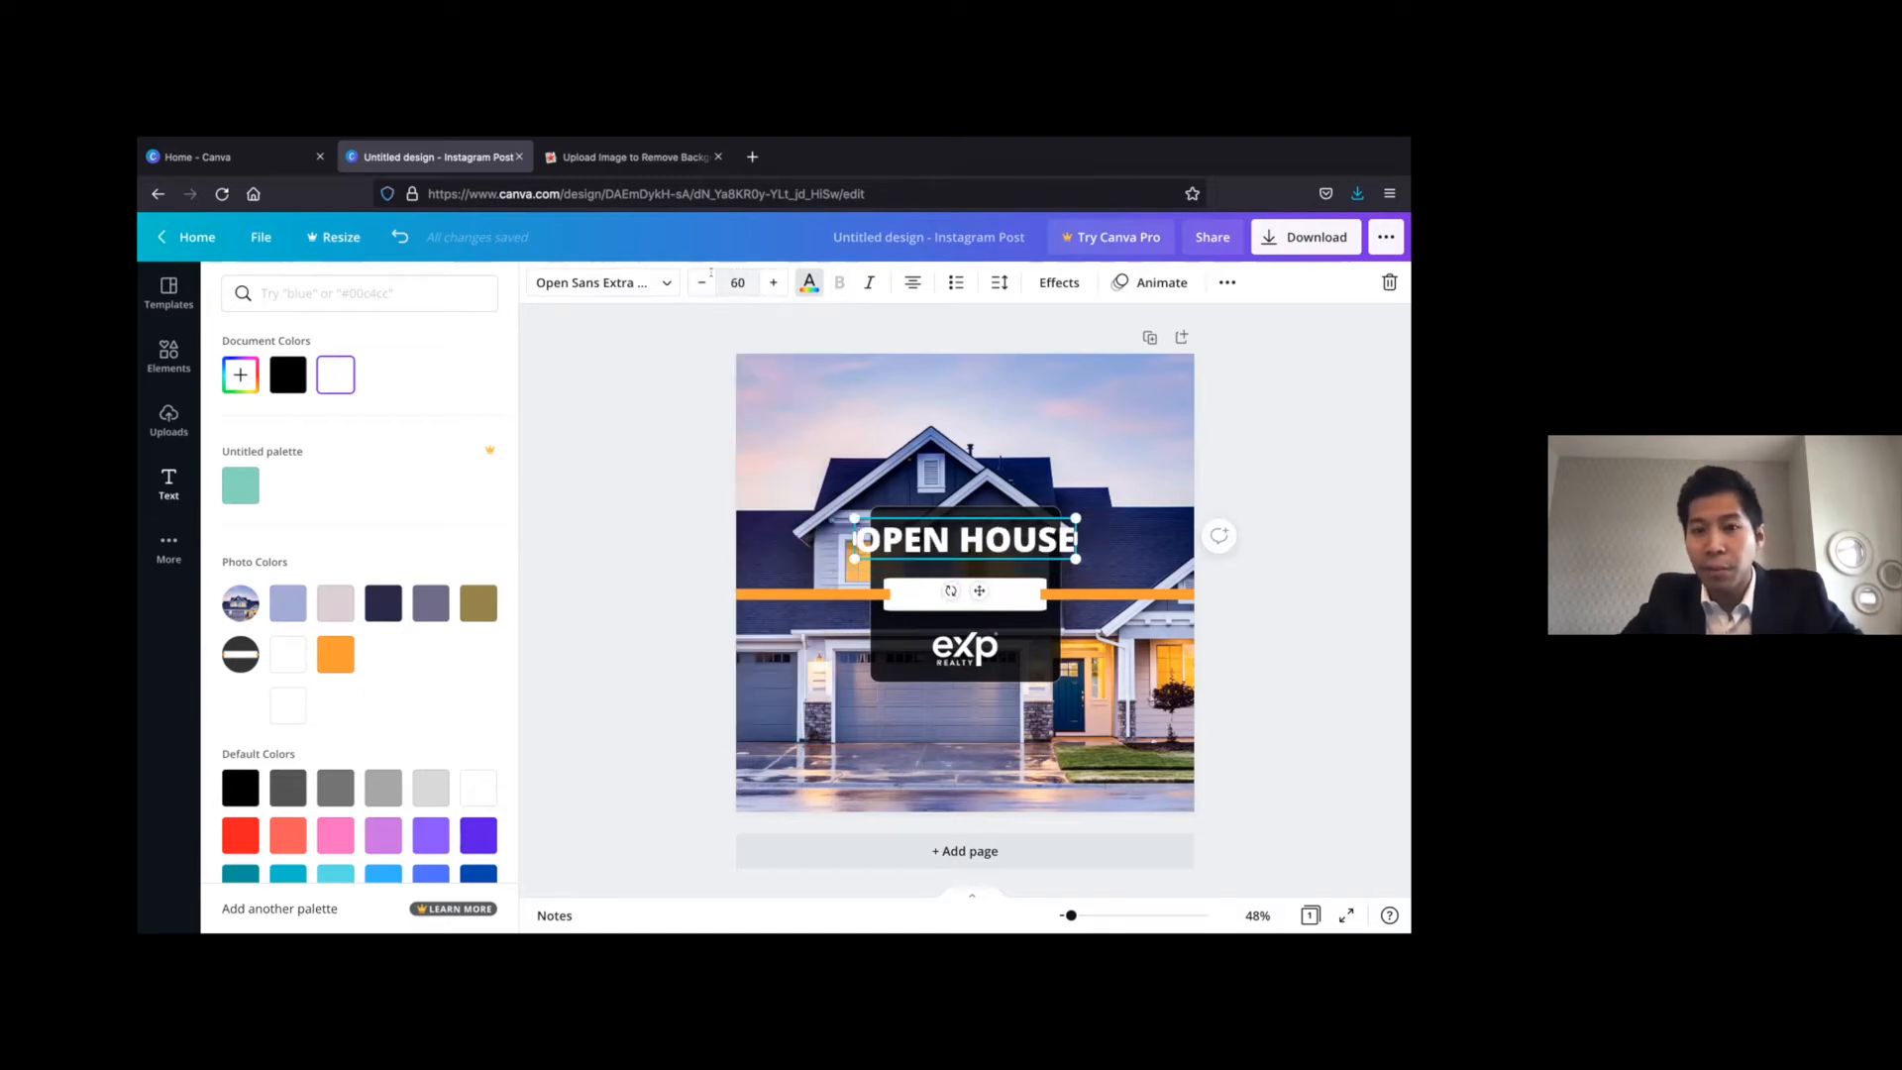
# Reduce the OPEN HOUSE heading to font size 40, and raise it to 46 to fill the dark box's width
pyautogui.click(733, 282)
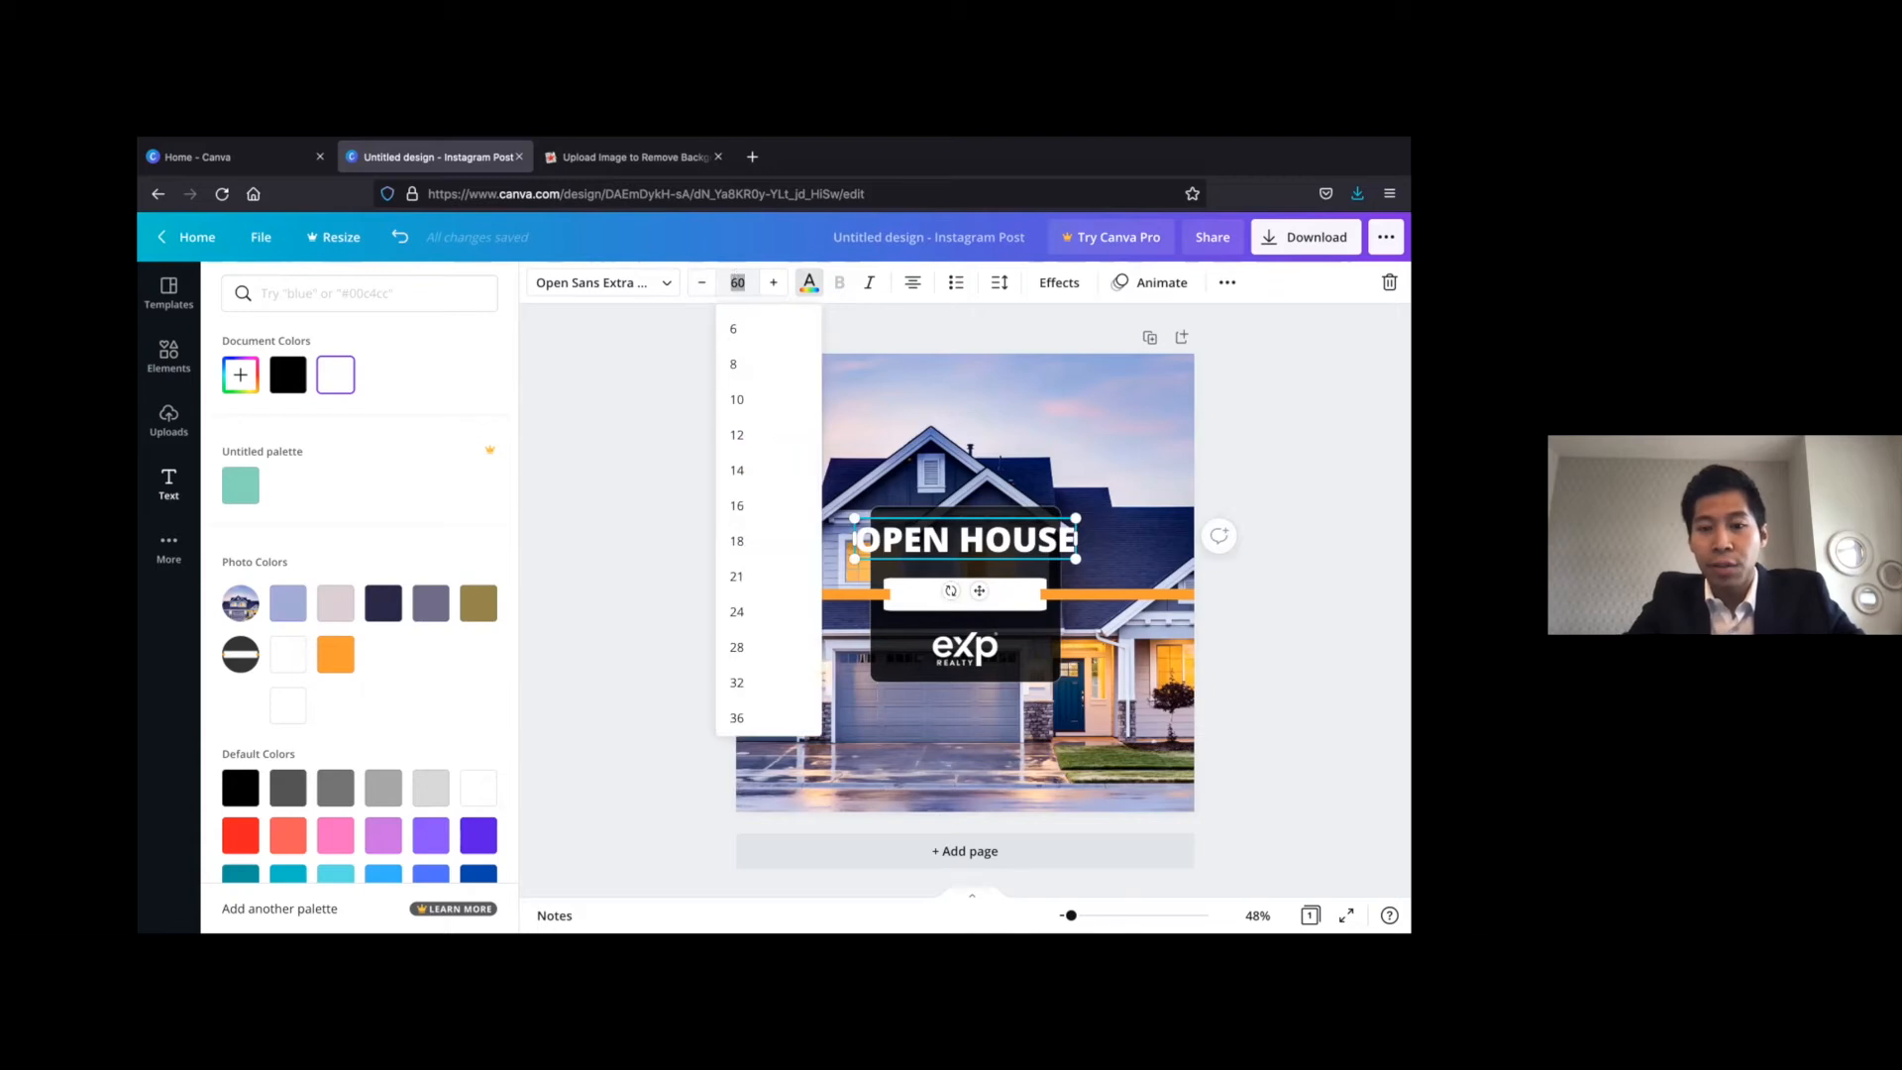
pyautogui.write('40')
pyautogui.press('Return')
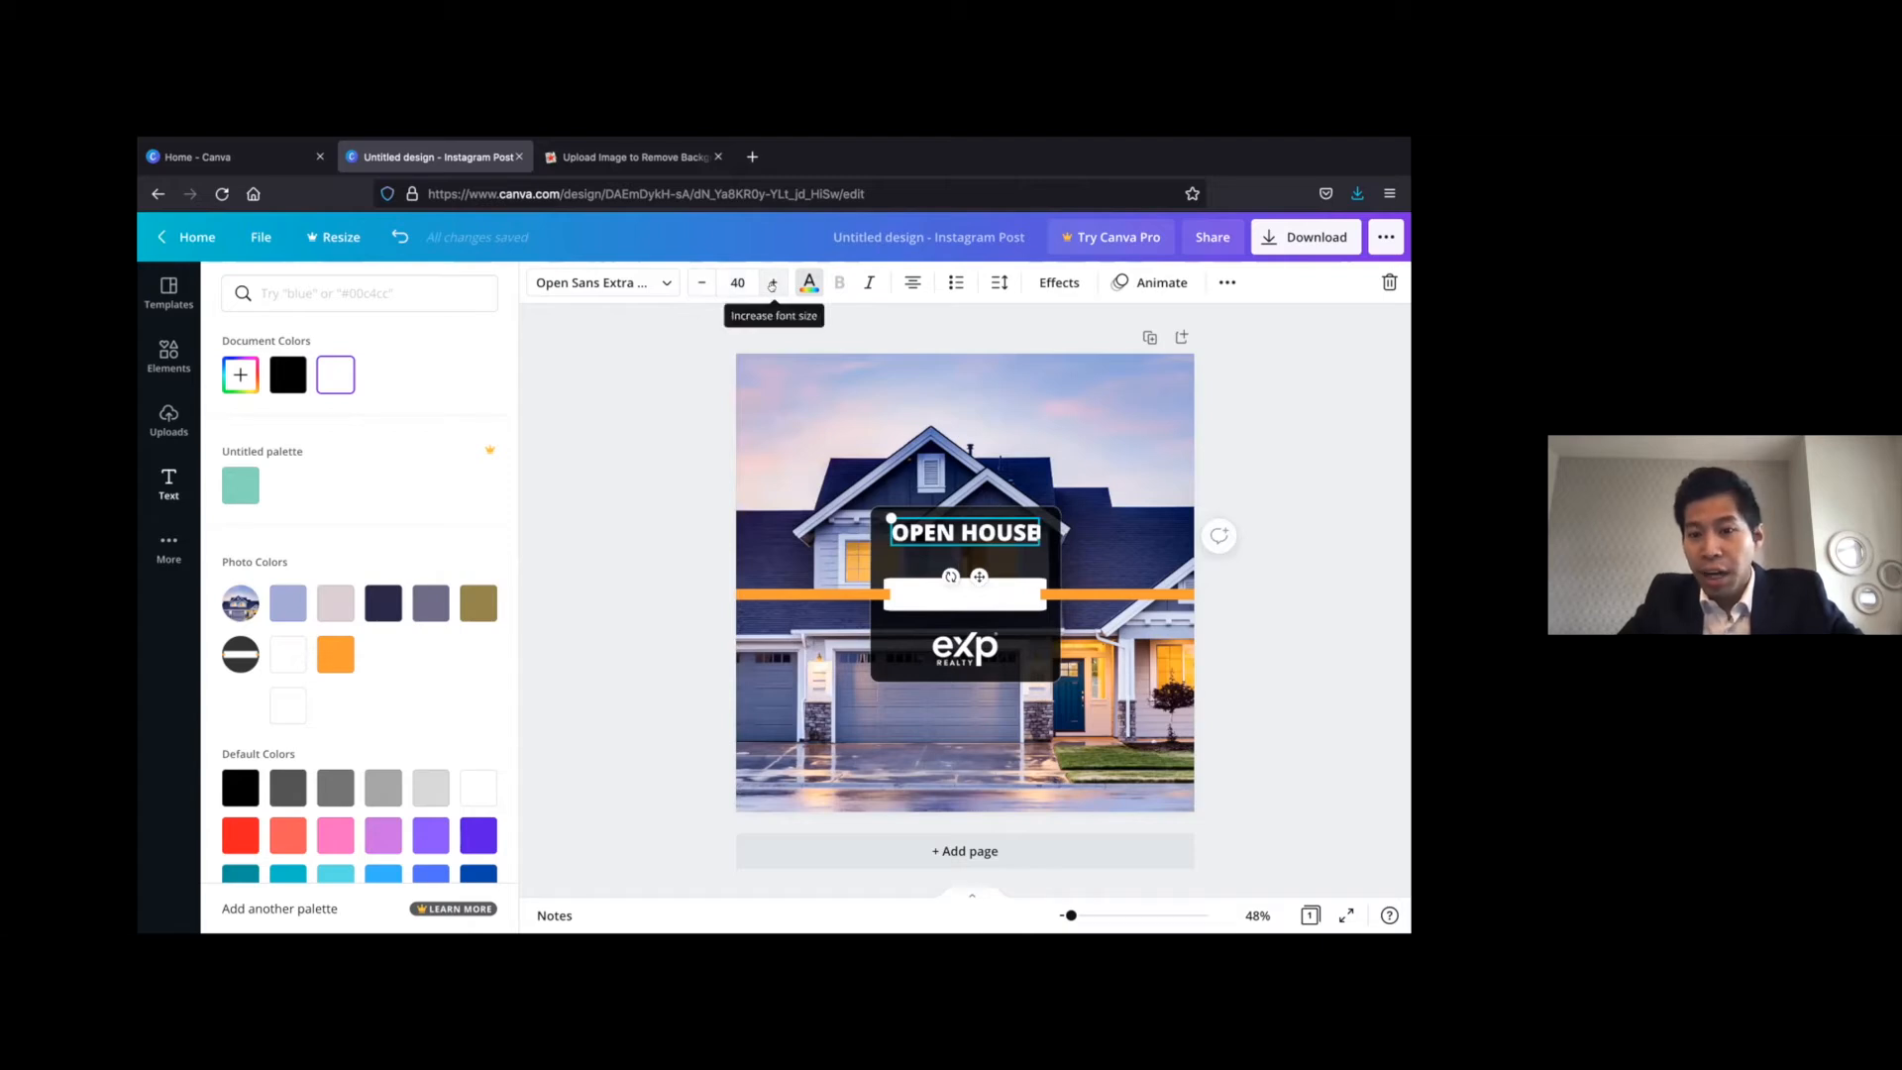
pyautogui.click(772, 286)
pyautogui.click(772, 285)
pyautogui.click(772, 285)
pyautogui.click(772, 285)
pyautogui.click(771, 285)
pyautogui.click(772, 285)
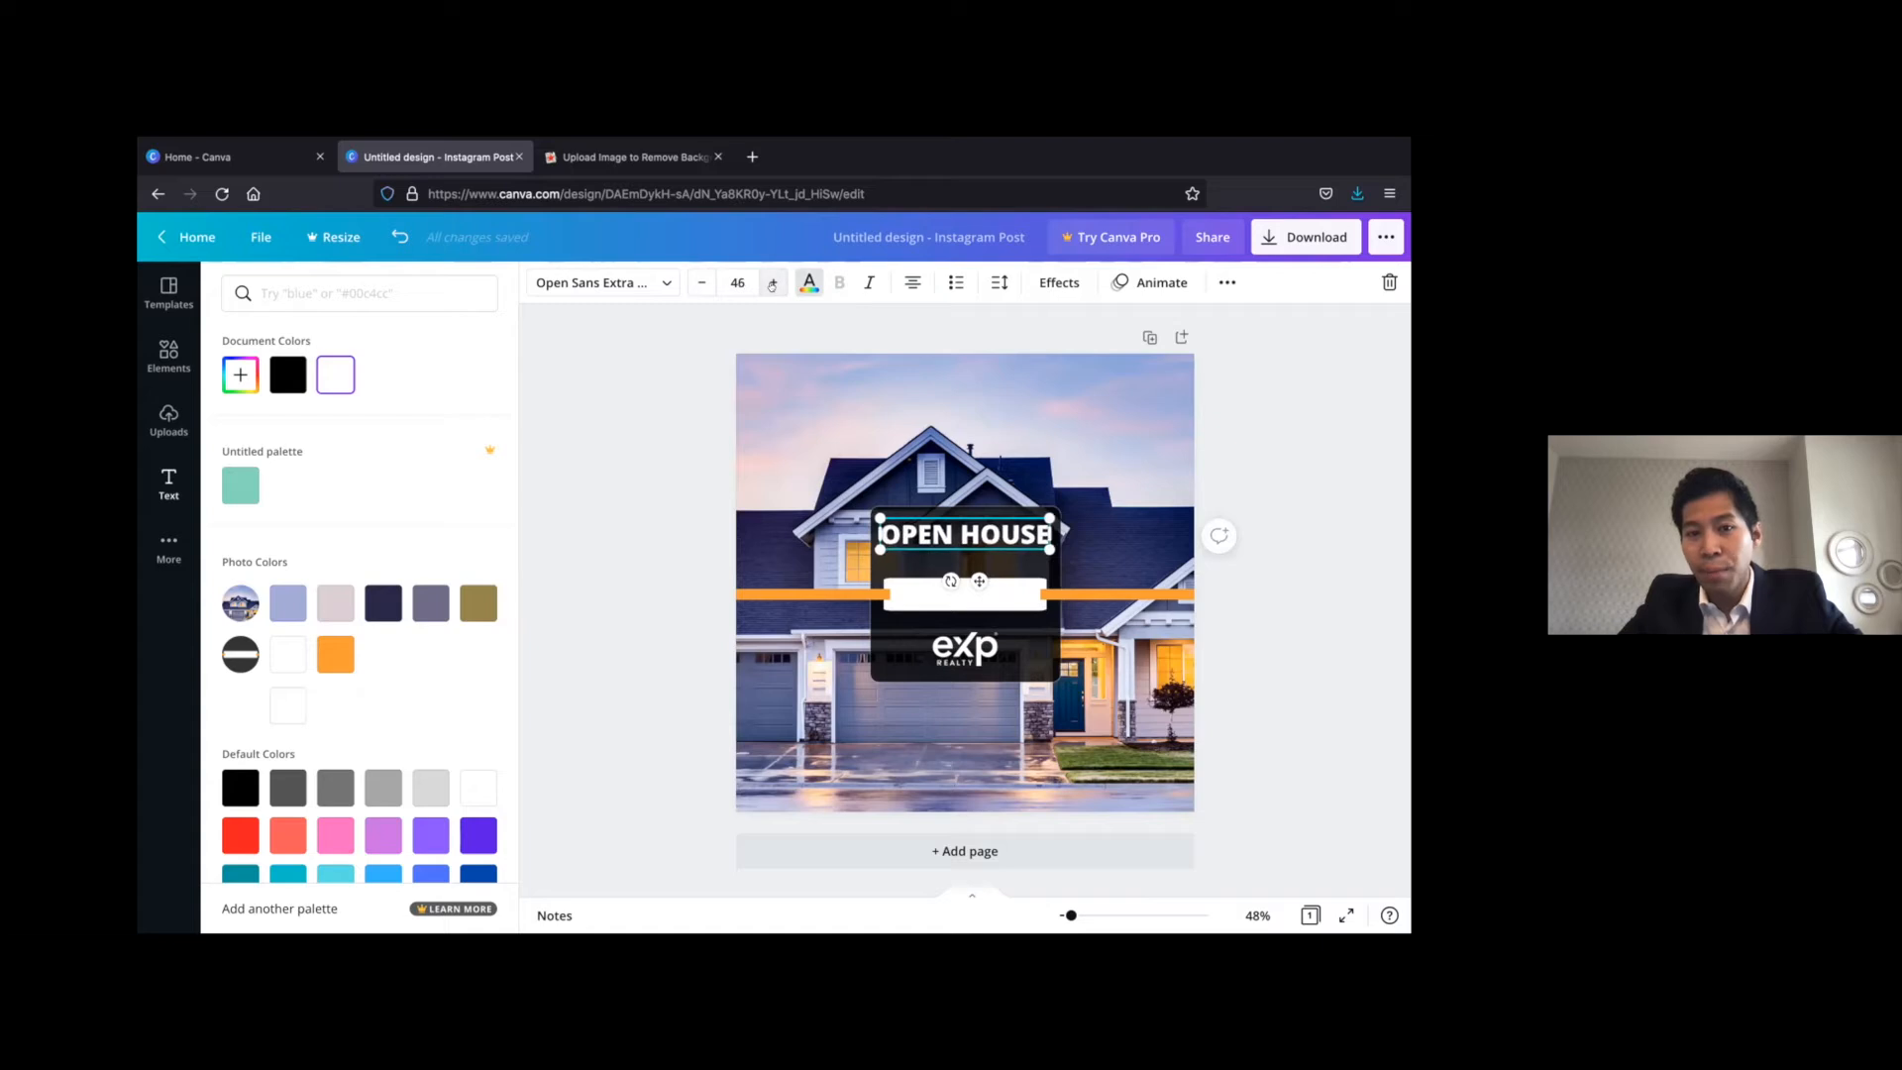
pyautogui.click(168, 484)
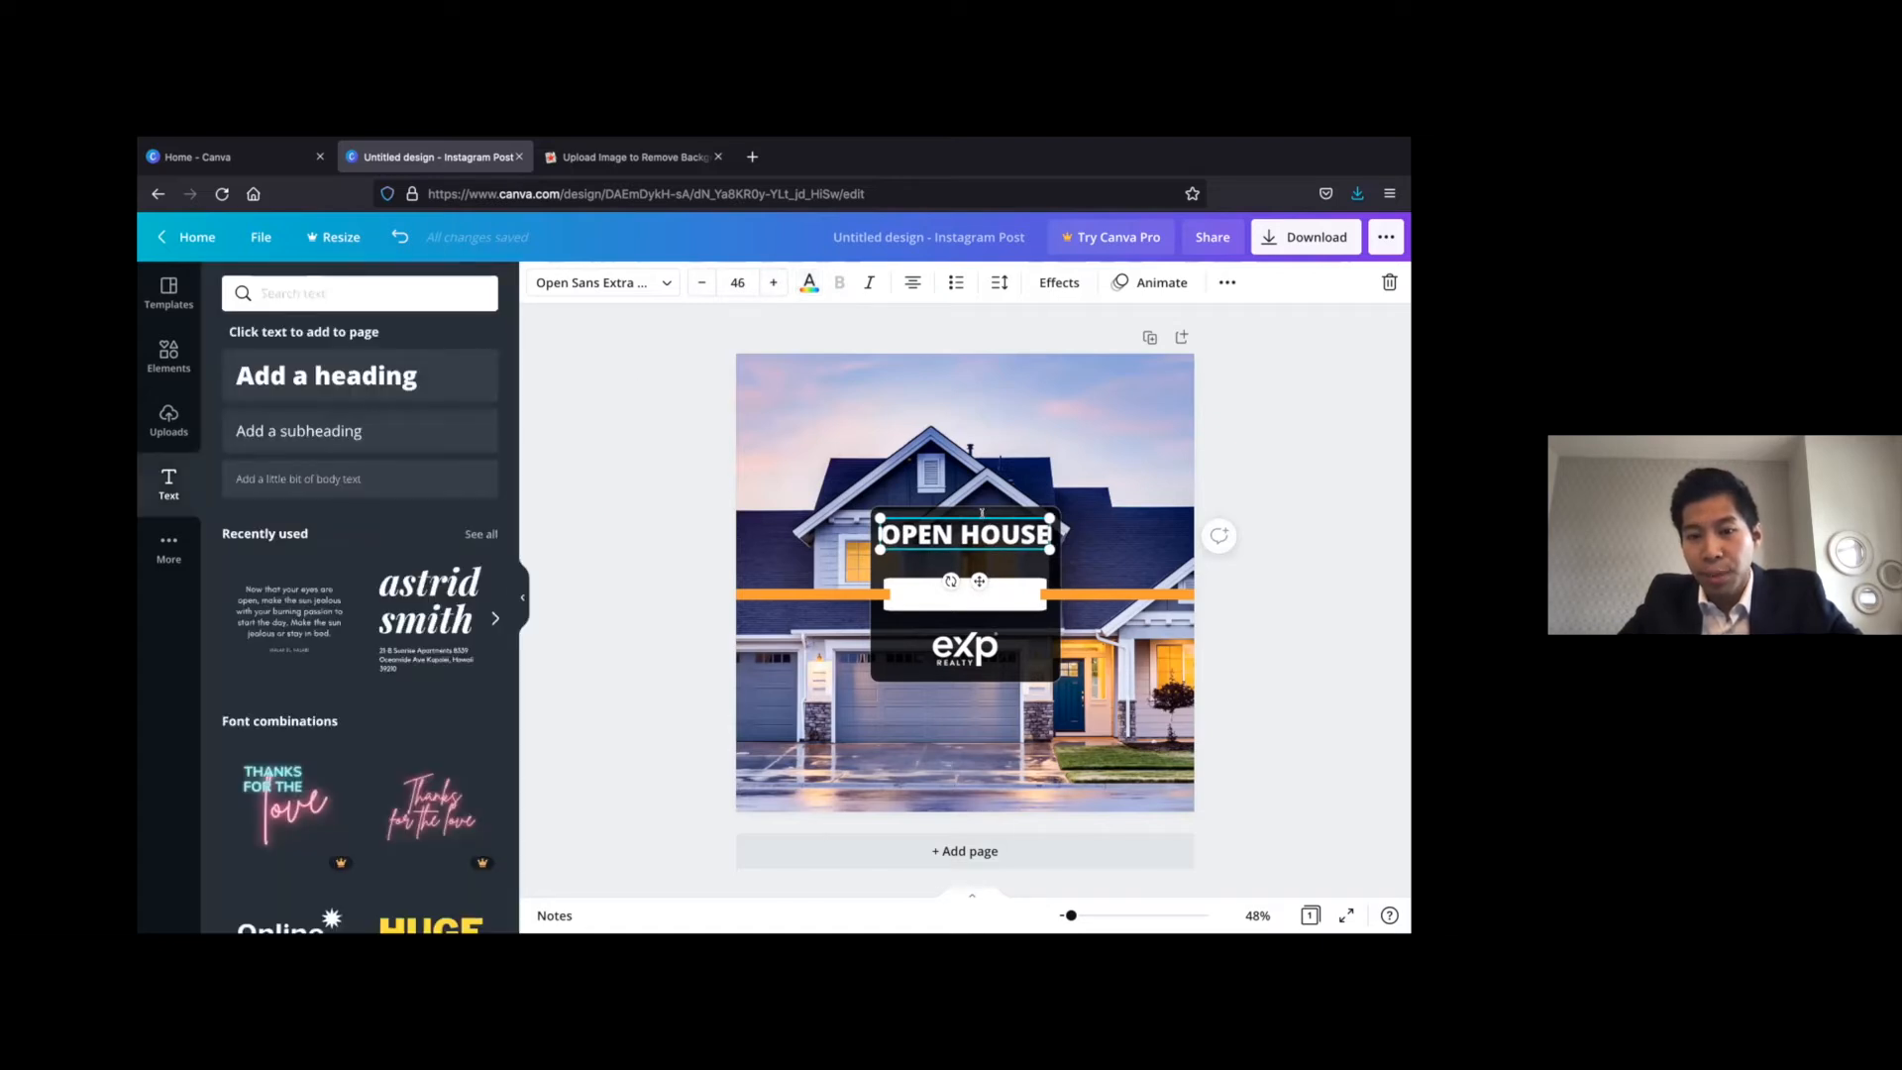
pyautogui.click(1292, 428)
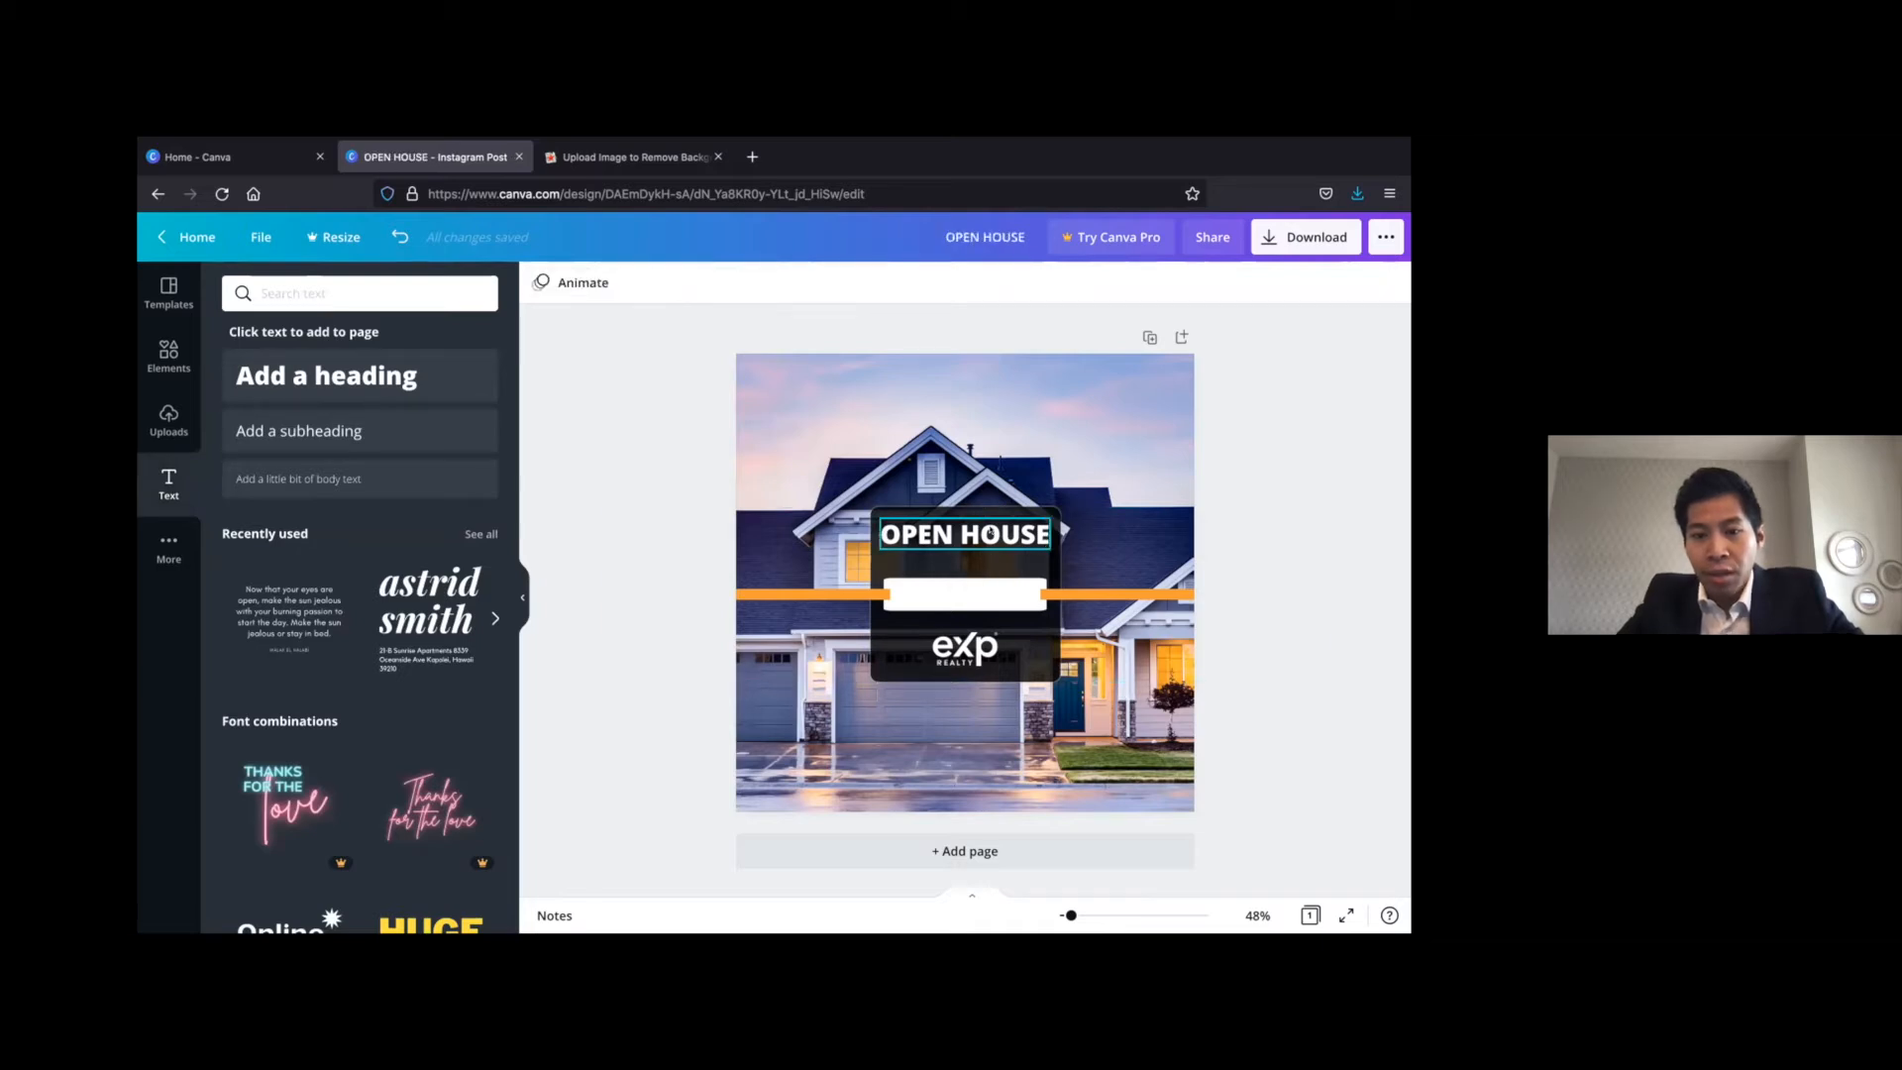
# Nudge the OPEN HOUSE heading slightly down, closer to the white bar in the dark box
pyautogui.click(966, 535)
pyautogui.press('Down')
pyautogui.press('Down')
pyautogui.press('Down')
pyautogui.press('Down')
pyautogui.press('Down')
pyautogui.press('Down')
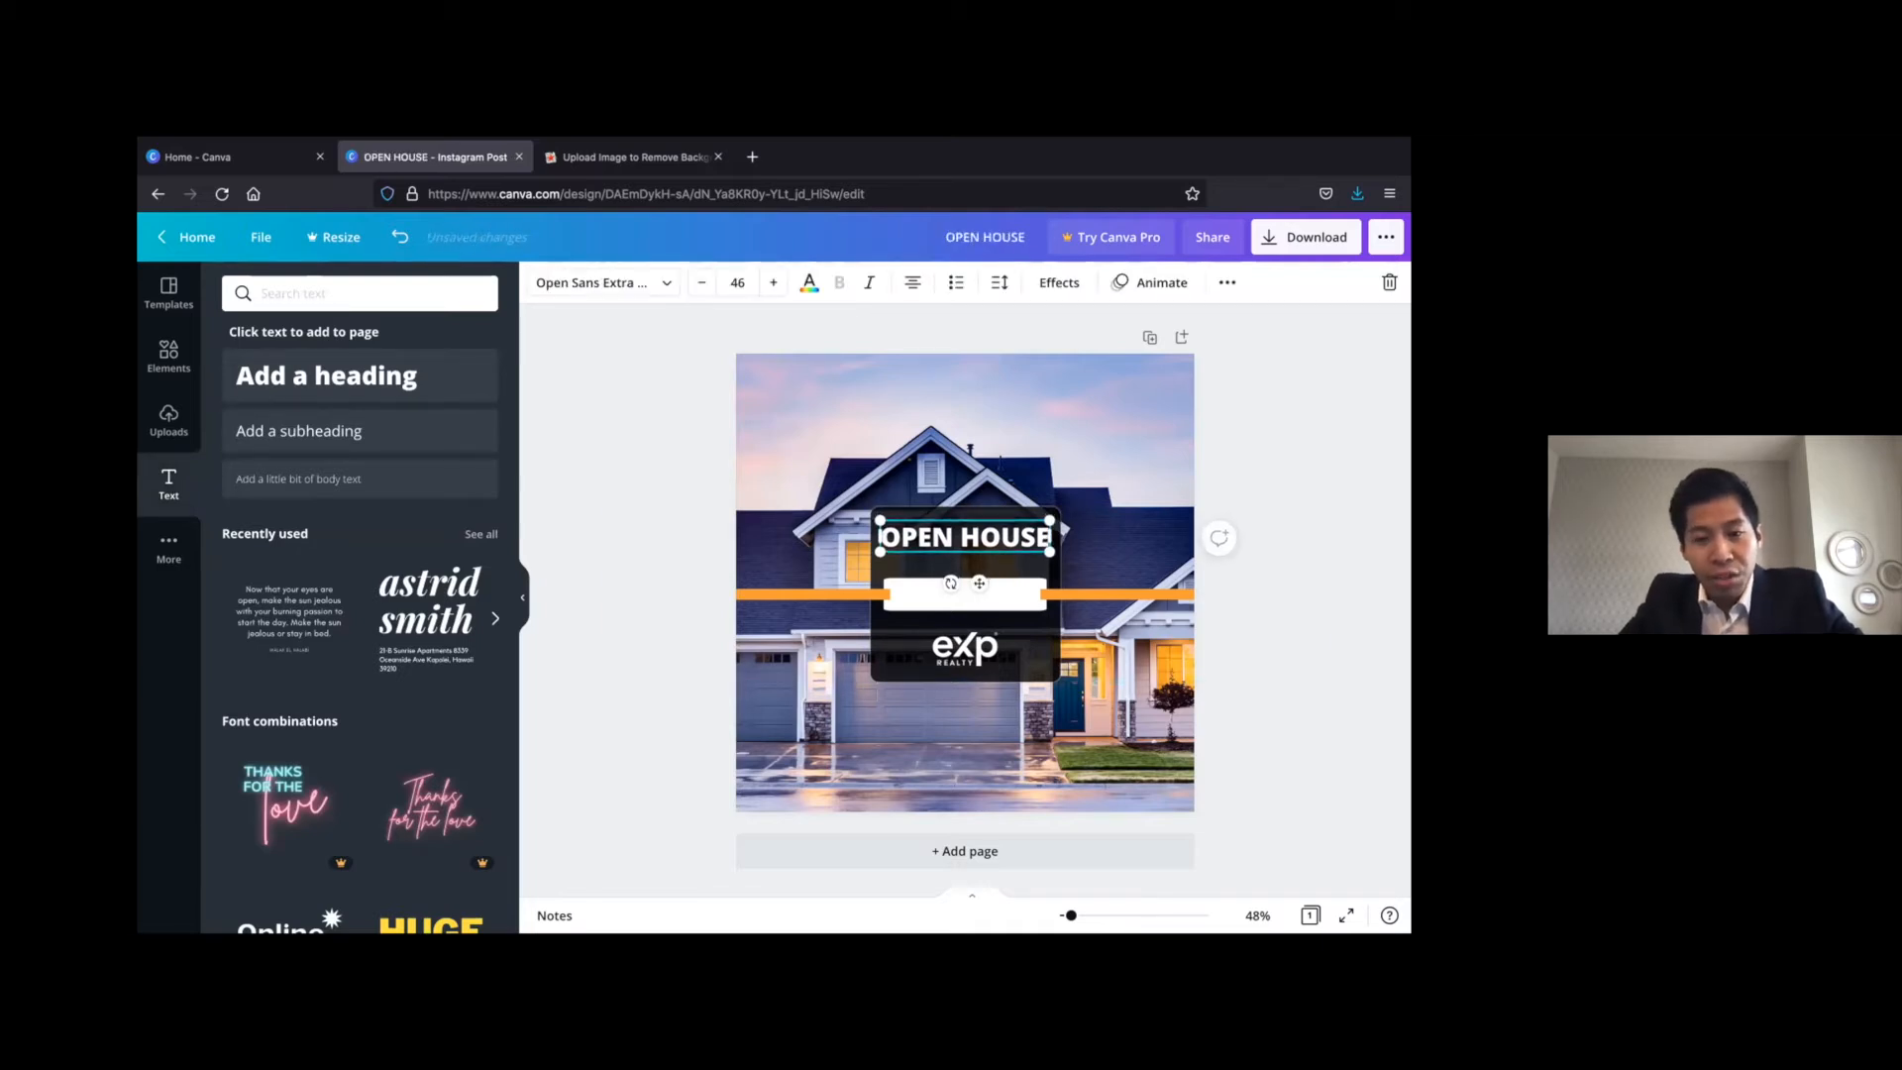
pyautogui.press('Down')
pyautogui.press('Down')
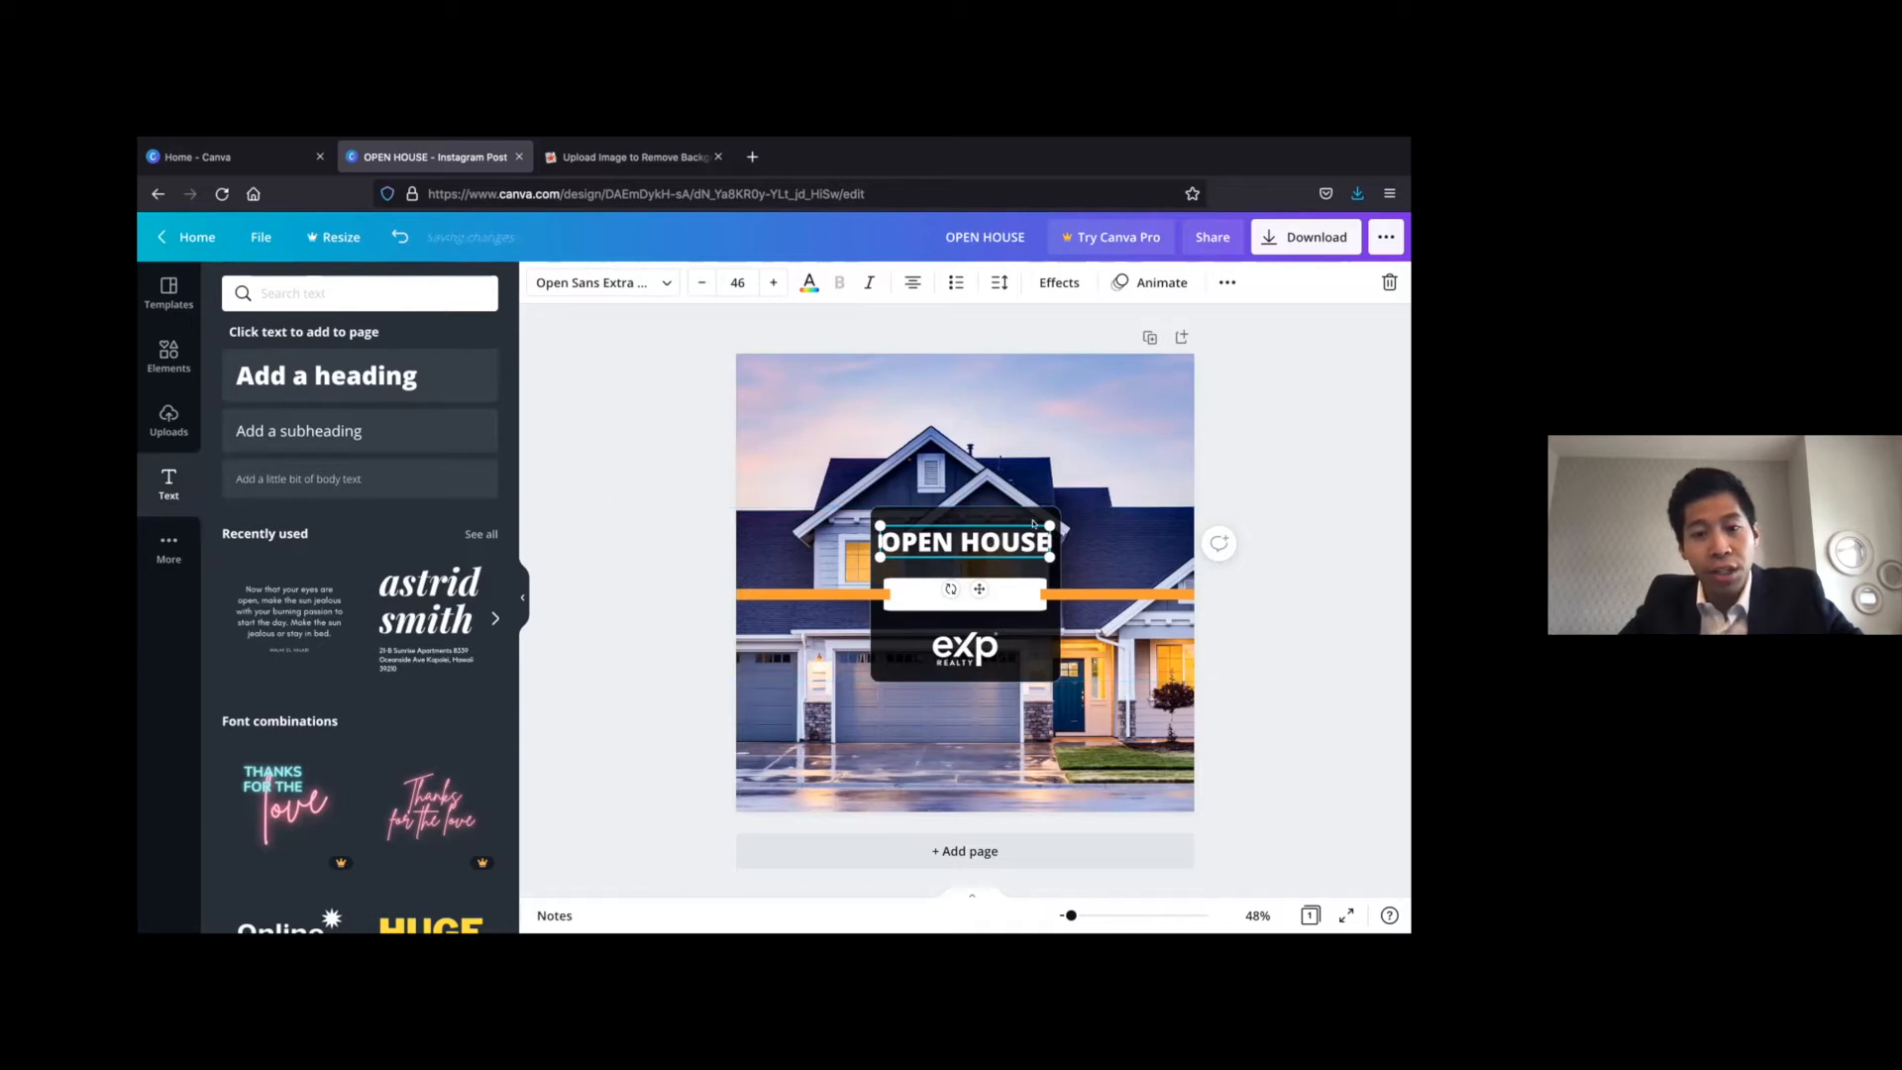
# Lower the OPEN HOUSE heading a little further inside the dark box and deselect it
pyautogui.click(1026, 535)
pyautogui.click(1024, 540)
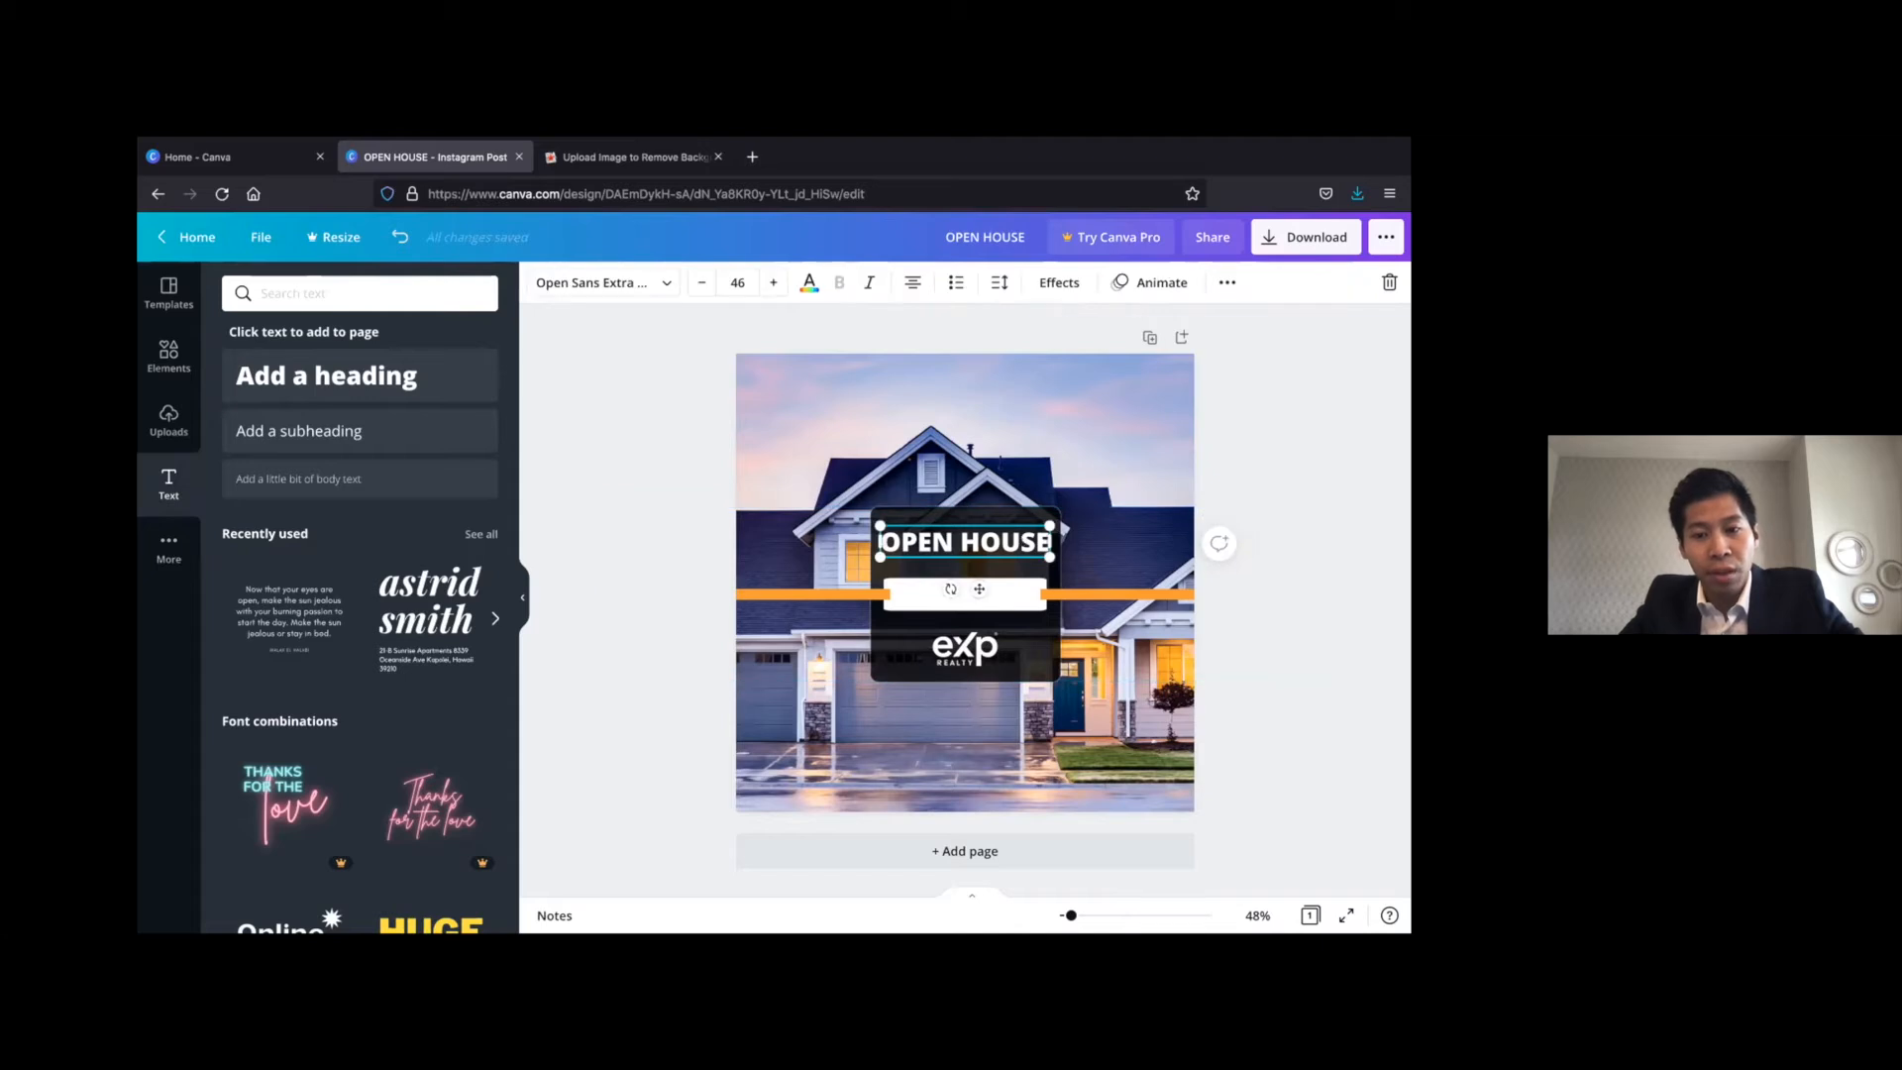
pyautogui.press('Down')
pyautogui.press('Down')
pyautogui.press('Down')
pyautogui.press('Down')
pyautogui.press('Down')
pyautogui.press('Down')
pyautogui.click(1350, 467)
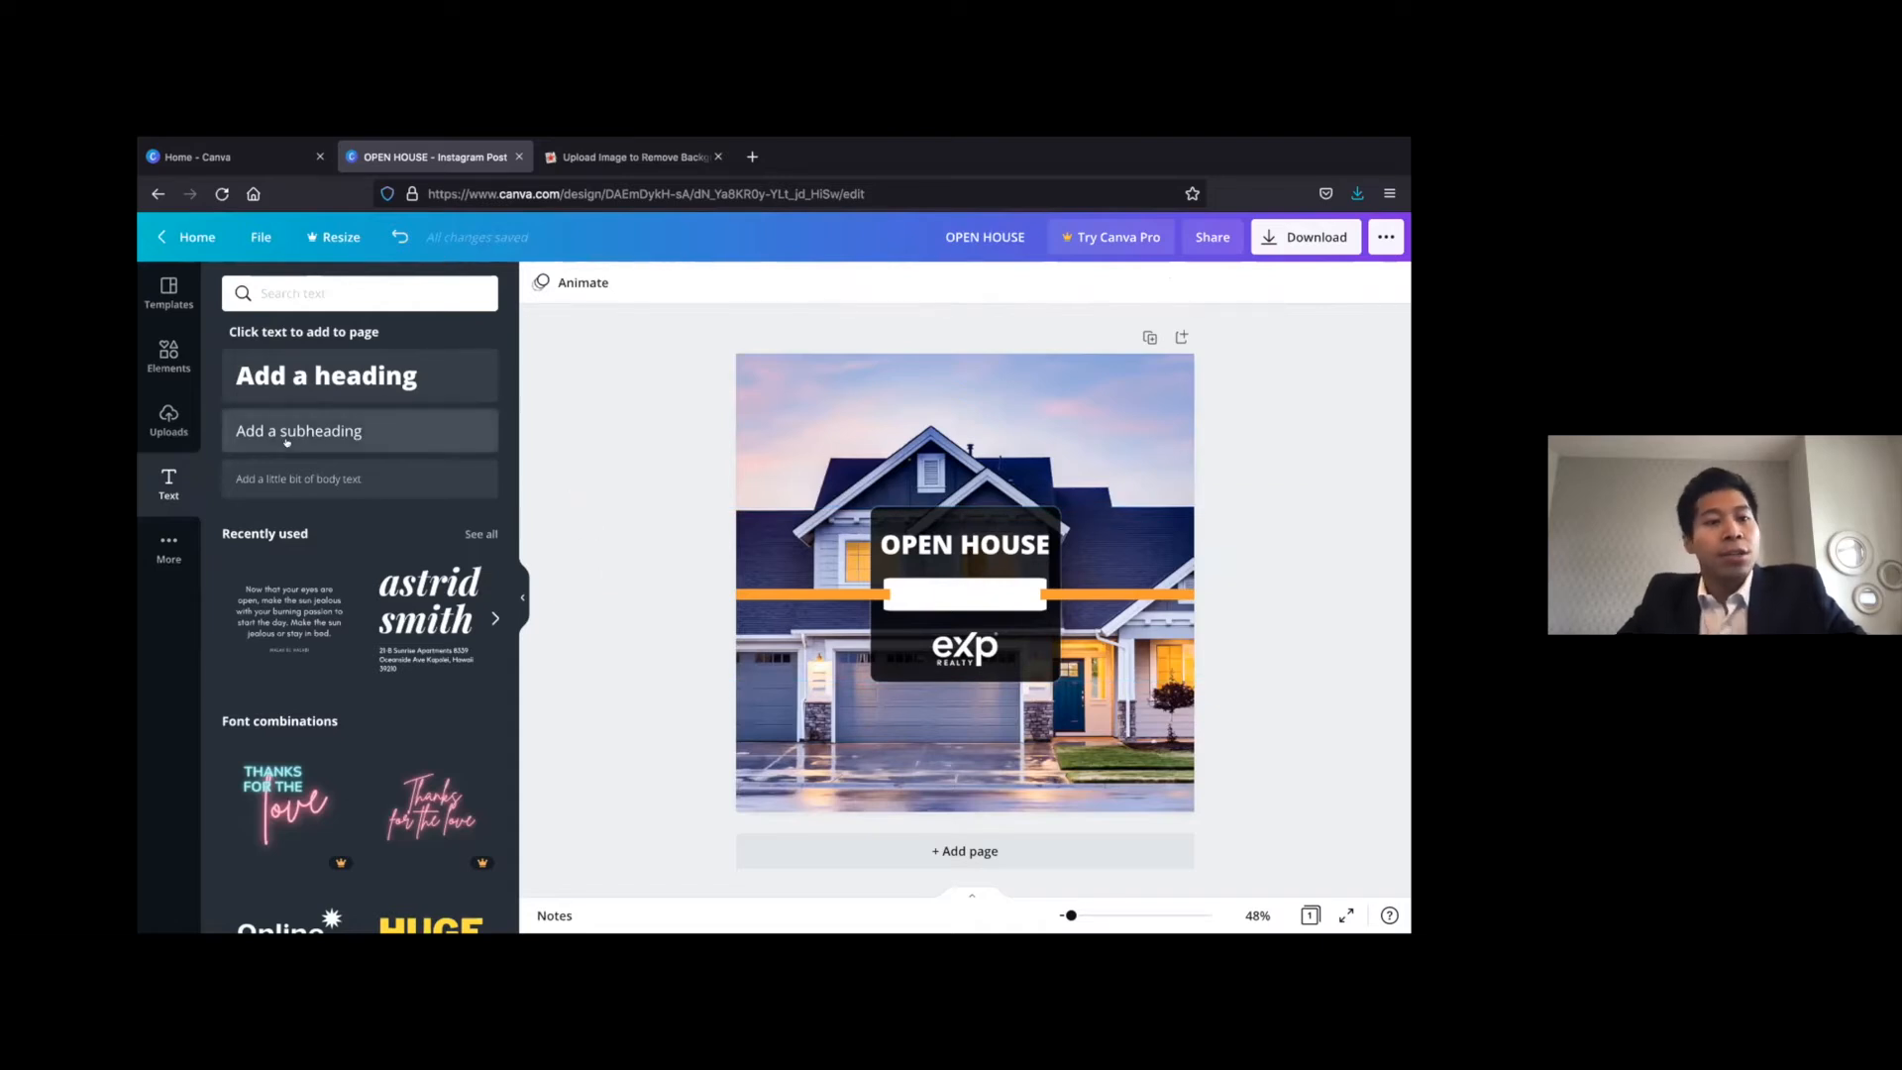
# Insert the uploaded black handwritten signature image, shrink it and centre it inside the banner's white bar
pyautogui.click(157, 410)
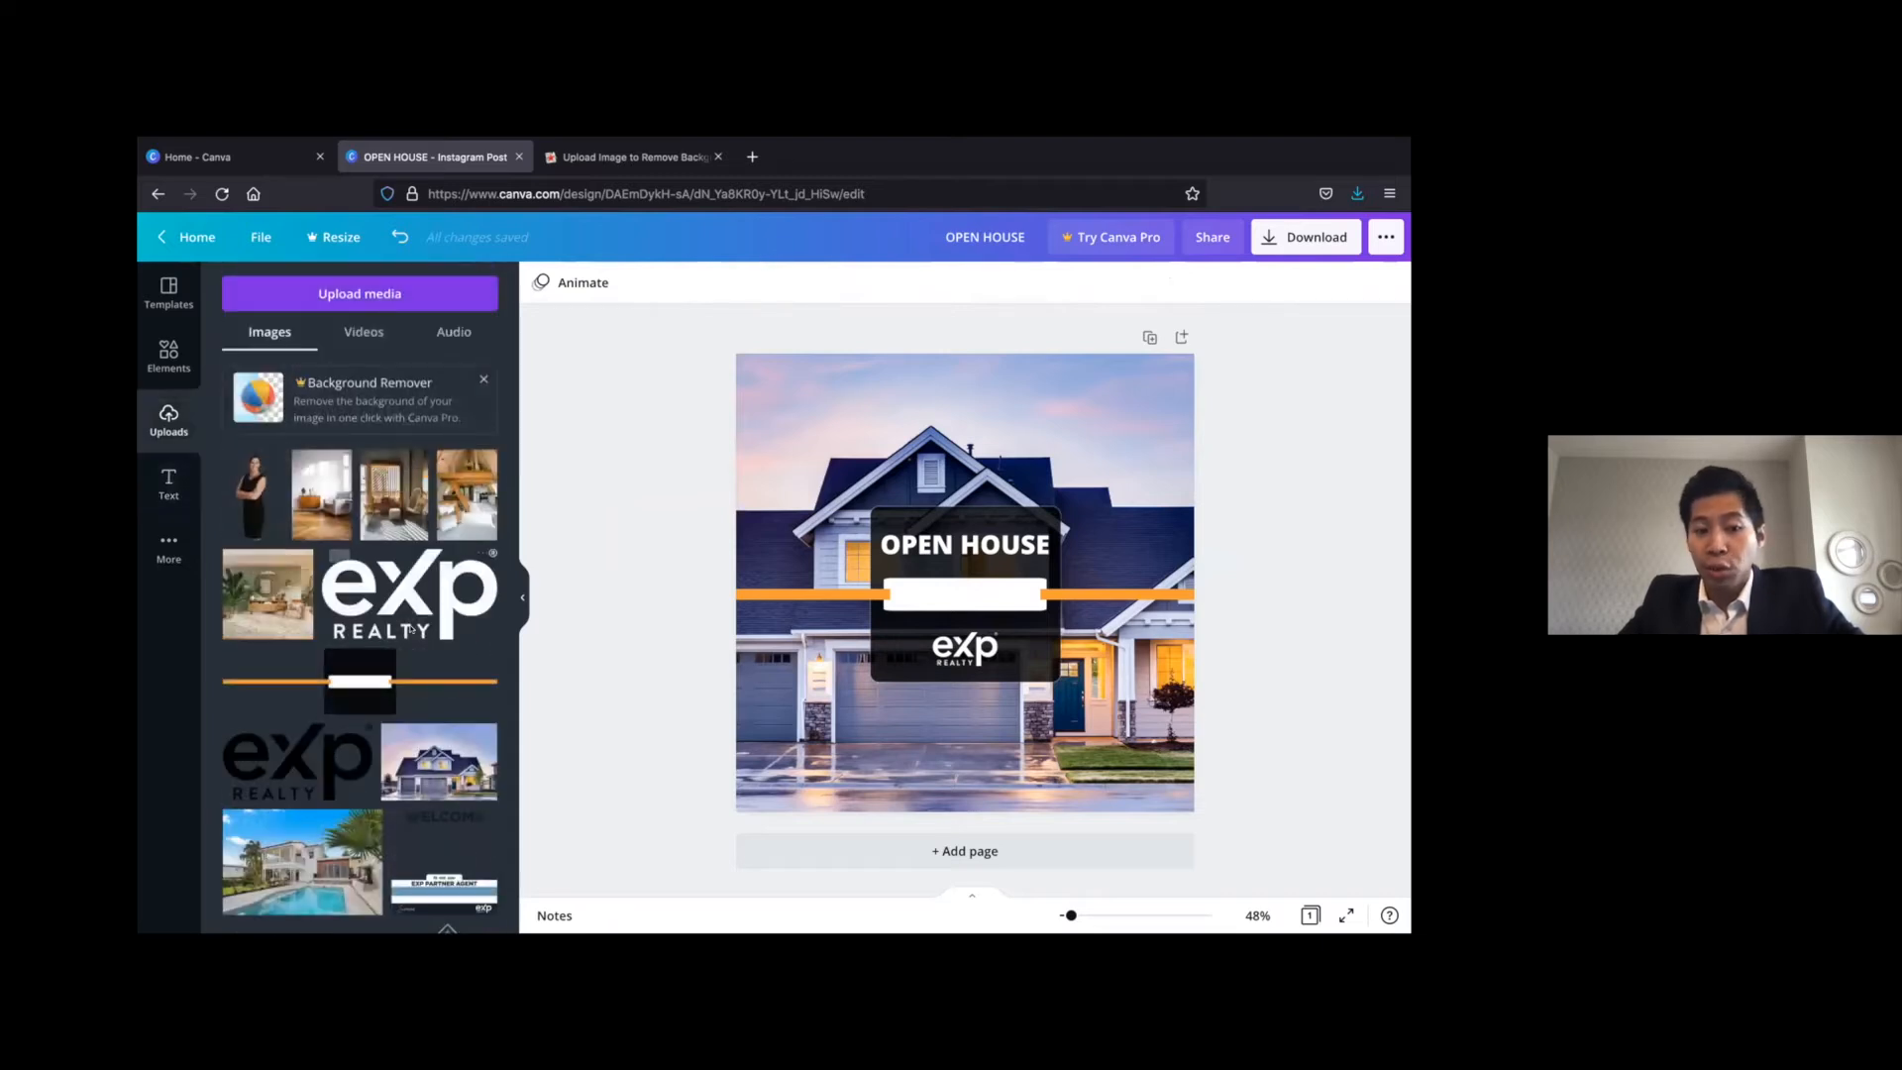
pyautogui.scroll(-5, 426, 714)
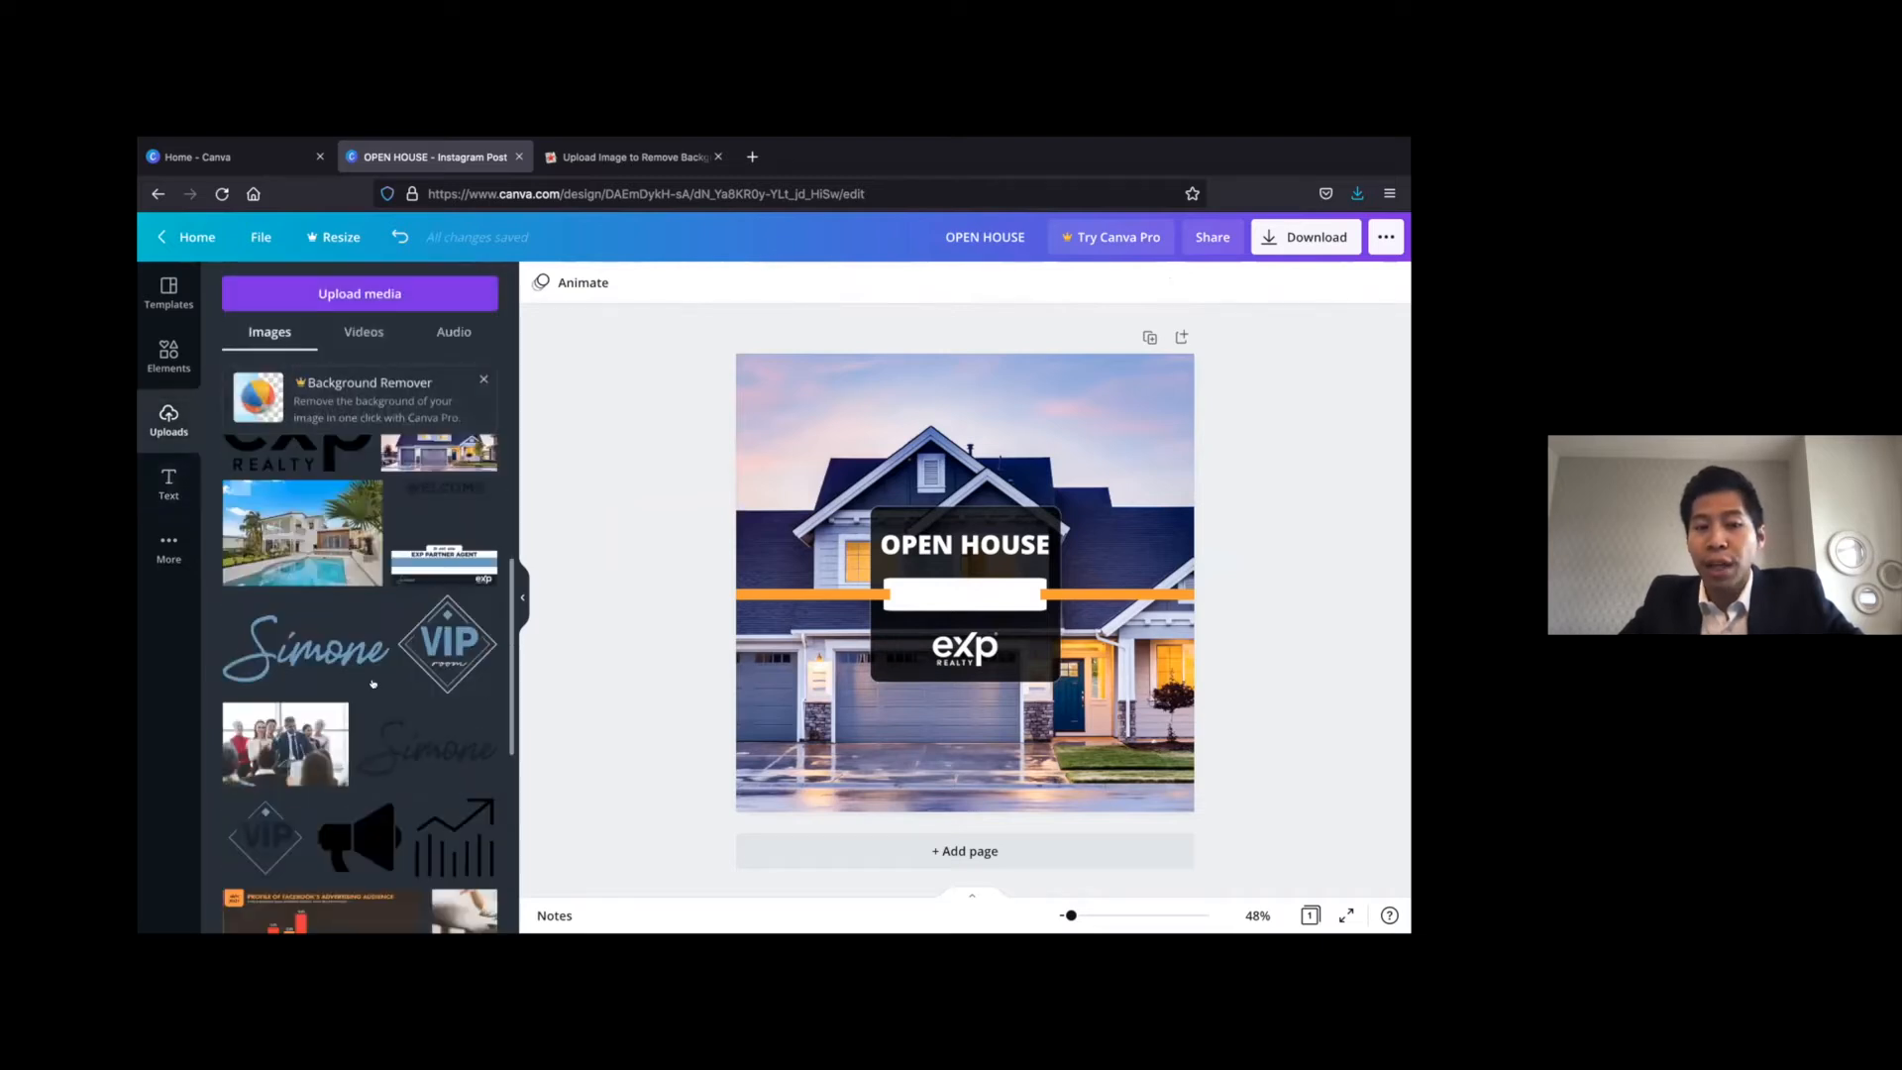
pyautogui.click(445, 817)
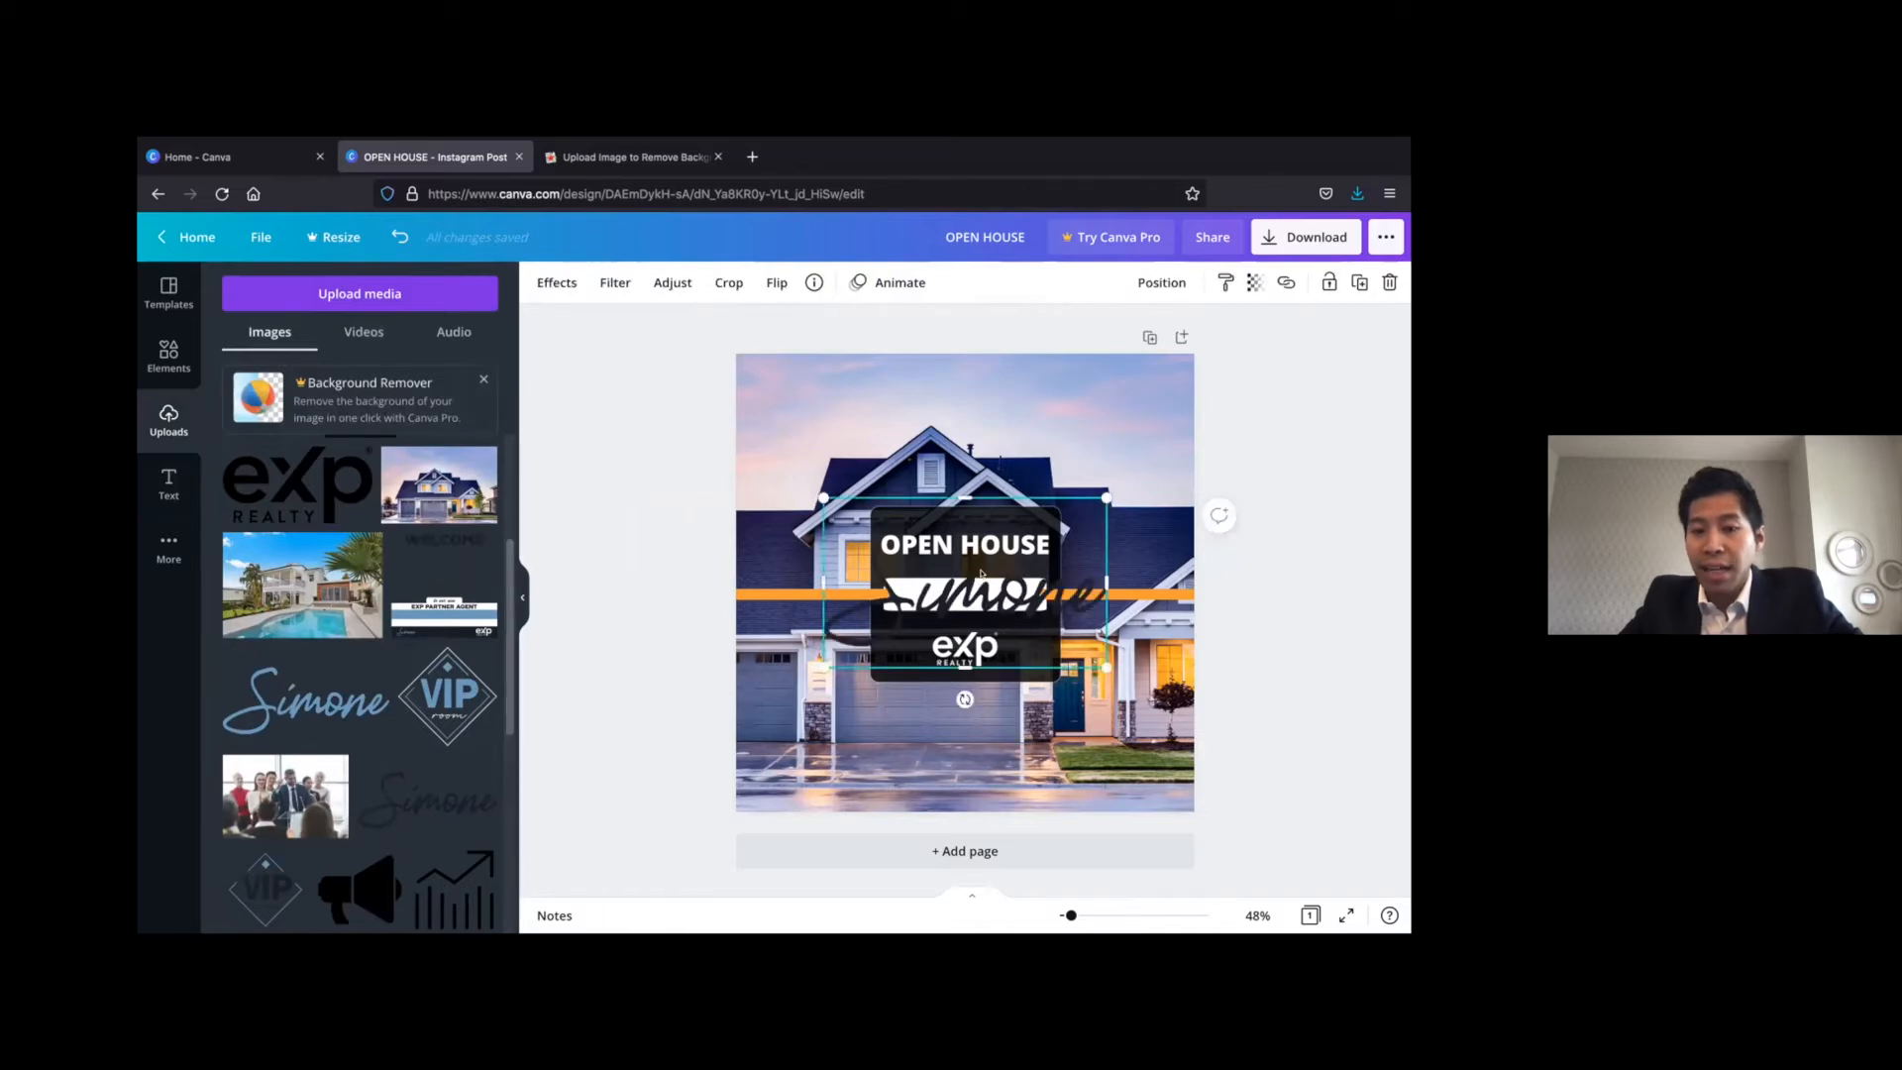
pyautogui.moveTo(1106, 497)
pyautogui.mouseDown()
pyautogui.moveTo(934, 603)
pyautogui.moveTo(966, 588)
pyautogui.mouseUp()
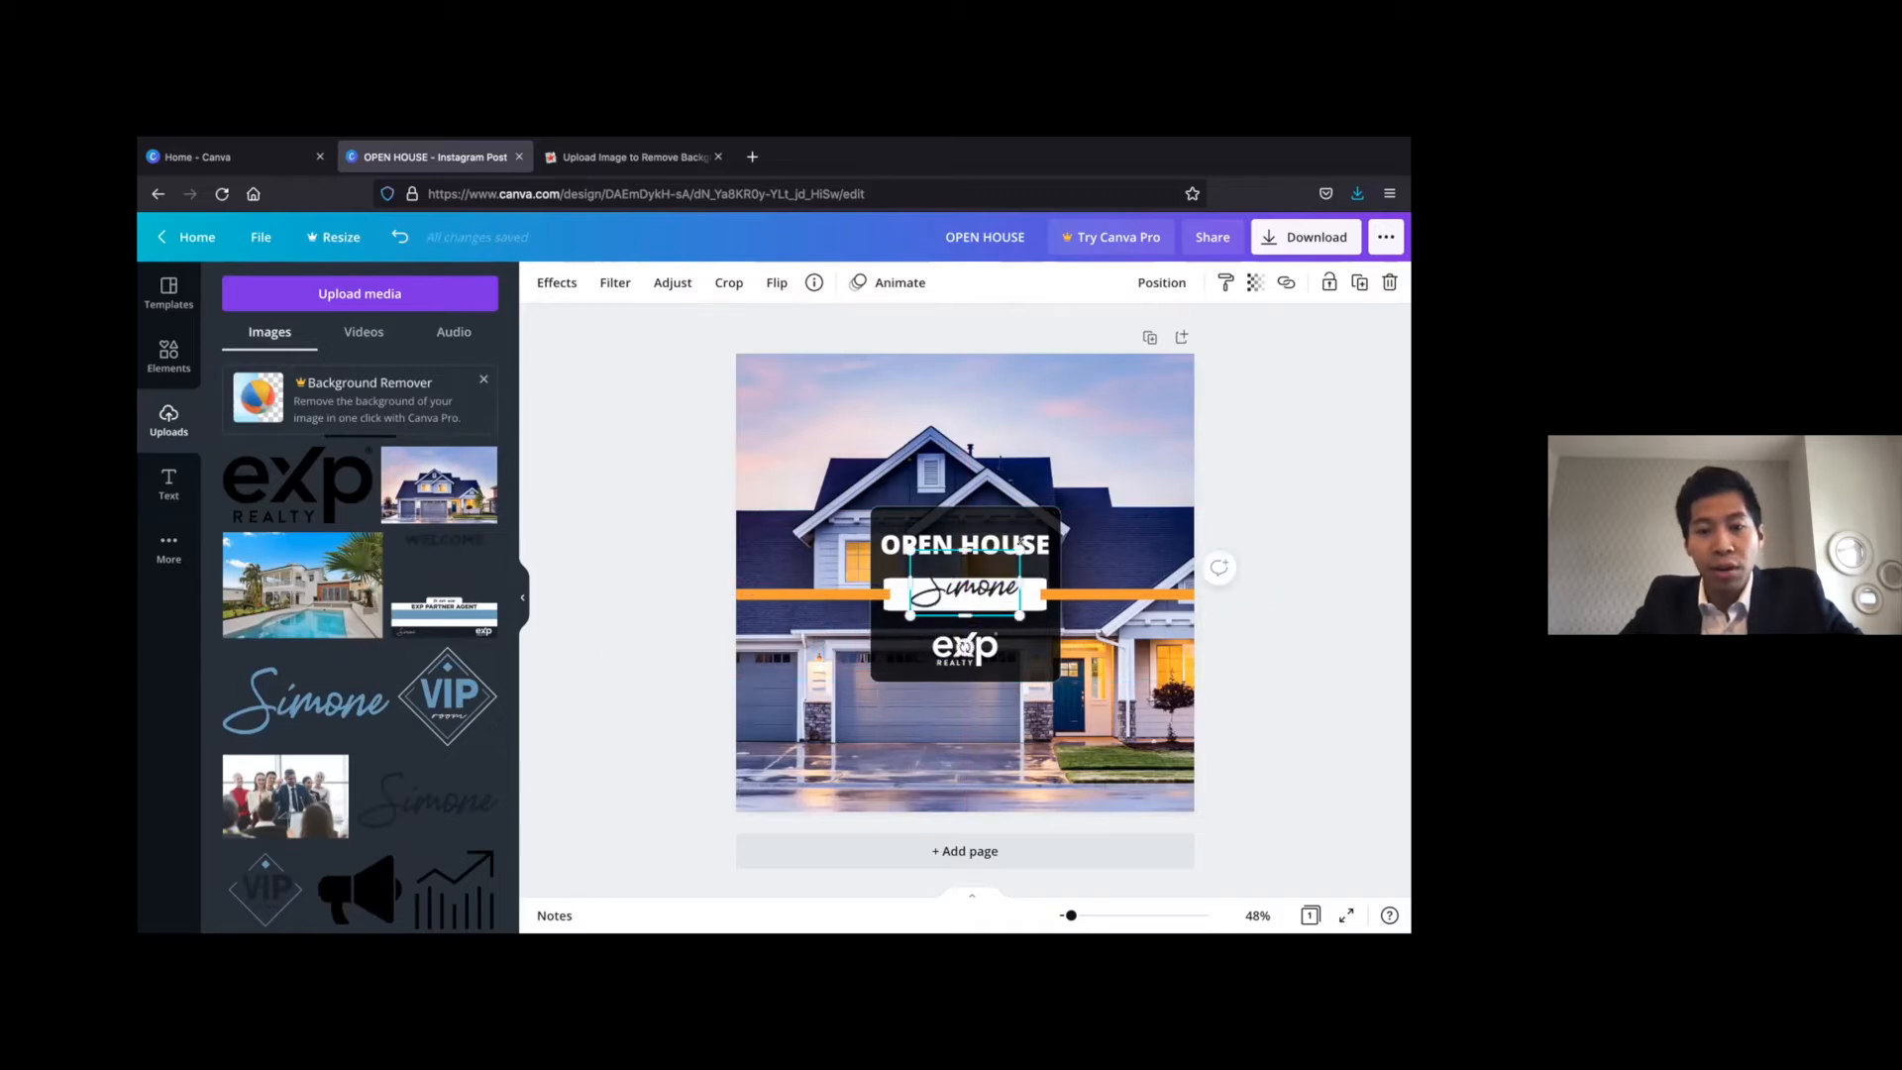
pyautogui.moveTo(1019, 543); pyautogui.dragTo(957, 588)
pyautogui.press('Up')
pyautogui.click(1272, 444)
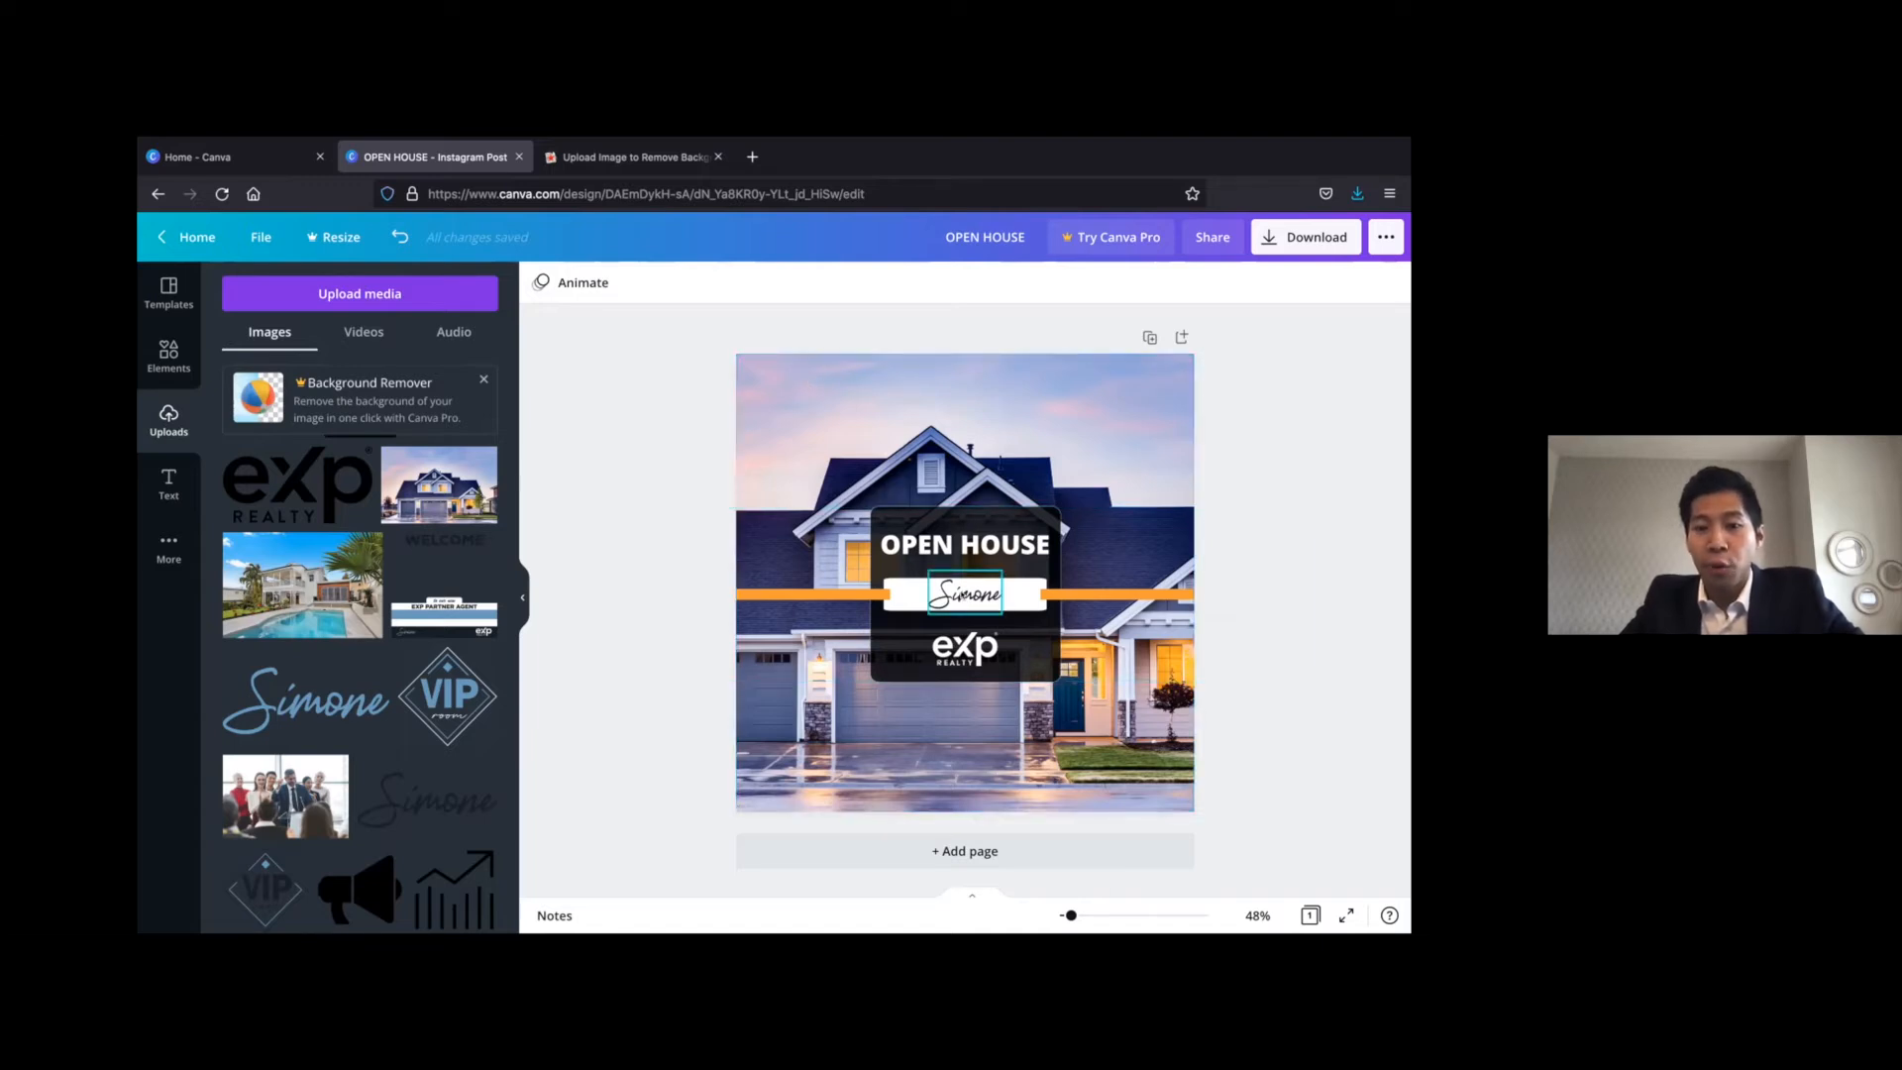
# Delete the orange-line banner overlay and move the OPEN HOUSE heading, signature and eXp logo together to the photo's lower-left corner
pyautogui.click(1094, 596)
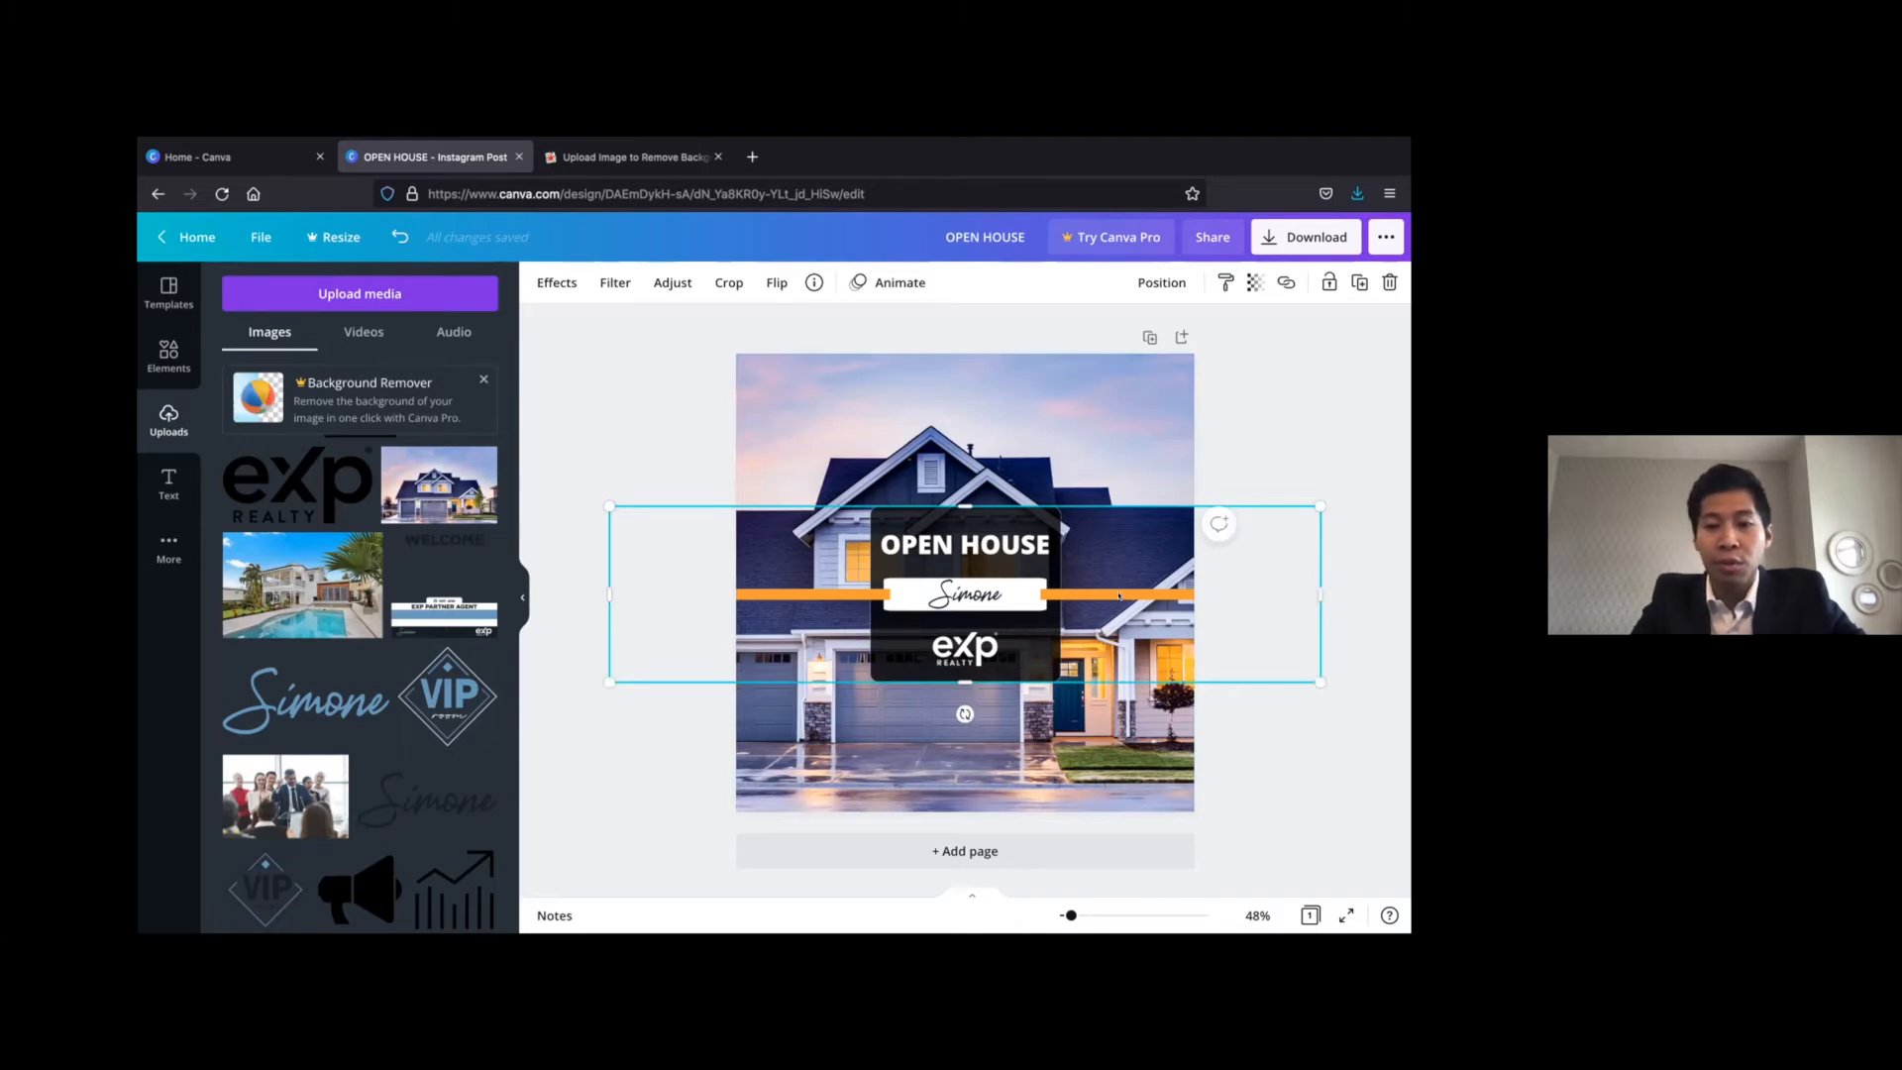
pyautogui.press('Delete')
pyautogui.click(980, 557)
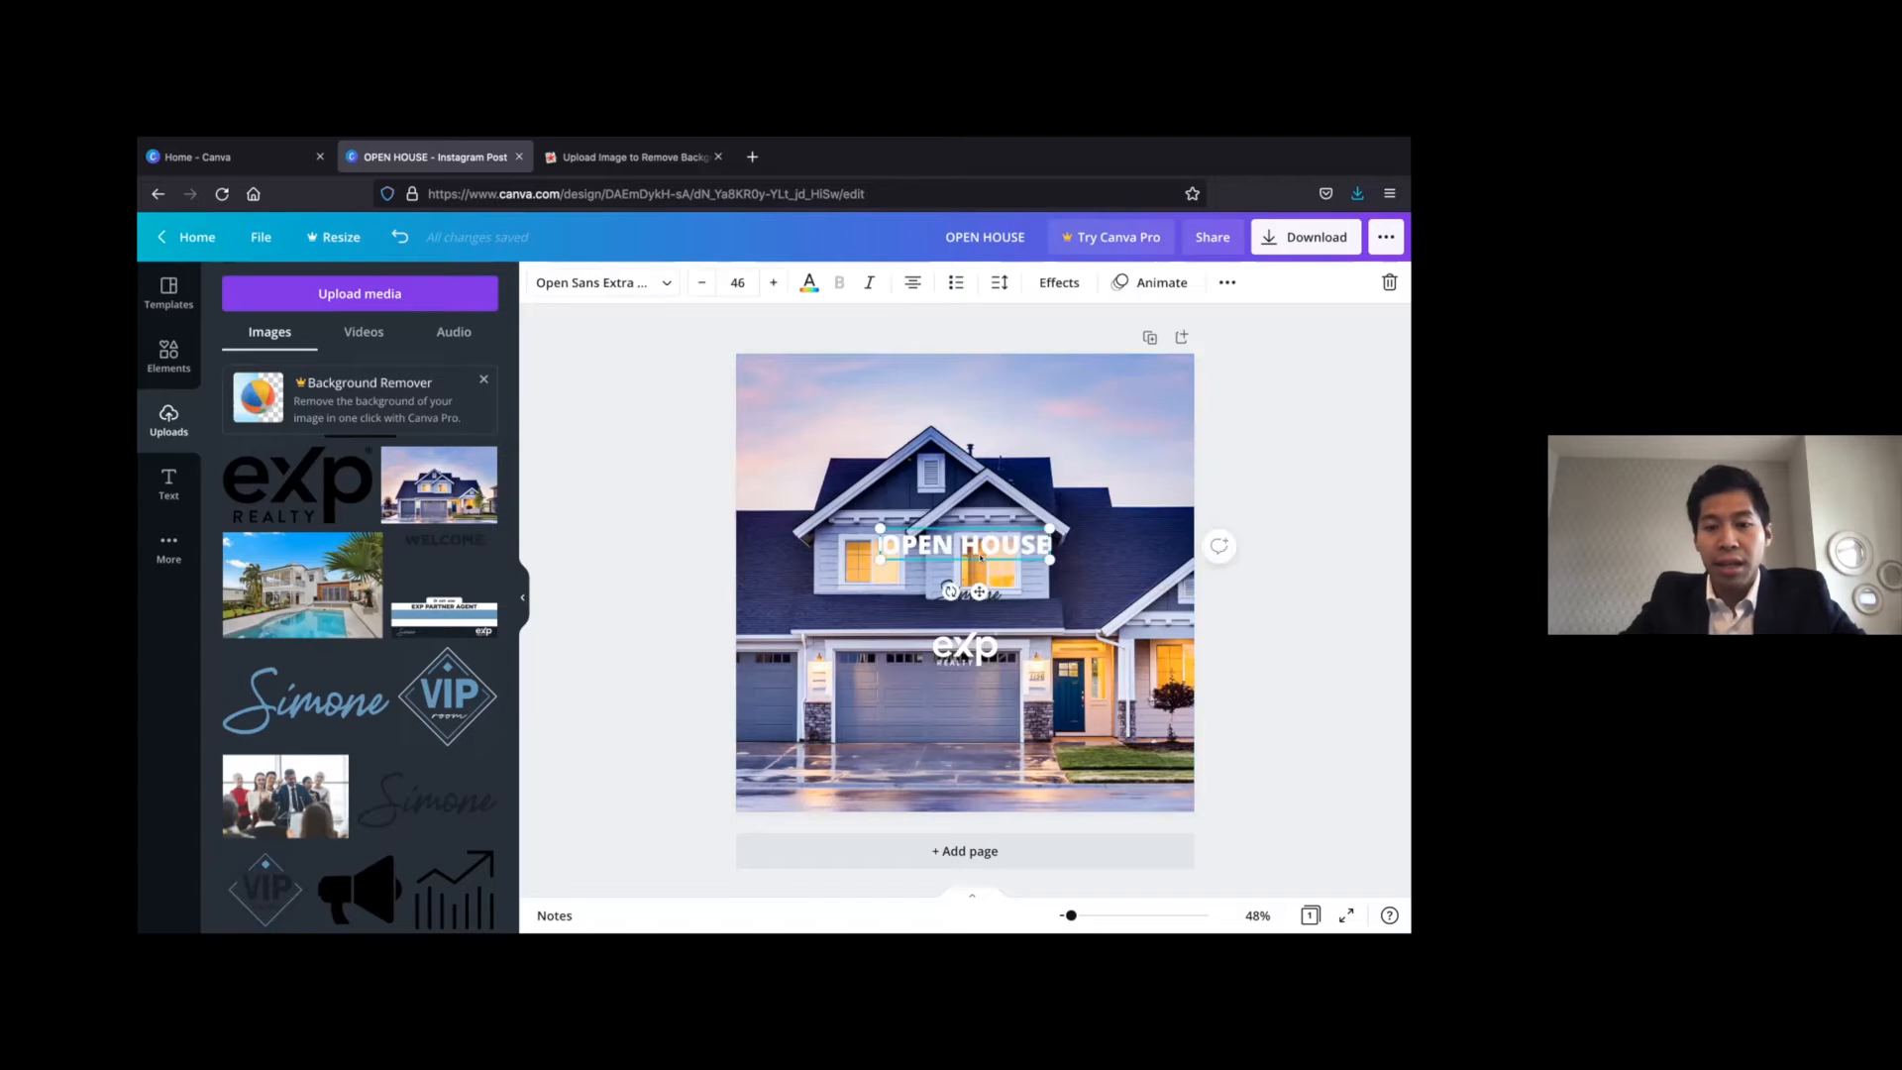
pyautogui.keyDown('shift'); pyautogui.click(971, 595); pyautogui.keyUp('shift')
pyautogui.keyDown('shift'); pyautogui.click(966, 648); pyautogui.keyUp('shift')
pyautogui.moveTo(952, 599)
pyautogui.mouseDown()
pyautogui.moveTo(899, 721)
pyautogui.moveTo(828, 726)
pyautogui.mouseUp()
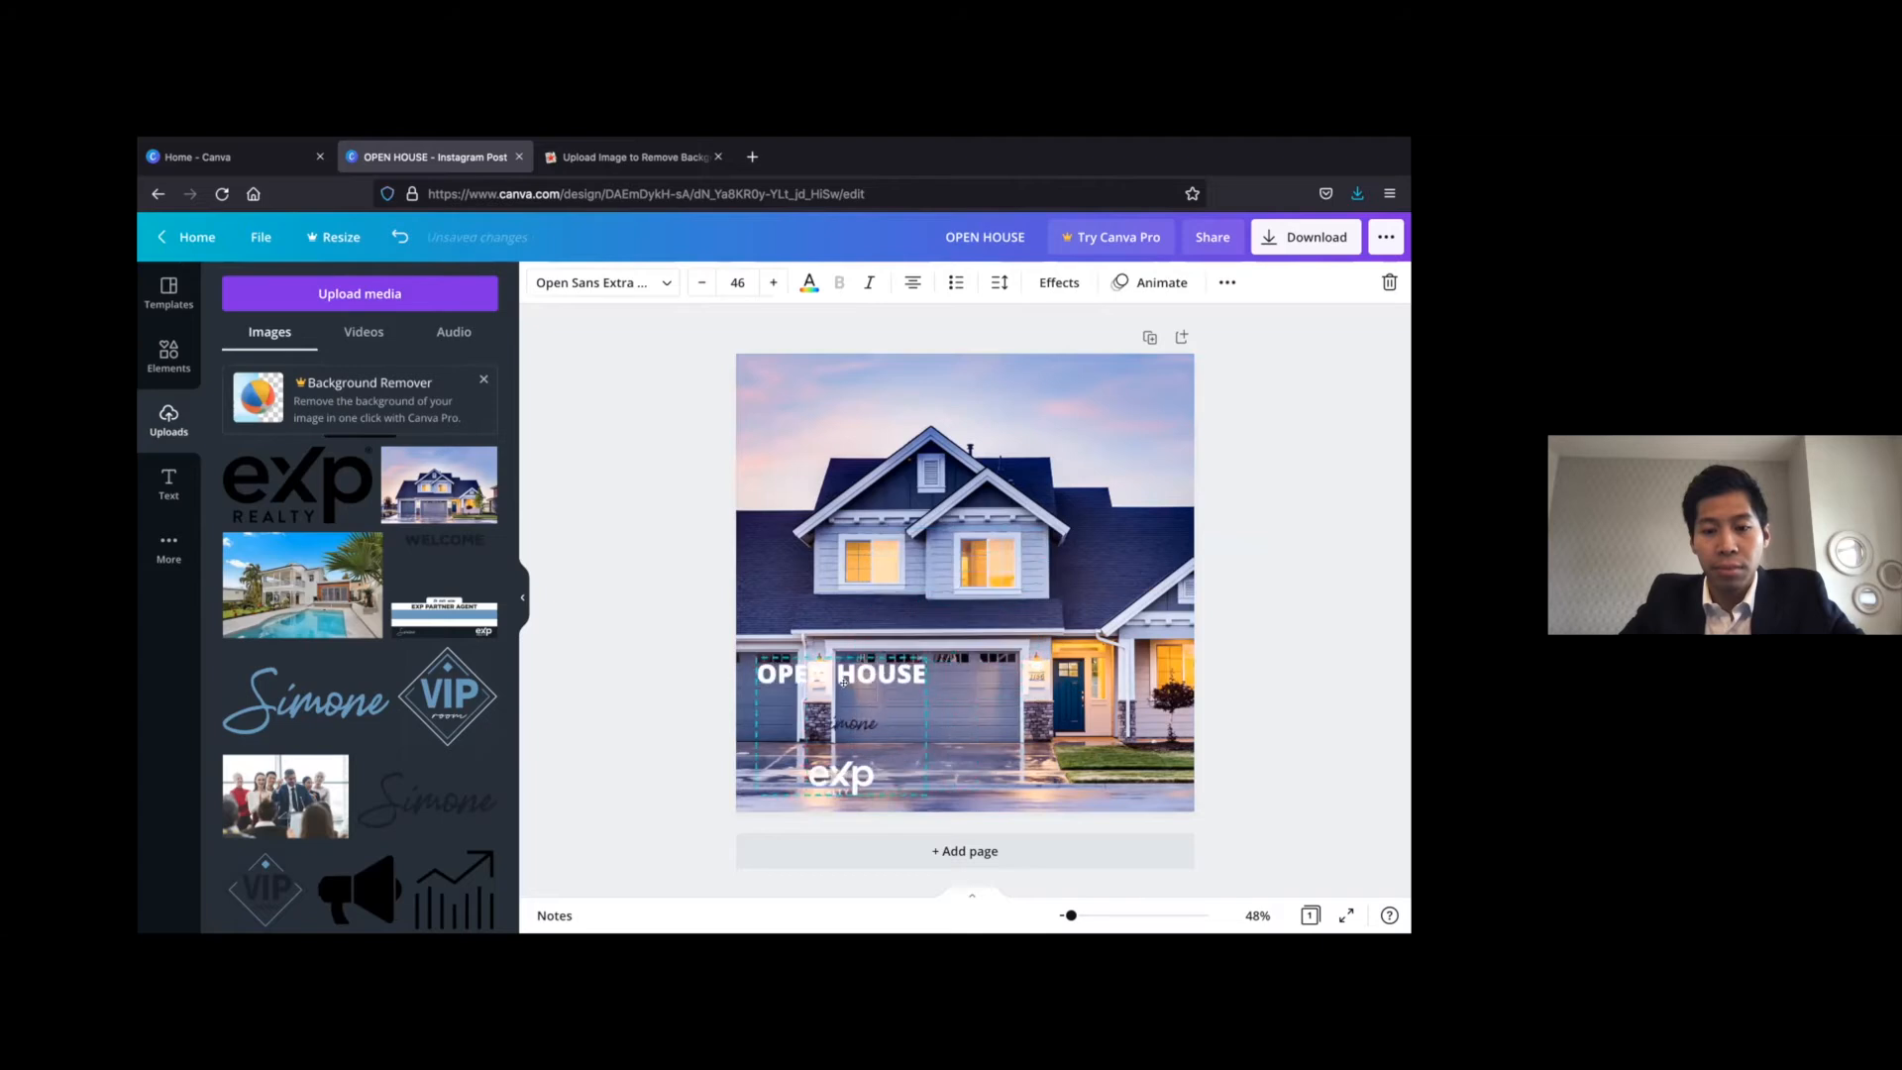
pyautogui.click(1322, 566)
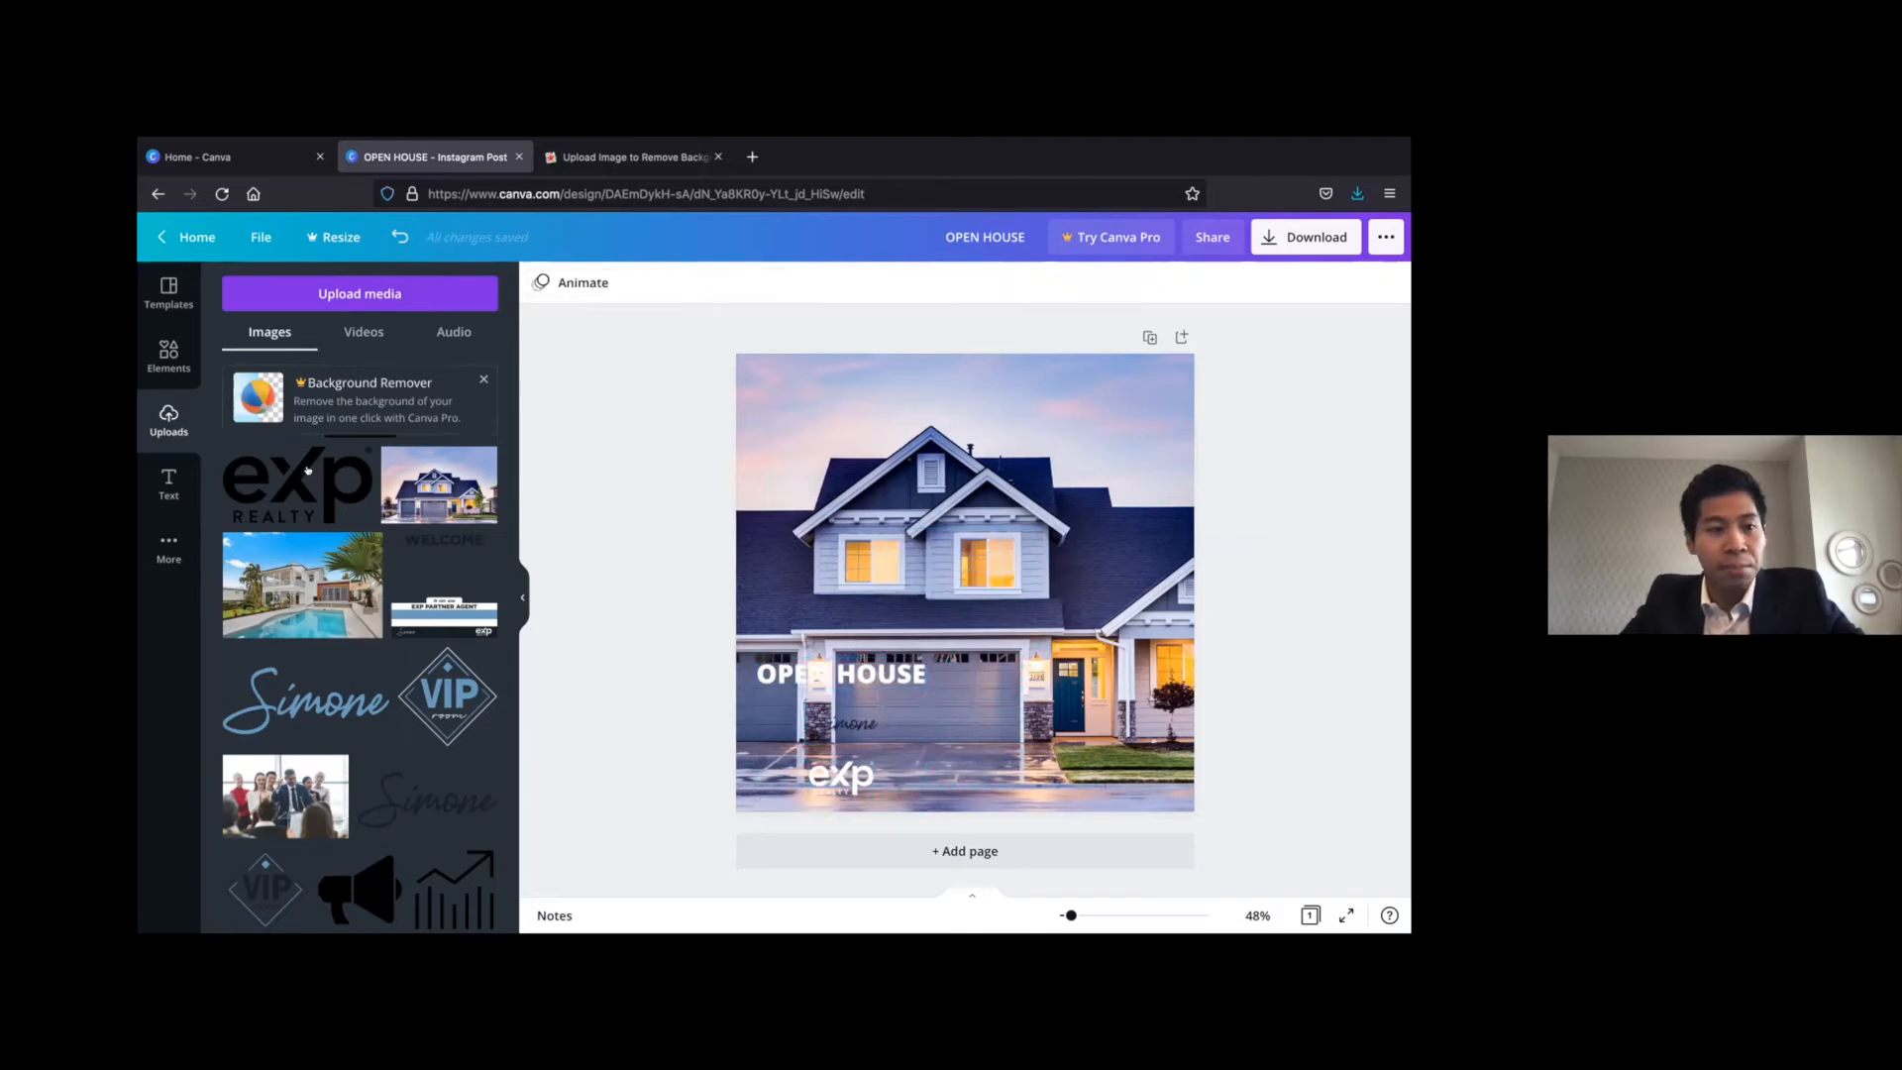
# Add a square shape, shrink it to about the heading's width and centre it on the house photo
pyautogui.click(174, 355)
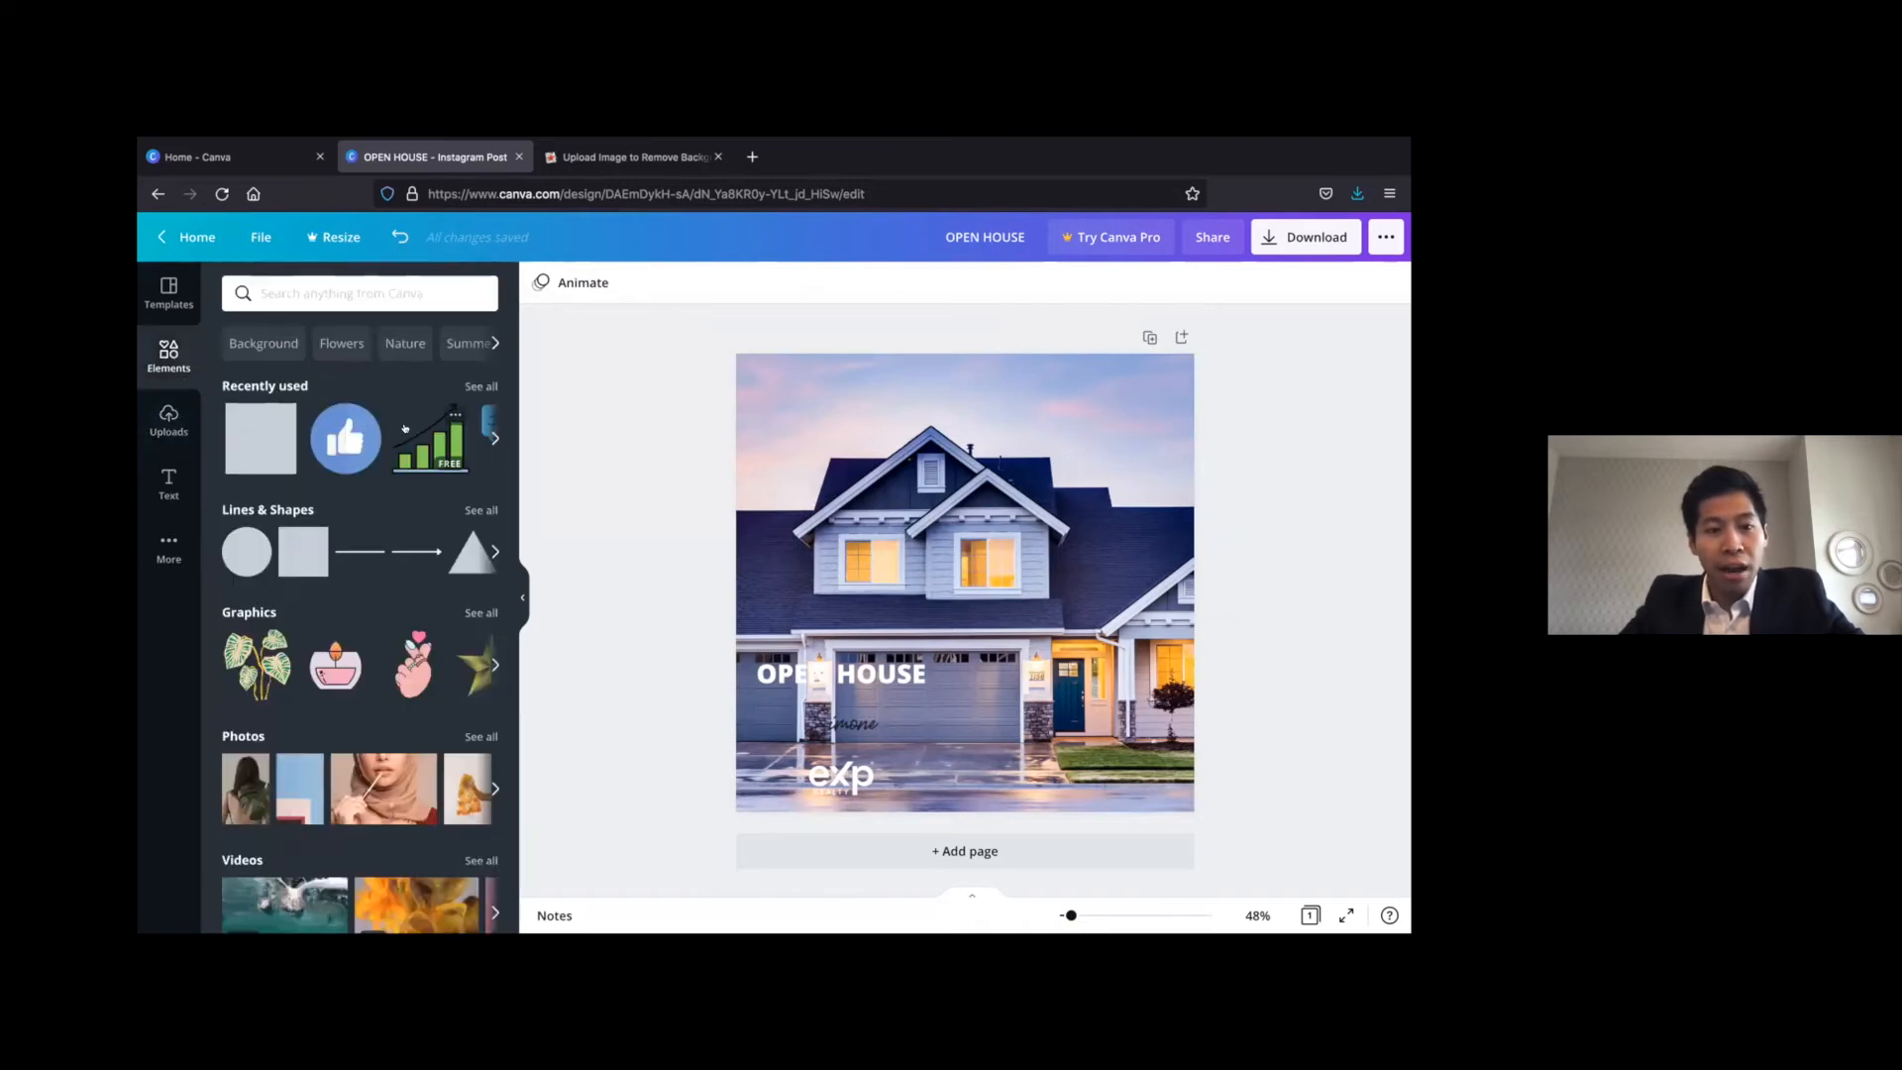
pyautogui.click(288, 541)
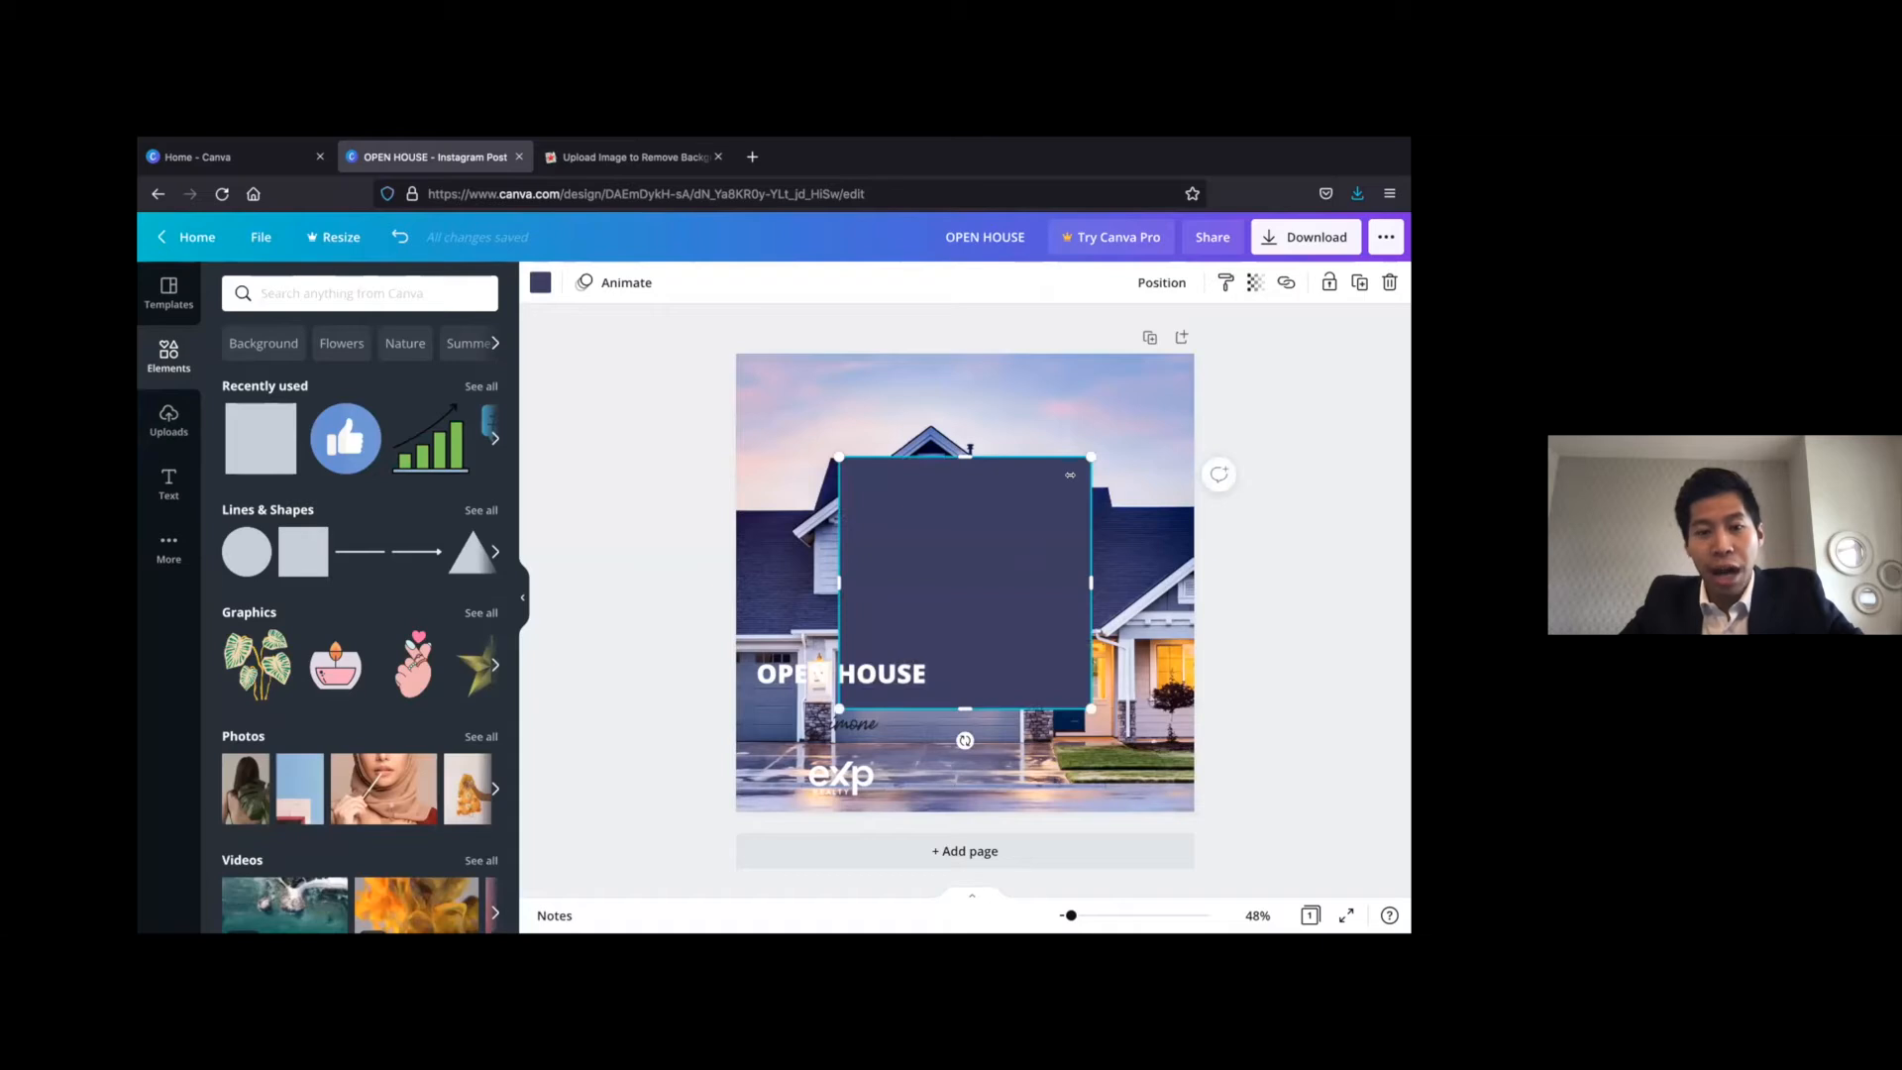
pyautogui.moveTo(980, 593)
pyautogui.mouseDown()
pyautogui.moveTo(1007, 582)
pyautogui.moveTo(981, 587)
pyautogui.mouseUp()
pyautogui.moveTo(1091, 709); pyautogui.dragTo(1025, 618)
pyautogui.moveTo(931, 526); pyautogui.dragTo(956, 558)
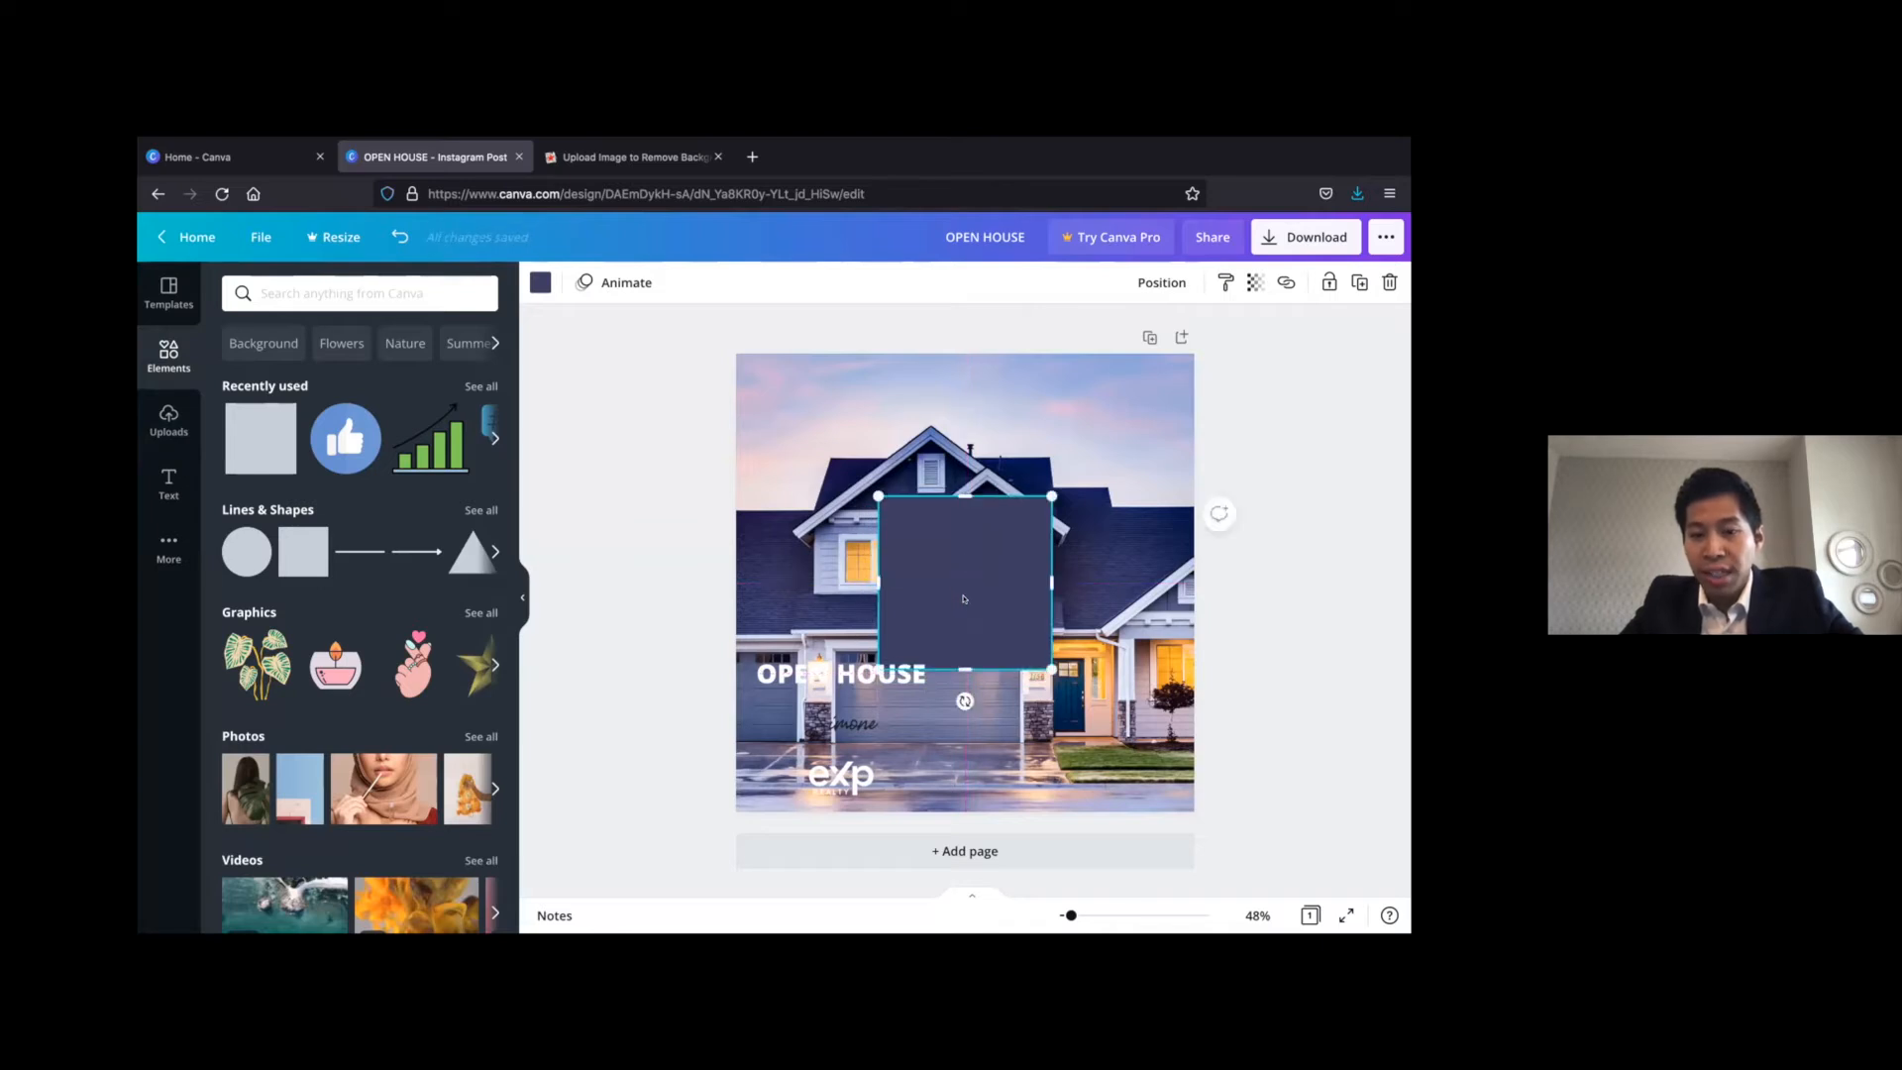
pyautogui.click(1248, 403)
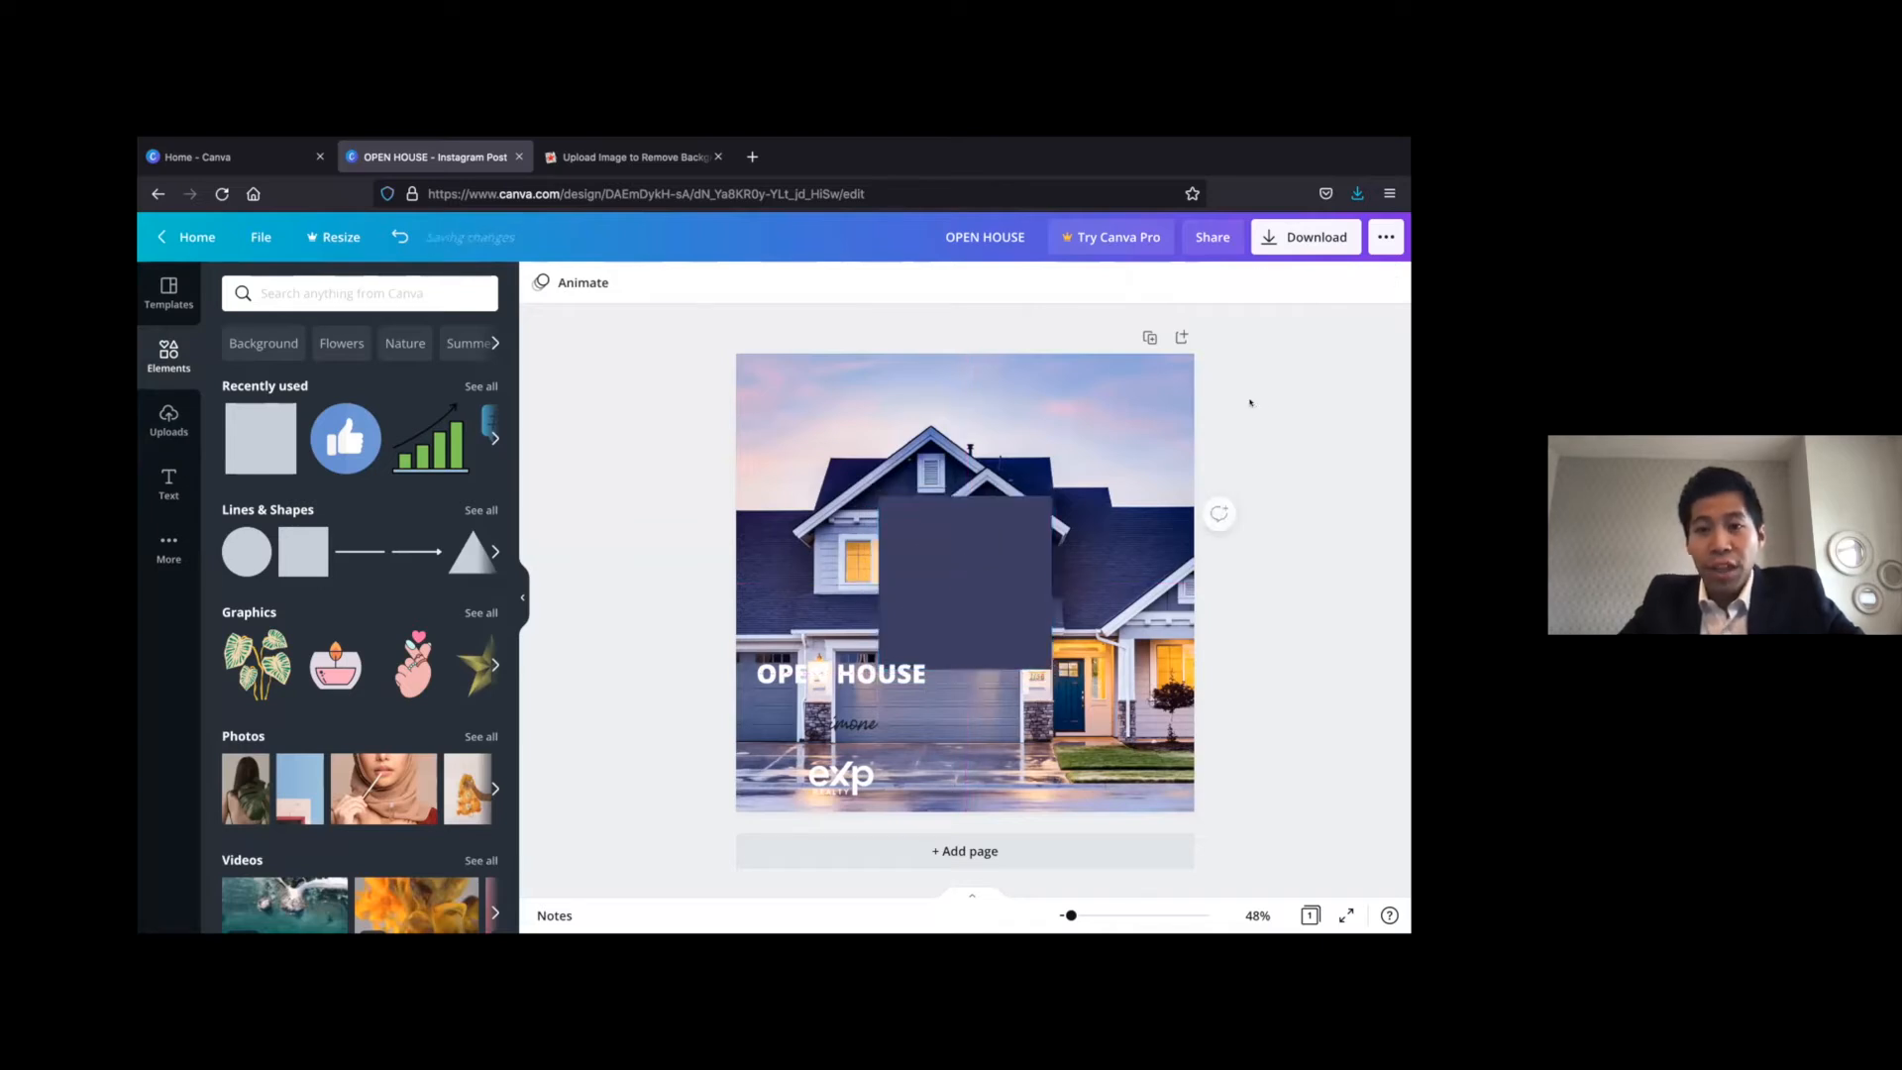
# Set the square's transparency to 60
pyautogui.click(990, 561)
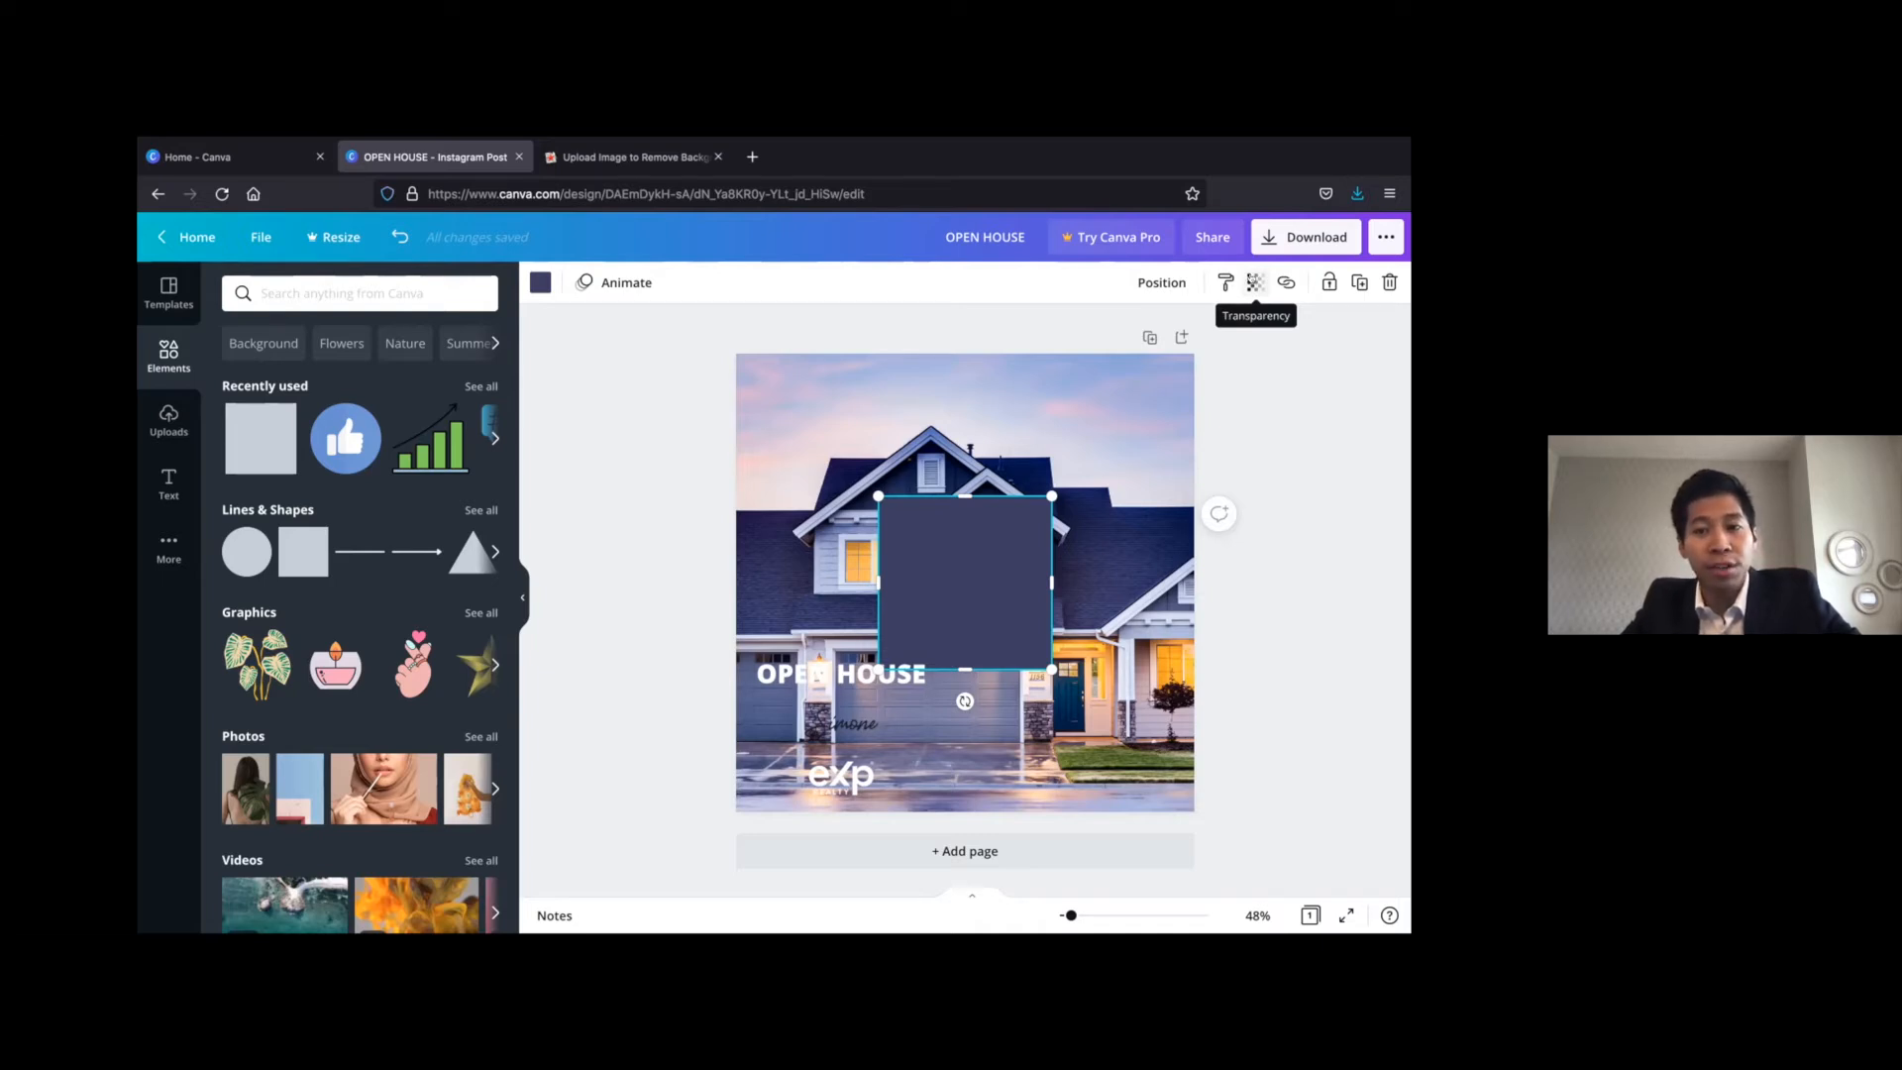
pyautogui.click(1255, 283)
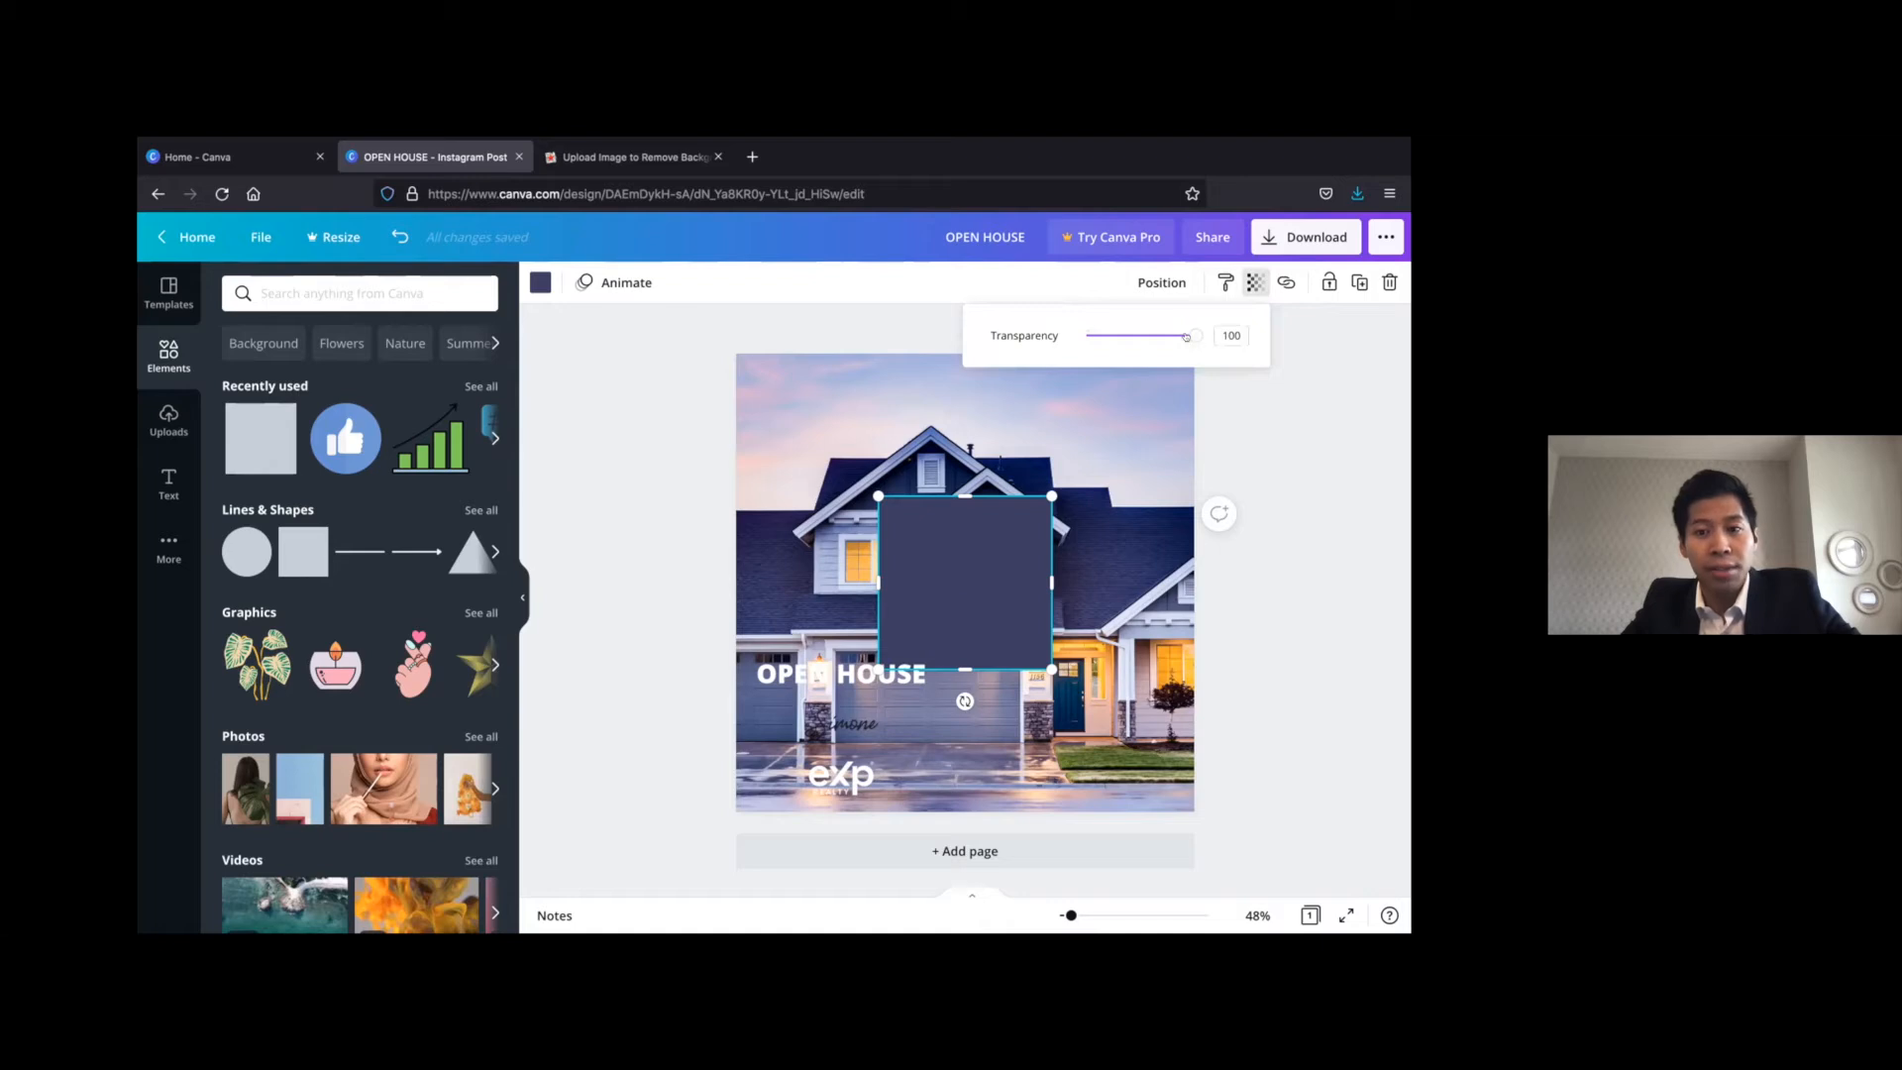
pyautogui.moveTo(1186, 336); pyautogui.dragTo(1143, 337)
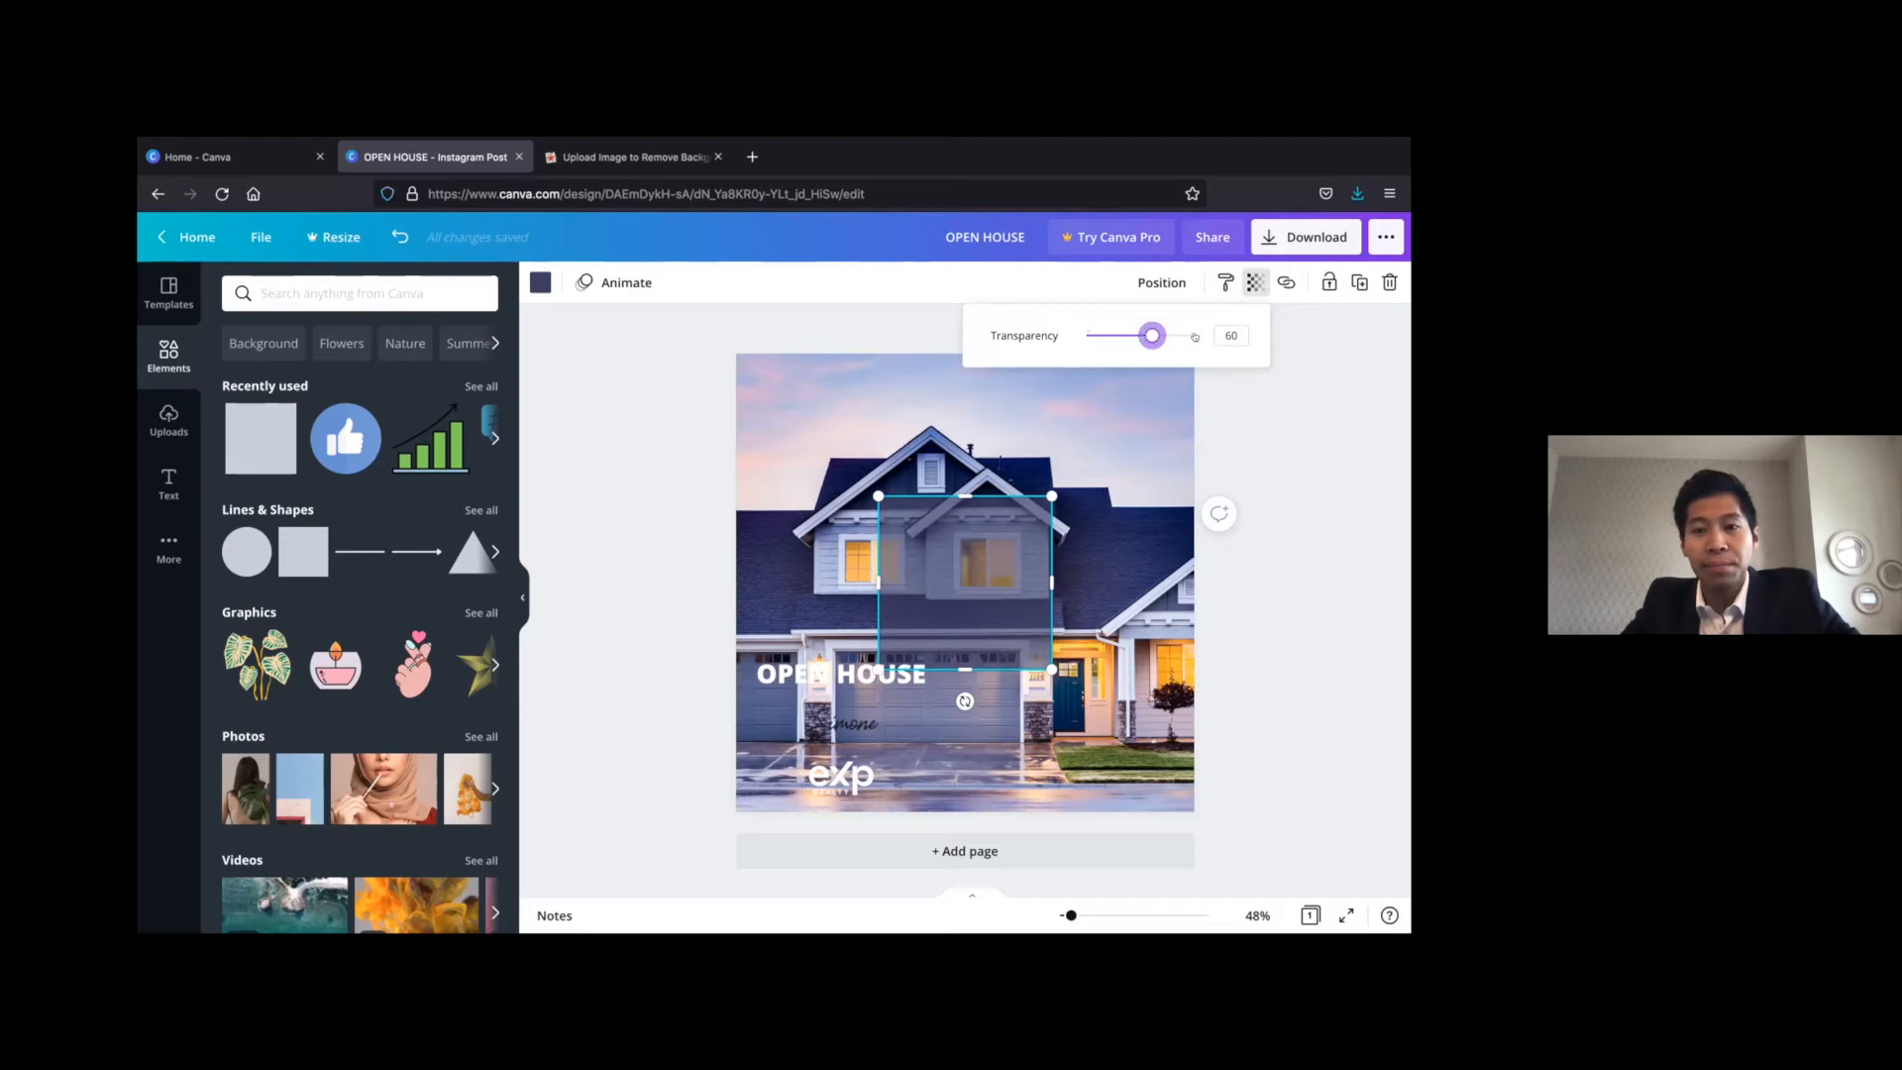
pyautogui.click(1274, 412)
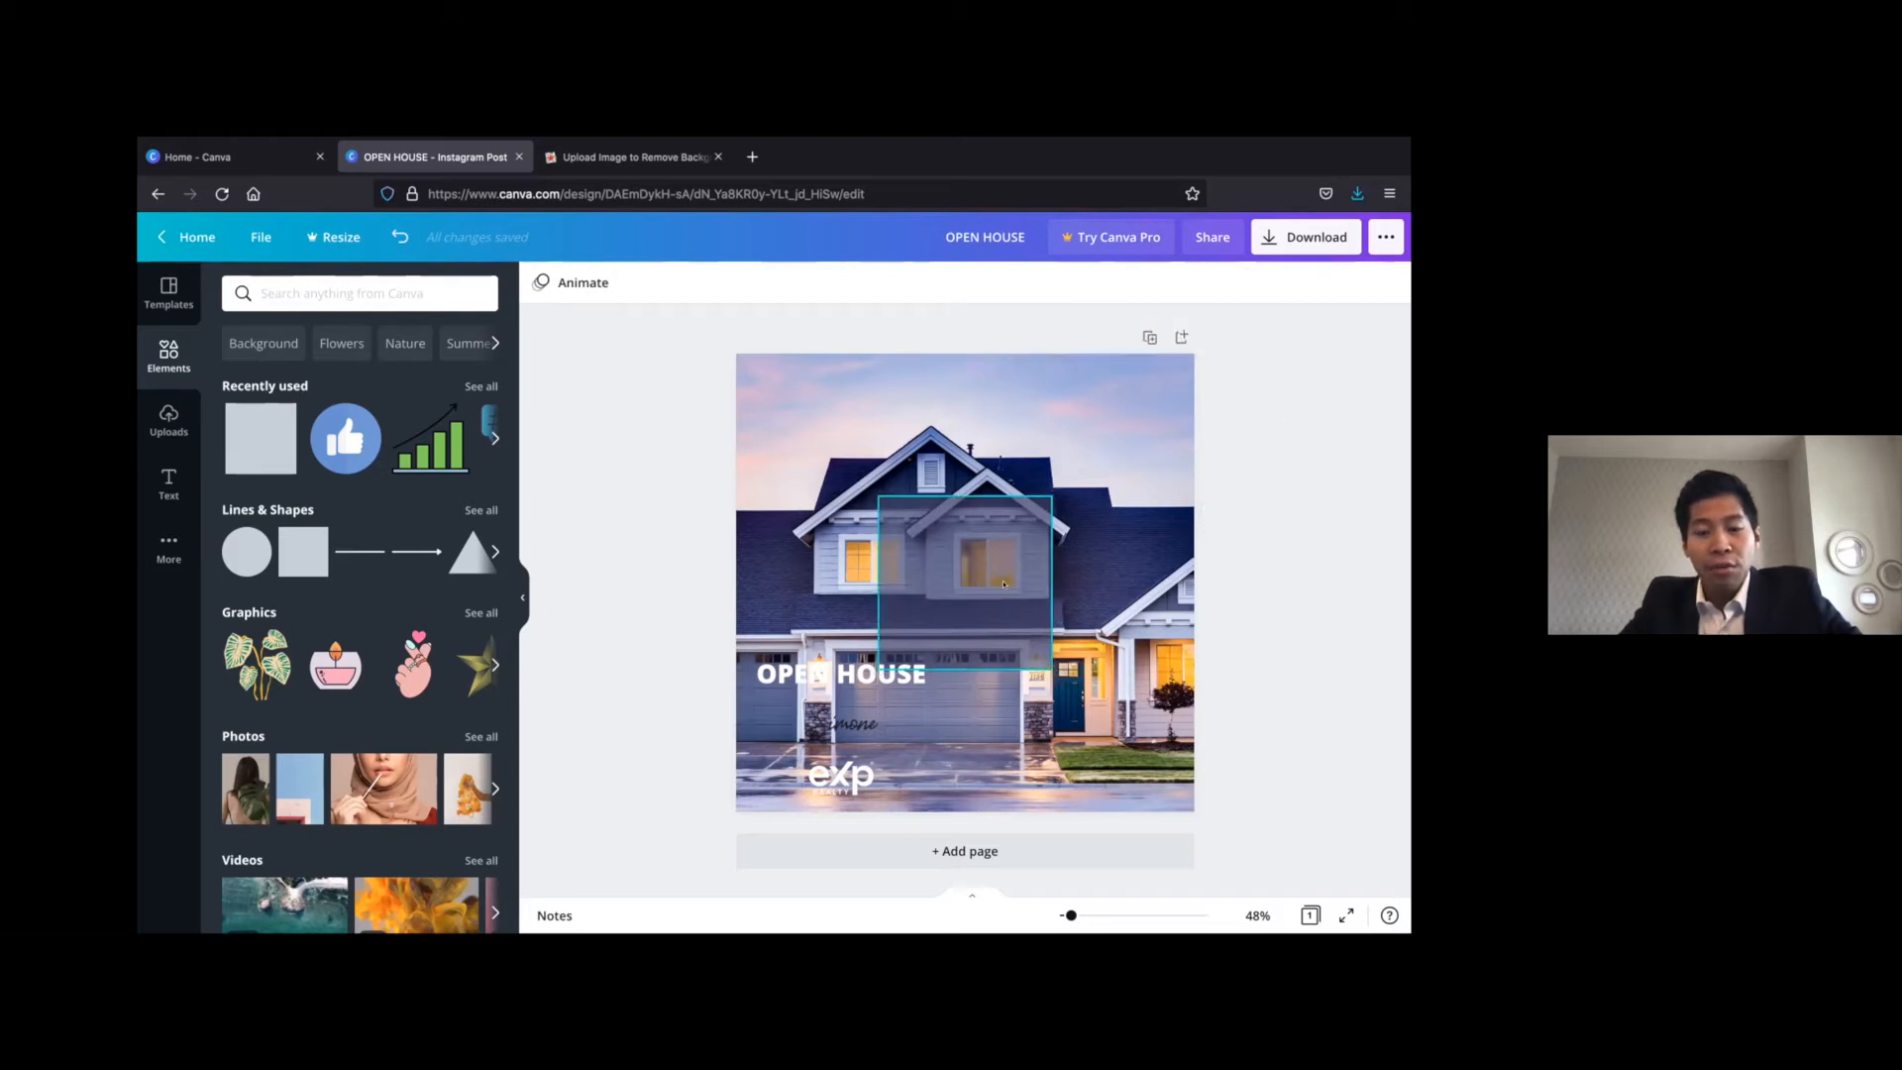
# Recolour the semi-transparent square with the near-black shade taken from the signature image's photo colours
pyautogui.click(937, 558)
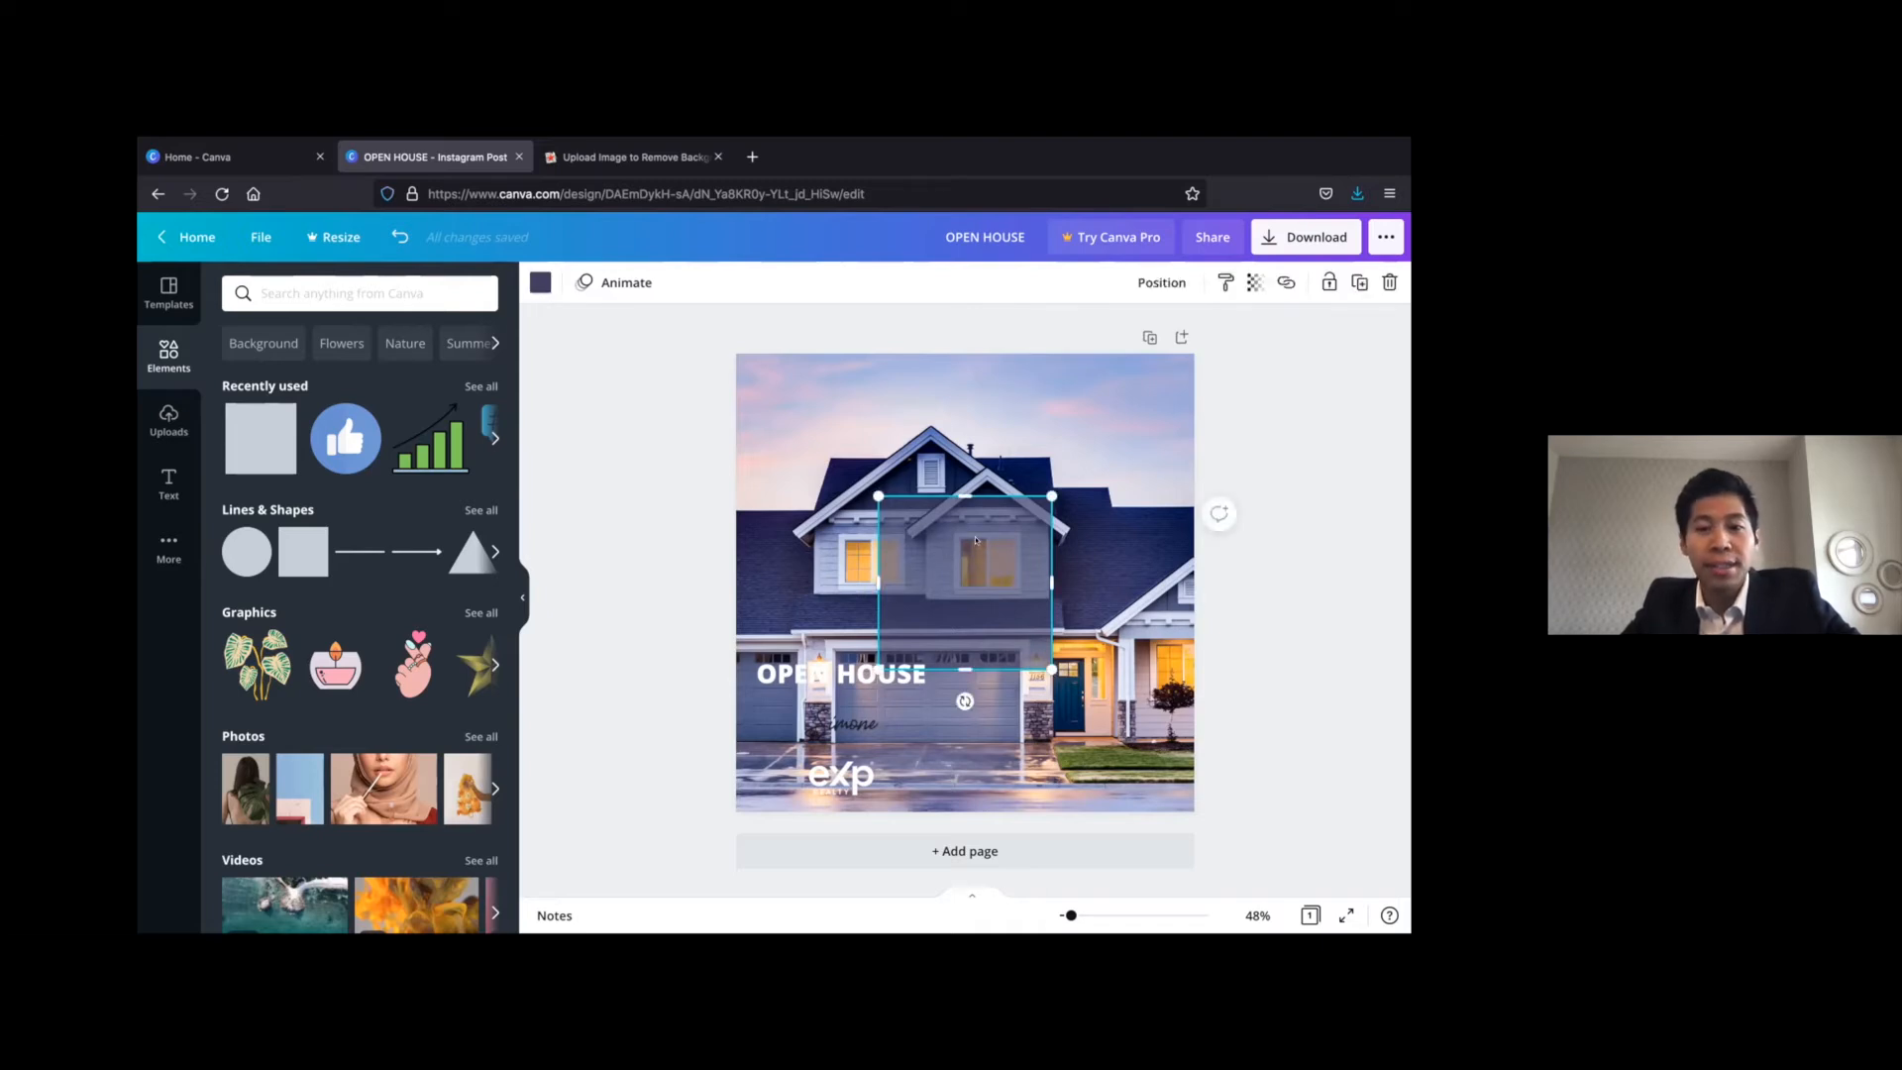
pyautogui.click(540, 282)
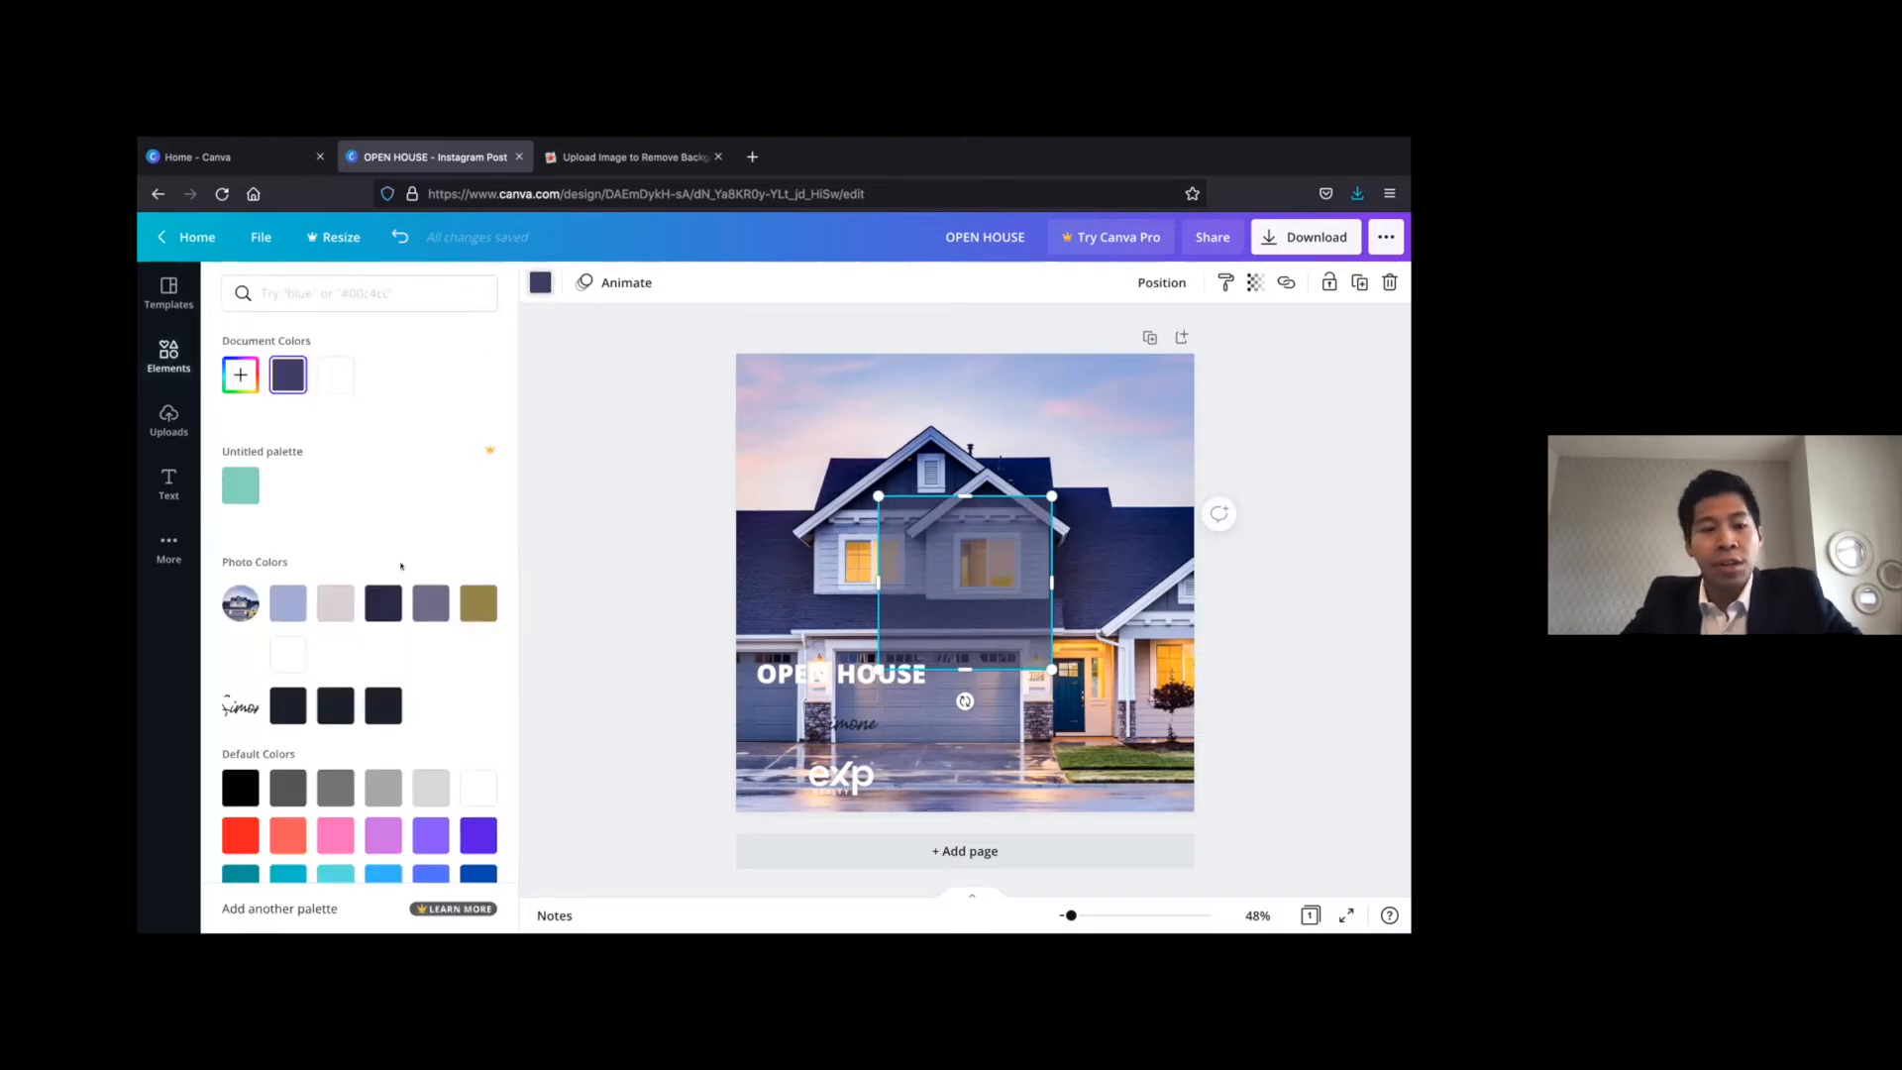
pyautogui.click(379, 700)
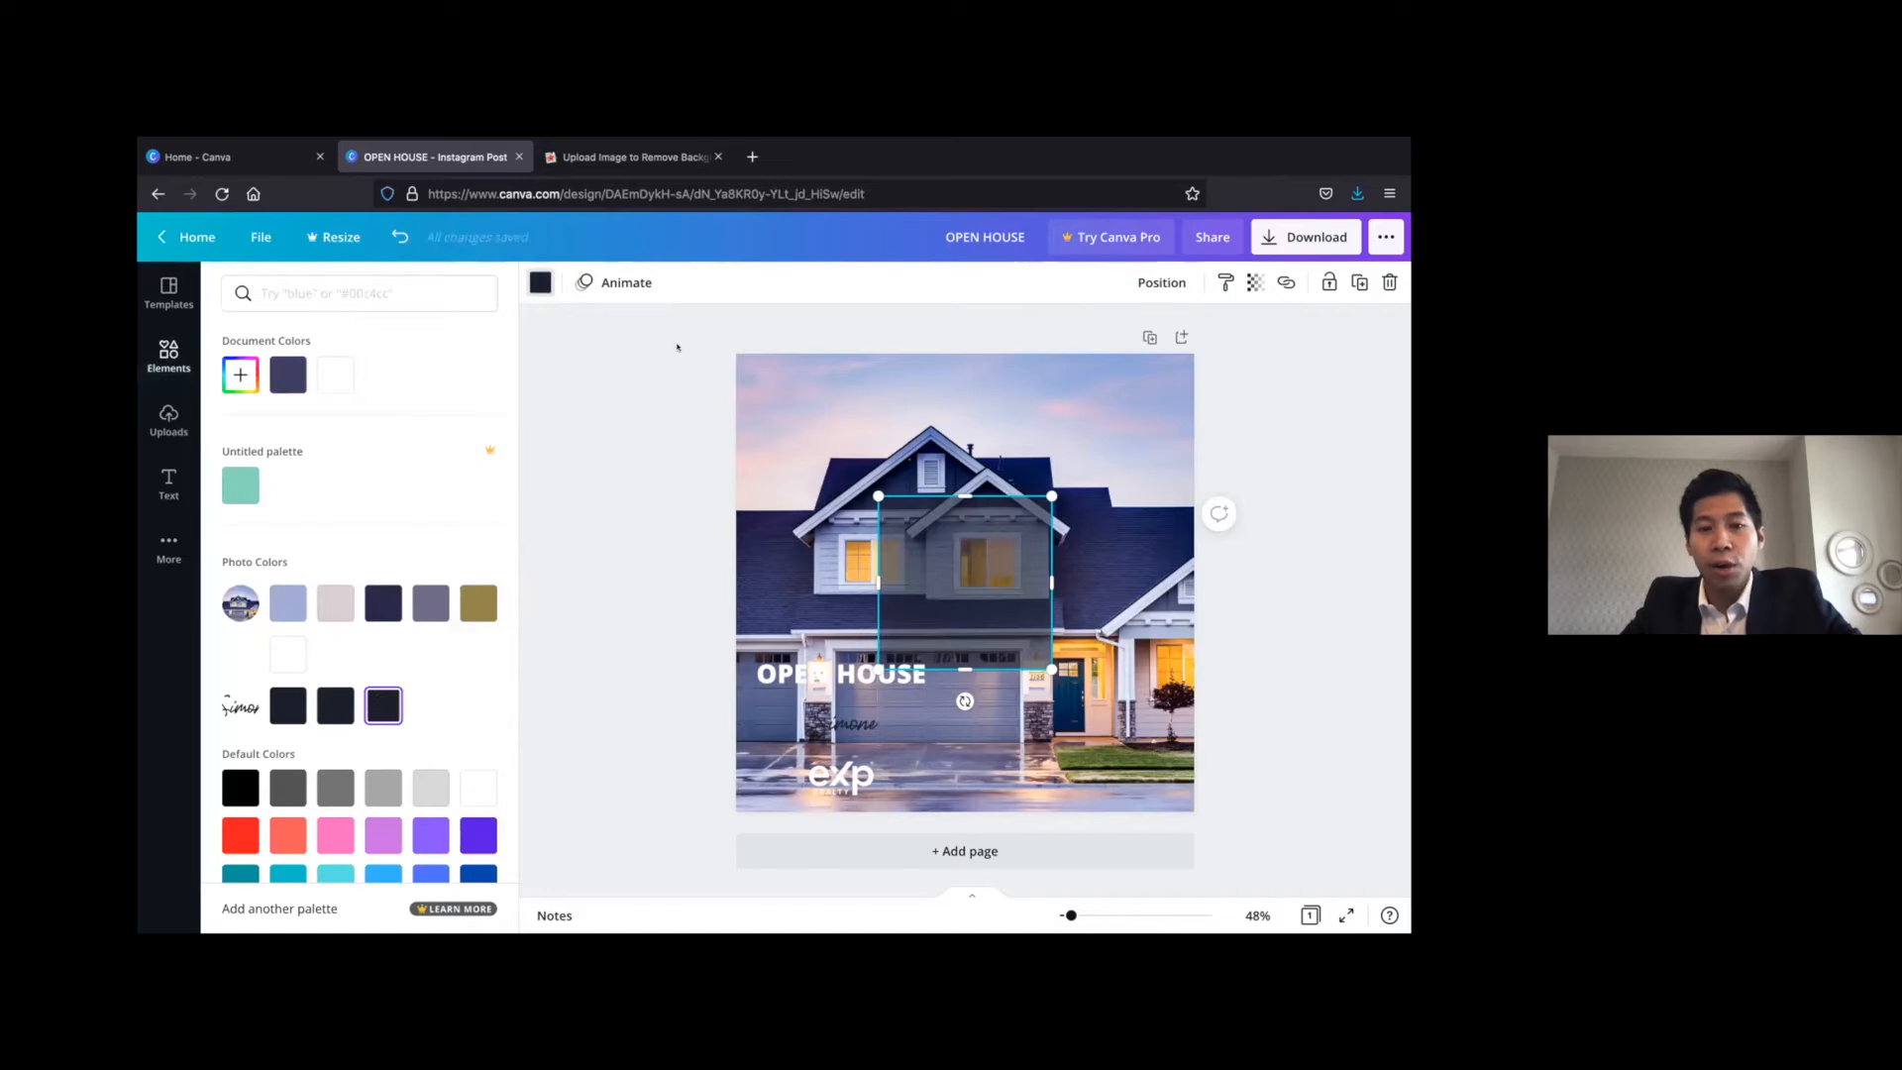
pyautogui.click(932, 569)
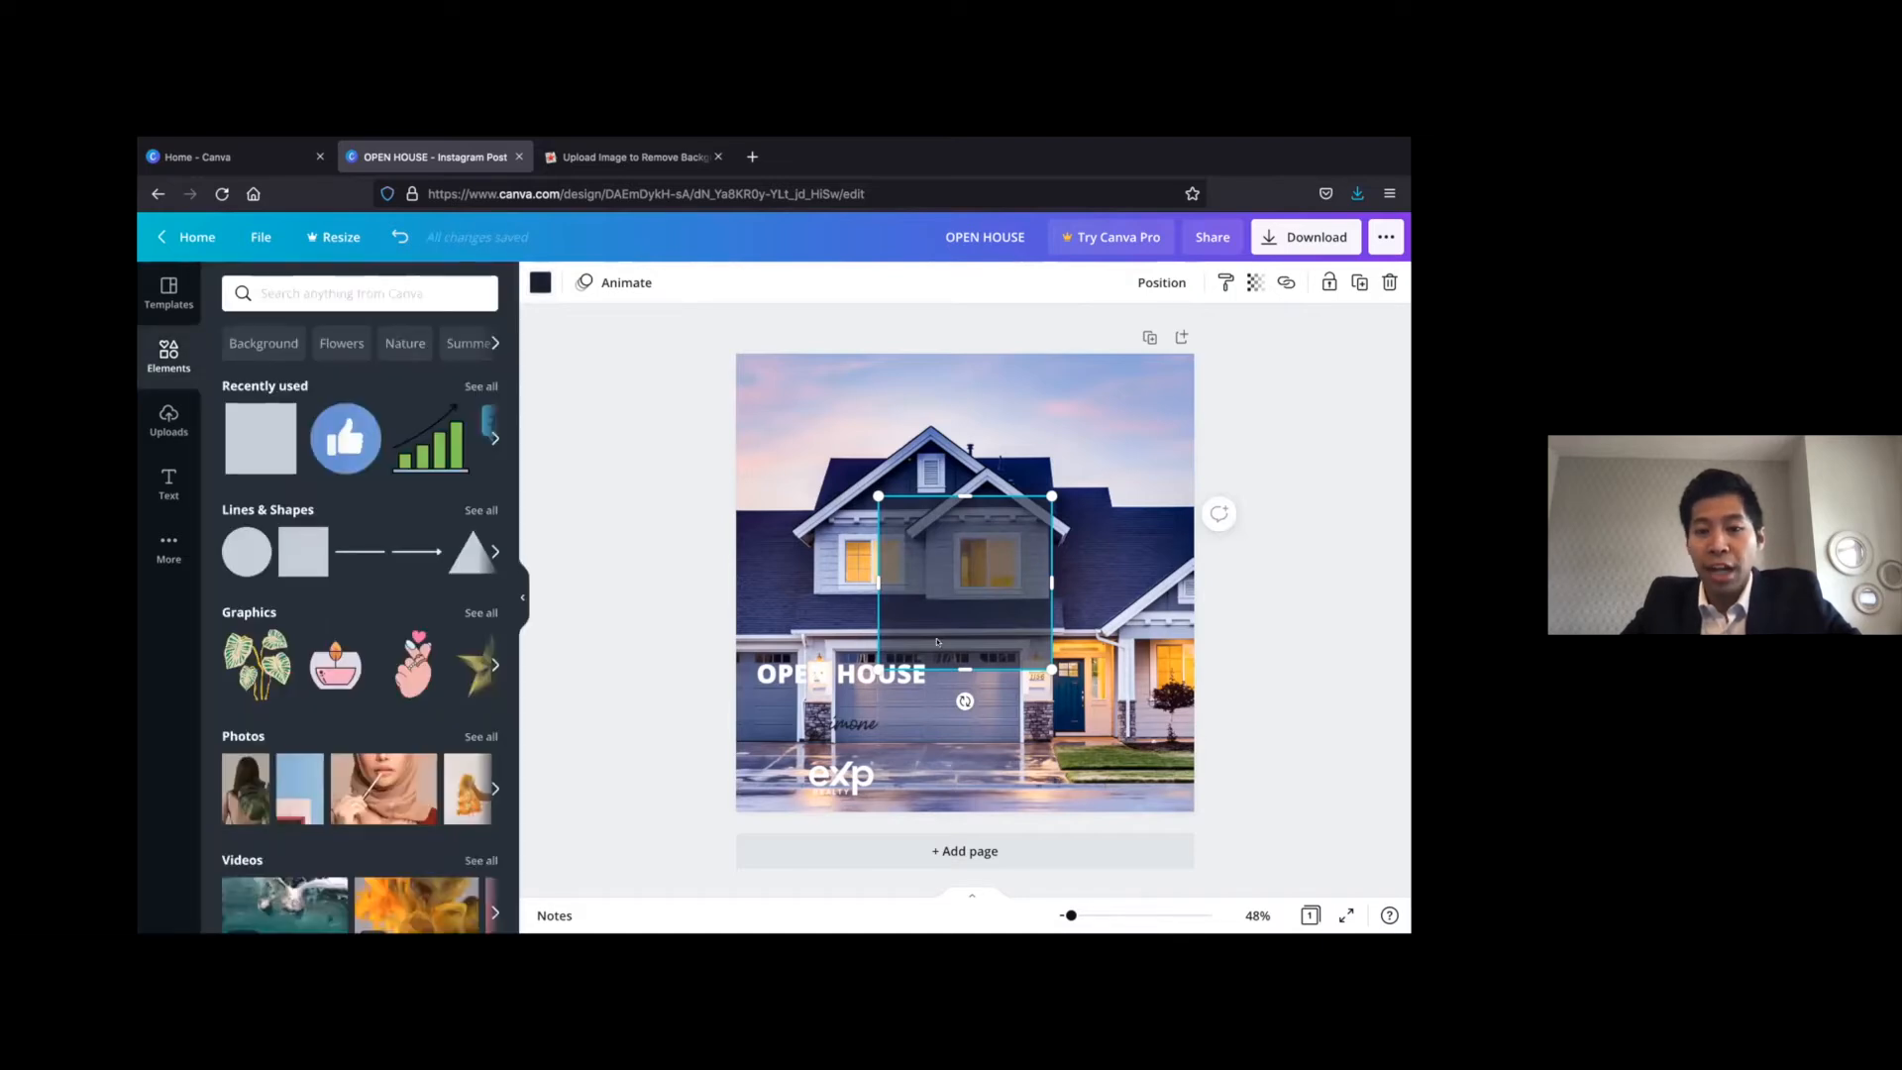
# Move the OPEN HOUSE heading onto the upper part of the semi-transparent square, centred horizontally
pyautogui.moveTo(854, 674); pyautogui.dragTo(979, 530)
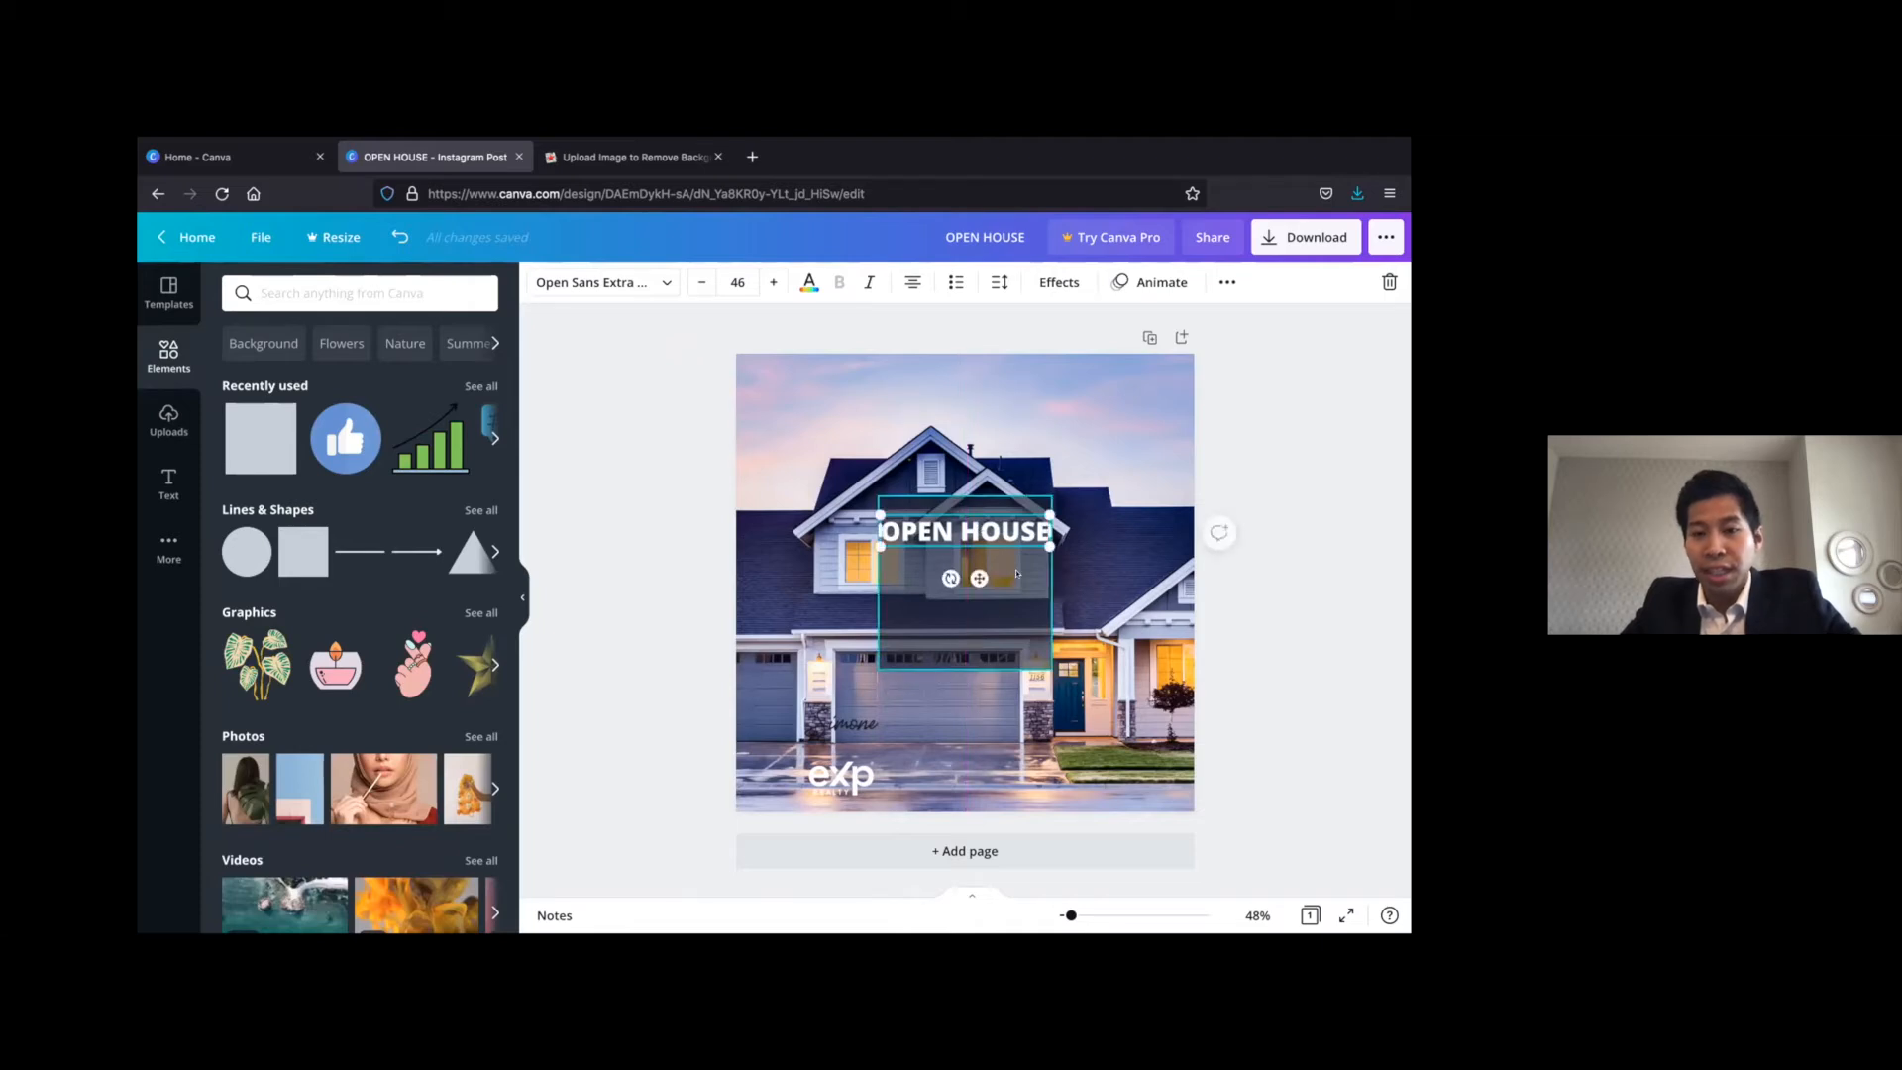
pyautogui.click(1017, 575)
pyautogui.click(1006, 535)
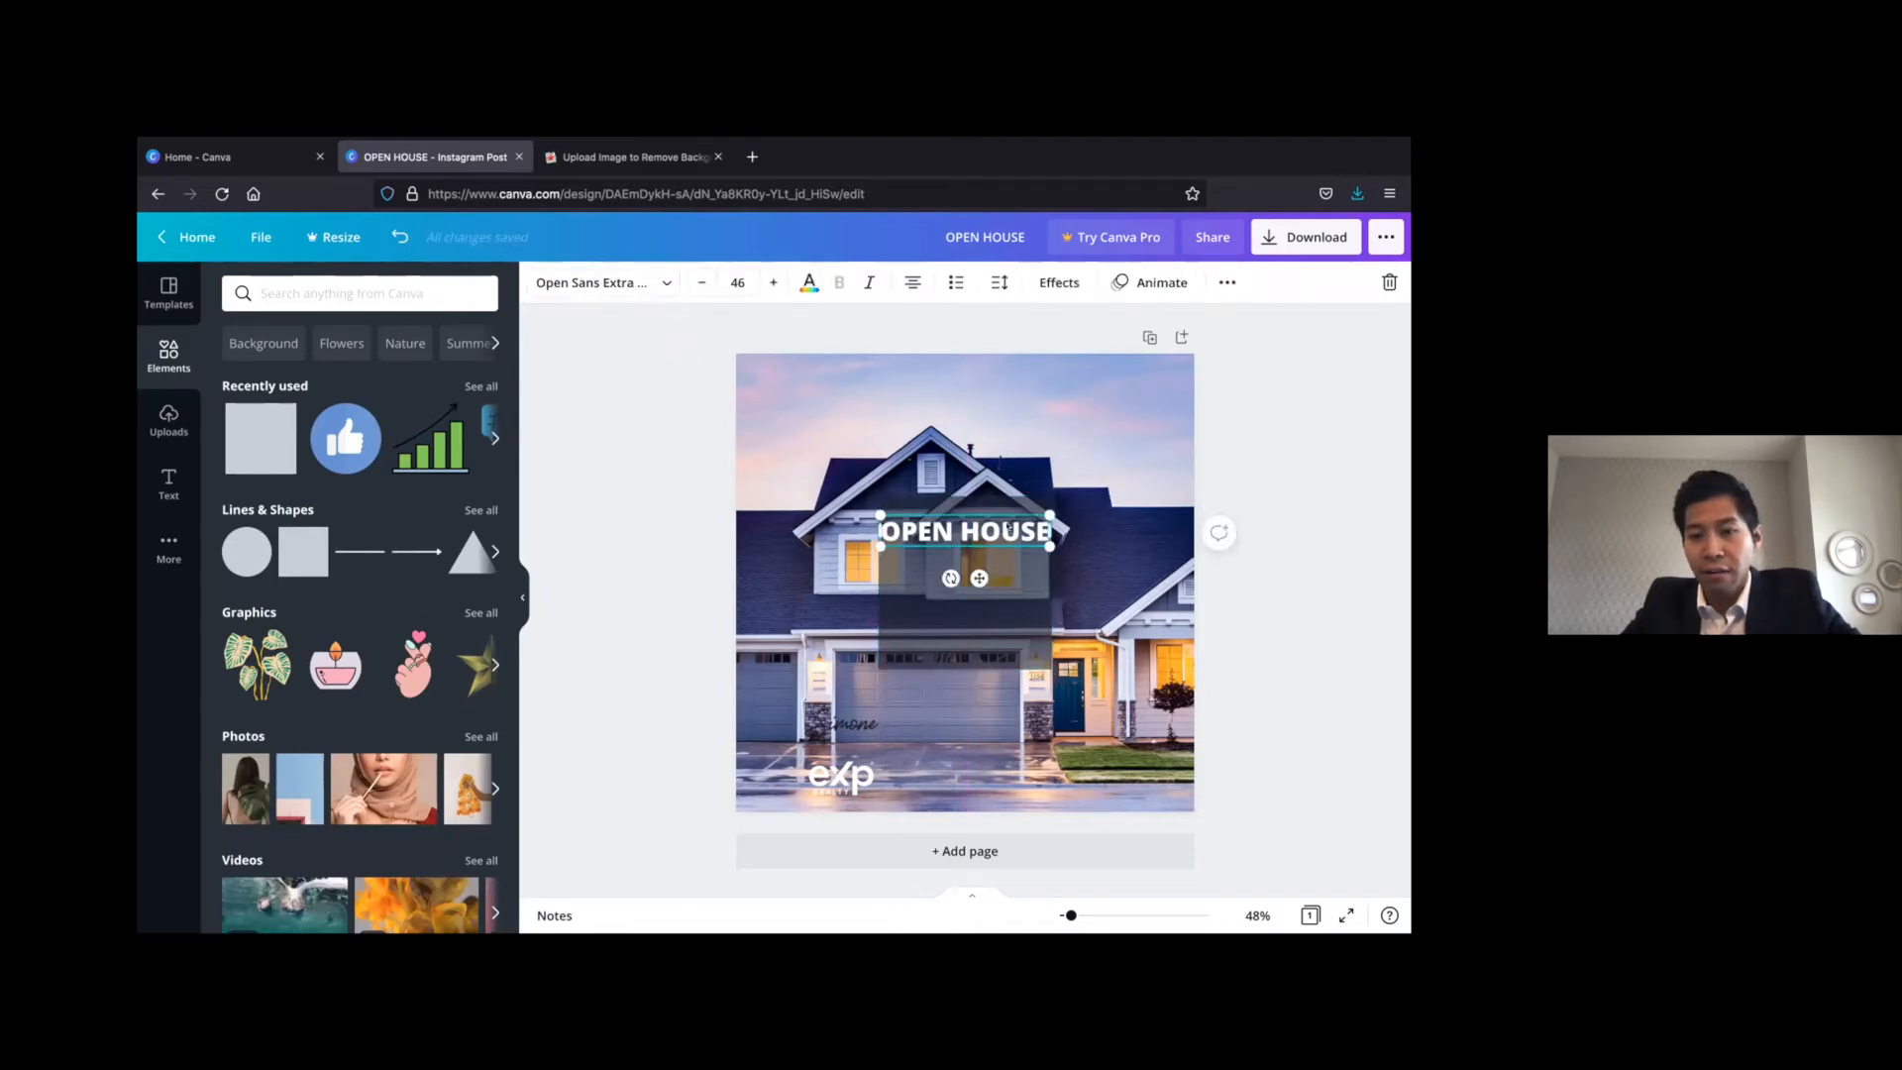
# Fine-tune the transparency of the dark square behind the OPEN HOUSE heading
pyautogui.click(1009, 583)
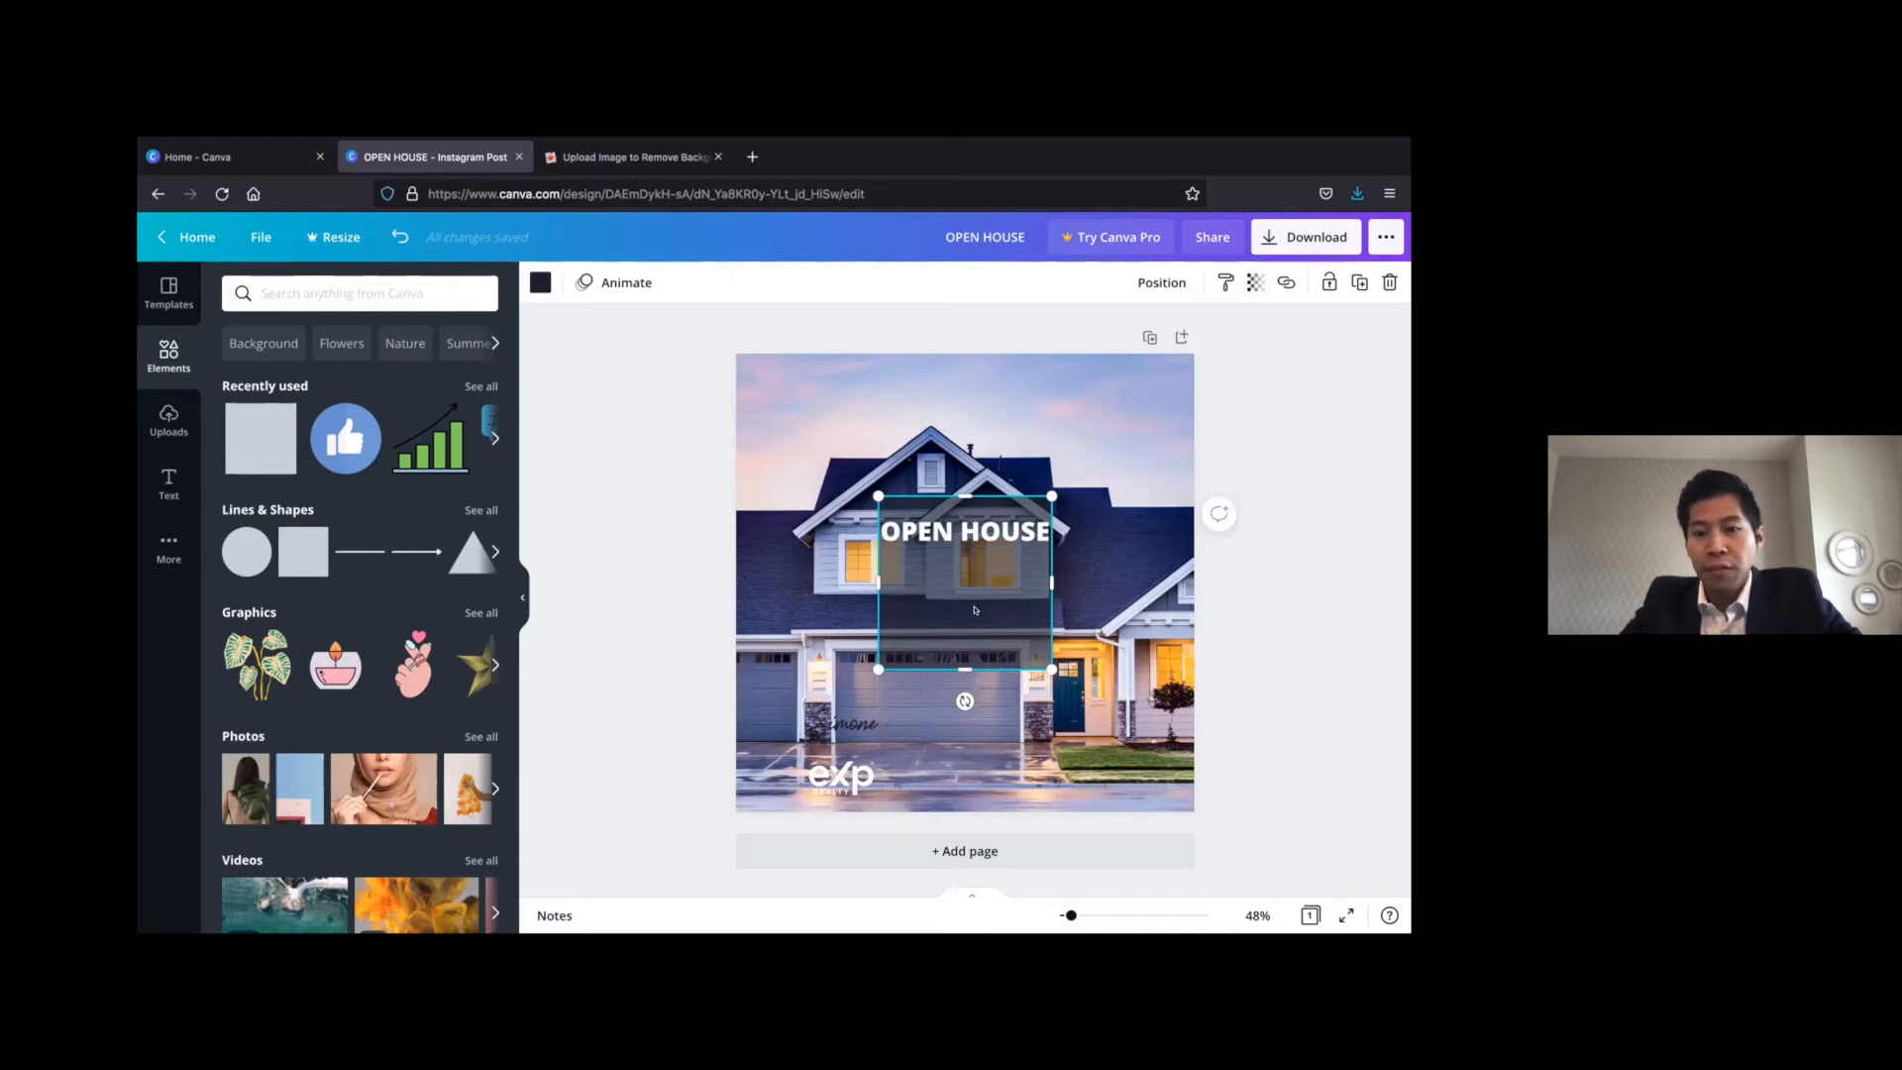
pyautogui.click(1254, 285)
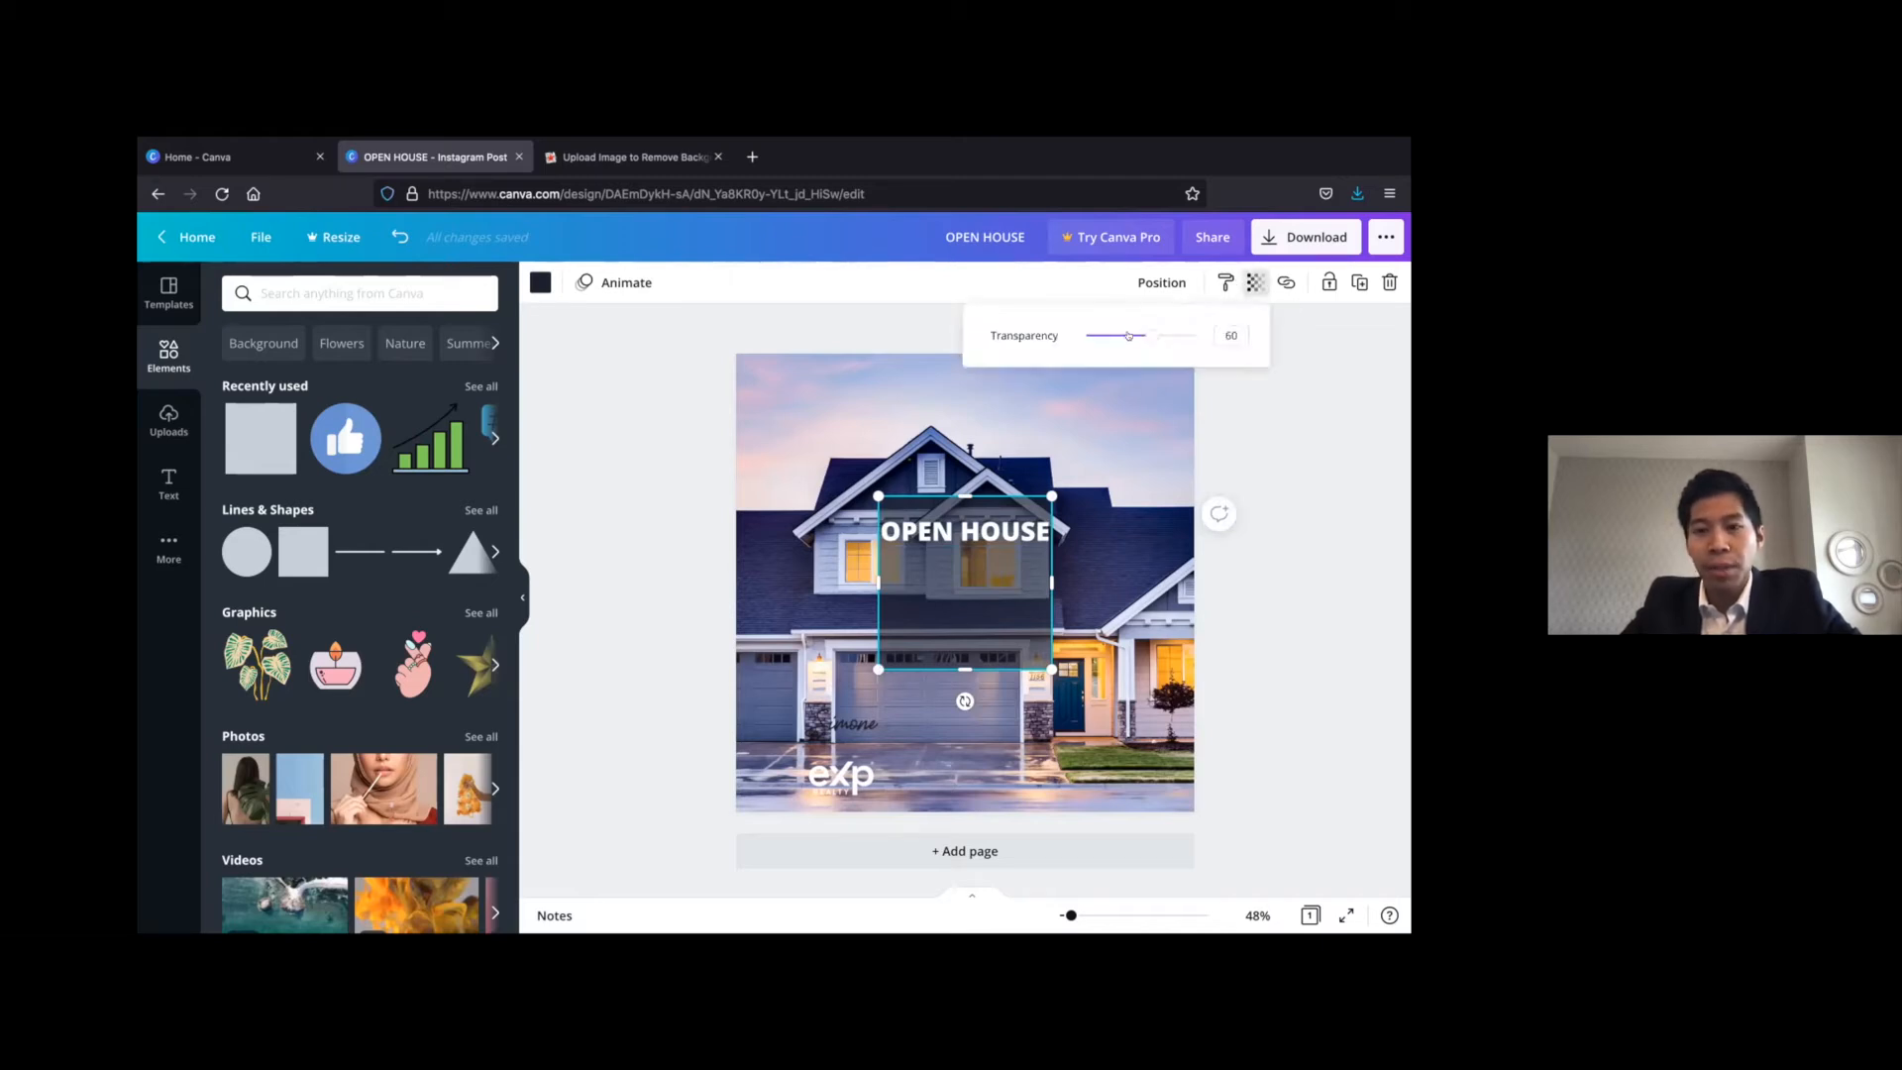
pyautogui.moveTo(1194, 335); pyautogui.dragTo(1155, 335)
pyautogui.click(1234, 456)
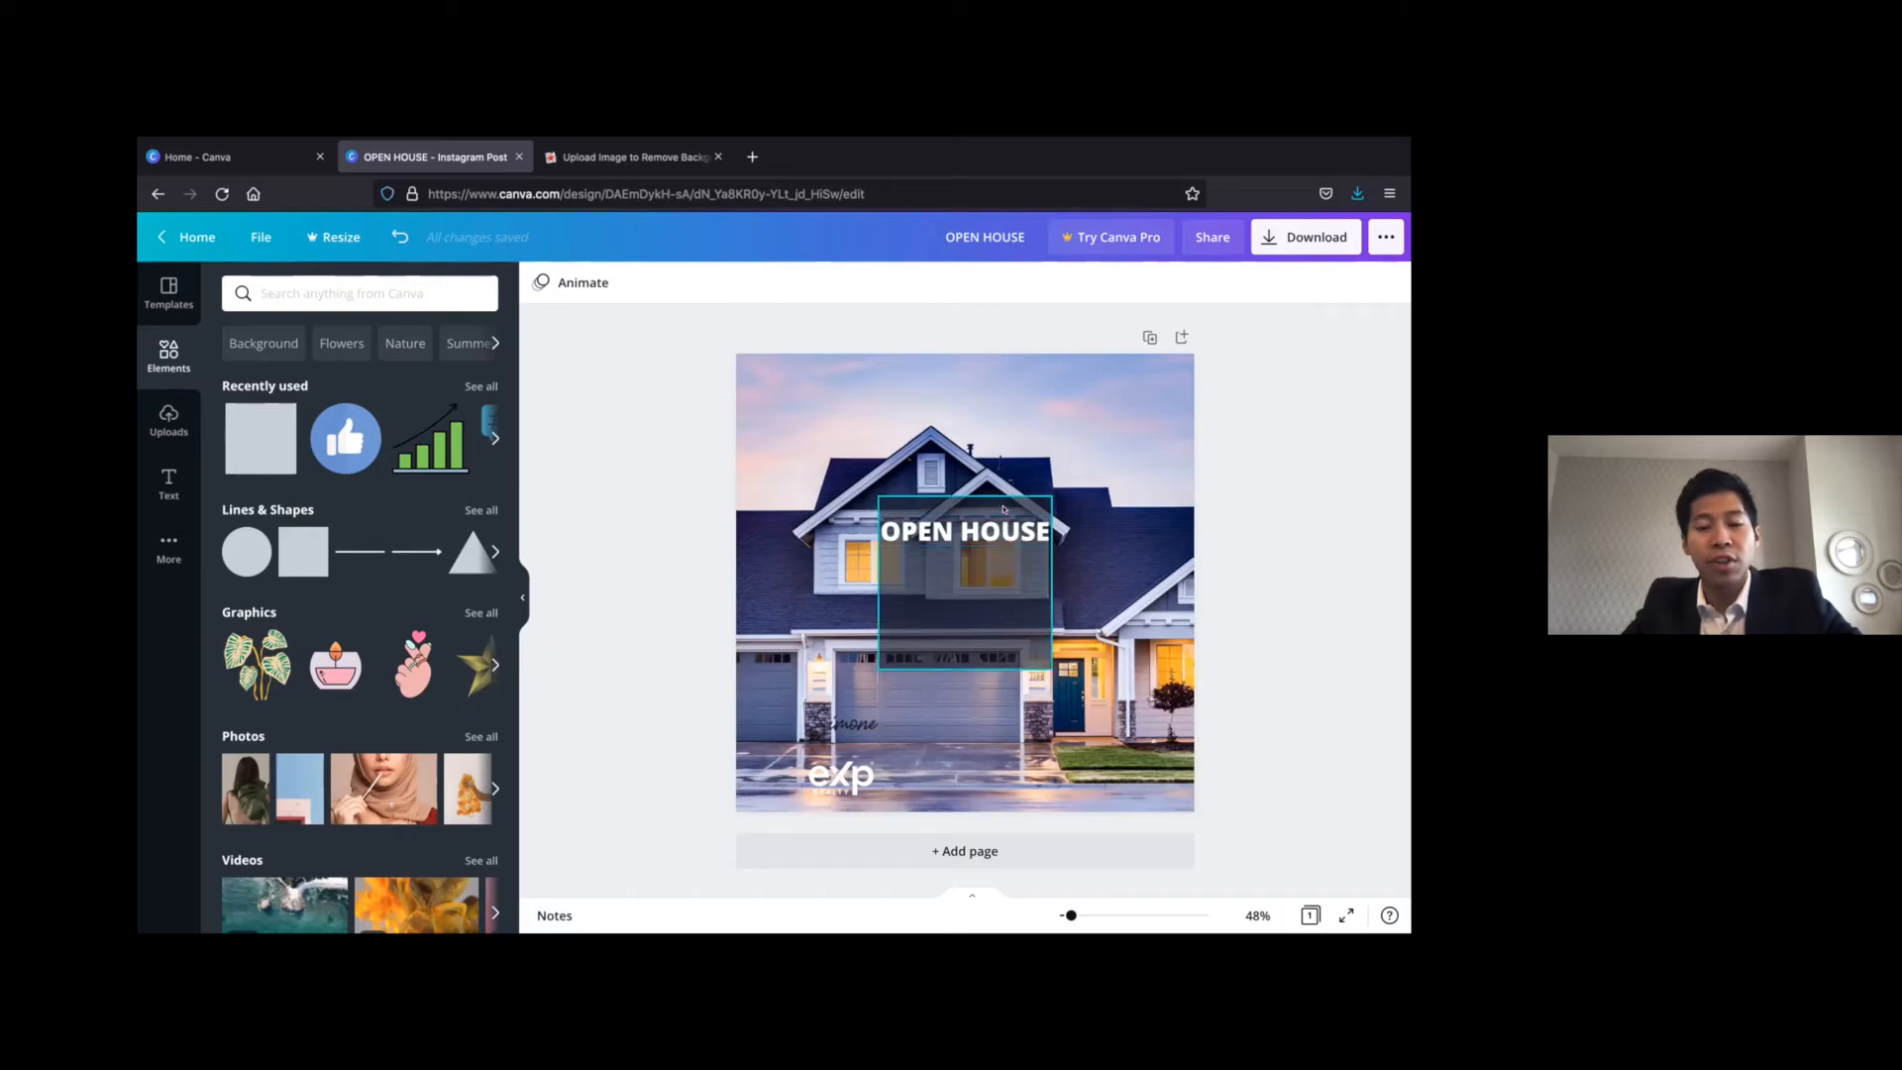
# Widen the dark square evenly on both sides so it extends slightly past the OPEN HOUSE heading
pyautogui.click(881, 584)
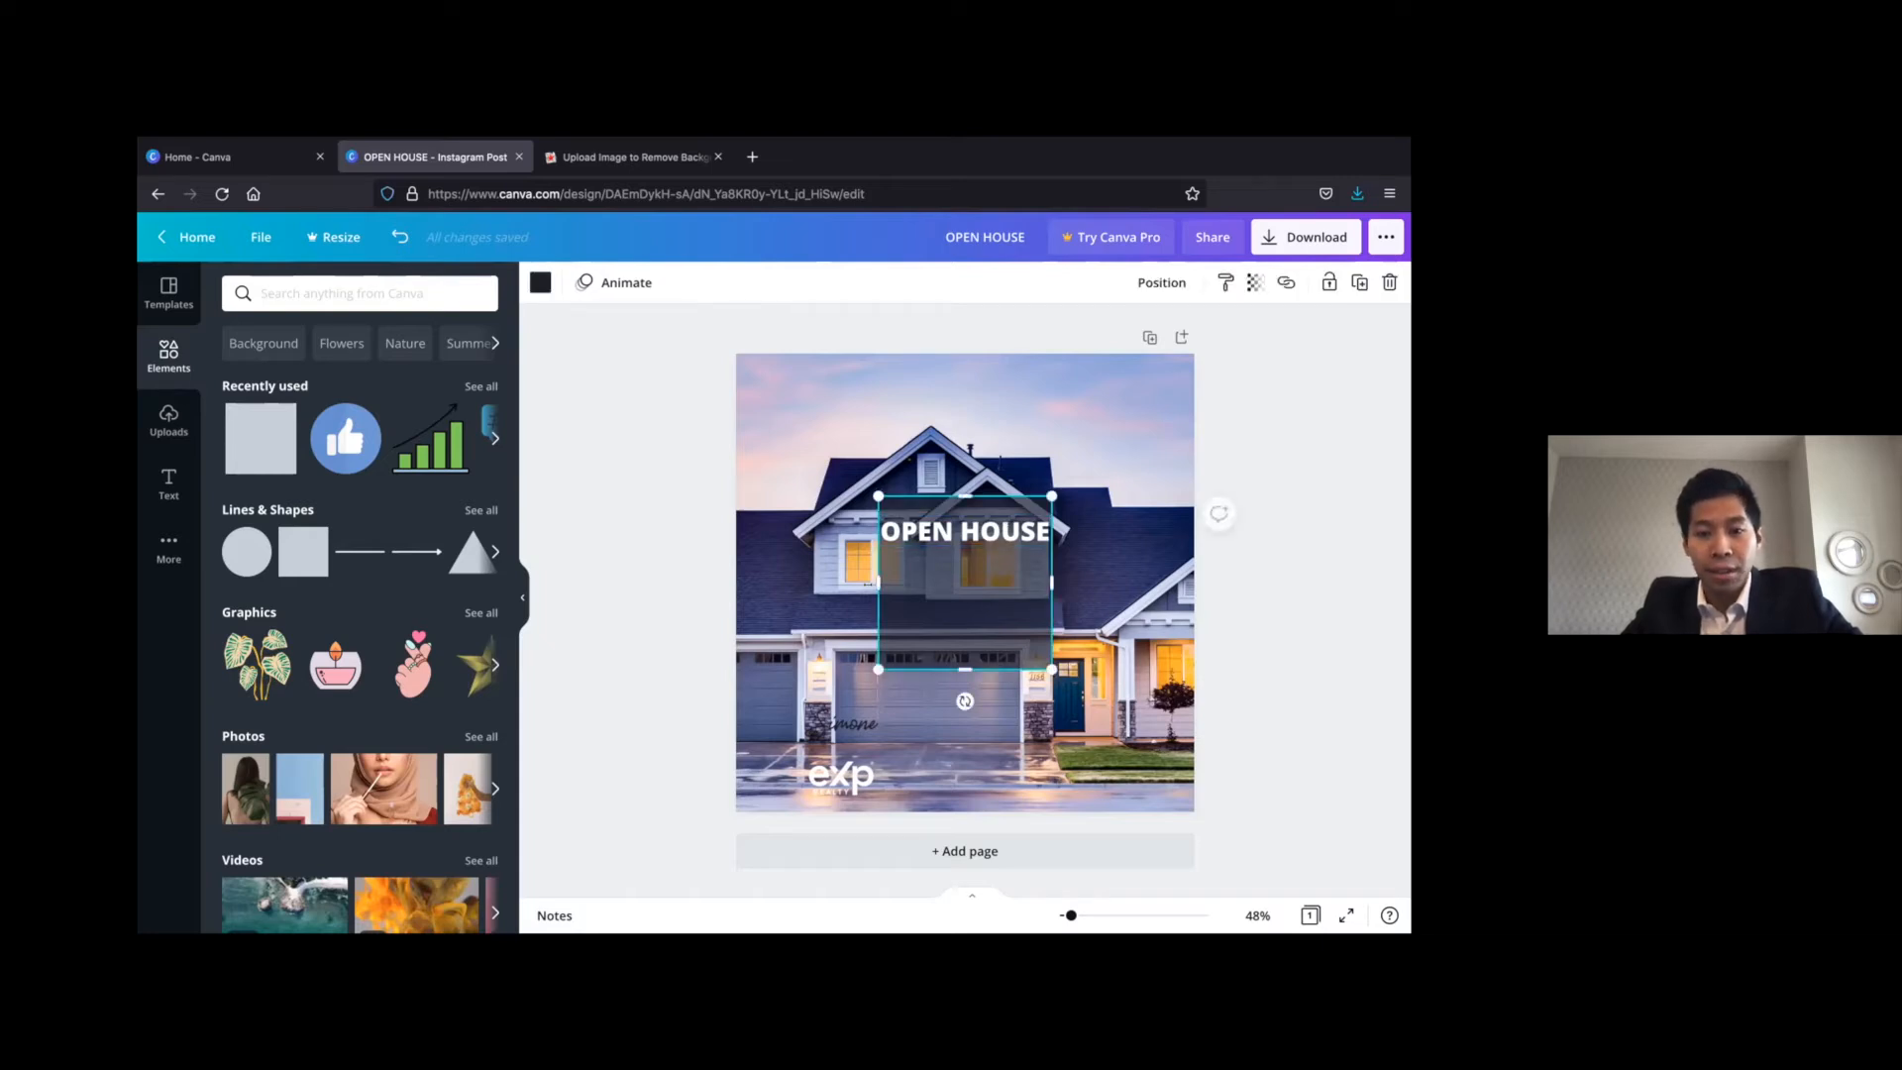
pyautogui.moveTo(869, 582); pyautogui.dragTo(863, 583)
pyautogui.moveTo(1040, 572); pyautogui.dragTo(1057, 571)
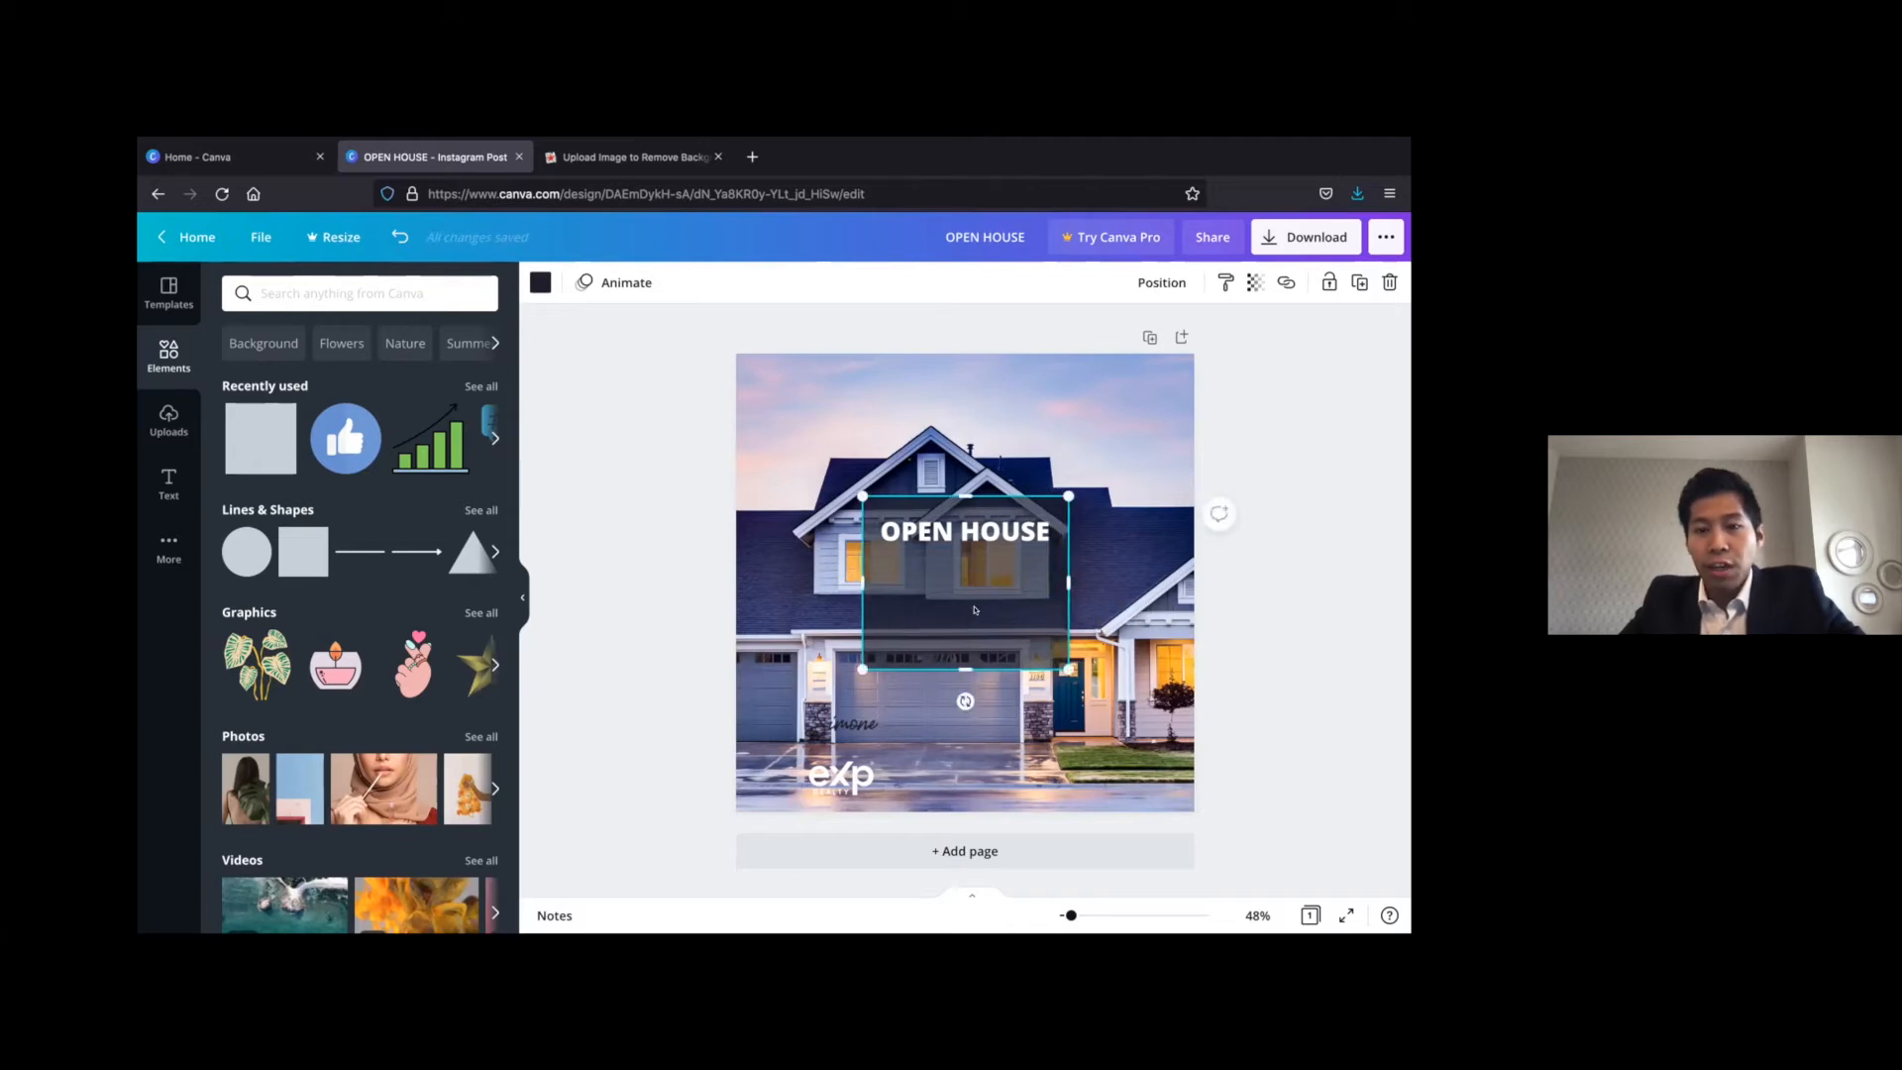
# Shift the dark box off to the right and align it to the page's horizontal centre
pyautogui.moveTo(980, 611); pyautogui.dragTo(1024, 611)
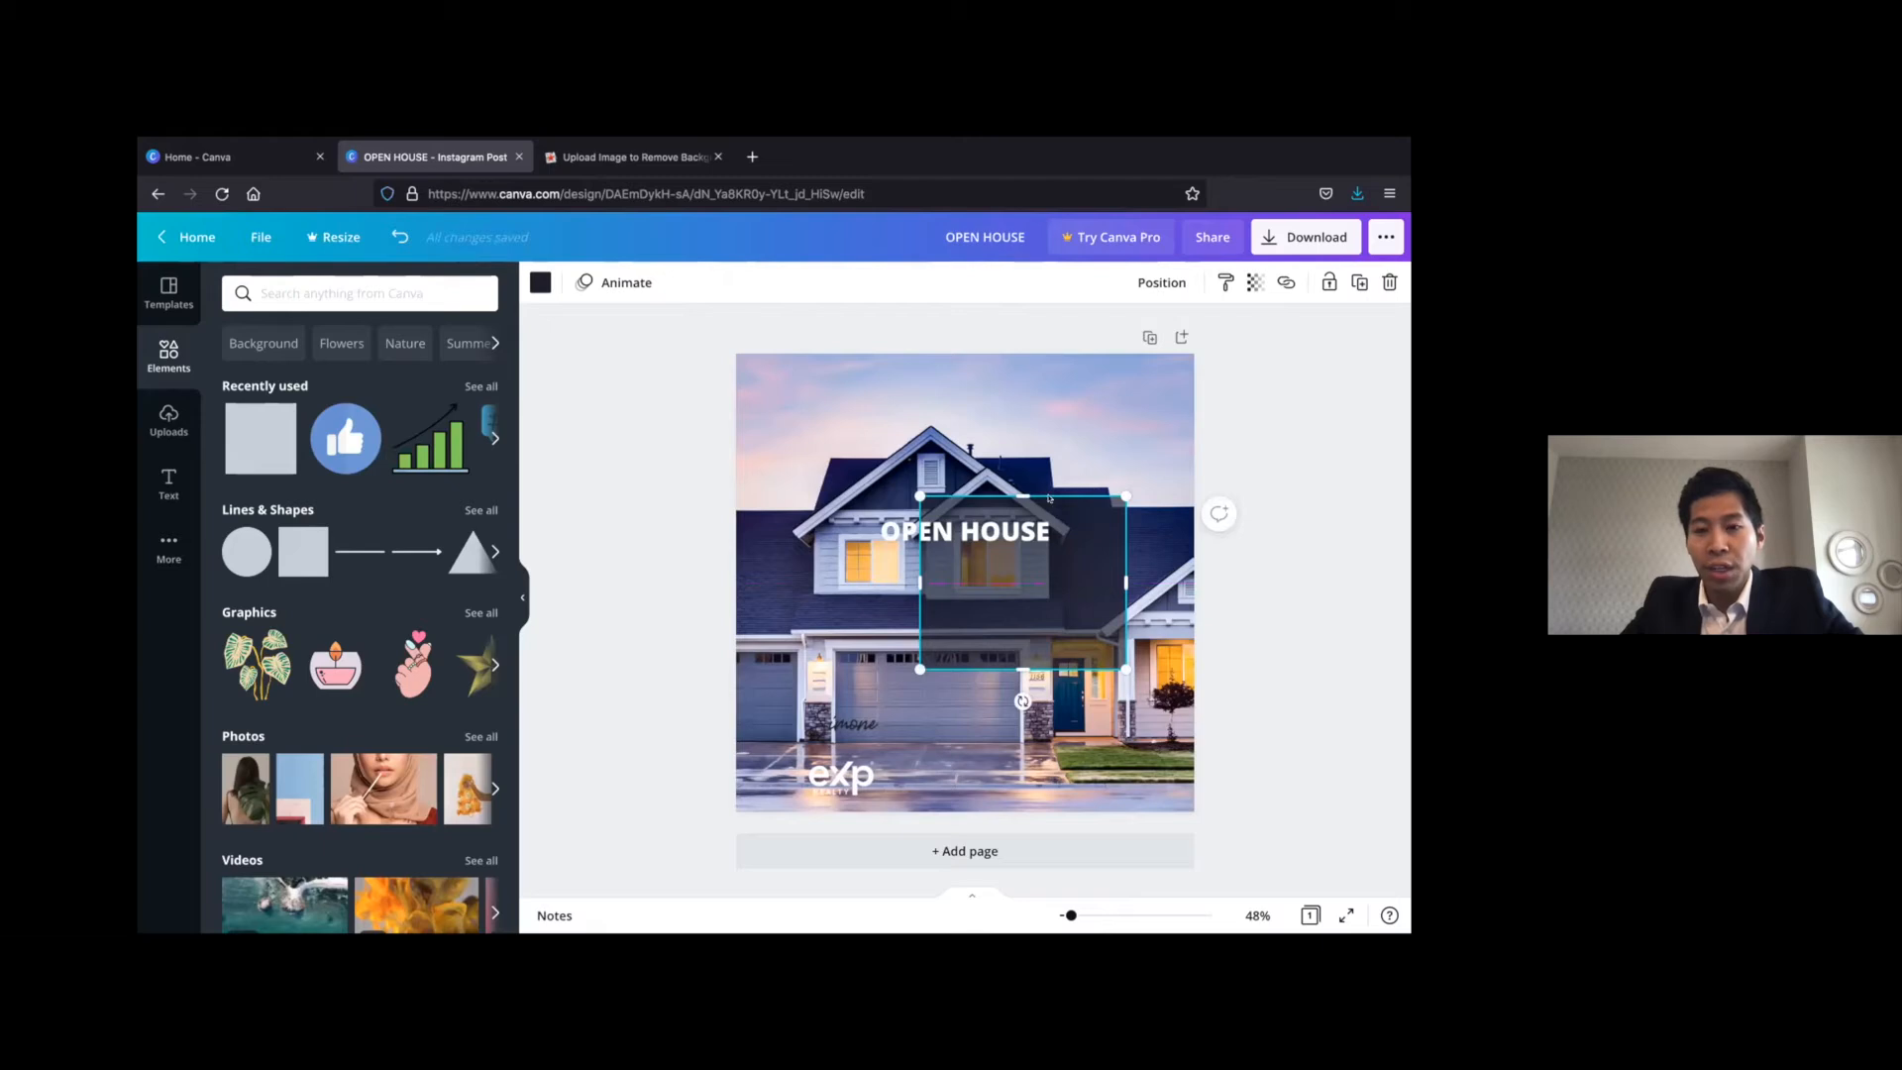
pyautogui.click(1155, 281)
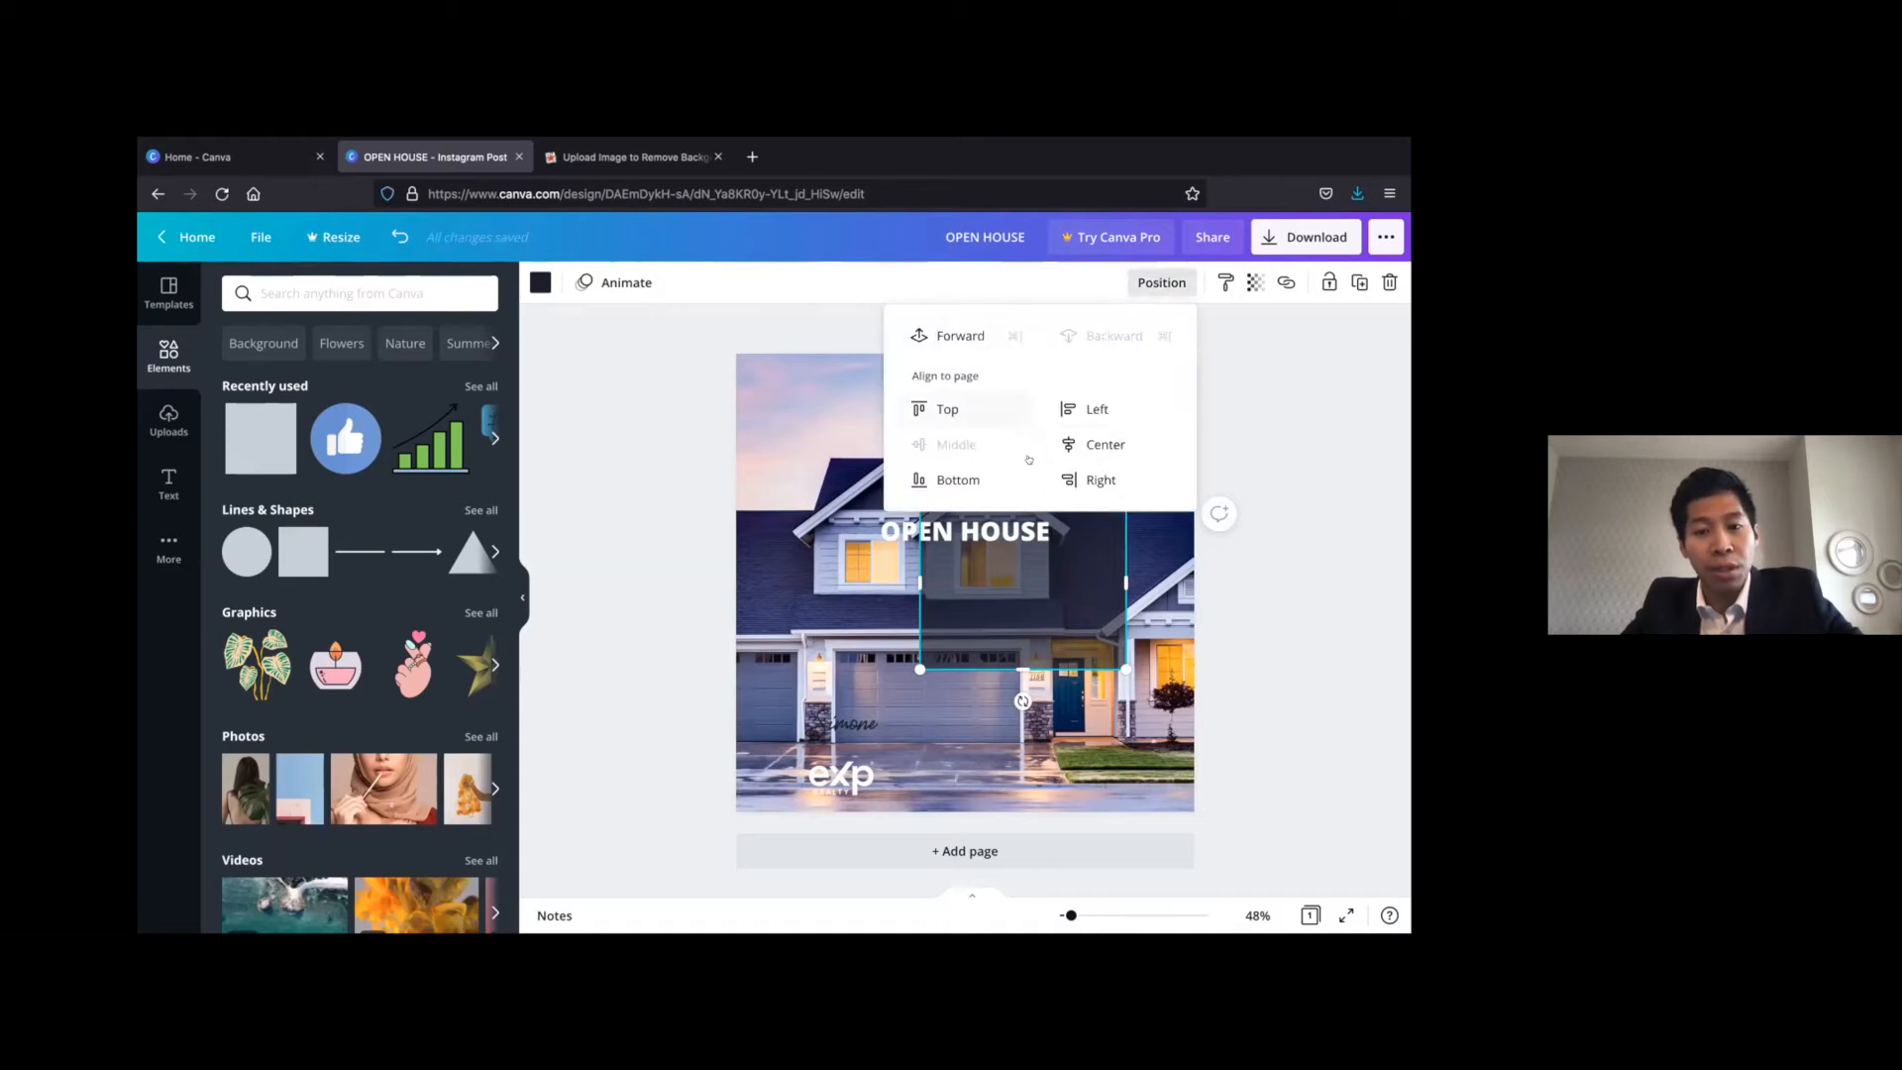
pyautogui.click(1100, 443)
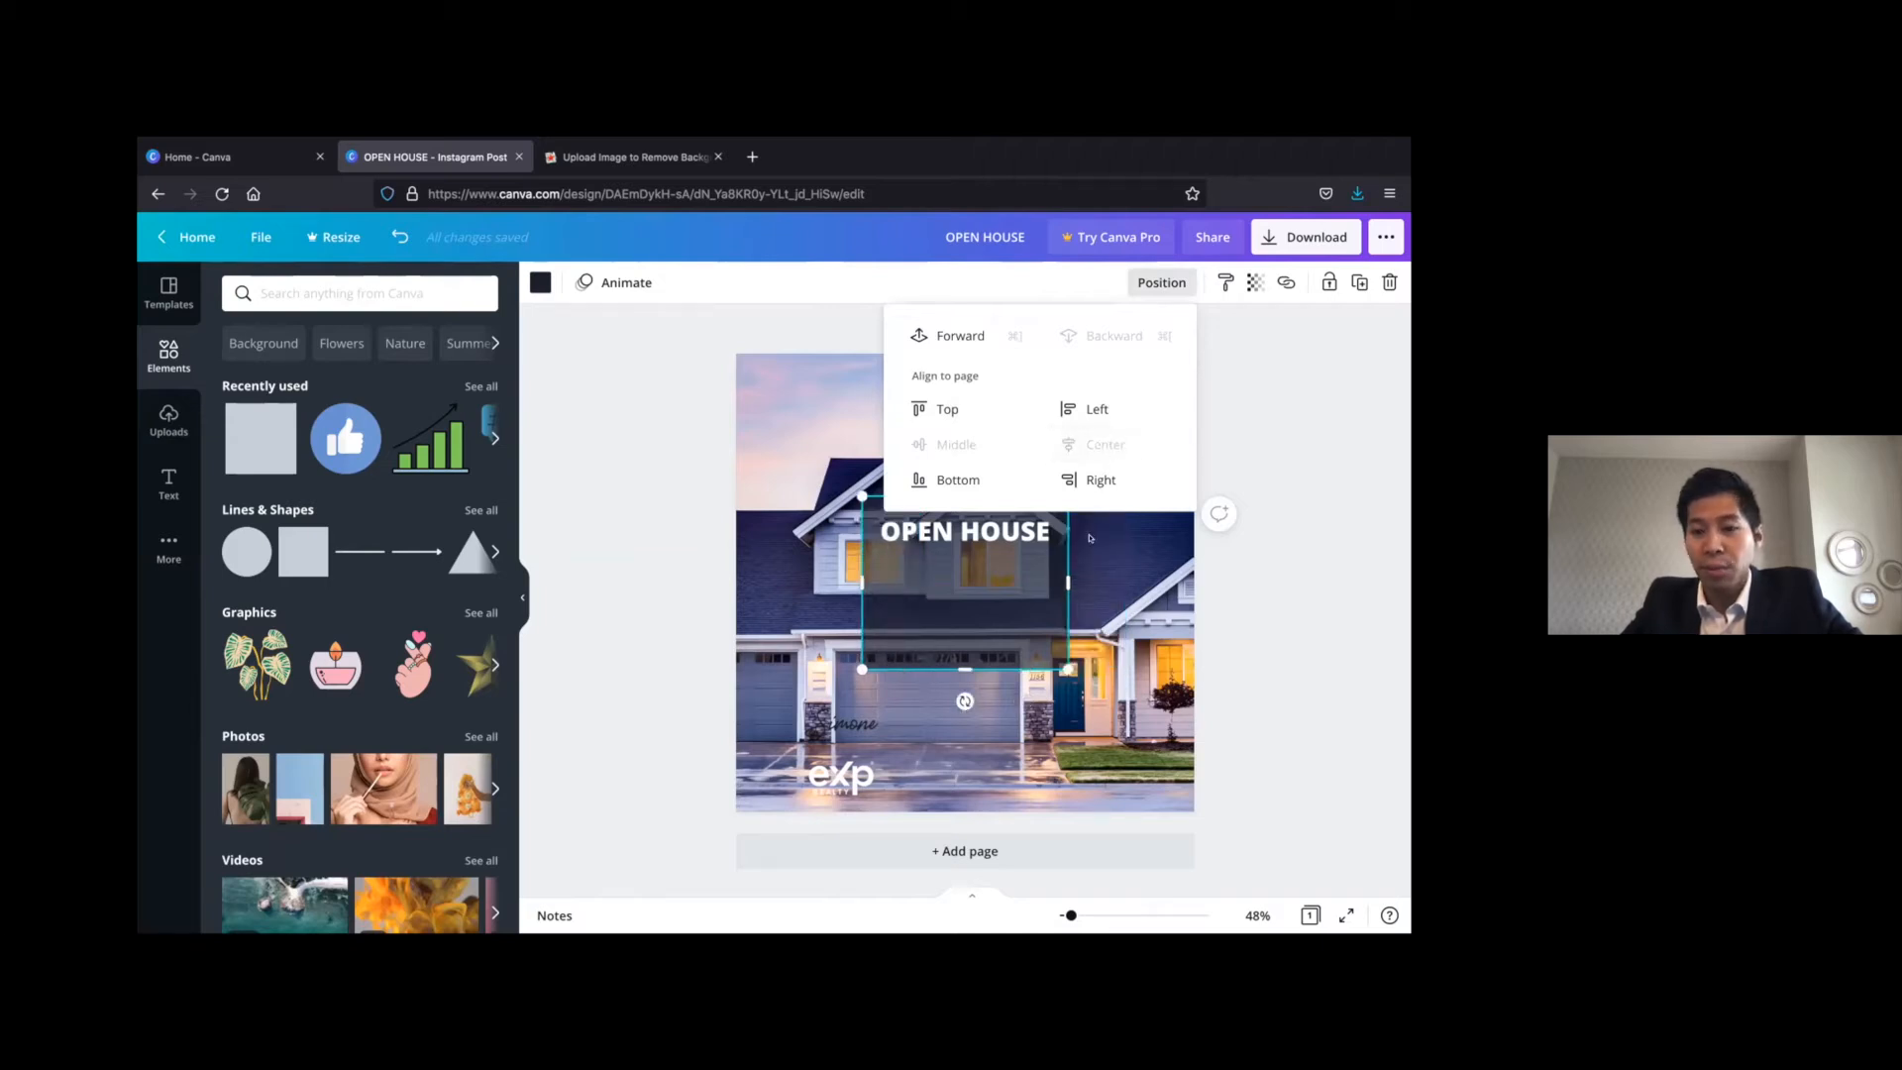
pyautogui.click(1290, 544)
pyautogui.click(1247, 553)
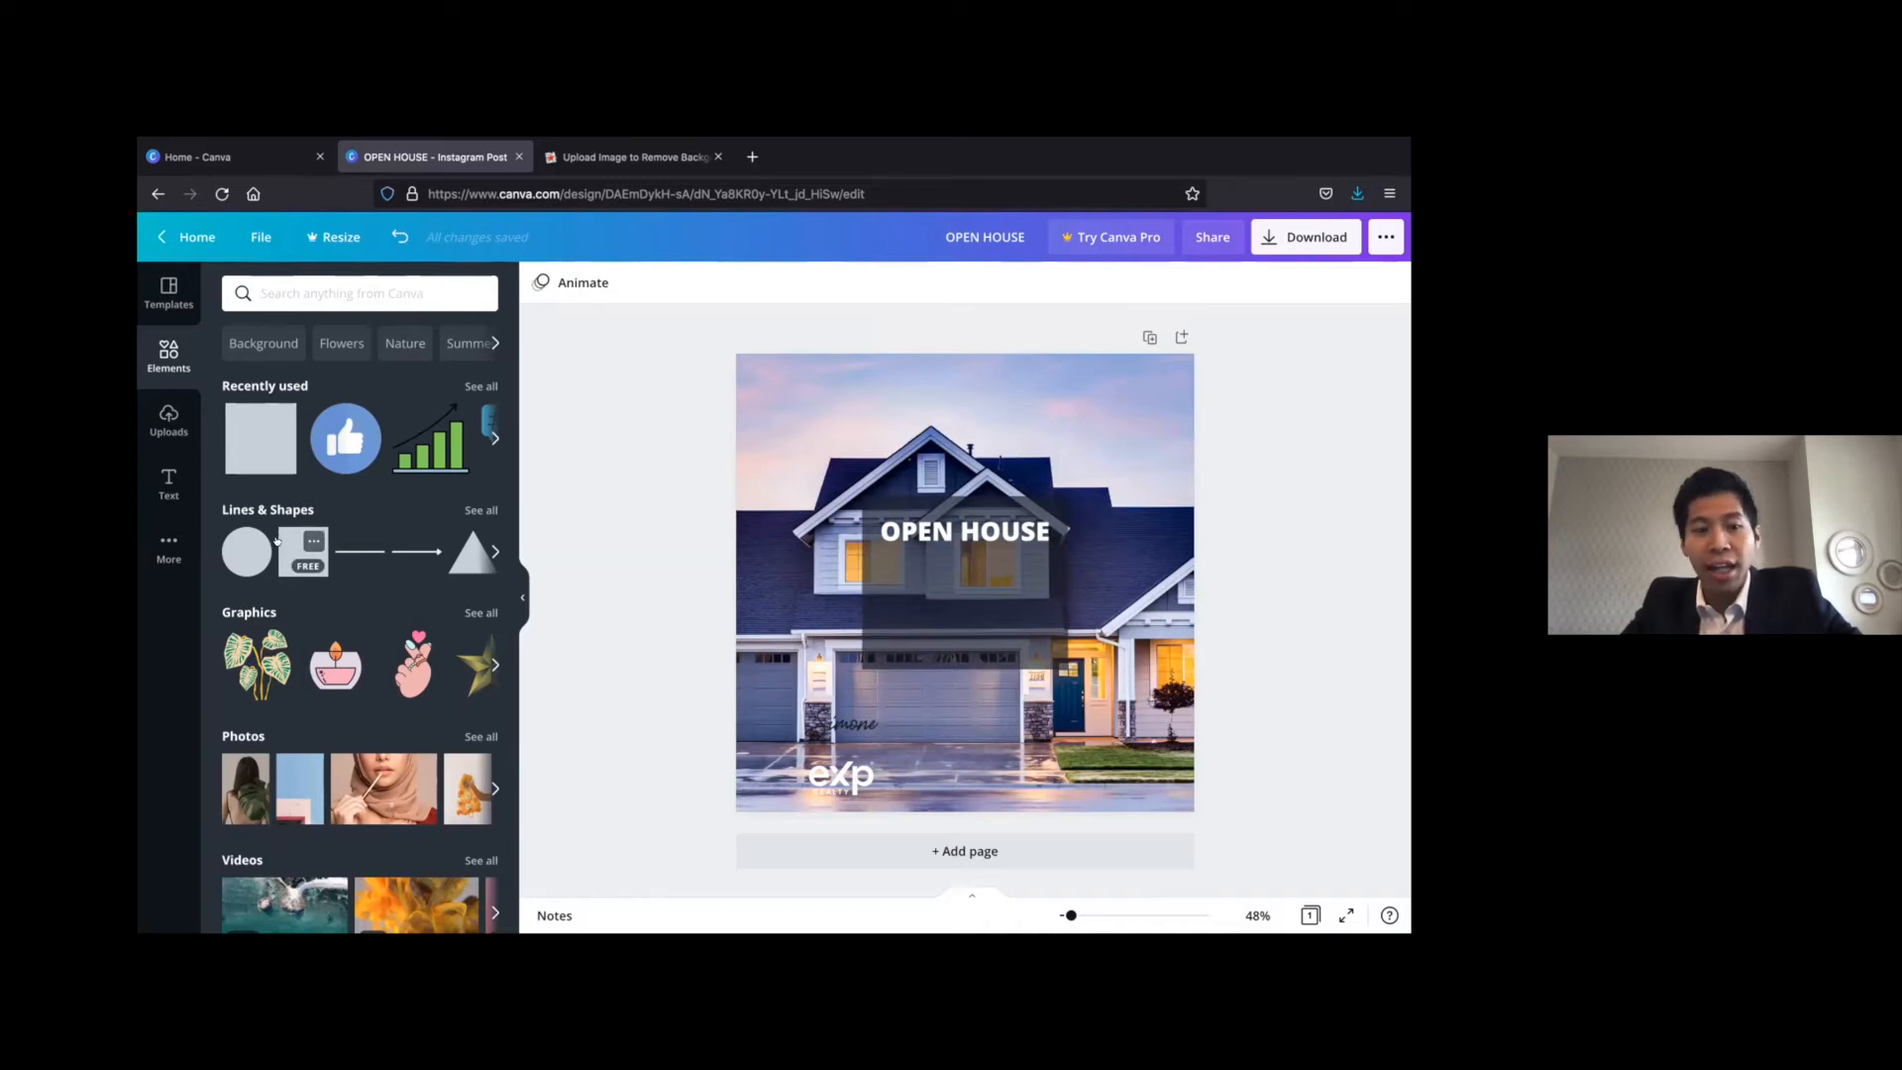
# Add a square and reshape it into a thin dark bar running from the page's left edge to the dark box, below the heading
pyautogui.click(304, 550)
pyautogui.moveTo(1013, 588); pyautogui.dragTo(918, 665)
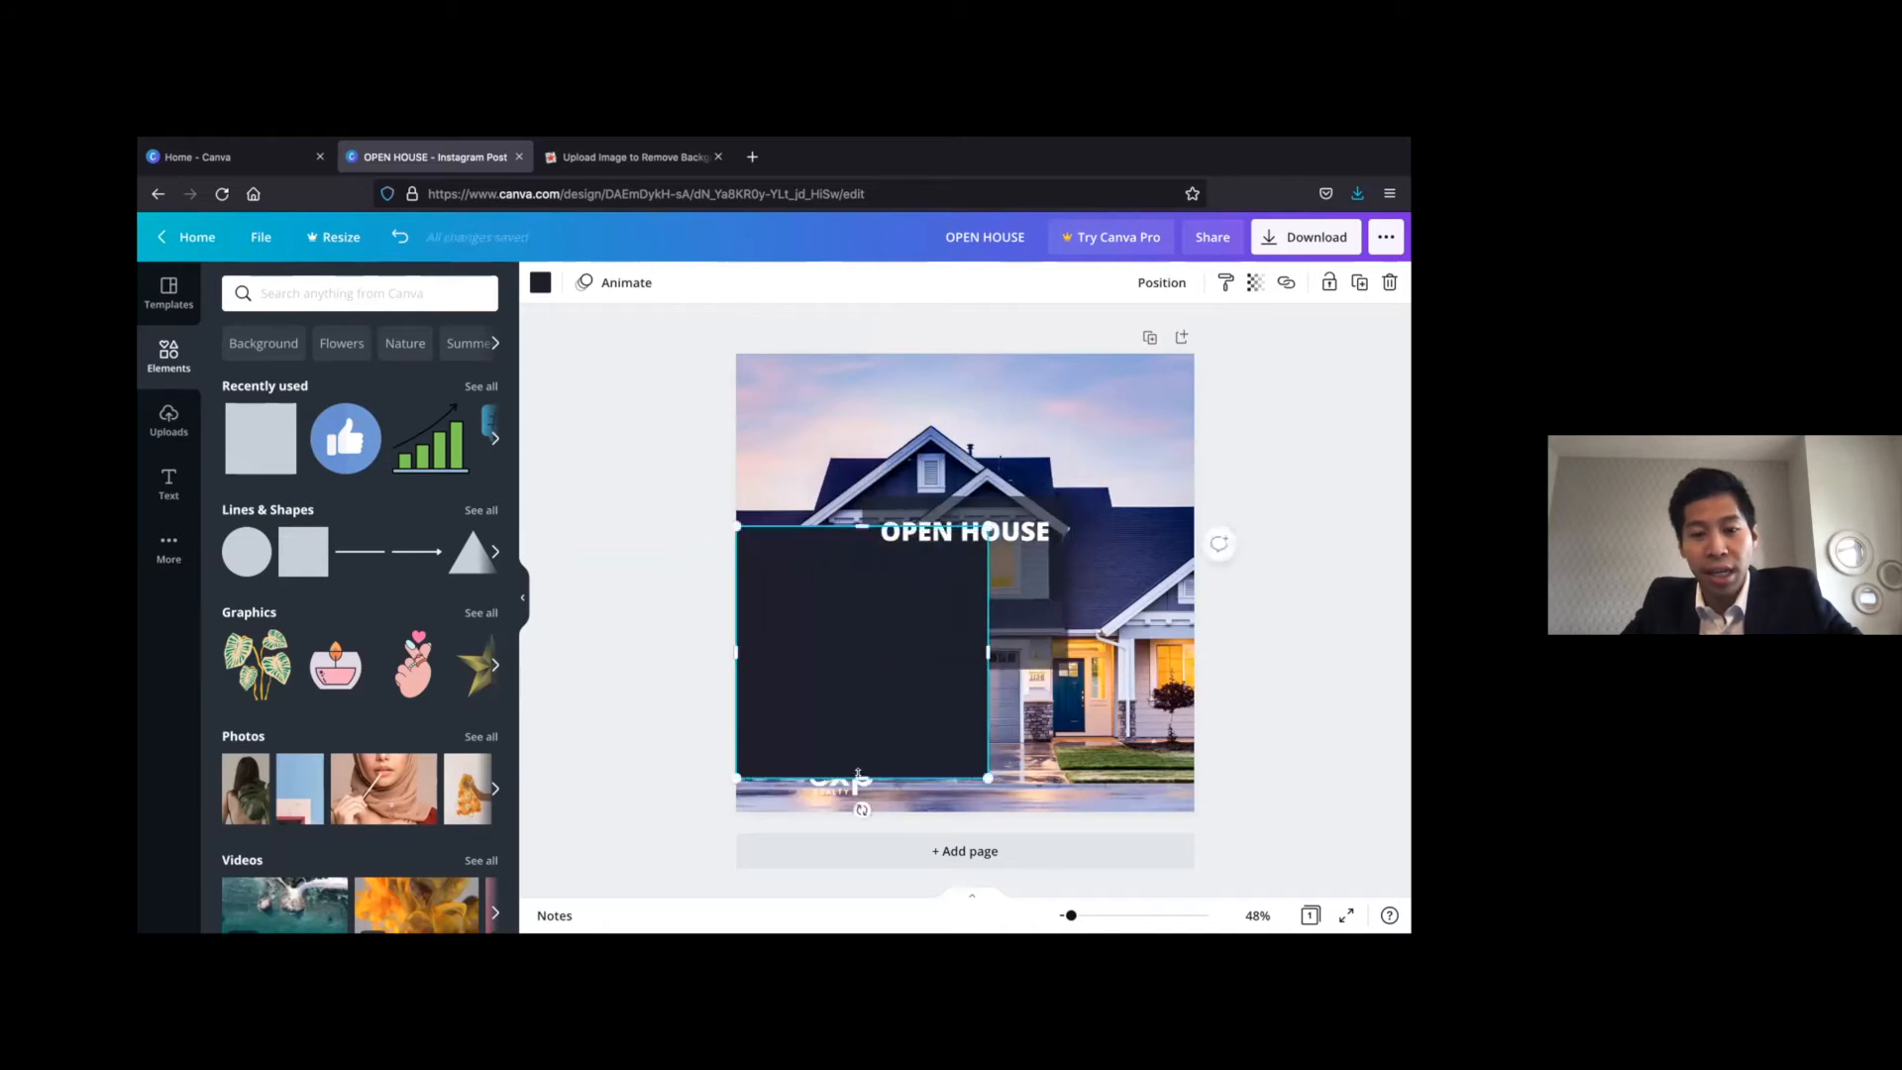
pyautogui.moveTo(855, 773); pyautogui.dragTo(882, 545)
pyautogui.moveTo(737, 535); pyautogui.dragTo(842, 568)
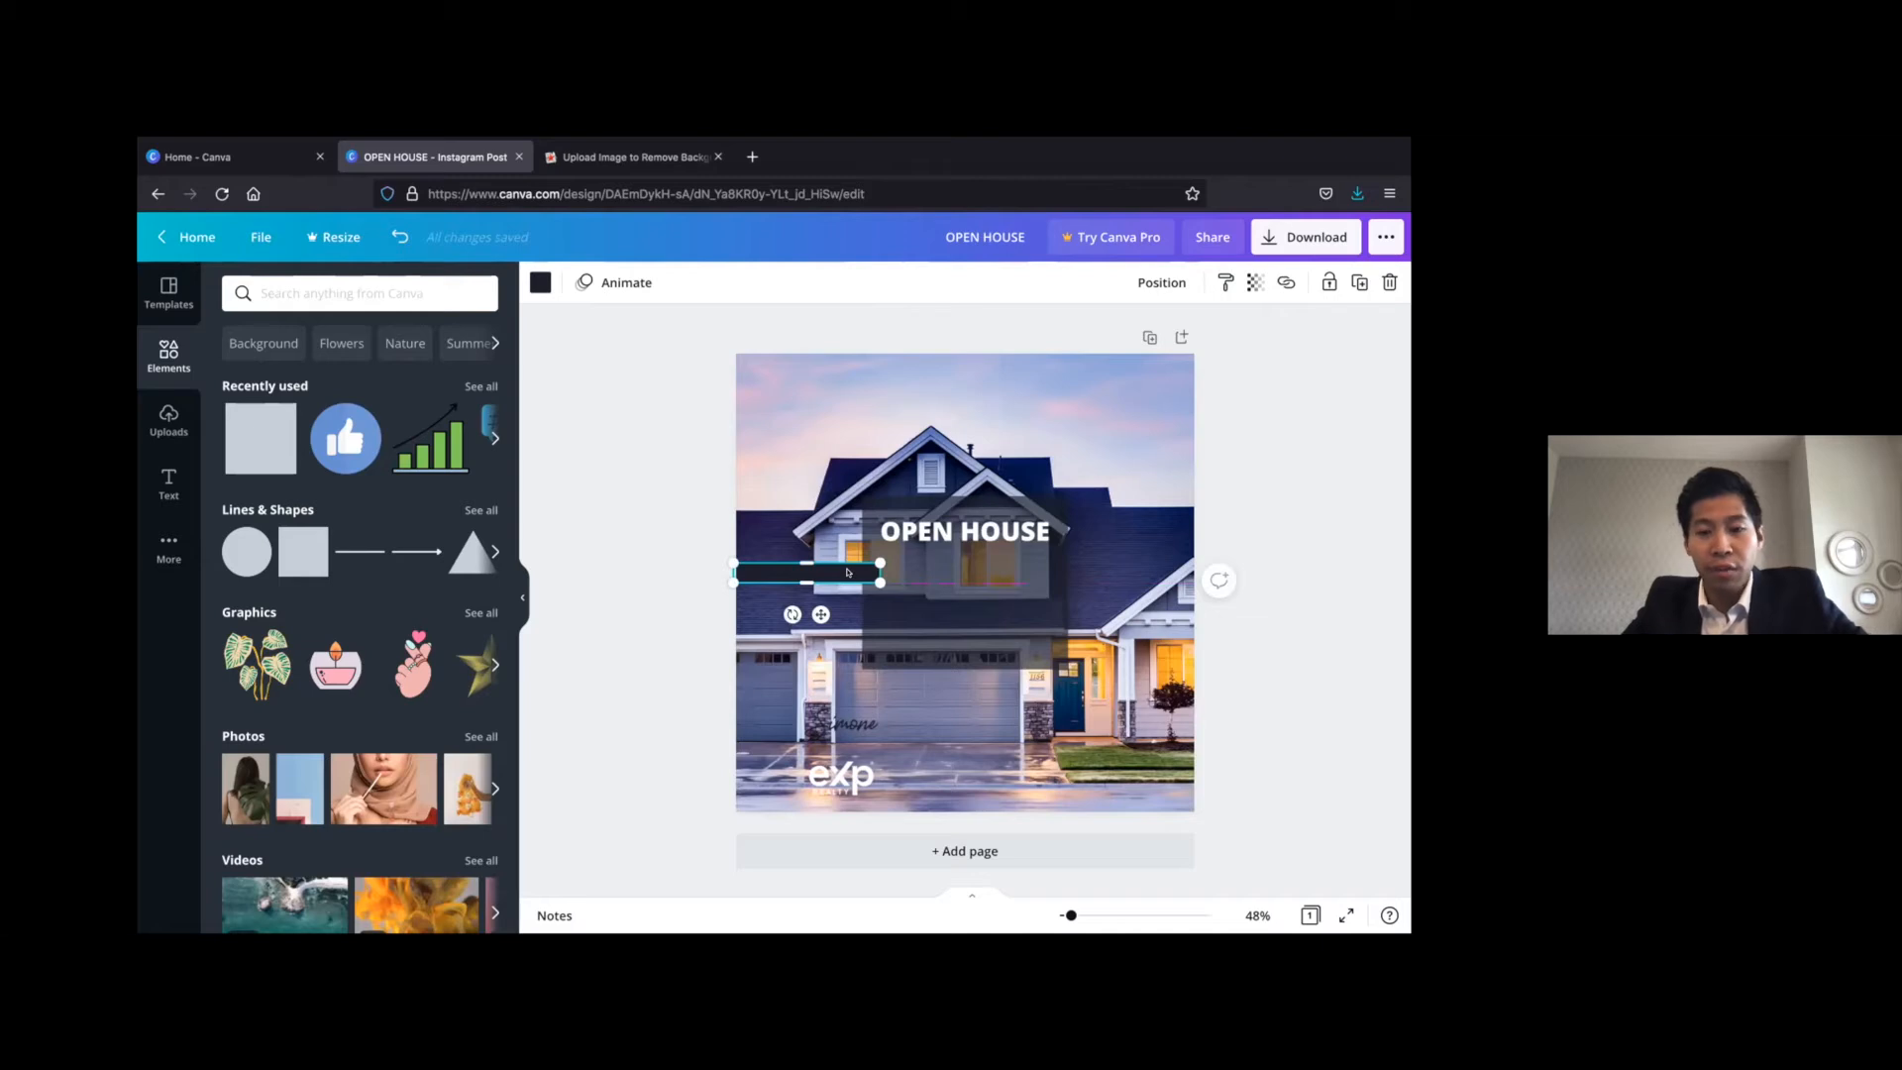
# Duplicate the thin dark bar and place the copy at the page's right edge, level with the first bar
pyautogui.press('super+d')
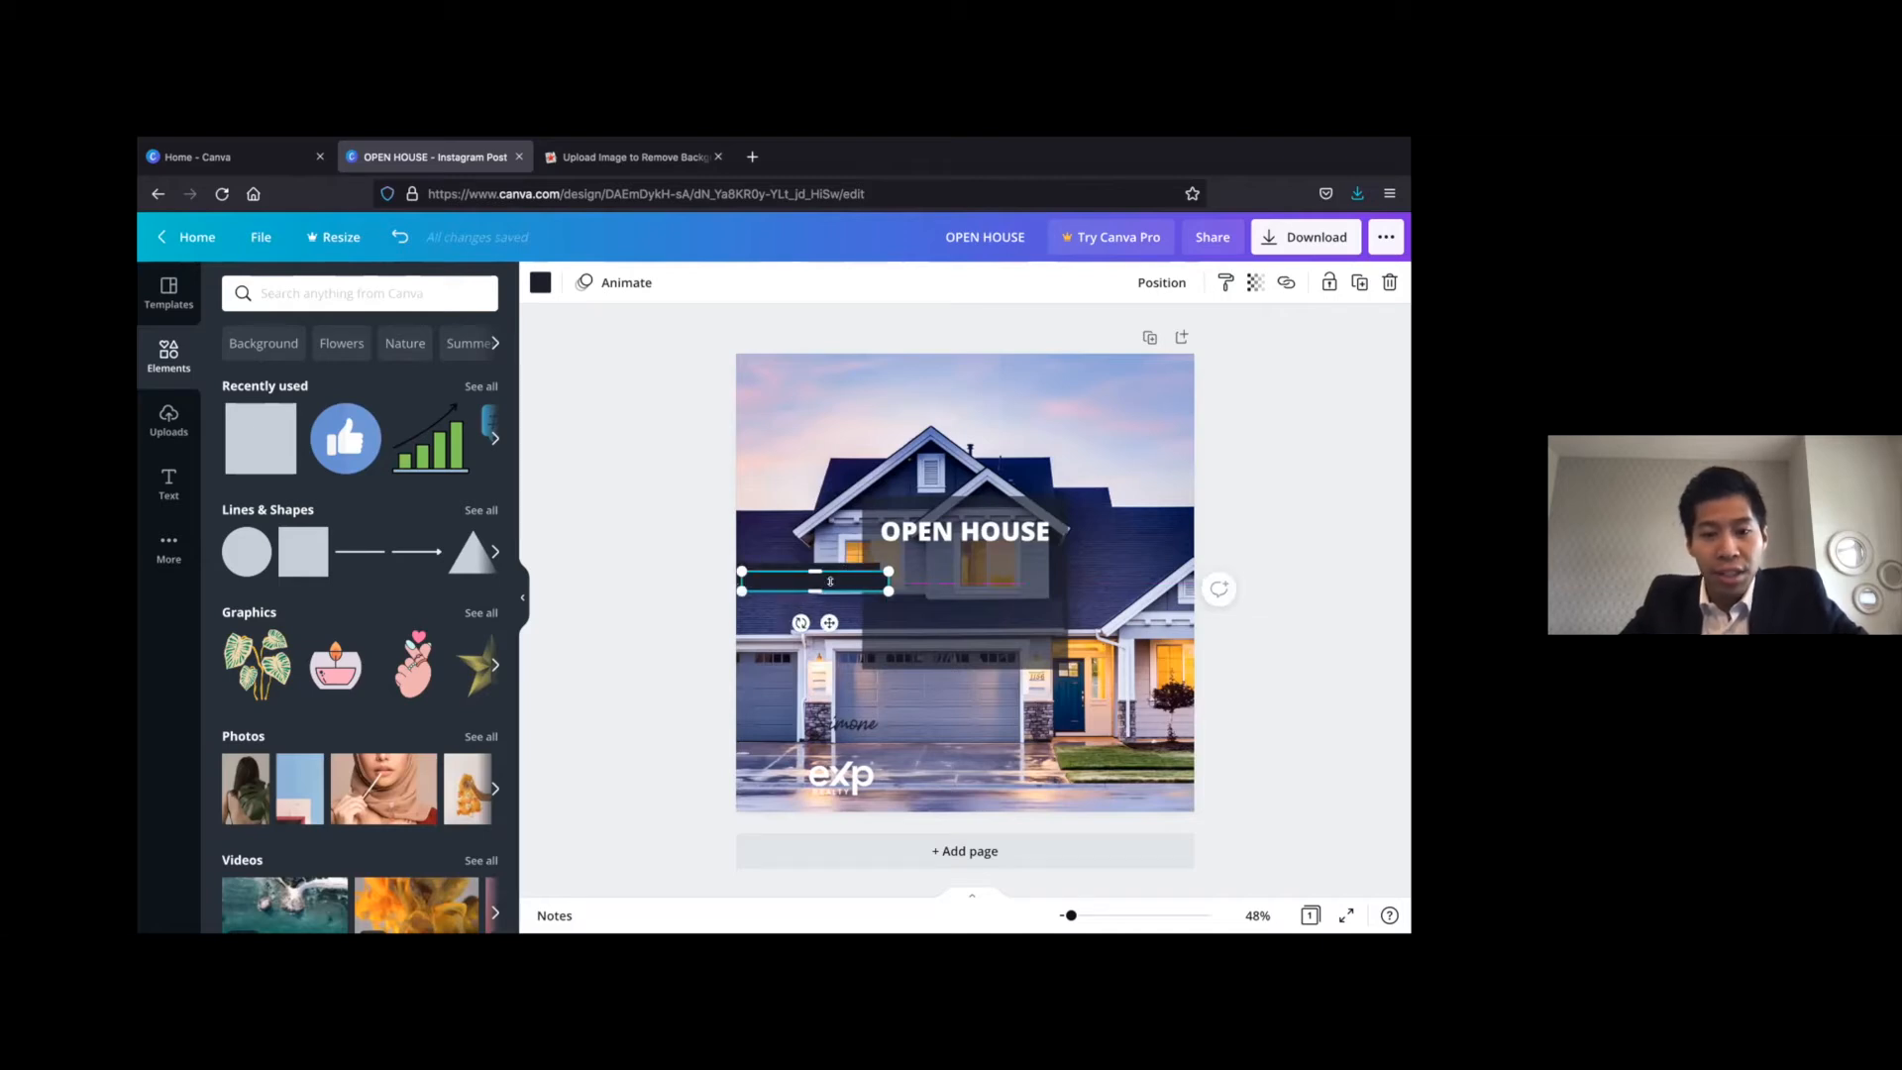
pyautogui.moveTo(836, 574); pyautogui.dragTo(838, 485)
pyautogui.rightClick(842, 484)
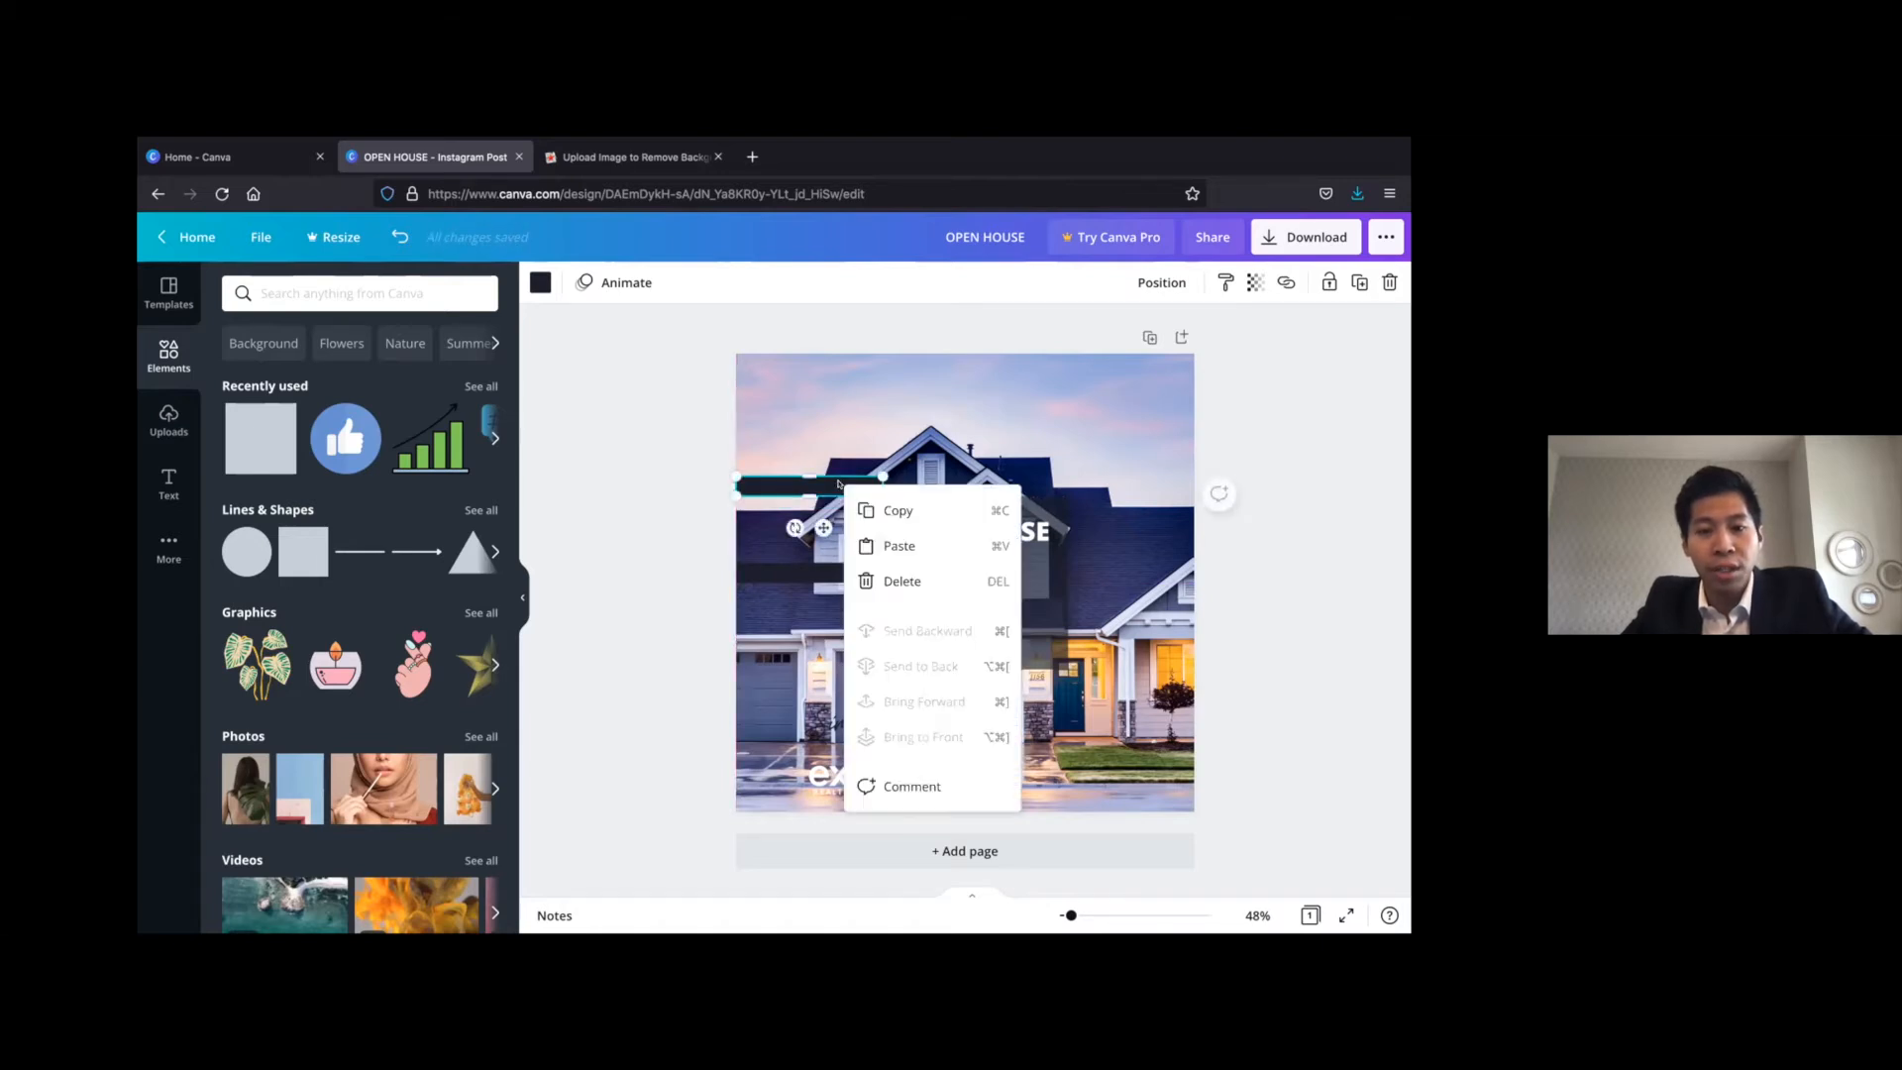
pyautogui.click(684, 523)
pyautogui.moveTo(819, 484); pyautogui.dragTo(1123, 562)
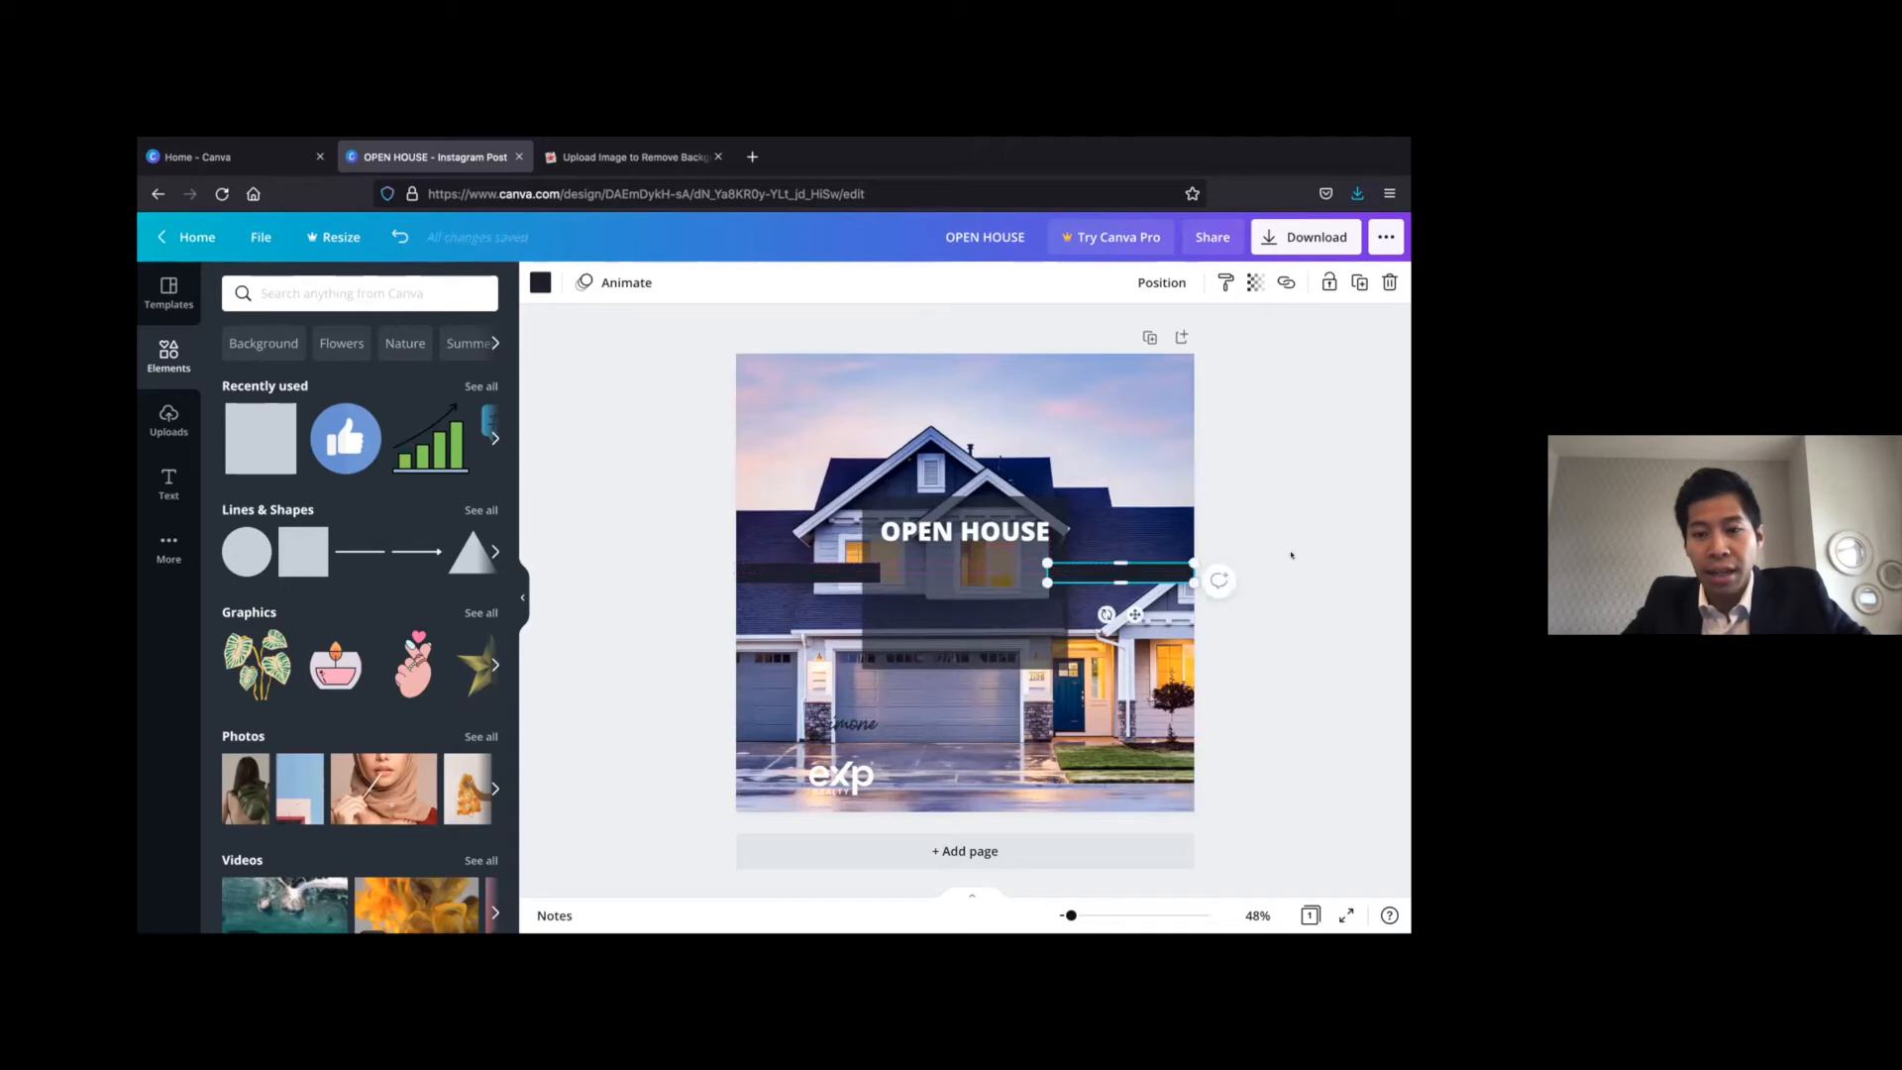
# Recolour both thin bars to the default yellow
pyautogui.click(539, 282)
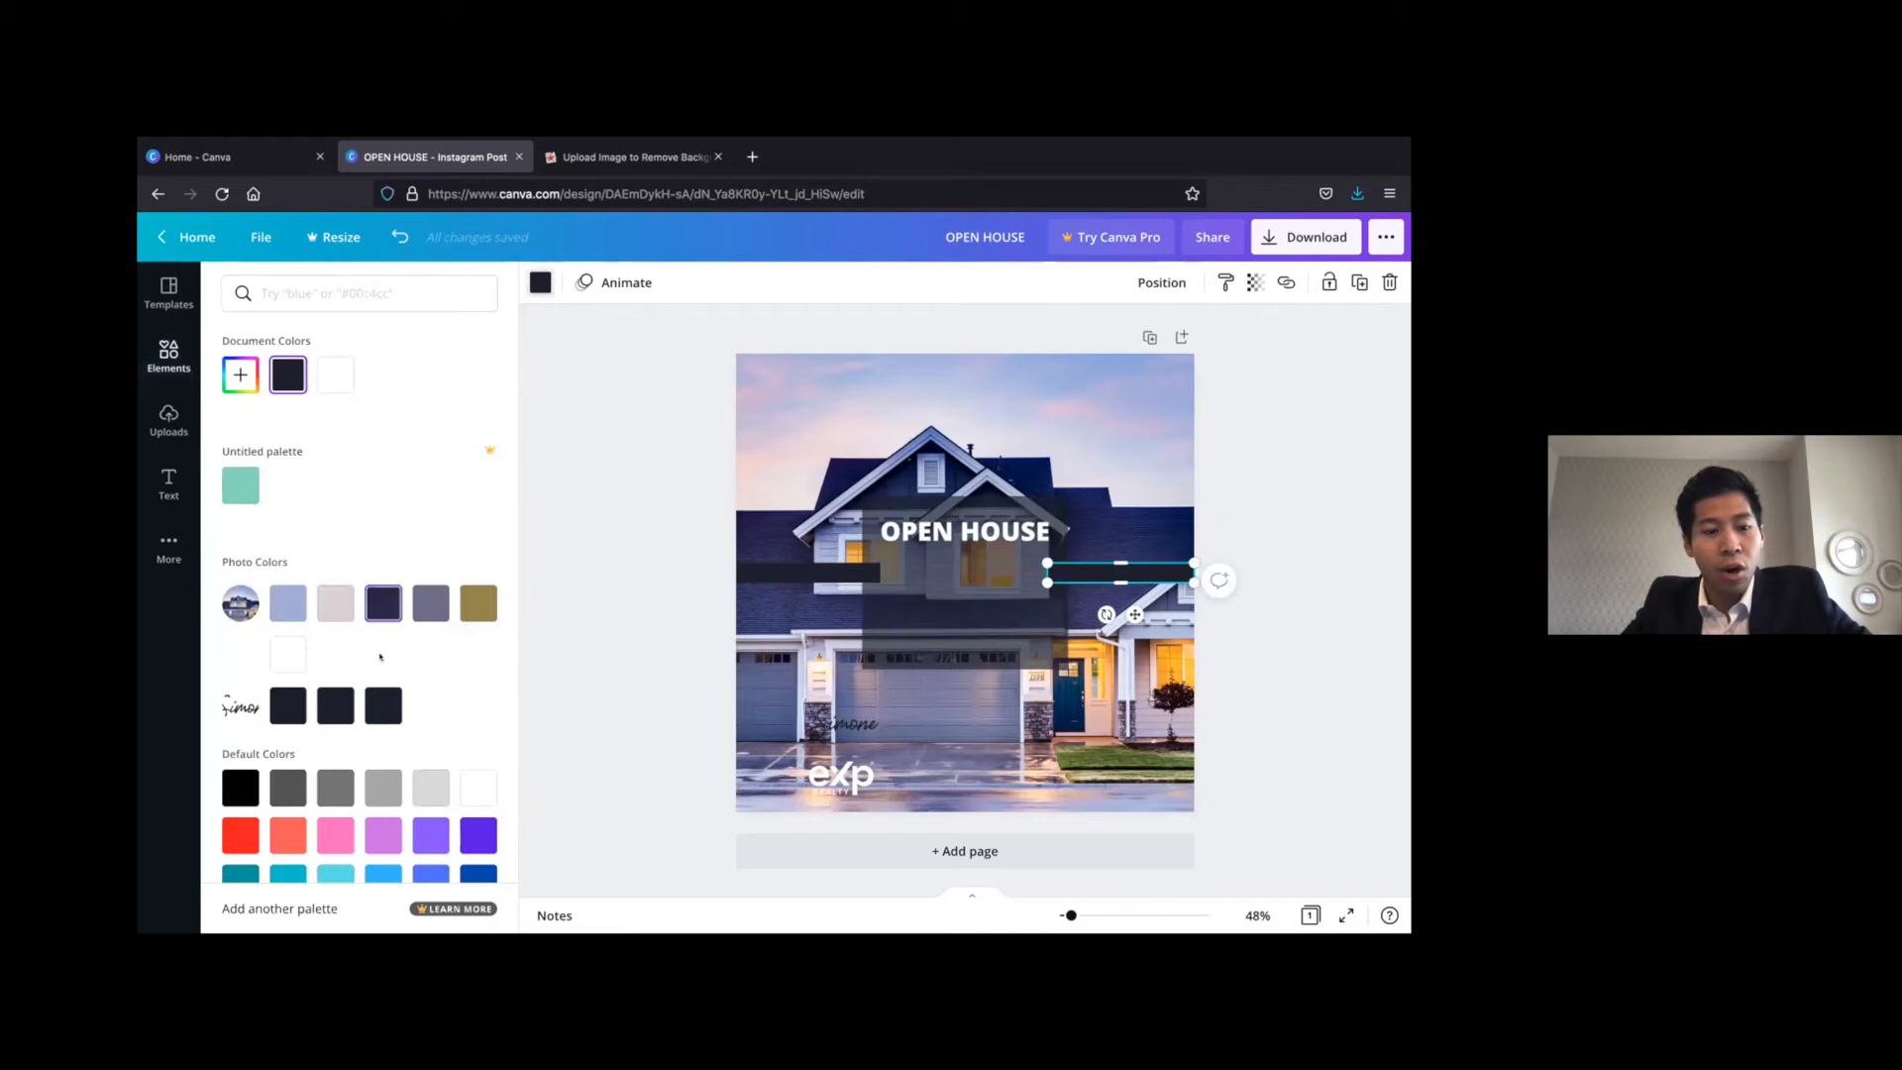
pyautogui.click(383, 829)
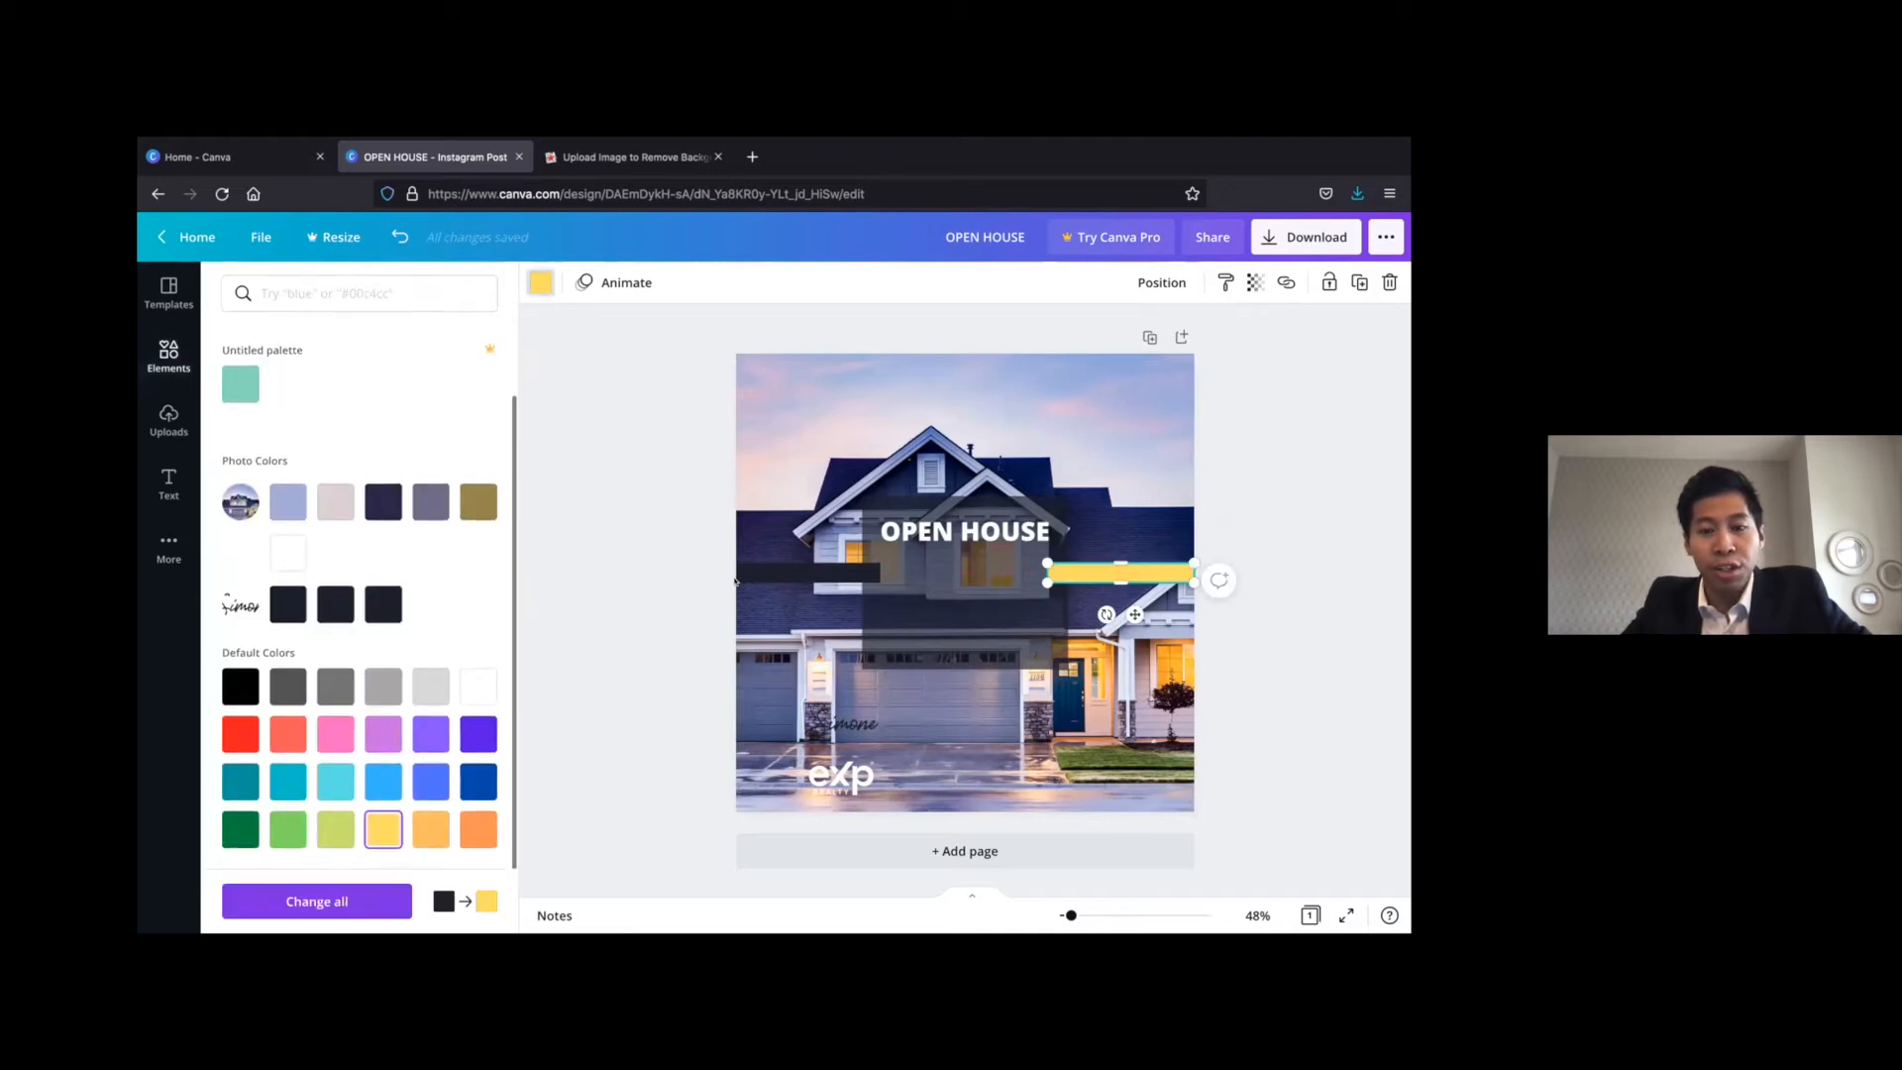
pyautogui.click(763, 569)
pyautogui.click(375, 830)
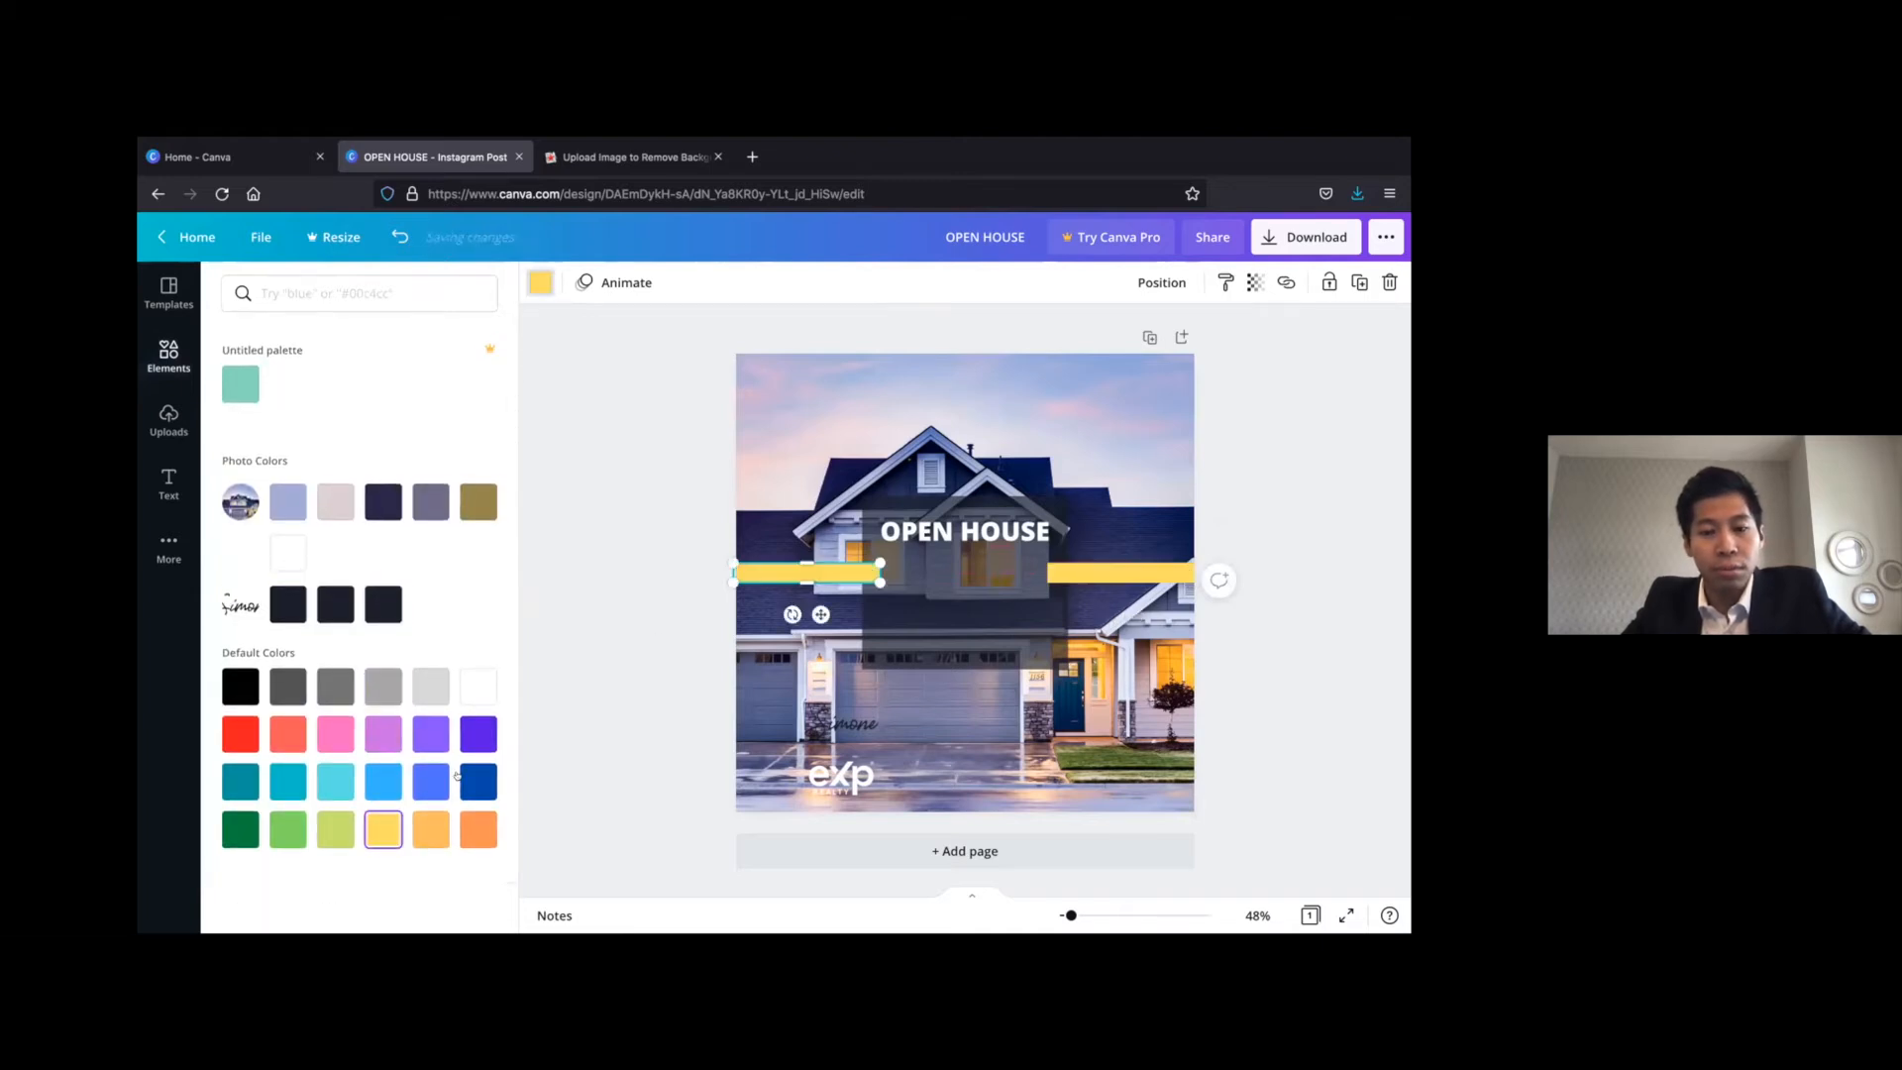
pyautogui.press('Escape')
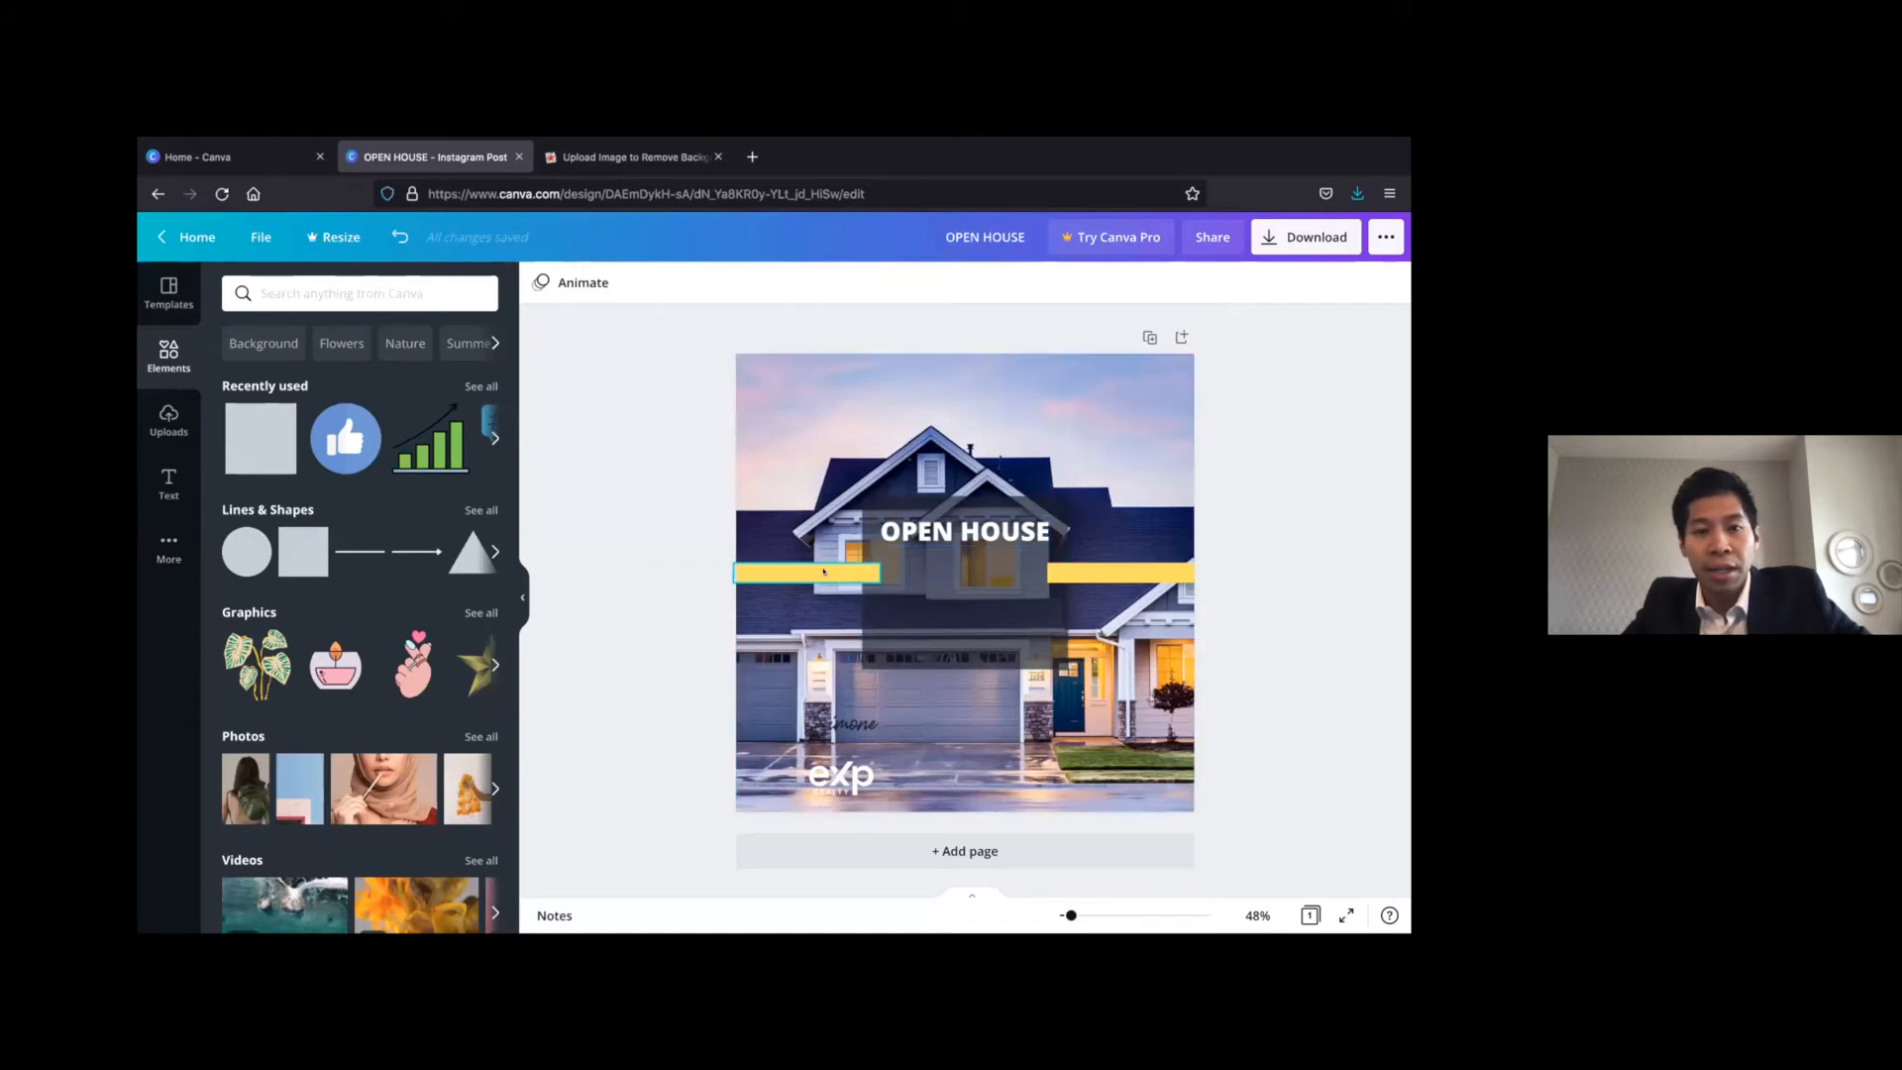
# Try darker custom gold shades on the left bar and return it to the default yellow
pyautogui.click(823, 572)
pyautogui.click(539, 282)
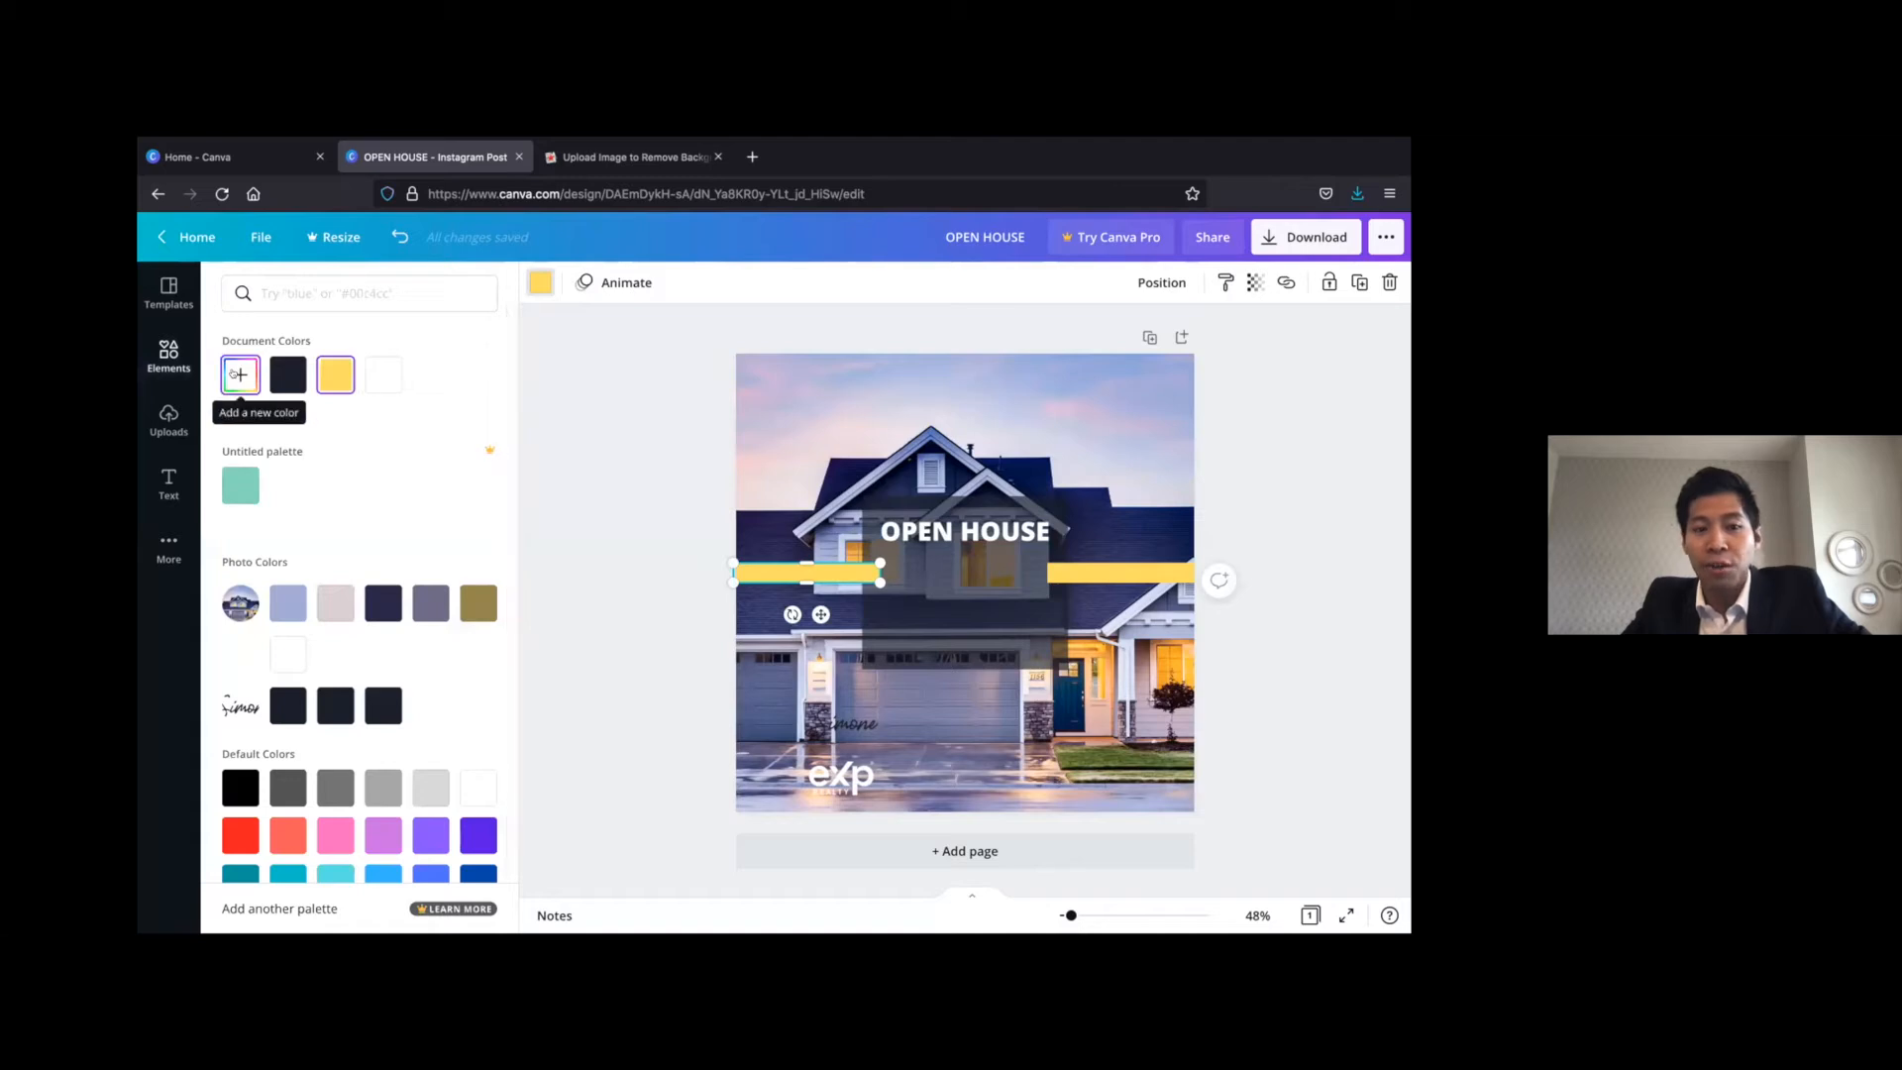
pyautogui.click(237, 373)
pyautogui.click(433, 420)
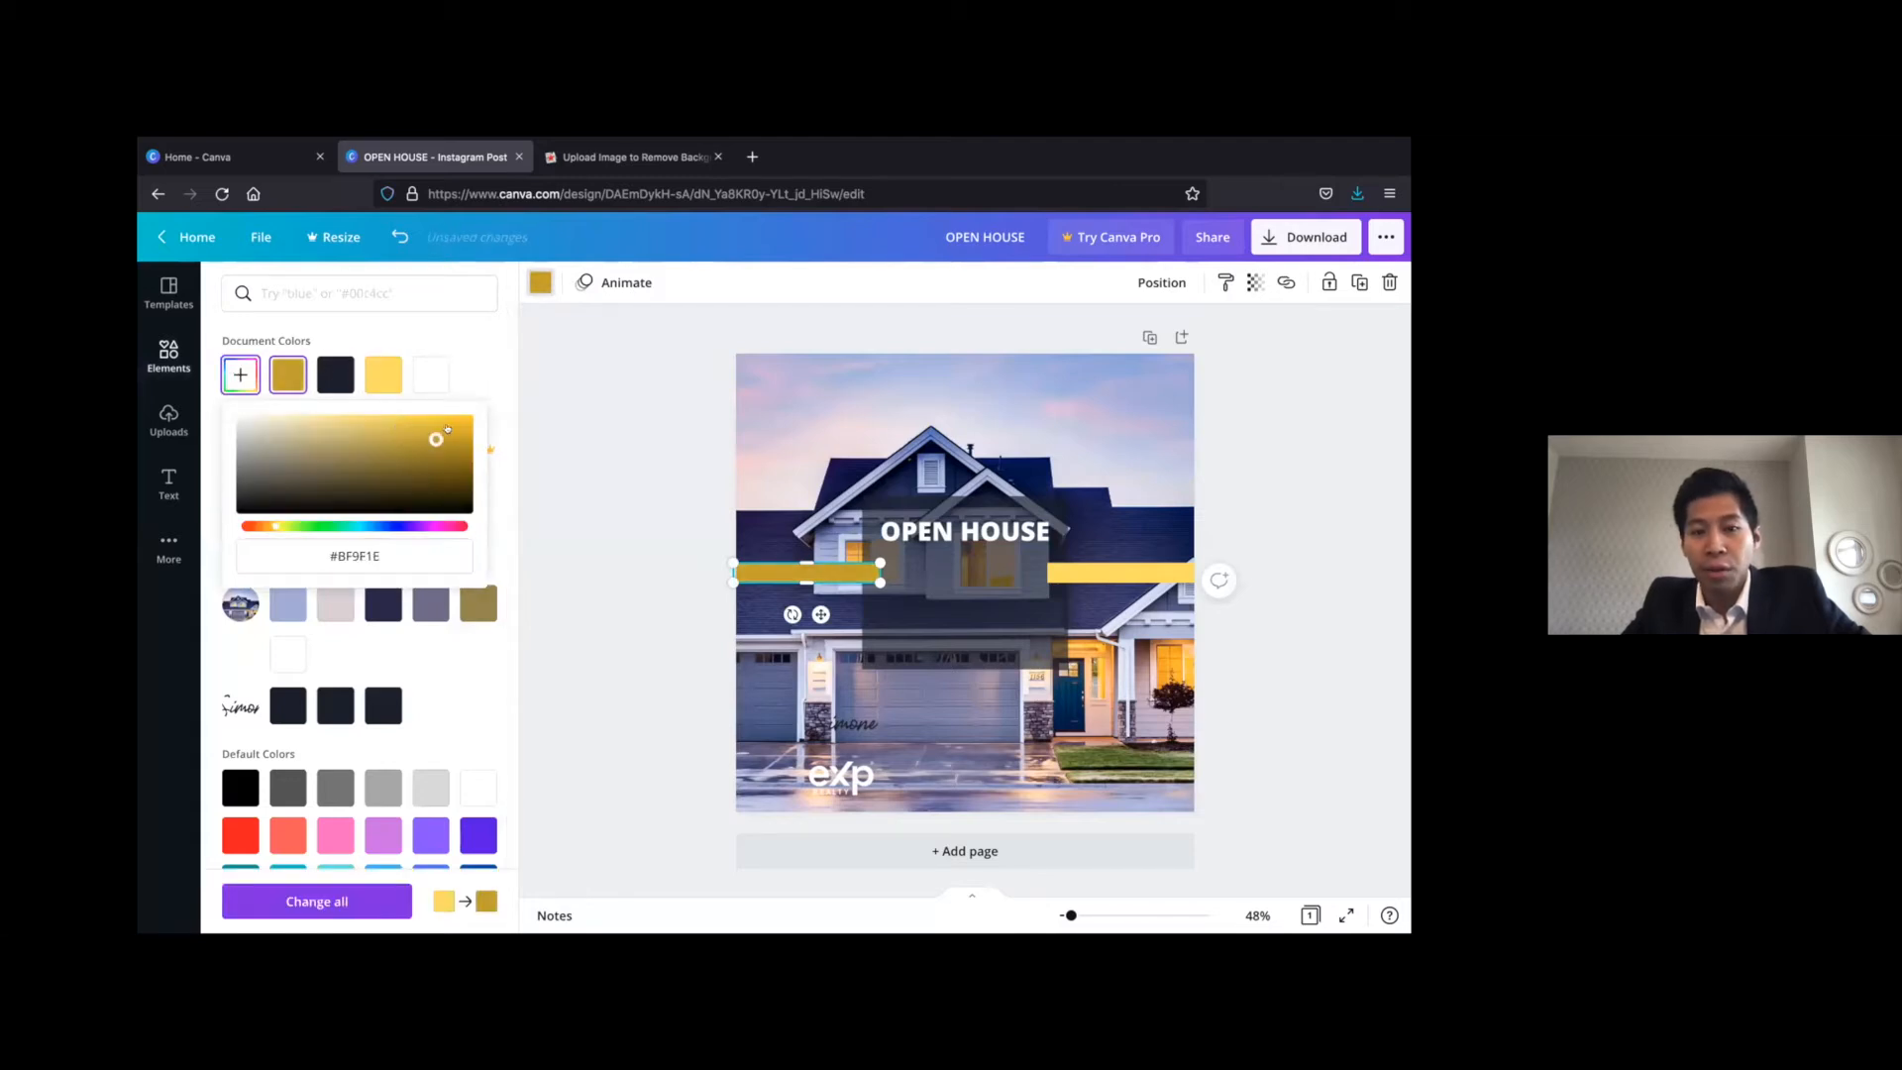
pyautogui.moveTo(388, 420); pyautogui.dragTo(380, 434)
pyautogui.moveTo(272, 522)
pyautogui.mouseDown()
pyautogui.moveTo(299, 523)
pyautogui.moveTo(274, 520)
pyautogui.mouseUp()
pyautogui.click(382, 375)
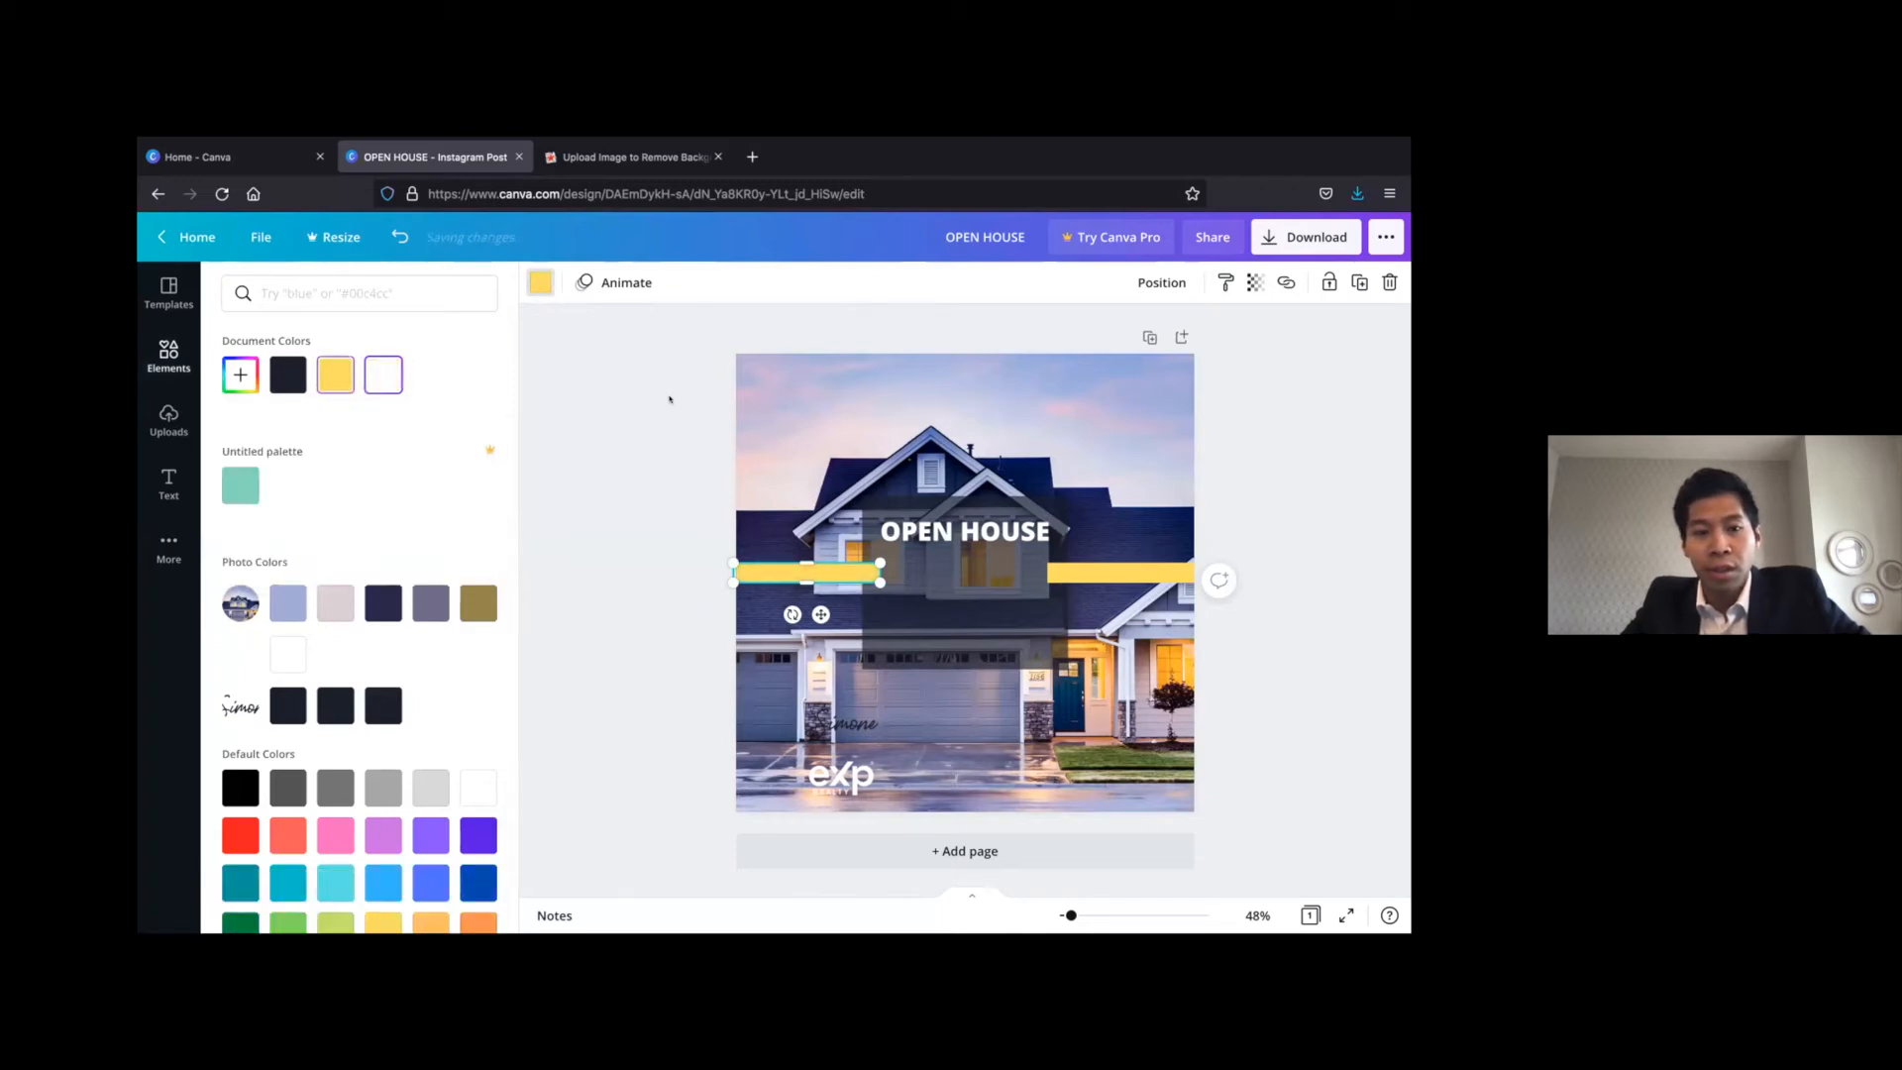
pyautogui.click(637, 429)
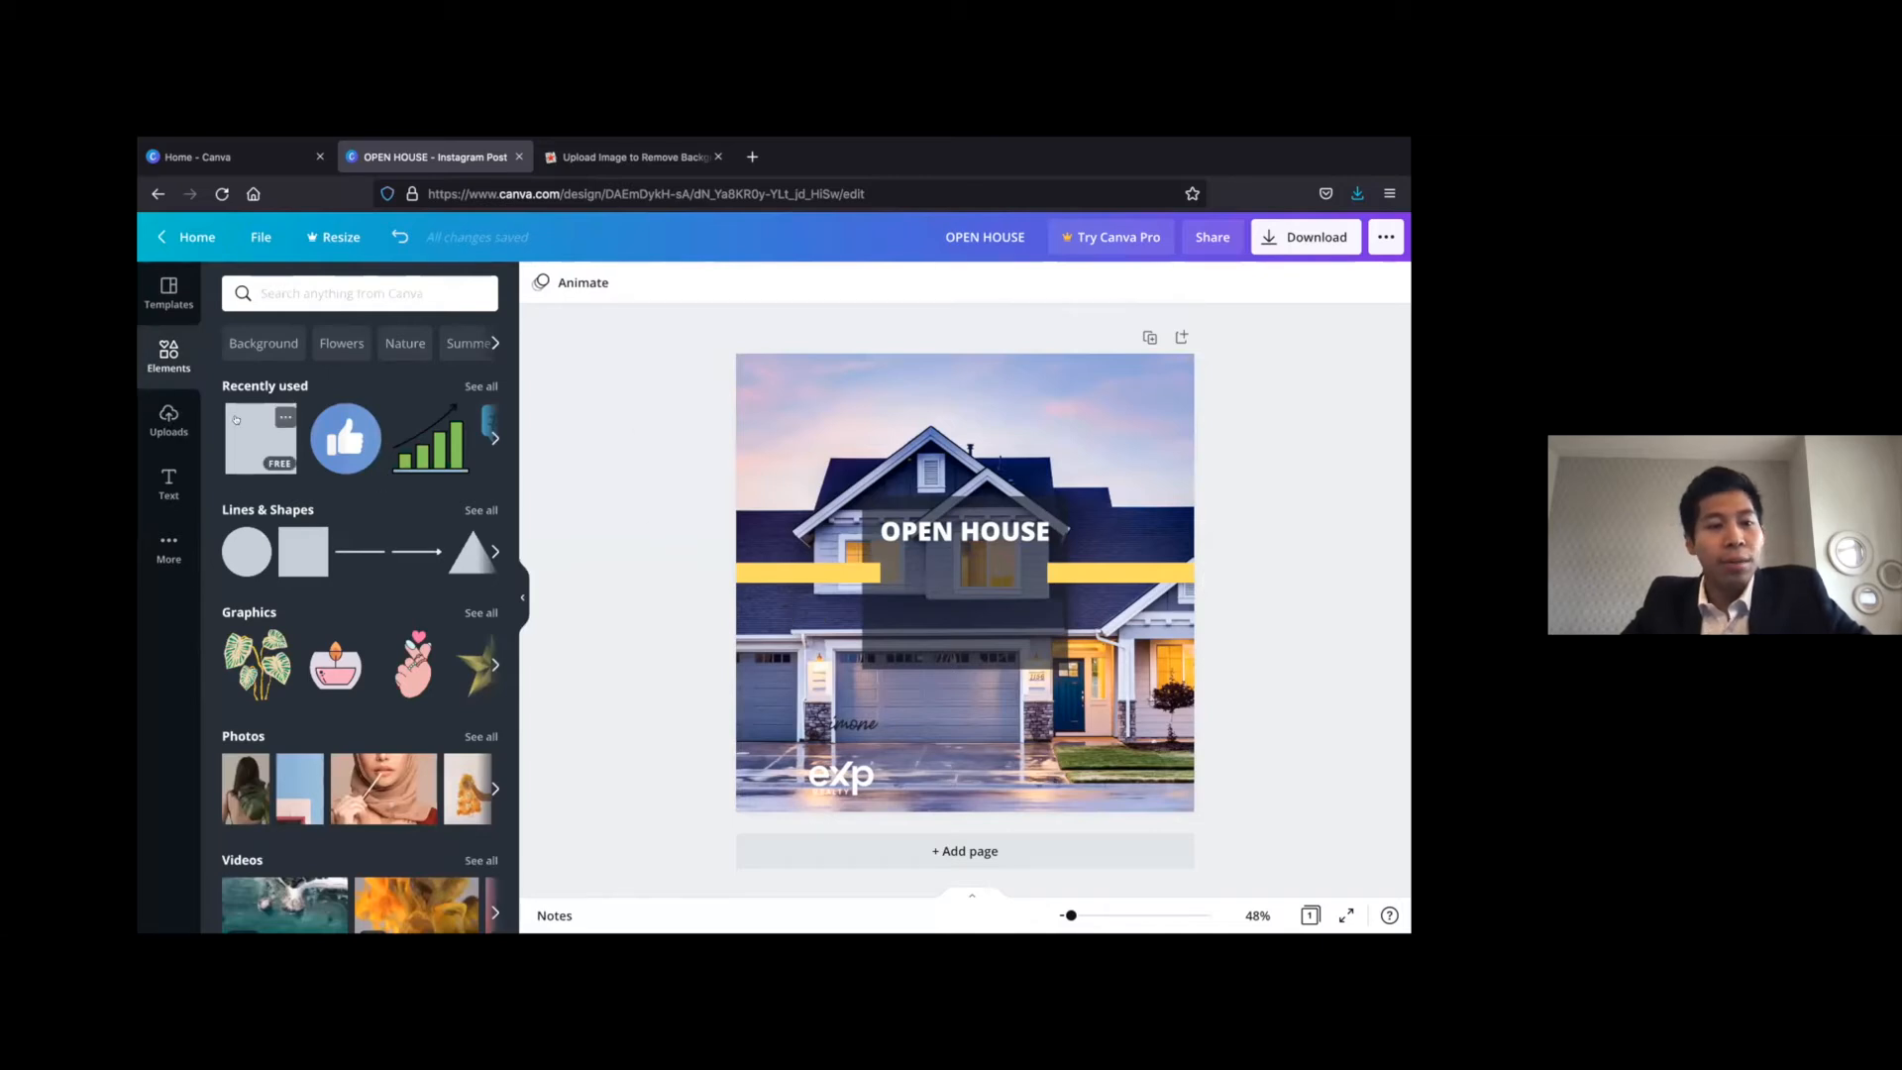
# Add another square and reshape it into a flat box under the OPEN HOUSE heading, as wide as the semi-transparent square
pyautogui.moveTo(261, 438); pyautogui.dragTo(1031, 555)
pyautogui.moveTo(965, 457); pyautogui.dragTo(968, 555)
pyautogui.moveTo(963, 687); pyautogui.dragTo(1021, 570)
pyautogui.moveTo(851, 568); pyautogui.dragTo(857, 568)
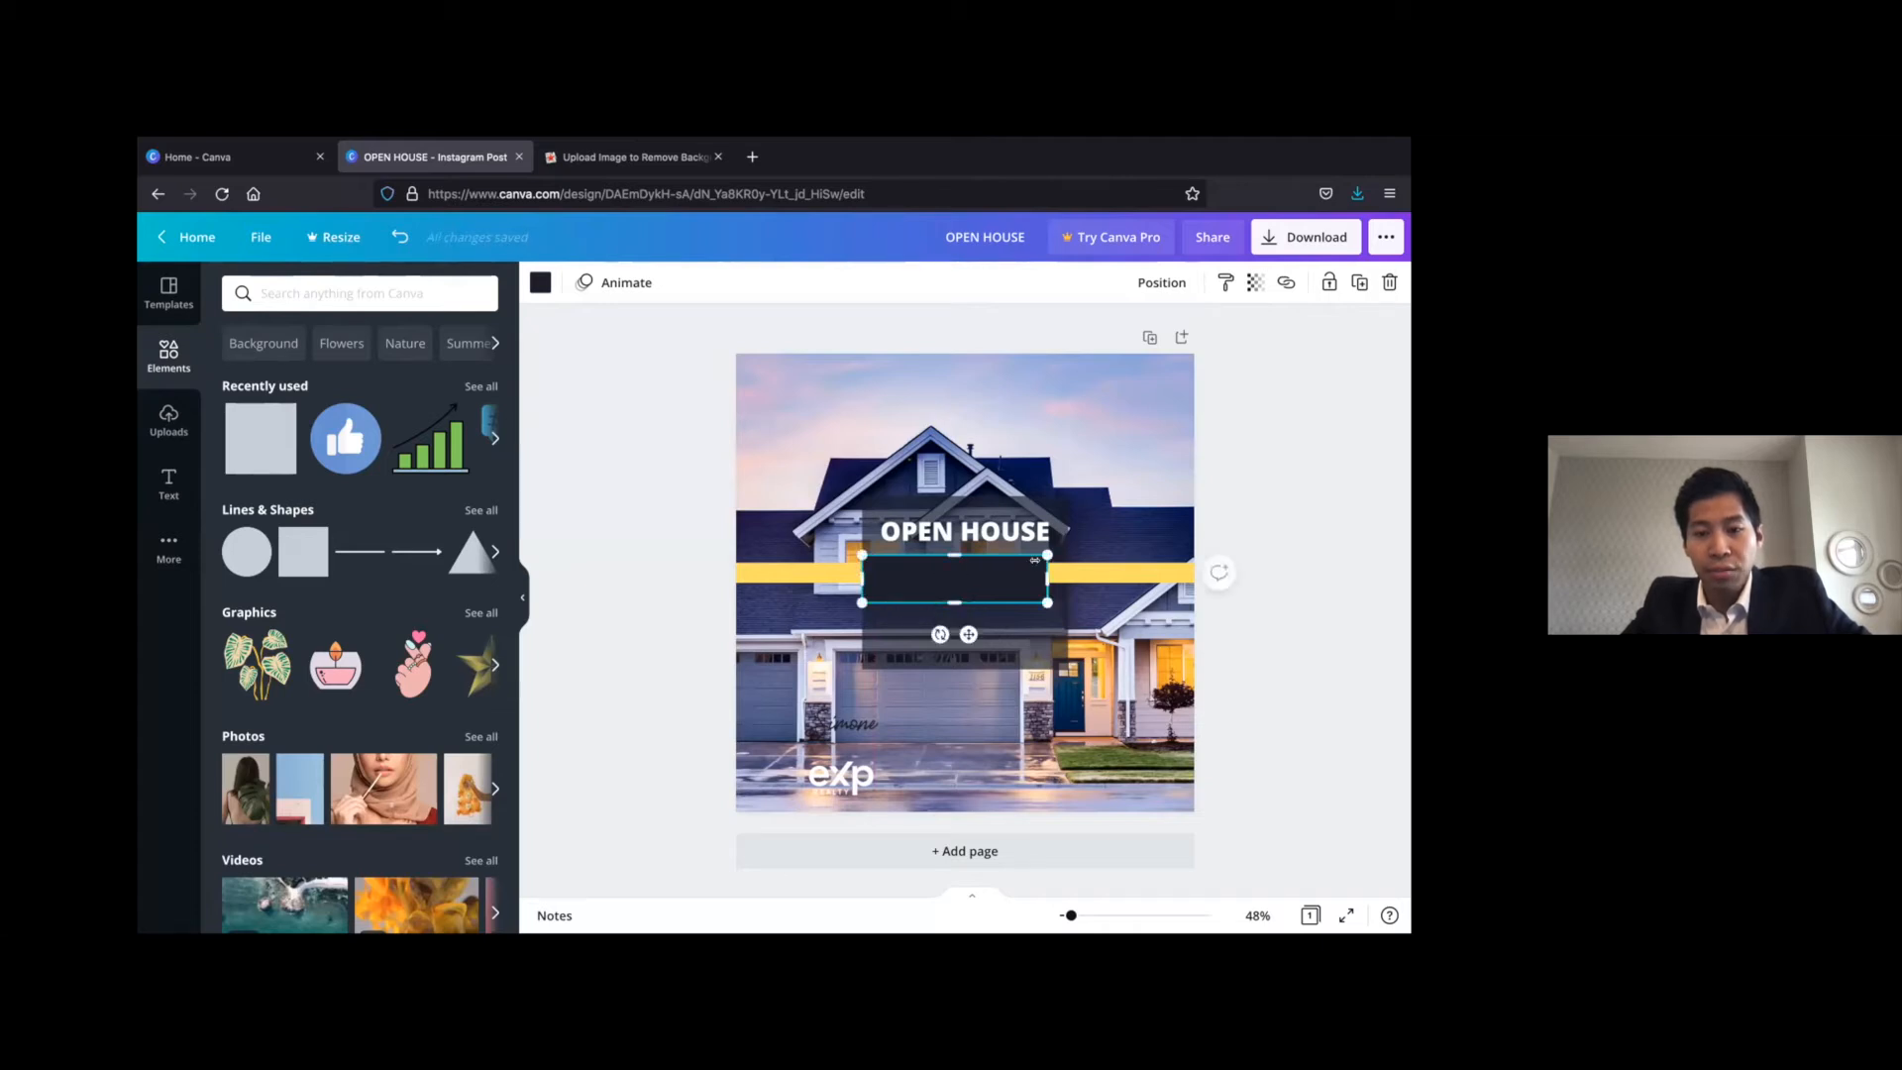
pyautogui.moveTo(1052, 568); pyautogui.dragTo(1051, 570)
pyautogui.click(1318, 488)
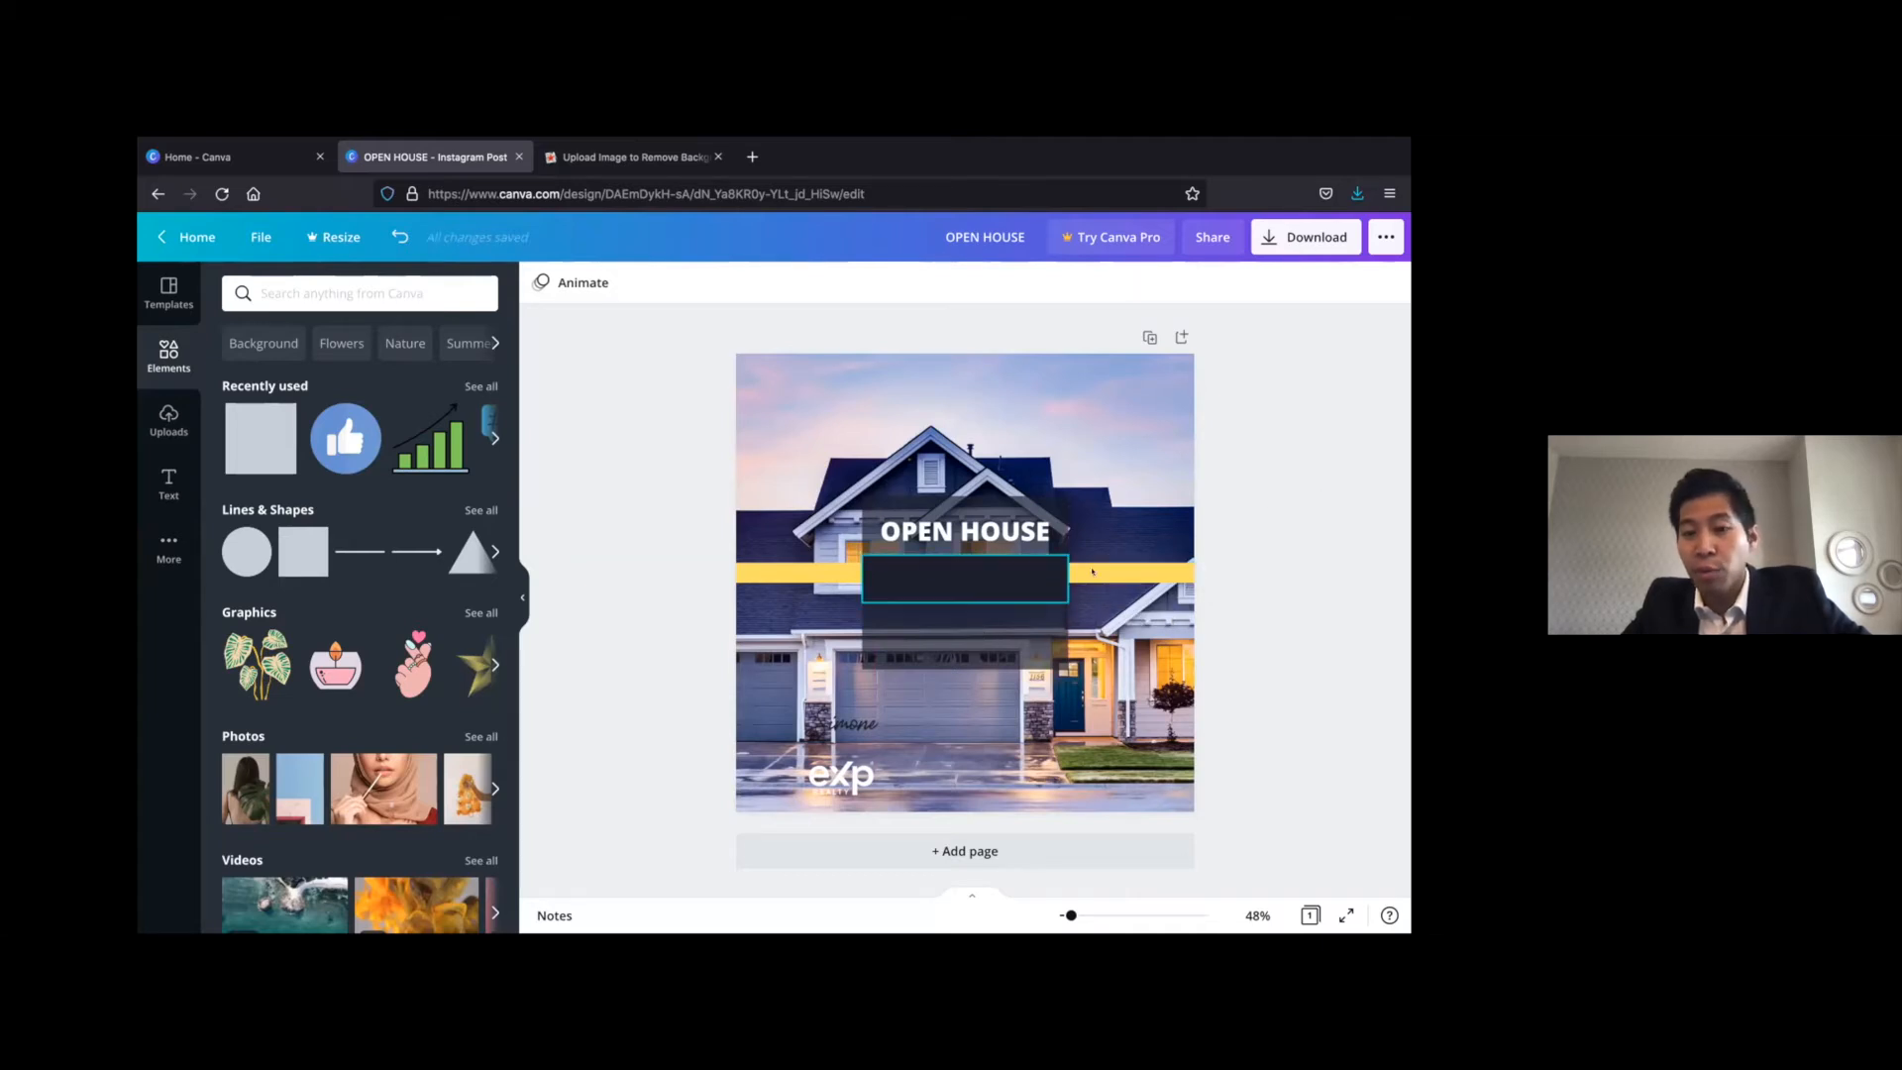
# Send the new flat box backward behind both yellow bars and recolour it white
pyautogui.click(966, 572)
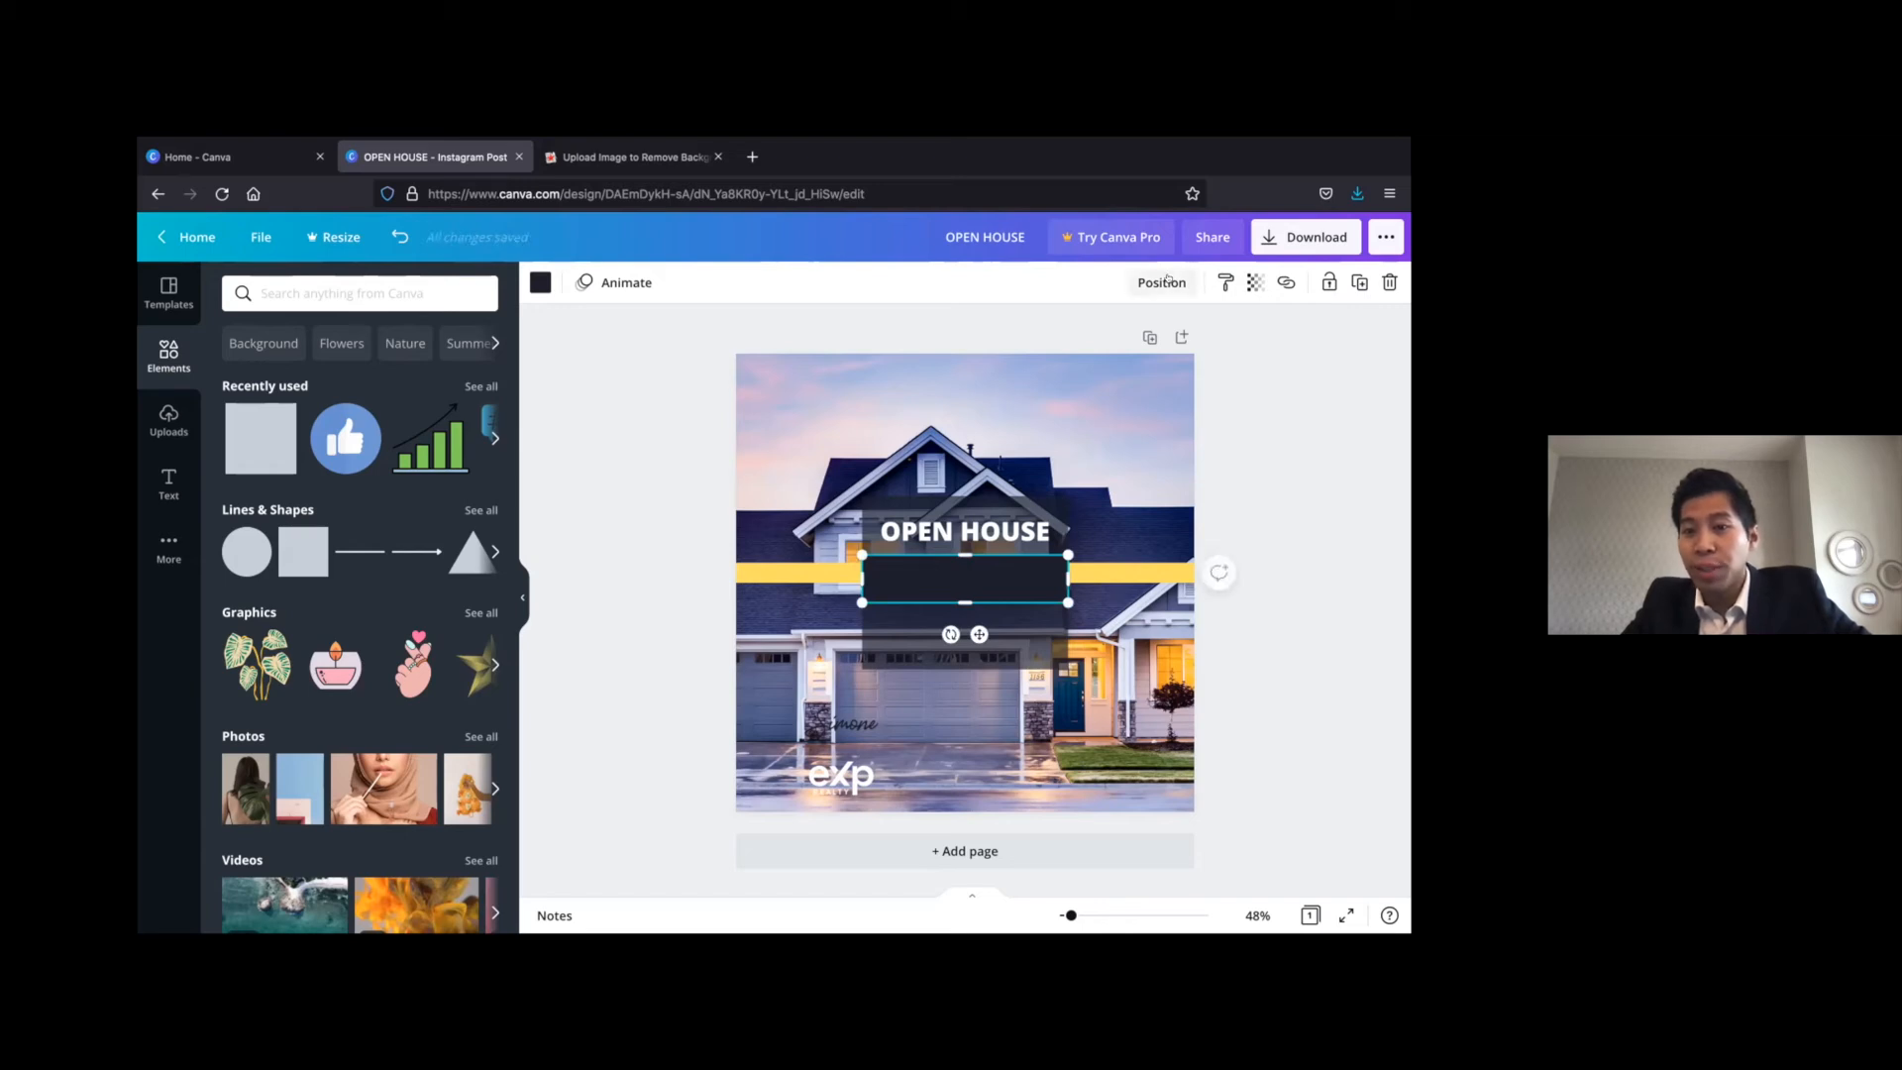
pyautogui.click(1164, 281)
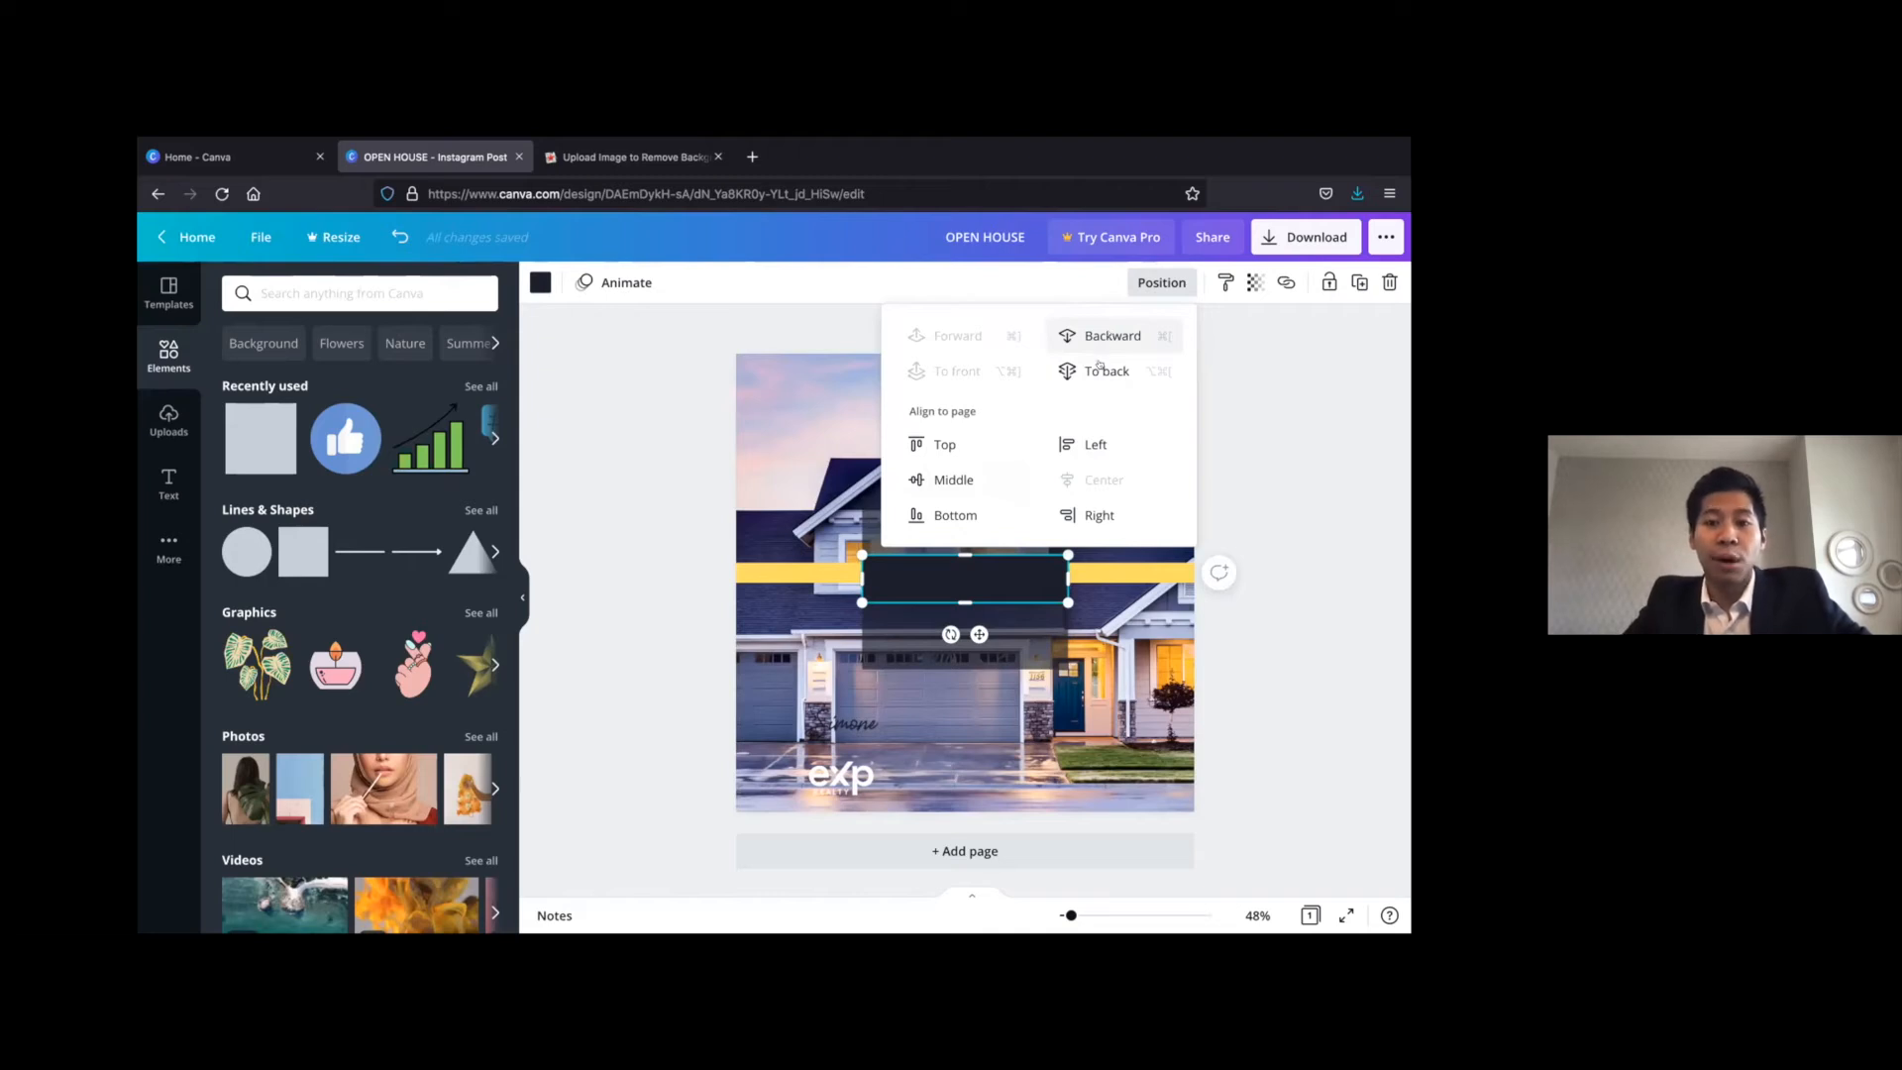
pyautogui.click(1109, 335)
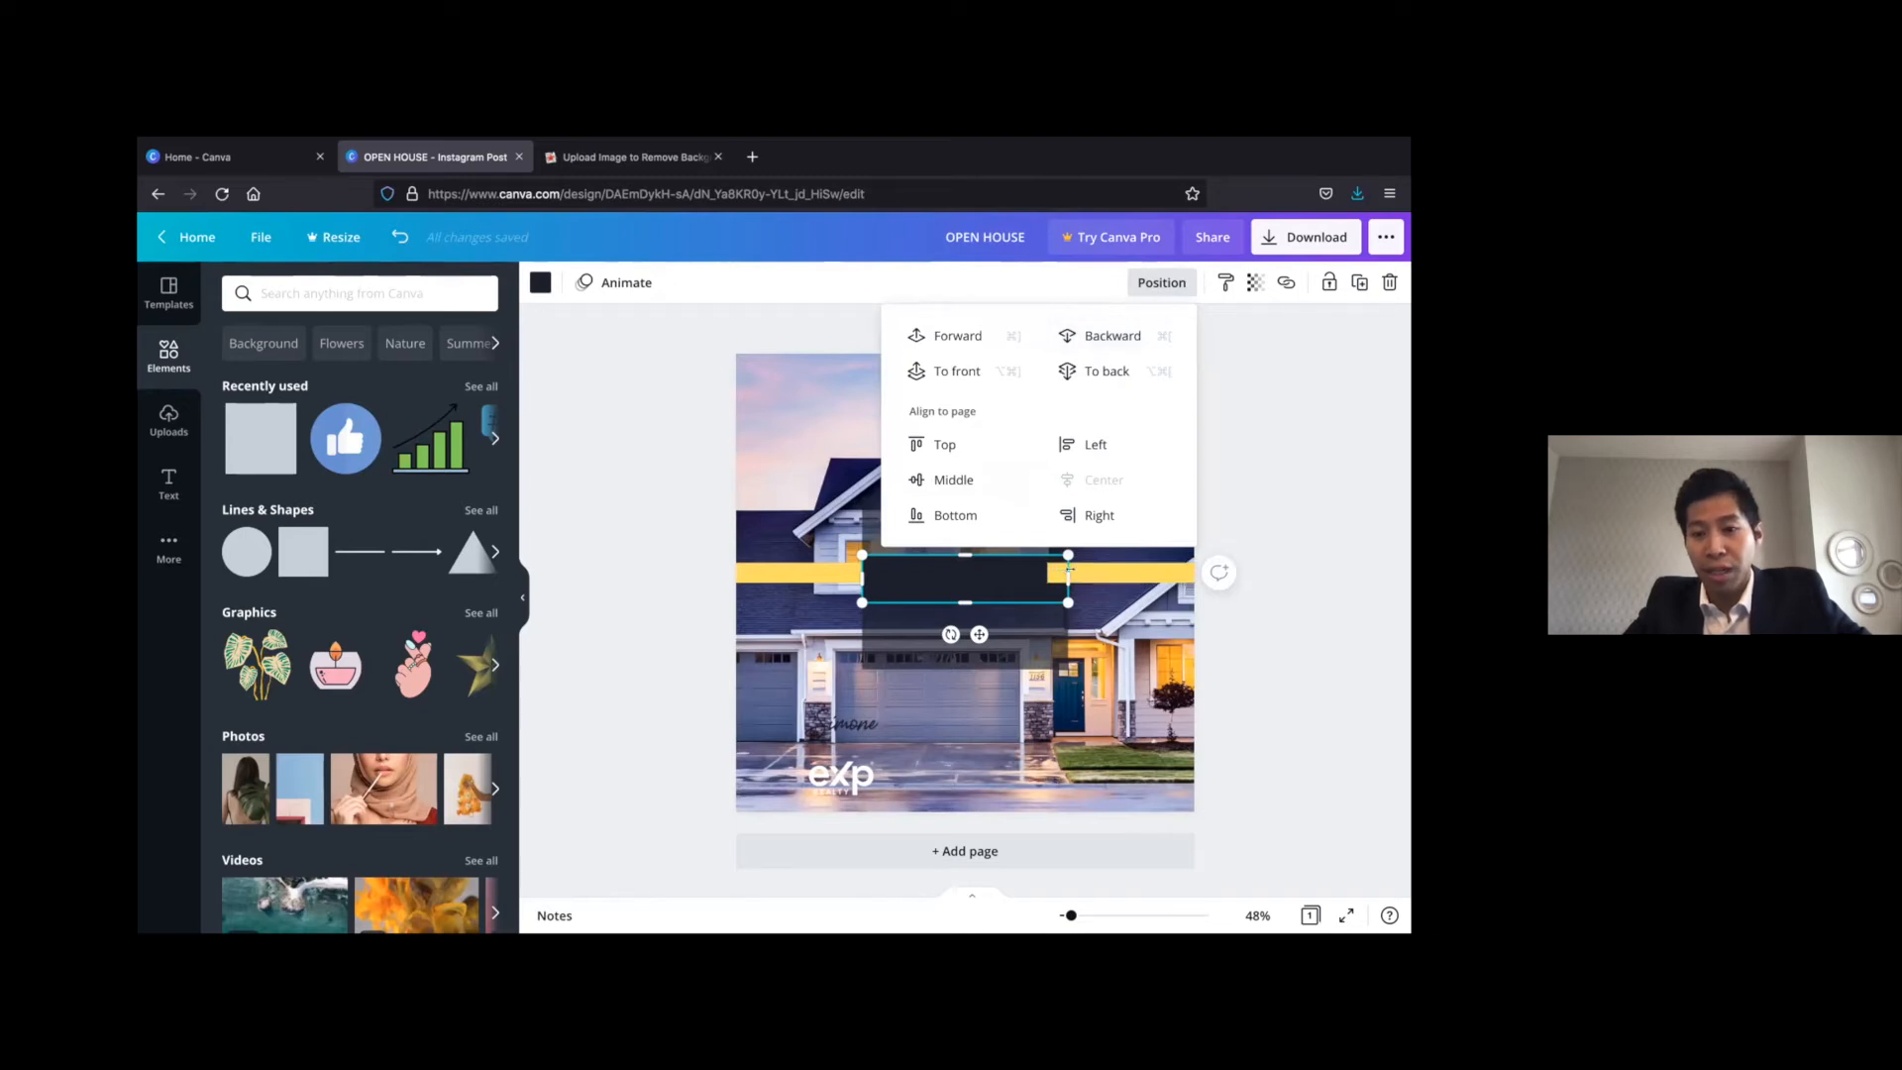
pyautogui.click(1107, 335)
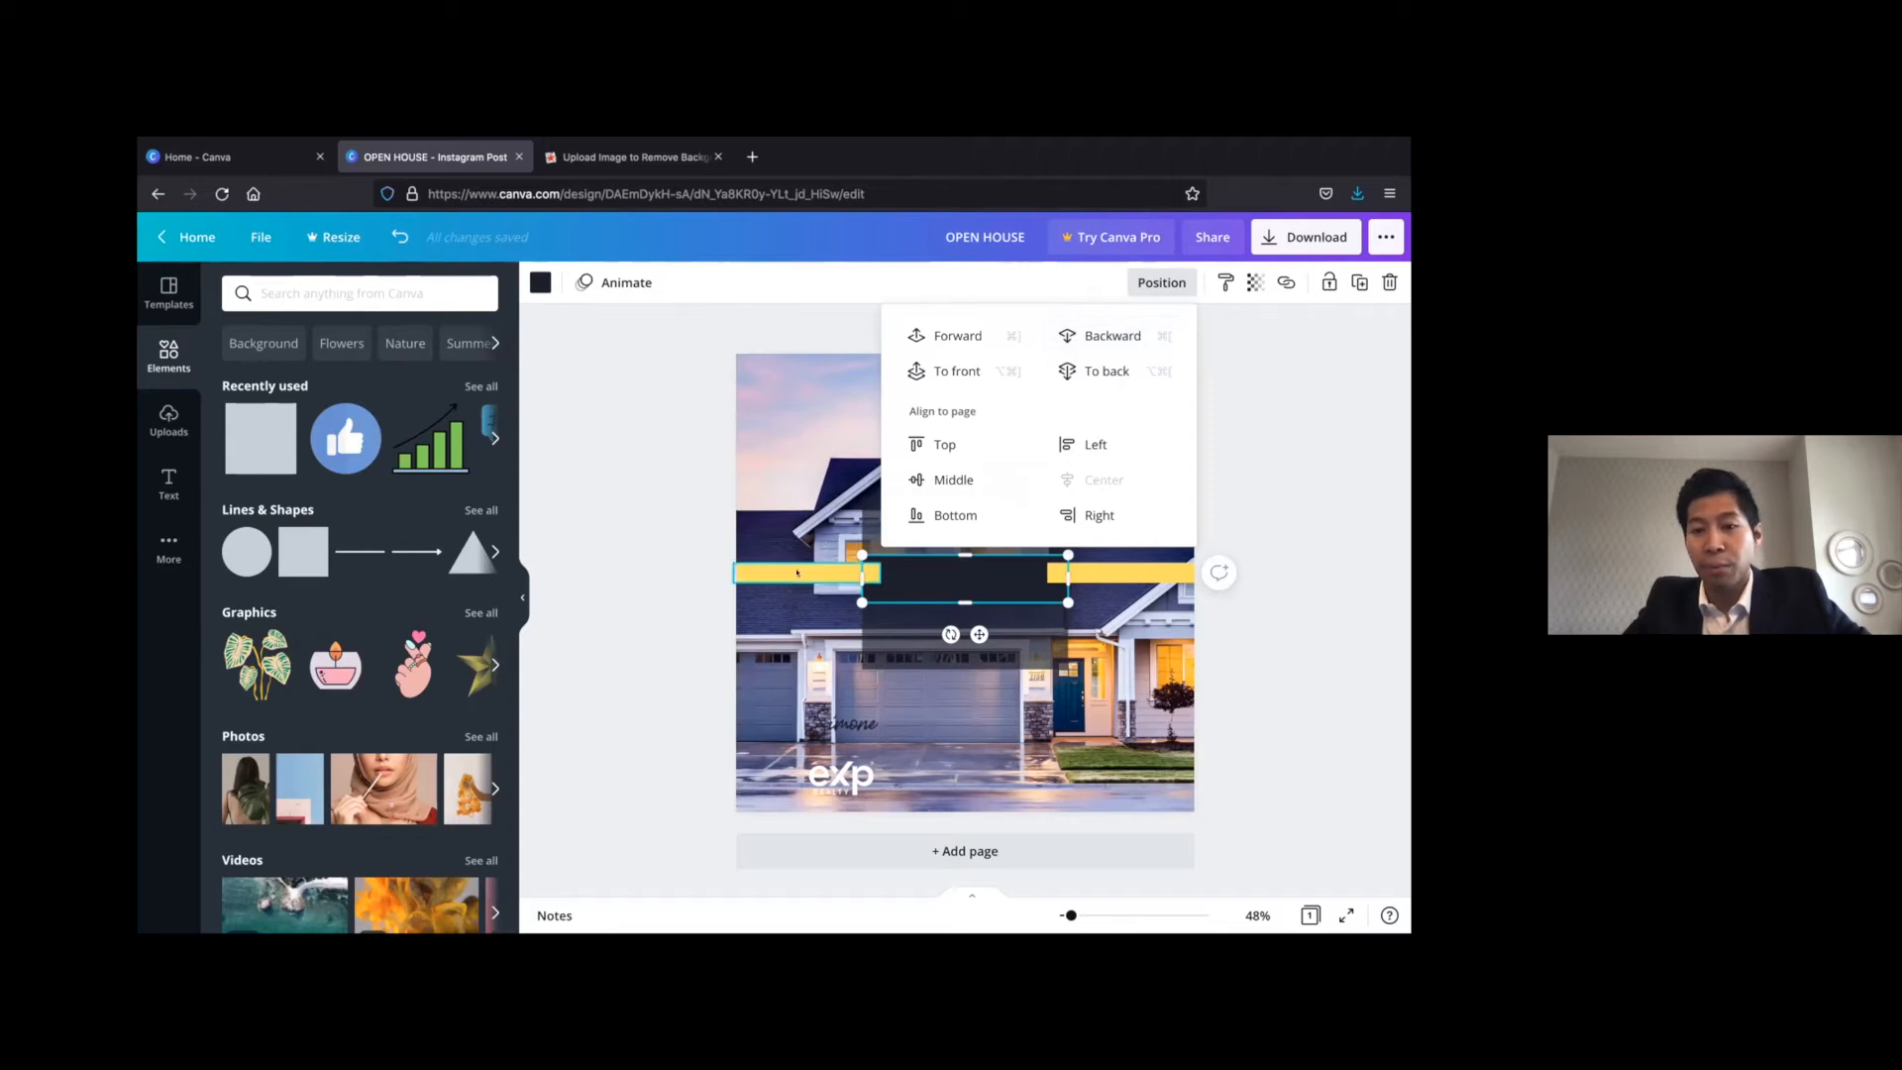
pyautogui.click(594, 573)
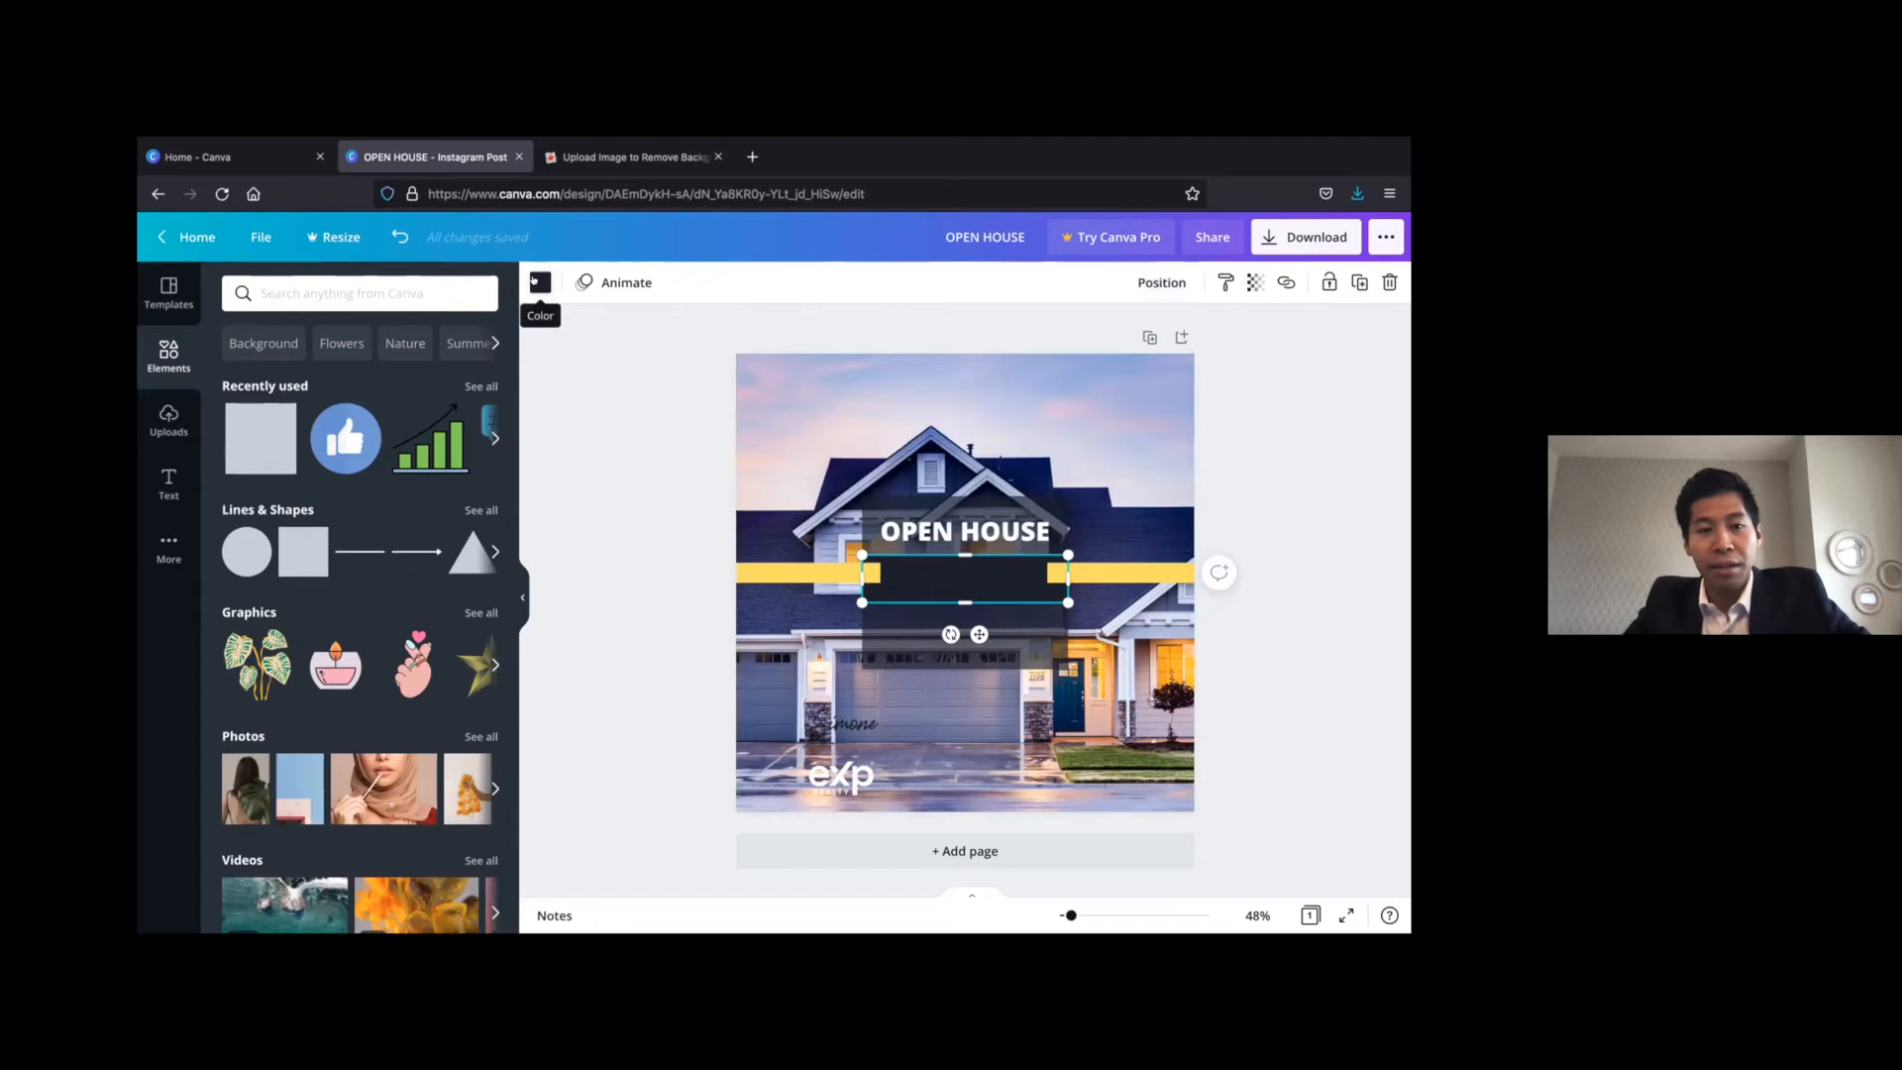
pyautogui.click(539, 283)
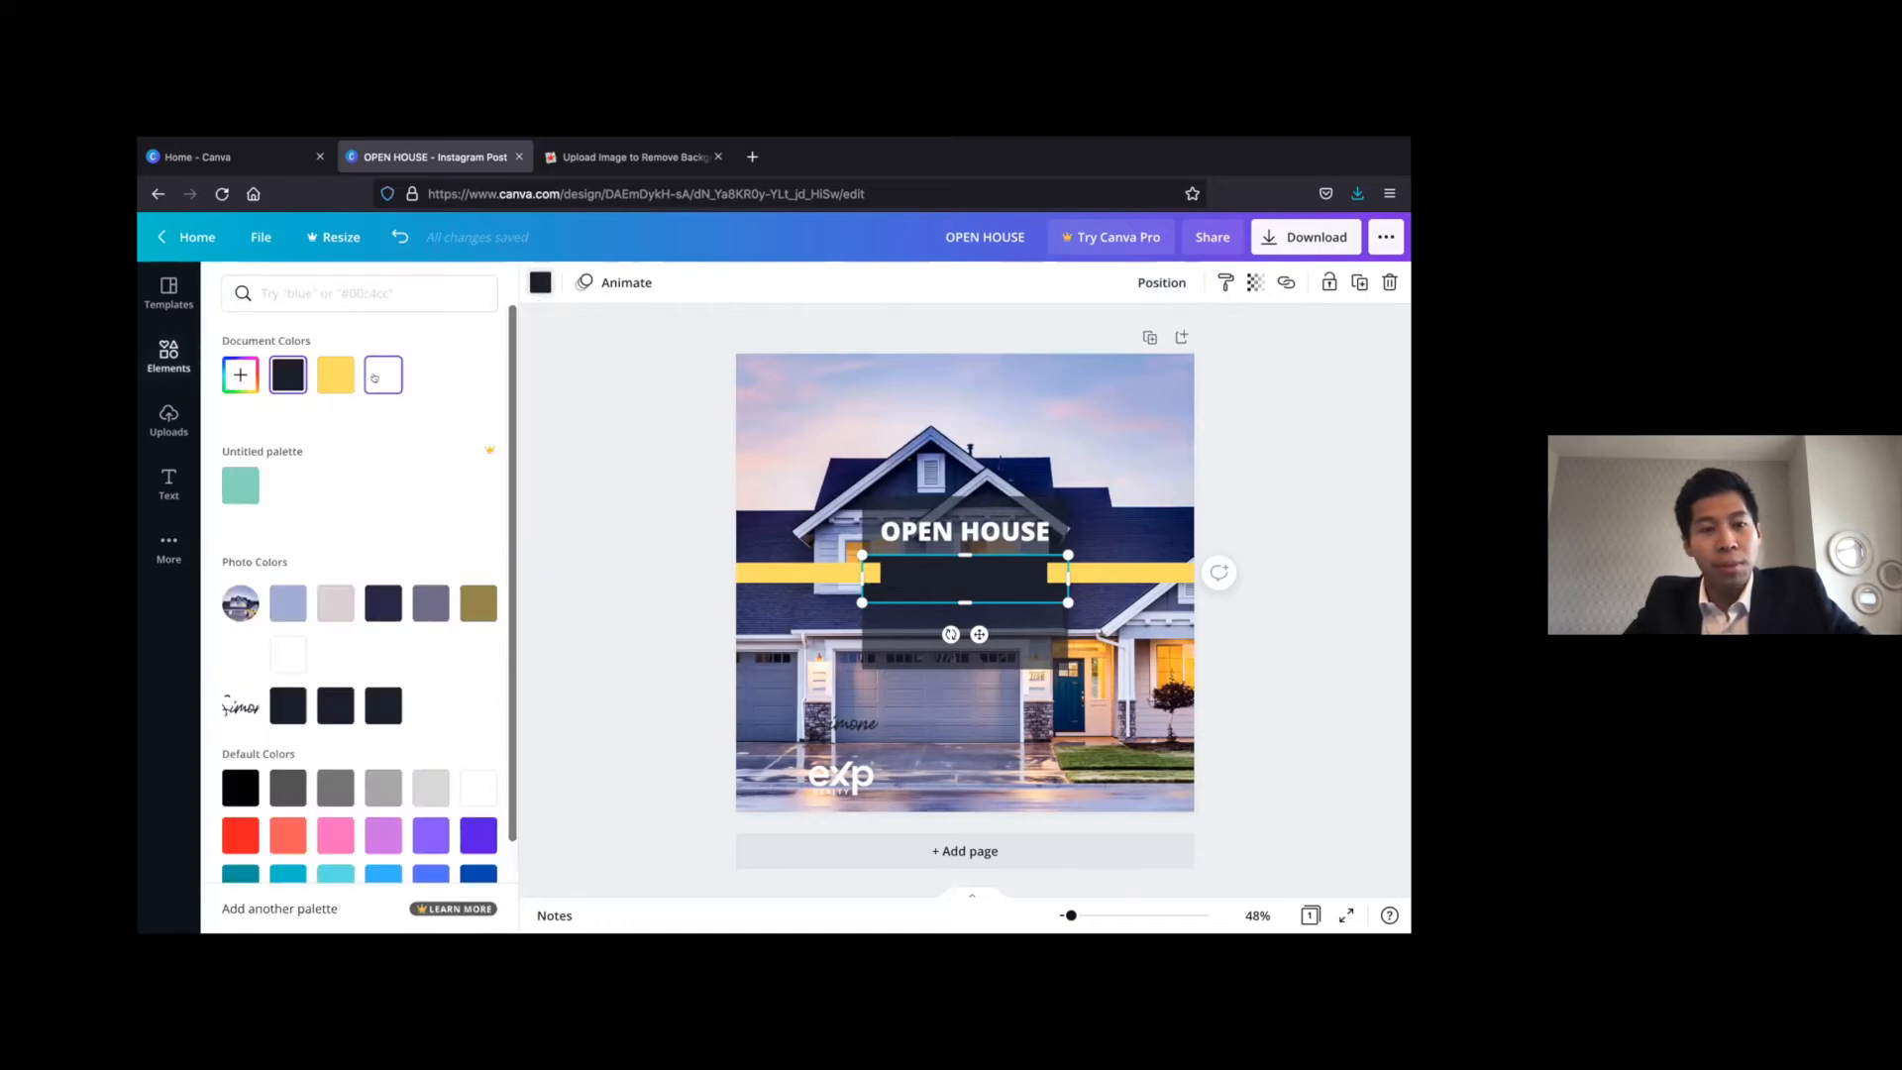
pyautogui.click(649, 428)
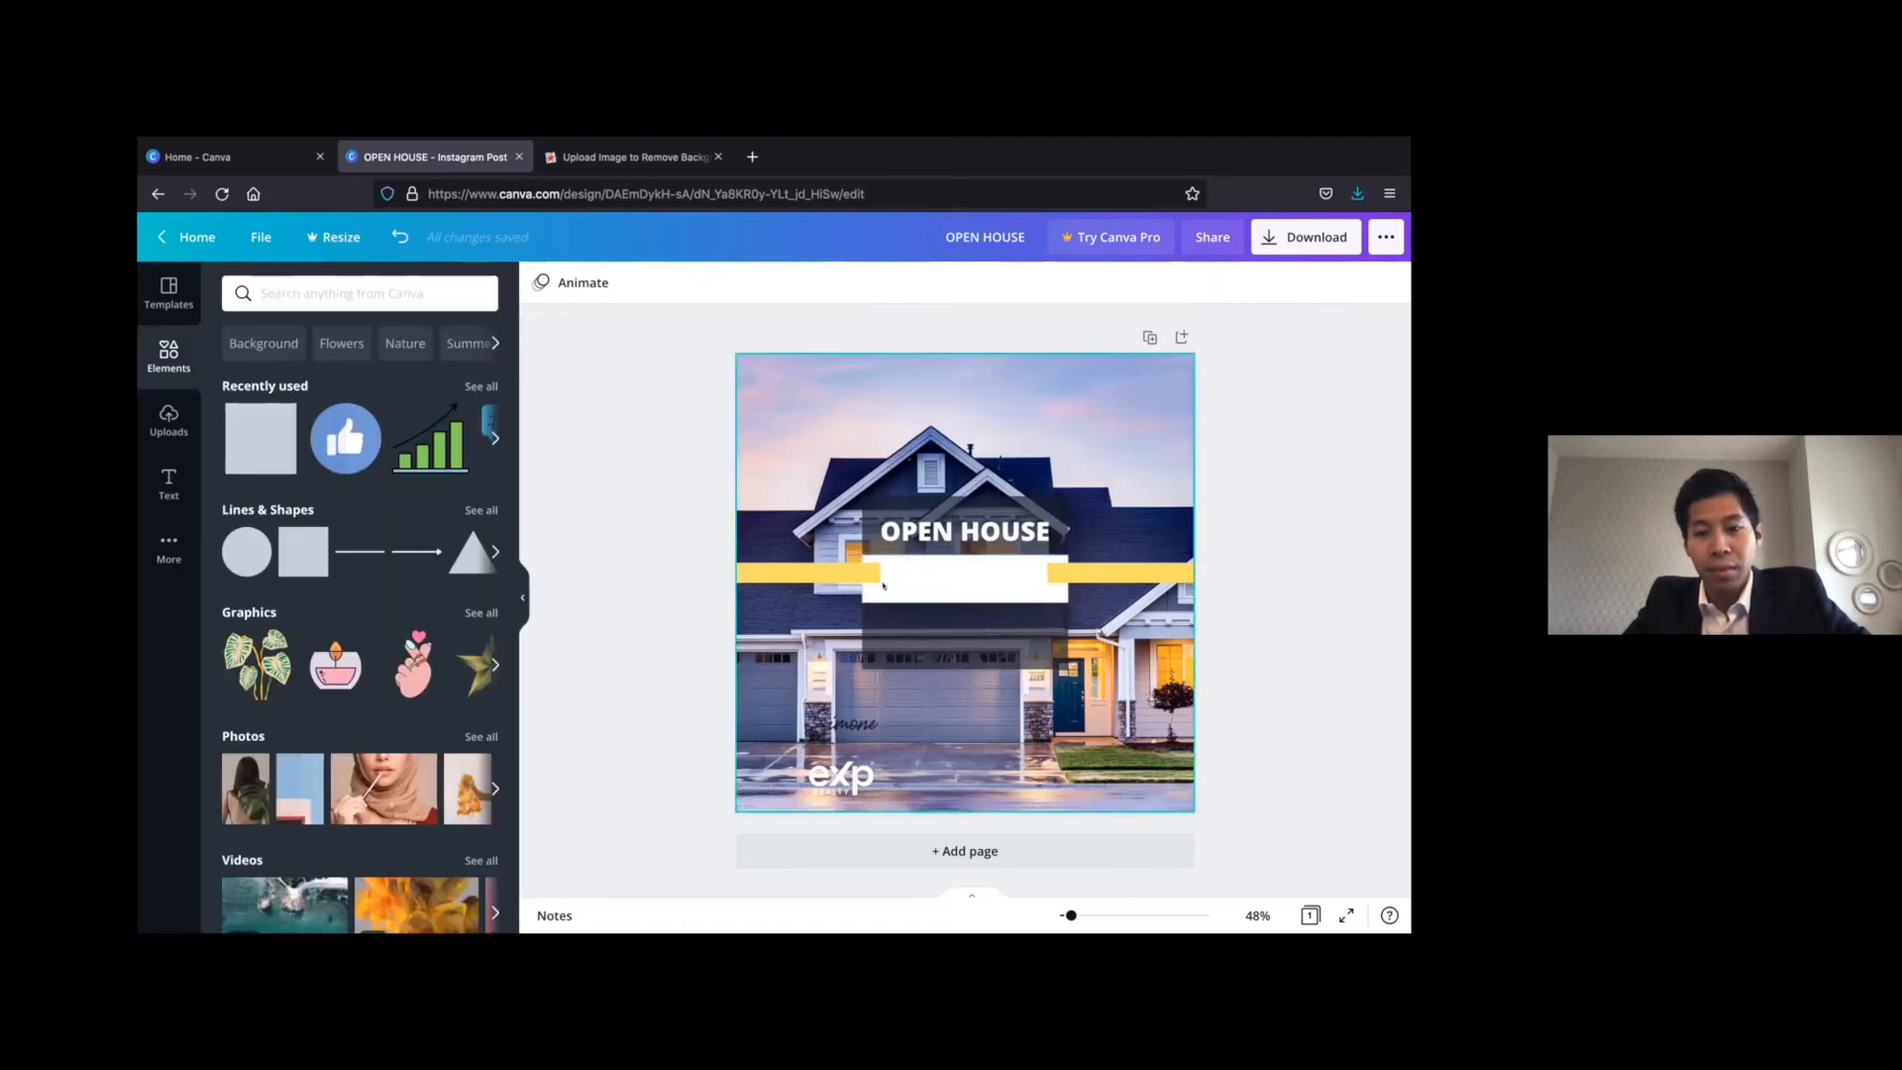
# Narrow the white box slightly on both sides so the yellow bars just overlap it, and centre it horizontally on the page
pyautogui.click(896, 583)
pyautogui.moveTo(862, 579); pyautogui.dragTo(874, 580)
pyautogui.moveTo(1054, 571); pyautogui.dragTo(1056, 572)
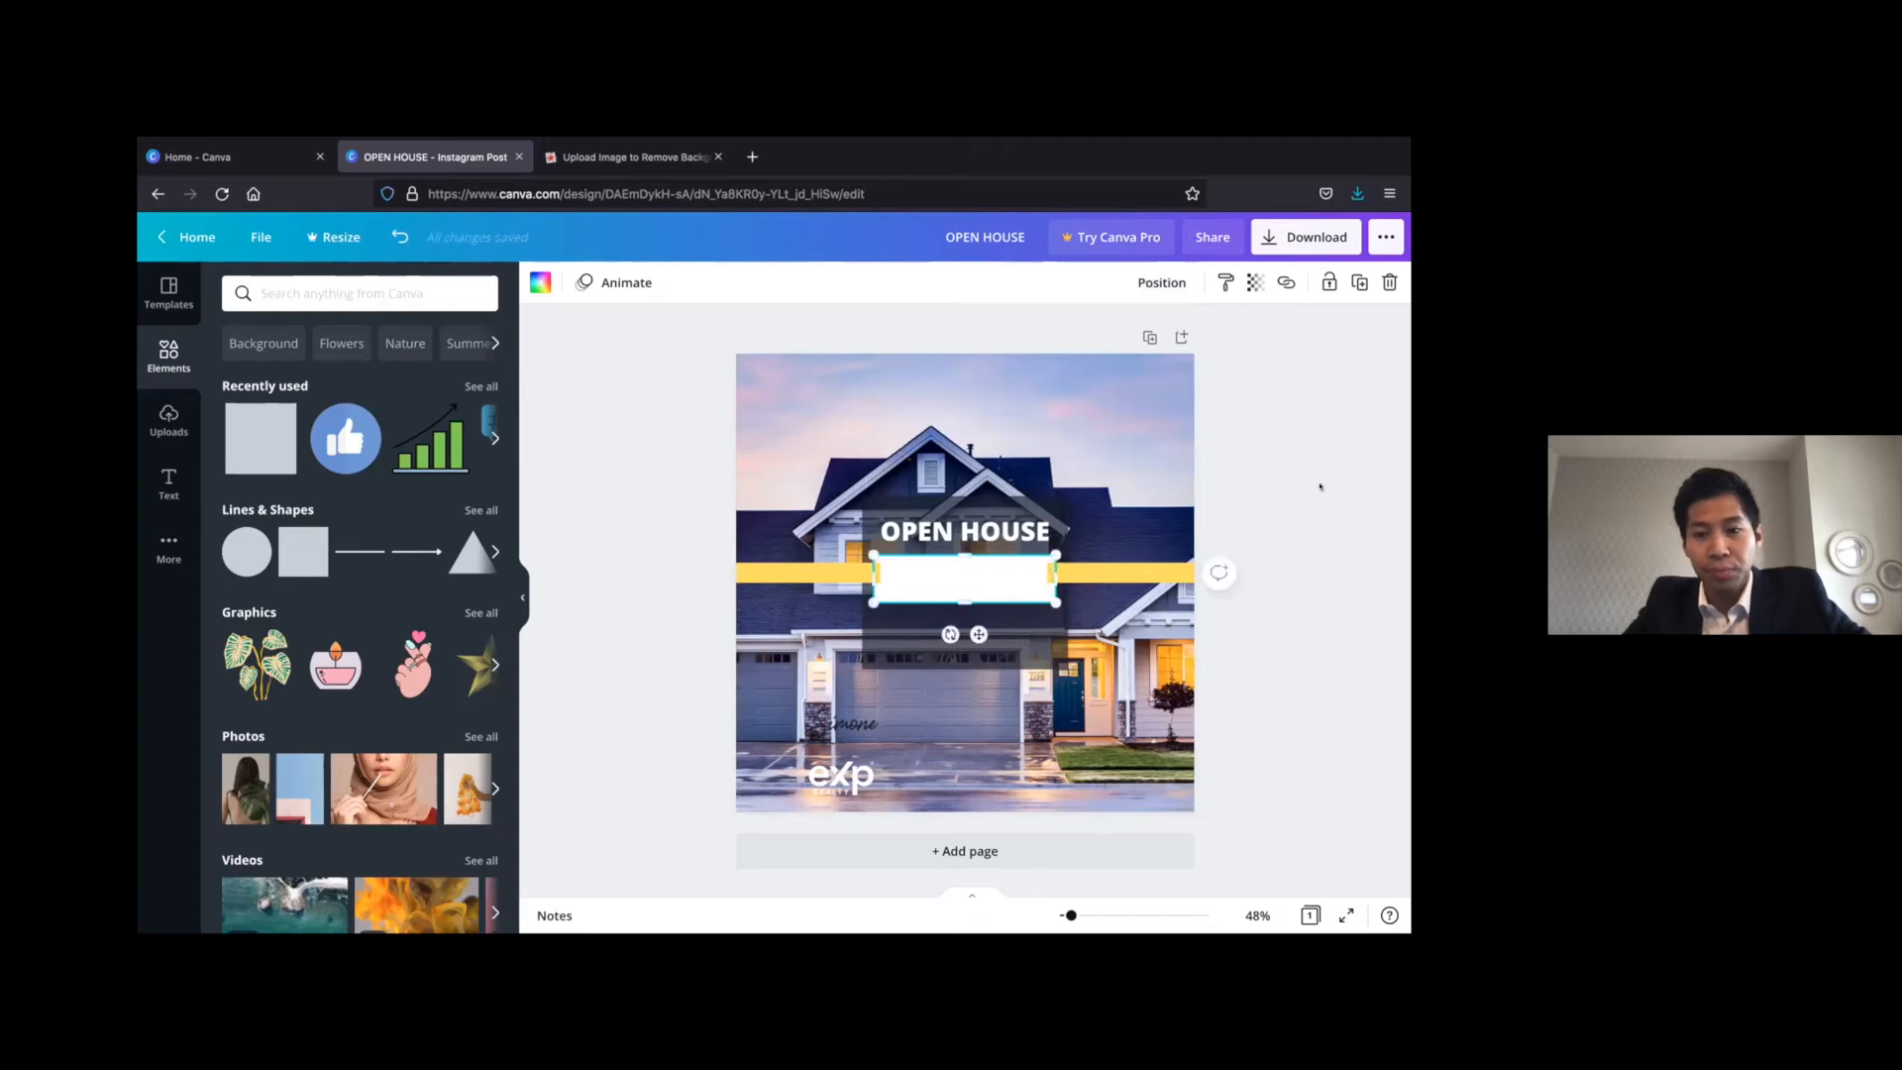
pyautogui.click(1164, 280)
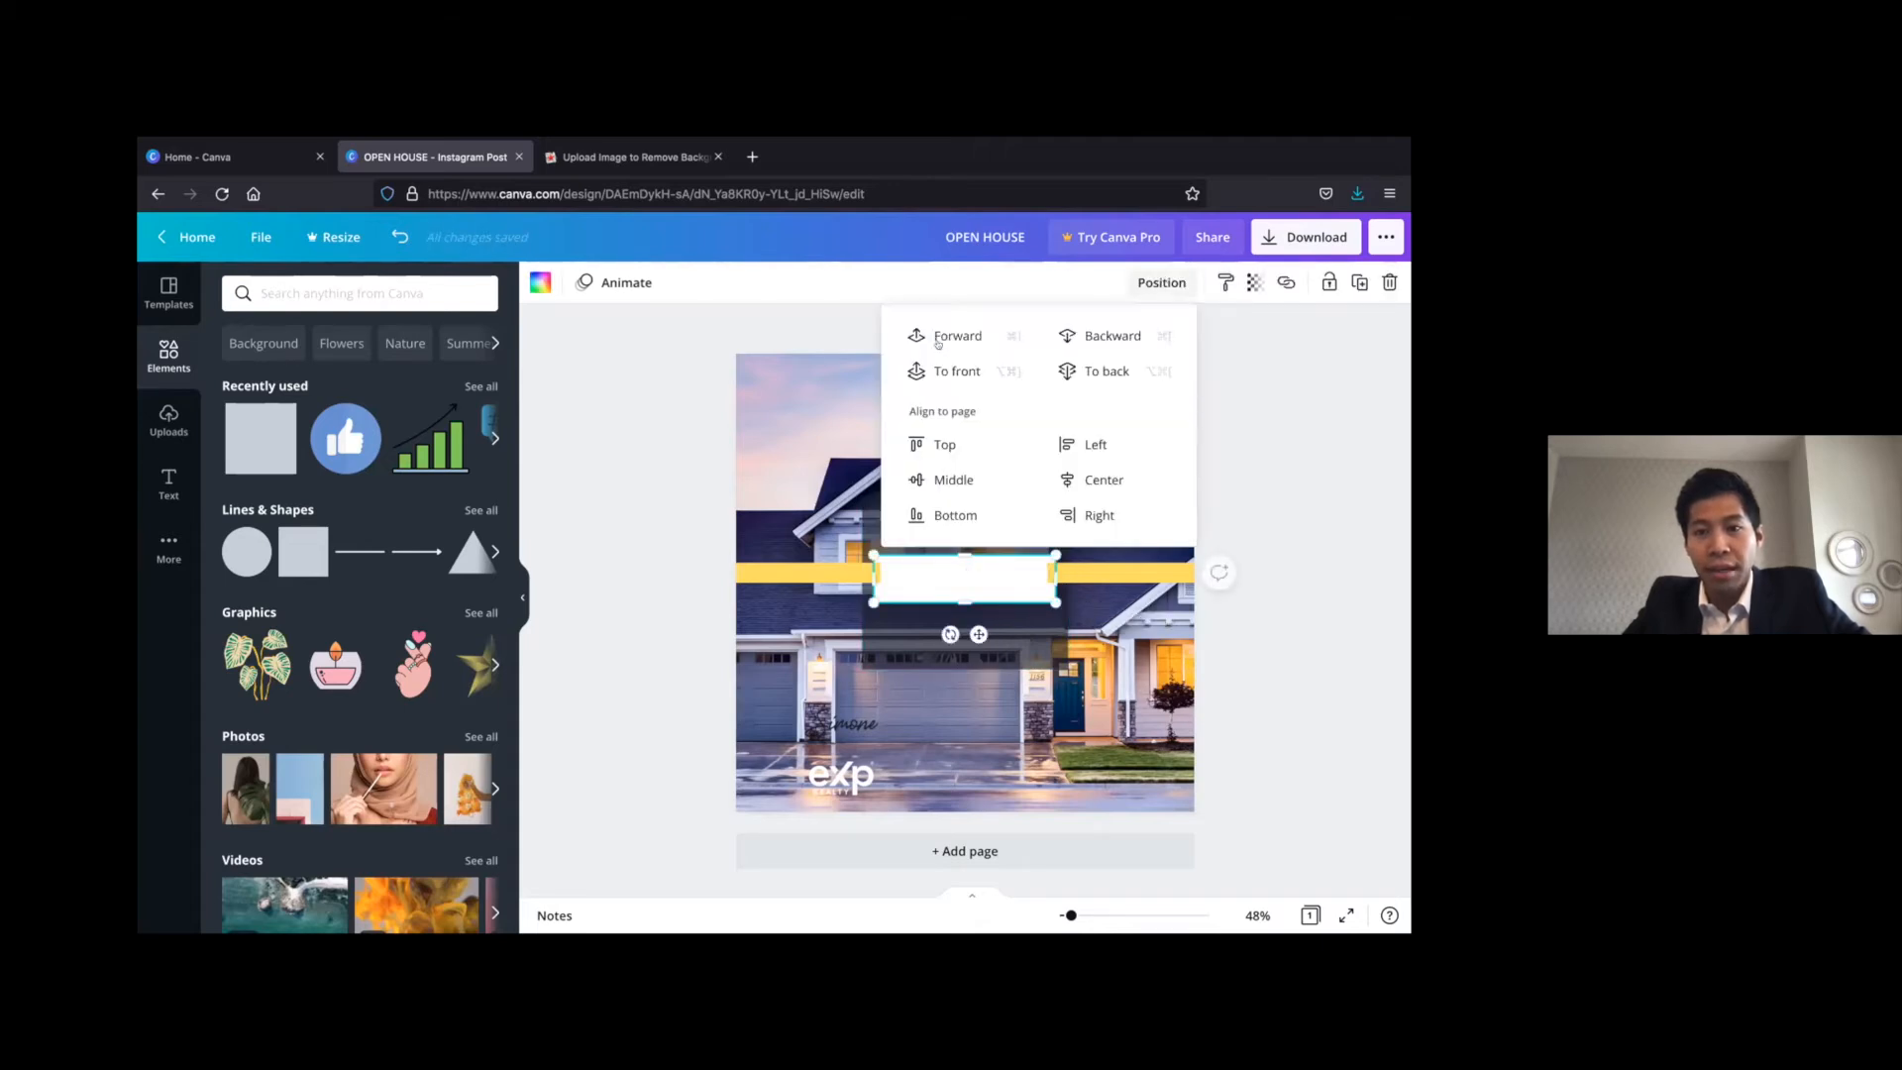
pyautogui.click(1096, 482)
pyautogui.click(1271, 486)
pyautogui.click(1021, 496)
pyautogui.moveTo(1022, 496); pyautogui.dragTo(1006, 496)
pyautogui.click(1343, 445)
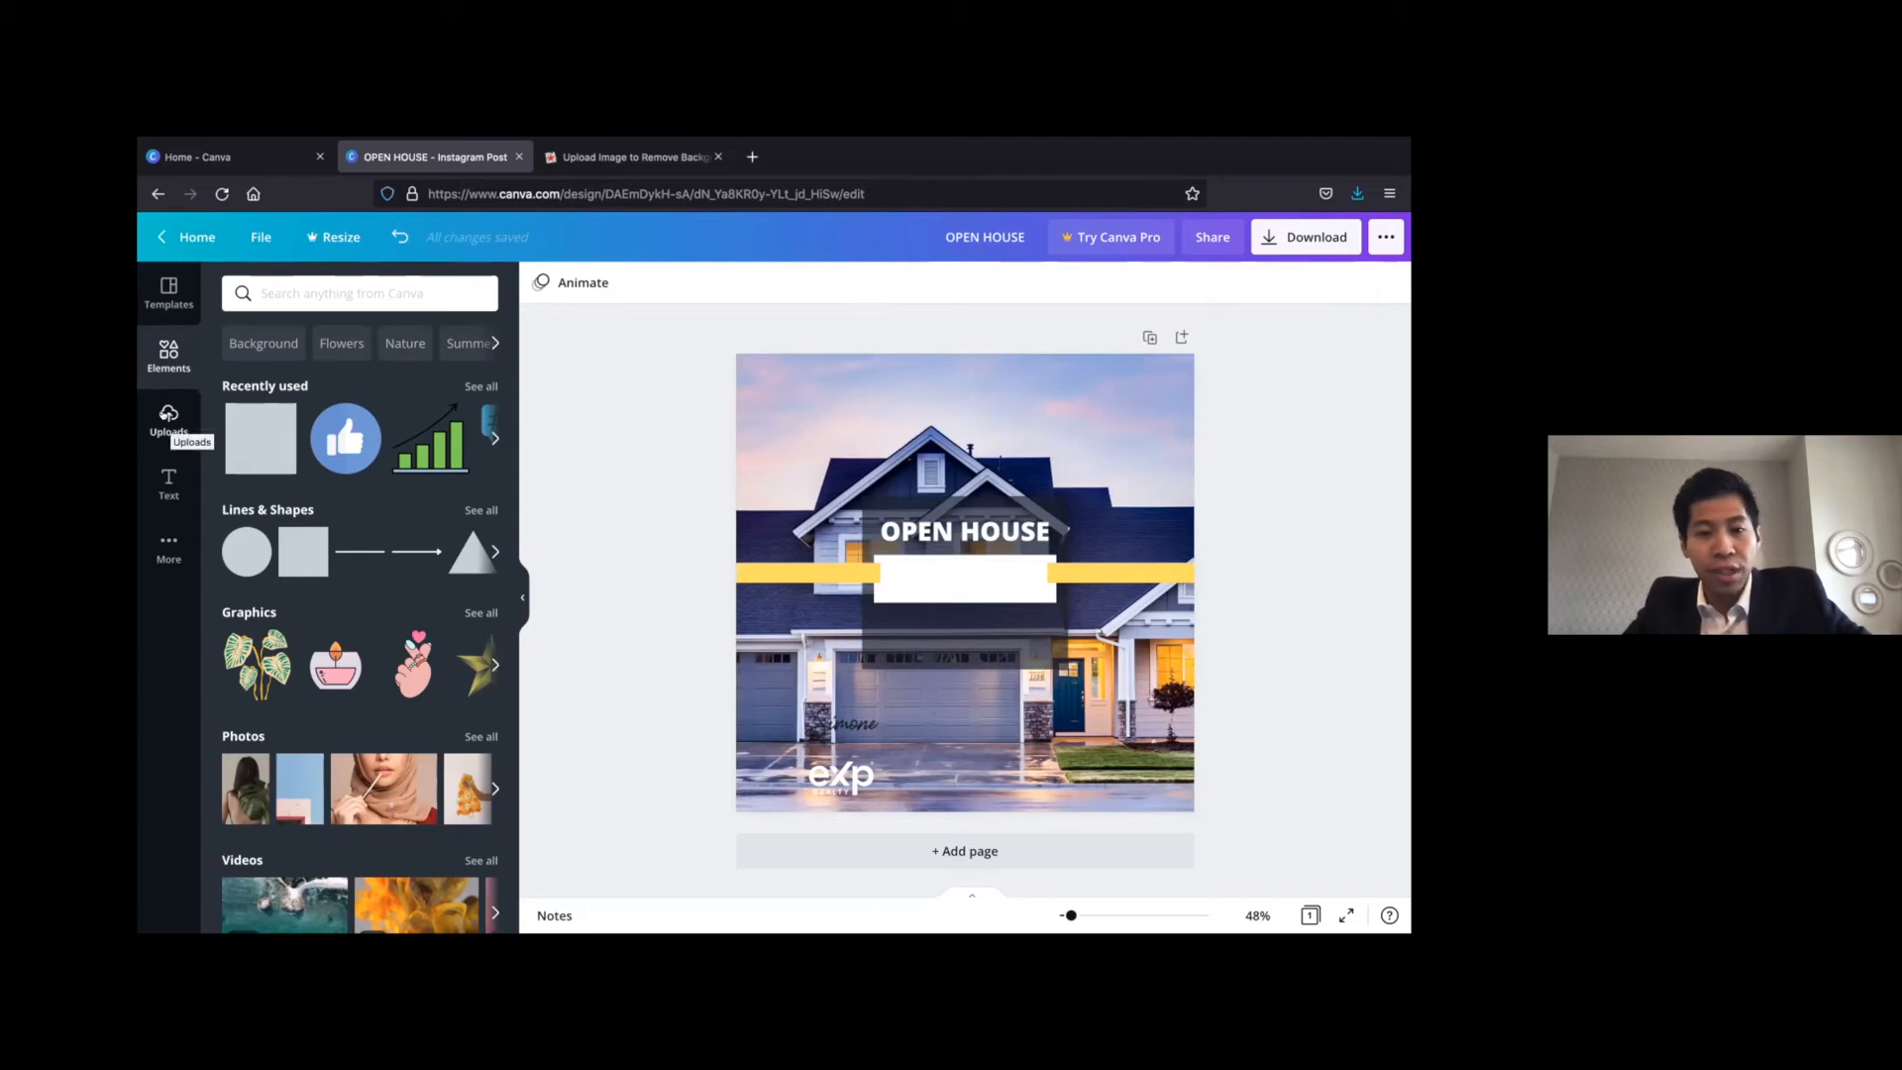
# Place the uploaded white eXp Realty logo in the dark square, centred below the white box
pyautogui.click(166, 416)
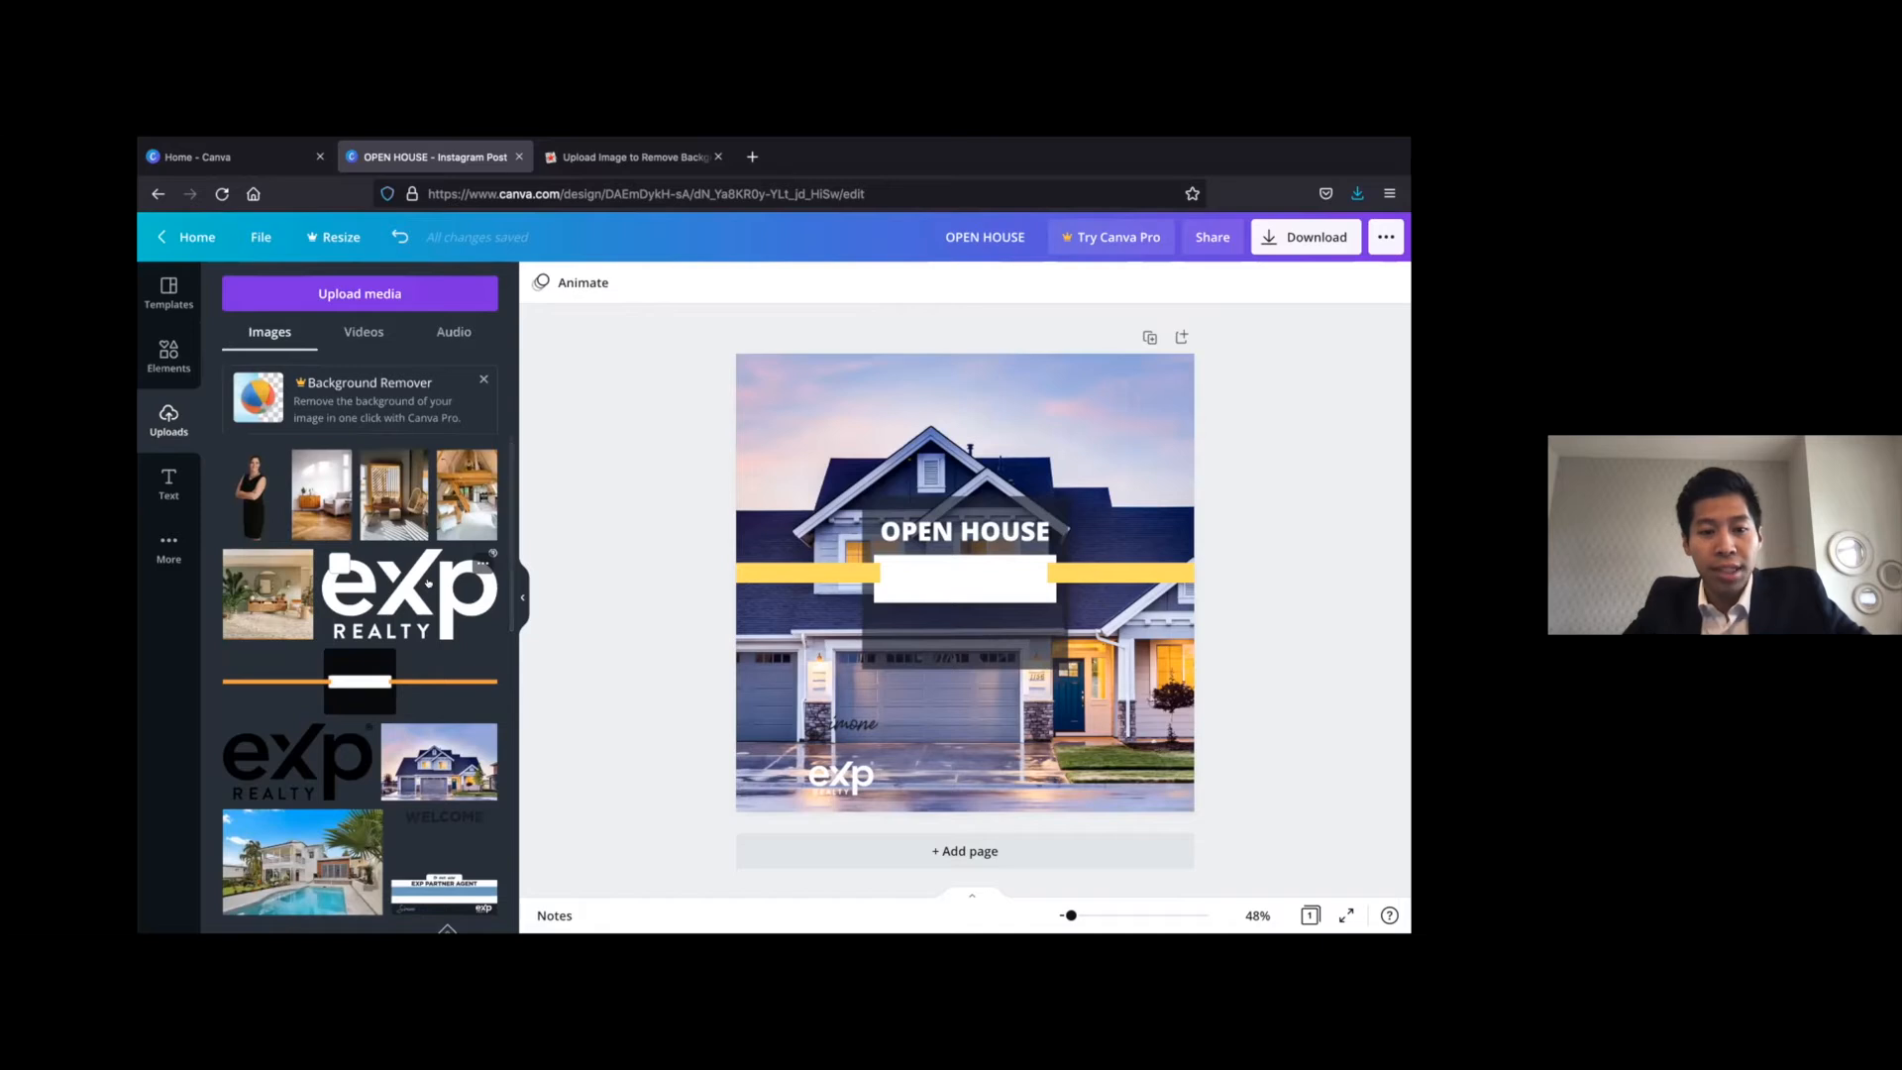
pyautogui.click(965, 583)
pyautogui.moveTo(957, 578); pyautogui.dragTo(954, 630)
pyautogui.click(655, 615)
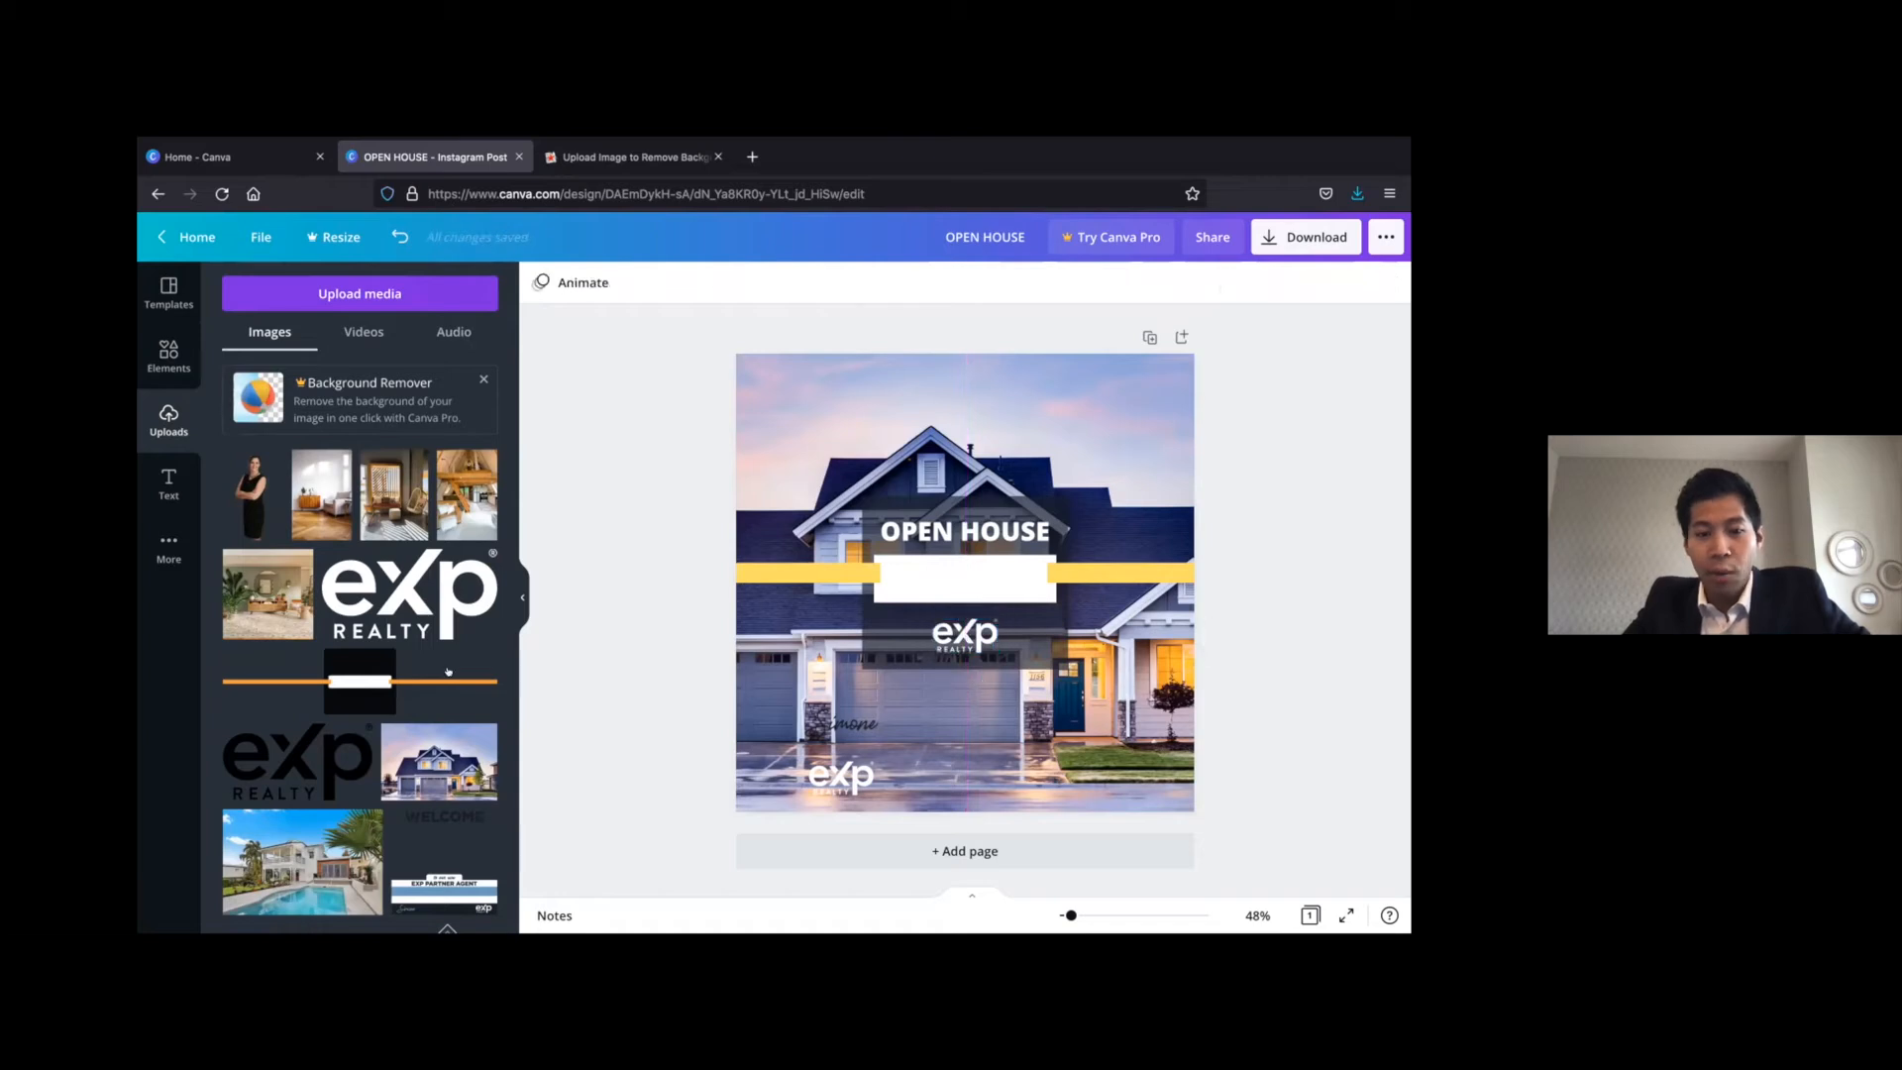
# Place the uploaded dark signature image in the centre of the white box
pyautogui.scroll(-4, 444, 713)
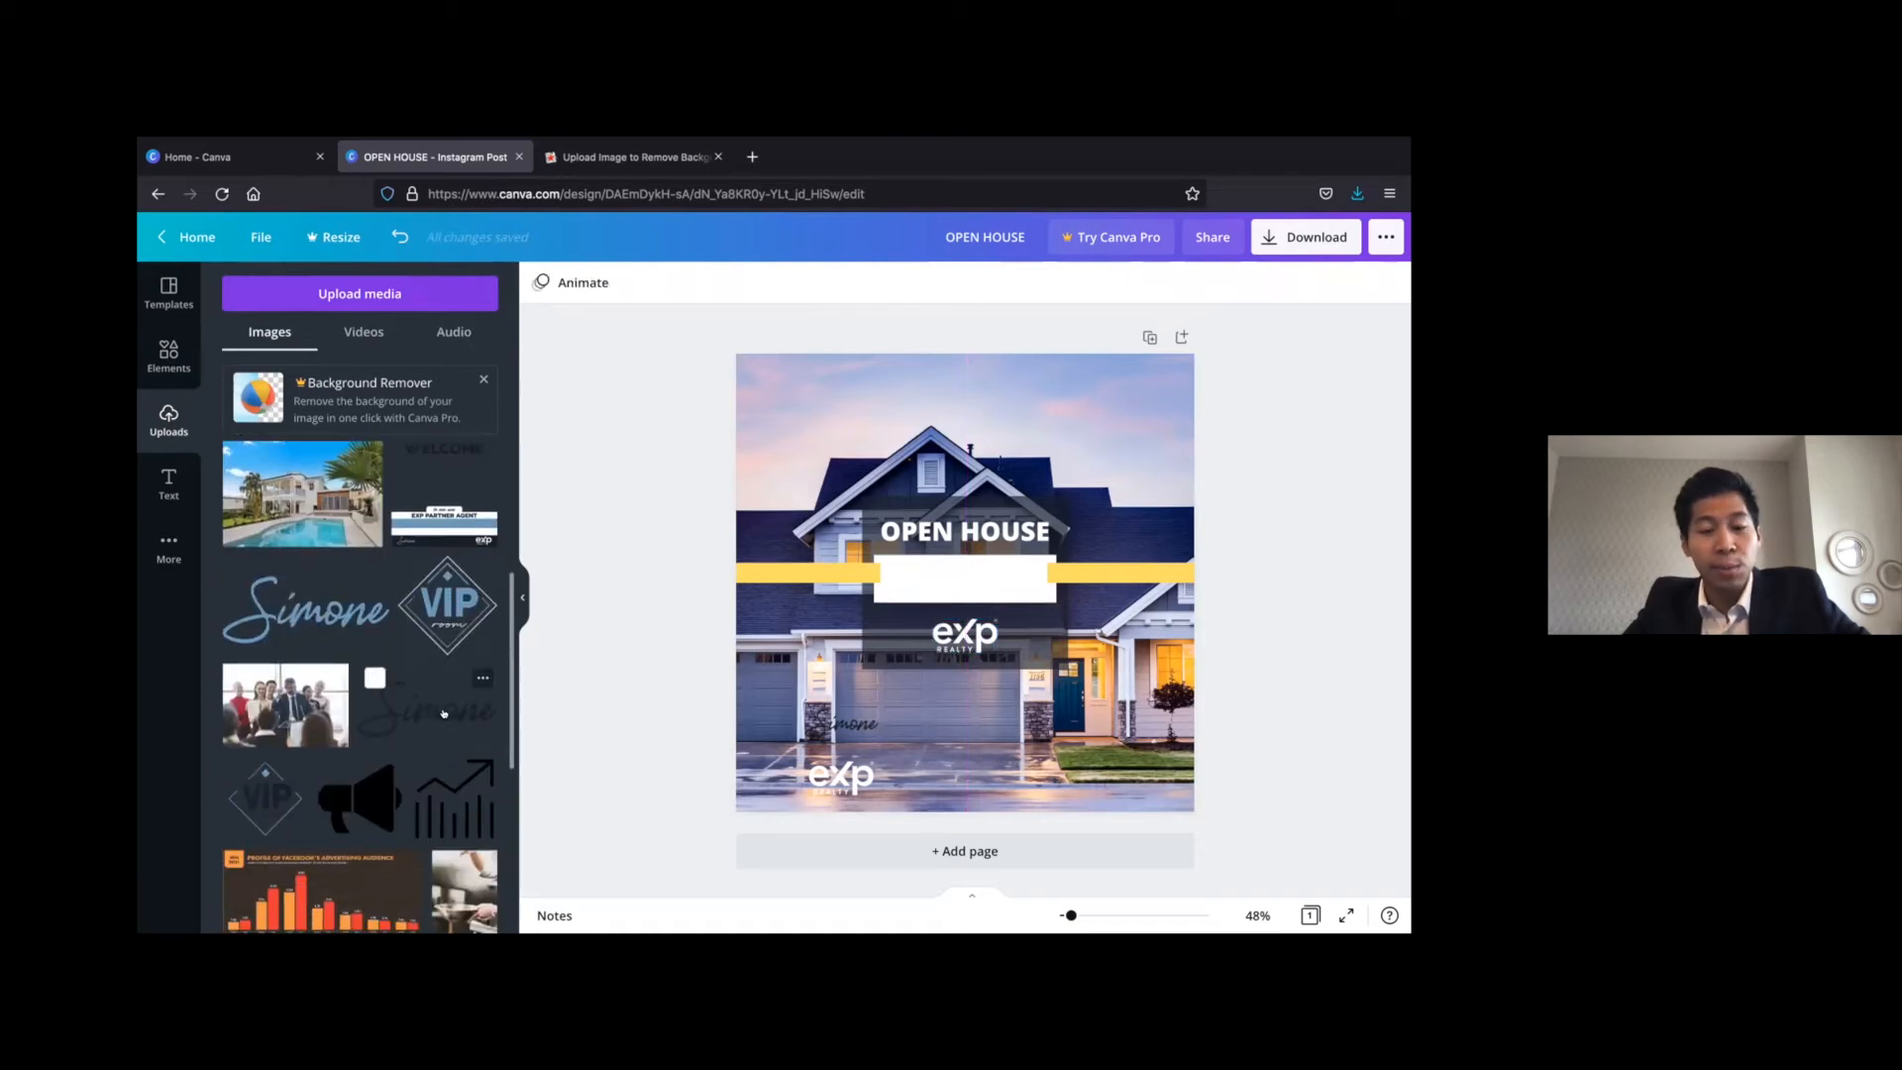
pyautogui.click(444, 713)
pyautogui.moveTo(959, 577); pyautogui.dragTo(959, 573)
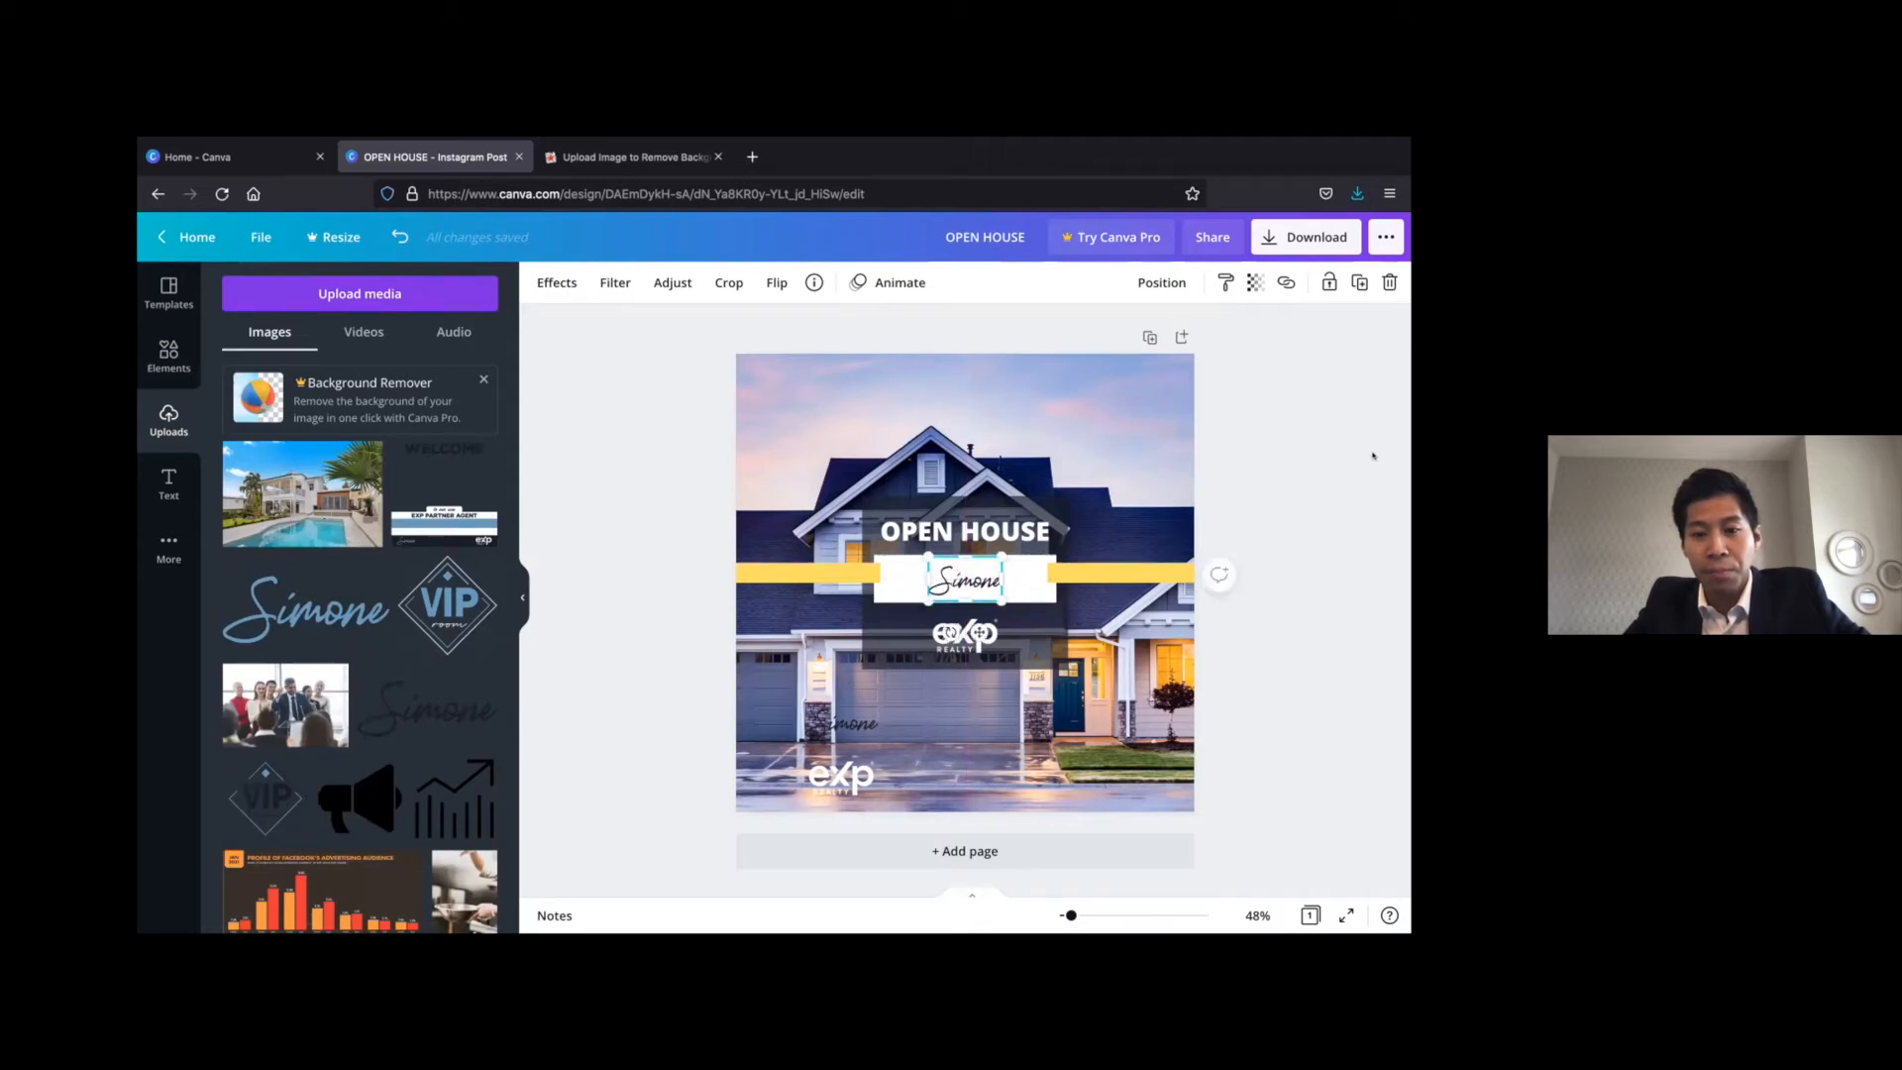
pyautogui.click(1373, 456)
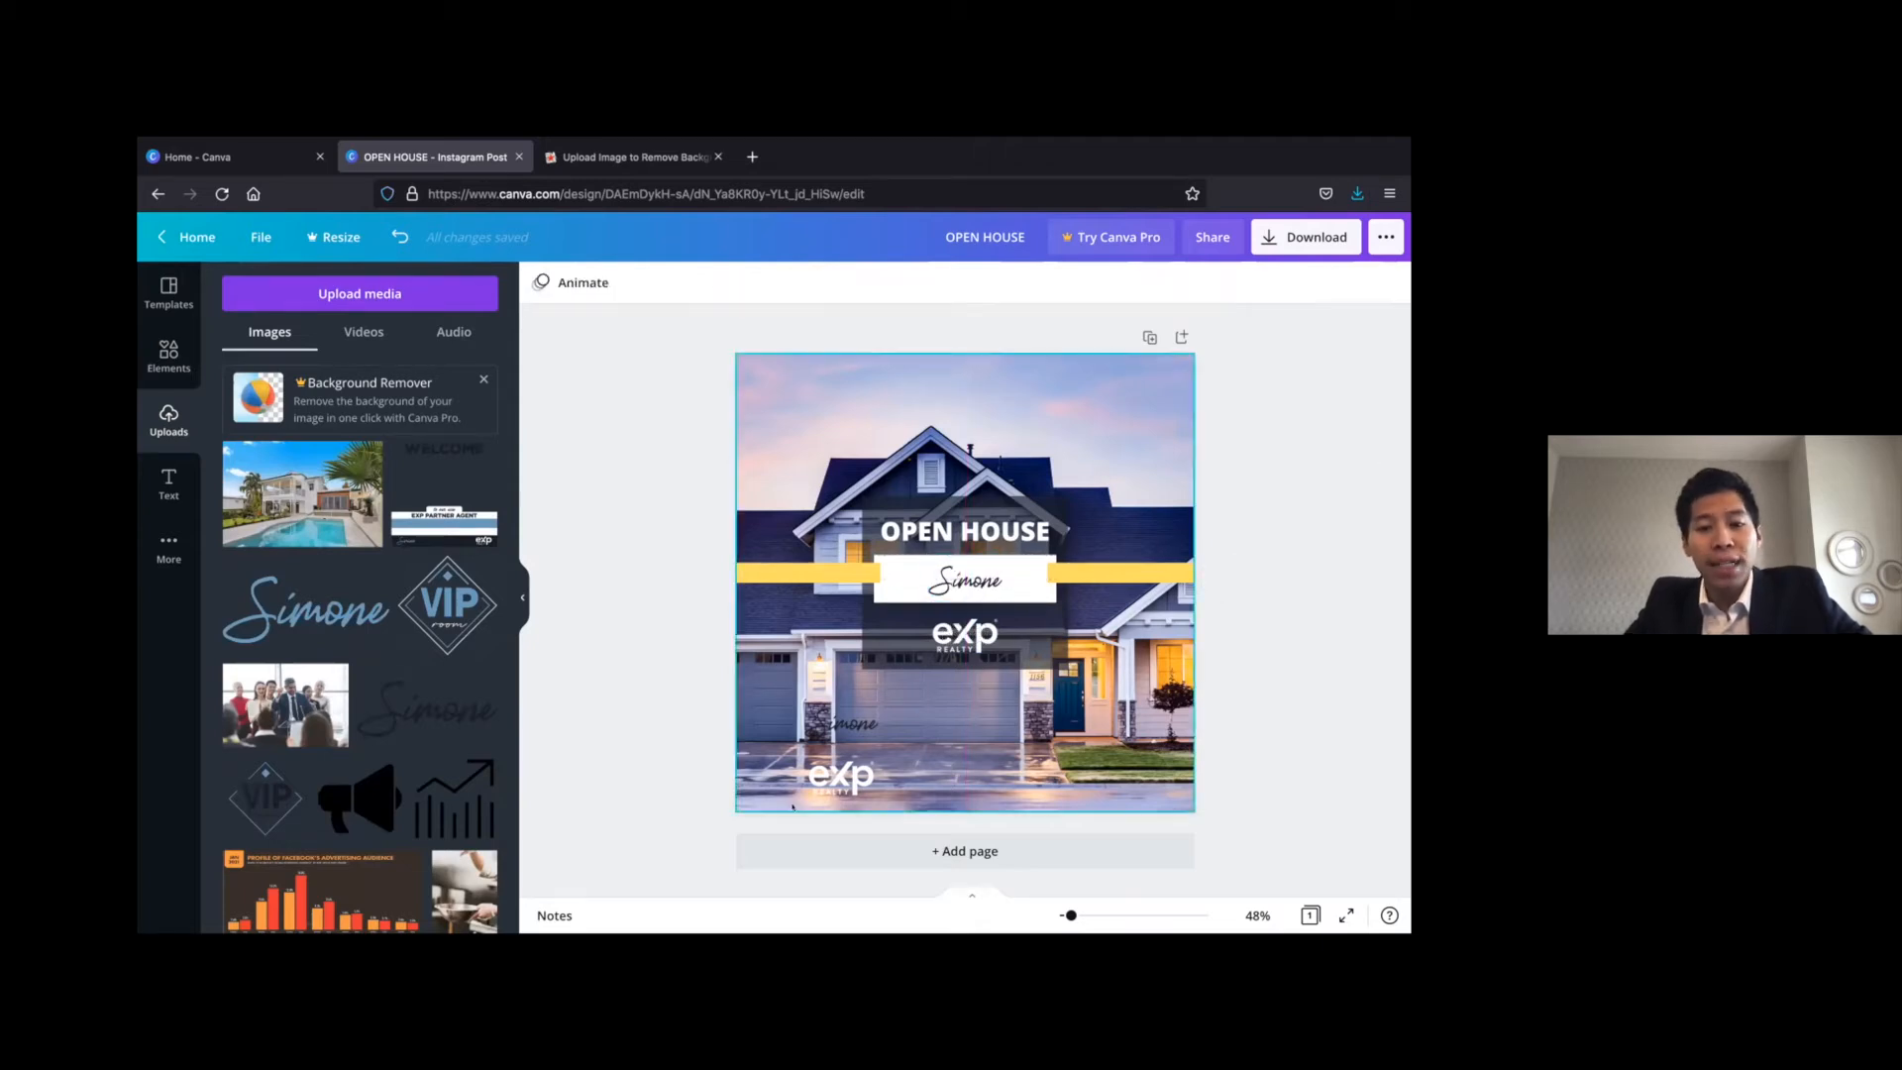
# Delete the leftover eXp Realty logo and signature near the bottom of the house photo
pyautogui.click(830, 771)
pyautogui.press('Delete')
pyautogui.click(830, 733)
pyautogui.press('Delete')
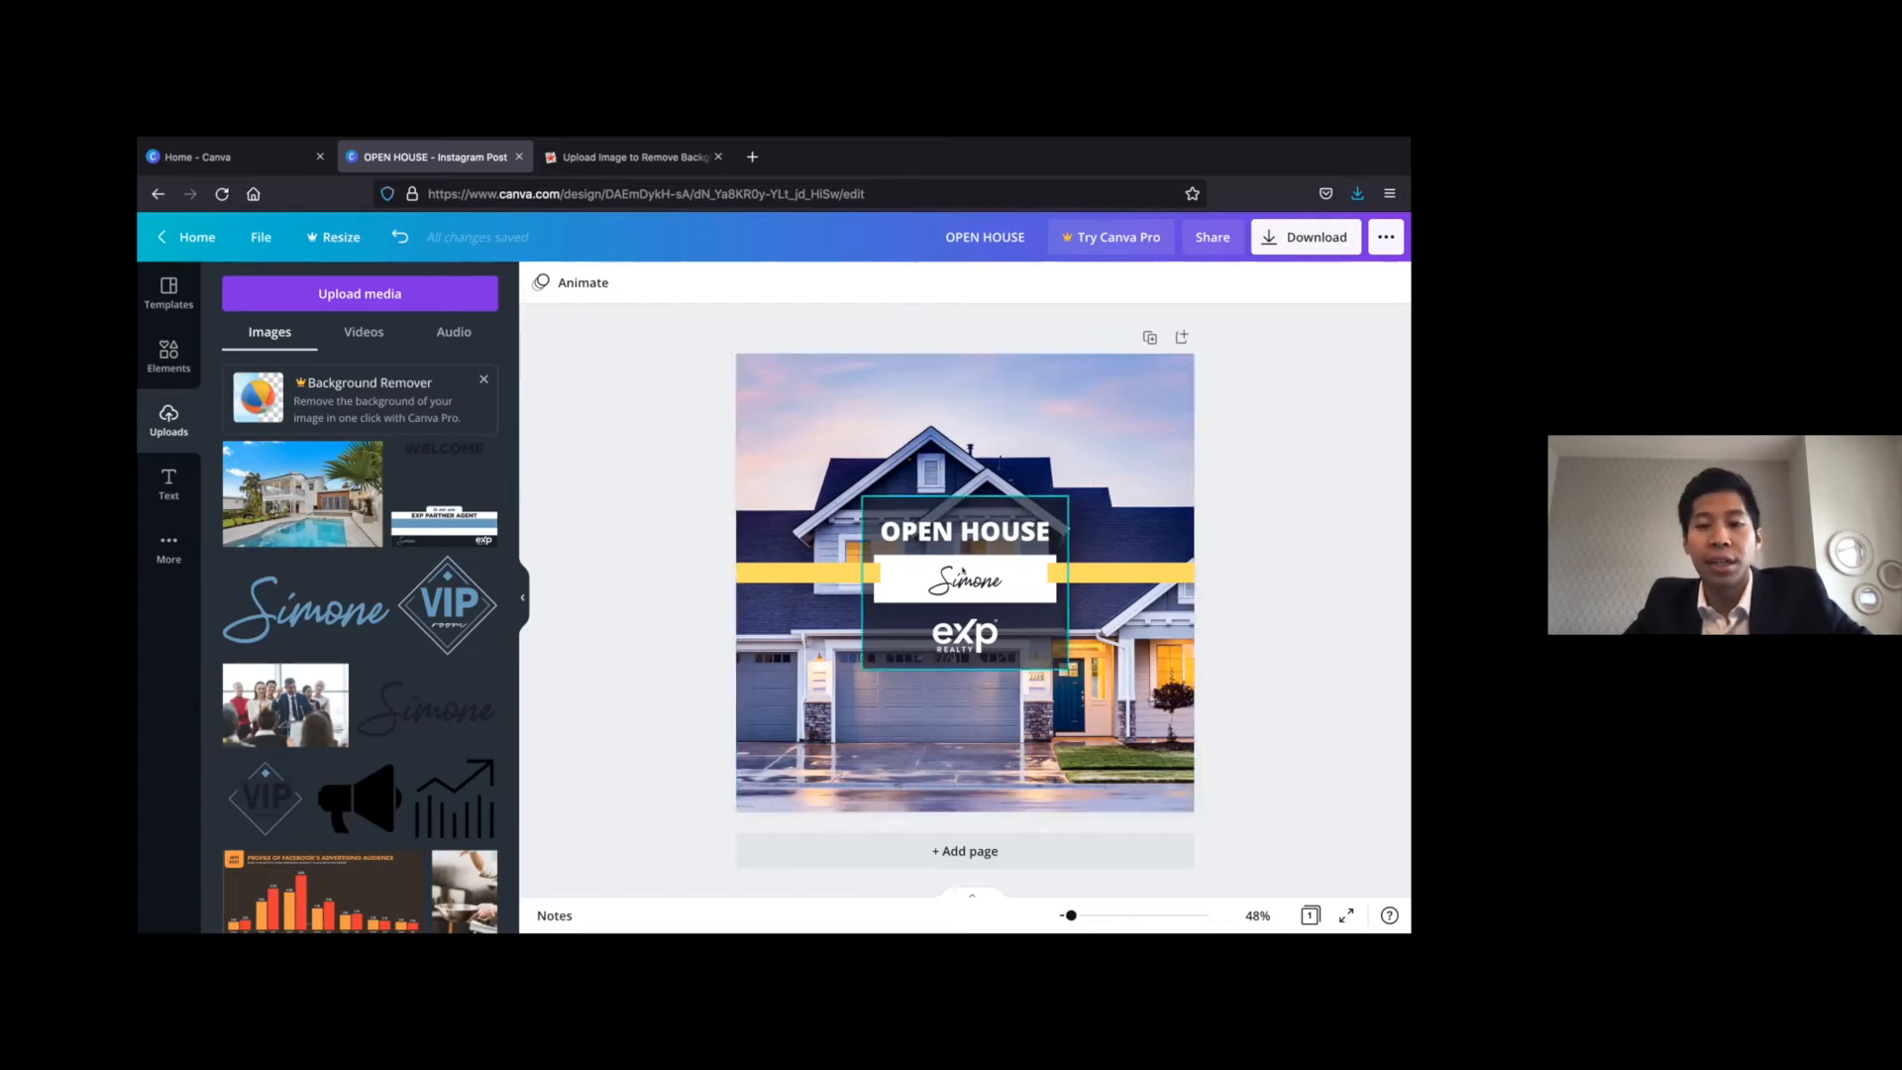
# Extend the dark square's top edge upward and raise the OPEN HOUSE heading to leave space above the white box
pyautogui.click(957, 490)
pyautogui.moveTo(956, 489)
pyautogui.mouseDown()
pyautogui.moveTo(957, 473)
pyautogui.moveTo(957, 504)
pyautogui.mouseUp()
pyautogui.click(637, 480)
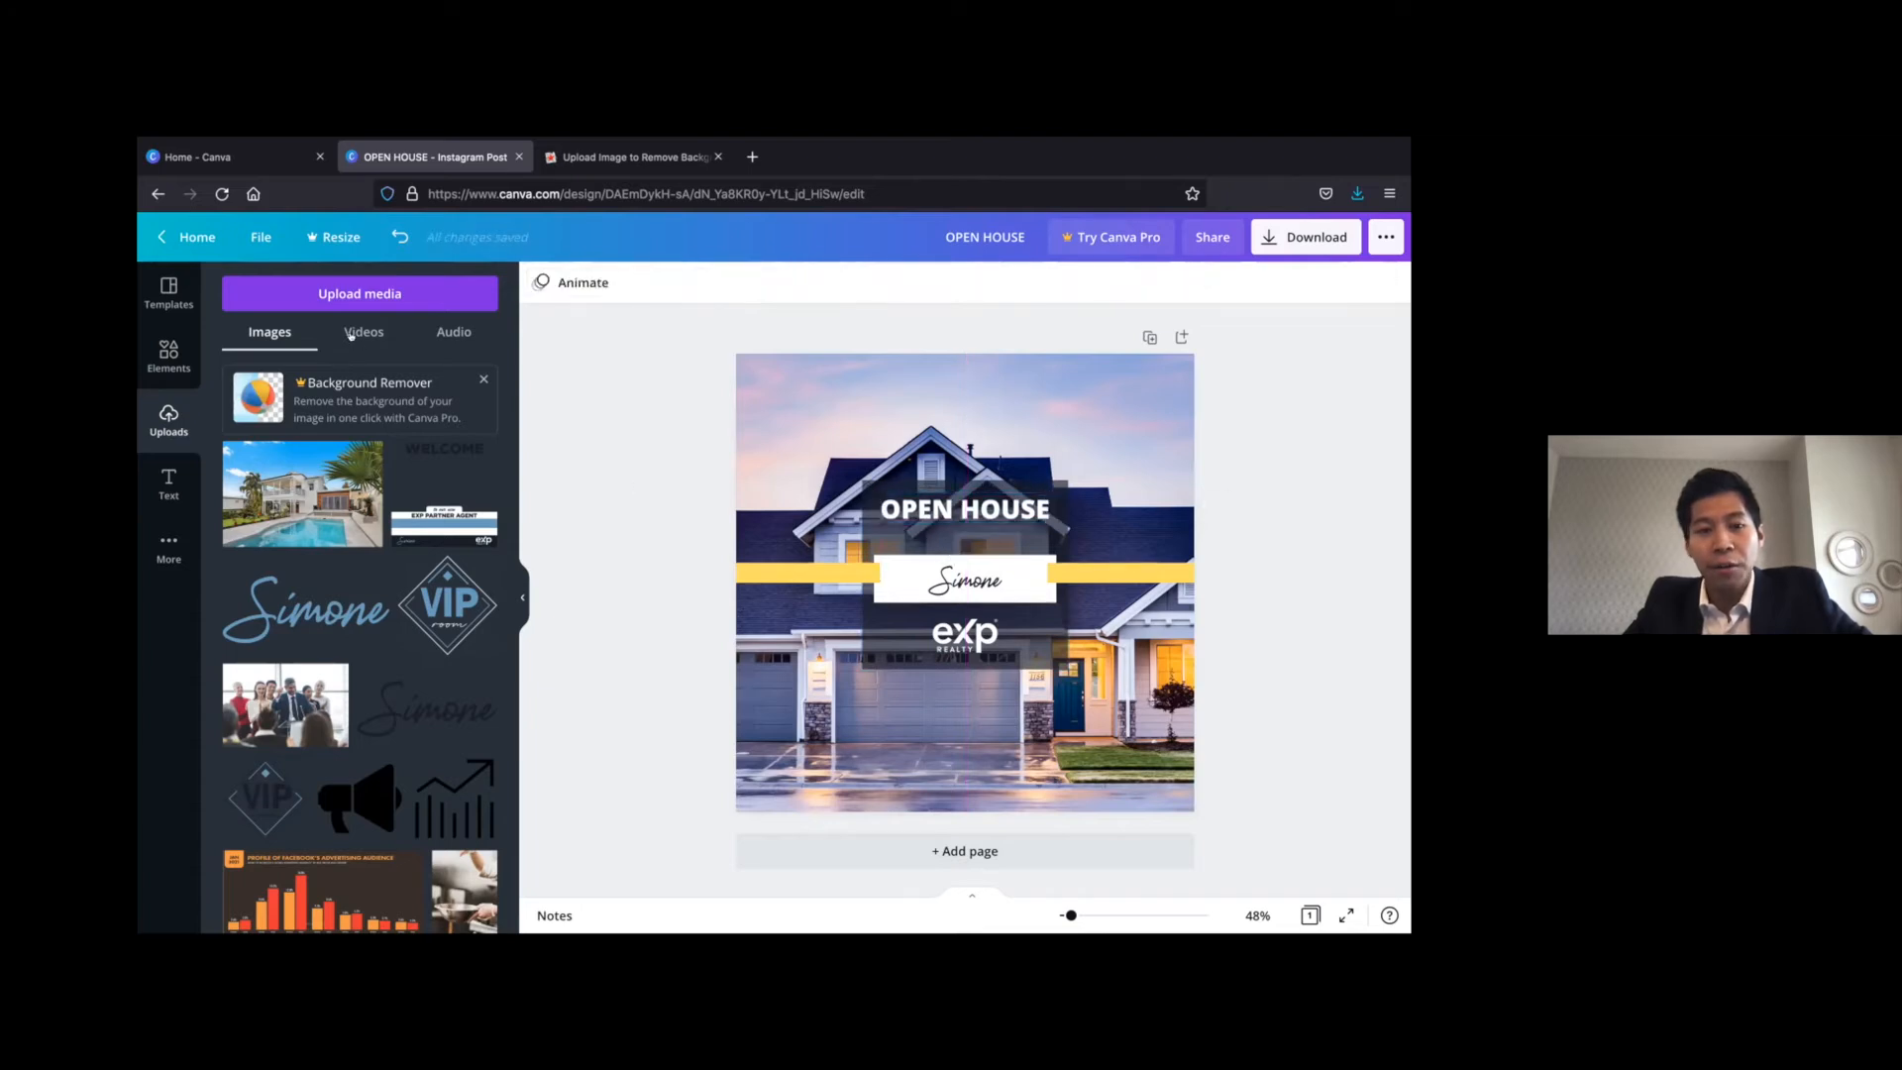
# Add a subheading reading "Street, City, Postal Code" to the design
pyautogui.click(166, 480)
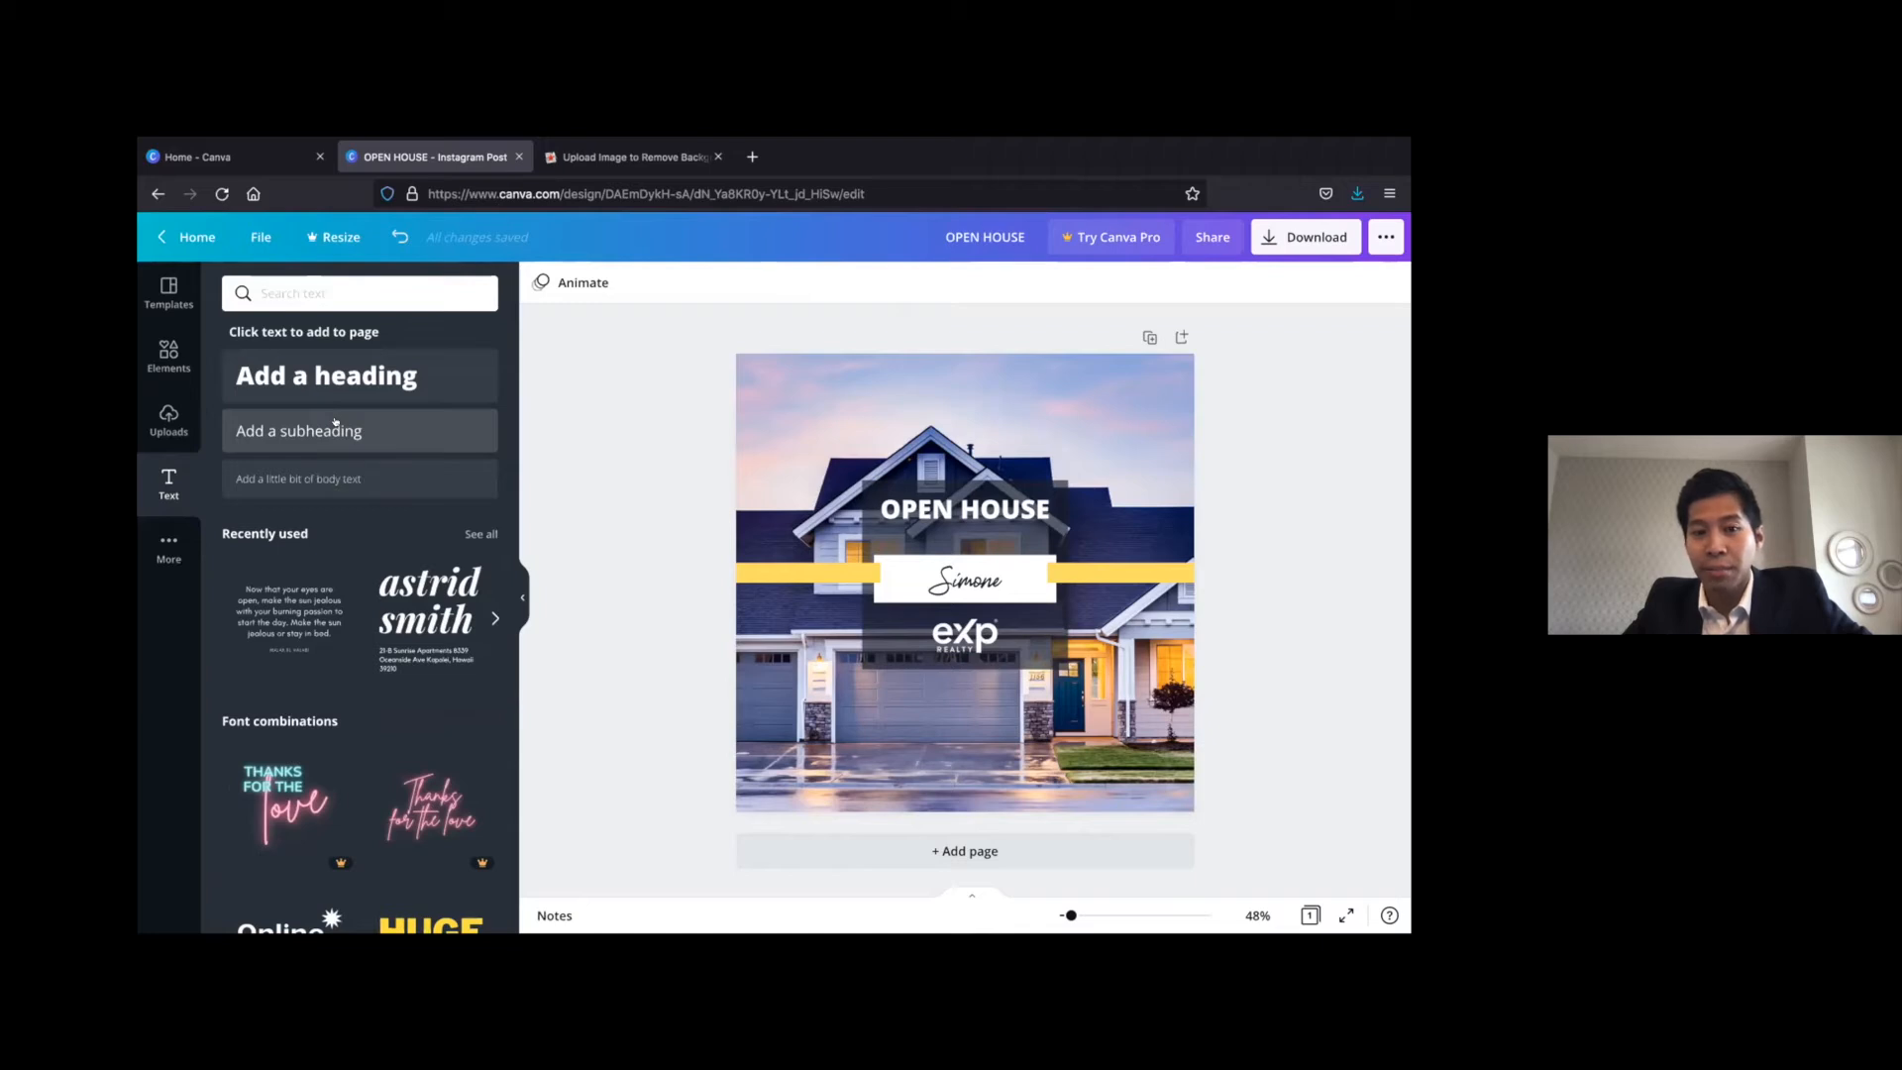
pyautogui.click(335, 430)
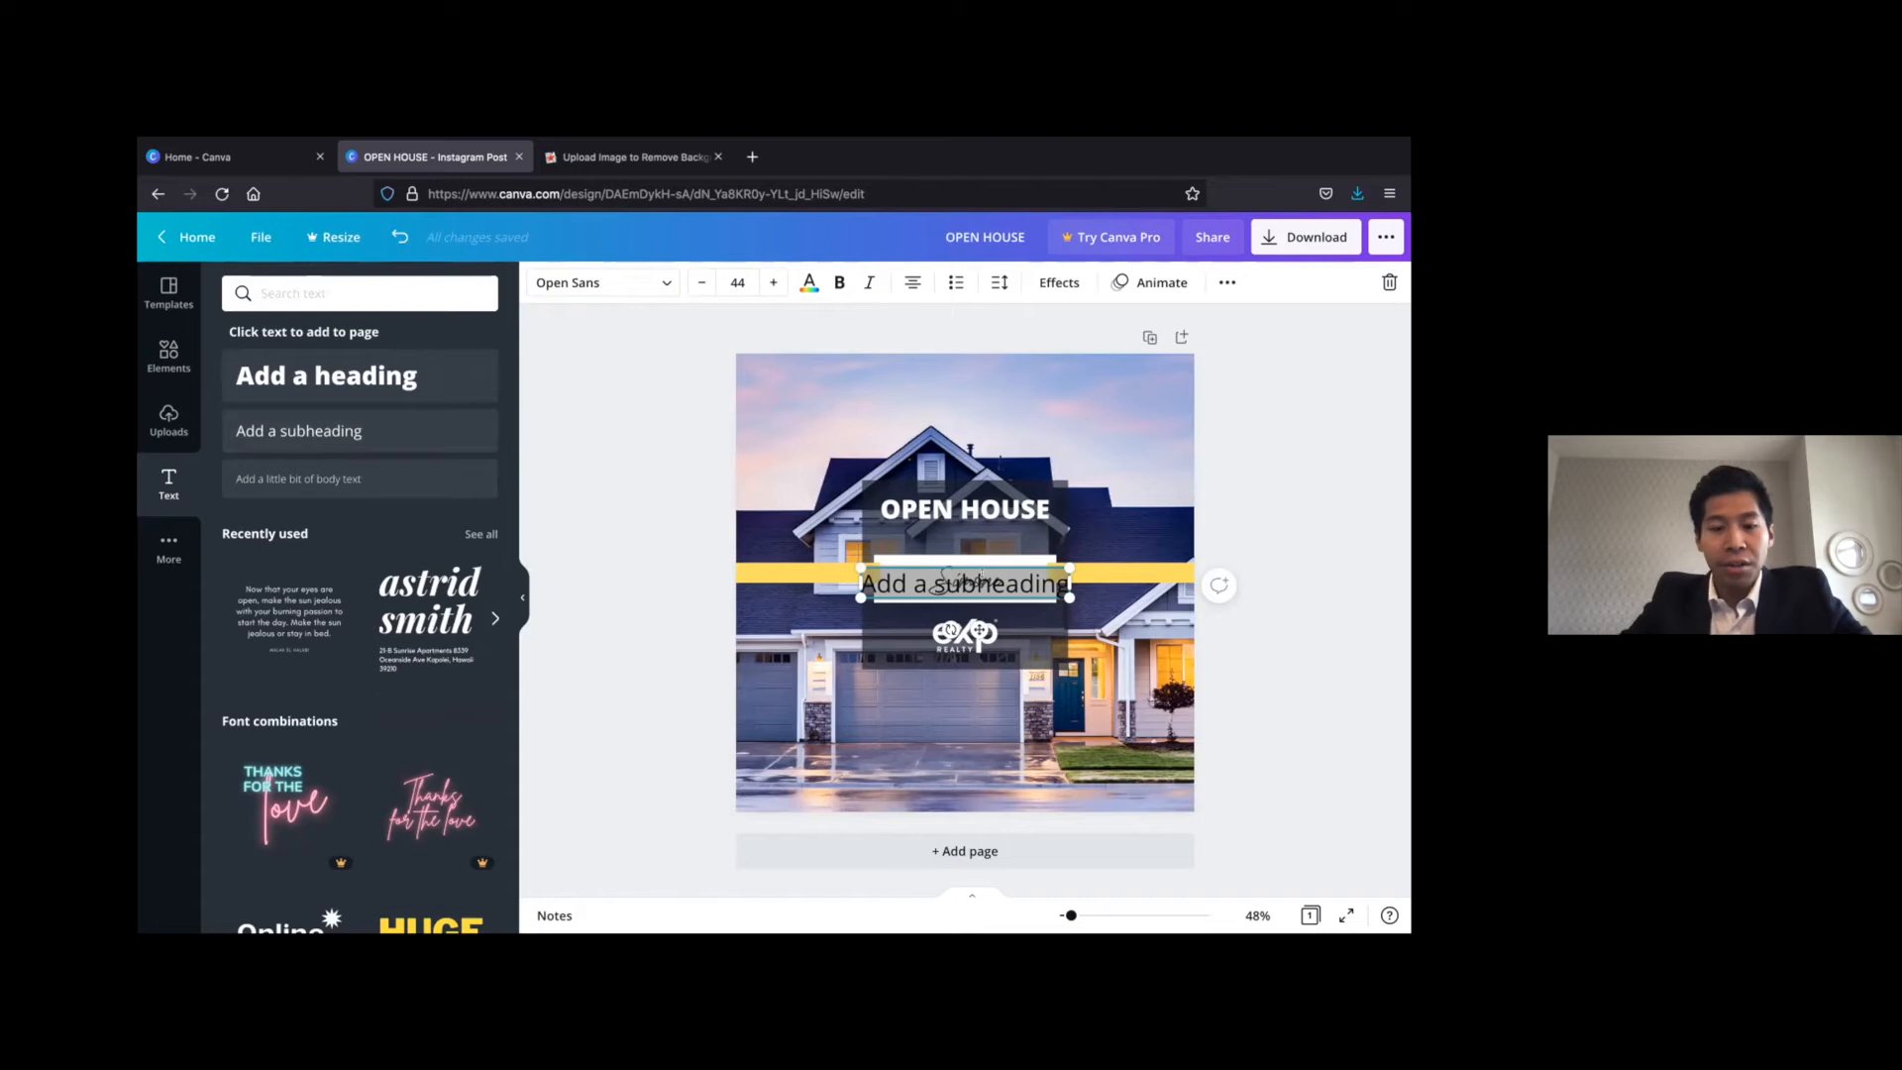
pyautogui.write('Str')
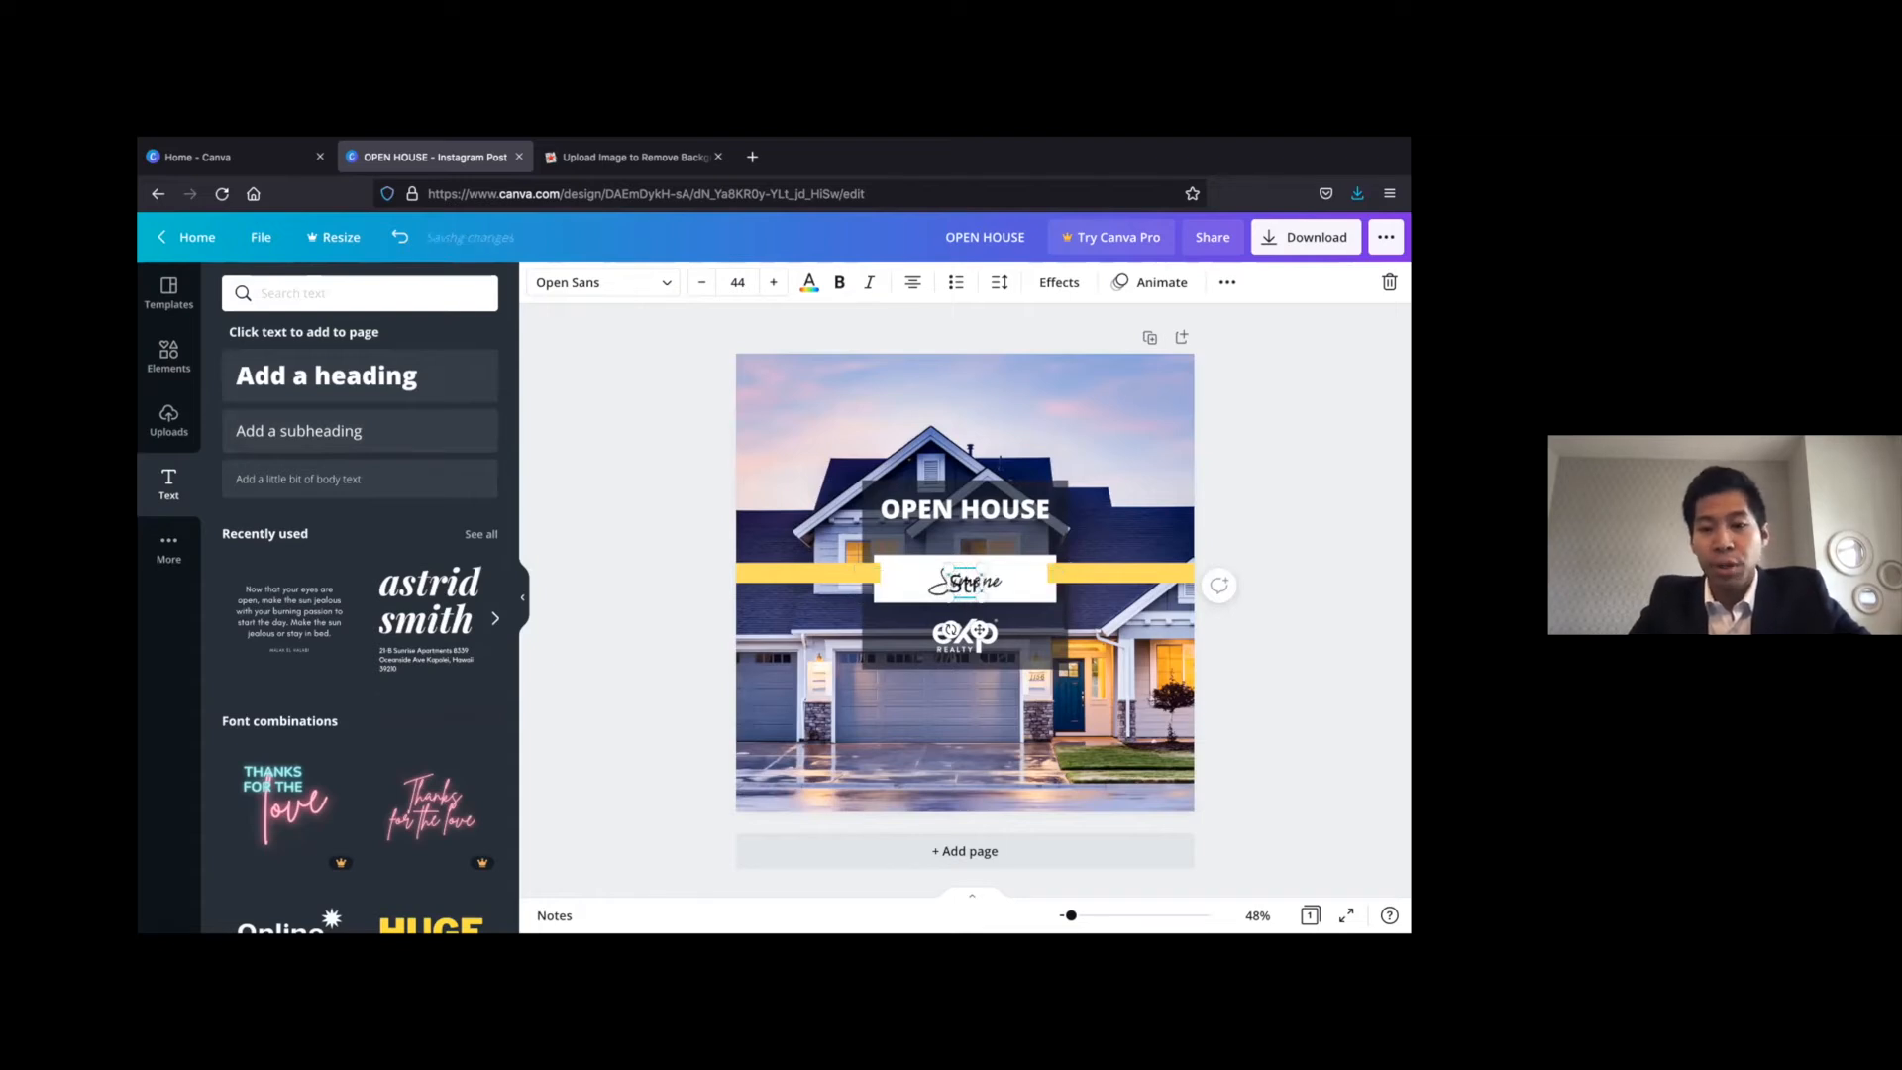
pyautogui.write('eet, City, Postal')
pyautogui.press('BackSpace')
pyautogui.write('Code')
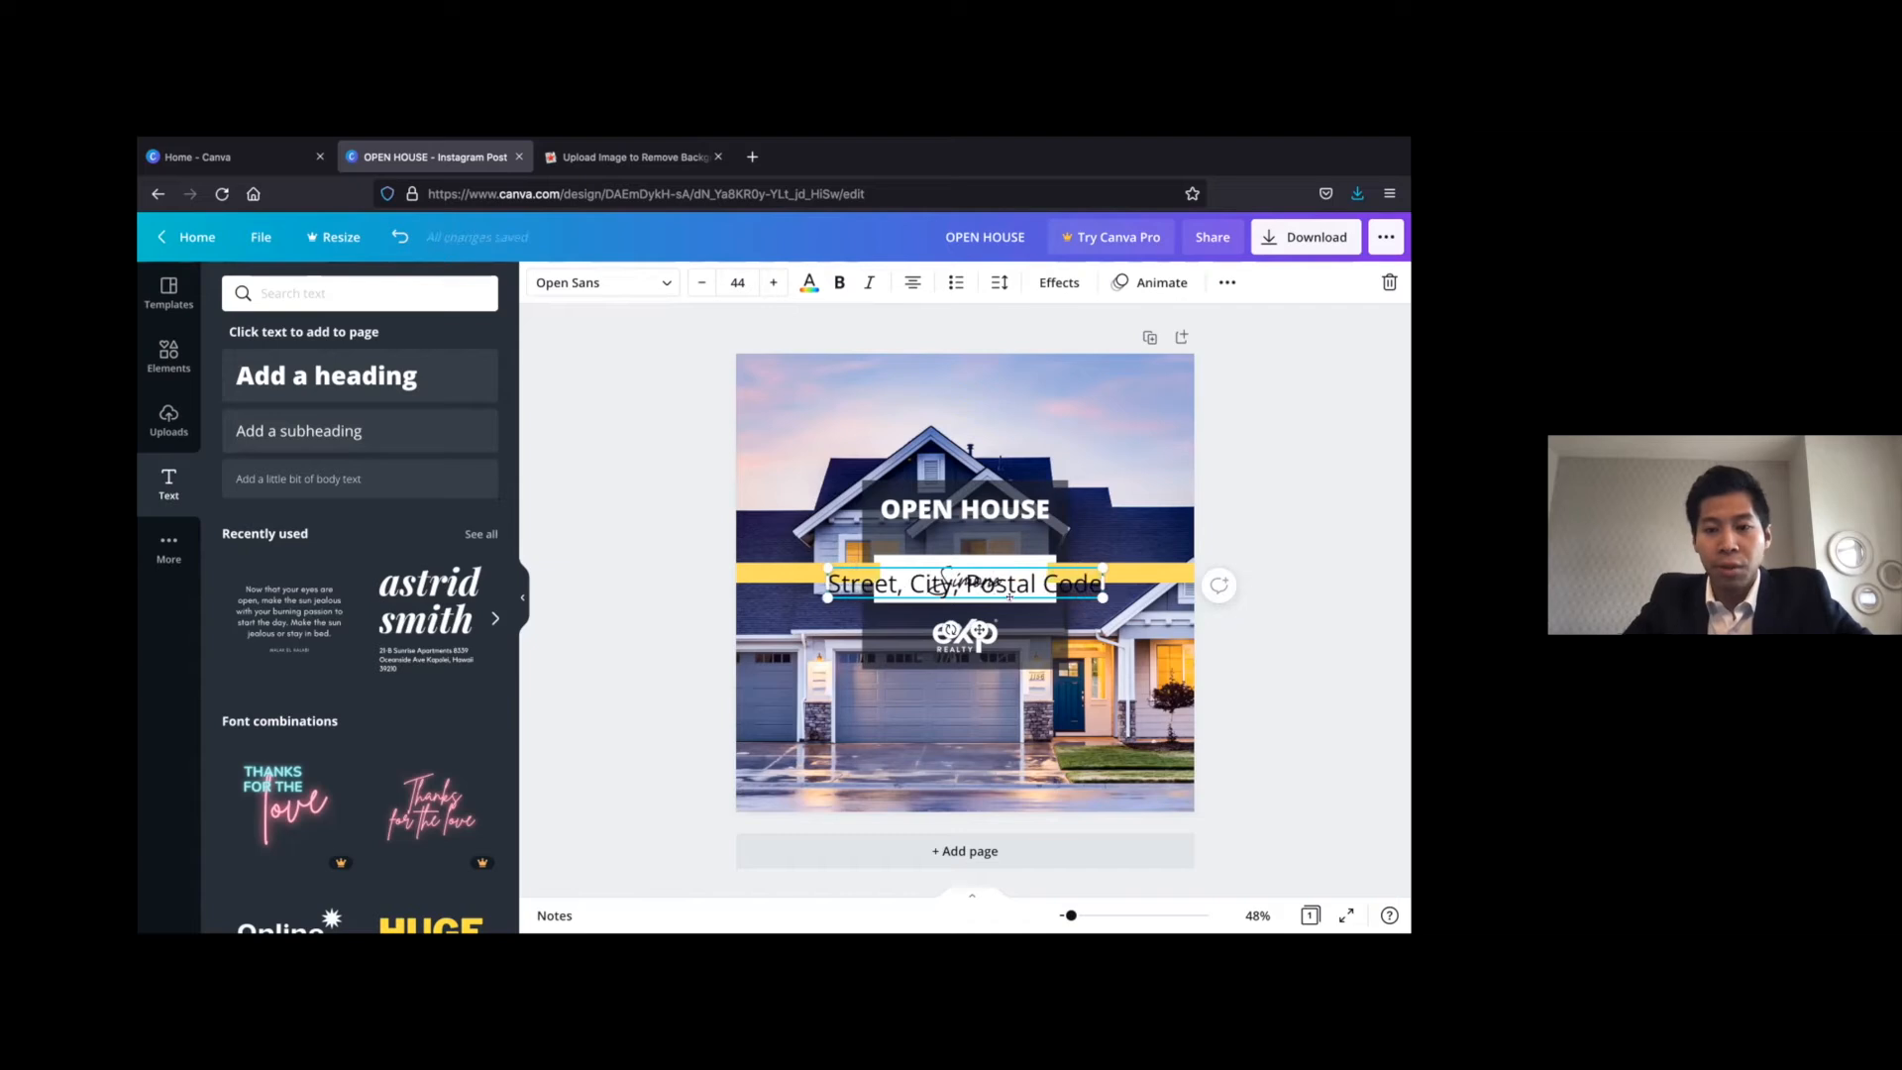
# Set the font size of the whole address line to 30
pyautogui.hotkey('ctrl', 'a')
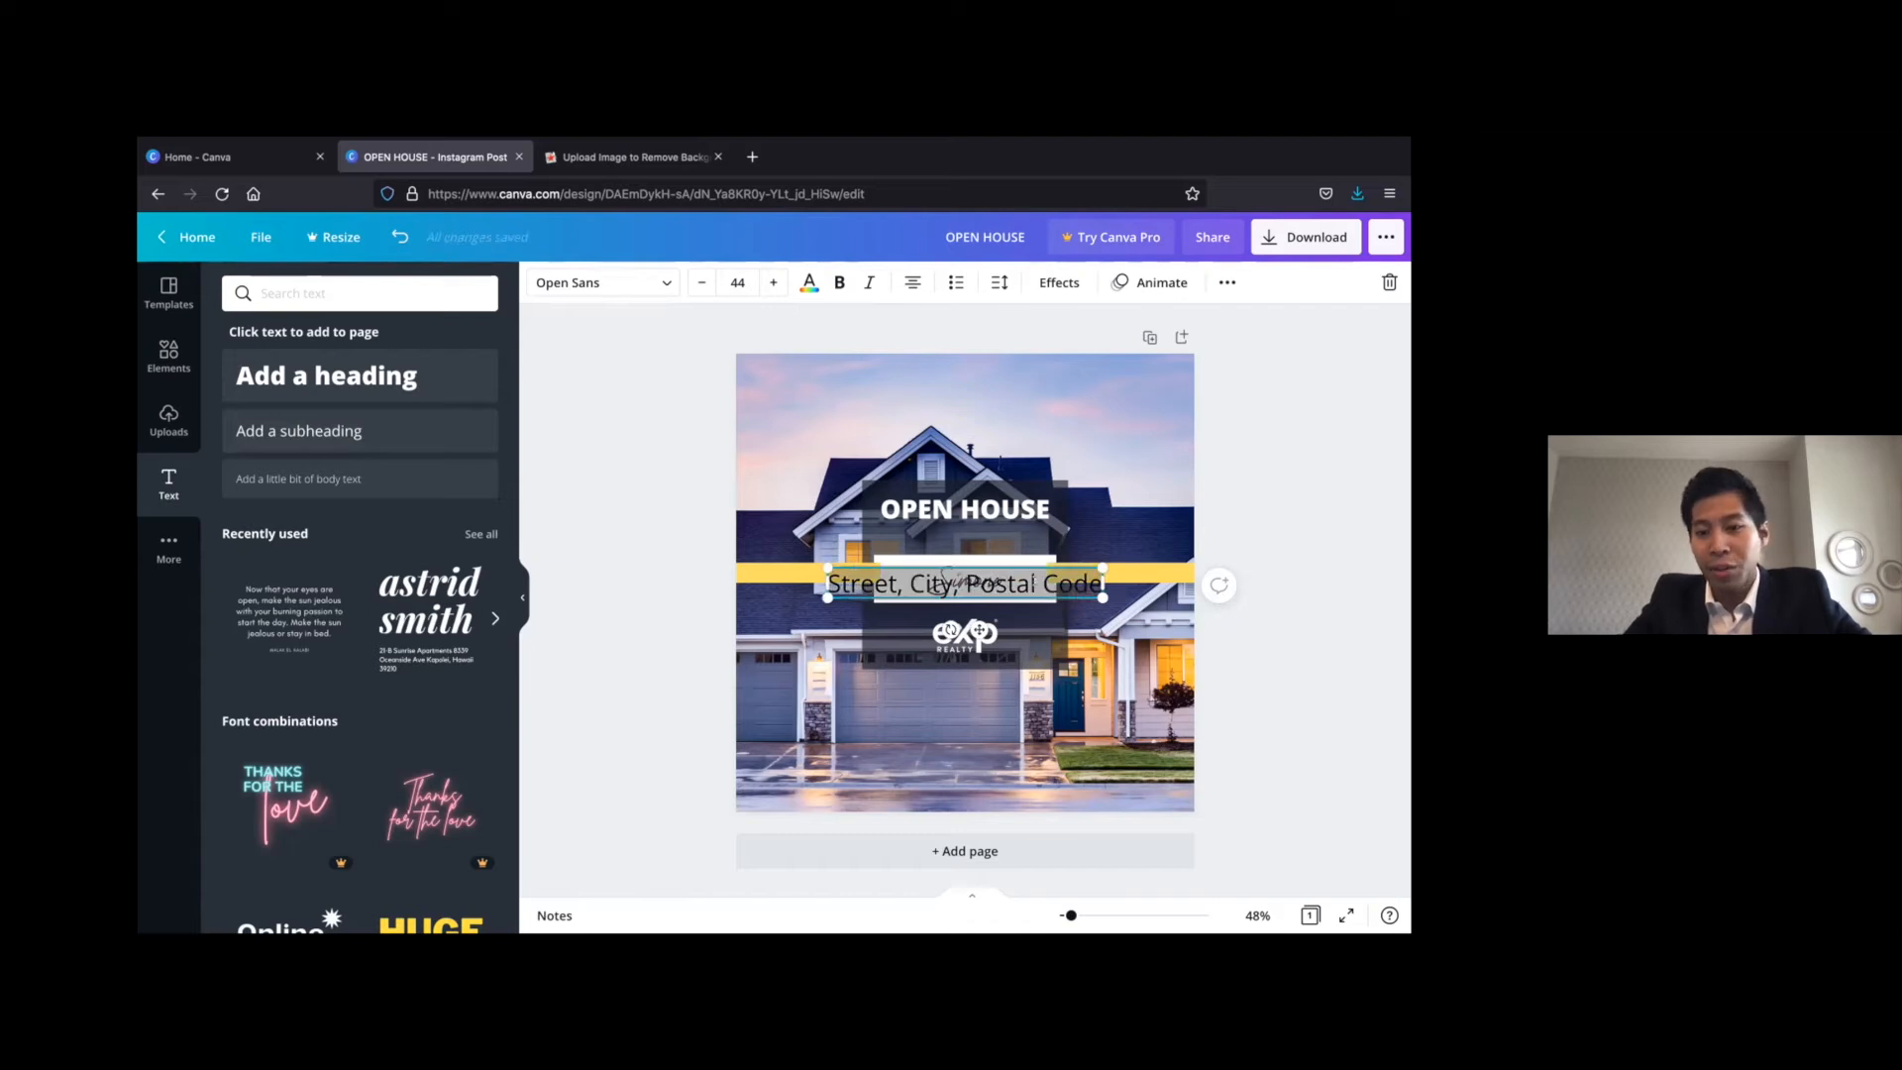
pyautogui.click(691, 278)
pyautogui.click(691, 278)
pyautogui.click(690, 278)
pyautogui.click(690, 278)
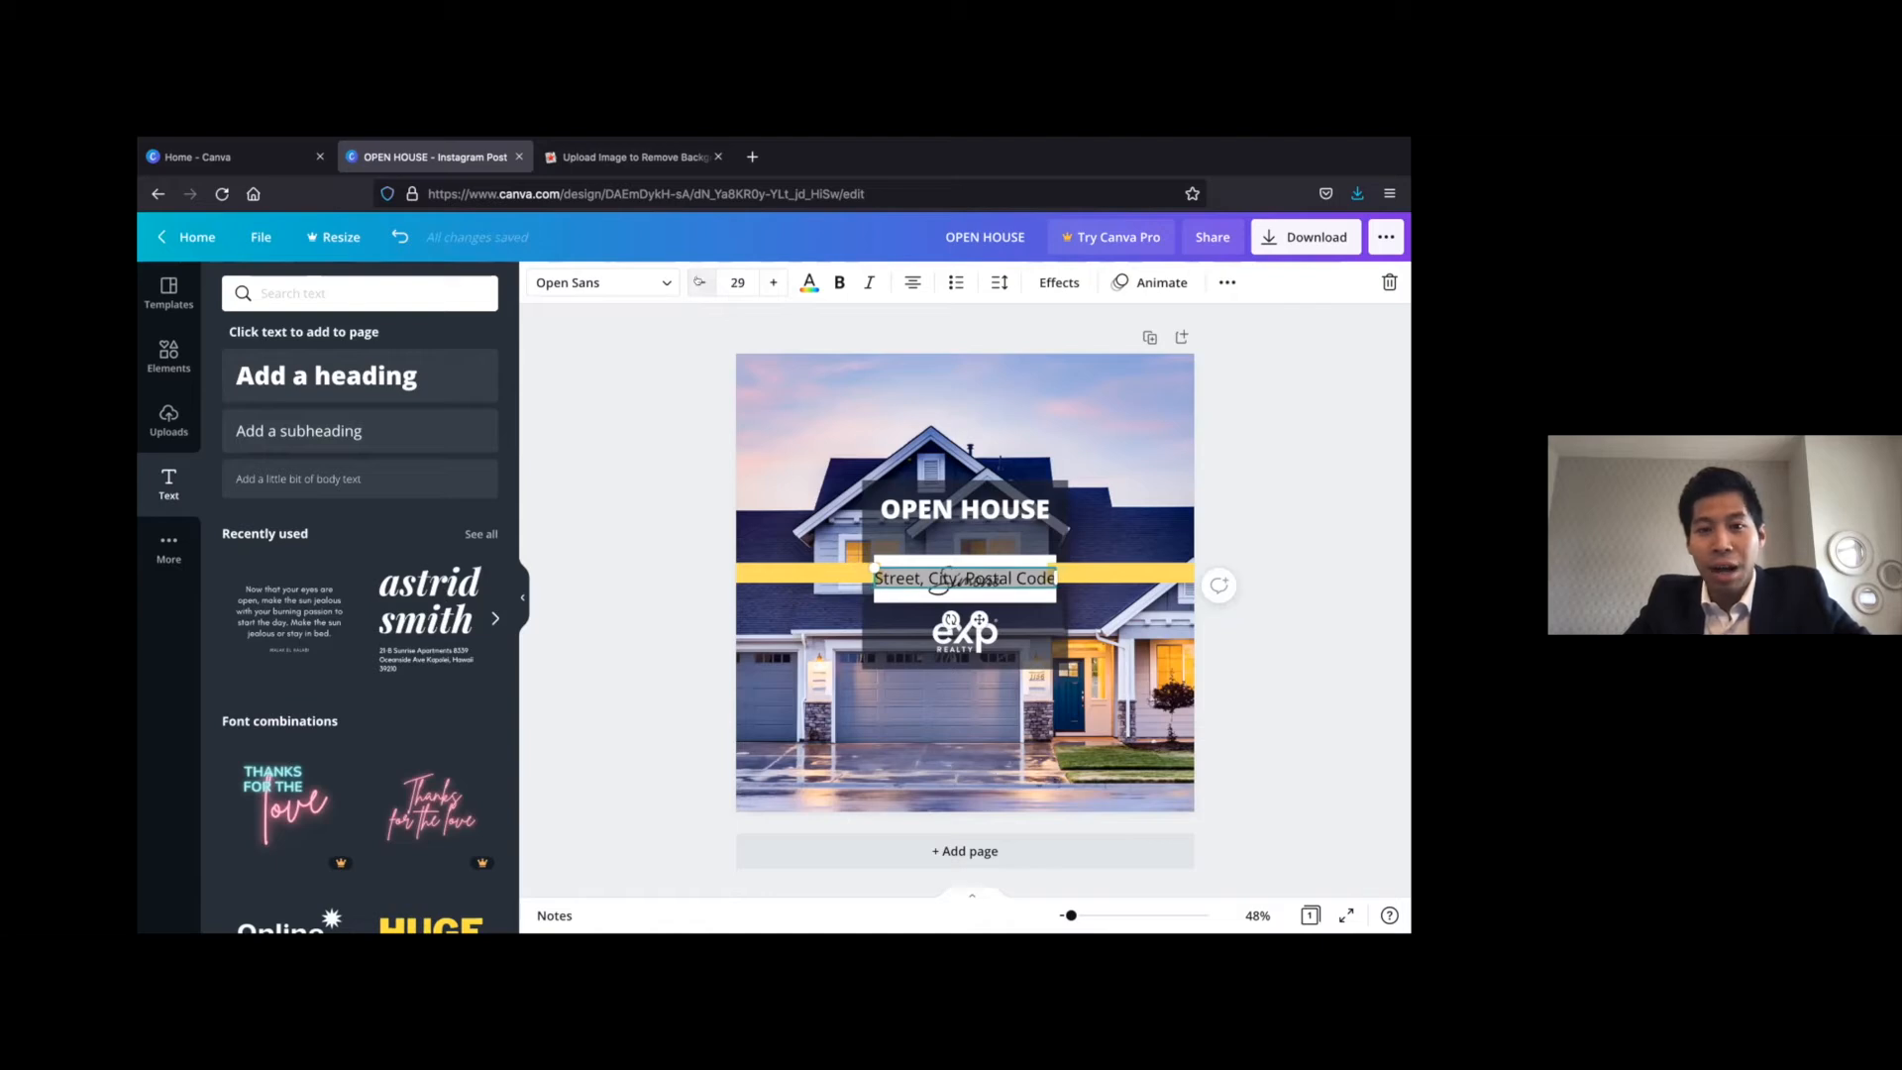
pyautogui.click(773, 282)
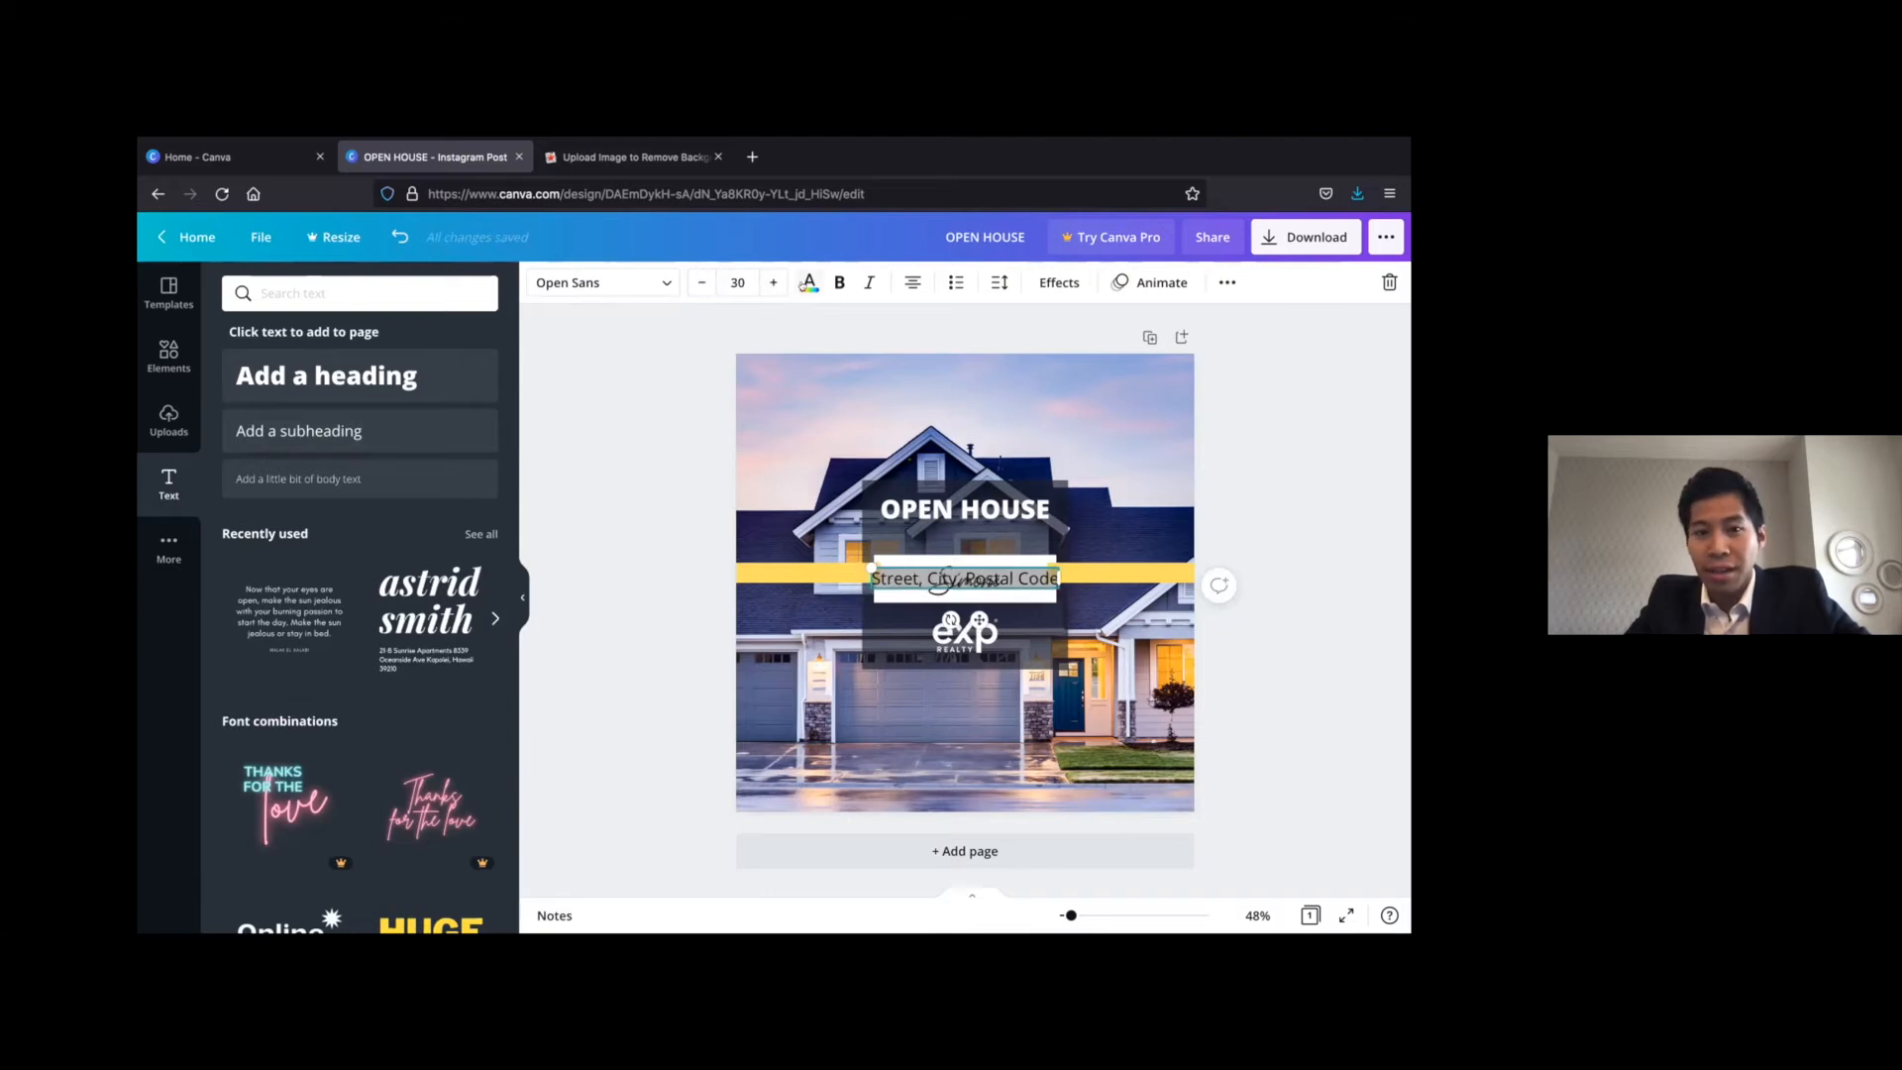
# Colour the address line white and centre it between the OPEN HOUSE heading and the white signature box
pyautogui.click(810, 282)
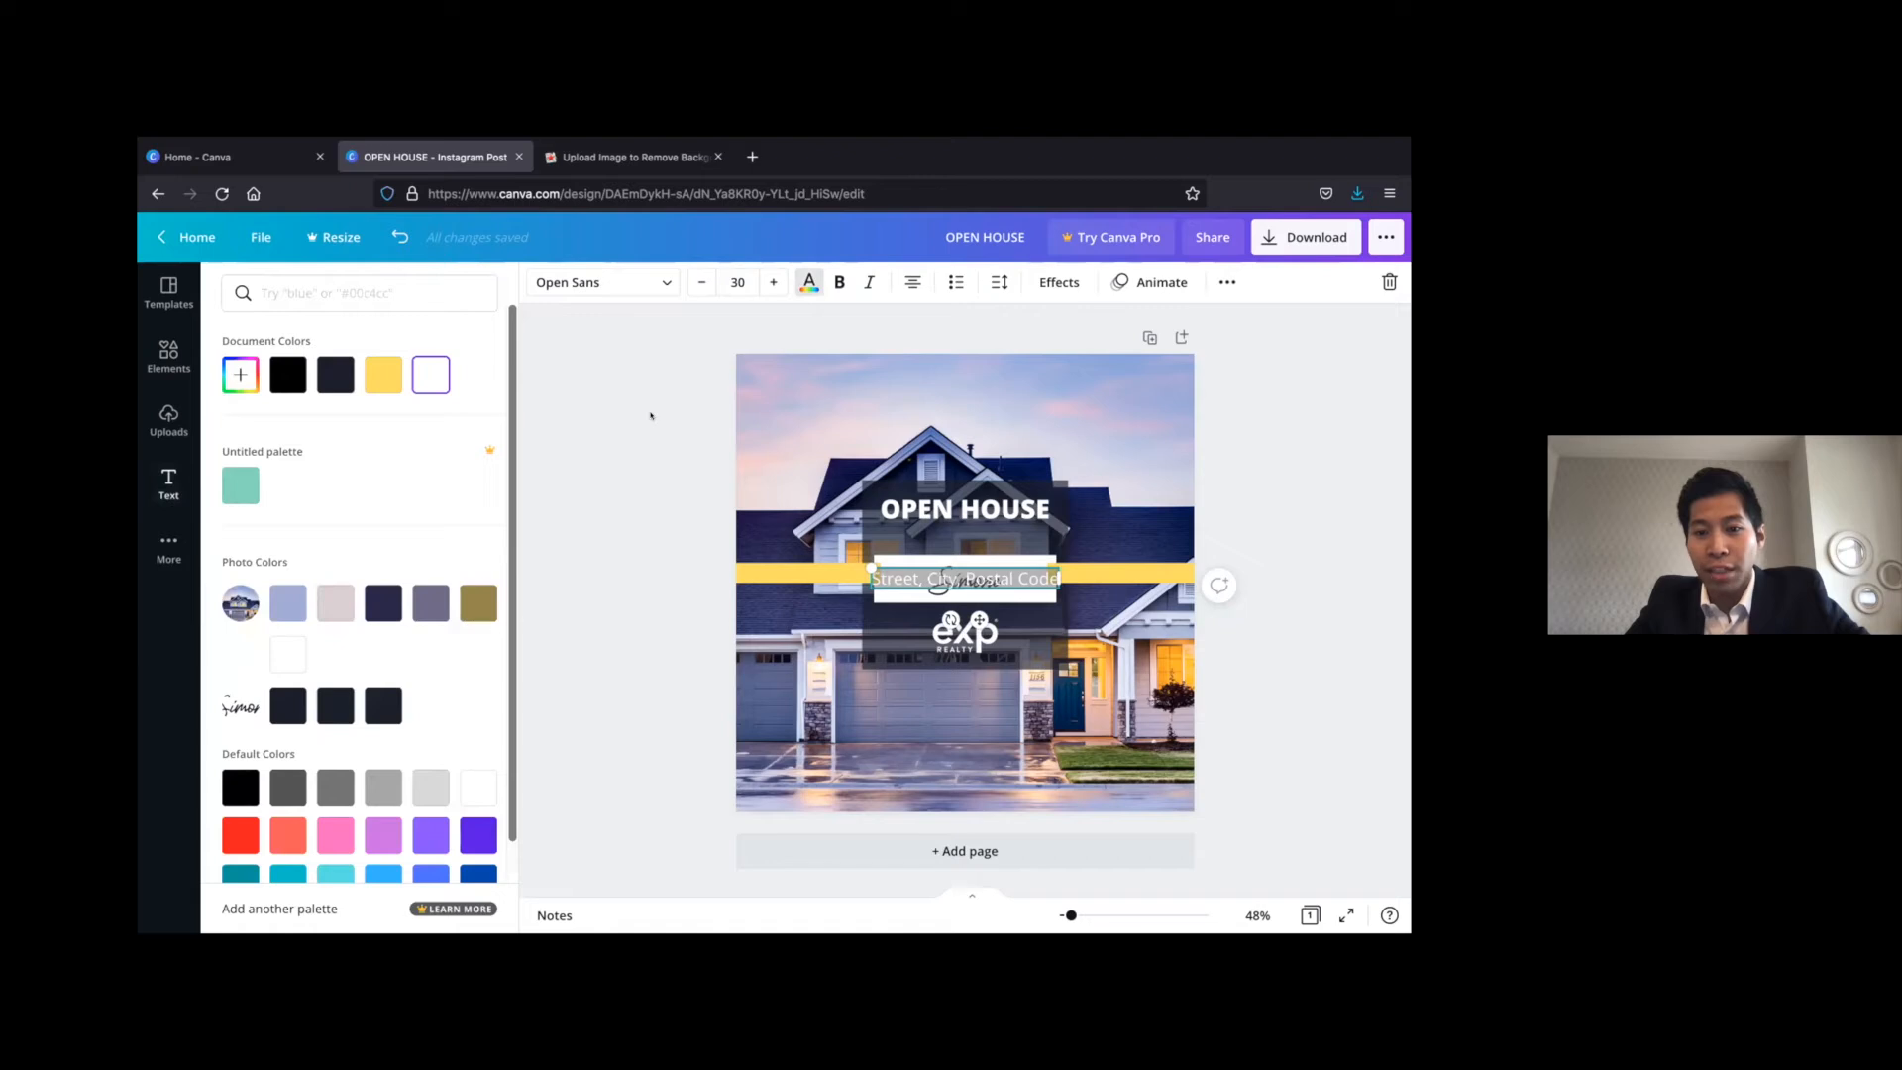
pyautogui.click(649, 412)
pyautogui.moveTo(992, 544); pyautogui.dragTo(991, 514)
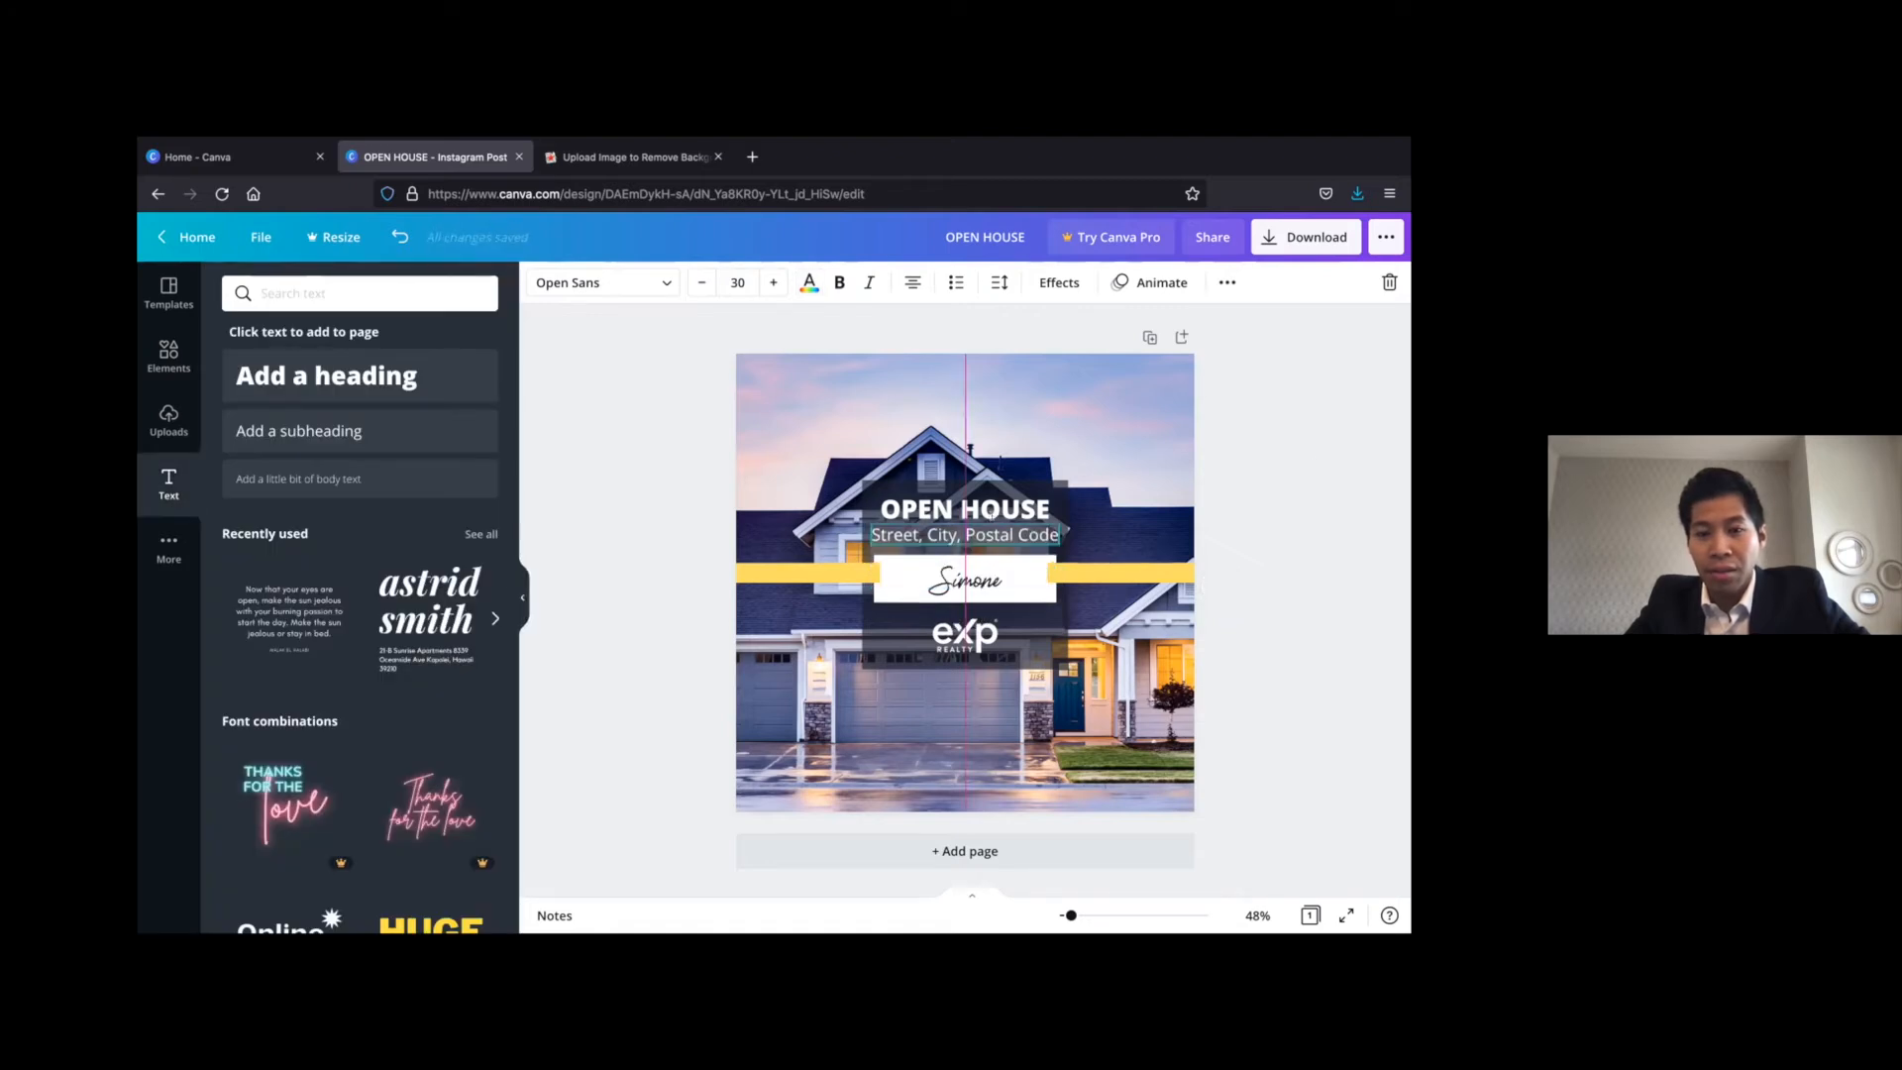
pyautogui.click(1291, 467)
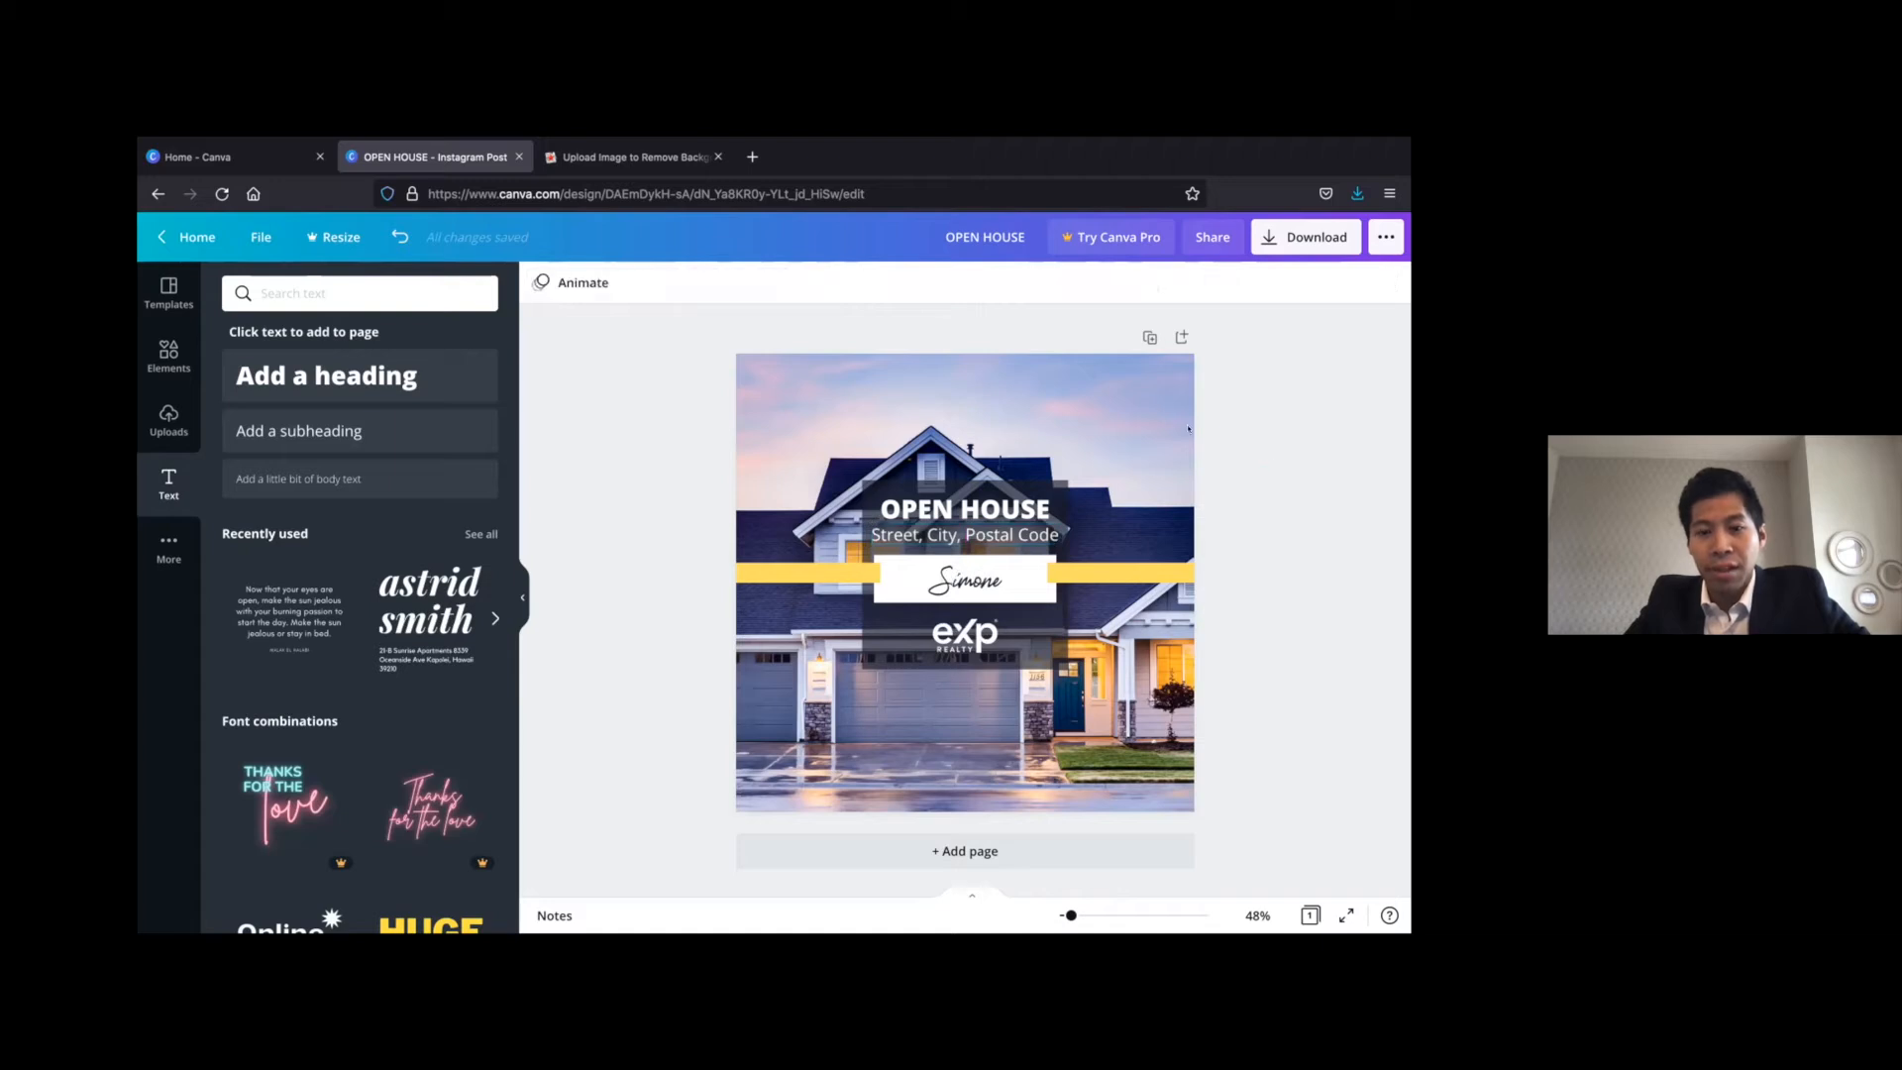
# Look through the available fonts for the OPEN HOUSE heading
pyautogui.click(974, 511)
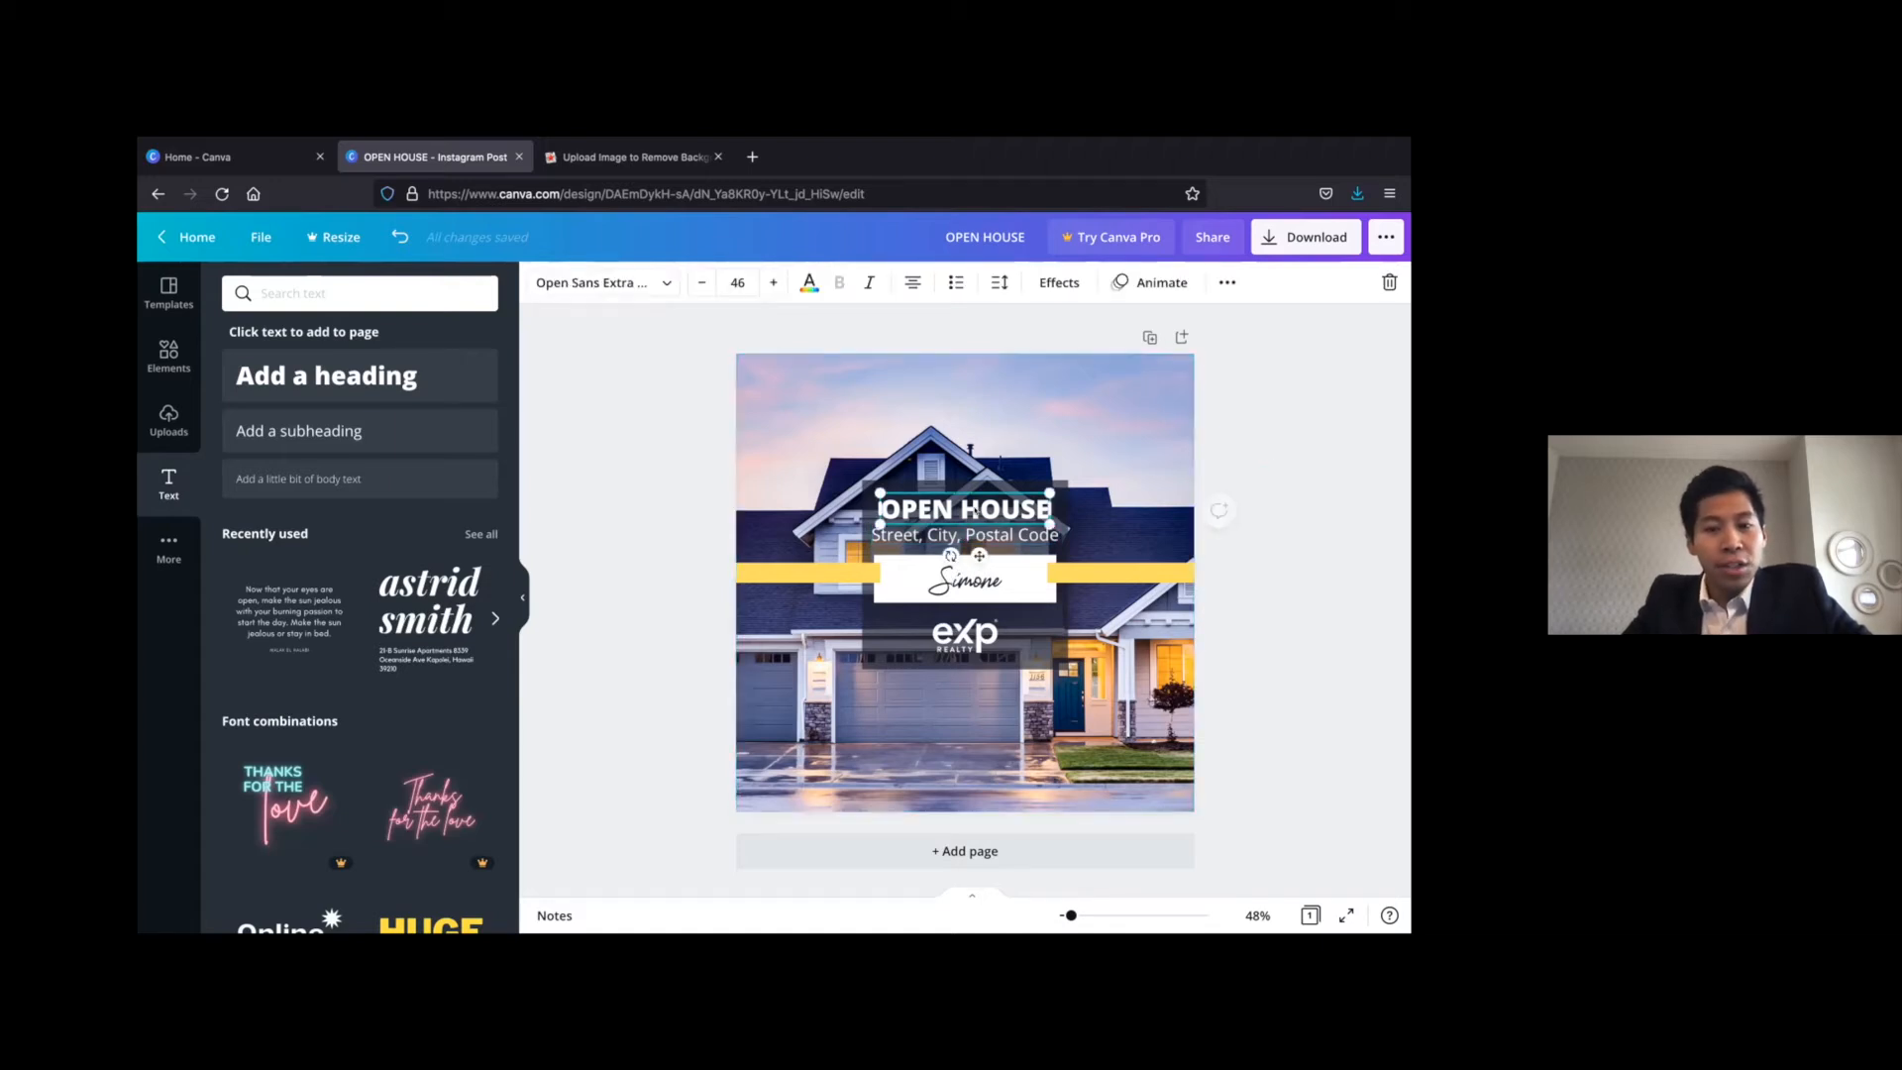
pyautogui.click(634, 284)
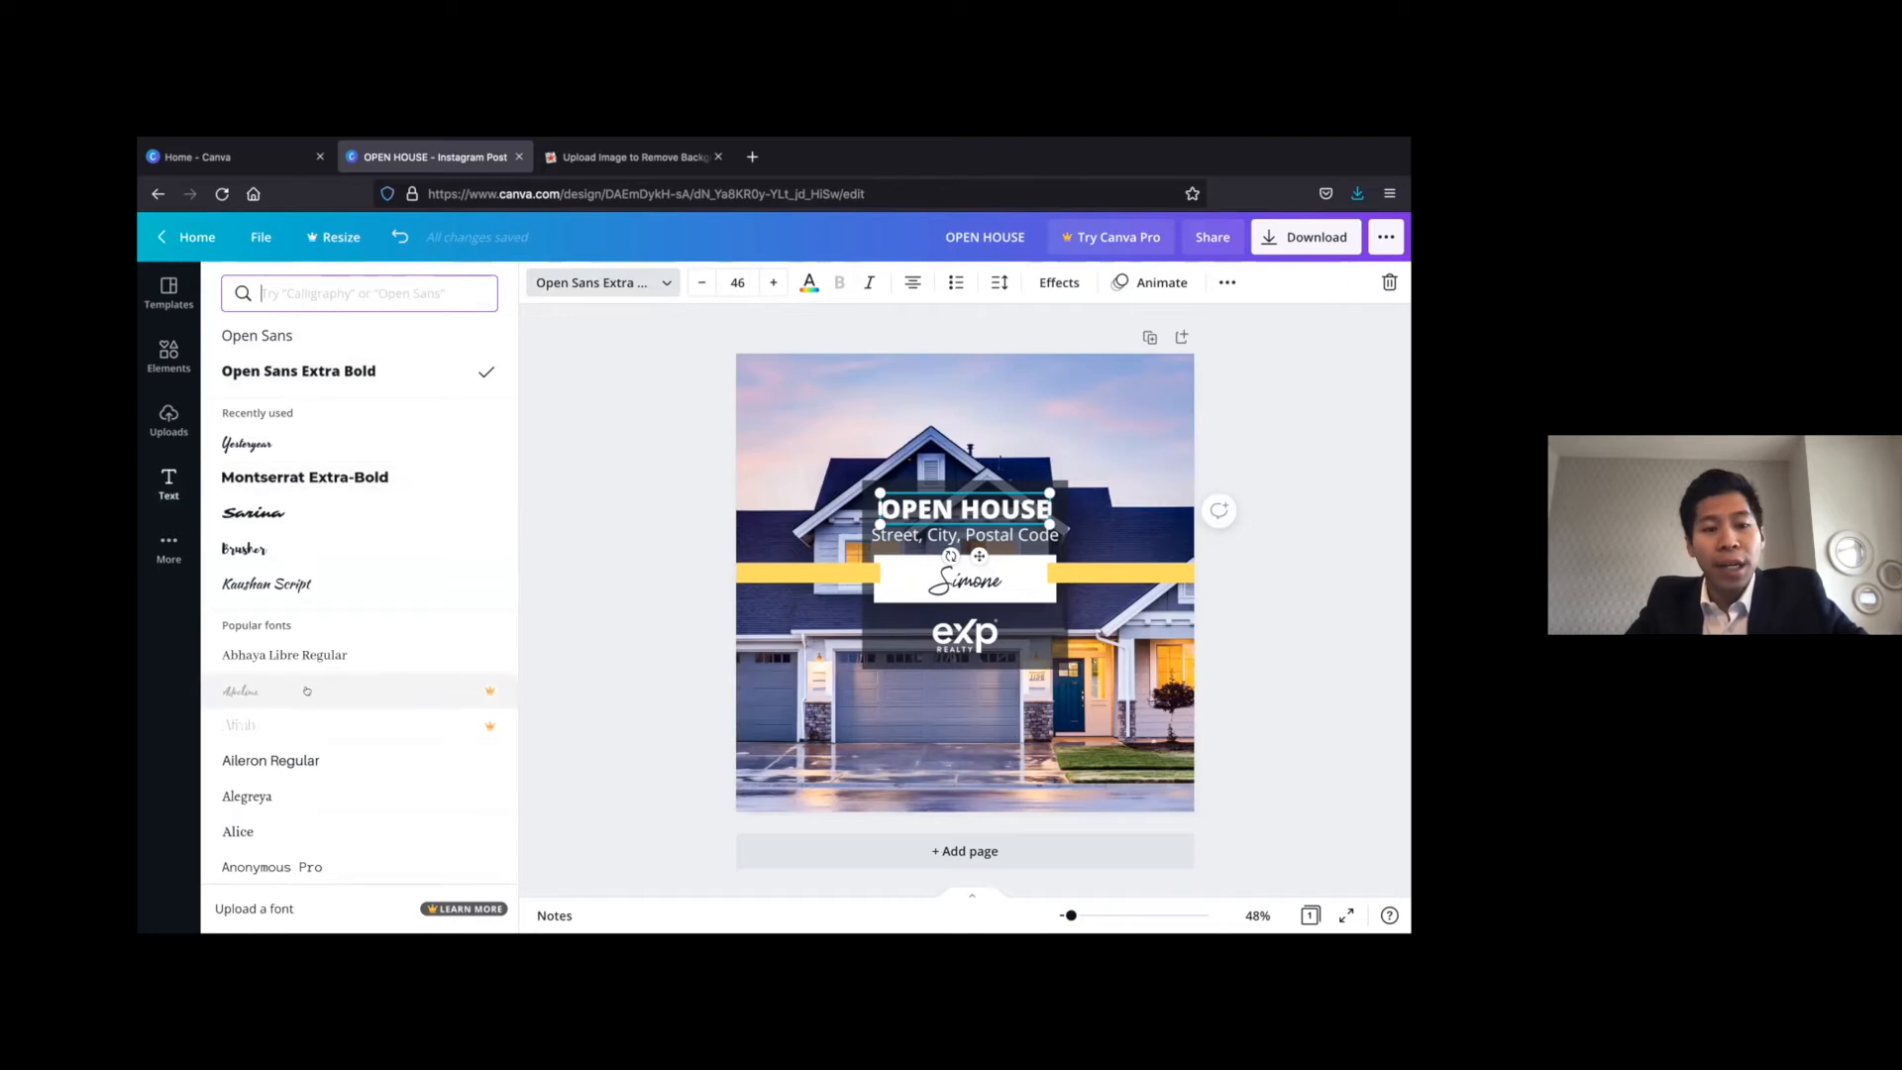
pyautogui.scroll(-10, 308, 691)
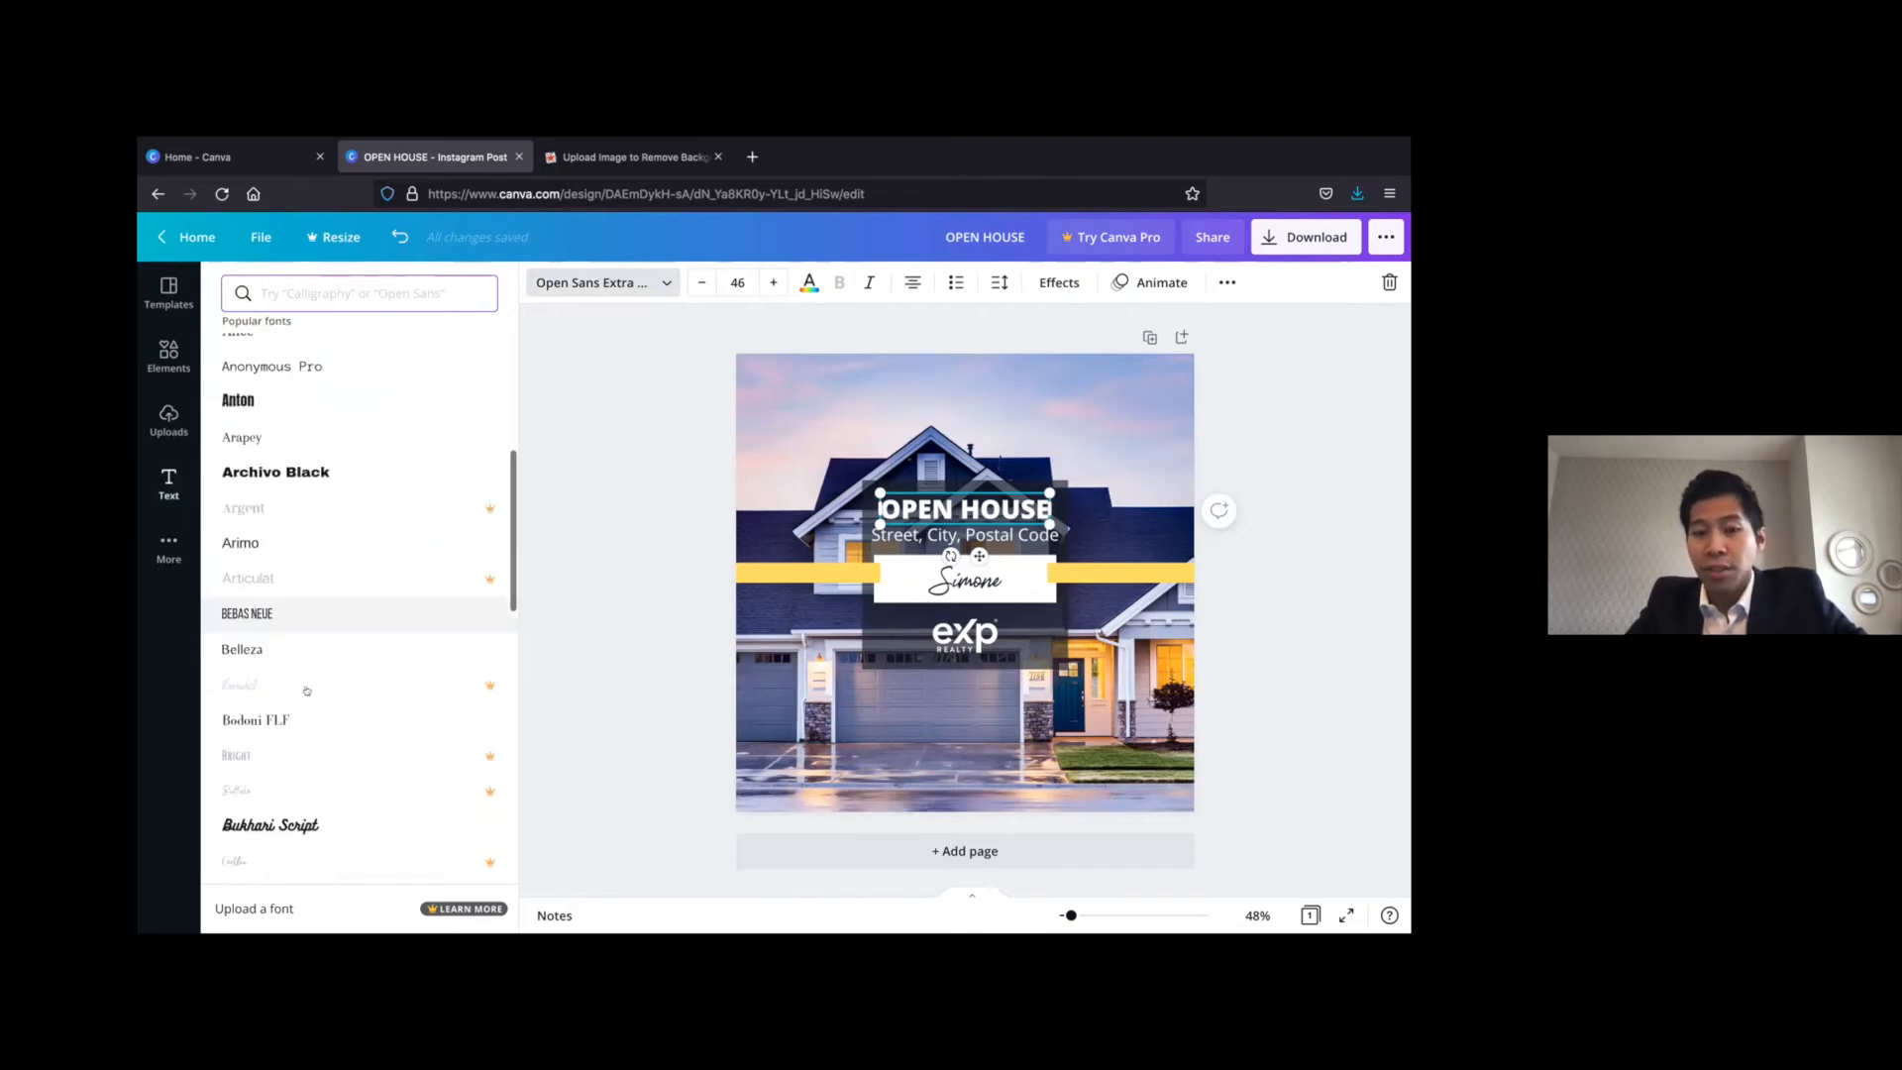
pyautogui.scroll(-2, 307, 690)
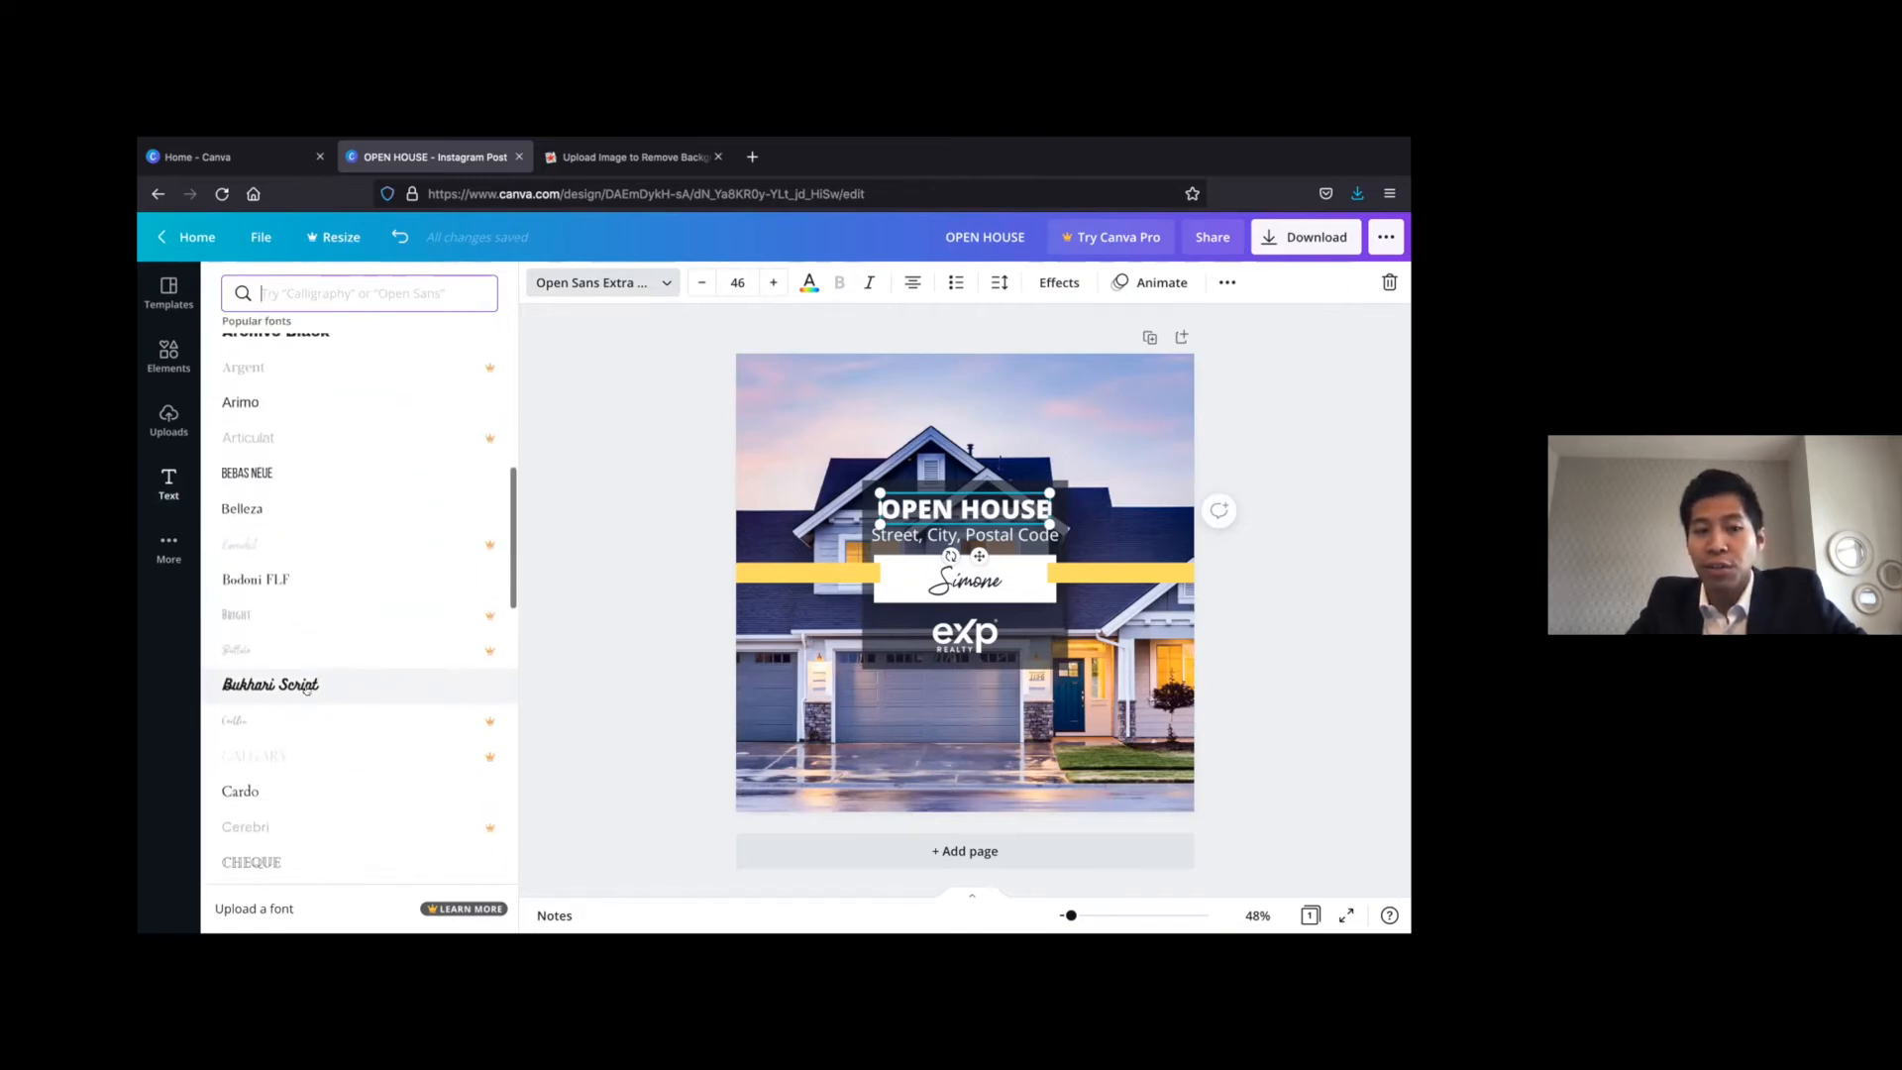
pyautogui.scroll(1, 307, 691)
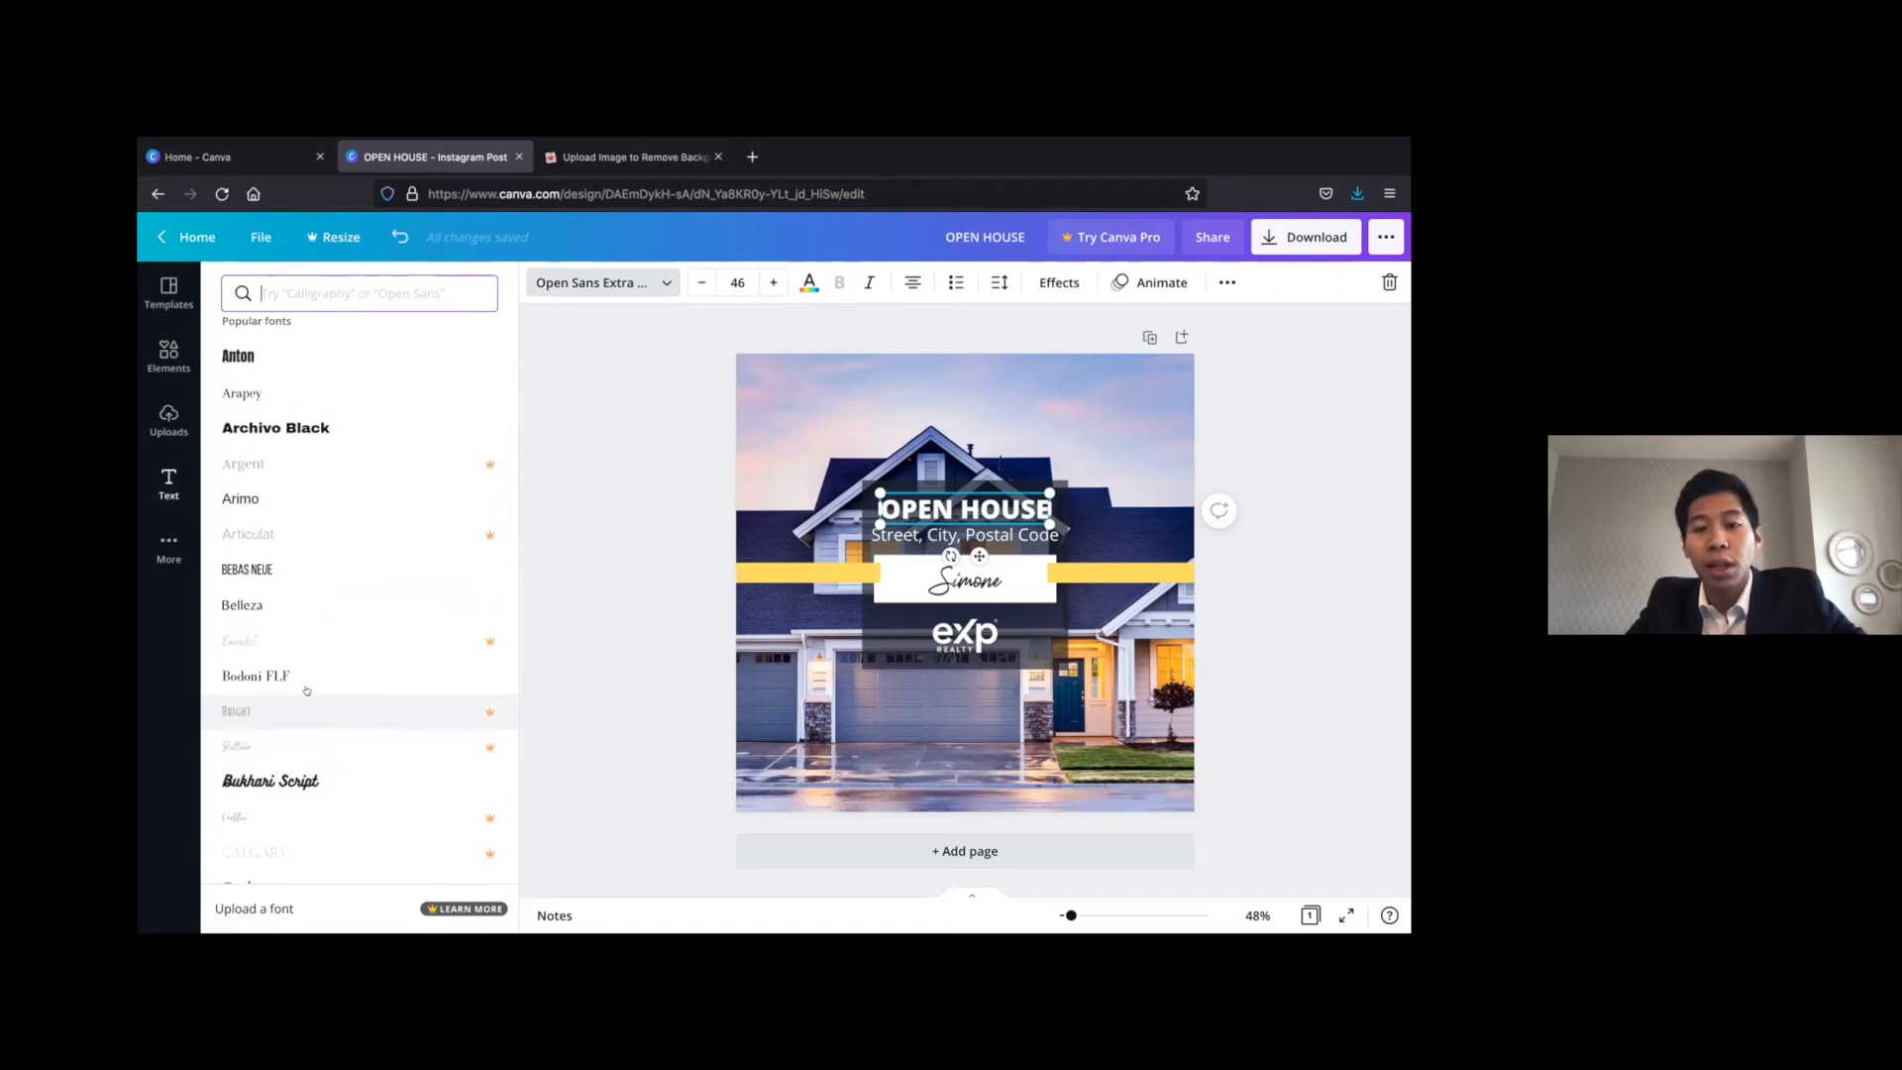
pyautogui.scroll(4, 307, 690)
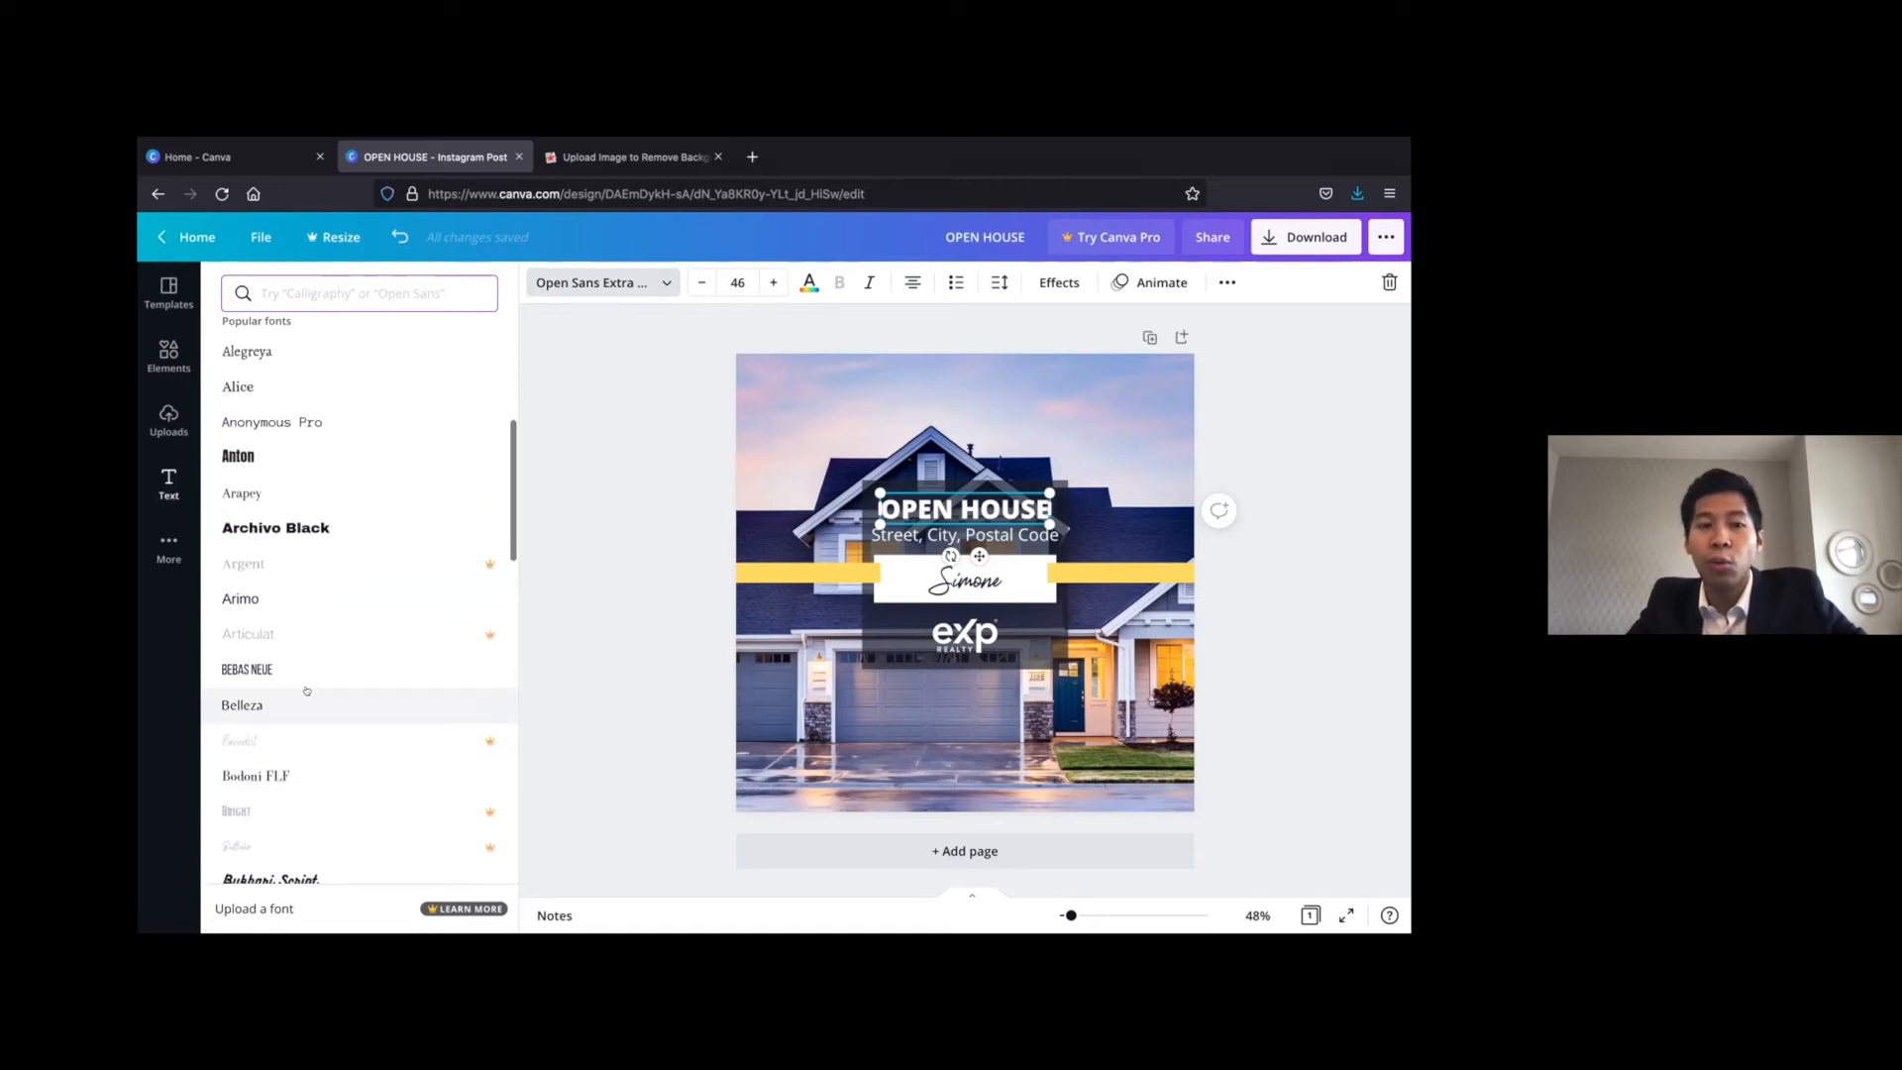
pyautogui.scroll(2, 307, 690)
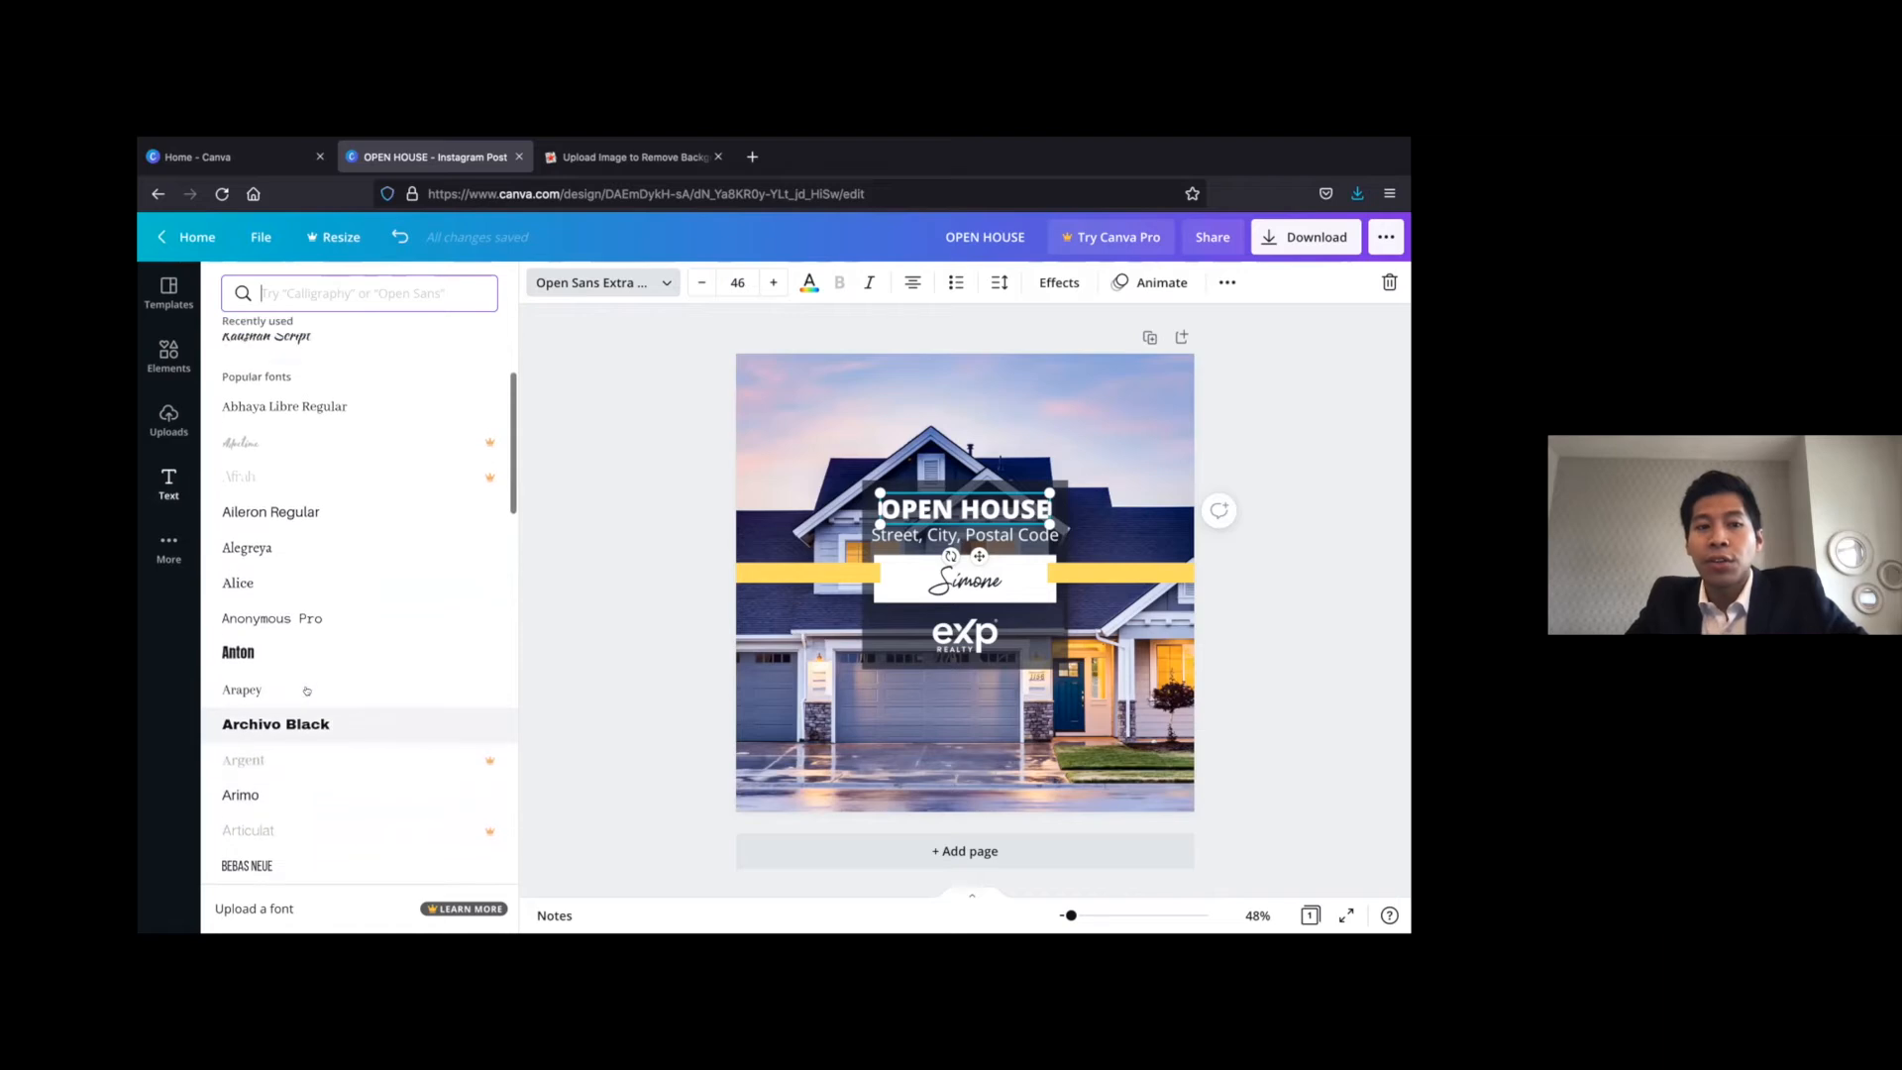
pyautogui.scroll(5, 307, 691)
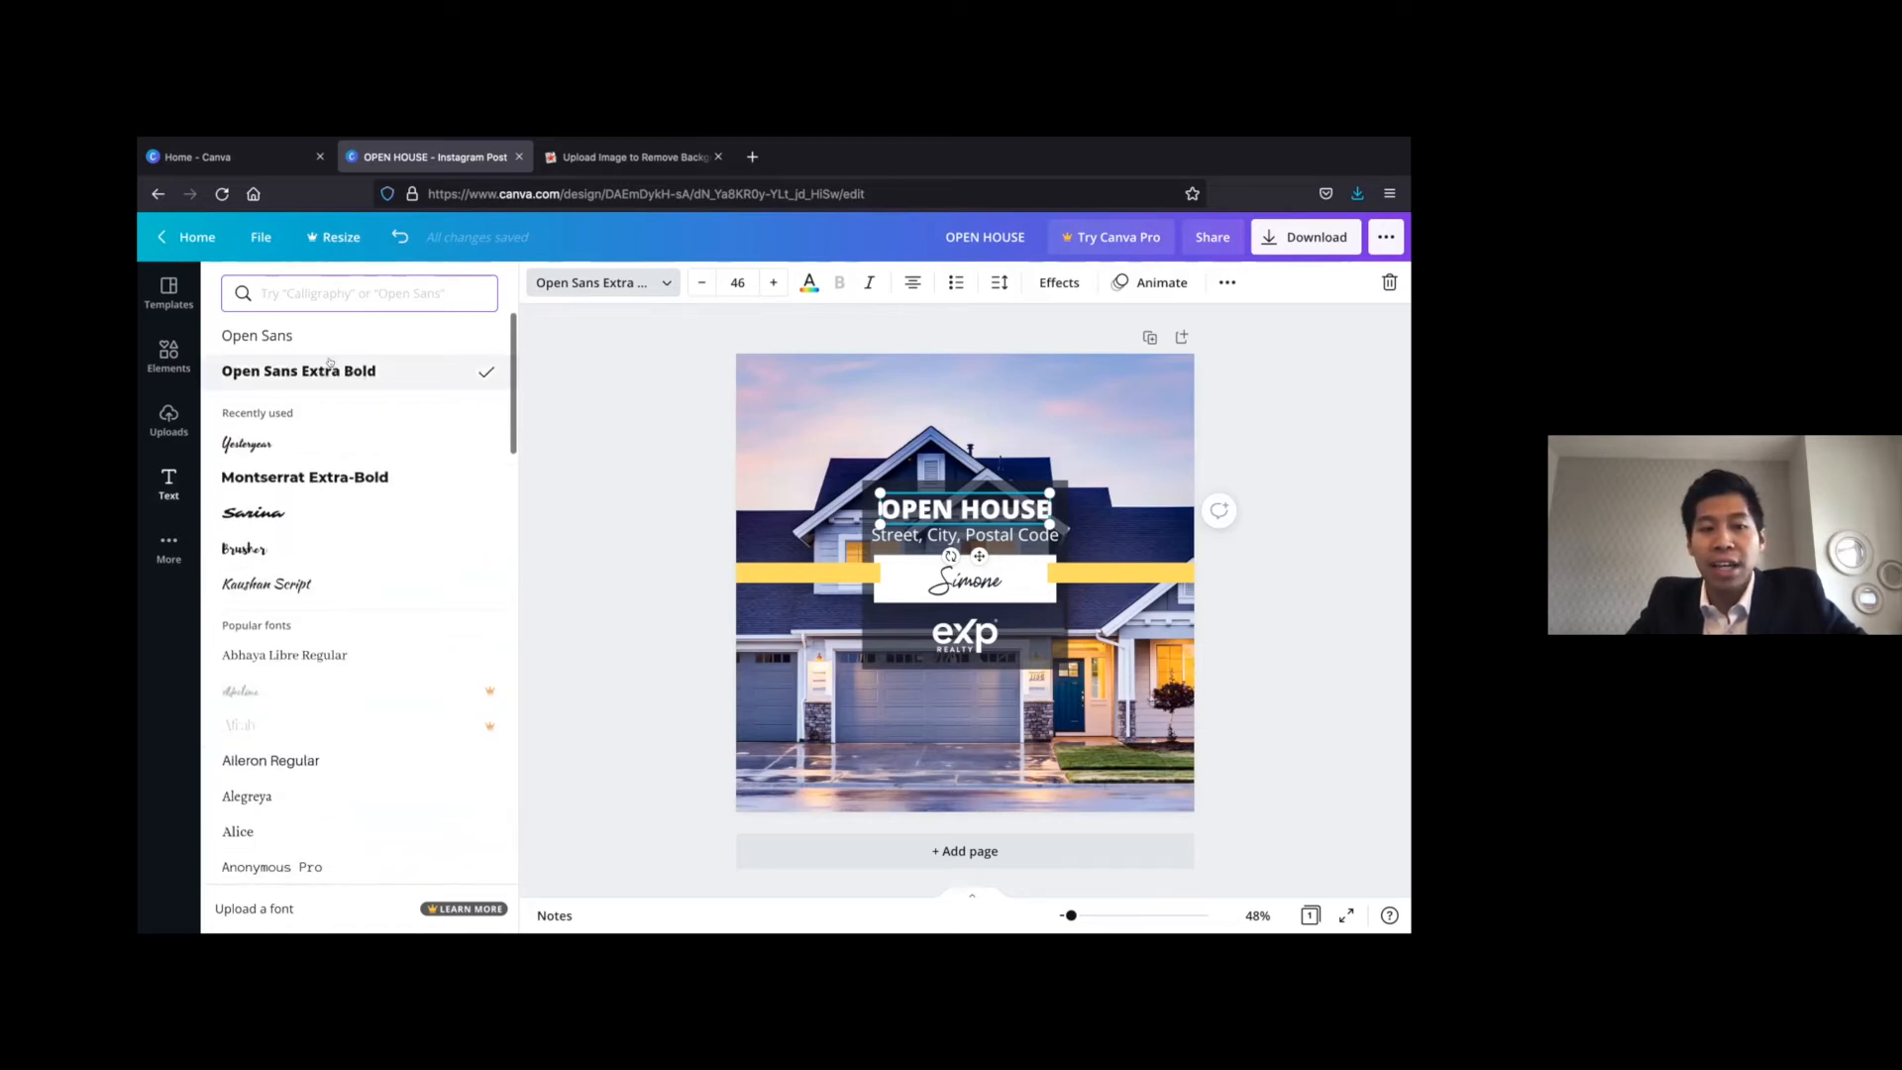
# Search the fonts for "open san" and compare the fonts used by the heading and the address line
pyautogui.click(383, 290)
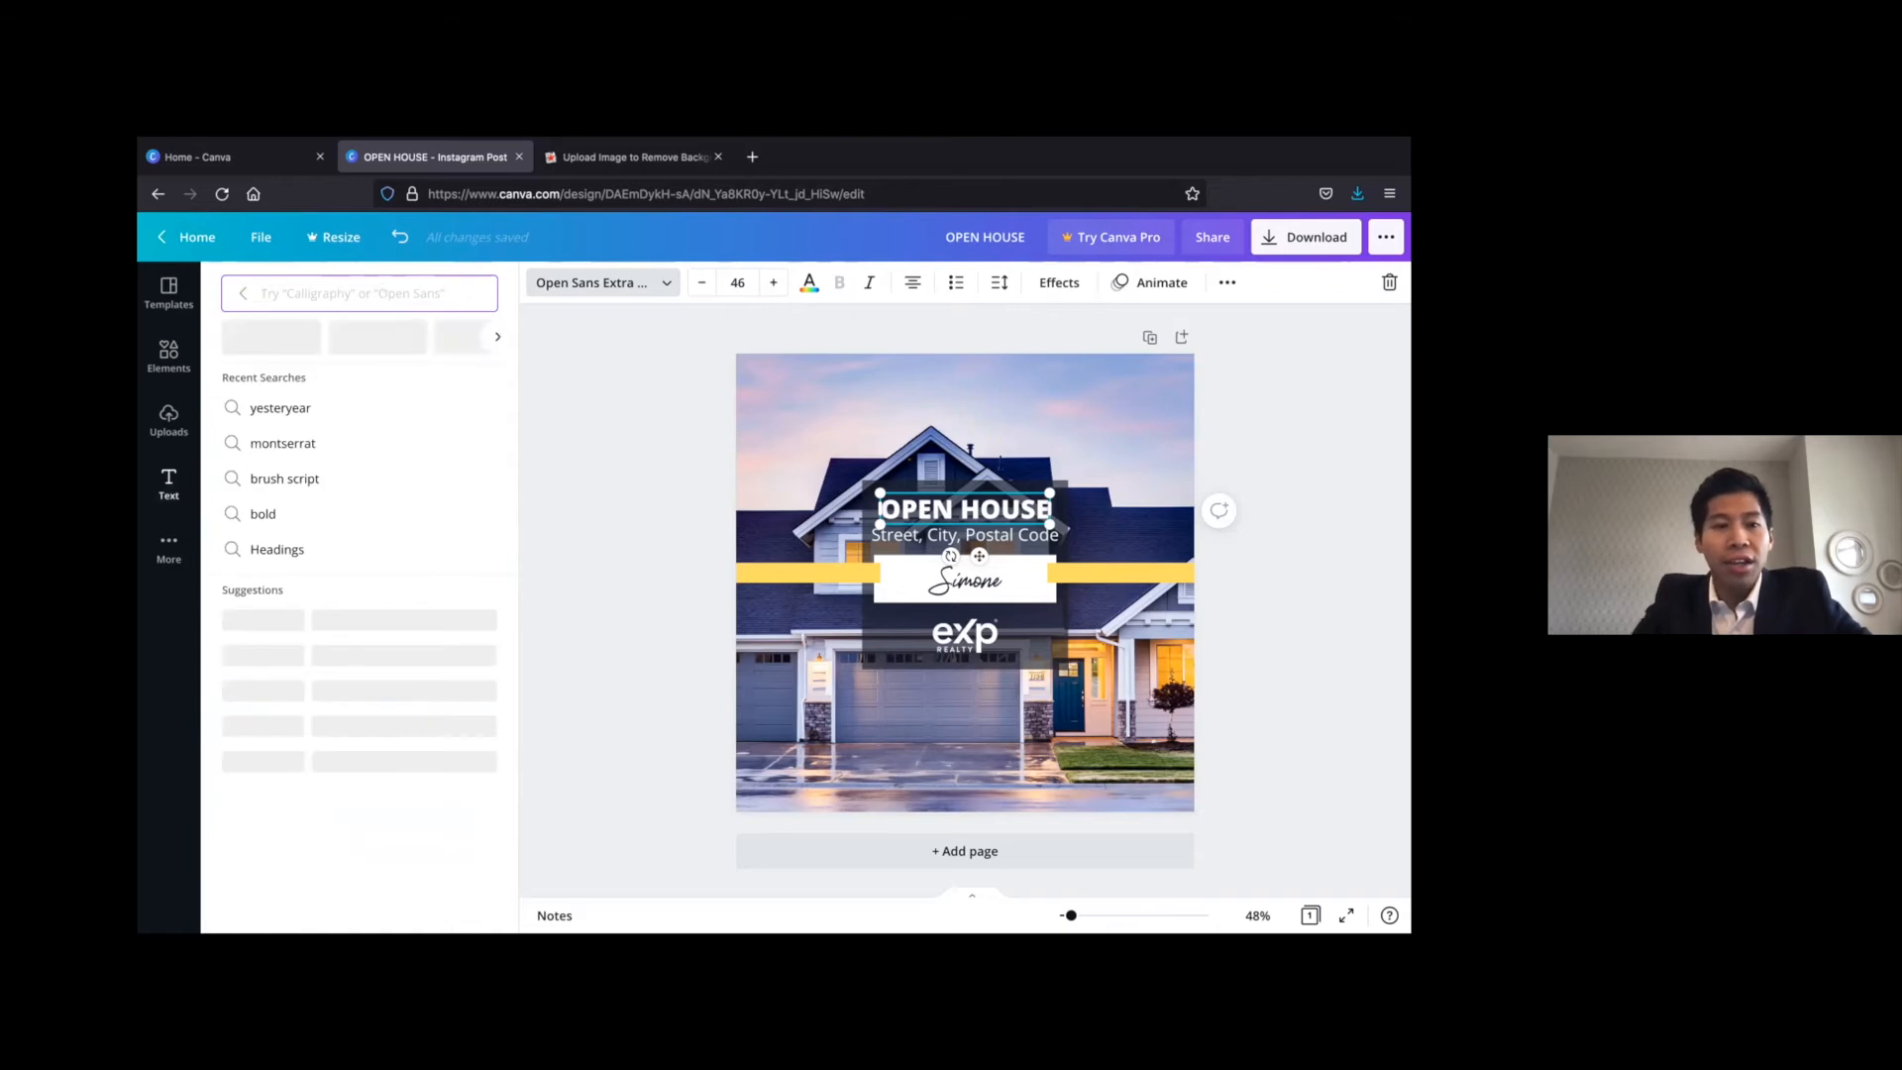
pyautogui.write('open san')
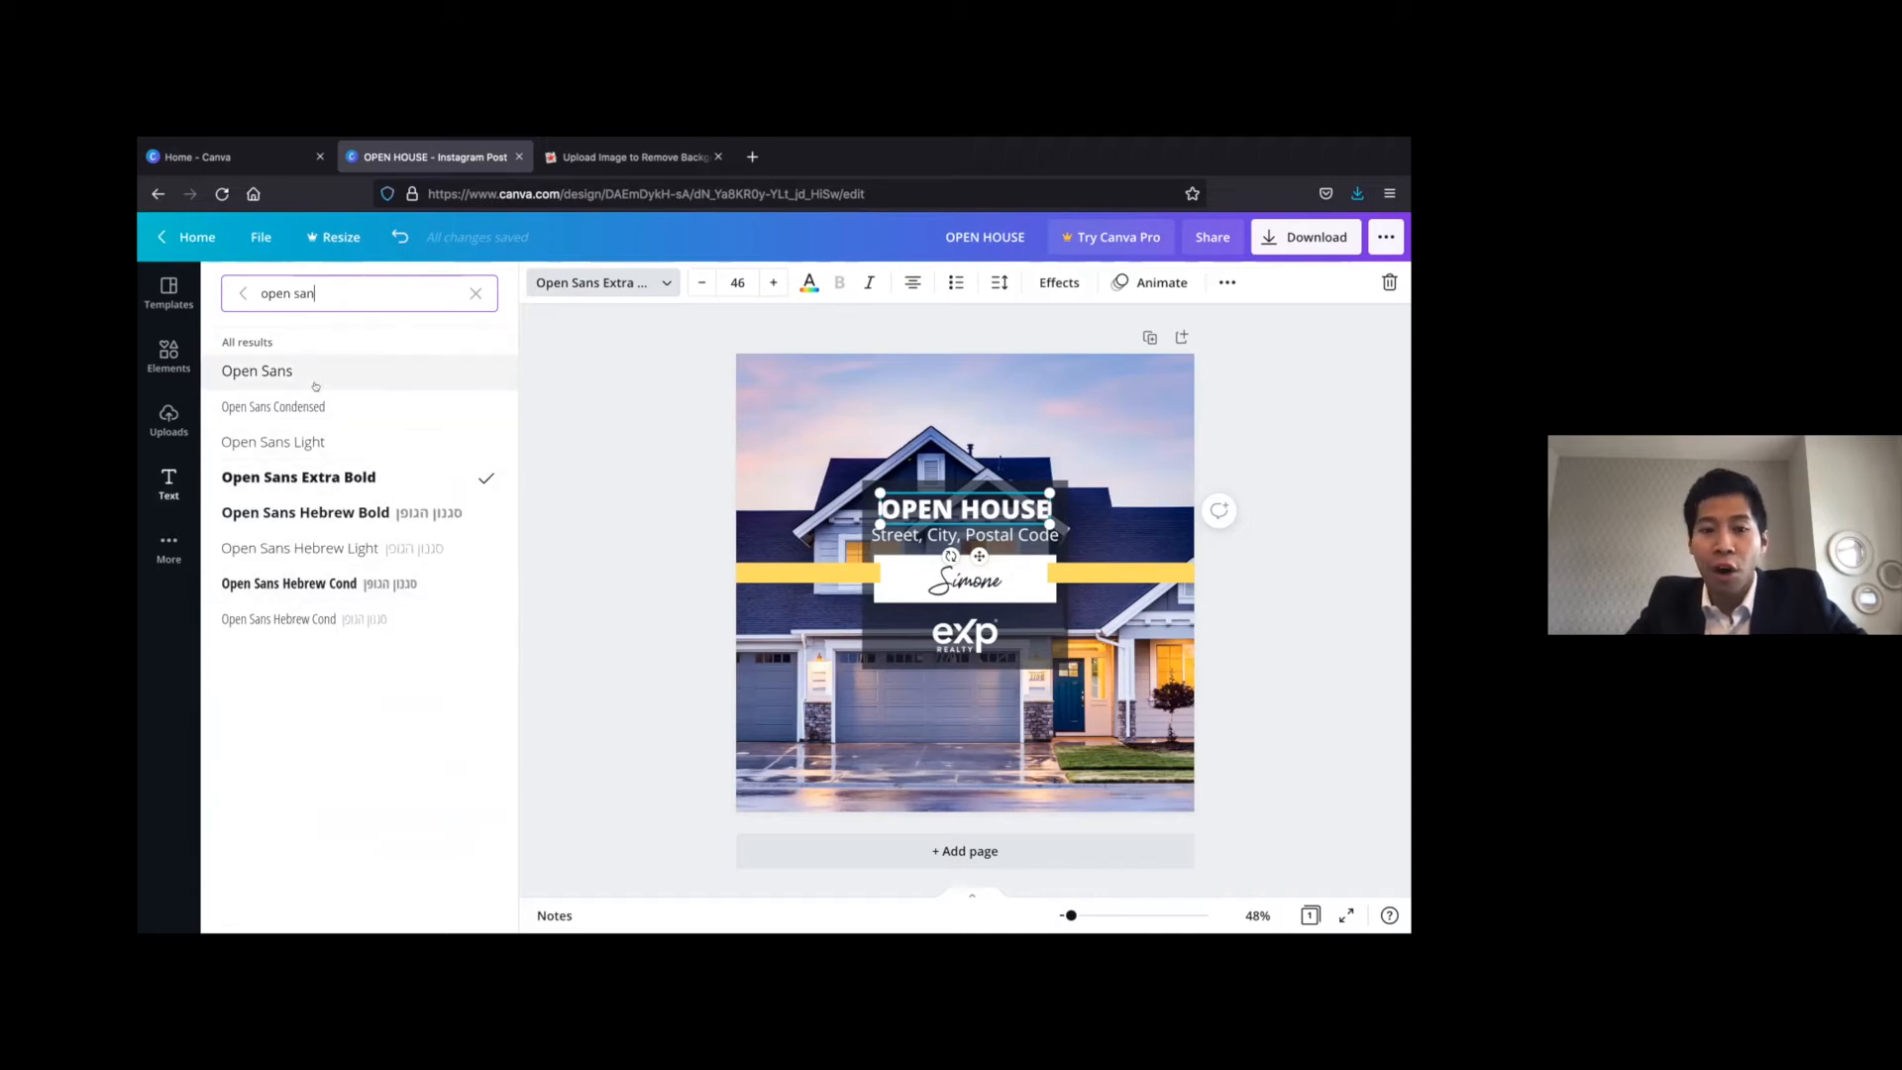
pyautogui.click(954, 509)
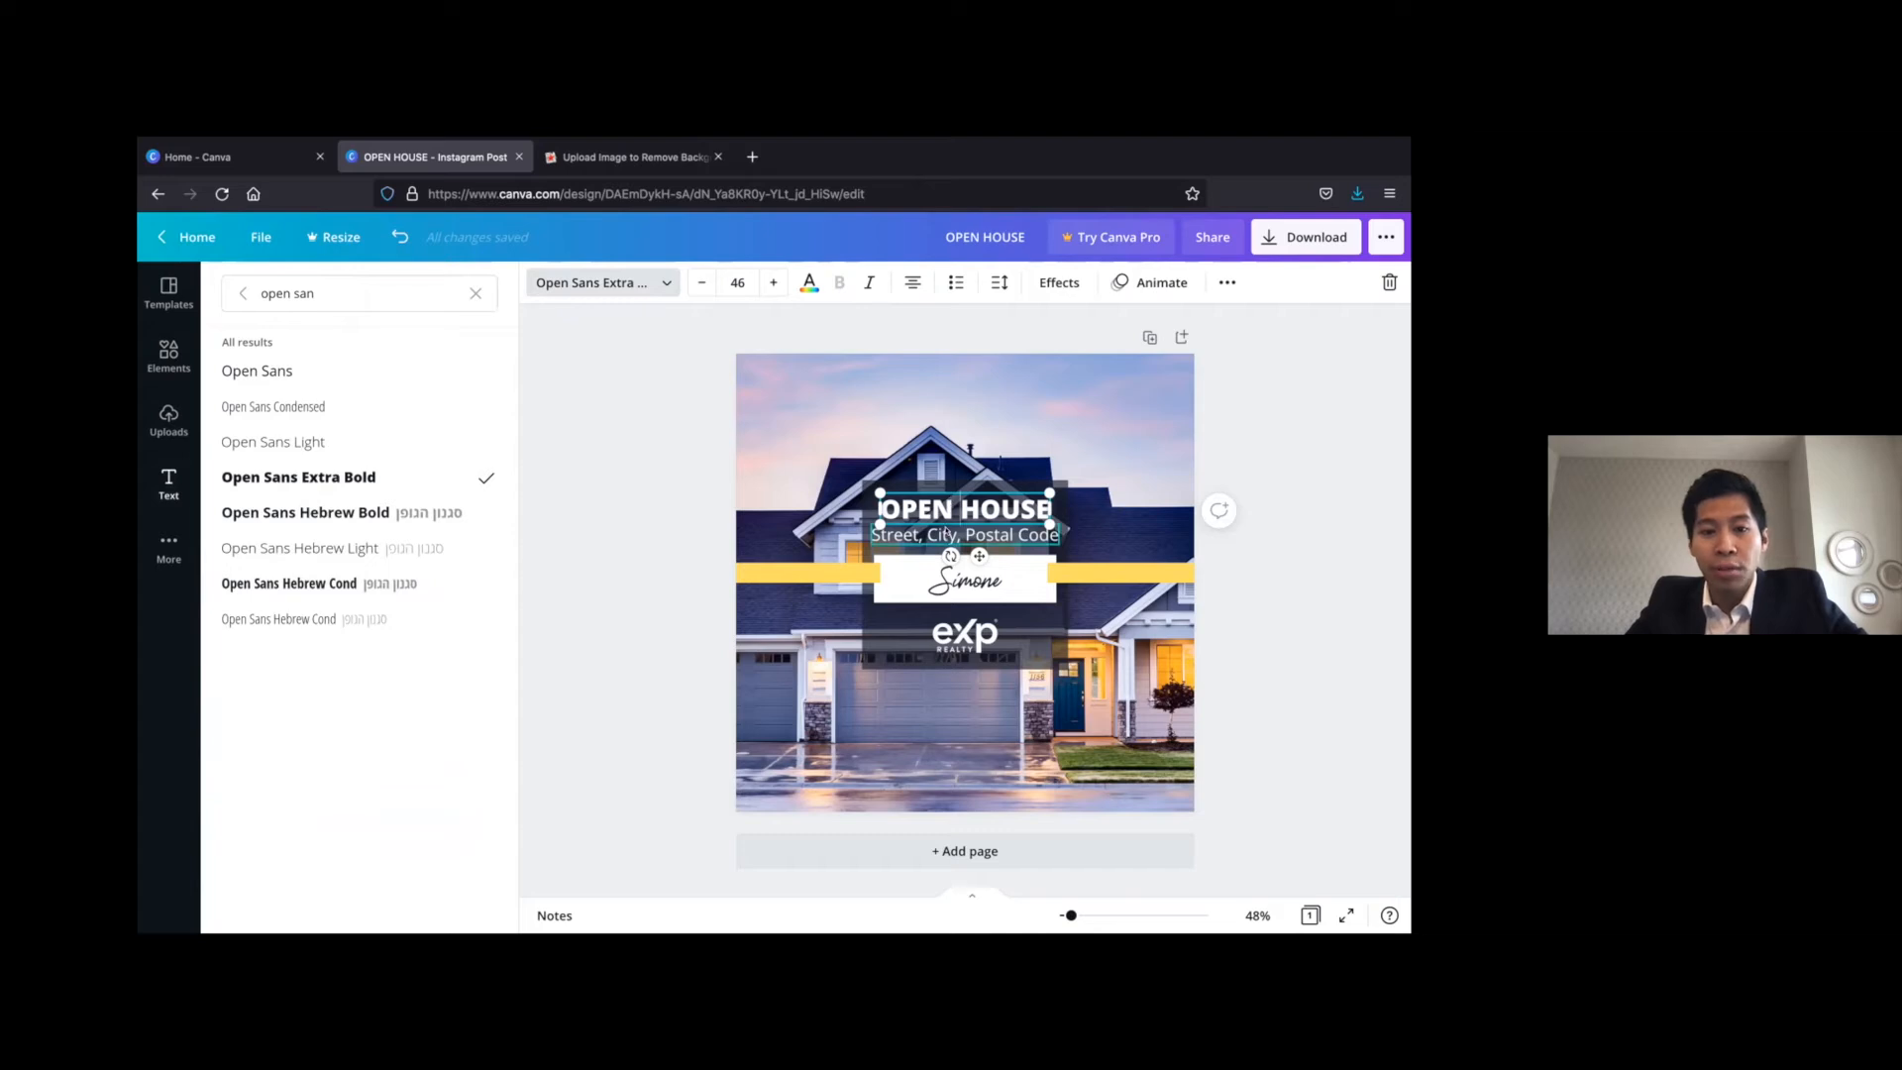
pyautogui.click(941, 535)
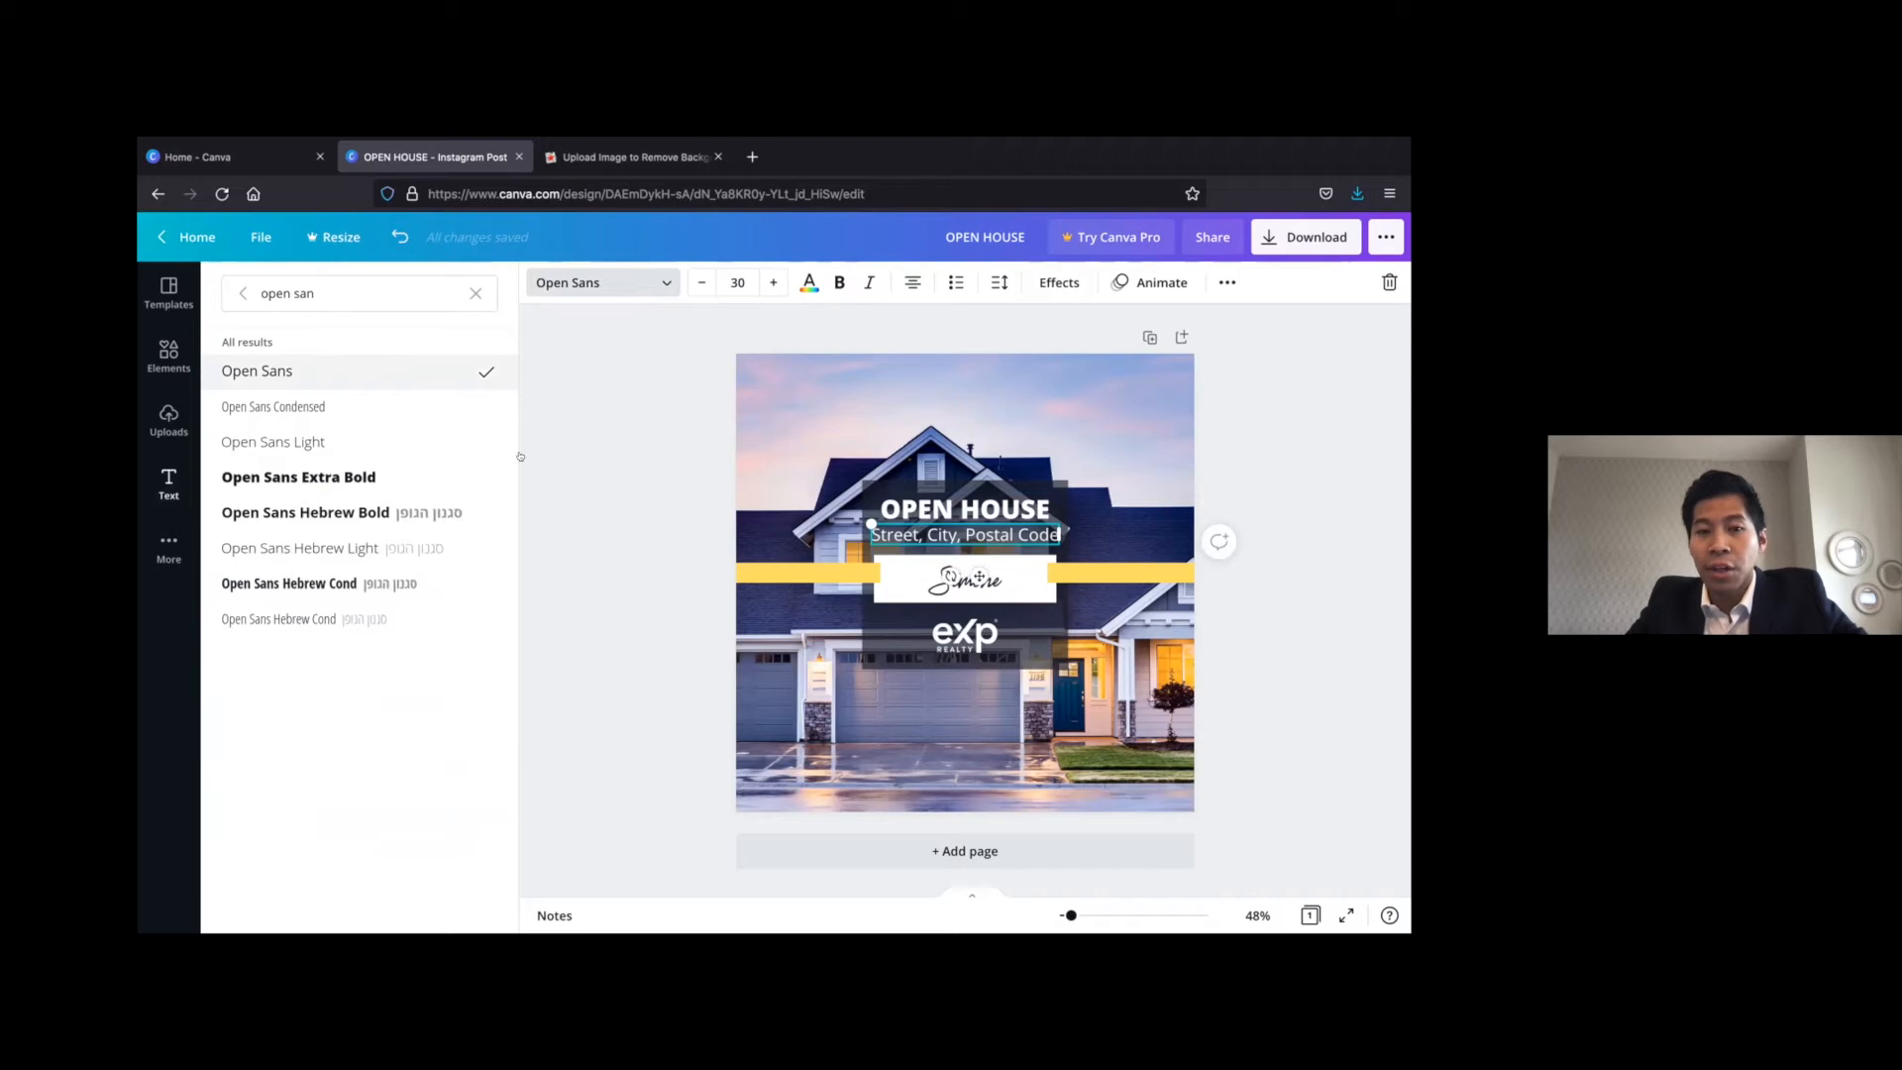
pyautogui.click(558, 471)
pyautogui.click(596, 509)
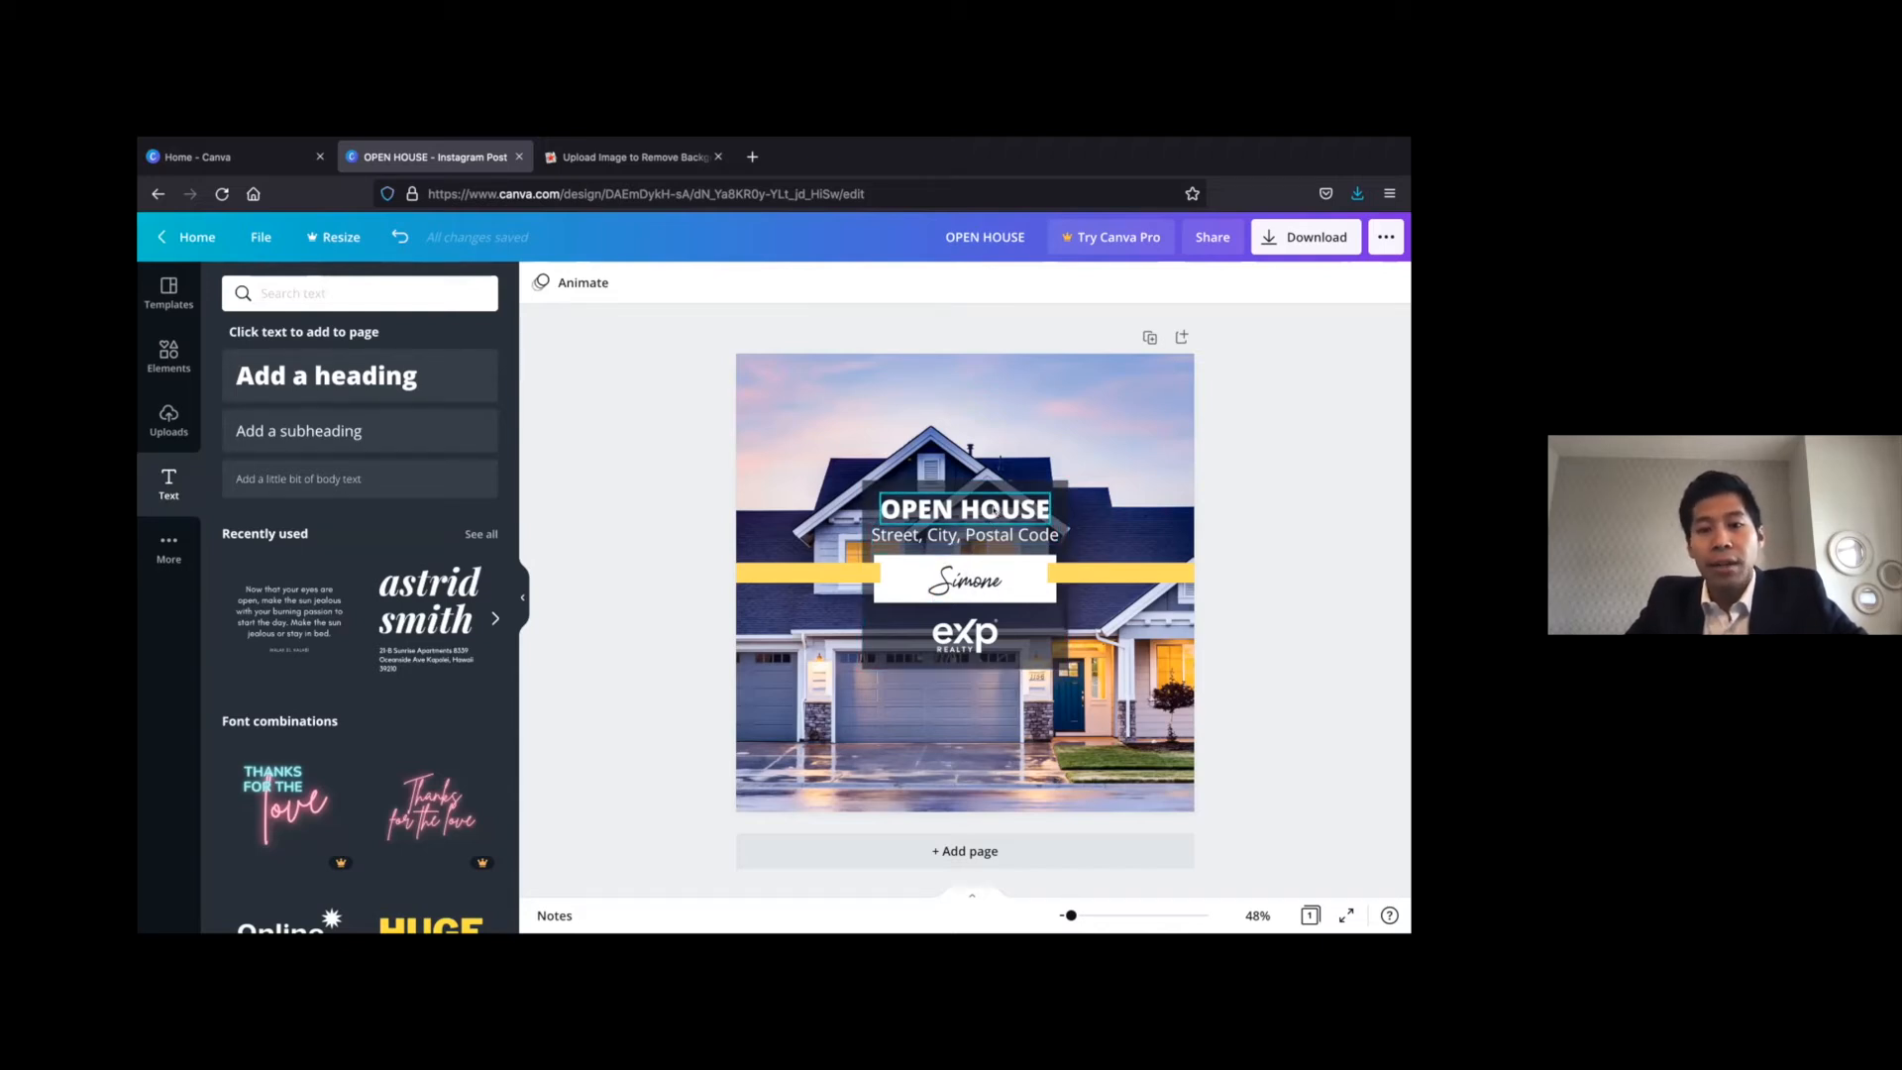
# Compare the heading's and address line's text settings and make the address line bold
pyautogui.click(991, 508)
pyautogui.click(991, 532)
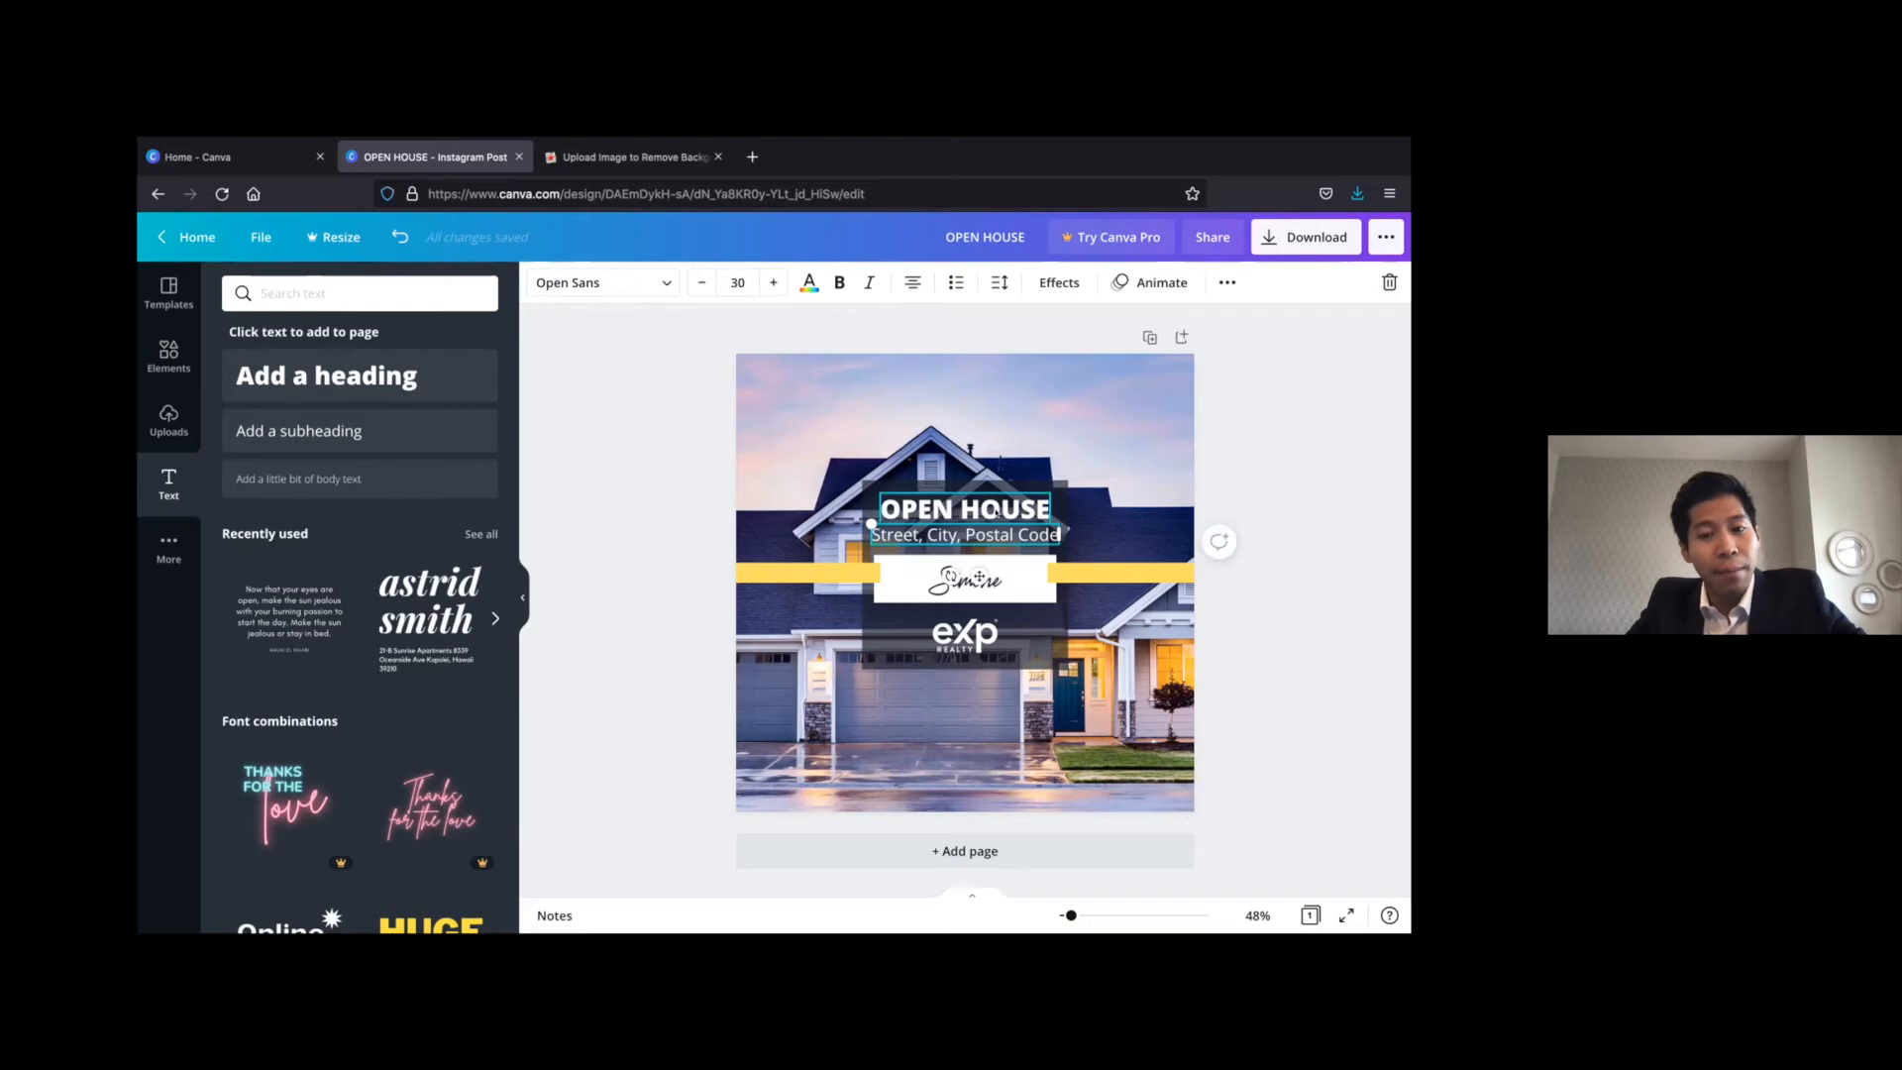
pyautogui.click(996, 510)
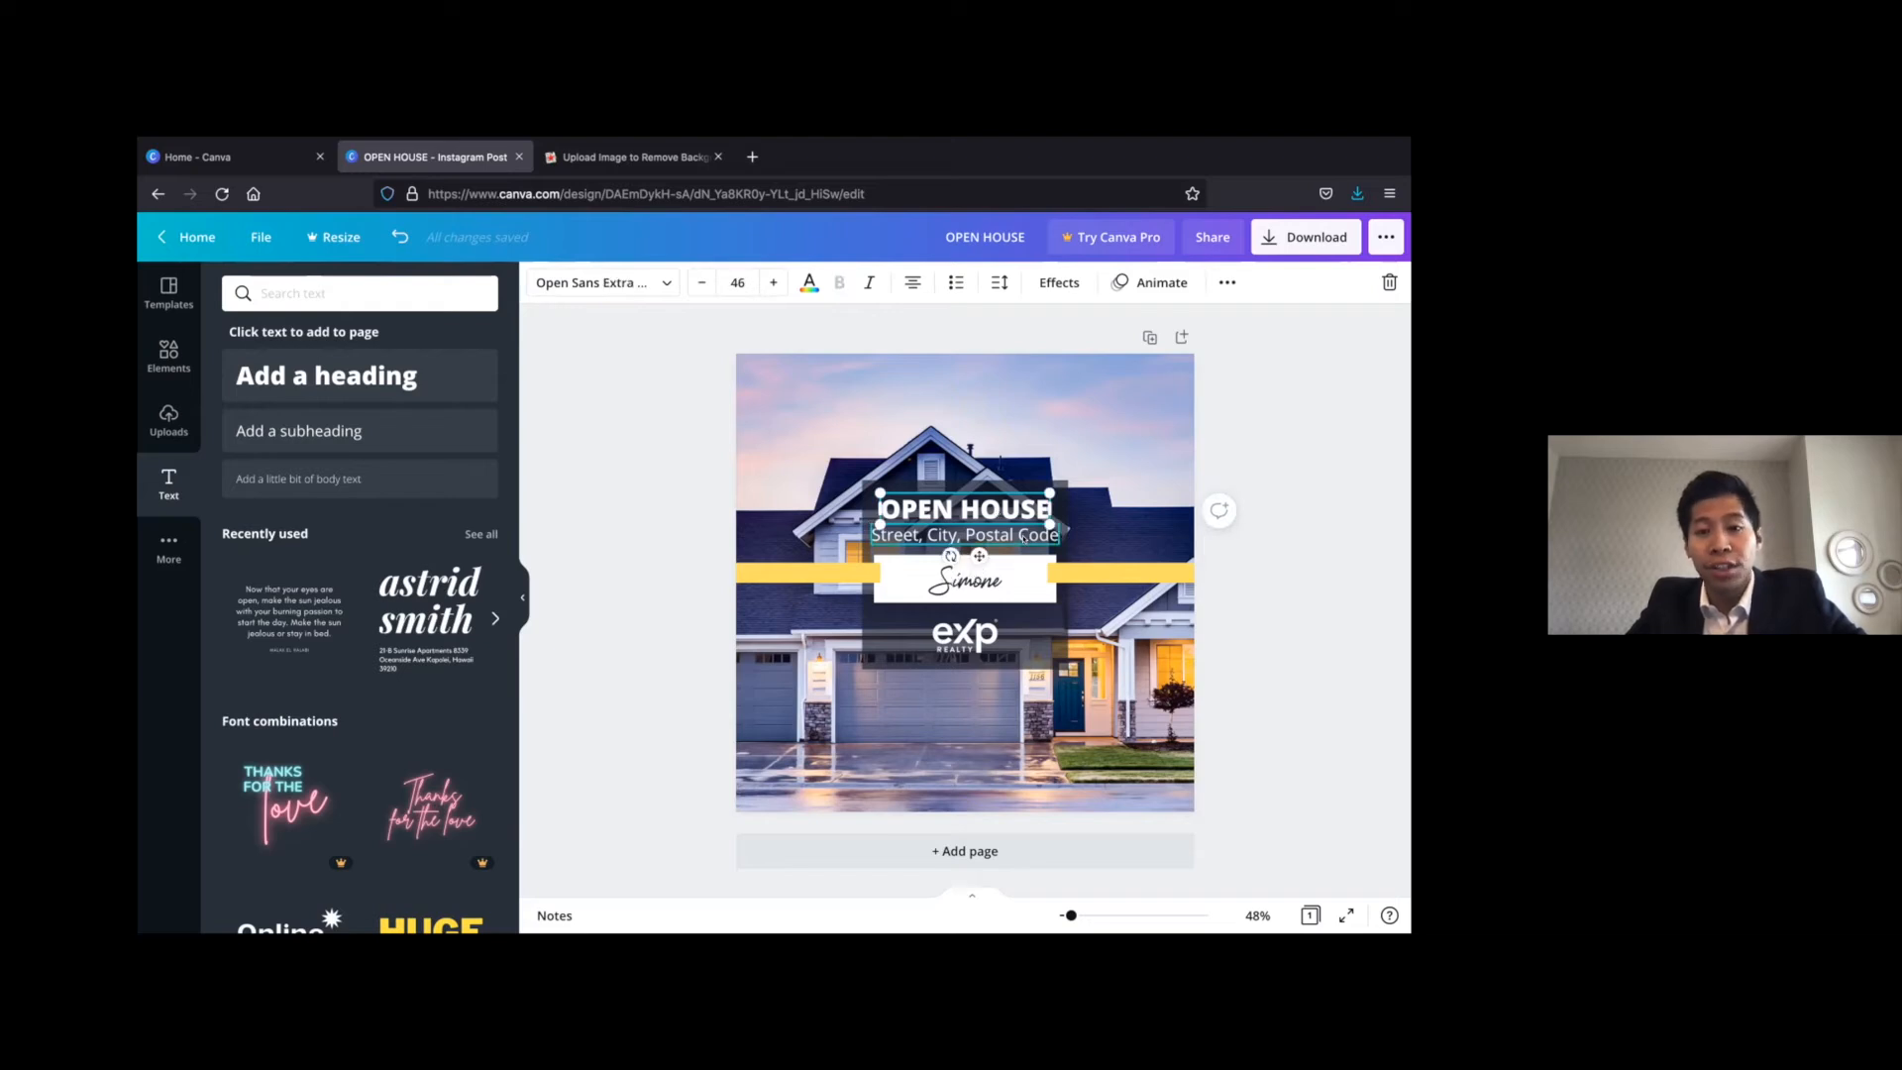
pyautogui.click(1023, 536)
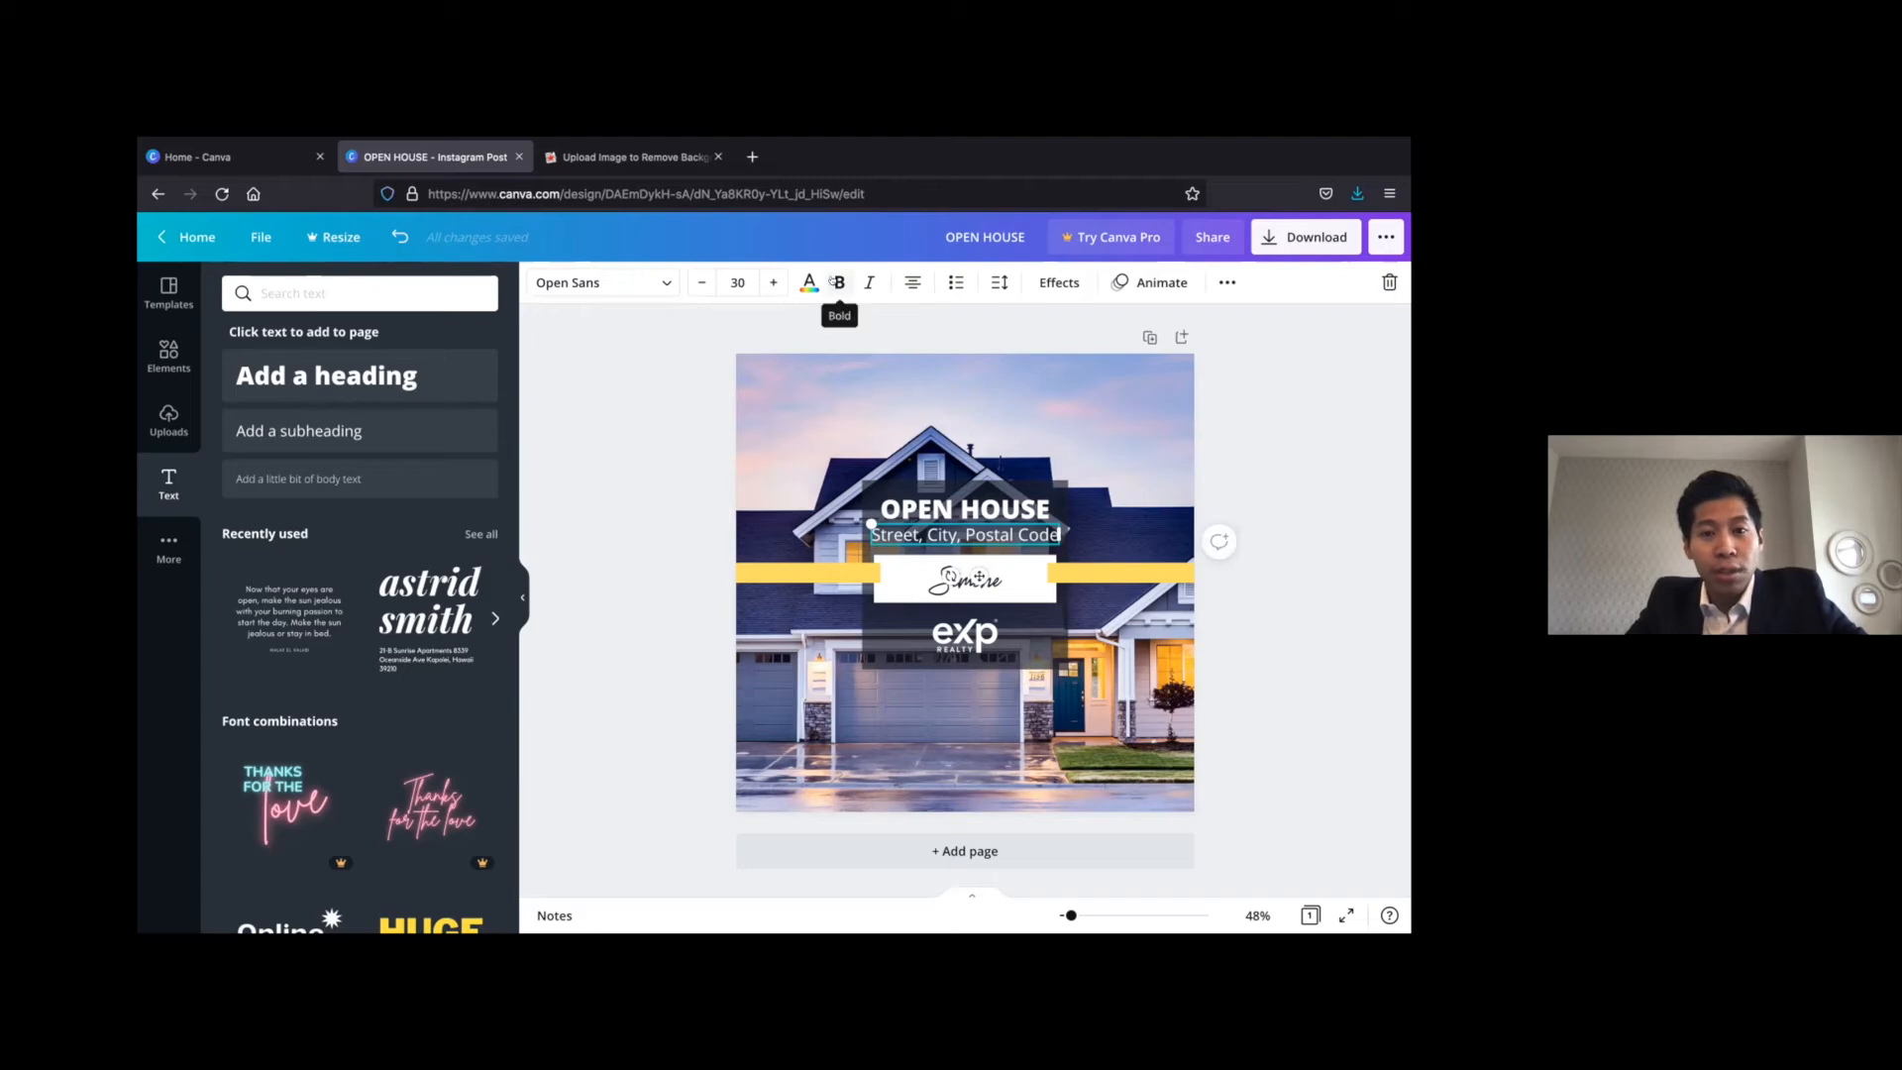
pyautogui.click(838, 282)
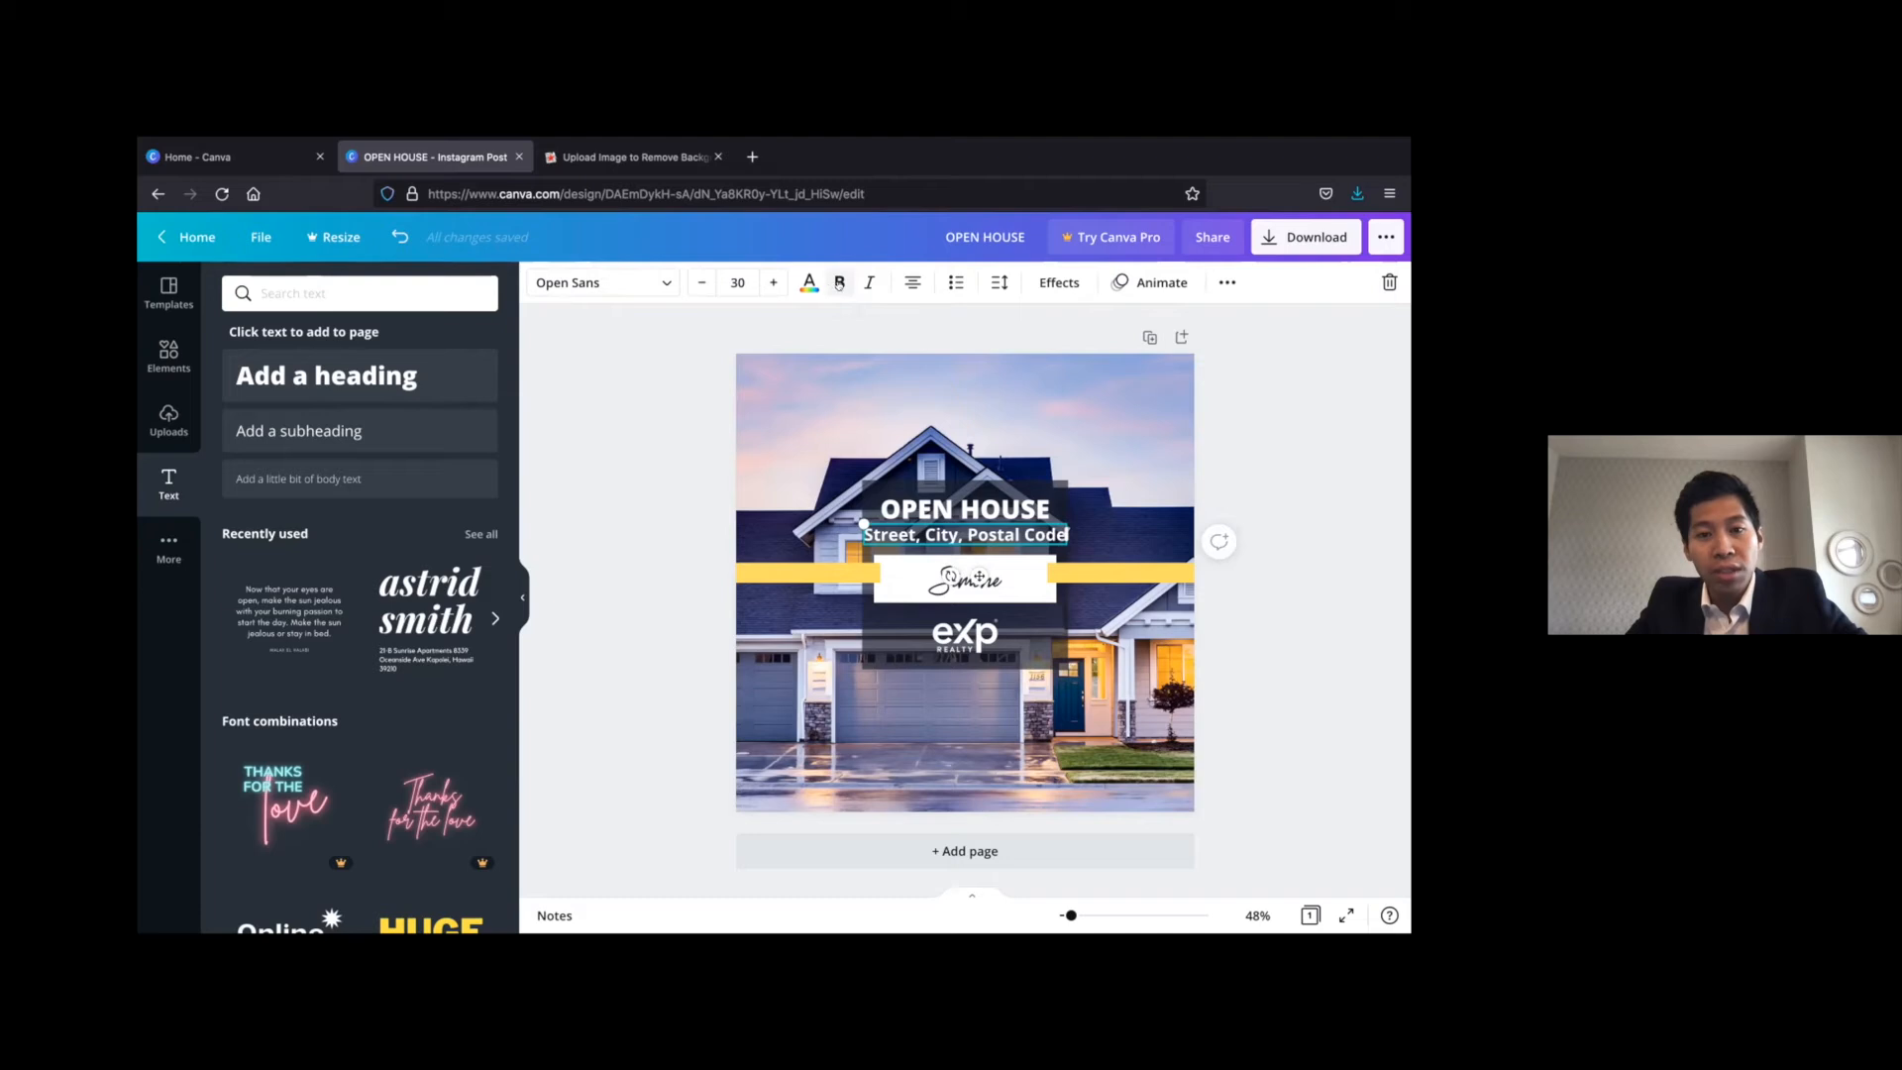
# Try the Open Sans Extra Bold font on the address line and switch it back to Open Sans
pyautogui.click(663, 283)
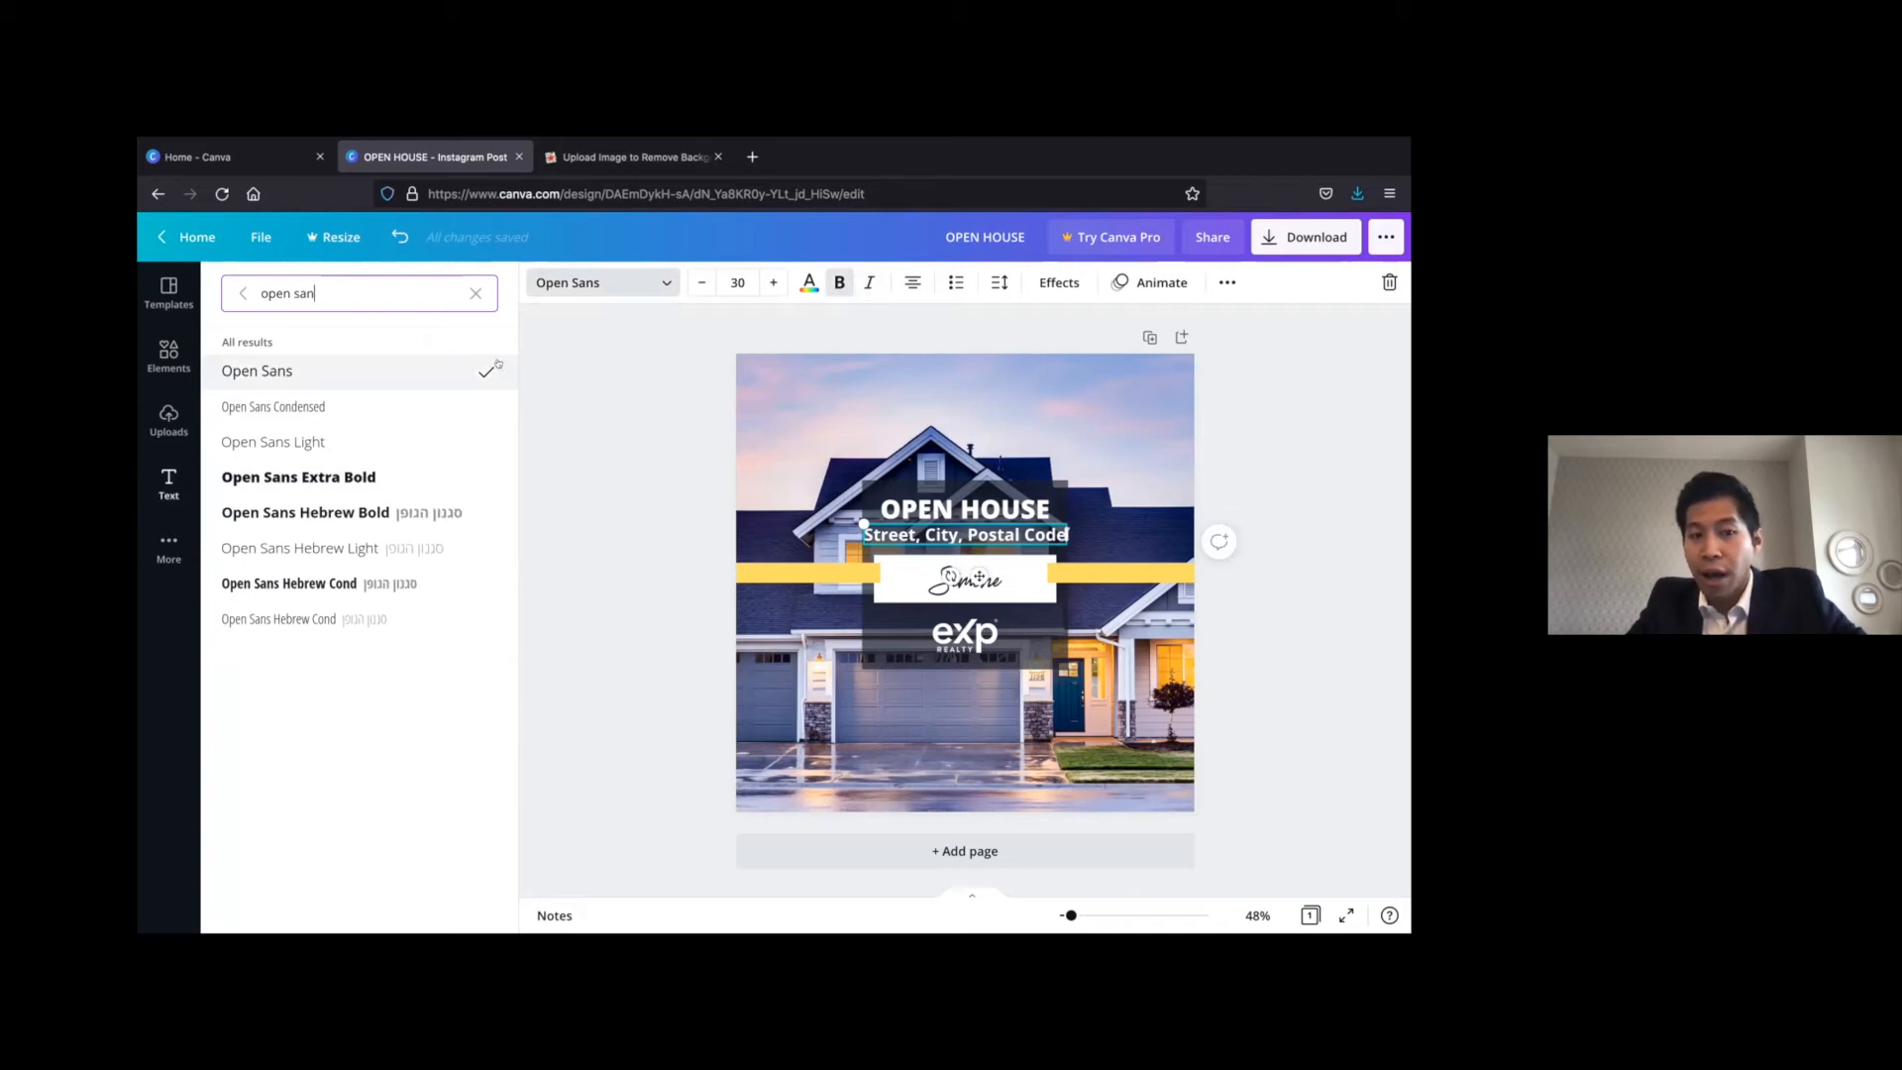
pyautogui.click(348, 476)
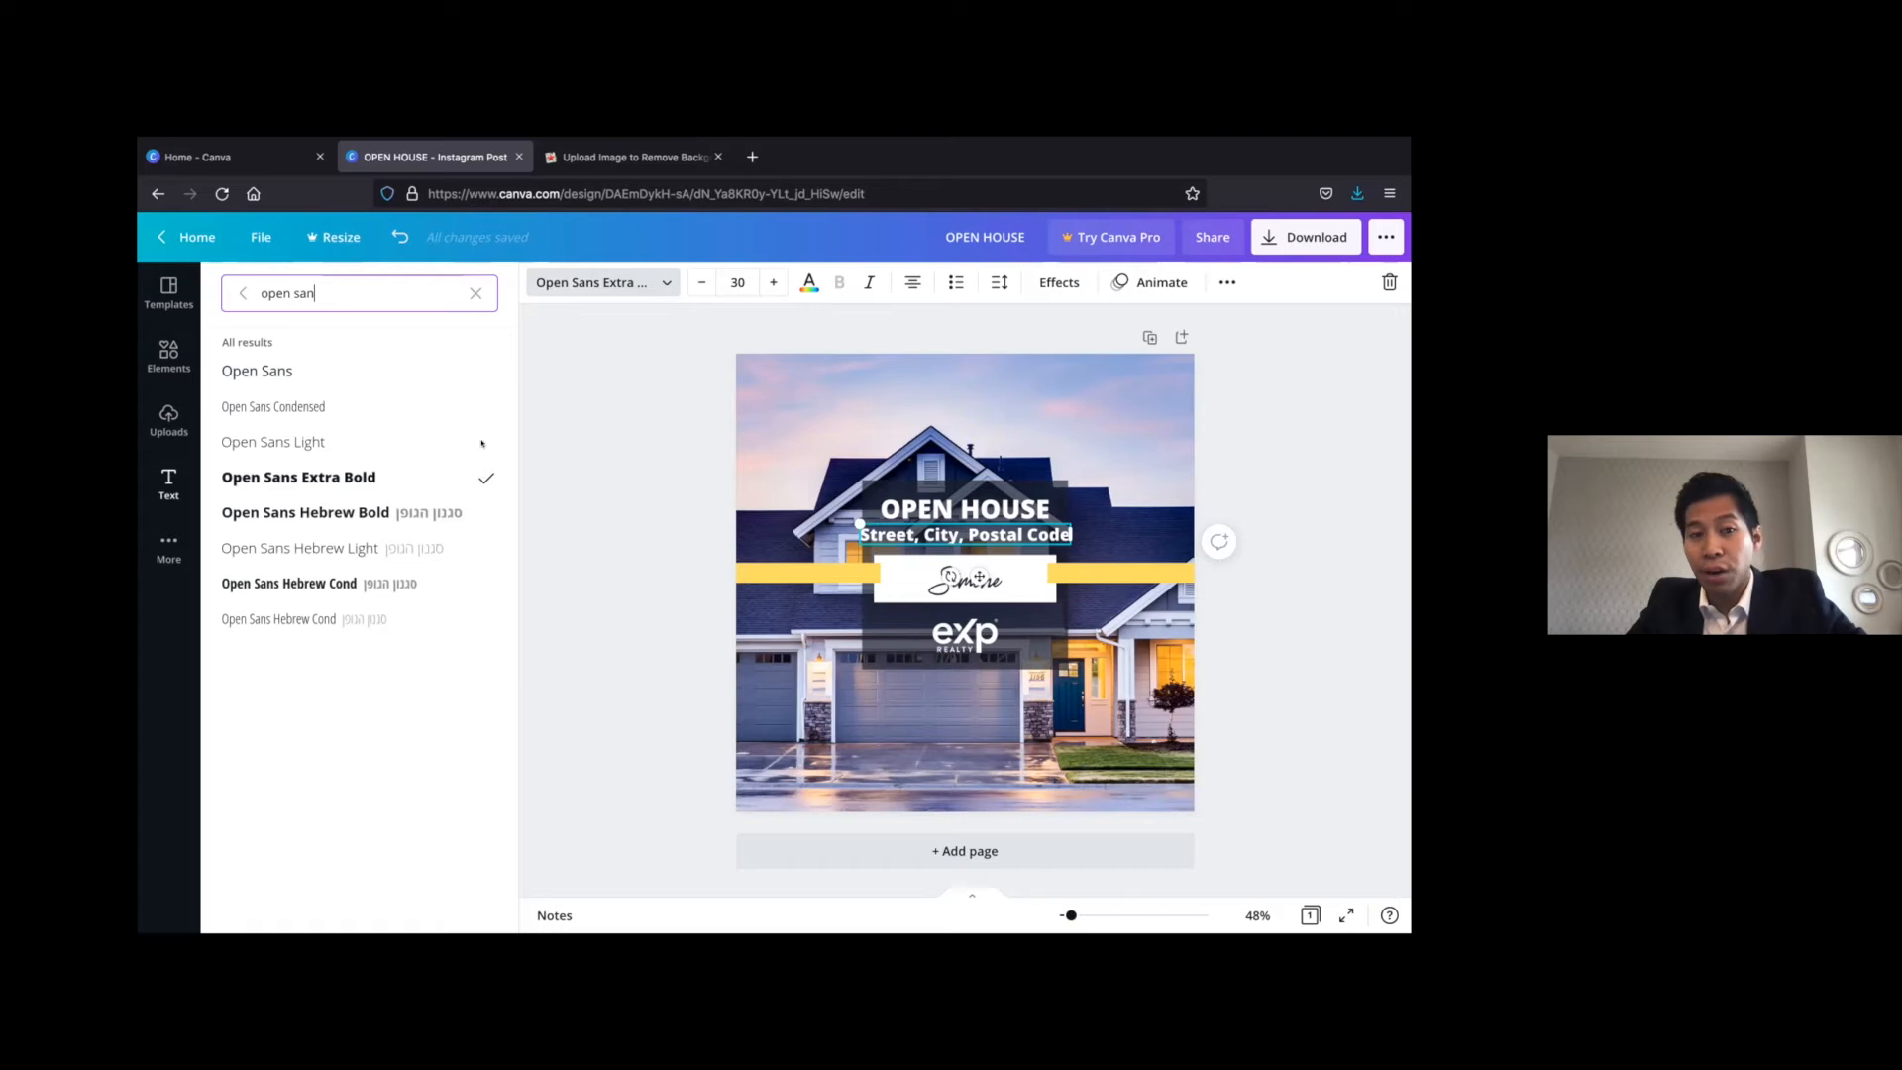
pyautogui.click(326, 372)
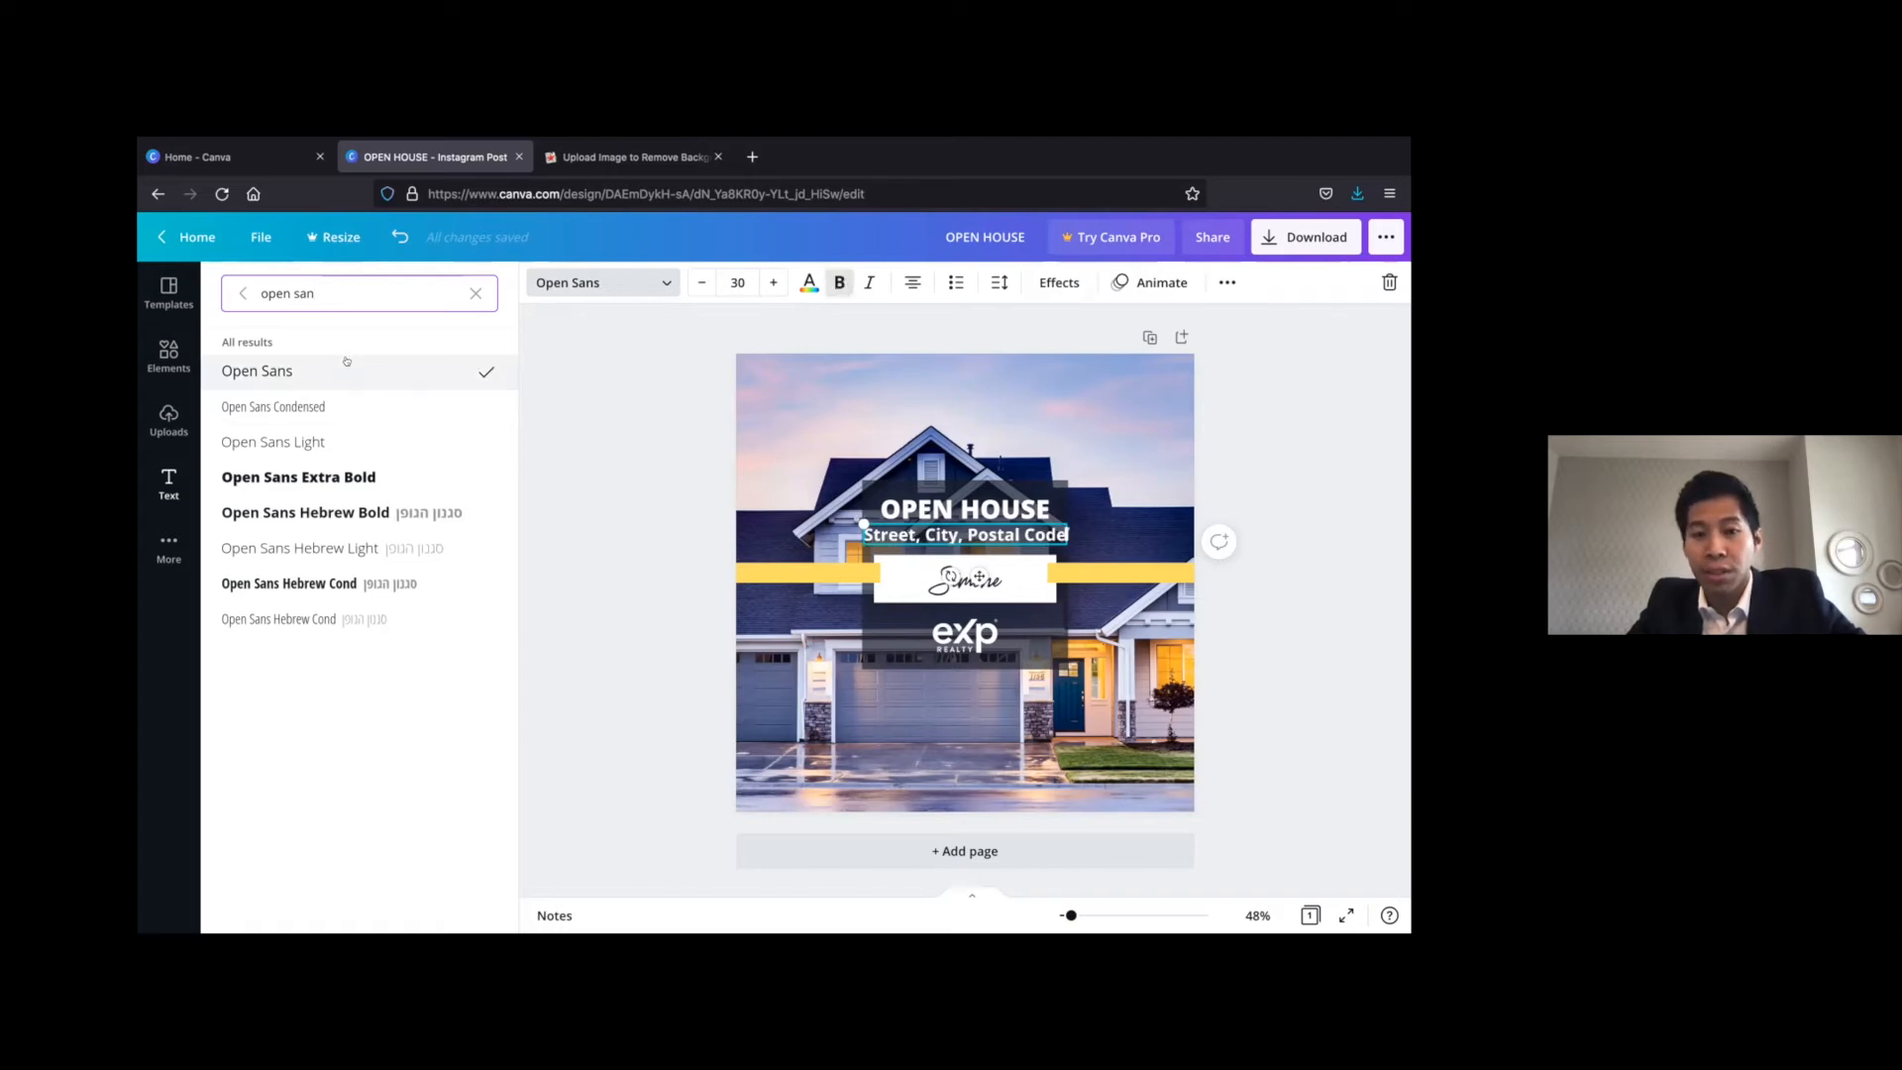
pyautogui.click(665, 447)
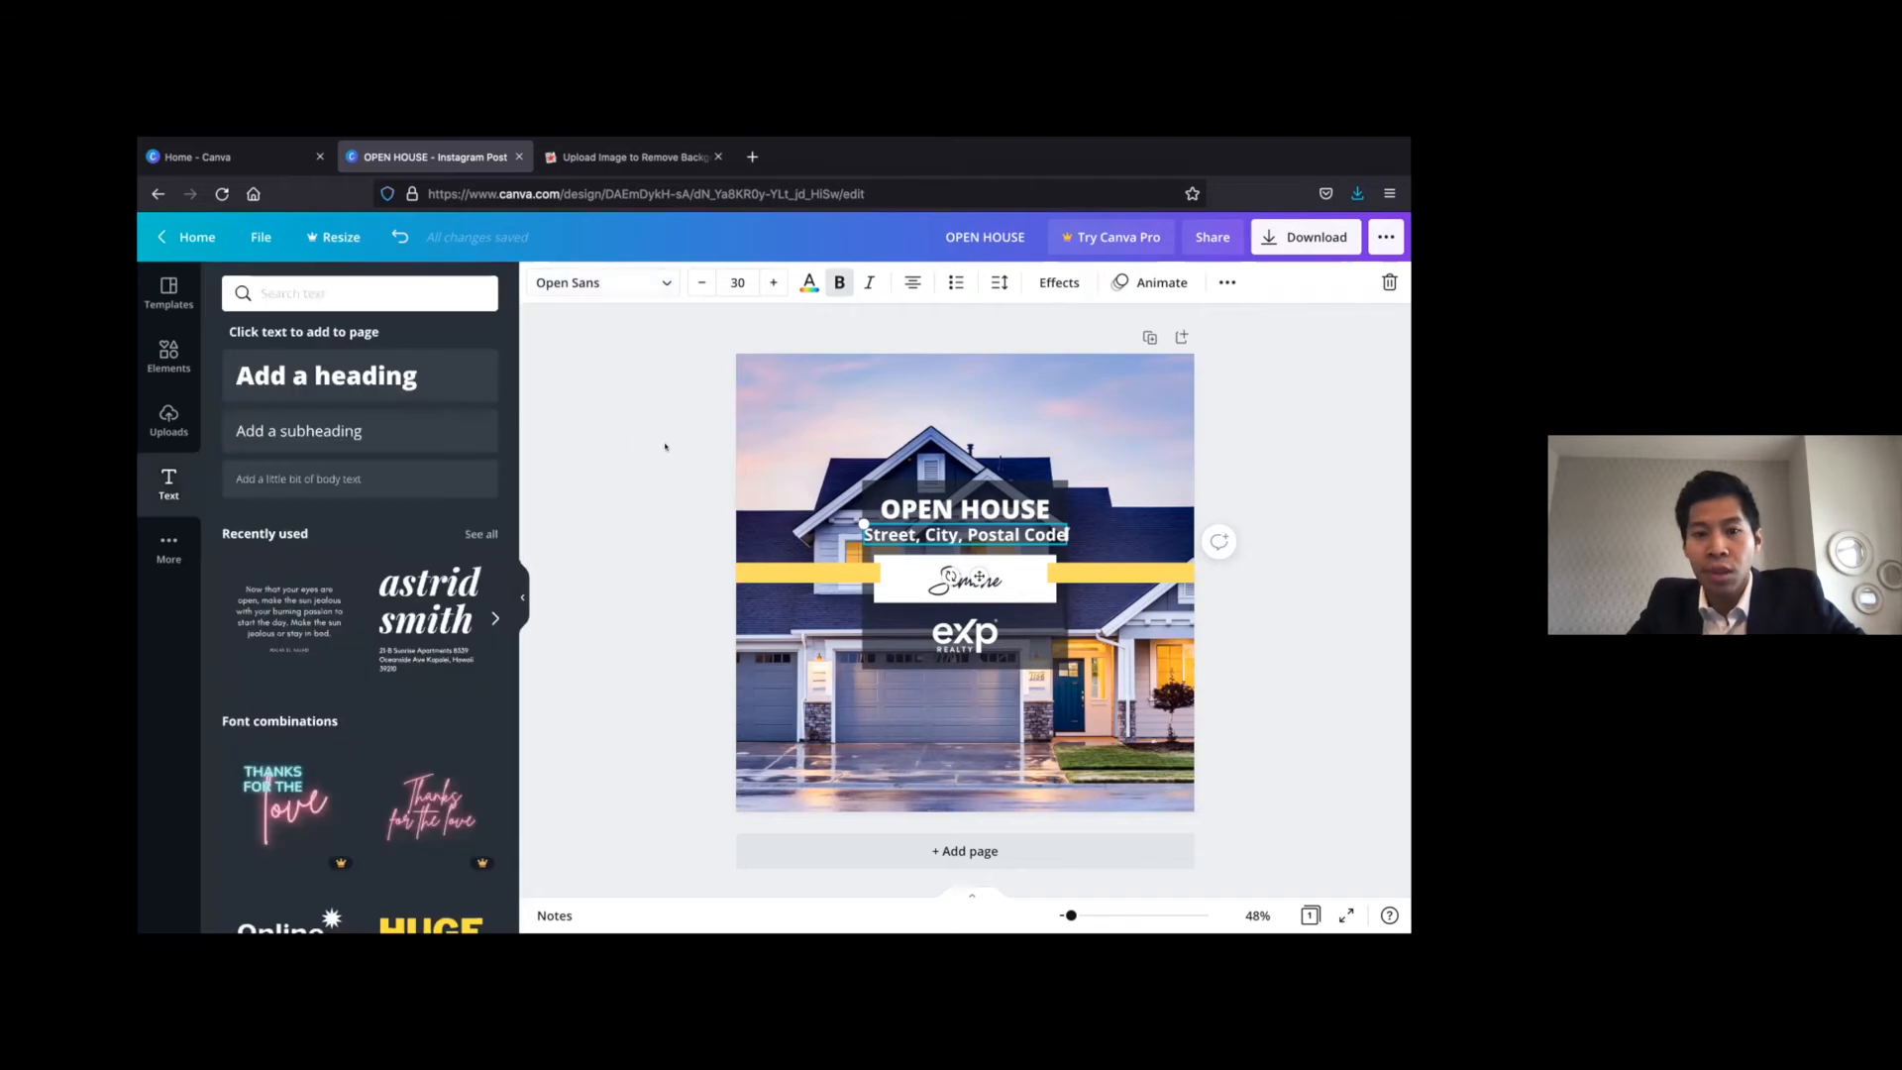
pyautogui.click(665, 446)
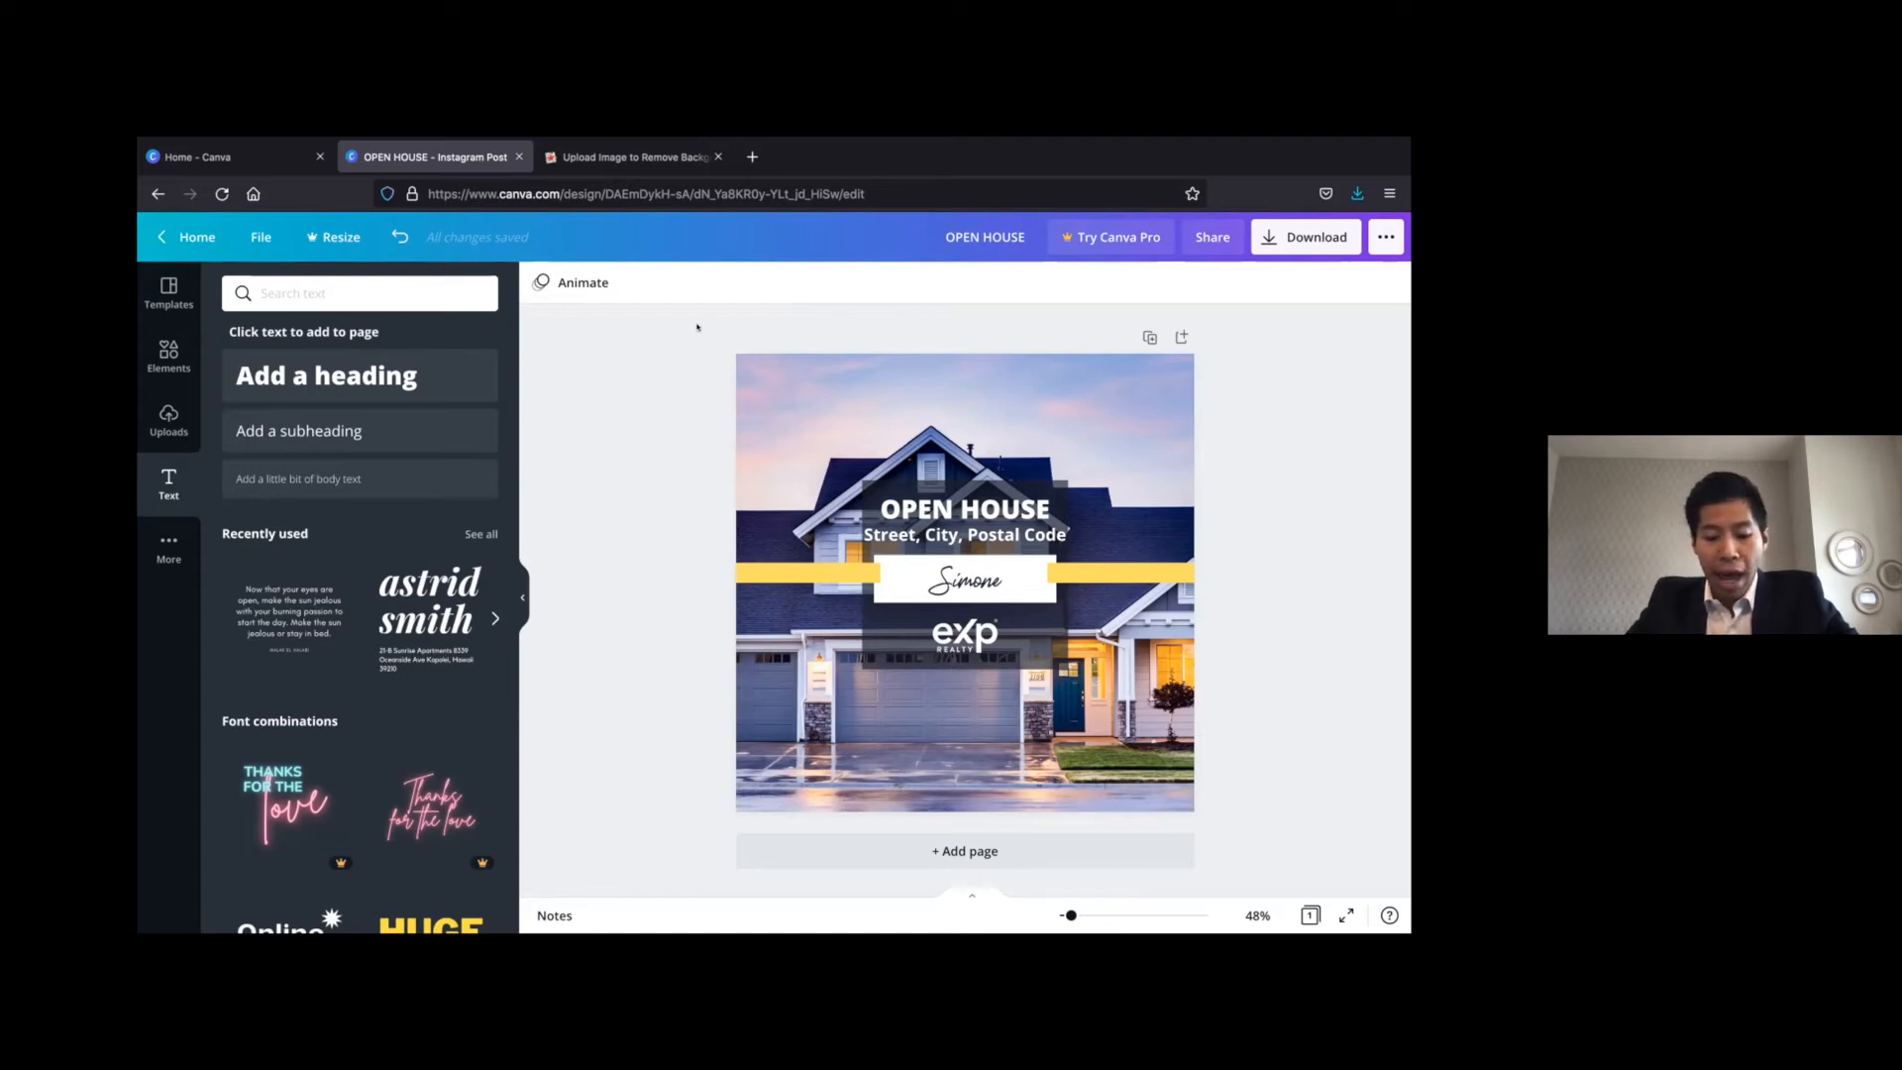
# Download the open house post as a PNG and close the download confirmation
pyautogui.moveTo(692, 334); pyautogui.dragTo(1287, 822)
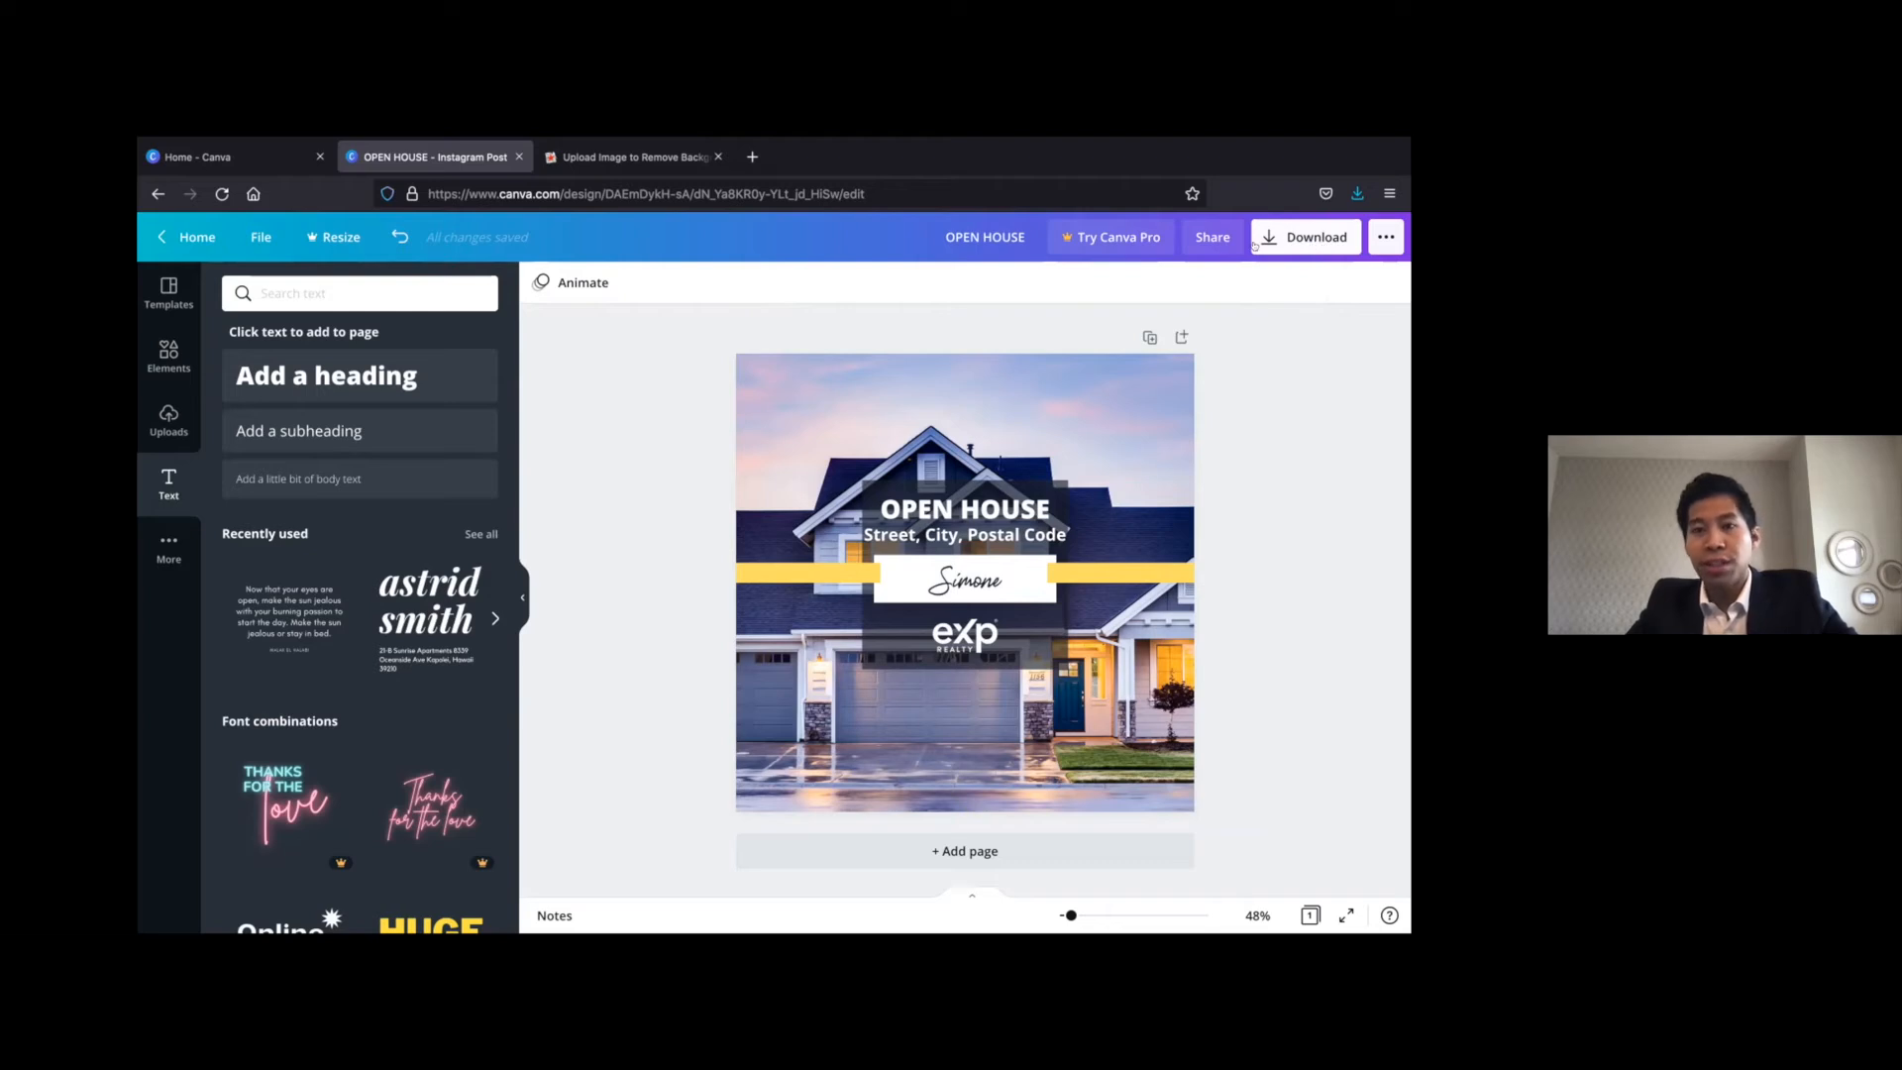
pyautogui.click(1312, 243)
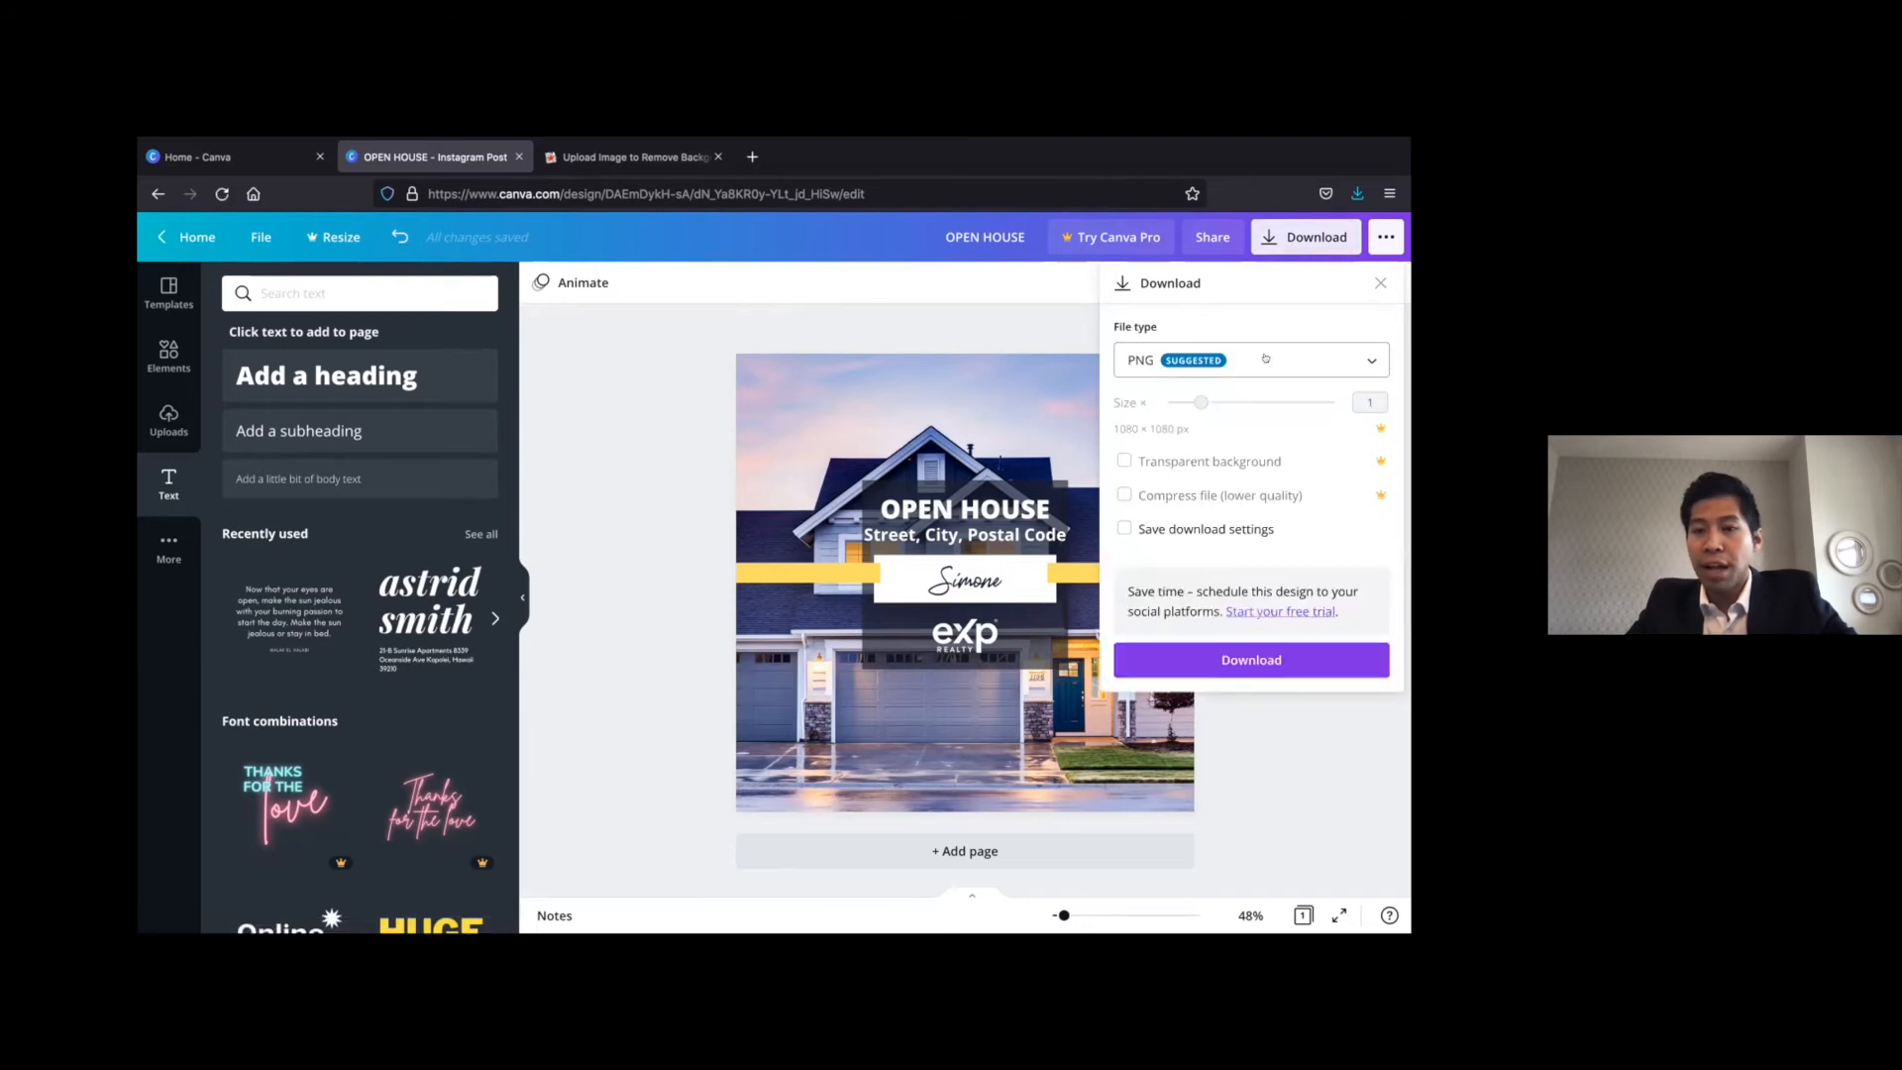
pyautogui.click(1265, 359)
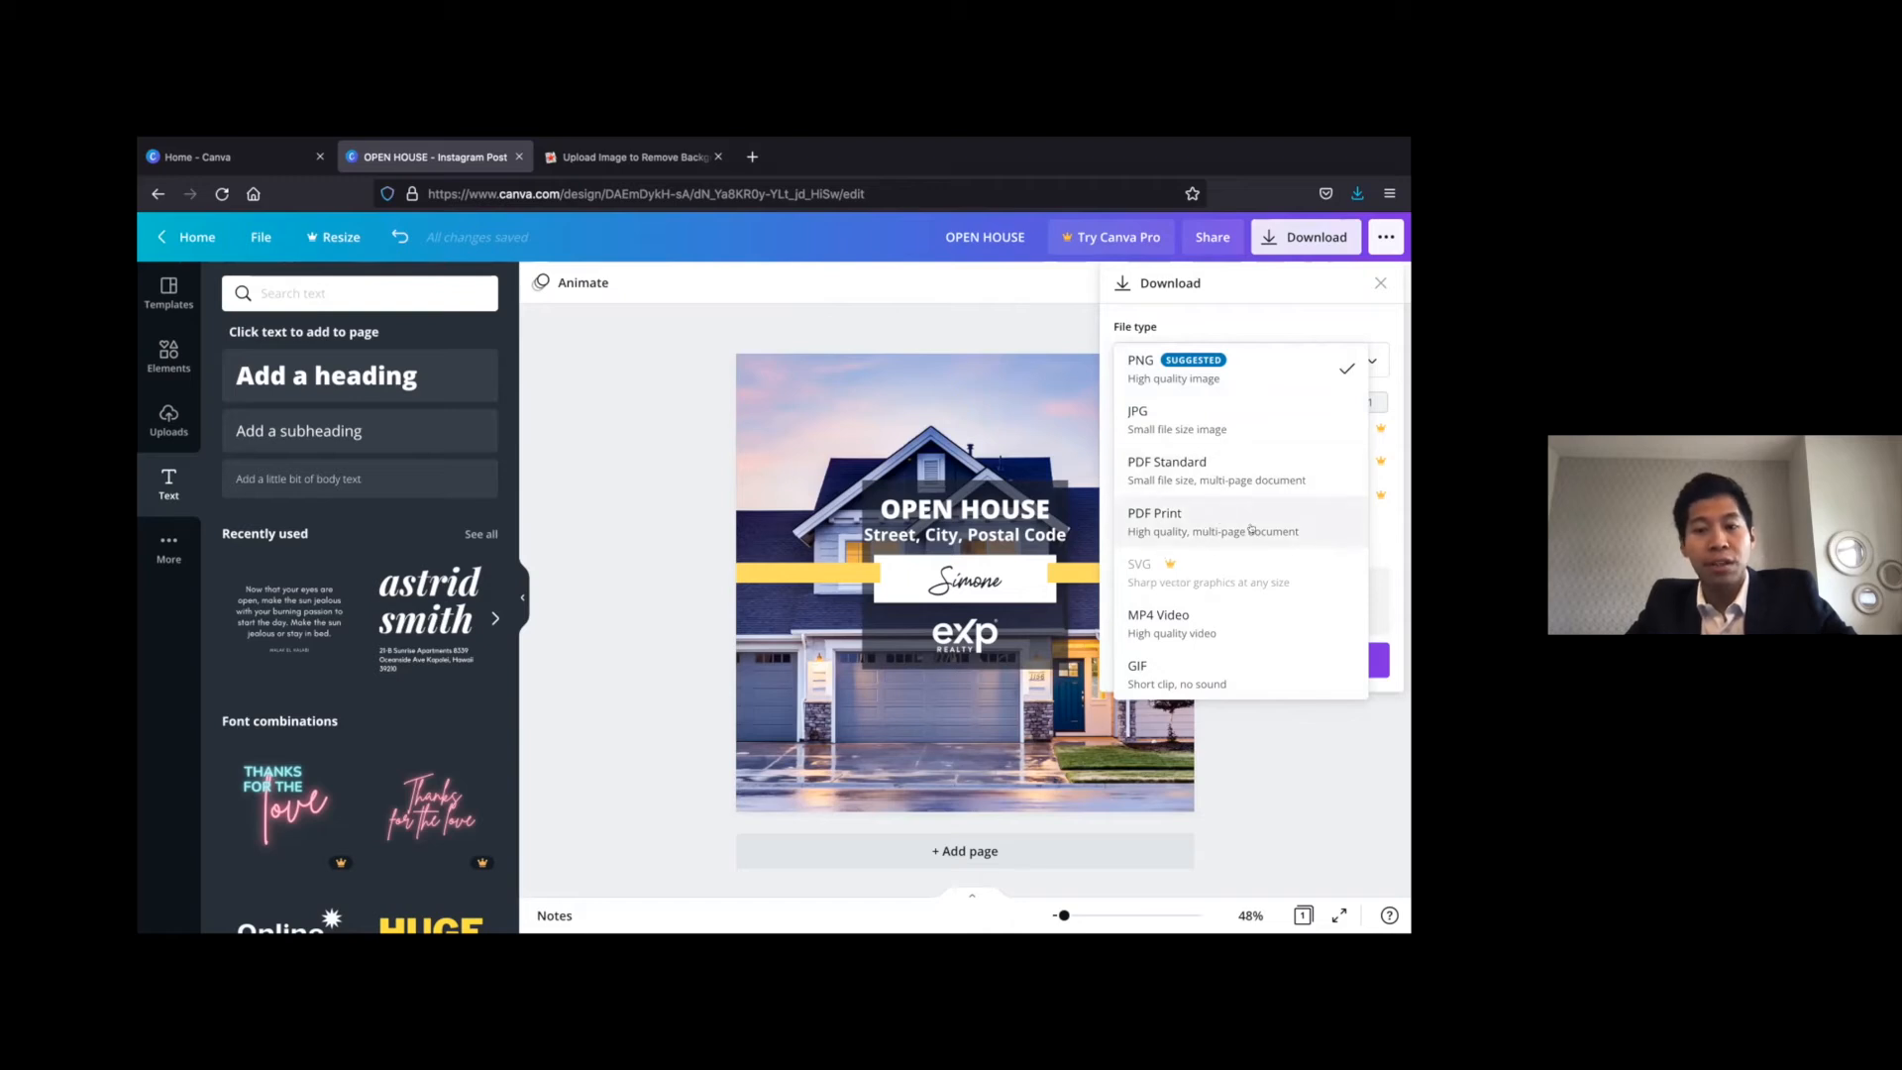
pyautogui.click(1388, 544)
pyautogui.click(1301, 671)
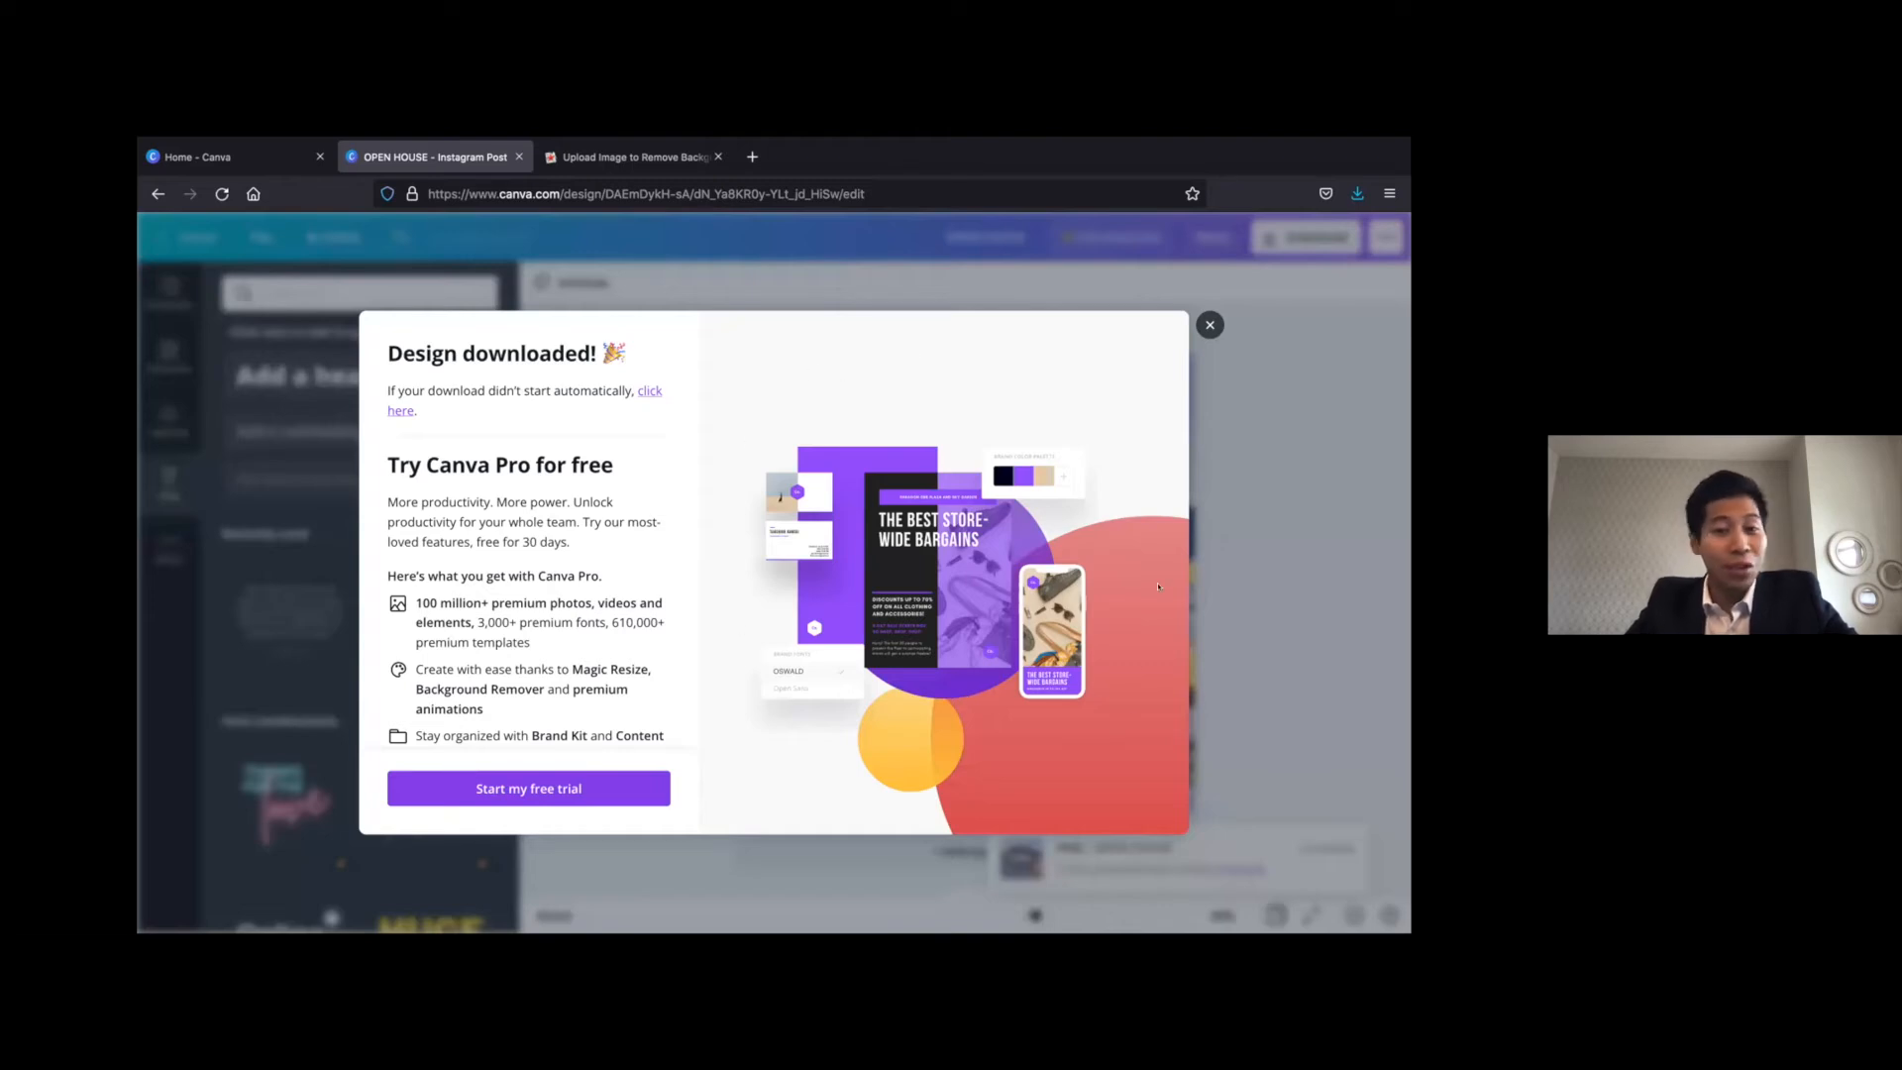
pyautogui.click(1208, 323)
# Clear the page by deleting all the overlay elements and the background house photo
pyautogui.moveTo(676, 318); pyautogui.dragTo(1258, 827)
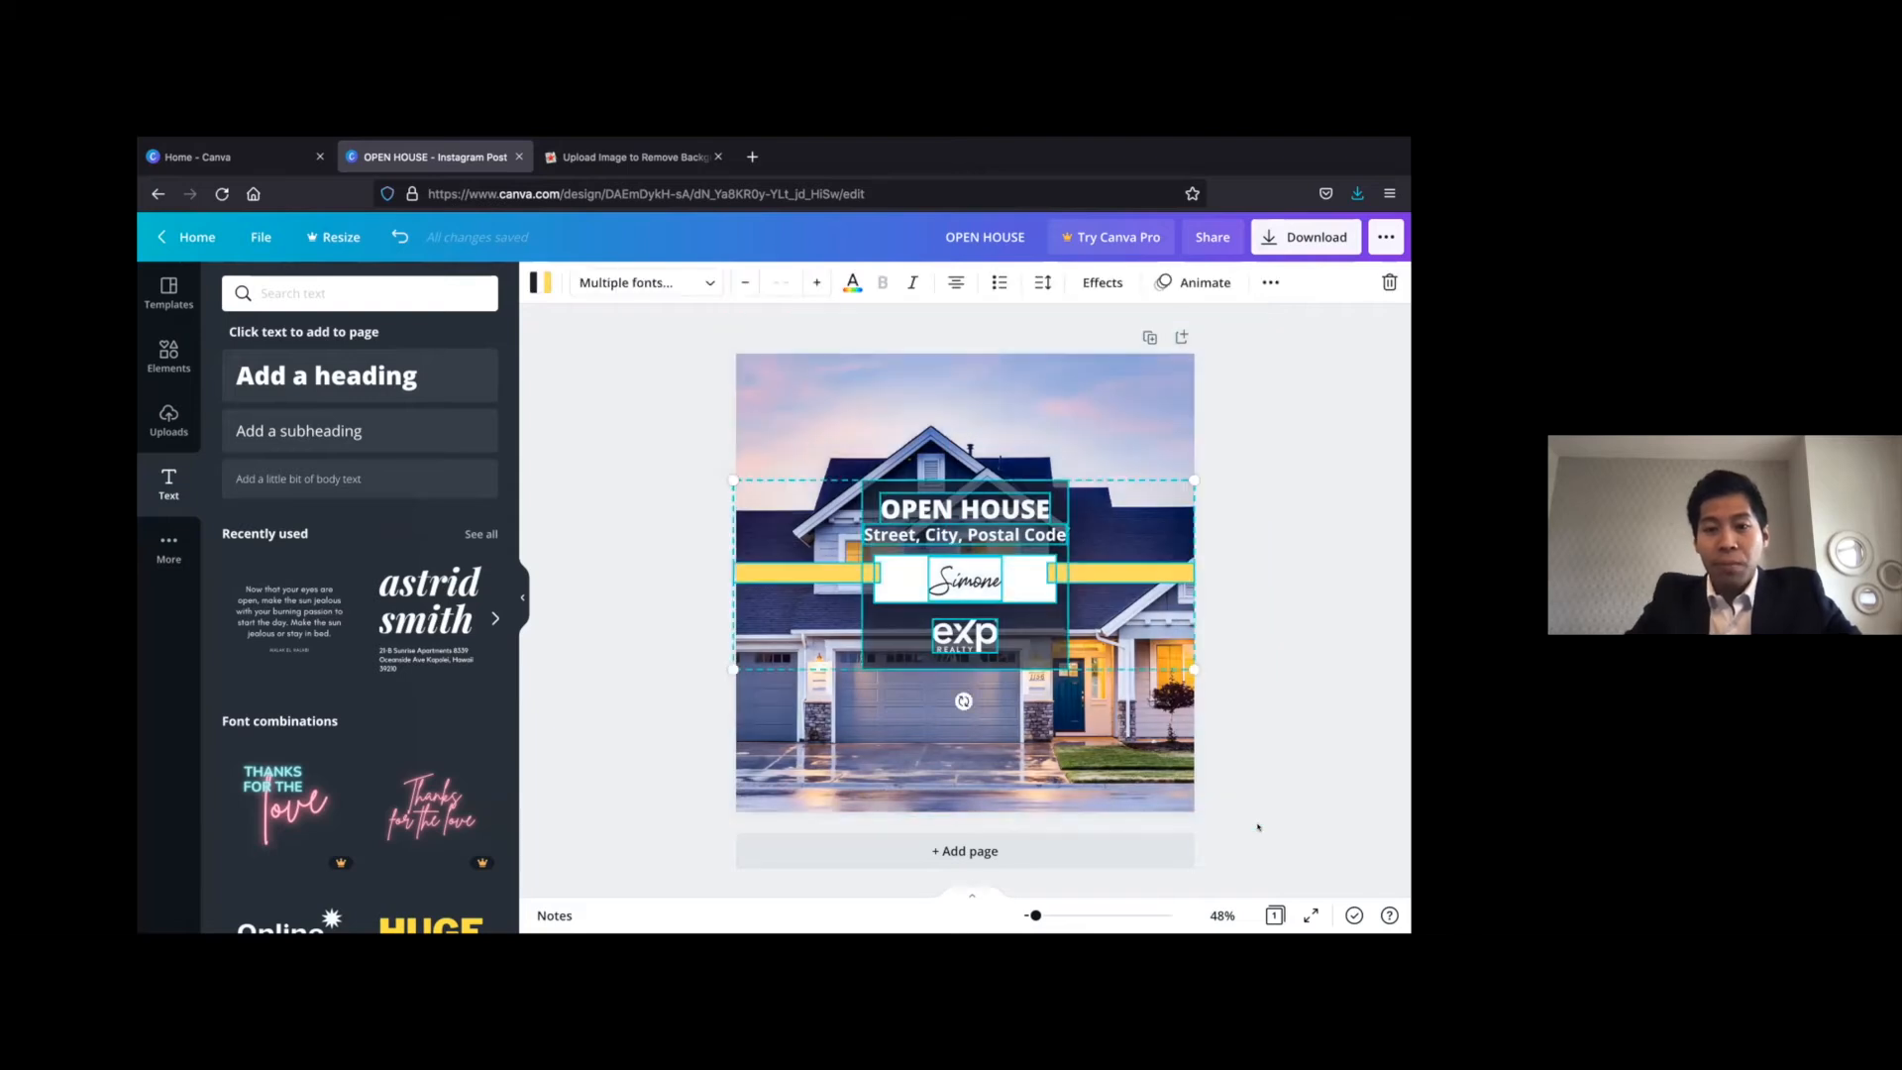
pyautogui.press('Delete')
pyautogui.click(734, 558)
pyautogui.press('Delete')
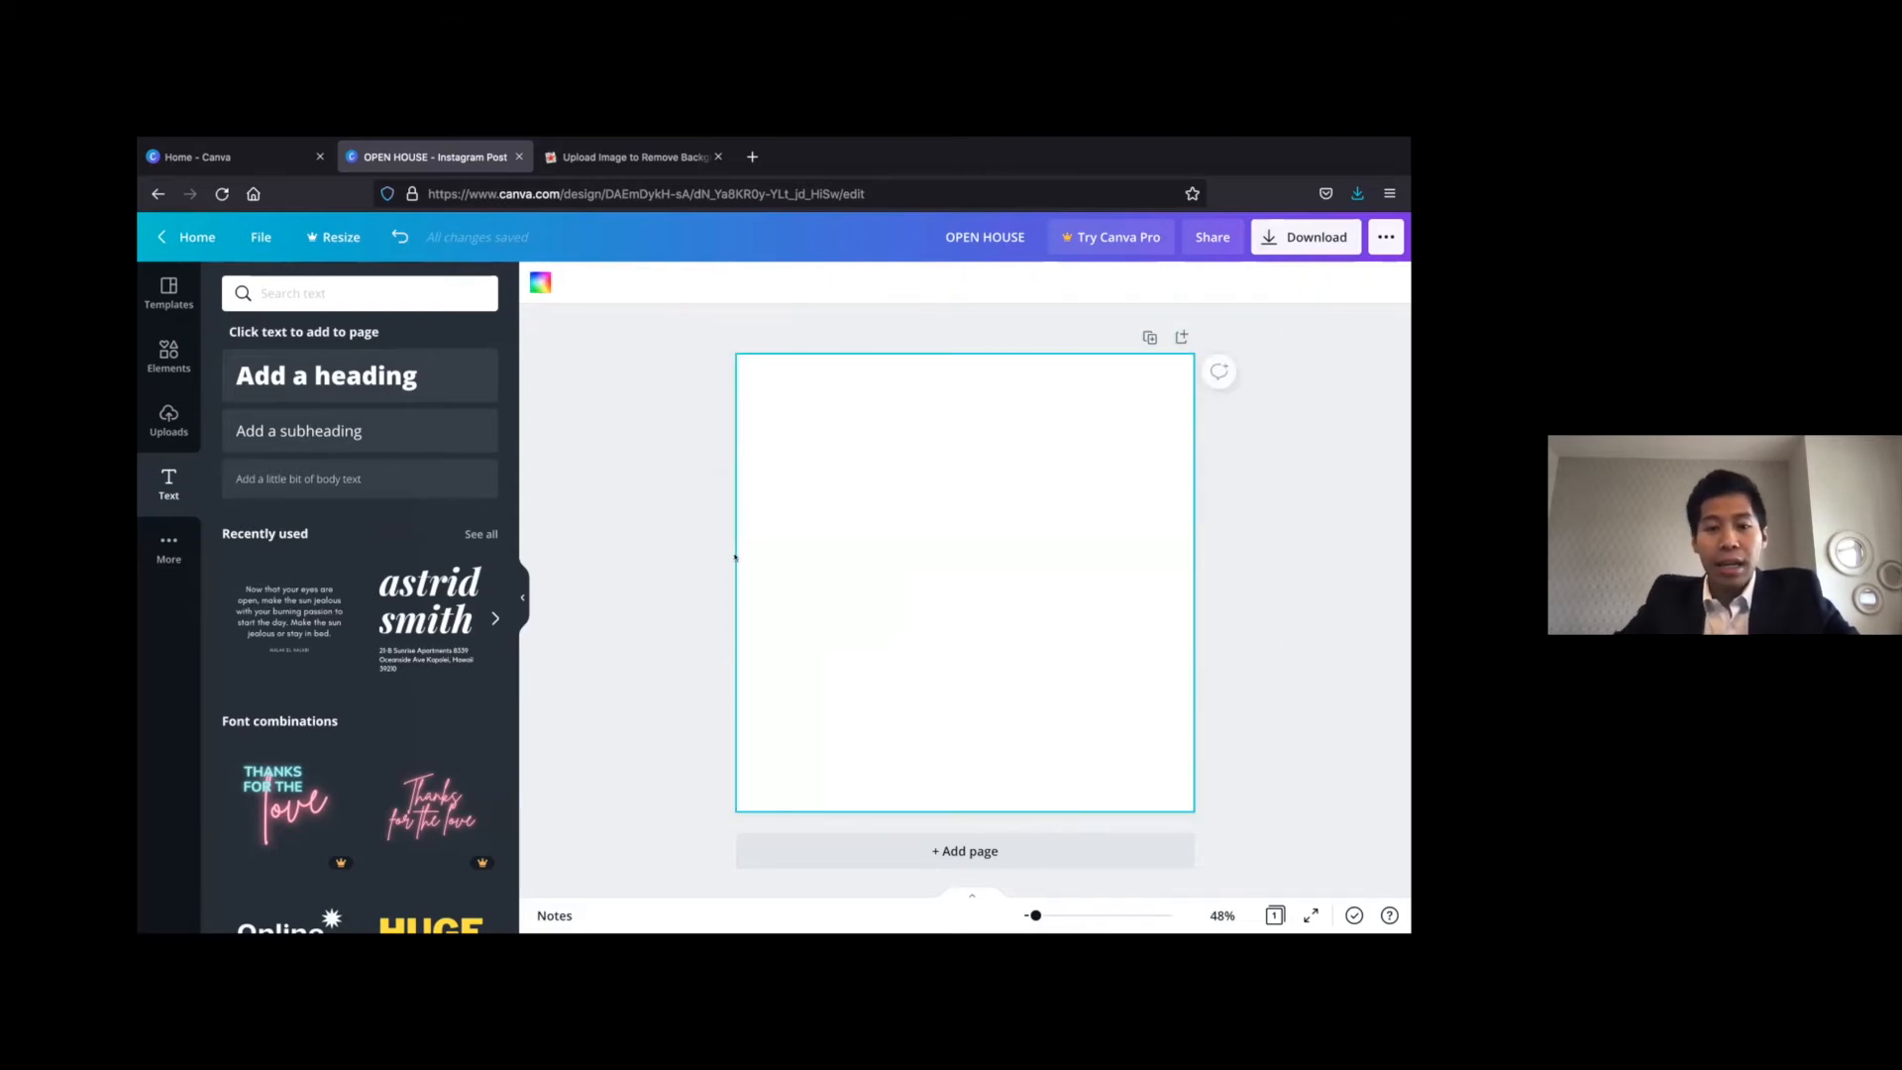
pyautogui.click(665, 554)
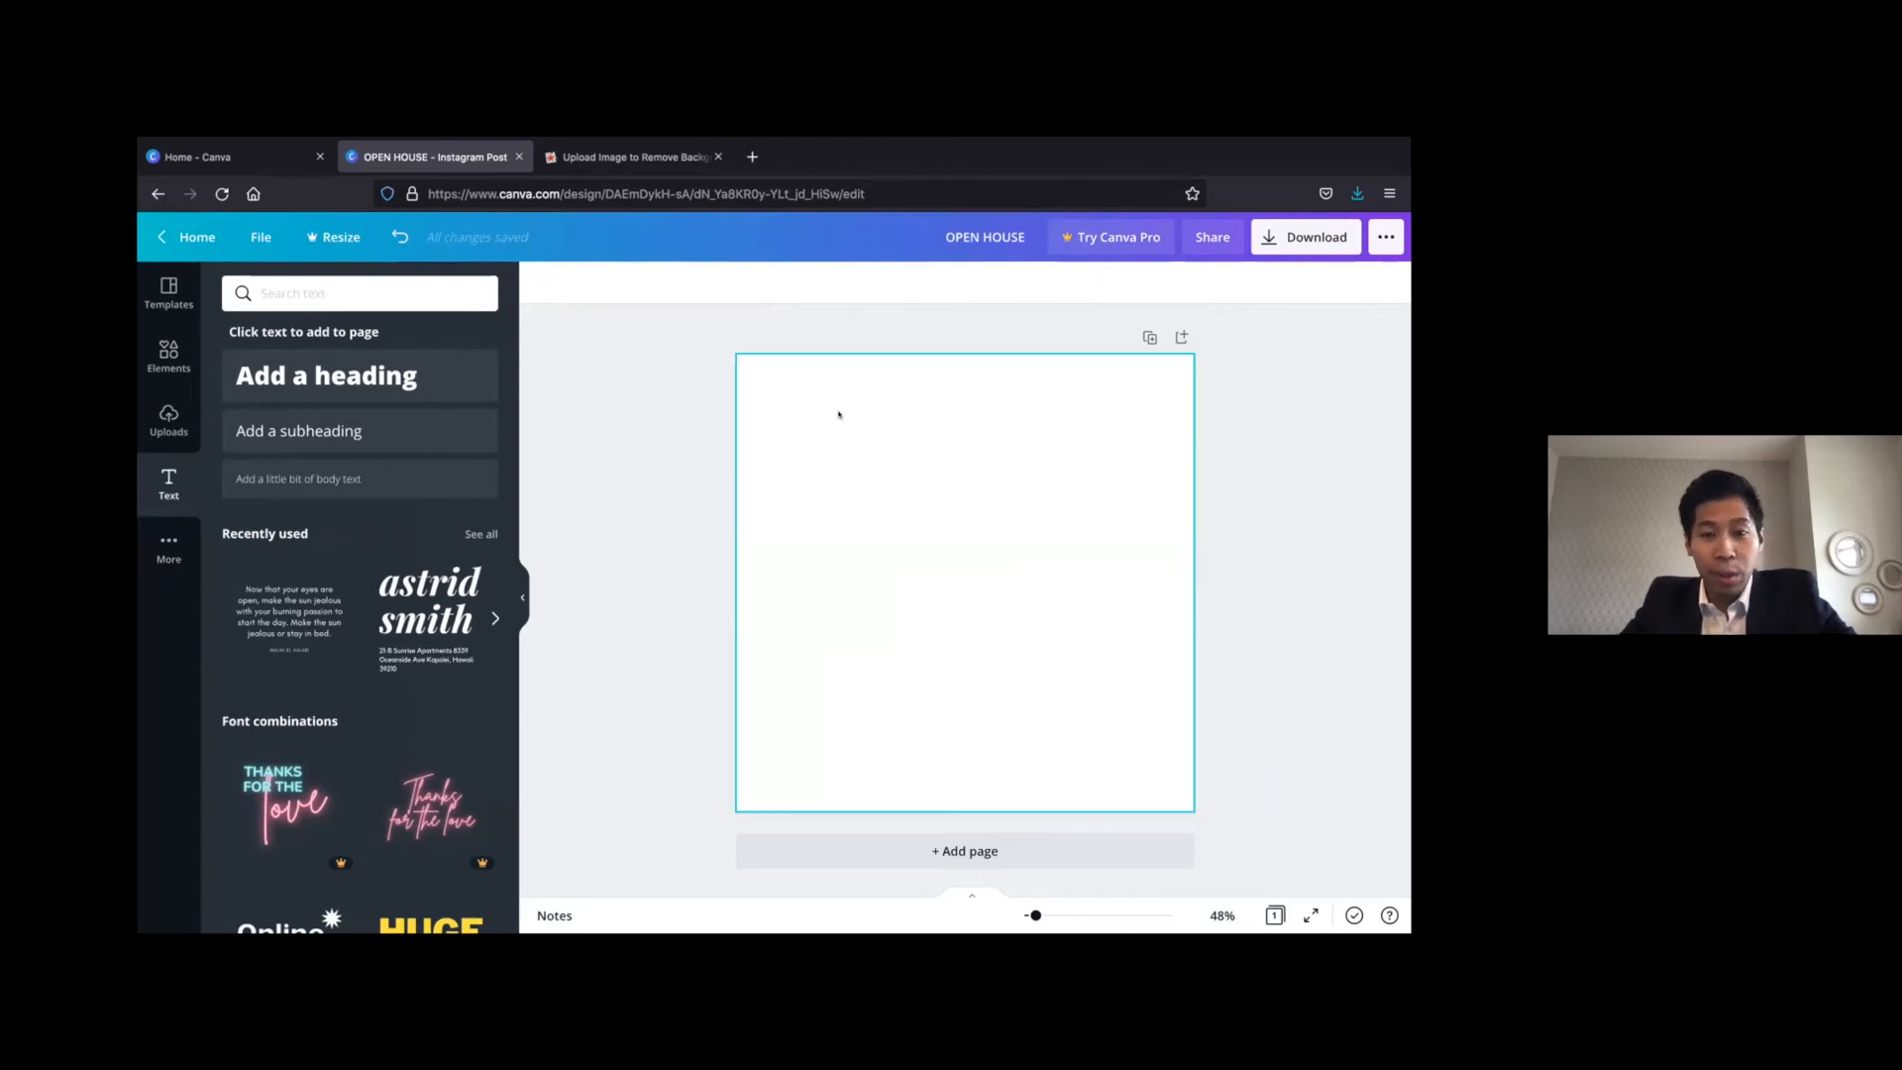
pyautogui.click(791, 445)
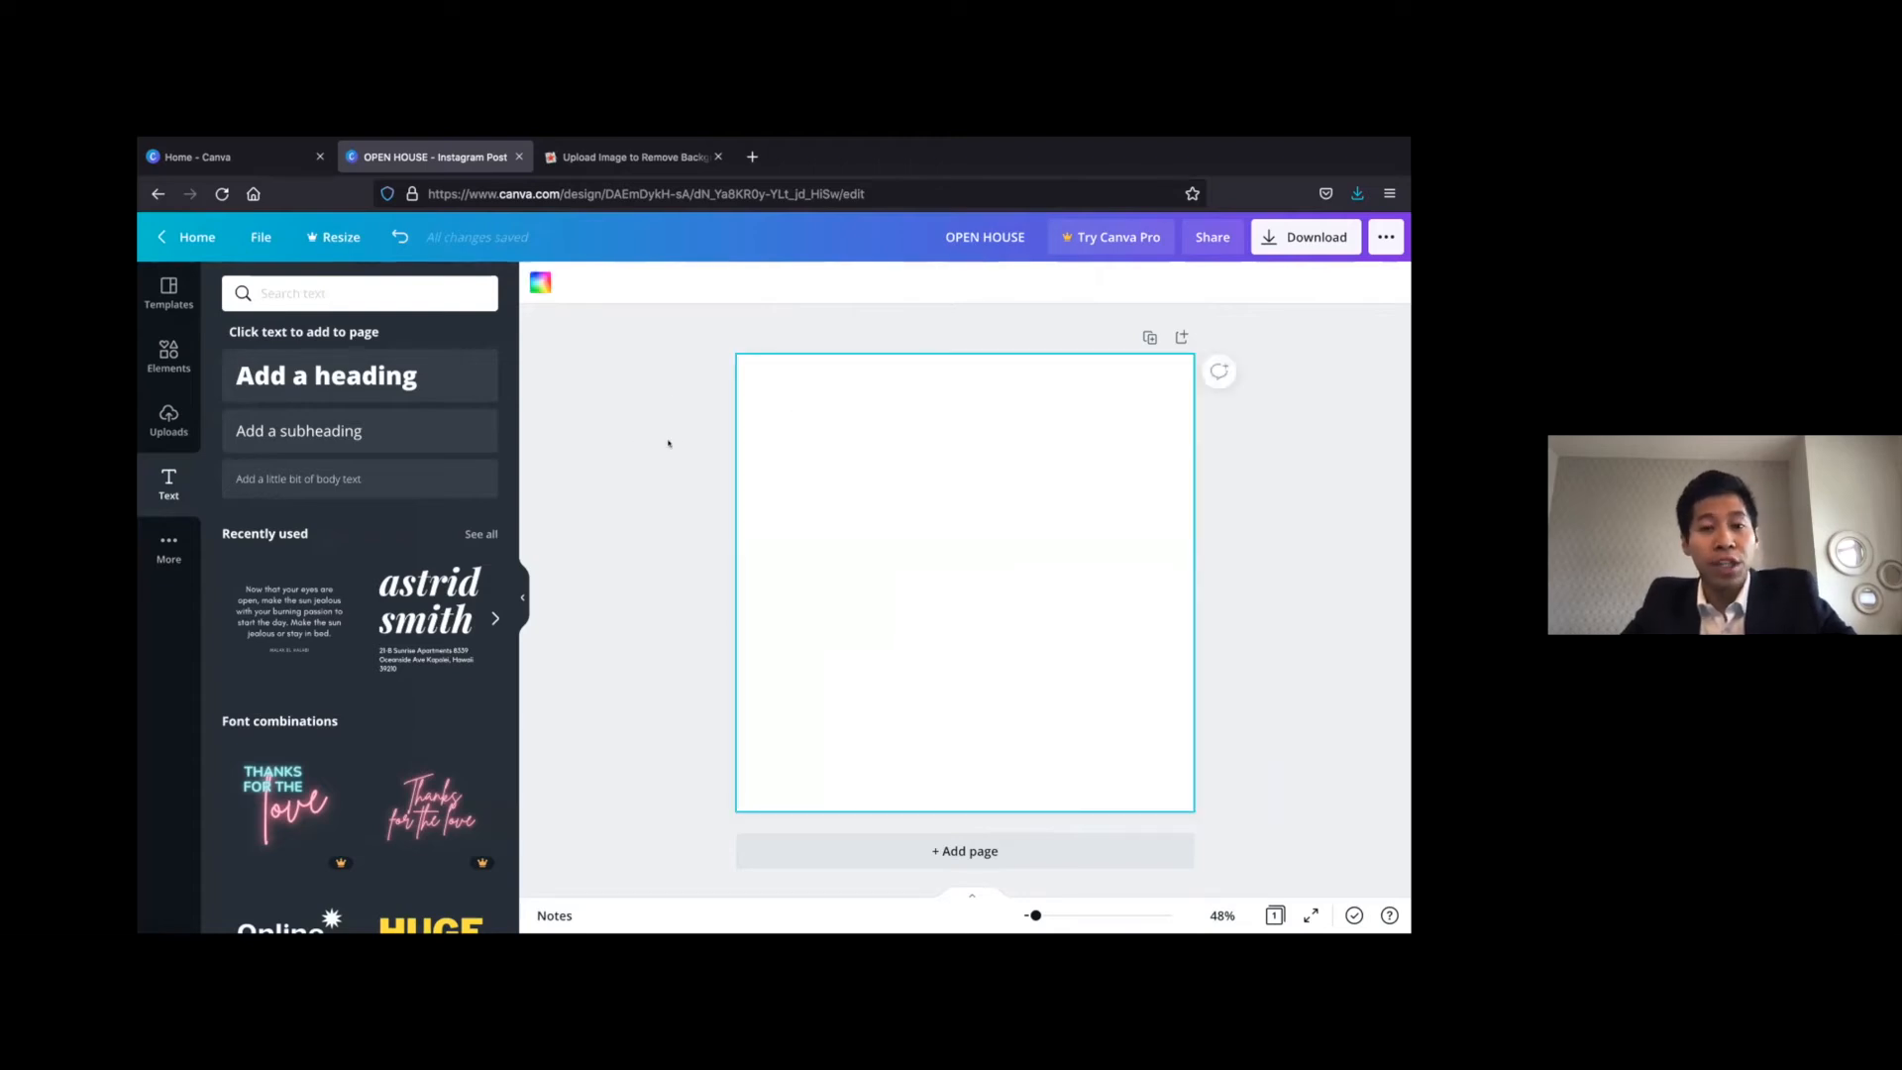
pyautogui.click(654, 453)
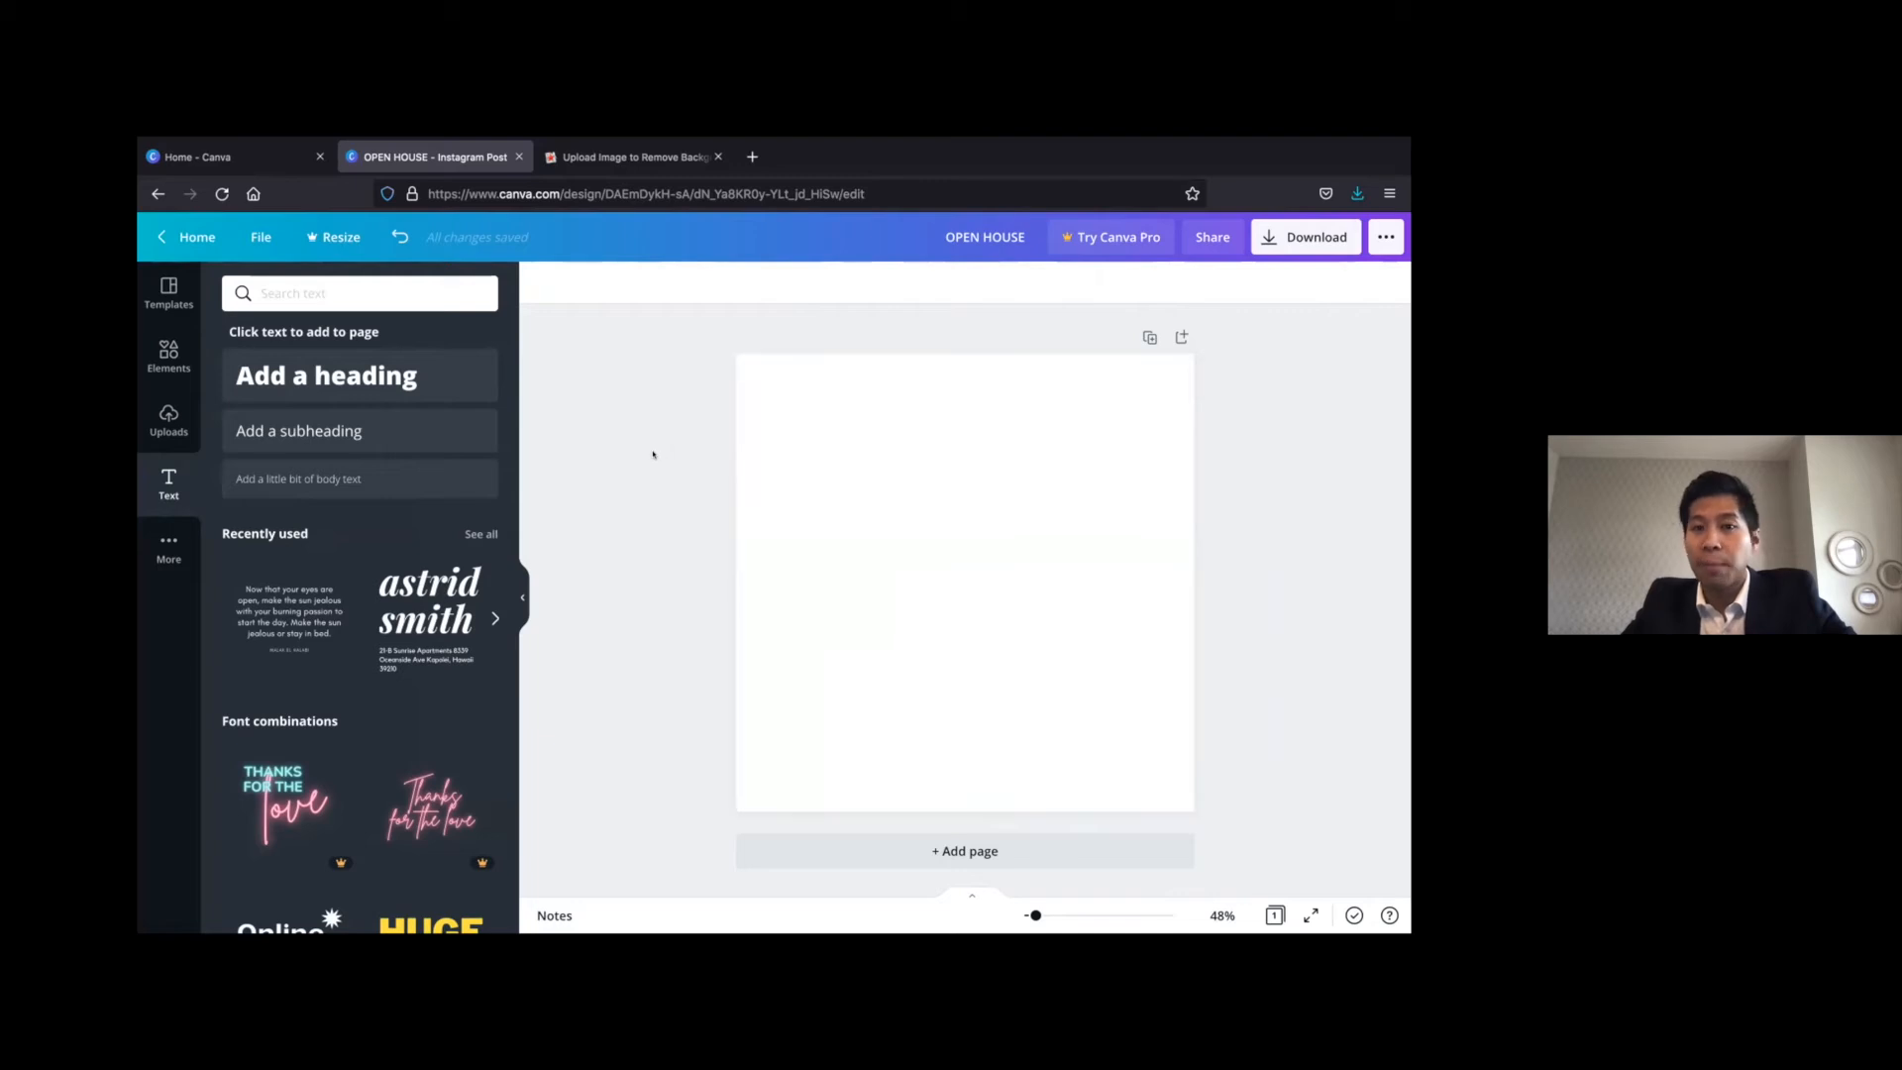
# Return to the Canva home page, create a new blank Instagram Post design and close the leftover home page tab
pyautogui.click(584, 155)
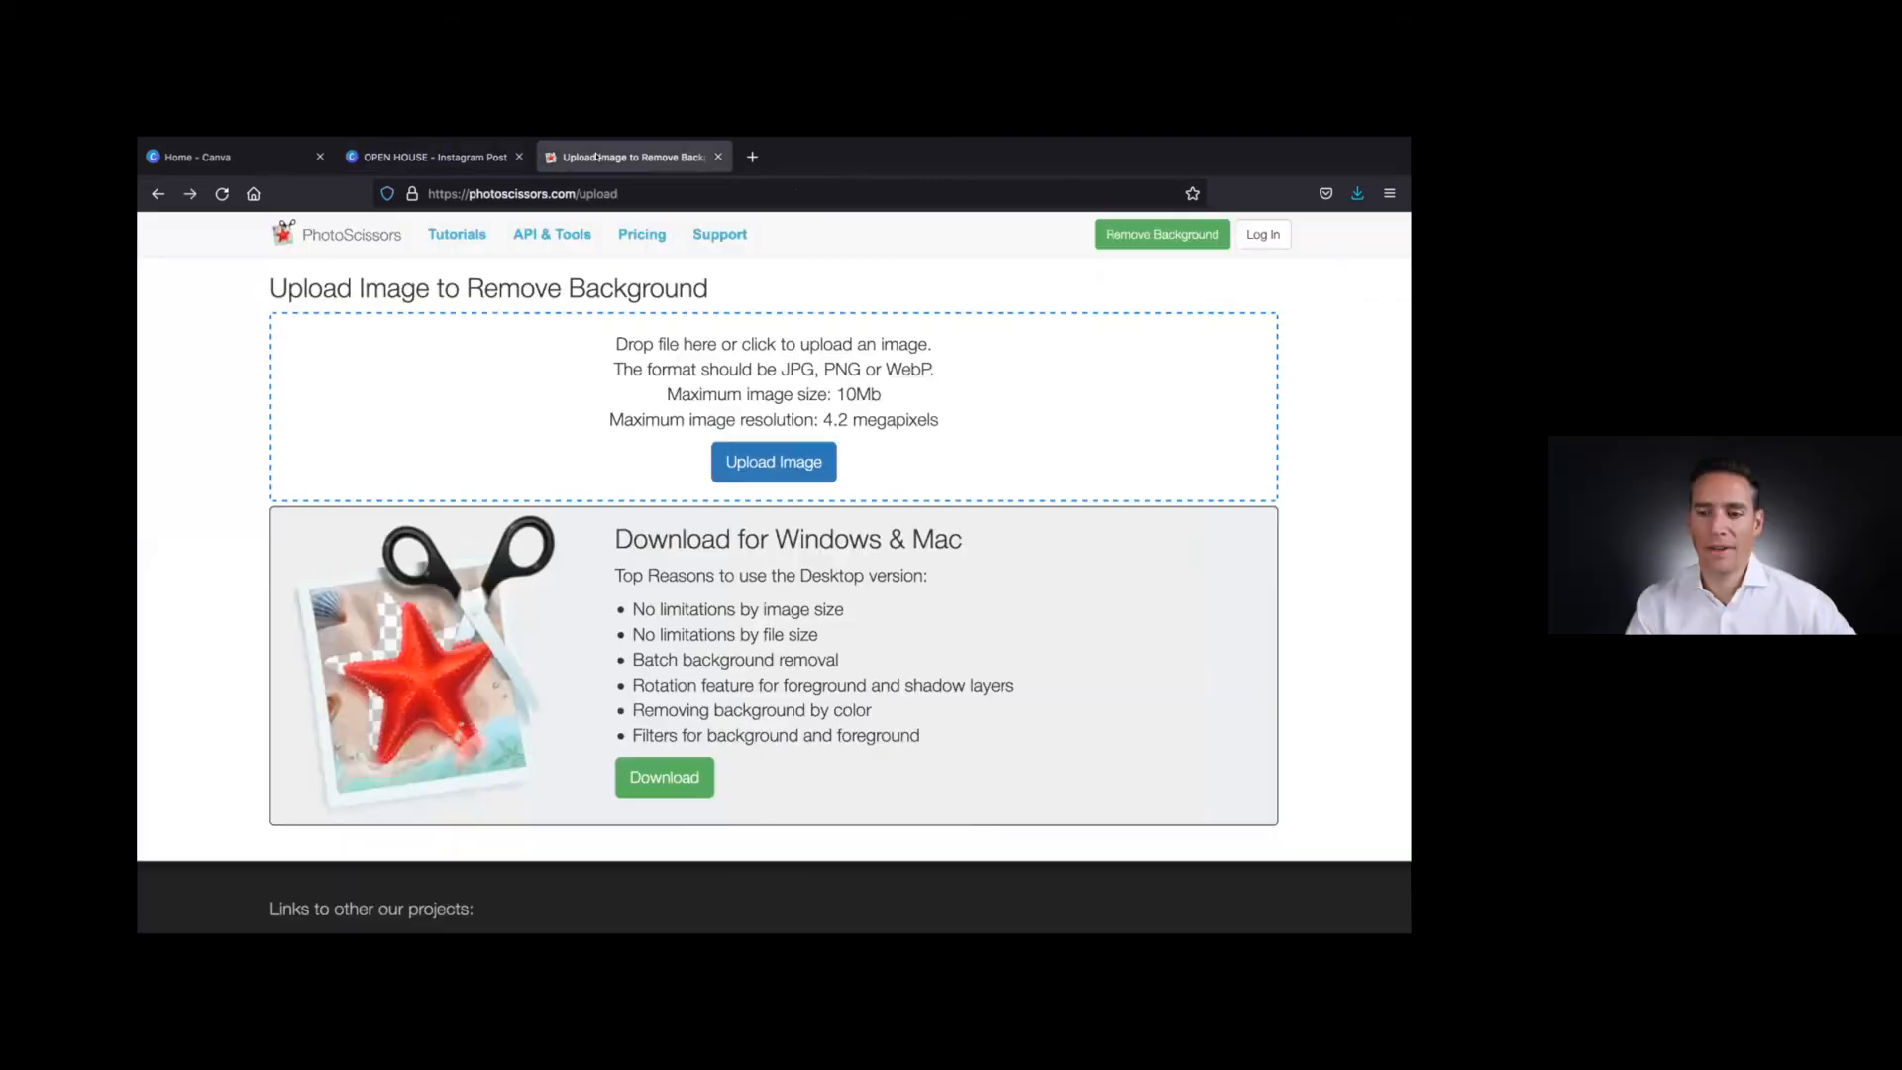
pyautogui.click(424, 154)
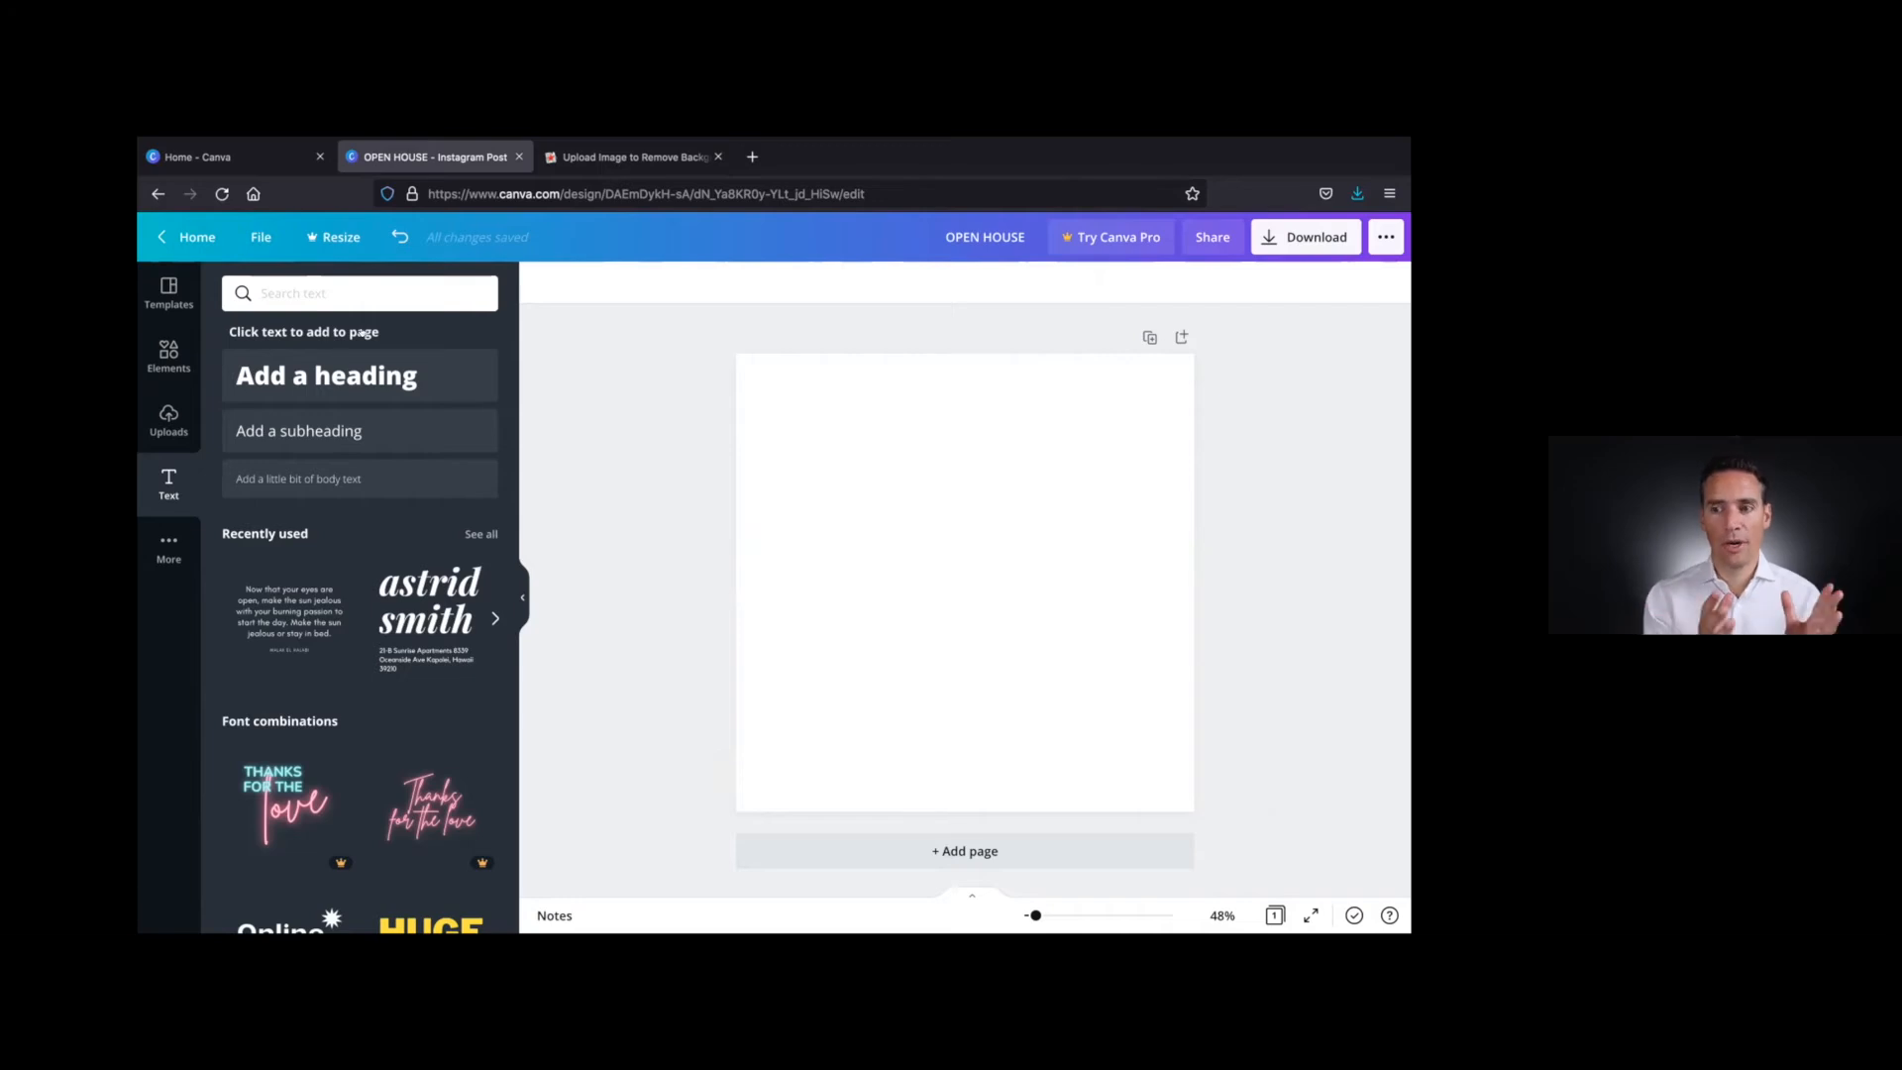
pyautogui.click(179, 236)
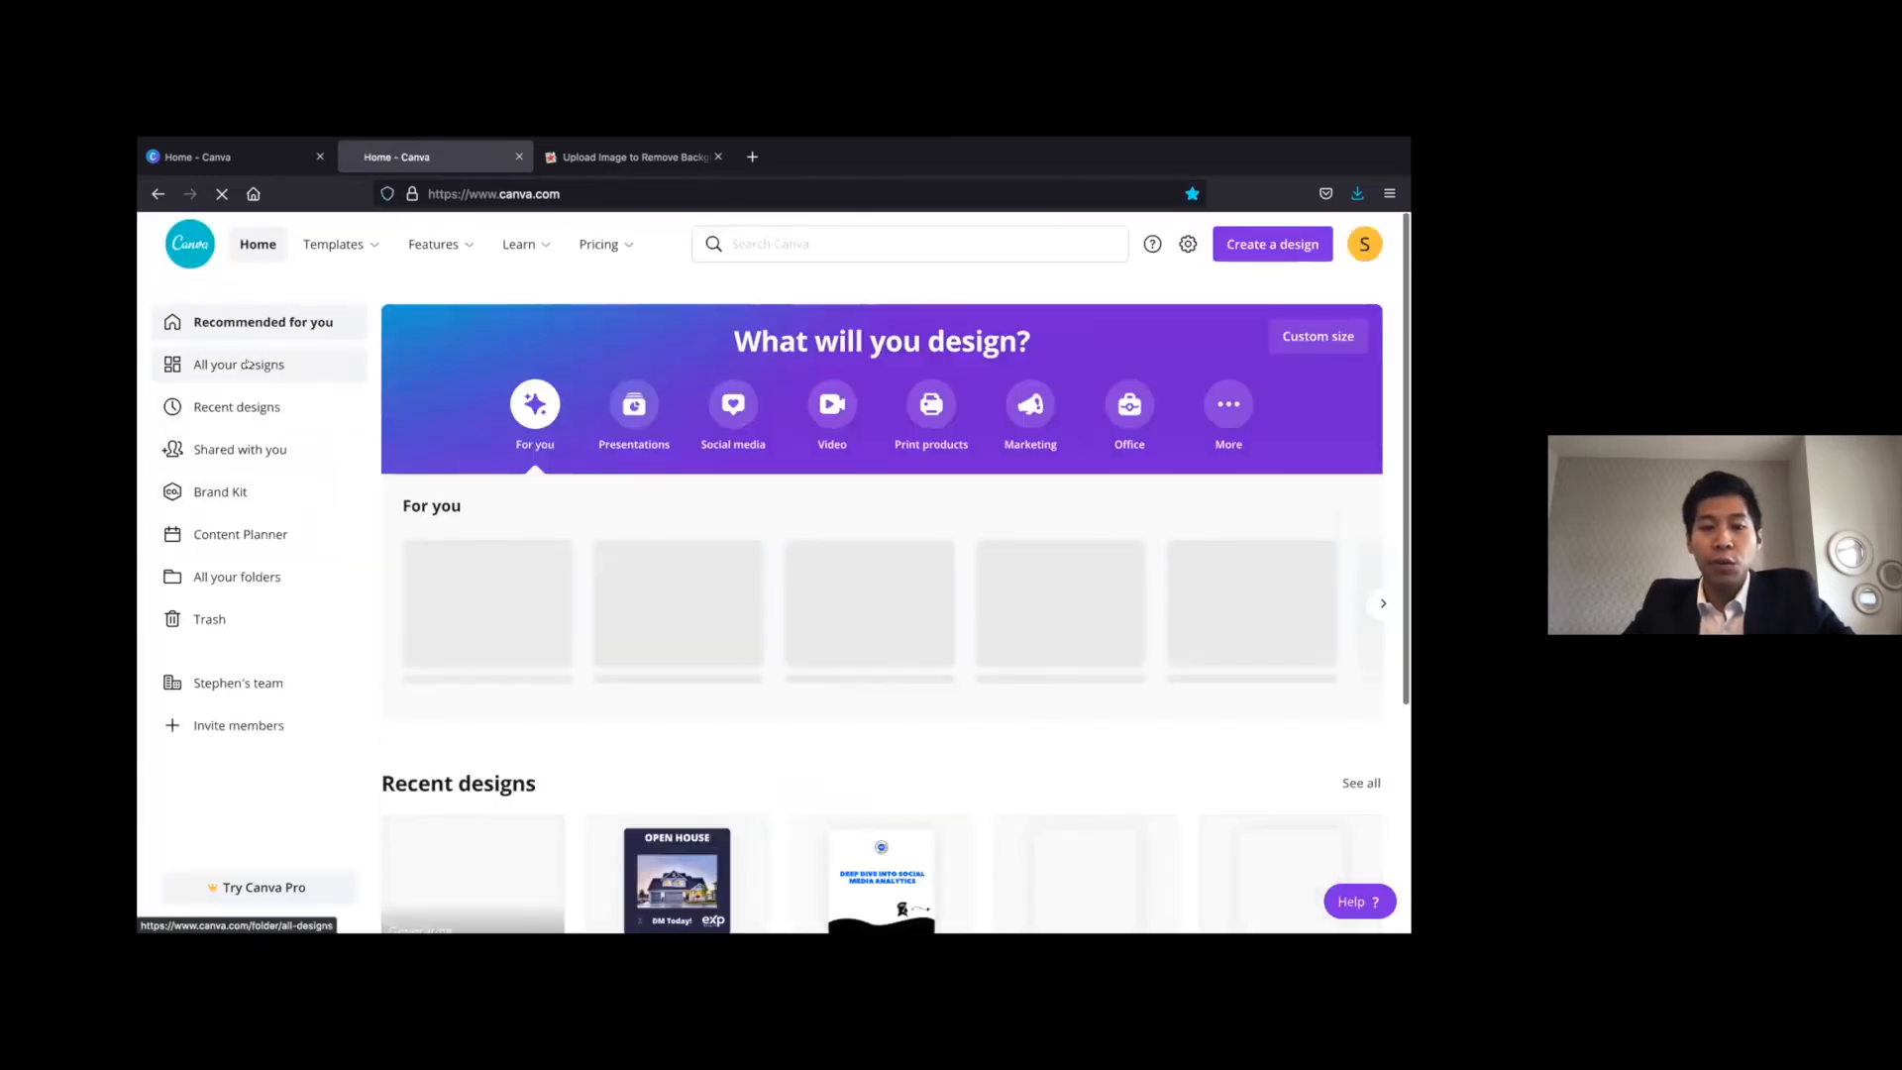
pyautogui.scroll(-2, 641, 730)
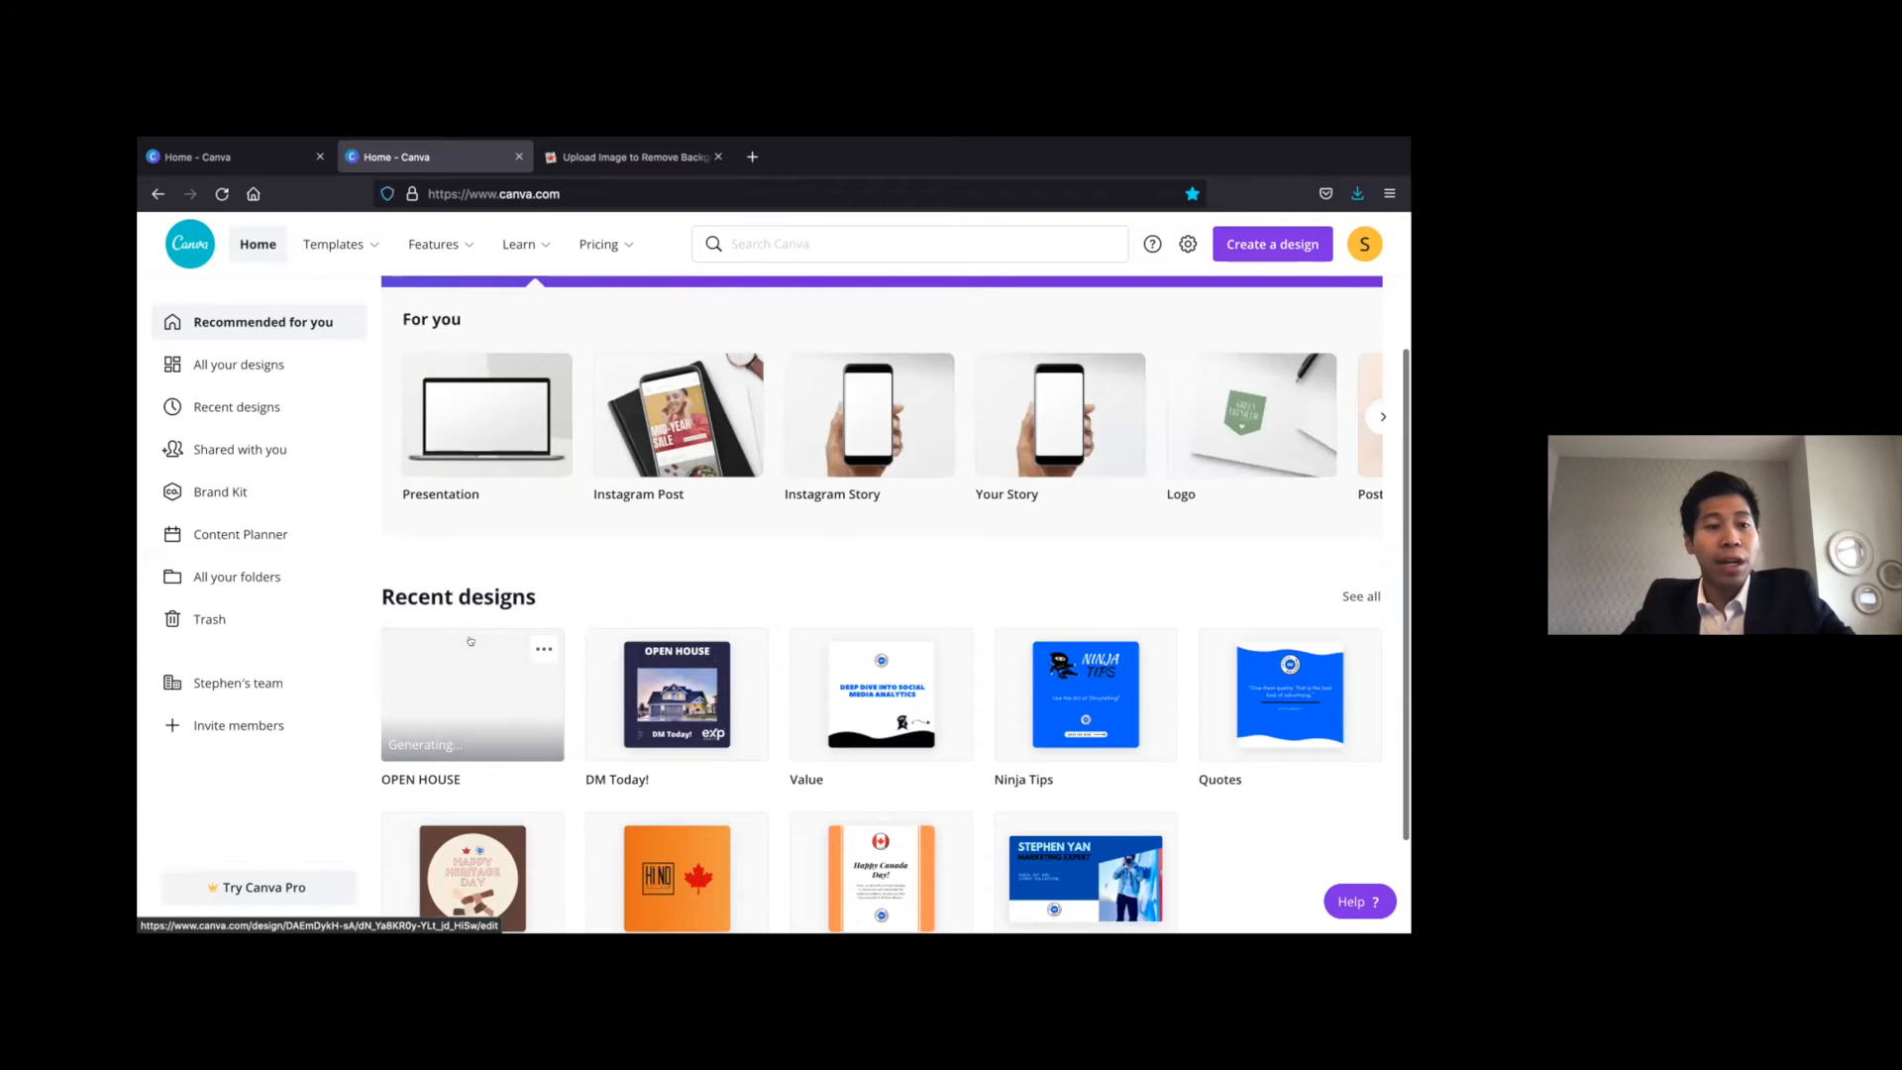
pyautogui.scroll(2, 471, 641)
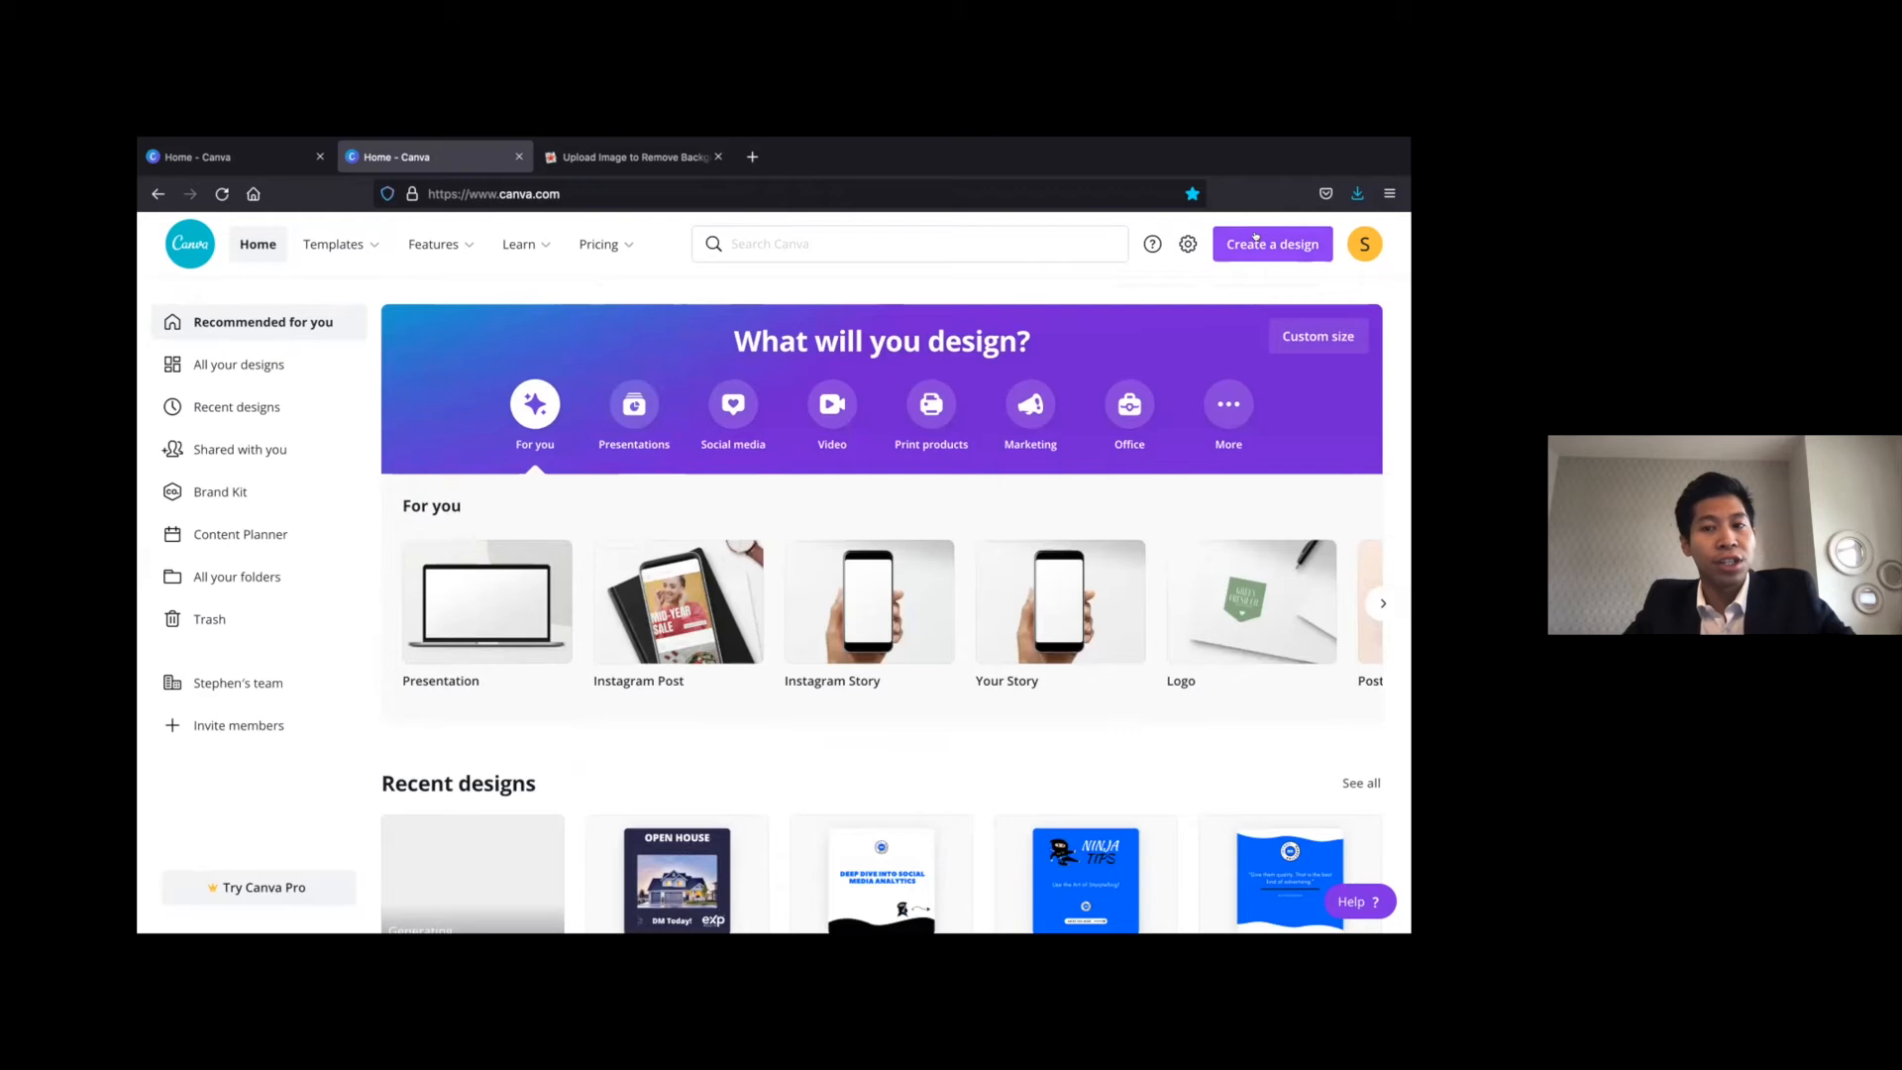
pyautogui.click(1256, 238)
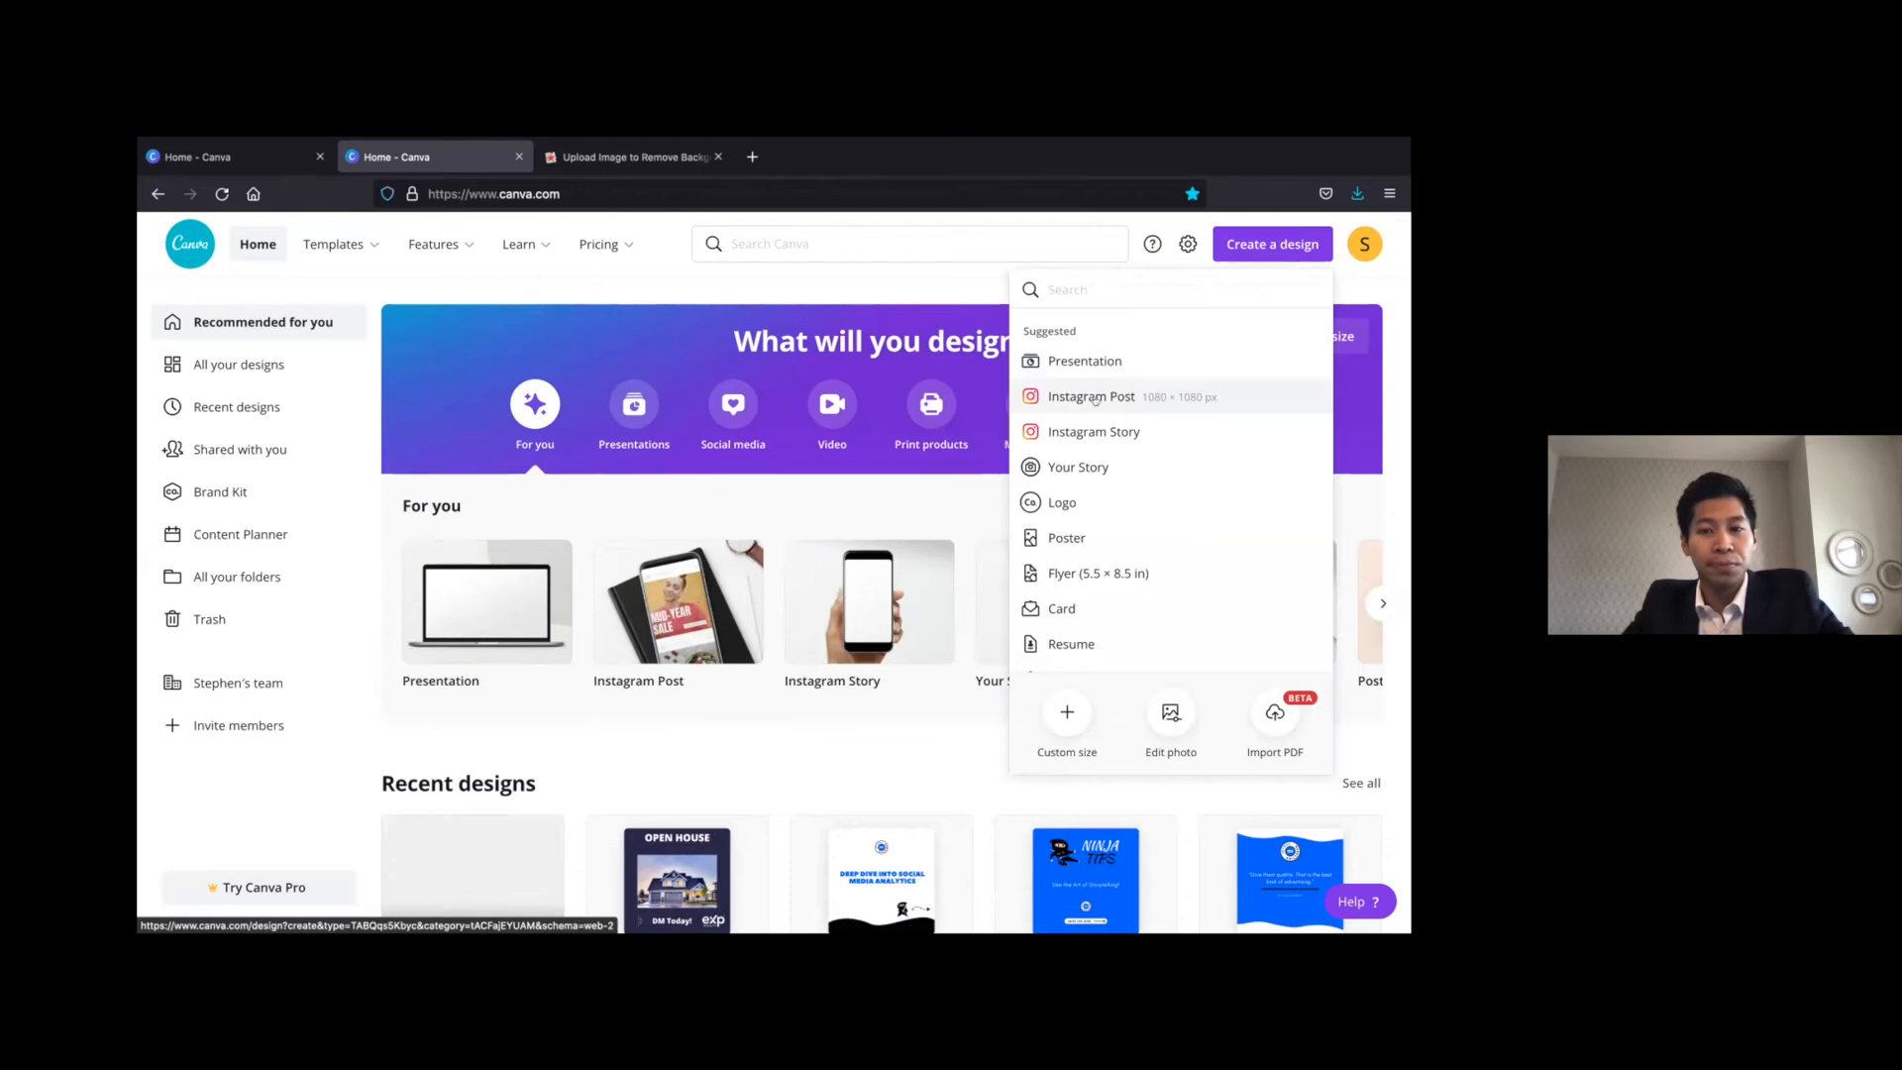
pyautogui.click(1109, 398)
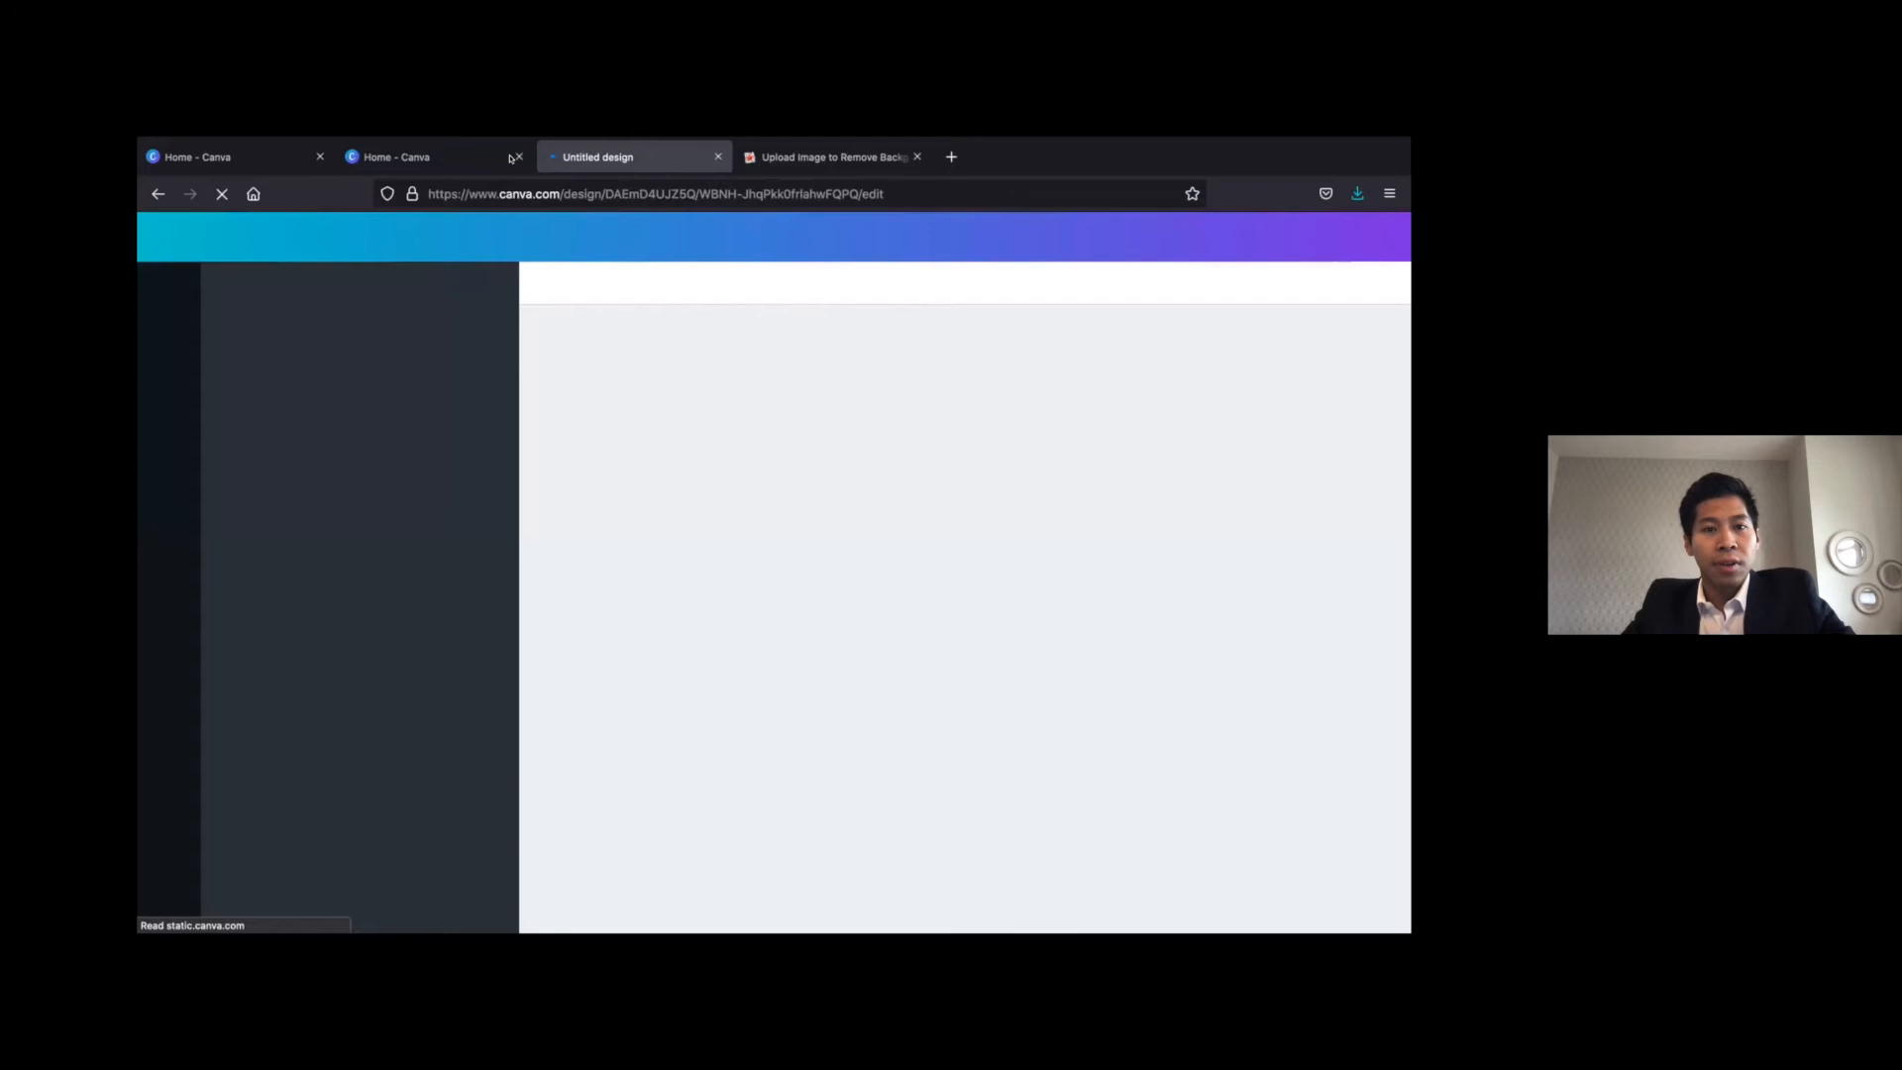
pyautogui.click(518, 156)
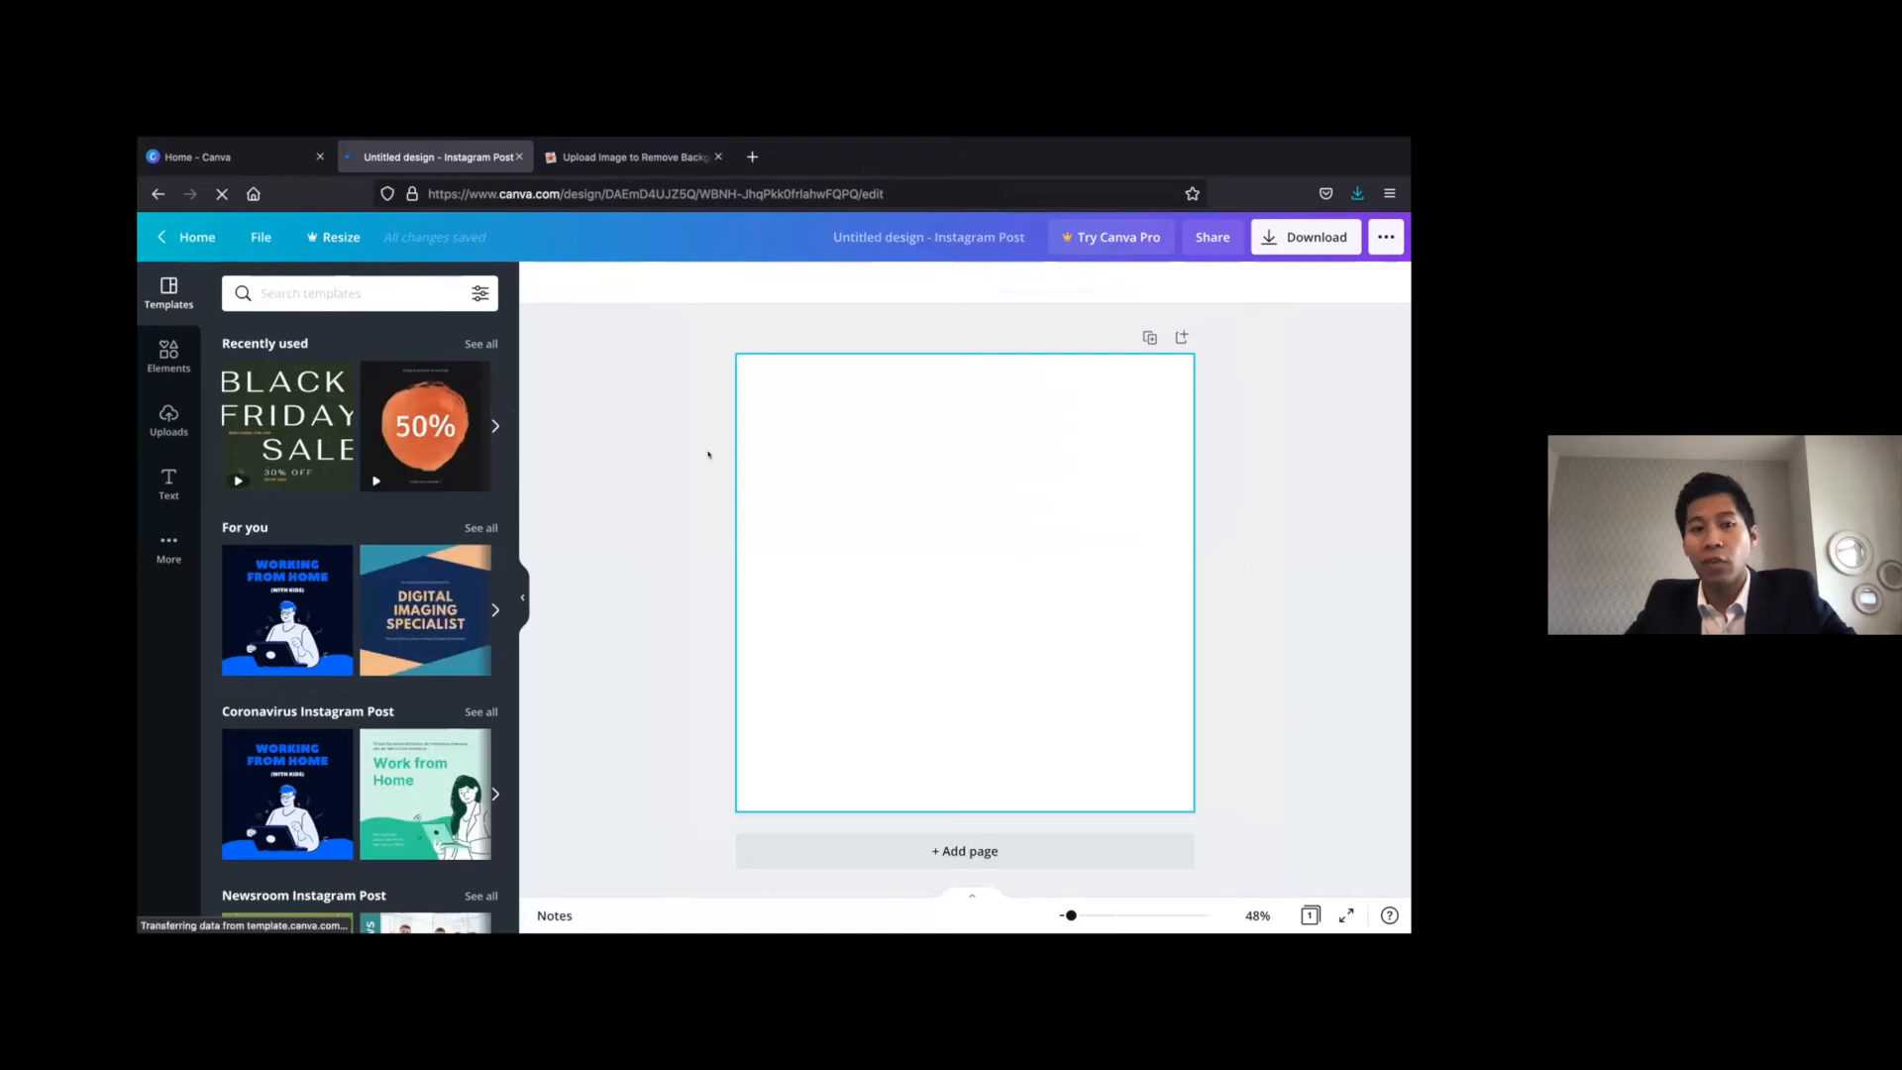
# Add the uploaded pool house photo and enlarge it to span the full page width along the top edge
pyautogui.click(169, 416)
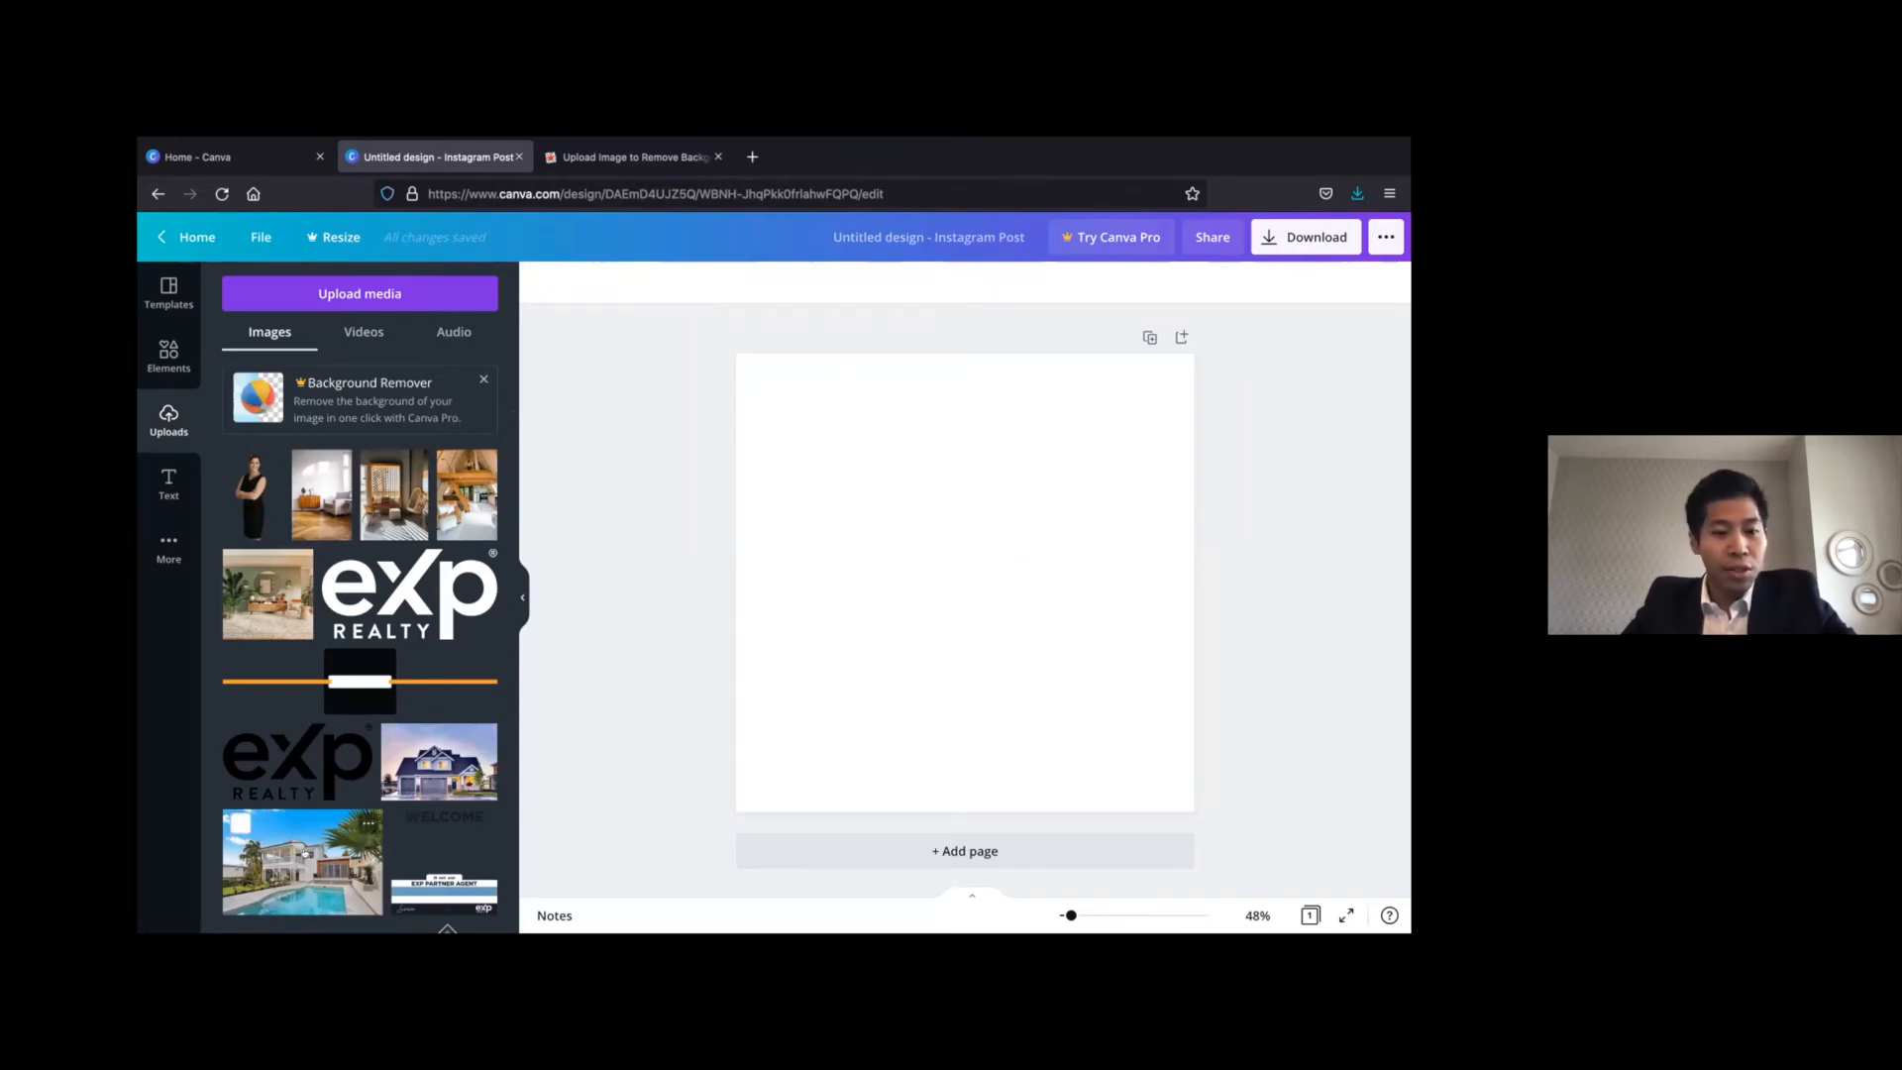
pyautogui.click(305, 854)
pyautogui.moveTo(881, 542); pyautogui.dragTo(824, 428)
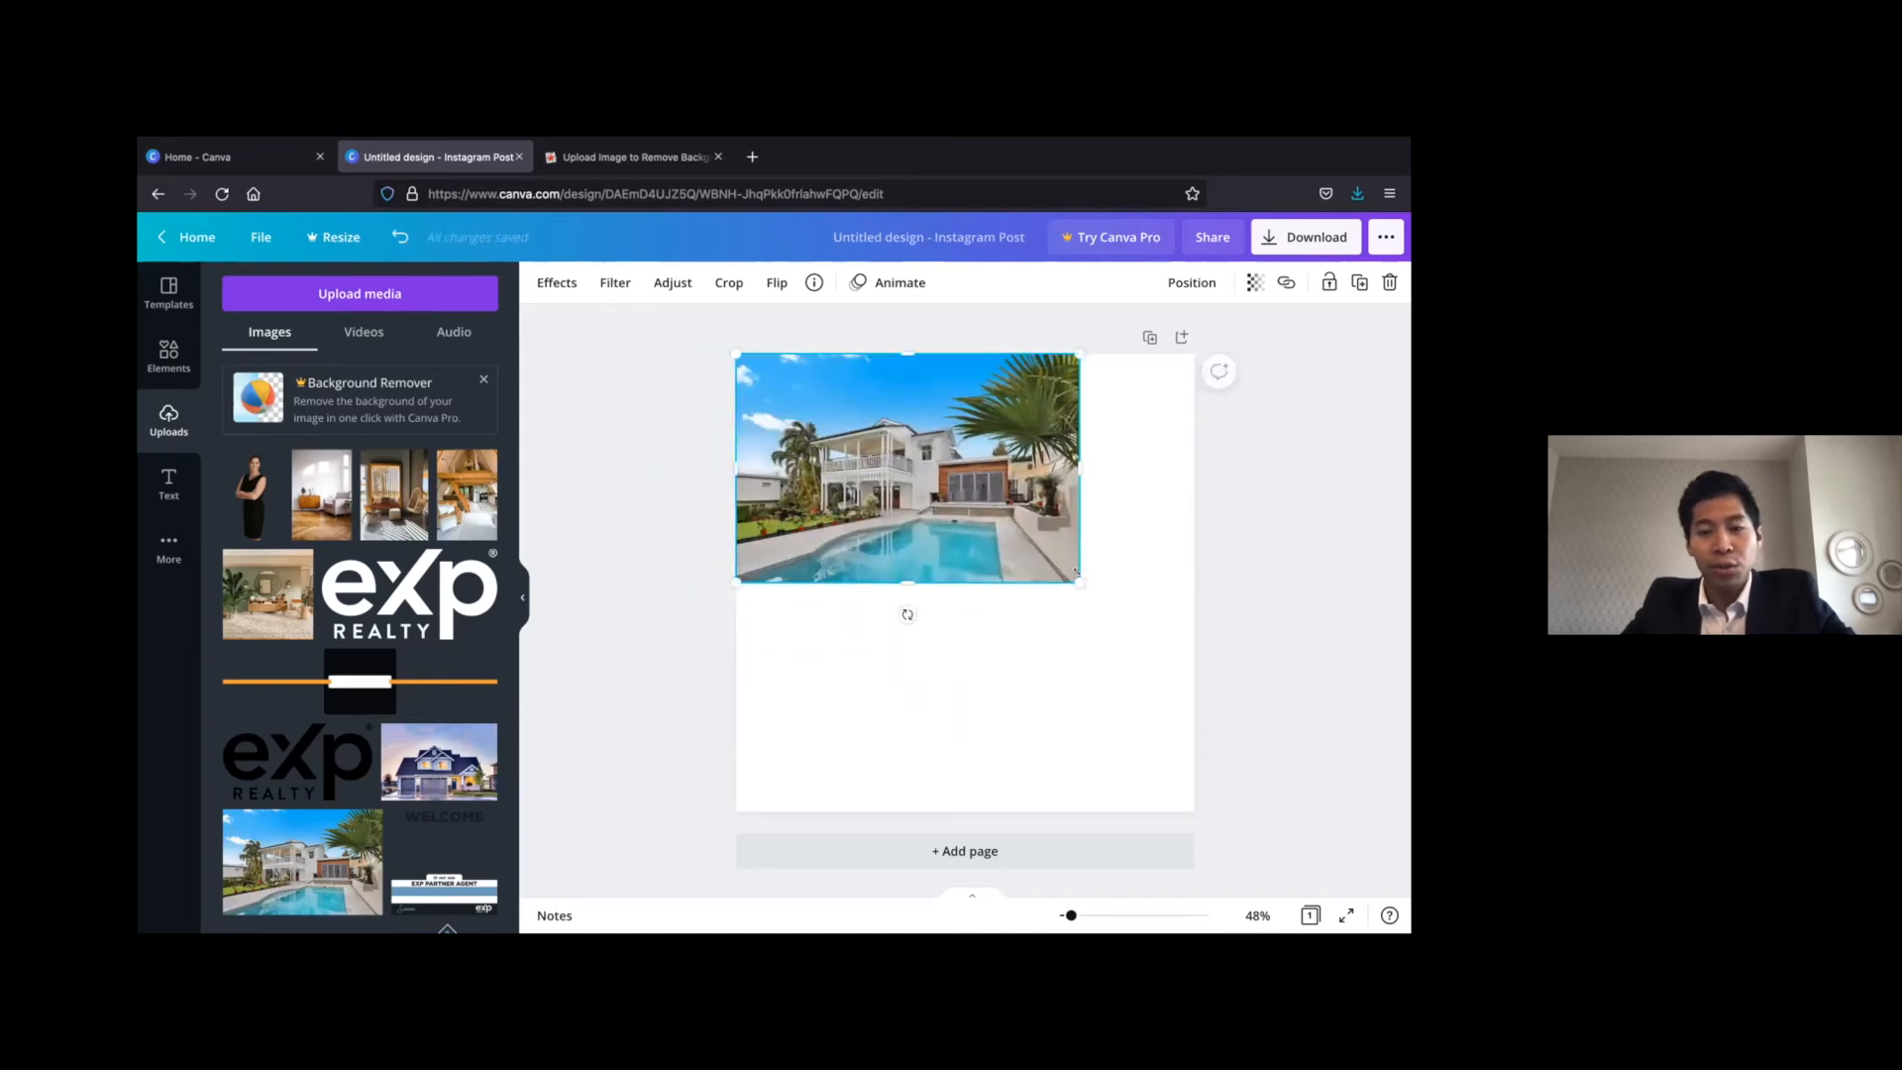
pyautogui.moveTo(1067, 571); pyautogui.dragTo(1097, 579)
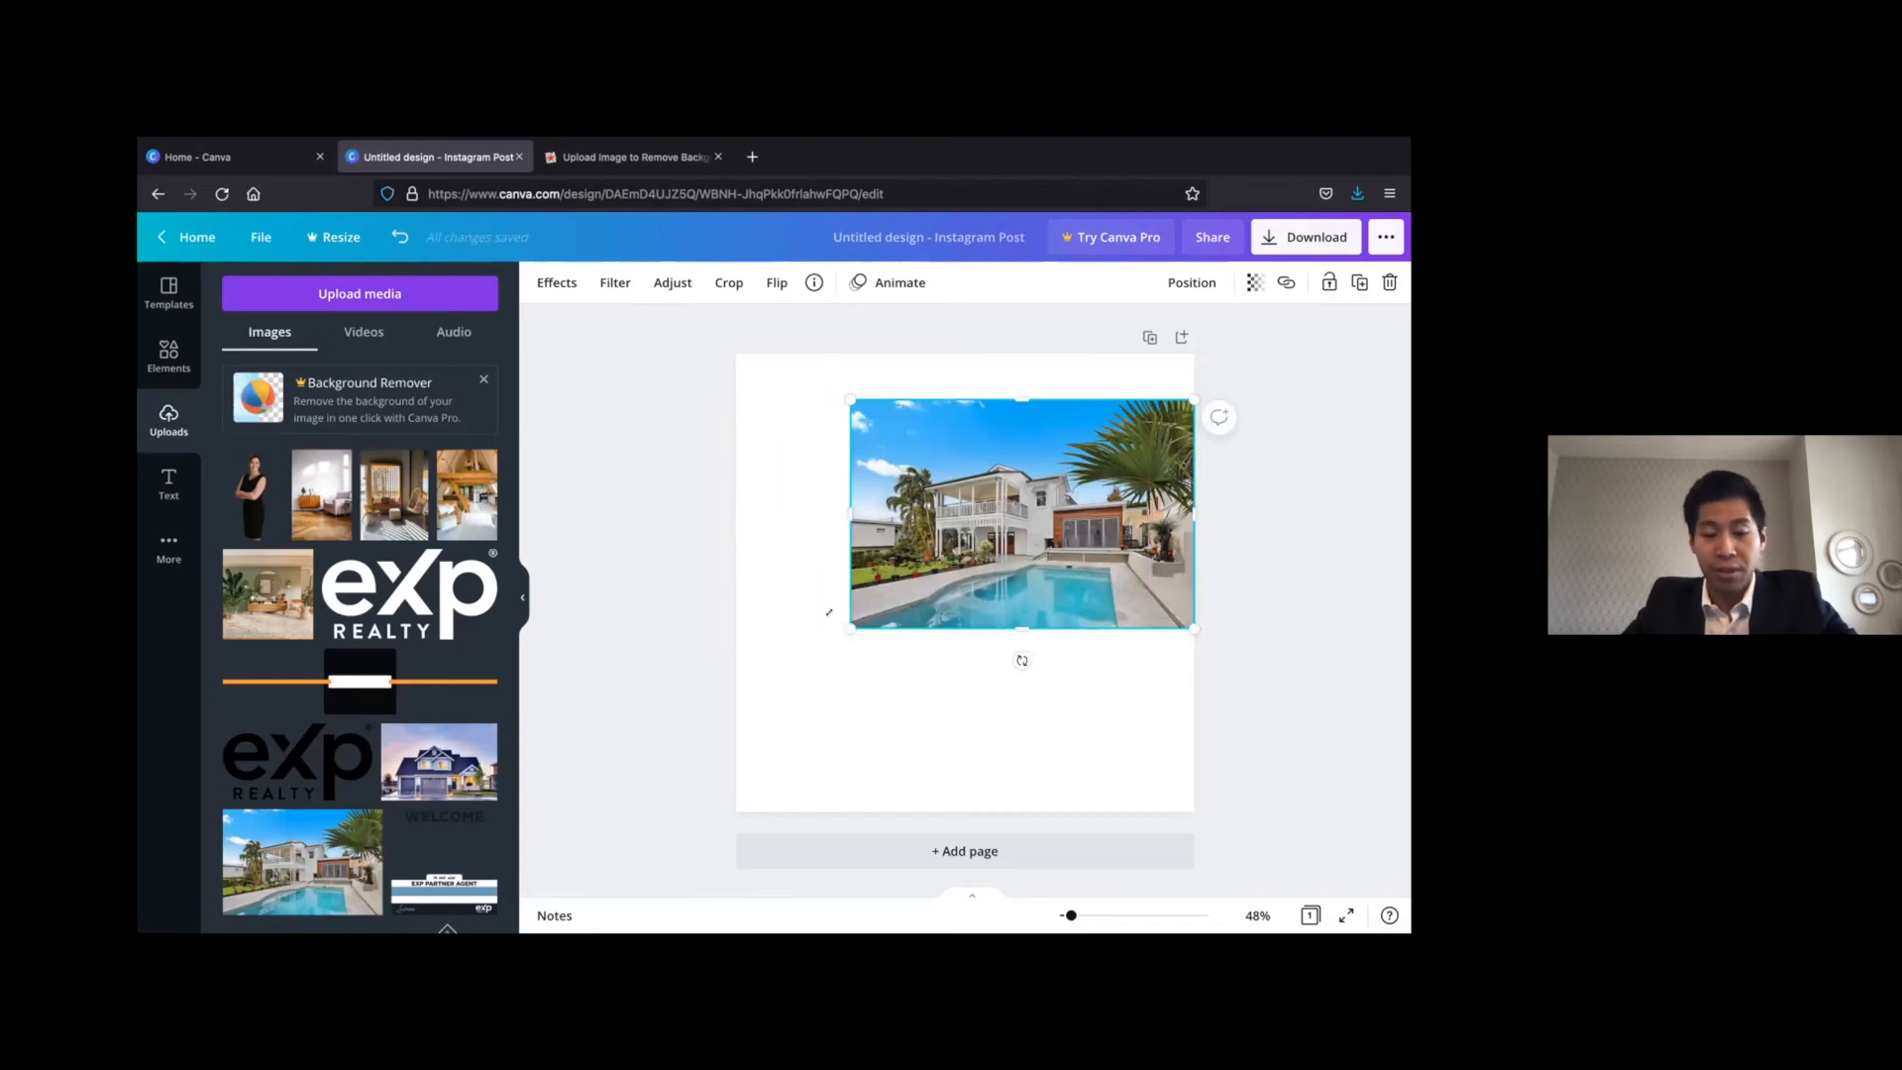
pyautogui.click(749, 679)
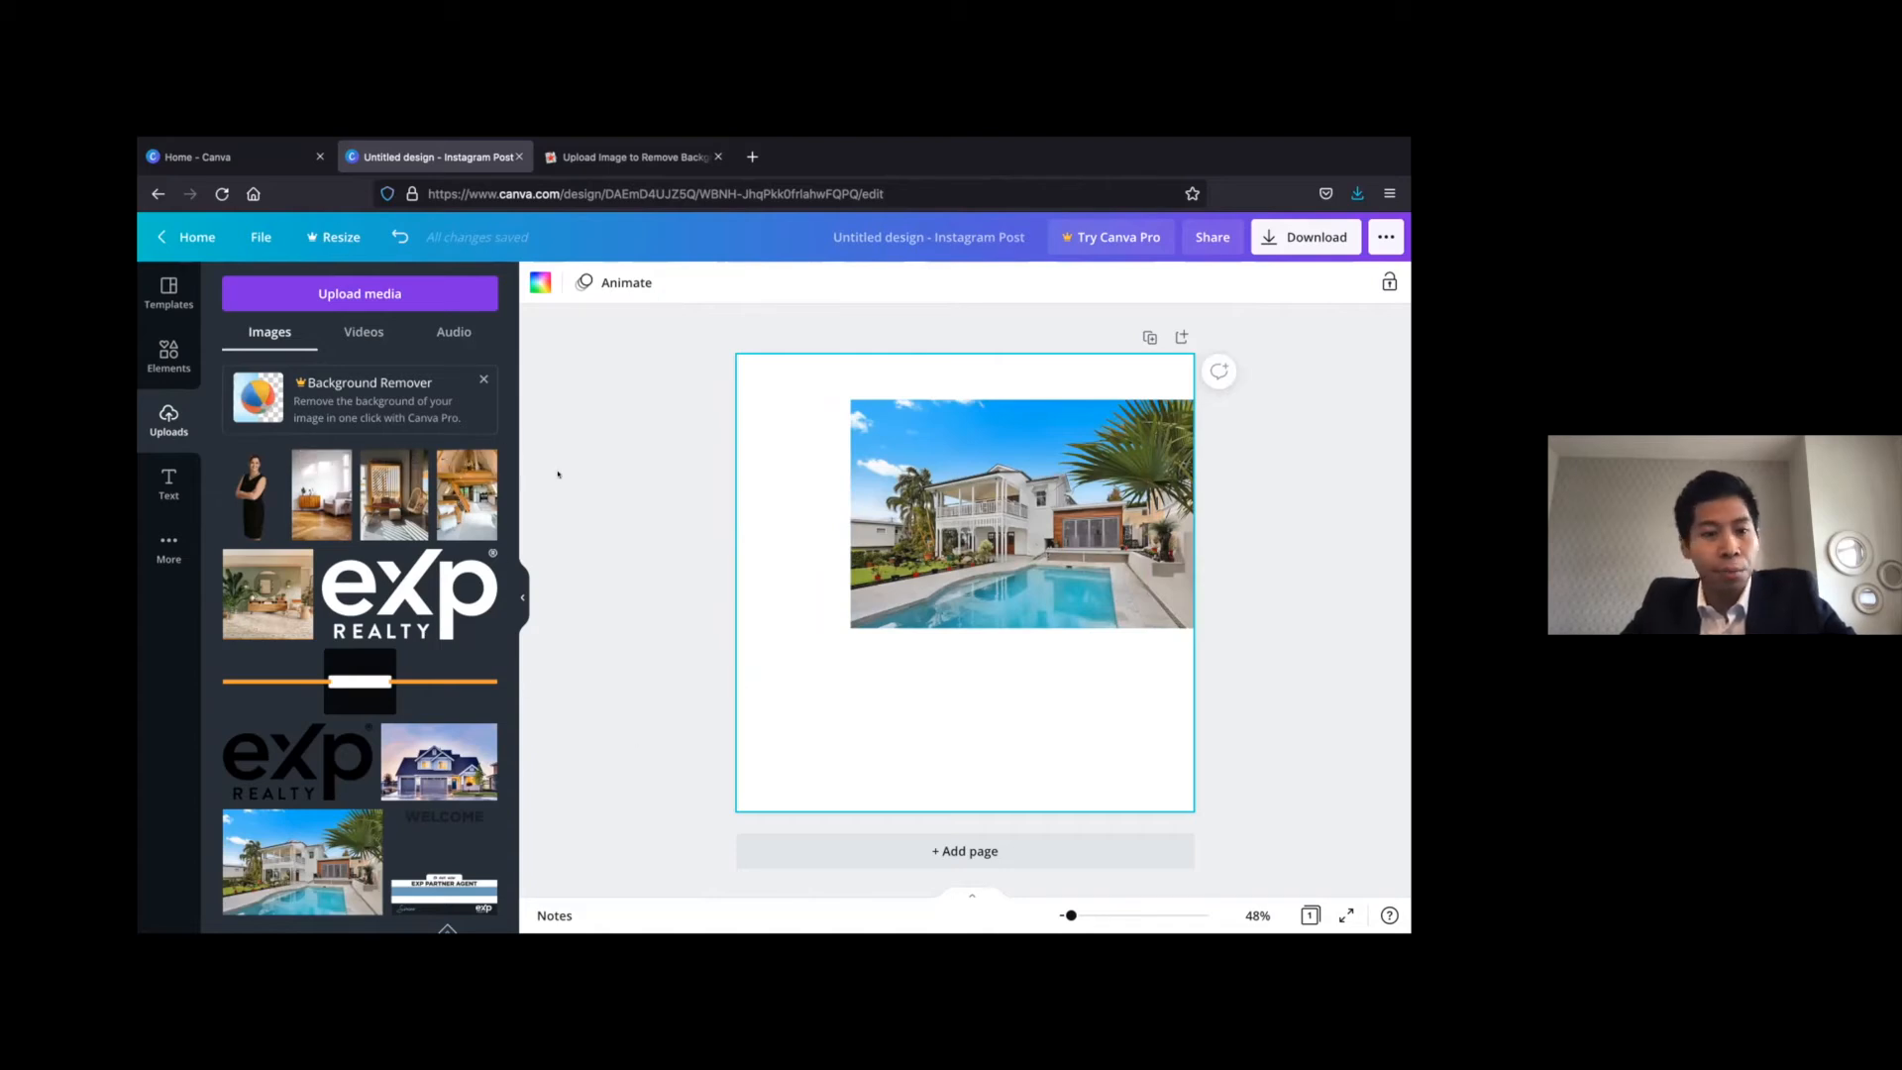
pyautogui.click(864, 511)
pyautogui.moveTo(824, 385); pyautogui.dragTo(711, 341)
pyautogui.moveTo(923, 413); pyautogui.dragTo(923, 444)
pyautogui.click(653, 599)
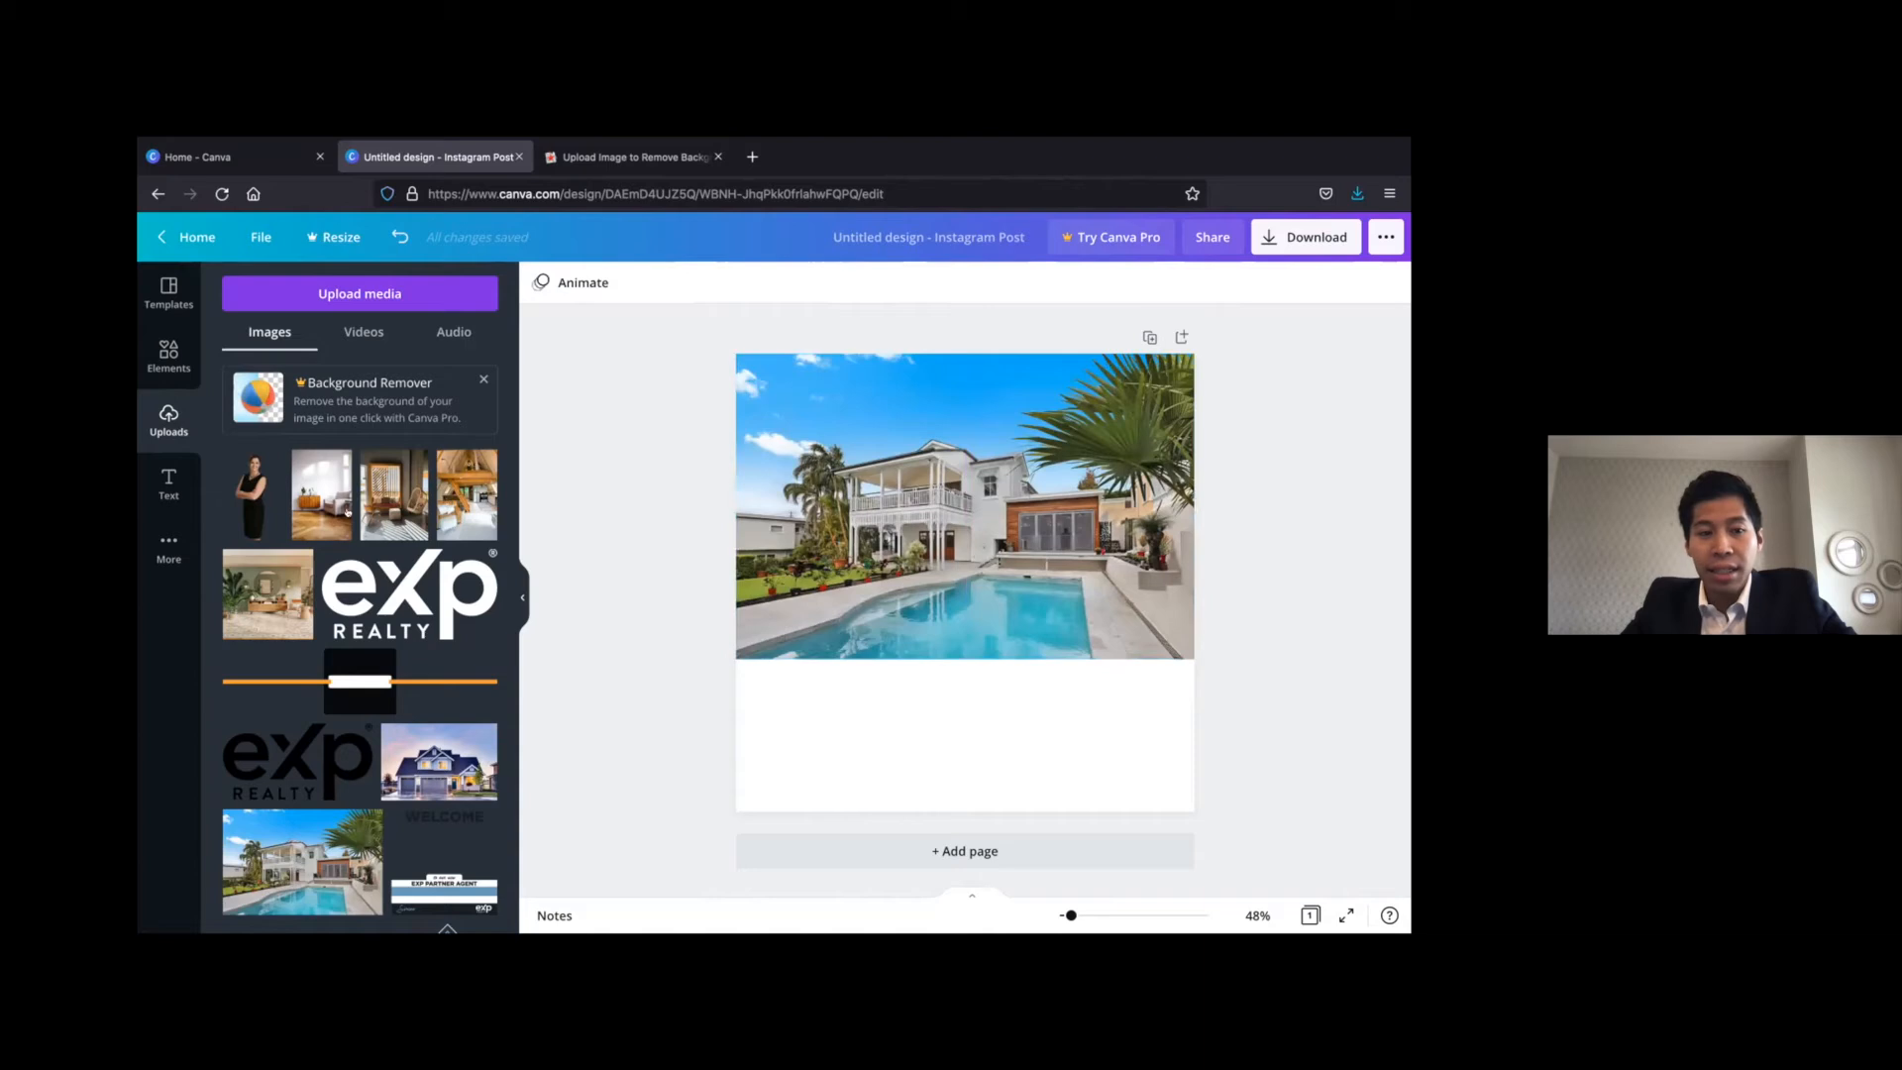
# Add the armchair, hanging-chair and loft interior photos, and shrink the loft photo into the page's lower left area
pyautogui.click(321, 495)
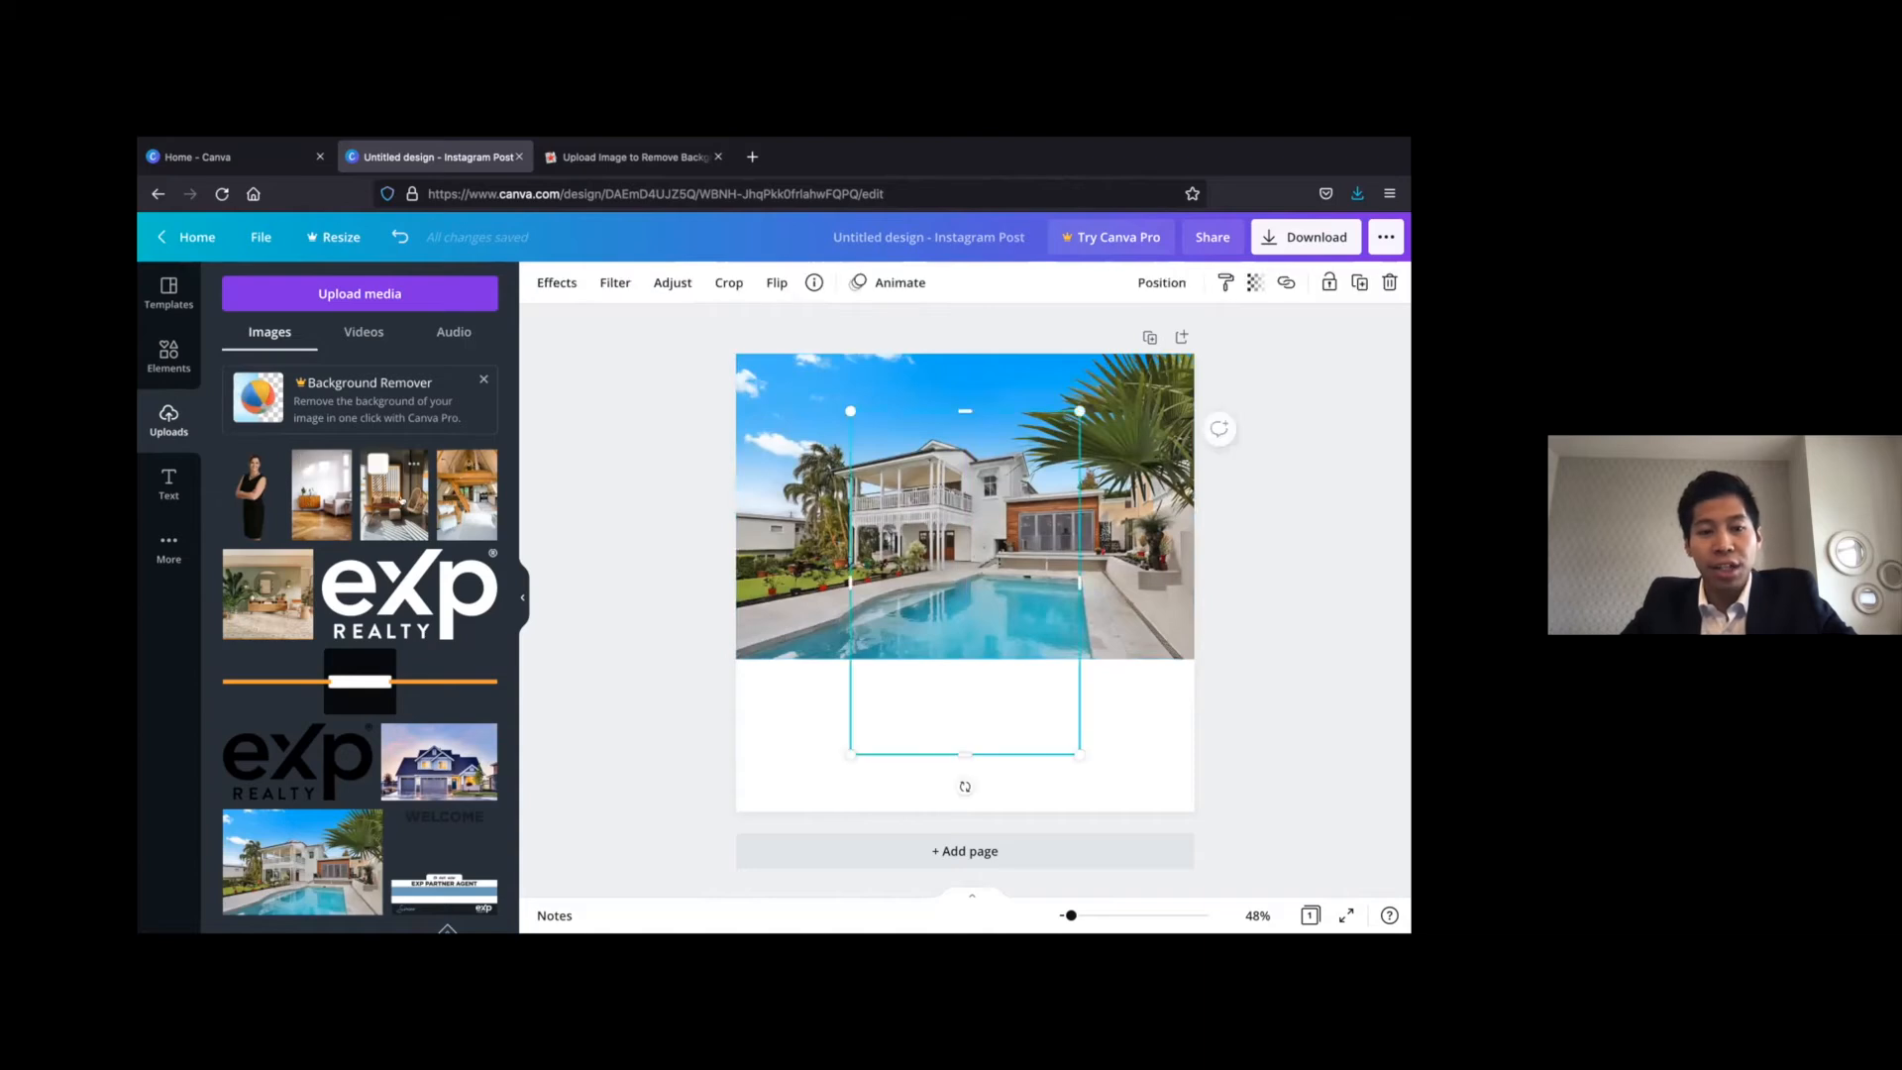
pyautogui.click(468, 499)
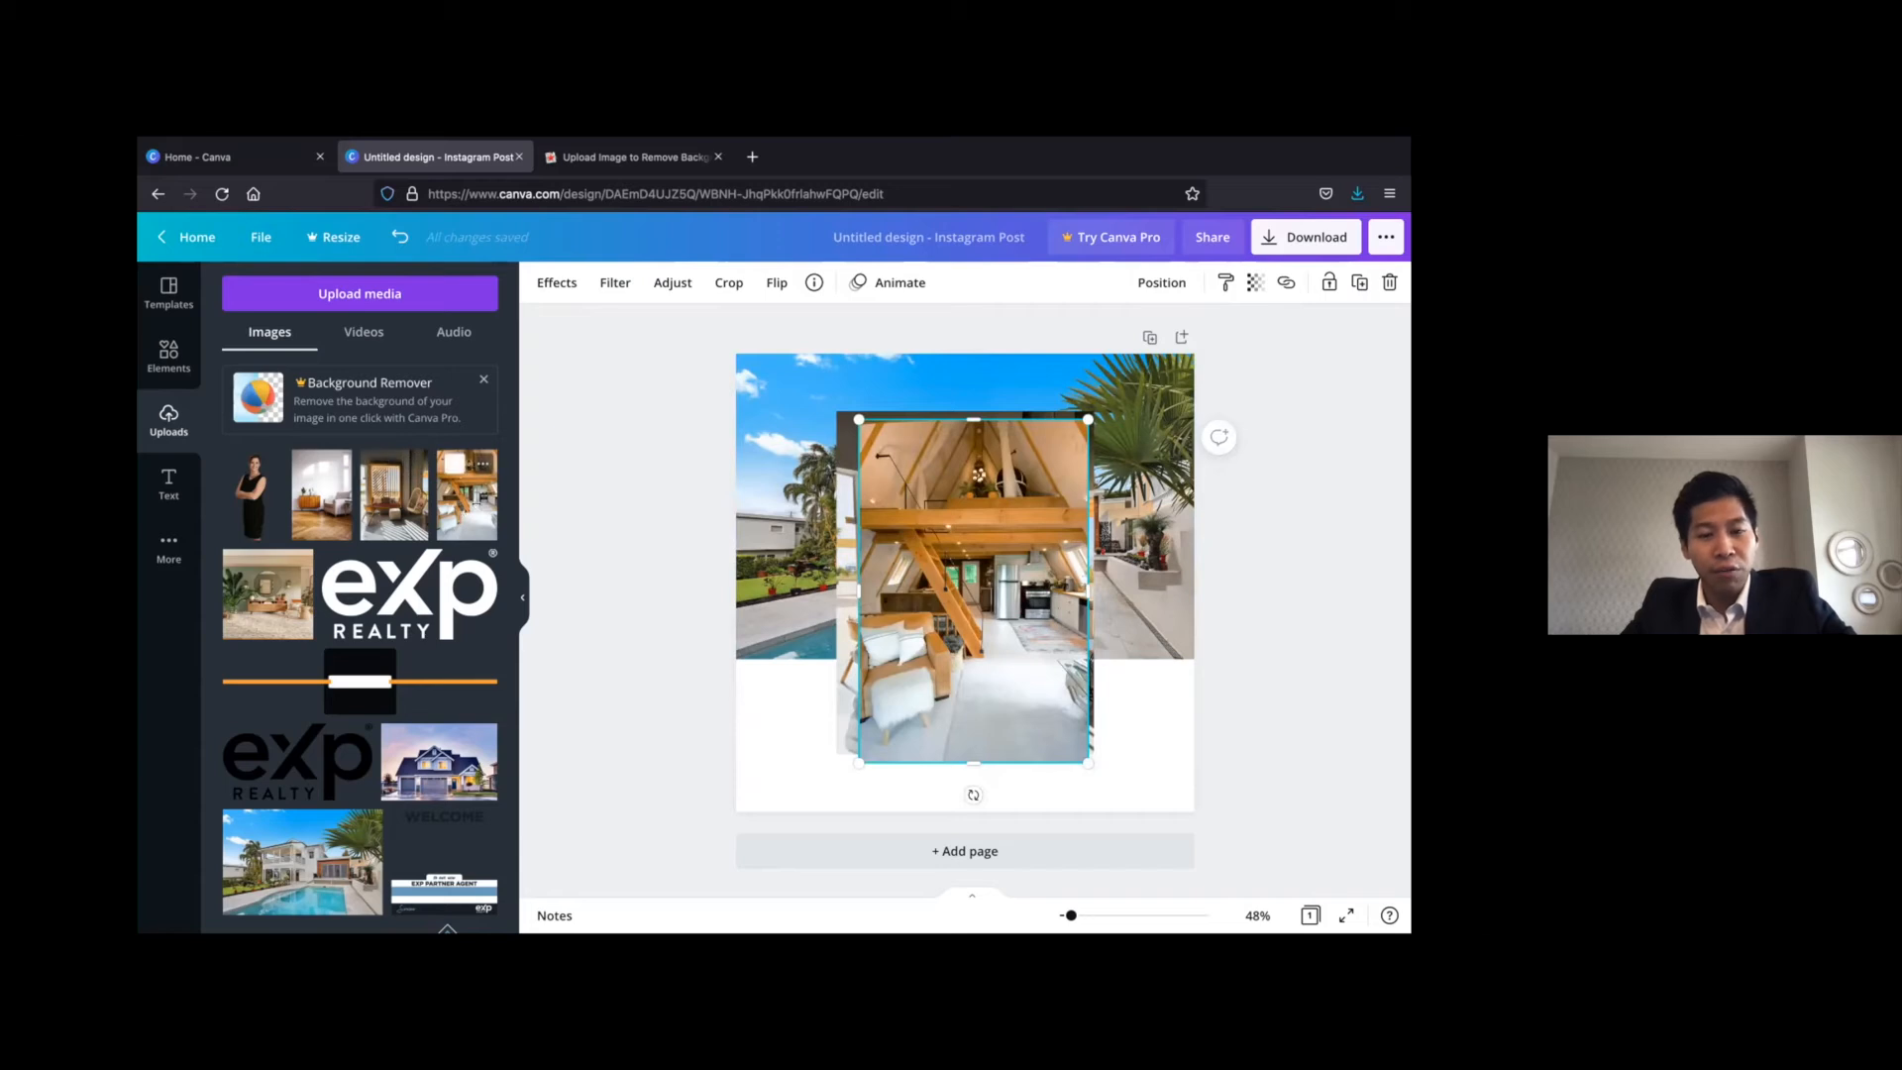
pyautogui.moveTo(993, 547); pyautogui.dragTo(991, 568)
pyautogui.moveTo(932, 649); pyautogui.dragTo(837, 652)
# Shrink the hanging-chair photo and place it directly above the loft photo
pyautogui.click(980, 538)
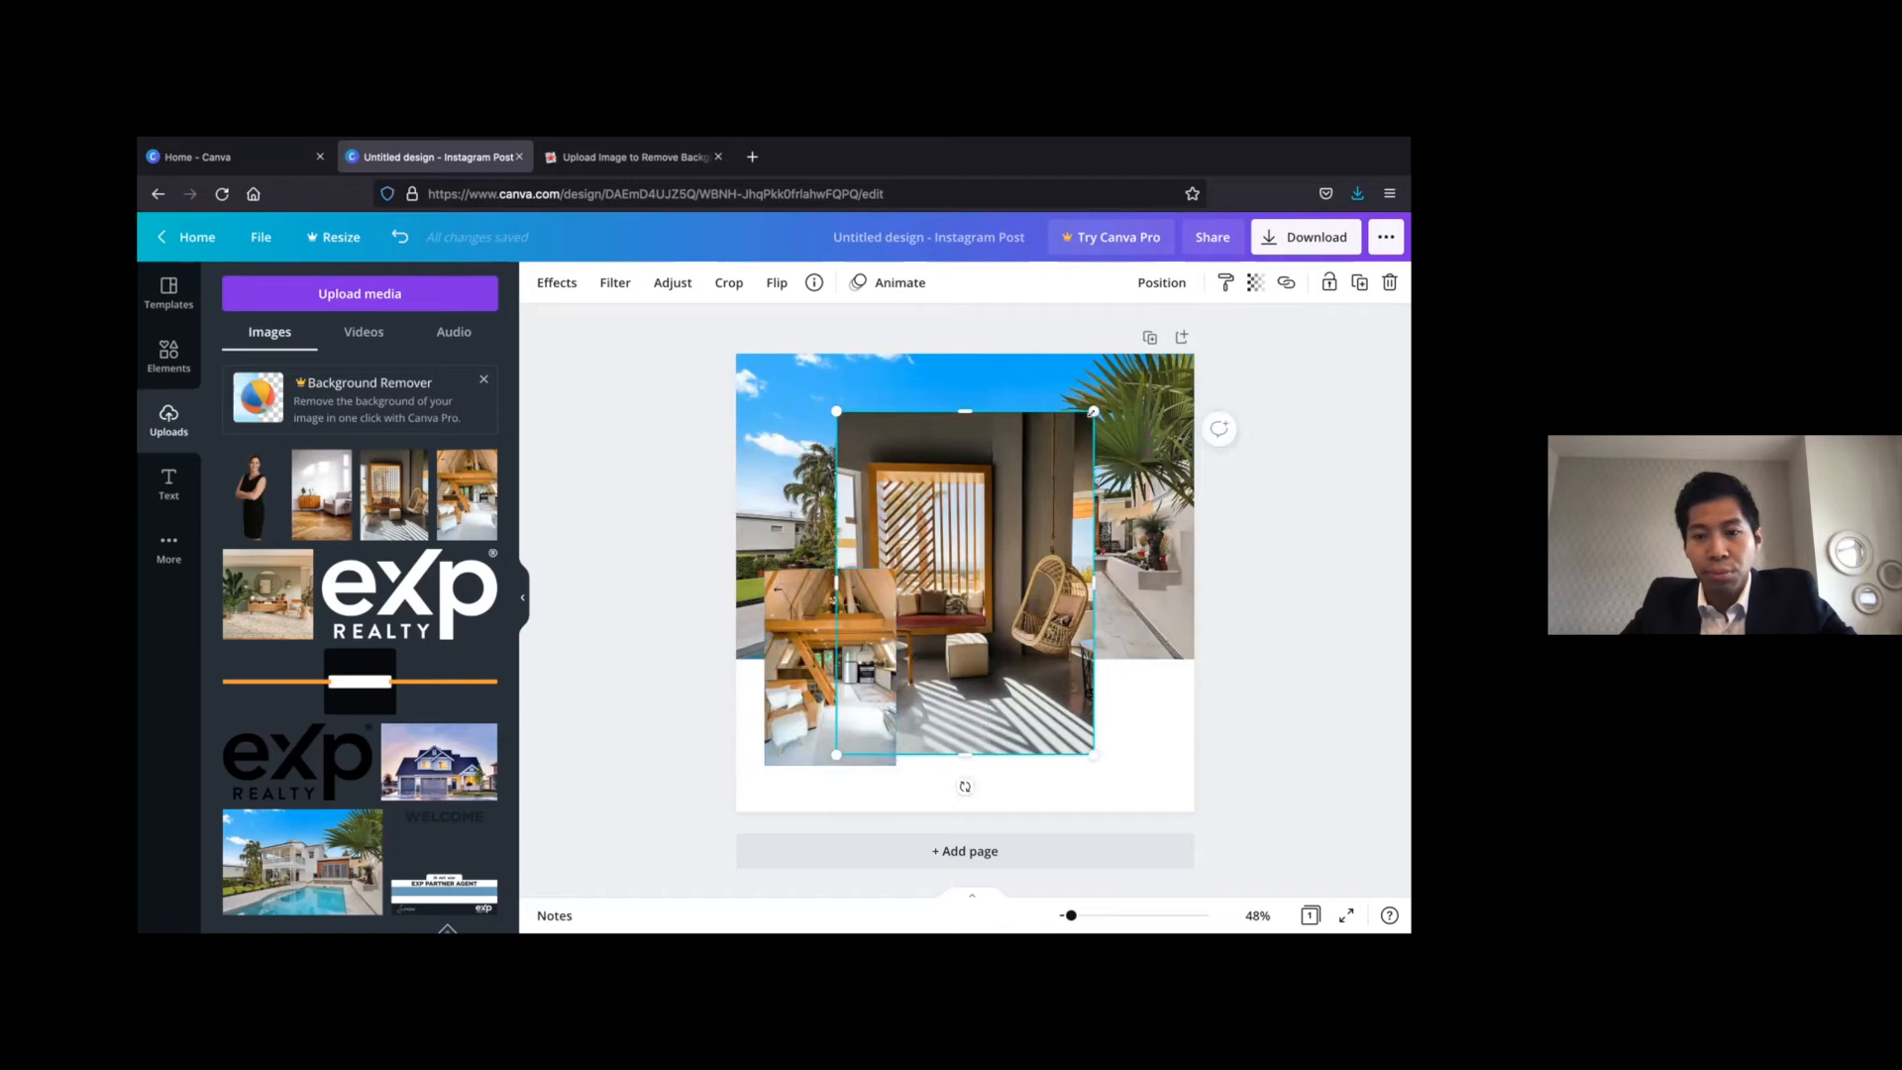
pyautogui.moveTo(978, 530); pyautogui.dragTo(963, 612)
pyautogui.moveTo(999, 757); pyautogui.dragTo(1003, 761)
pyautogui.moveTo(981, 697); pyautogui.dragTo(894, 498)
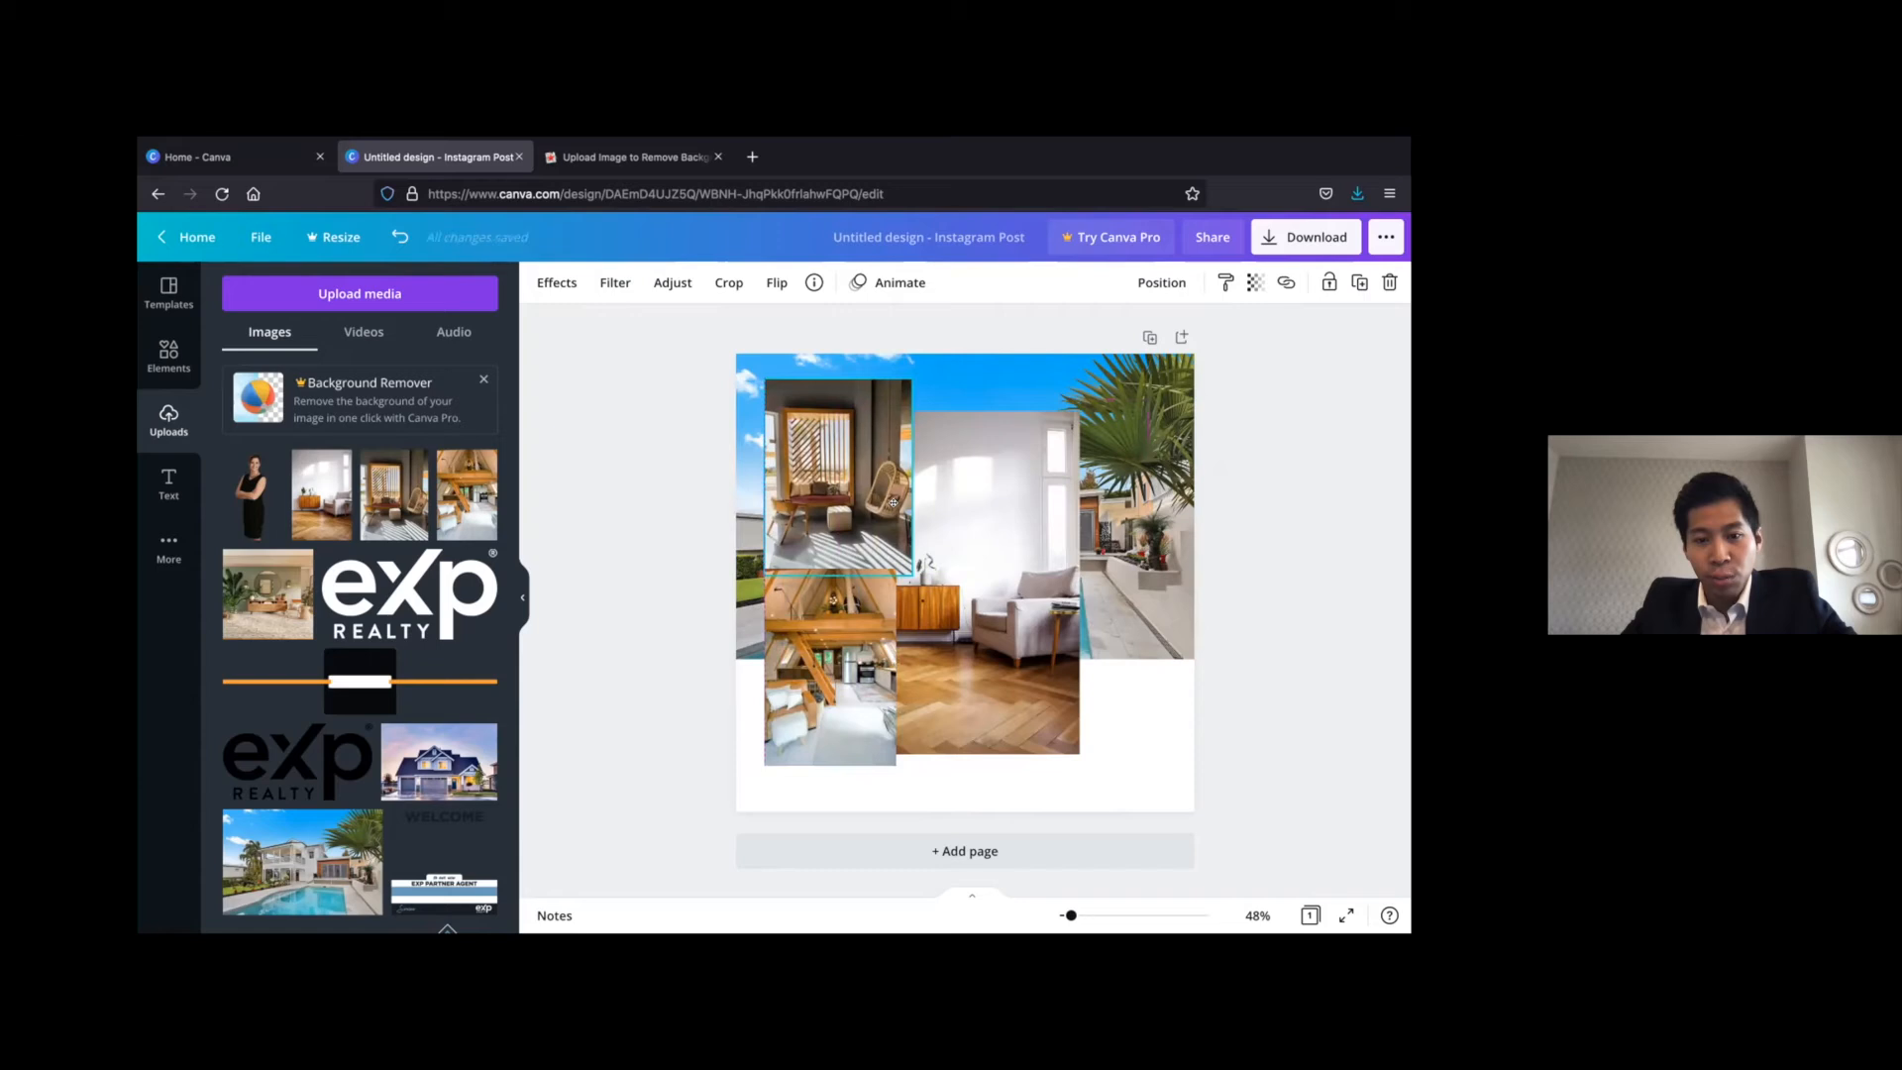
# Crop the hanging-chair photo to the loft photo's width and shift the image inside its frame to show the whole chair
pyautogui.scroll(5, 821, 580)
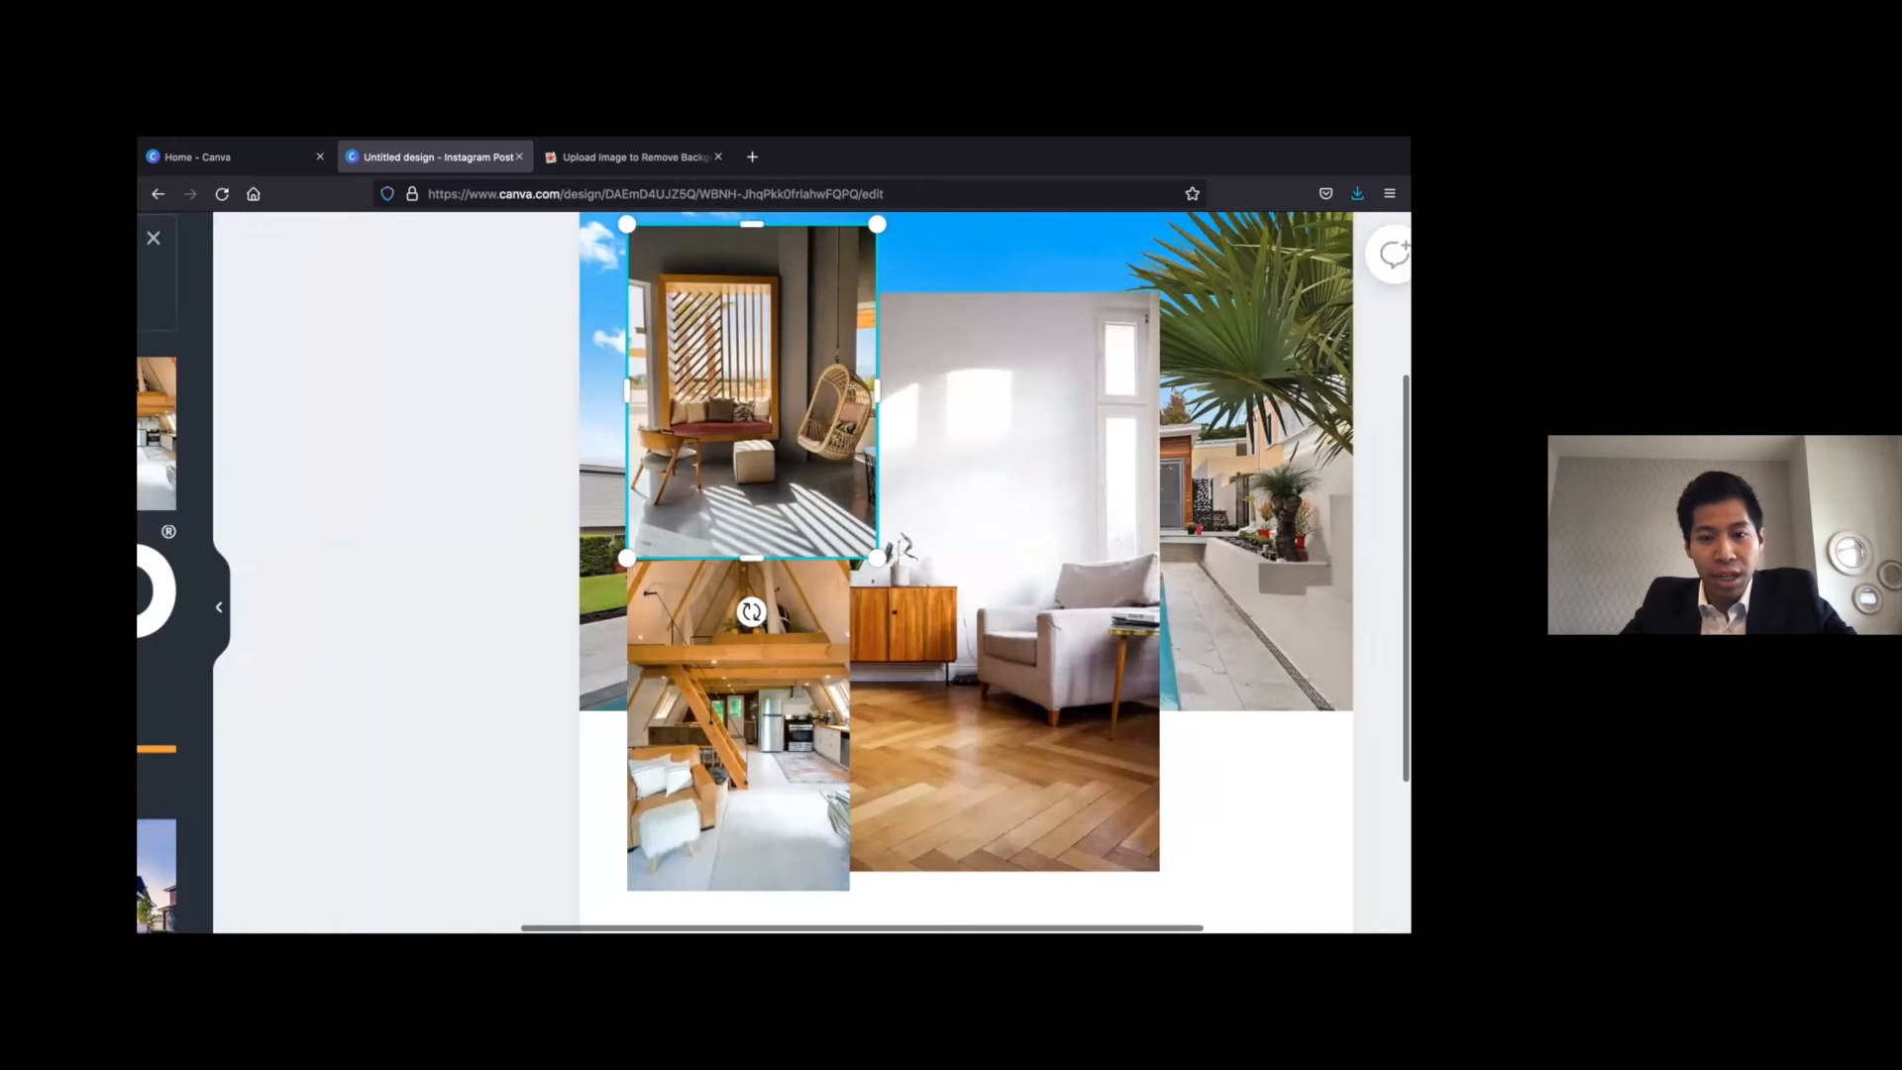
pyautogui.moveTo(877, 392); pyautogui.dragTo(844, 391)
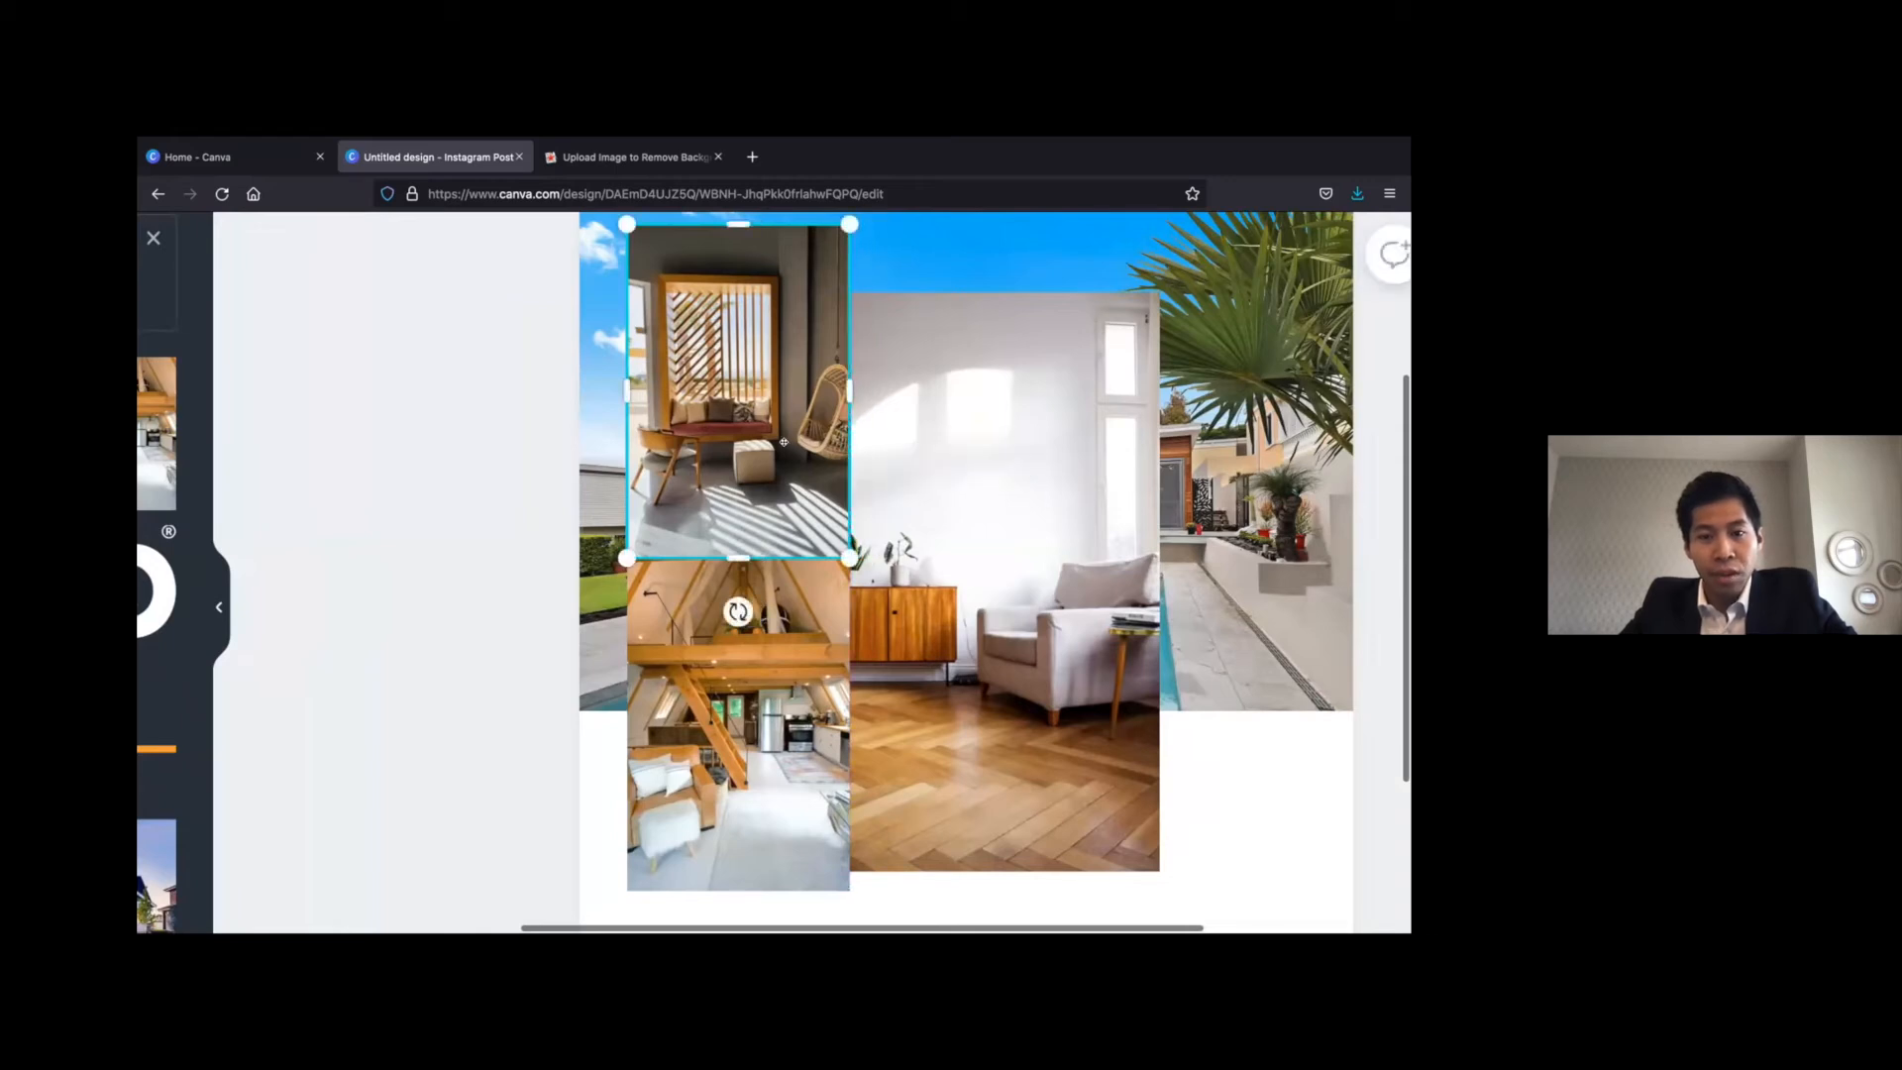
pyautogui.doubleClick(814, 428)
pyautogui.click(950, 417)
pyautogui.click(442, 459)
pyautogui.doubleClick(767, 419)
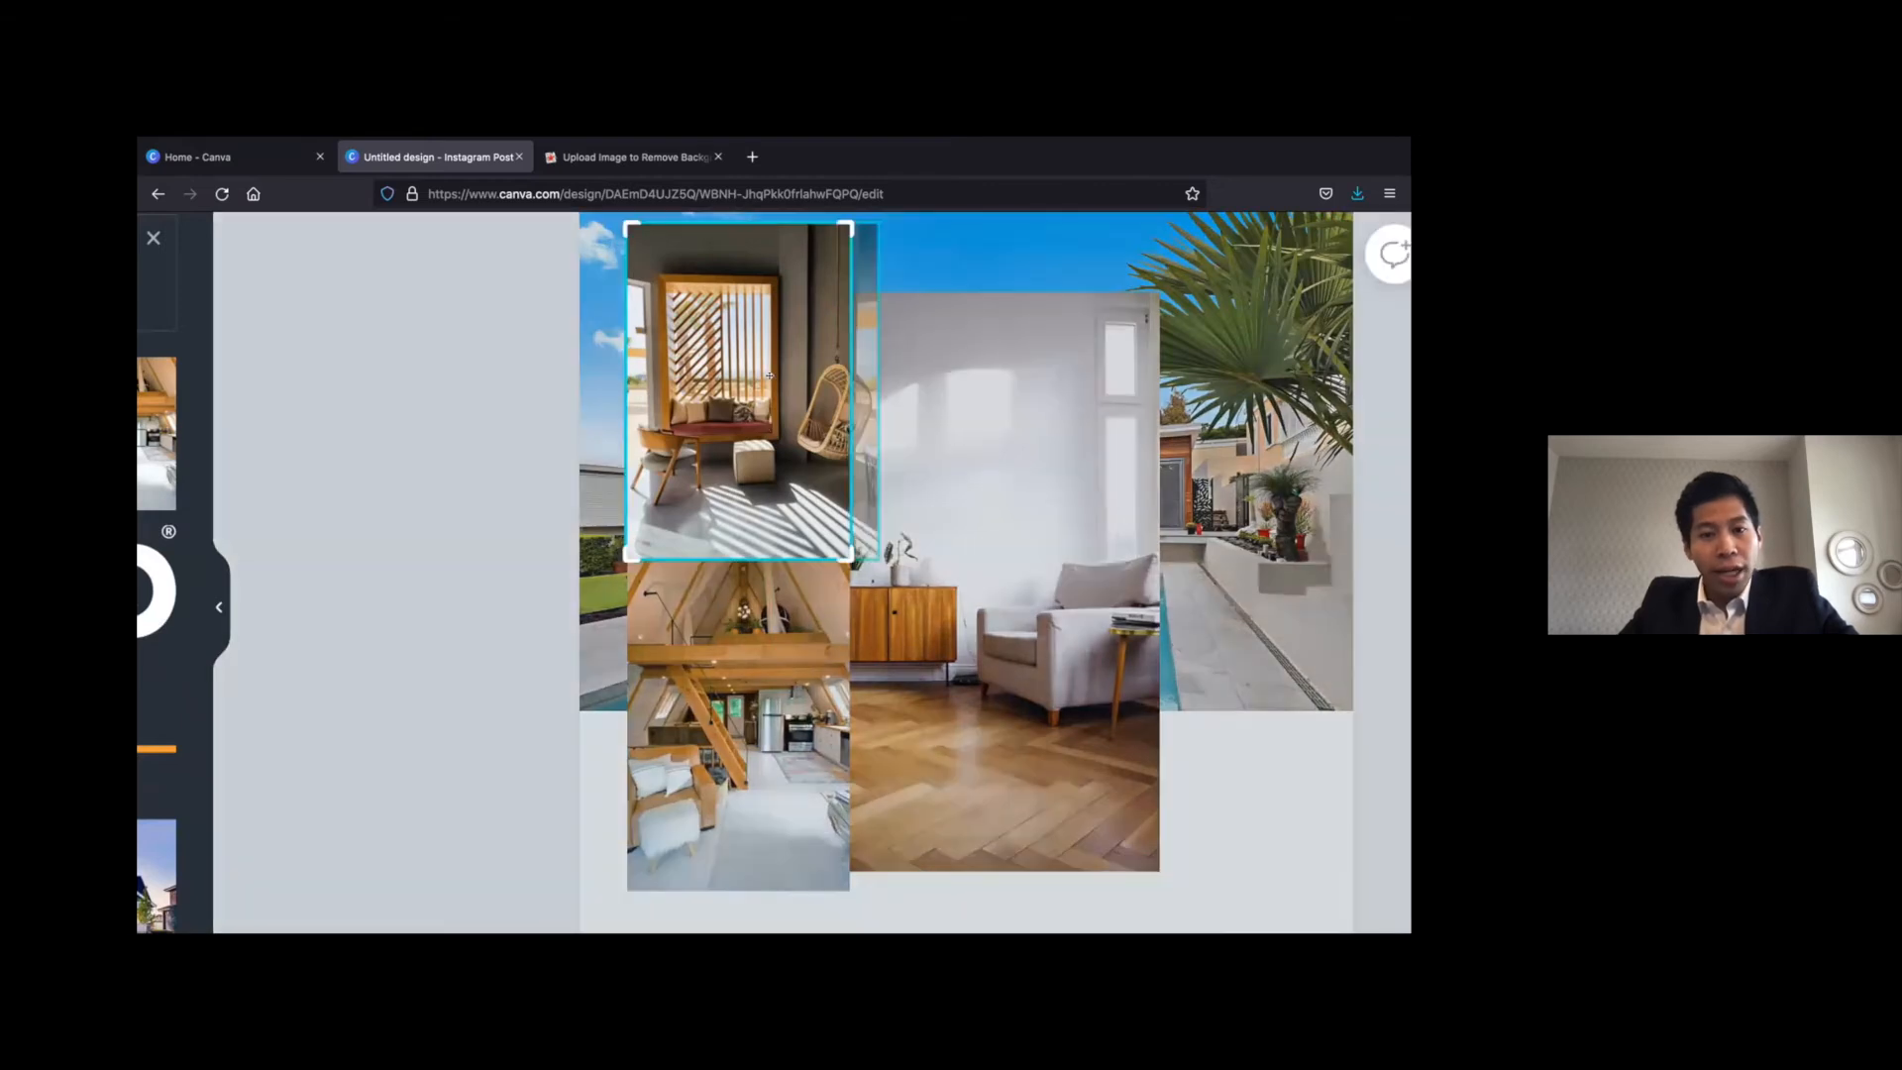
pyautogui.moveTo(780, 387); pyautogui.dragTo(739, 388)
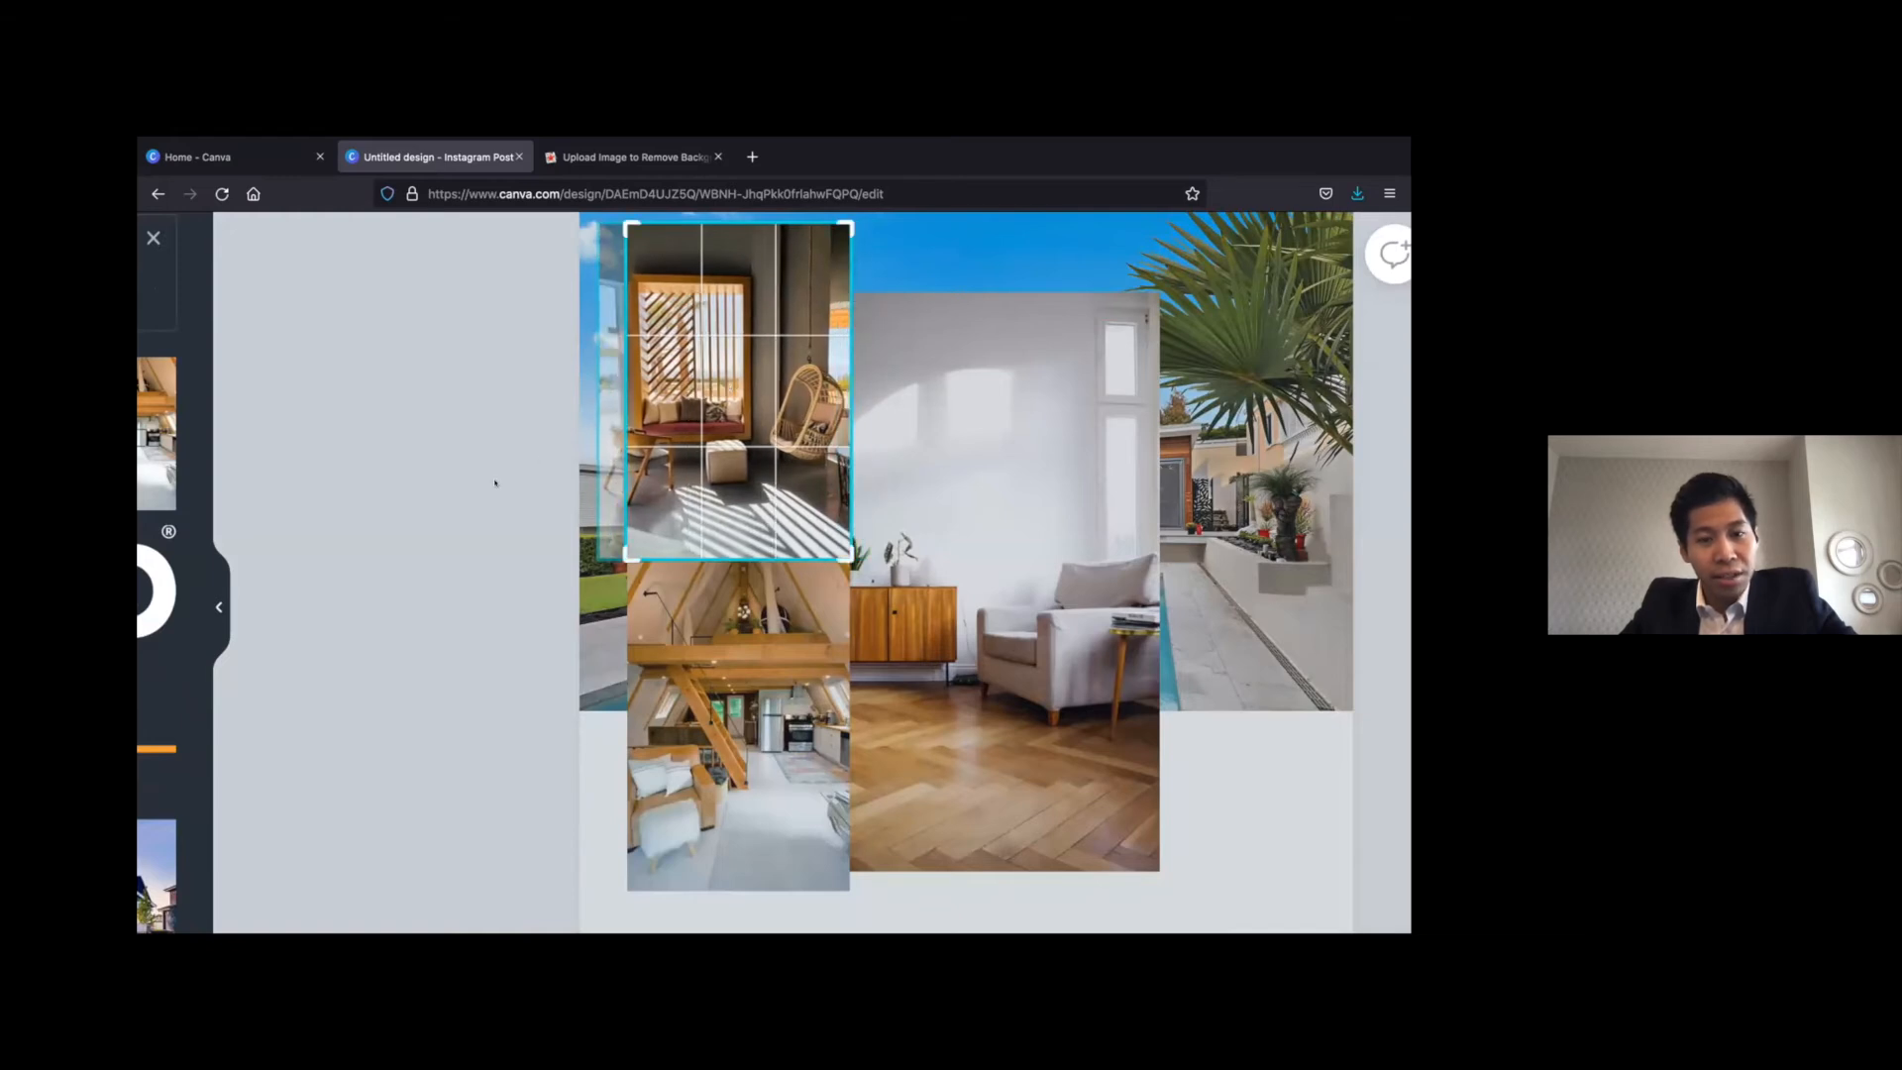
pyautogui.click(496, 484)
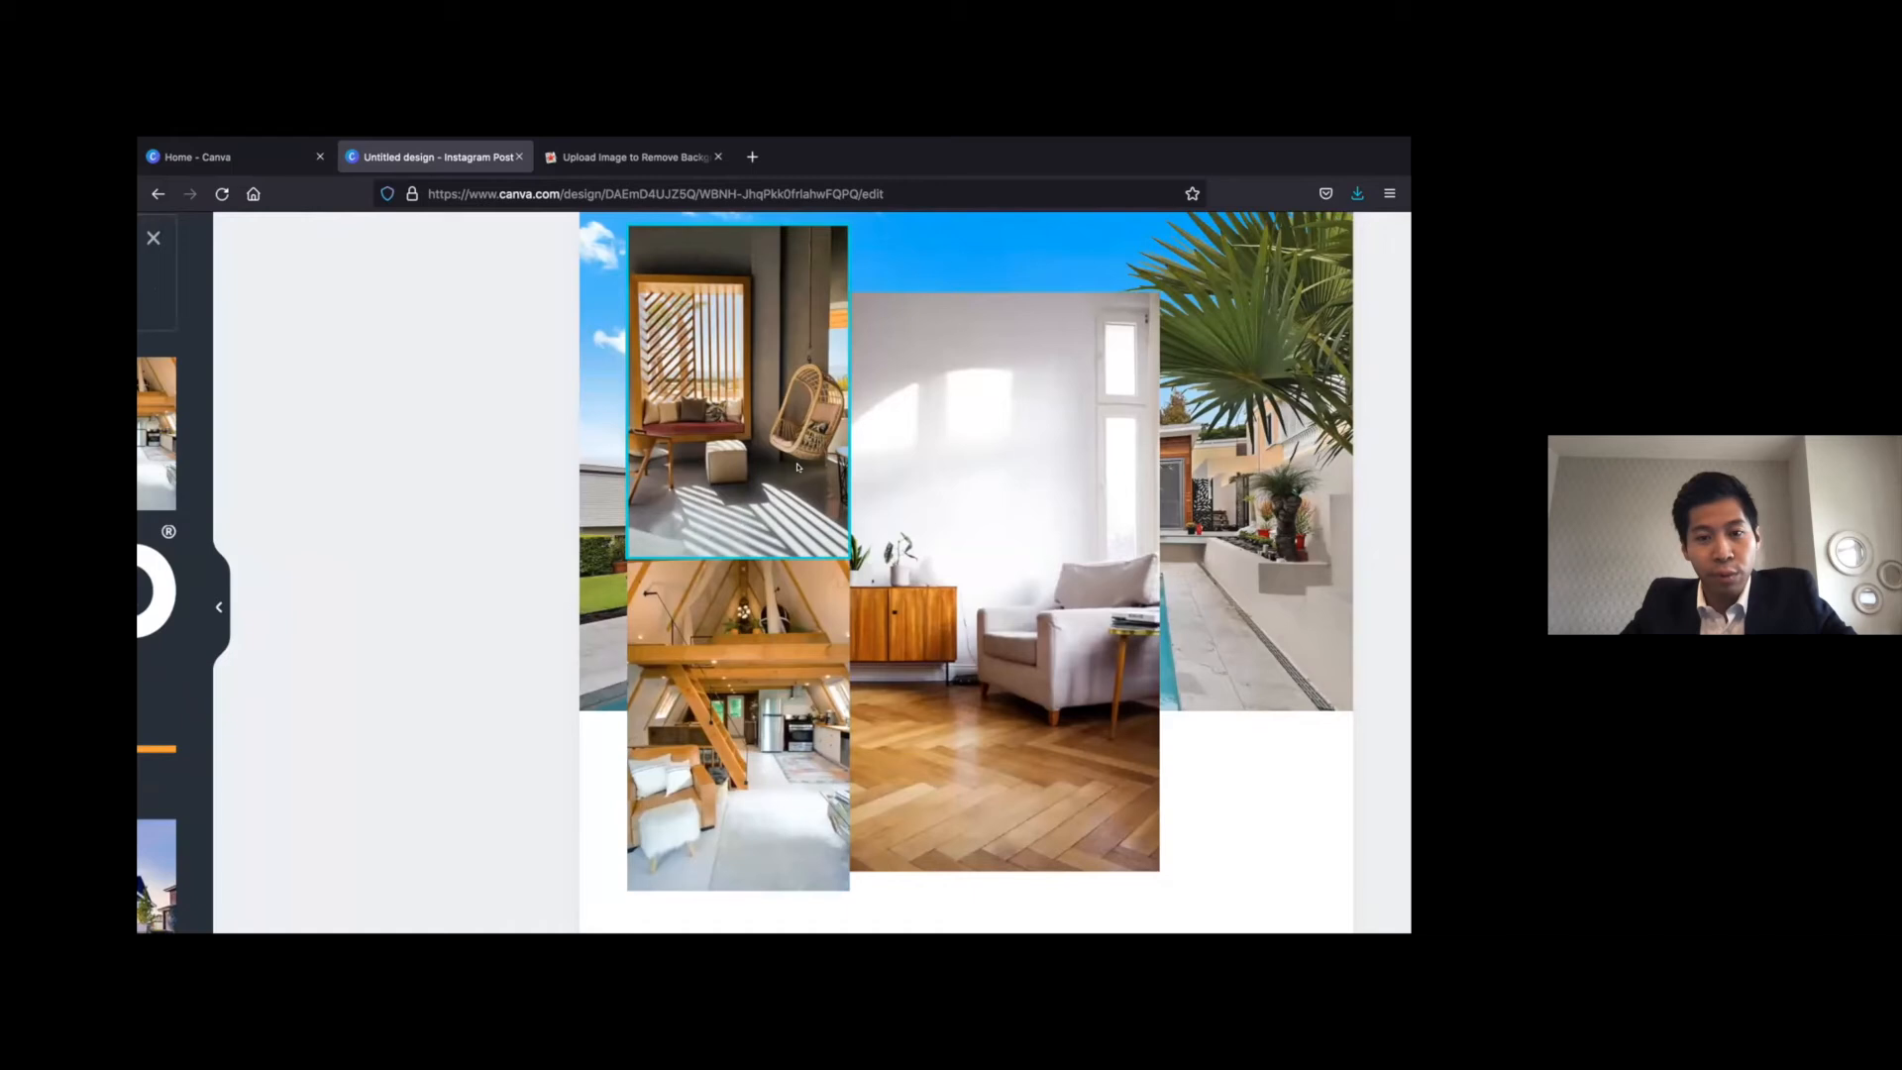
# Shrink the armchair photo to the loft photo's size and spread the three interior photos across the page
pyautogui.moveTo(1052, 500); pyautogui.dragTo(1229, 511)
pyautogui.moveTo(949, 511); pyautogui.dragTo(837, 525)
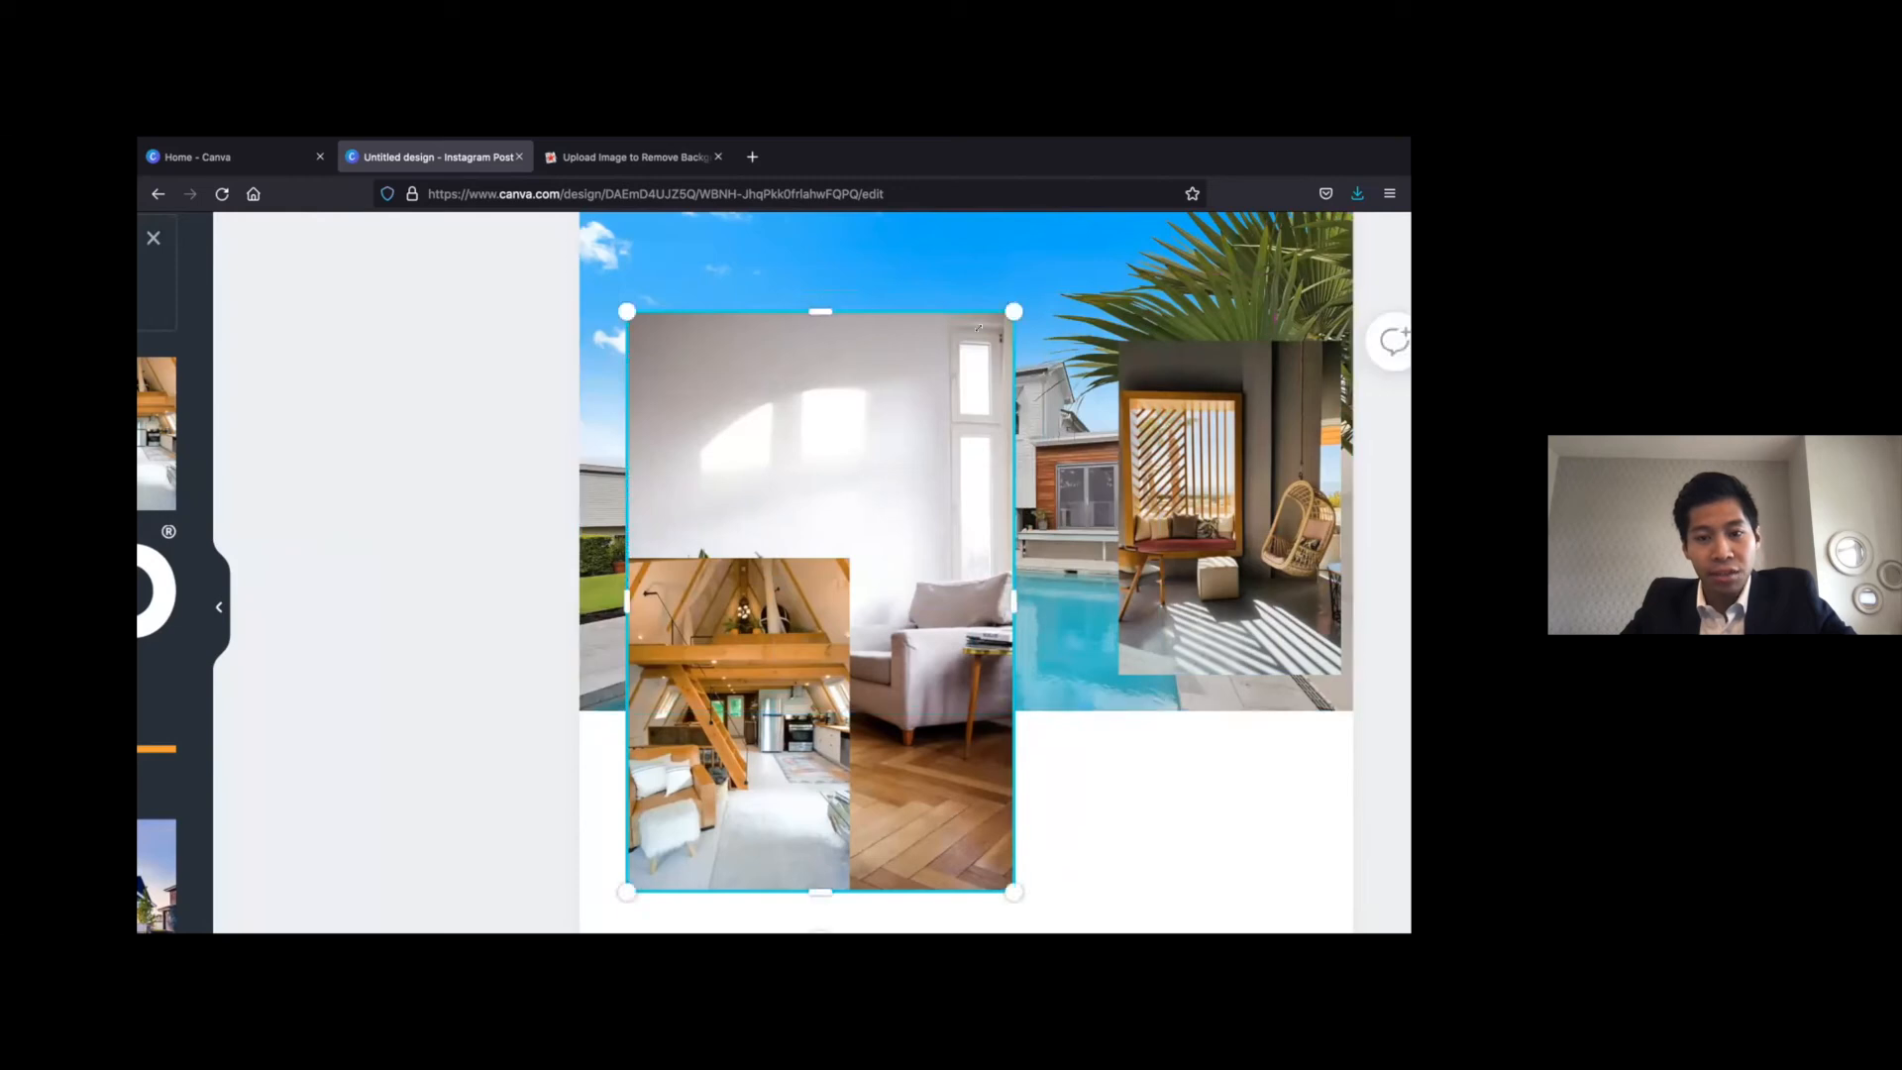
pyautogui.moveTo(1007, 322); pyautogui.dragTo(804, 514)
pyautogui.moveTo(784, 757); pyautogui.dragTo(1007, 635)
pyautogui.scroll(-5, 1007, 636)
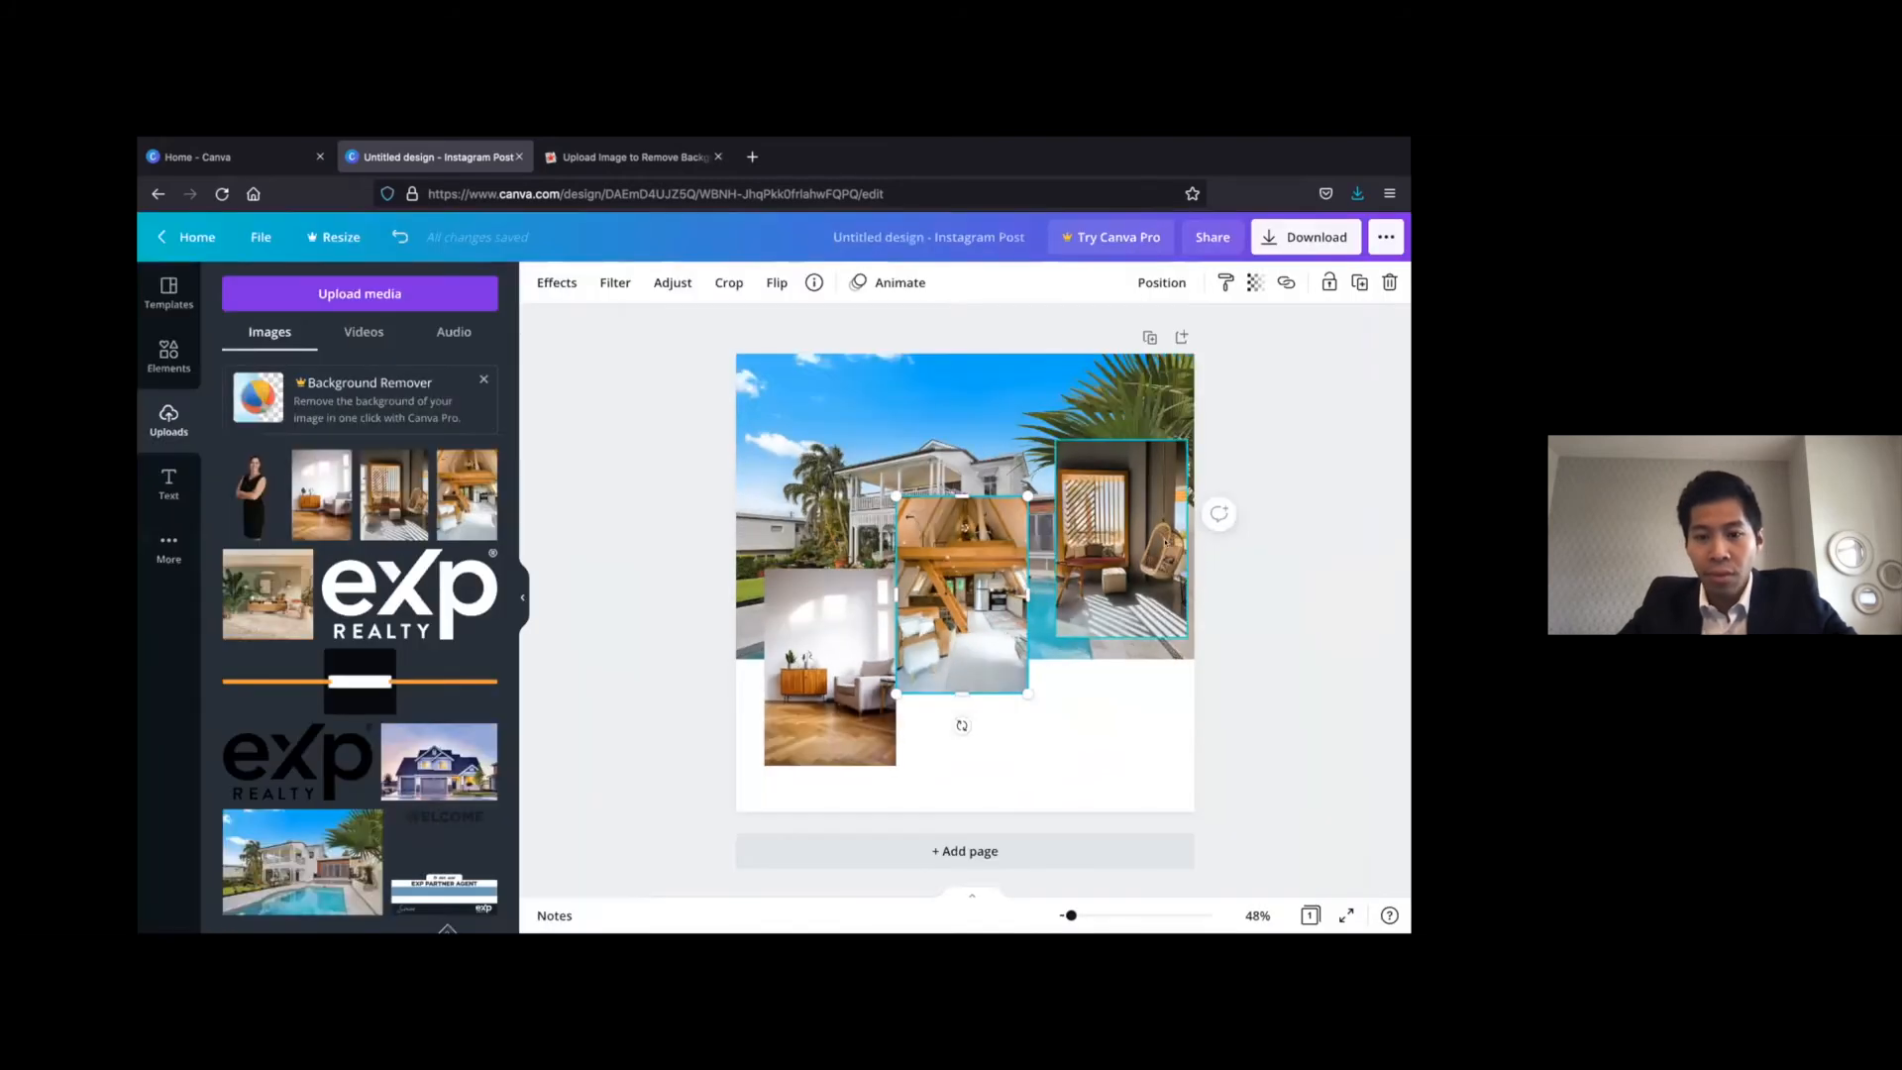
# Line up the armchair, loft and hanging-chair photos in an evenly spaced row along the page's bottom edge
pyautogui.click(1123, 542)
pyautogui.moveTo(1122, 542); pyautogui.dragTo(1122, 713)
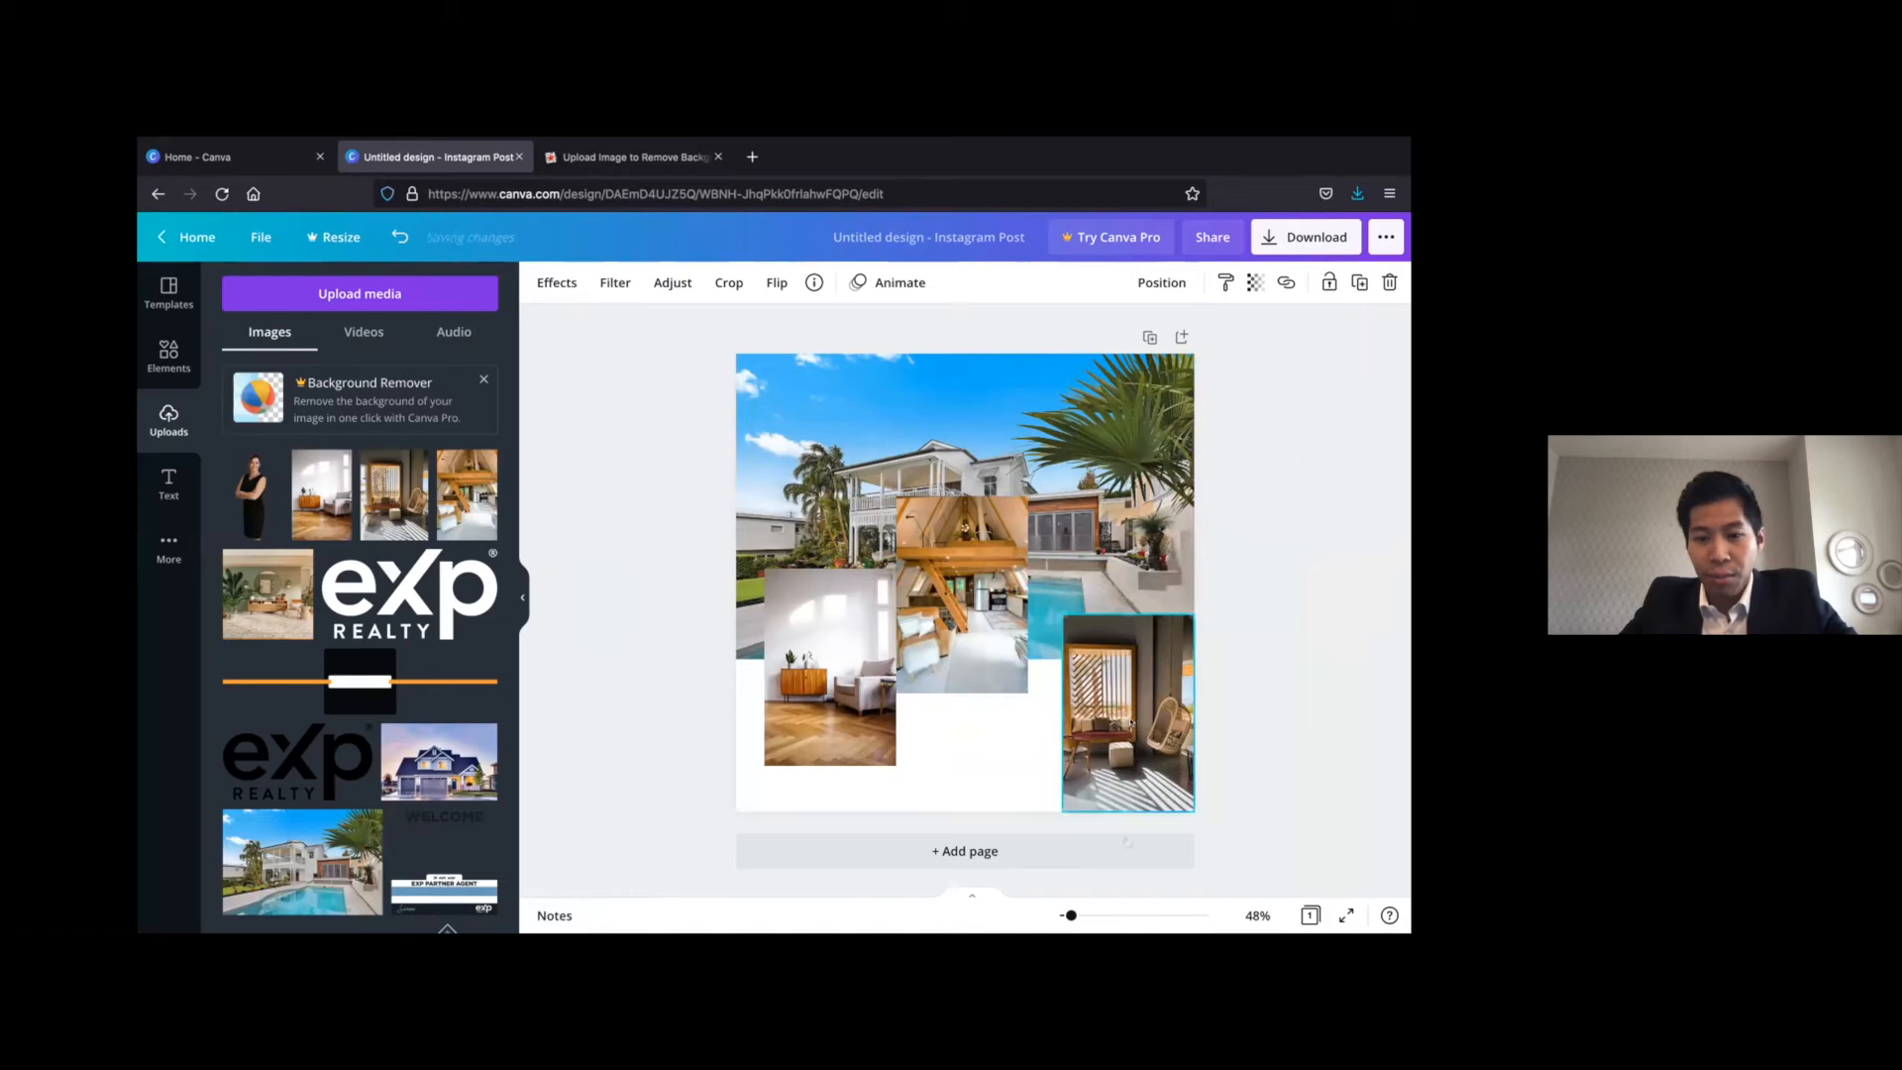
pyautogui.moveTo(974, 594); pyautogui.dragTo(992, 714)
pyautogui.moveTo(809, 665); pyautogui.dragTo(782, 711)
pyautogui.moveTo(1035, 684)
pyautogui.mouseDown()
pyautogui.moveTo(991, 683)
pyautogui.moveTo(1018, 684)
pyautogui.mouseUp()
pyautogui.click(1256, 527)
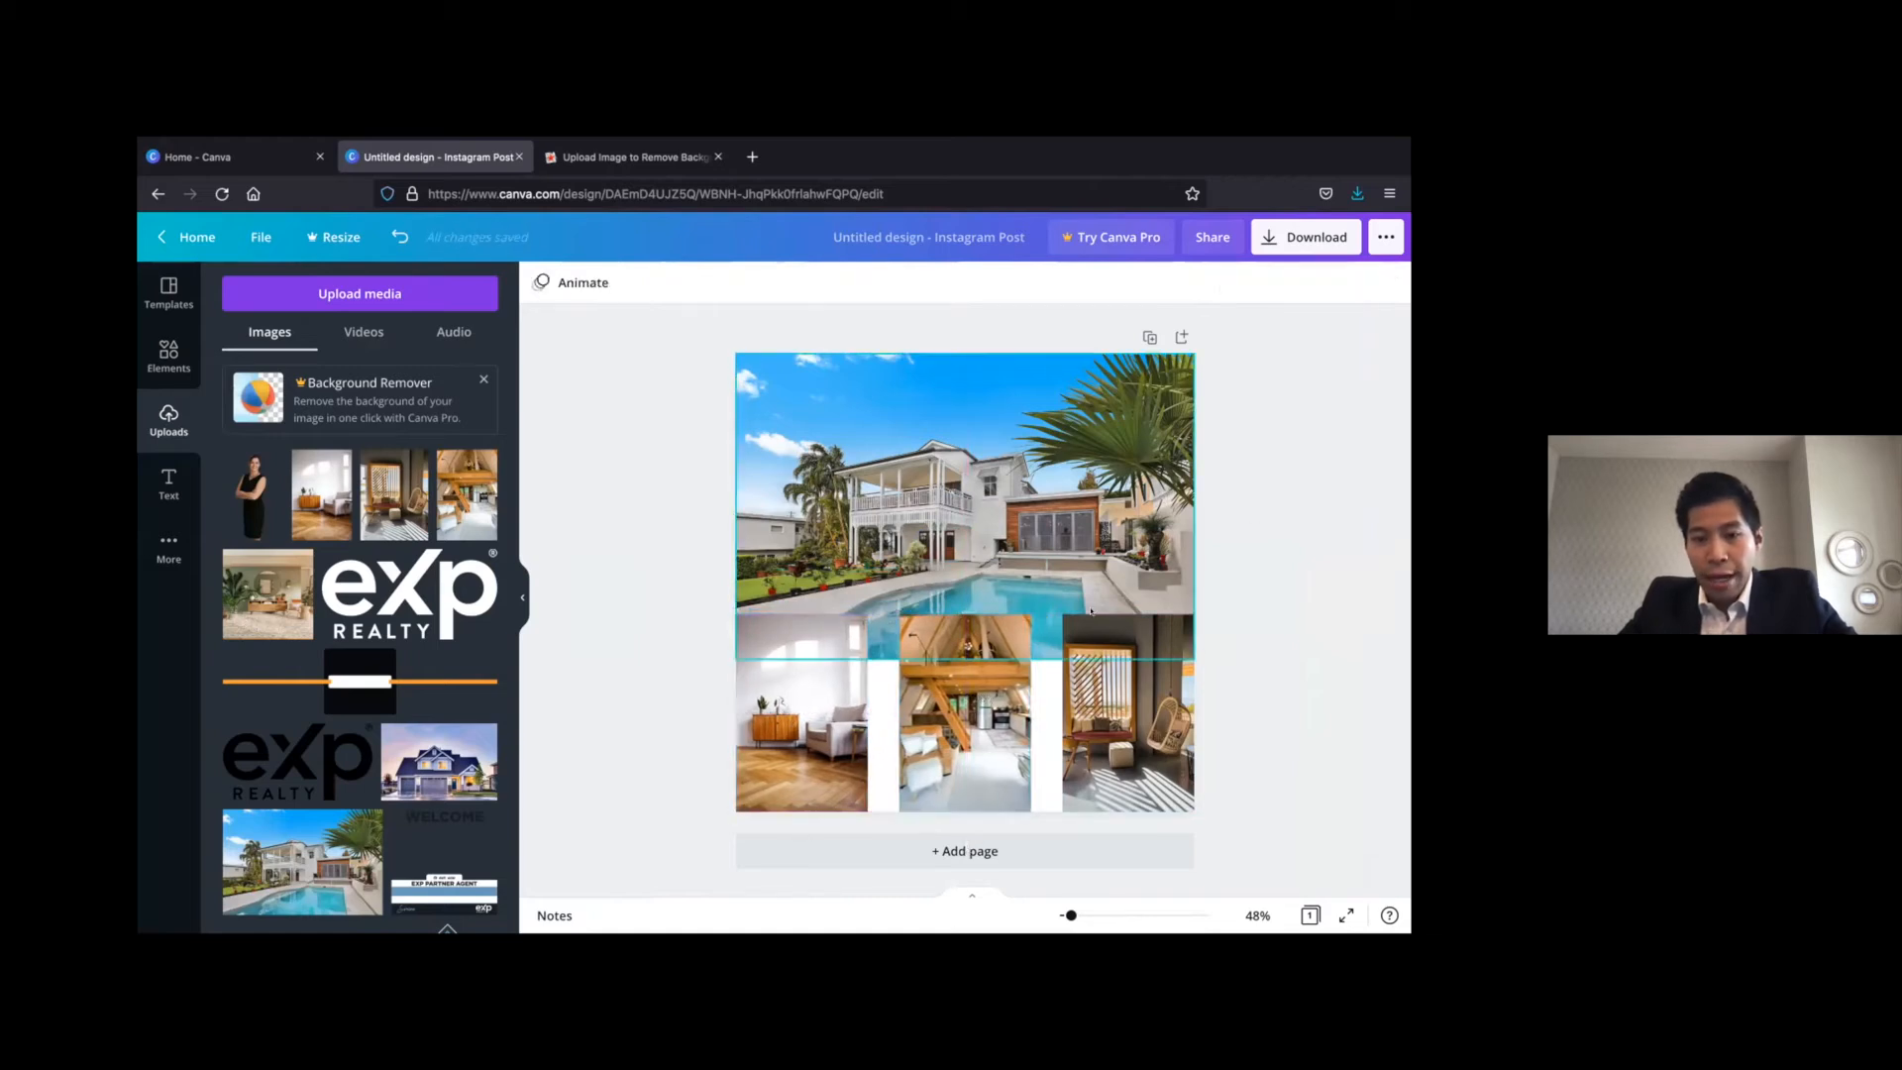
# Shrink the hanging-chair, loft and armchair photos to matching thumbnails of about 212 × 317
pyautogui.click(1117, 669)
pyautogui.moveTo(1104, 654); pyautogui.dragTo(1150, 719)
pyautogui.click(1007, 616)
pyautogui.moveTo(1031, 614); pyautogui.dragTo(978, 668)
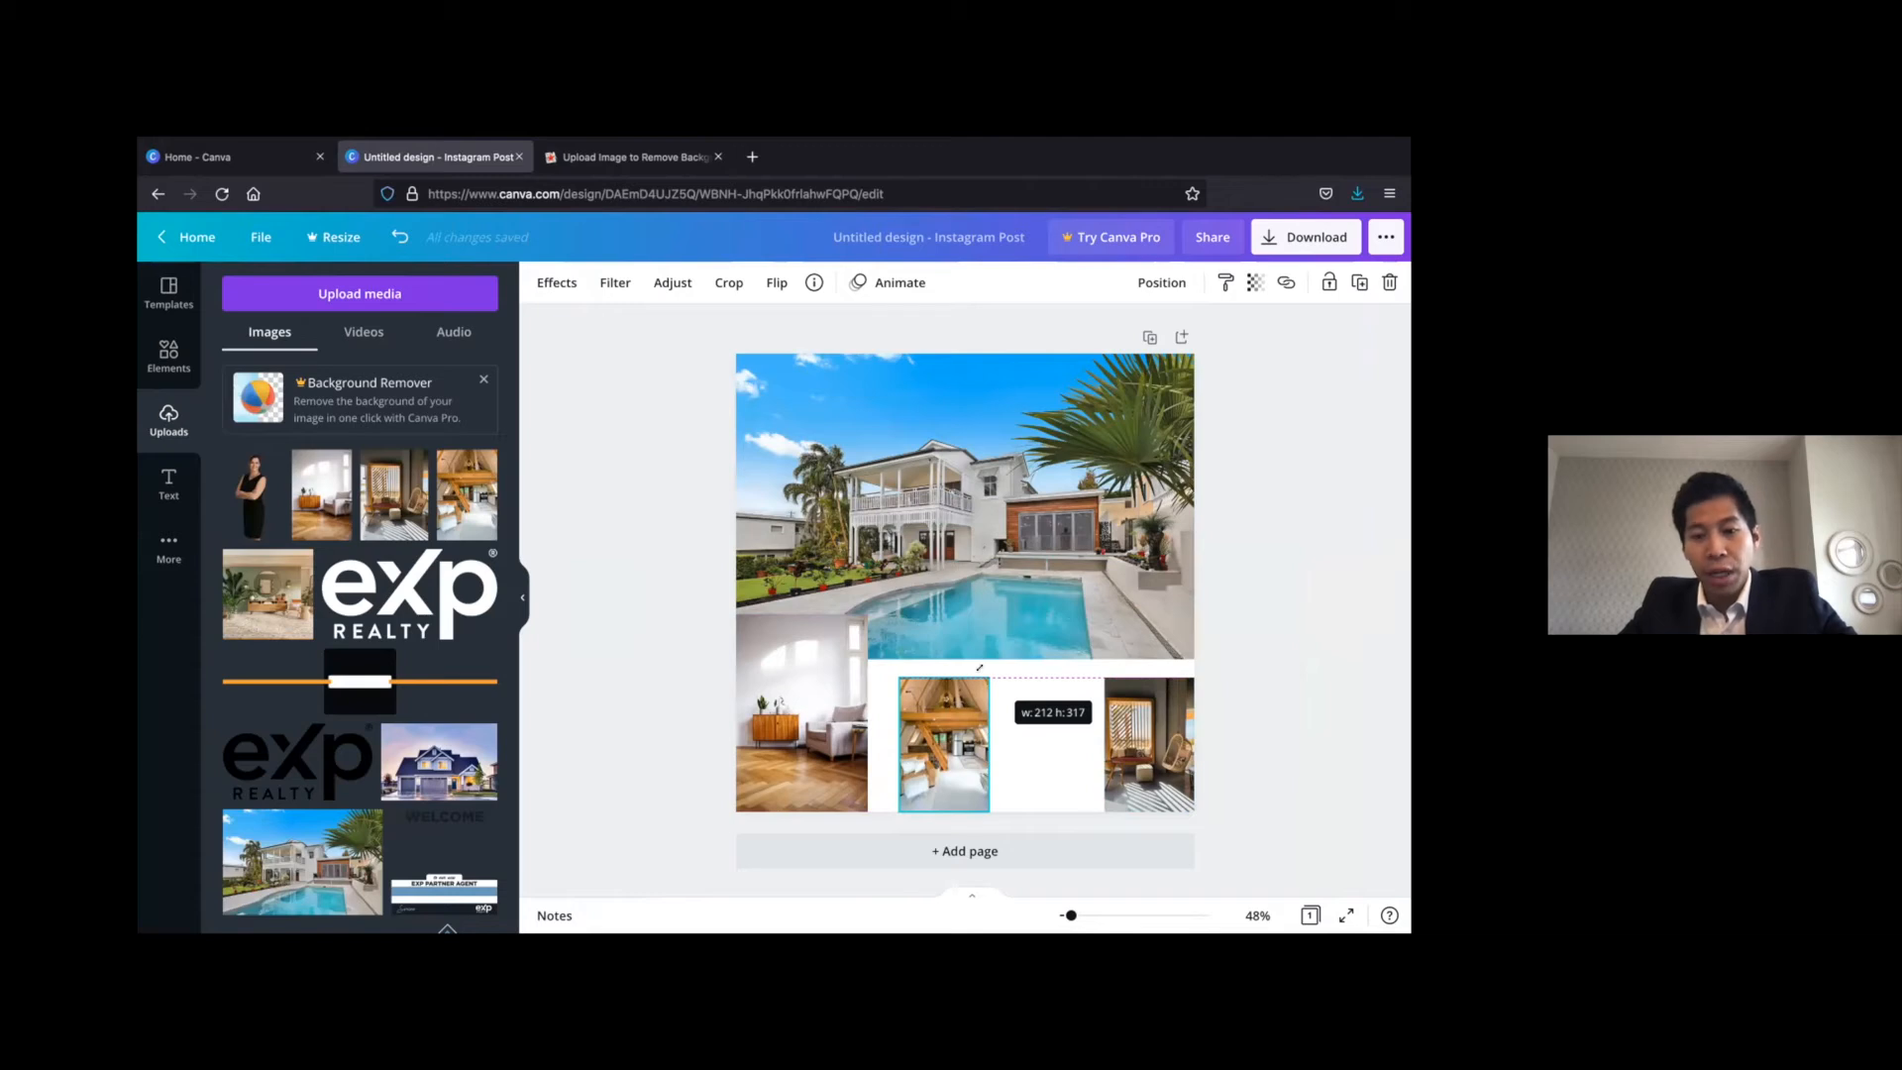
pyautogui.moveTo(979, 668); pyautogui.dragTo(980, 668)
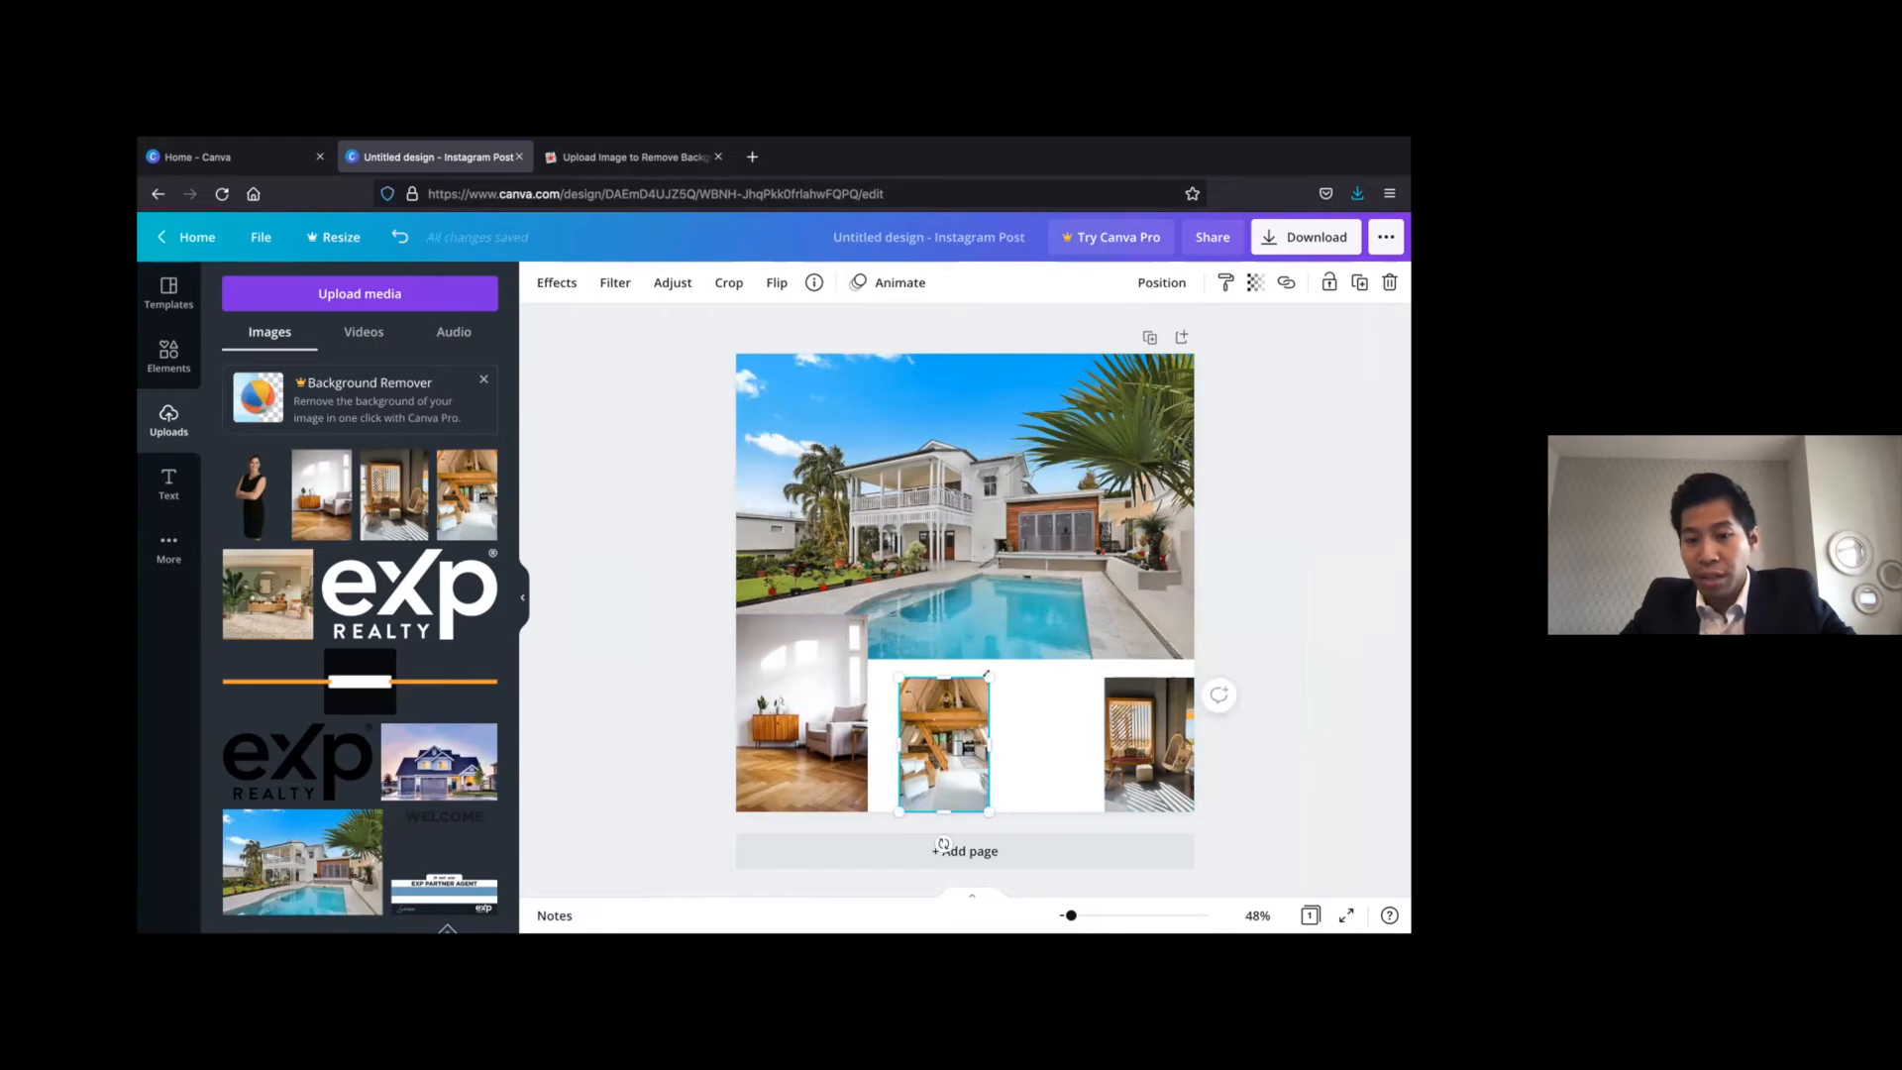
pyautogui.moveTo(989, 677); pyautogui.dragTo(1015, 711)
pyautogui.click(858, 621)
pyautogui.moveTo(868, 615); pyautogui.dragTo(826, 677)
# Space the armchair, loft and hanging-chair thumbnails in a level row centred below the pool house photo
pyautogui.moveTo(827, 743); pyautogui.dragTo(966, 724)
pyautogui.click(1149, 743)
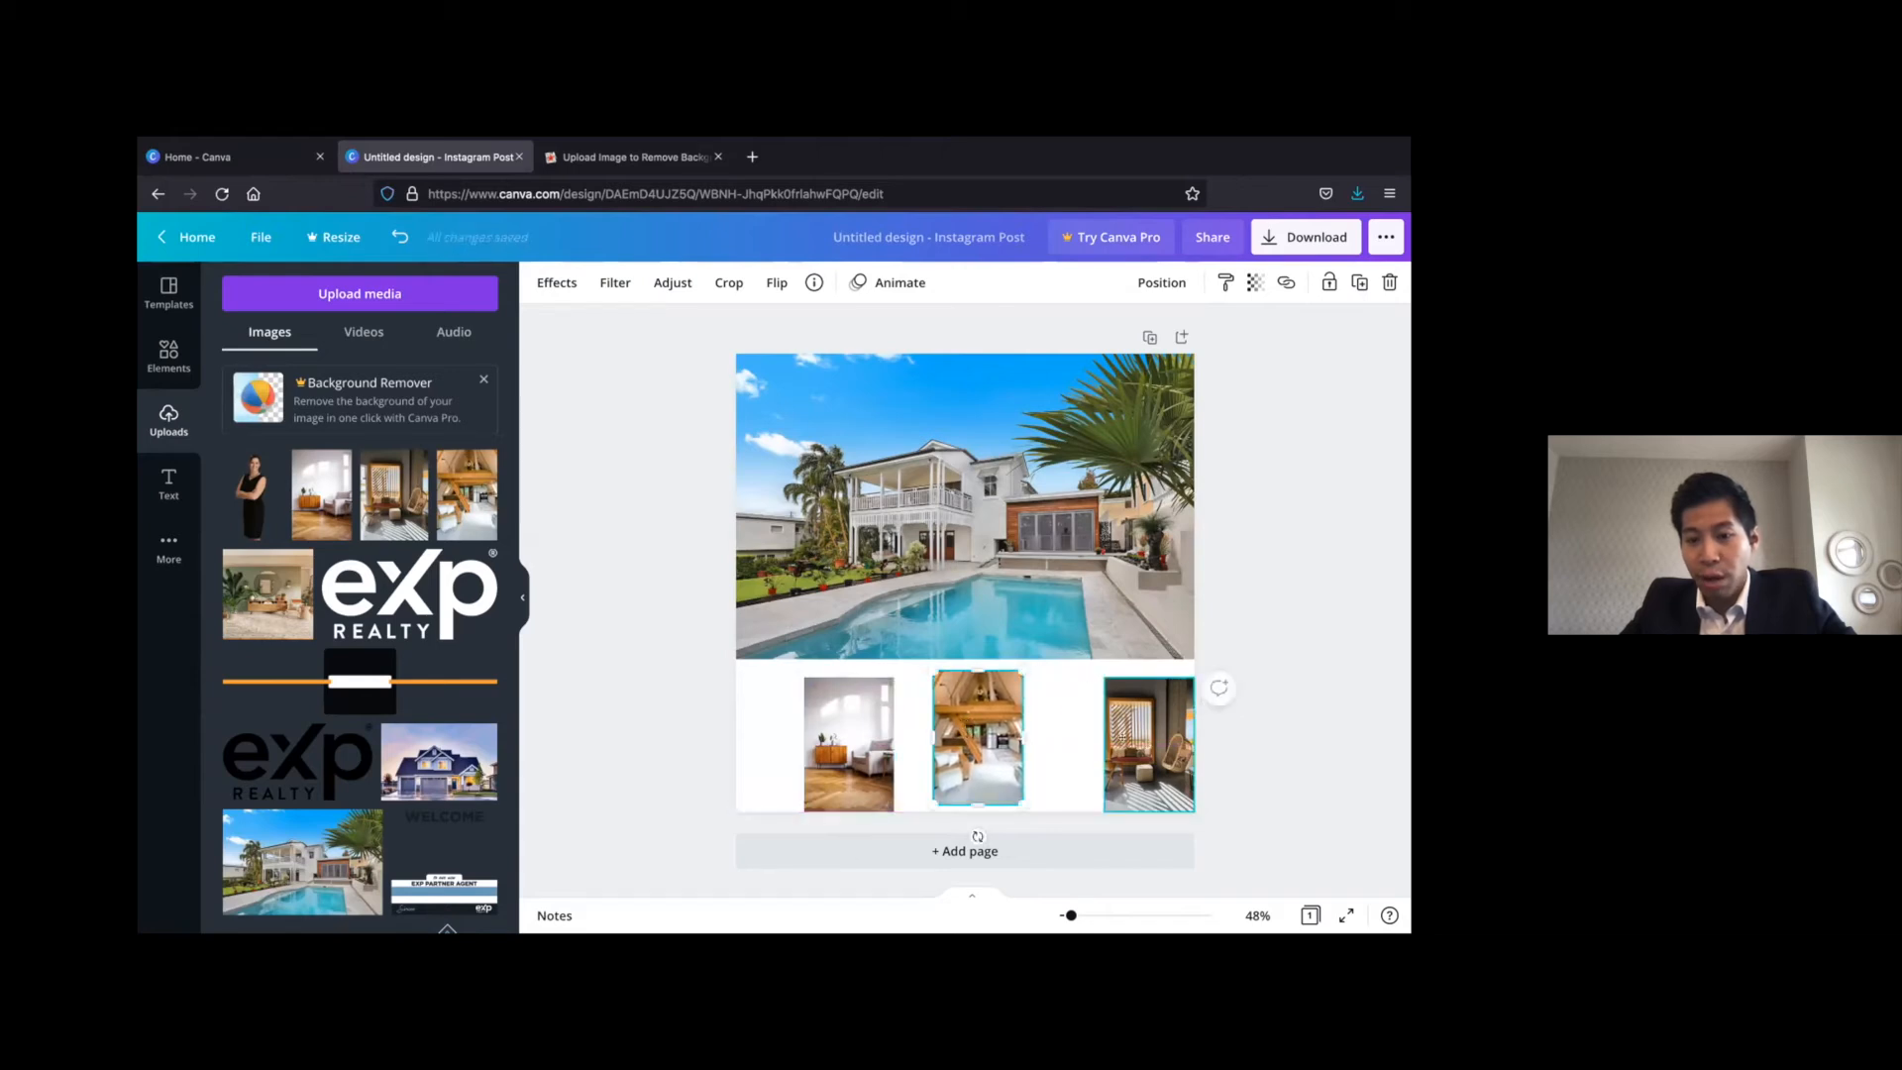
pyautogui.moveTo(1149, 743); pyautogui.dragTo(1119, 736)
pyautogui.moveTo(837, 738); pyautogui.dragTo(823, 741)
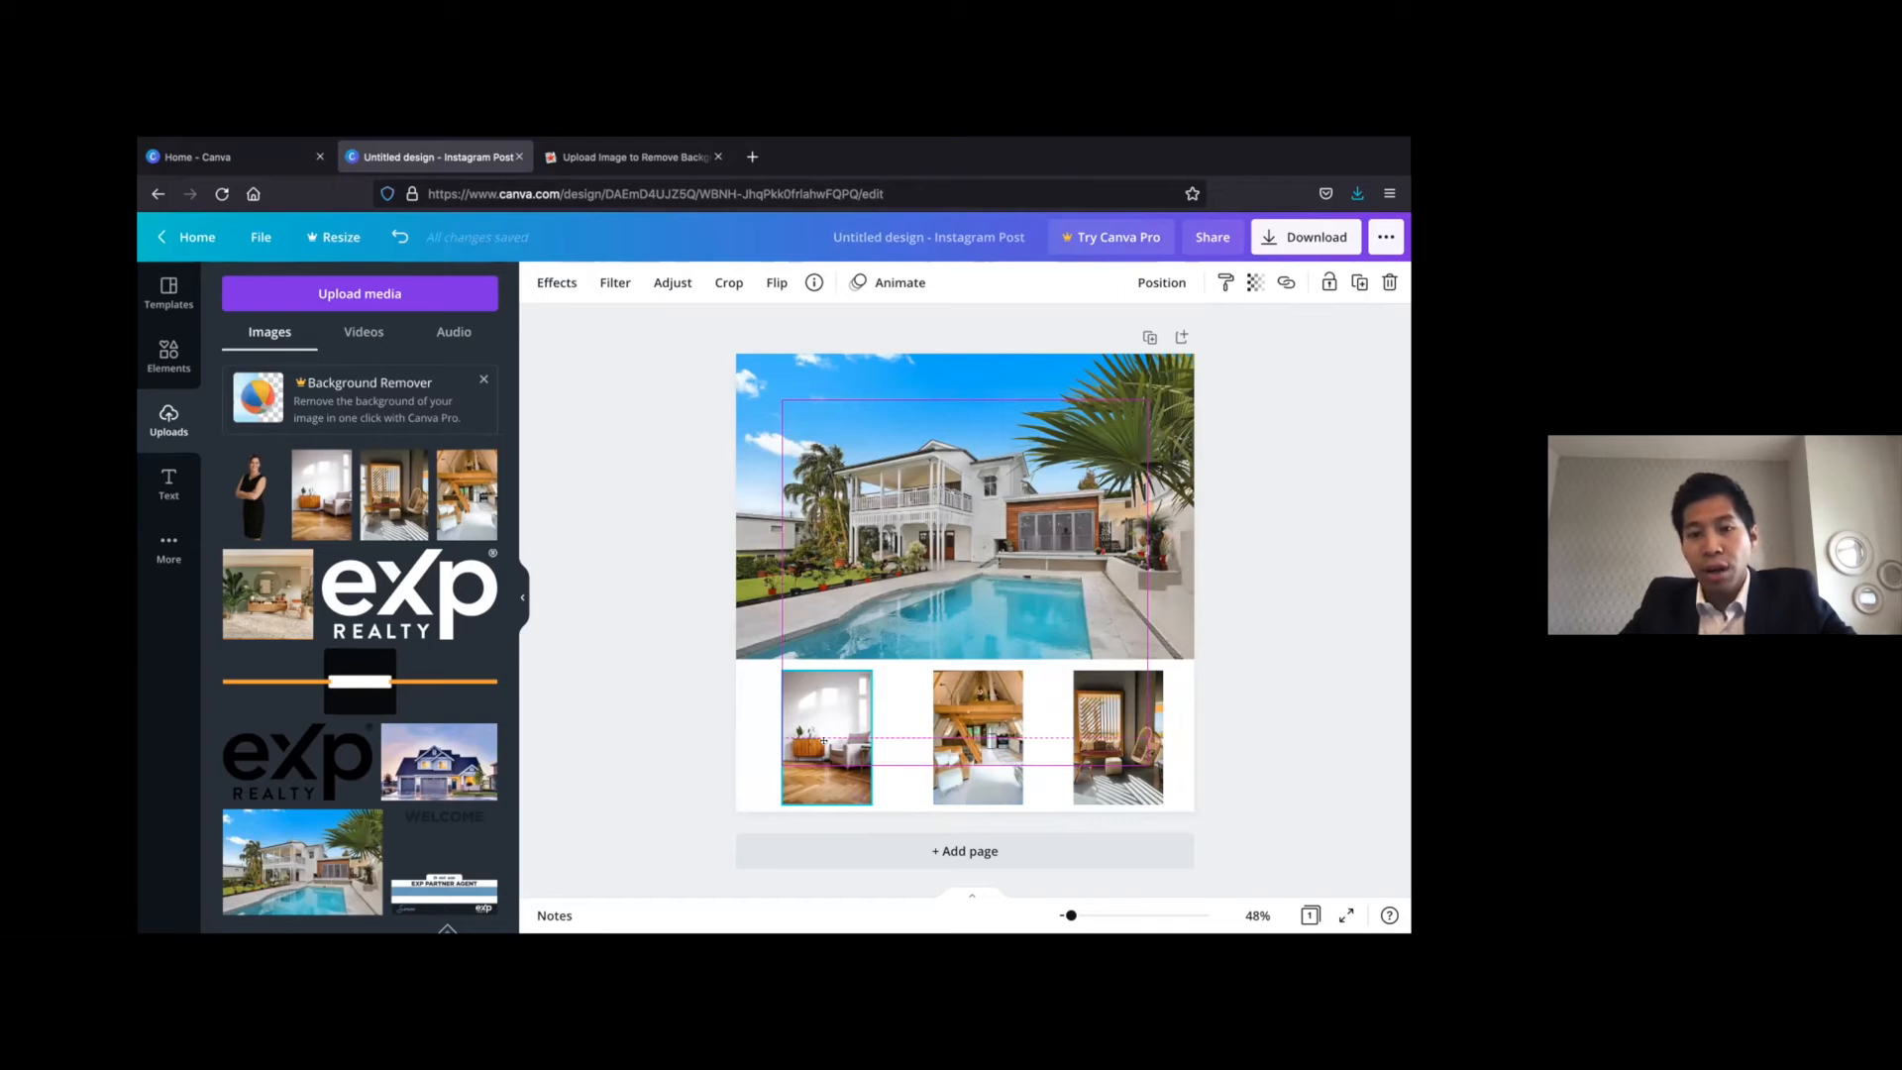
pyautogui.moveTo(823, 730)
pyautogui.mouseDown()
pyautogui.moveTo(824, 710)
pyautogui.moveTo(798, 739)
pyautogui.mouseUp()
pyautogui.moveTo(977, 715)
pyautogui.mouseDown()
pyautogui.moveTo(953, 715)
pyautogui.moveTo(992, 726)
pyautogui.mouseUp()
pyautogui.moveTo(1138, 723); pyautogui.dragTo(1139, 723)
pyautogui.click(1298, 563)
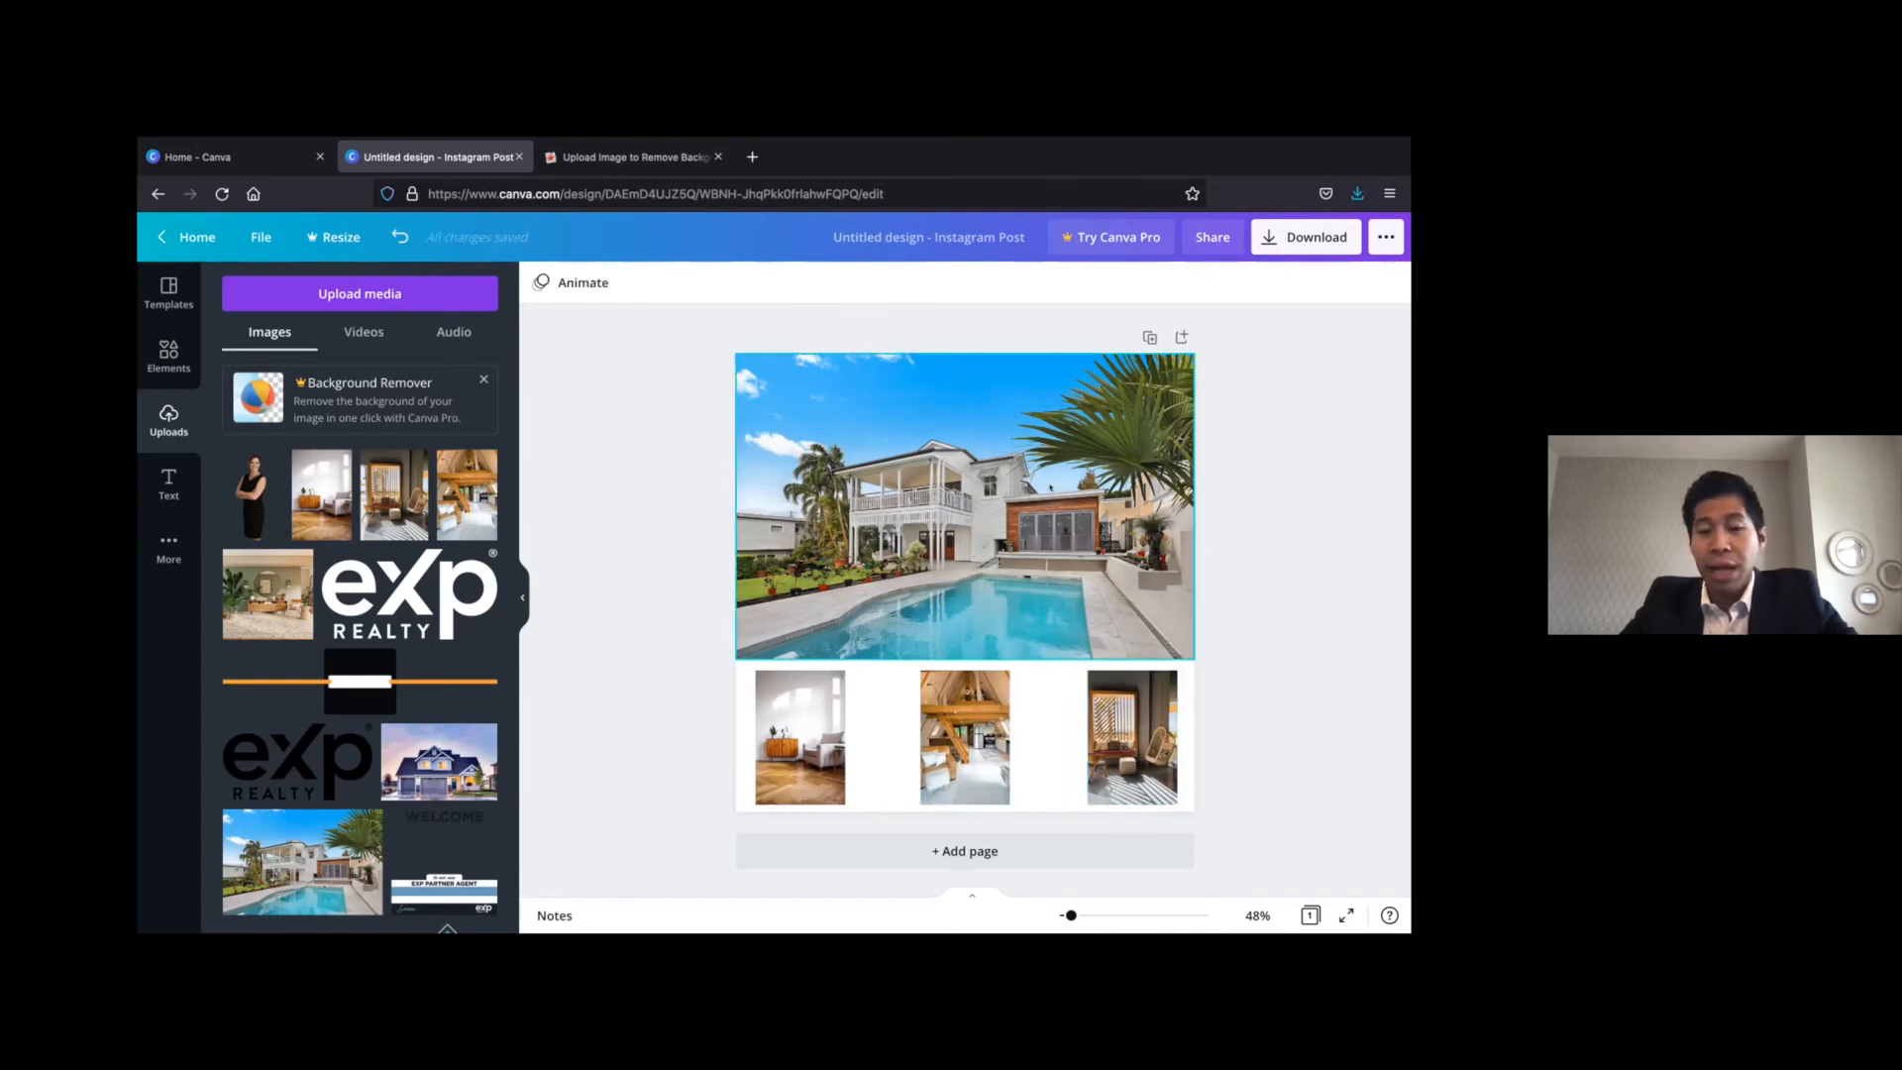
# Enlarge the pool house photo to cover nearly the whole page behind the thumbnails and reposition it to show the house
pyautogui.click(1030, 542)
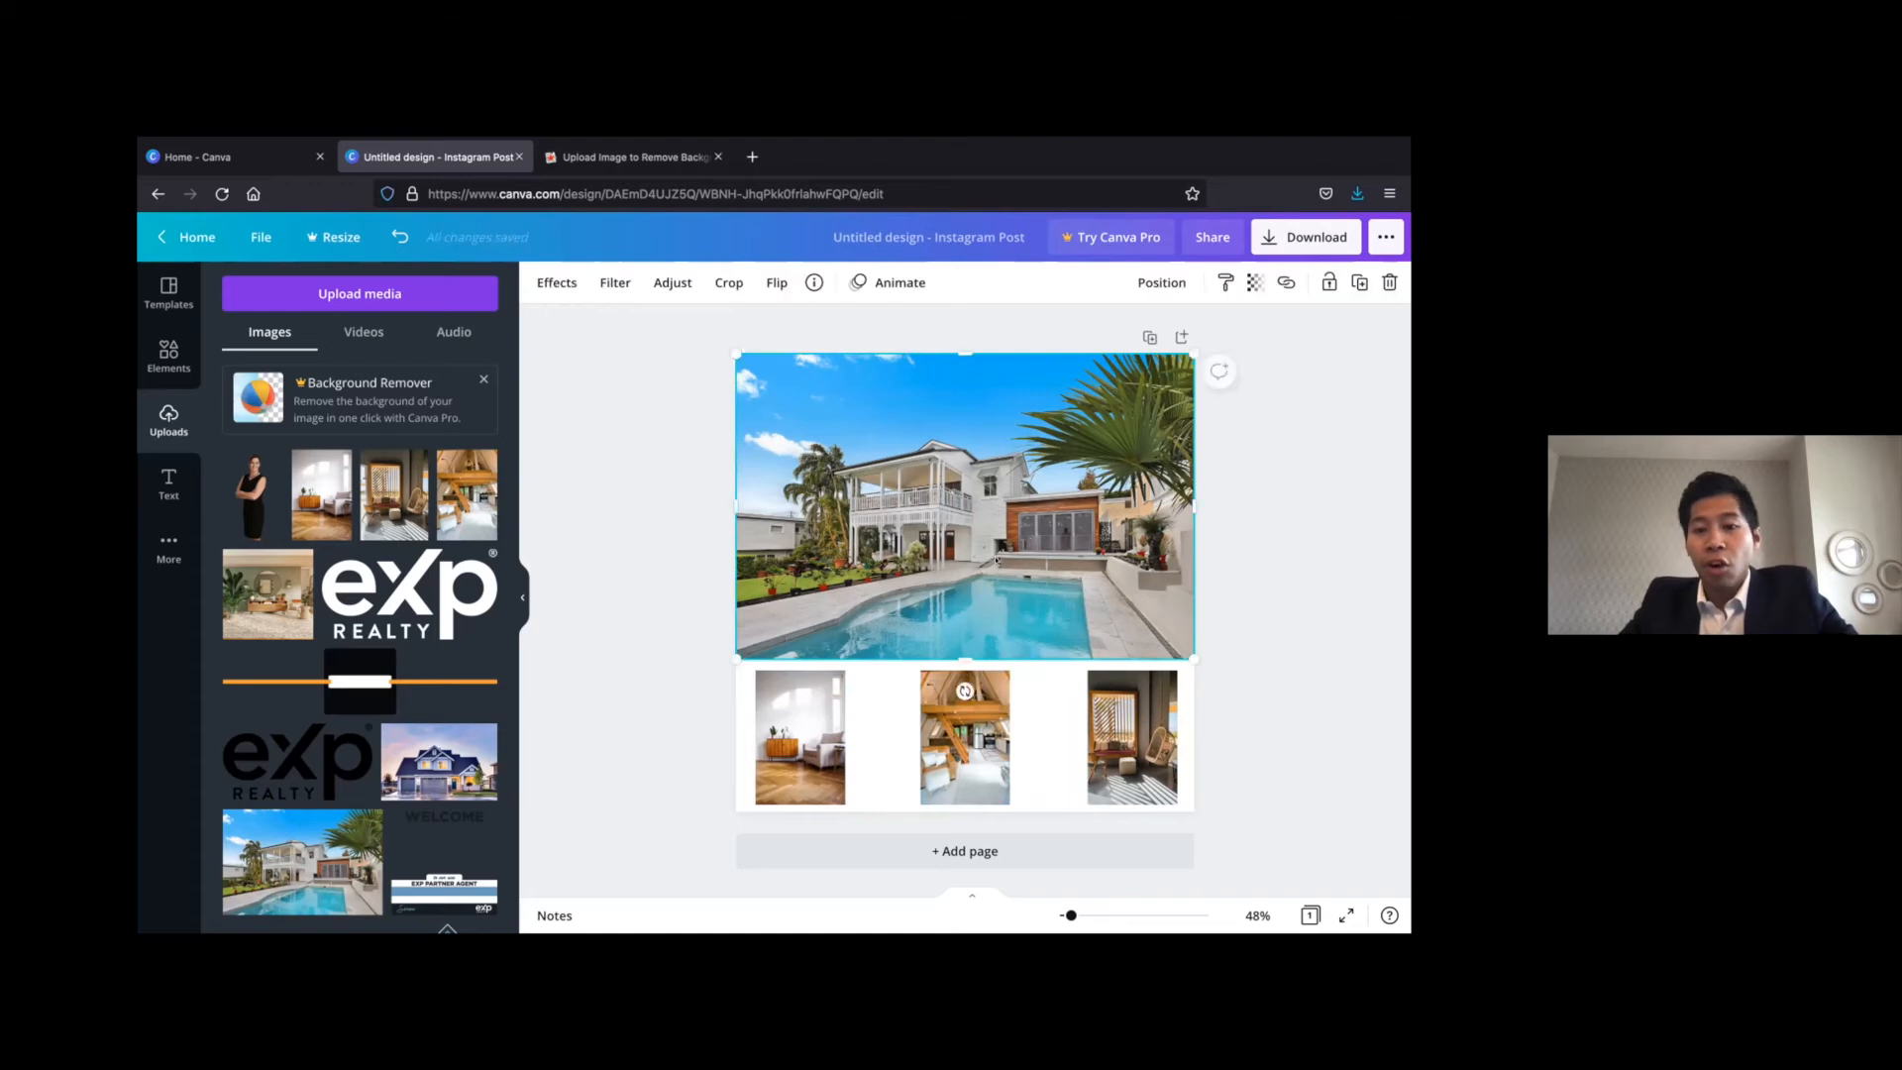
pyautogui.moveTo(708, 673); pyautogui.dragTo(540, 873)
pyautogui.moveTo(1057, 456); pyautogui.dragTo(1165, 449)
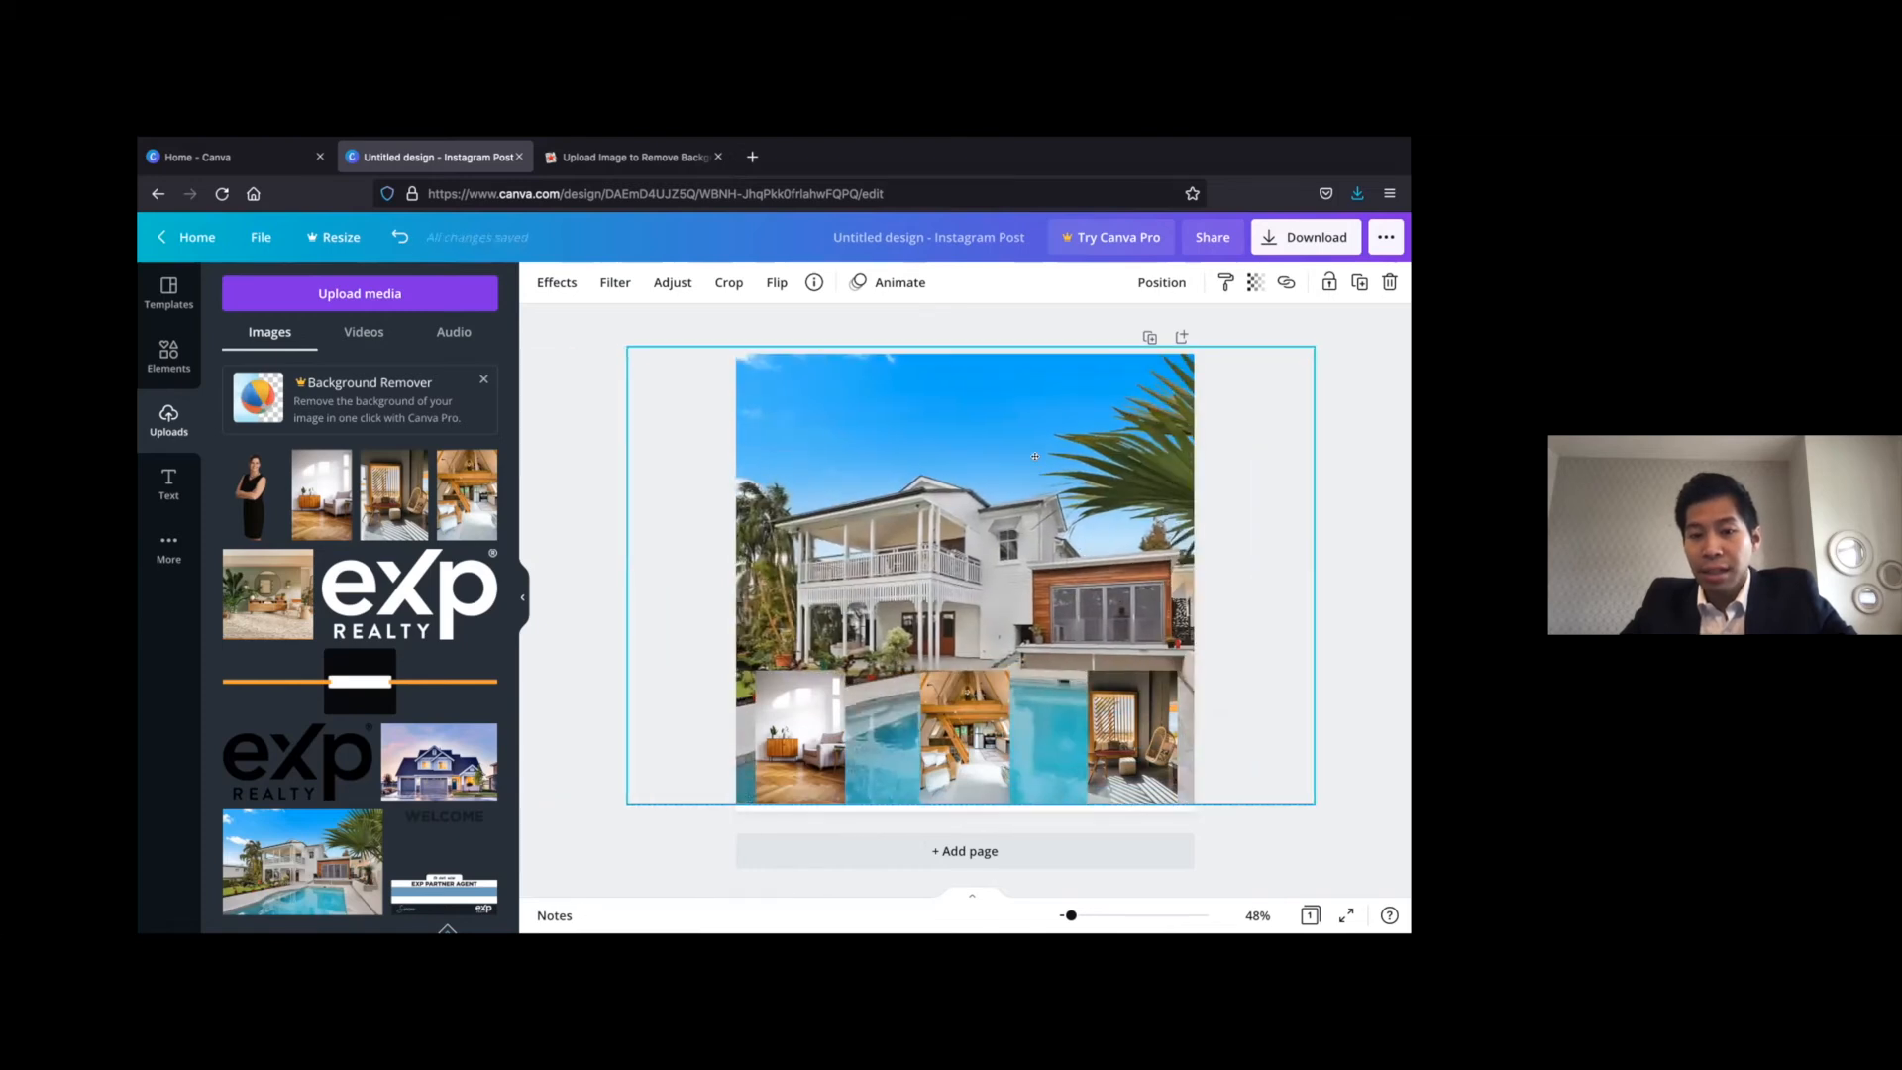
pyautogui.click(594, 588)
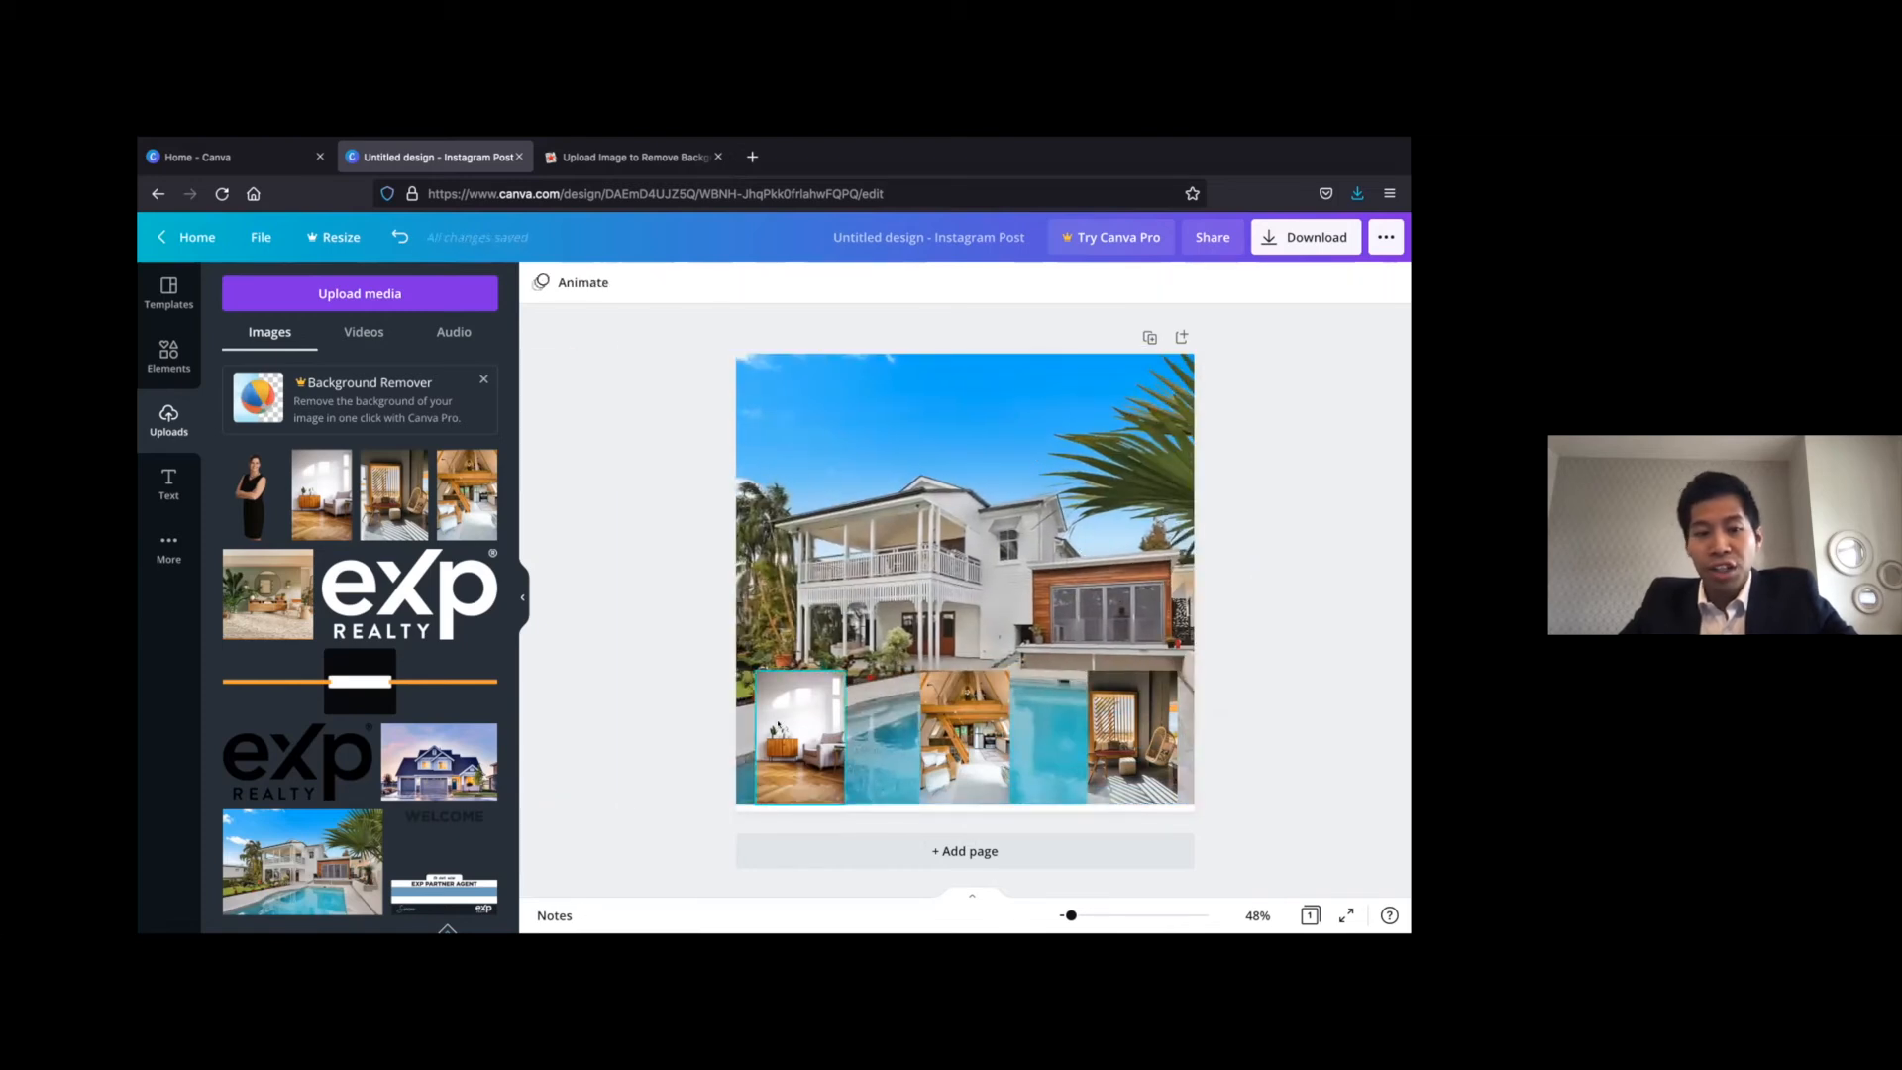
# Add a square shape over the house's left side and reduce it to an upright rectangle larger than a thumbnail
pyautogui.click(174, 350)
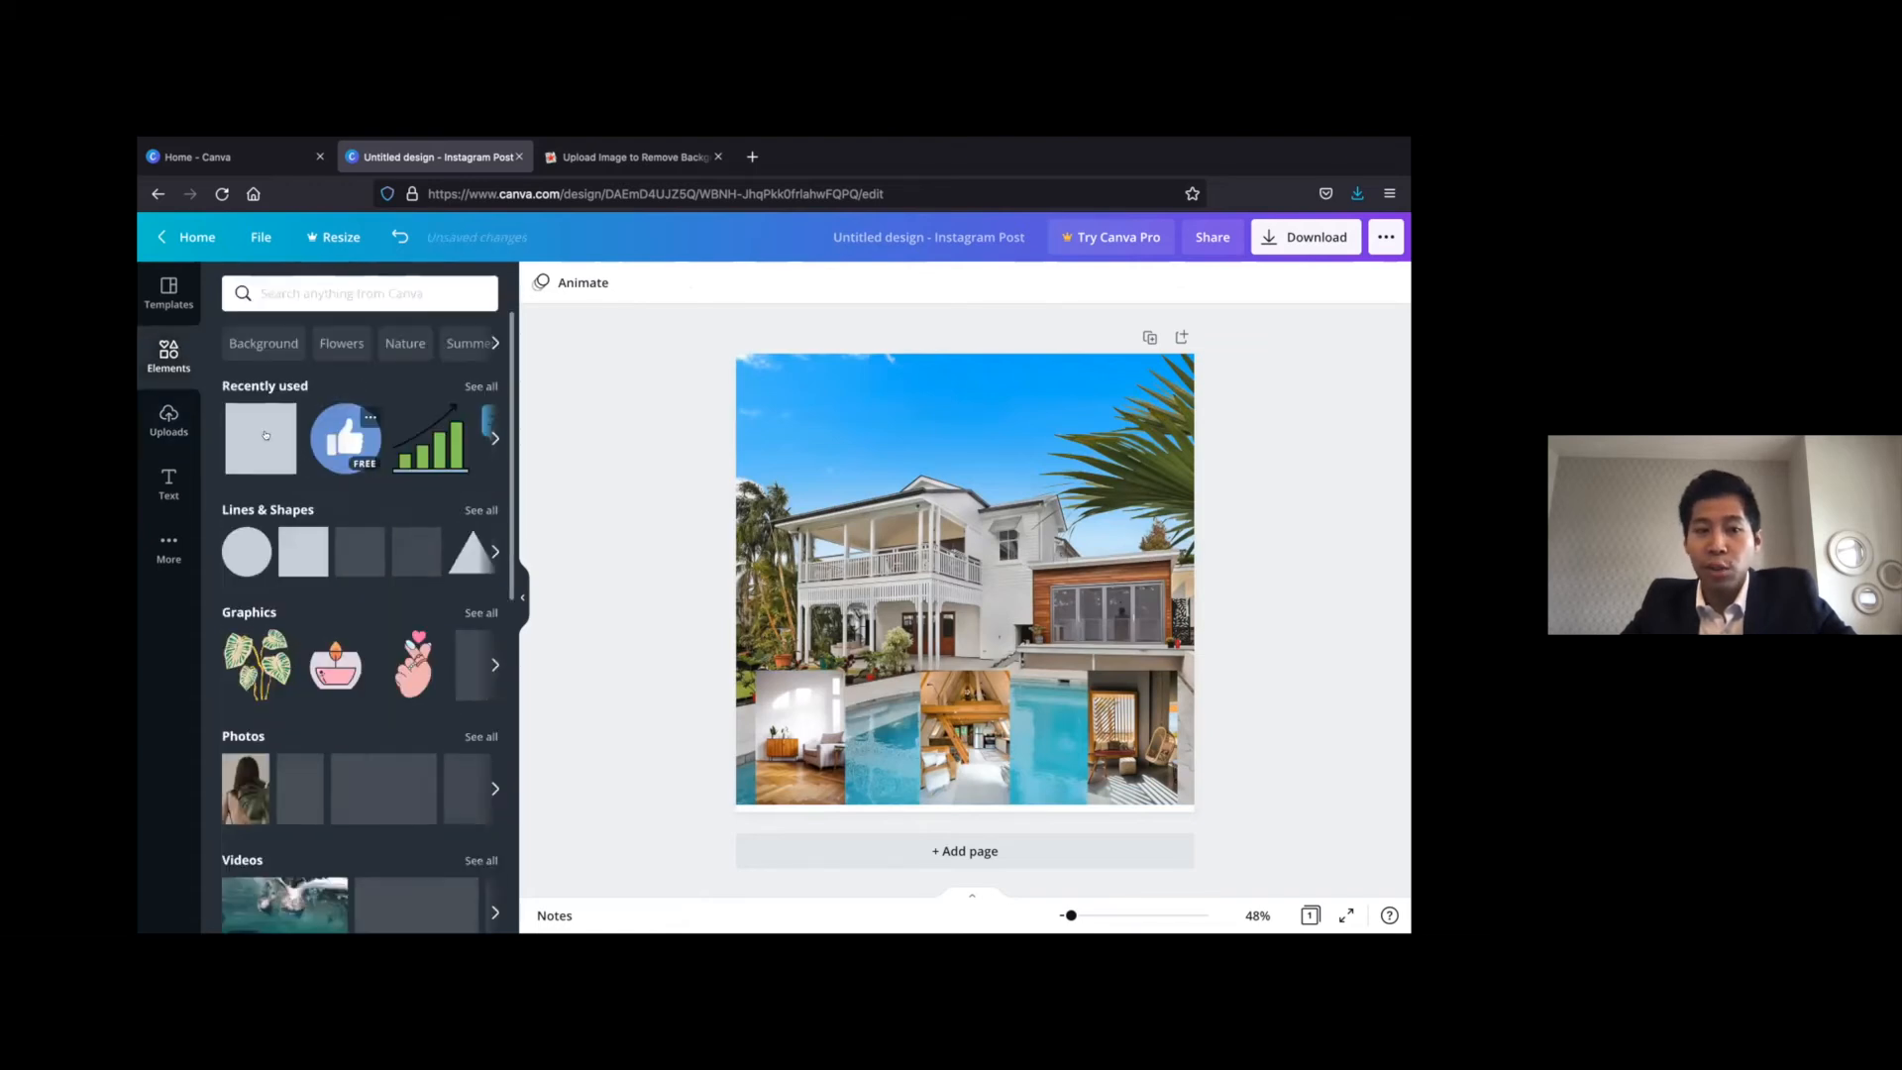
pyautogui.click(303, 550)
pyautogui.moveTo(966, 531); pyautogui.dragTo(891, 483)
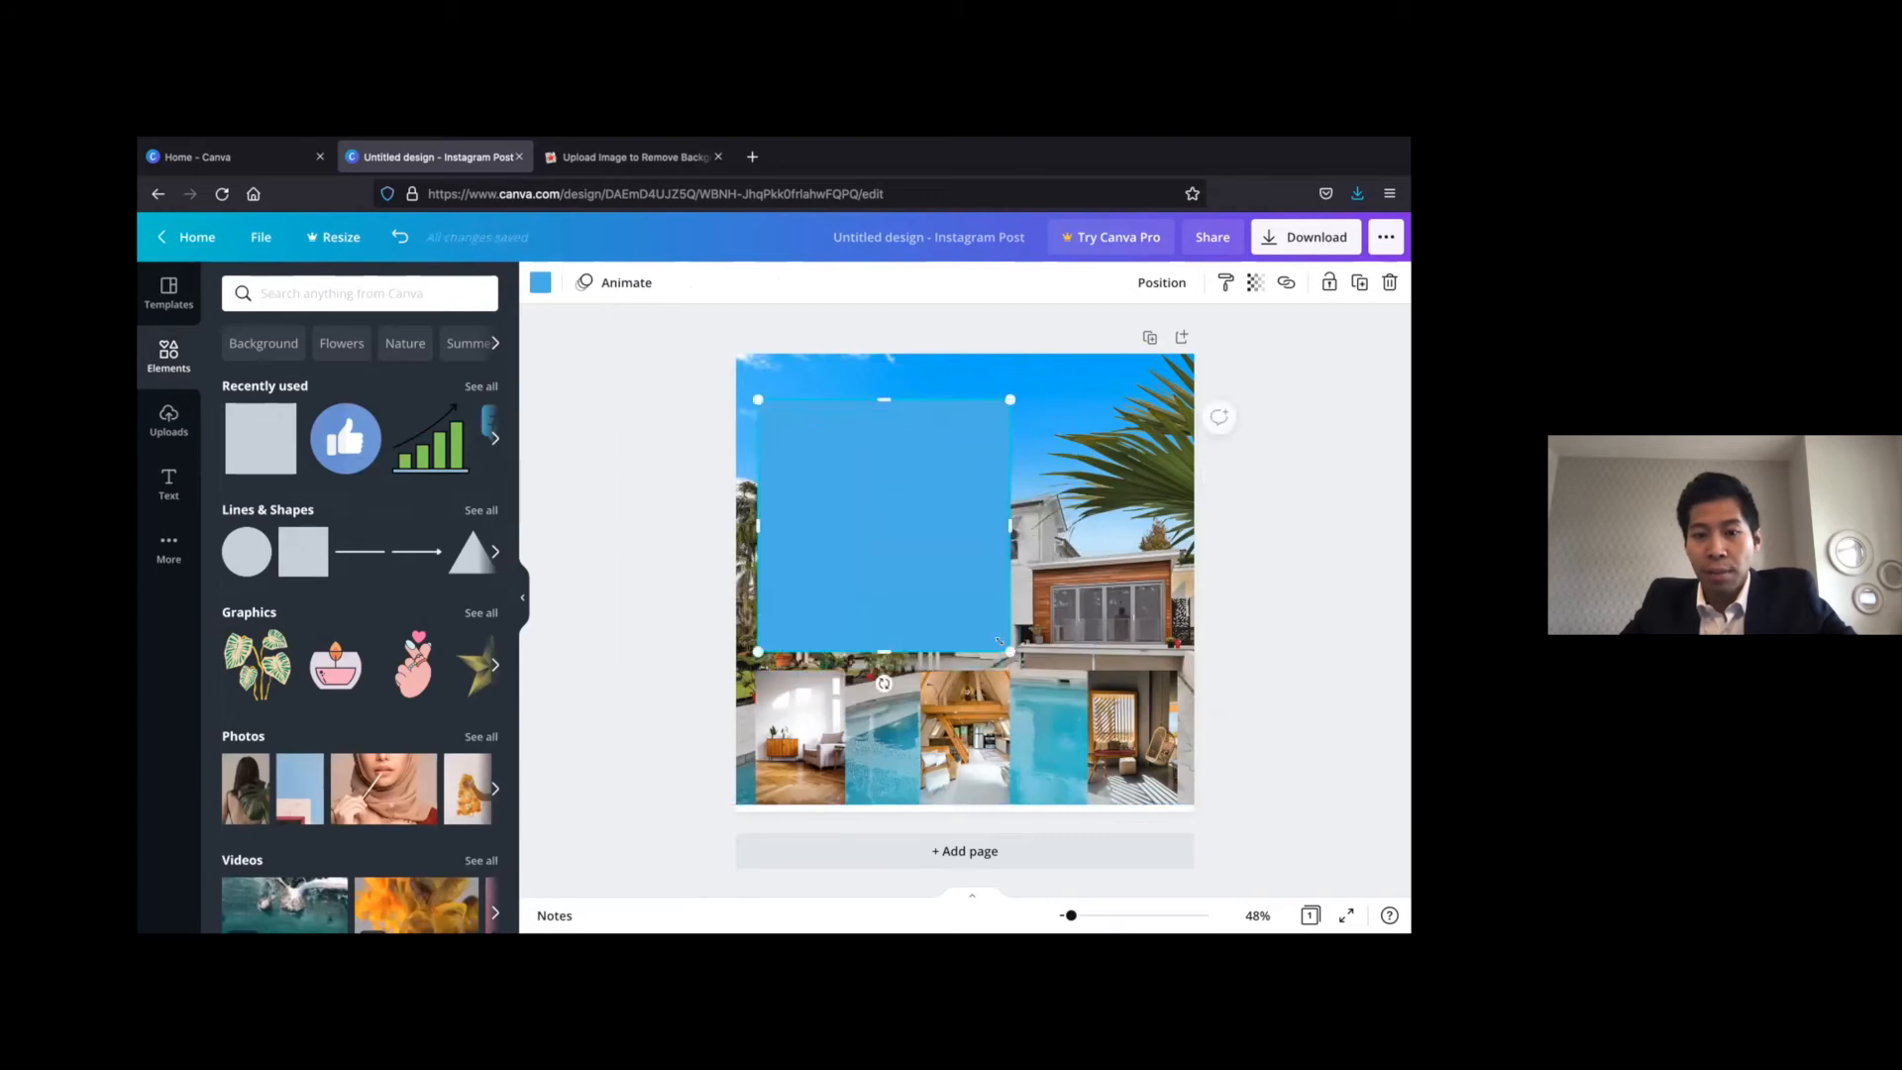
pyautogui.moveTo(1010, 652); pyautogui.dragTo(837, 619)
# Move the armchair photo onto the blue rectangle and bring it forward in front of the shape
pyautogui.moveTo(812, 769); pyautogui.dragTo(847, 535)
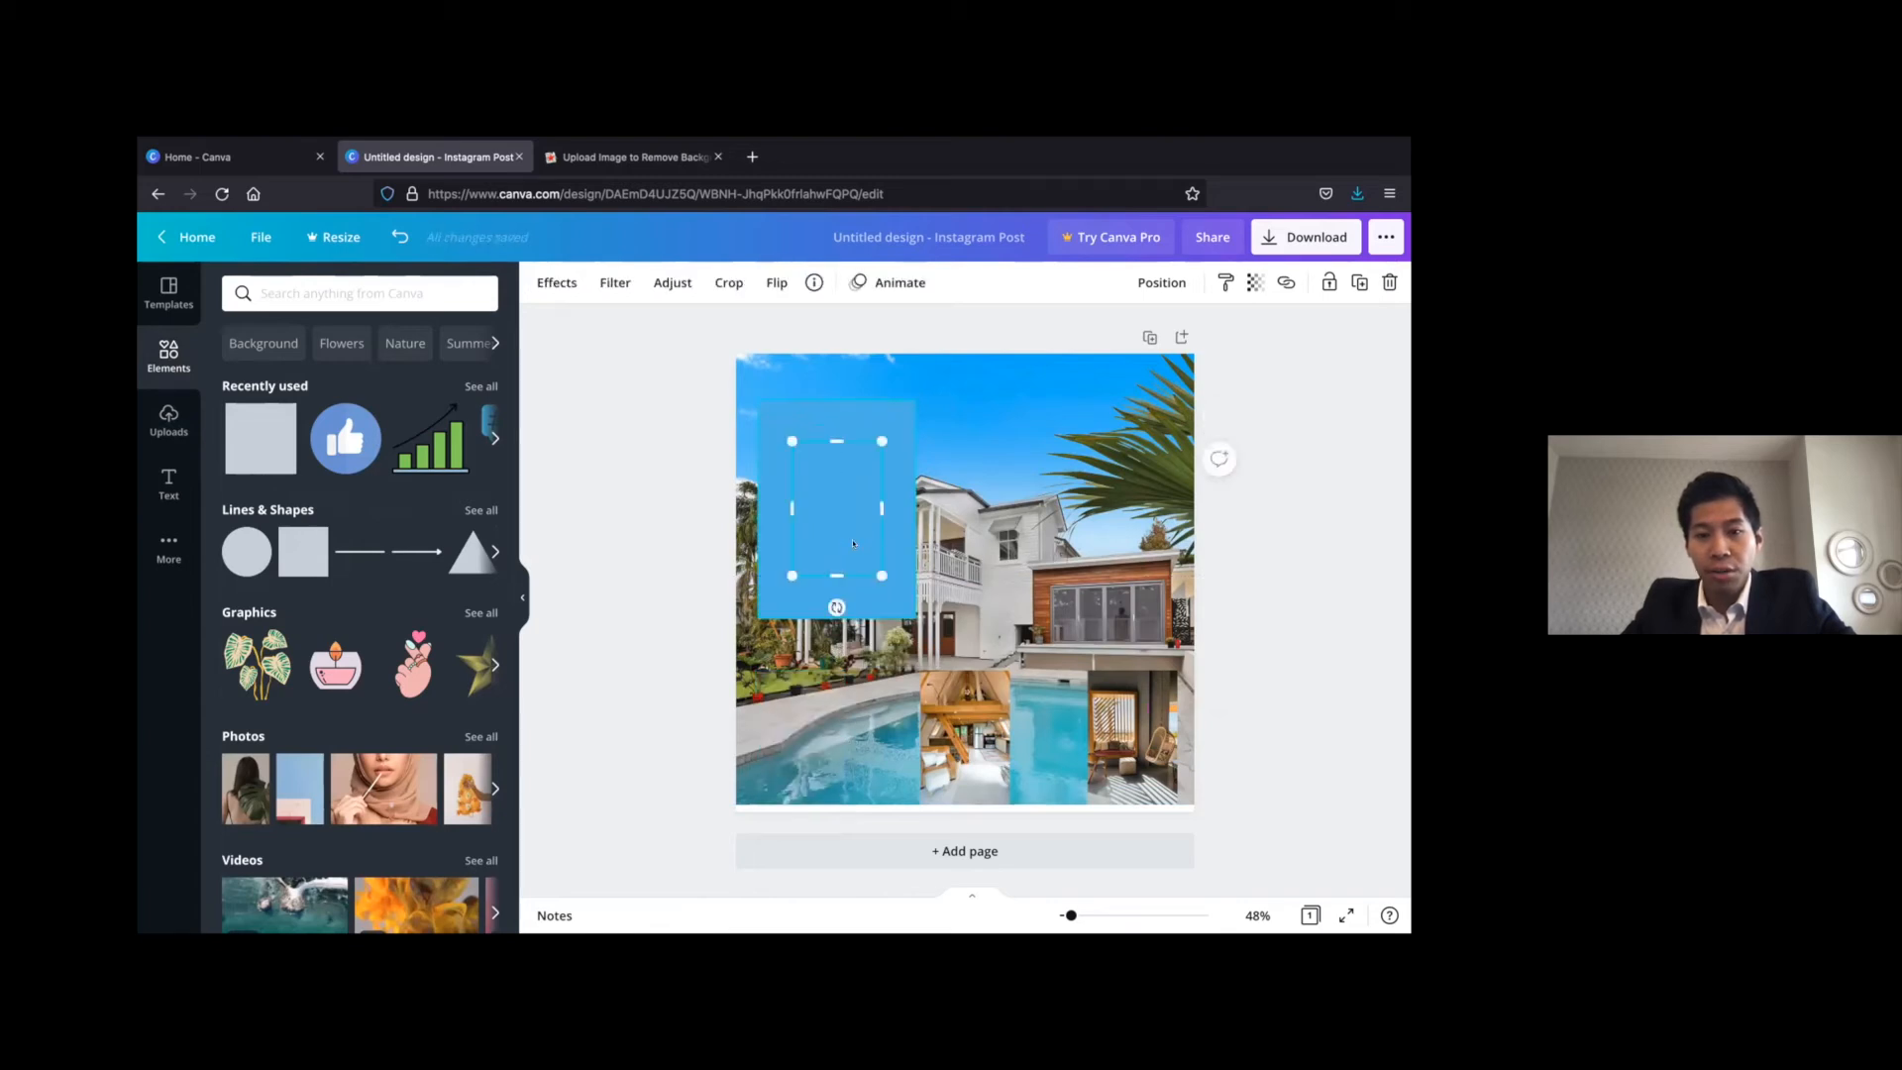
pyautogui.click(897, 414)
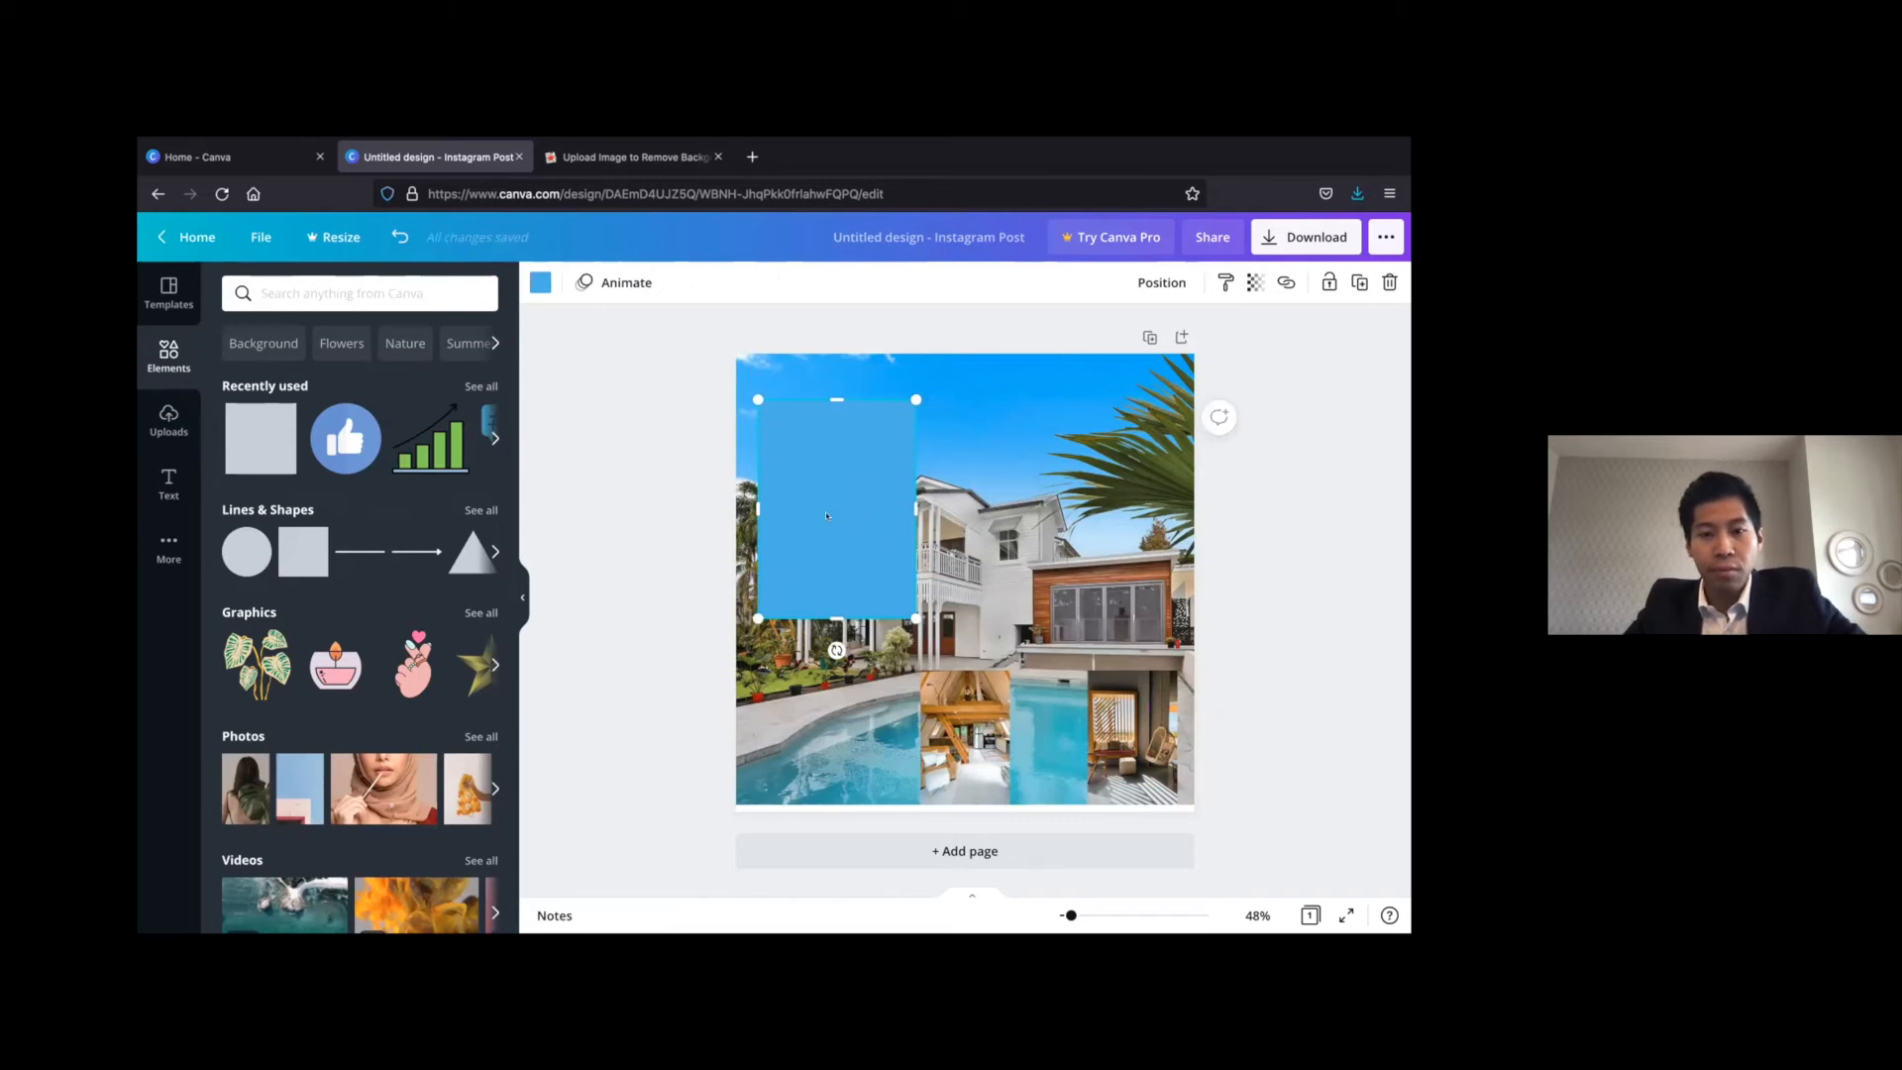
pyautogui.hotkey('ctrl', 'z')
pyautogui.moveTo(792, 768); pyautogui.dragTo(827, 535)
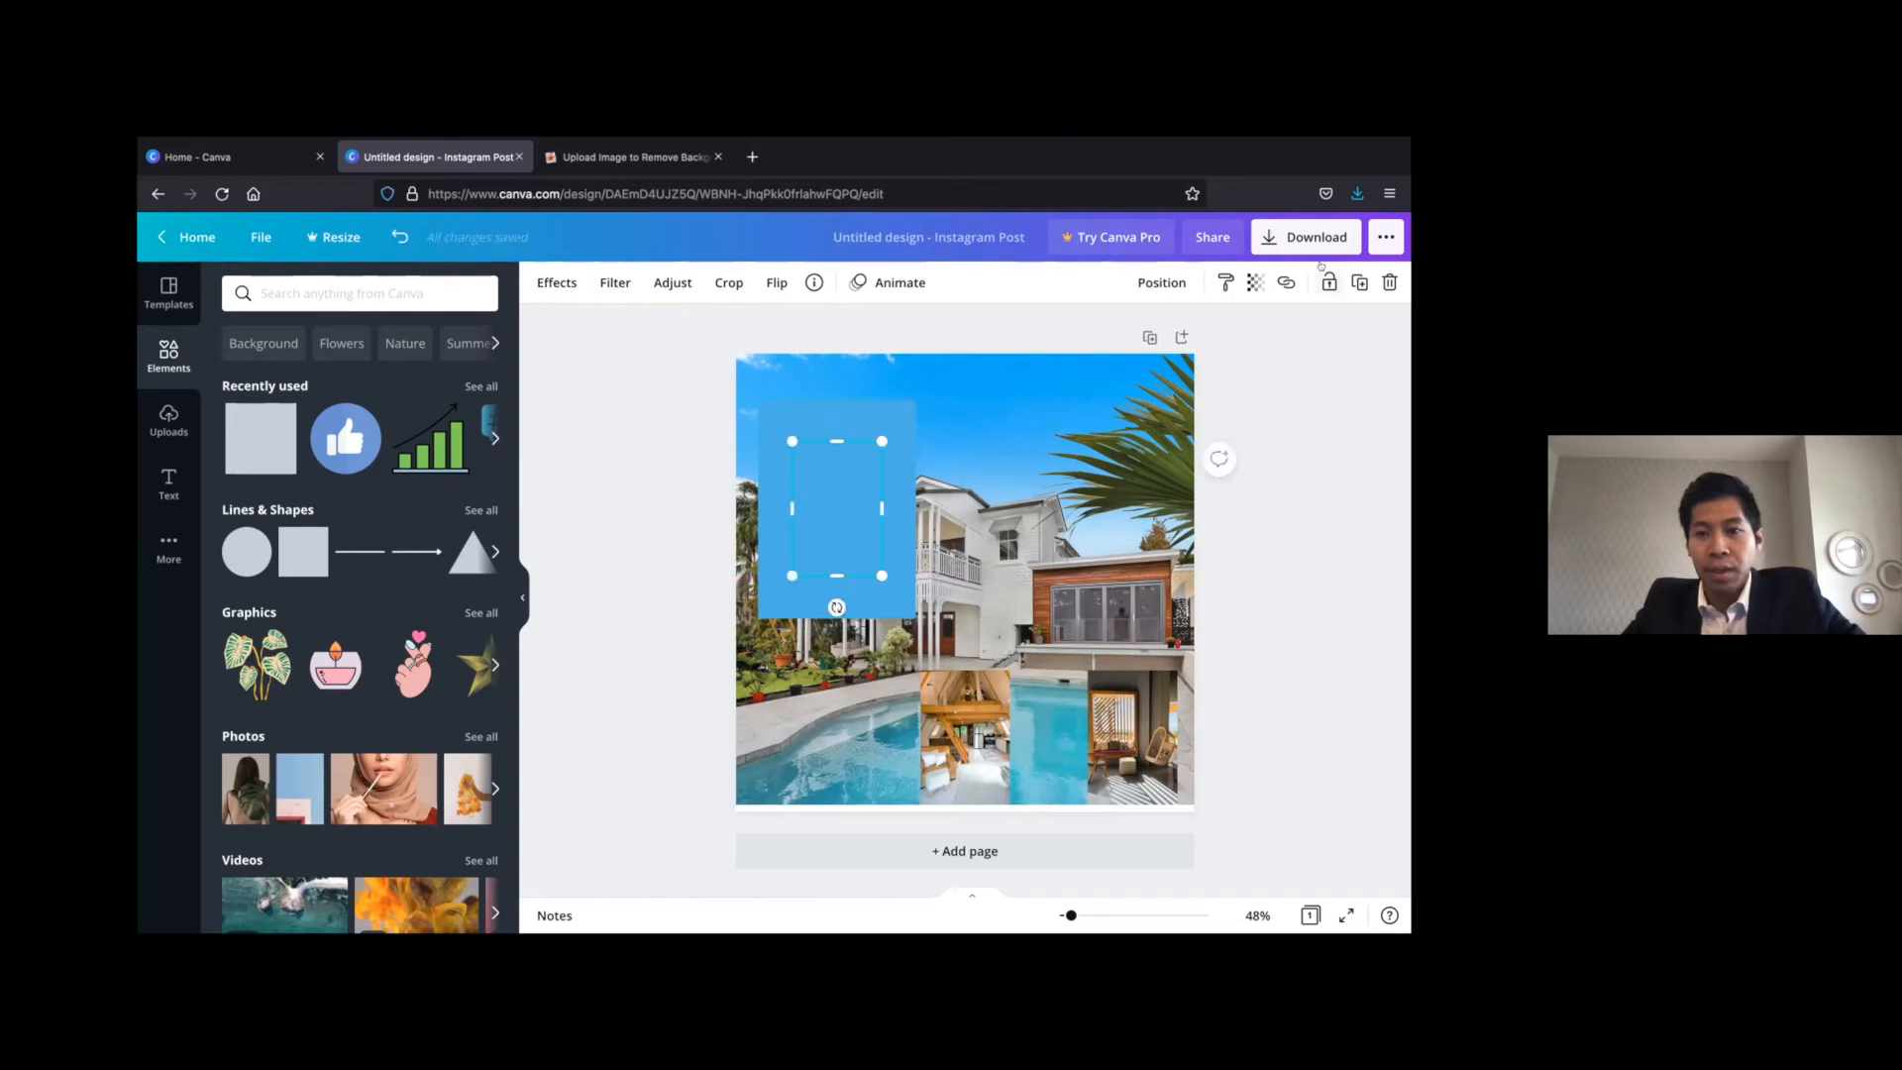
pyautogui.click(1162, 282)
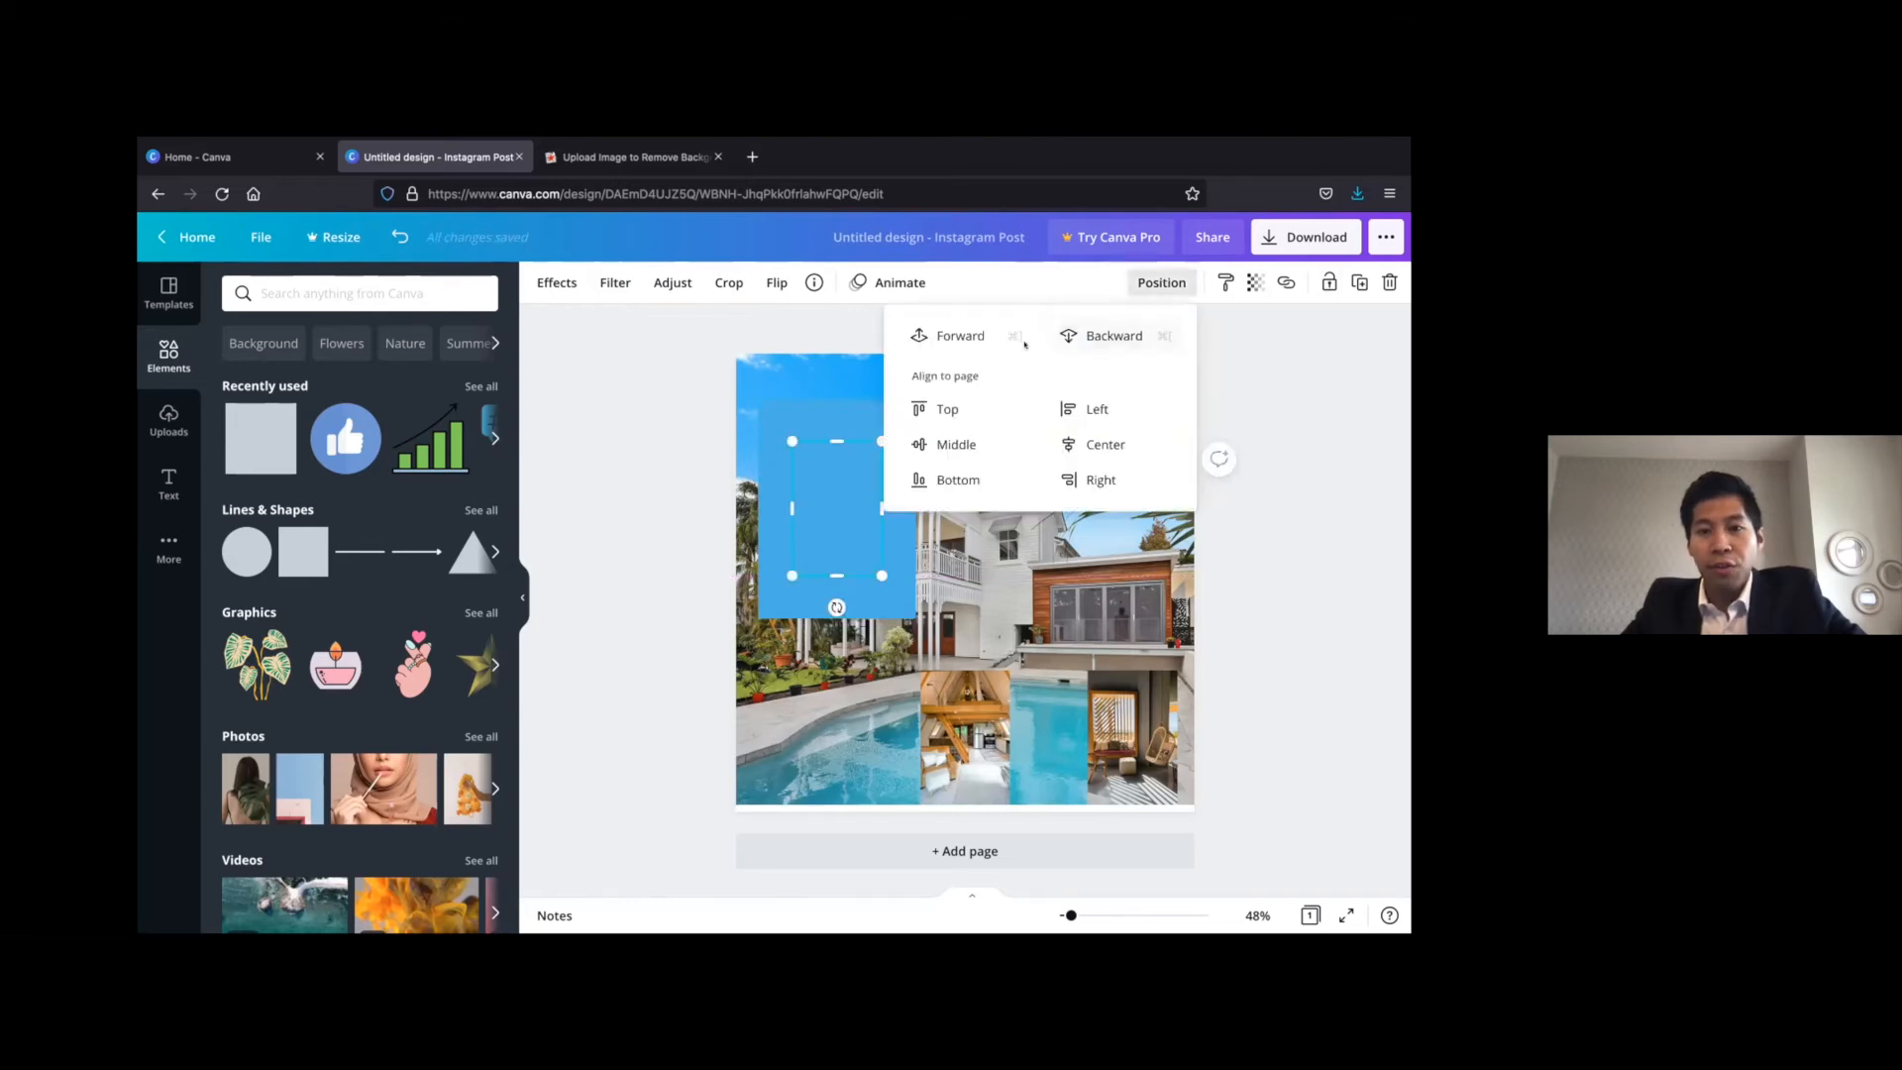
pyautogui.click(956, 335)
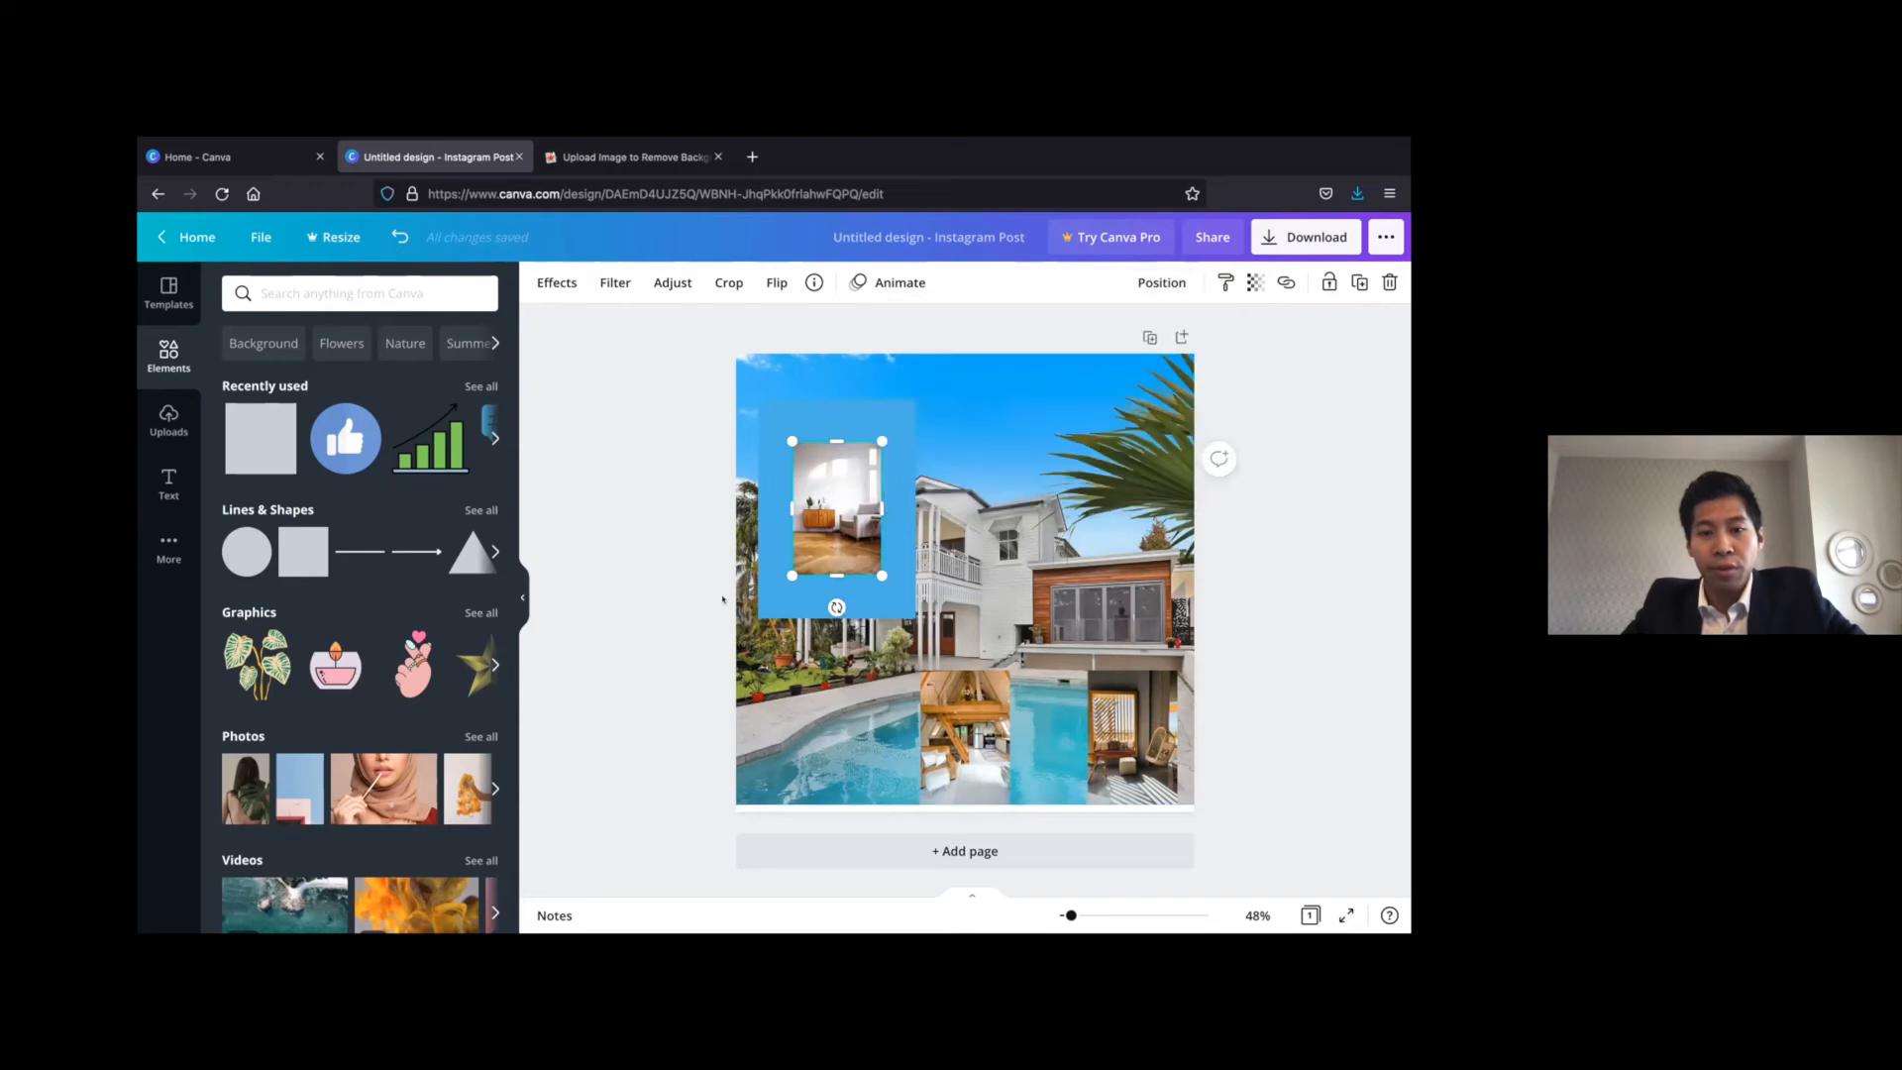
# Recolour the rectangle white and shrink its edges to form a thin frame around the armchair photo
pyautogui.click(889, 415)
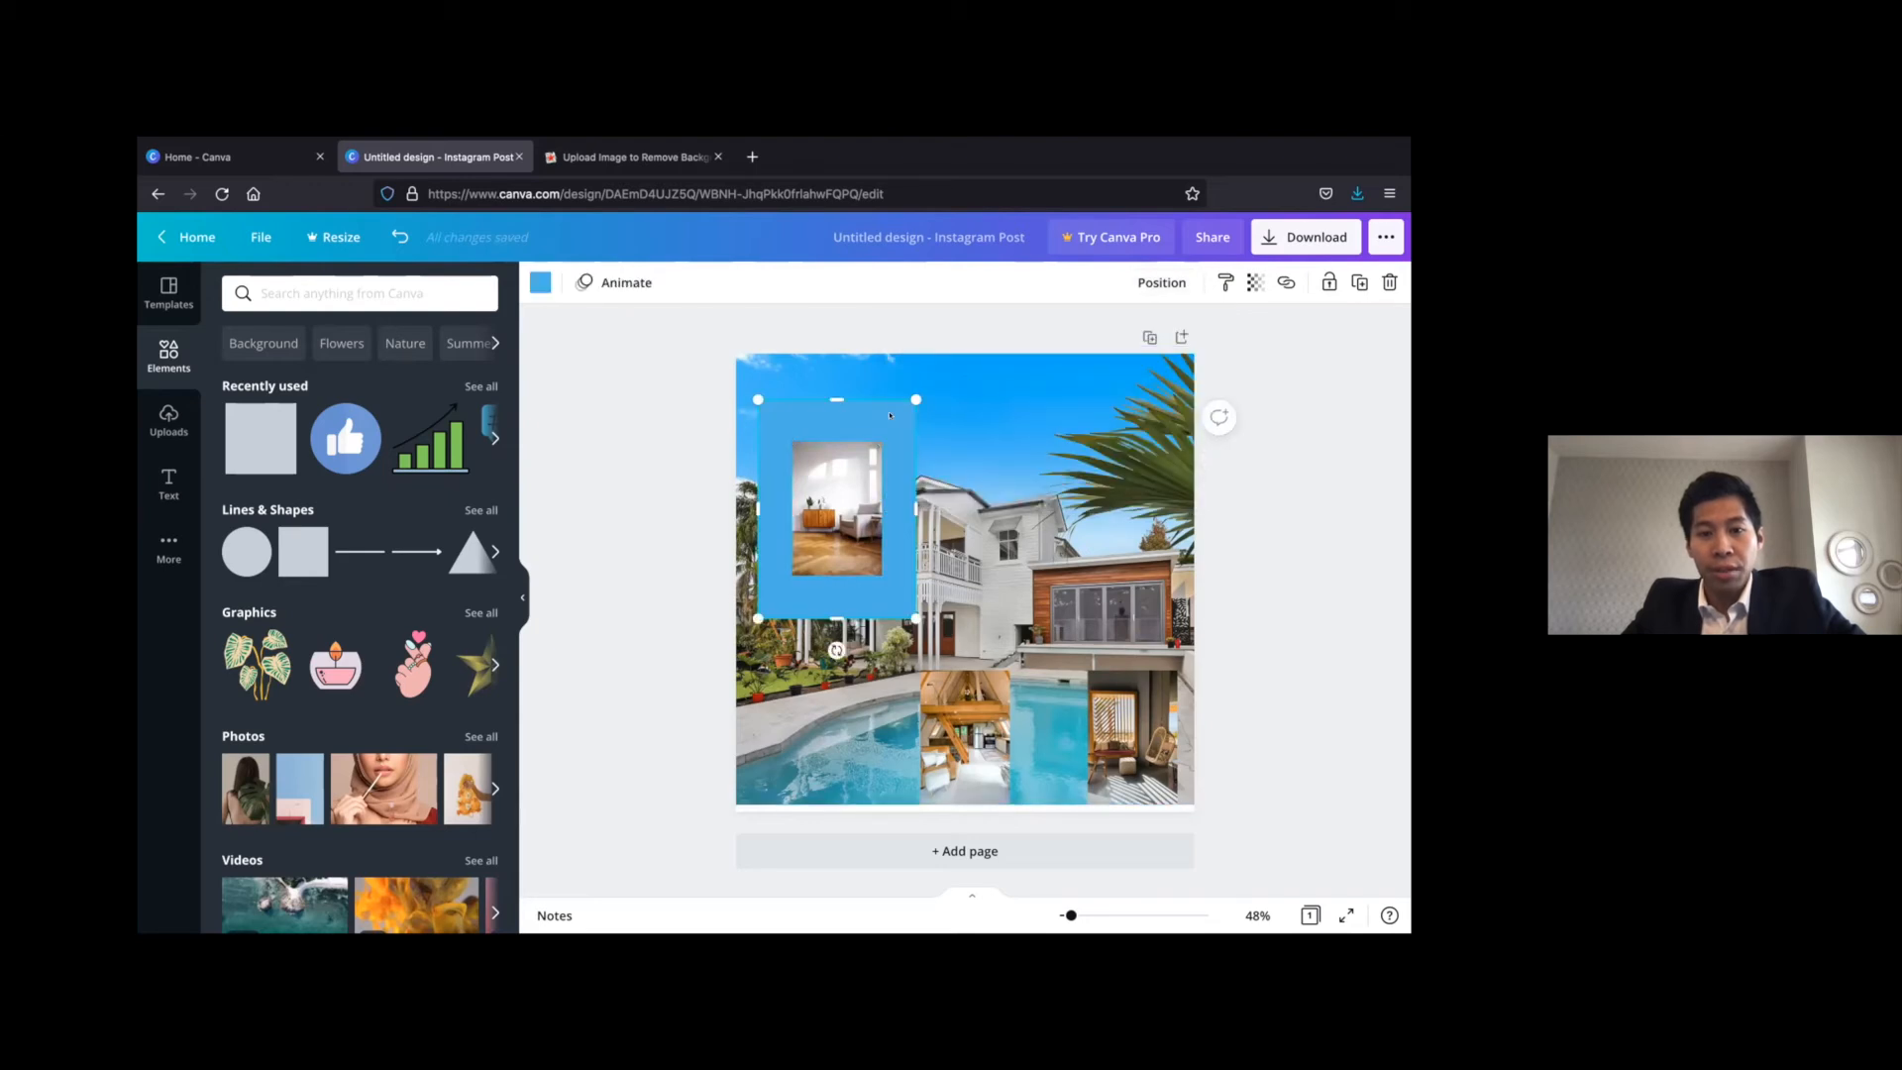
pyautogui.click(541, 283)
pyautogui.click(336, 373)
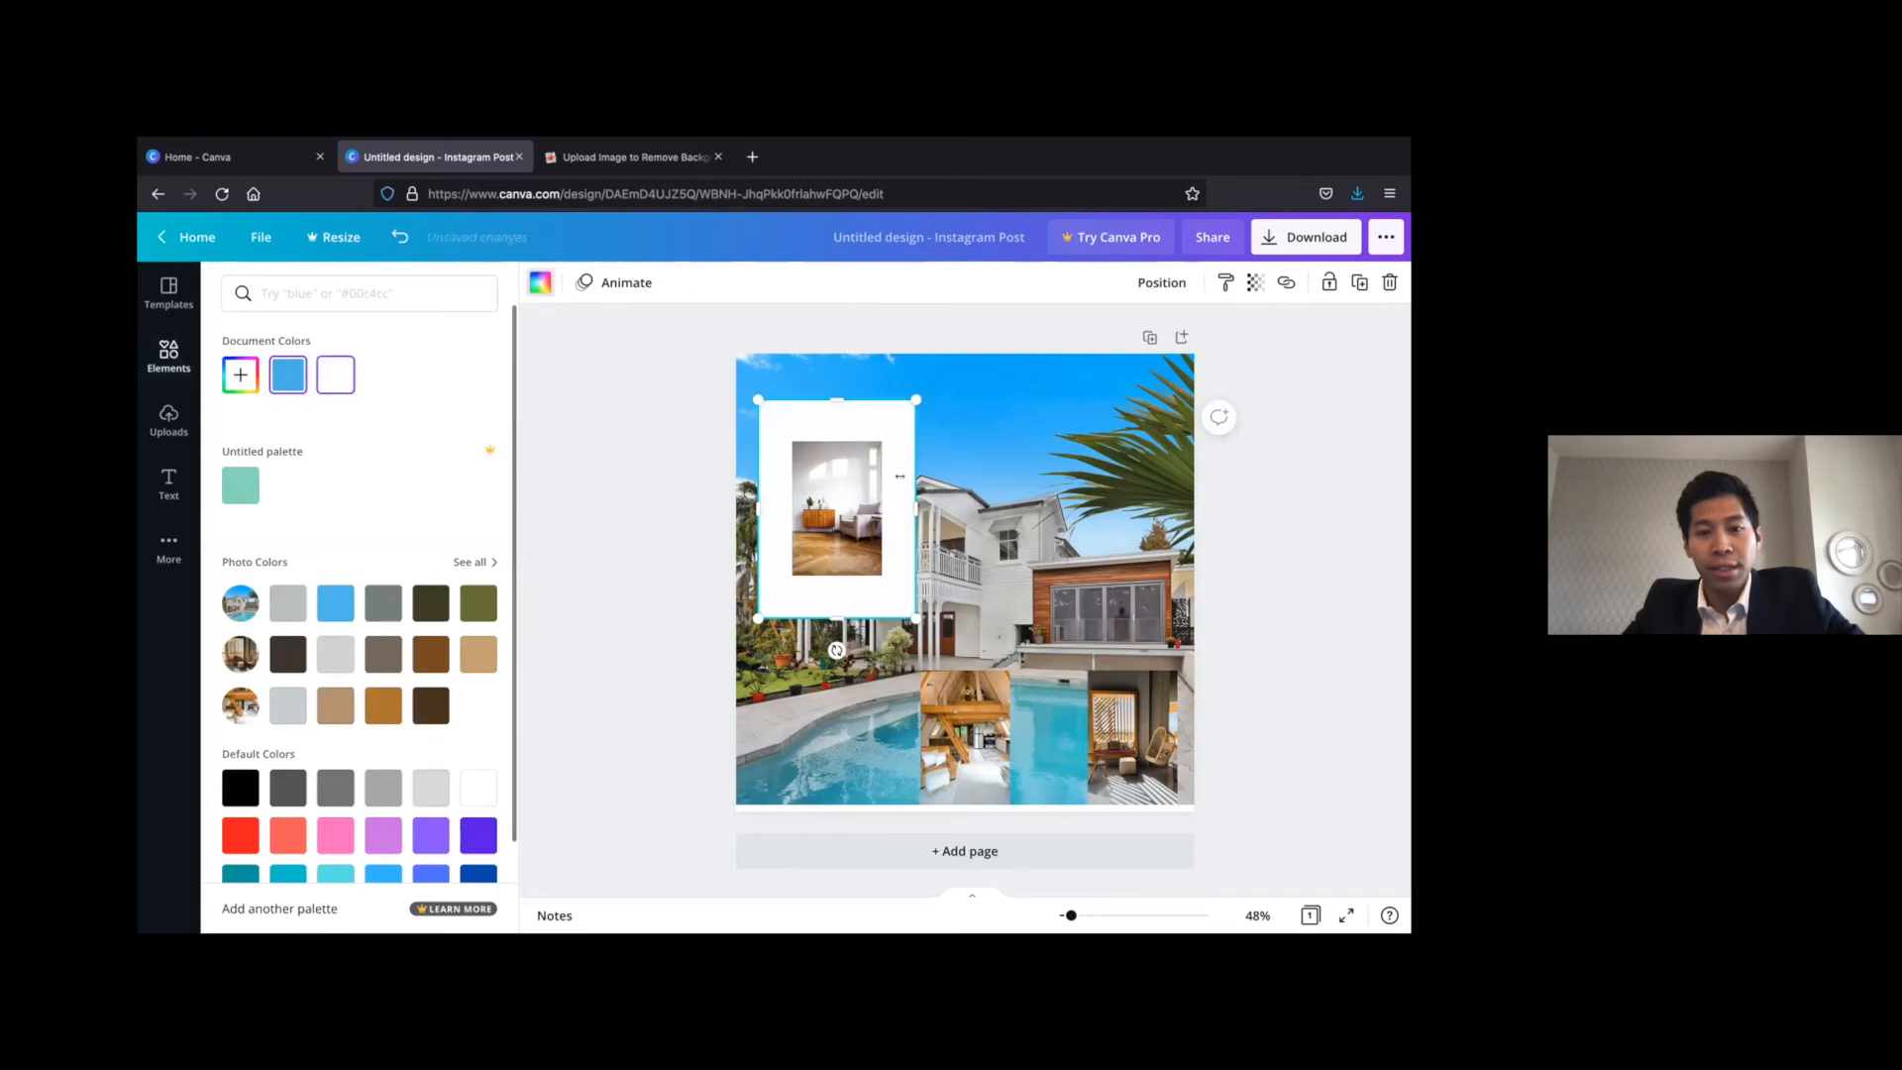
pyautogui.moveTo(915, 399); pyautogui.dragTo(895, 429)
pyautogui.moveTo(781, 513); pyautogui.dragTo(805, 513)
pyautogui.moveTo(838, 619); pyautogui.dragTo(838, 578)
pyautogui.moveTo(884, 501); pyautogui.dragTo(884, 499)
pyautogui.moveTo(840, 582); pyautogui.dragTo(838, 584)
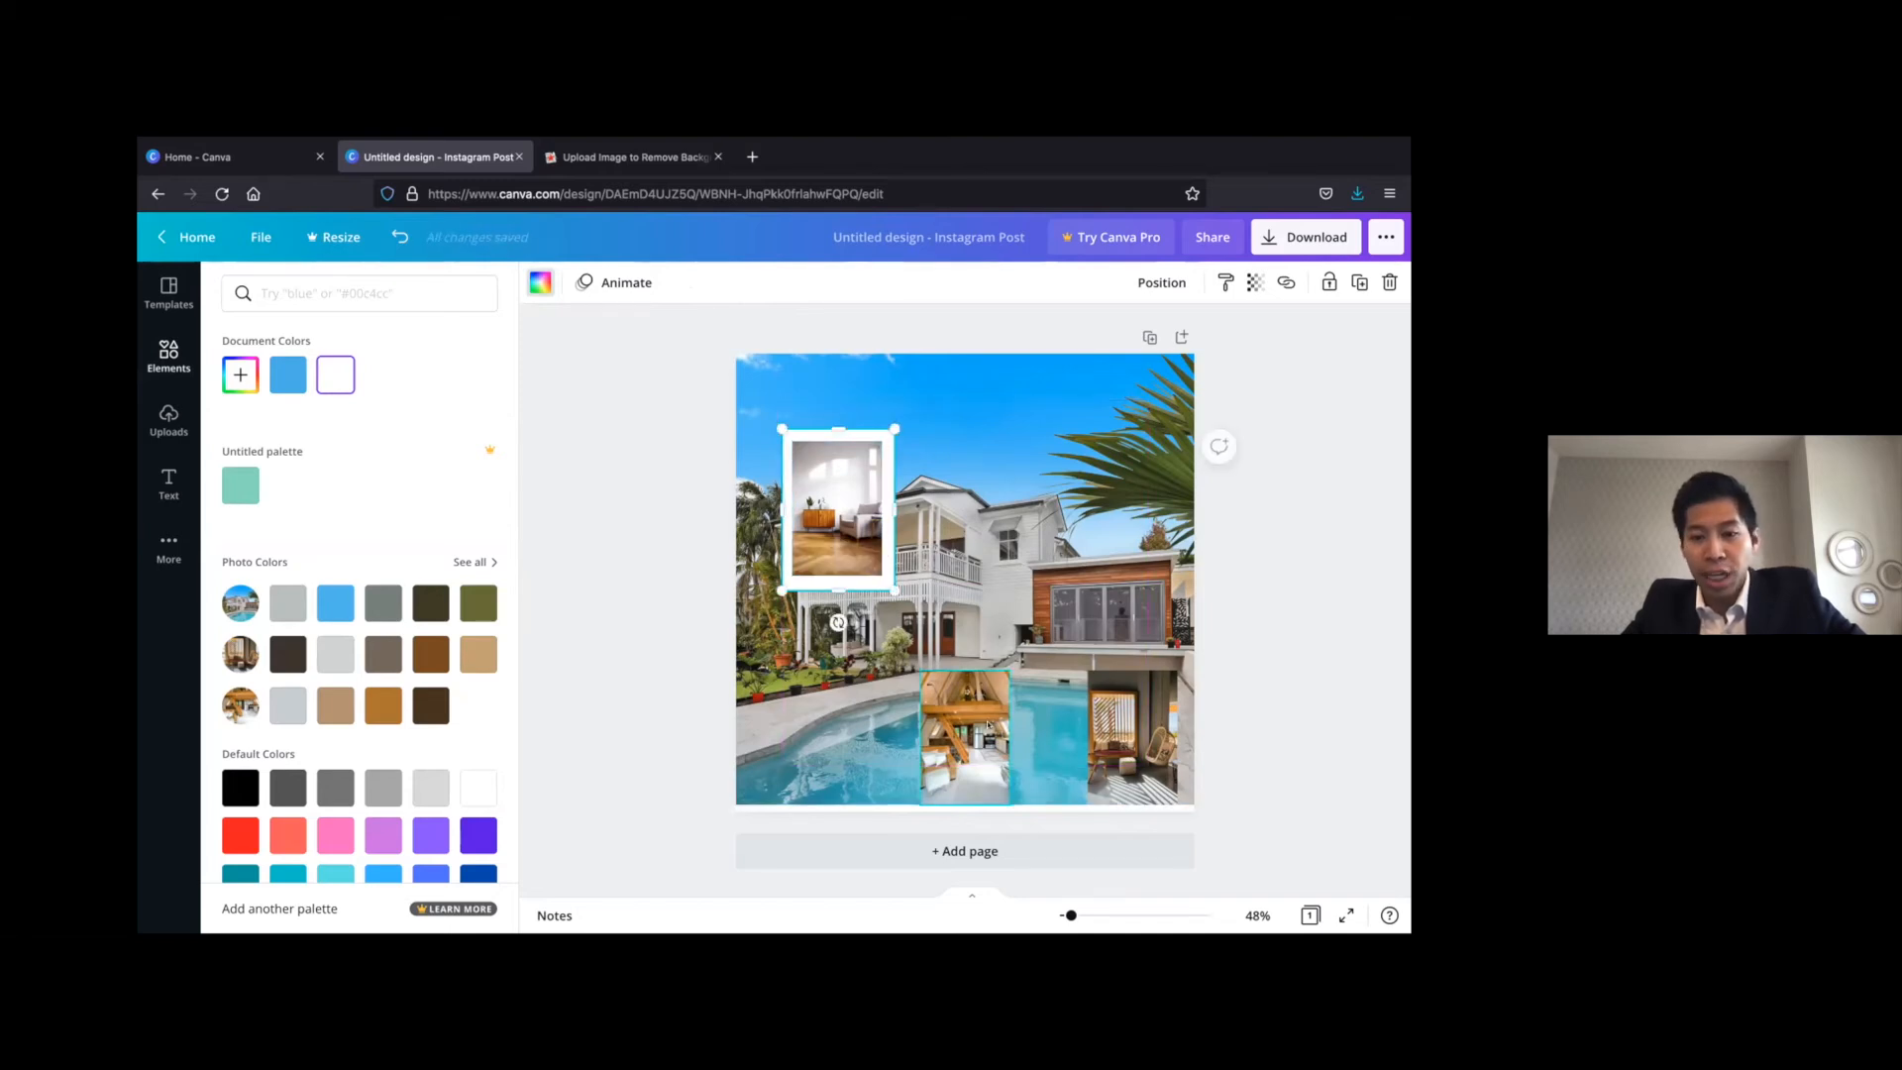
pyautogui.click(909, 499)
pyautogui.click(882, 472)
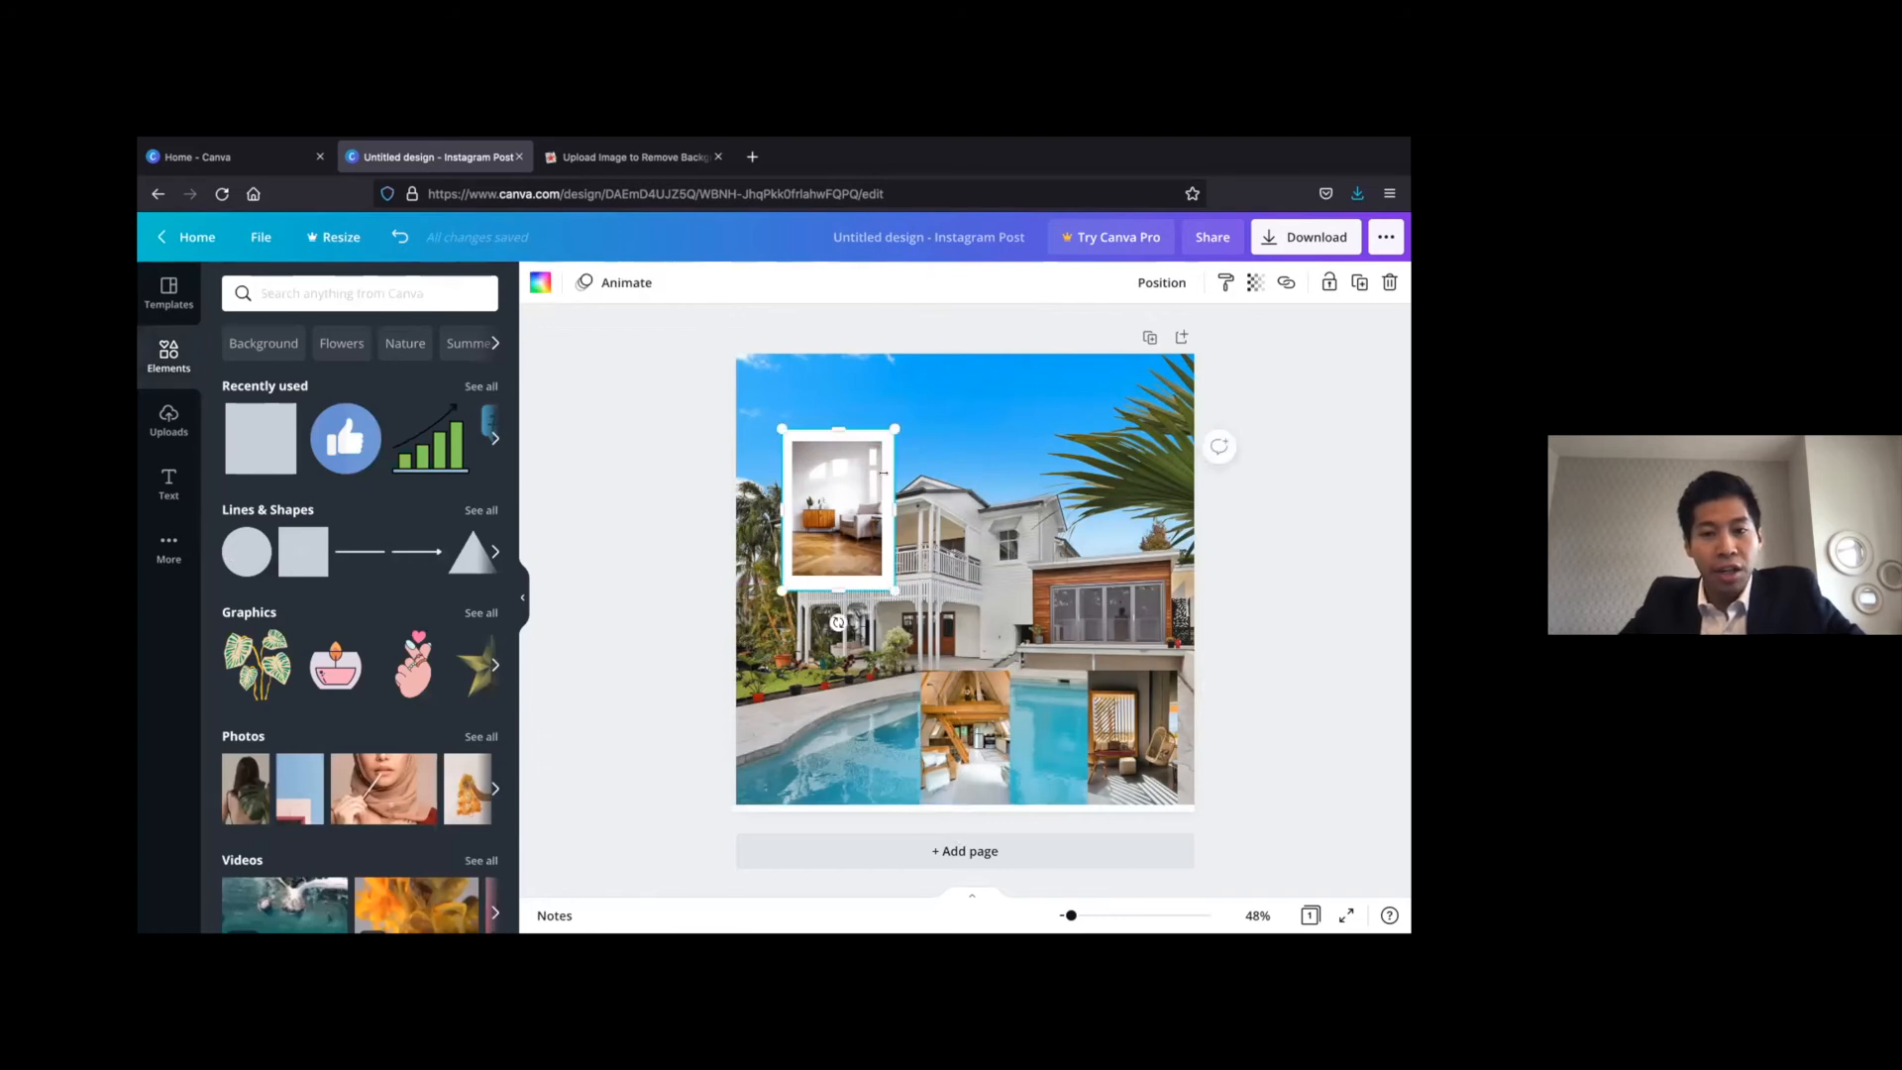
pyautogui.rightClick(891, 483)
pyautogui.click(946, 462)
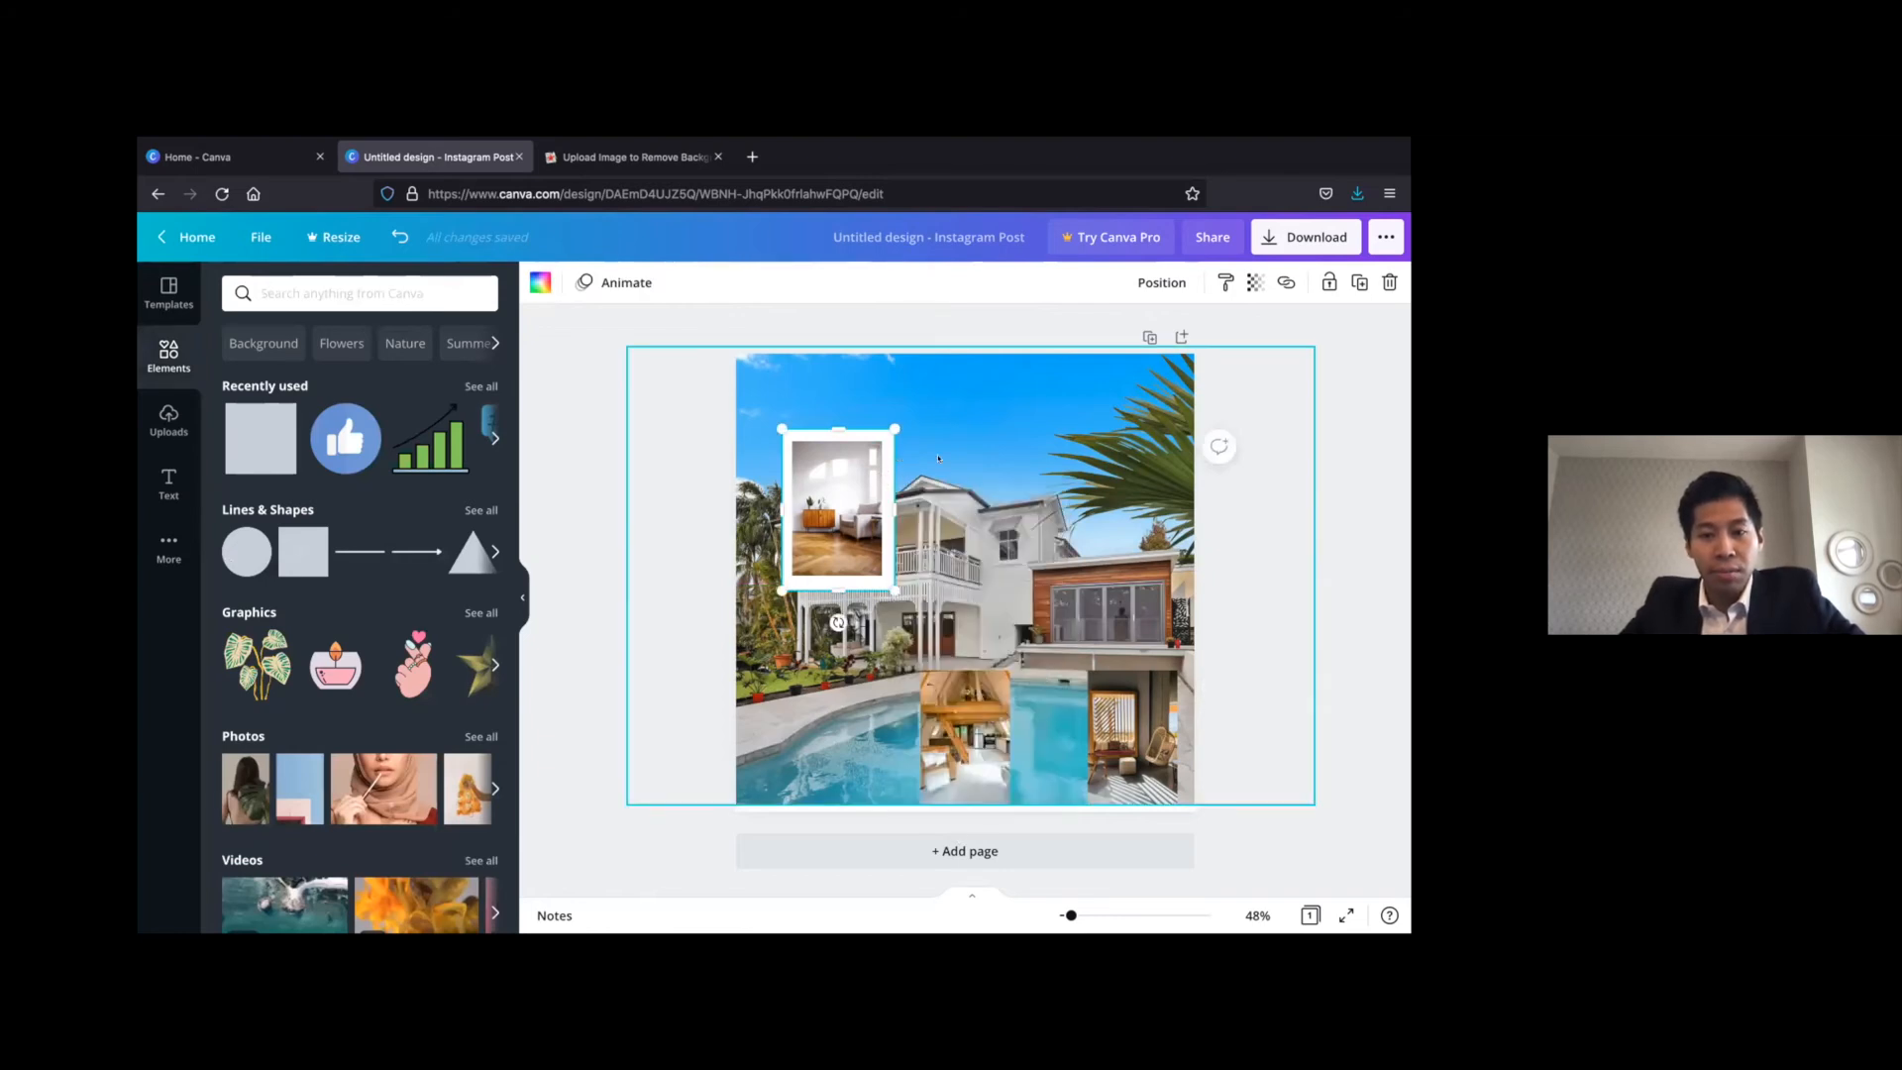
pyautogui.rightClick(946, 463)
pyautogui.click(1001, 522)
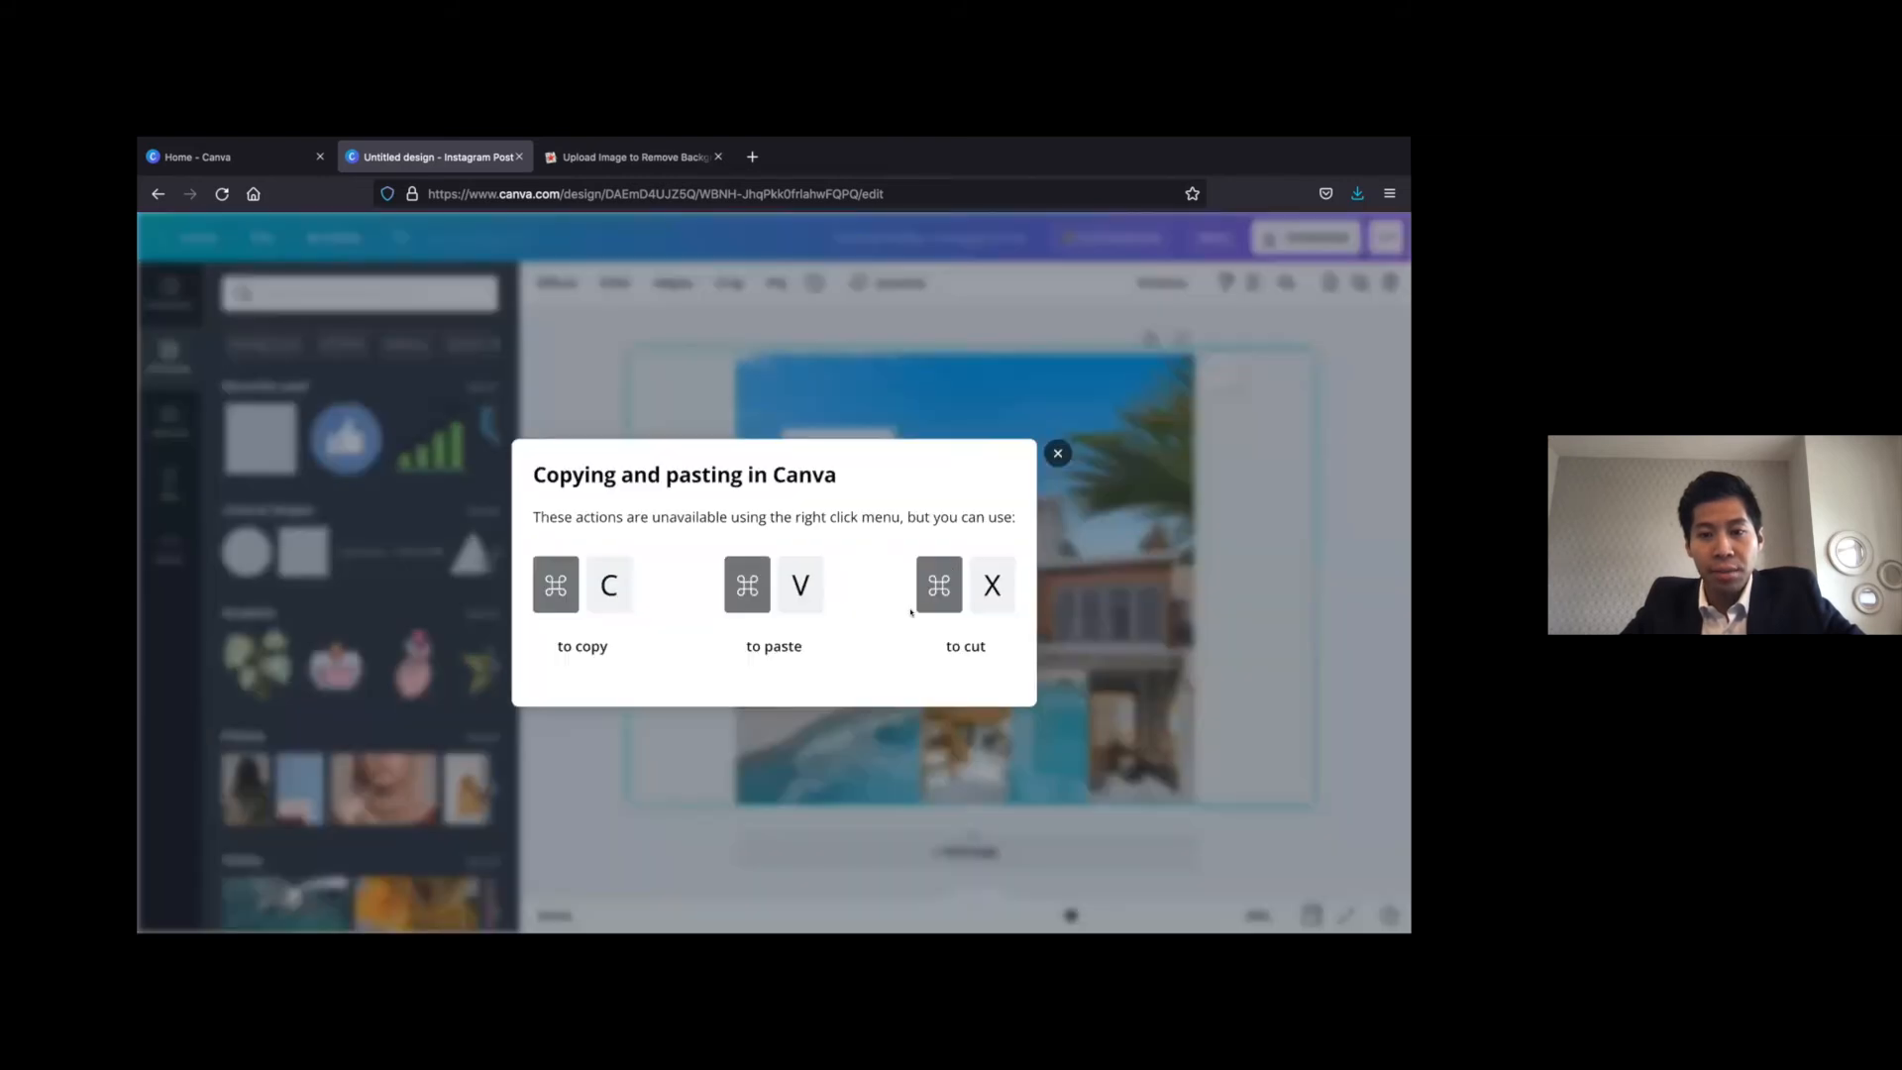
pyautogui.click(1056, 452)
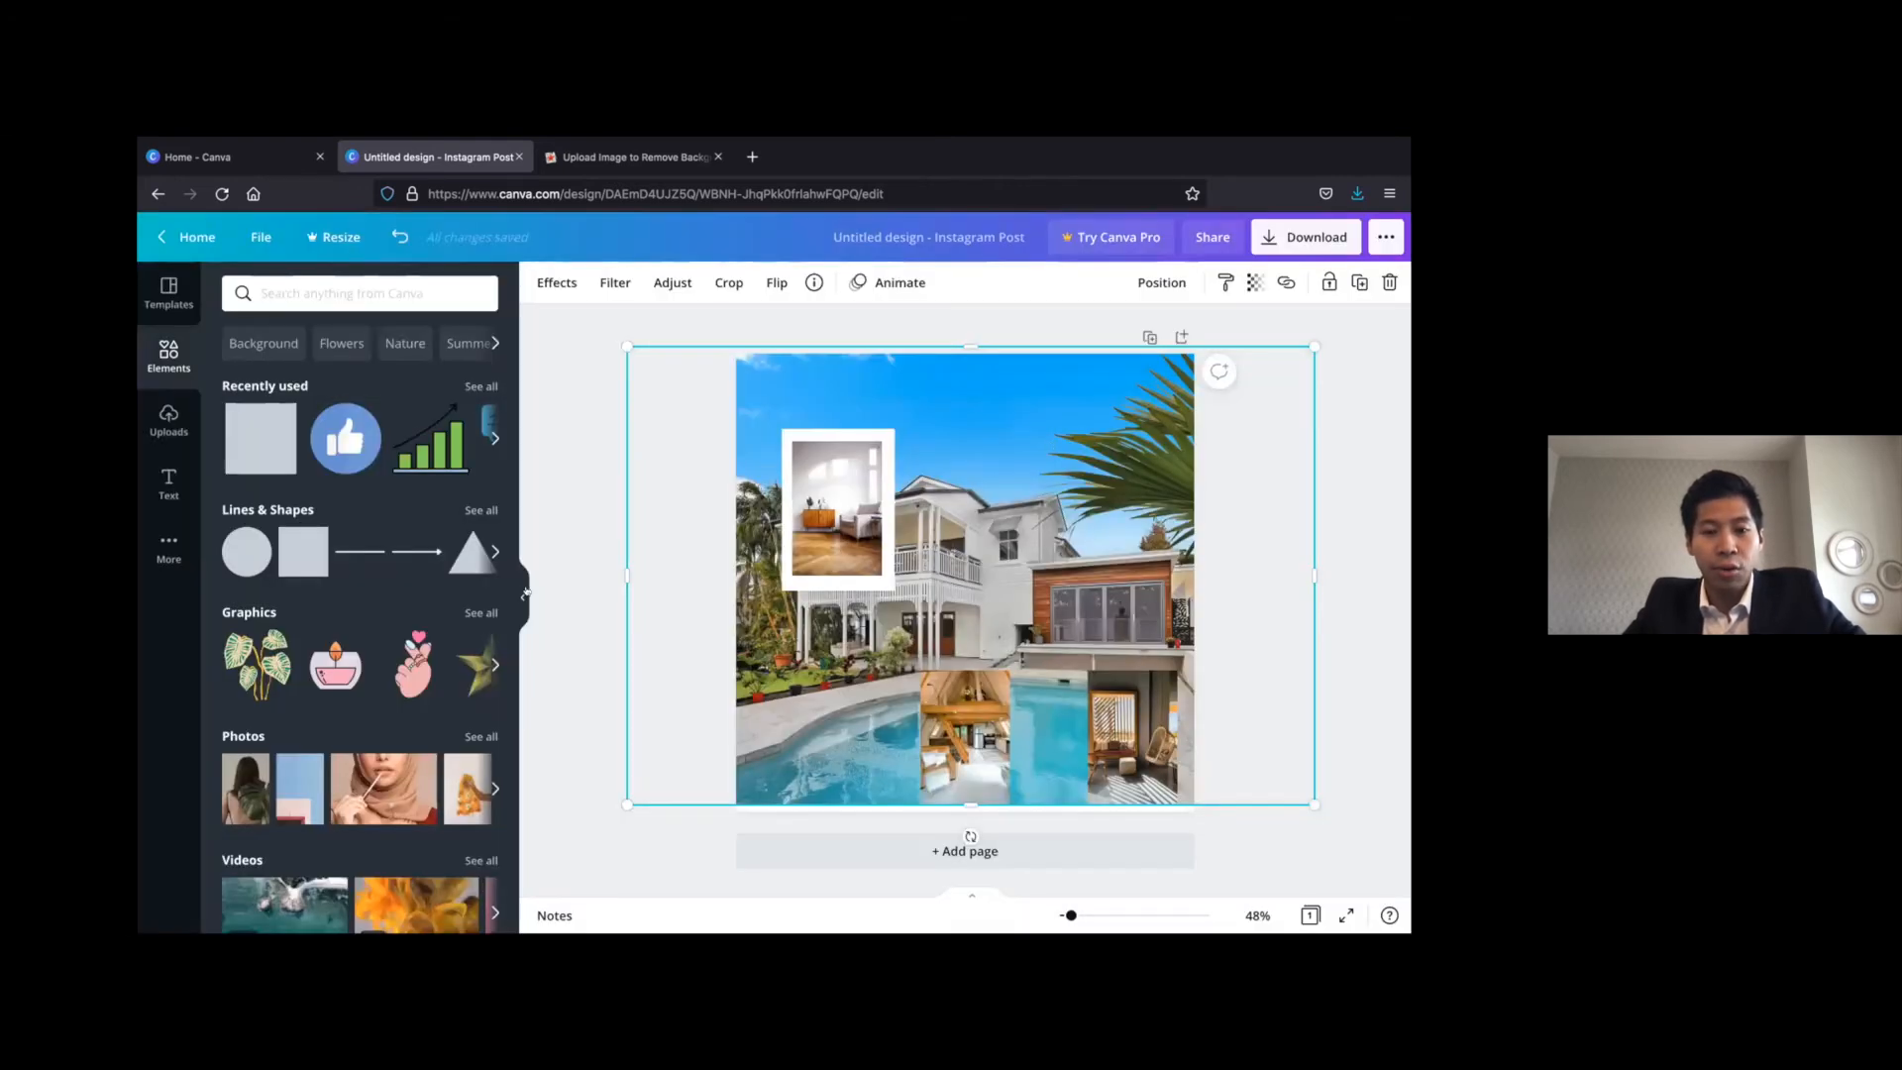
# Duplicate the white rectangle twice, place one copy over the hanging-chair photo and bring that photo in front of it
pyautogui.click(796, 823)
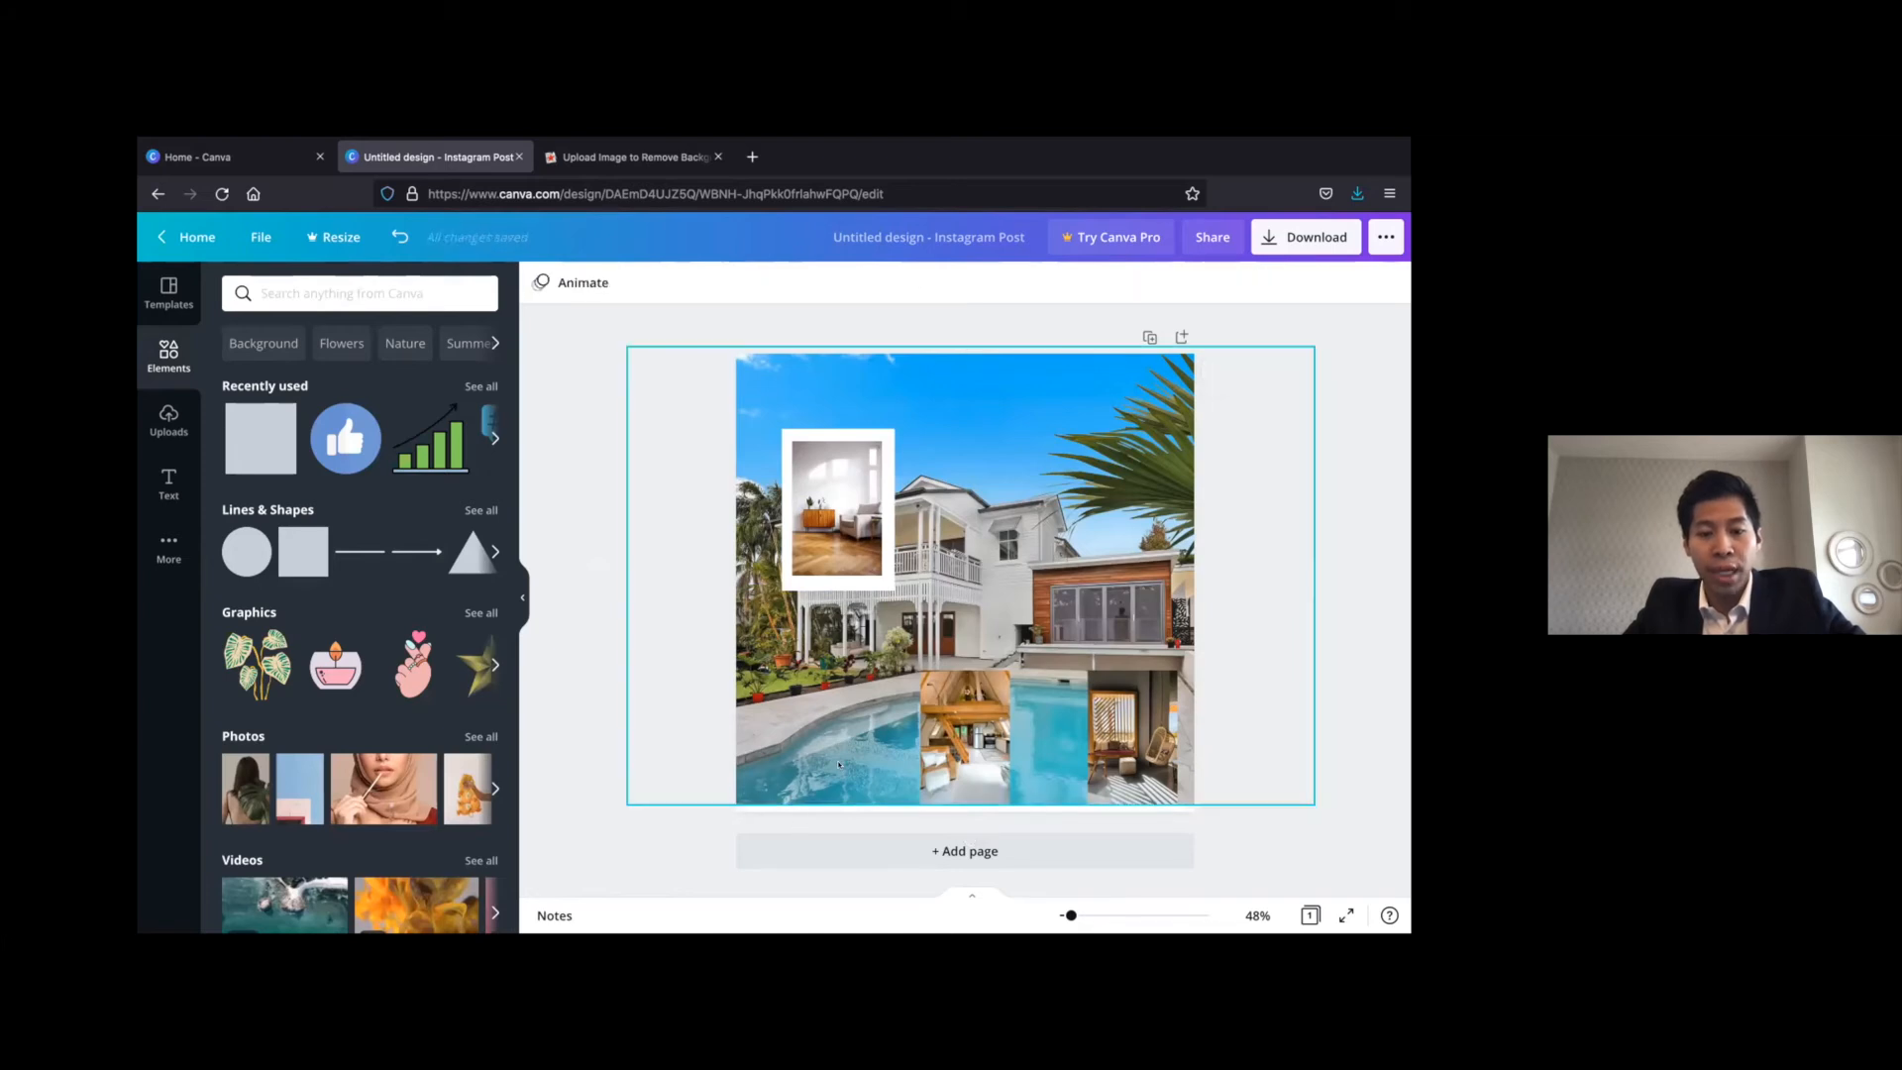
pyautogui.click(839, 764)
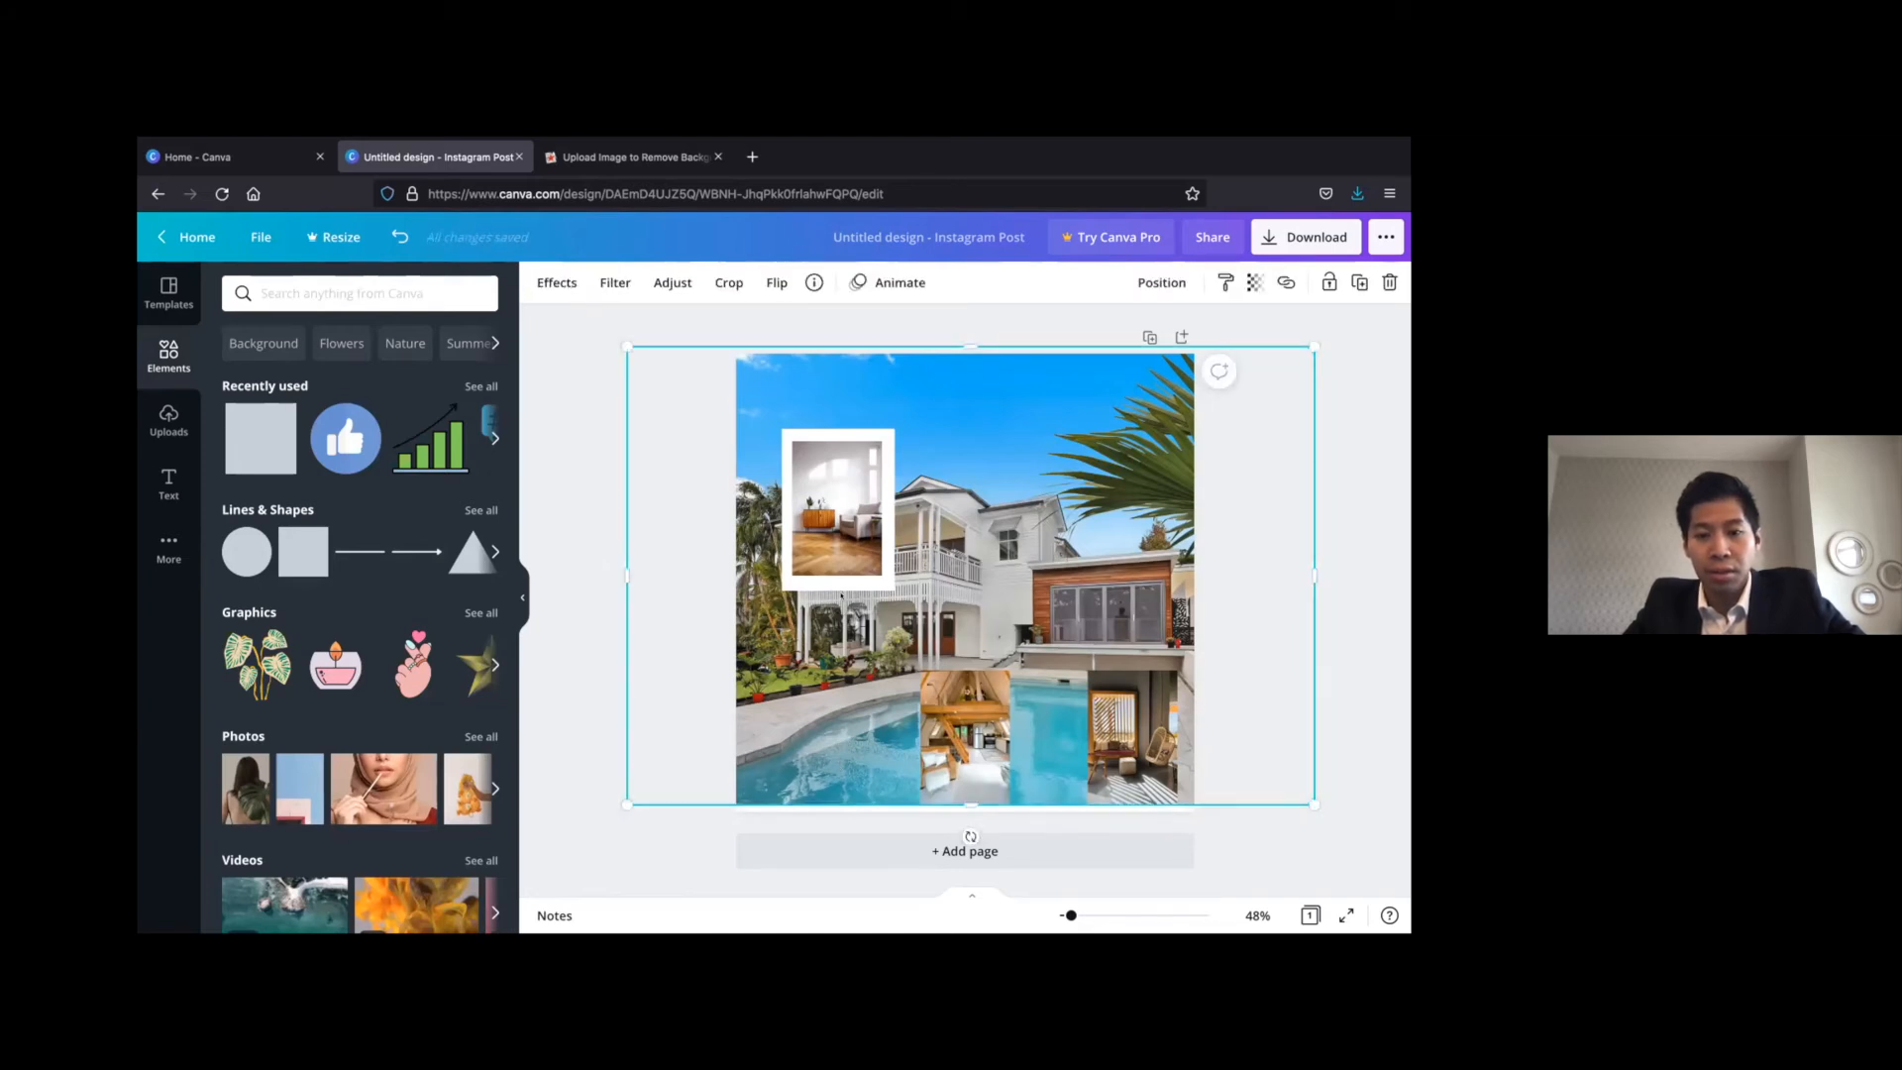
pyautogui.click(889, 554)
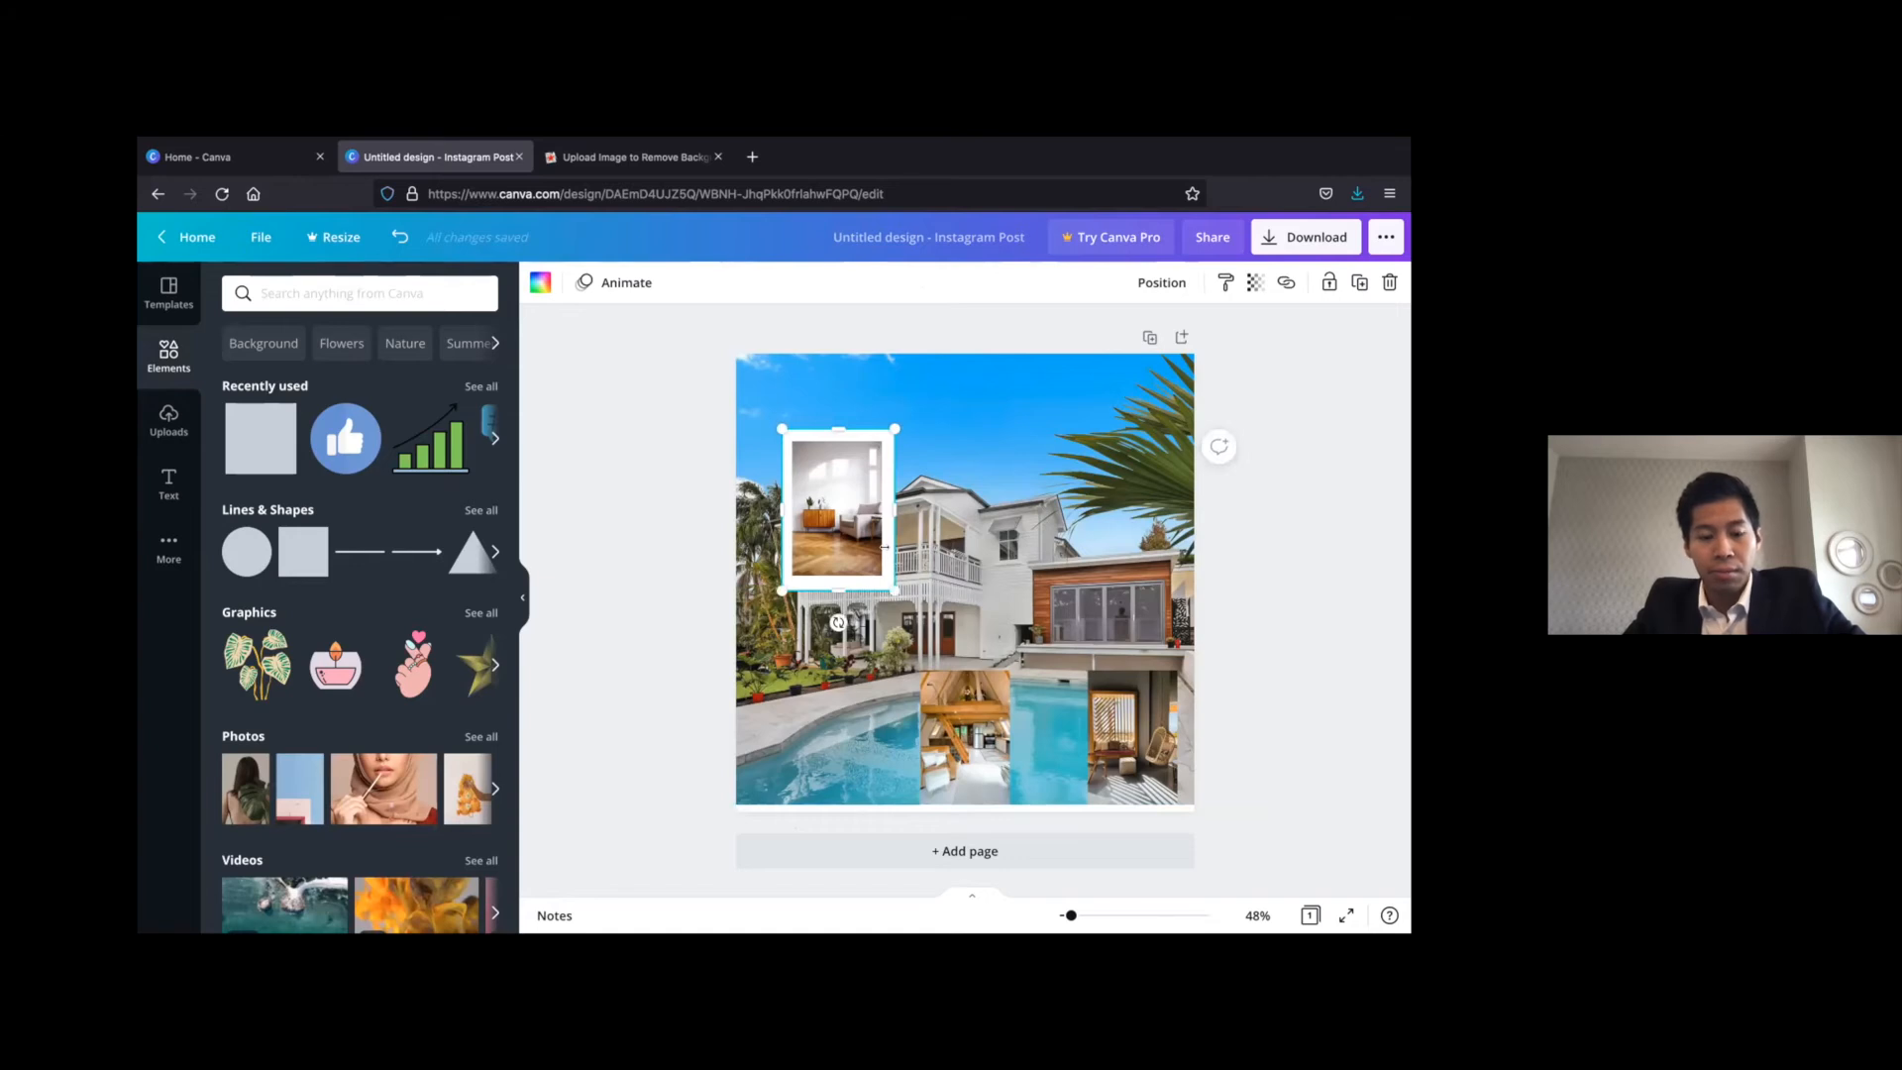
pyautogui.hotkey('ctrl', 'd')
pyautogui.moveTo(858, 527); pyautogui.dragTo(1106, 712)
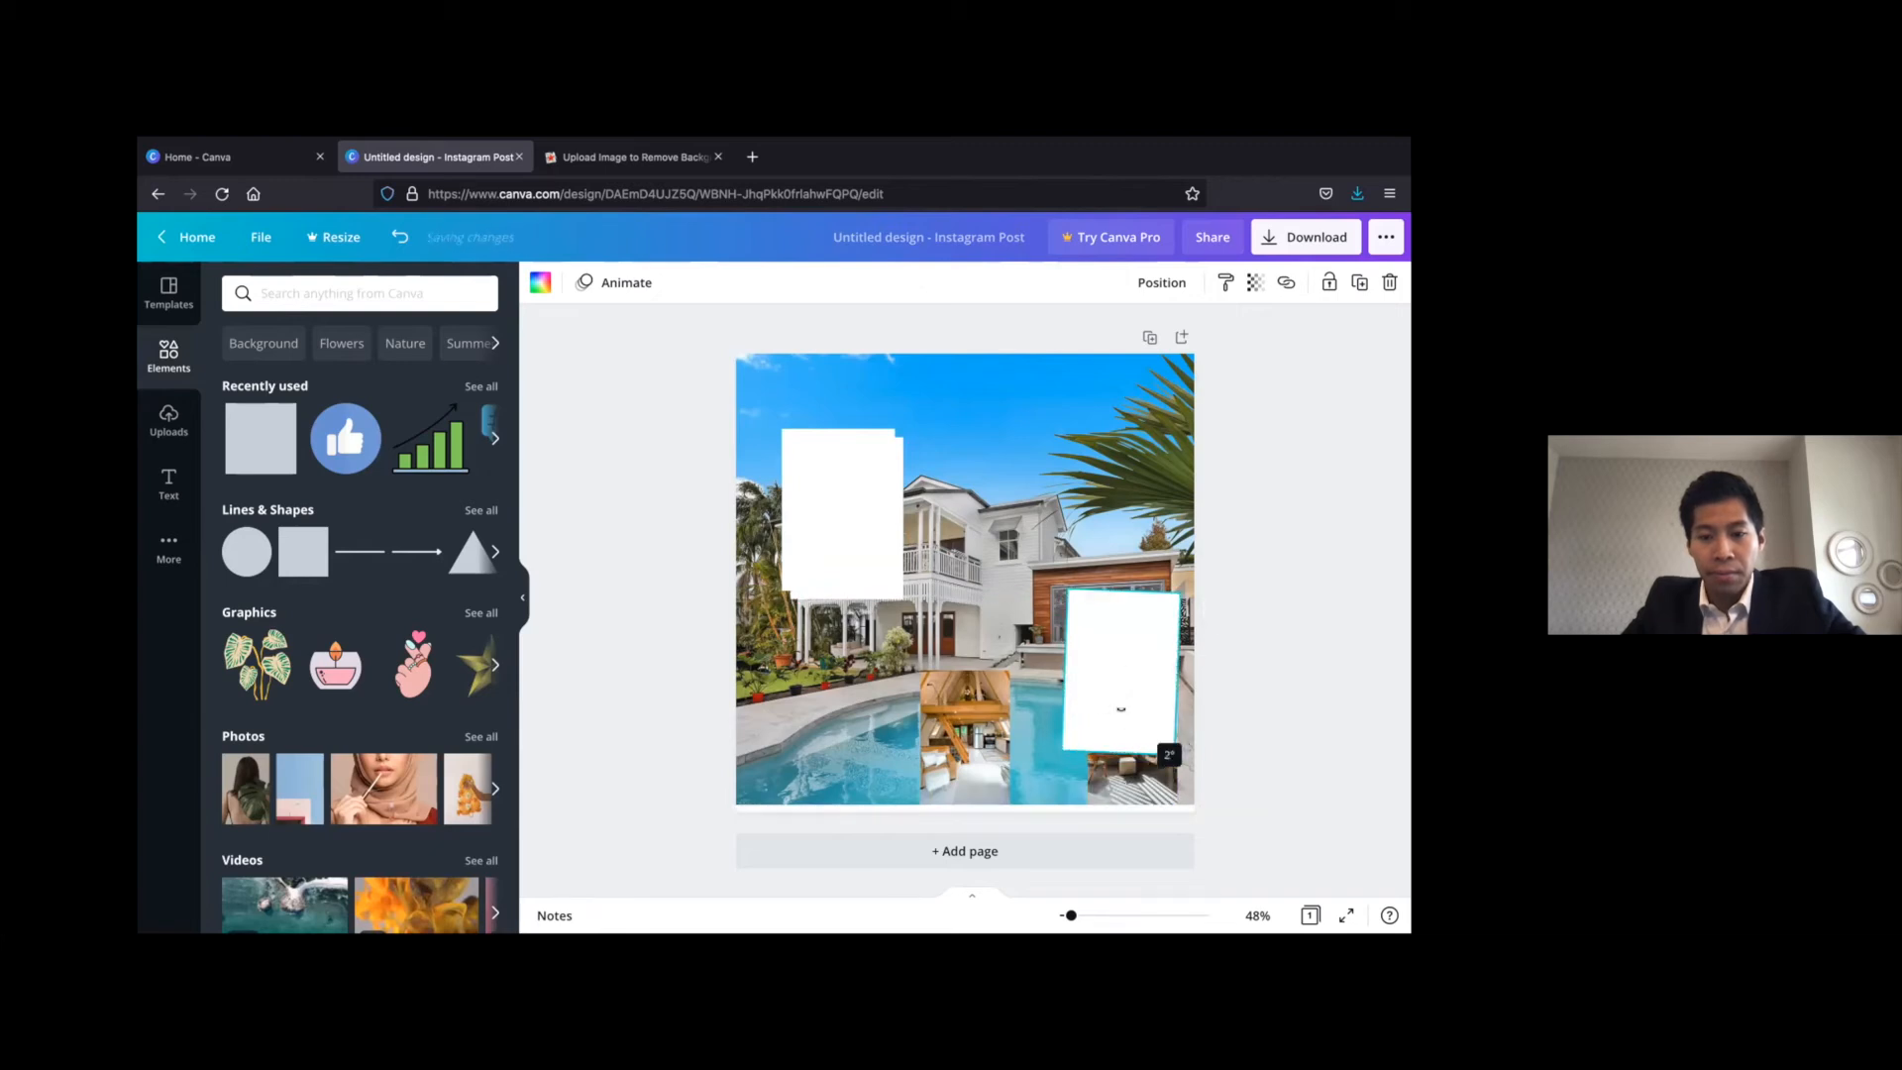
pyautogui.moveTo(1120, 784); pyautogui.dragTo(1133, 726)
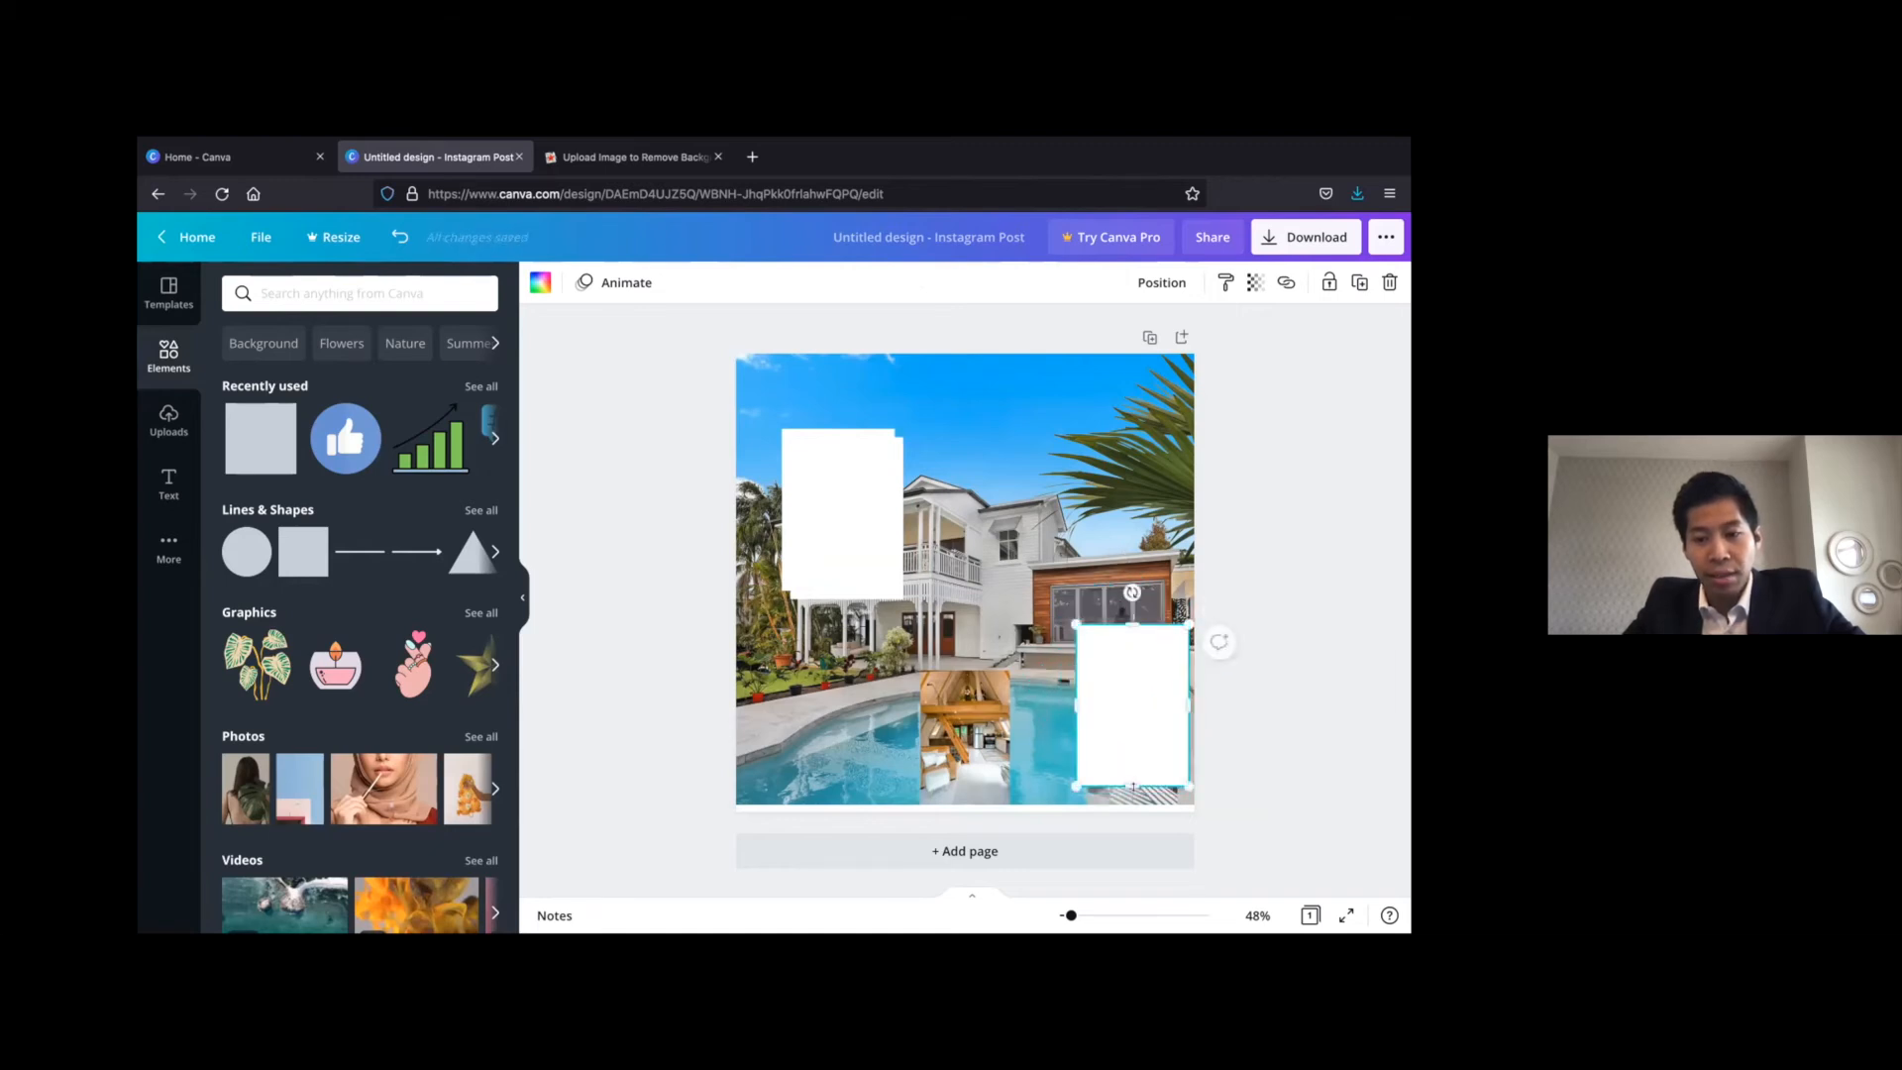
pyautogui.click(1237, 794)
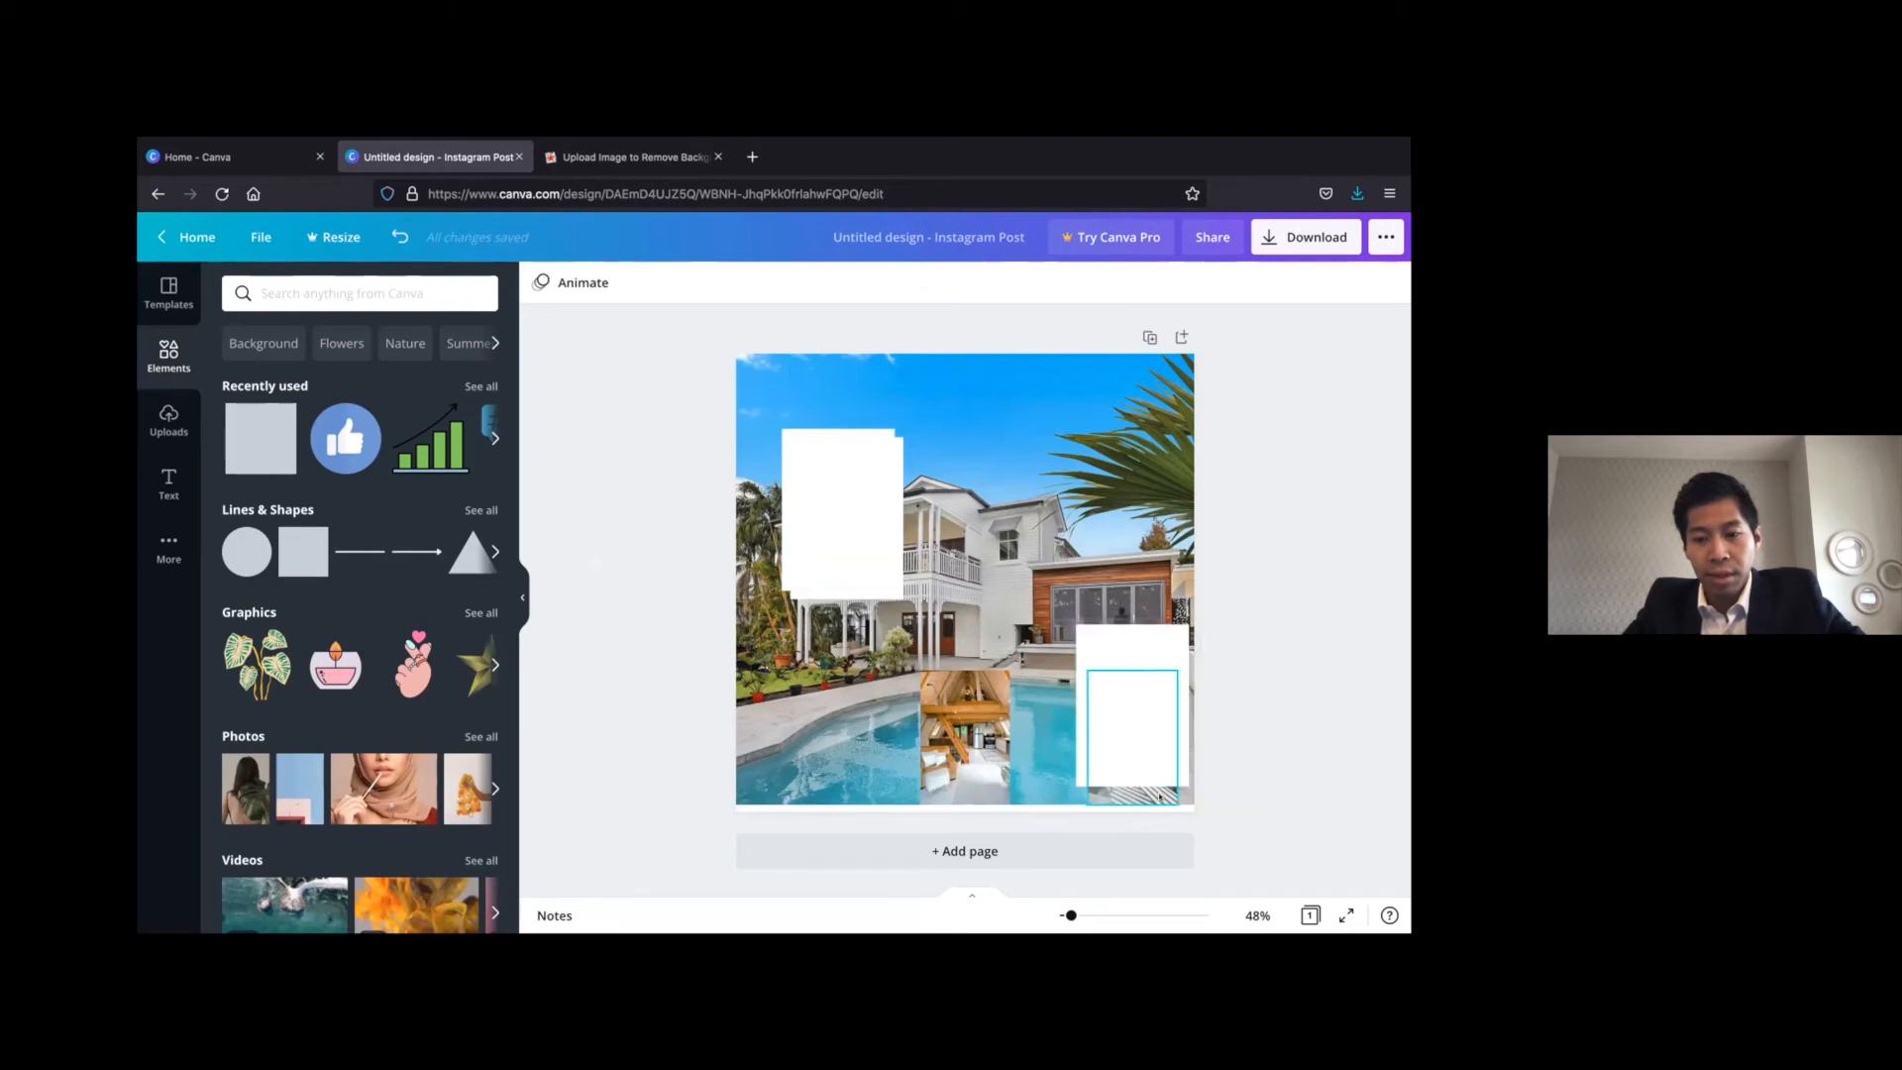
pyautogui.click(1159, 773)
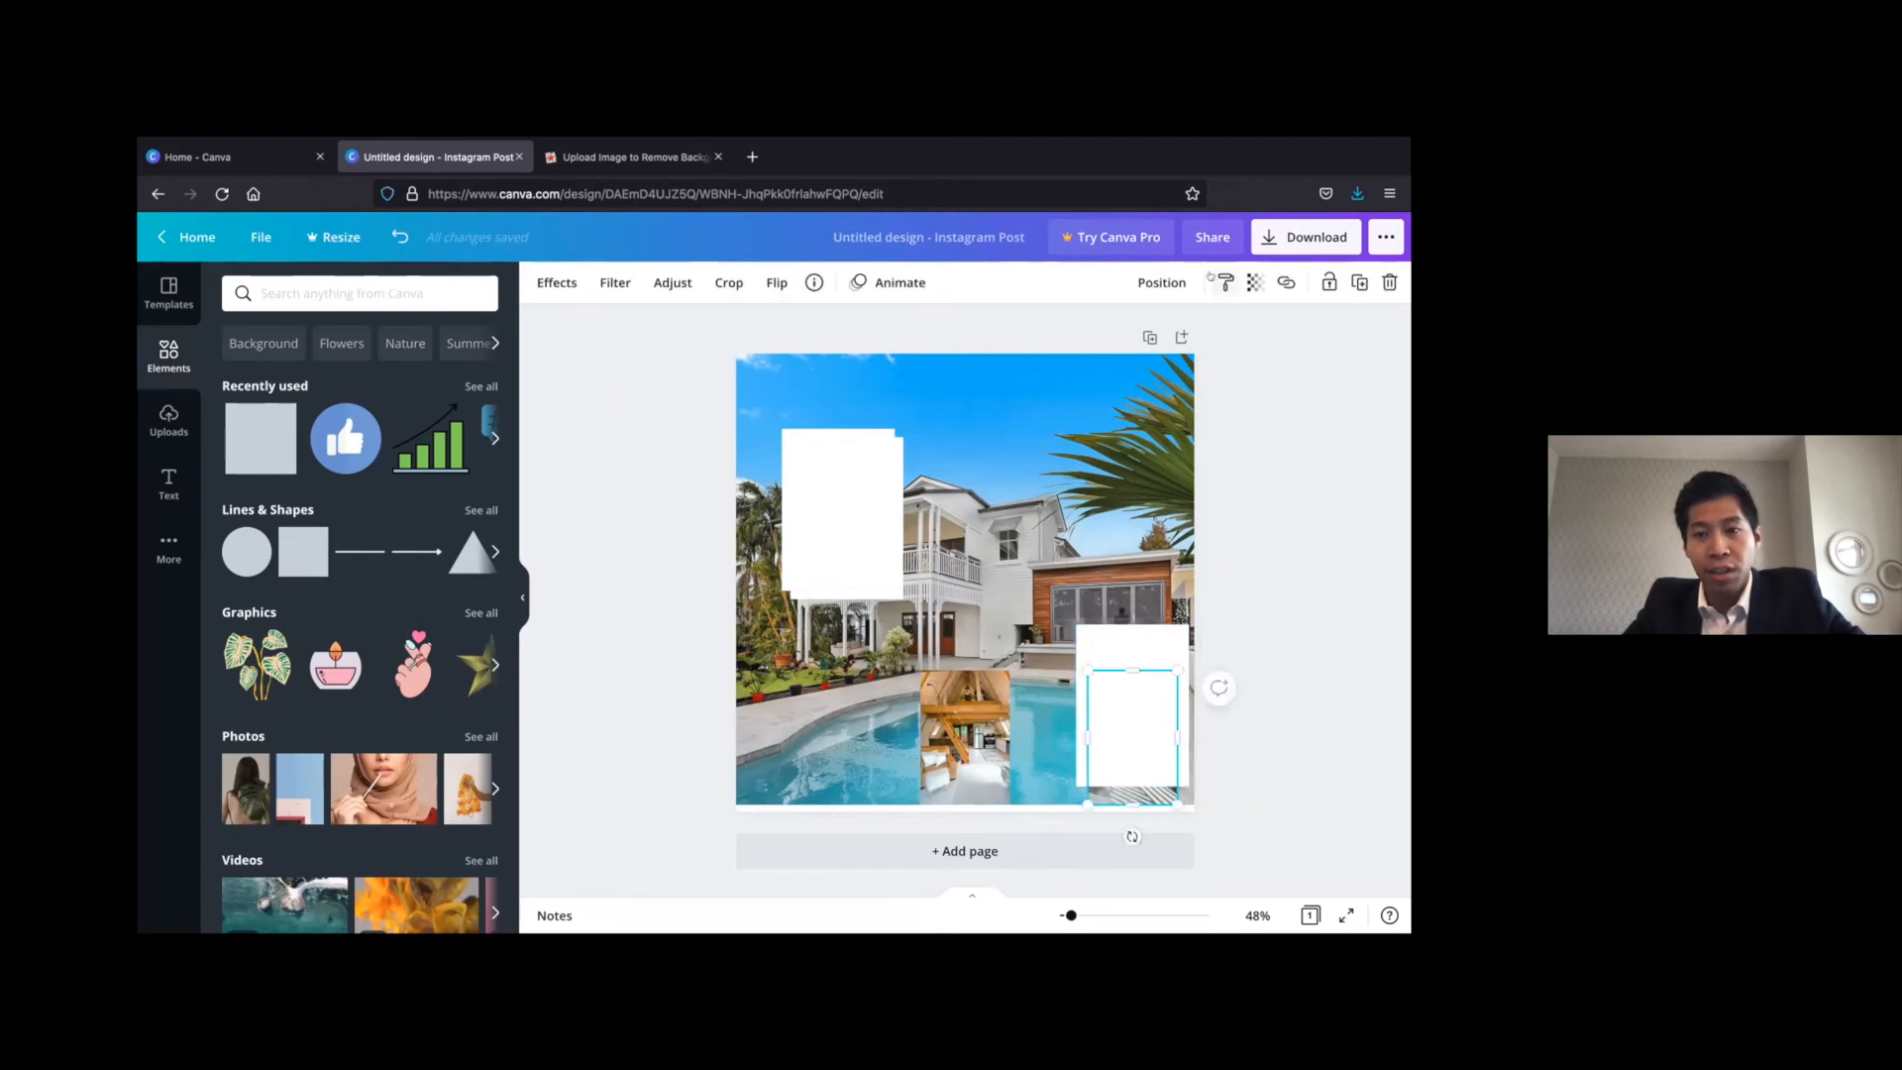
pyautogui.click(1164, 285)
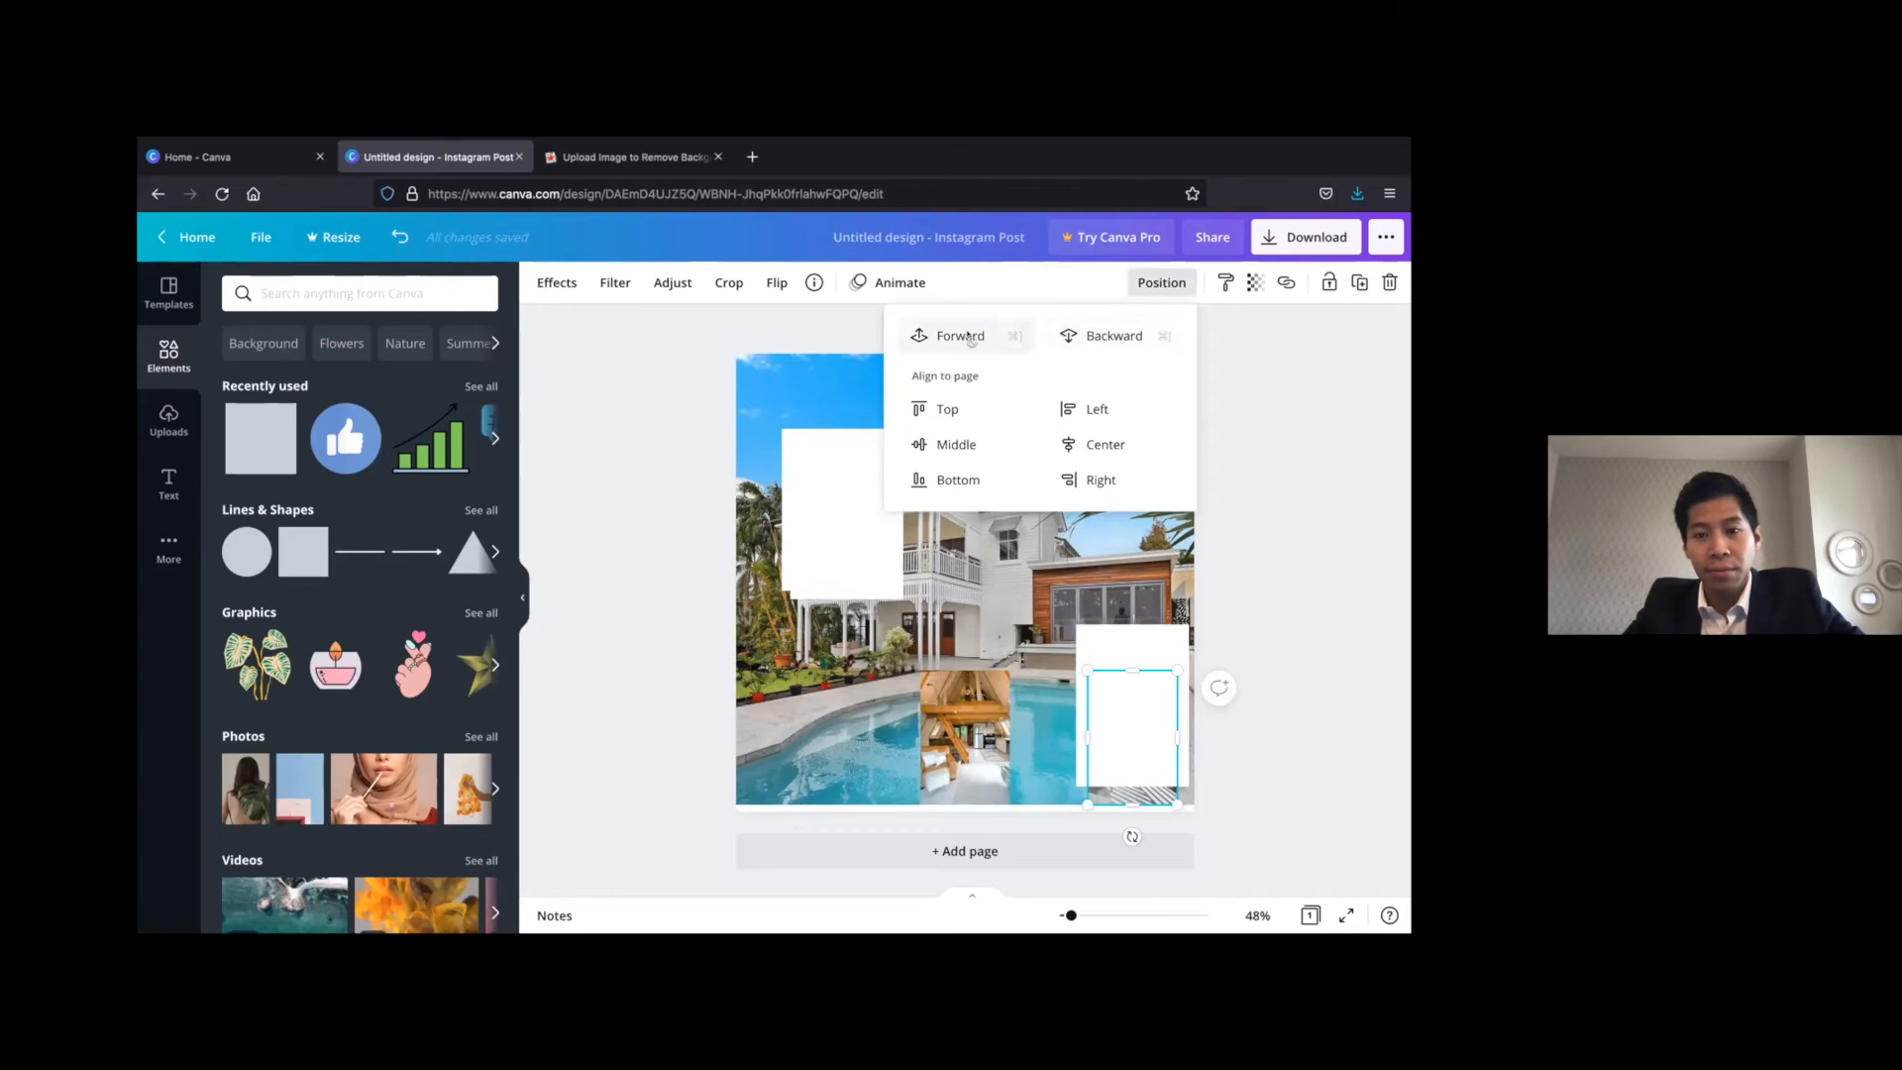
pyautogui.click(958, 336)
# Move the second white copy over the loft photo and bring the loft photo in front of it
pyautogui.click(978, 797)
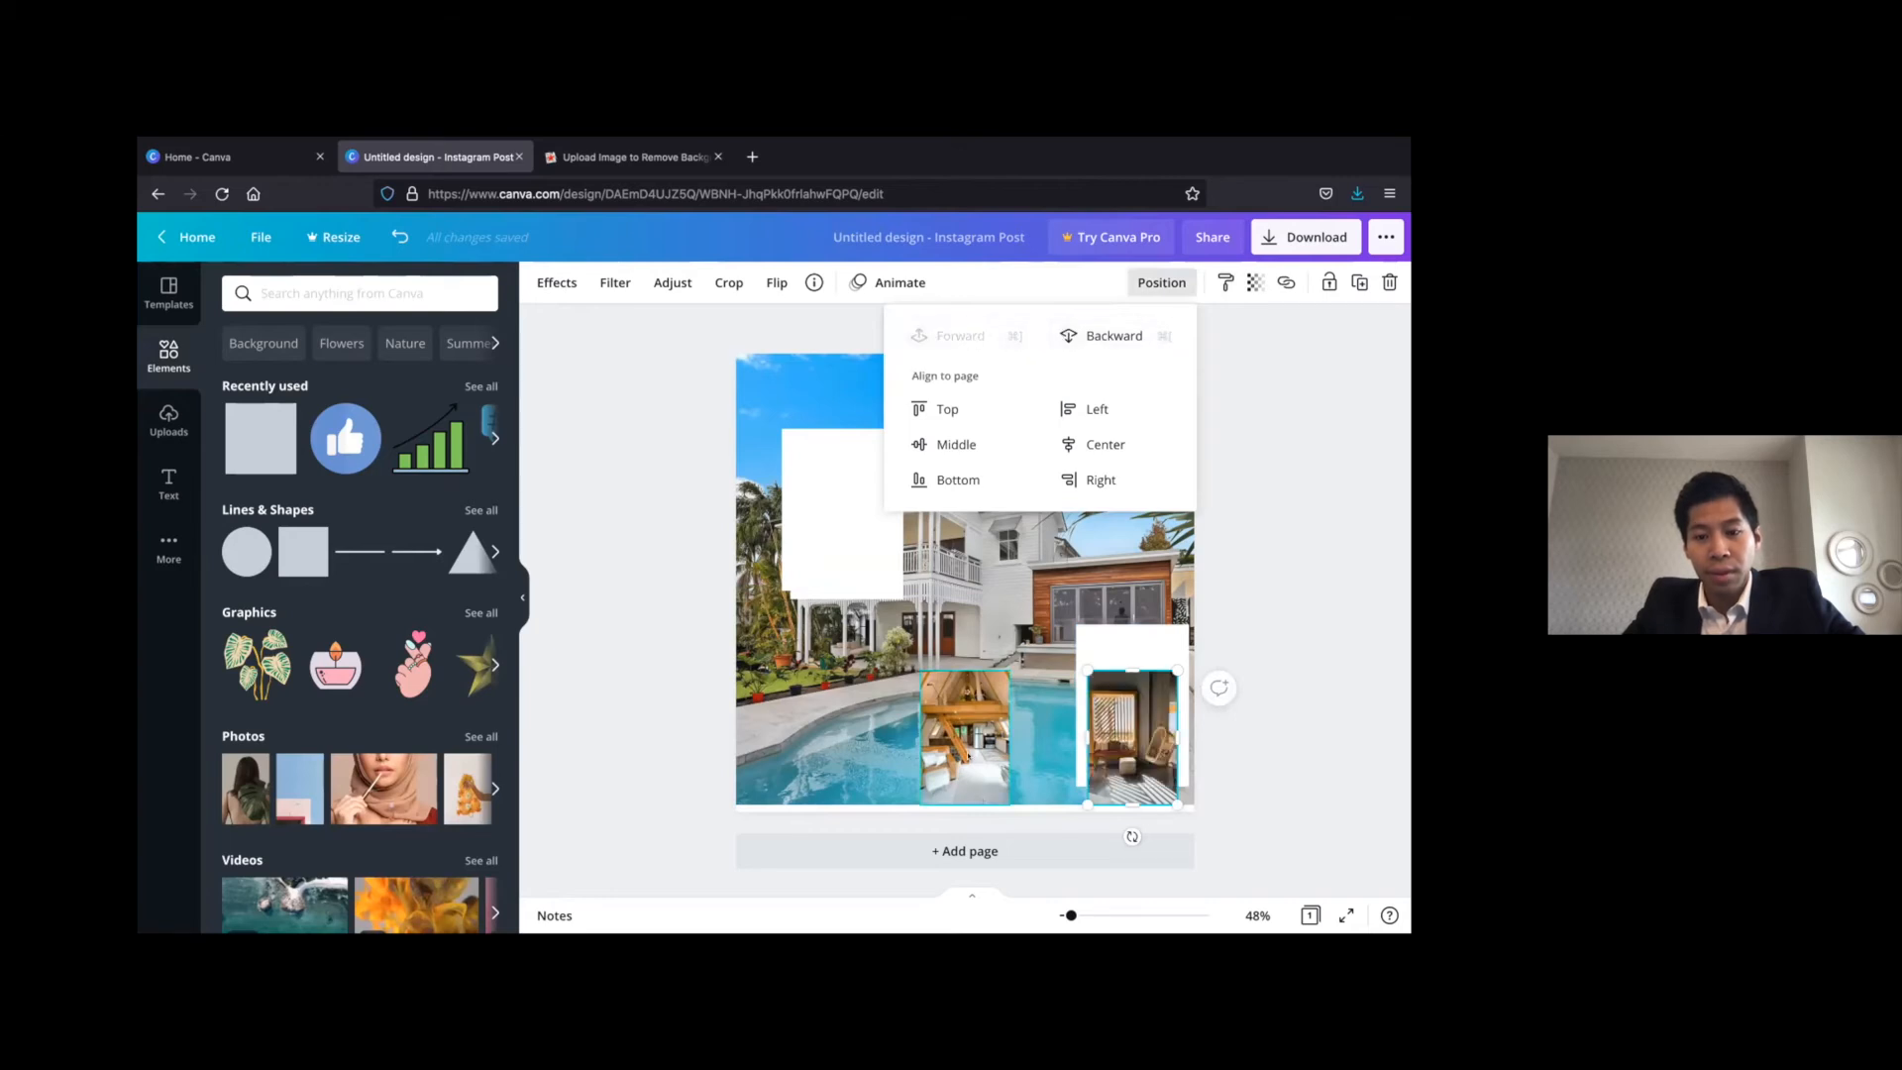
pyautogui.click(1151, 286)
pyautogui.click(1290, 524)
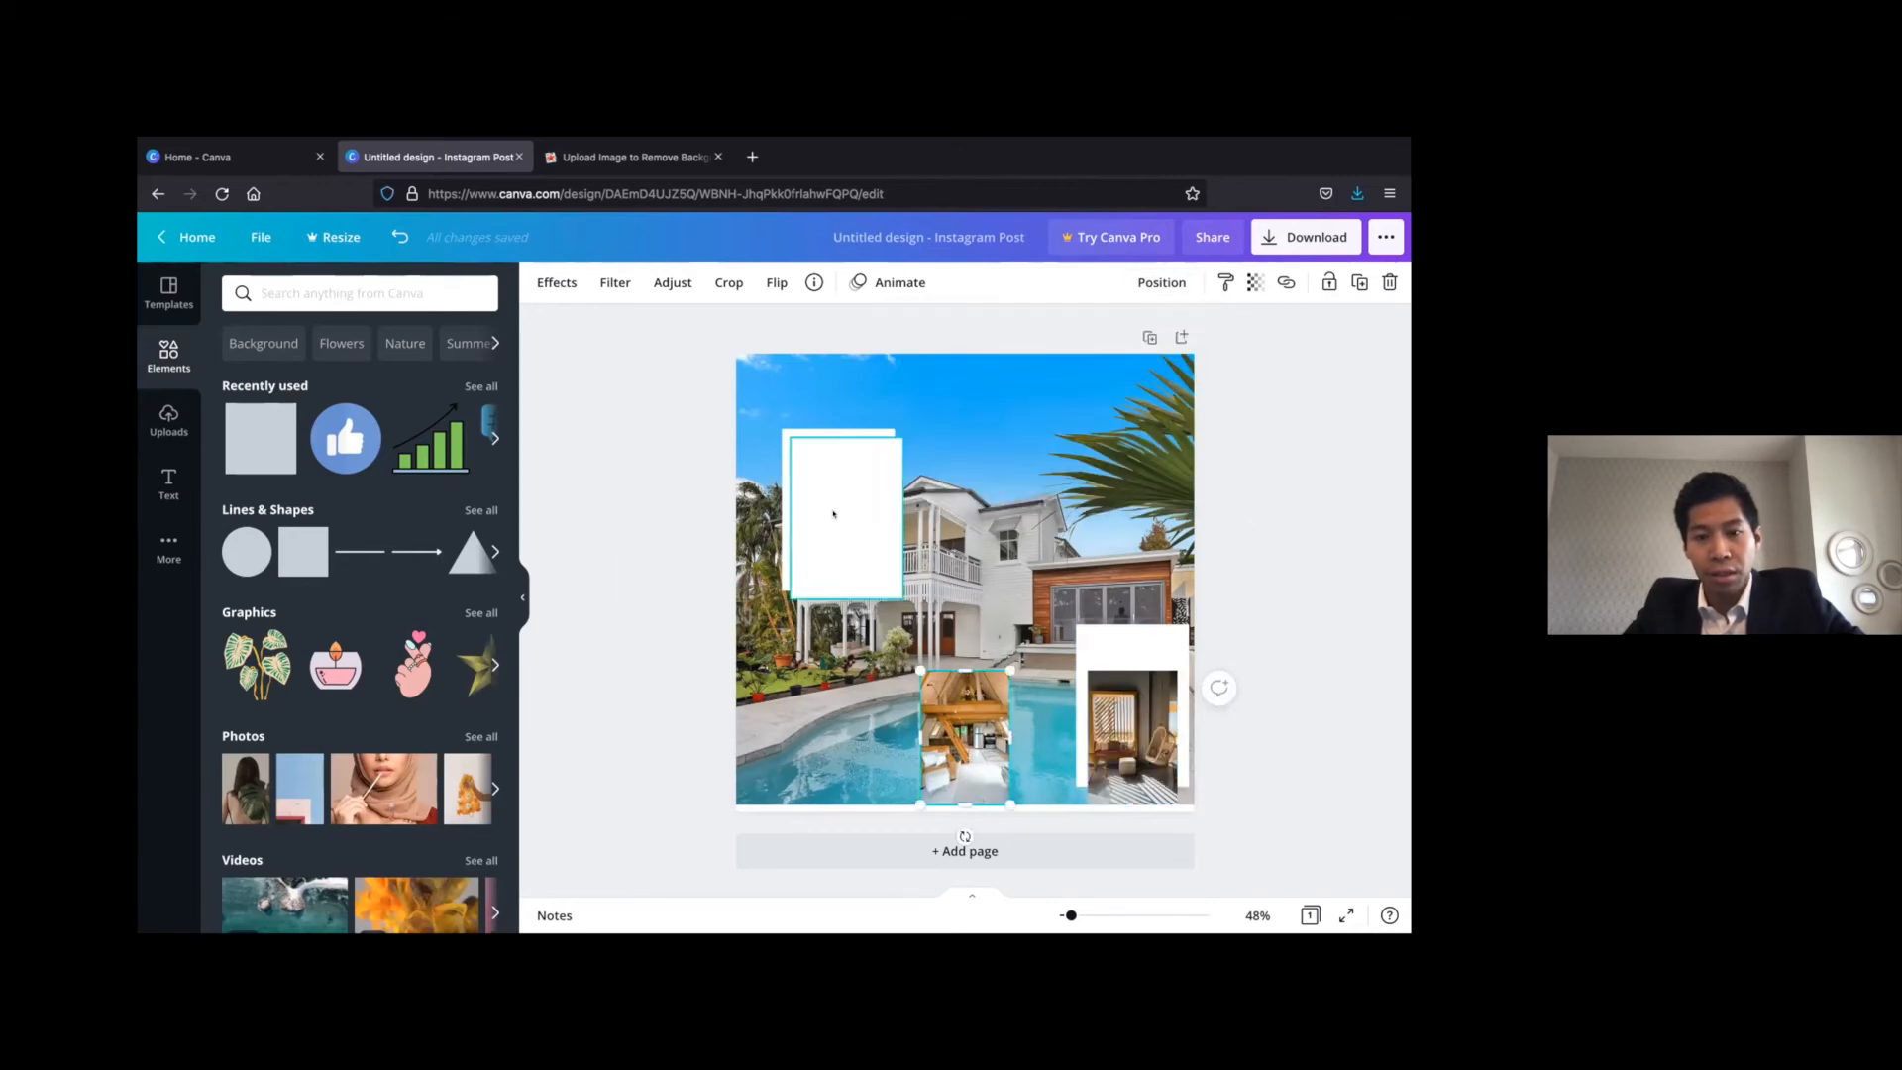
pyautogui.moveTo(844, 517); pyautogui.dragTo(950, 656)
pyautogui.click(953, 768)
pyautogui.click(1161, 282)
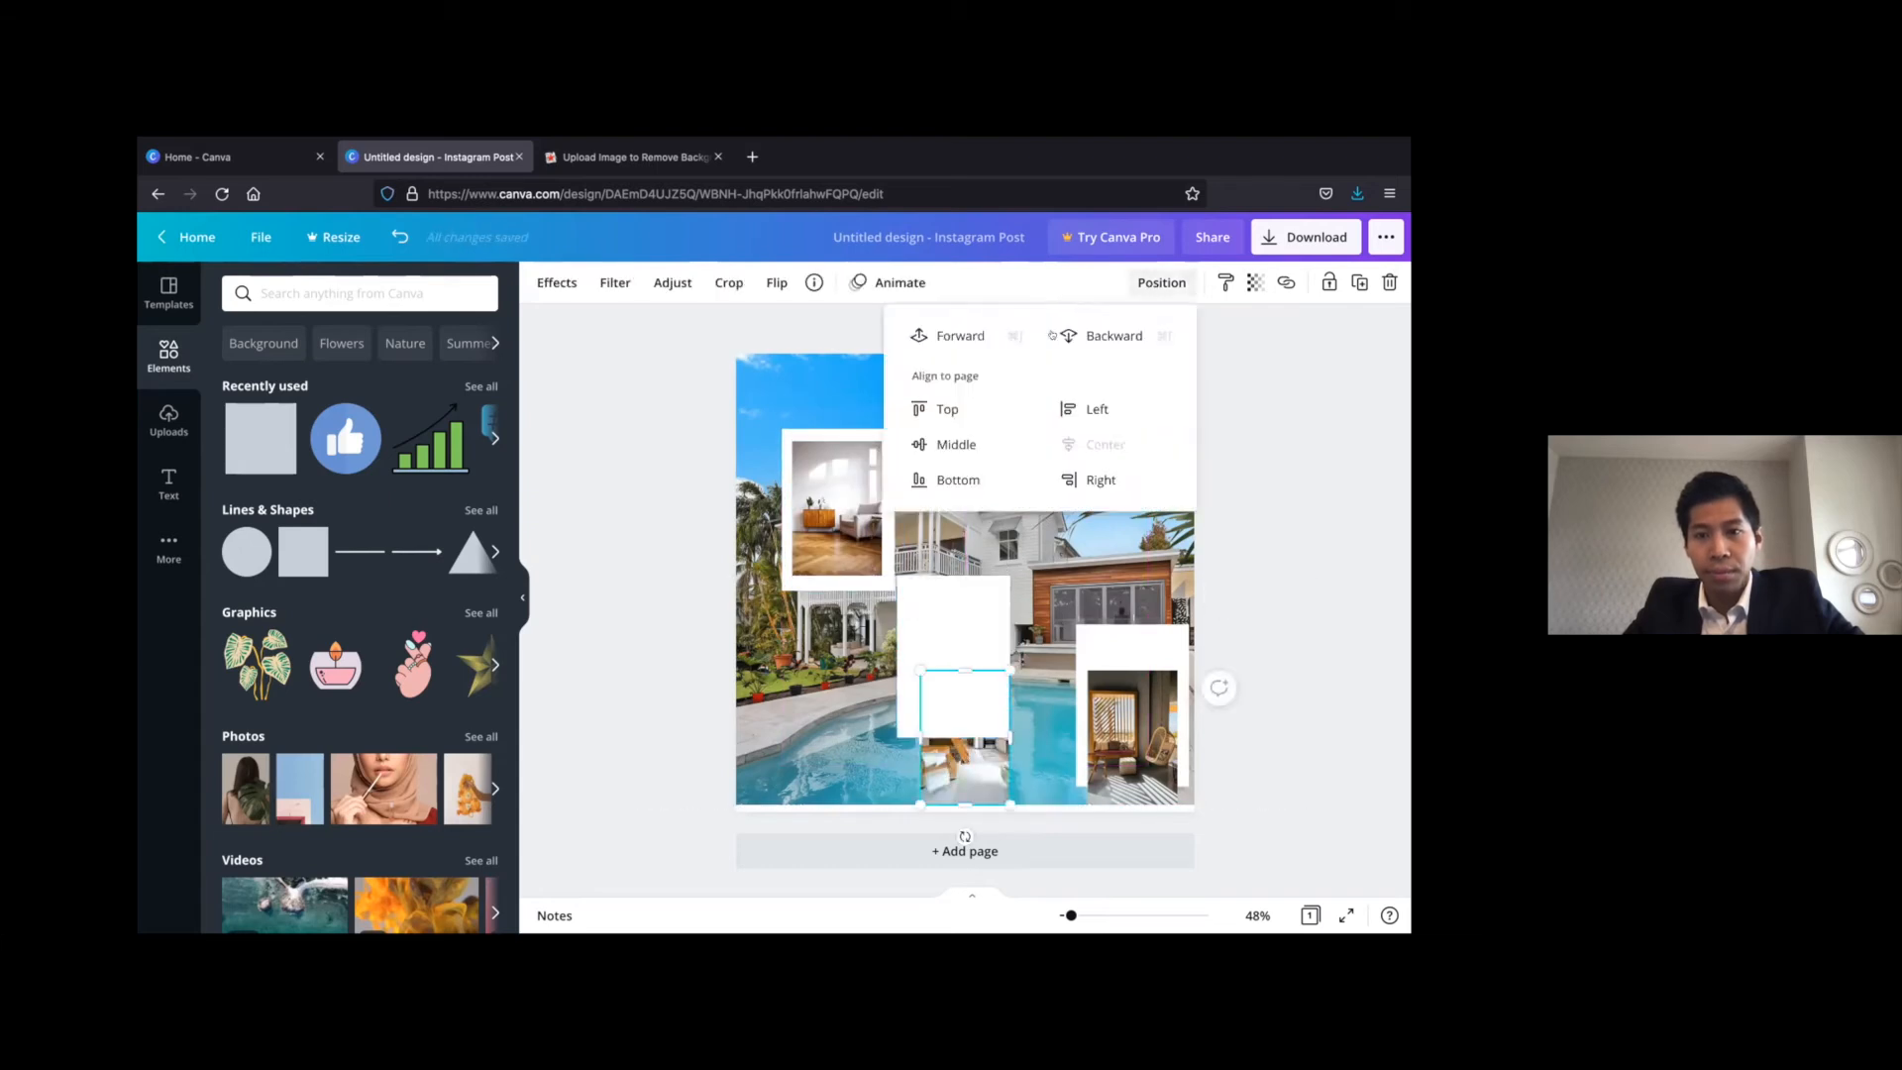
pyautogui.click(971, 335)
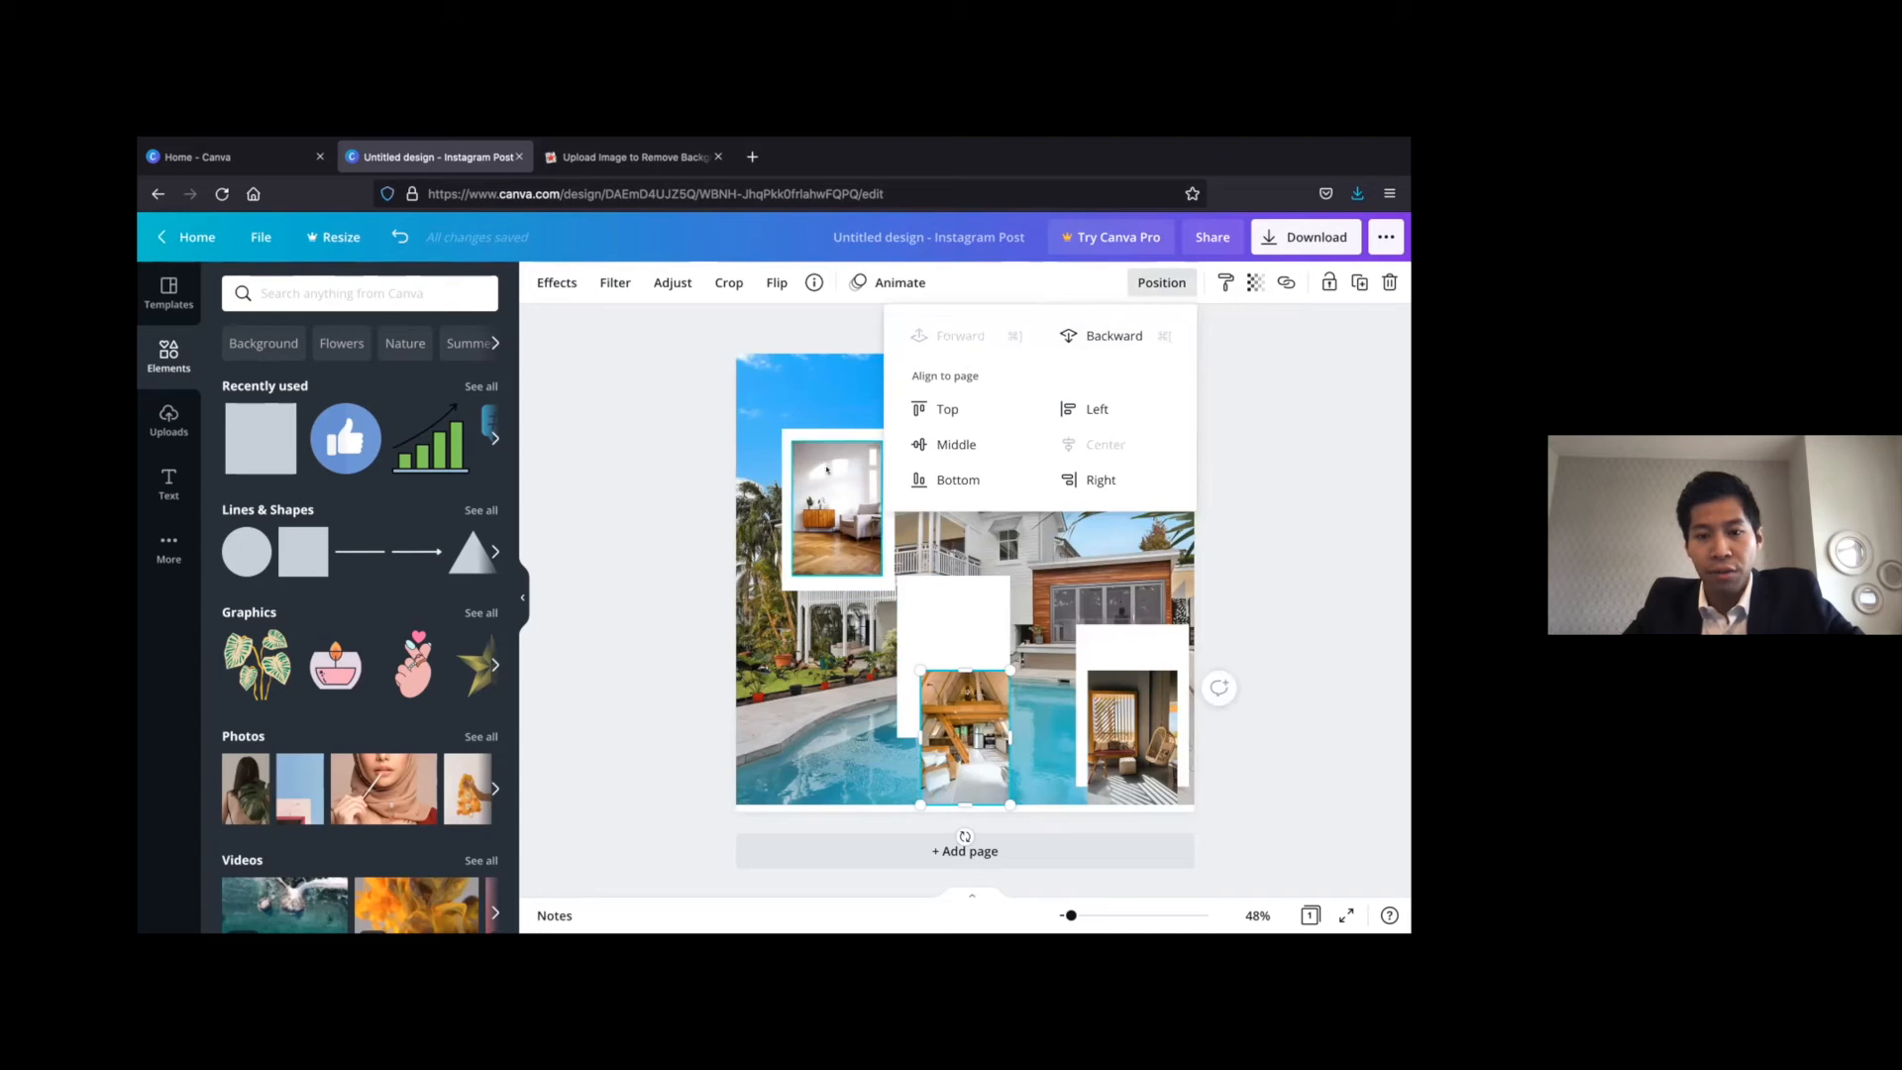
# Move the armchair photo and its frame down beside the loft photo, and fit the loft photo centrally within its level frame
pyautogui.moveTo(808, 532); pyautogui.dragTo(779, 733)
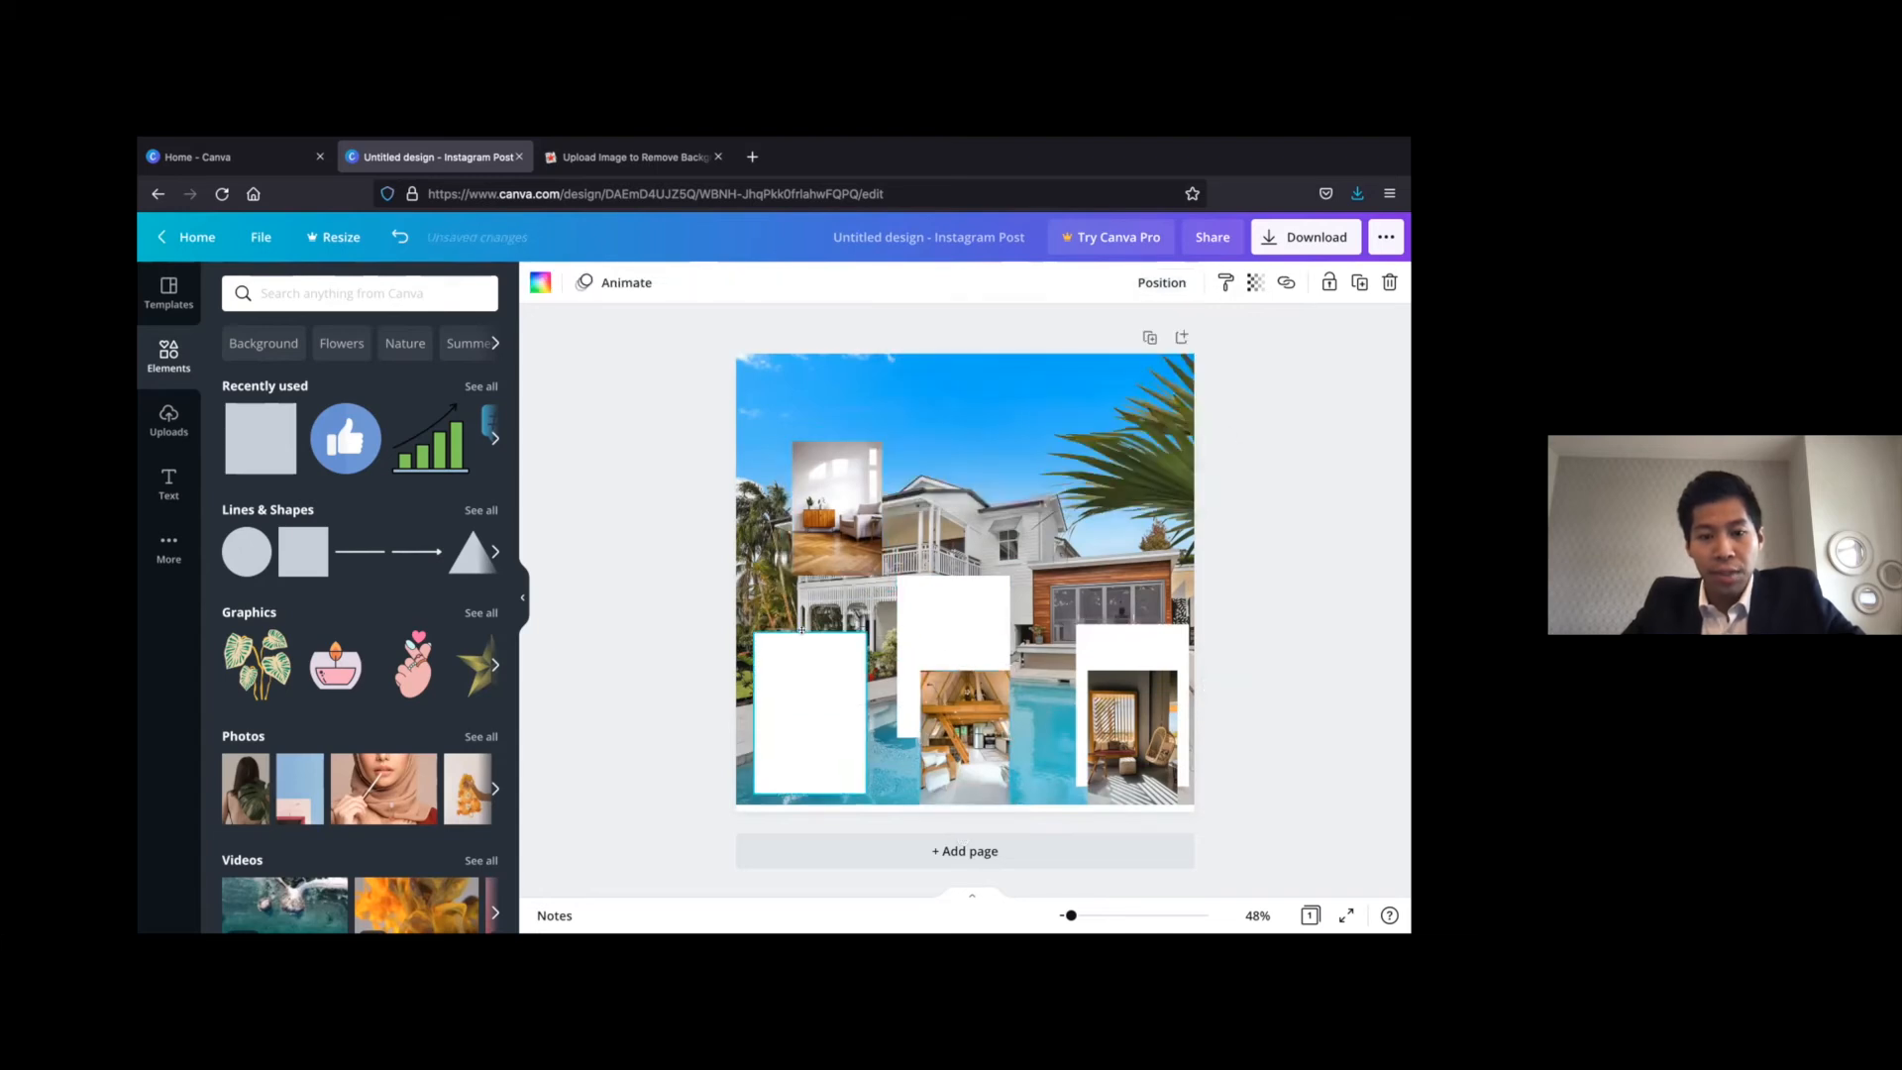
pyautogui.moveTo(841, 501); pyautogui.dragTo(814, 704)
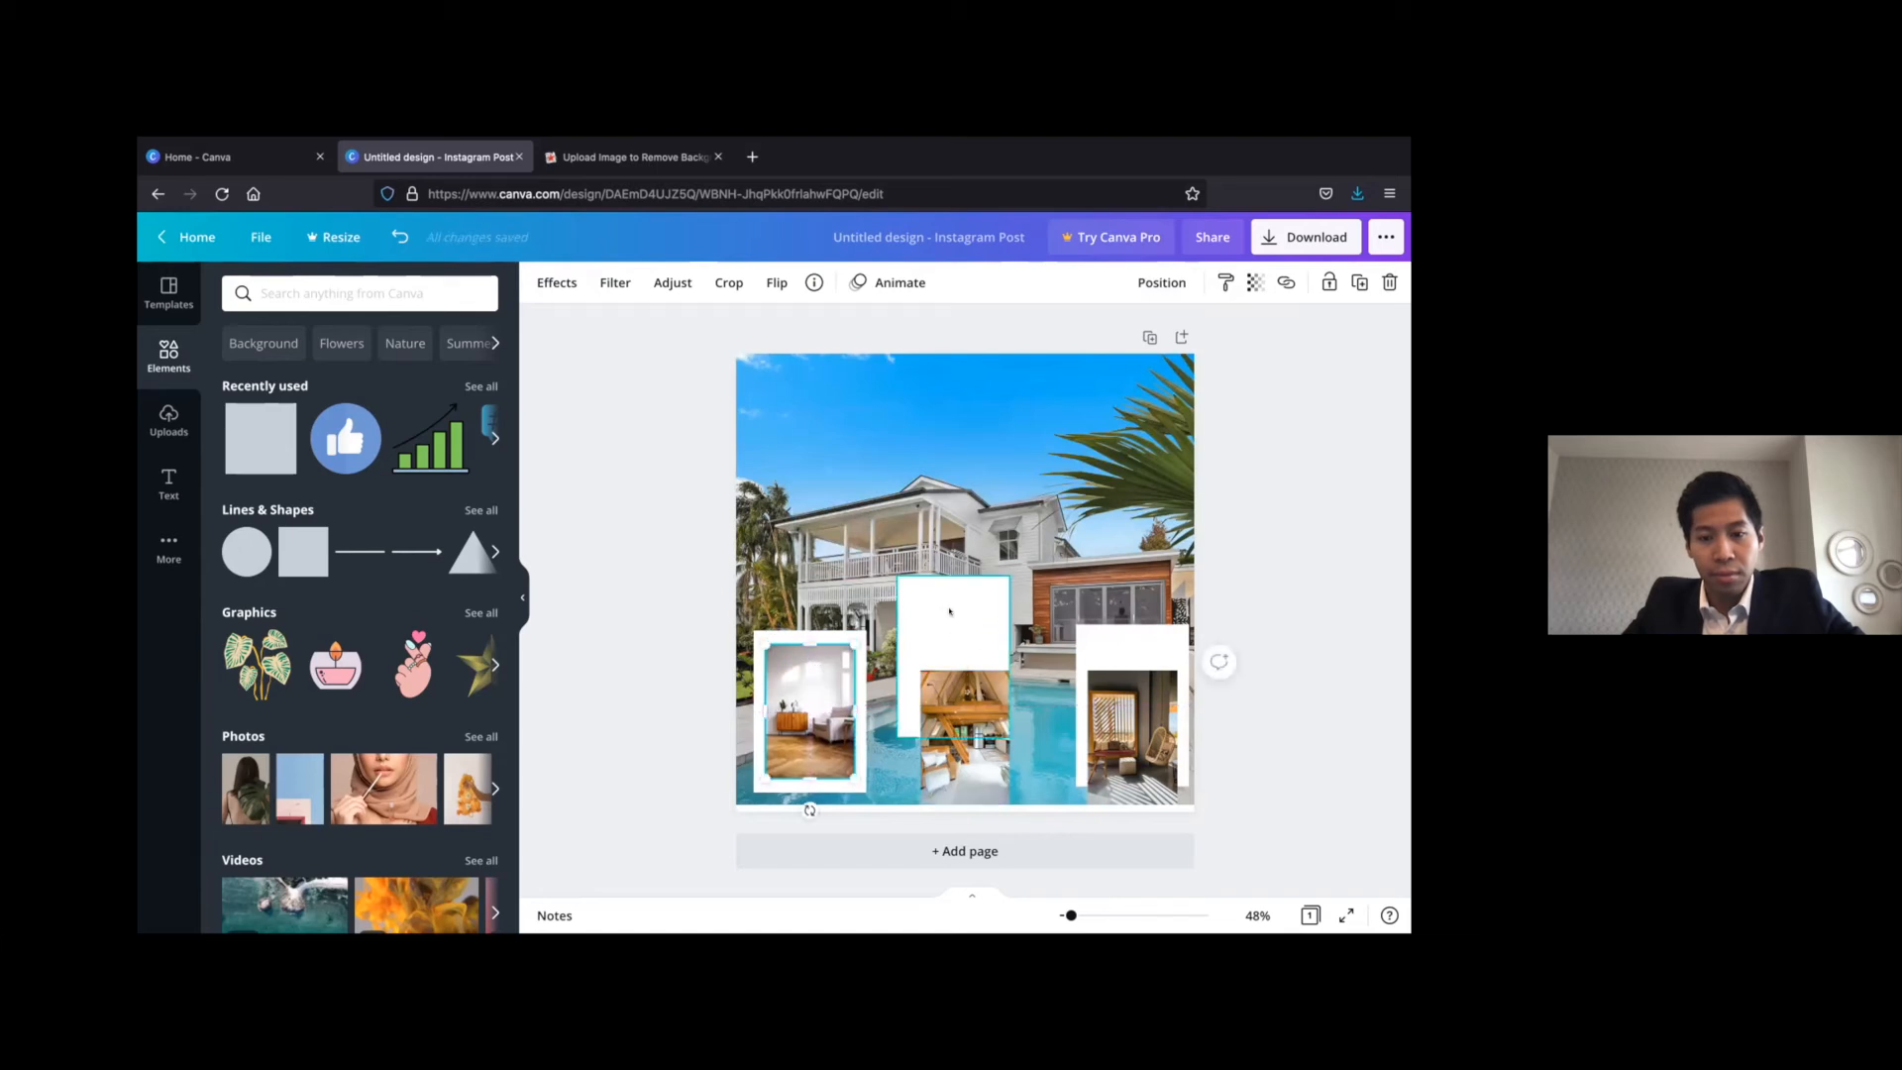
pyautogui.moveTo(964, 640); pyautogui.dragTo(975, 694)
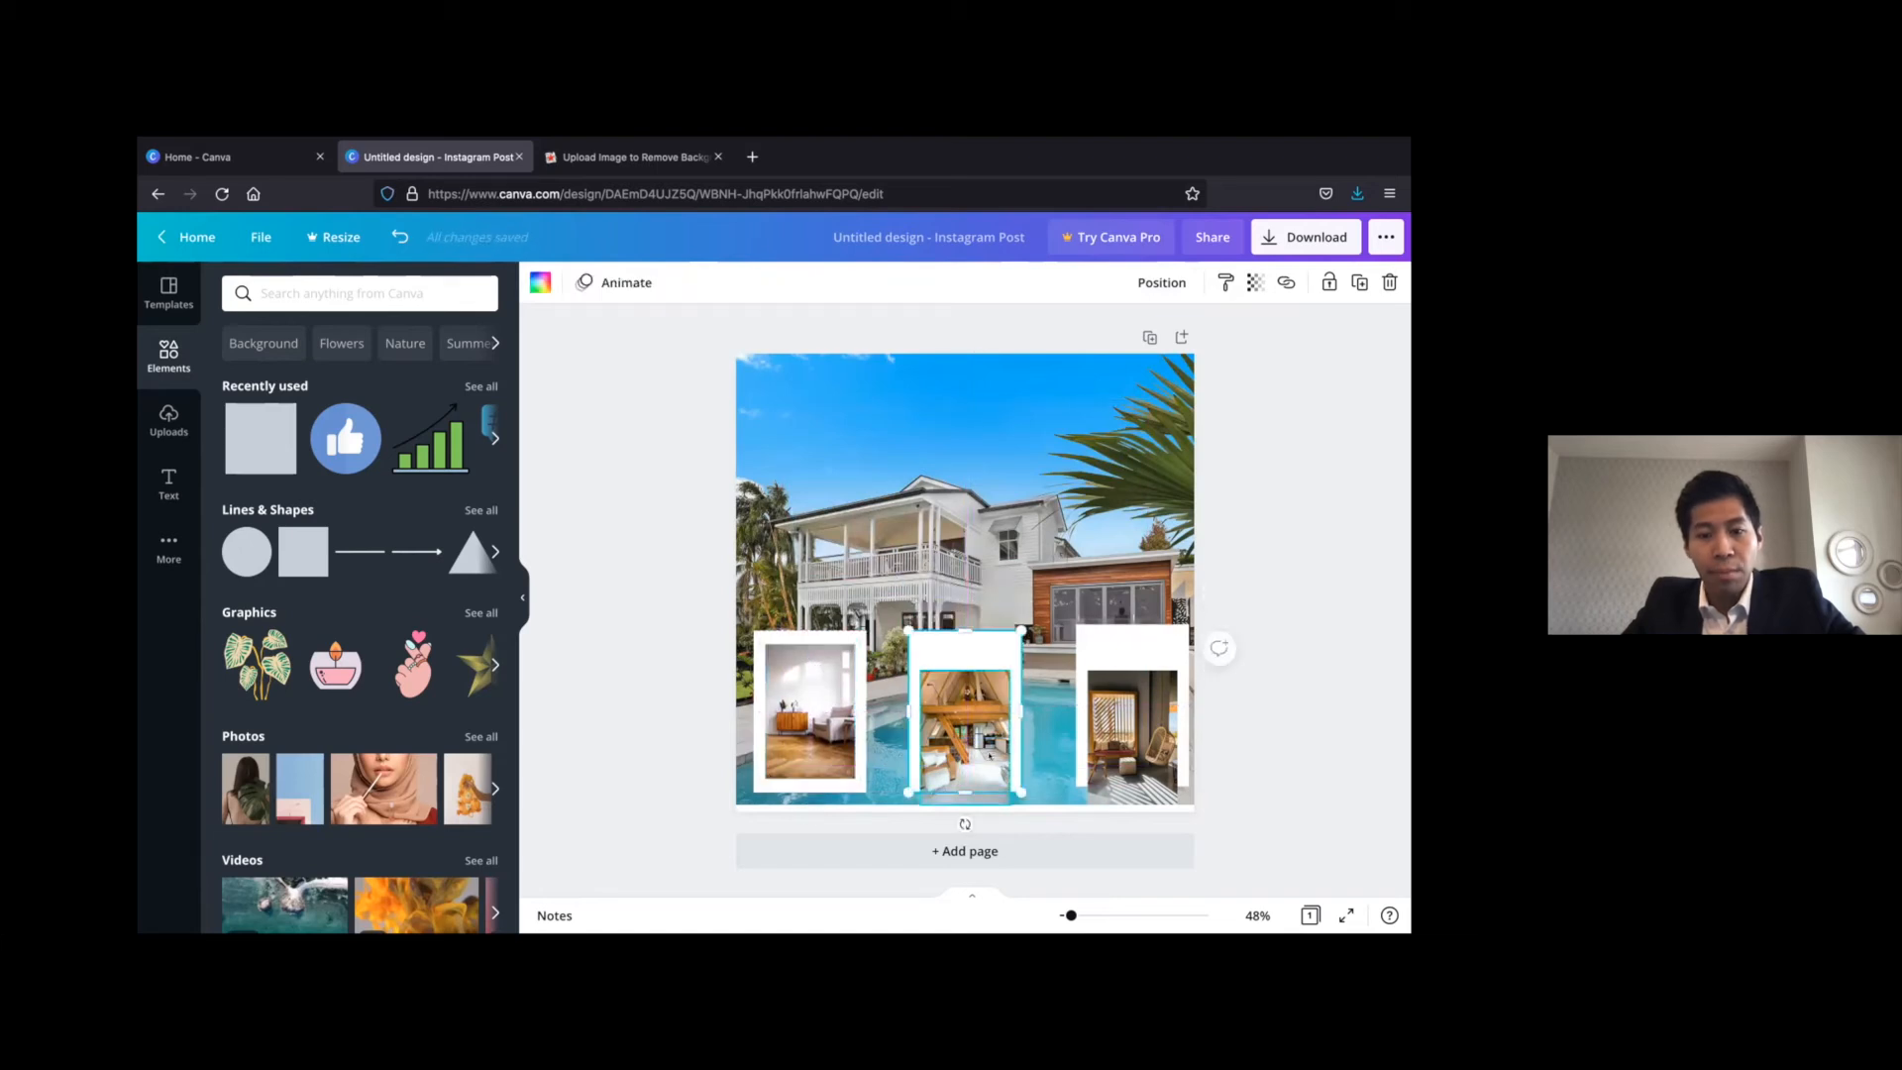
pyautogui.moveTo(978, 765); pyautogui.dragTo(968, 728)
# Level the hanging-chair frame with the other two, centre its photo inside and space it evenly in the row
pyautogui.moveTo(1133, 627); pyautogui.dragTo(1133, 631)
pyautogui.click(1135, 697)
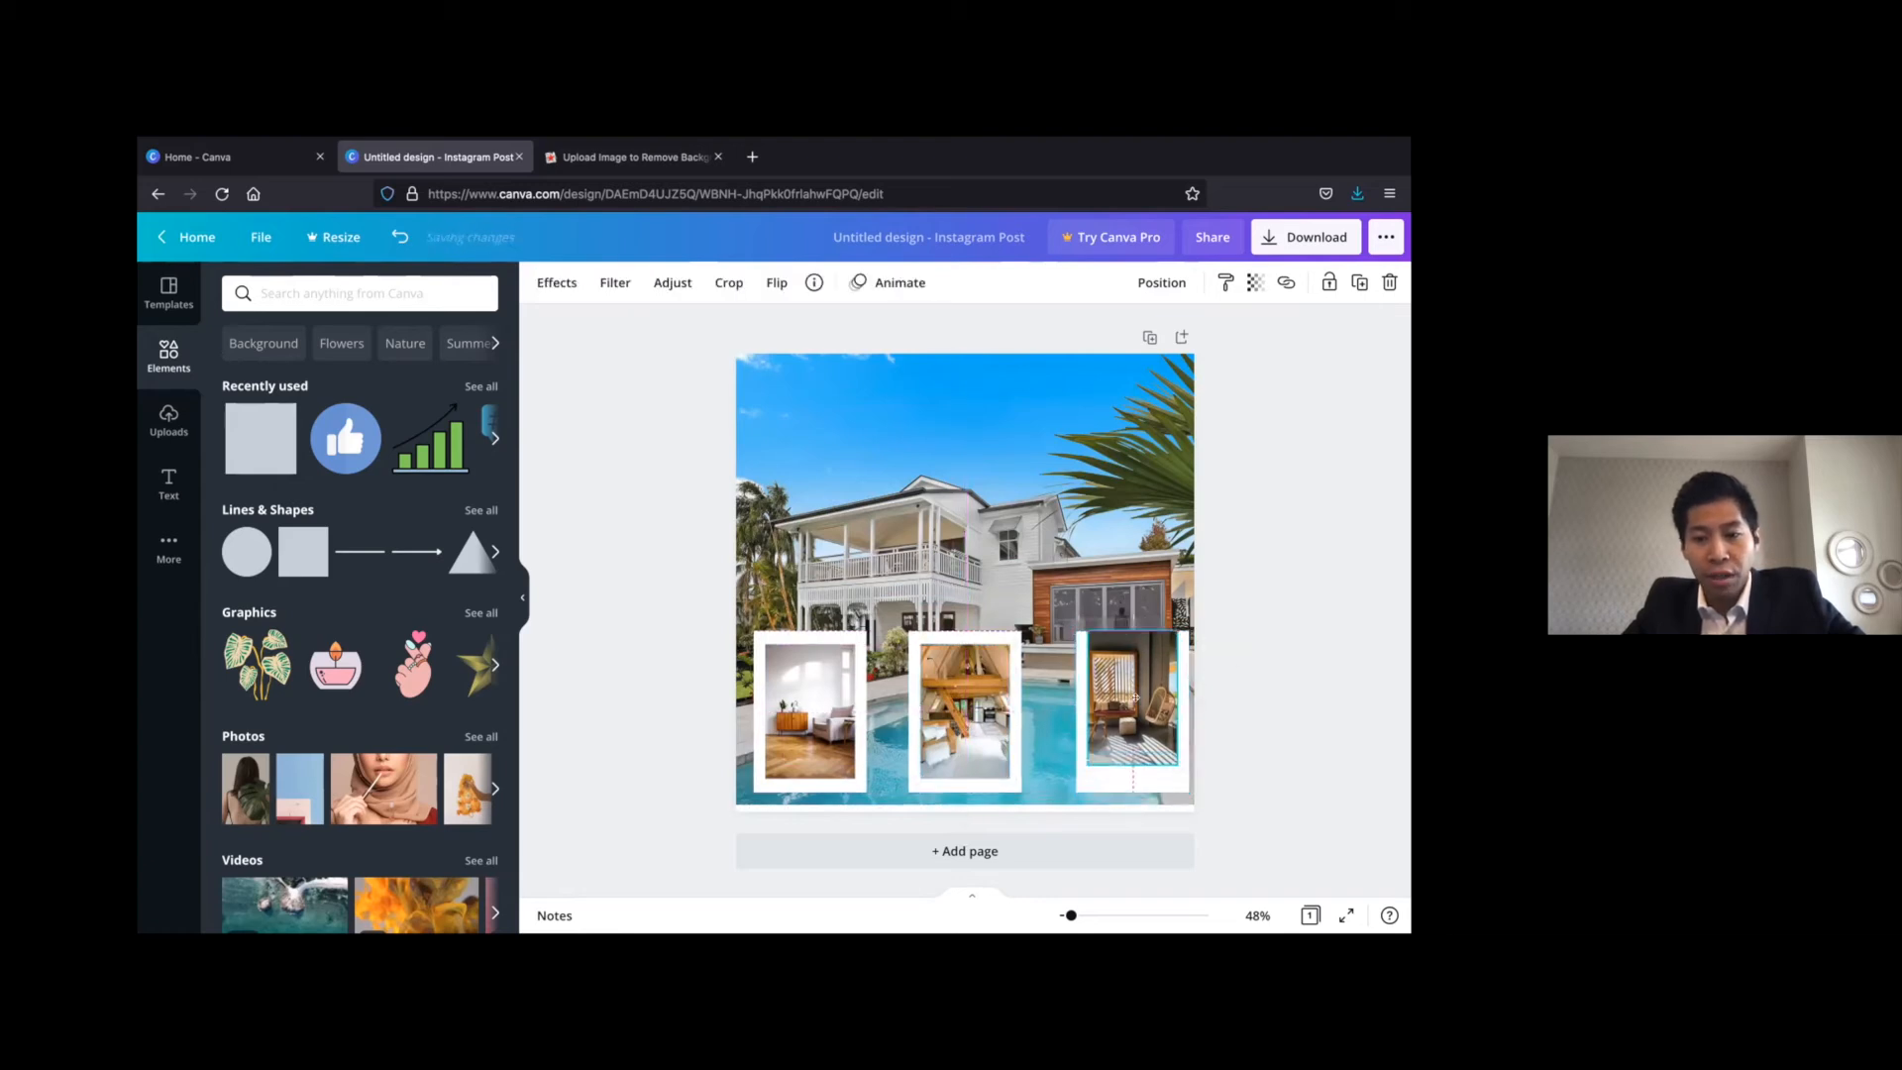
pyautogui.moveTo(1135, 698)
pyautogui.mouseDown()
pyautogui.moveTo(1123, 710)
pyautogui.moveTo(1165, 685)
pyautogui.mouseUp()
pyautogui.click(1308, 569)
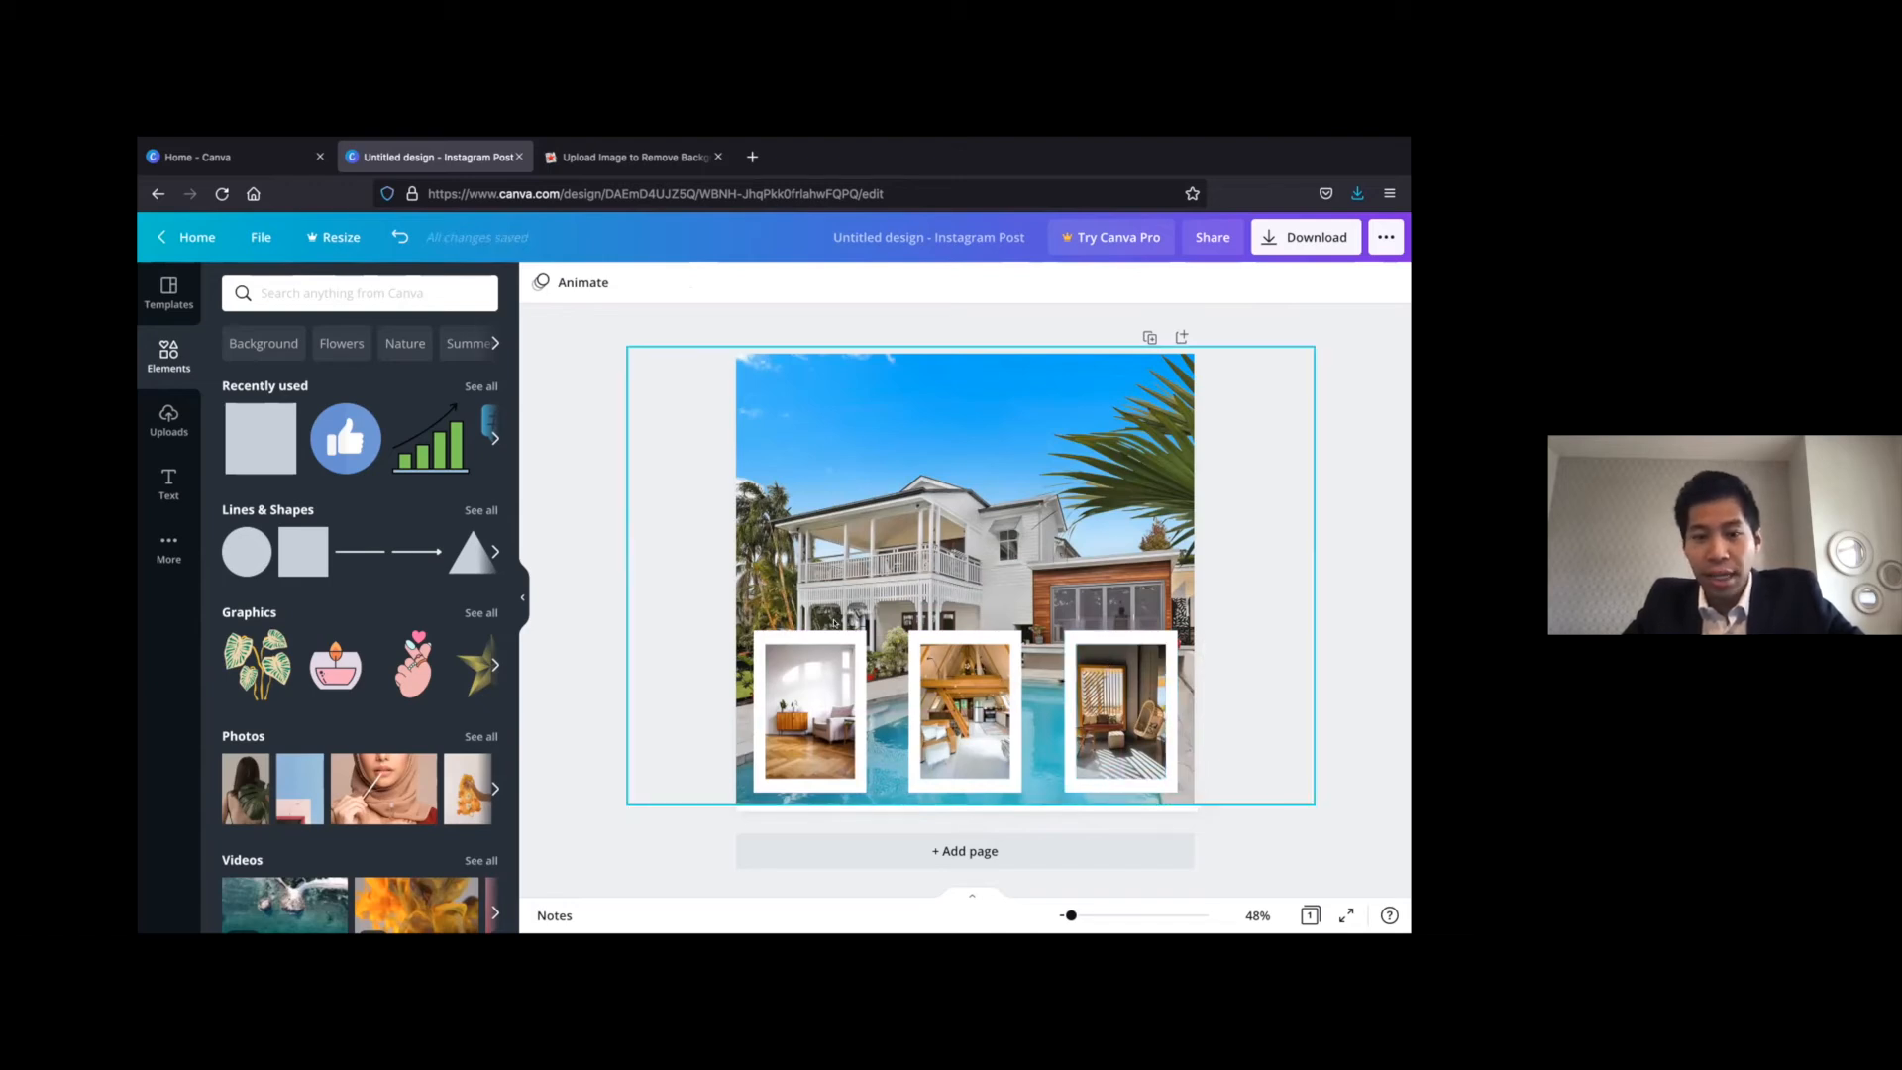
pyautogui.click(829, 639)
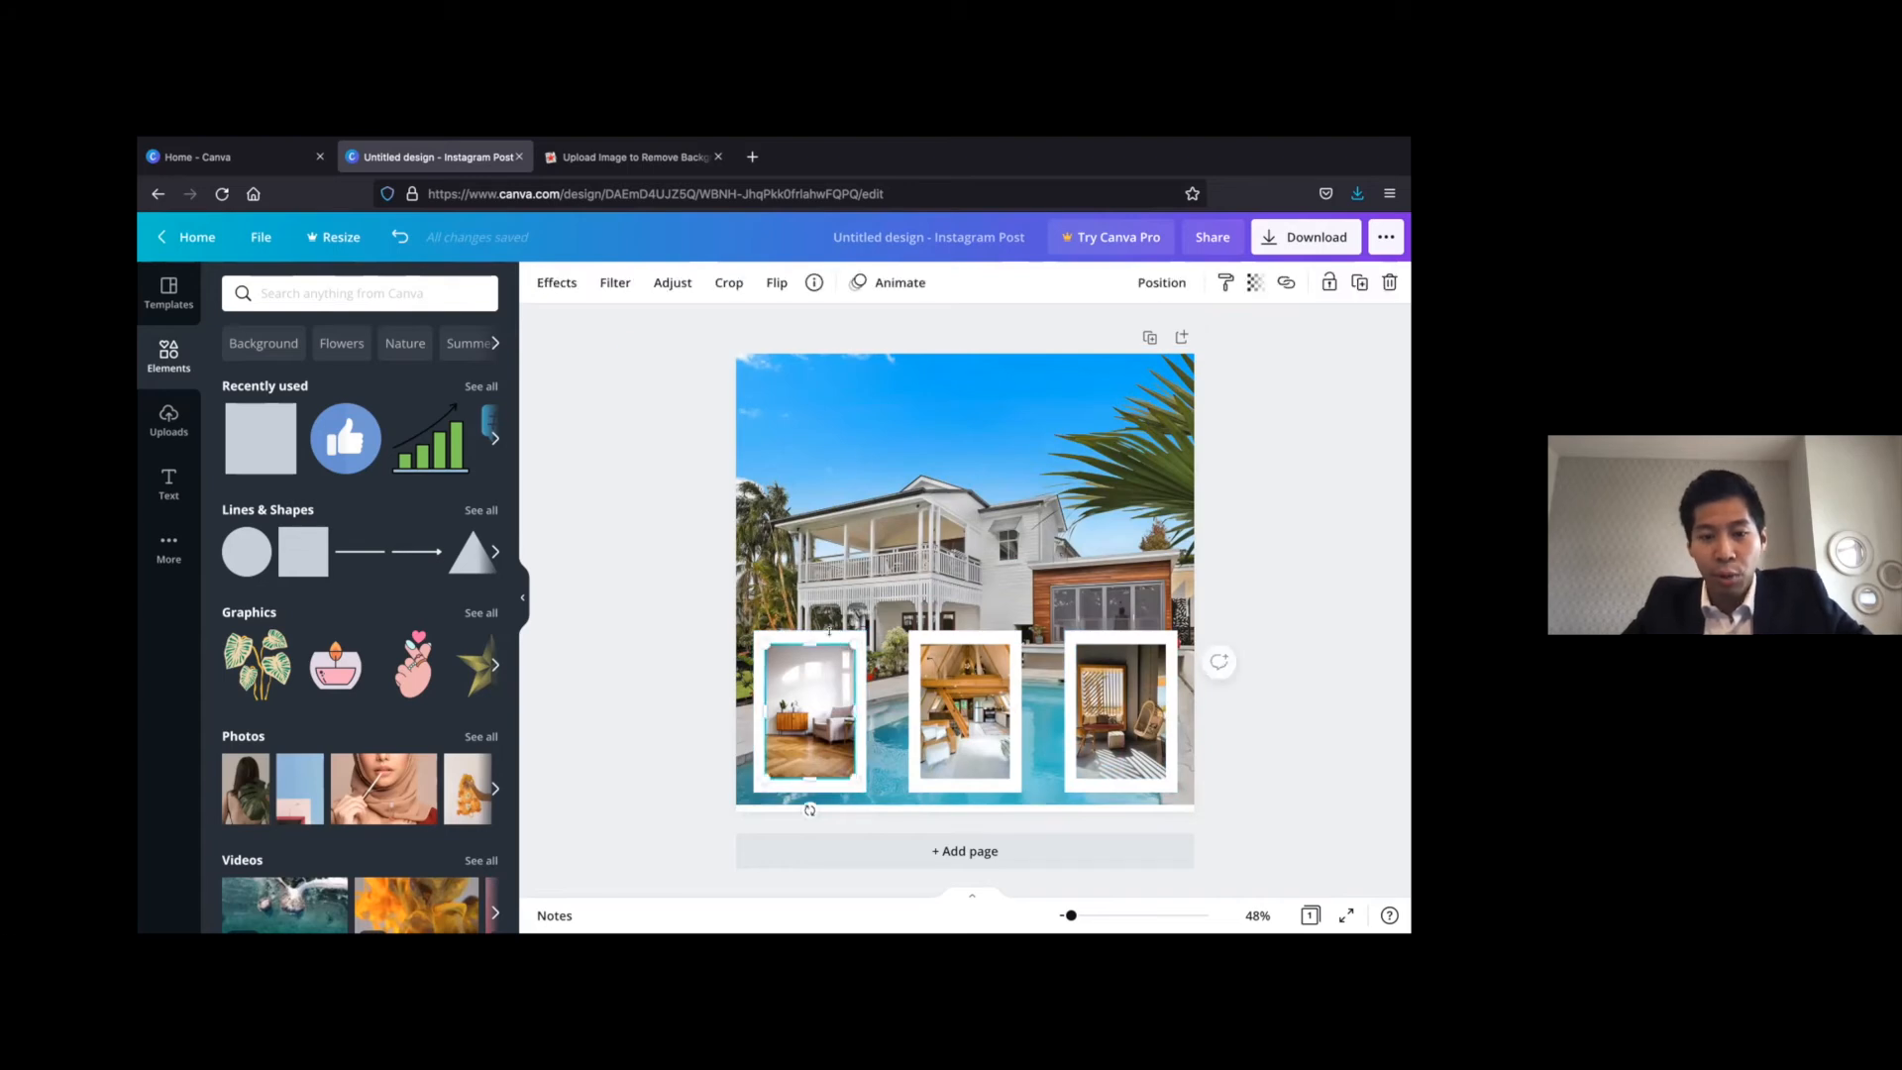
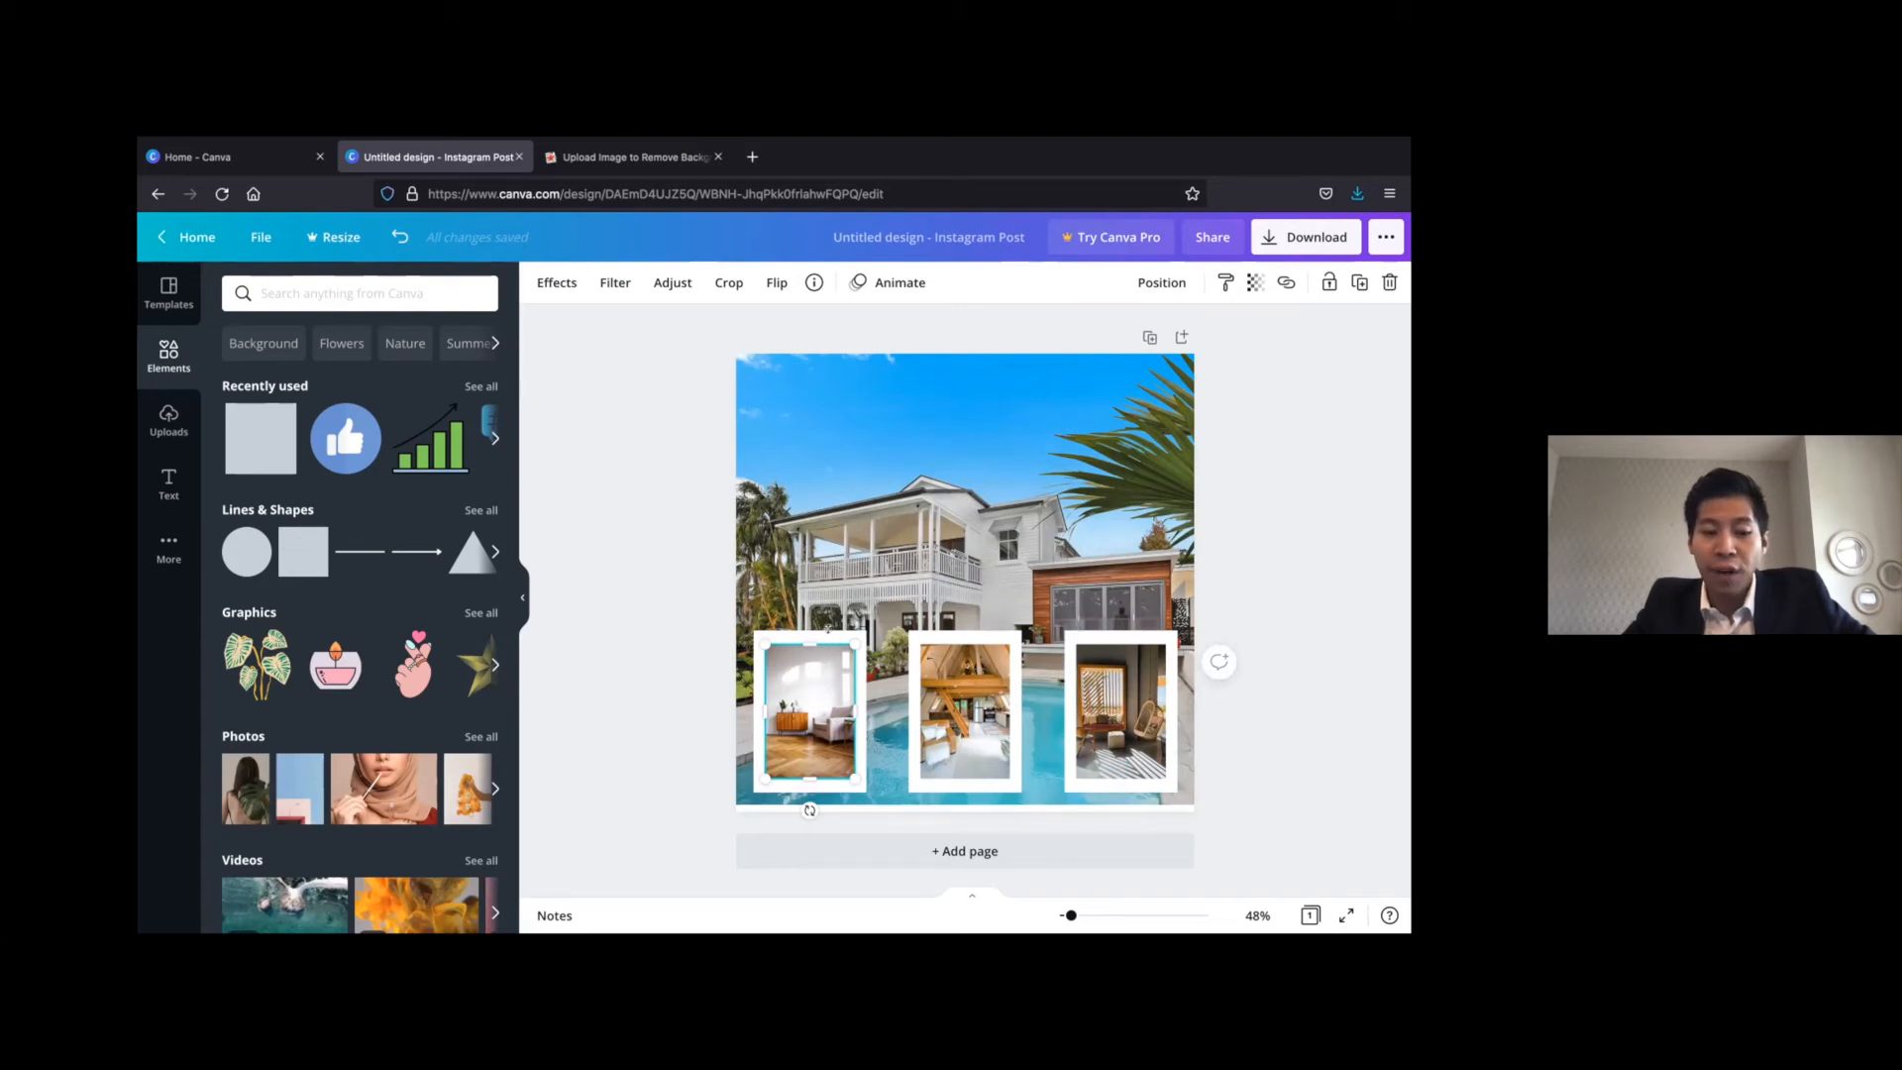
# Scale down the armchair photo together with its white frame, keeping it near the page's lower-left corner
pyautogui.hotkey('ctrl', 'a')
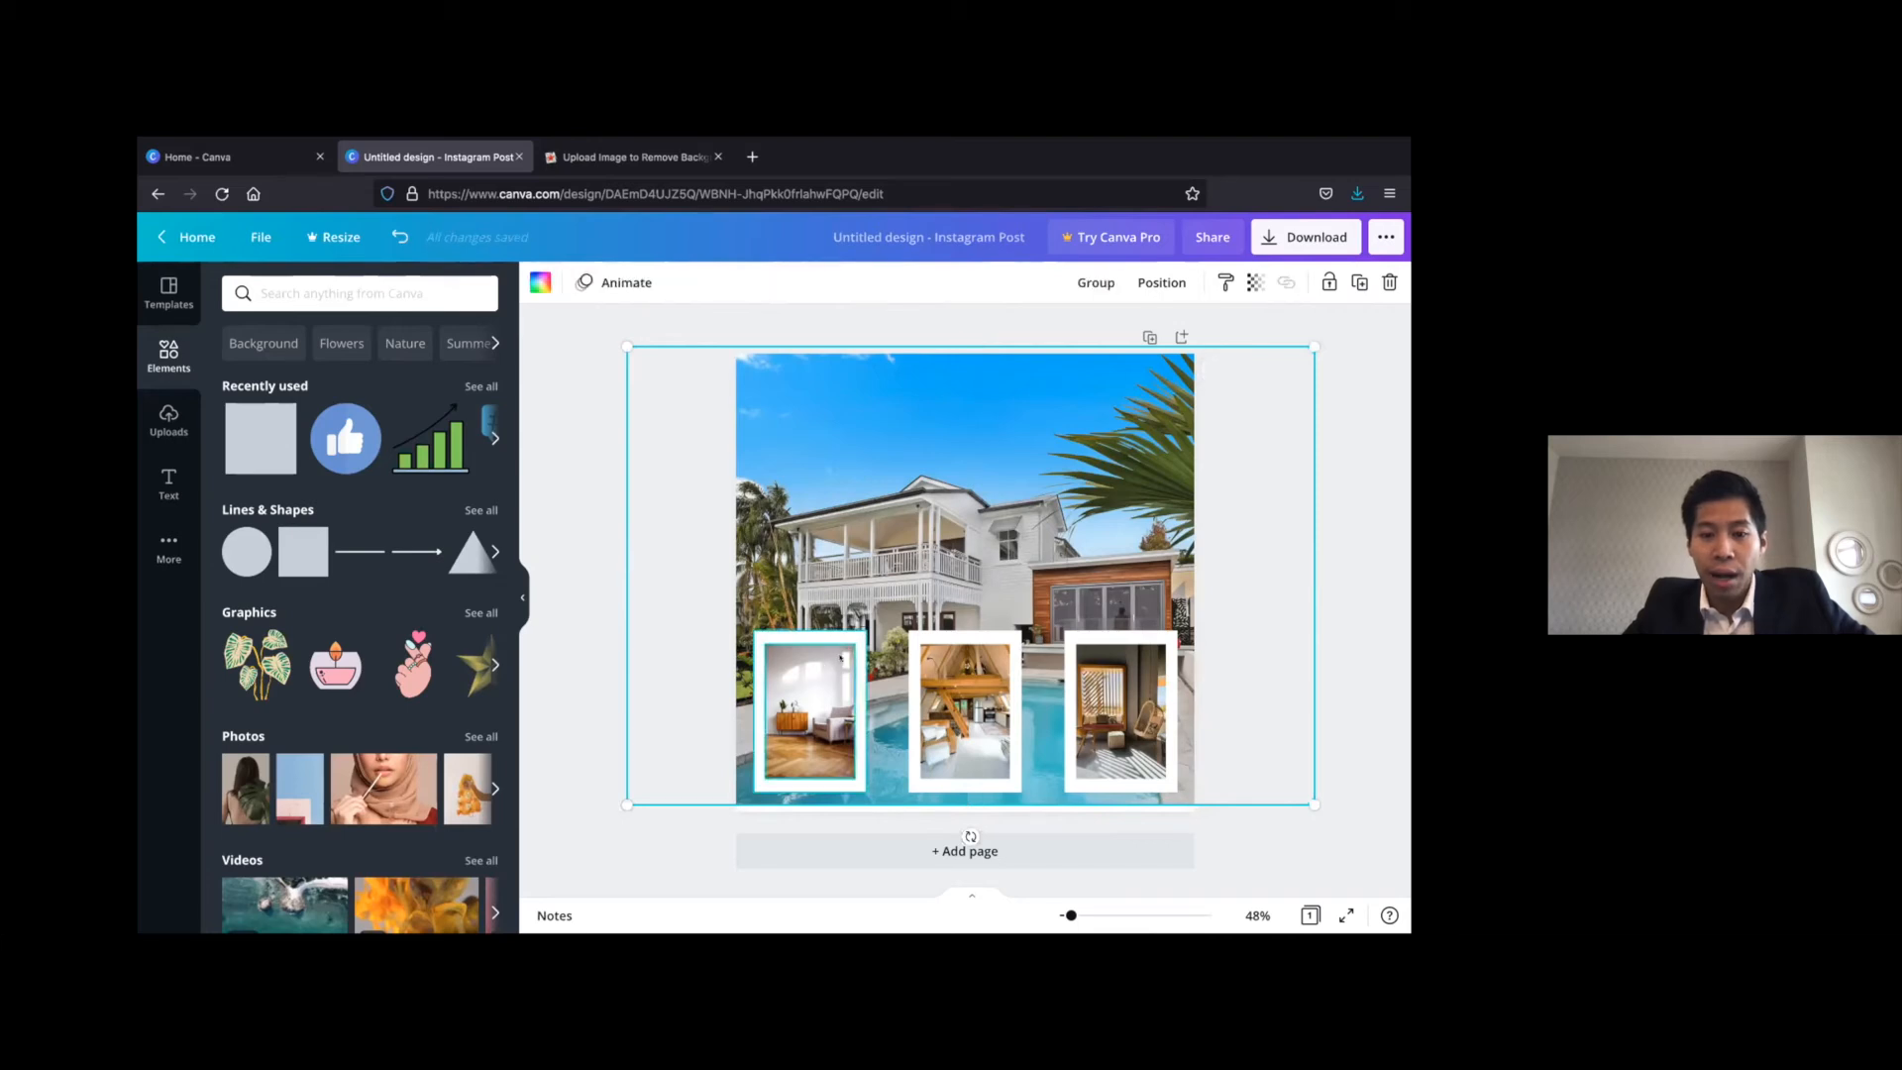
pyautogui.click(624, 839)
pyautogui.click(846, 637)
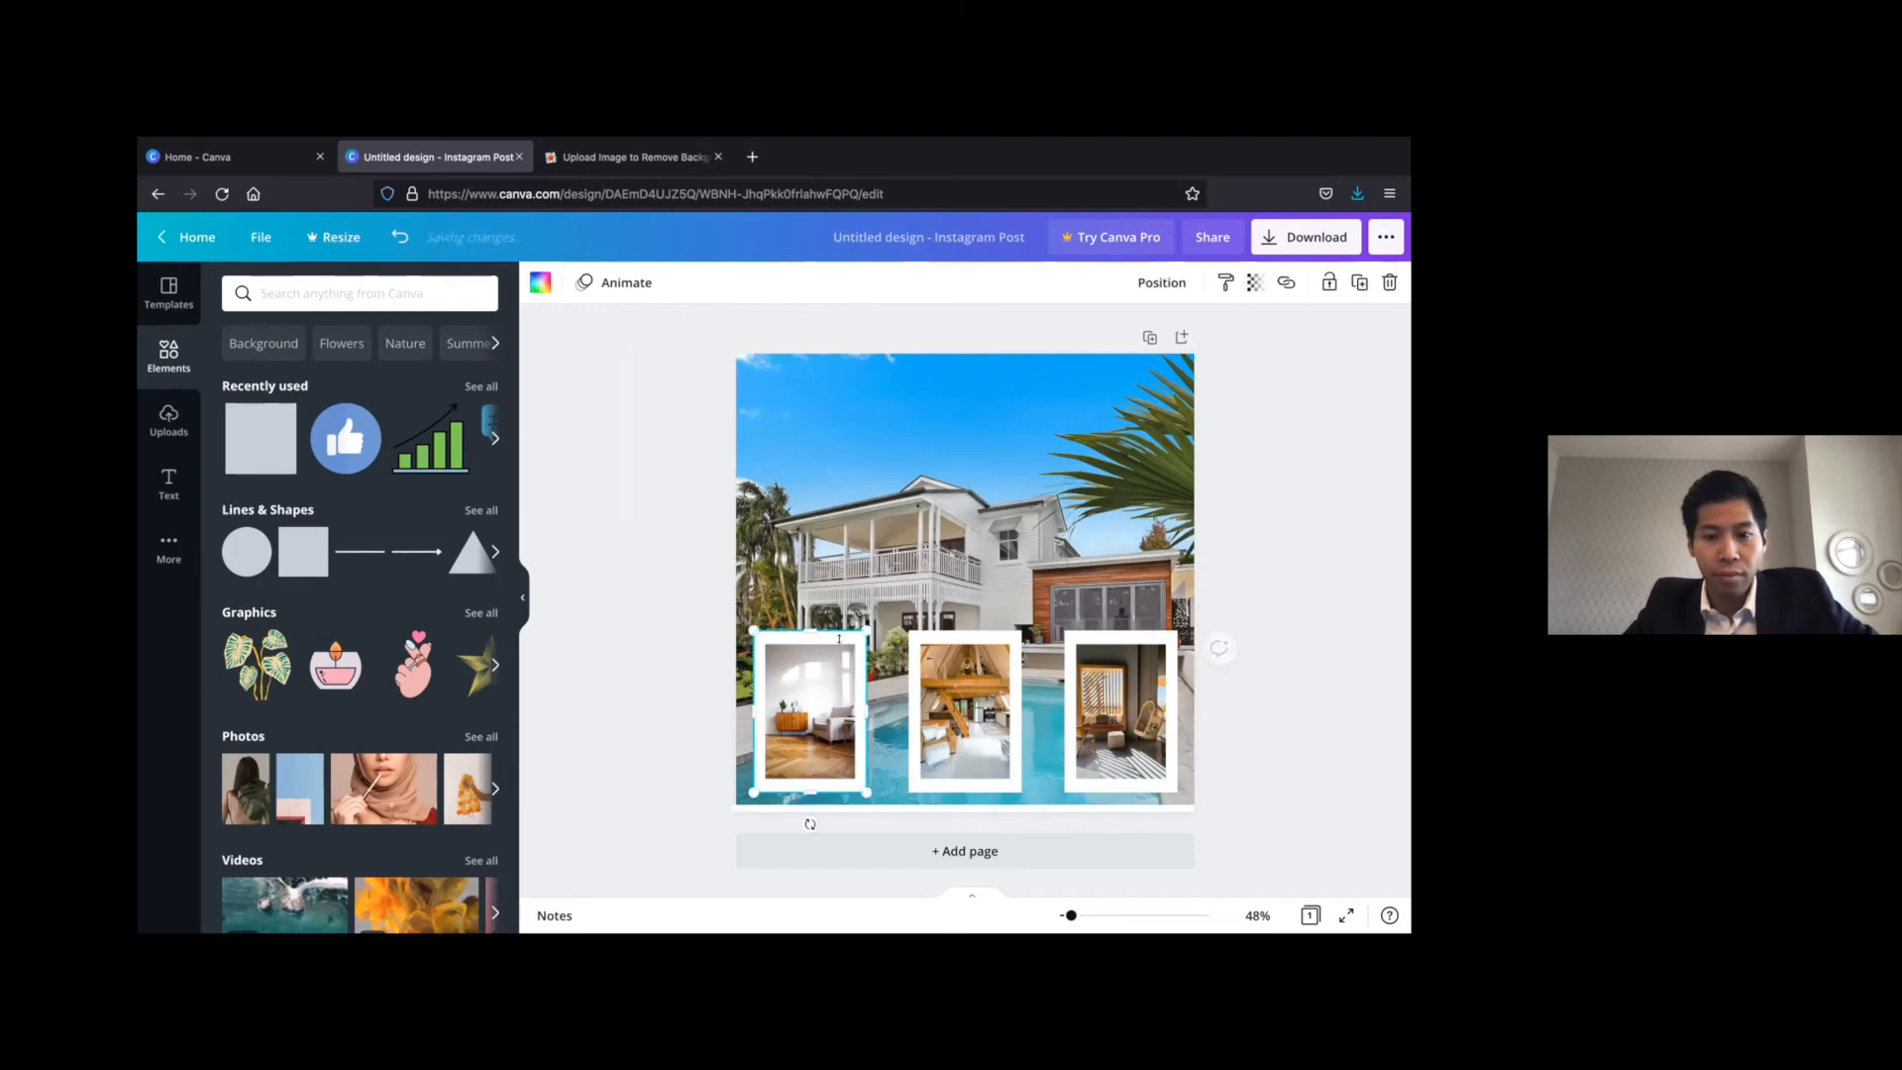
pyautogui.moveTo(854, 626); pyautogui.dragTo(848, 657)
# Scale down the loft photo together with its white frame to match the height of the armchair frame
pyautogui.click(966, 634)
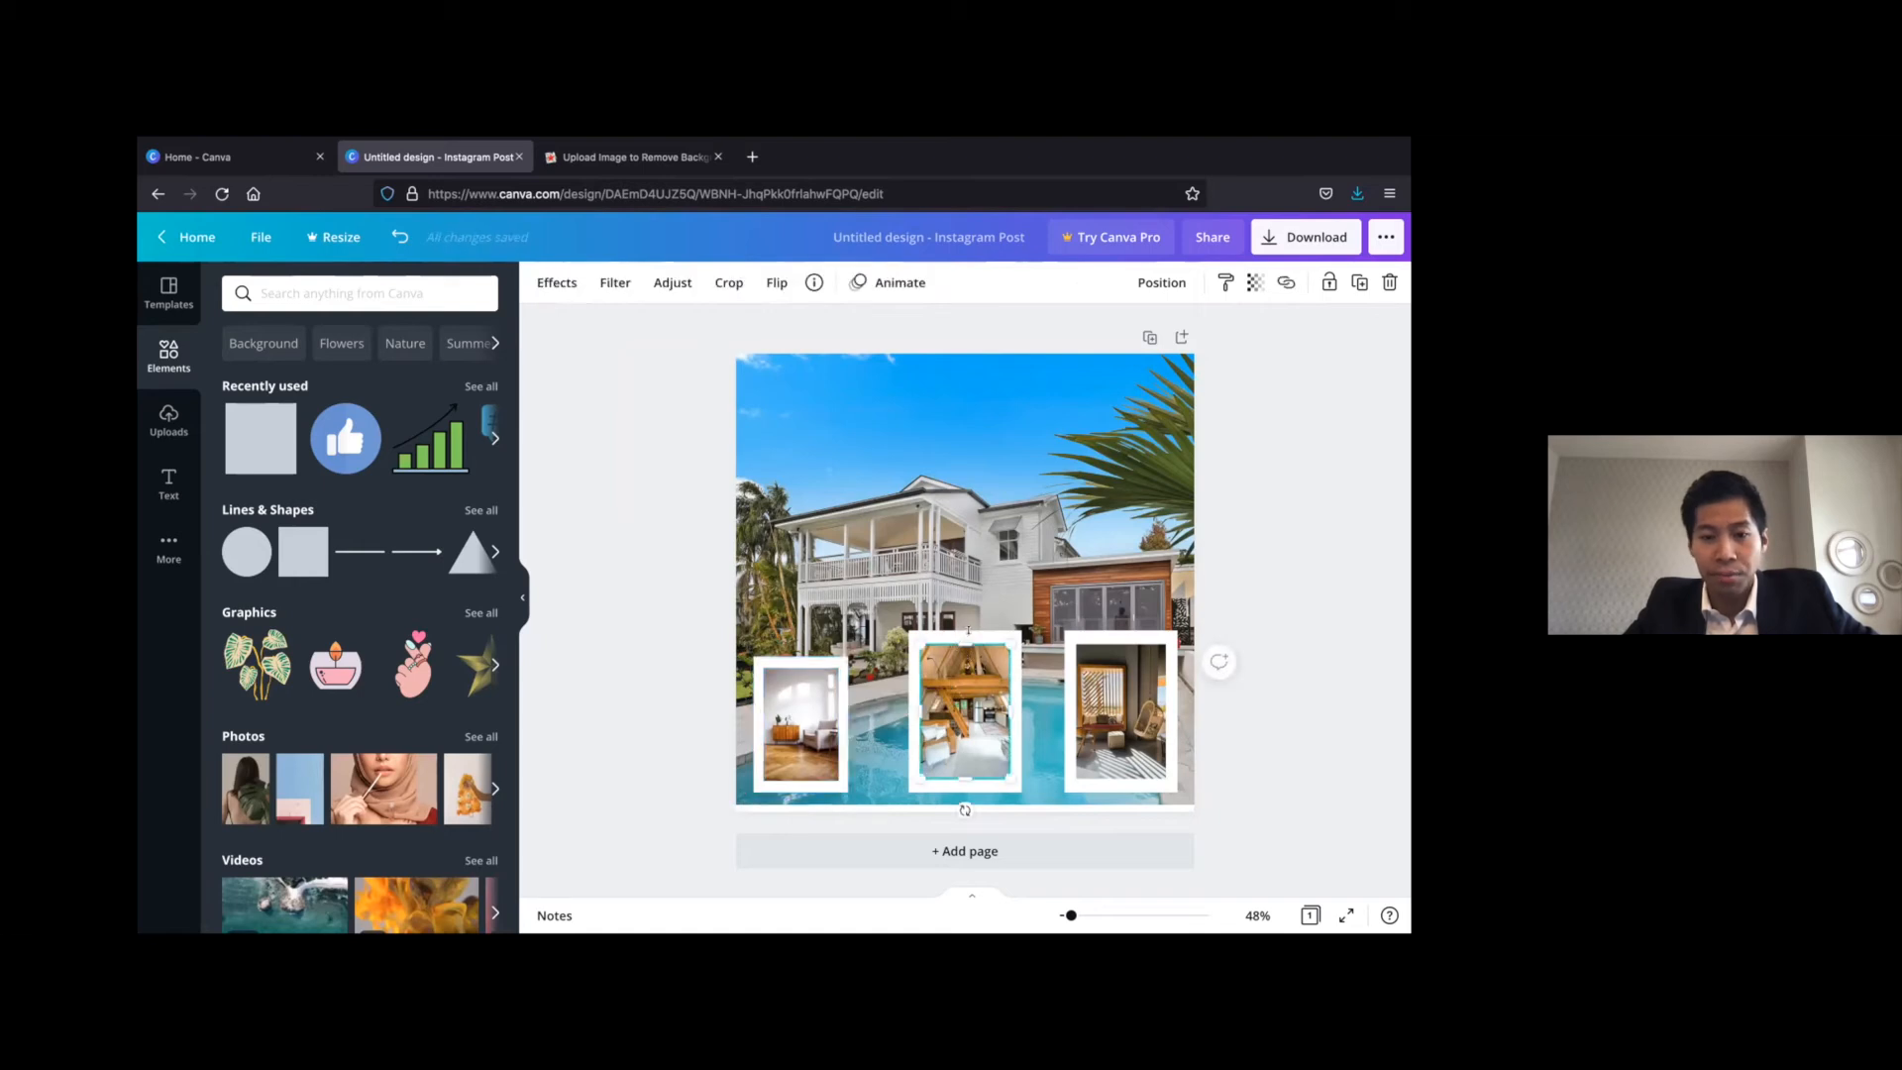
pyautogui.click(879, 683)
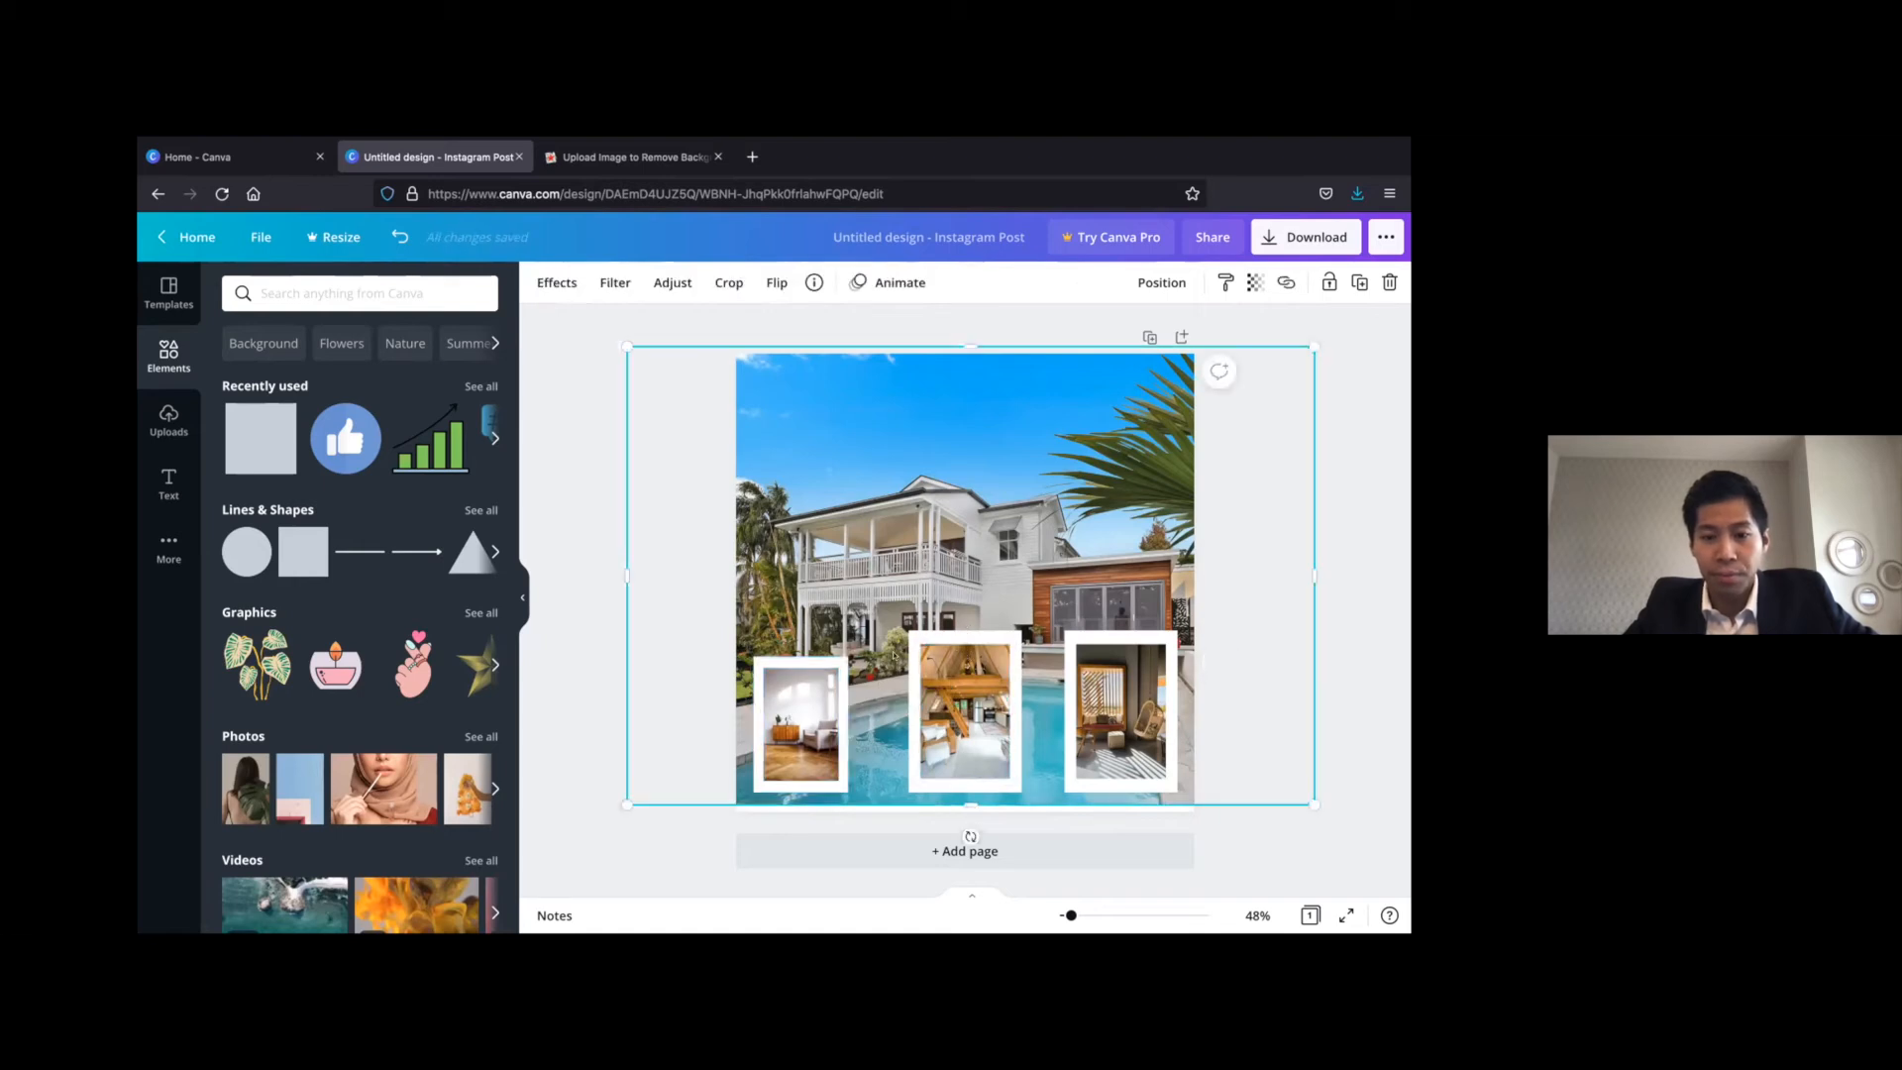
pyautogui.click(580, 702)
pyautogui.click(981, 653)
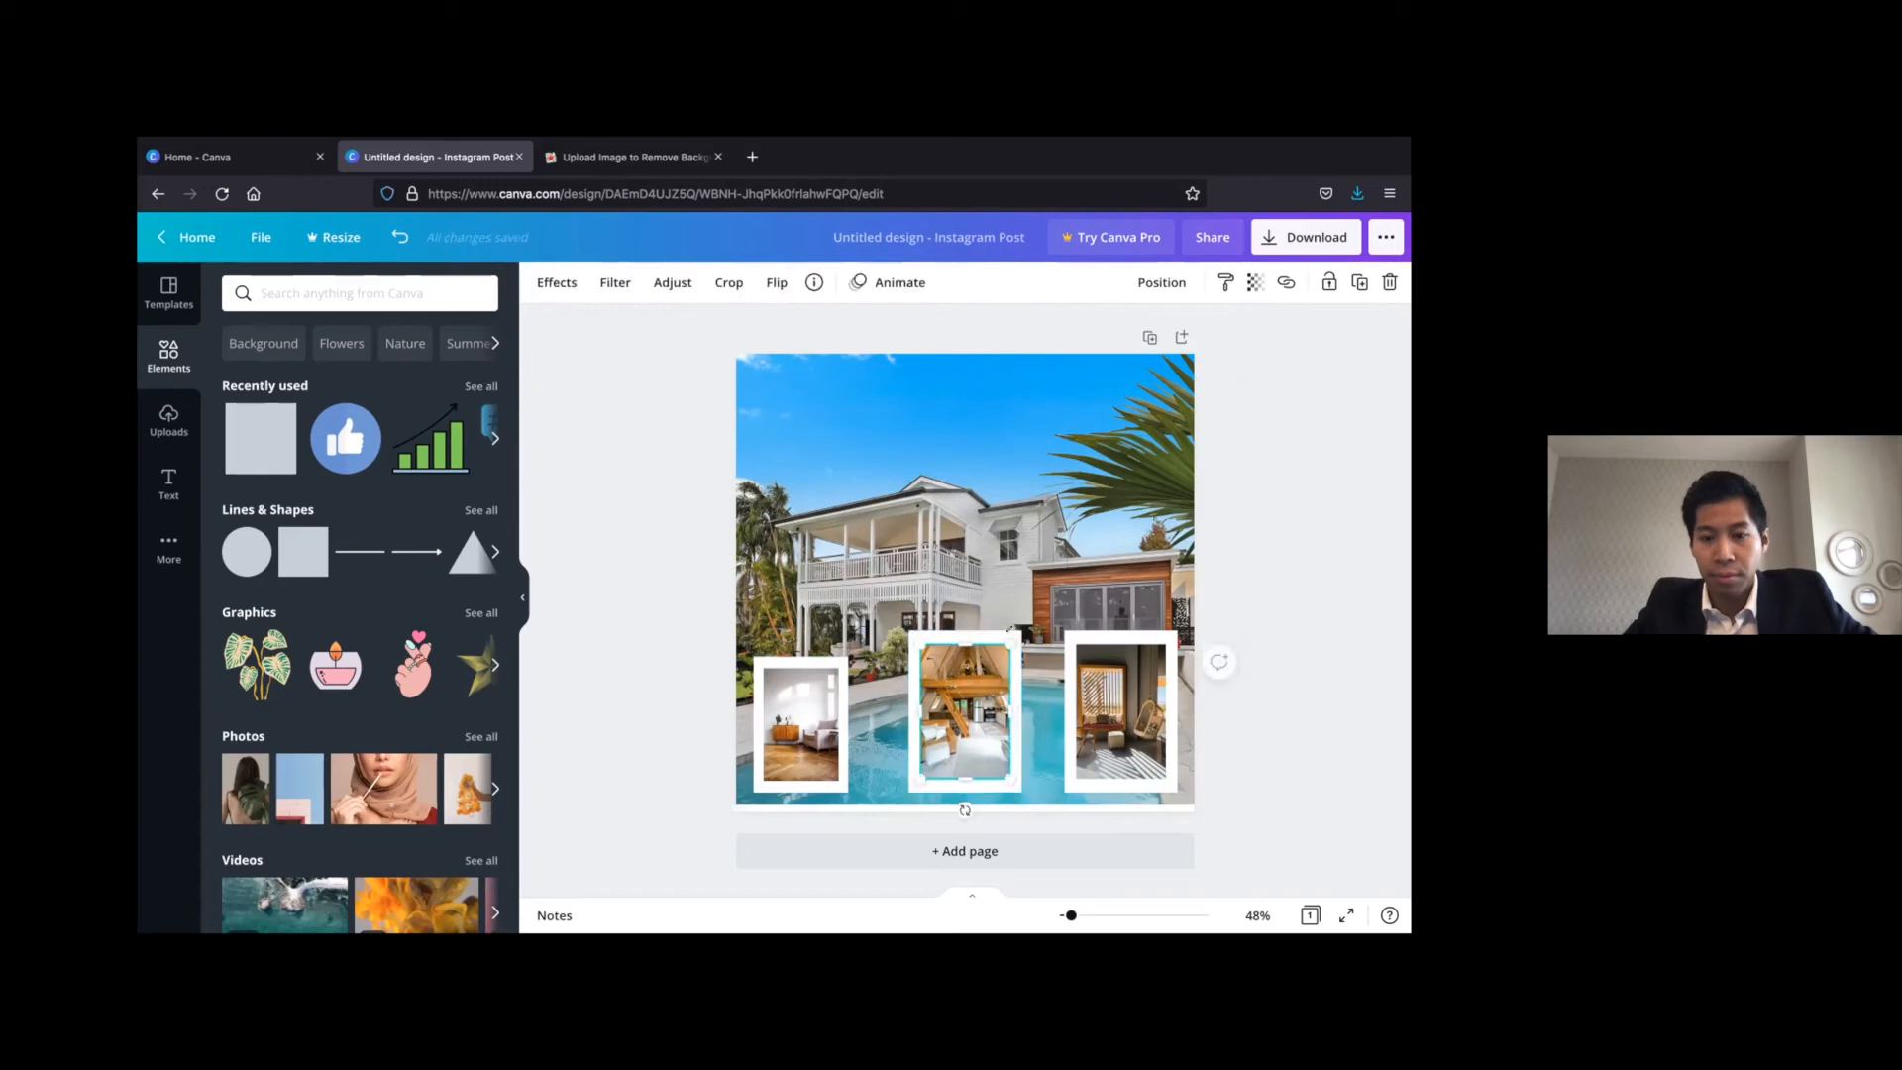
pyautogui.click(637, 658)
pyautogui.click(914, 672)
pyautogui.keyDown('shift'); pyautogui.click(953, 674); pyautogui.keyUp('shift')
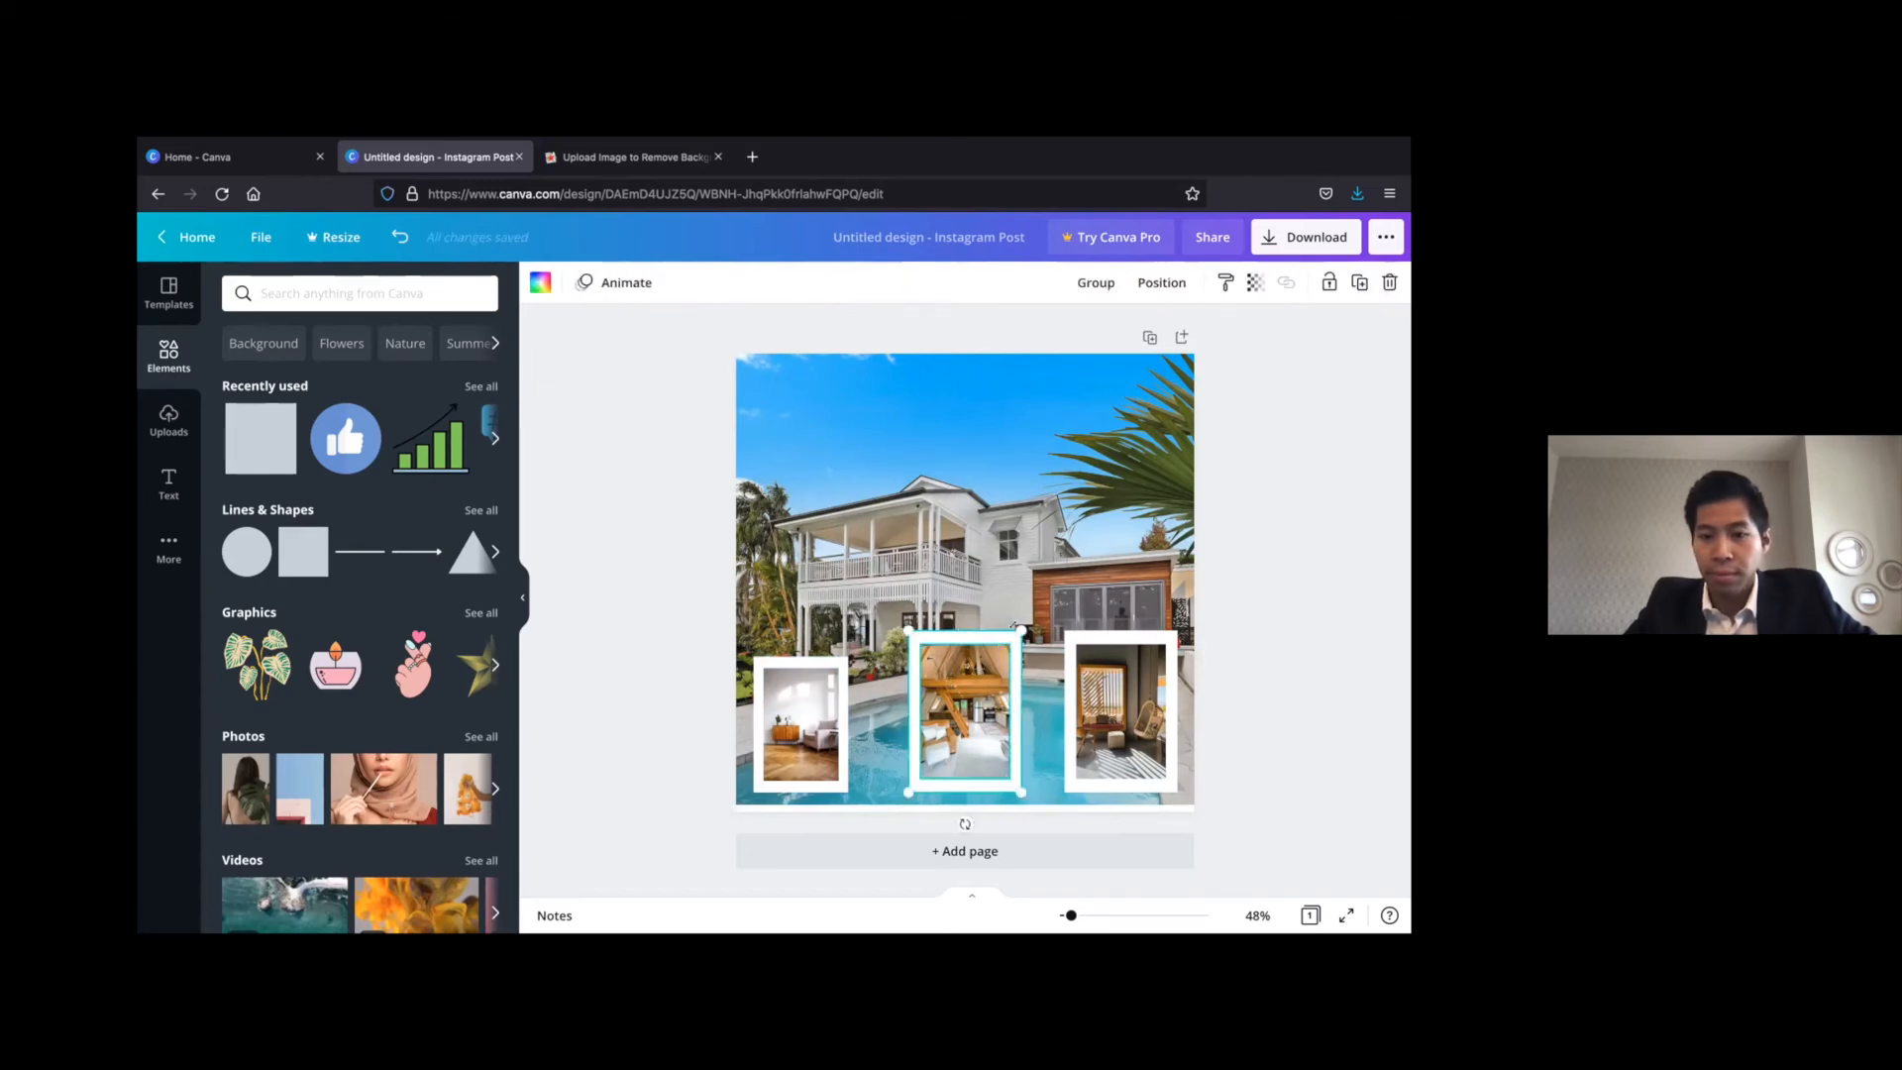
pyautogui.moveTo(1008, 630); pyautogui.dragTo(990, 655)
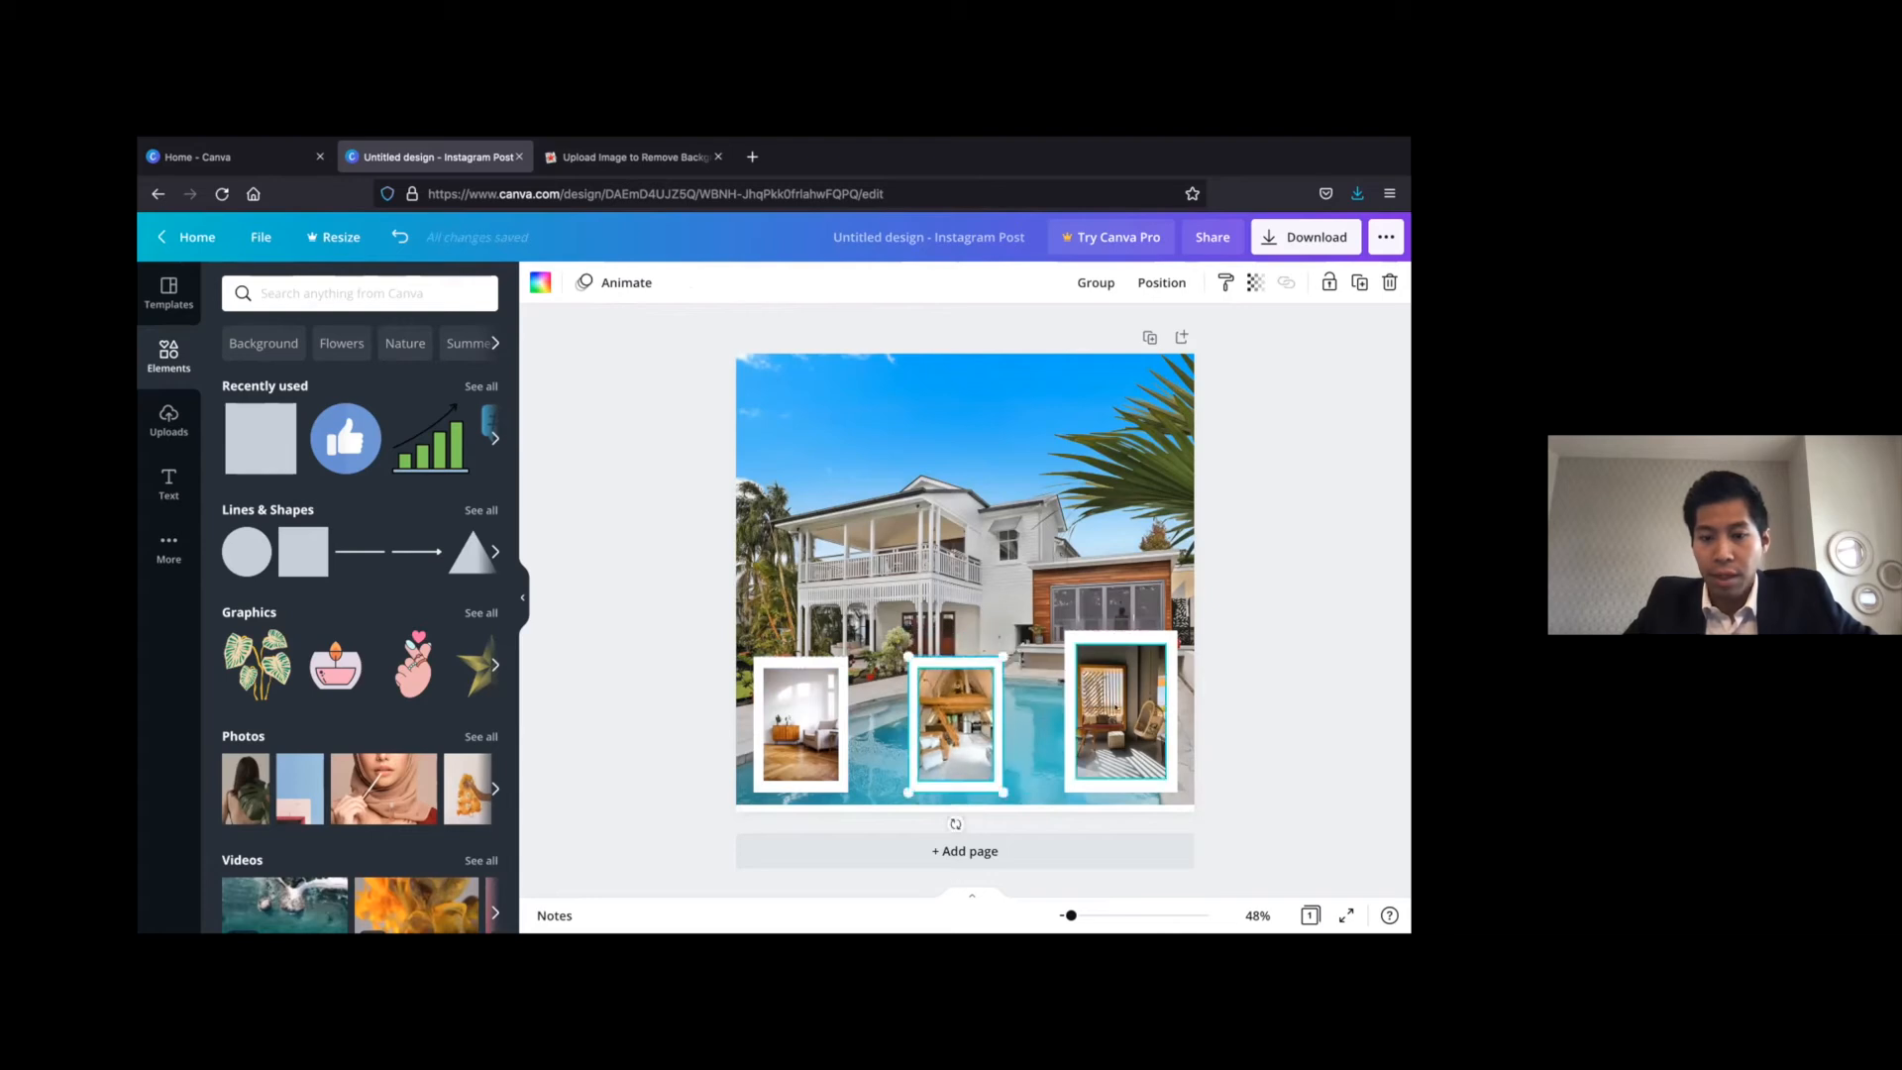
# Scale down the hanging-chair photo together with its white frame to match the other two frames
pyautogui.click(1095, 686)
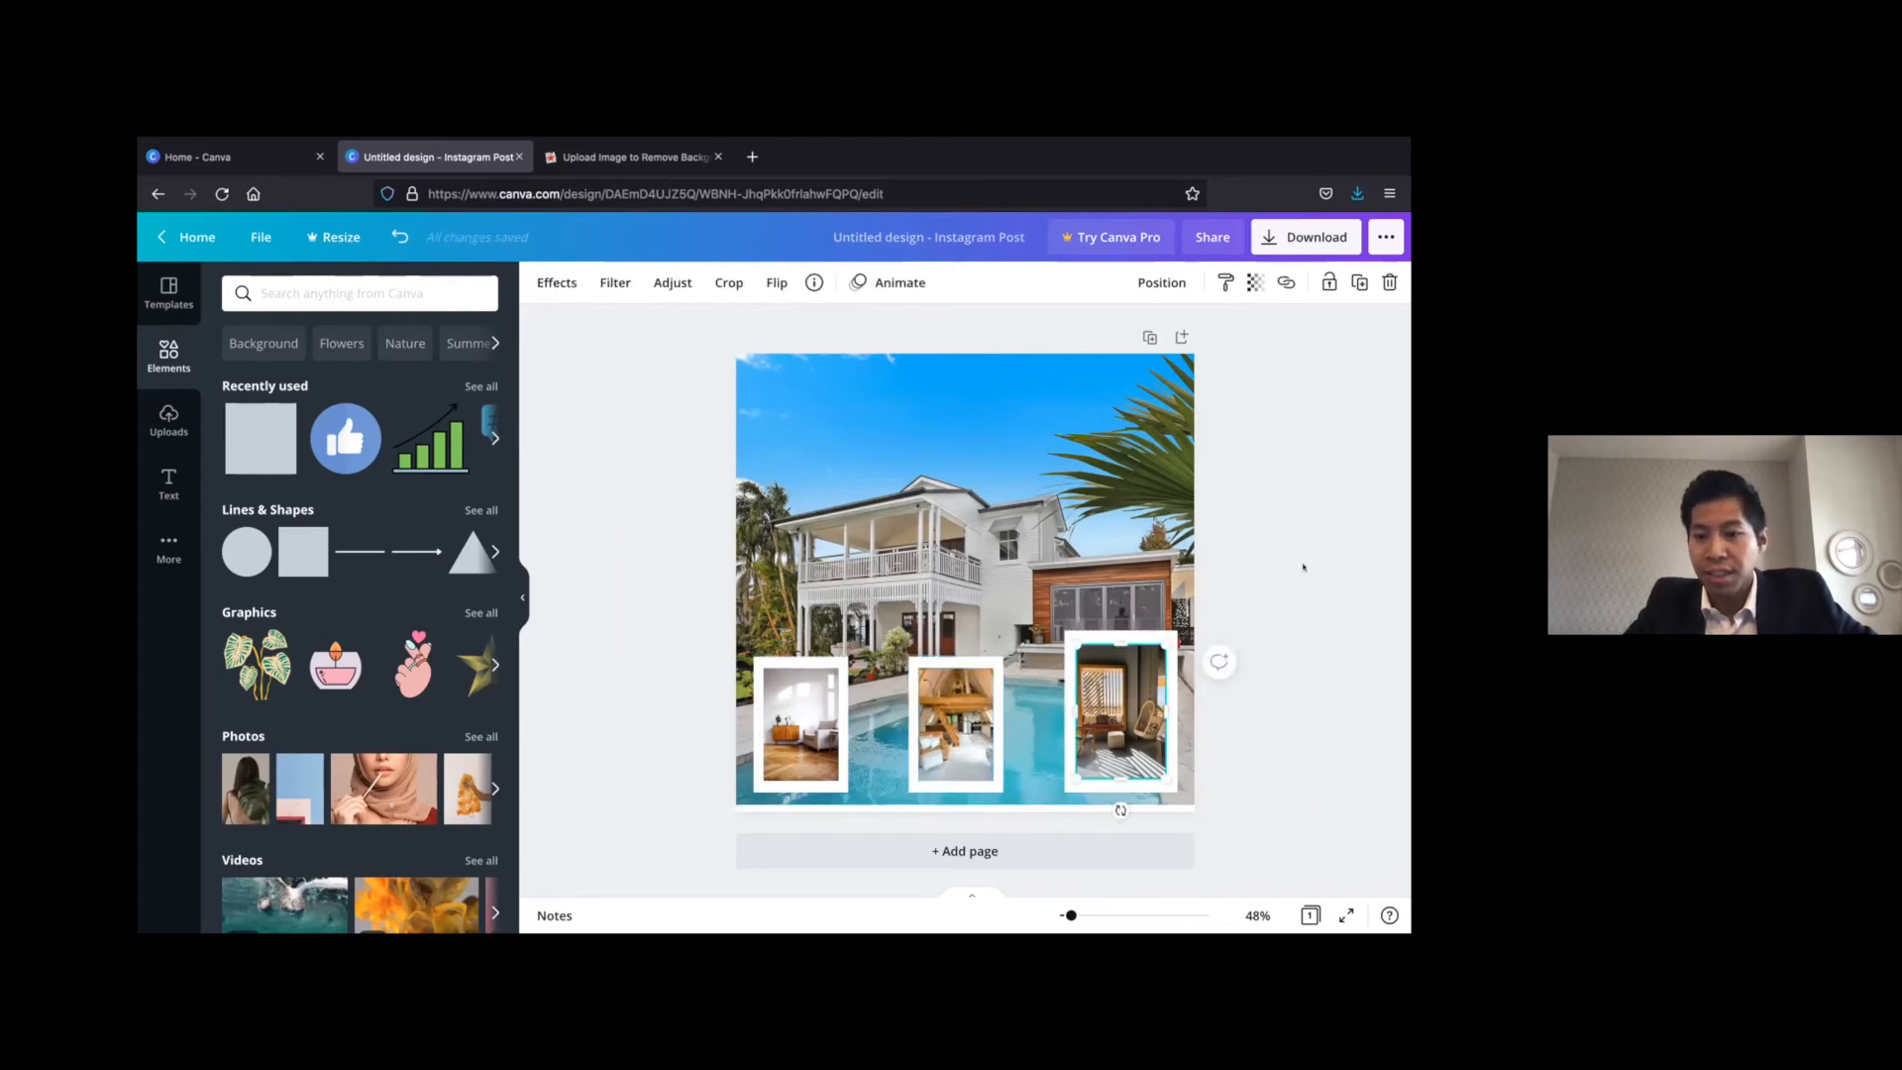
pyautogui.click(1274, 581)
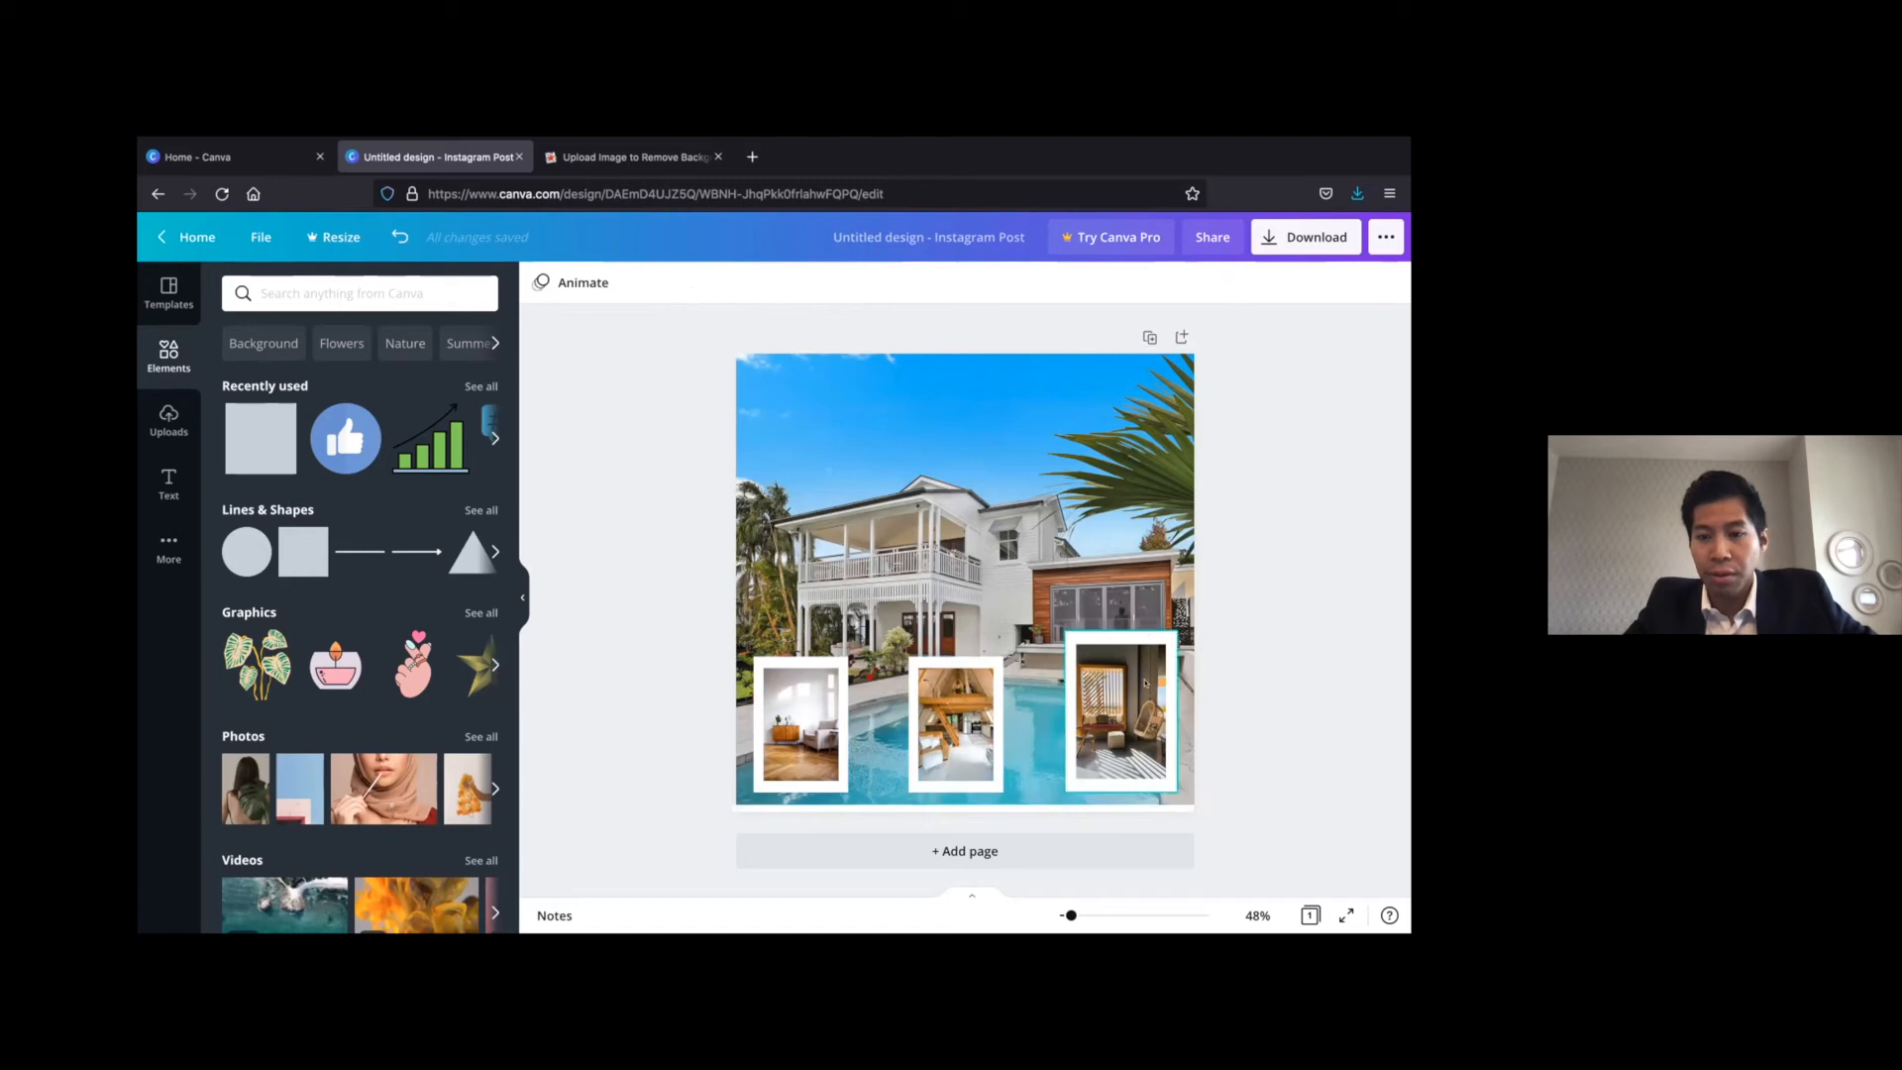
pyautogui.click(1161, 643)
pyautogui.moveTo(1162, 638); pyautogui.dragTo(1146, 663)
pyautogui.click(1248, 600)
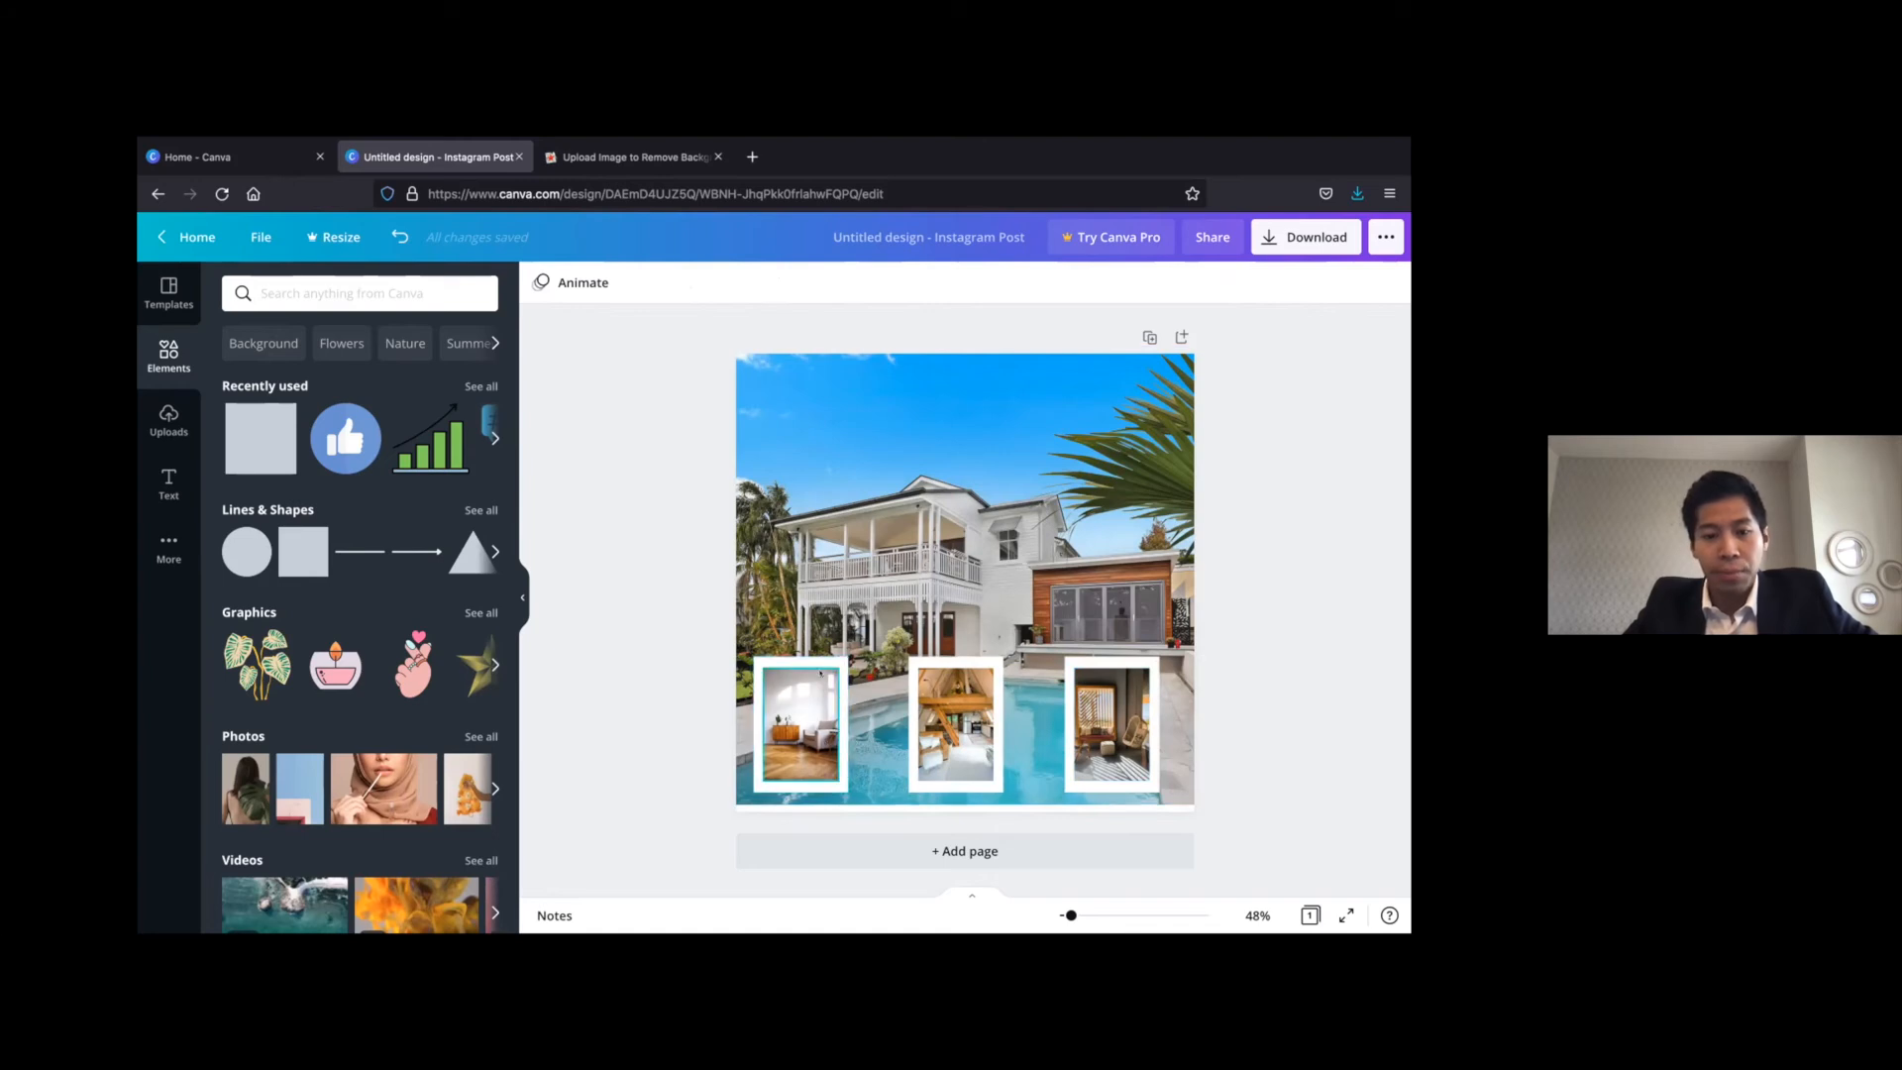
# Shift the armchair and loft photos with their frames slightly right to even out the spacing of the three-frame row
pyautogui.click(810, 711)
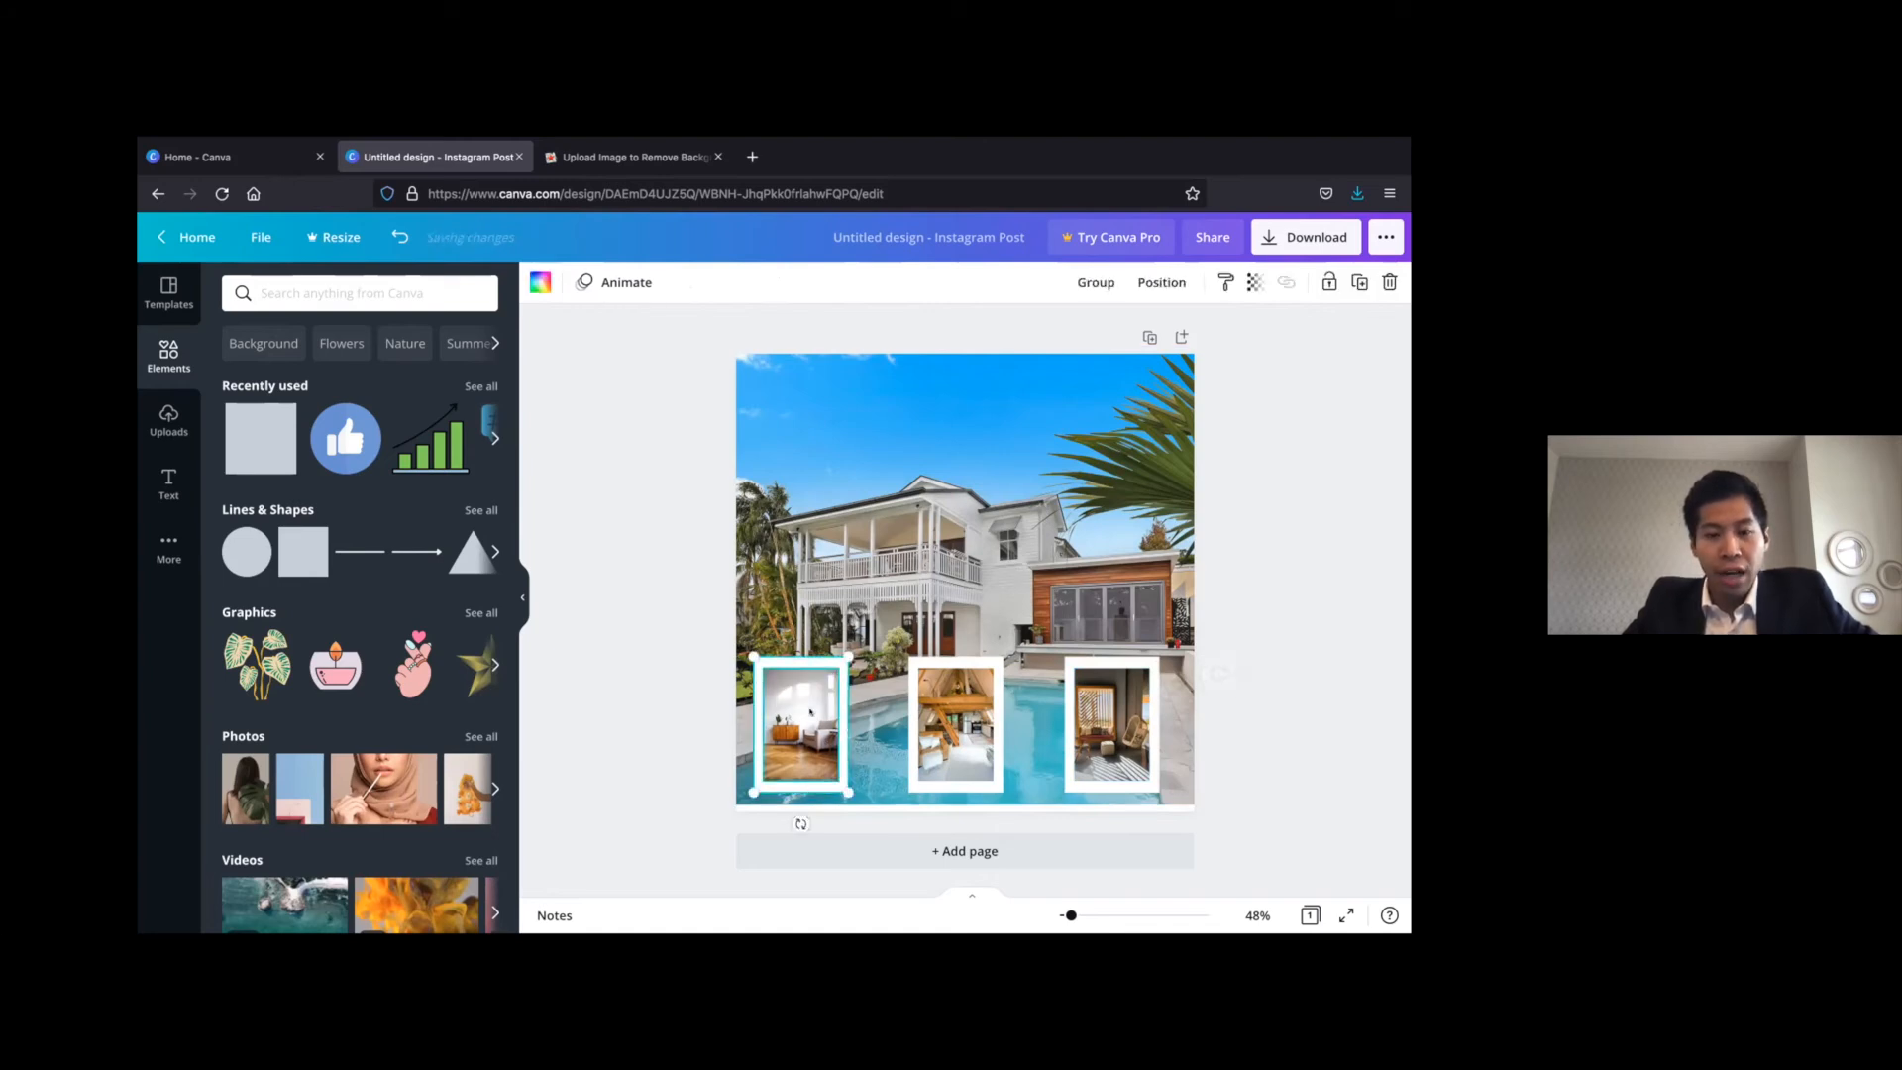
pyautogui.moveTo(811, 712)
pyautogui.mouseDown()
pyautogui.moveTo(792, 704)
pyautogui.moveTo(815, 704)
pyautogui.mouseUp()
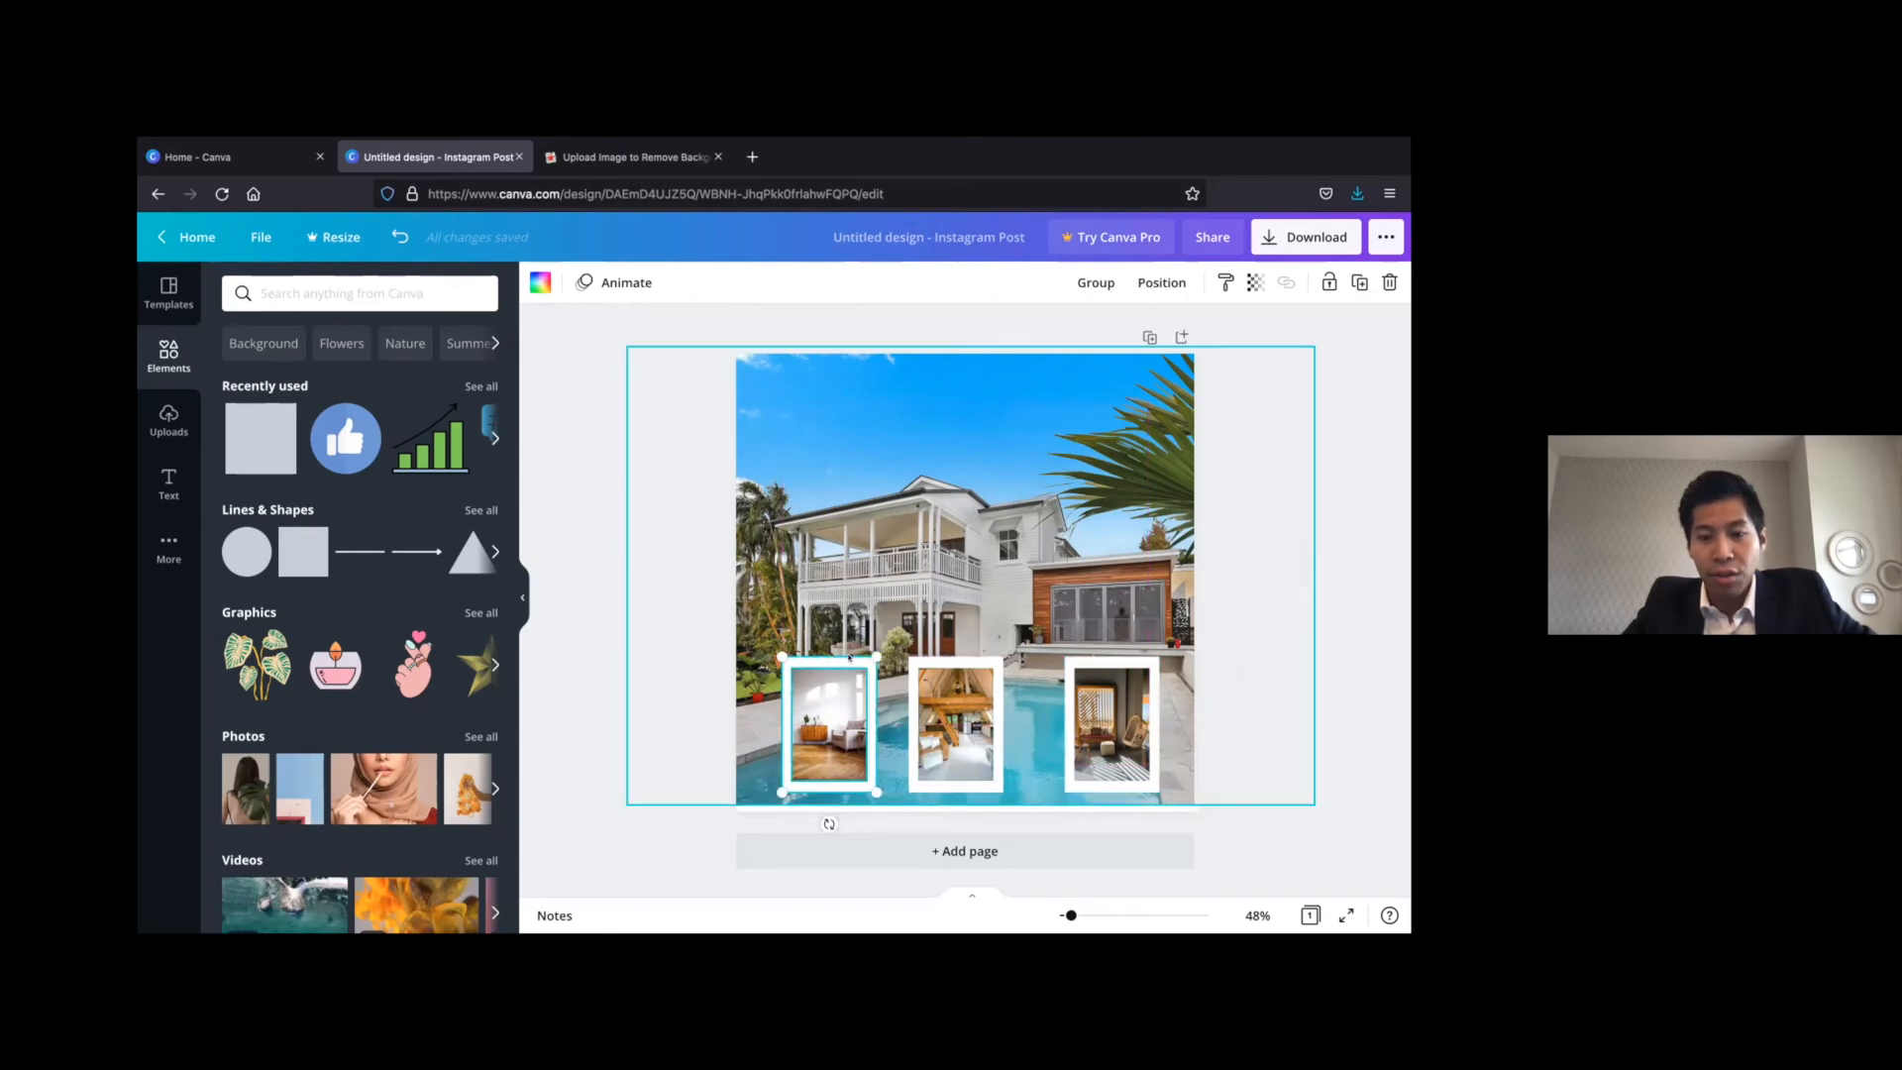
pyautogui.moveTo(839, 658); pyautogui.dragTo(825, 658)
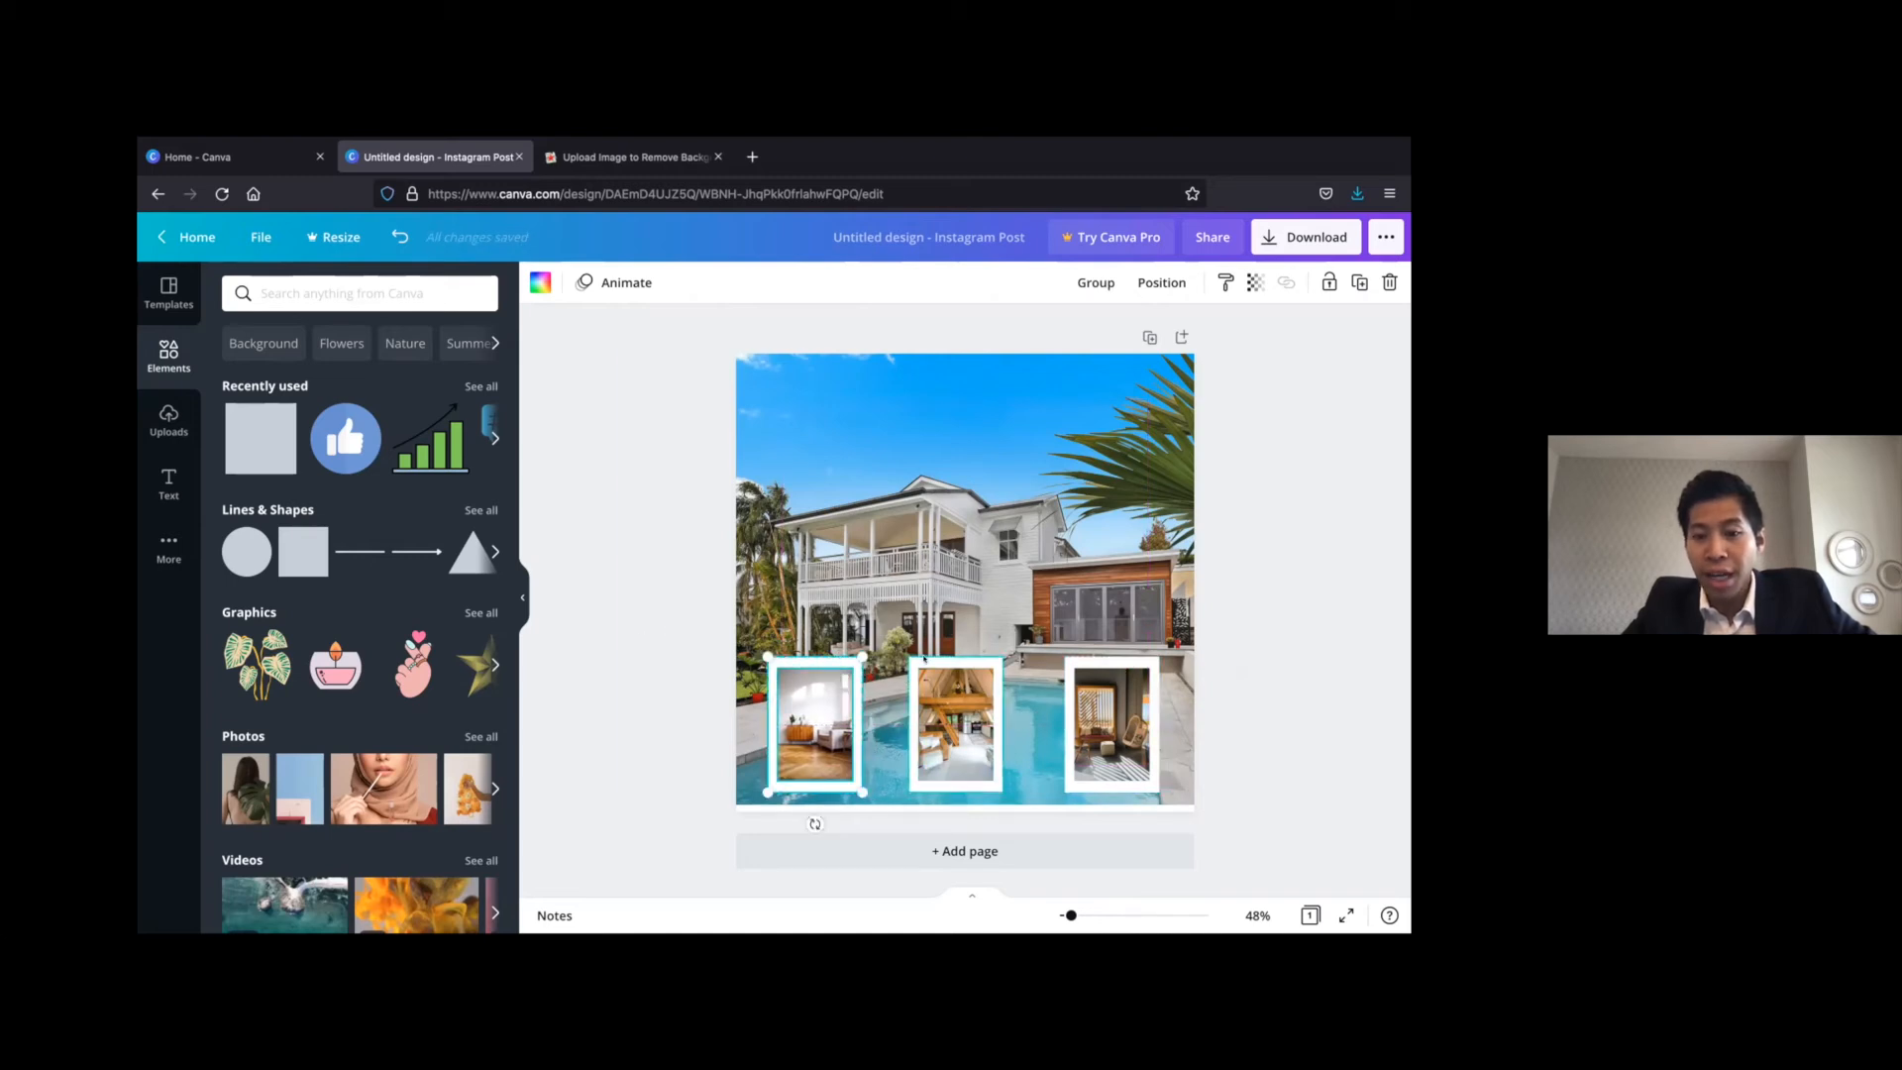
pyautogui.click(957, 689)
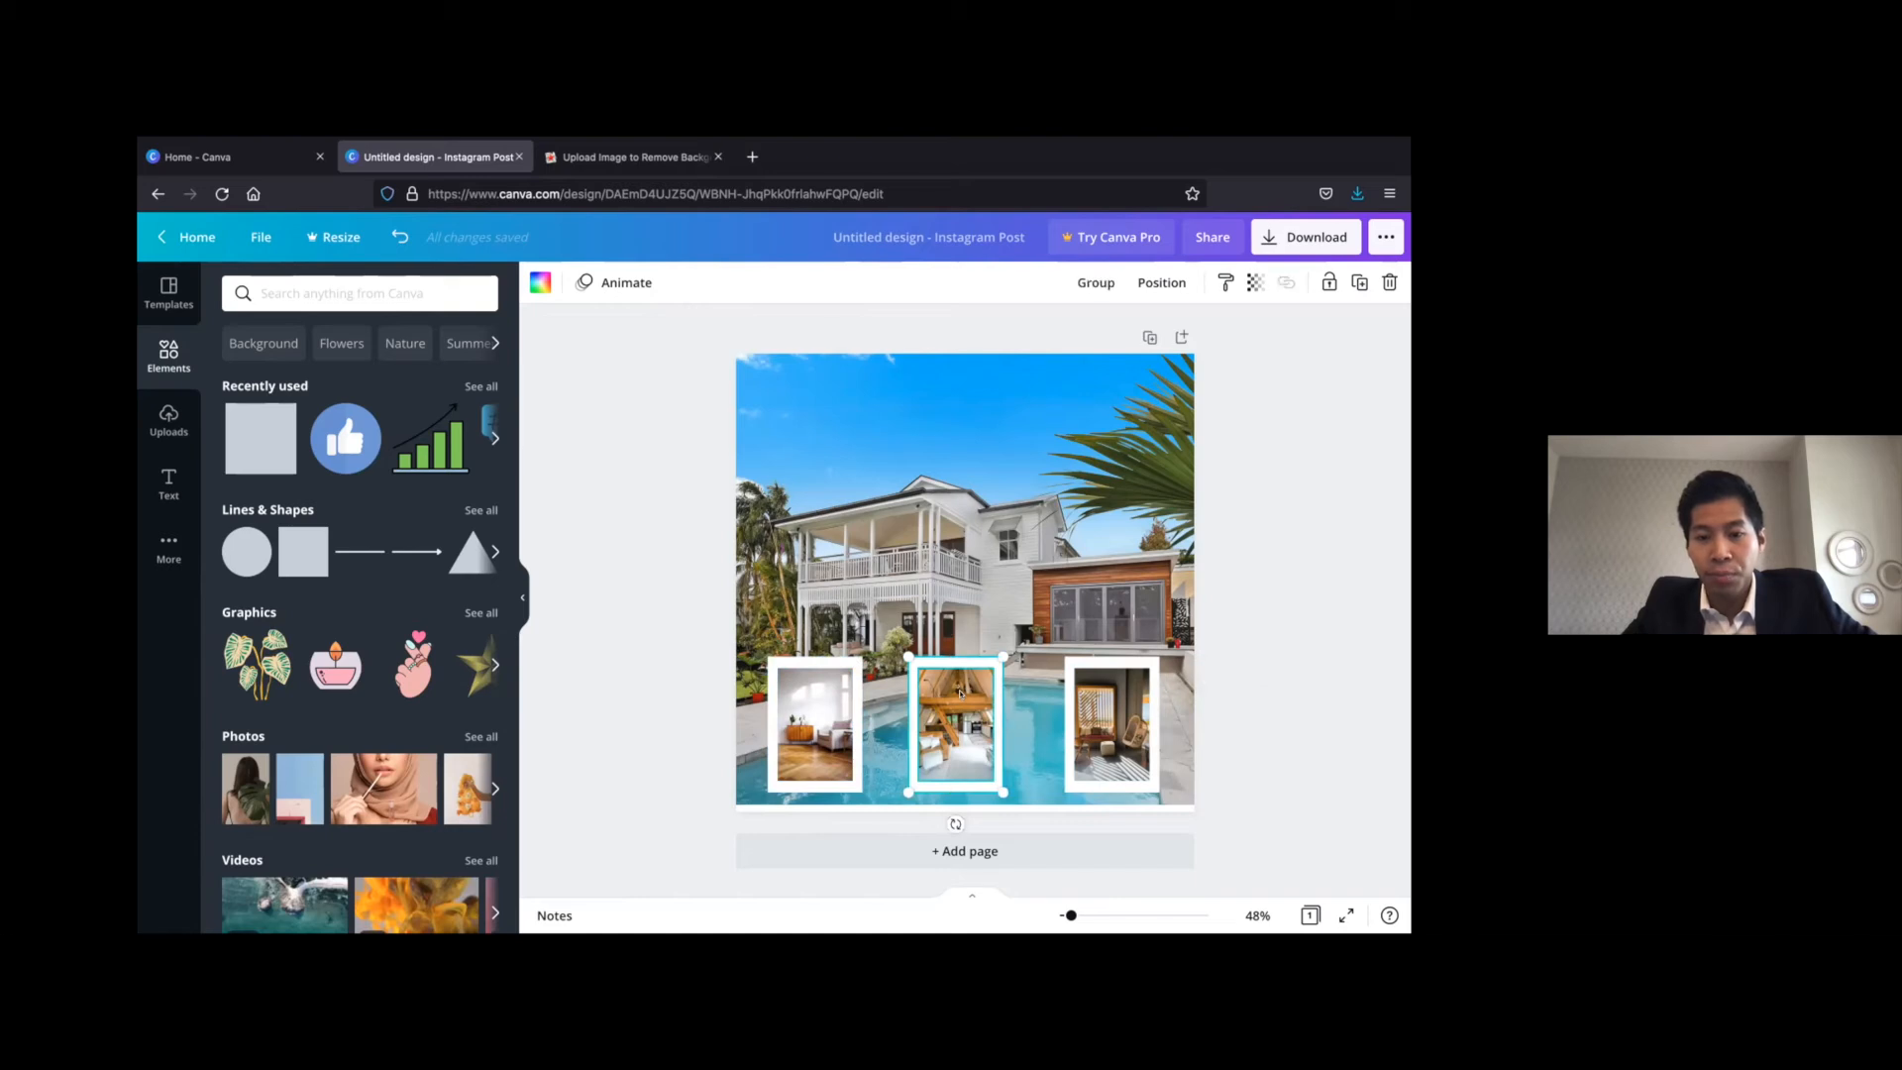
pyautogui.moveTo(968, 685); pyautogui.dragTo(974, 725)
pyautogui.click(959, 726)
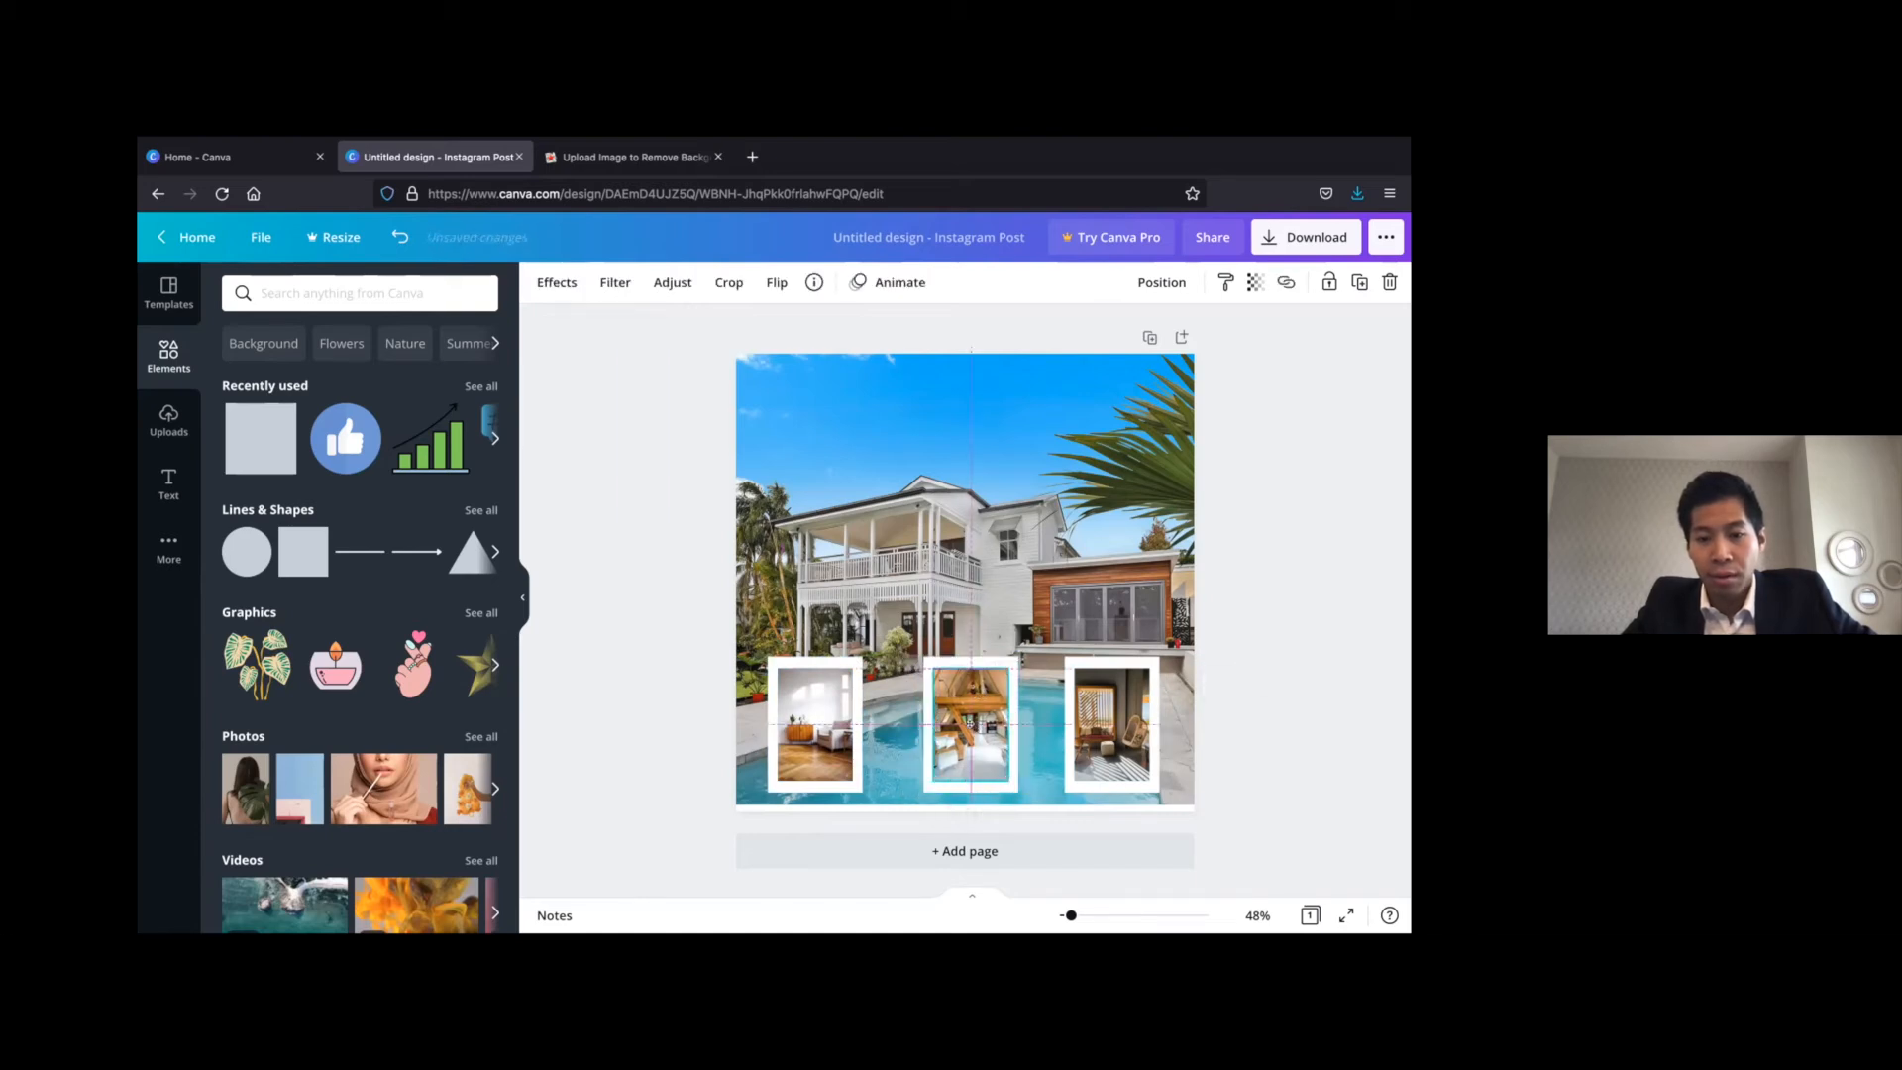
pyautogui.click(1292, 570)
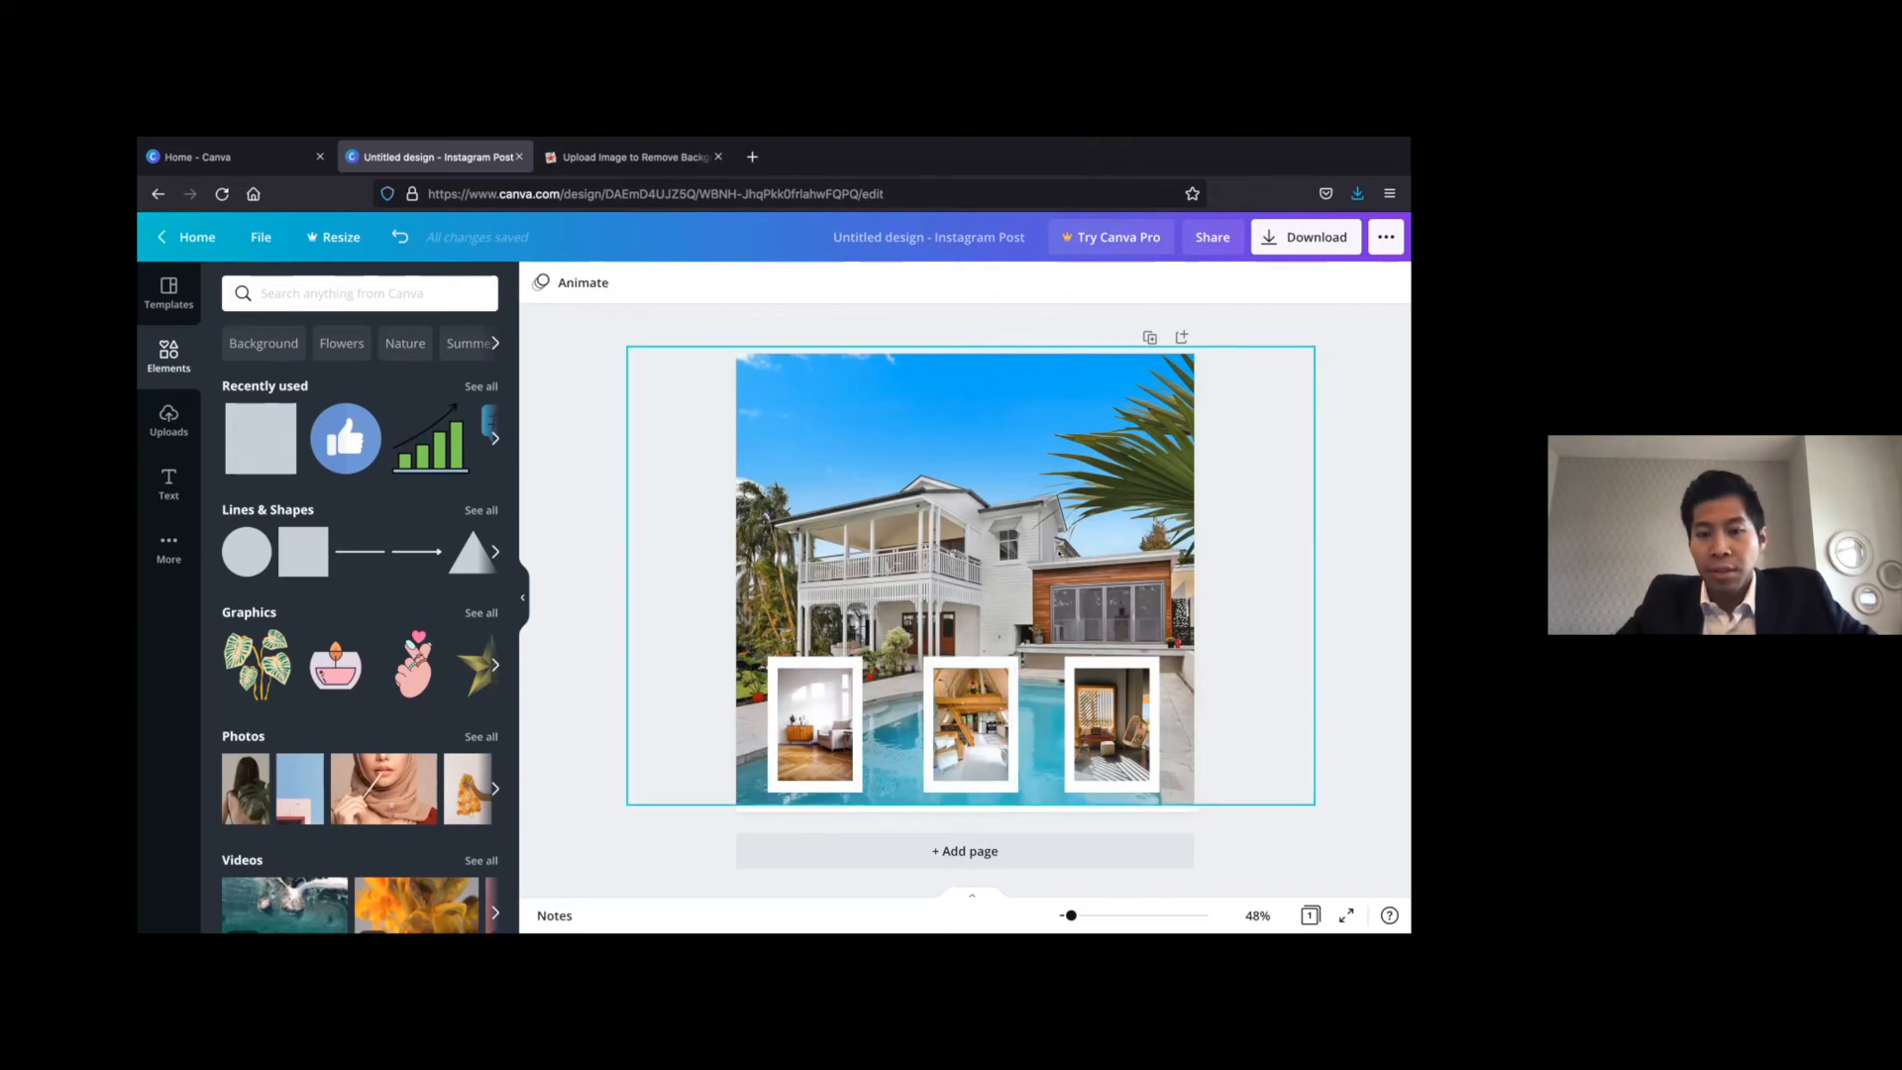
# Add a square shape and reshape it into a wide, short banner on the upper left of the house photo
pyautogui.scroll(3, 1060, 553)
pyautogui.scroll(-3, 1060, 553)
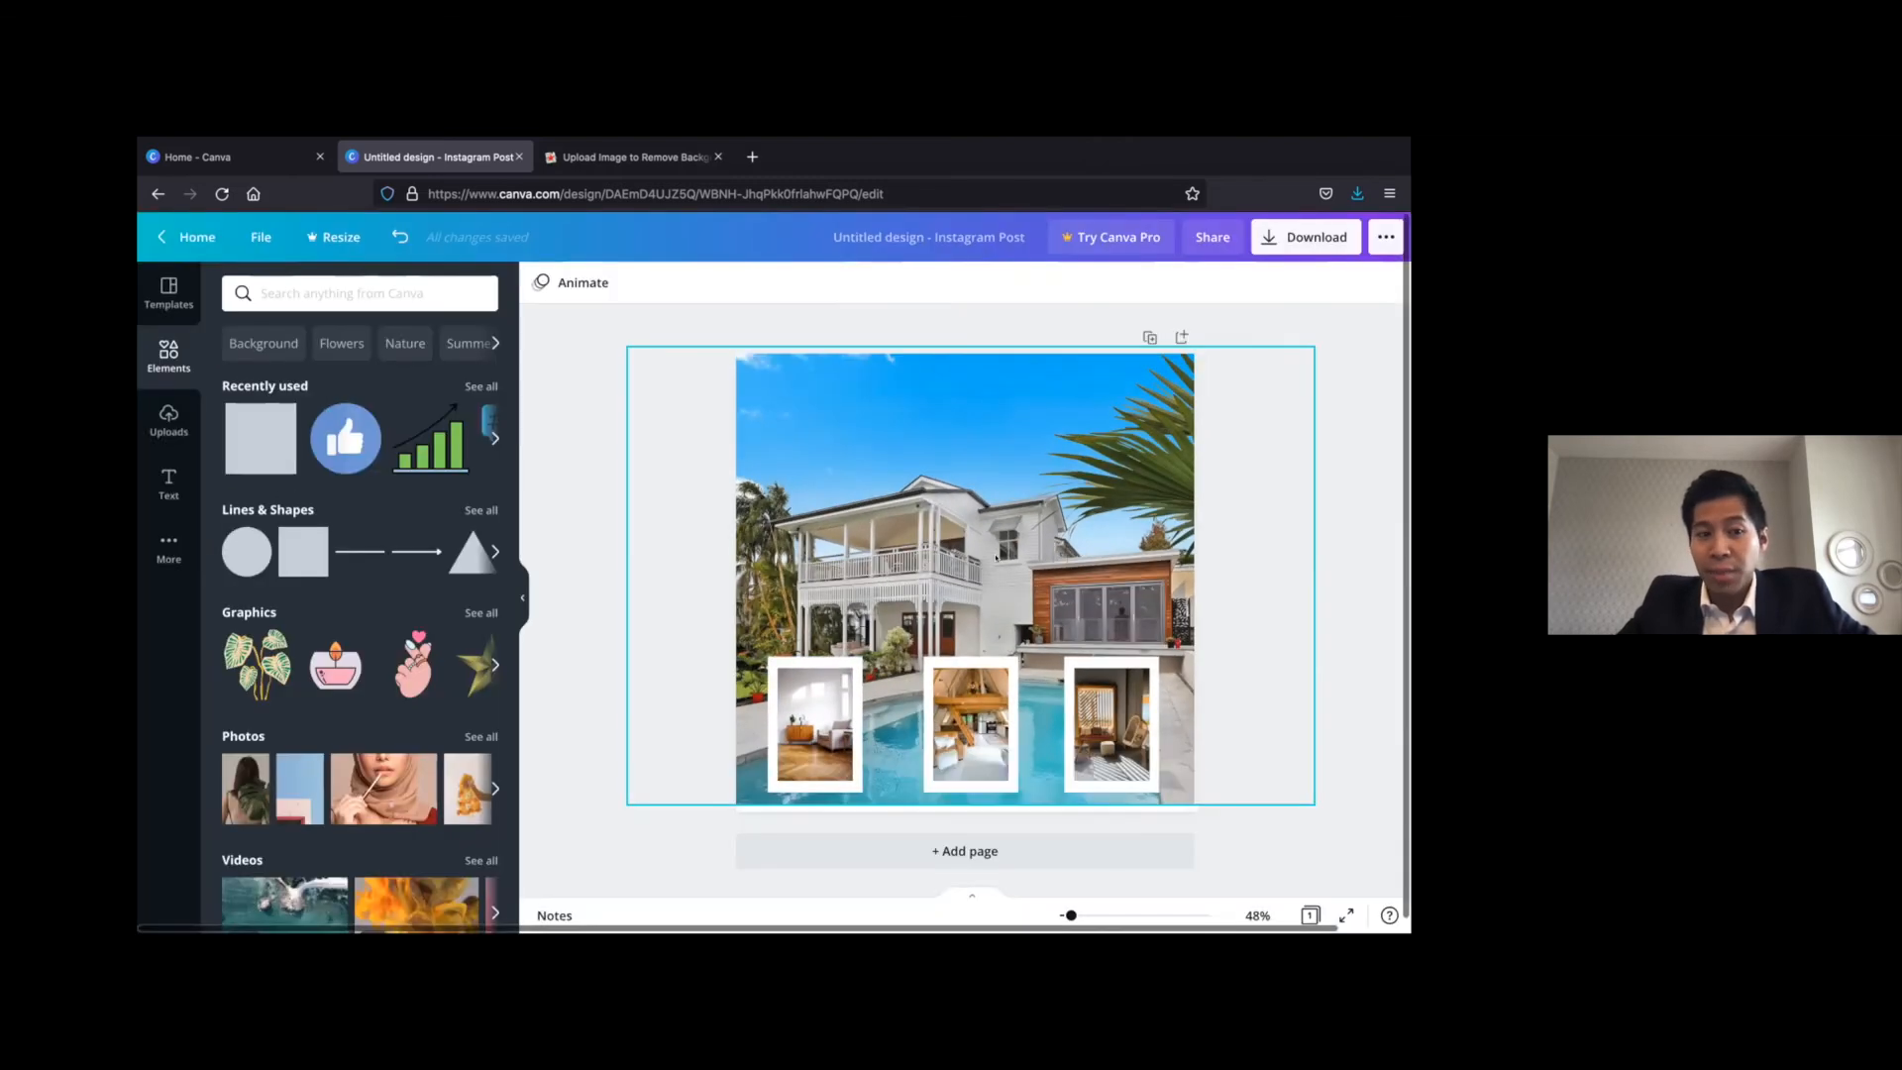
pyautogui.click(236, 441)
pyautogui.moveTo(968, 567); pyautogui.dragTo(872, 483)
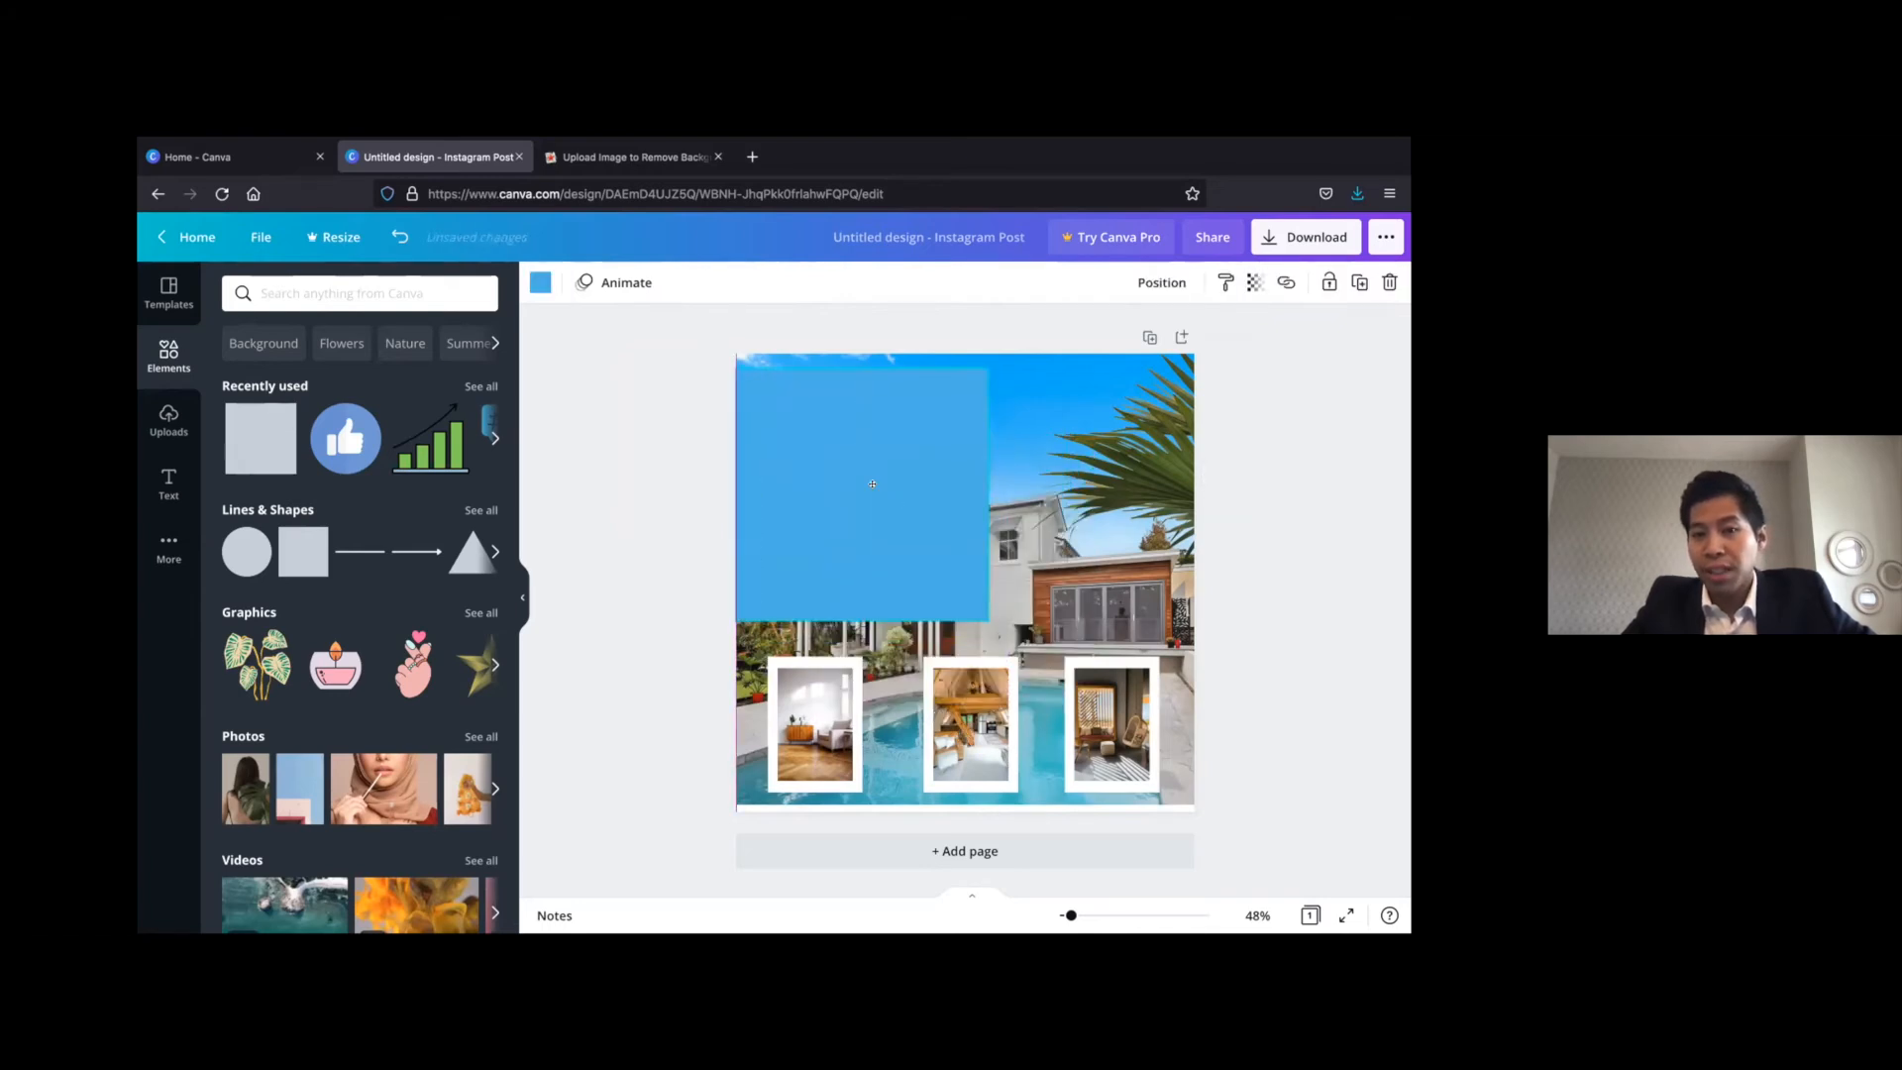
pyautogui.click(854, 572)
pyautogui.moveTo(862, 621); pyautogui.dragTo(864, 459)
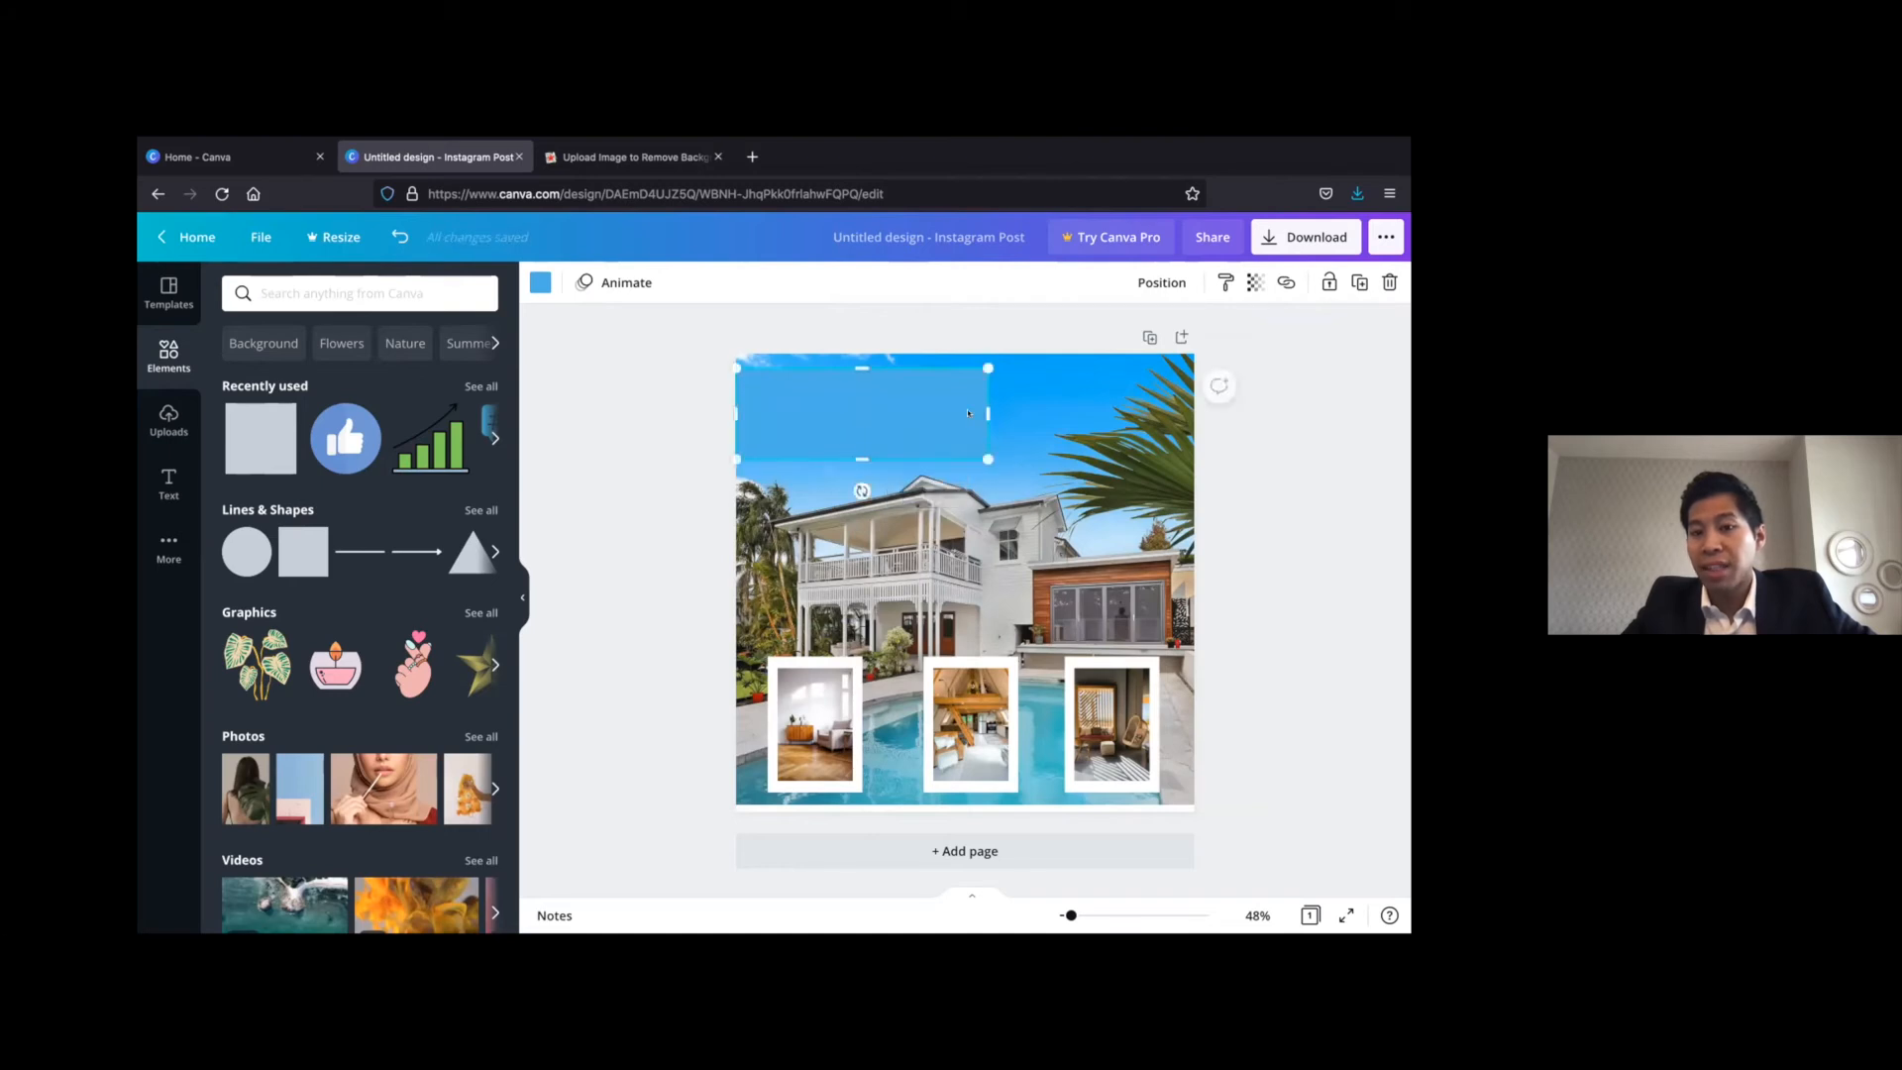
pyautogui.moveTo(1036, 404); pyautogui.dragTo(1041, 406)
pyautogui.moveTo(886, 370); pyautogui.dragTo(889, 380)
# Fill the banner with white and set its transparency to 60
pyautogui.click(531, 286)
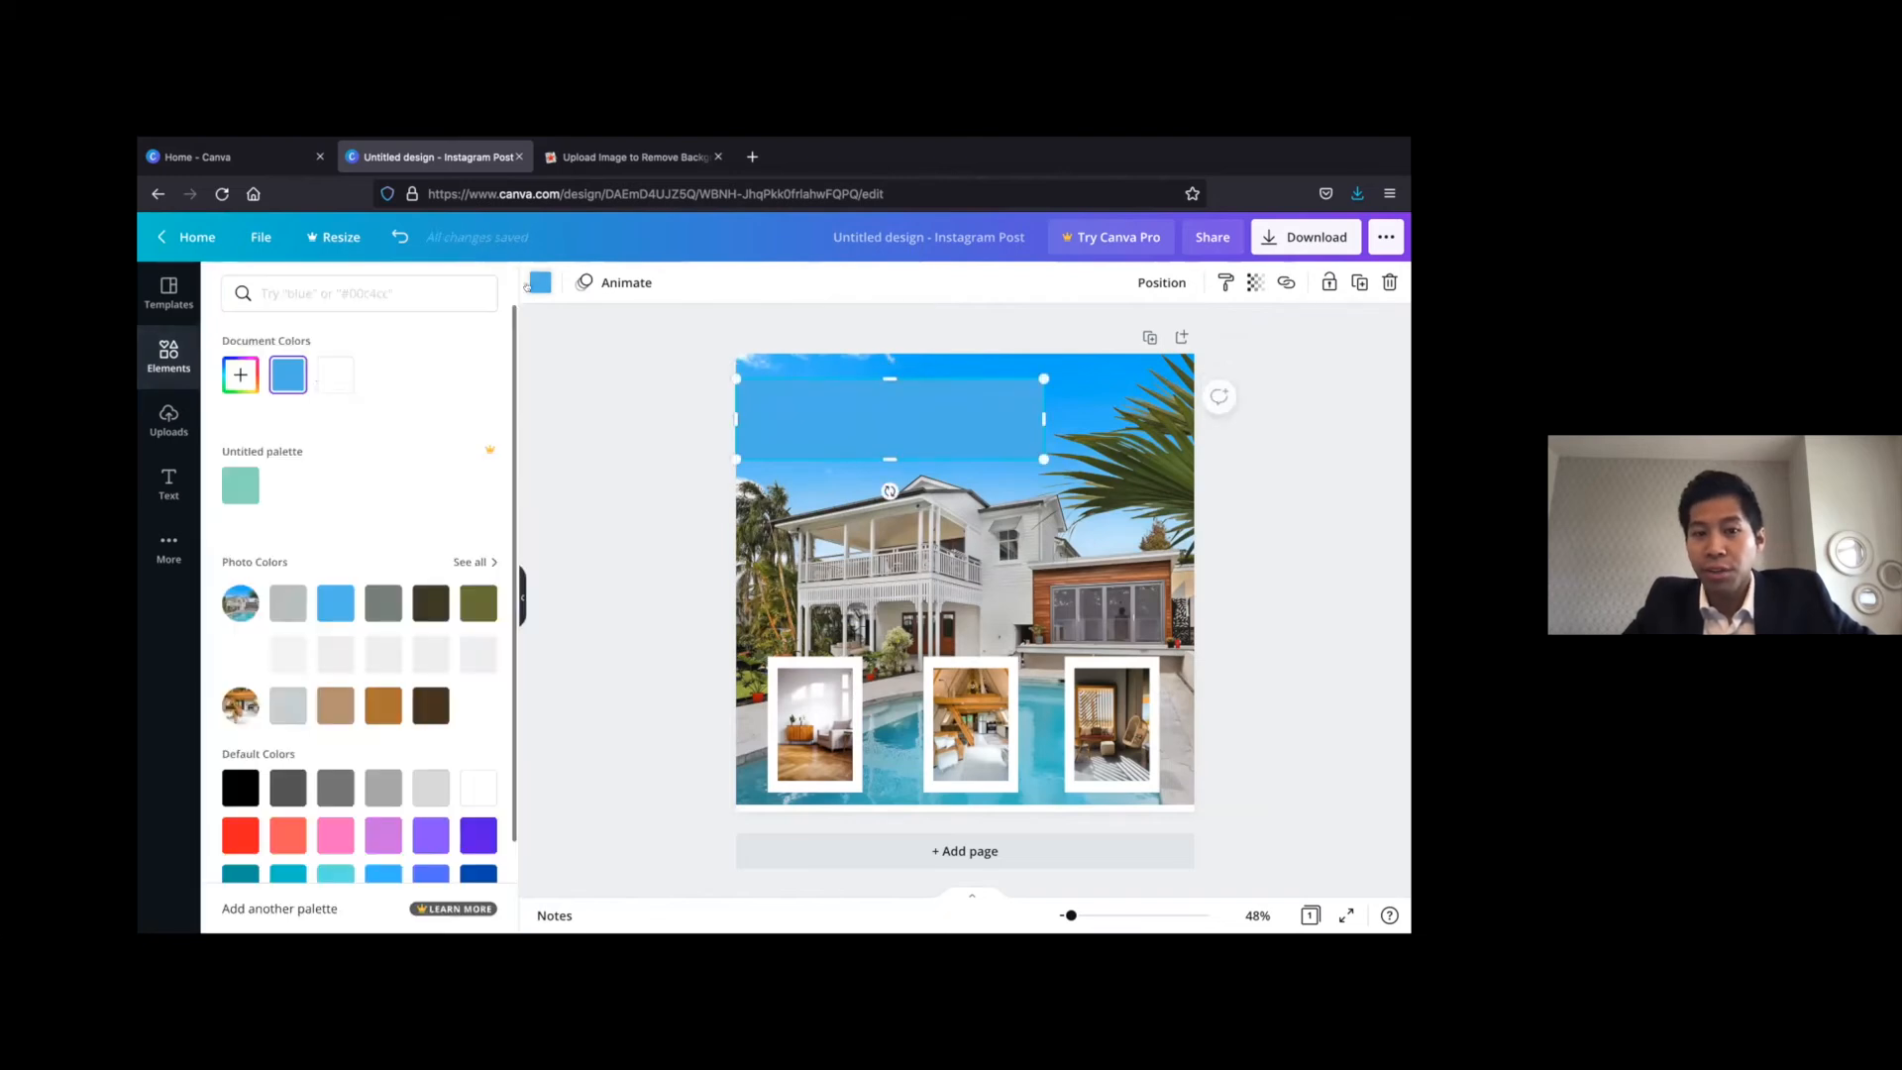
pyautogui.click(336, 375)
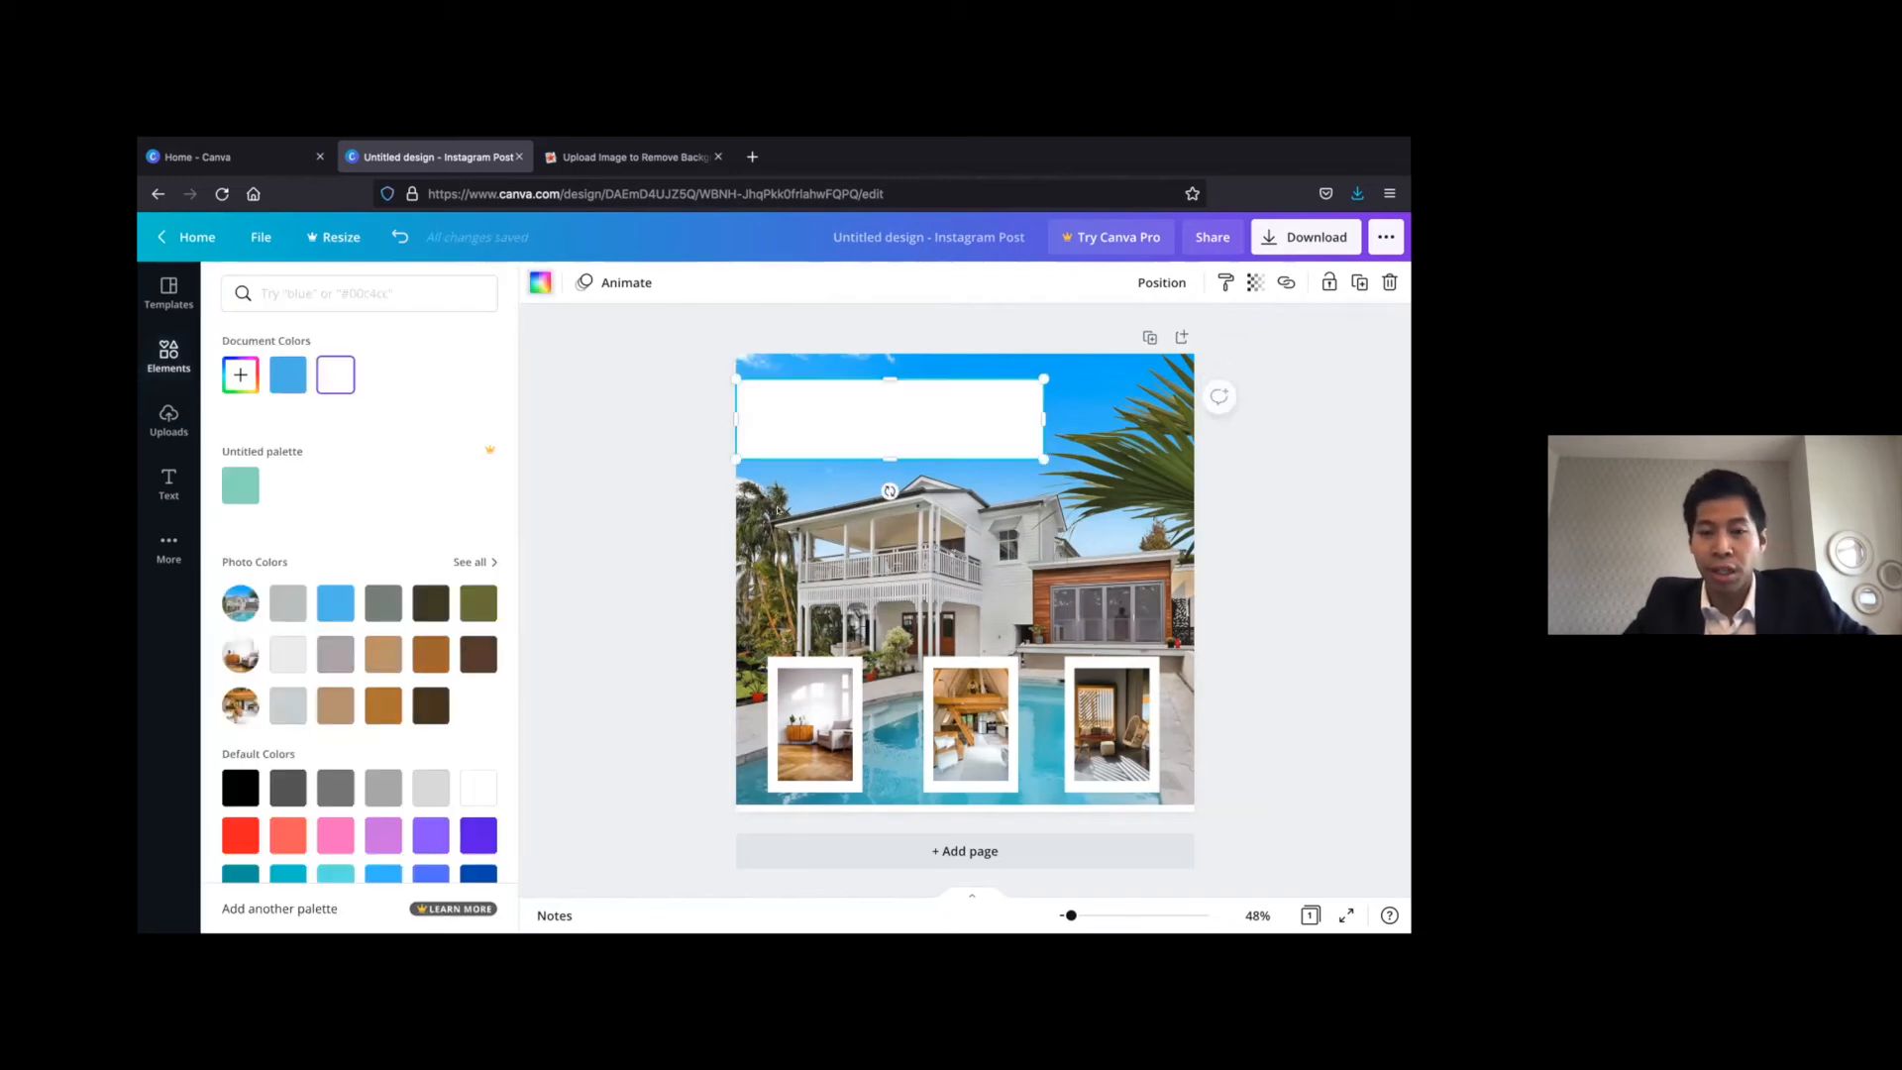
pyautogui.click(612, 501)
pyautogui.click(658, 485)
pyautogui.click(920, 425)
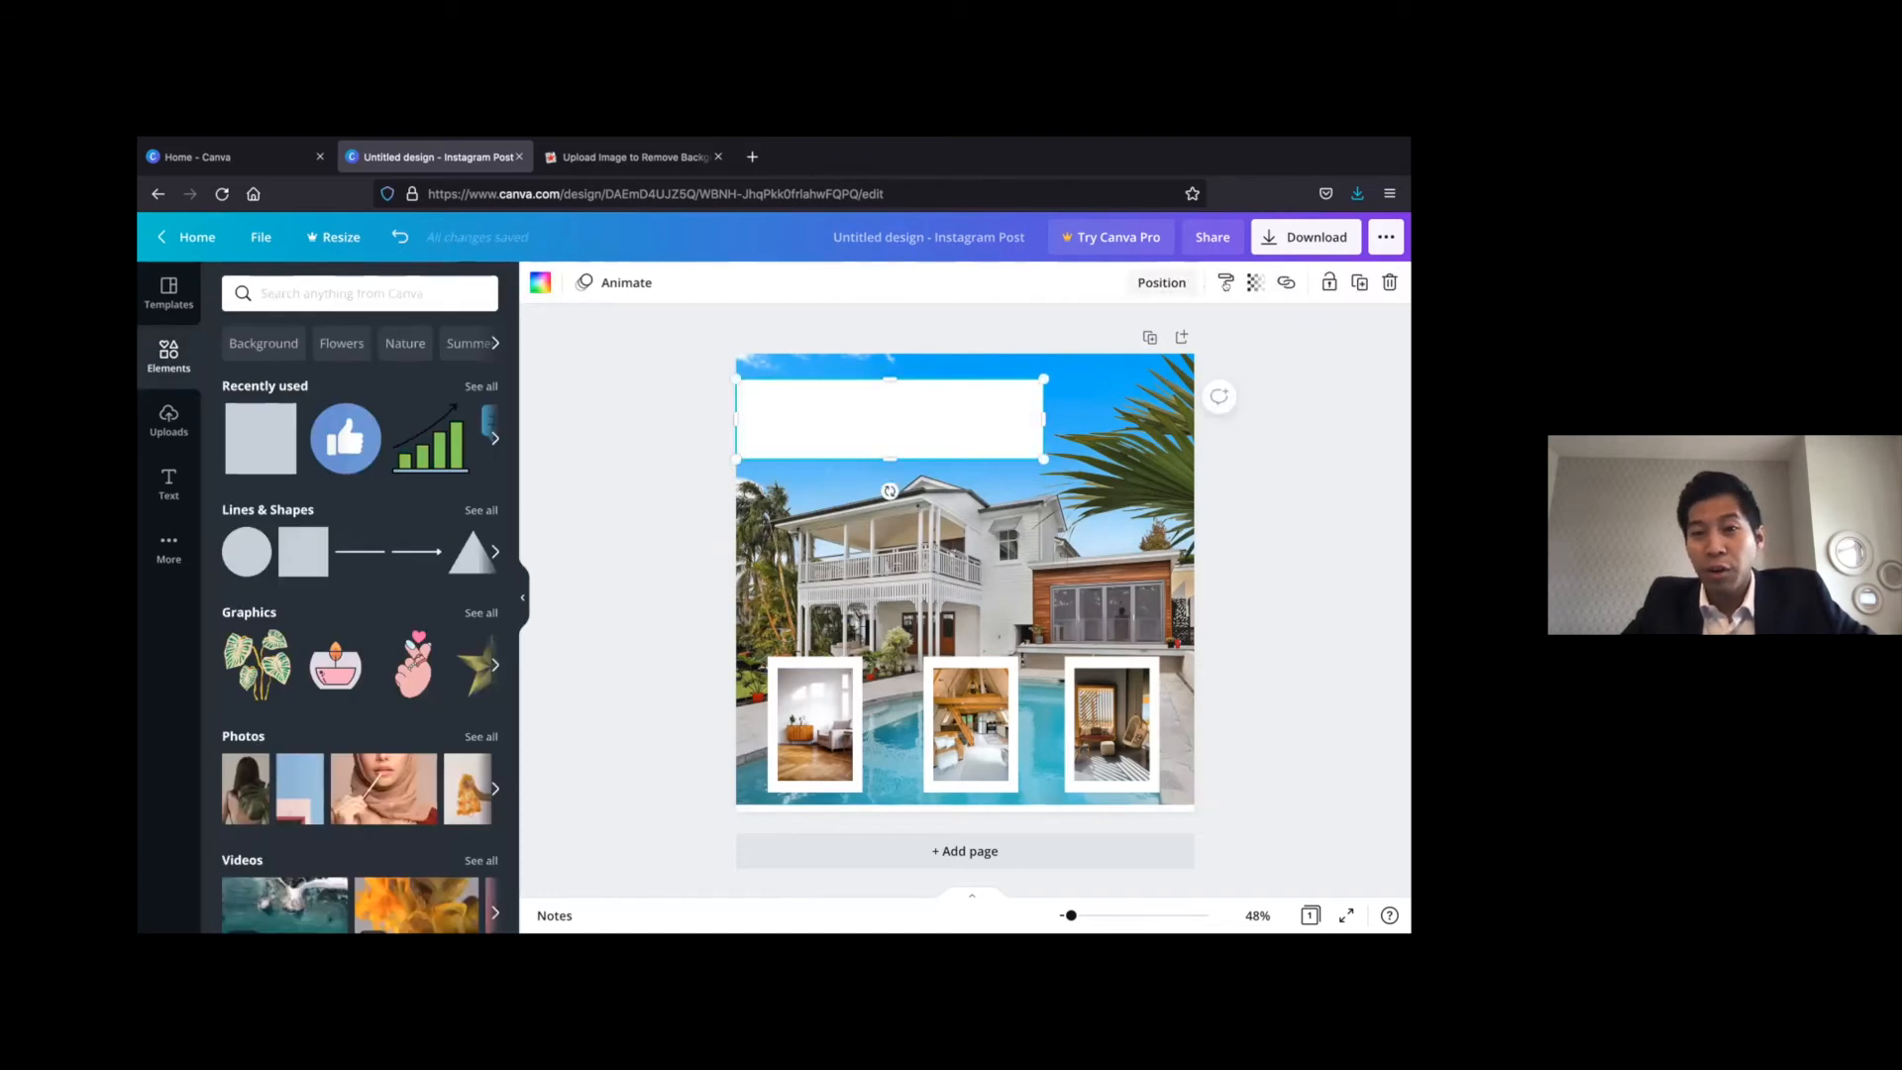
pyautogui.click(1255, 282)
pyautogui.moveTo(1188, 336); pyautogui.dragTo(1143, 342)
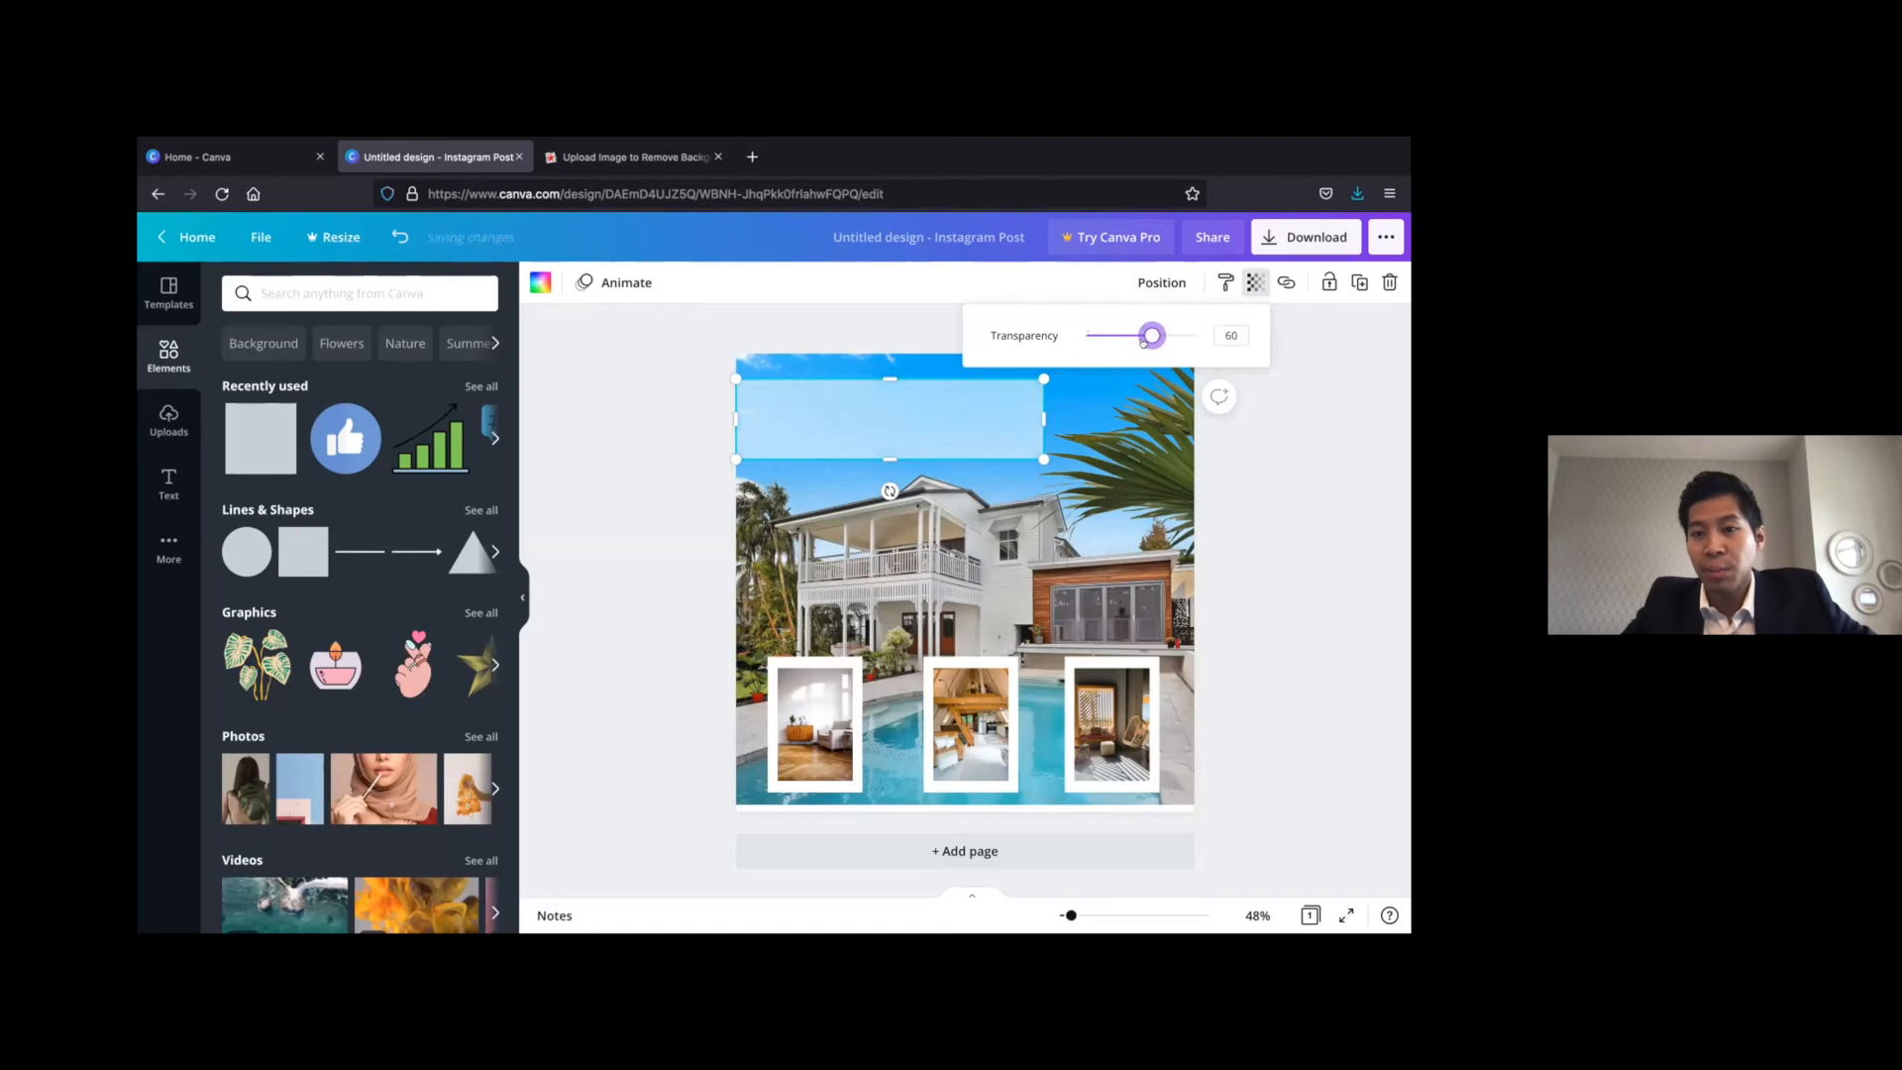
pyautogui.click(920, 326)
pyautogui.click(541, 456)
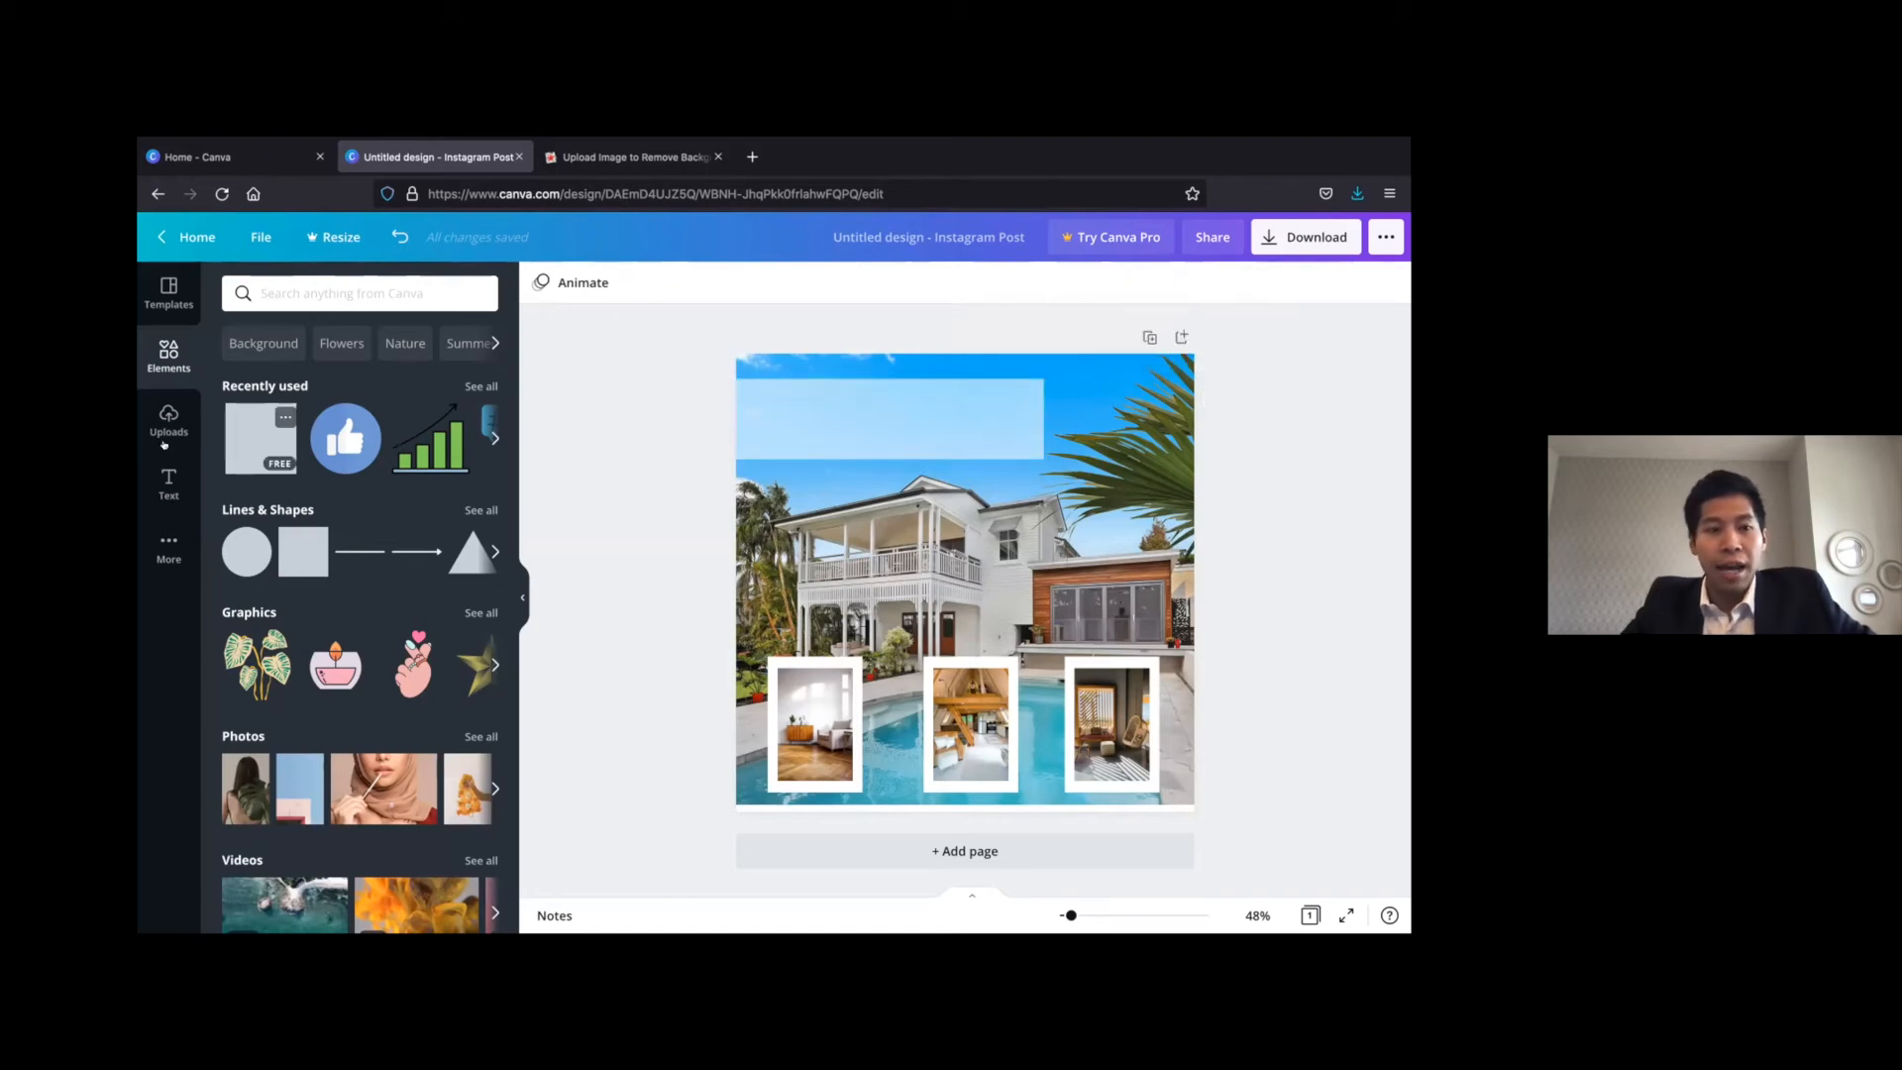
# Add a heading reading "OPEN HOUSE" and centre it on the translucent white banner
pyautogui.click(169, 477)
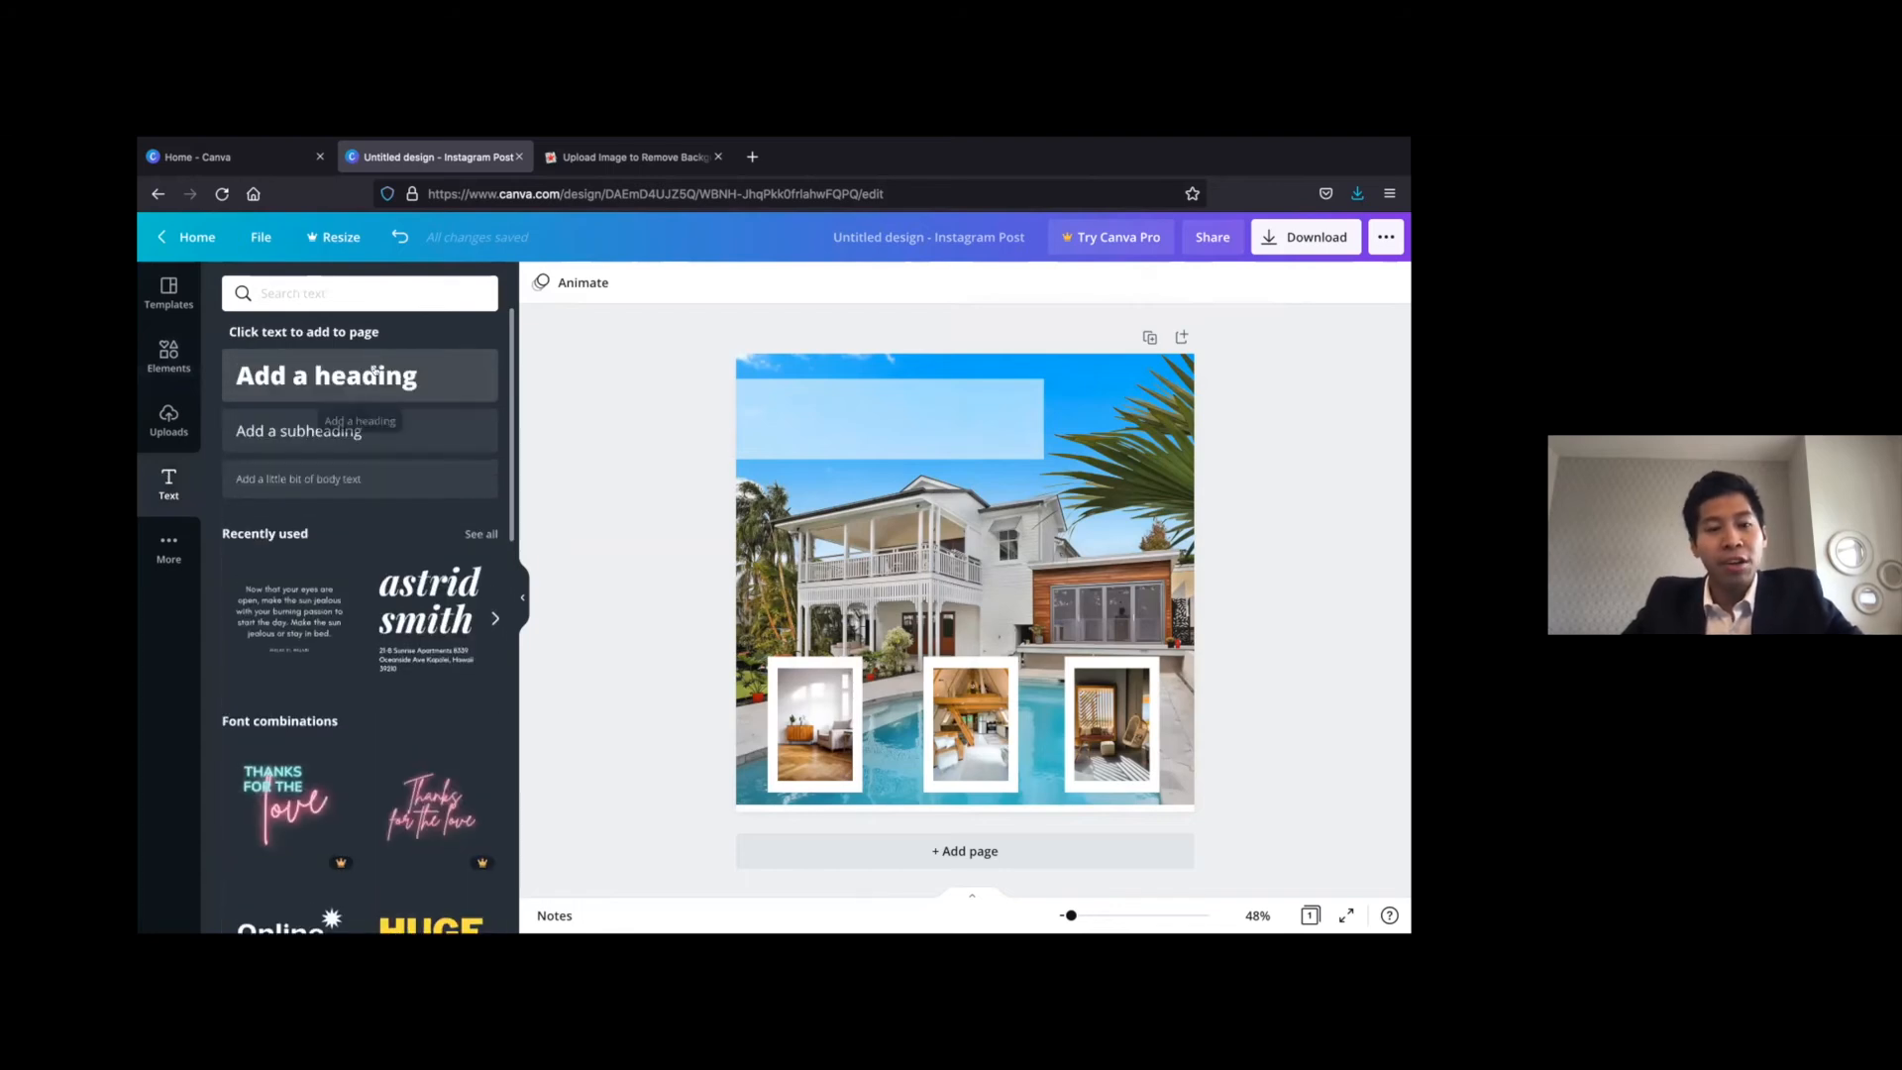
pyautogui.click(327, 376)
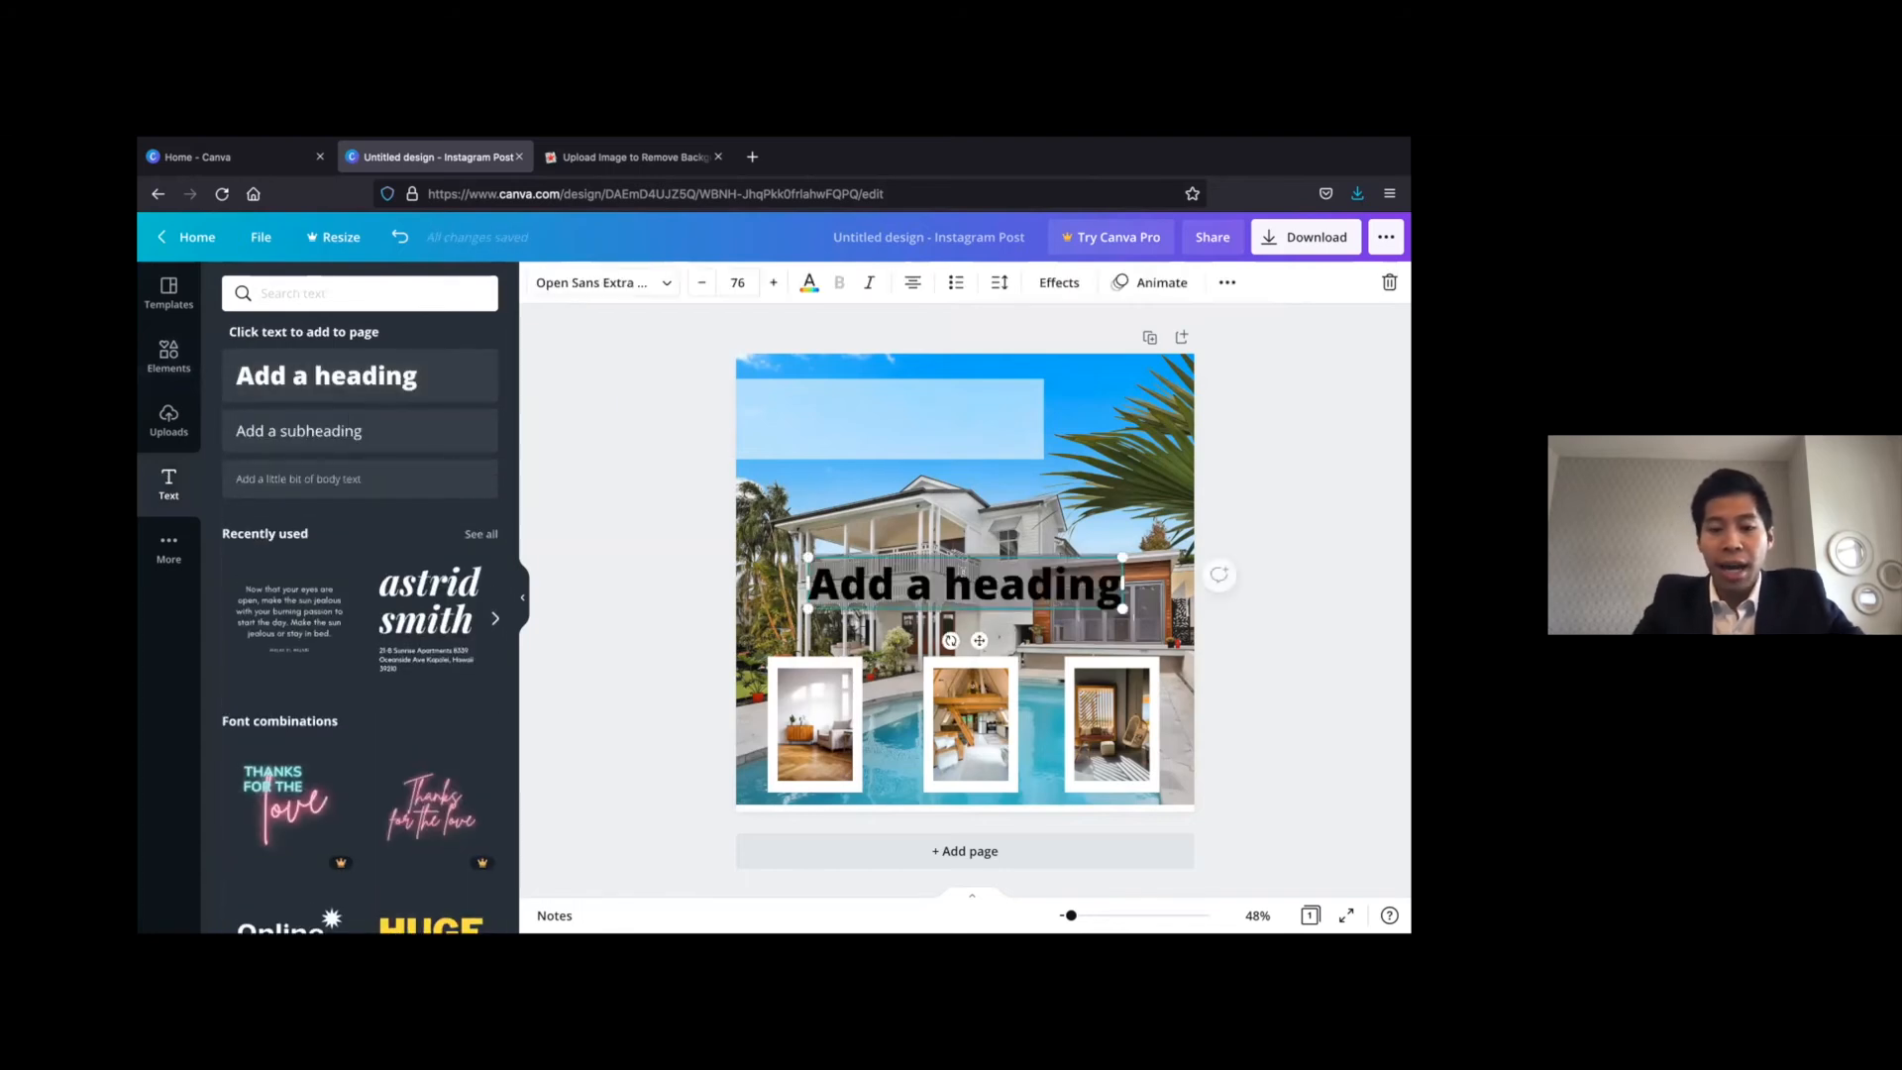
pyautogui.write('OPEN HOUSE')
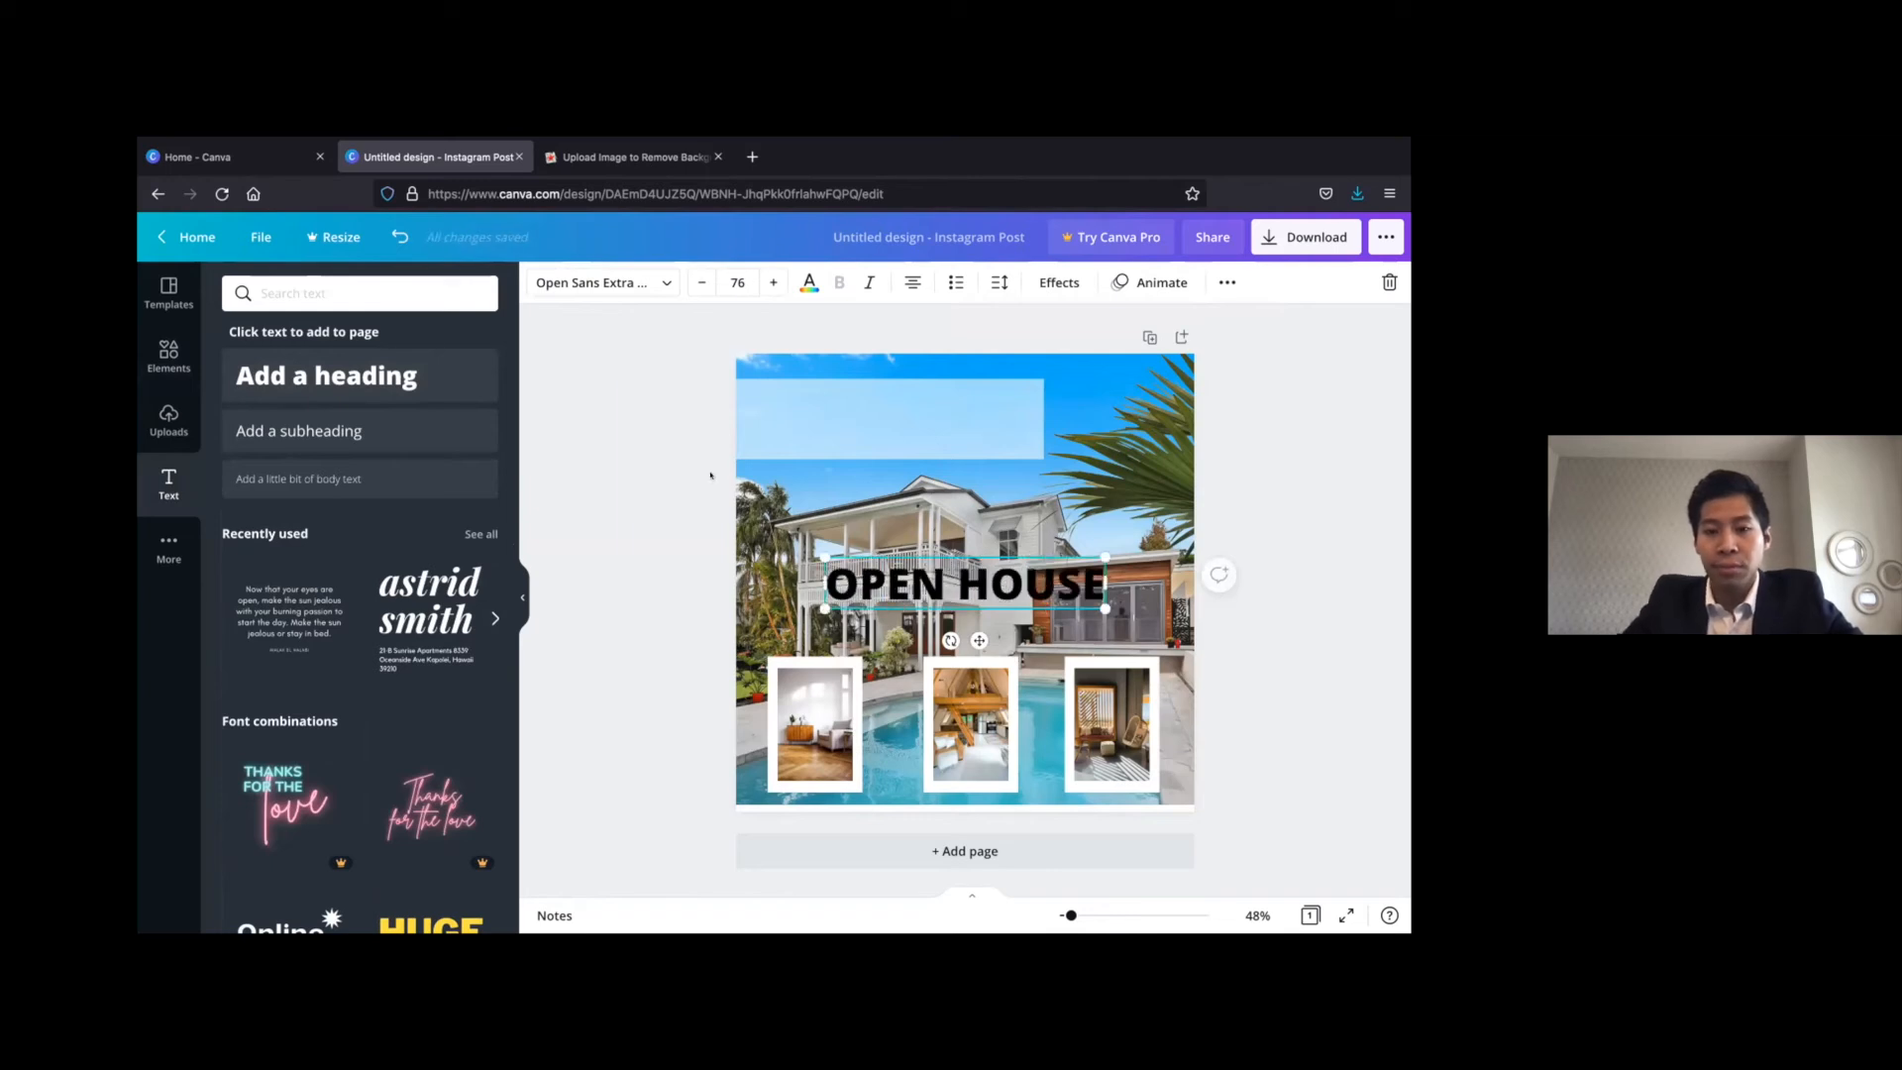
pyautogui.click(580, 502)
pyautogui.moveTo(1025, 567); pyautogui.dragTo(951, 401)
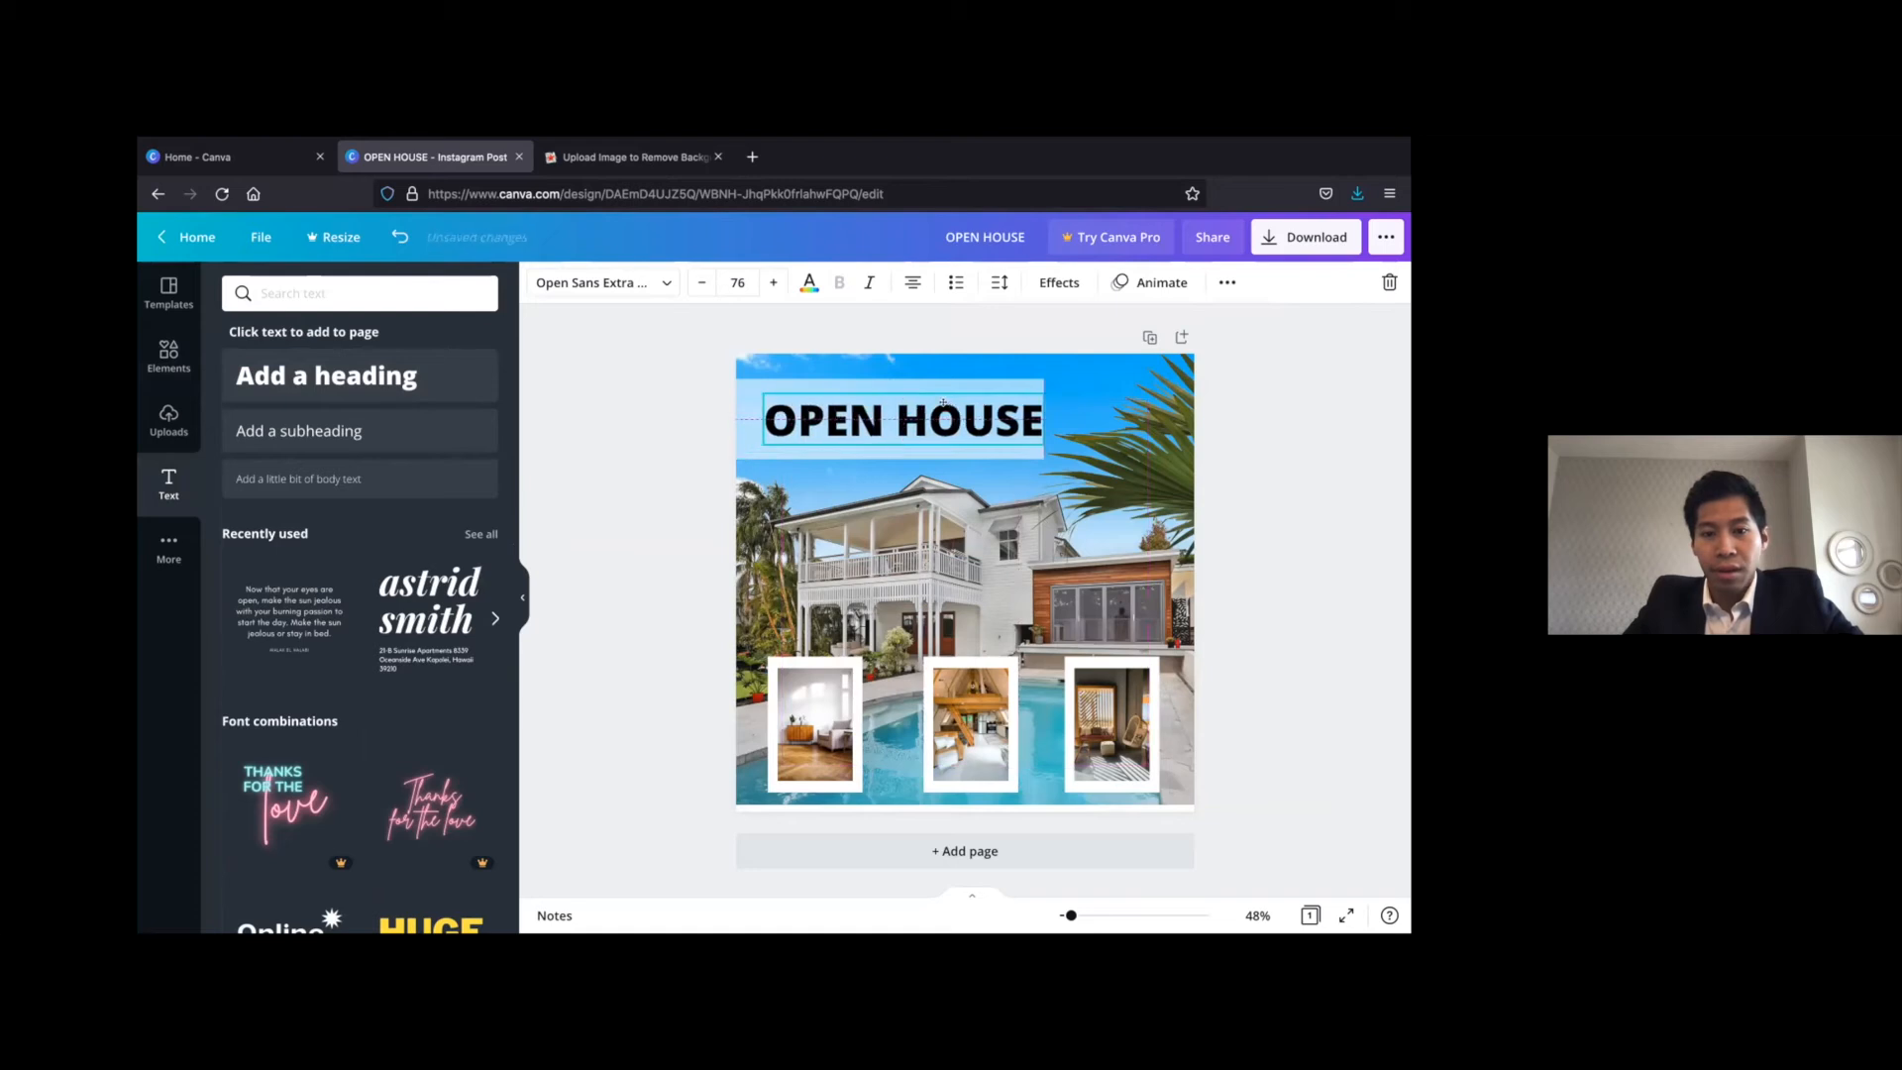
pyautogui.click(1342, 495)
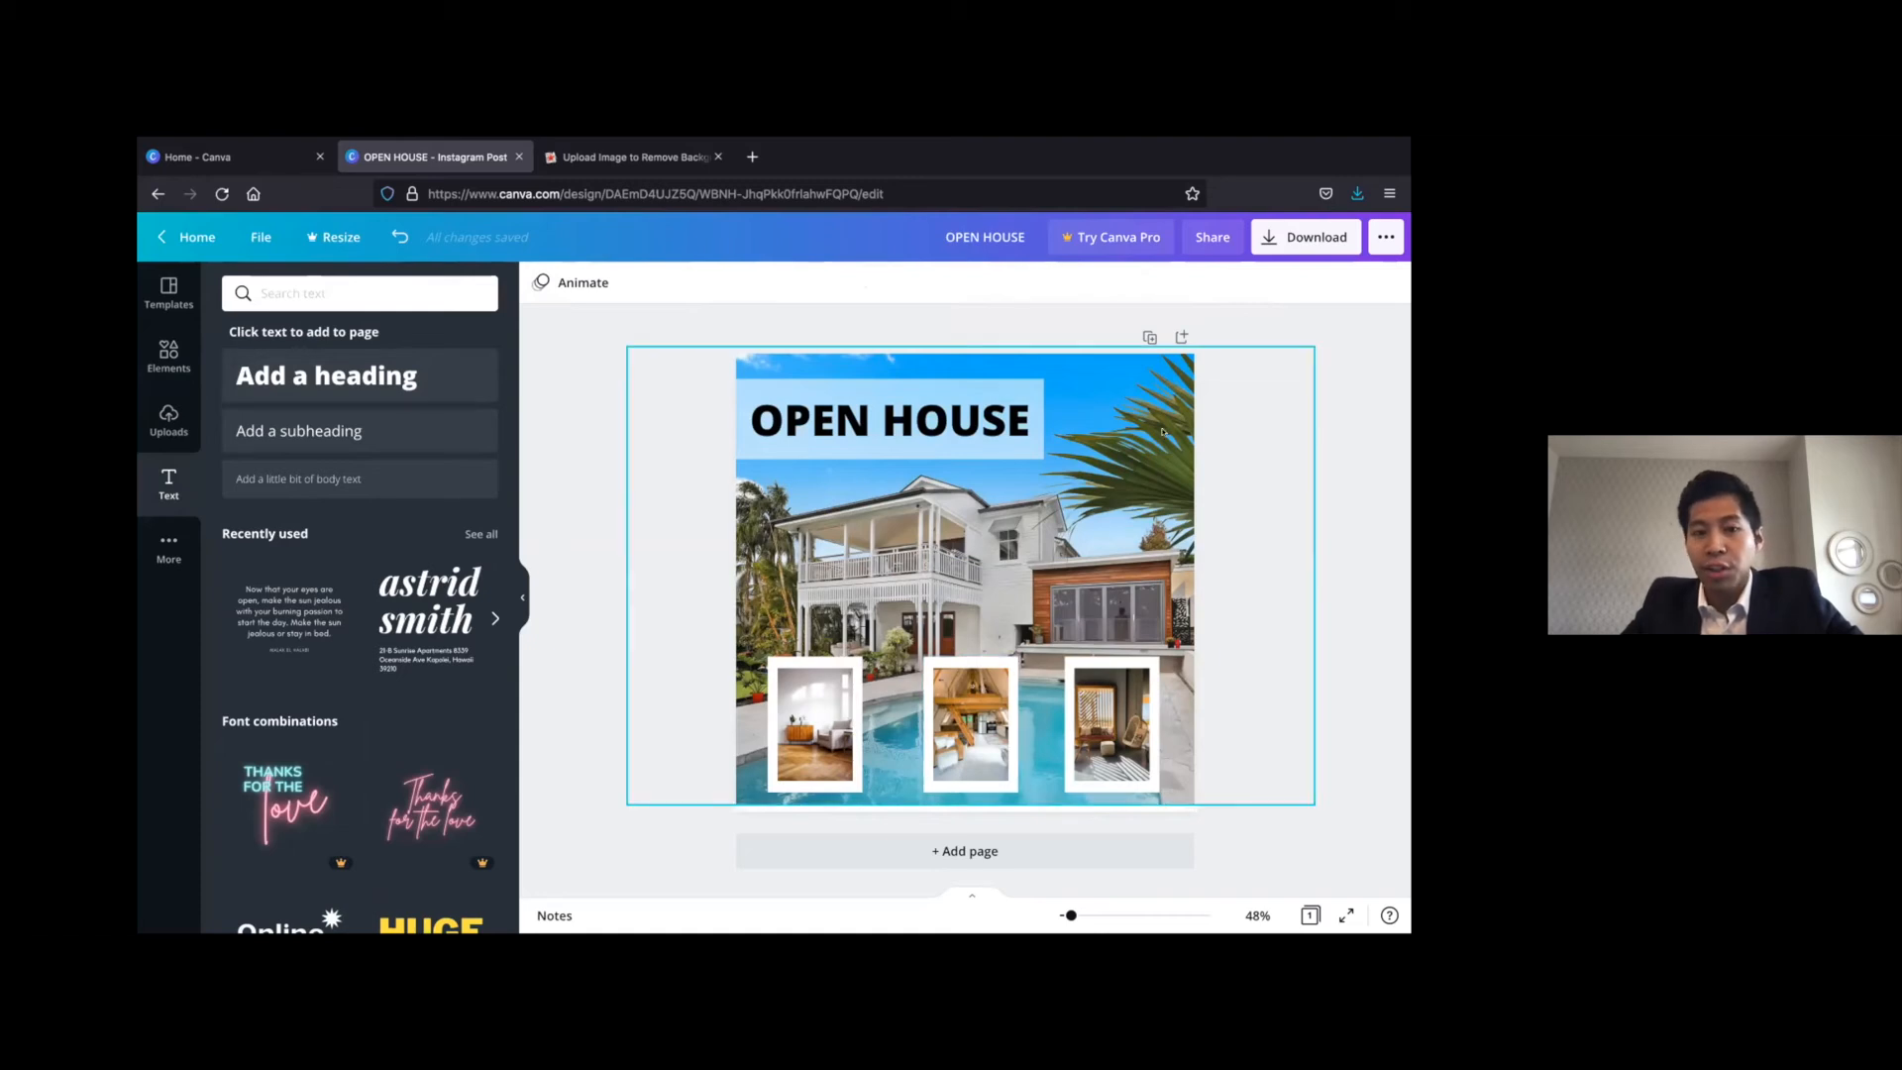
# Move the heading up within the banner and add a subheading reading "Street, City, Postal Code" beneath it
pyautogui.moveTo(905, 413); pyautogui.dragTo(962, 415)
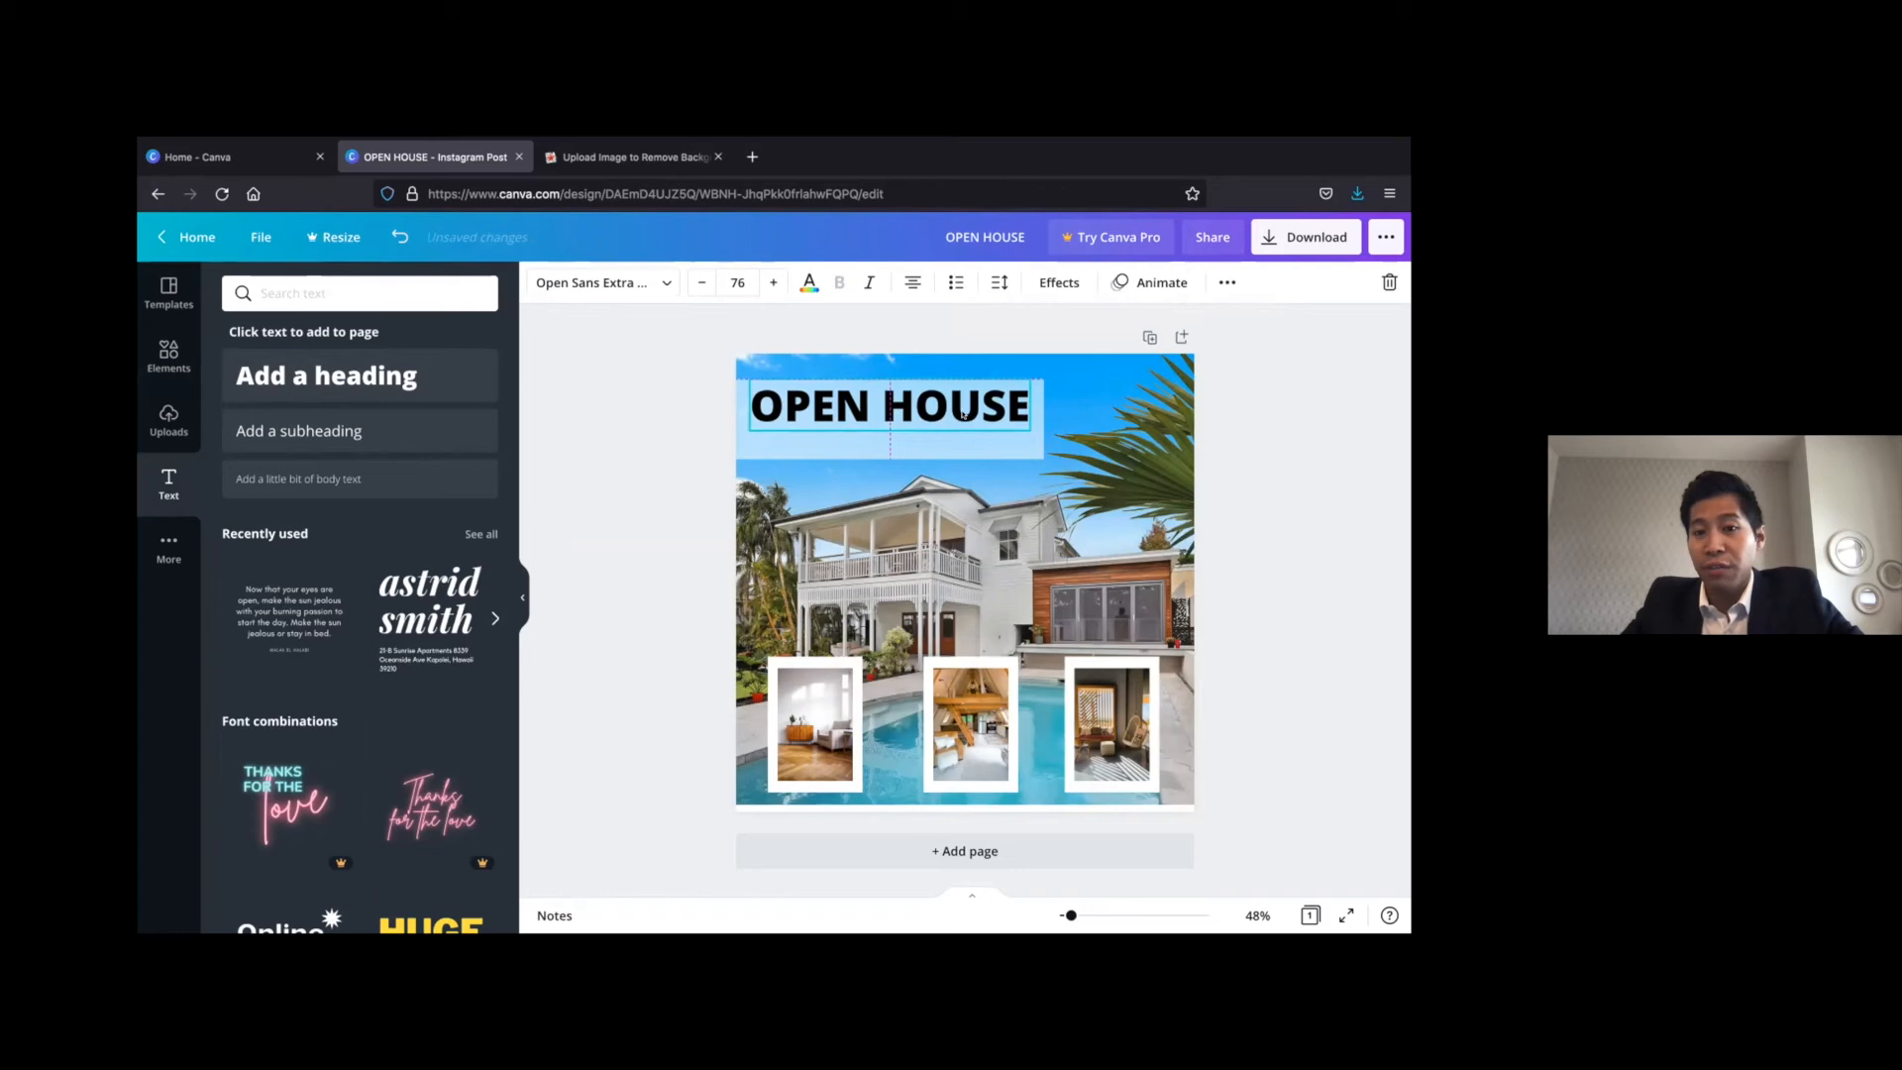
pyautogui.click(356, 426)
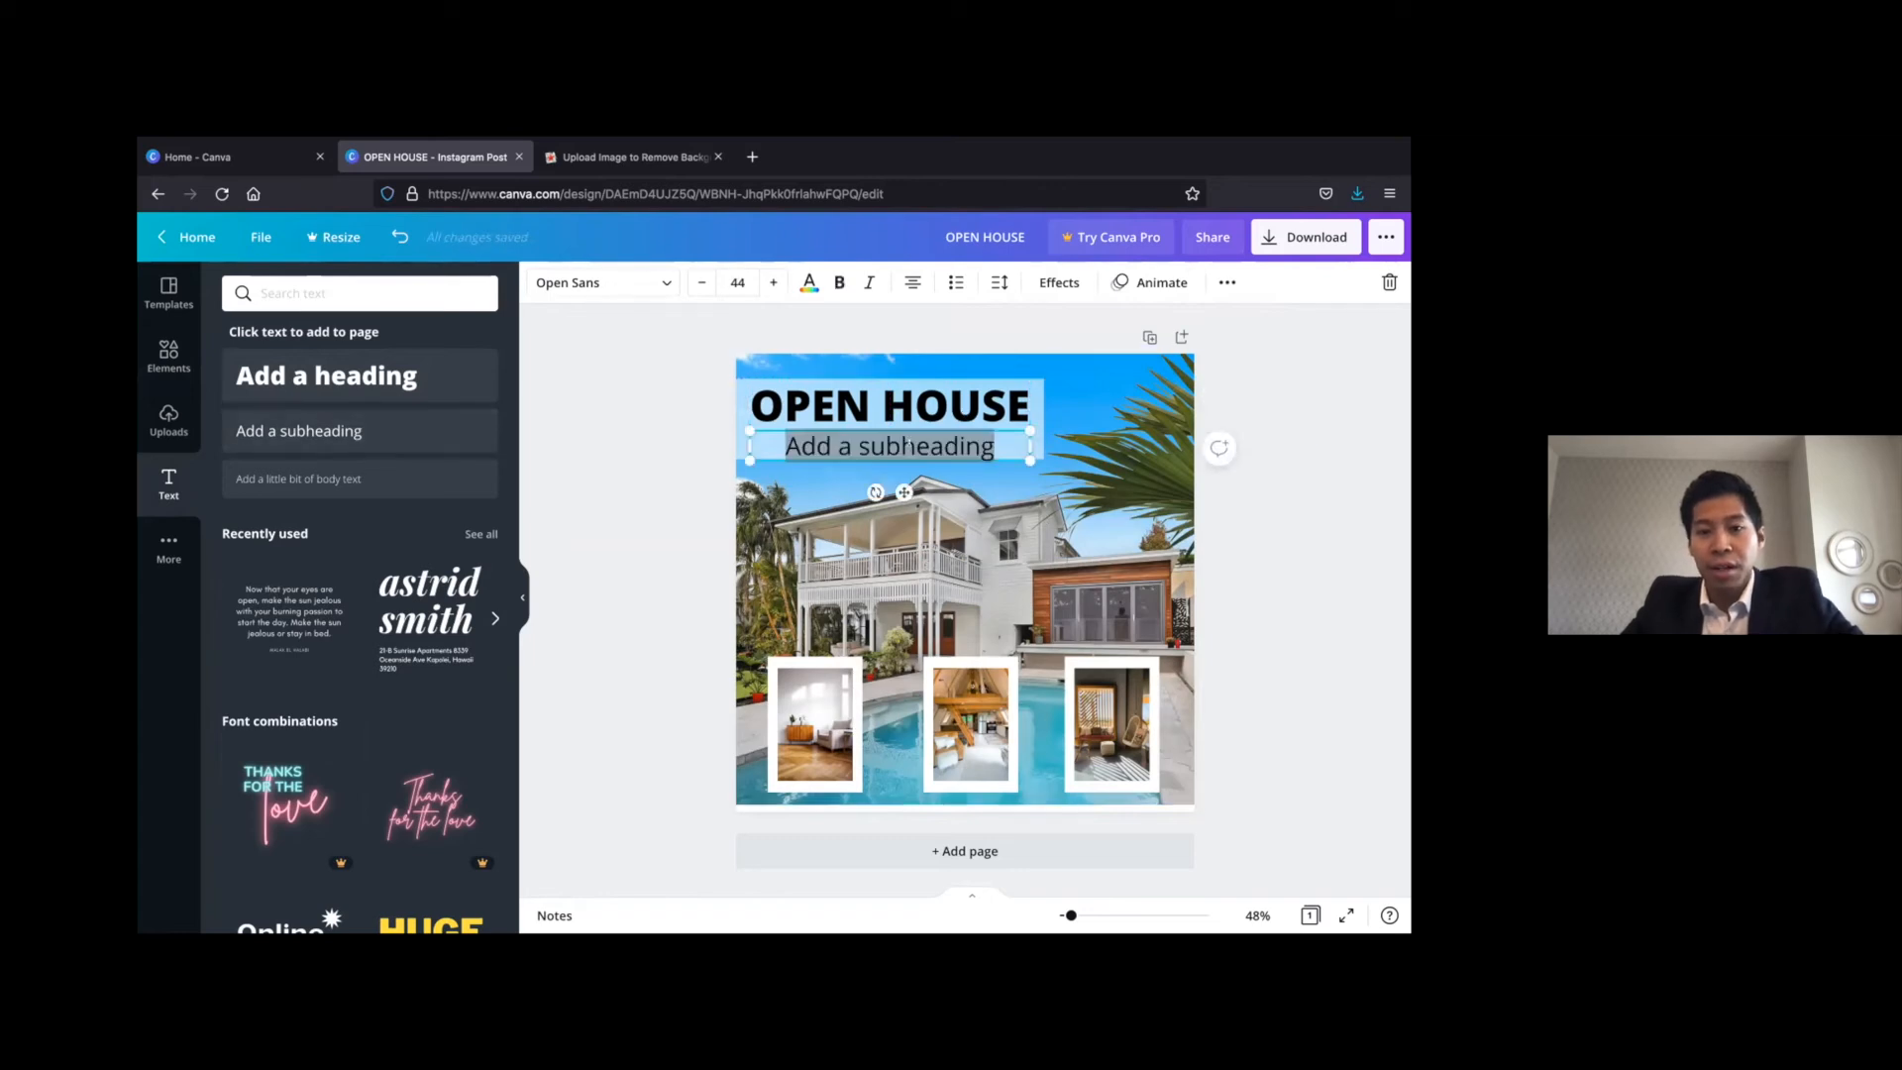
pyautogui.write('St')
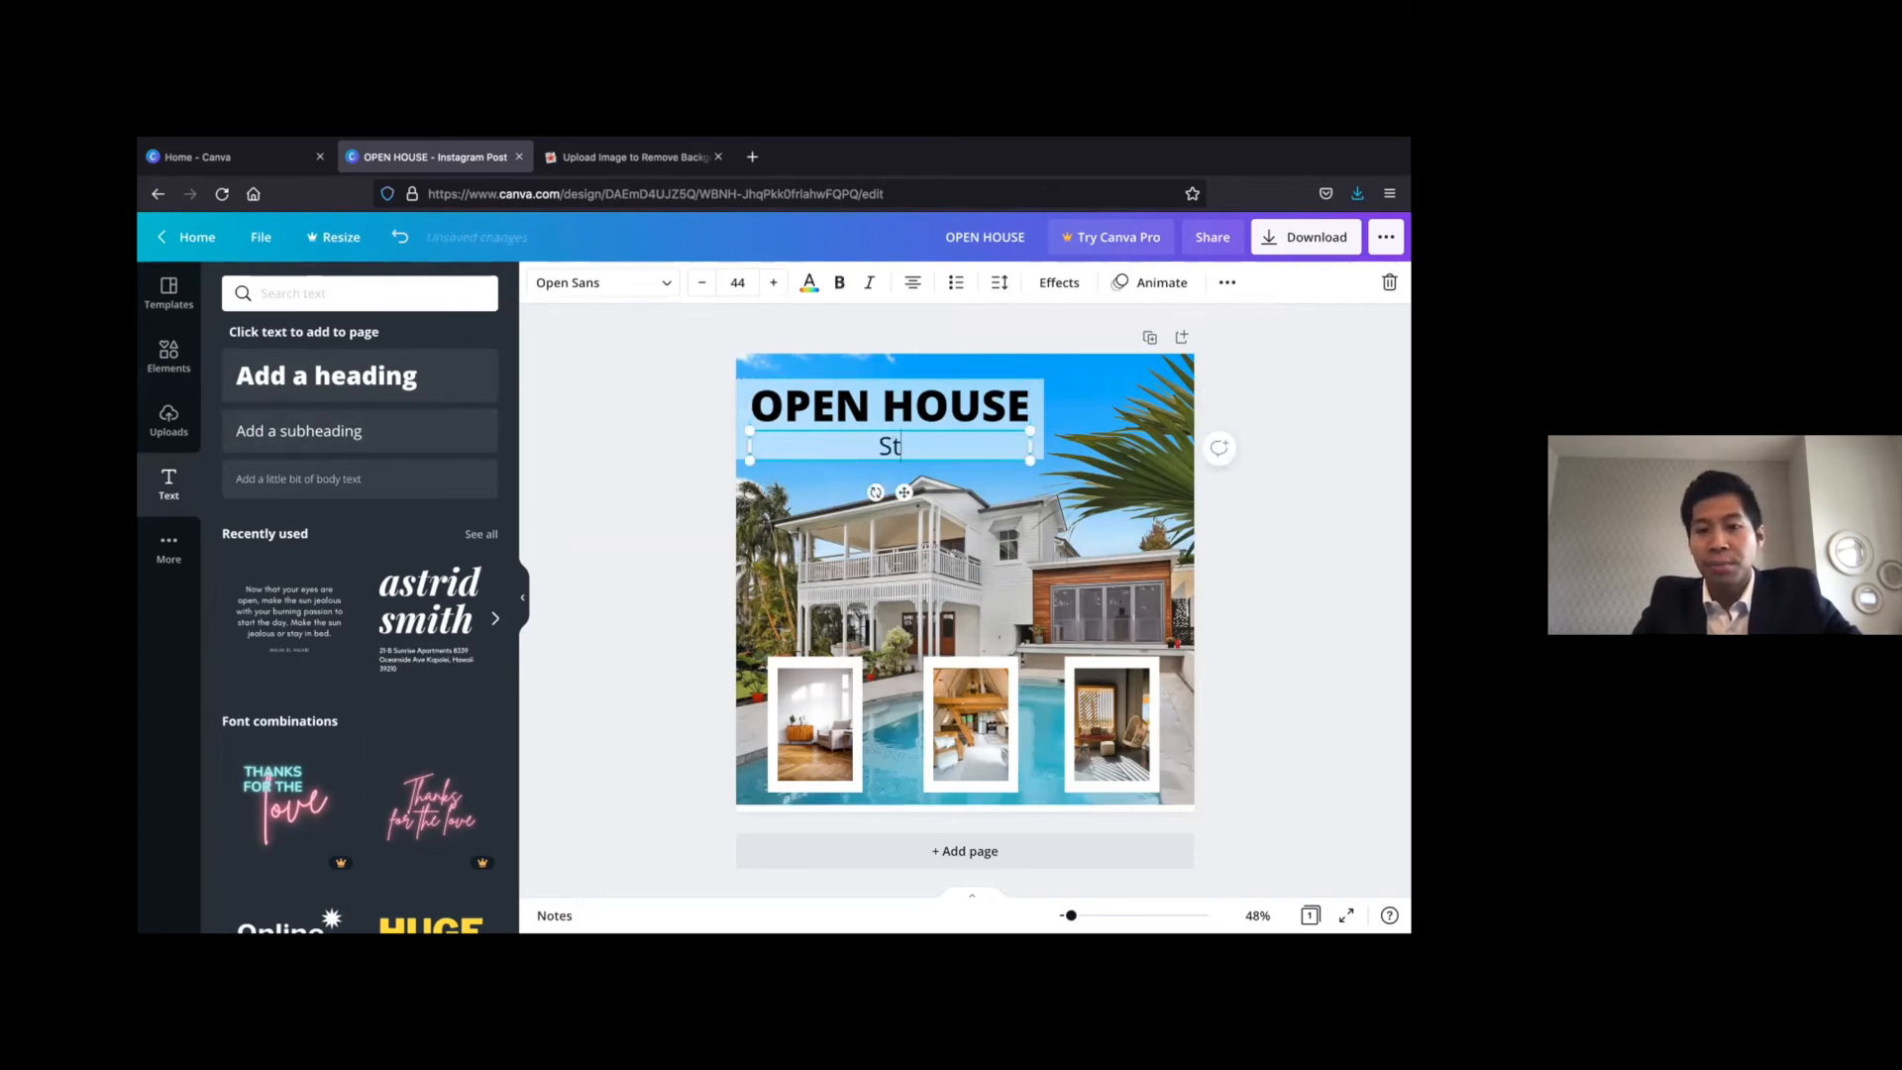
pyautogui.write('reet, City')
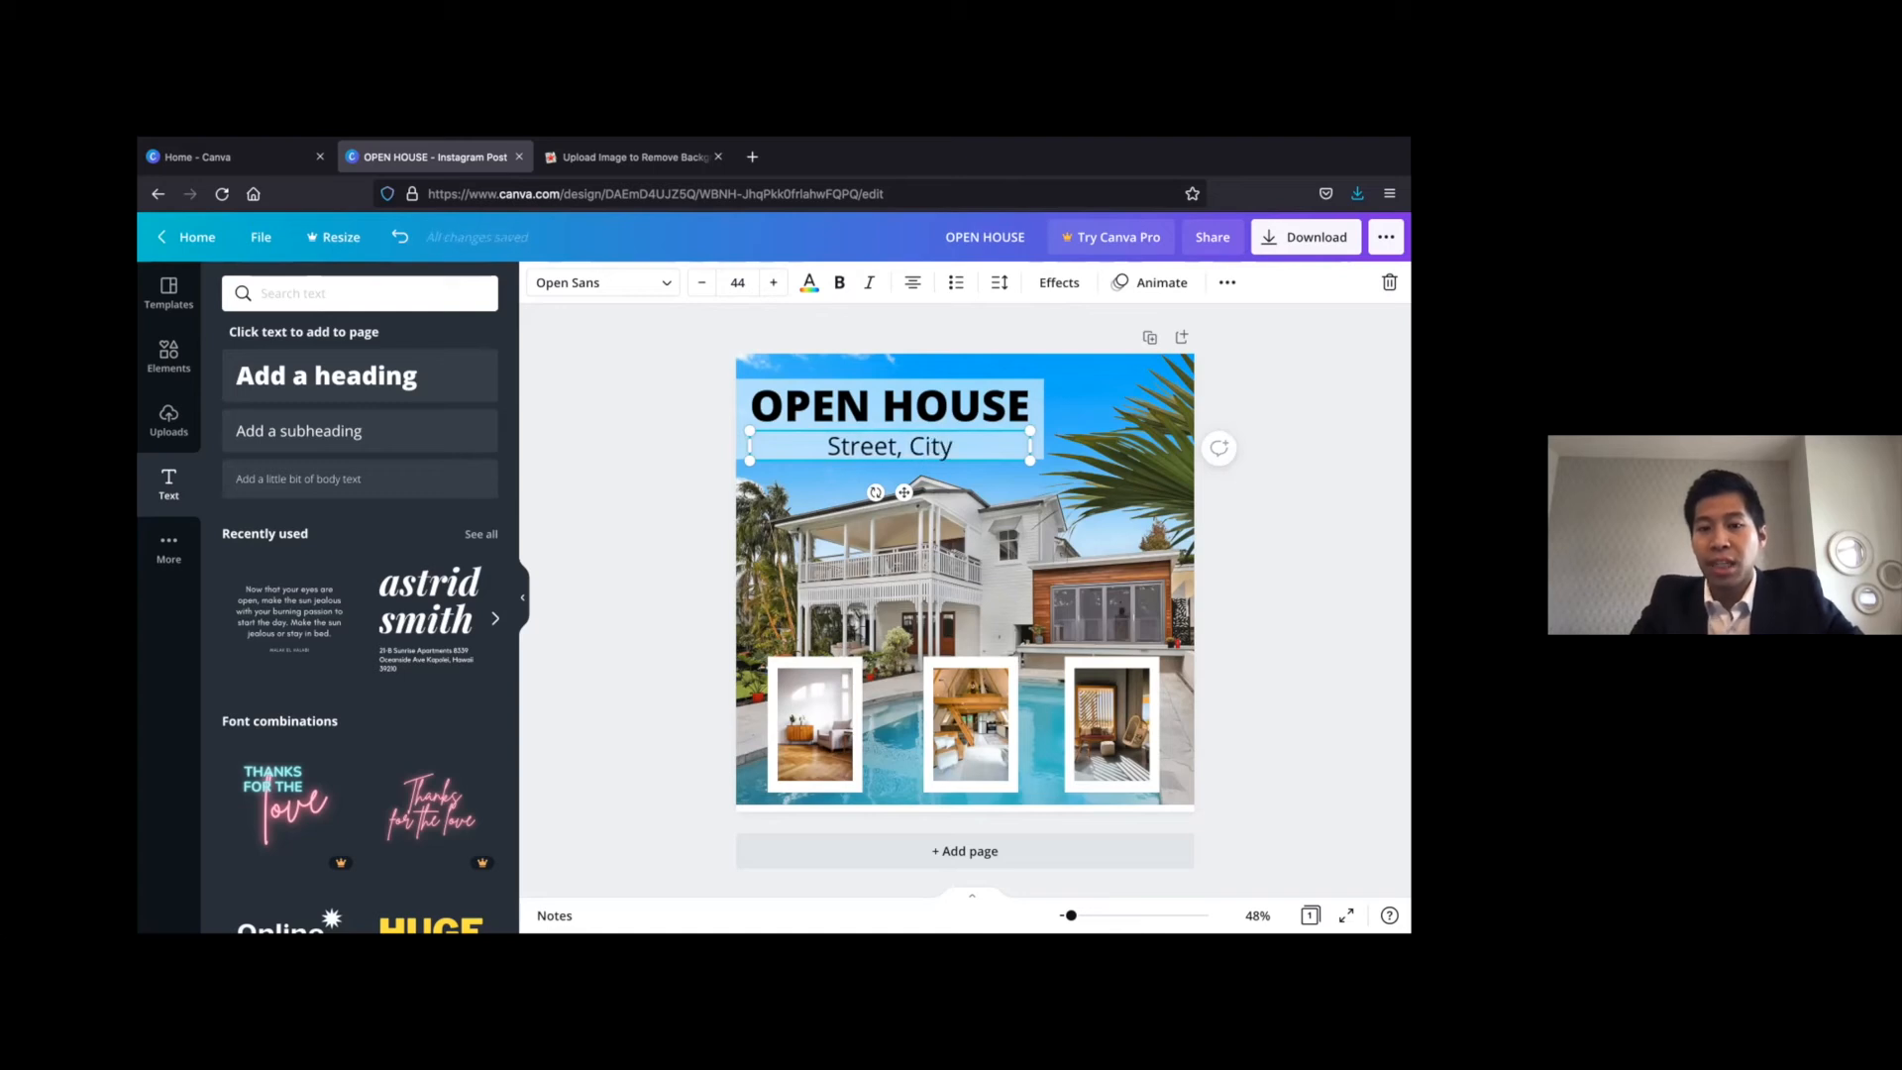
pyautogui.write(', Postal Code')
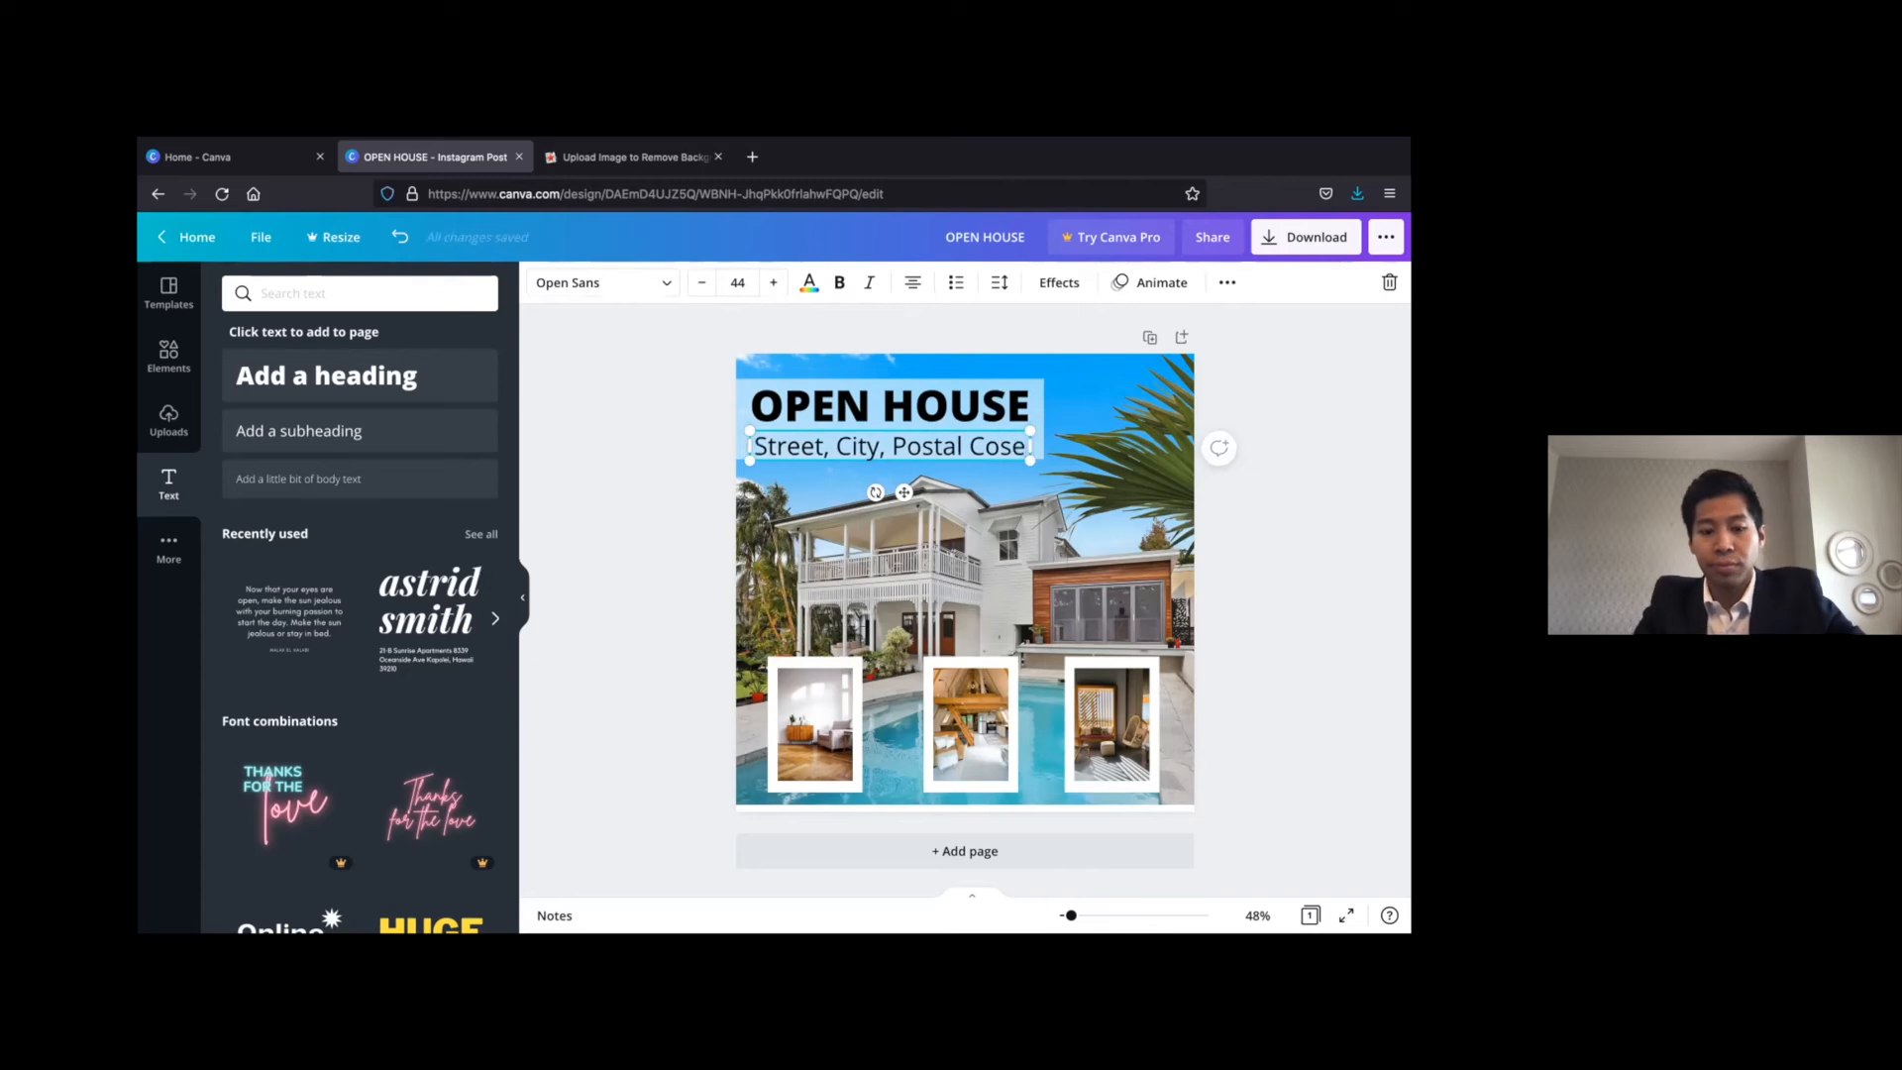
pyautogui.click(1342, 439)
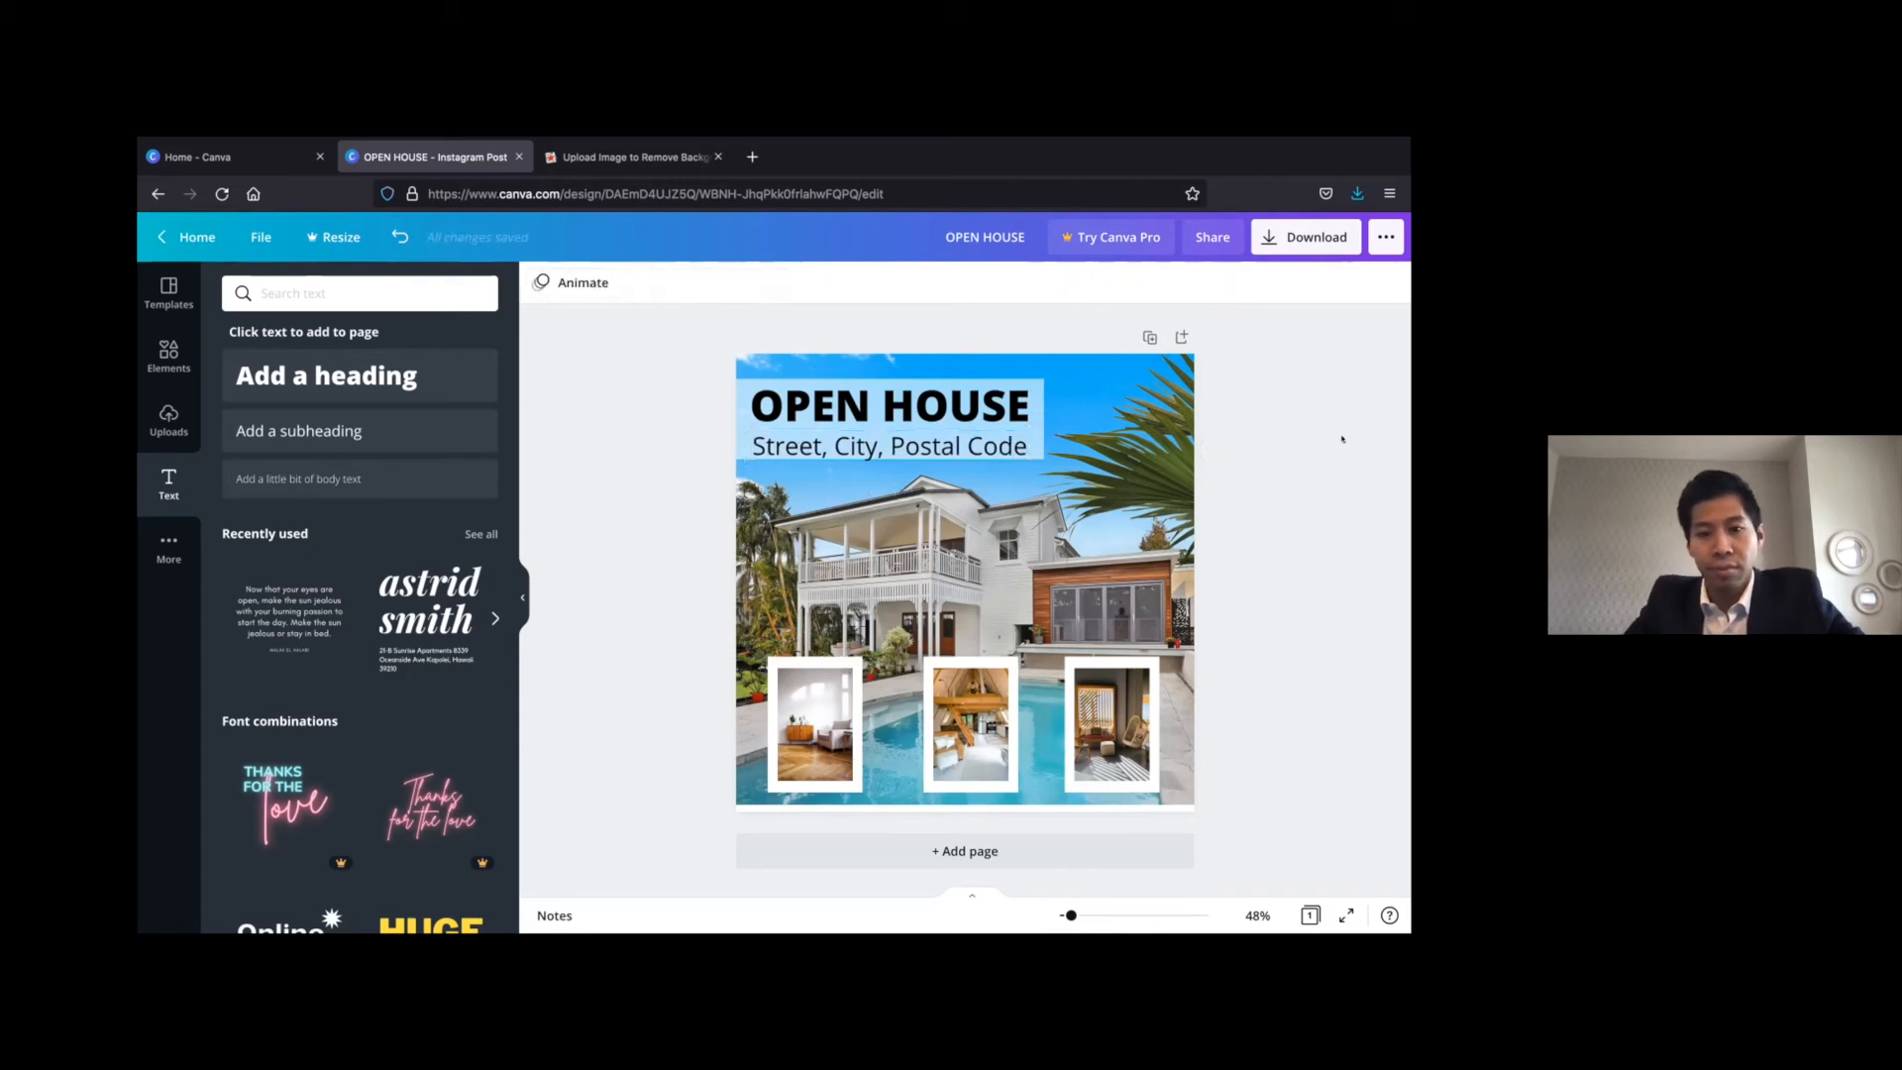
# Download the finished open house post as a PNG and clear all elements from the page
pyautogui.click(1290, 237)
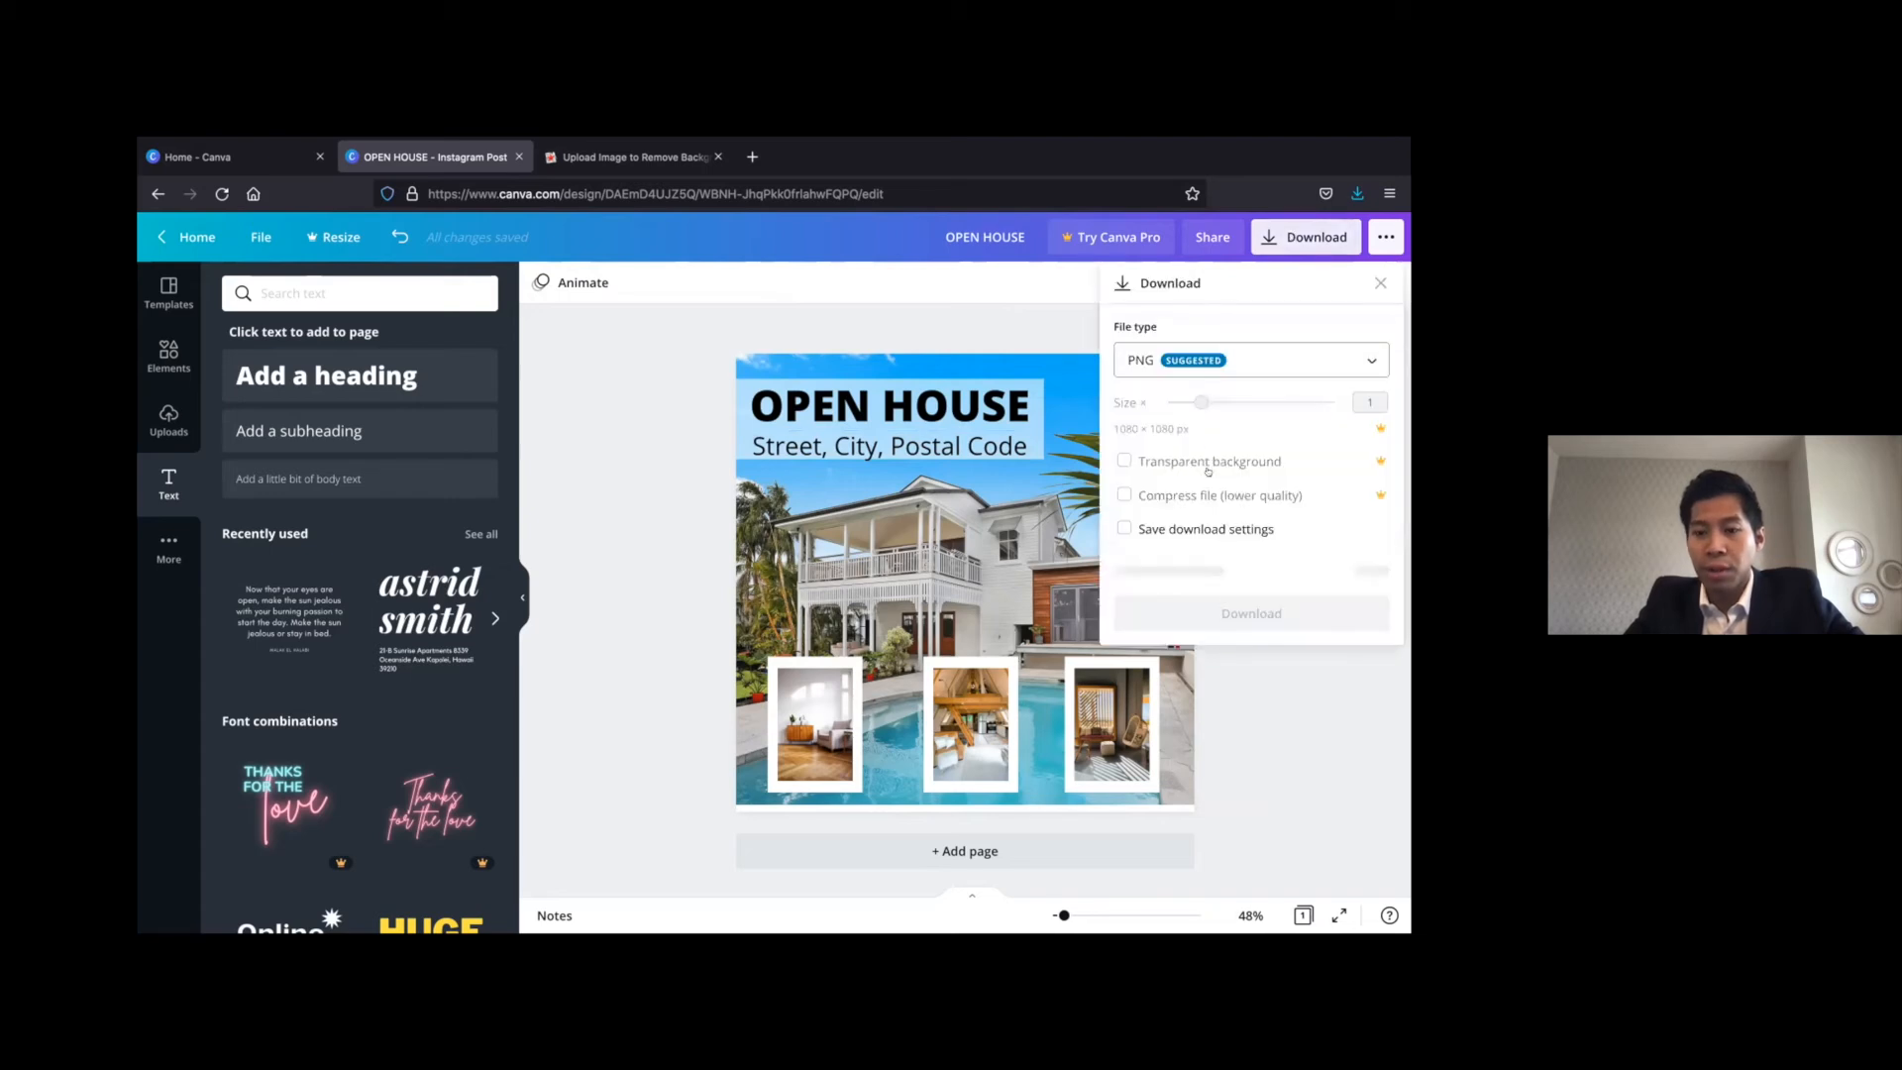
pyautogui.click(1221, 654)
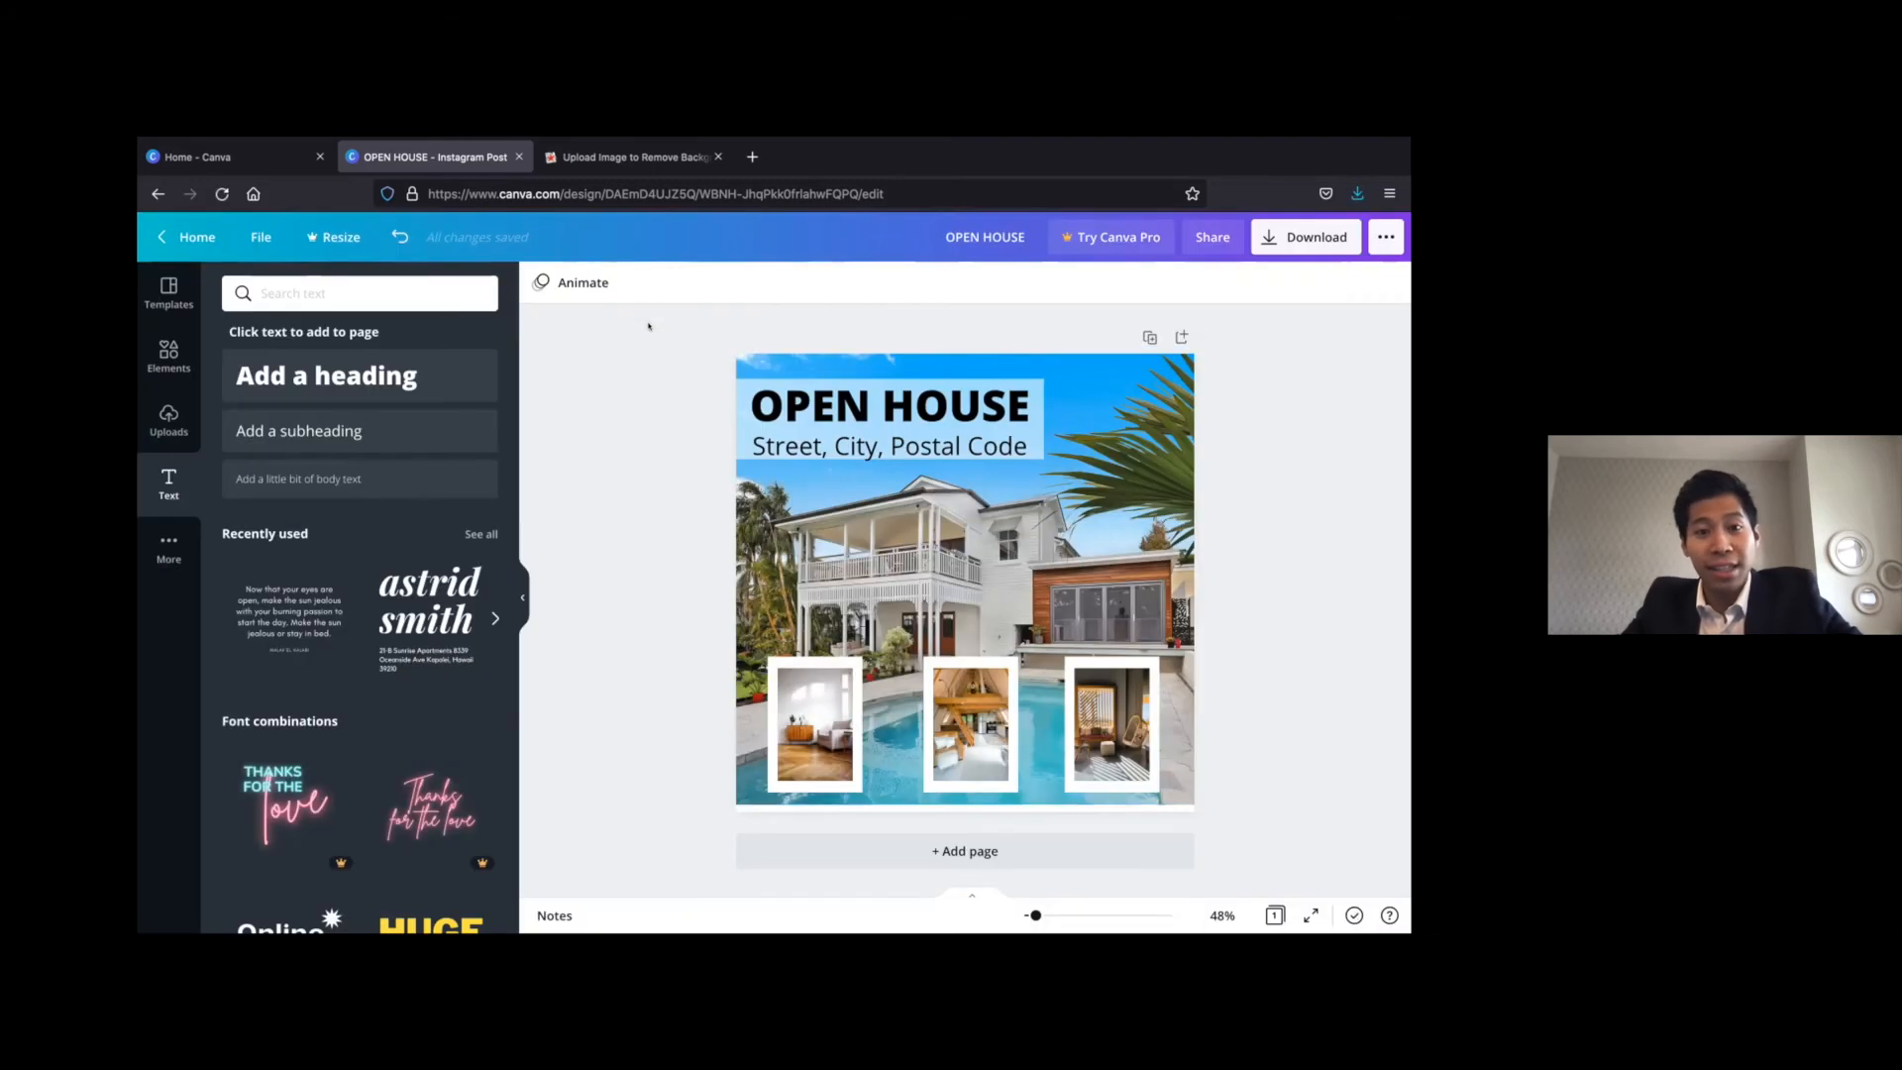
pyautogui.moveTo(657, 321); pyautogui.dragTo(1207, 814)
pyautogui.press('Delete')
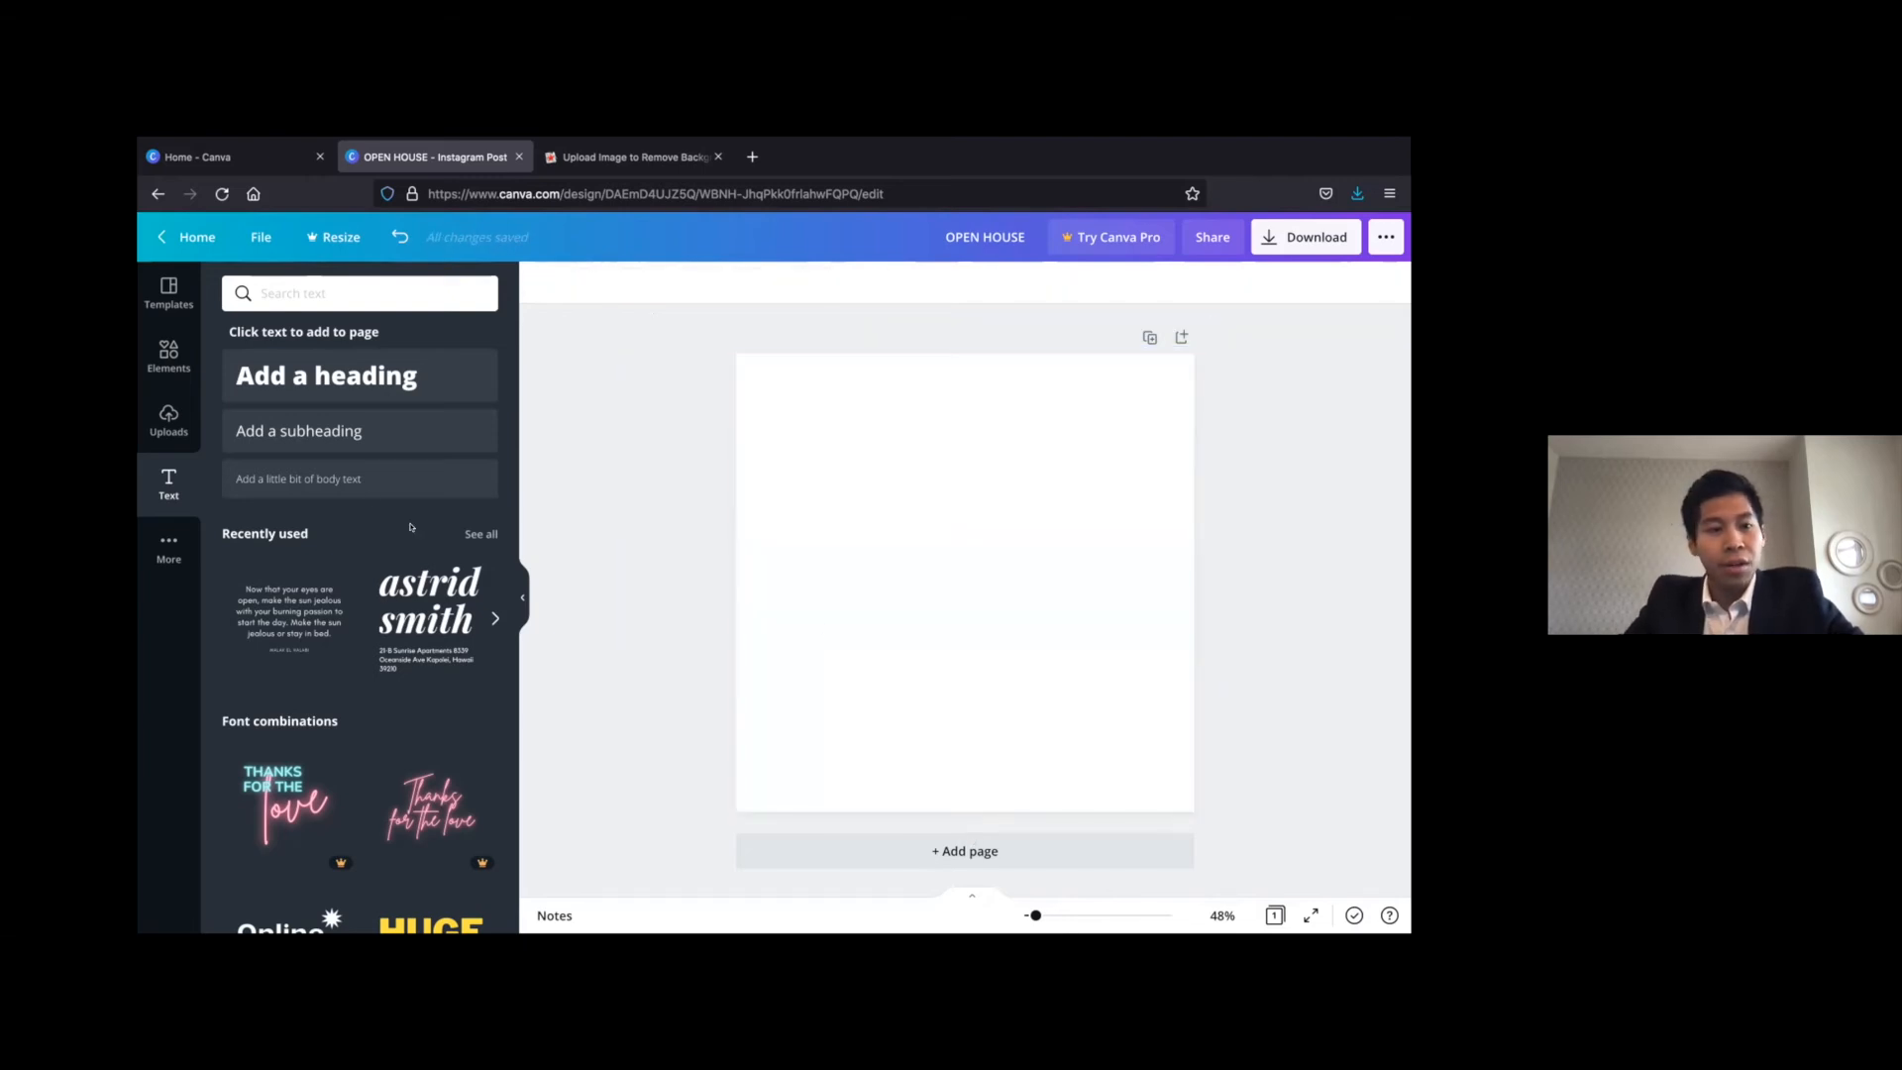
# Add the uploaded photo of the blue house at dusk, enlarge it and align it with the page's right edge
pyautogui.click(161, 349)
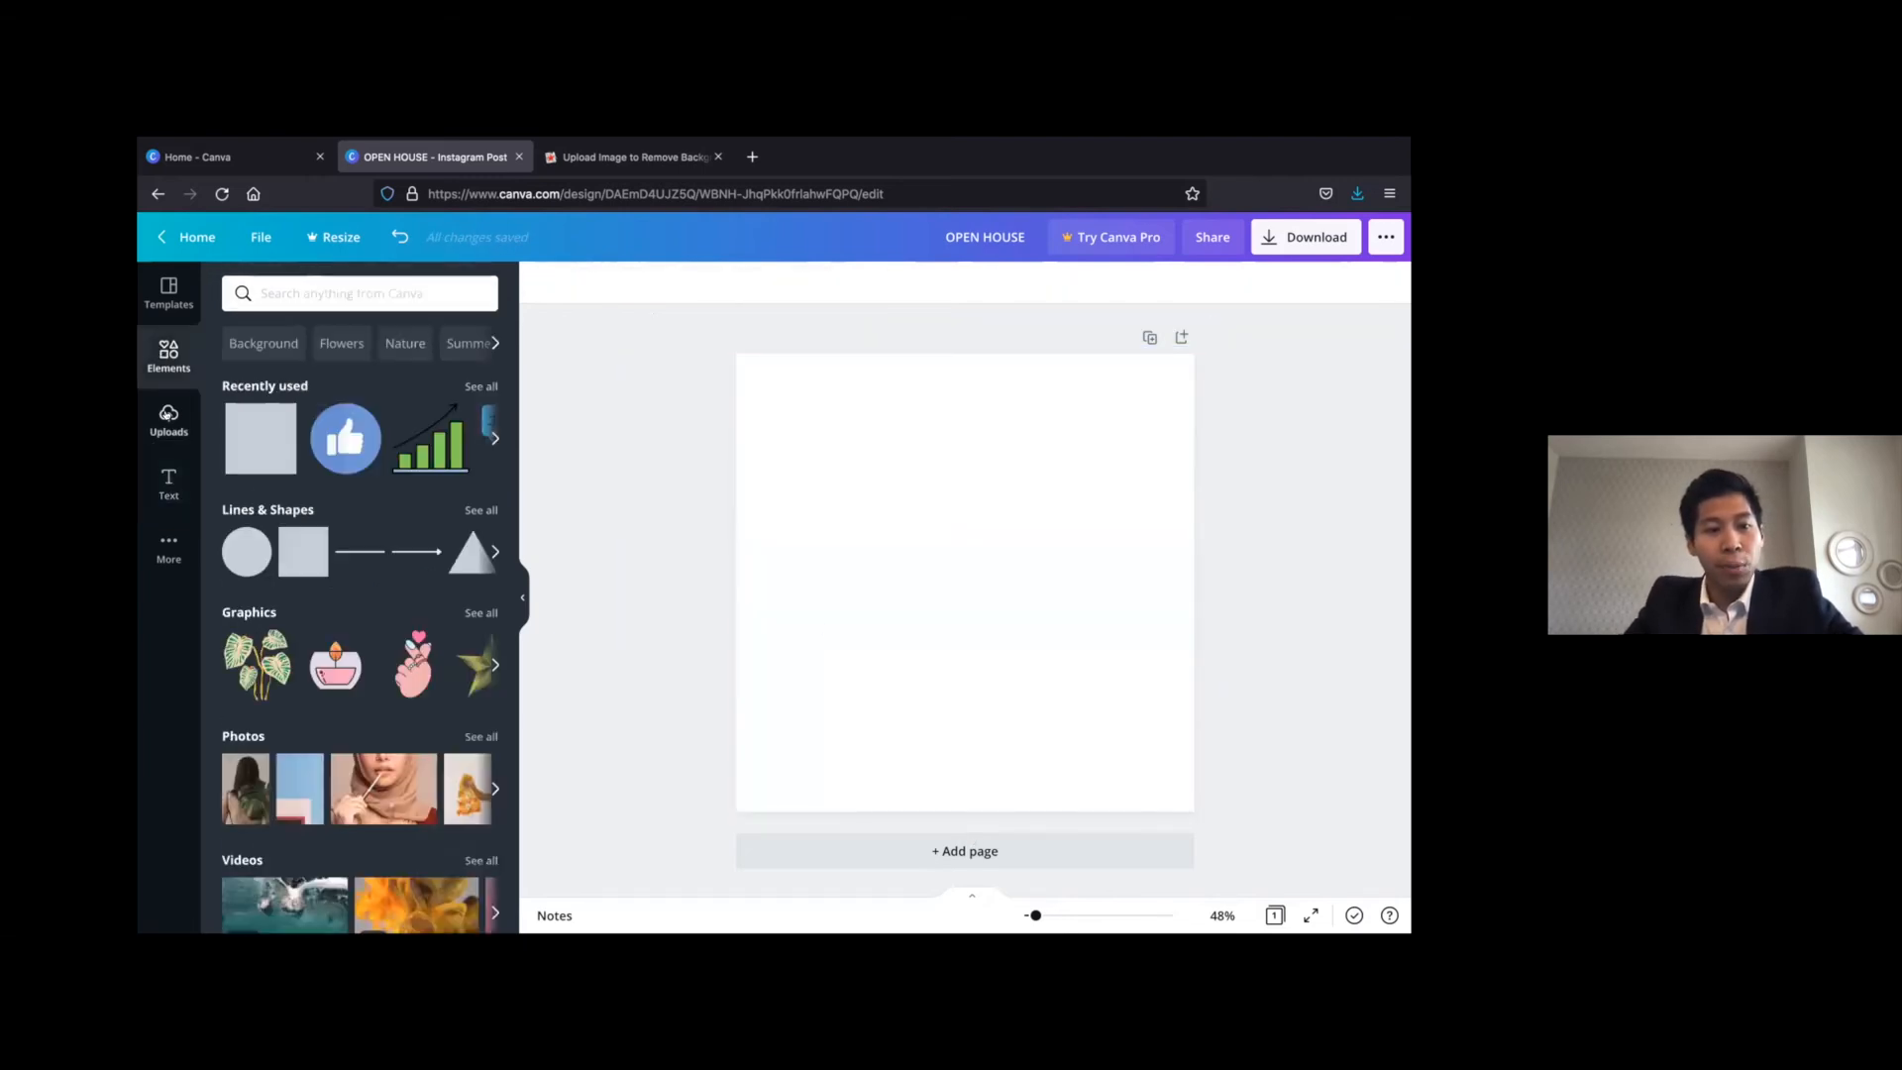
pyautogui.click(168, 418)
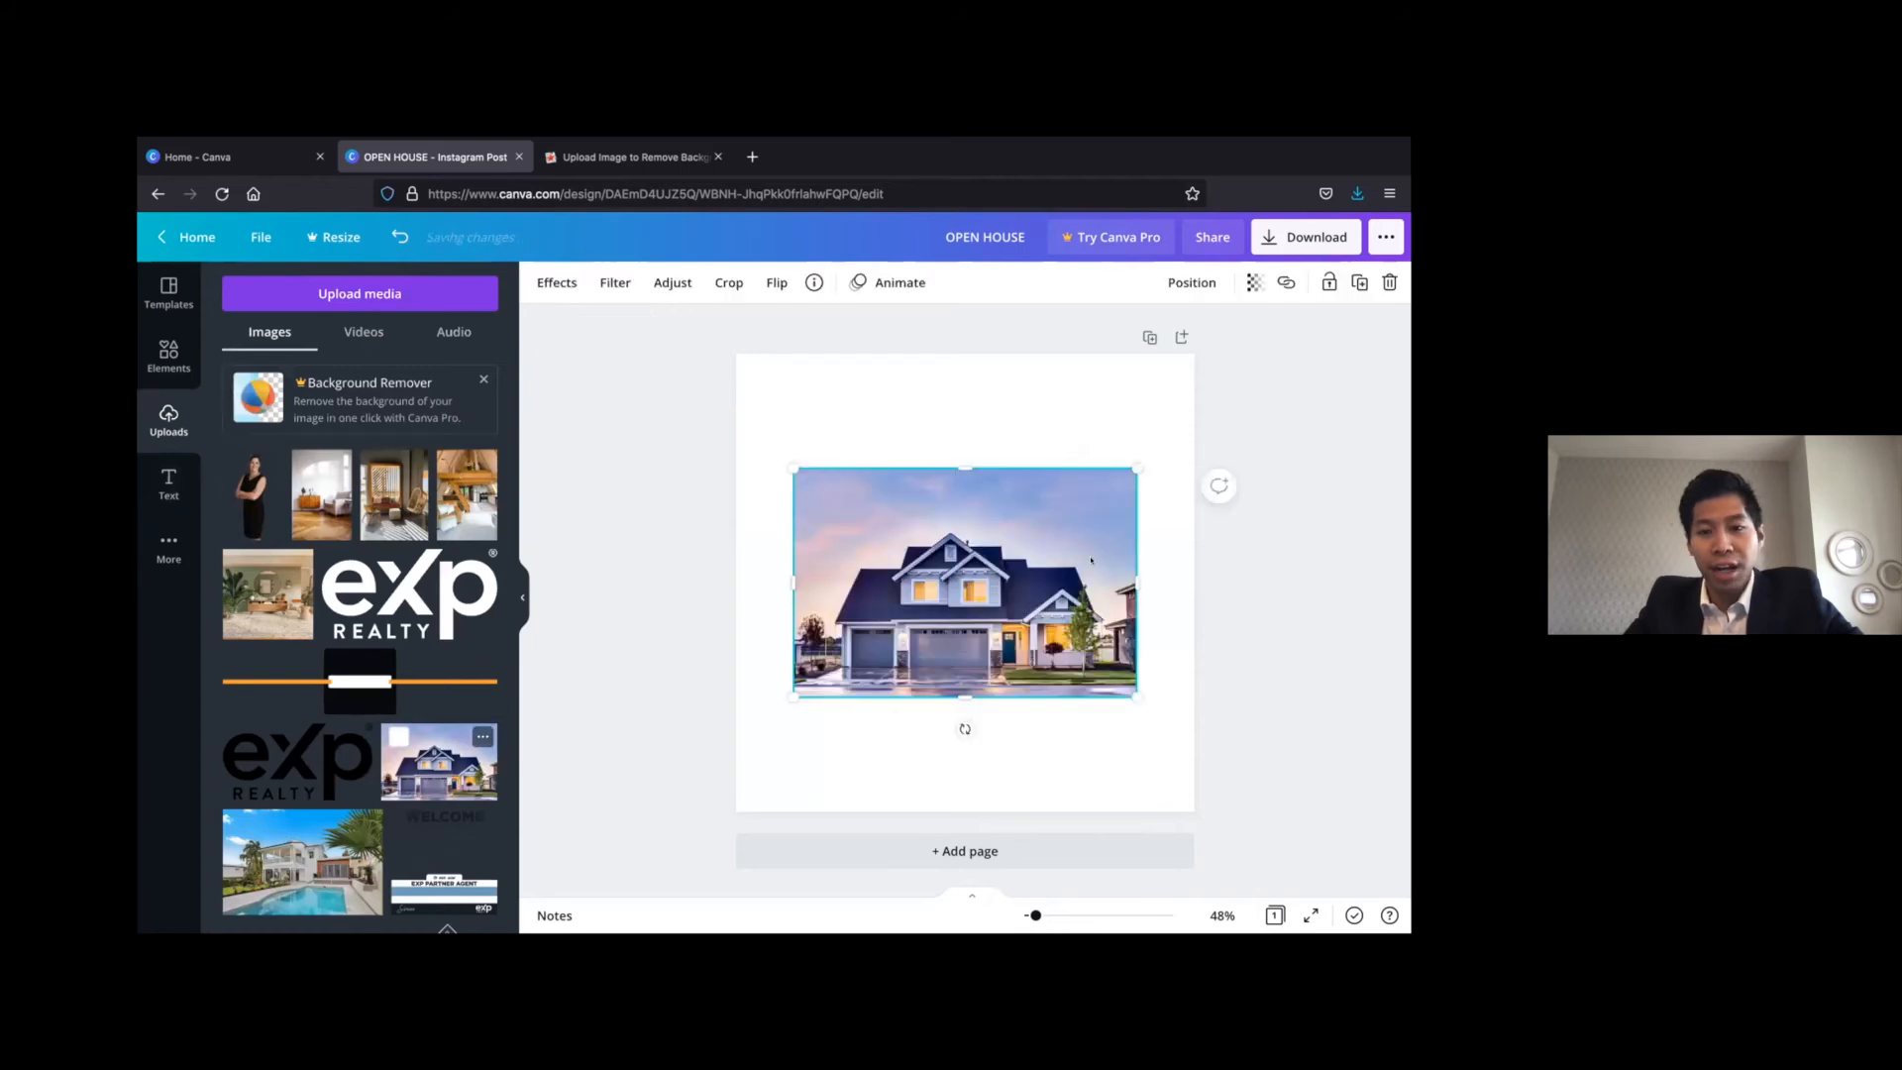
pyautogui.moveTo(1025, 545); pyautogui.dragTo(1067, 517)
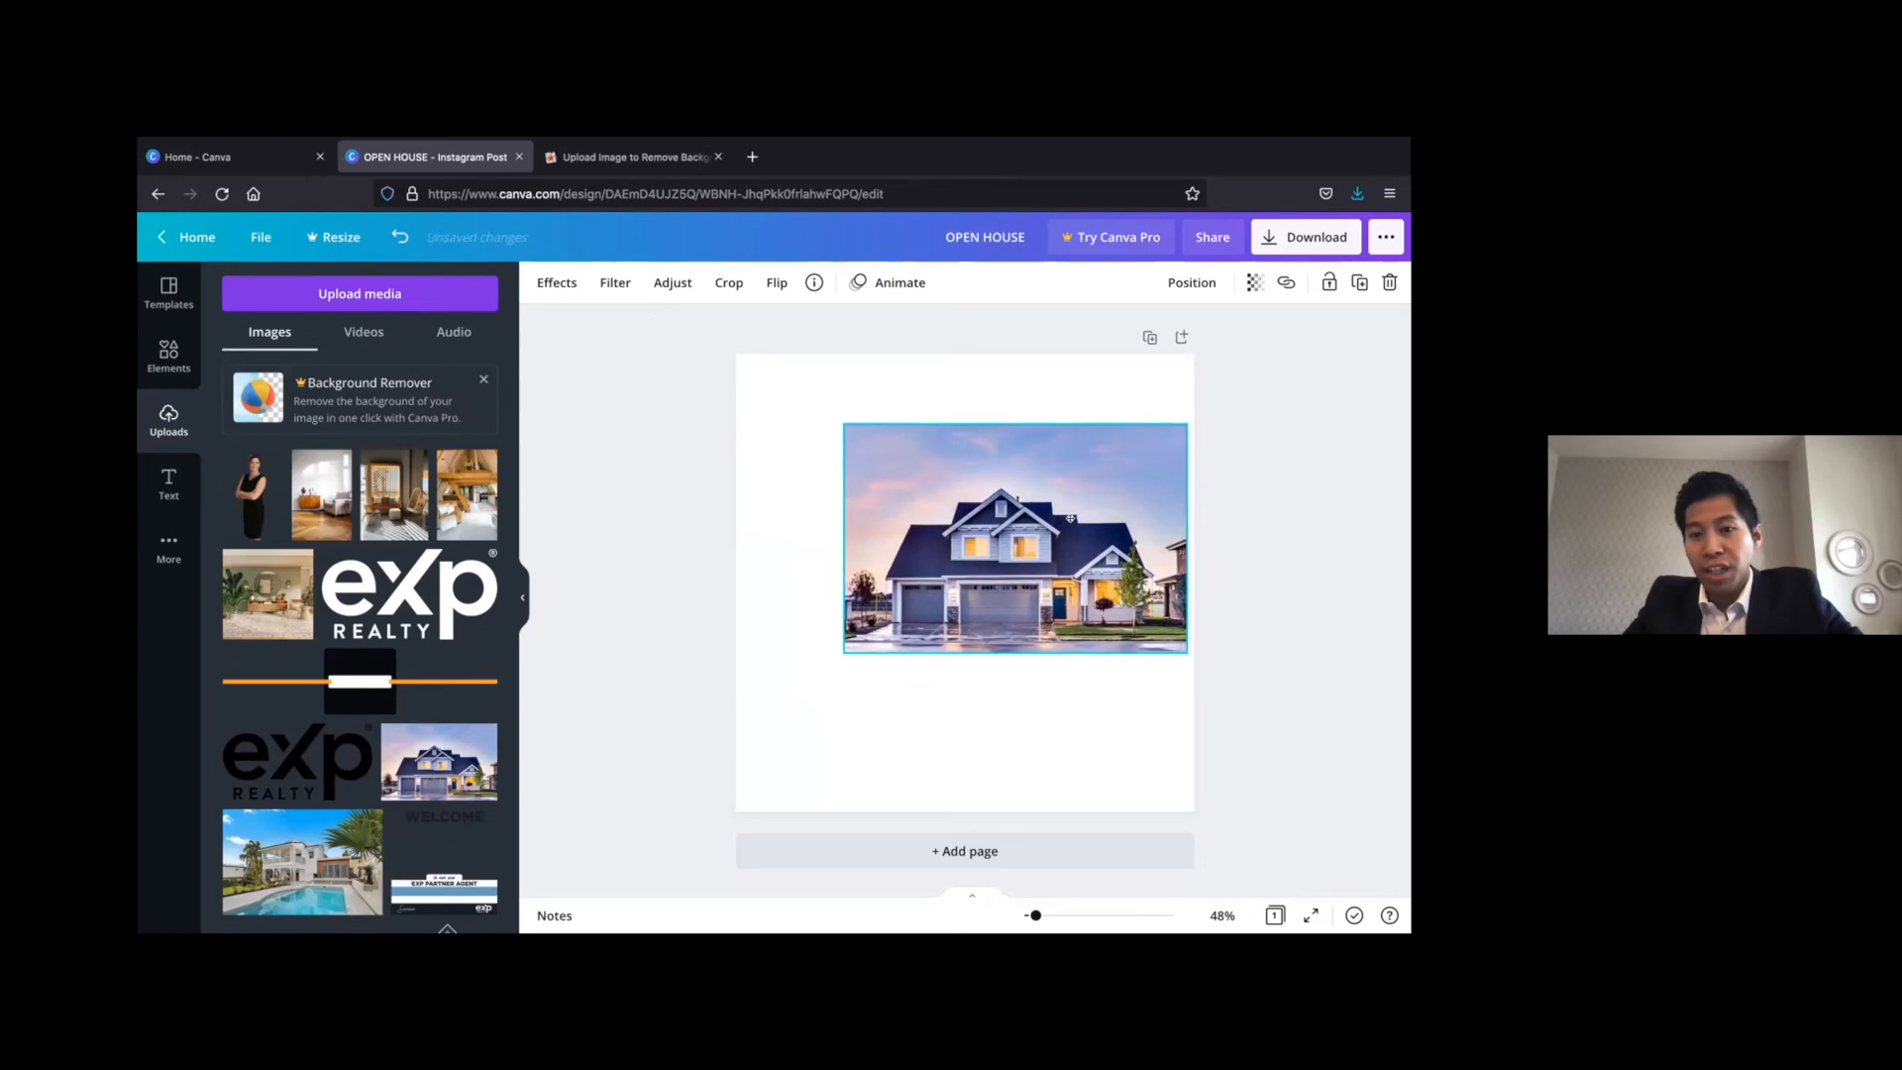
pyautogui.moveTo(1062, 517); pyautogui.dragTo(1082, 533)
pyautogui.moveTo(823, 417); pyautogui.dragTo(791, 412)
pyautogui.moveTo(895, 443); pyautogui.dragTo(896, 458)
pyautogui.click(646, 441)
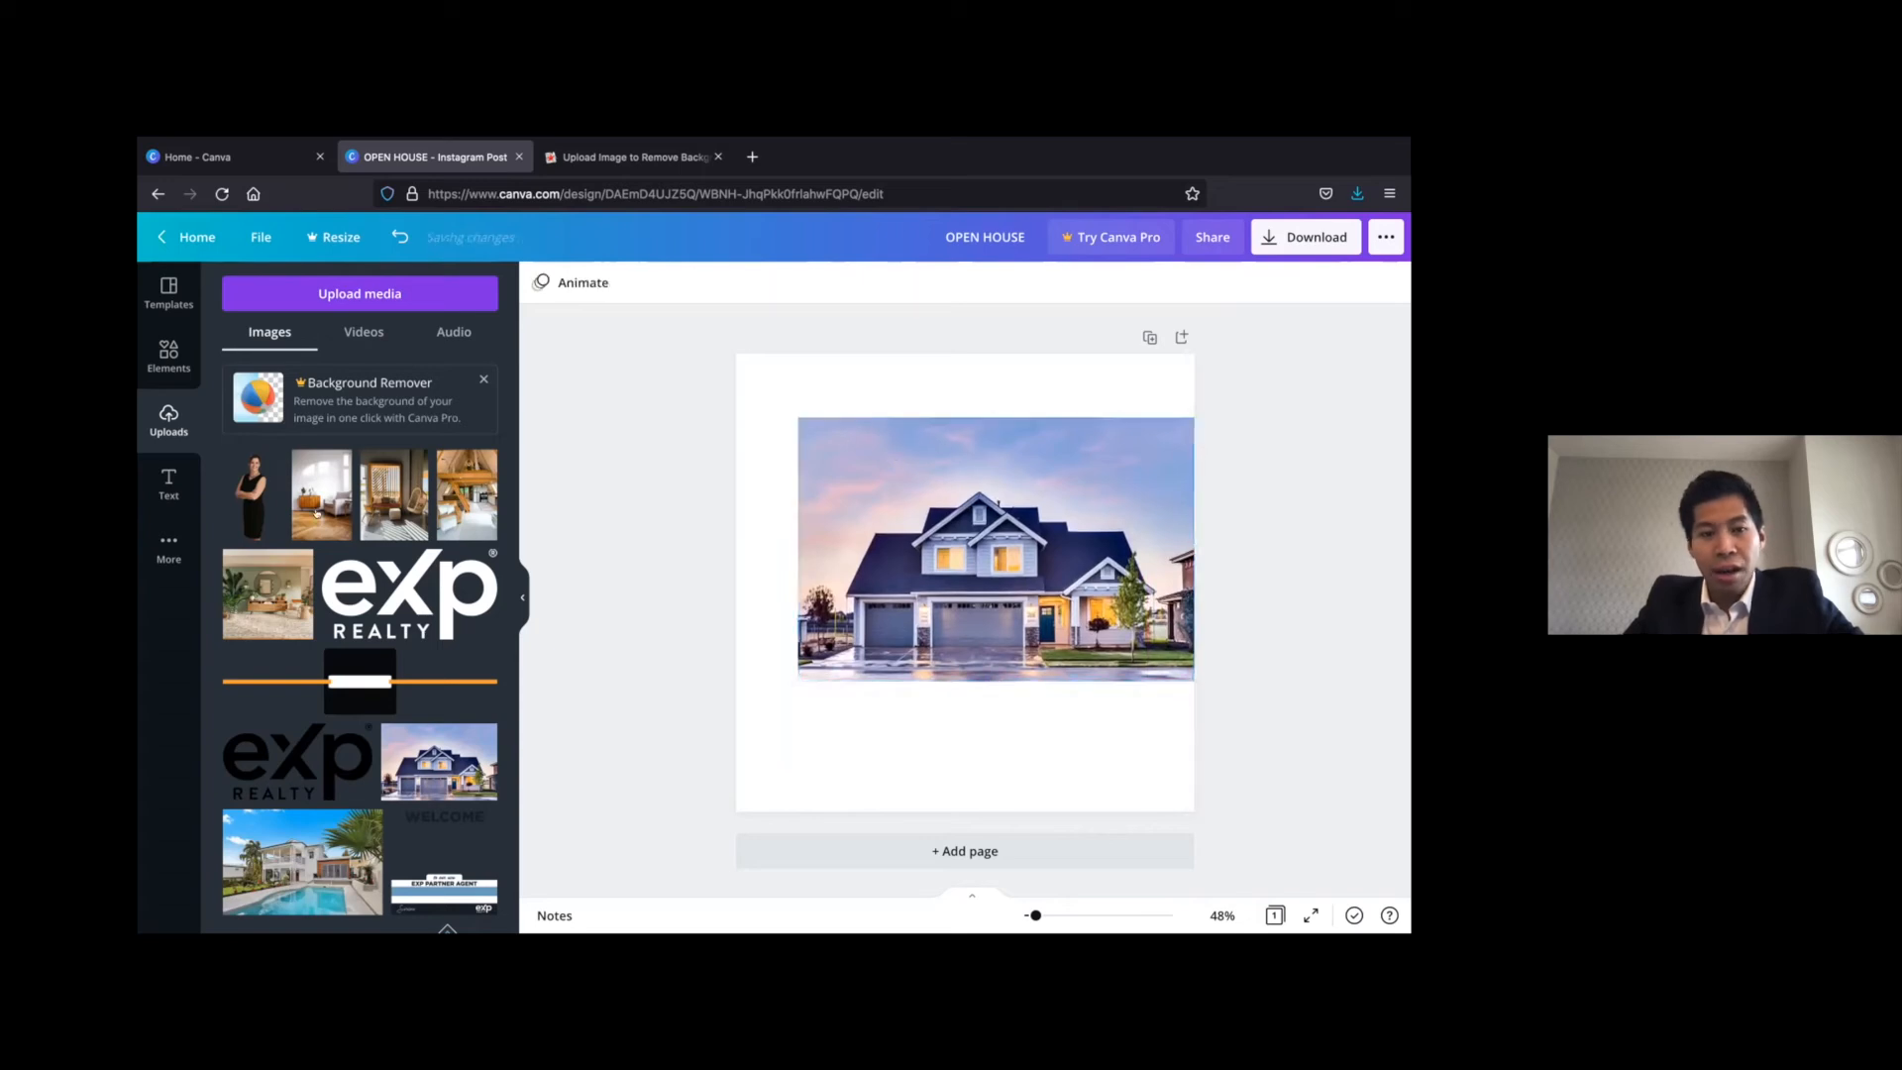
# Add a square shape of about 150 by 150 in the page's upper-left corner, meeting the corner of the house photo
pyautogui.click(167, 353)
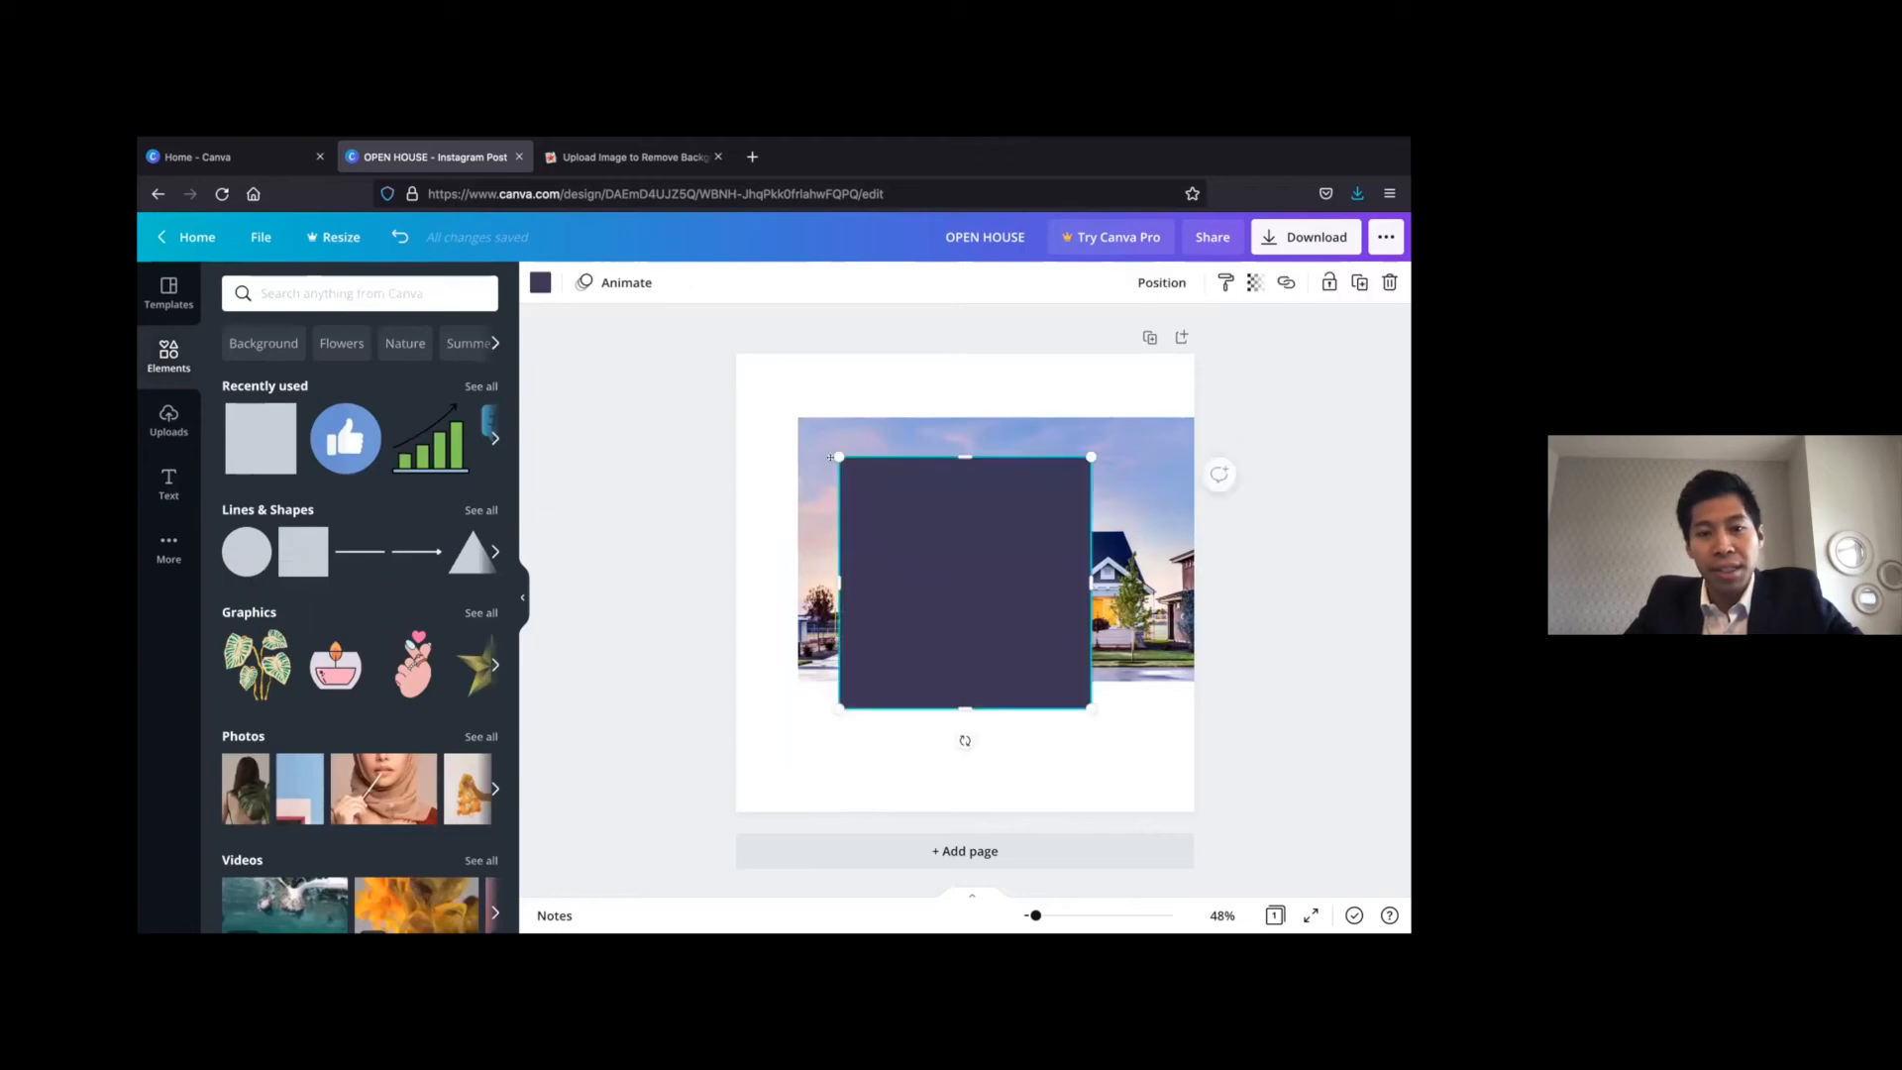
pyautogui.moveTo(830, 457); pyautogui.dragTo(727, 354)
pyautogui.moveTo(987, 605); pyautogui.dragTo(799, 417)
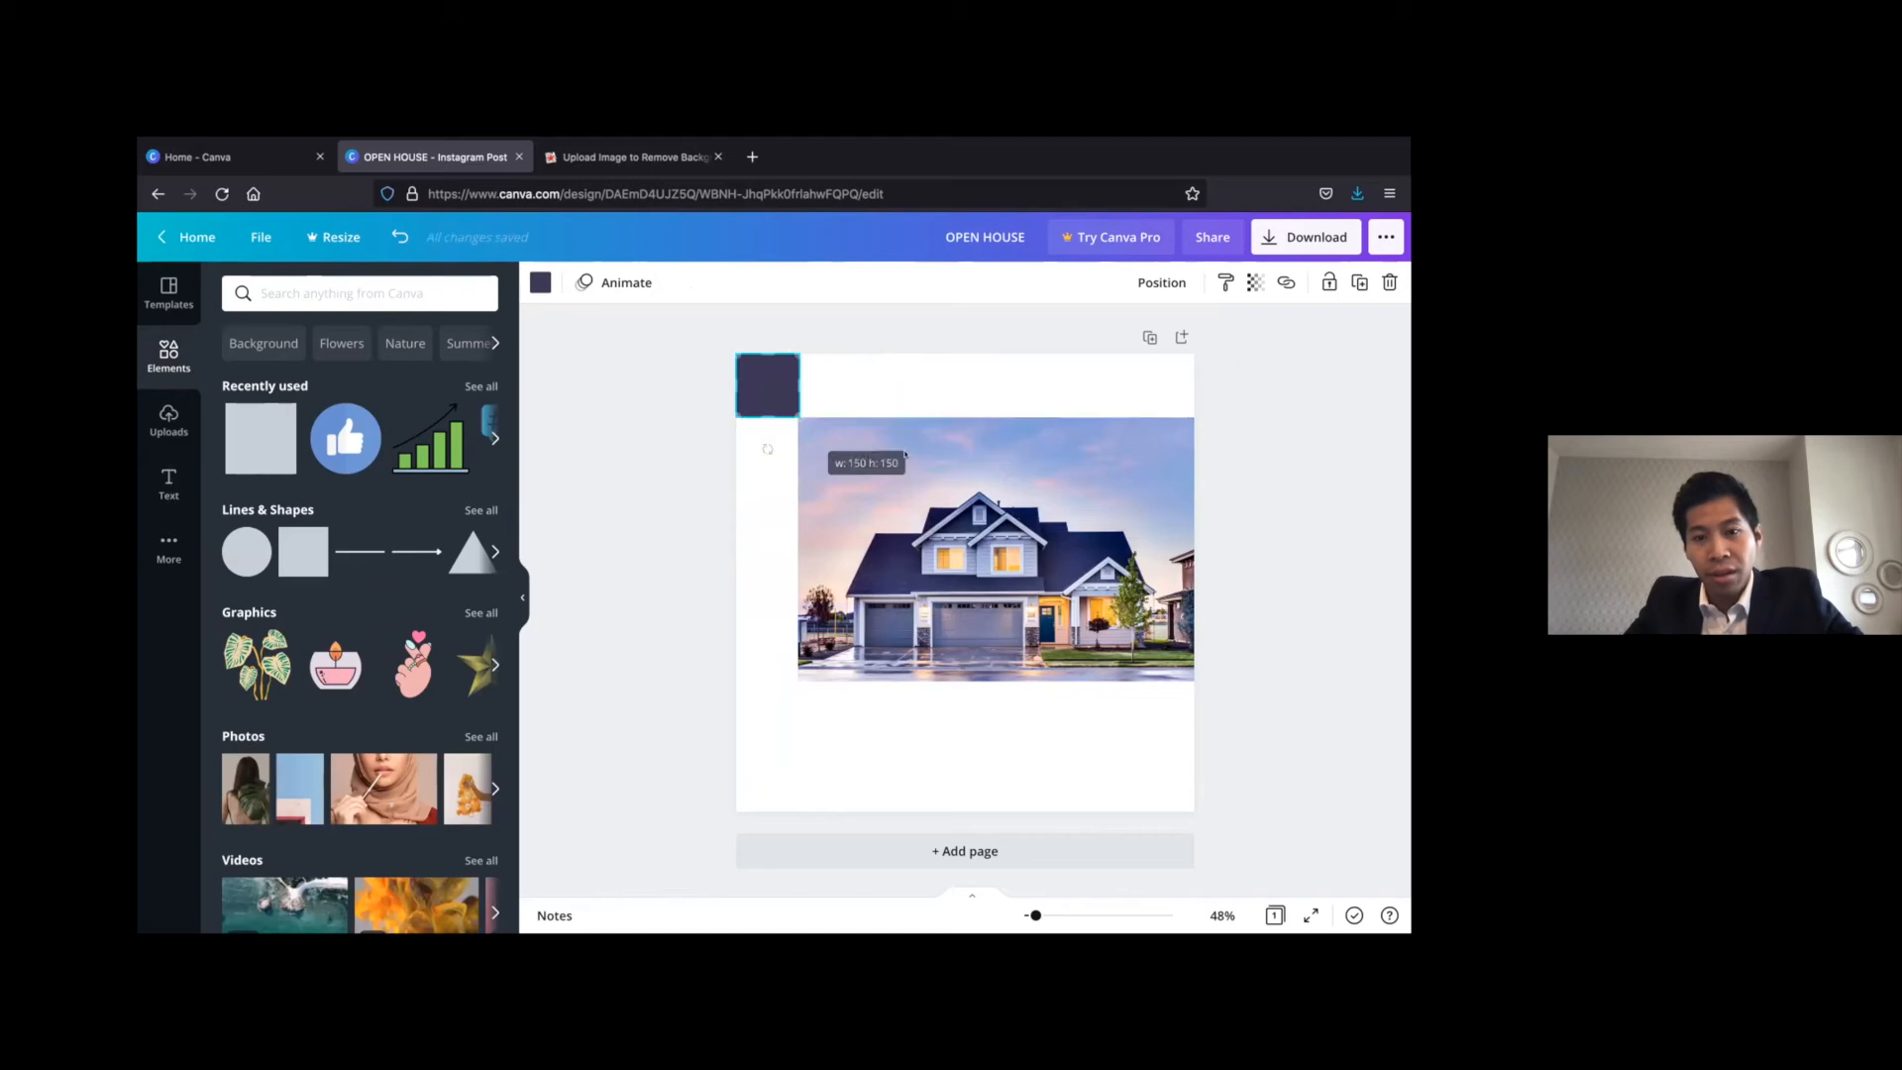
pyautogui.click(693, 489)
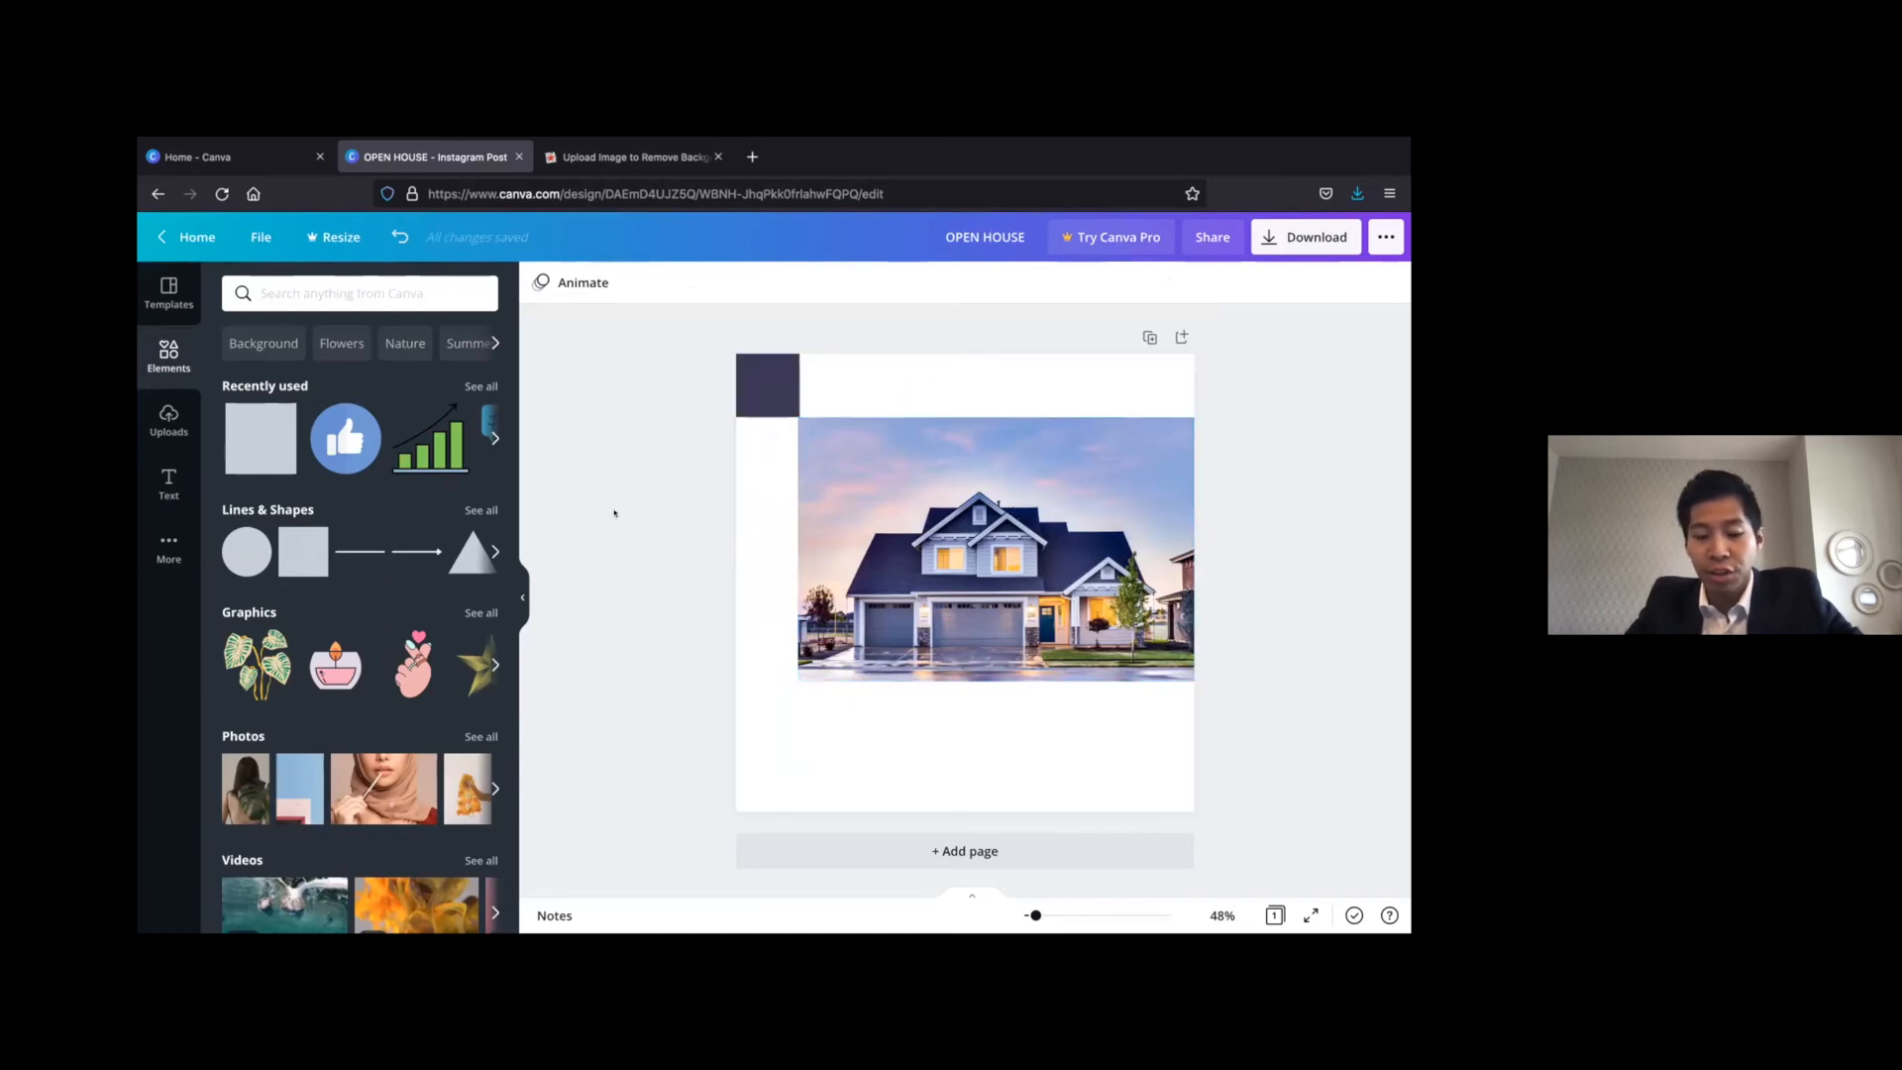
# Add a second square and reshape it into a vertical bar filling the gap beside the house photo, below the corner square
pyautogui.click(764, 384)
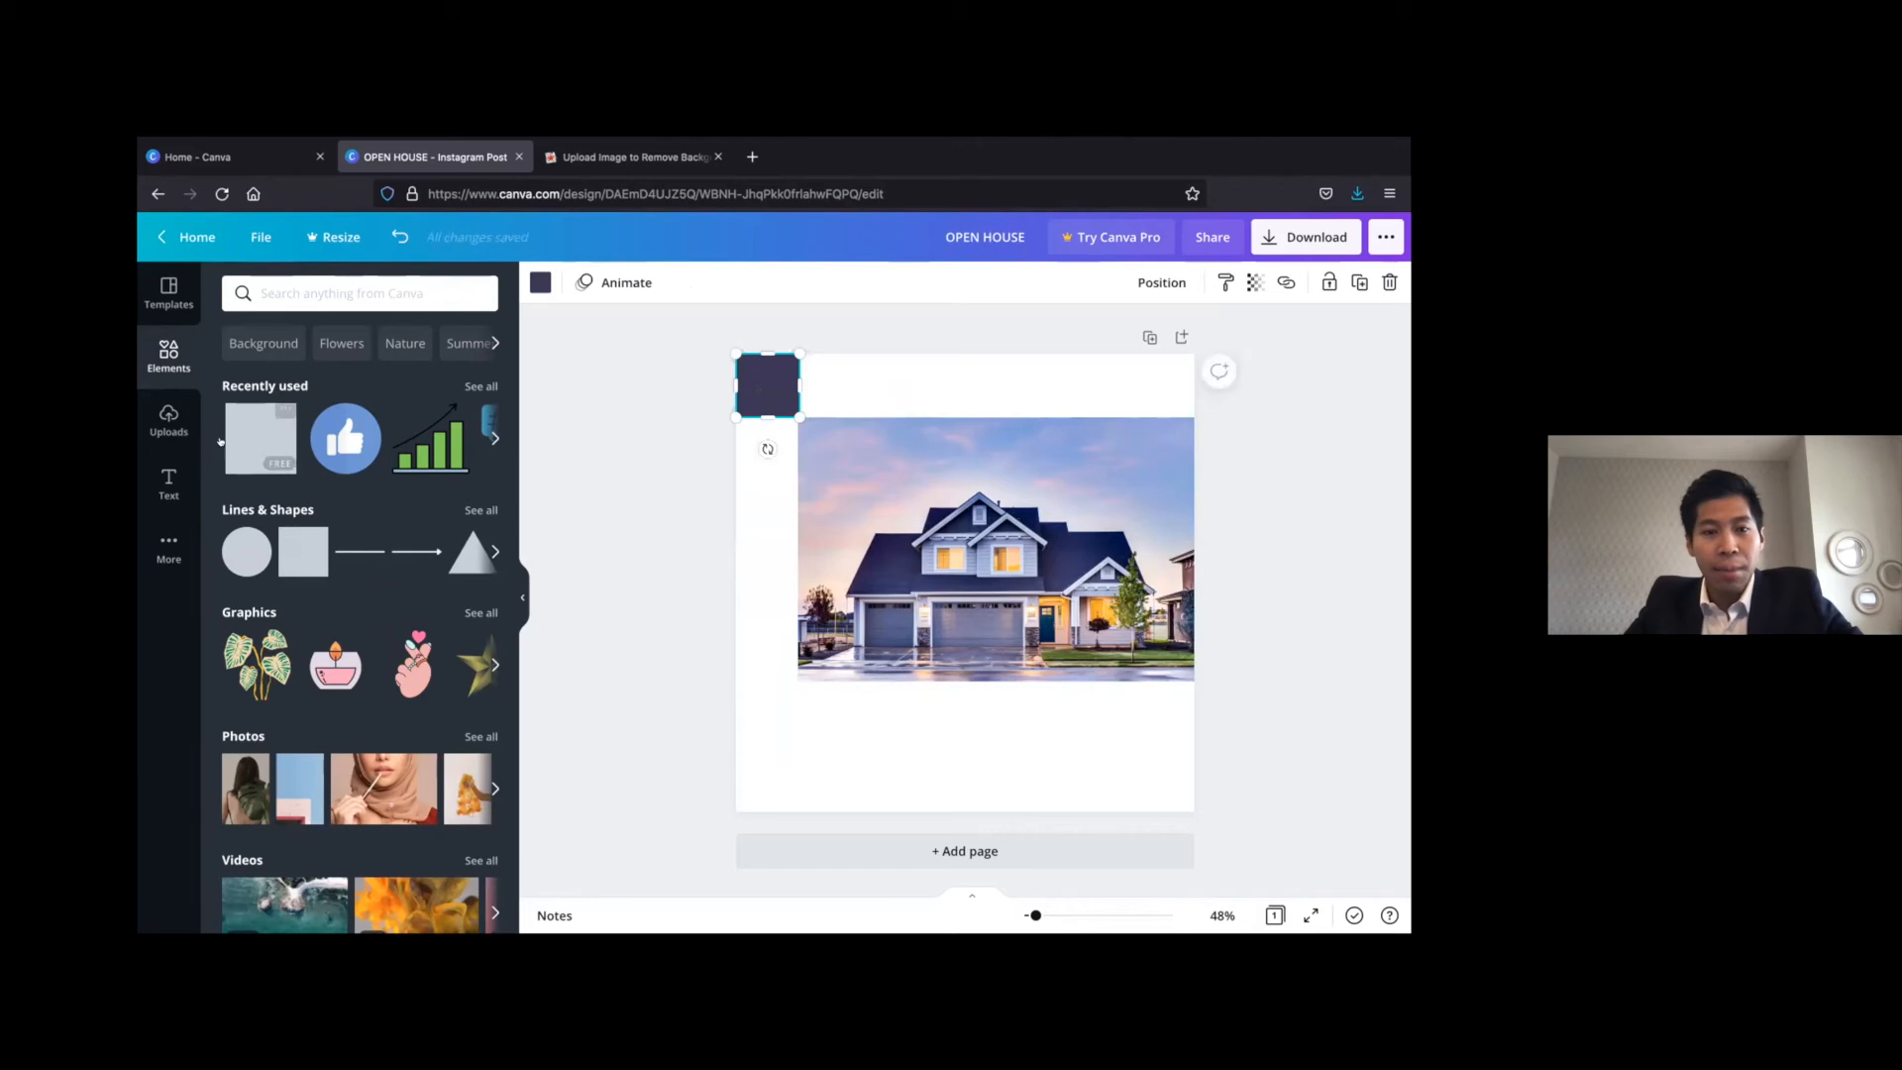
pyautogui.click(282, 441)
pyautogui.moveTo(963, 644); pyautogui.dragTo(783, 543)
pyautogui.moveTo(758, 671); pyautogui.dragTo(759, 683)
pyautogui.click(692, 581)
# Recolour the corner square with the greyish purple photo colour #706987
pyautogui.click(753, 557)
pyautogui.click(538, 282)
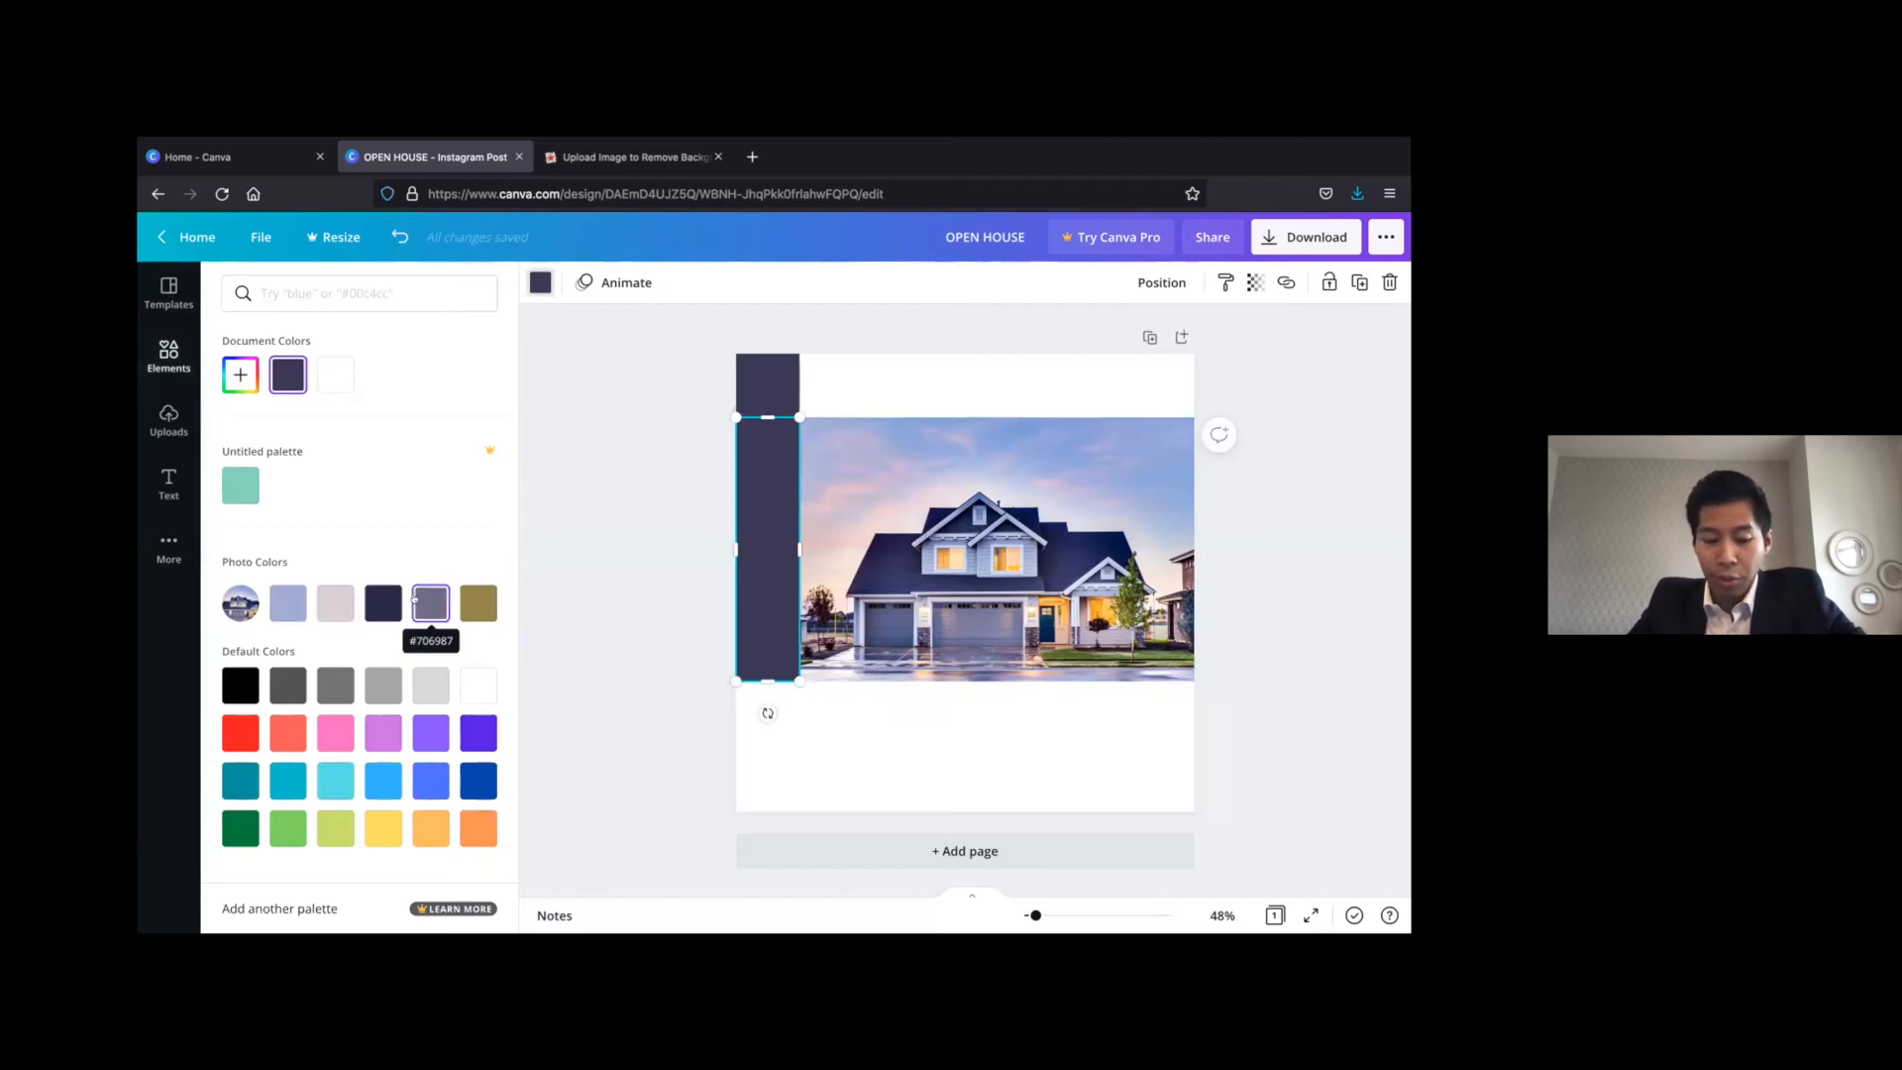
pyautogui.click(752, 369)
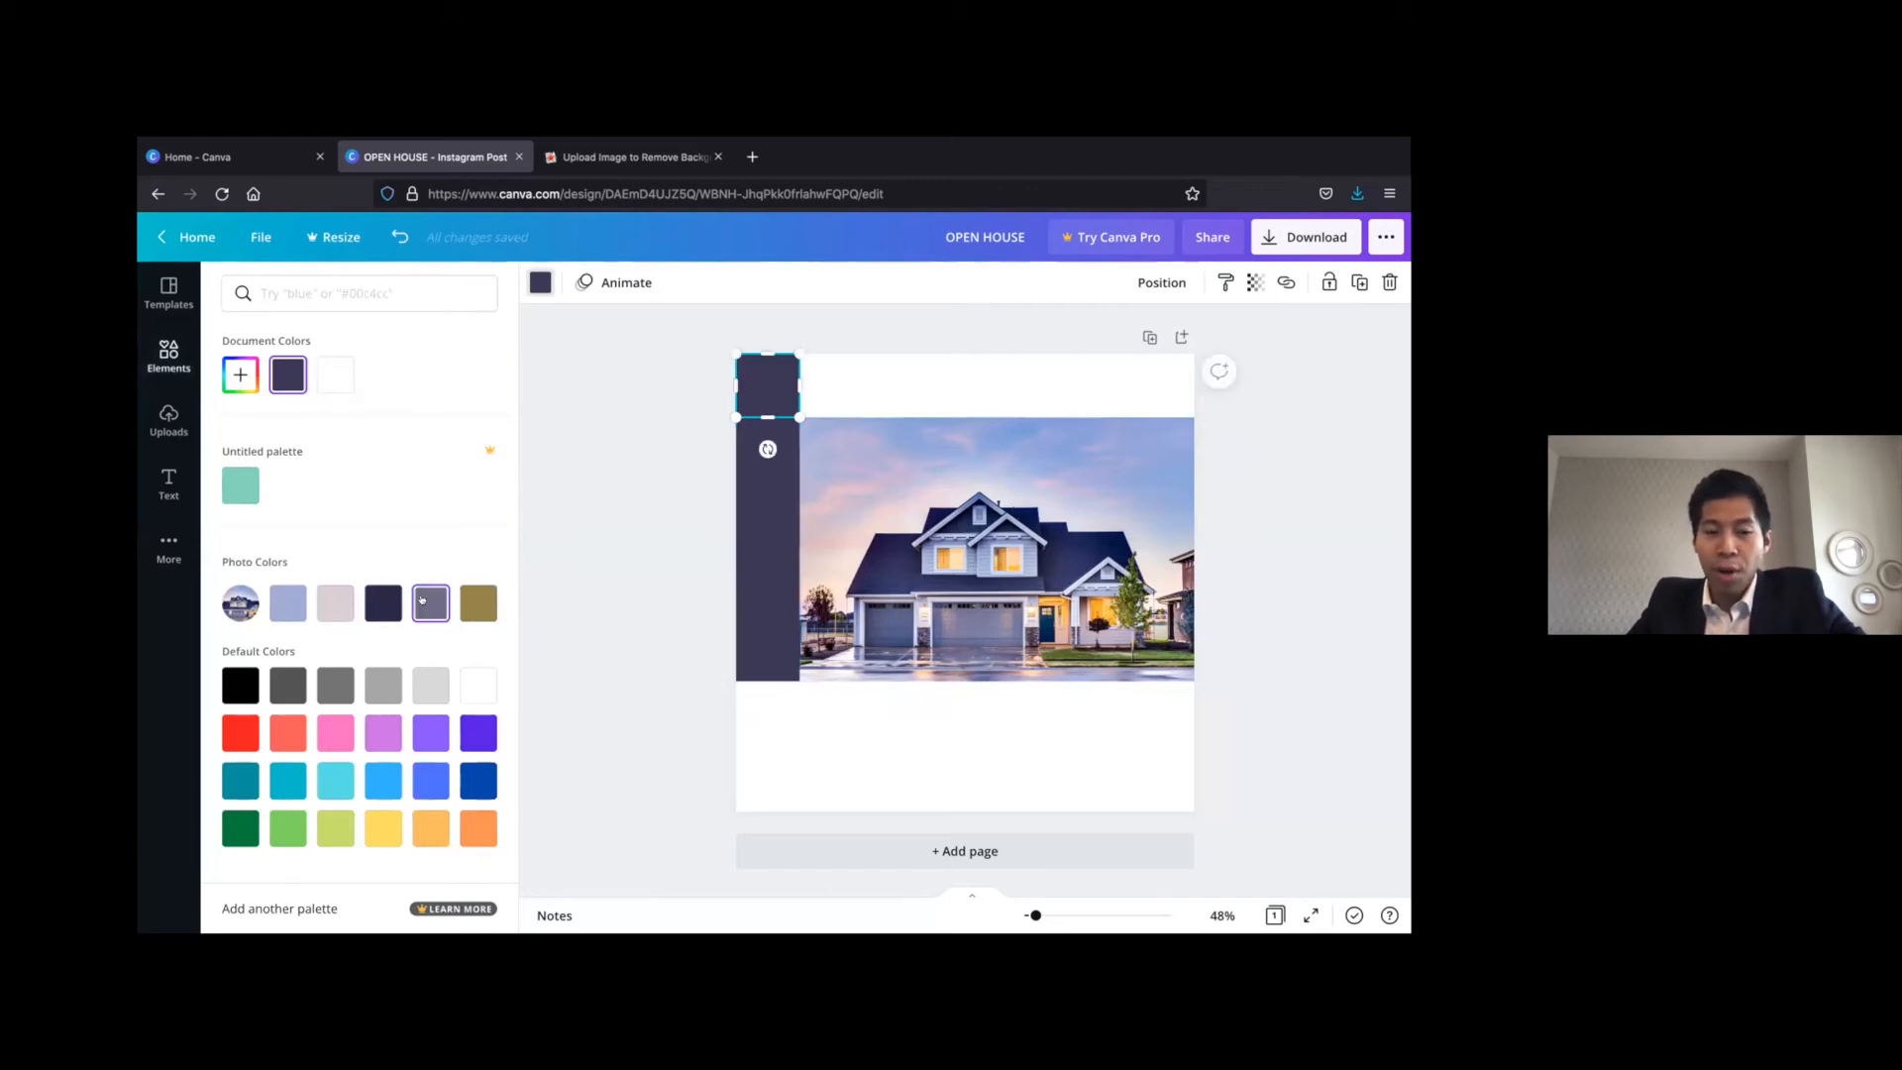
pyautogui.click(431, 603)
pyautogui.click(639, 485)
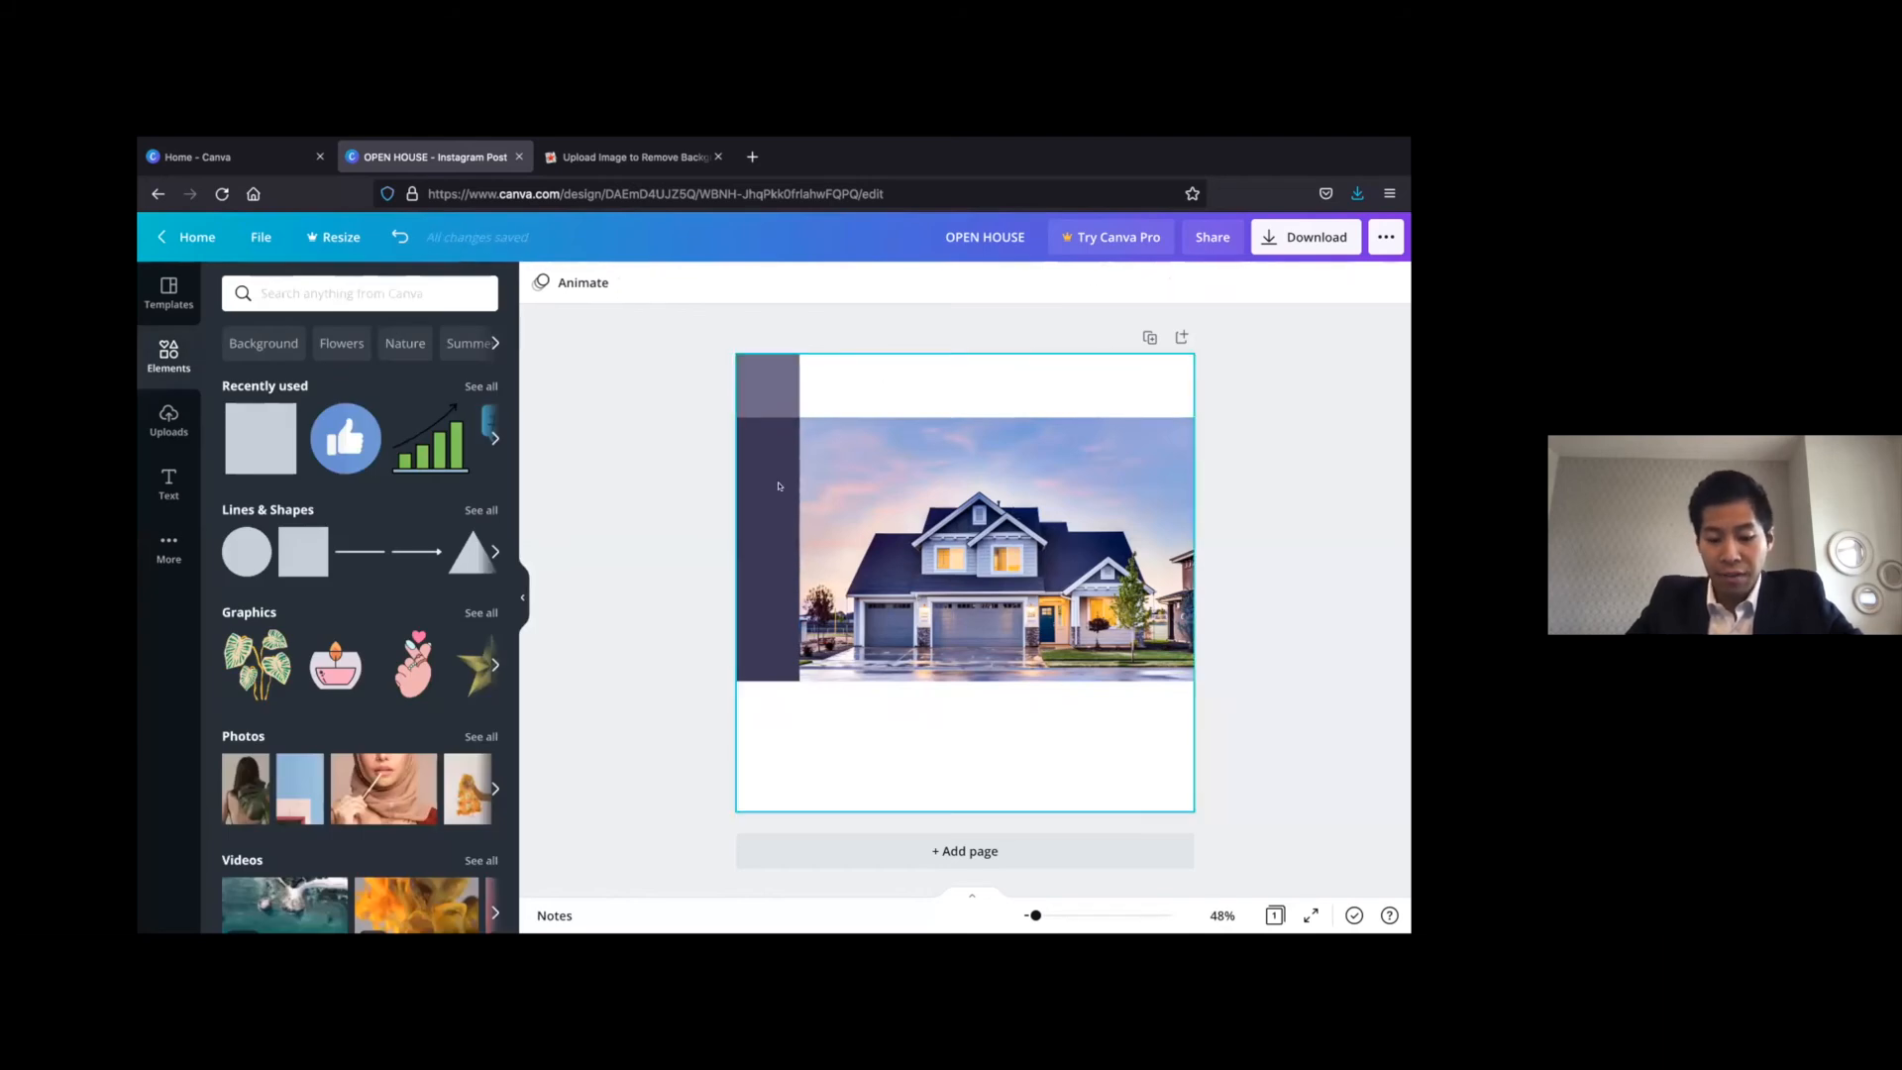
# Add the white eXp Realty logo from the uploads, shrink it and centre it on the corner square
pyautogui.click(161, 433)
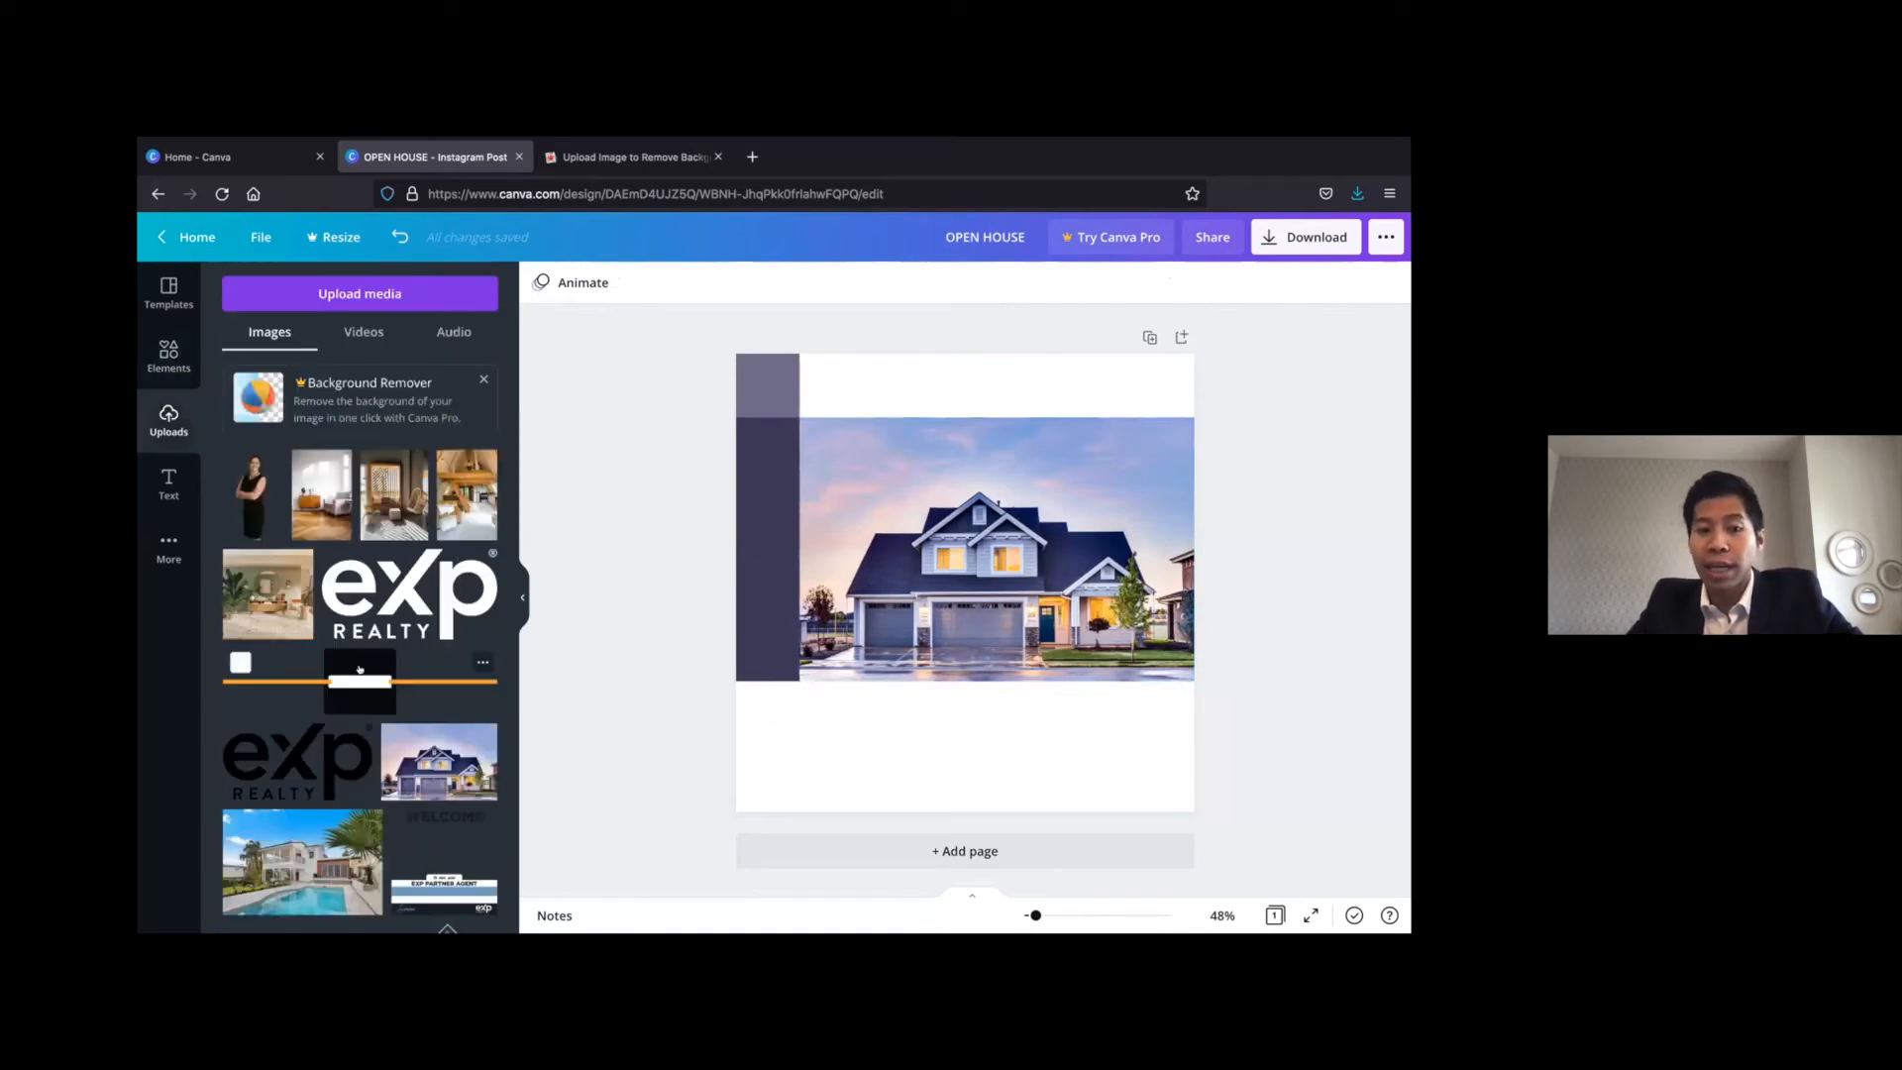
pyautogui.scroll(-5, 359, 668)
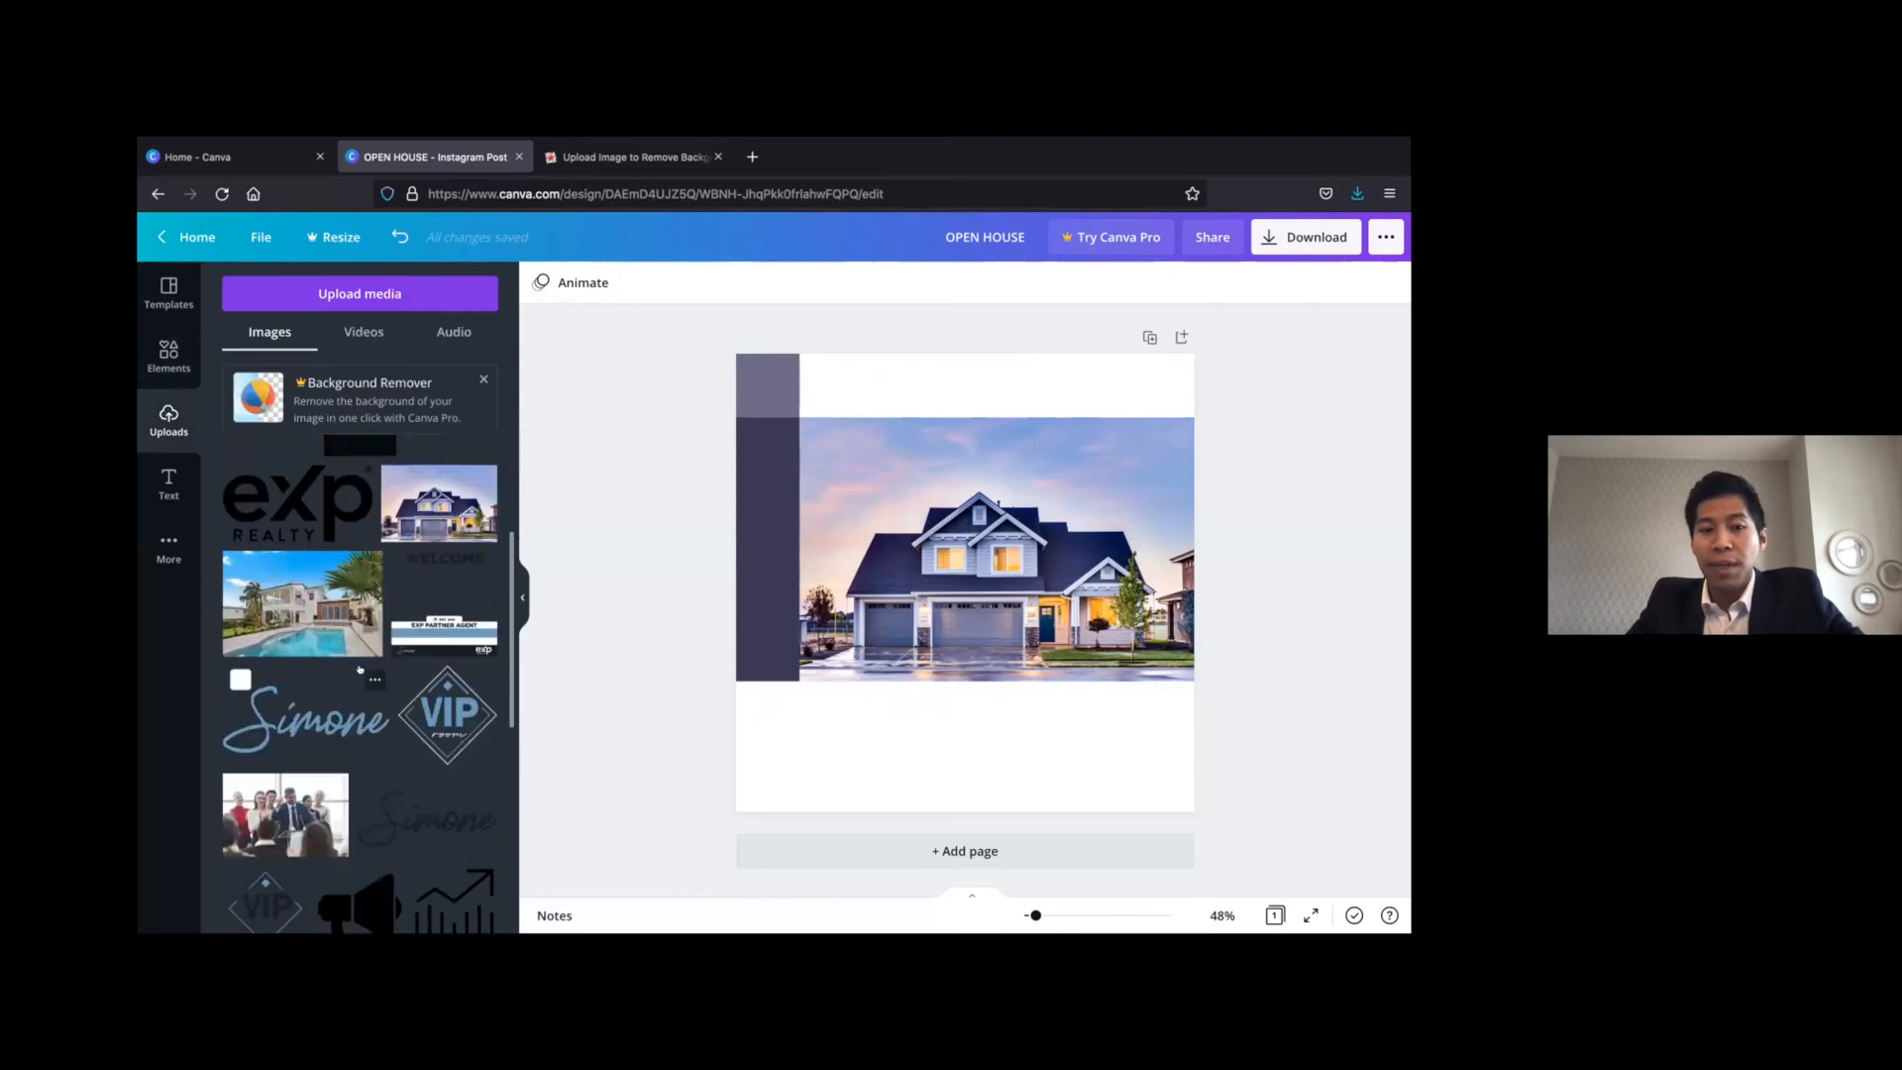
pyautogui.scroll(5, 360, 669)
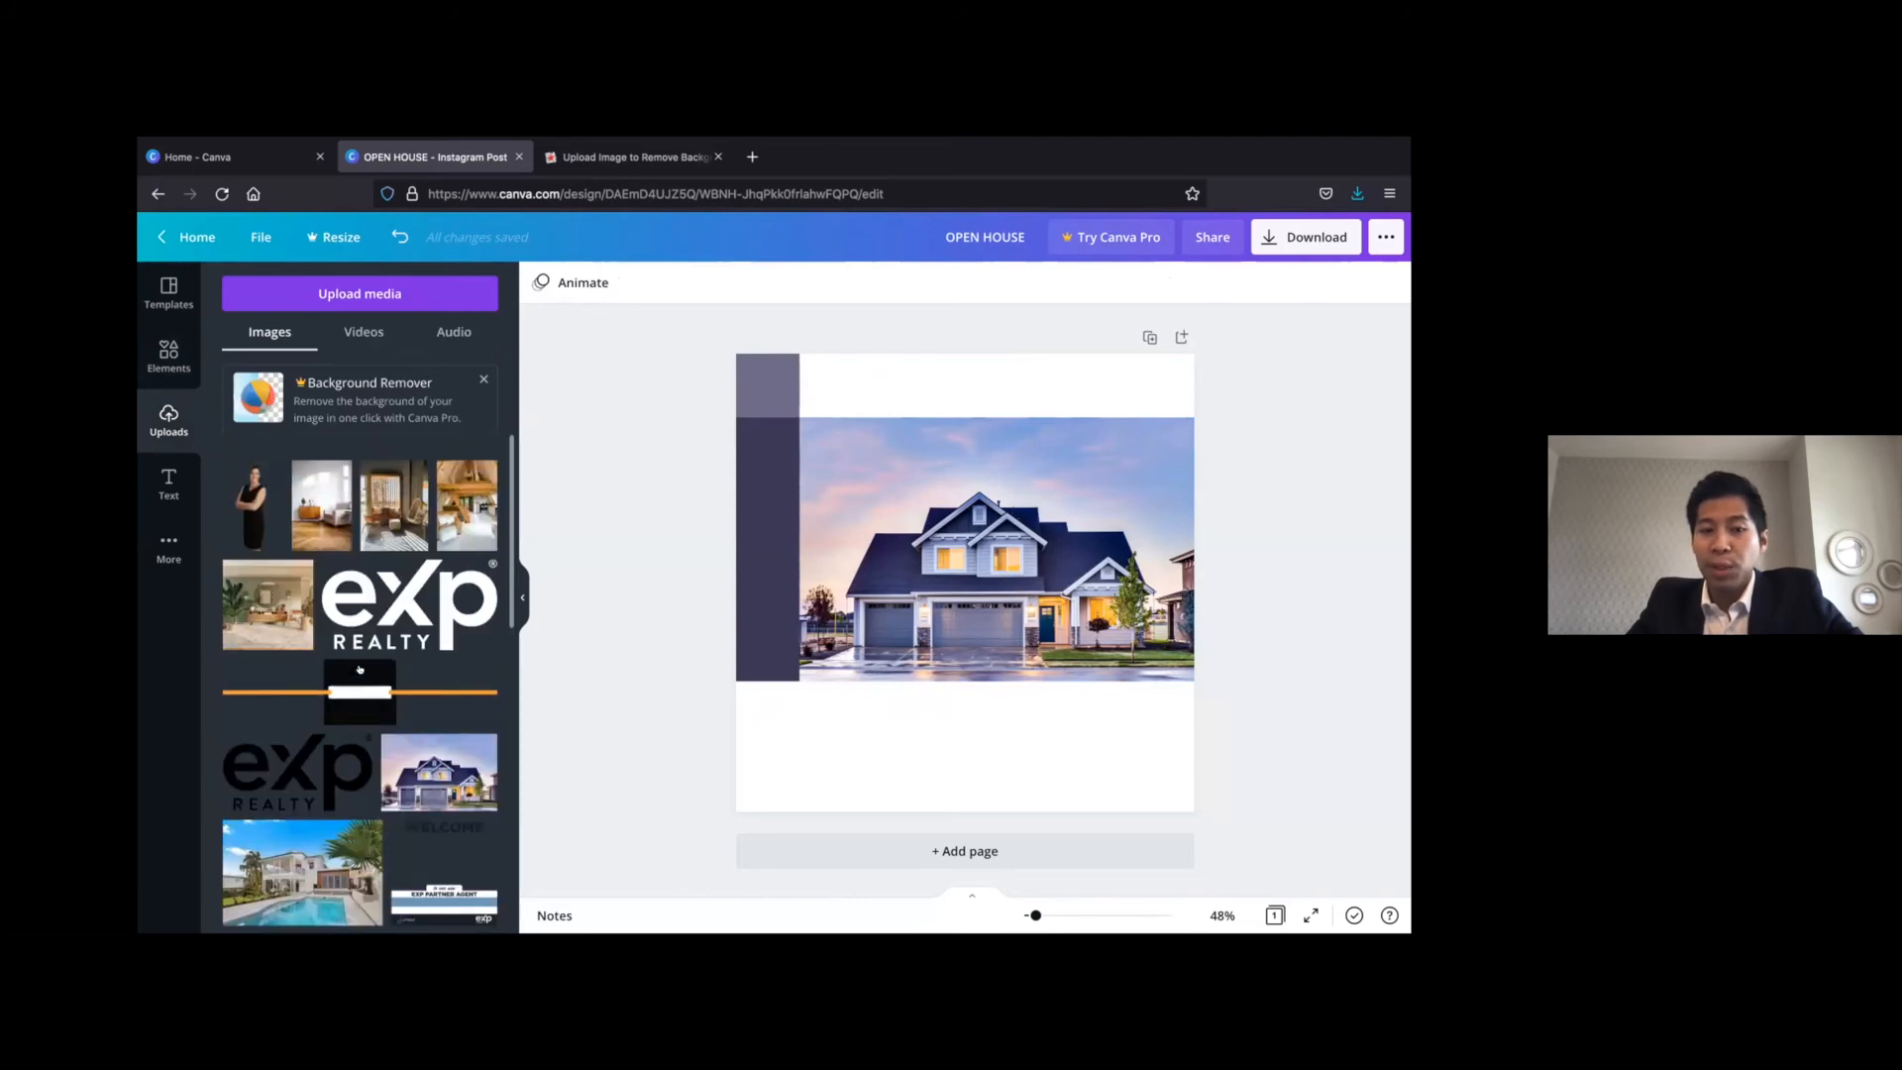
pyautogui.click(405, 611)
pyautogui.moveTo(1107, 655); pyautogui.dragTo(758, 375)
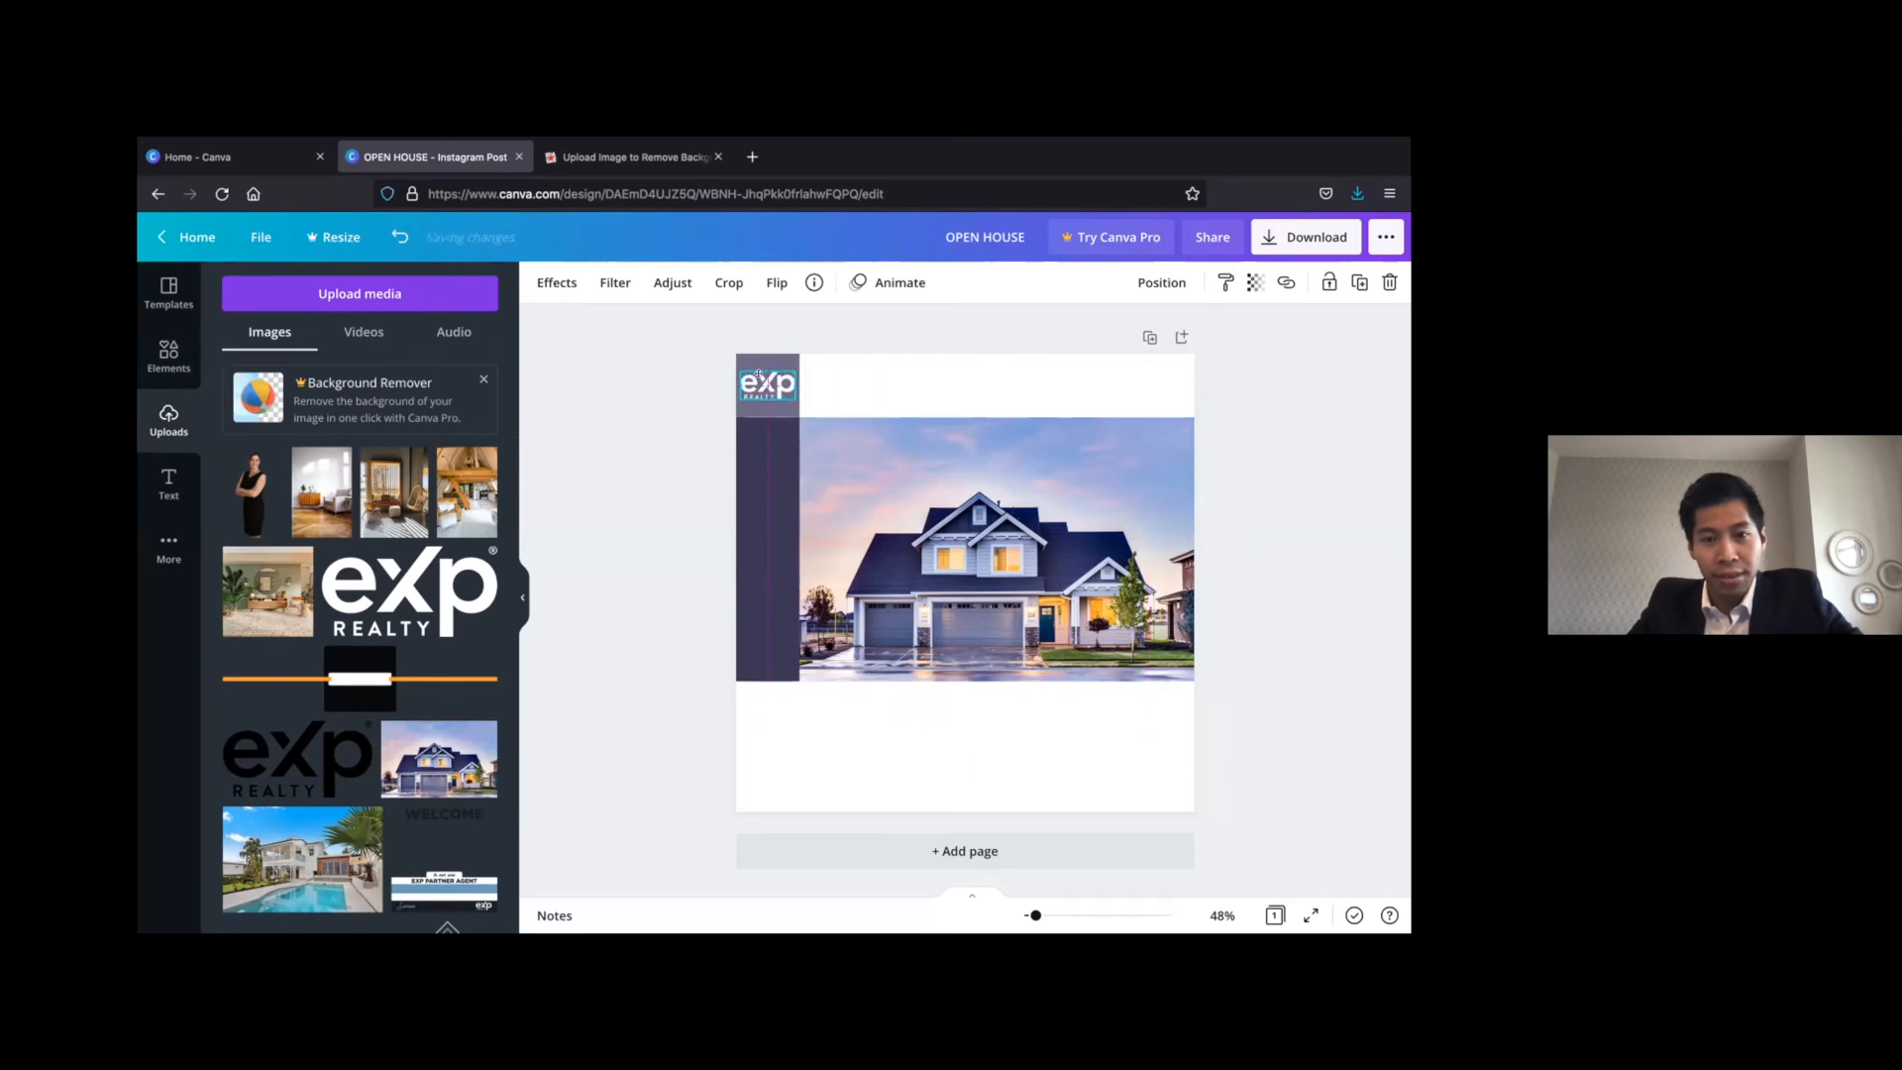
pyautogui.click(865, 318)
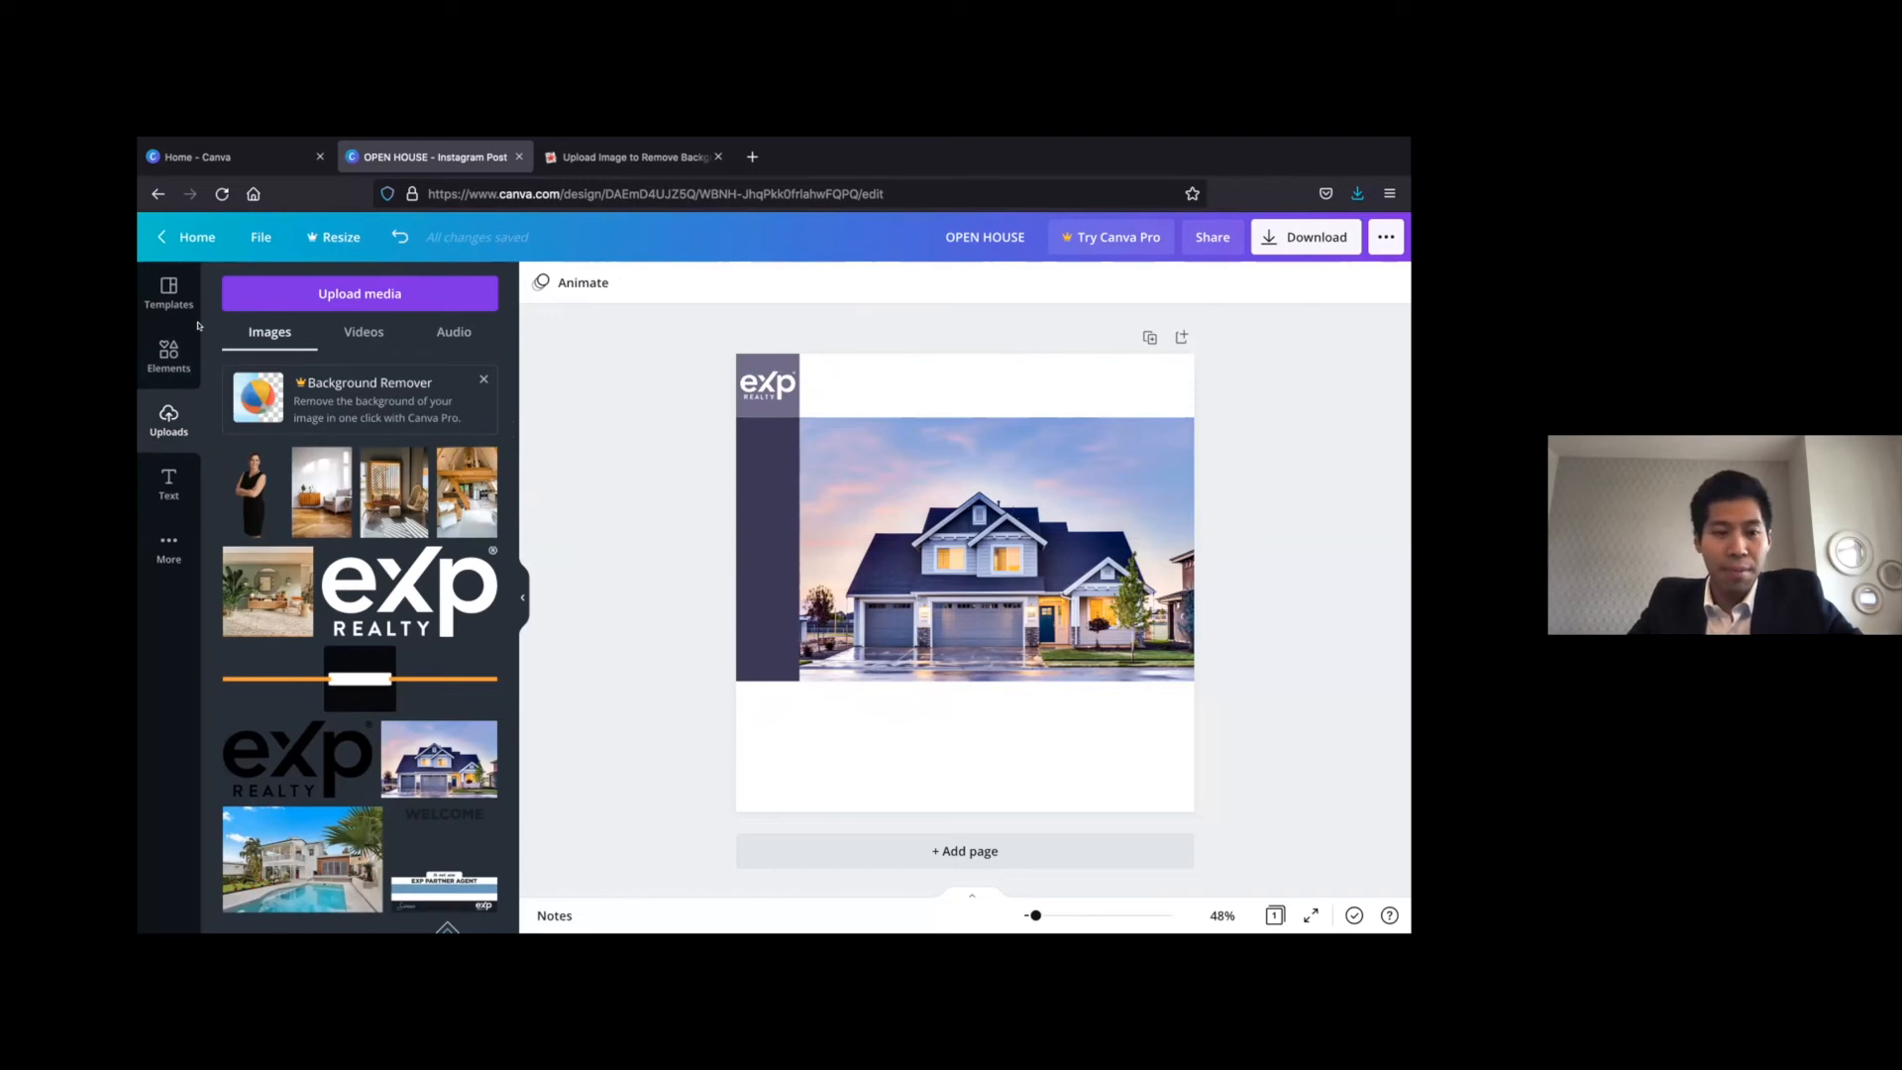
# Add a heading reading "OPEN HOUSE" and place it in the white band above the house photo
pyautogui.click(161, 475)
pyautogui.click(362, 378)
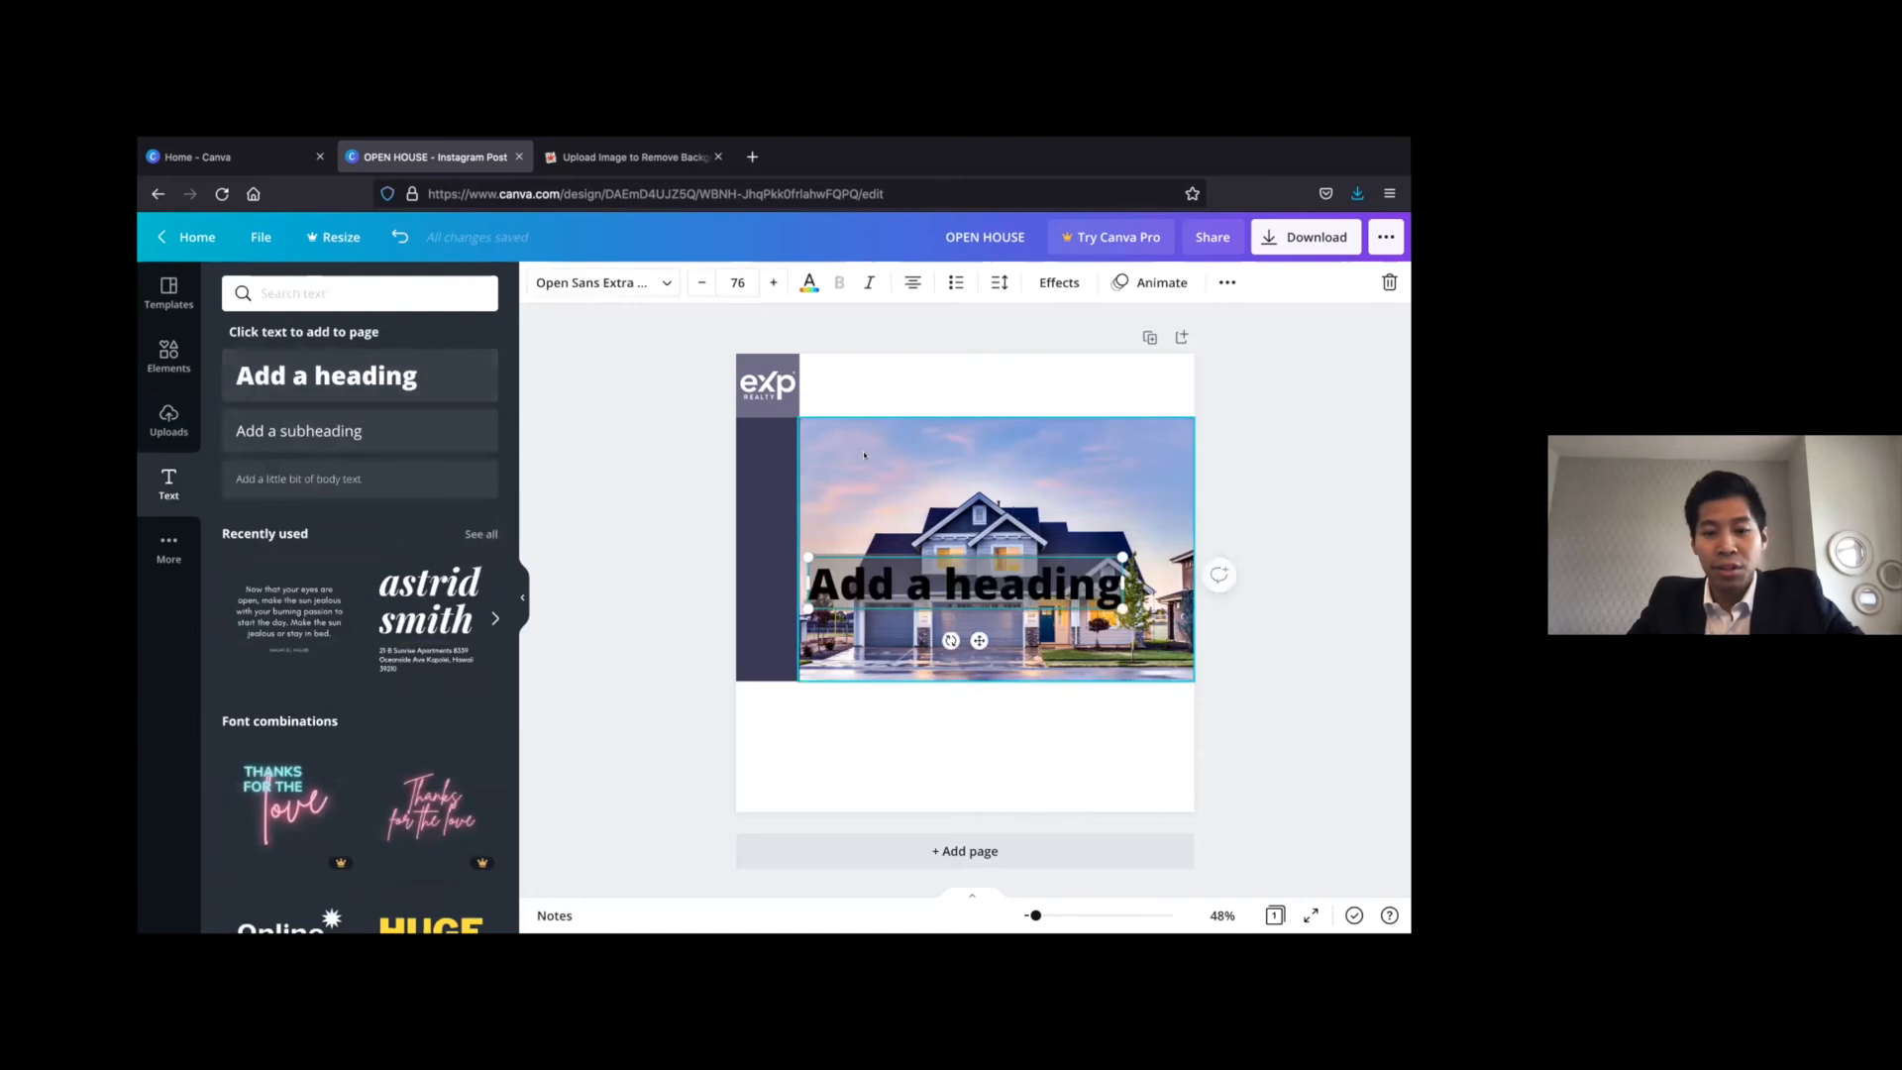
pyautogui.write('OPEN HOUSE')
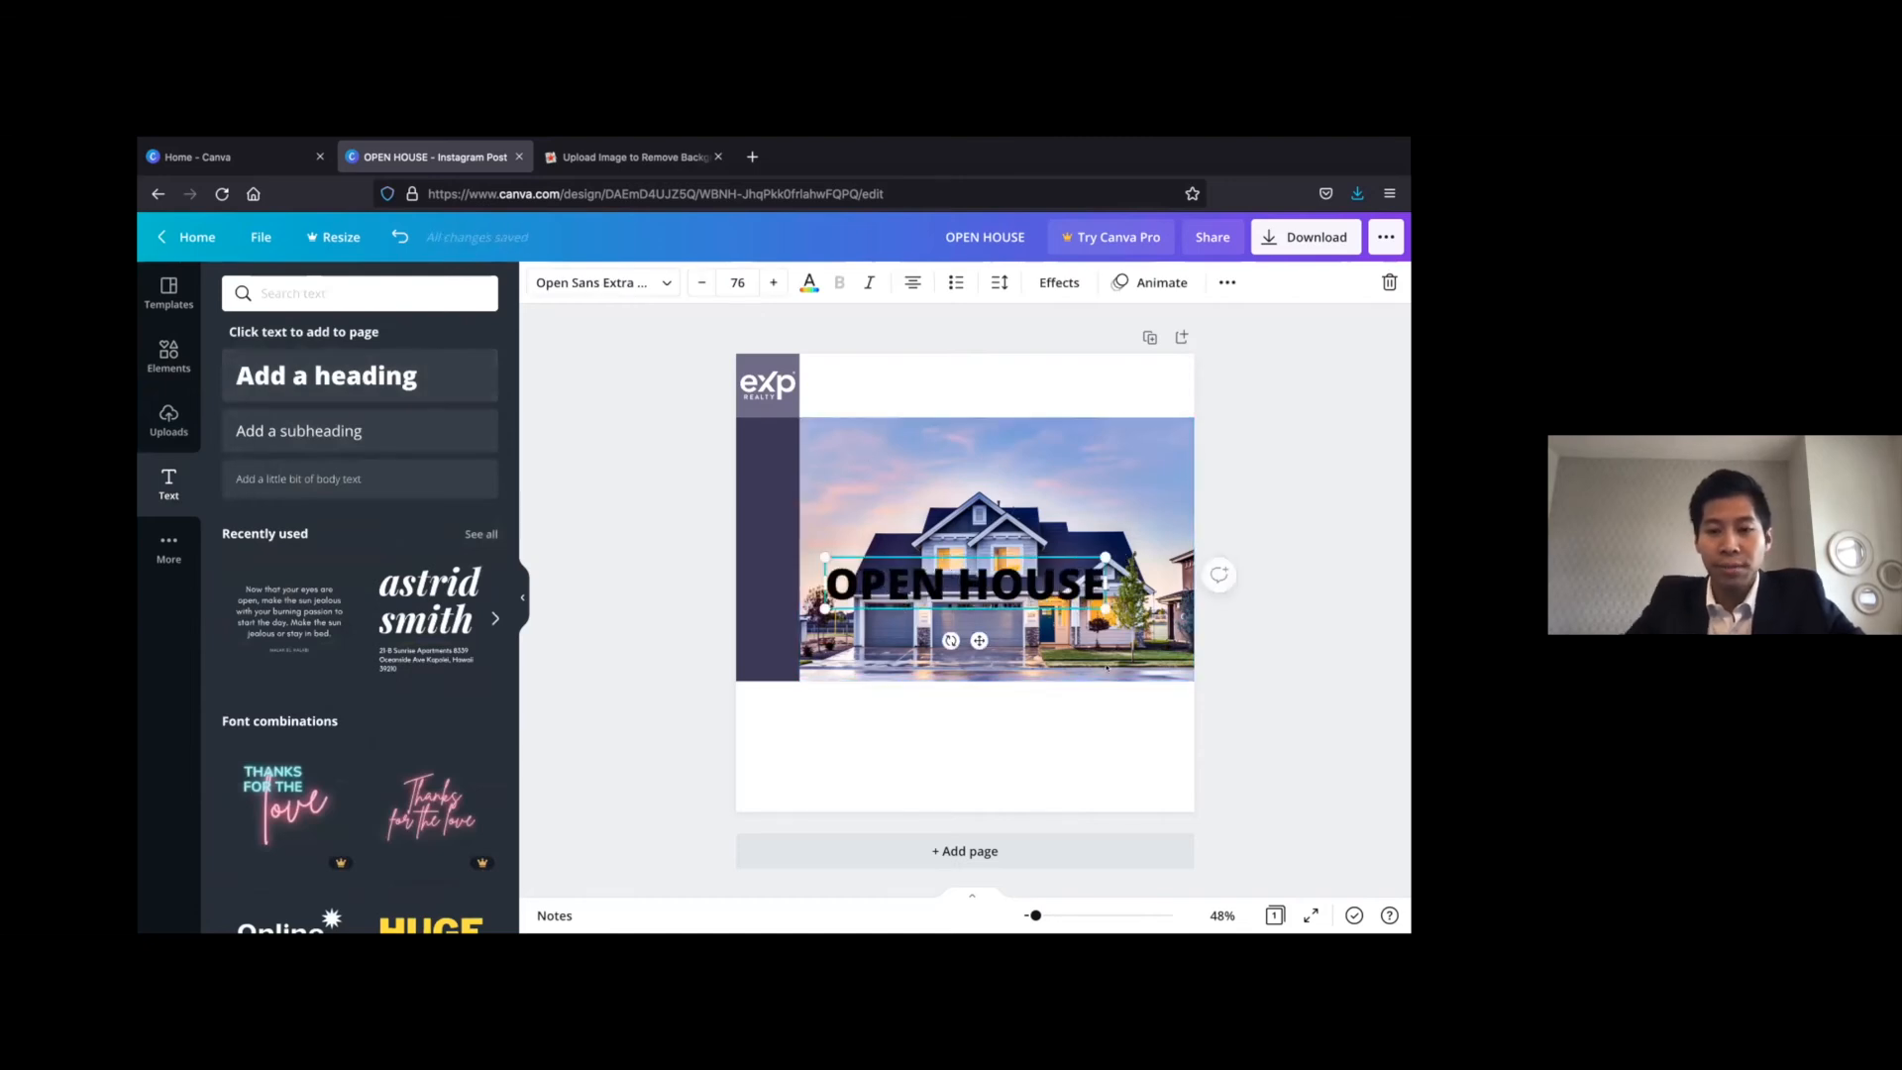
pyautogui.moveTo(1080, 332); pyautogui.dragTo(1066, 348)
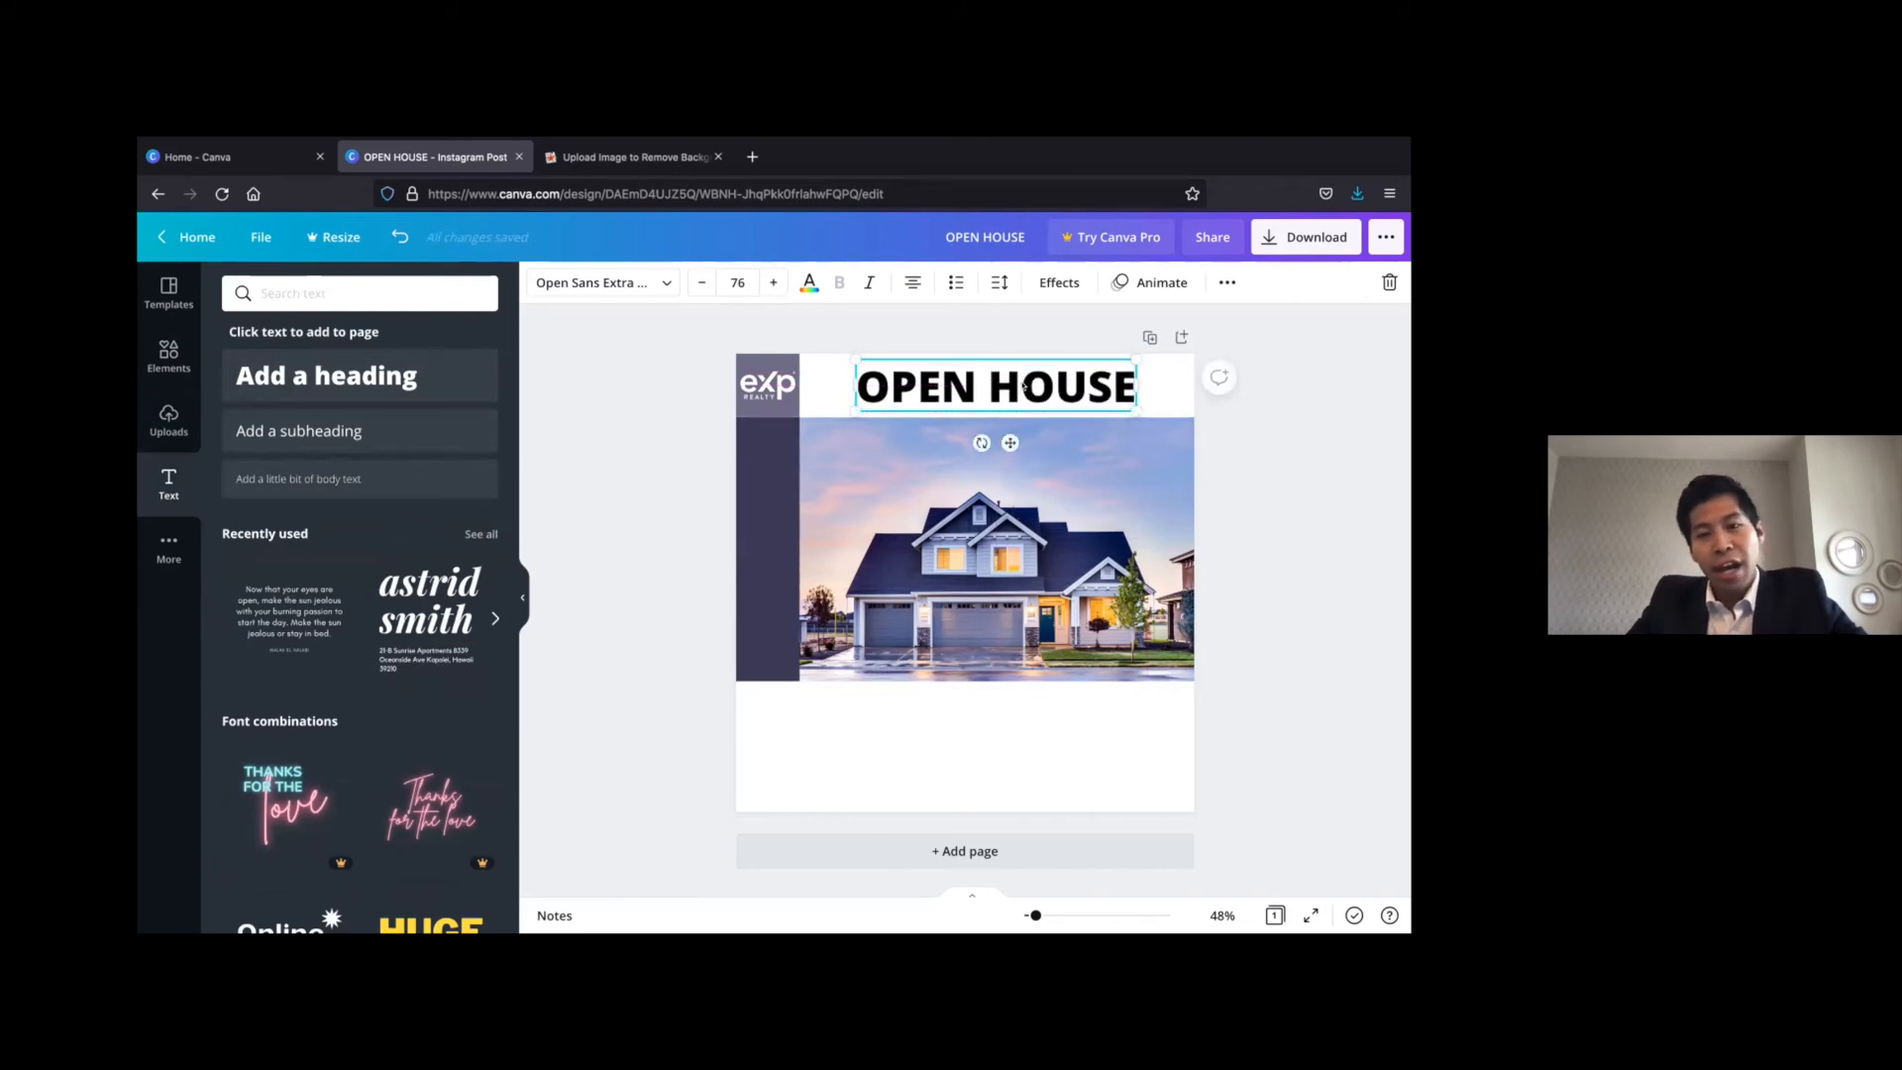
# Remove the space between the two heading words and colour "HOUSE" in the greyish purple of the corner square
pyautogui.click(977, 387)
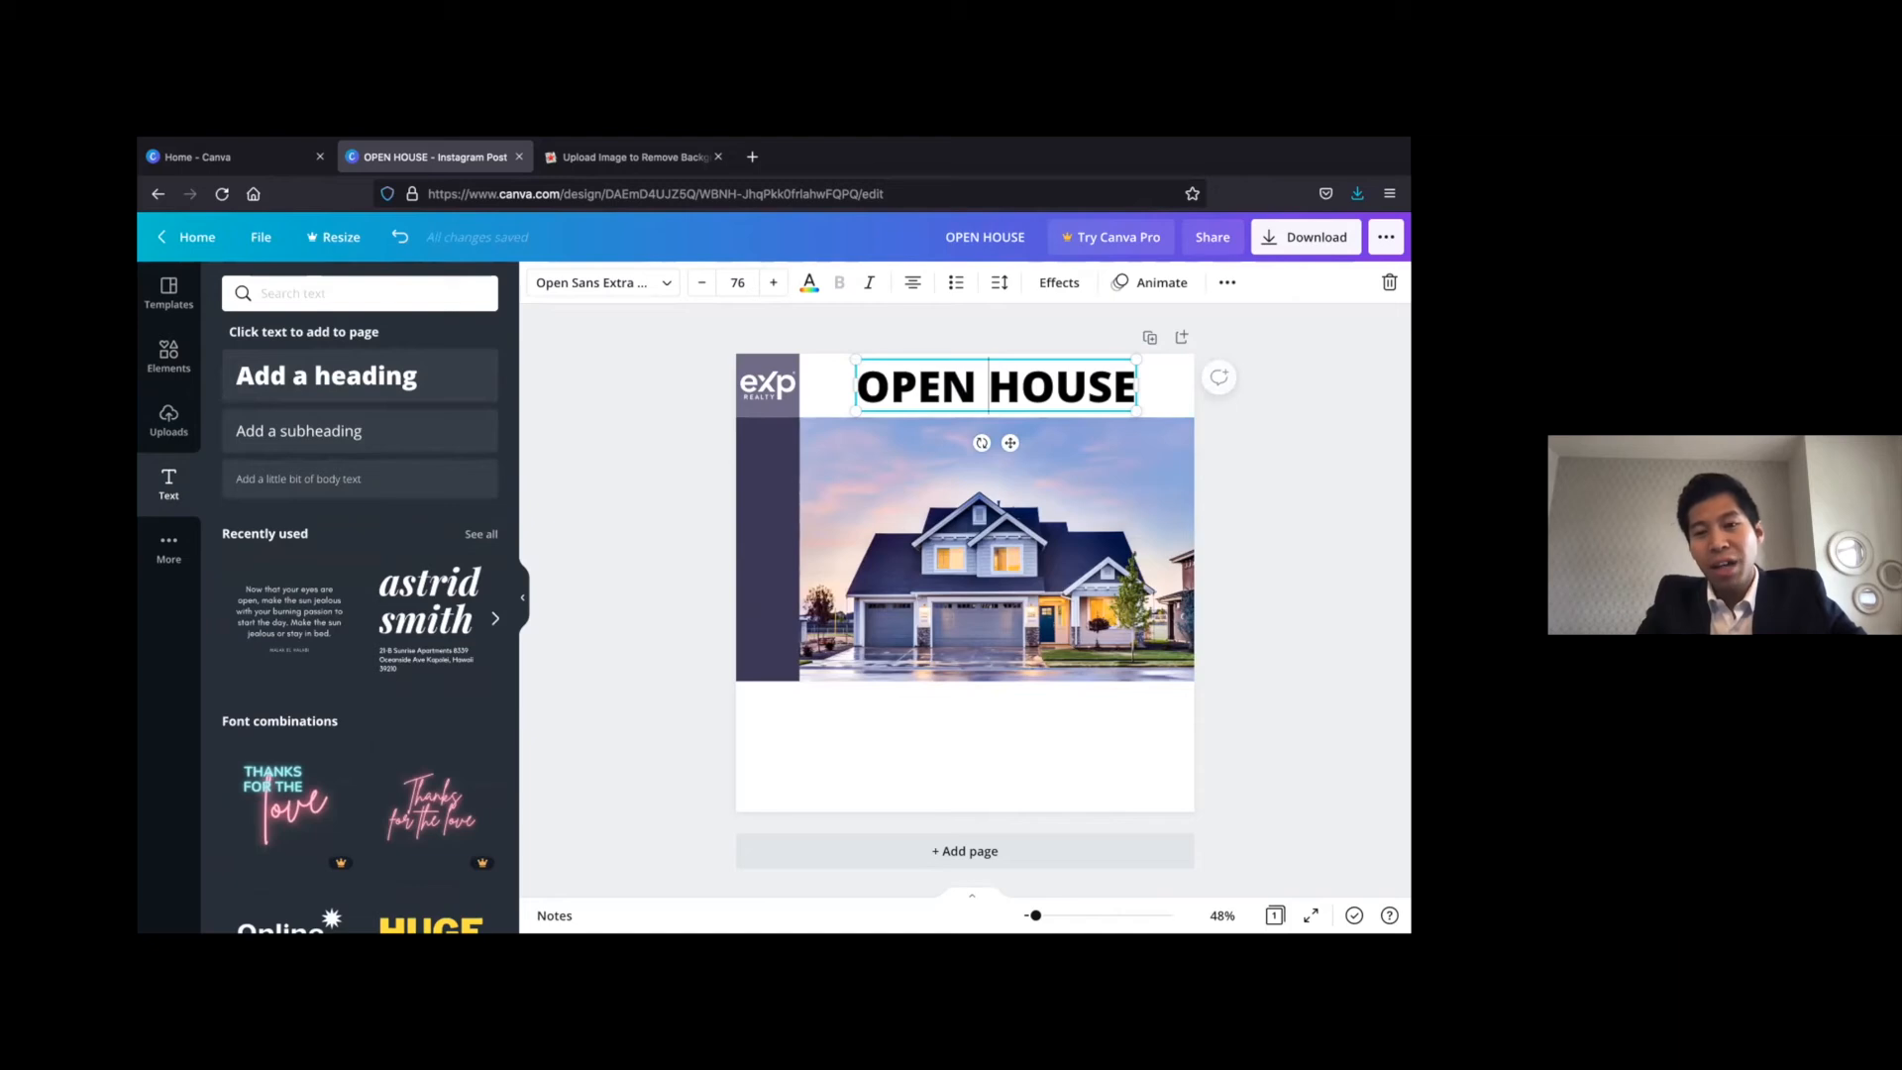
pyautogui.press('BackSpace')
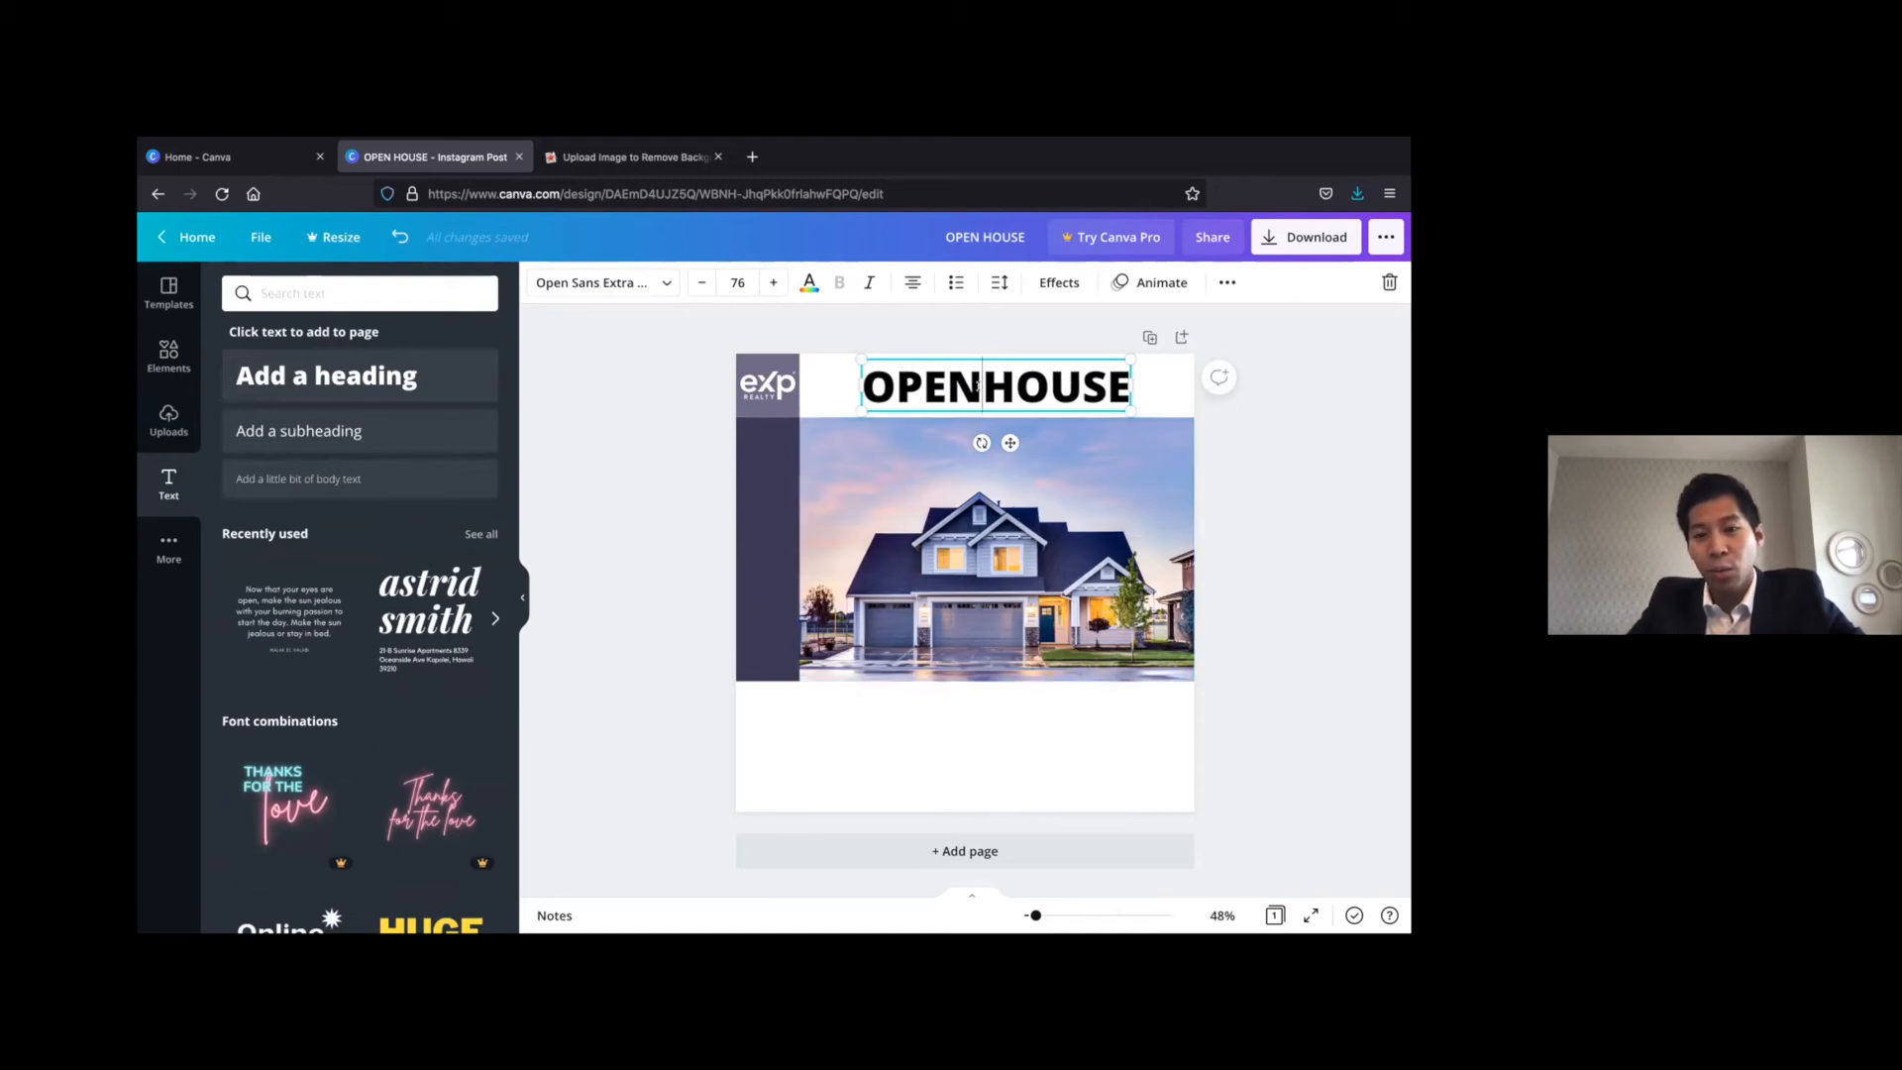
pyautogui.keyDown('shift'); pyautogui.click(1121, 388); pyautogui.keyUp('shift')
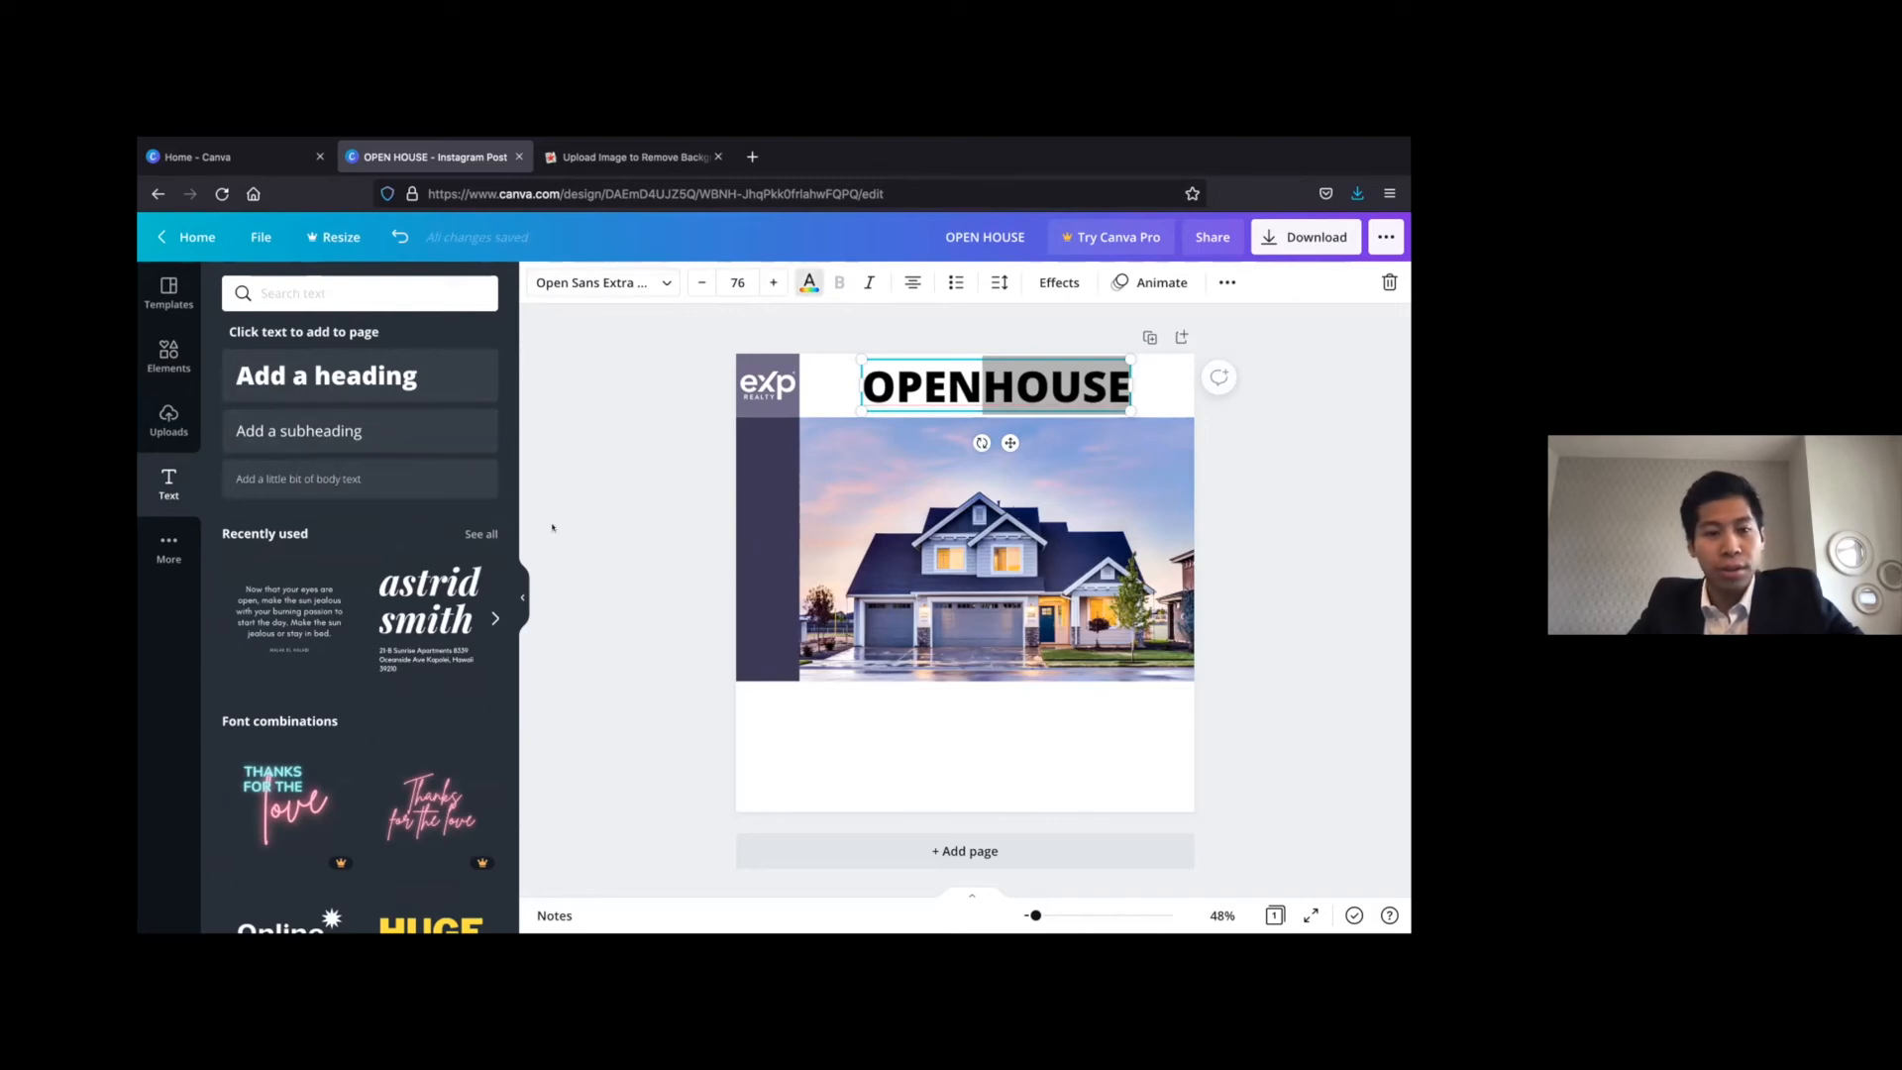
pyautogui.click(809, 282)
pyautogui.click(434, 600)
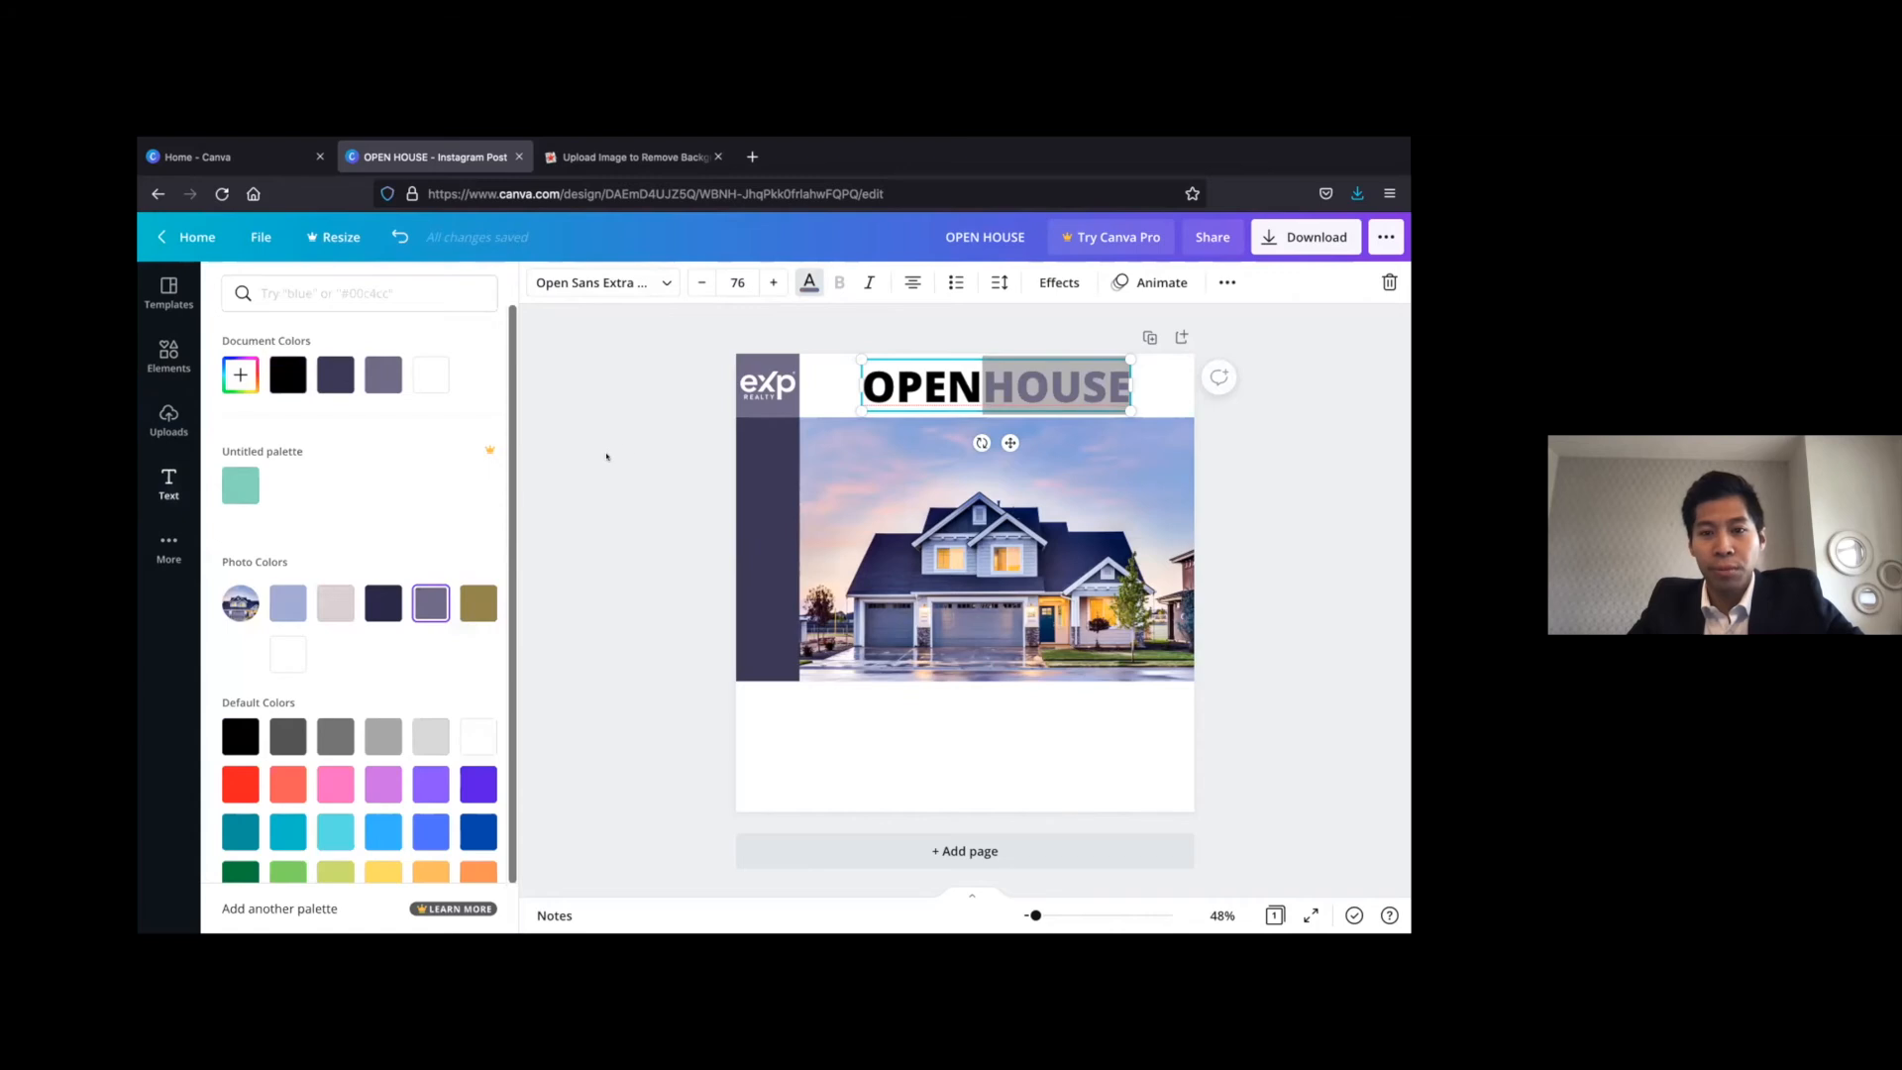
pyautogui.click(606, 457)
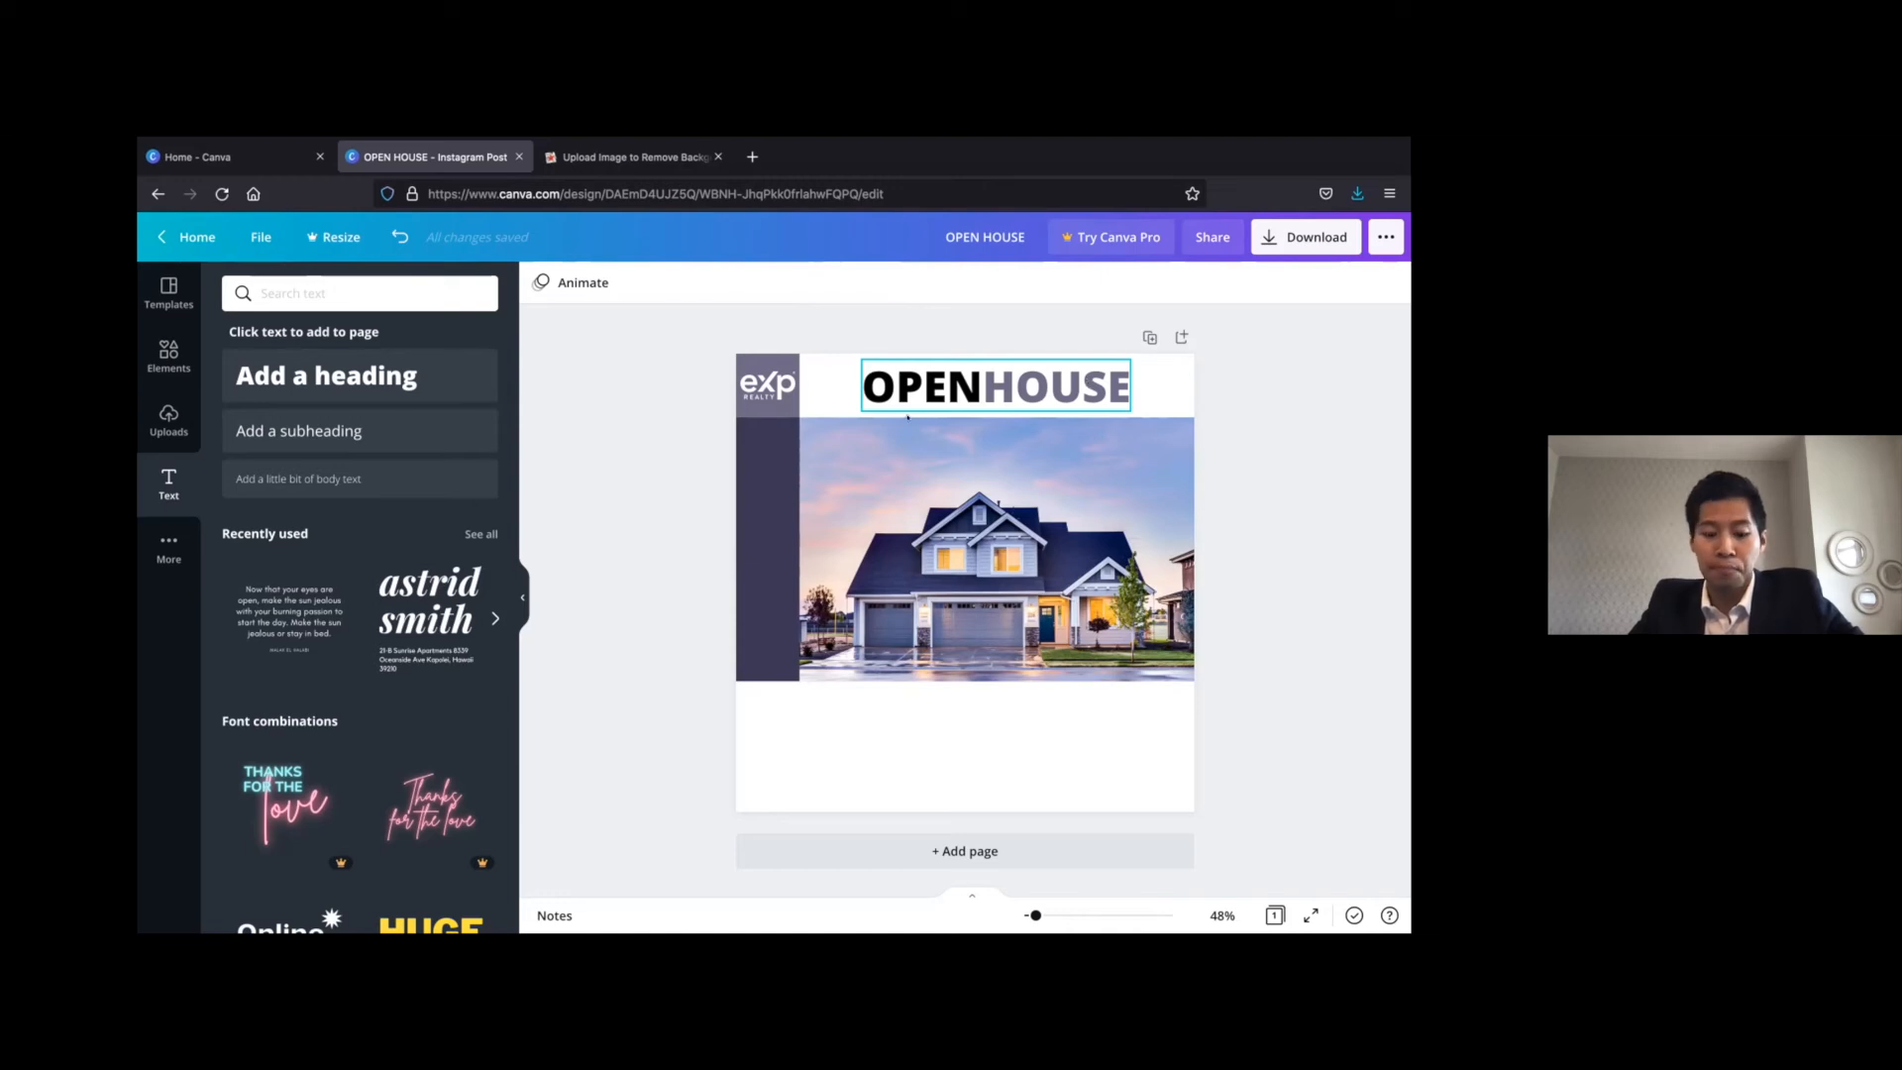
# Add another heading reading "FIND YOUR DREAM HOME" over the house photo
pyautogui.click(362, 376)
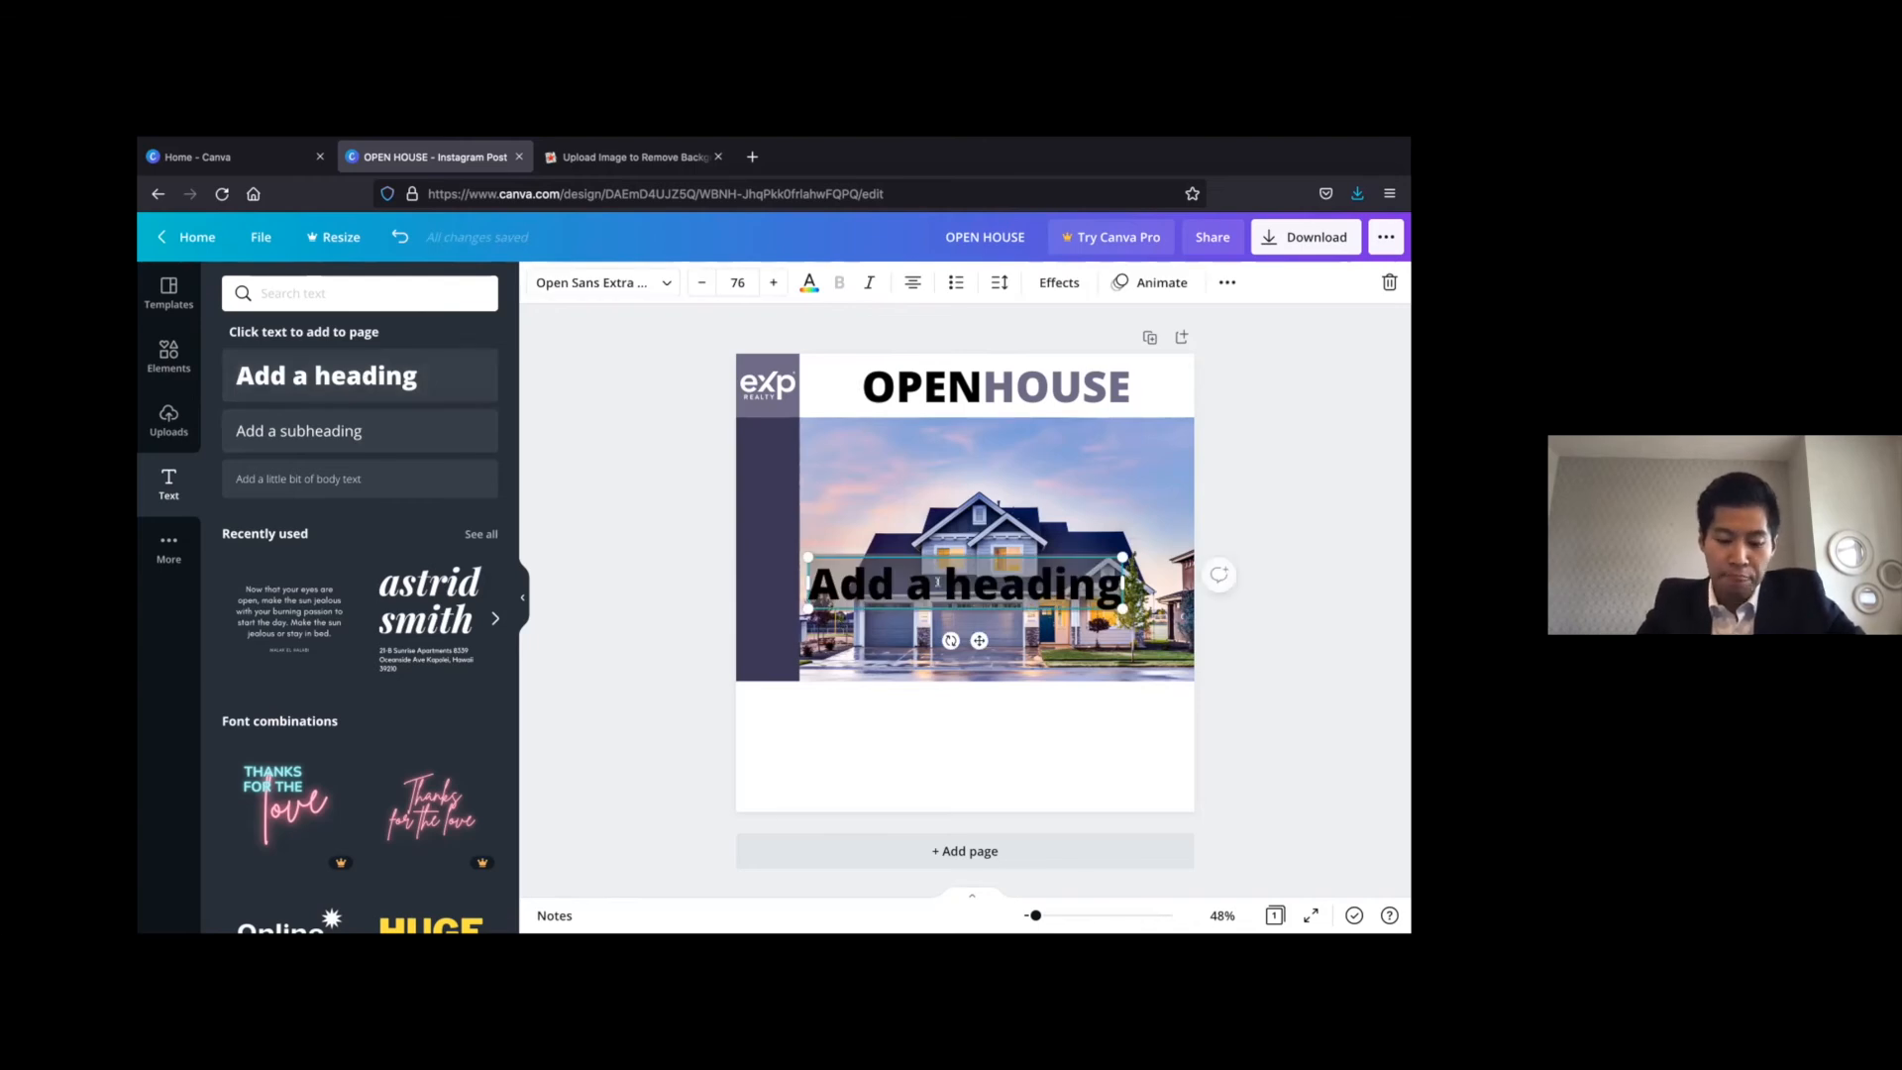
pyautogui.doubleClick(937, 583)
pyautogui.write('FIND')
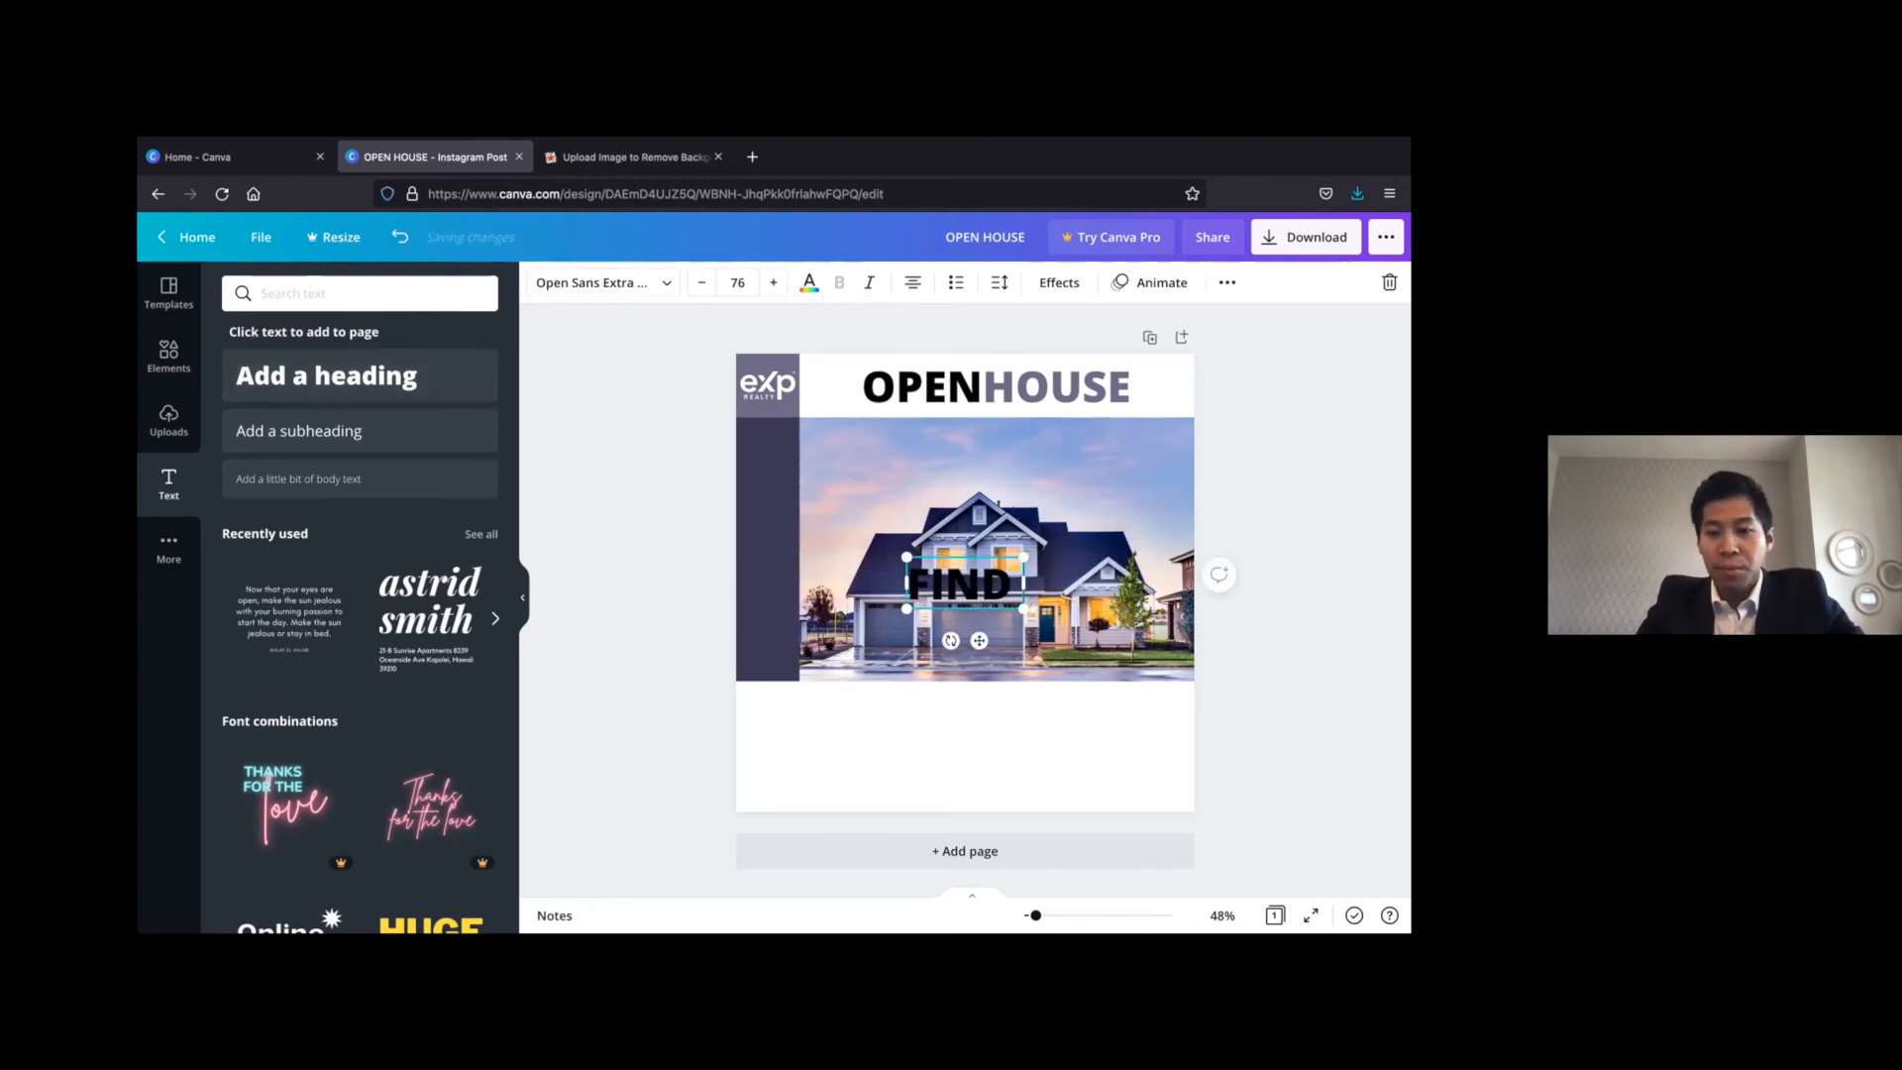
pyautogui.write(' YOUR DREAM HOME')
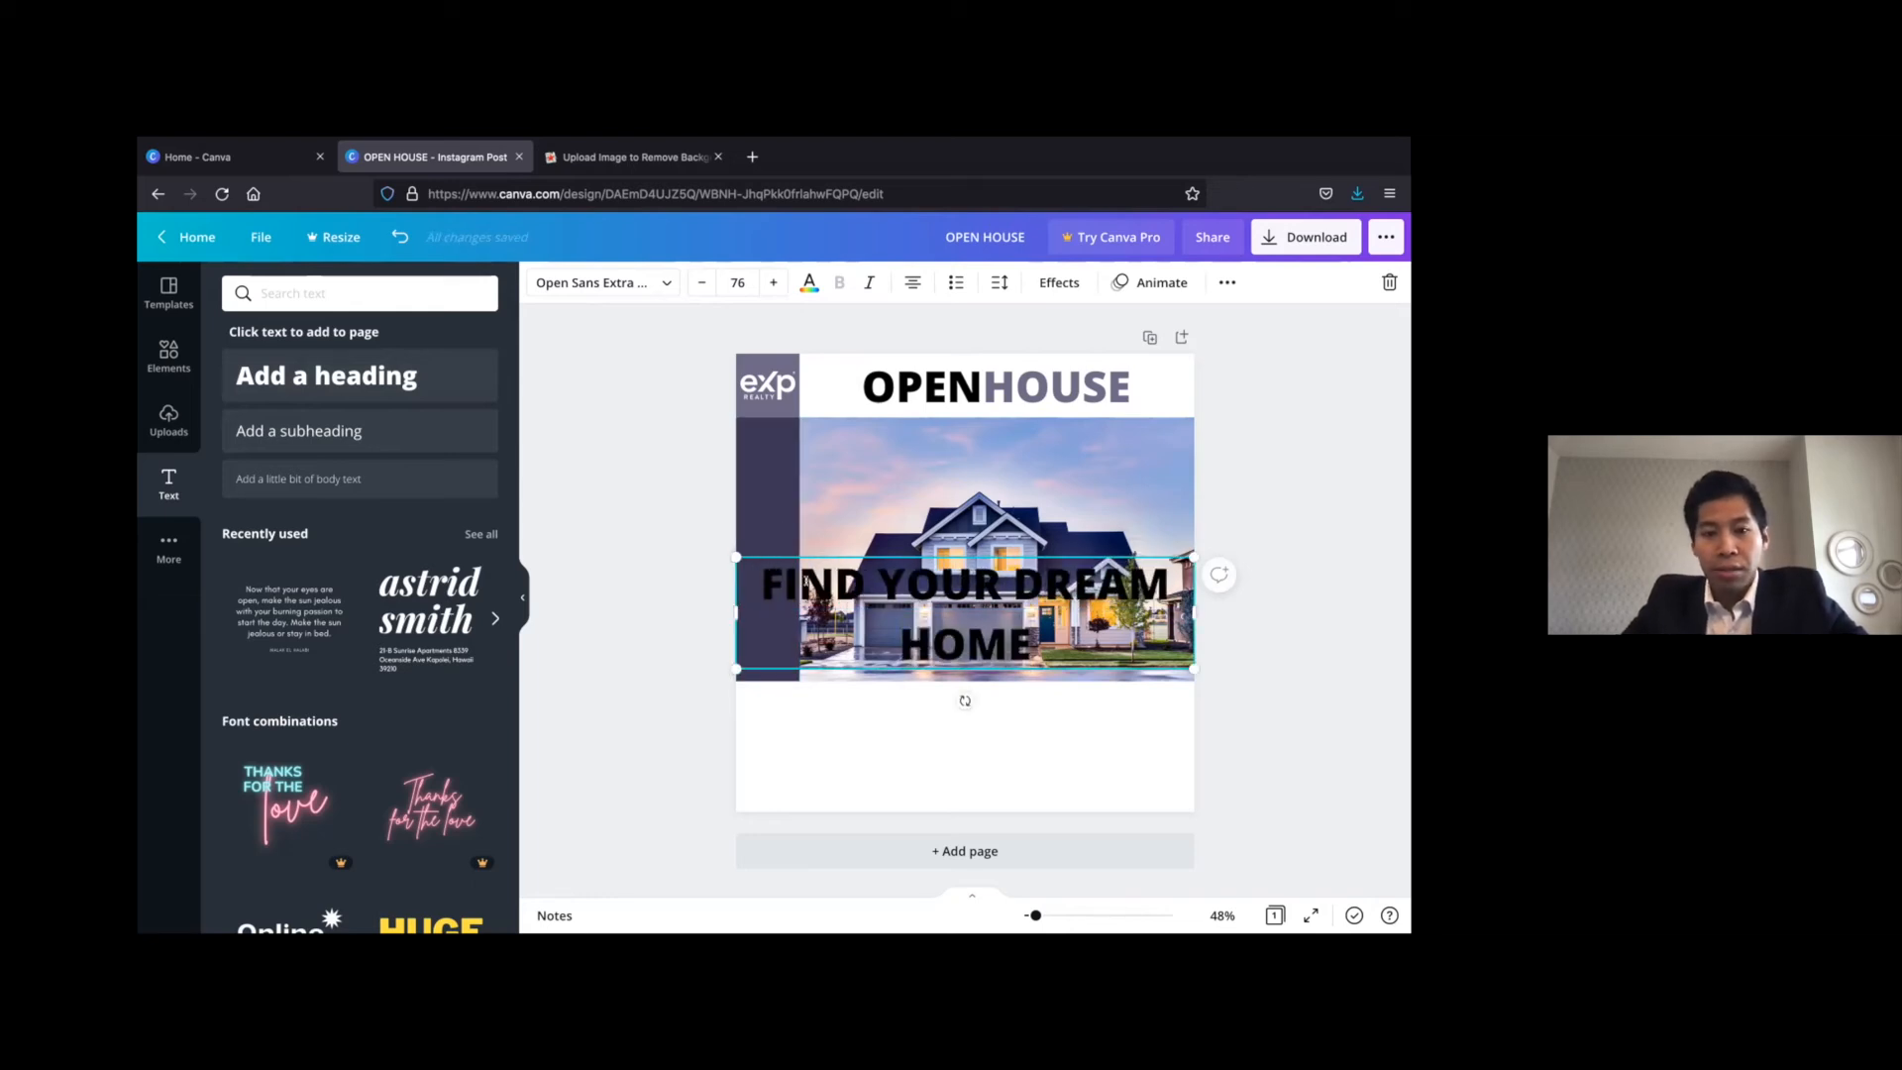
# Set the "FIND YOUR DREAM HOME" text to font size 40 and colour it white
pyautogui.moveTo(1022, 644); pyautogui.dragTo(1038, 669)
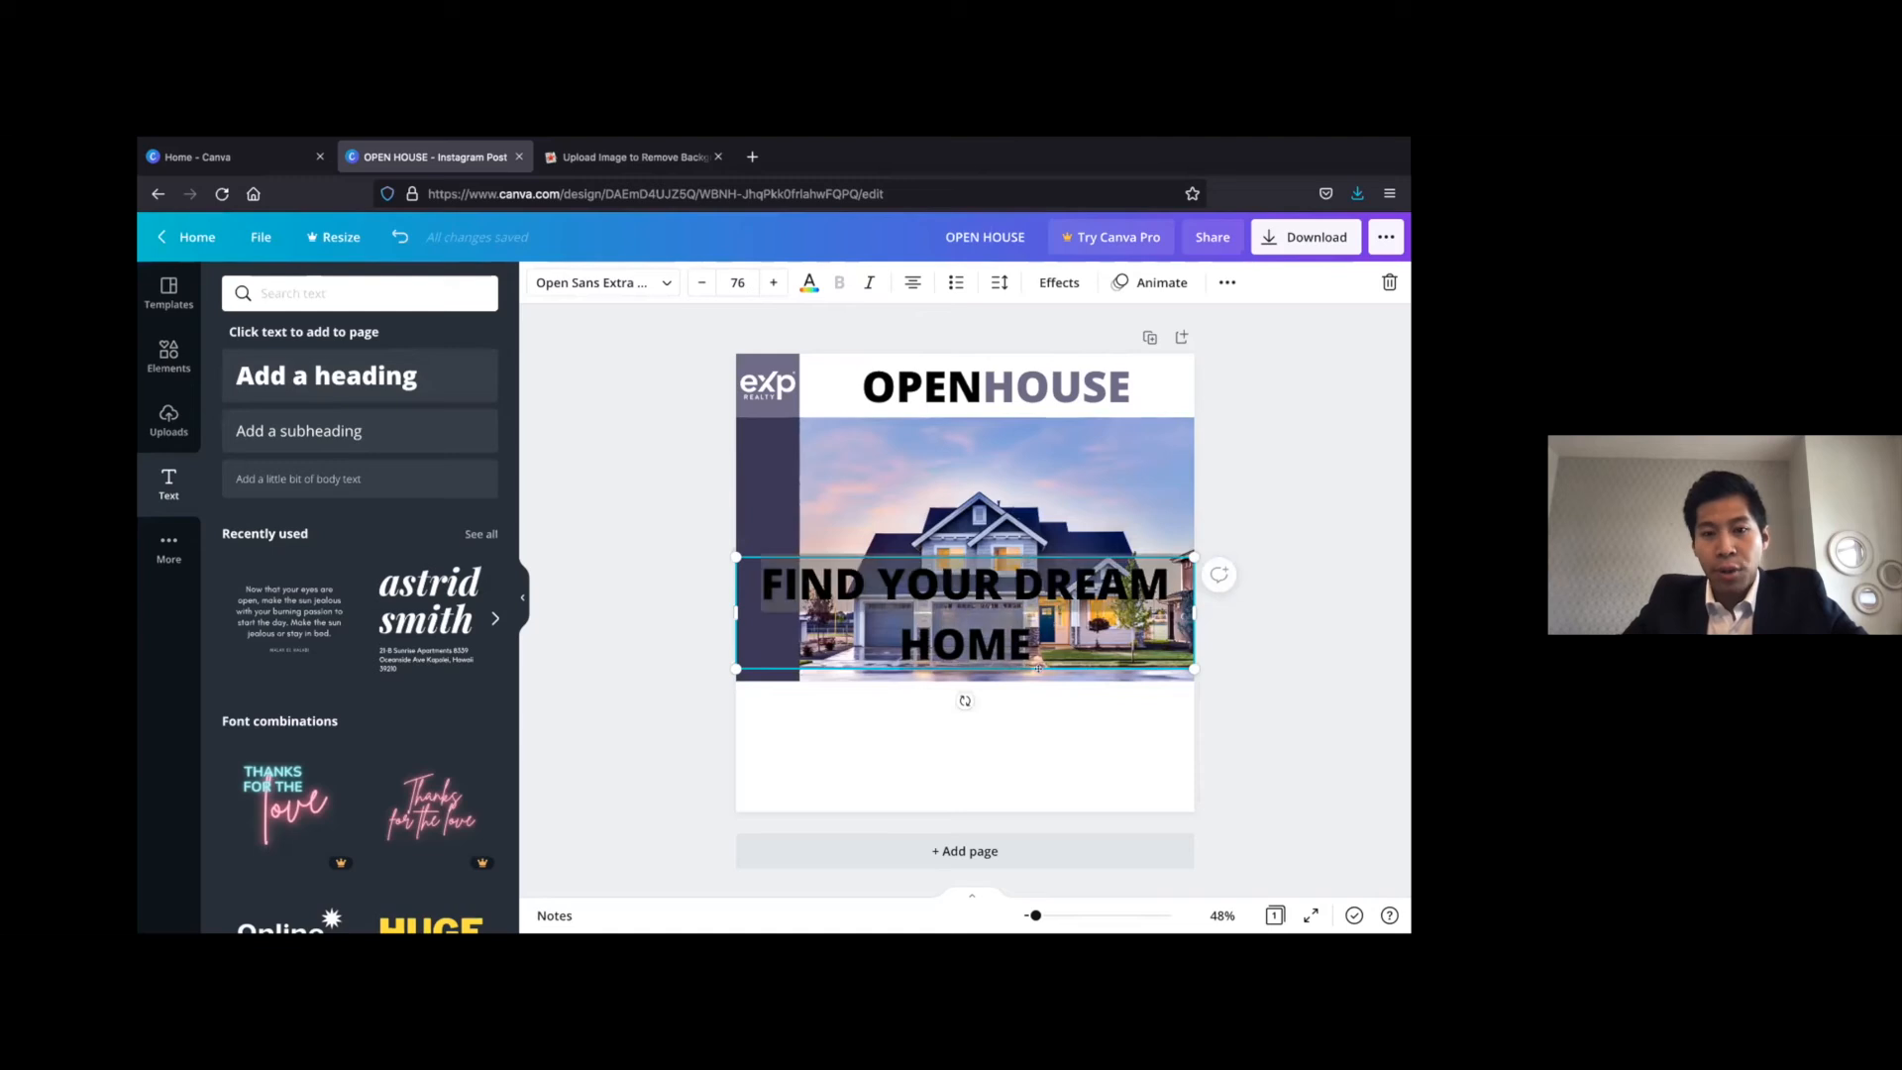
pyautogui.click(738, 282)
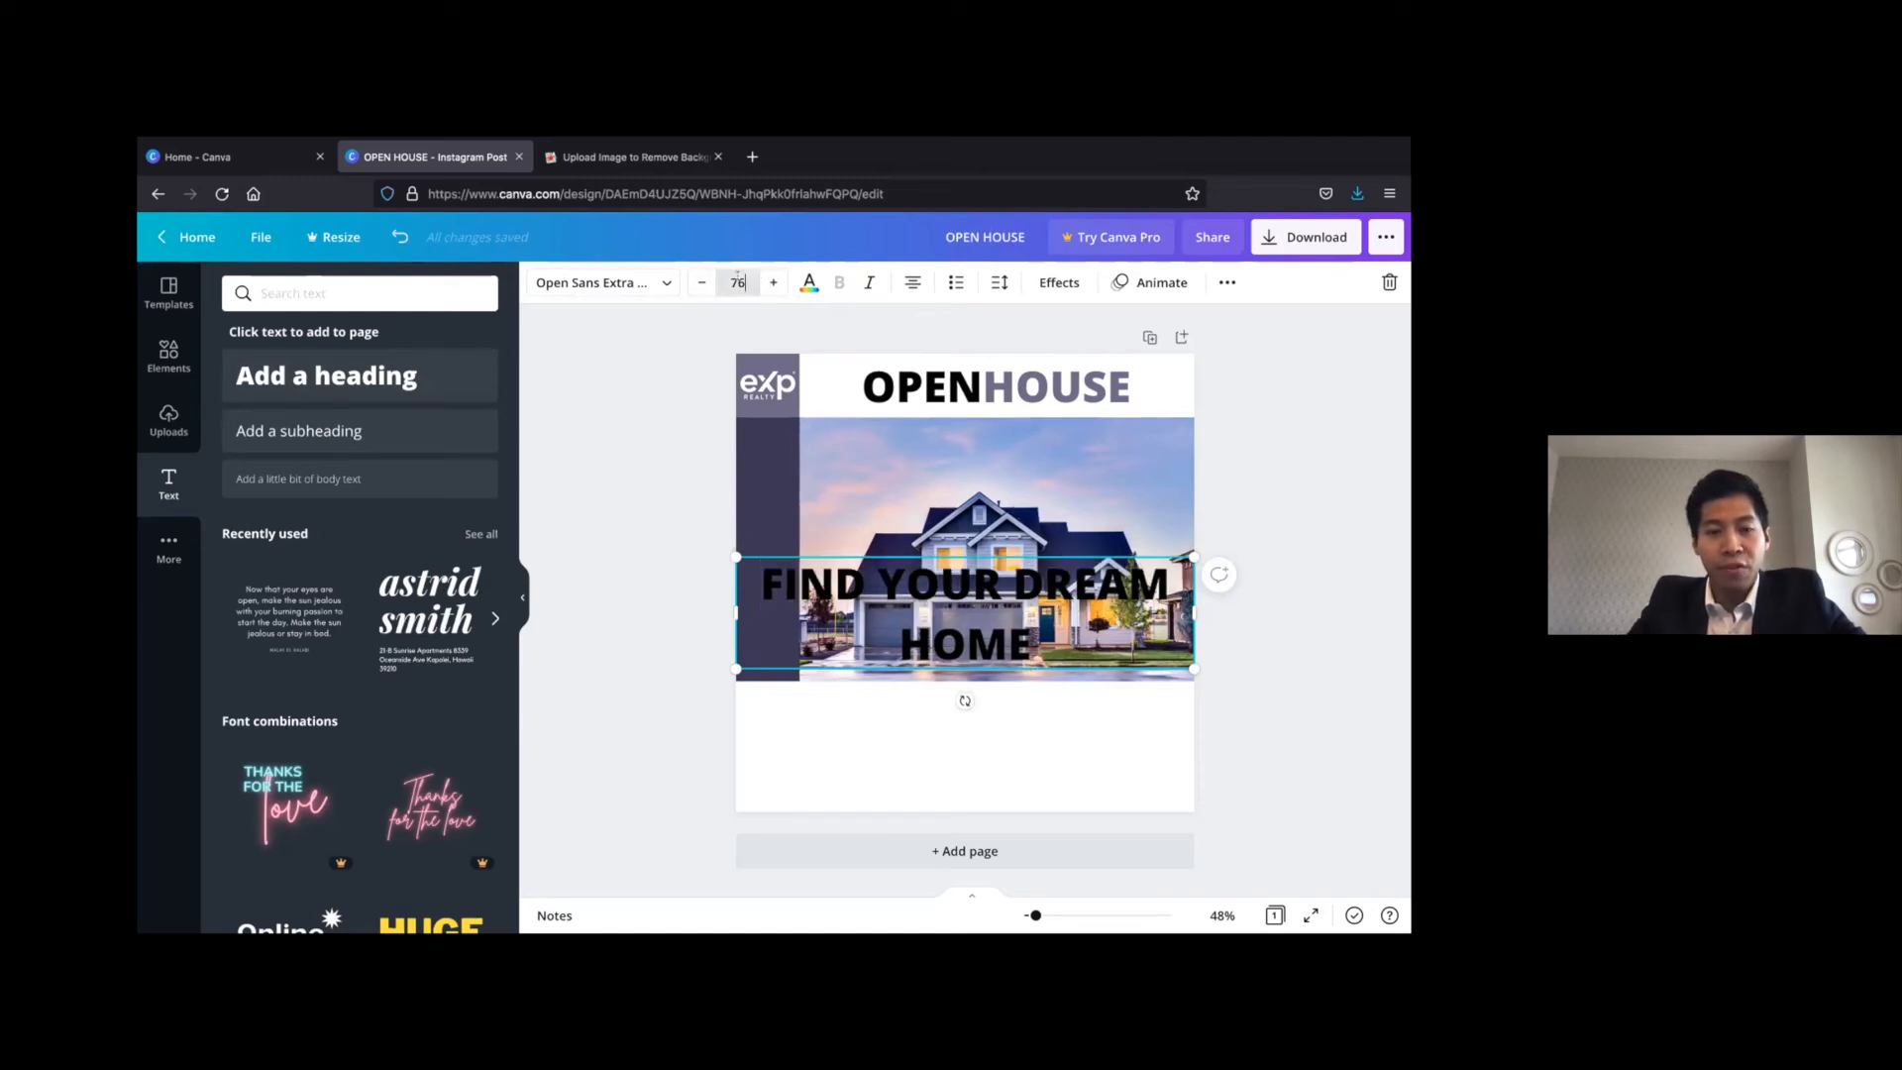
pyautogui.write('40')
pyautogui.press('Return')
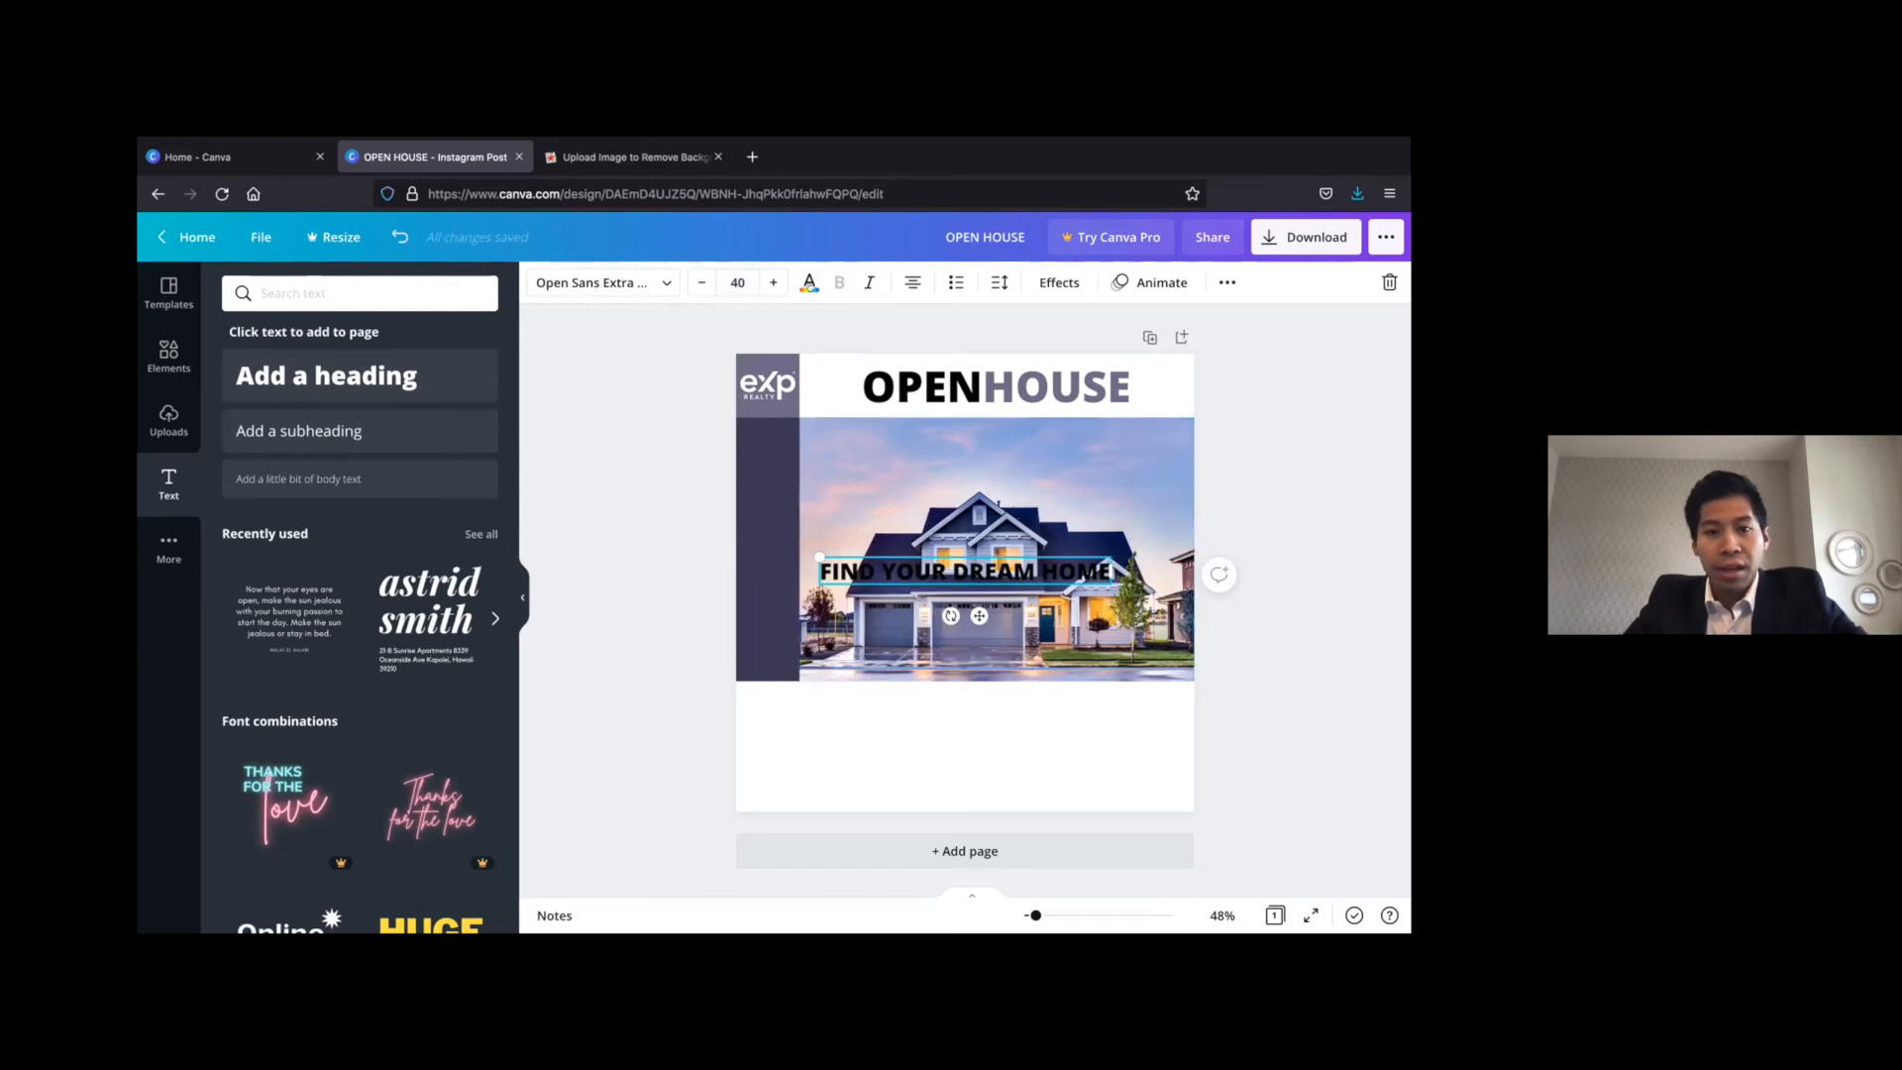
pyautogui.click(808, 283)
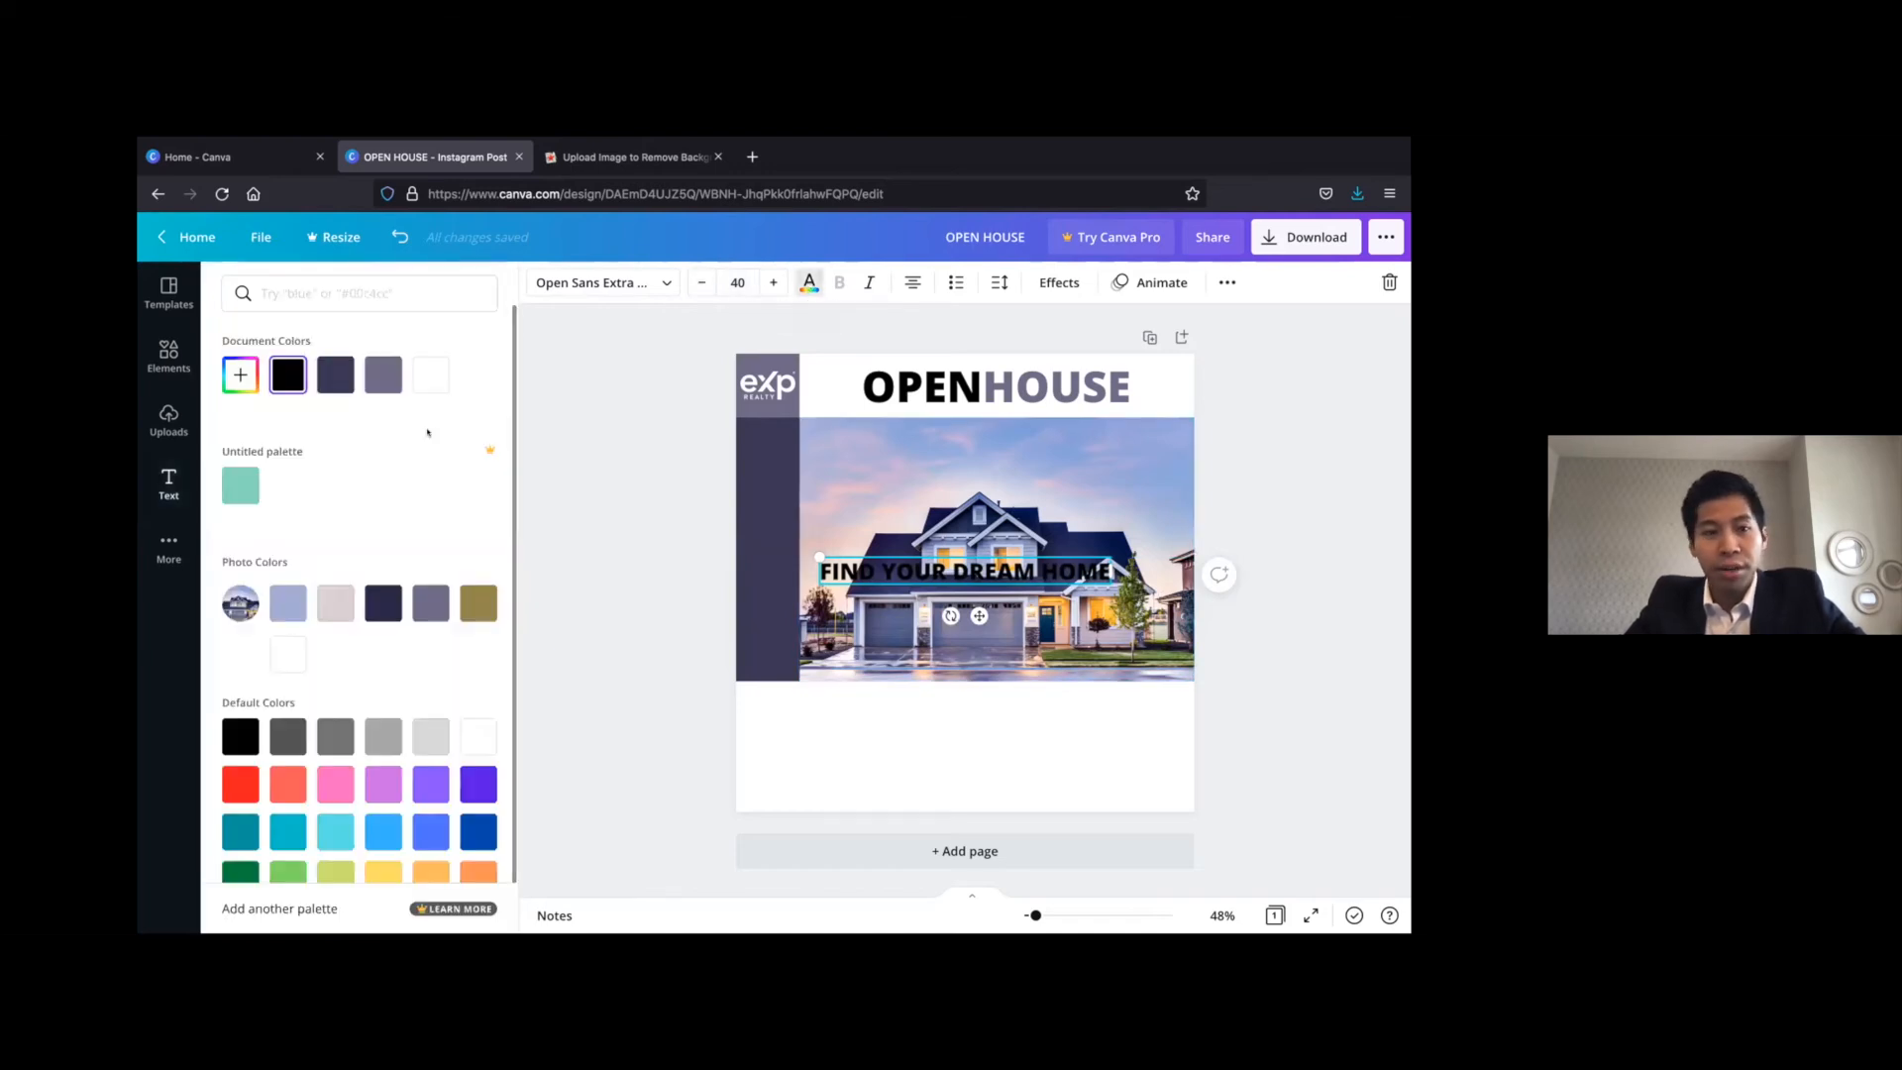
pyautogui.click(421, 379)
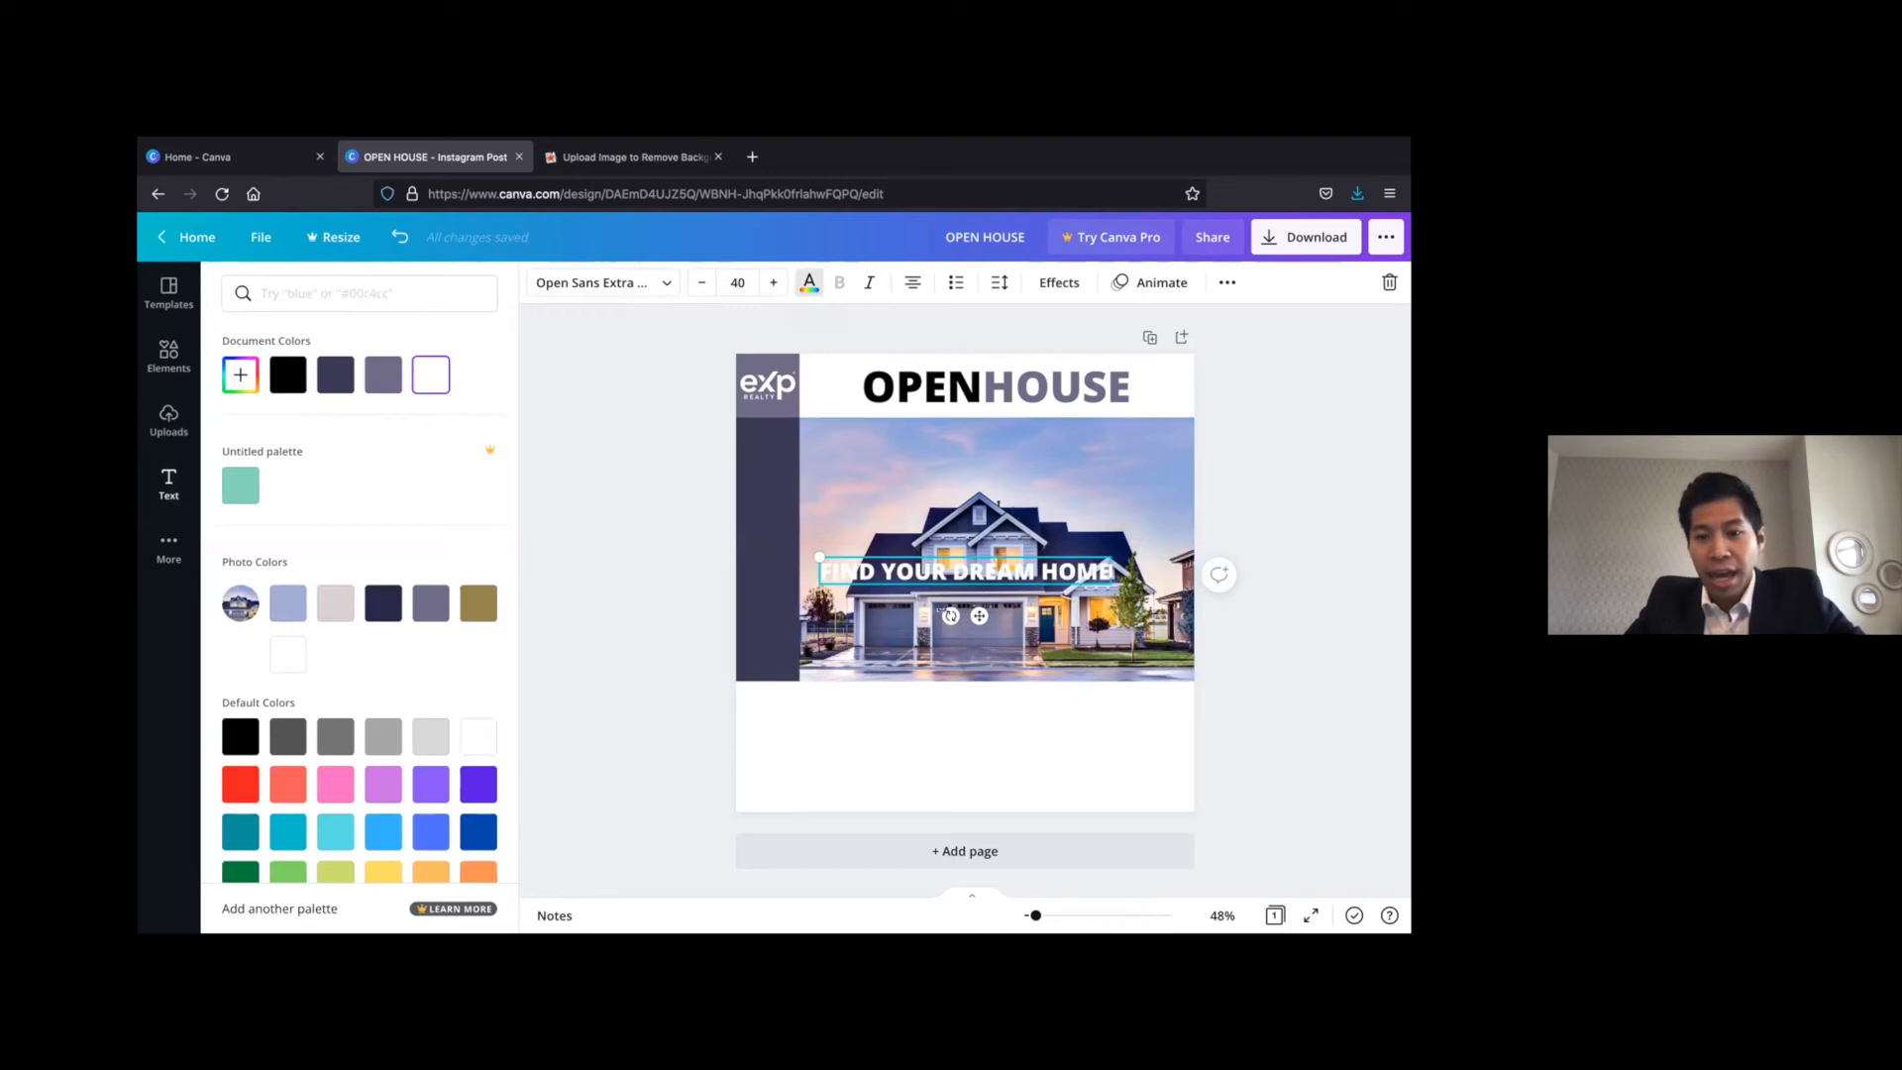
# Rotate the "FIND YOUR DREAM HOME" text to -90° and place it on the dark purple strip beside the house photo
pyautogui.moveTo(950, 615); pyautogui.dragTo(1011, 571)
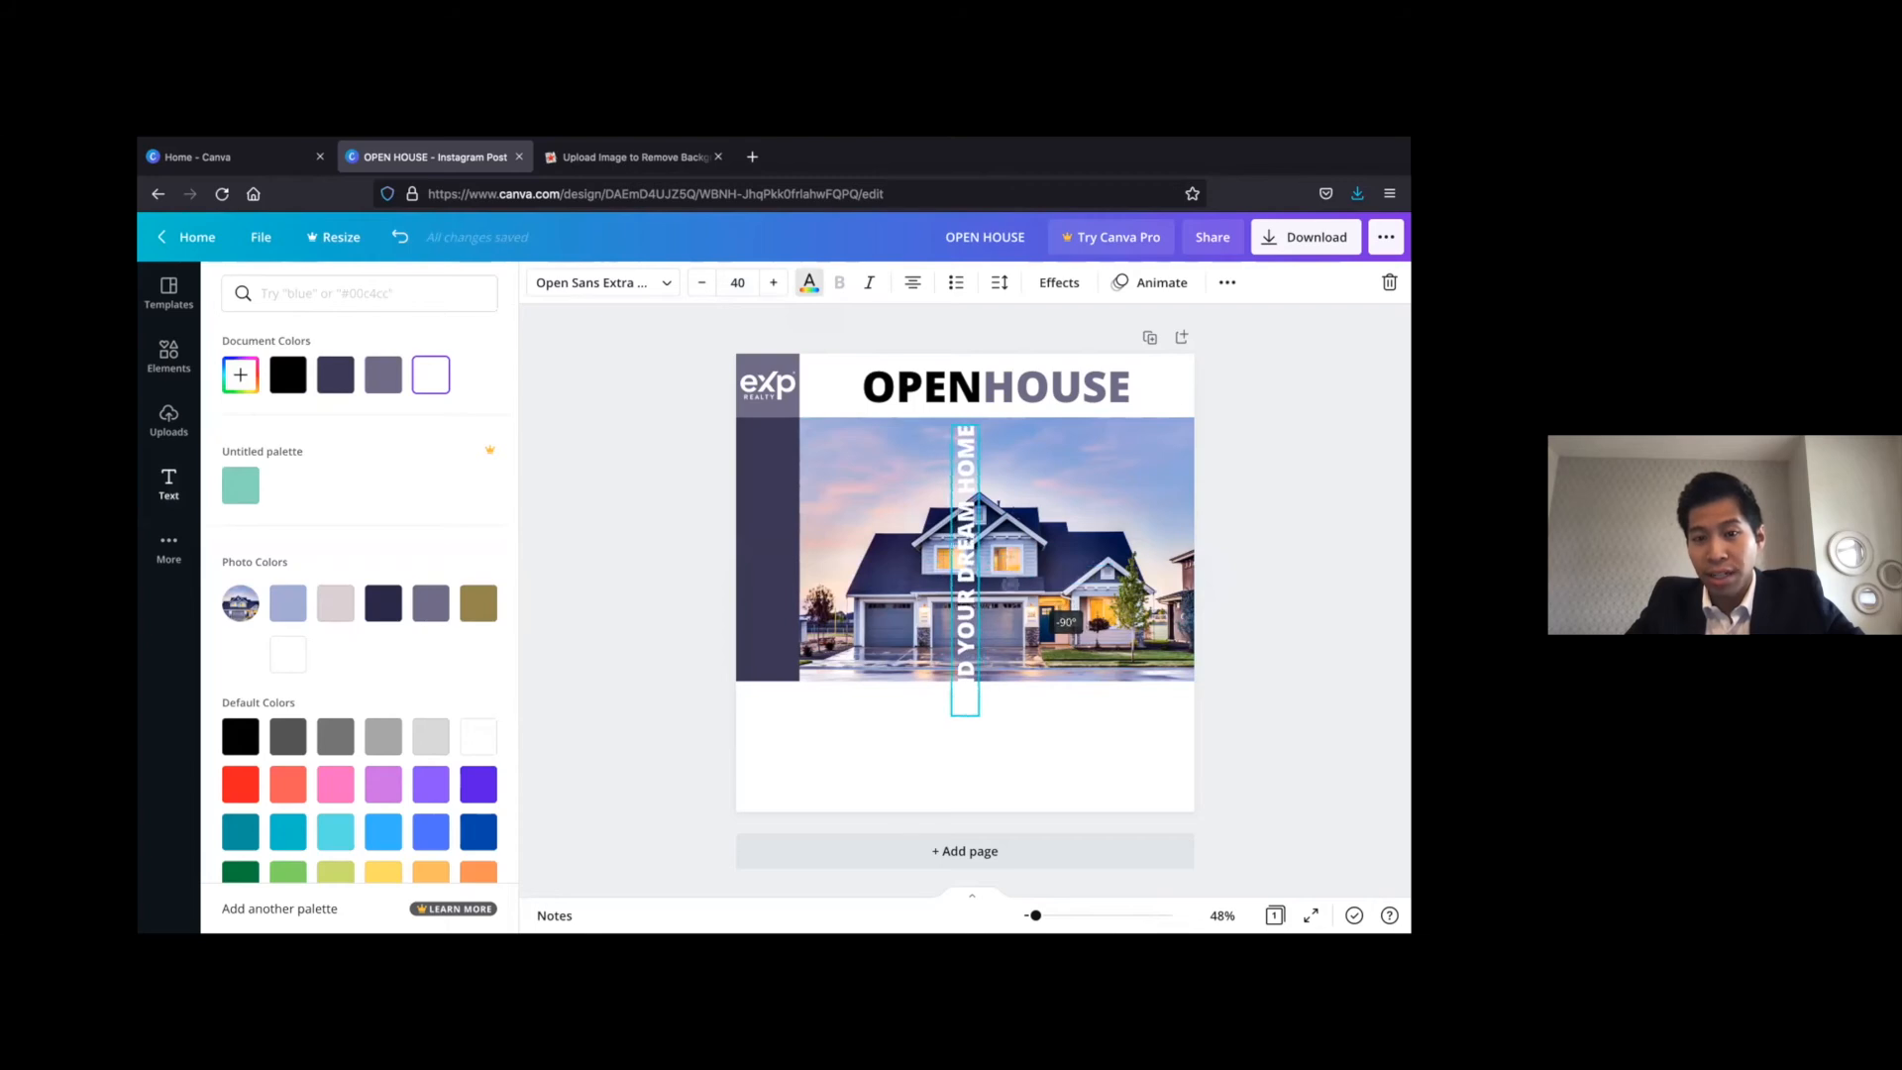
pyautogui.moveTo(898, 546); pyautogui.dragTo(803, 548)
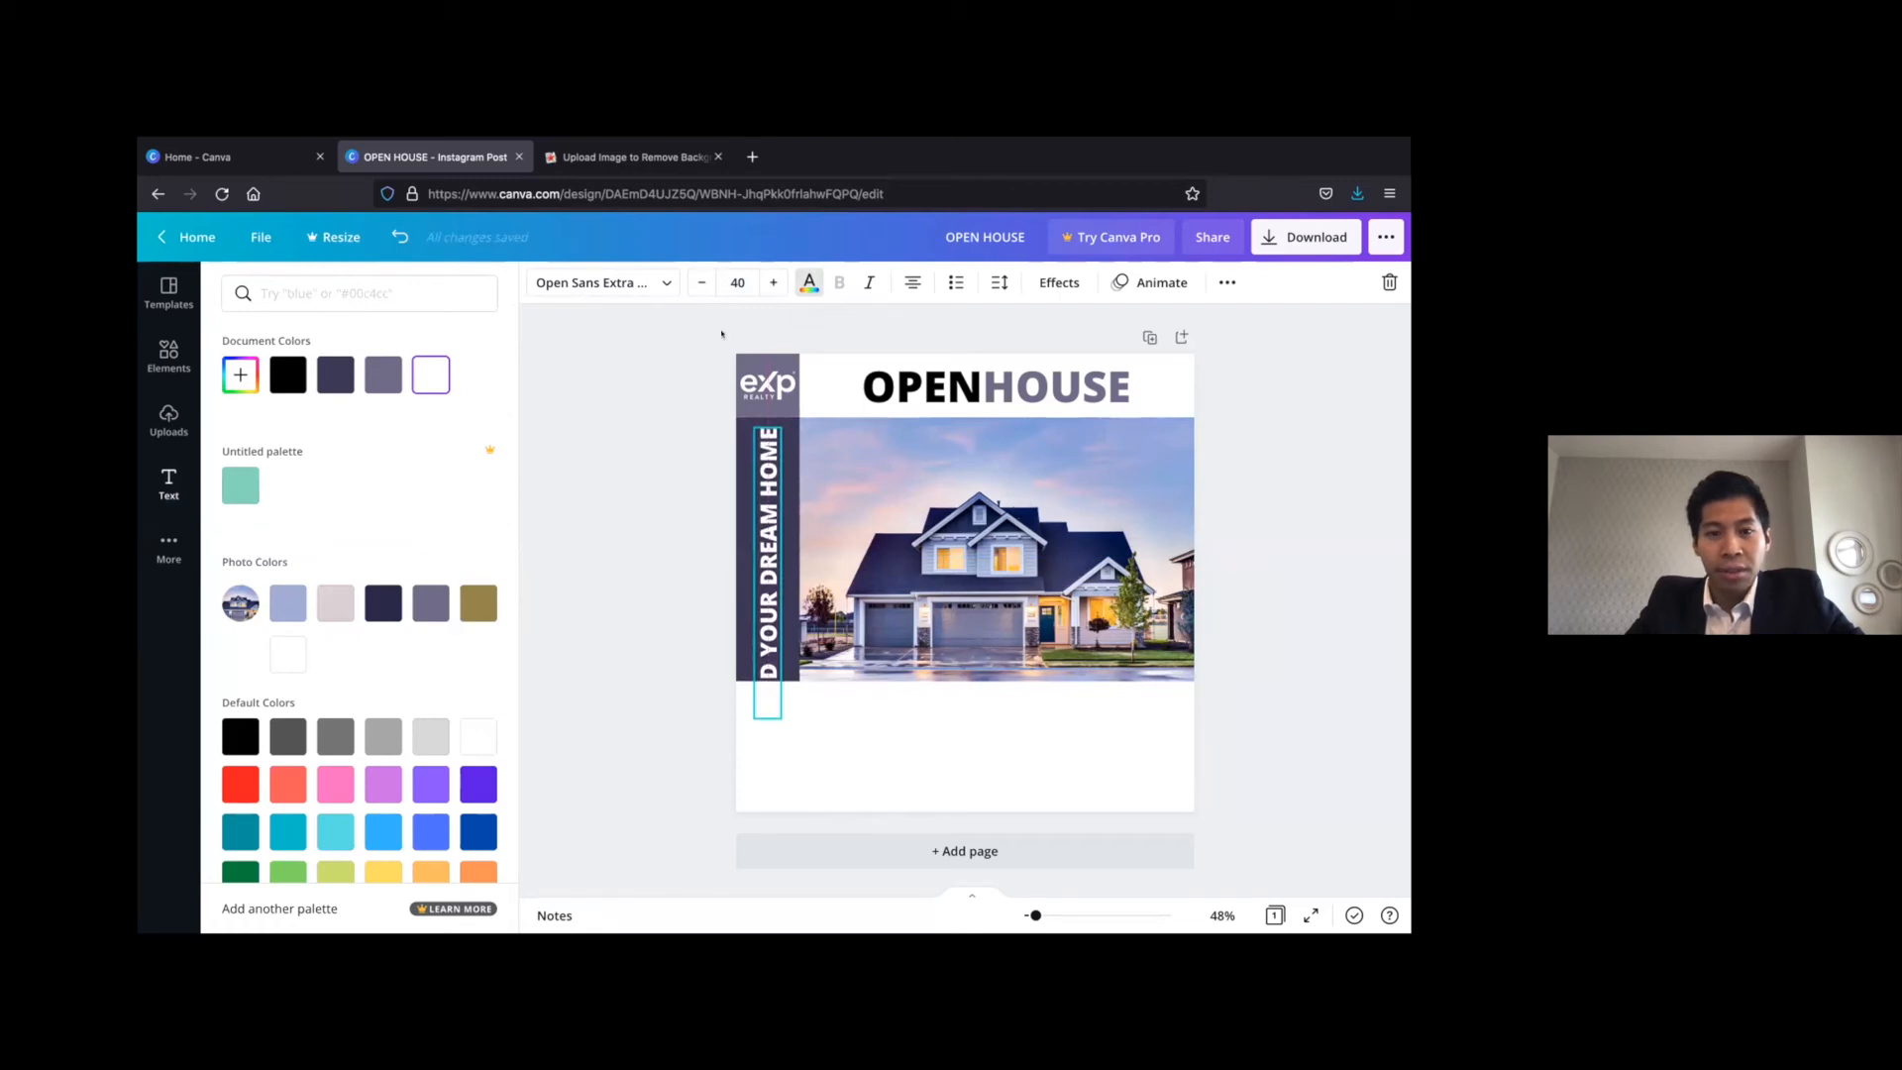
# Set the "FIND YOUR DREAM HOME" text to font size 30 and centre it within the dark purple strip
pyautogui.click(700, 285)
pyautogui.click(700, 286)
pyautogui.click(700, 285)
pyautogui.click(701, 286)
pyautogui.click(700, 285)
pyautogui.click(701, 286)
pyautogui.click(701, 285)
pyautogui.click(700, 286)
pyautogui.click(700, 285)
pyautogui.click(701, 285)
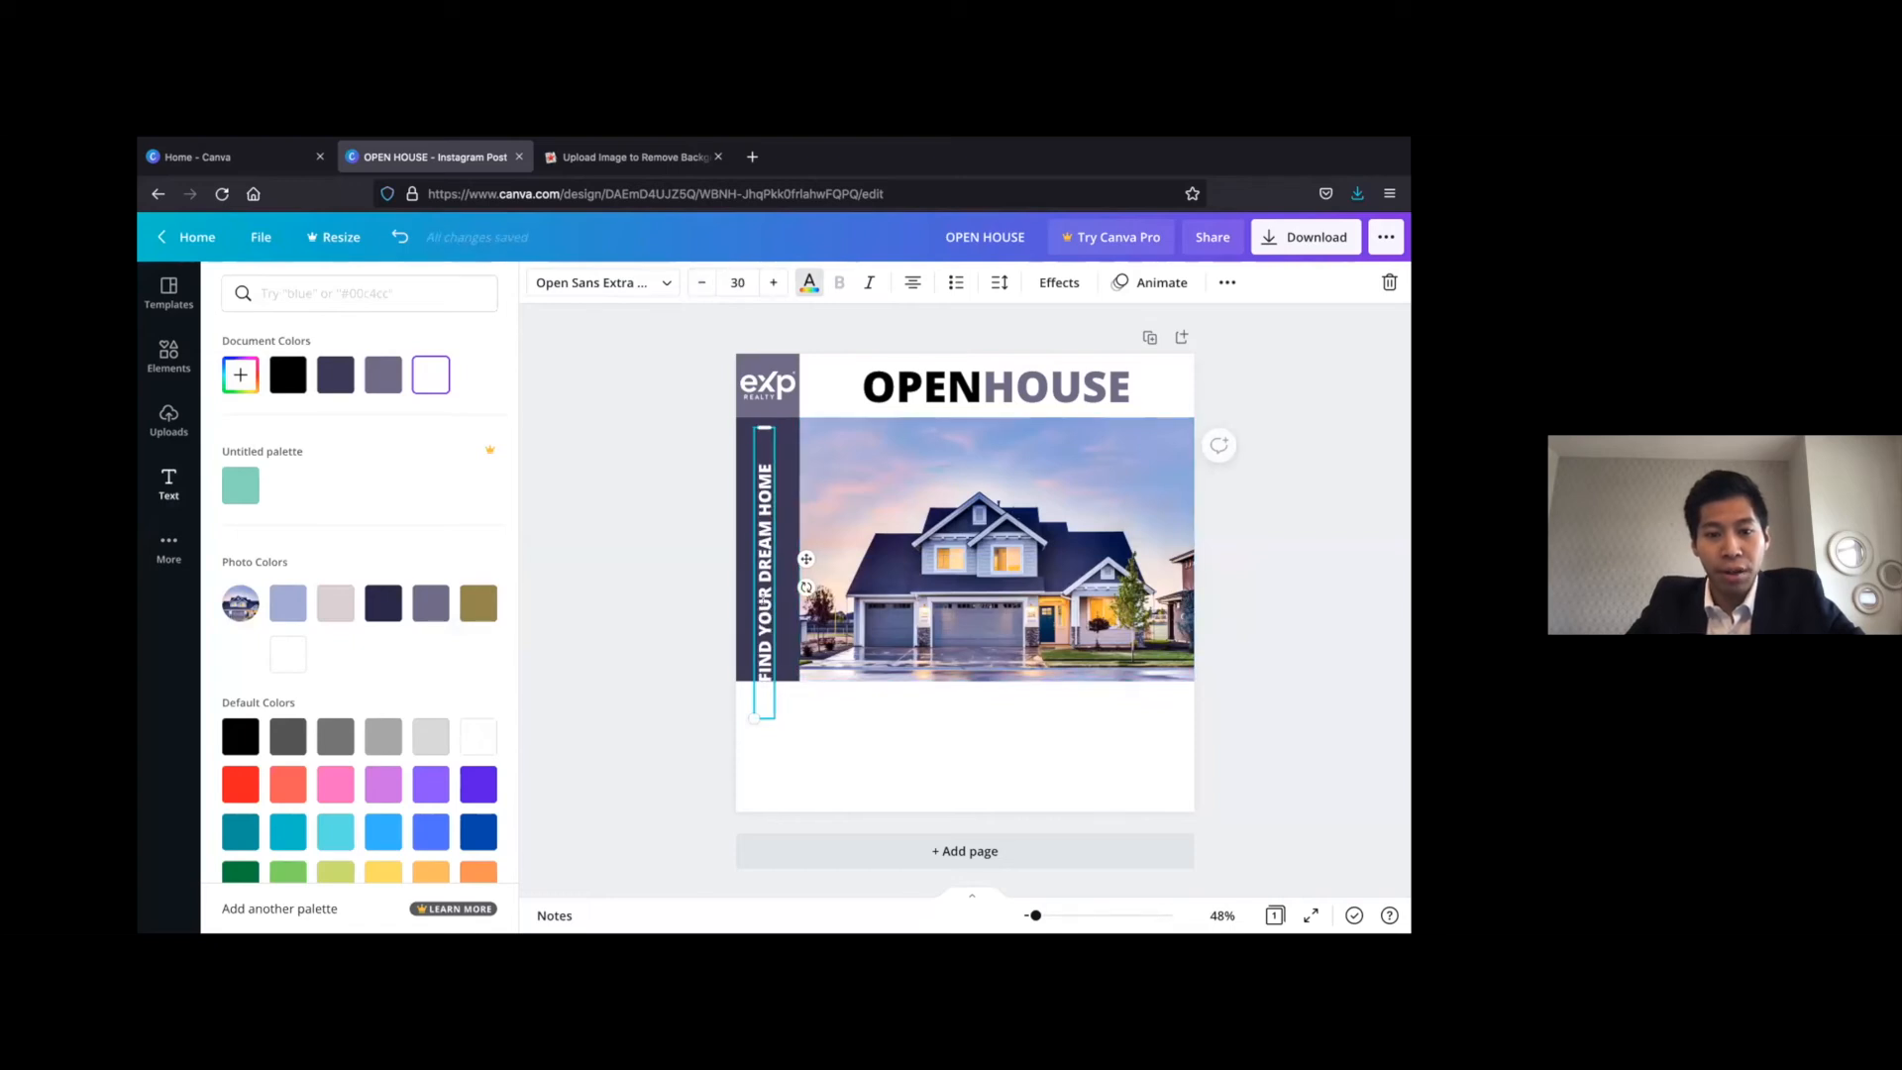
pyautogui.moveTo(804, 557); pyautogui.dragTo(800, 527)
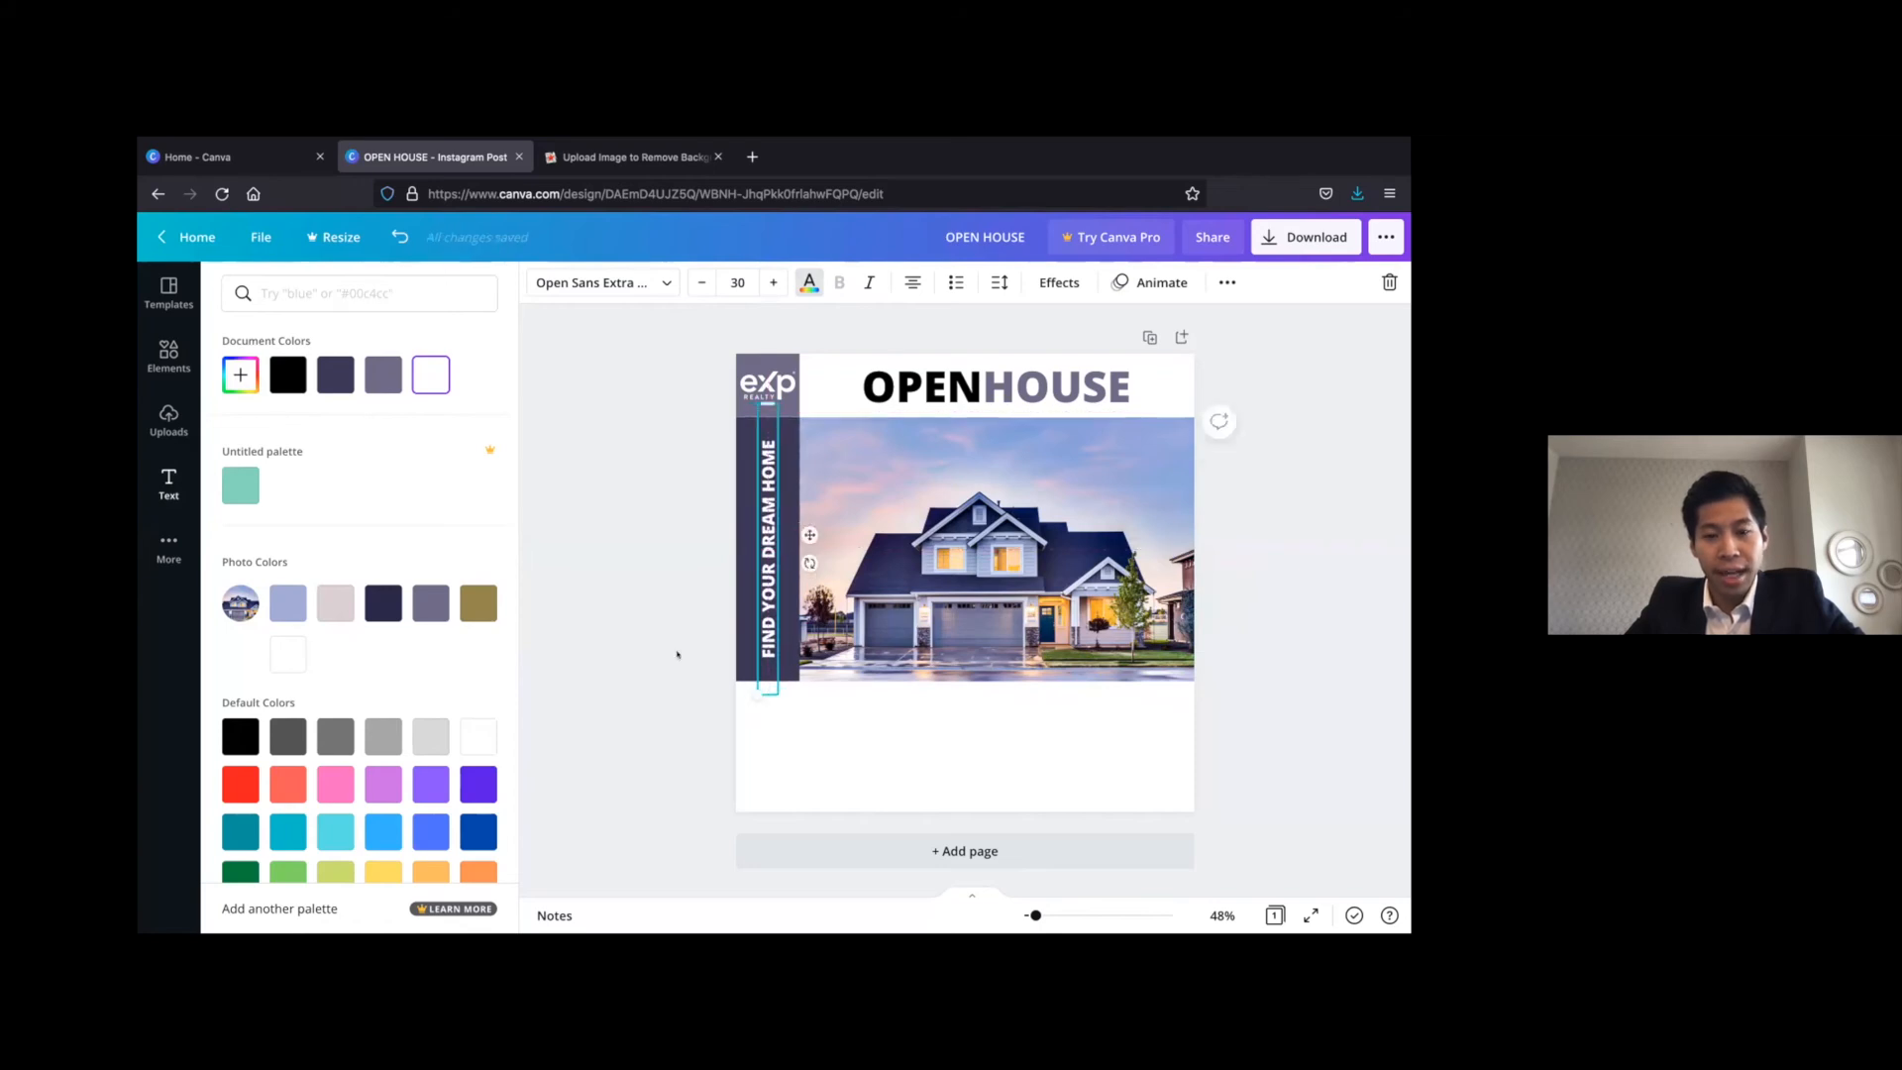
pyautogui.click(665, 631)
pyautogui.click(668, 681)
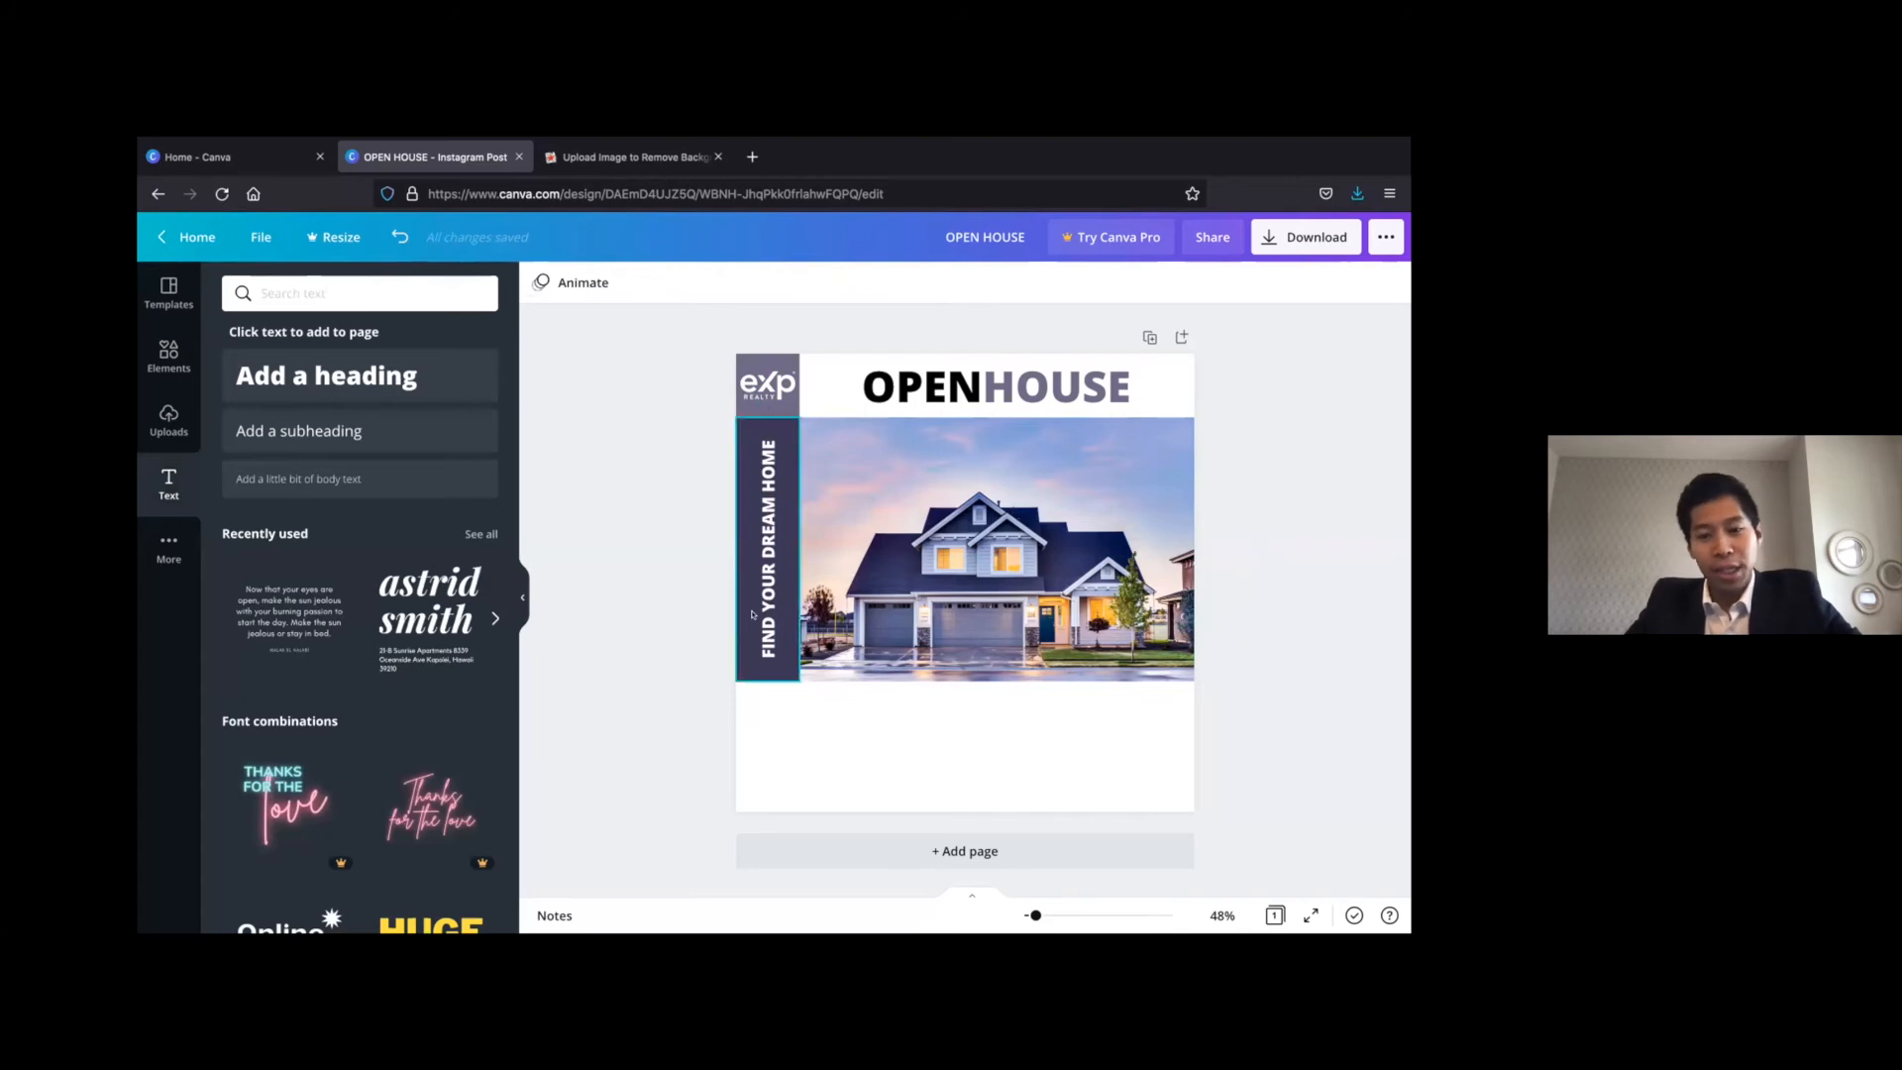
pyautogui.click(1008, 525)
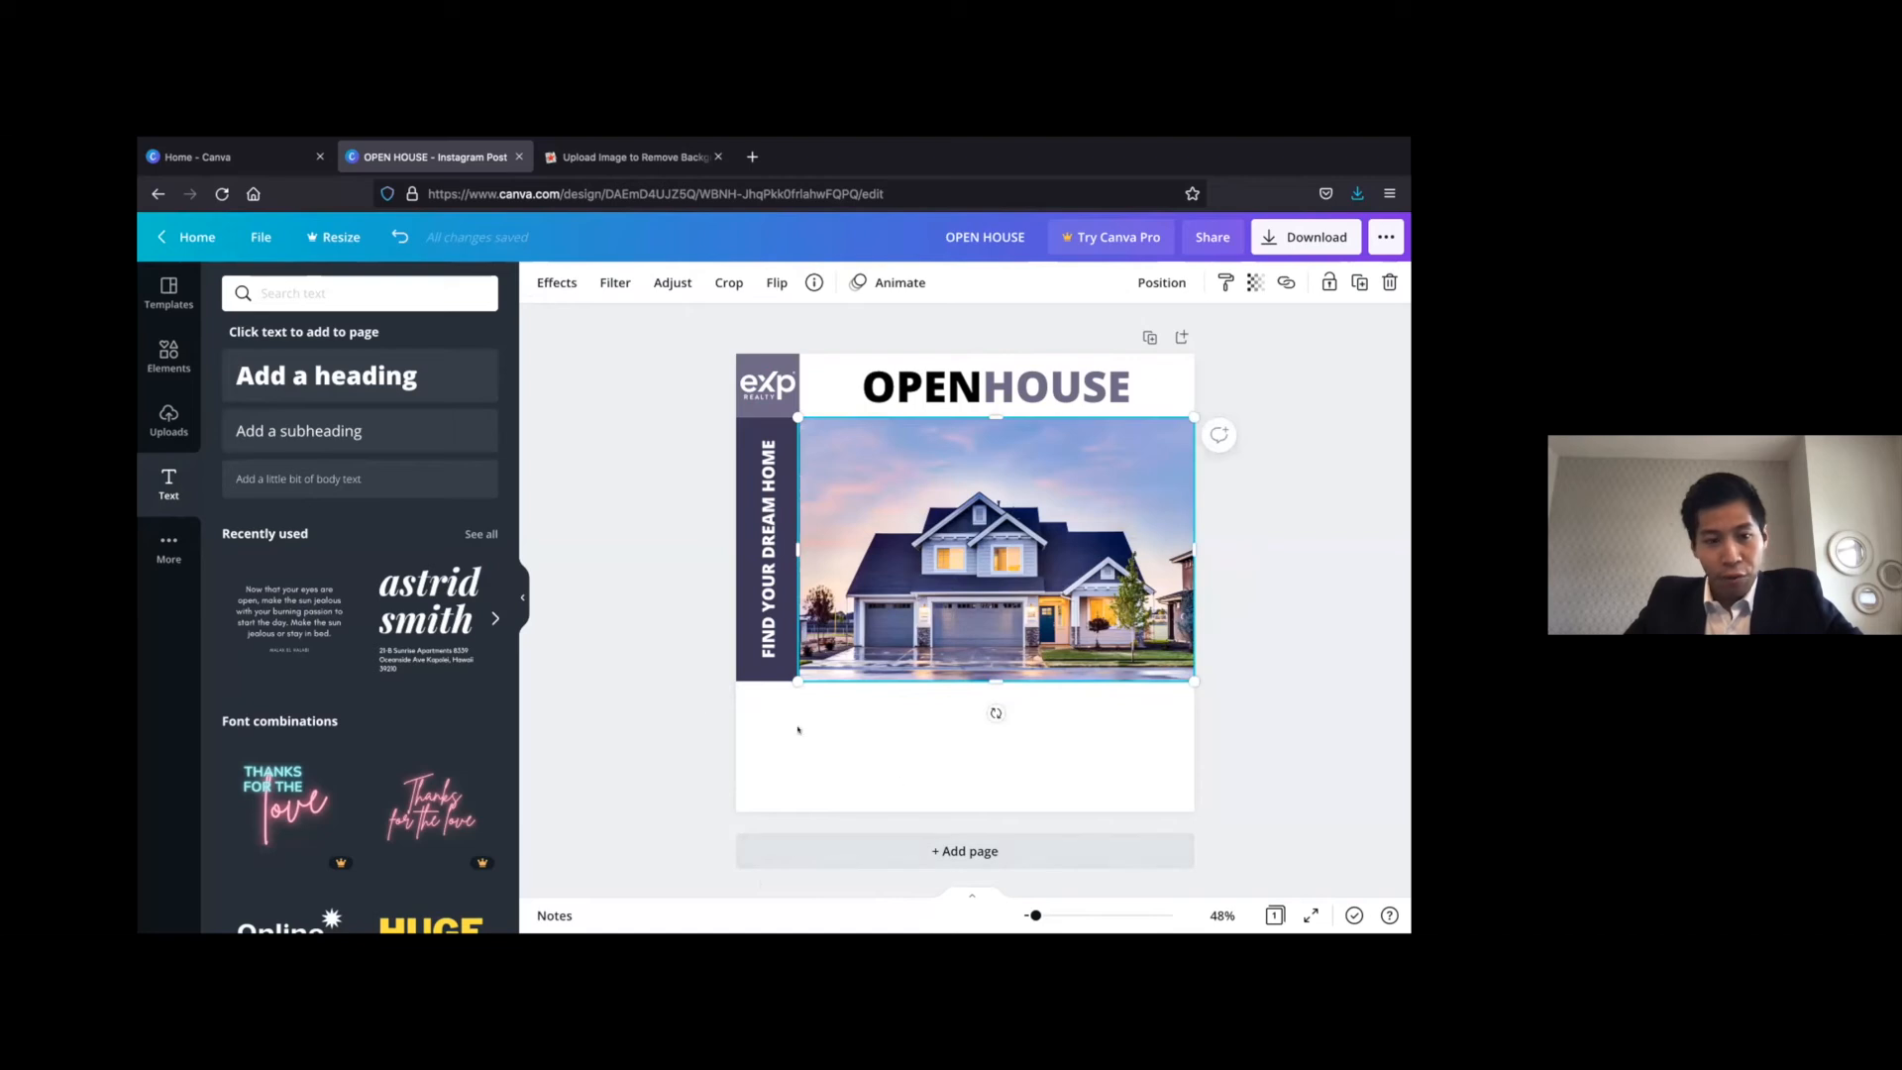
pyautogui.click(635, 555)
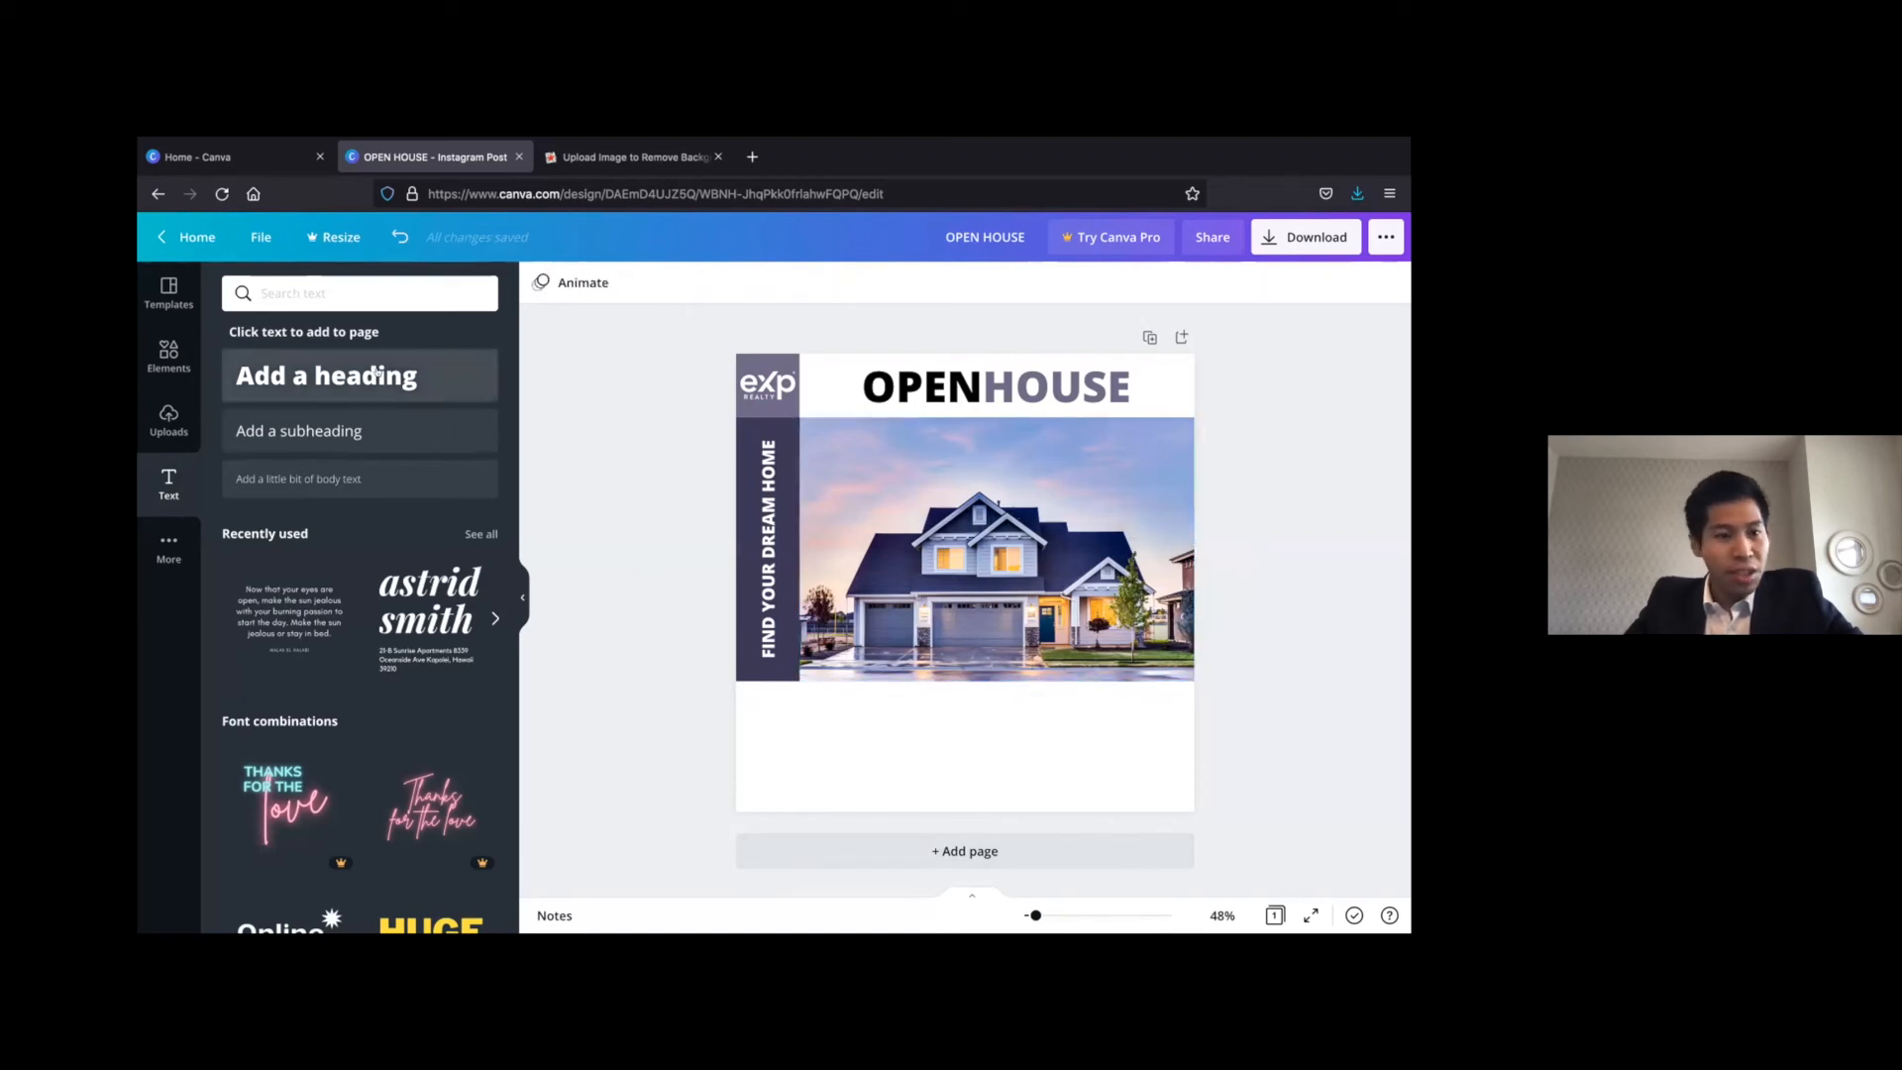
# Add a heading reading "Contact for more information"
pyautogui.click(376, 375)
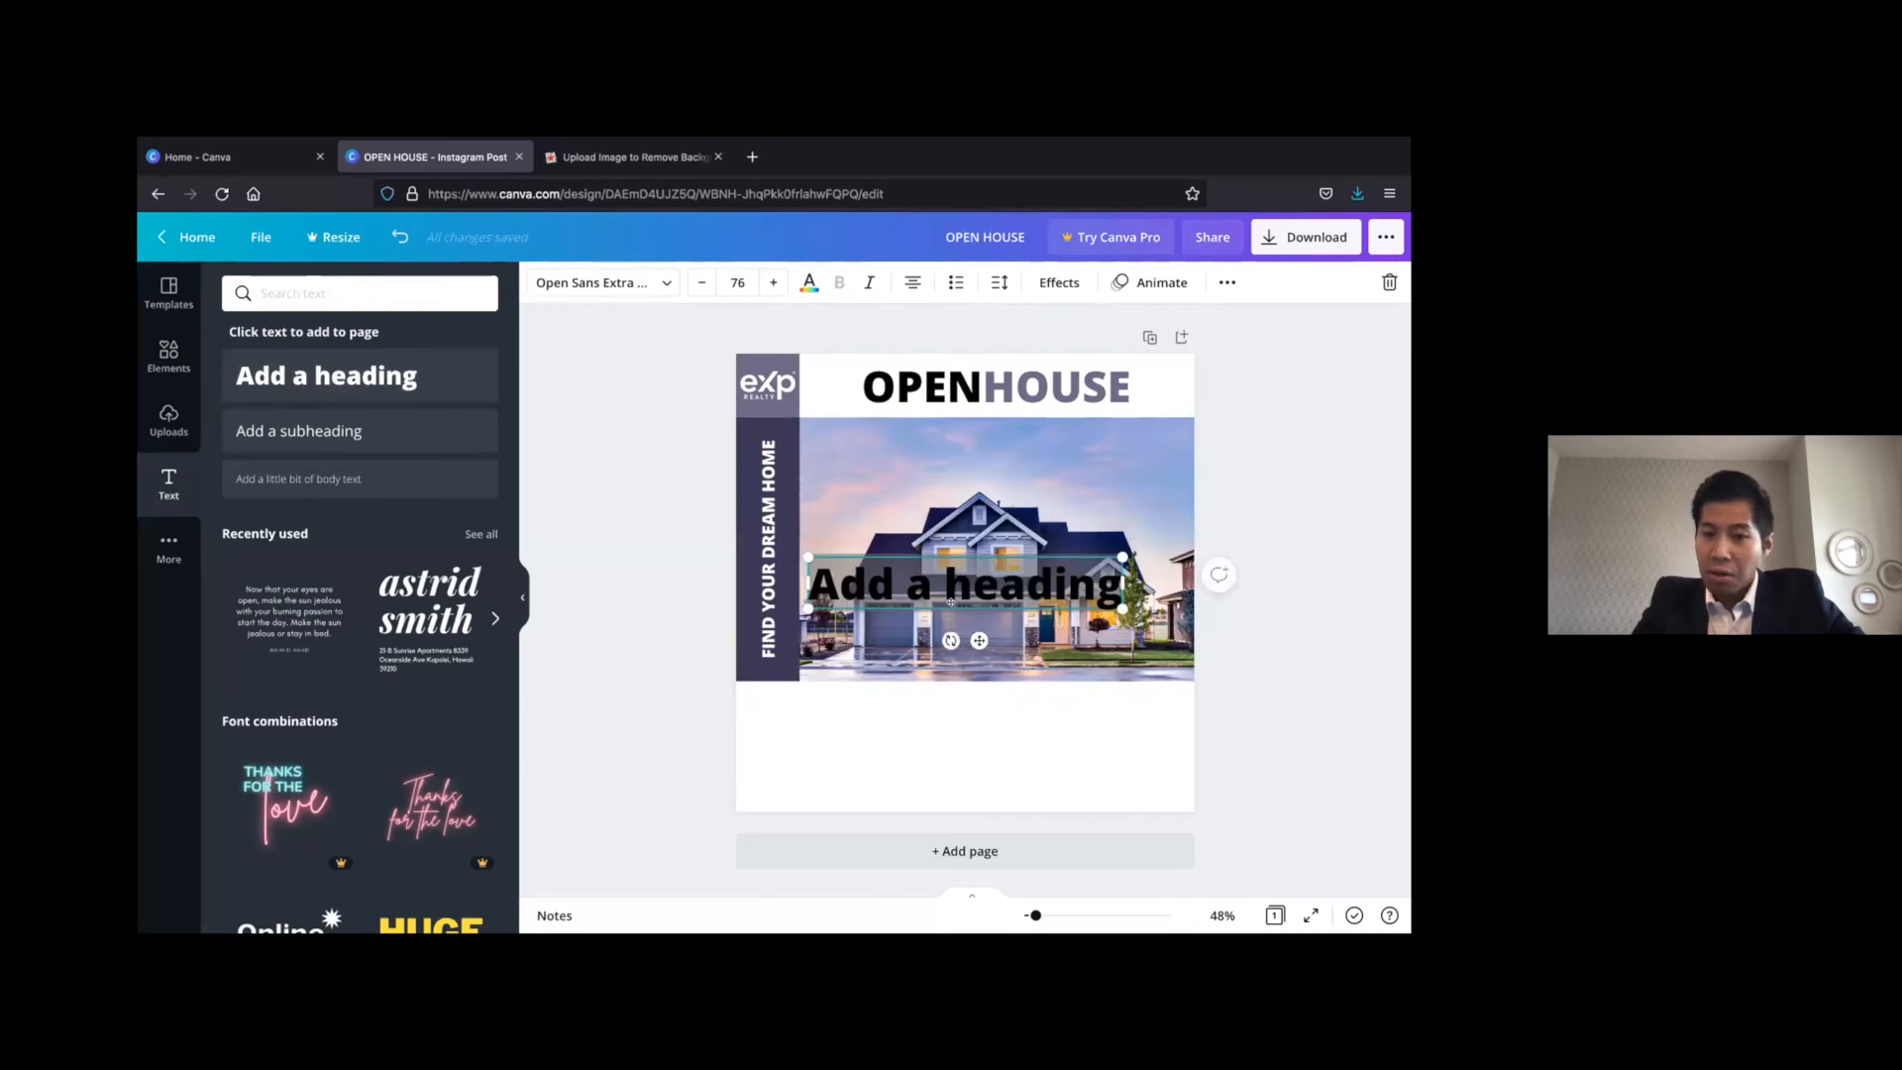
pyautogui.doubleClick(951, 601)
pyautogui.write('Contact for more information')
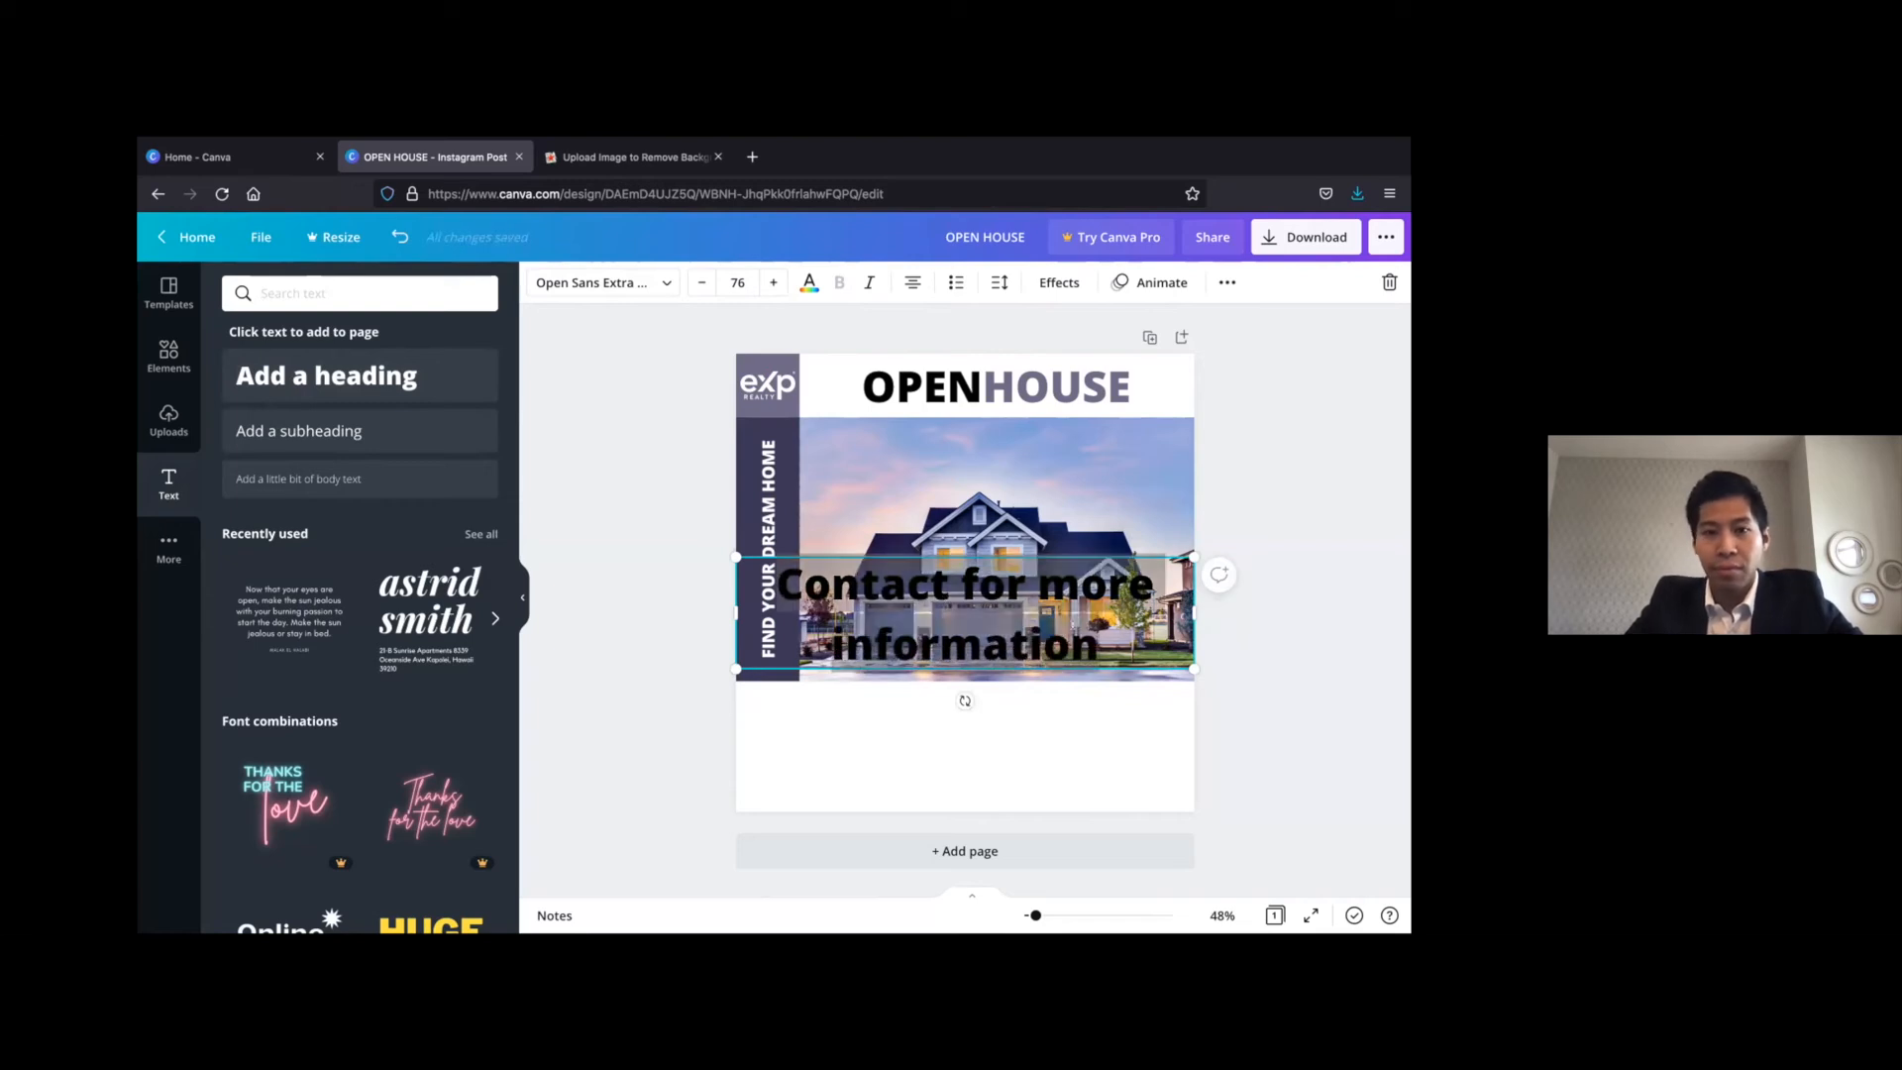
# Reduce the "Contact for more information" text to font size 42 and move it into the white area below the house photo
pyautogui.click(700, 282)
pyautogui.click(701, 281)
pyautogui.click(700, 281)
pyautogui.click(701, 281)
pyautogui.click(701, 281)
pyautogui.click(700, 281)
pyautogui.click(700, 281)
pyautogui.click(701, 281)
pyautogui.click(700, 281)
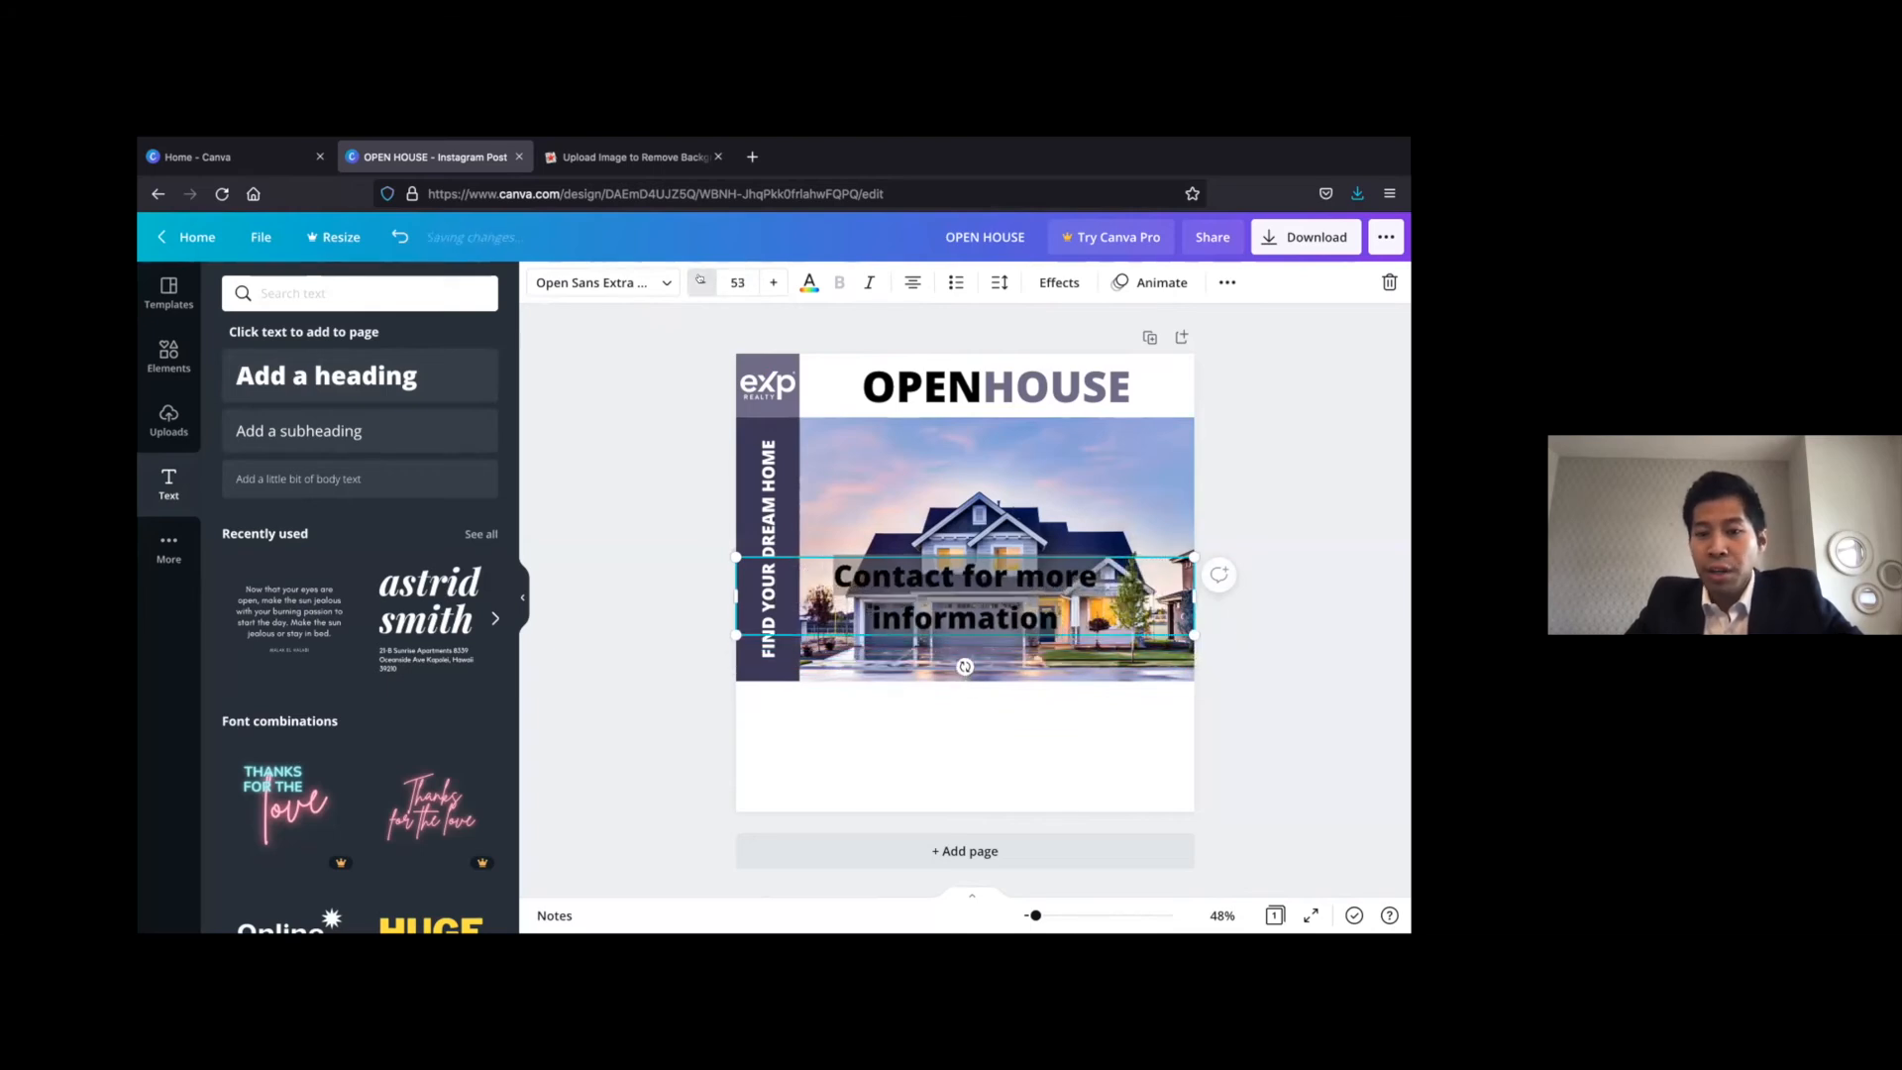
pyautogui.click(700, 281)
pyautogui.click(700, 281)
pyautogui.click(701, 281)
pyautogui.click(700, 281)
pyautogui.click(700, 281)
pyautogui.click(700, 281)
pyautogui.click(701, 282)
pyautogui.click(700, 281)
pyautogui.click(701, 282)
pyautogui.click(701, 281)
pyautogui.click(700, 282)
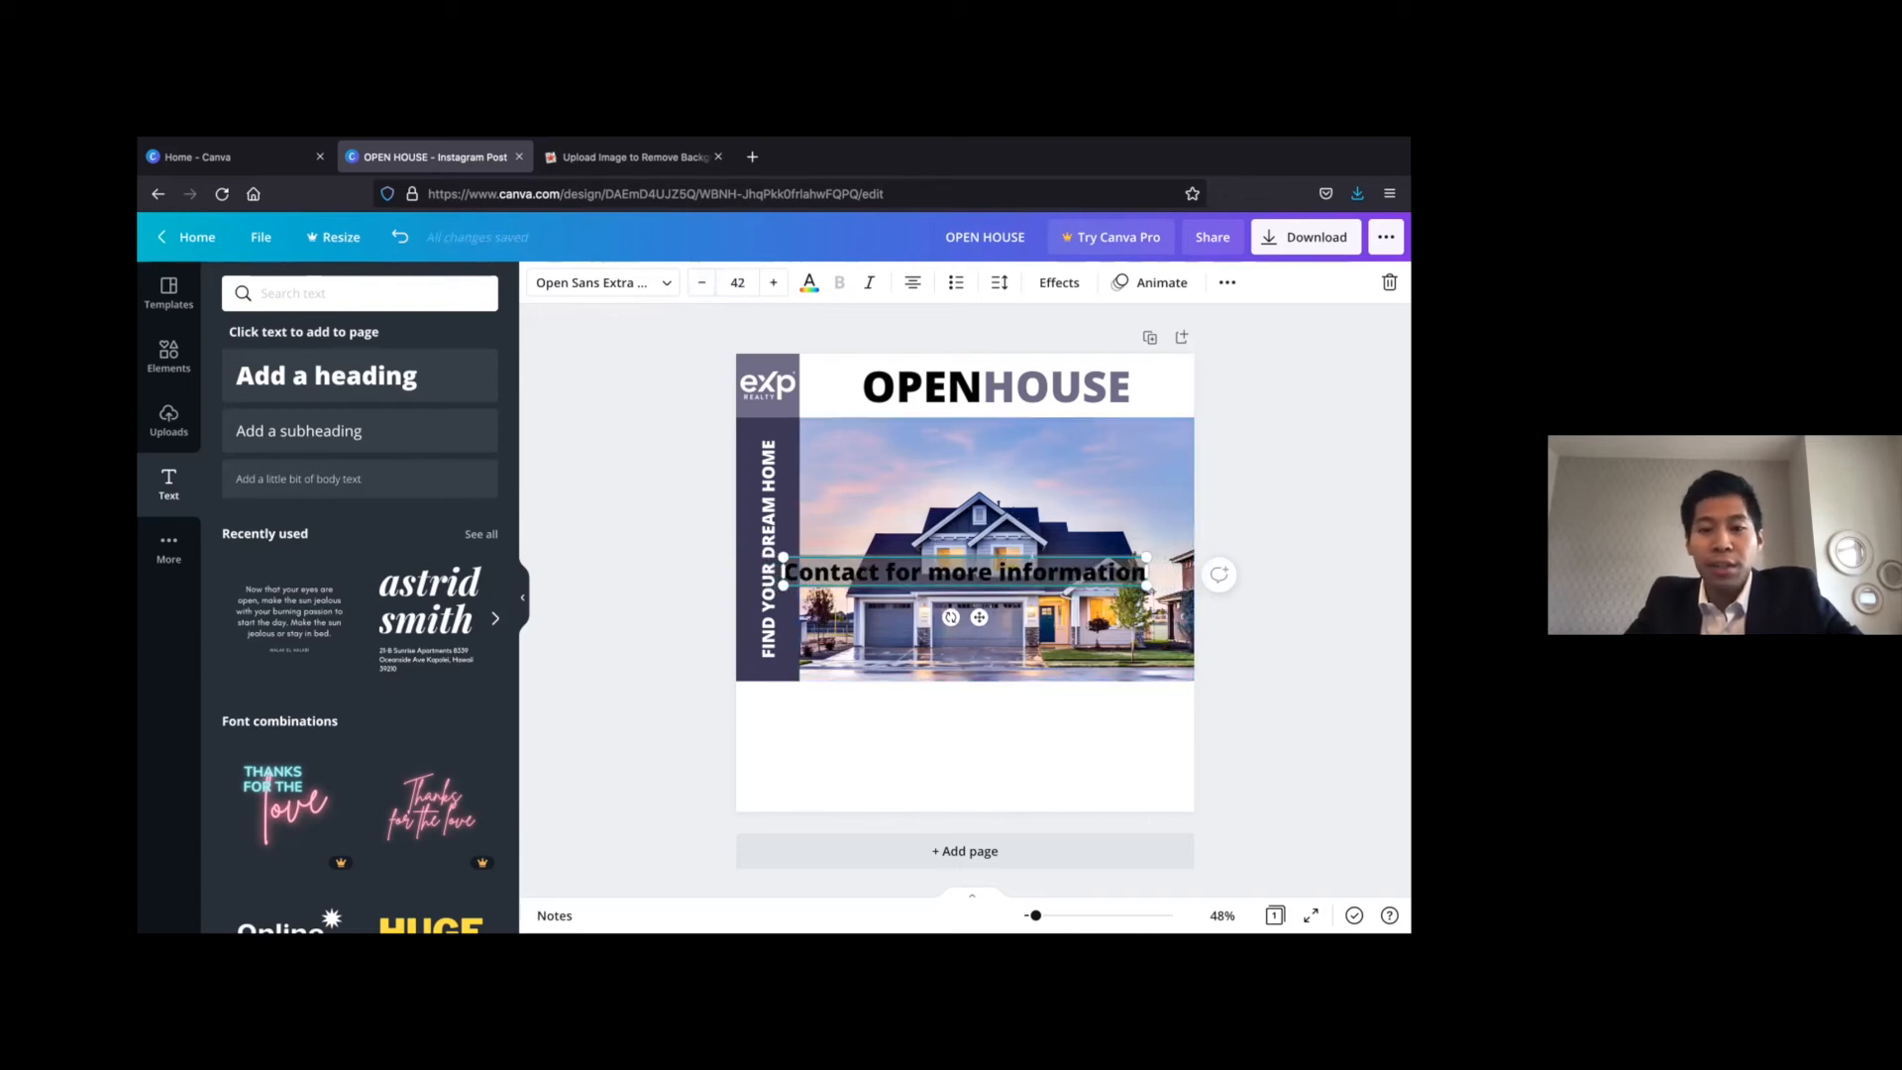
pyautogui.moveTo(1035, 545); pyautogui.dragTo(998, 689)
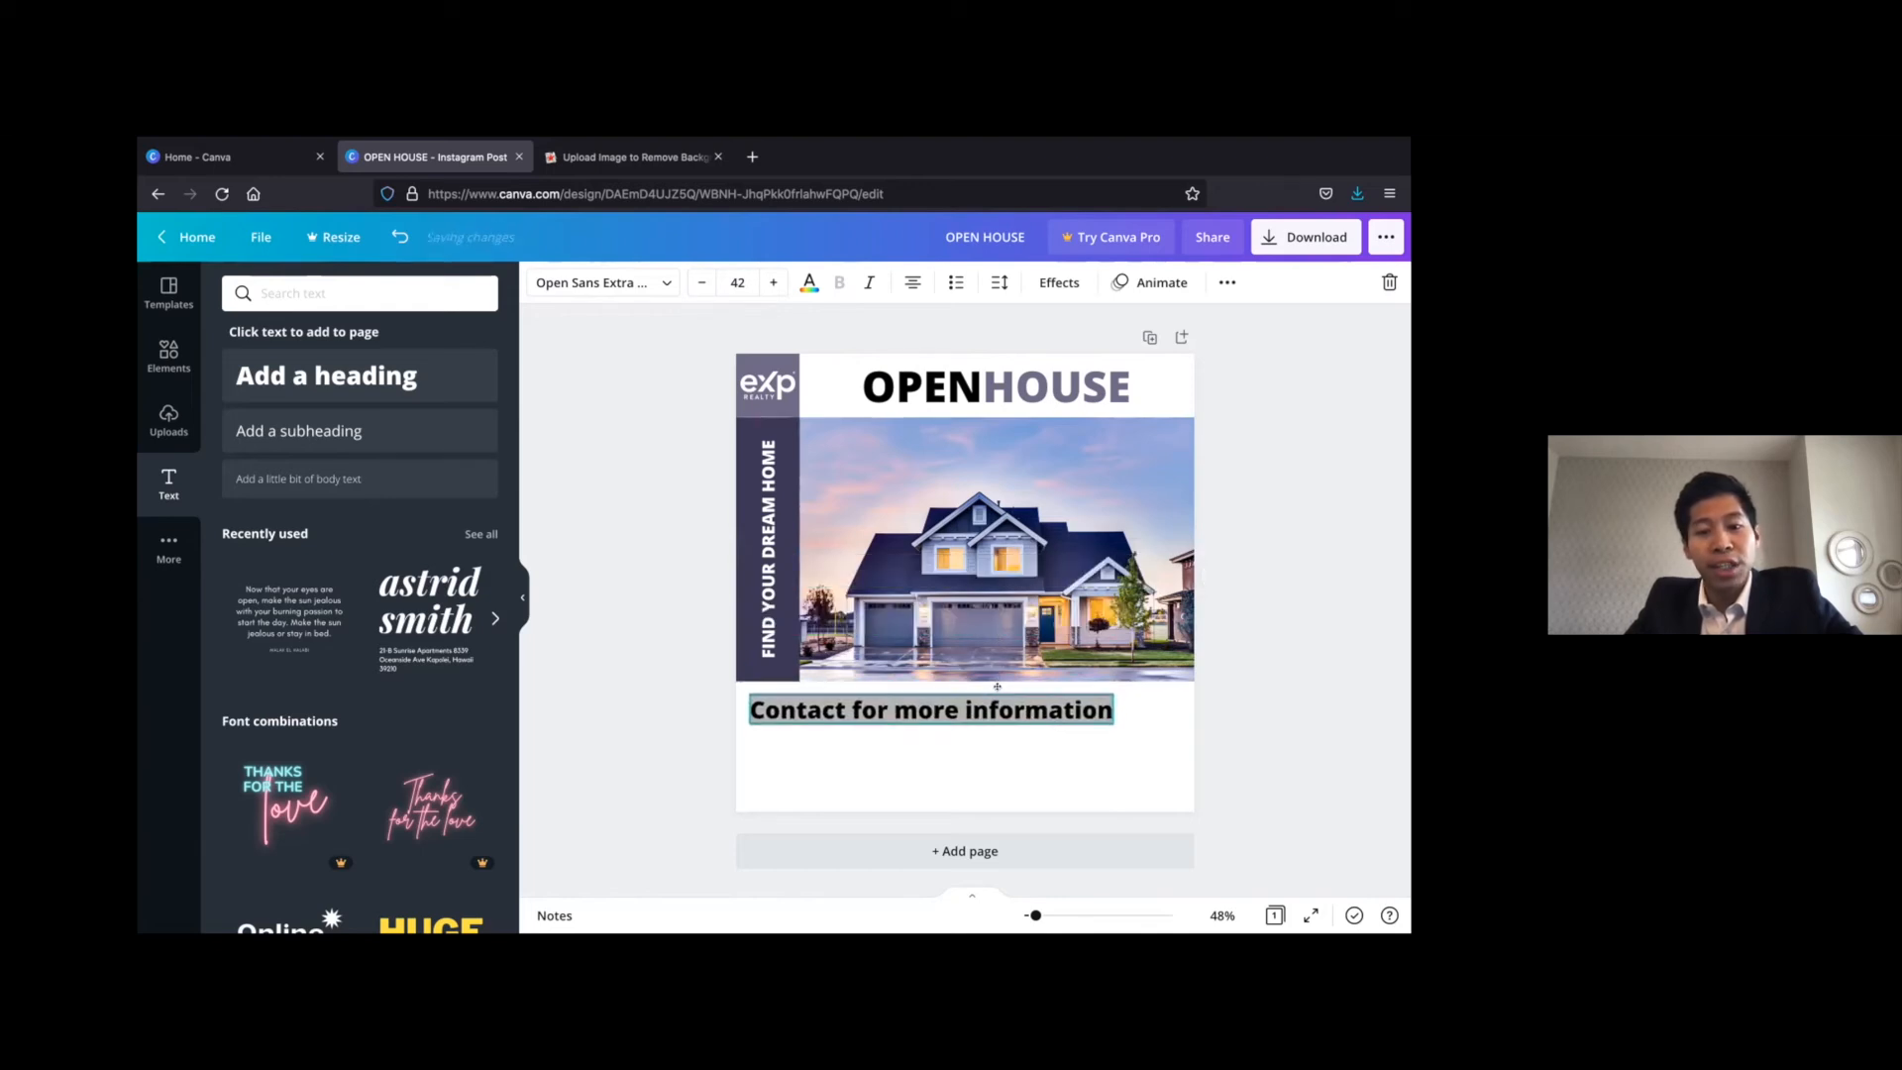
# Set the "Contact for more information" text to font size 35 and reposition it toward the left of the white area below the photo
pyautogui.tripleClick(1013, 710)
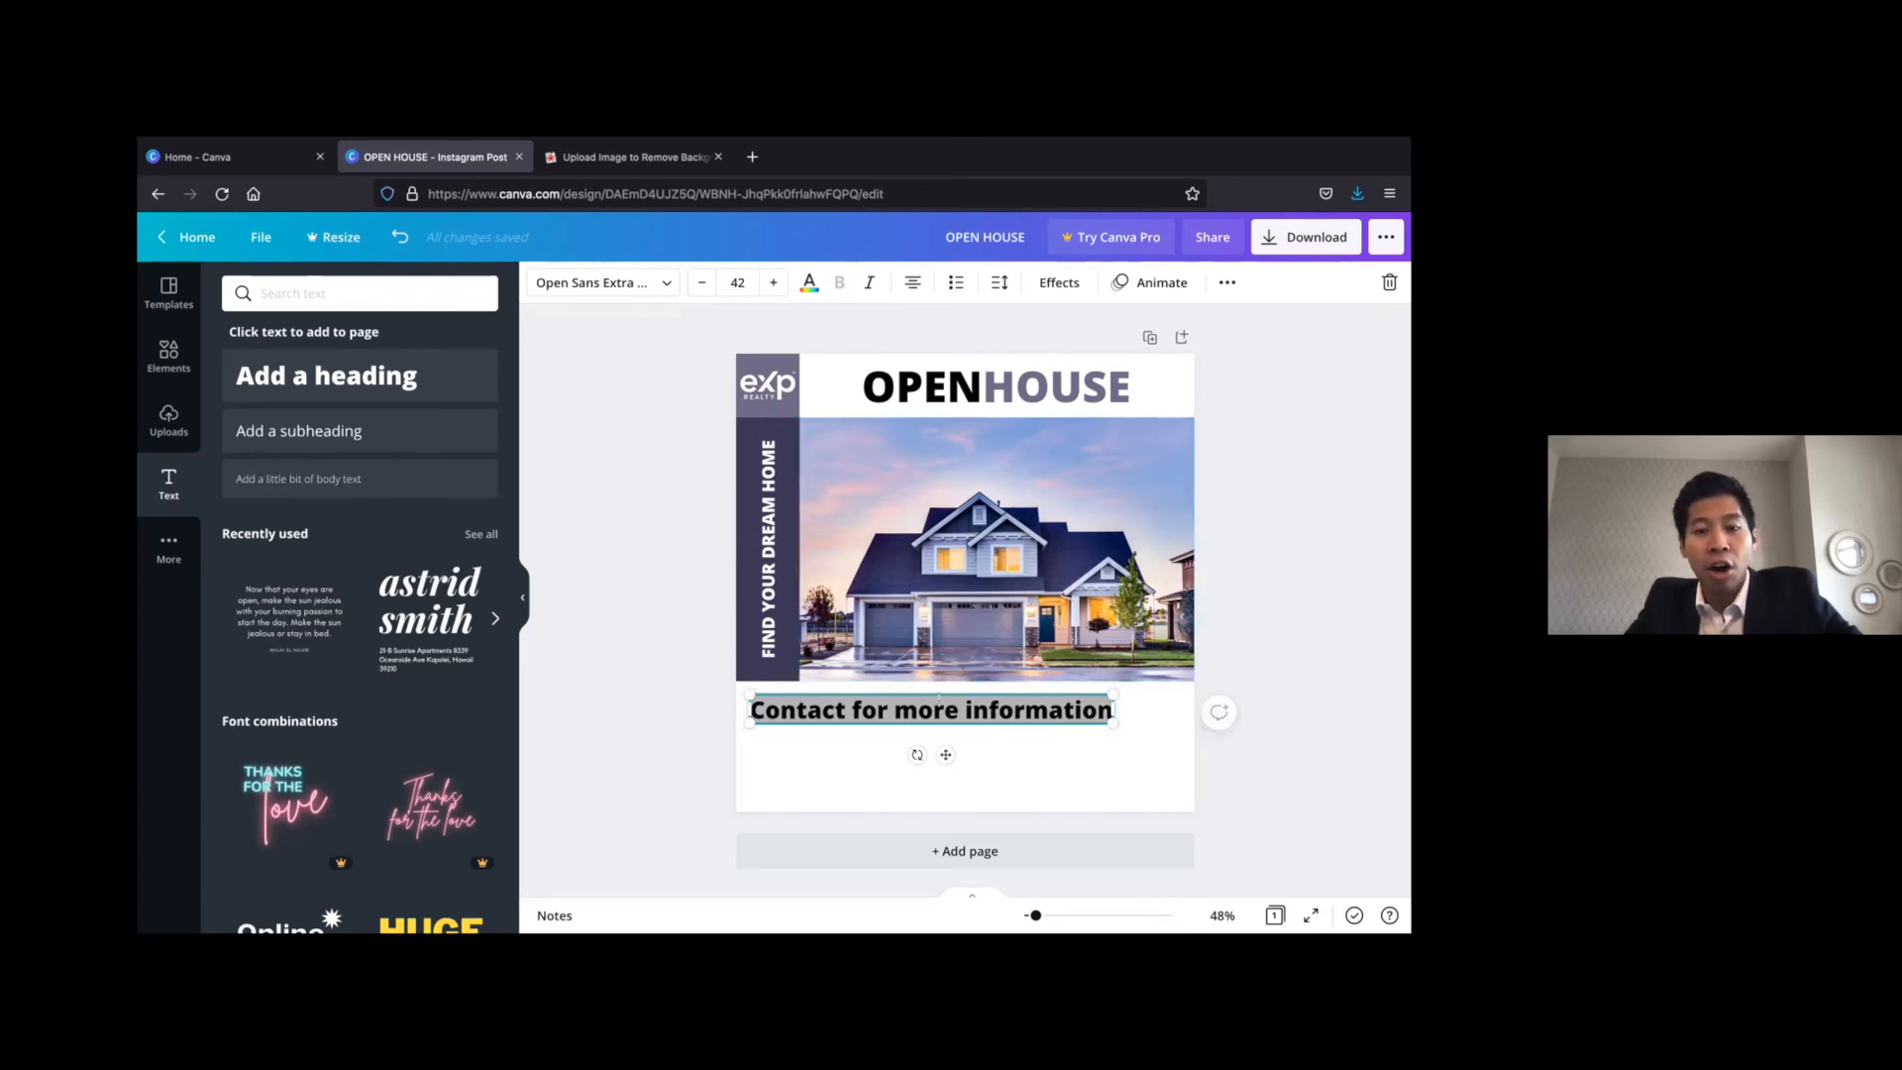
pyautogui.click(702, 282)
pyautogui.click(701, 282)
pyautogui.click(701, 282)
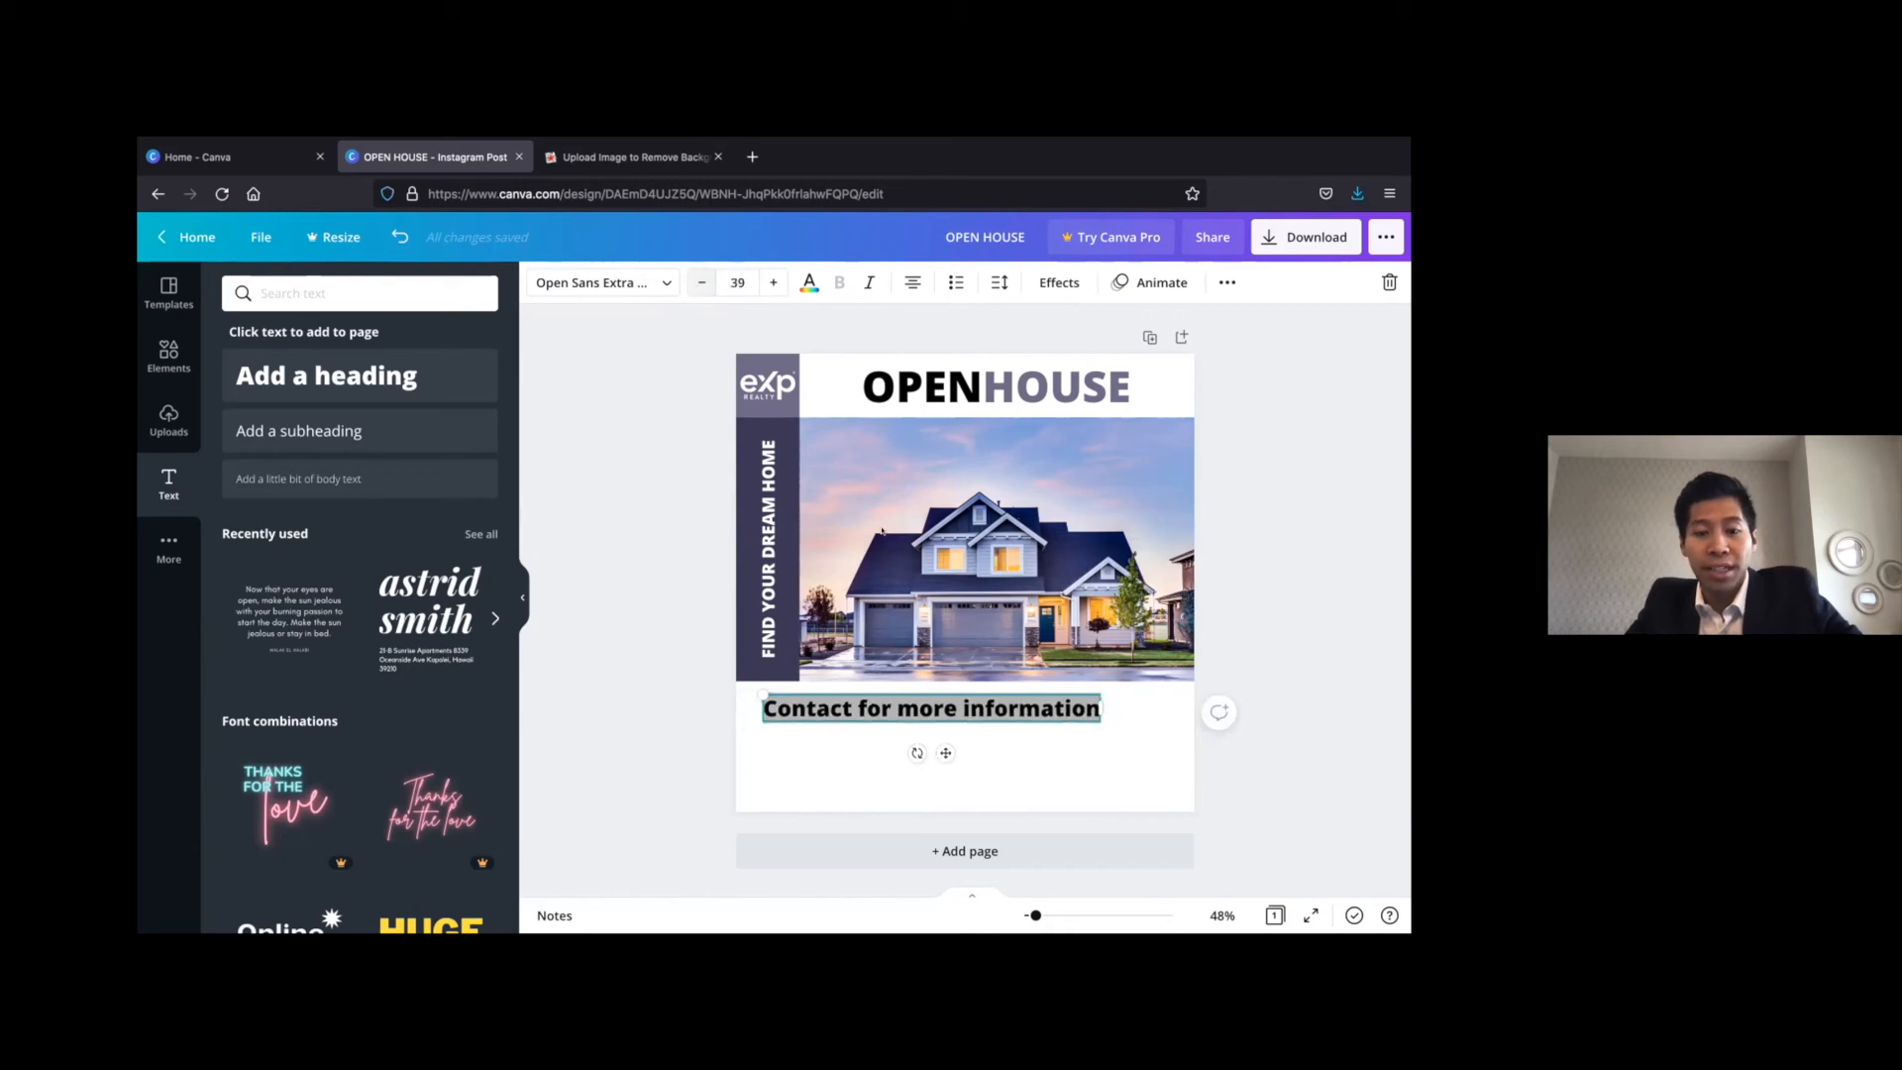
pyautogui.click(702, 282)
pyautogui.click(701, 282)
pyautogui.click(701, 282)
pyautogui.click(701, 282)
pyautogui.click(964, 684)
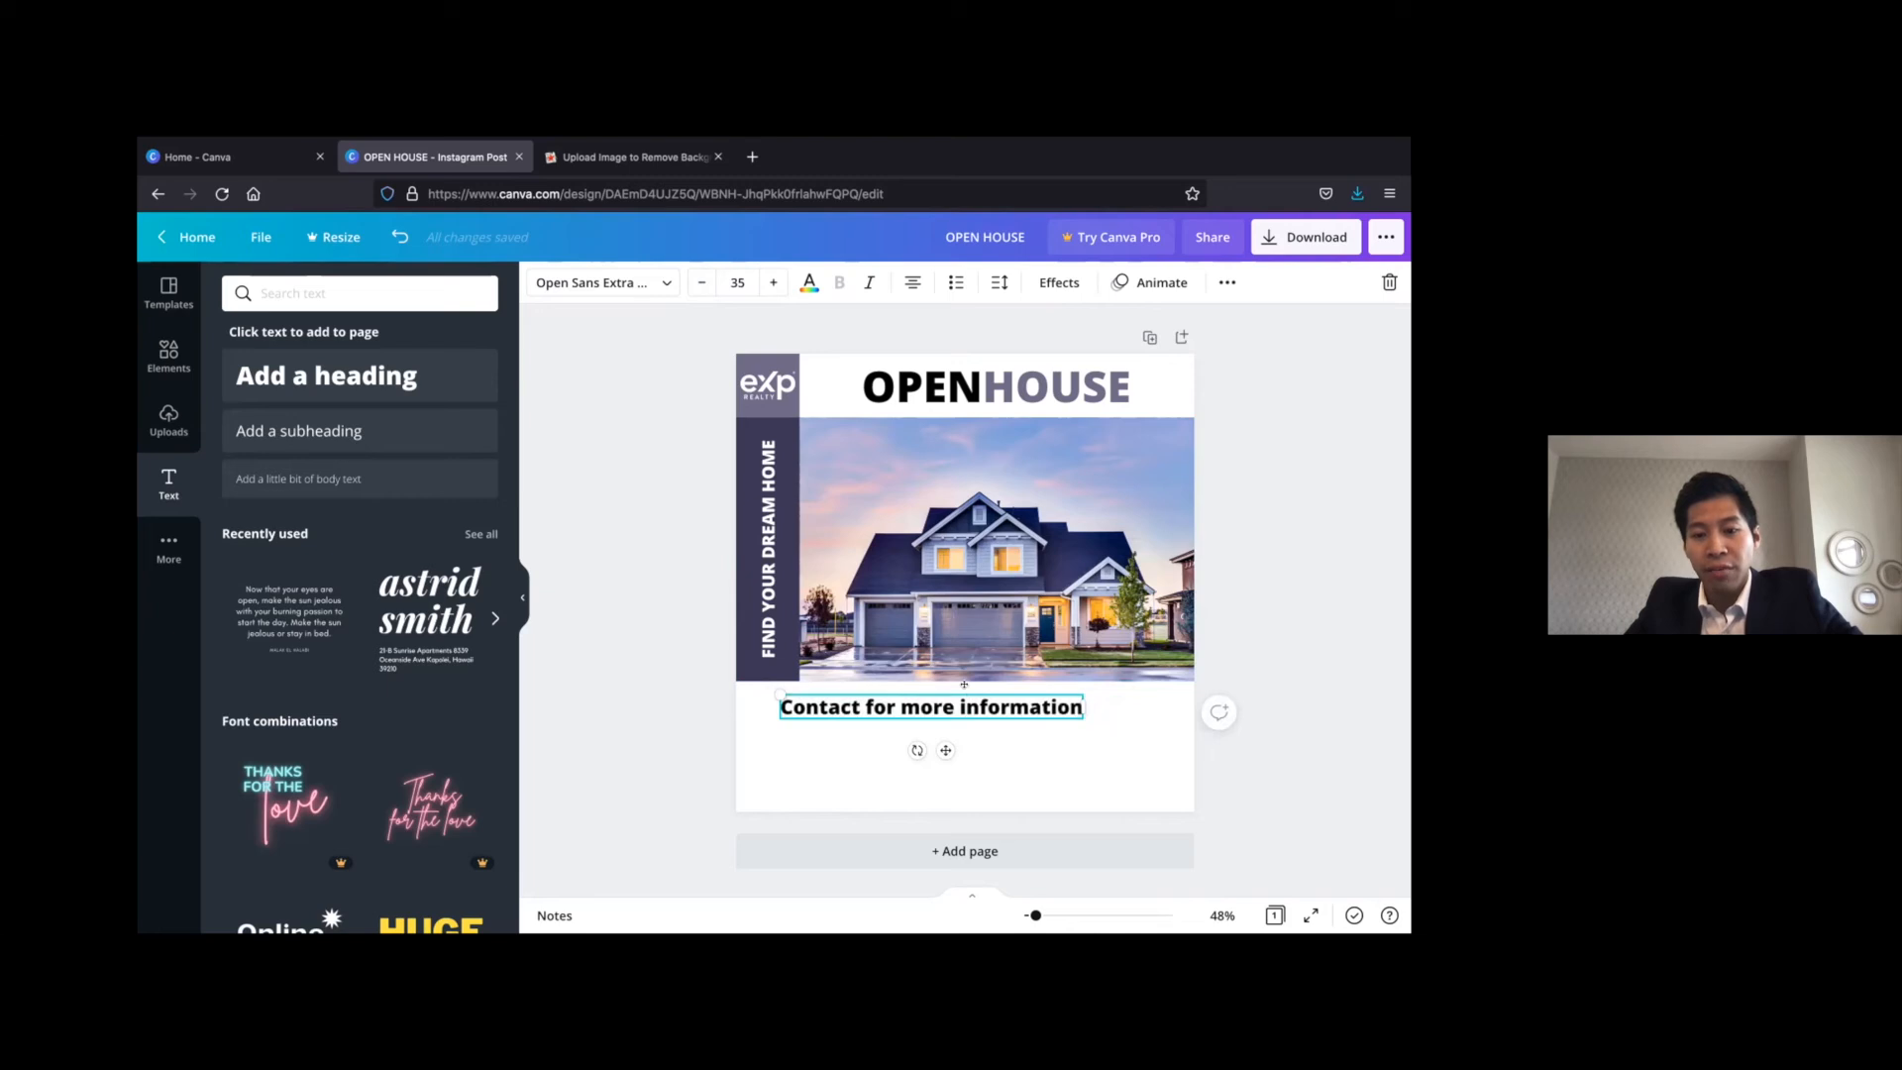
pyautogui.moveTo(943, 686); pyautogui.dragTo(936, 697)
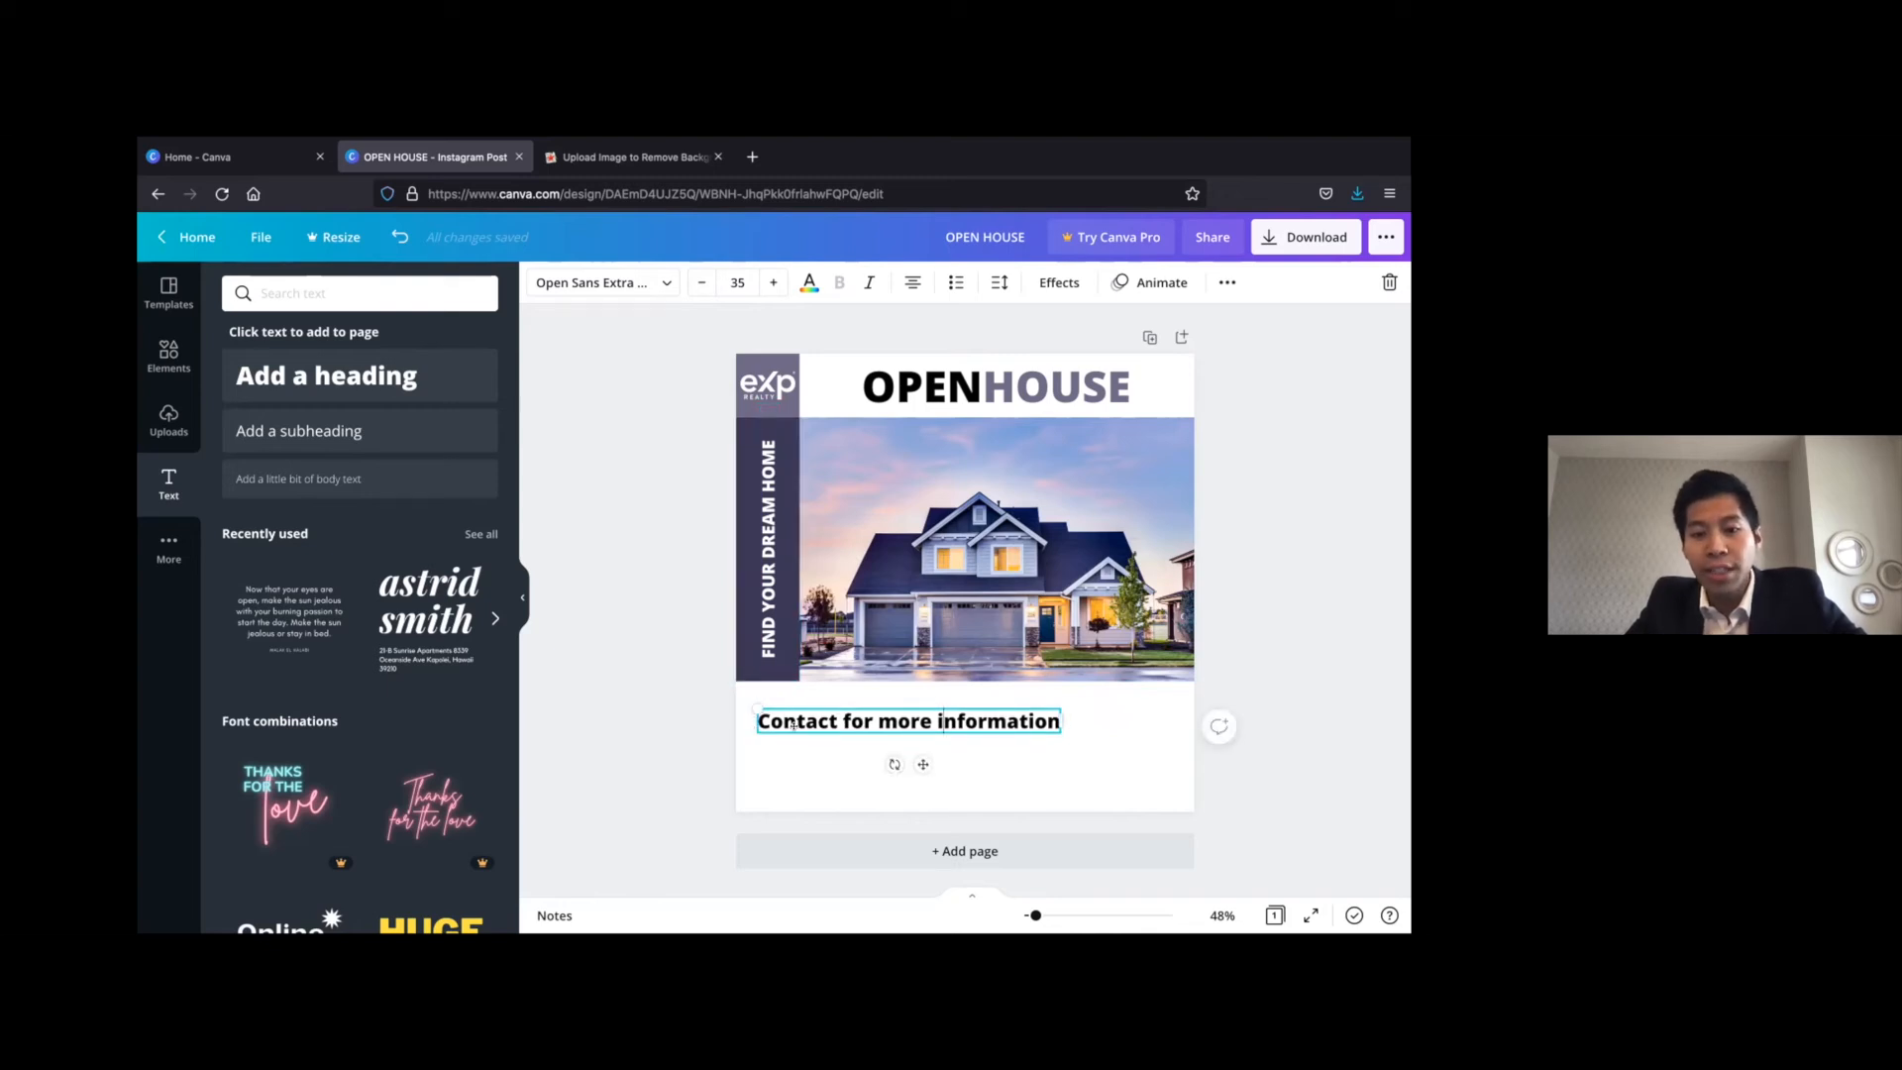
pyautogui.click(649, 670)
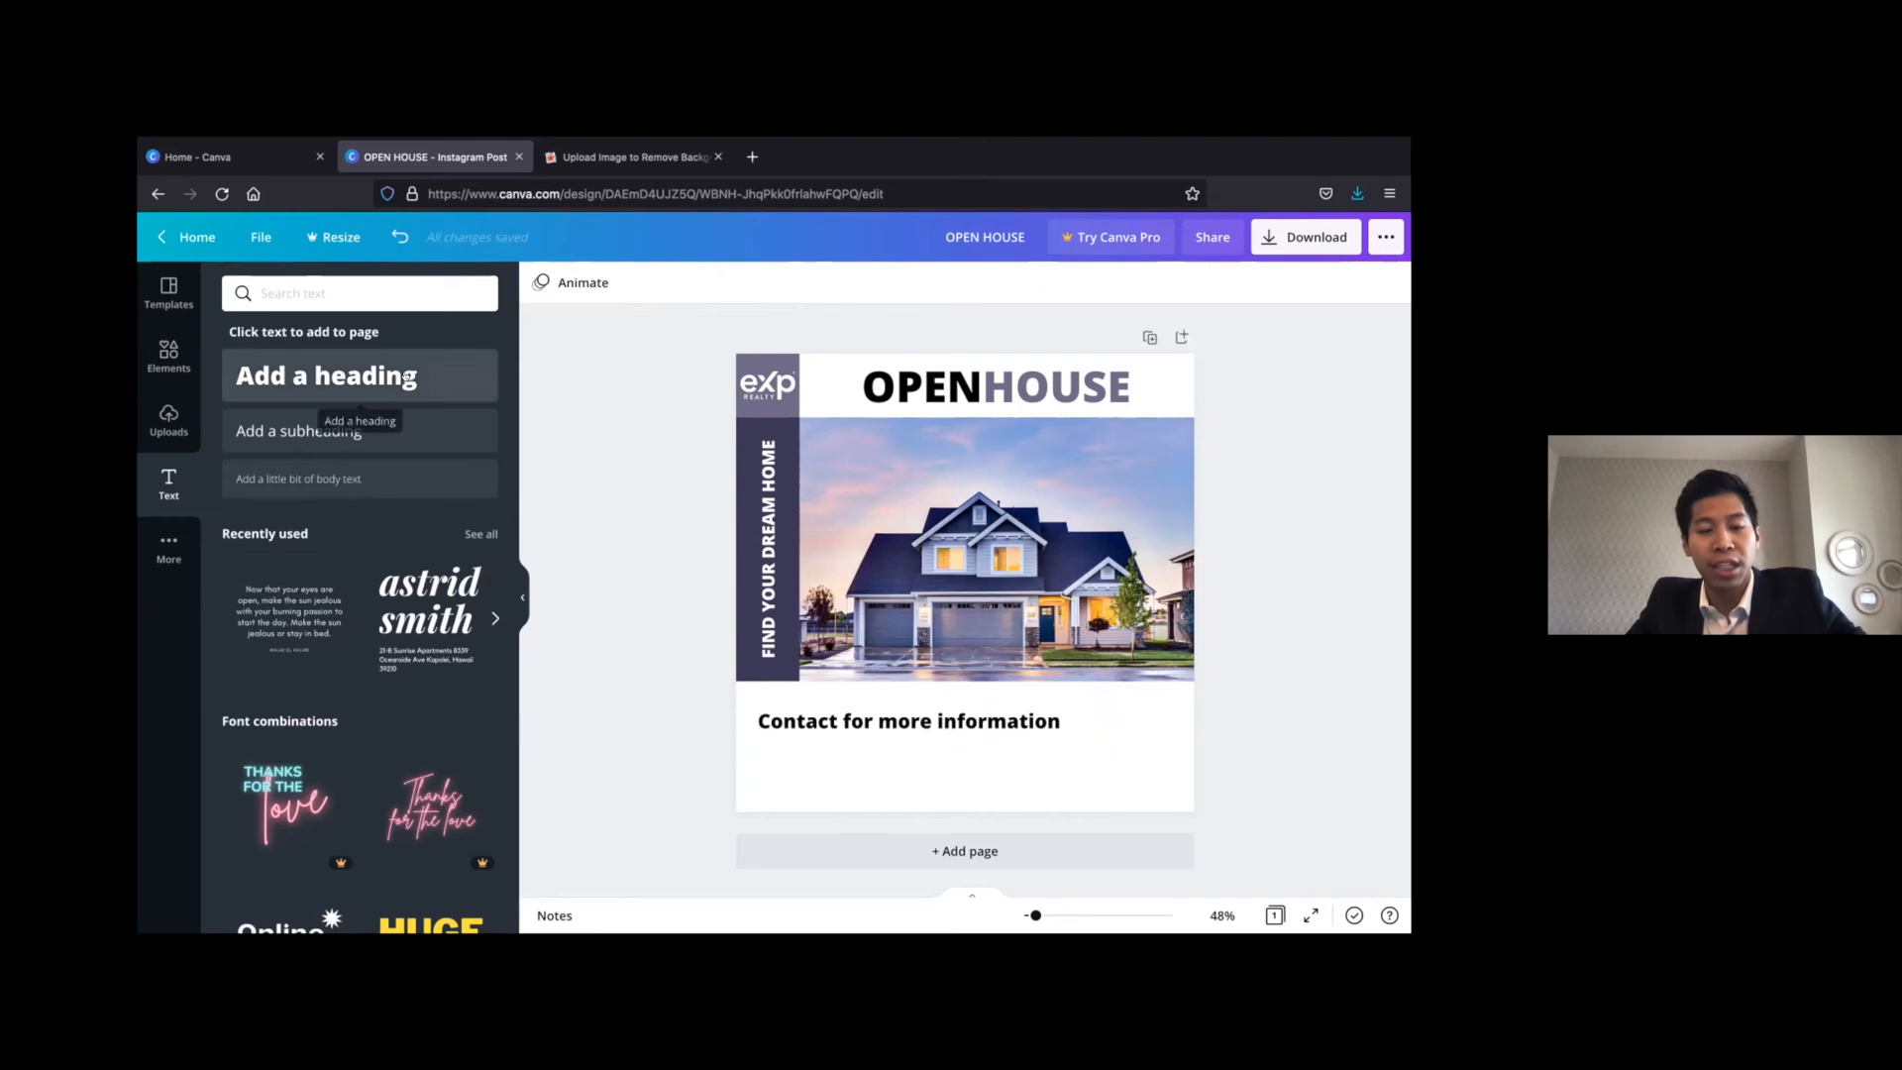
# Add one subheading, removing the accidental duplicate, and place it beneath the "Contact for more information" line
pyautogui.click(293, 431)
pyautogui.click(293, 431)
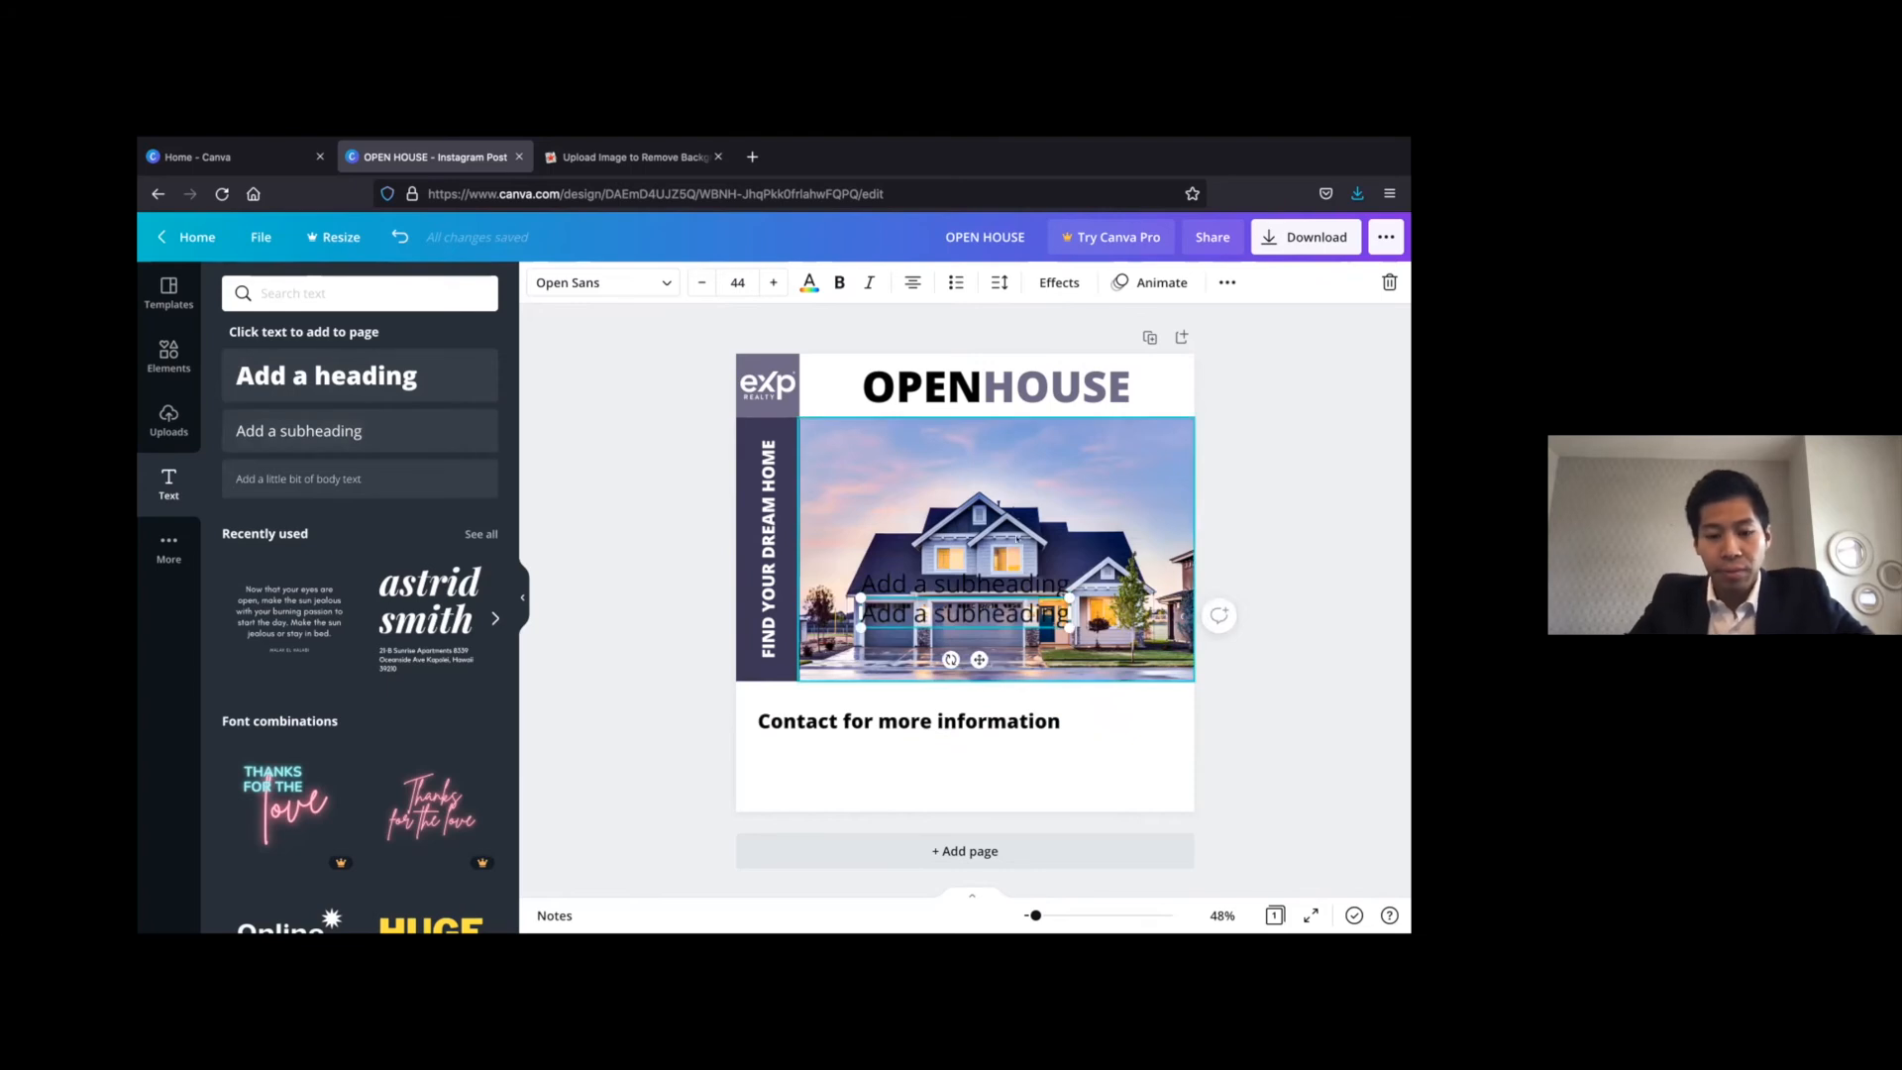
pyautogui.hotkey('ctrl', 'z')
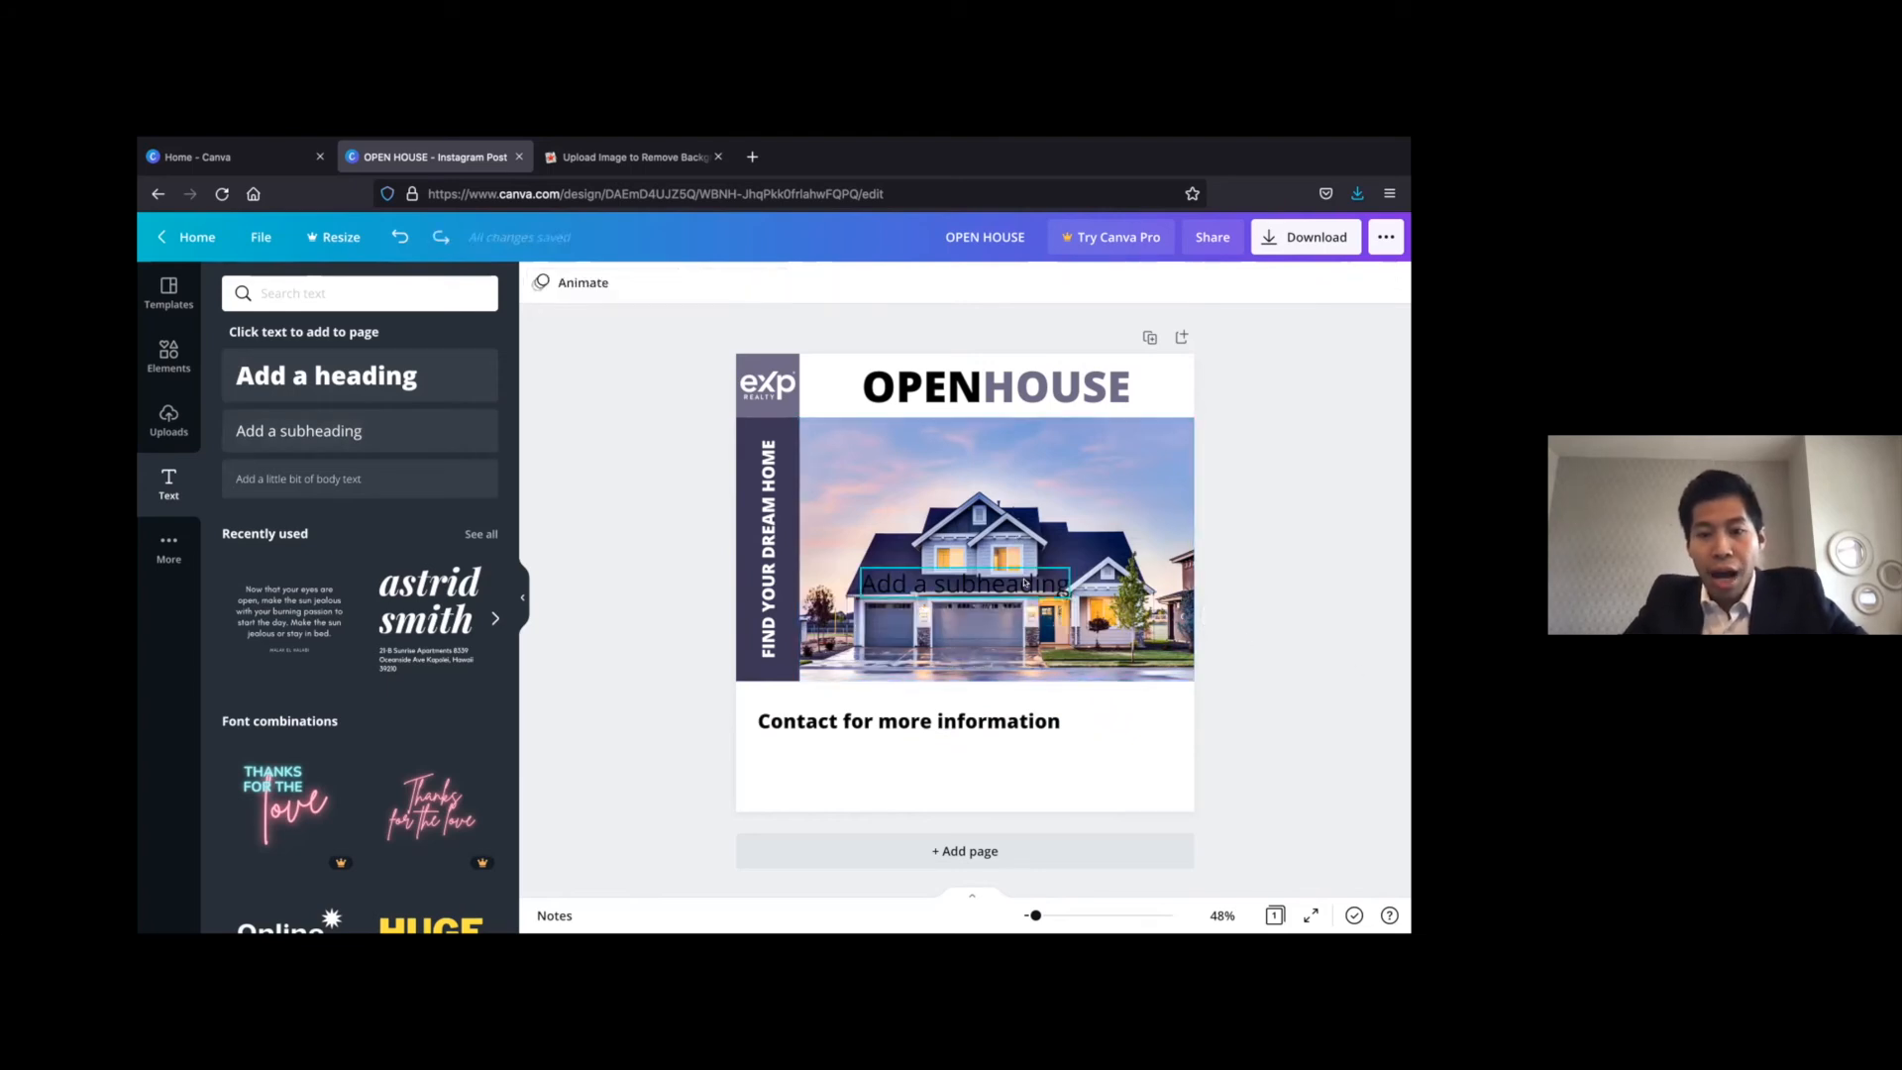
pyautogui.moveTo(1025, 579); pyautogui.dragTo(920, 749)
pyautogui.doubleClick(910, 755)
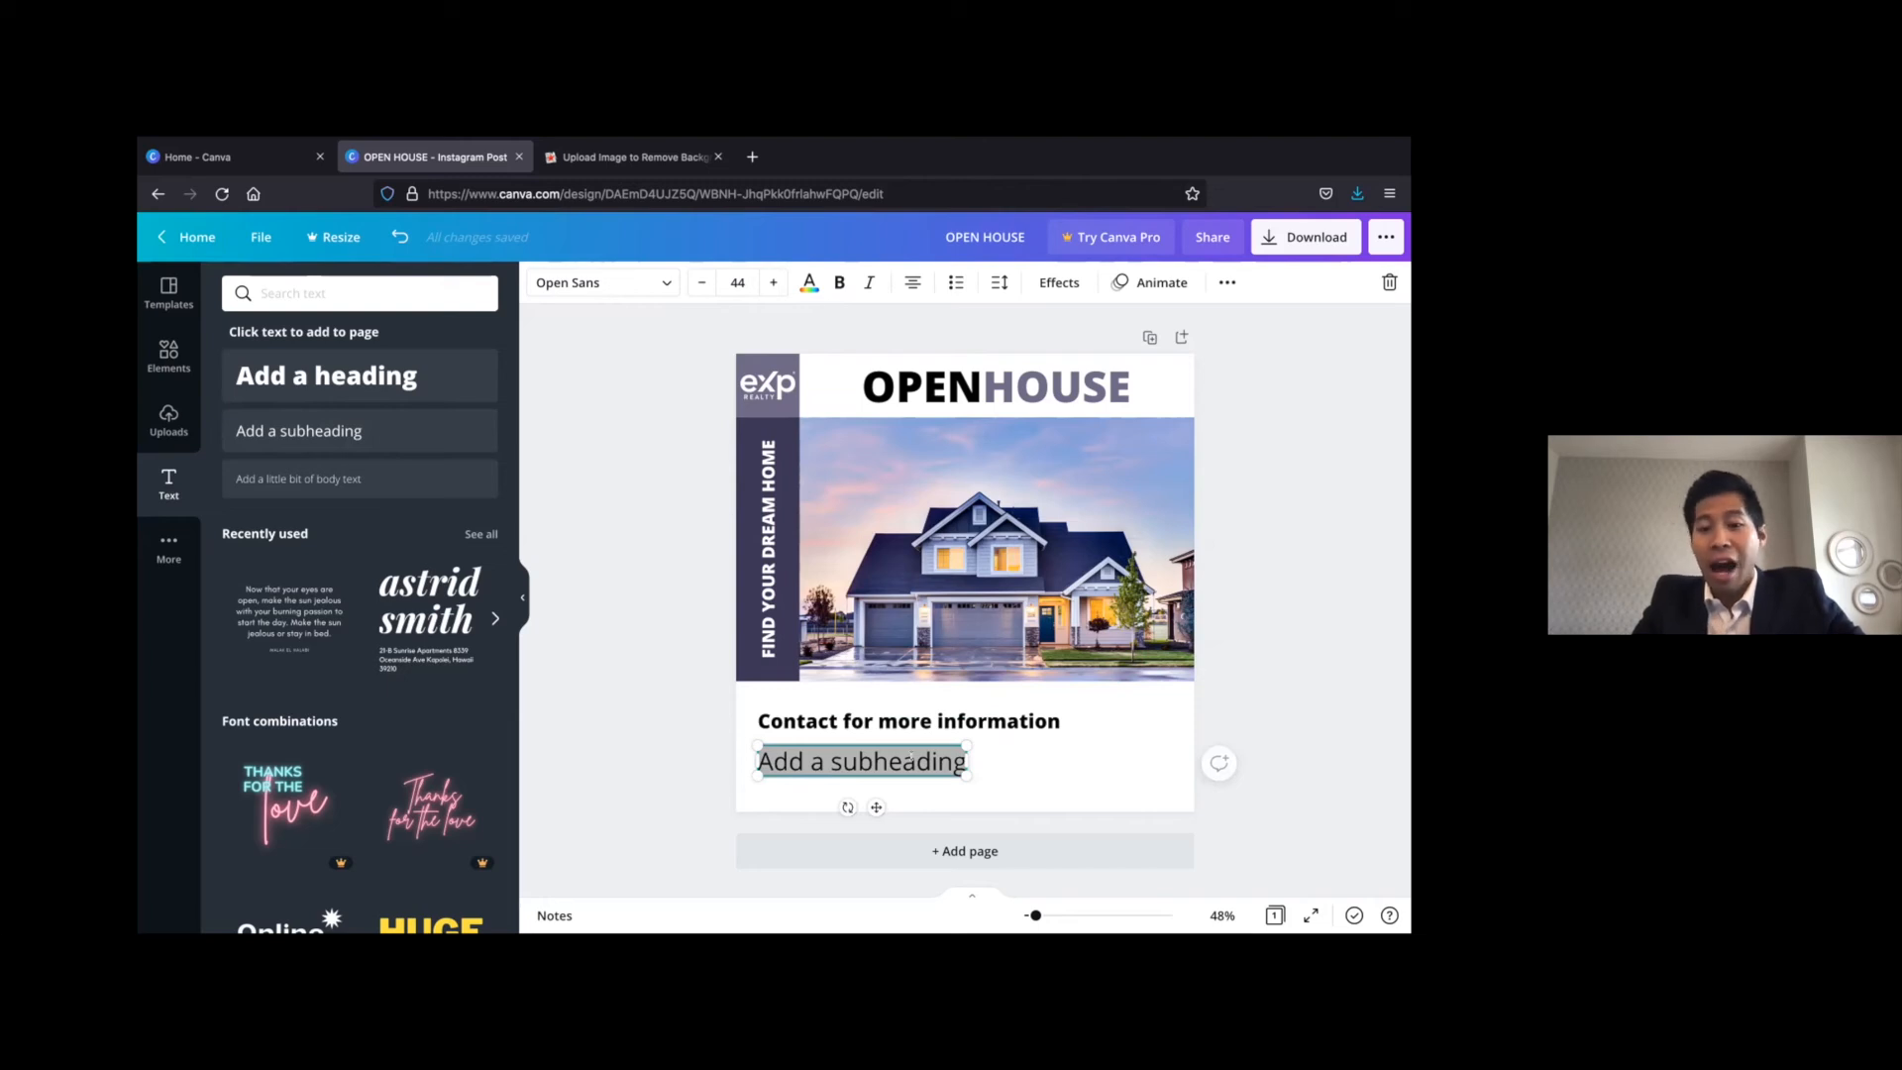
# Replace the subheading text with "CALL:" followed by the phone number and align it with the start of the contact line
pyautogui.write('%')
pyautogui.press('BackSpace')
pyautogui.write('555-')
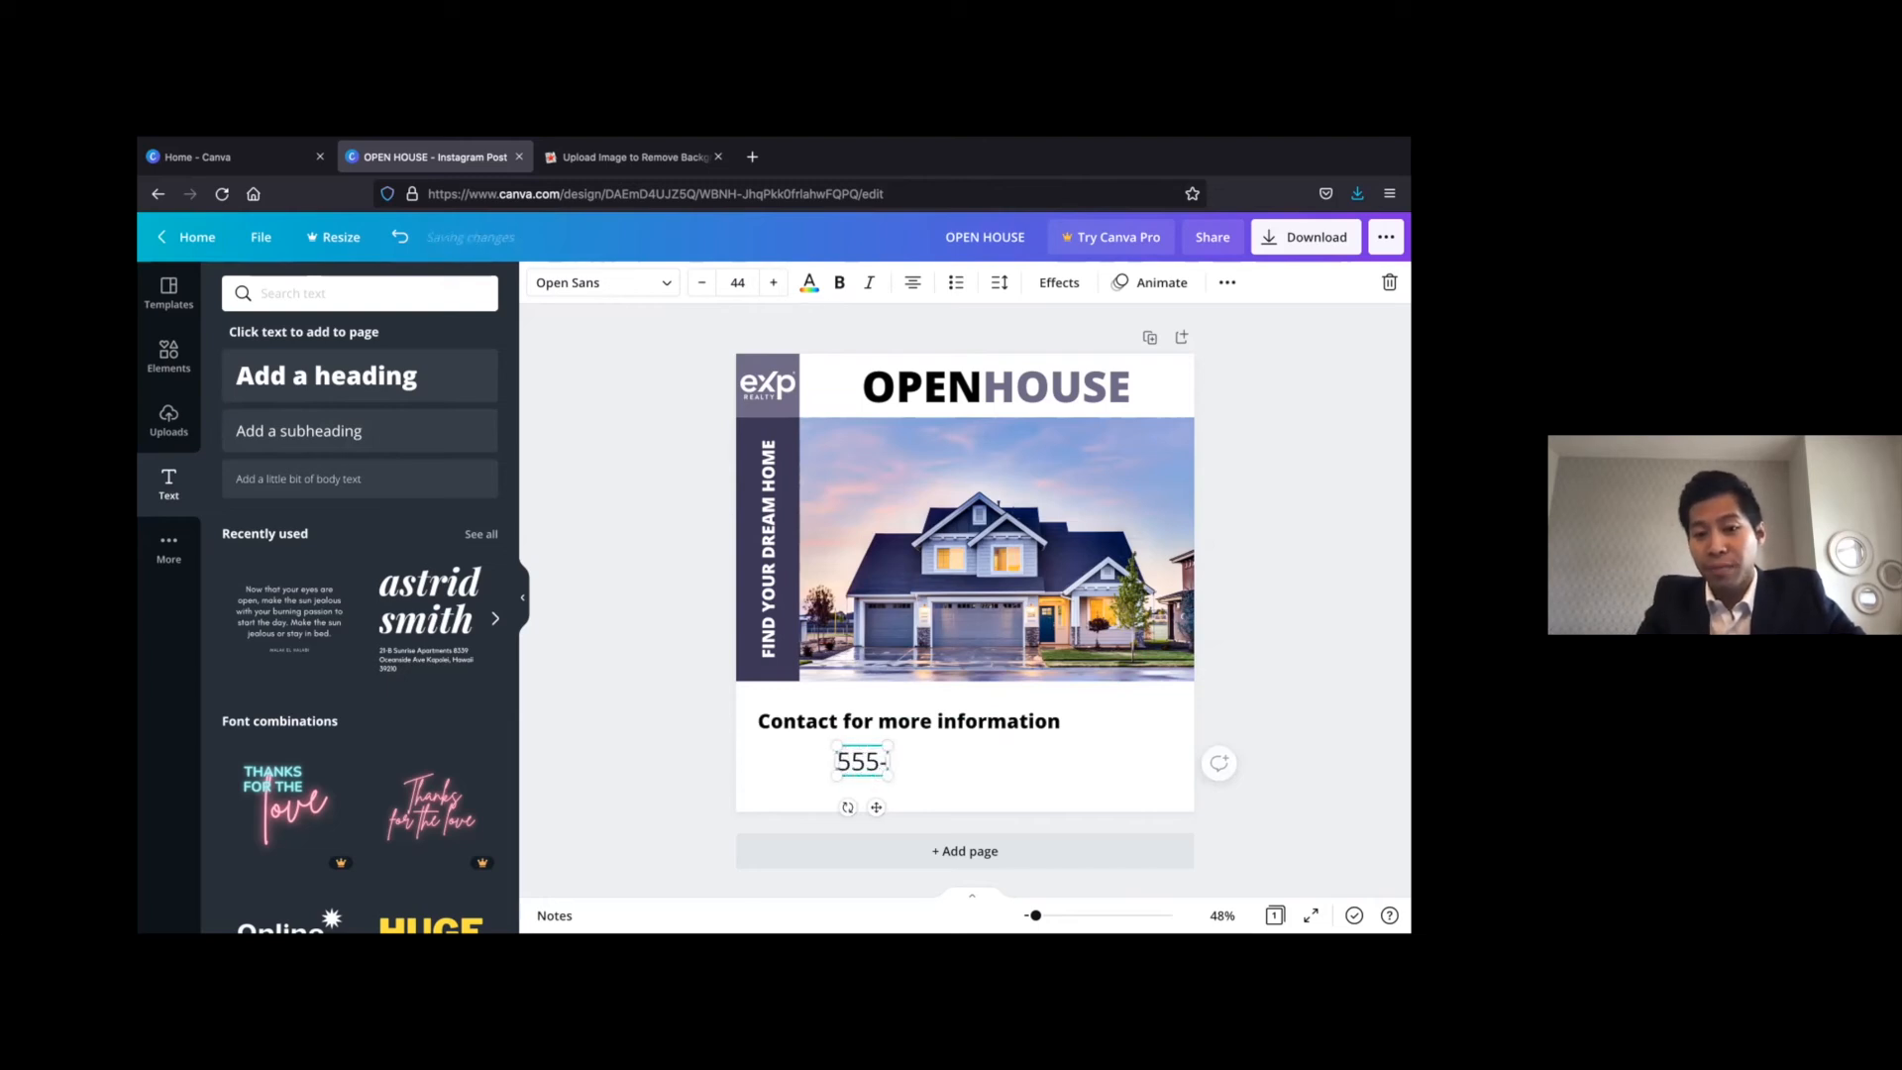
pyautogui.write('555-5555')
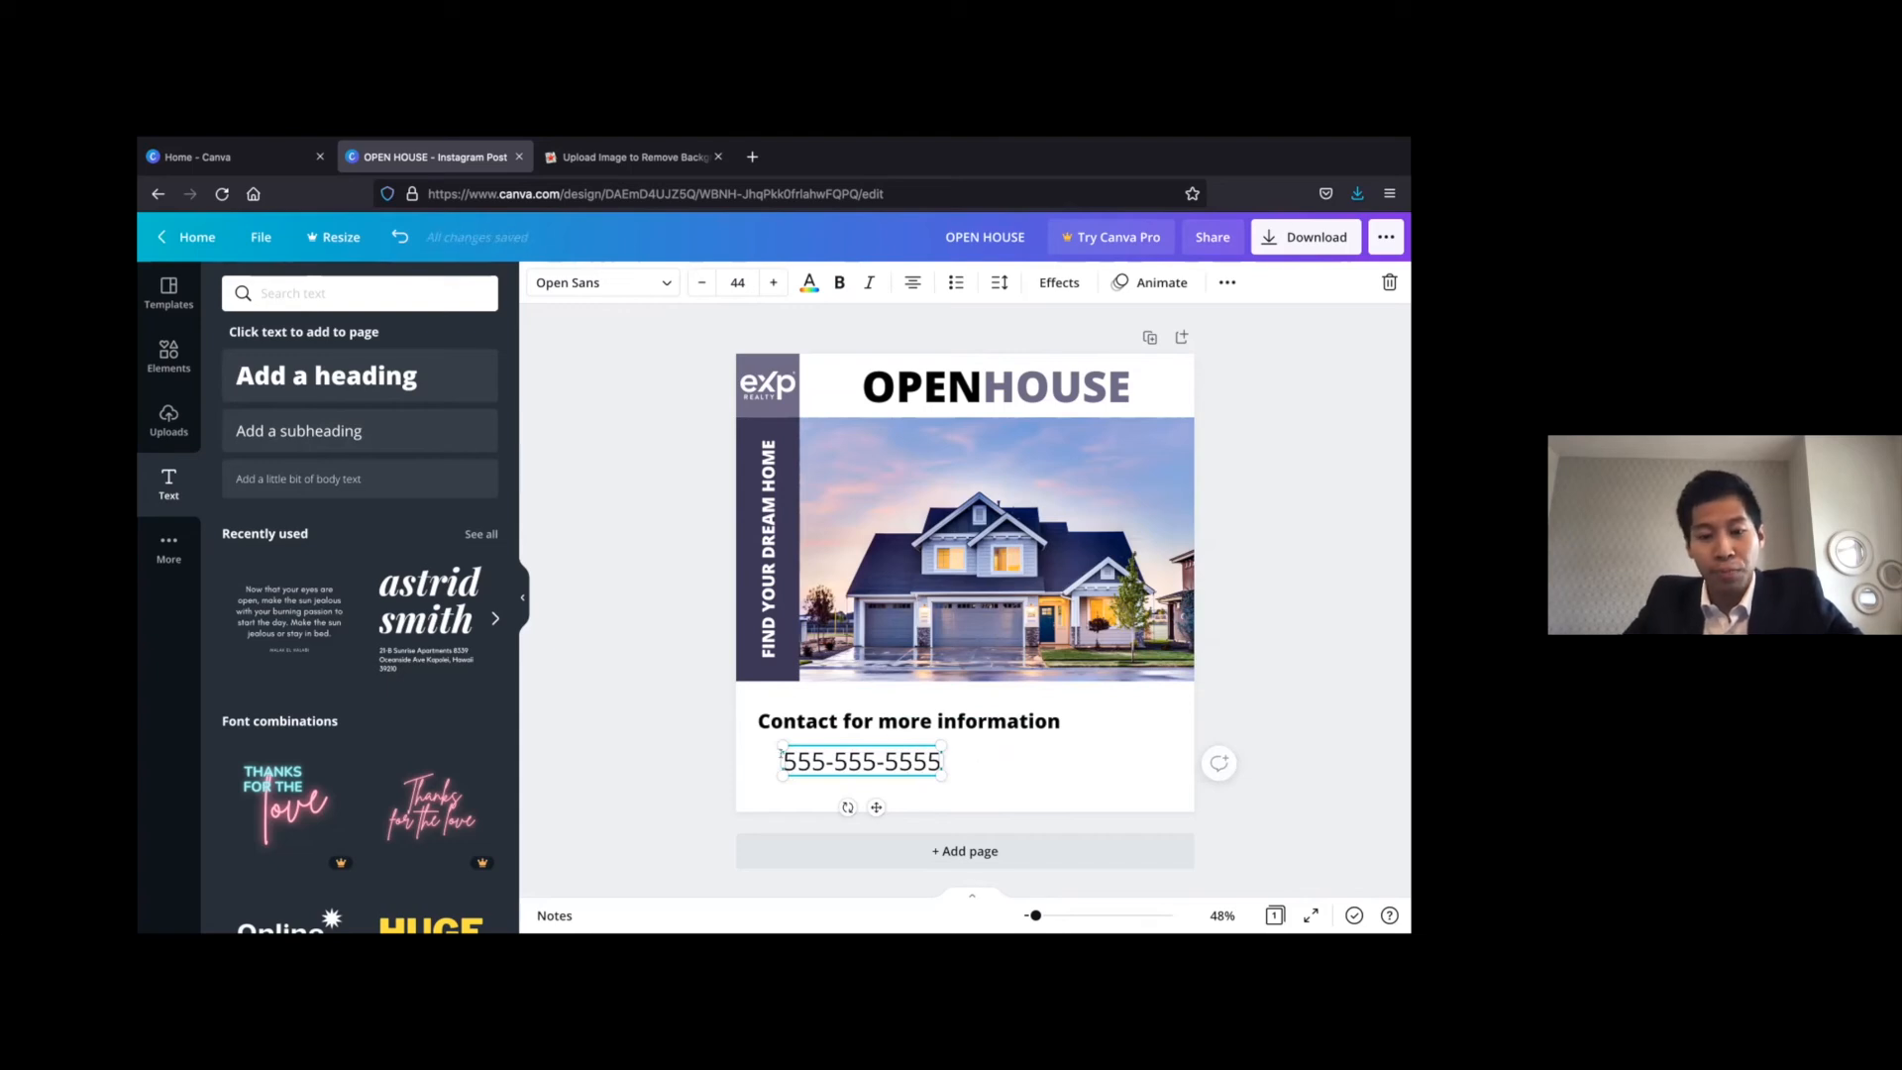
pyautogui.write('CALL:')
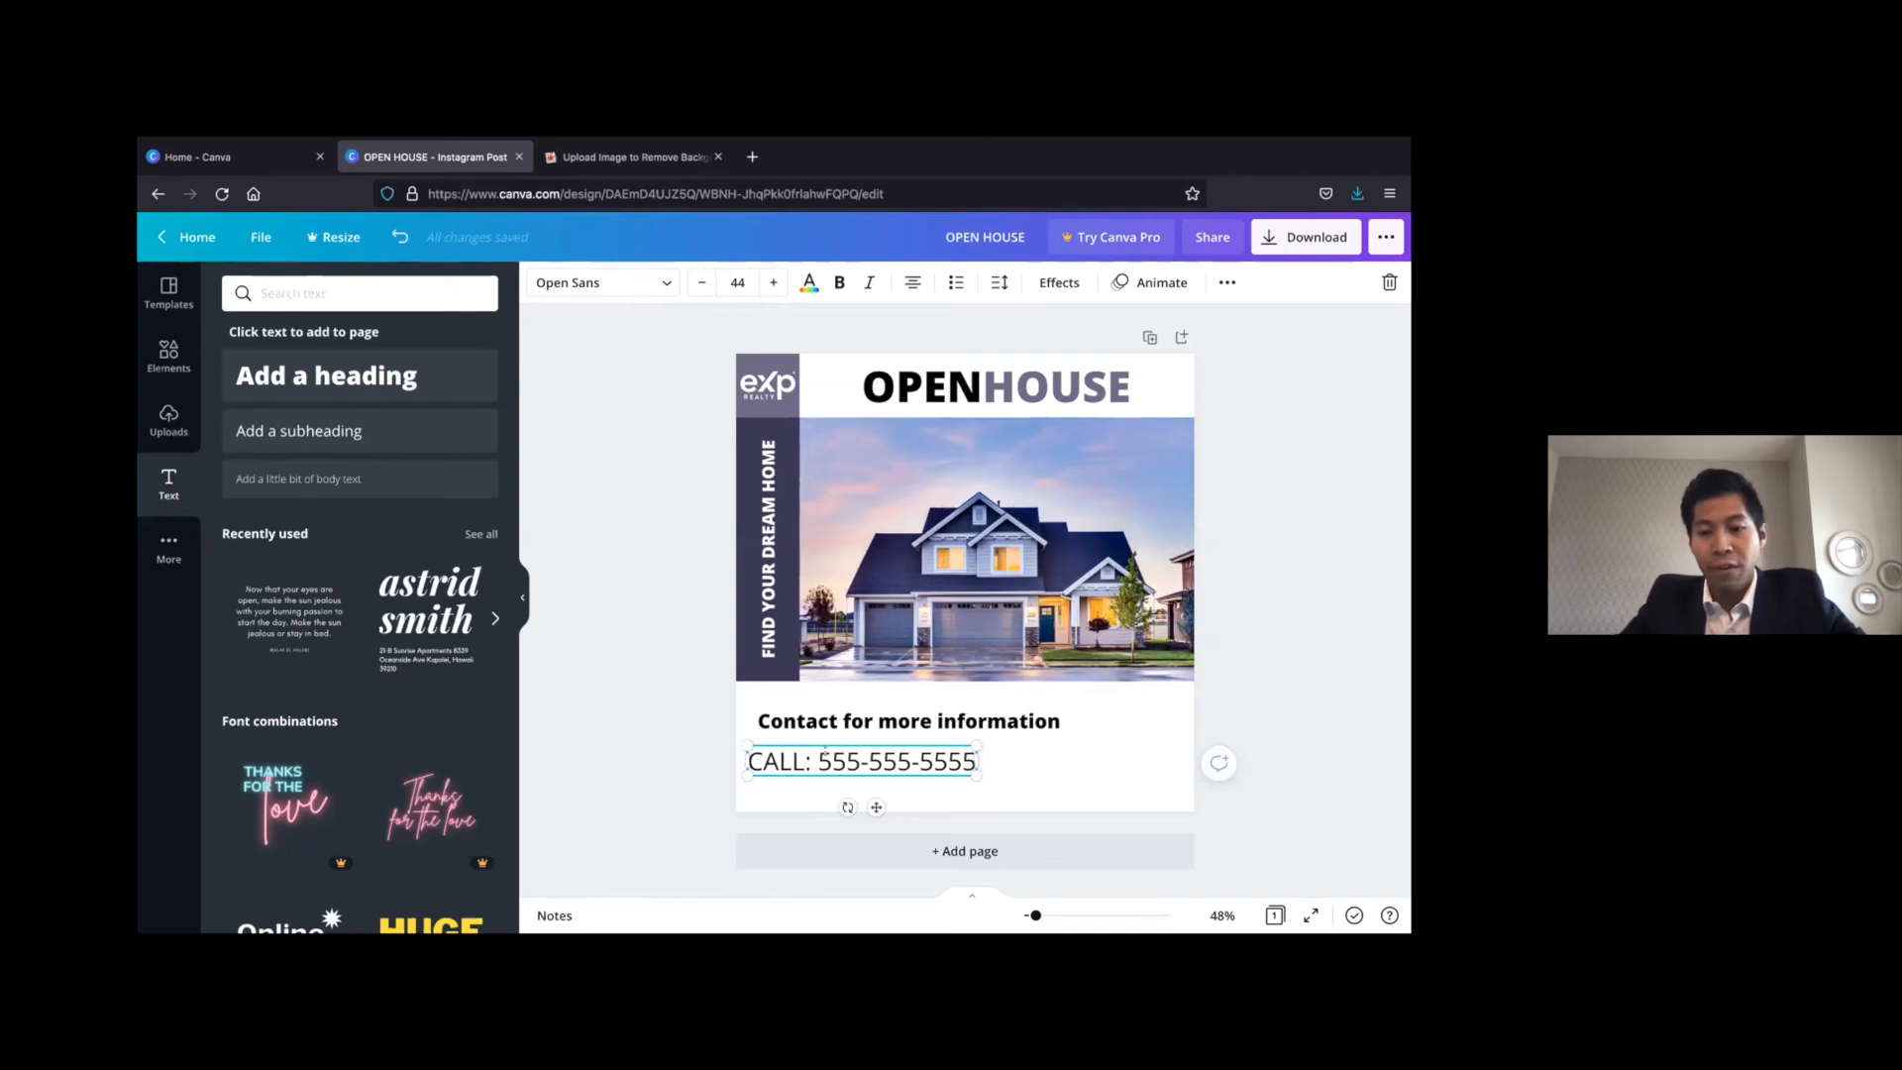
pyautogui.click(665, 541)
pyautogui.moveTo(859, 749); pyautogui.dragTo(871, 753)
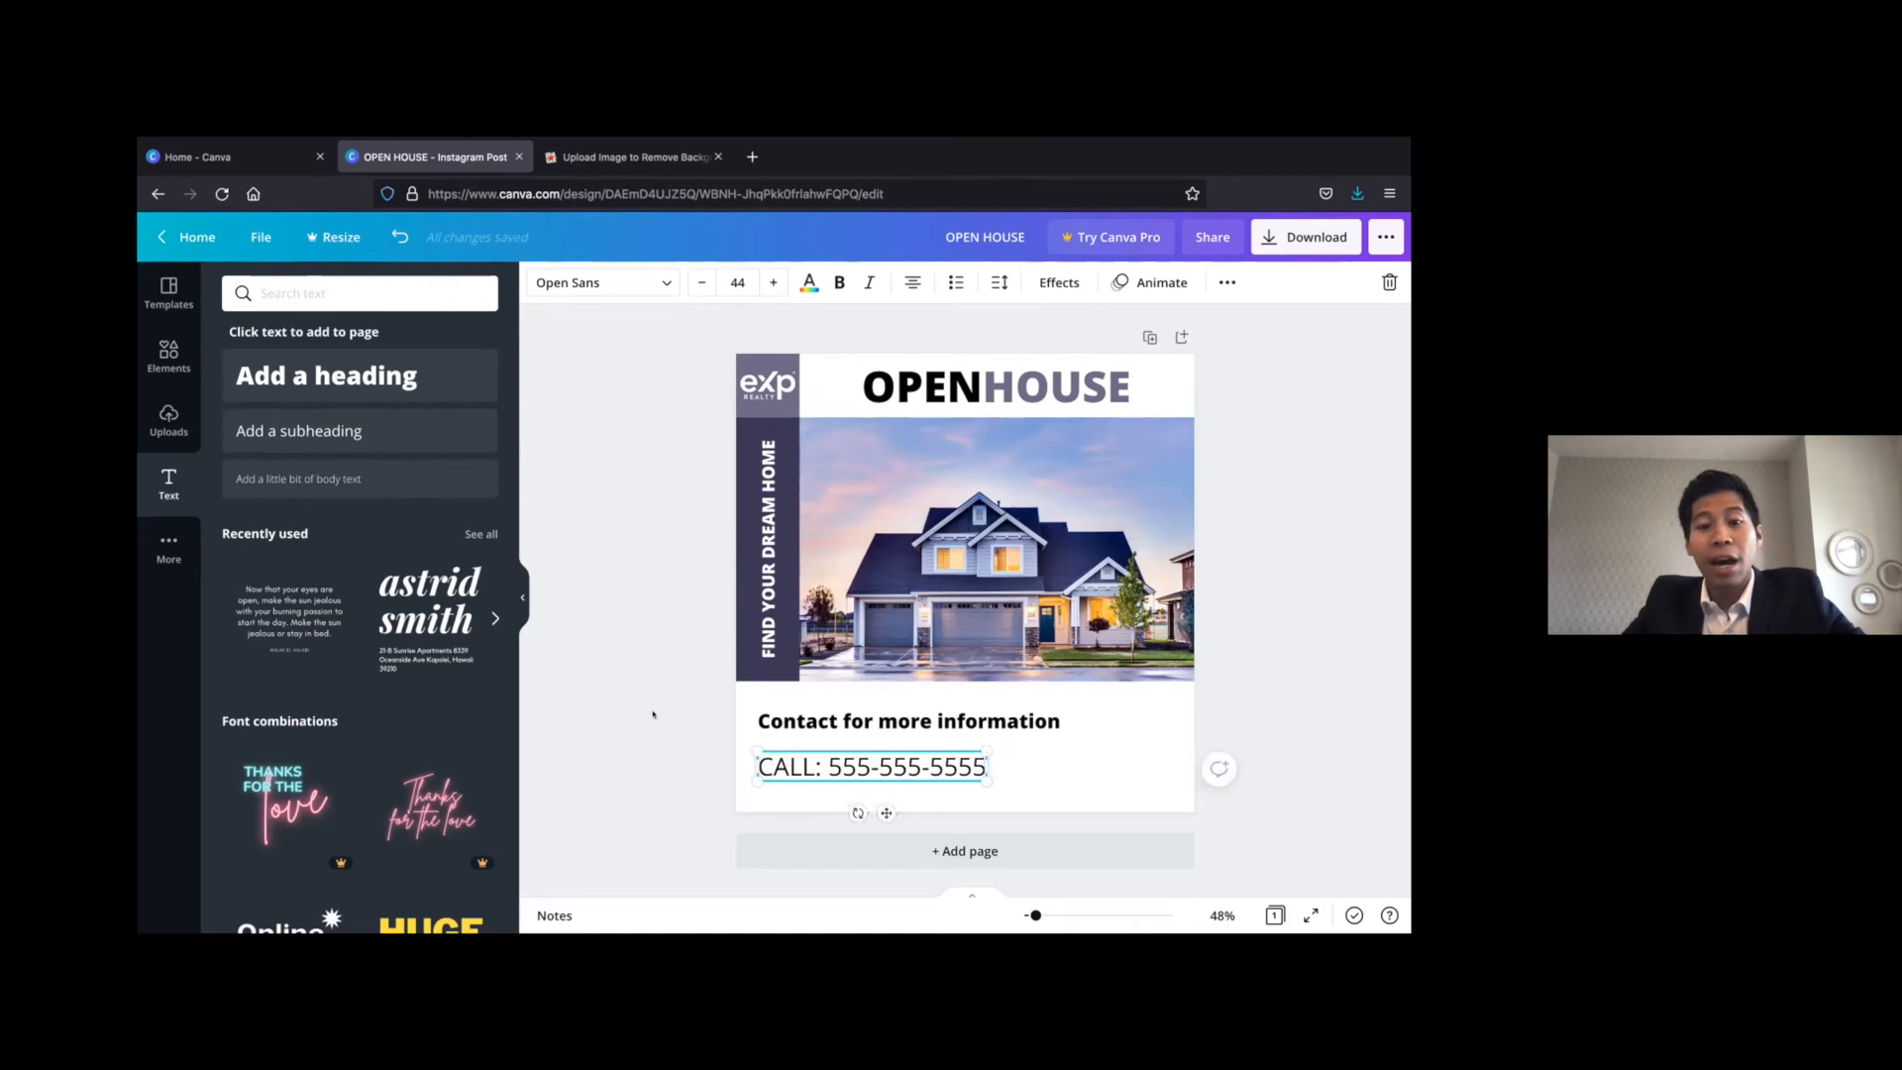
pyautogui.click(908, 743)
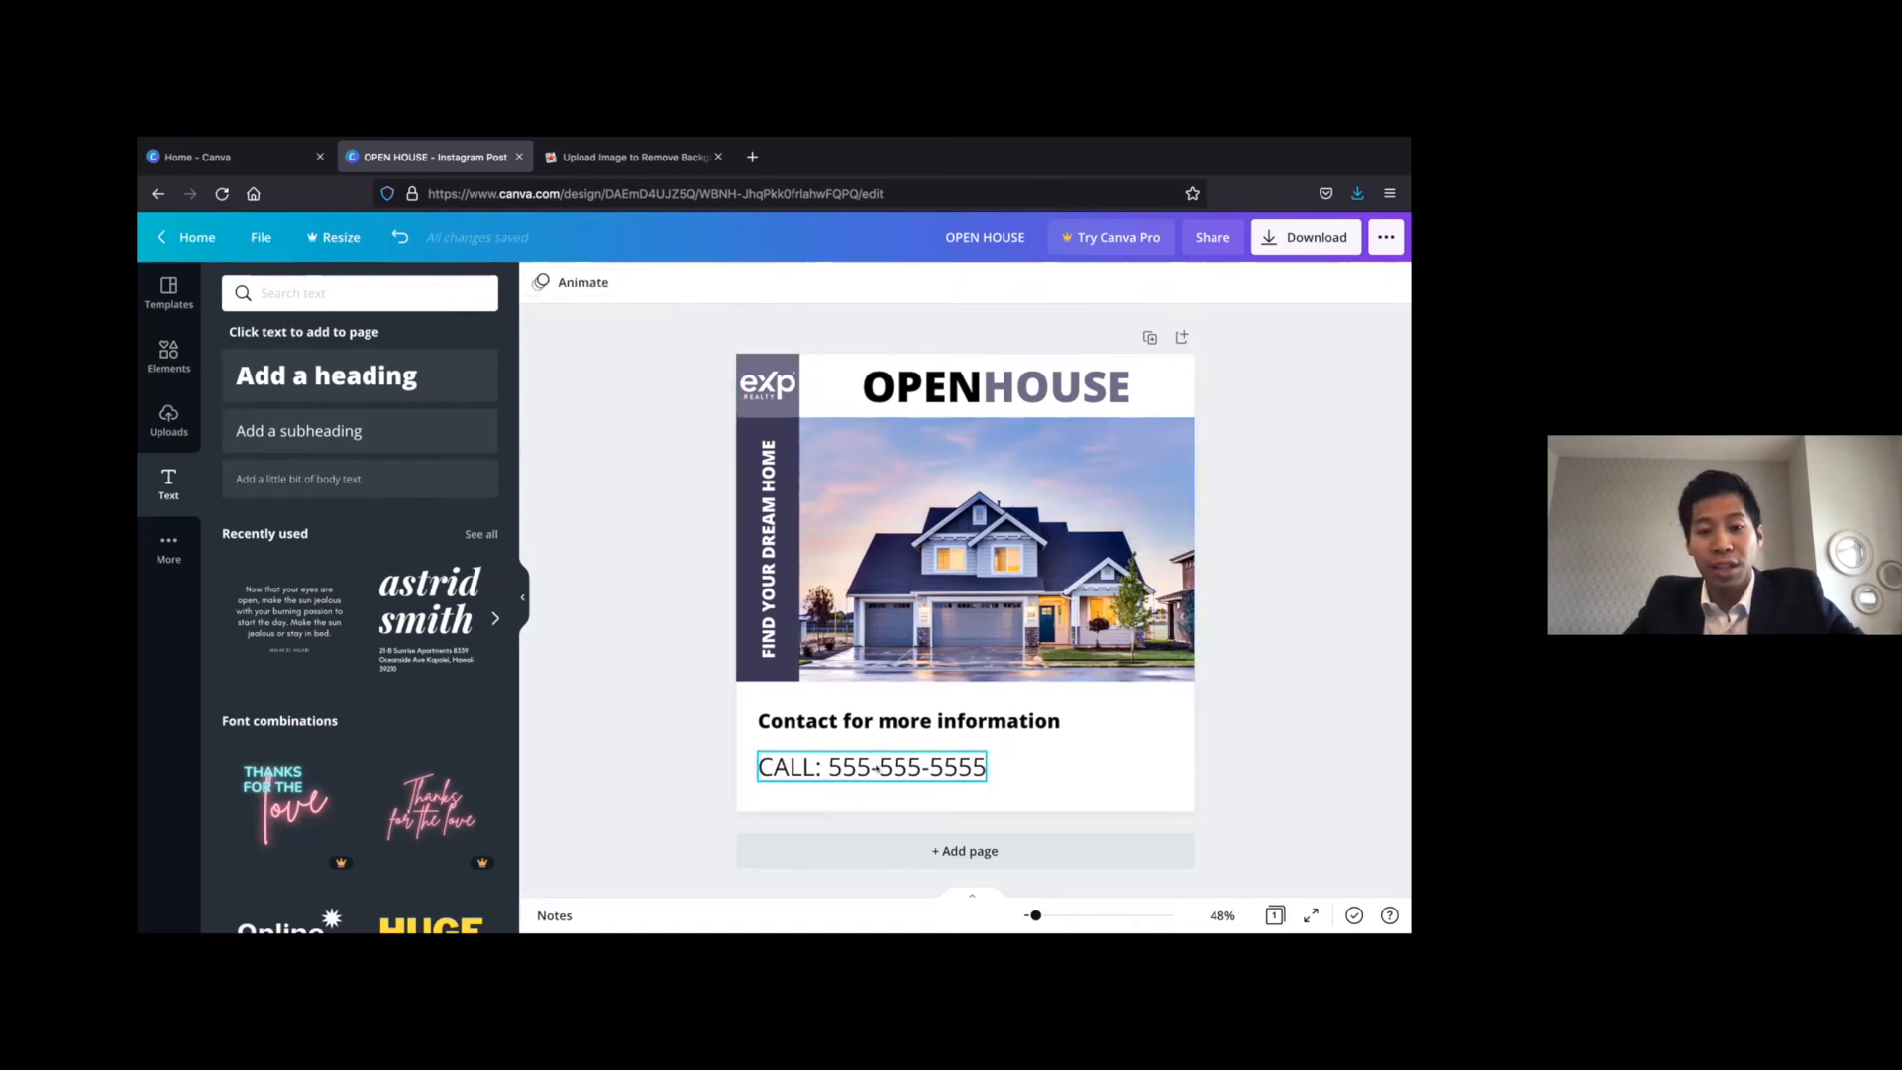
# Set the "CALL:" line to font size 50 and realign its left edge with the contact line above it
pyautogui.doubleClick(876, 767)
pyautogui.click(773, 282)
pyautogui.click(773, 282)
pyautogui.click(773, 283)
pyautogui.click(772, 282)
pyautogui.click(773, 283)
pyautogui.click(772, 282)
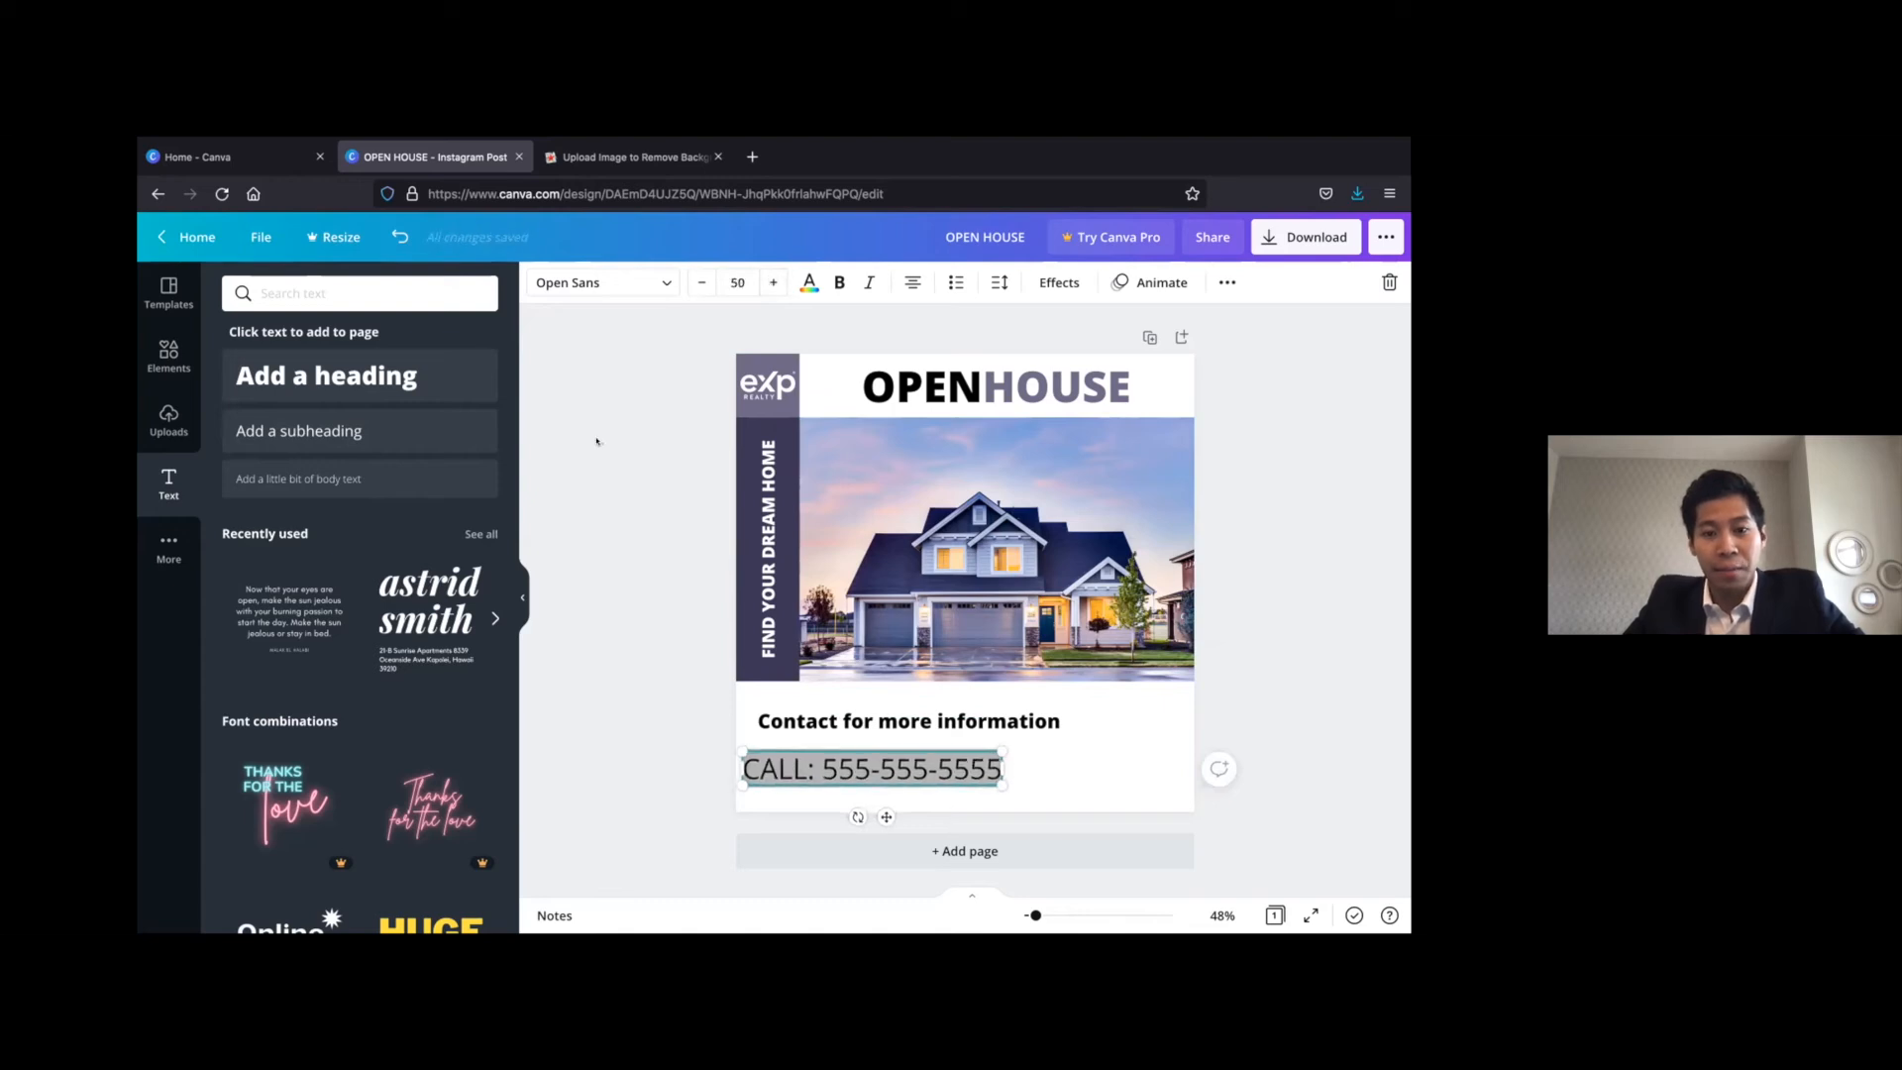
pyautogui.click(596, 441)
pyautogui.moveTo(838, 759); pyautogui.dragTo(826, 761)
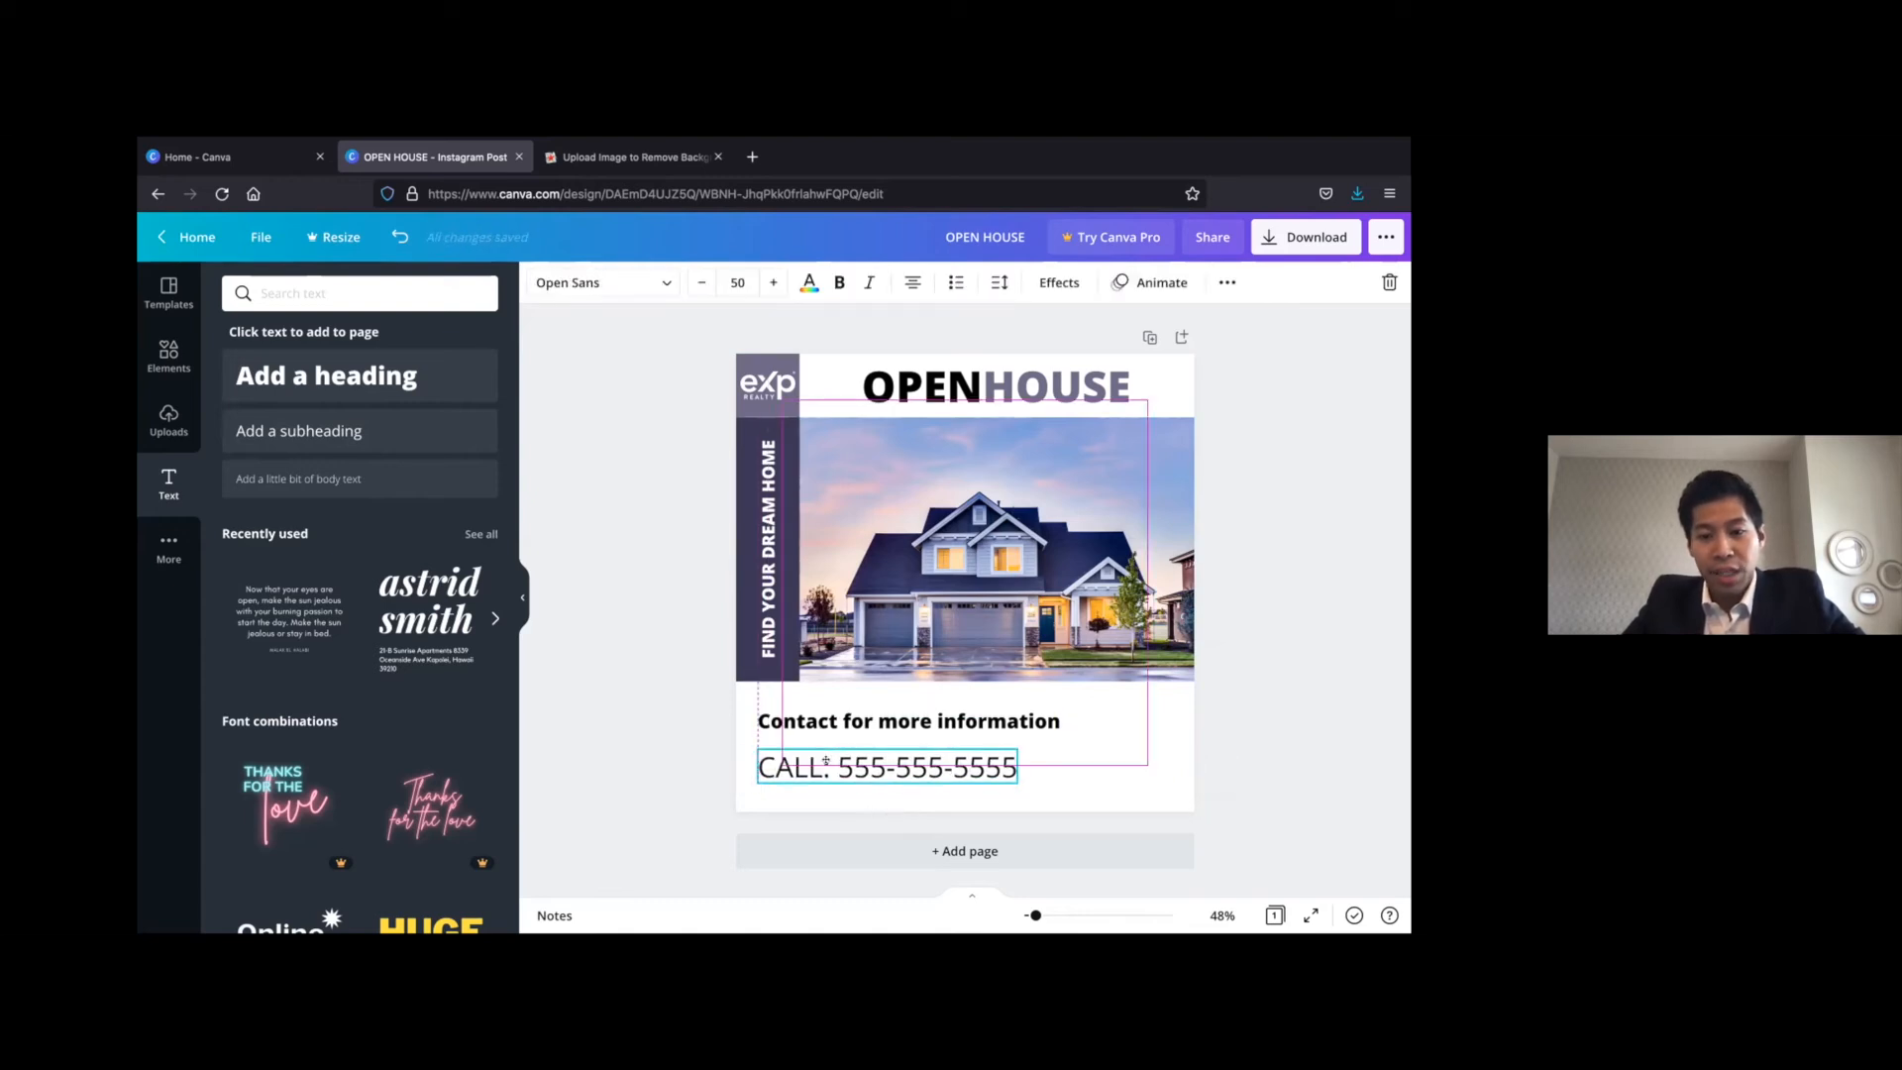
pyautogui.click(655, 654)
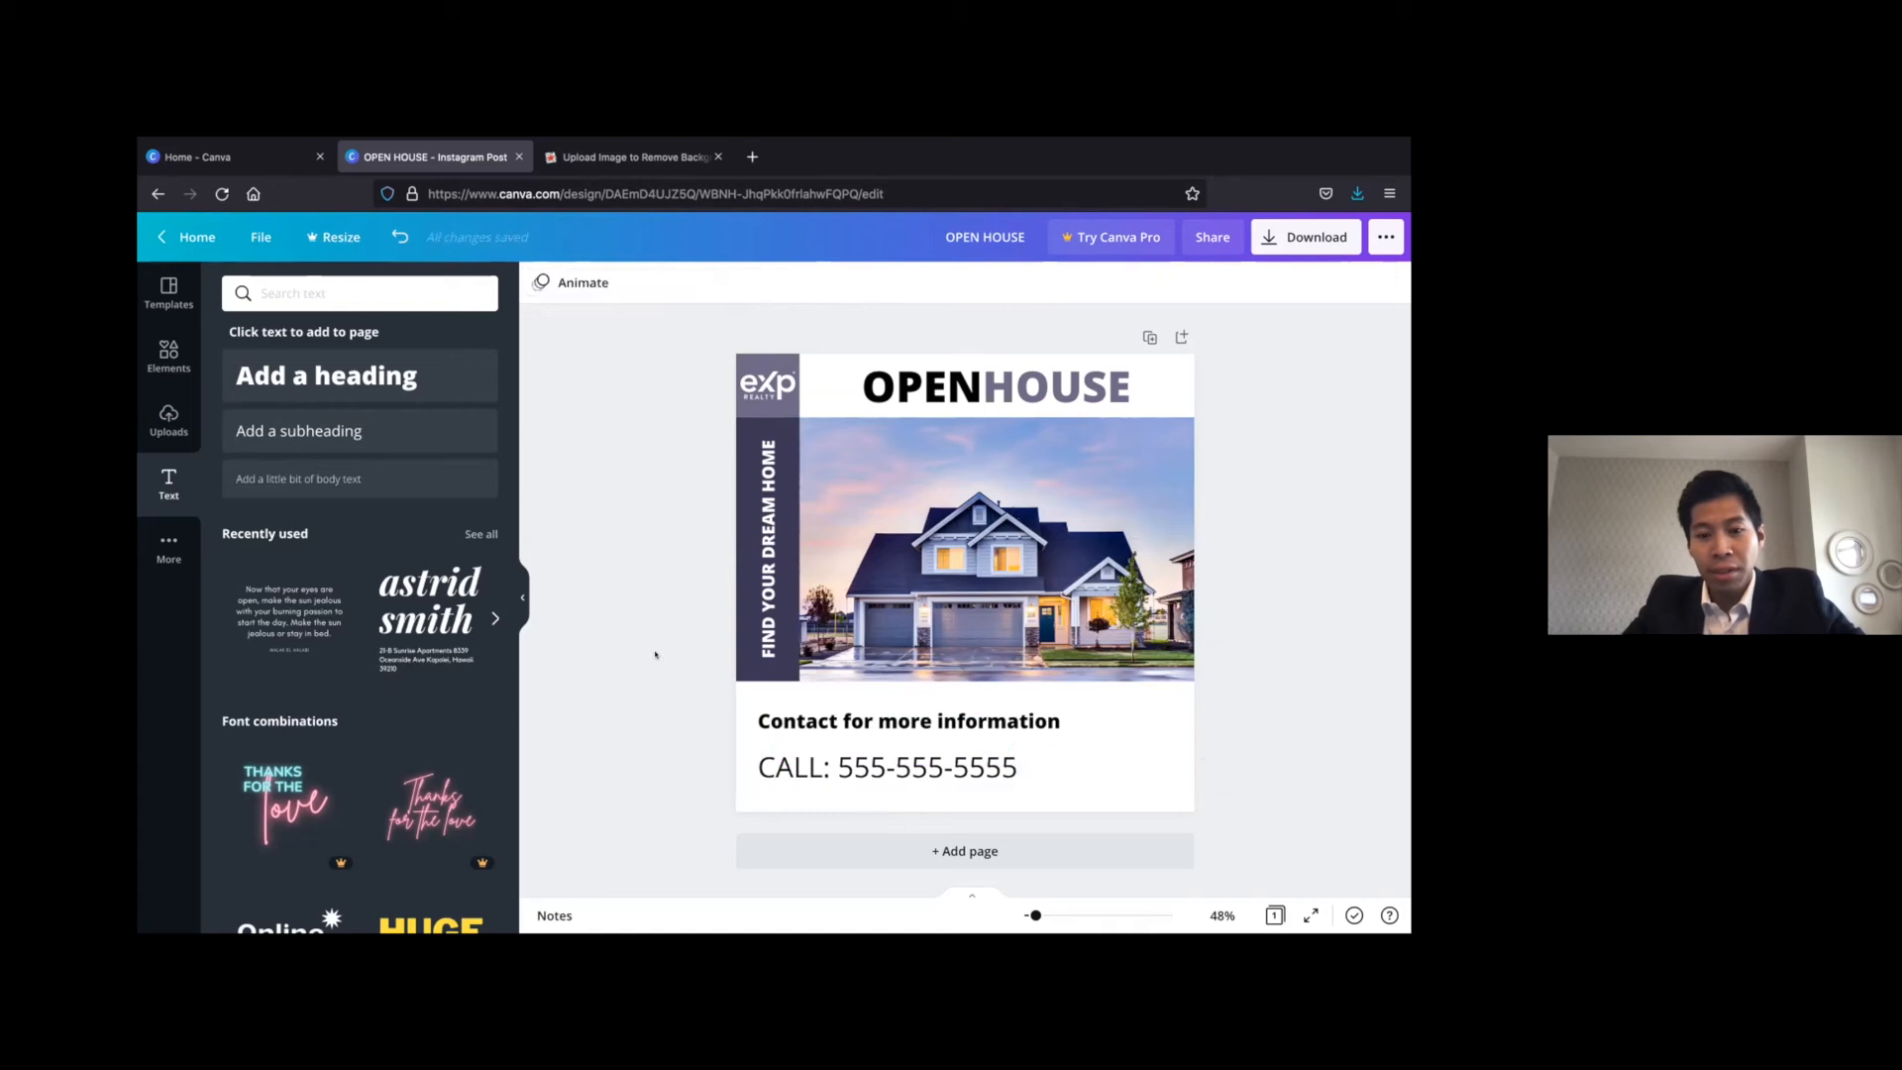
# Insert the uploaded dark script signature and shrink it to fit the white area's lower-right corner beside the phone number
pyautogui.click(168, 418)
pyautogui.scroll(-5, 415, 541)
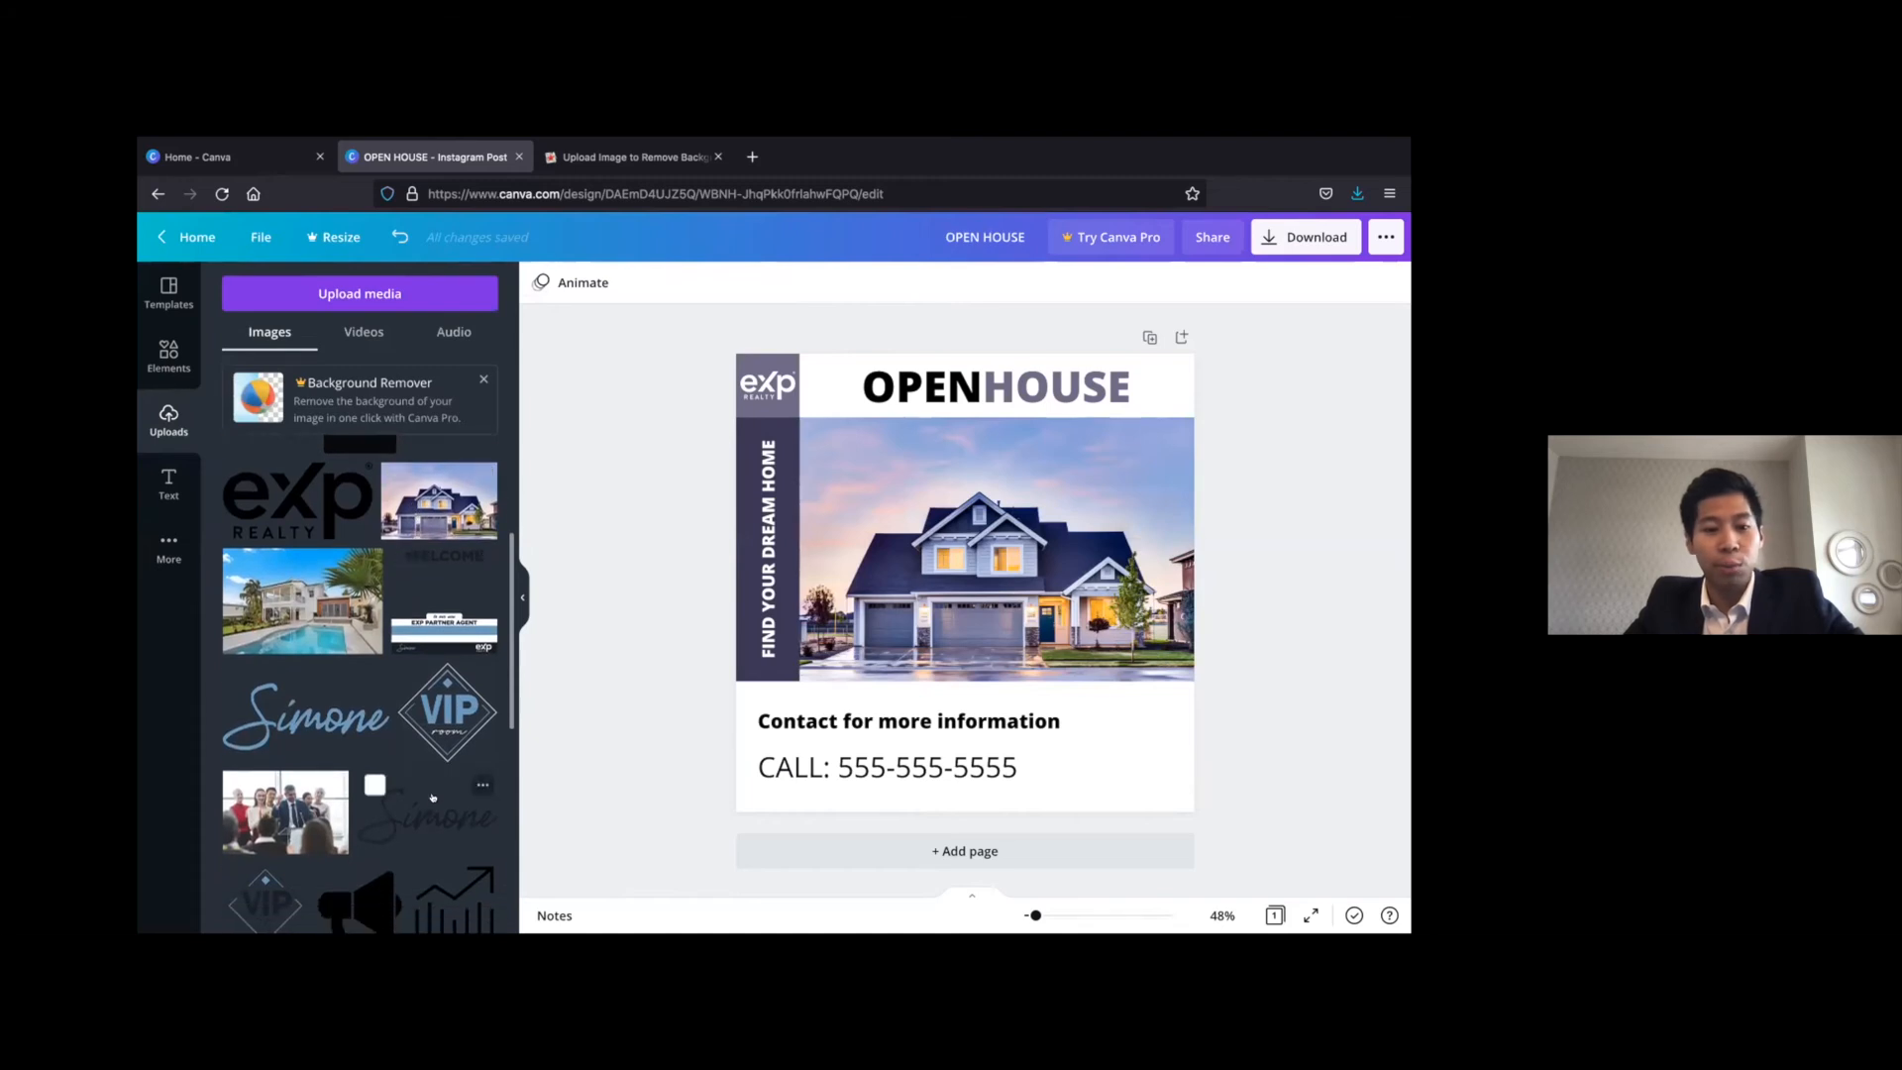
pyautogui.click(431, 810)
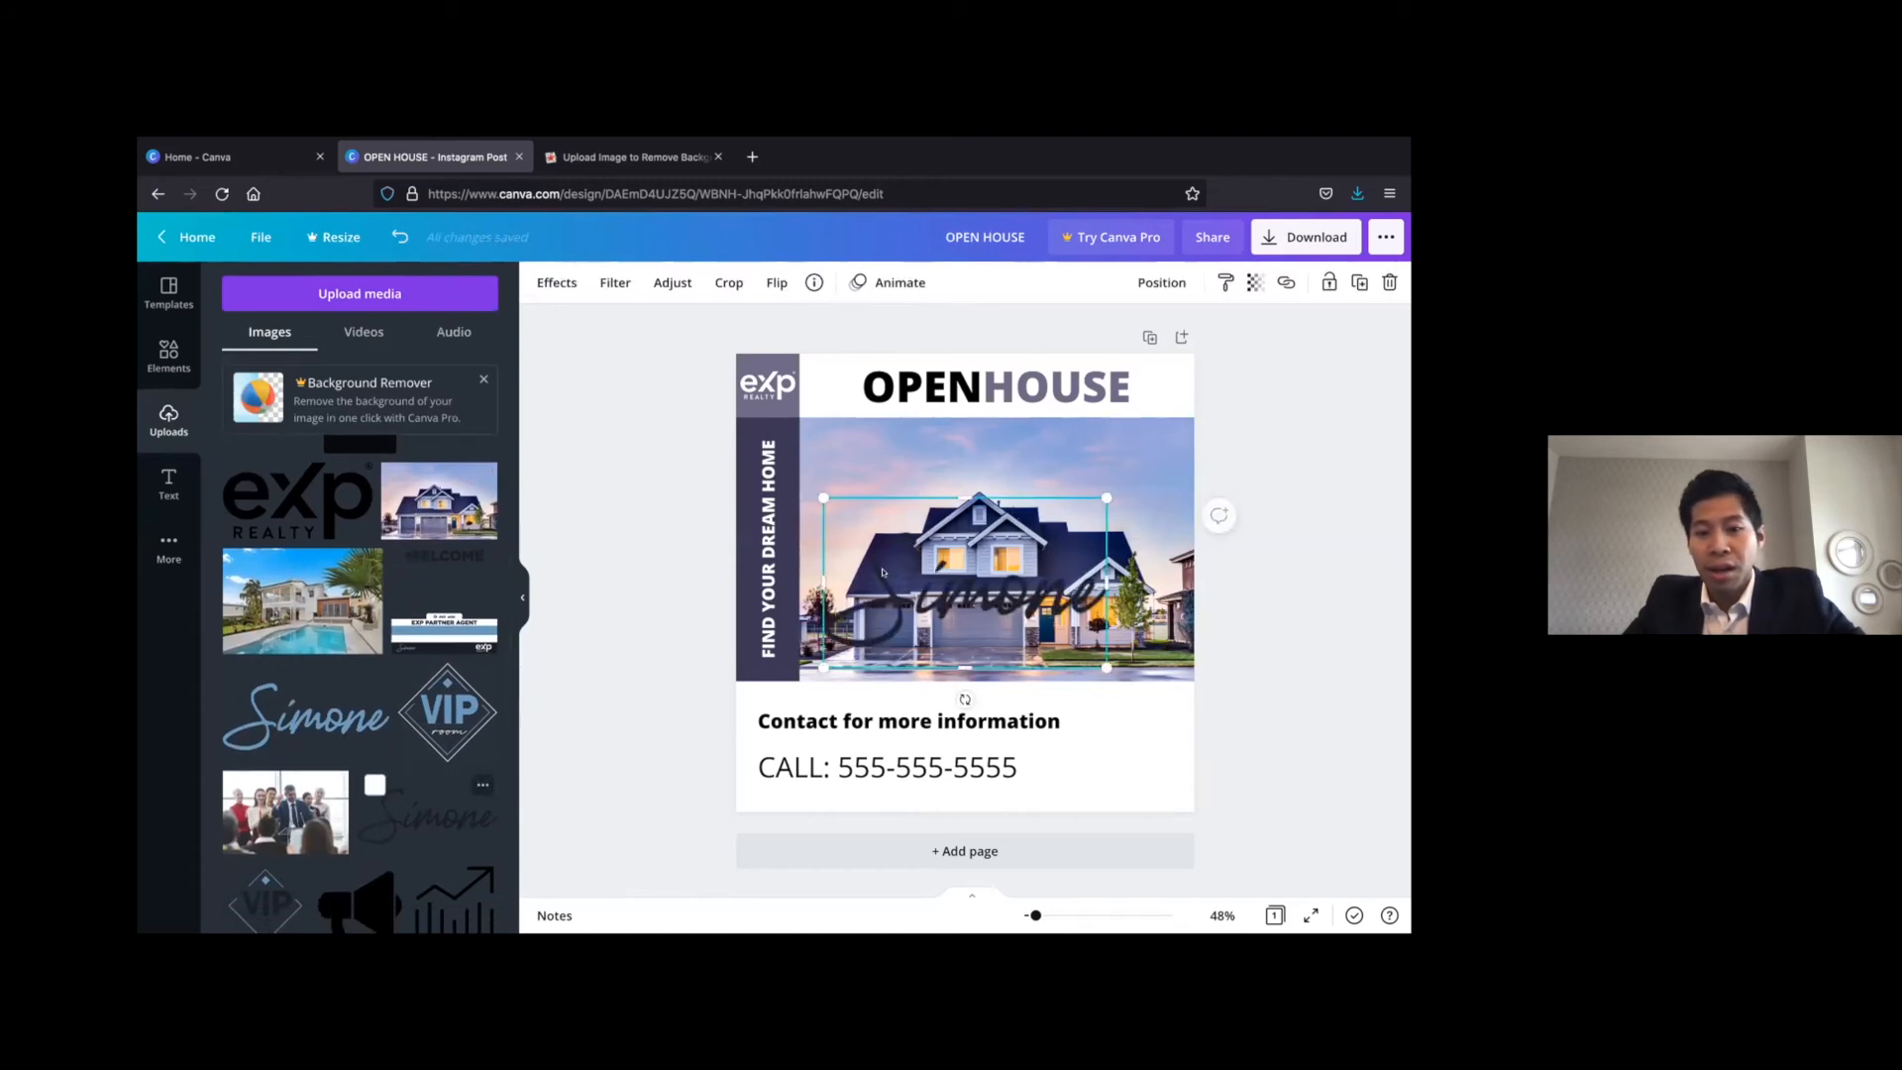
pyautogui.moveTo(824, 497); pyautogui.dragTo(1137, 764)
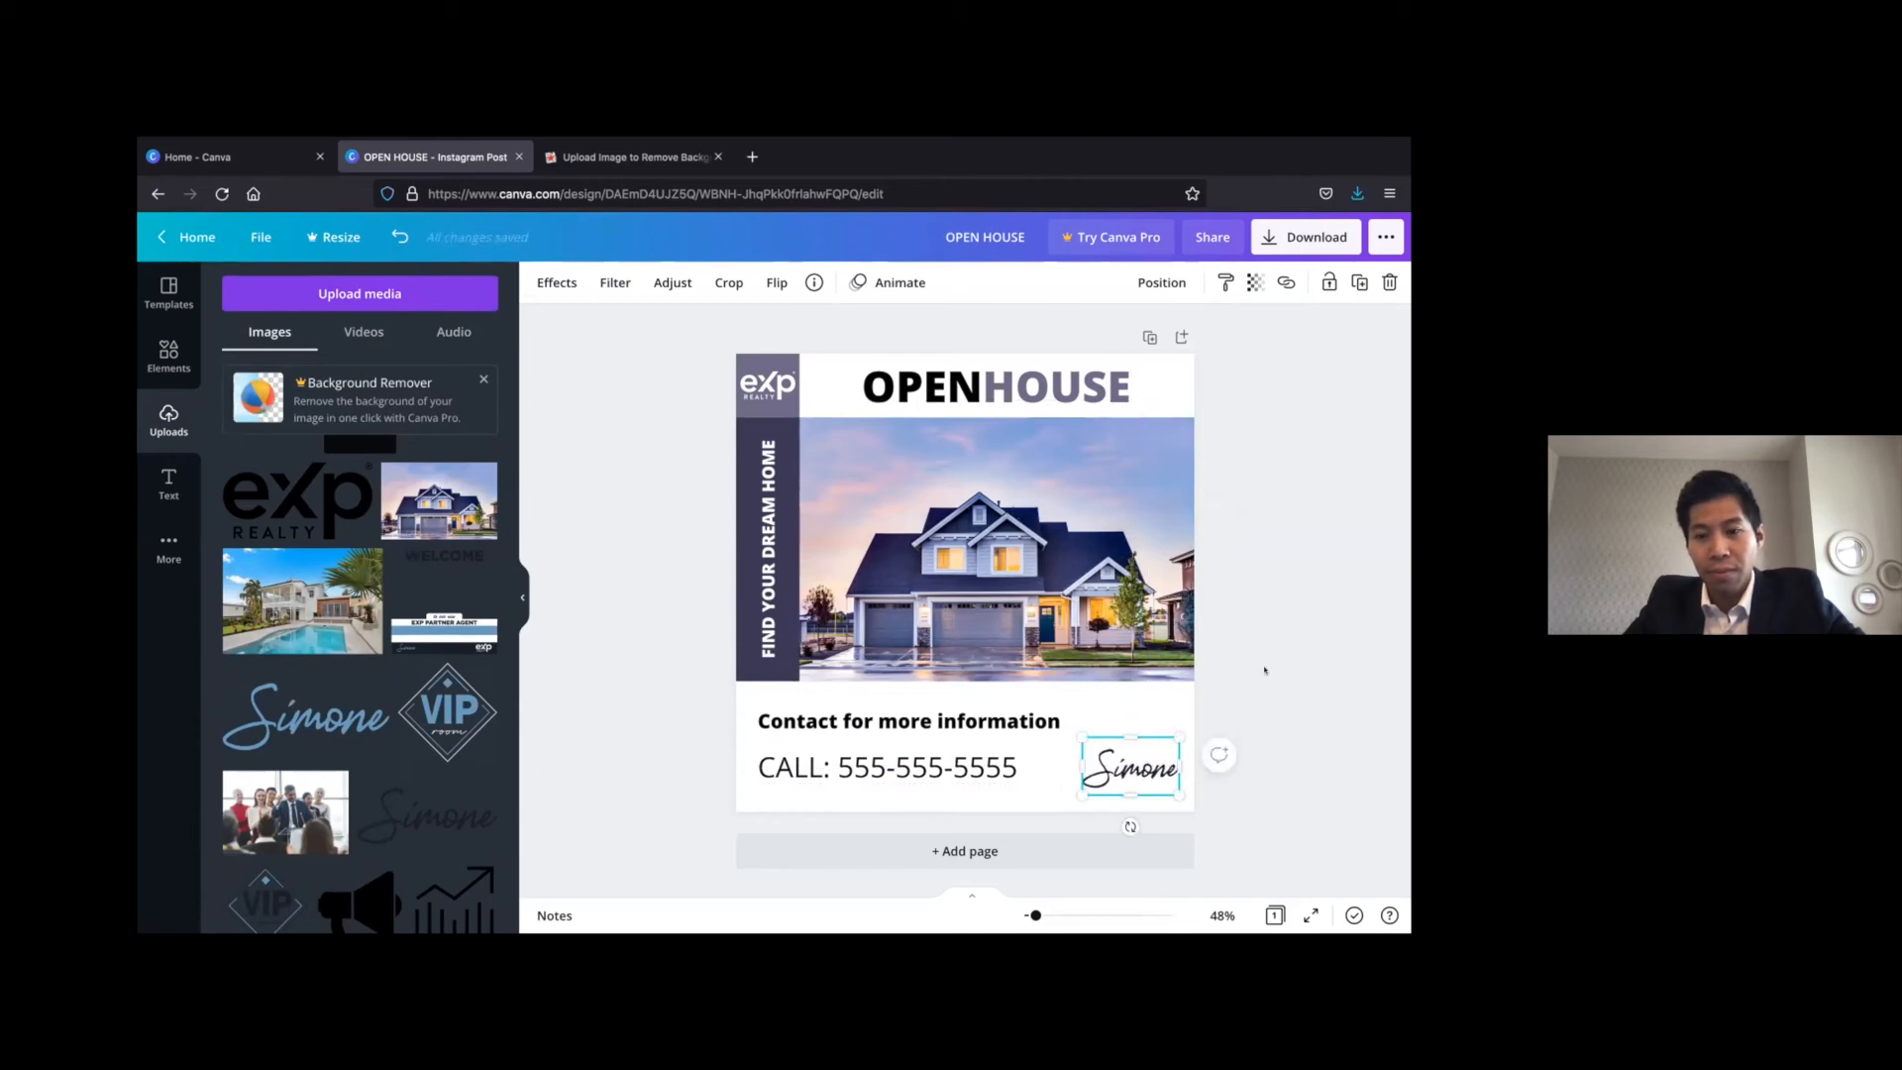
pyautogui.click(1263, 657)
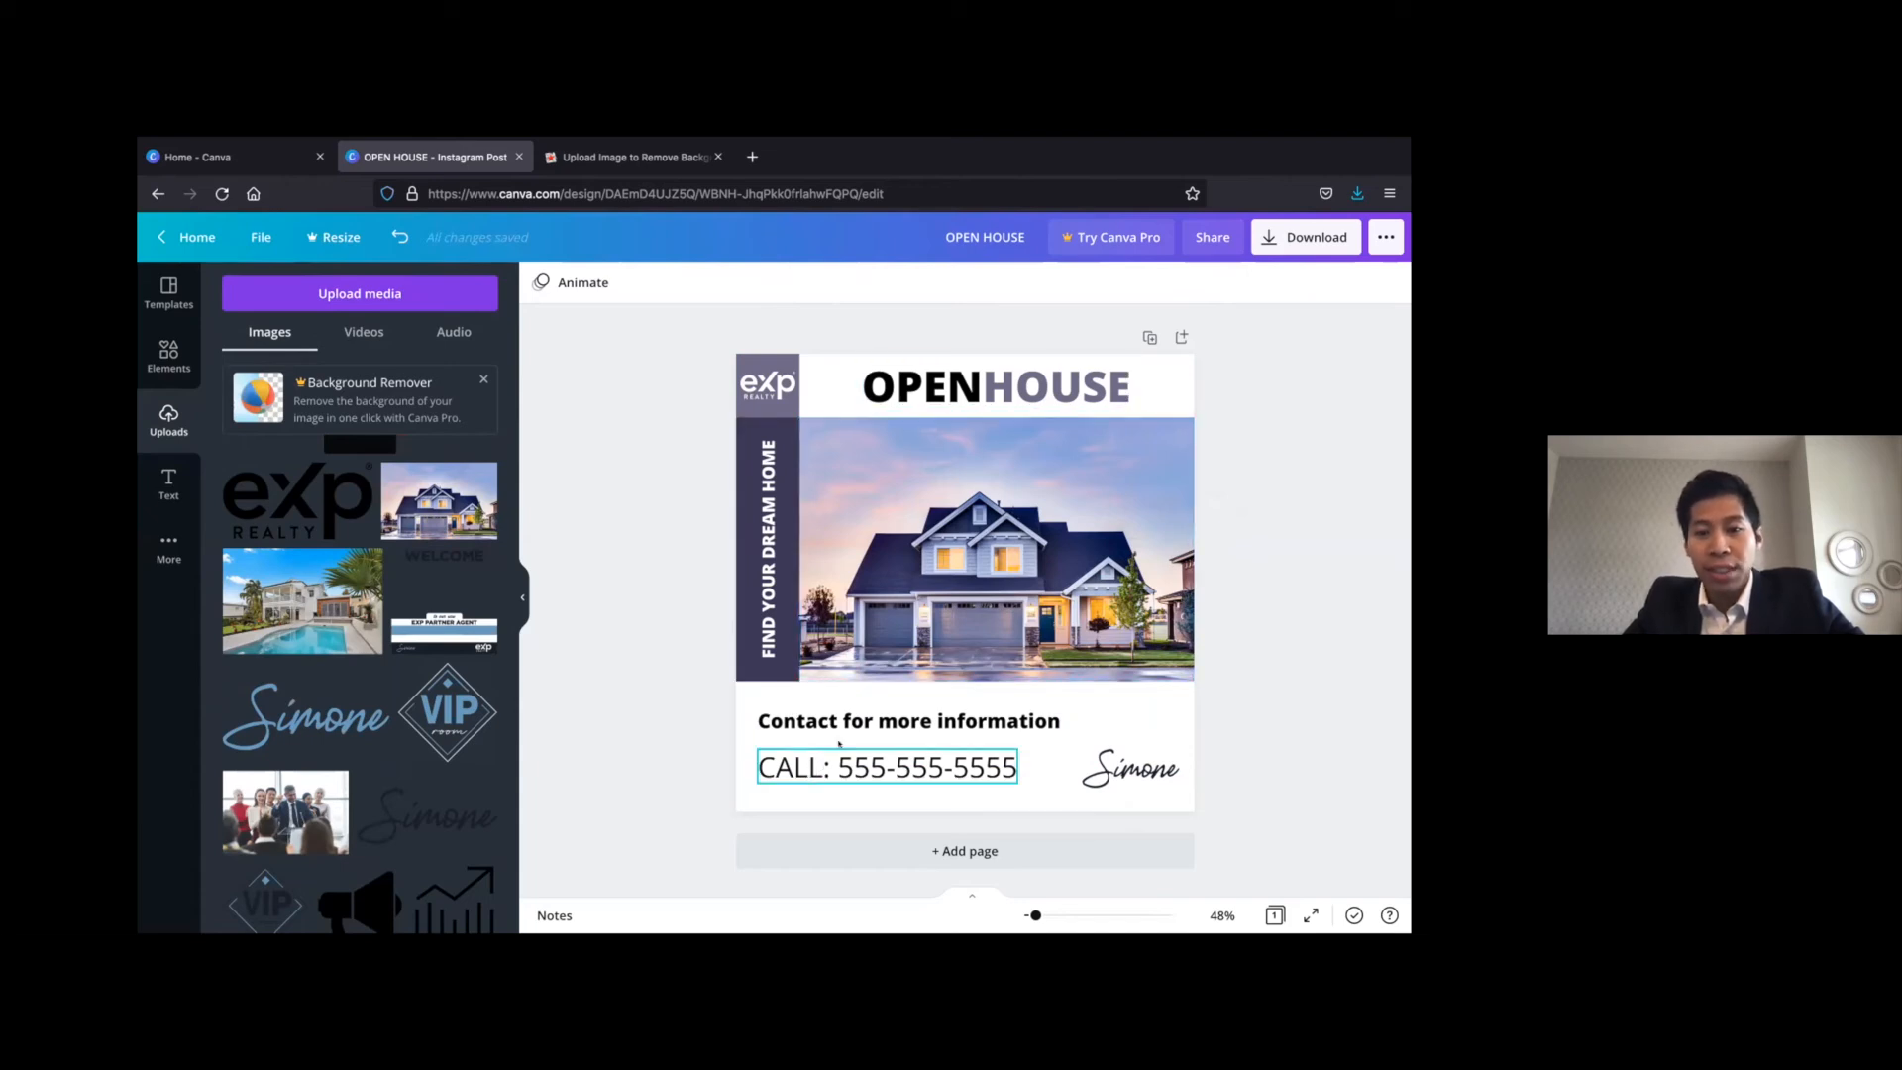
# Enlarge the house photo up to the heading area and shift it so the house sits centred between the purple strip and the right edge
pyautogui.click(931, 489)
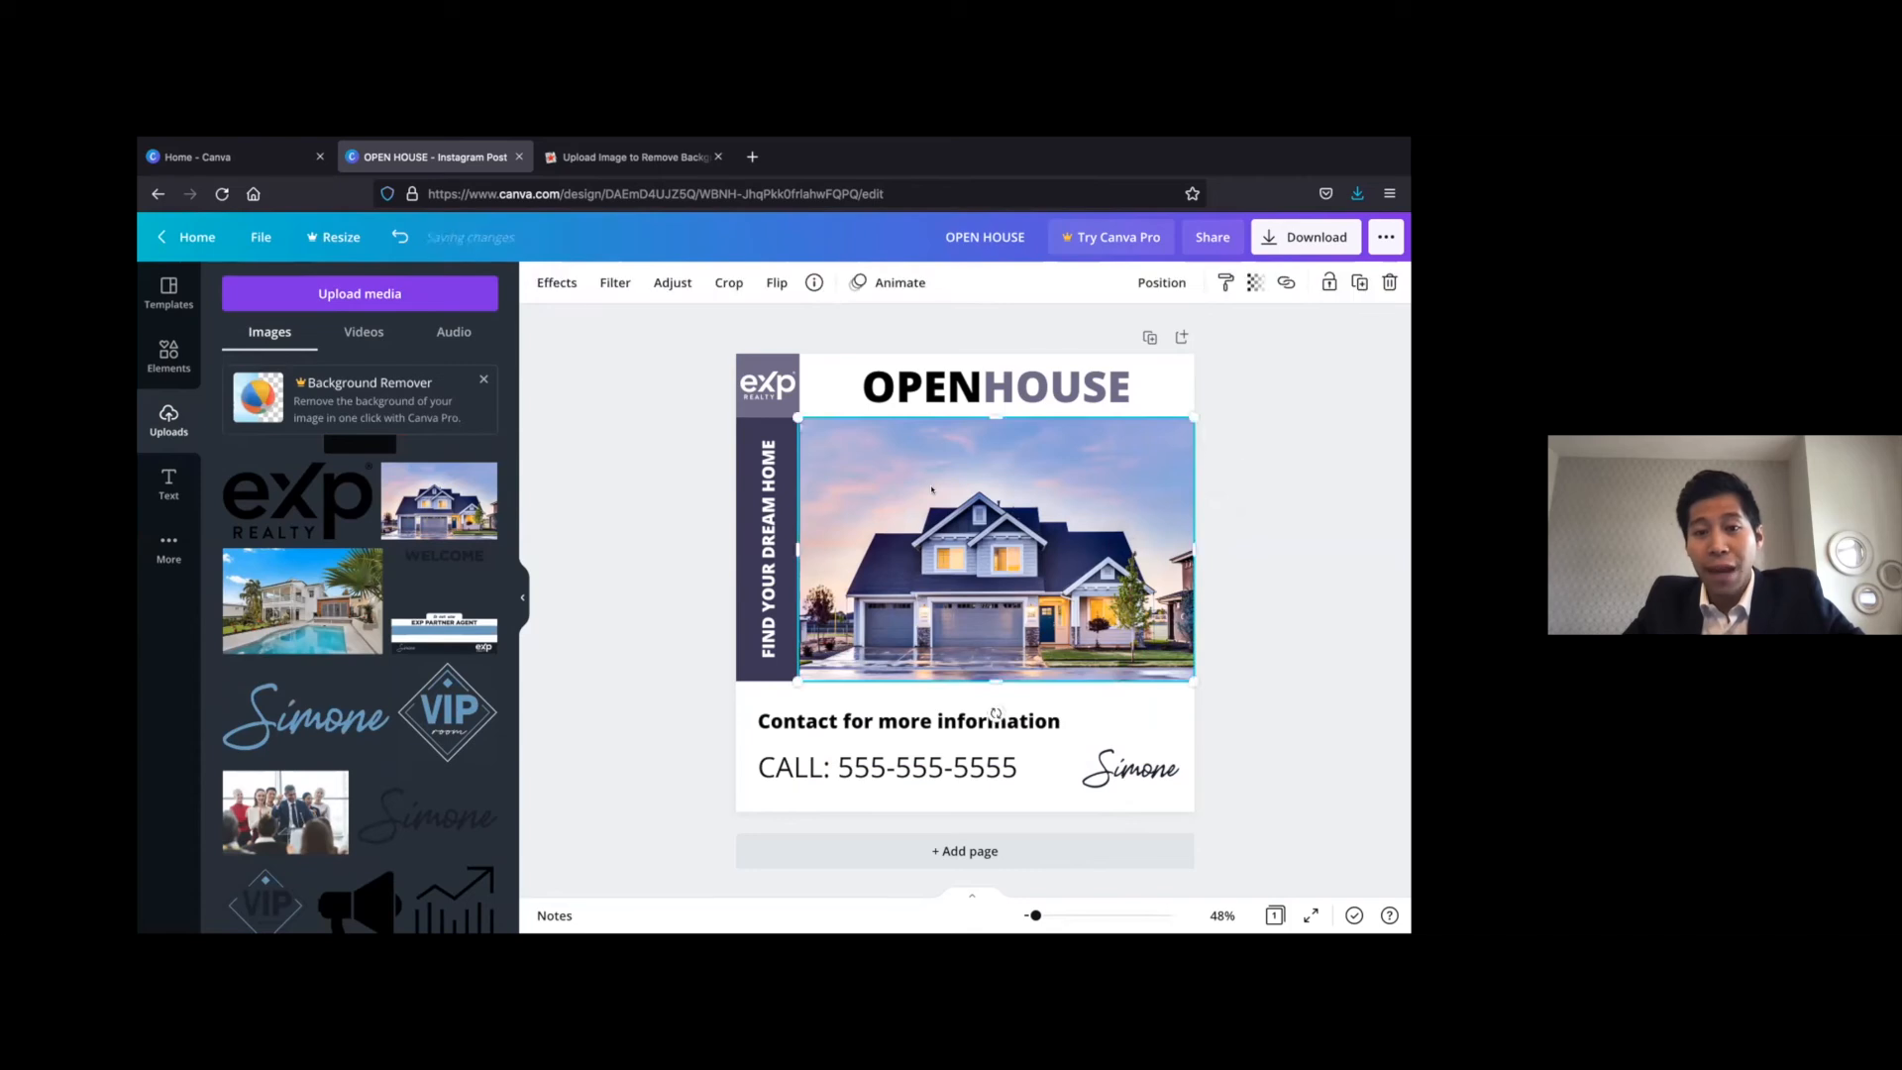
pyautogui.click(664, 383)
pyautogui.click(822, 441)
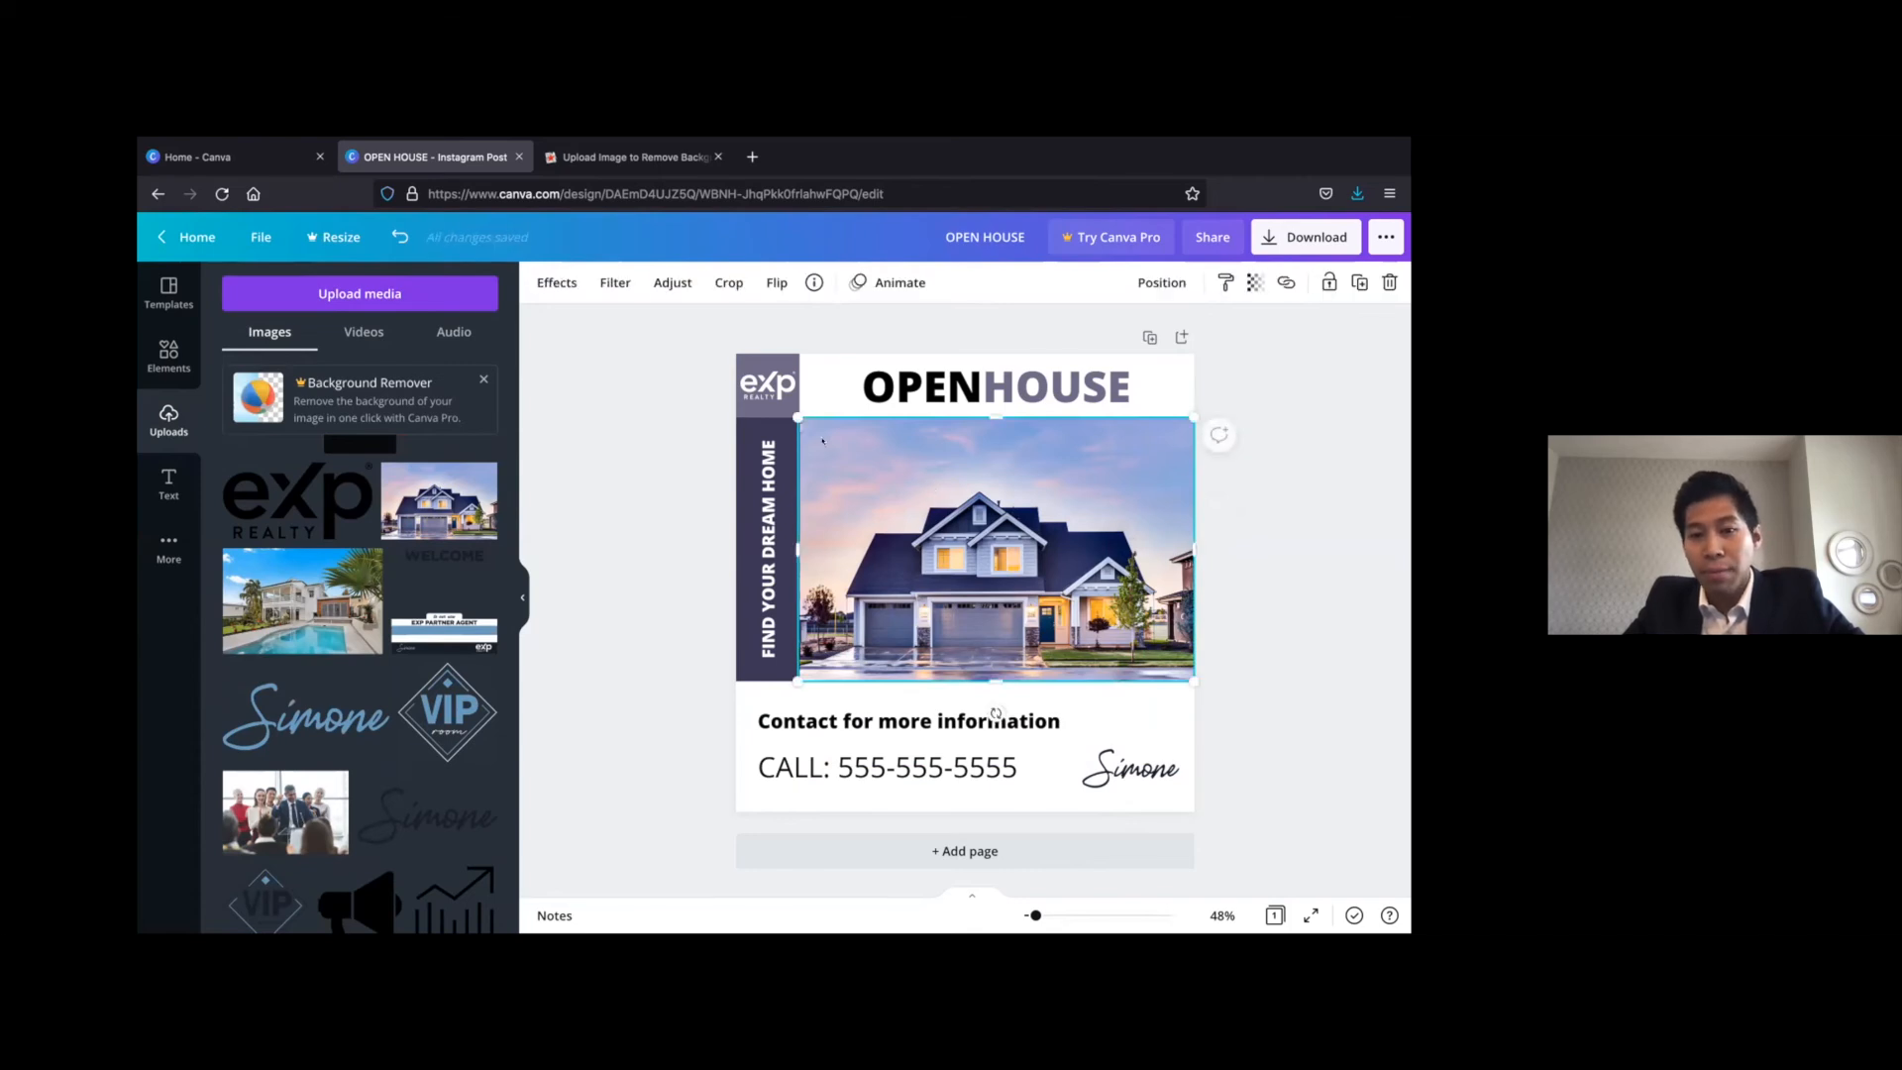
pyautogui.moveTo(799, 417); pyautogui.dragTo(730, 371)
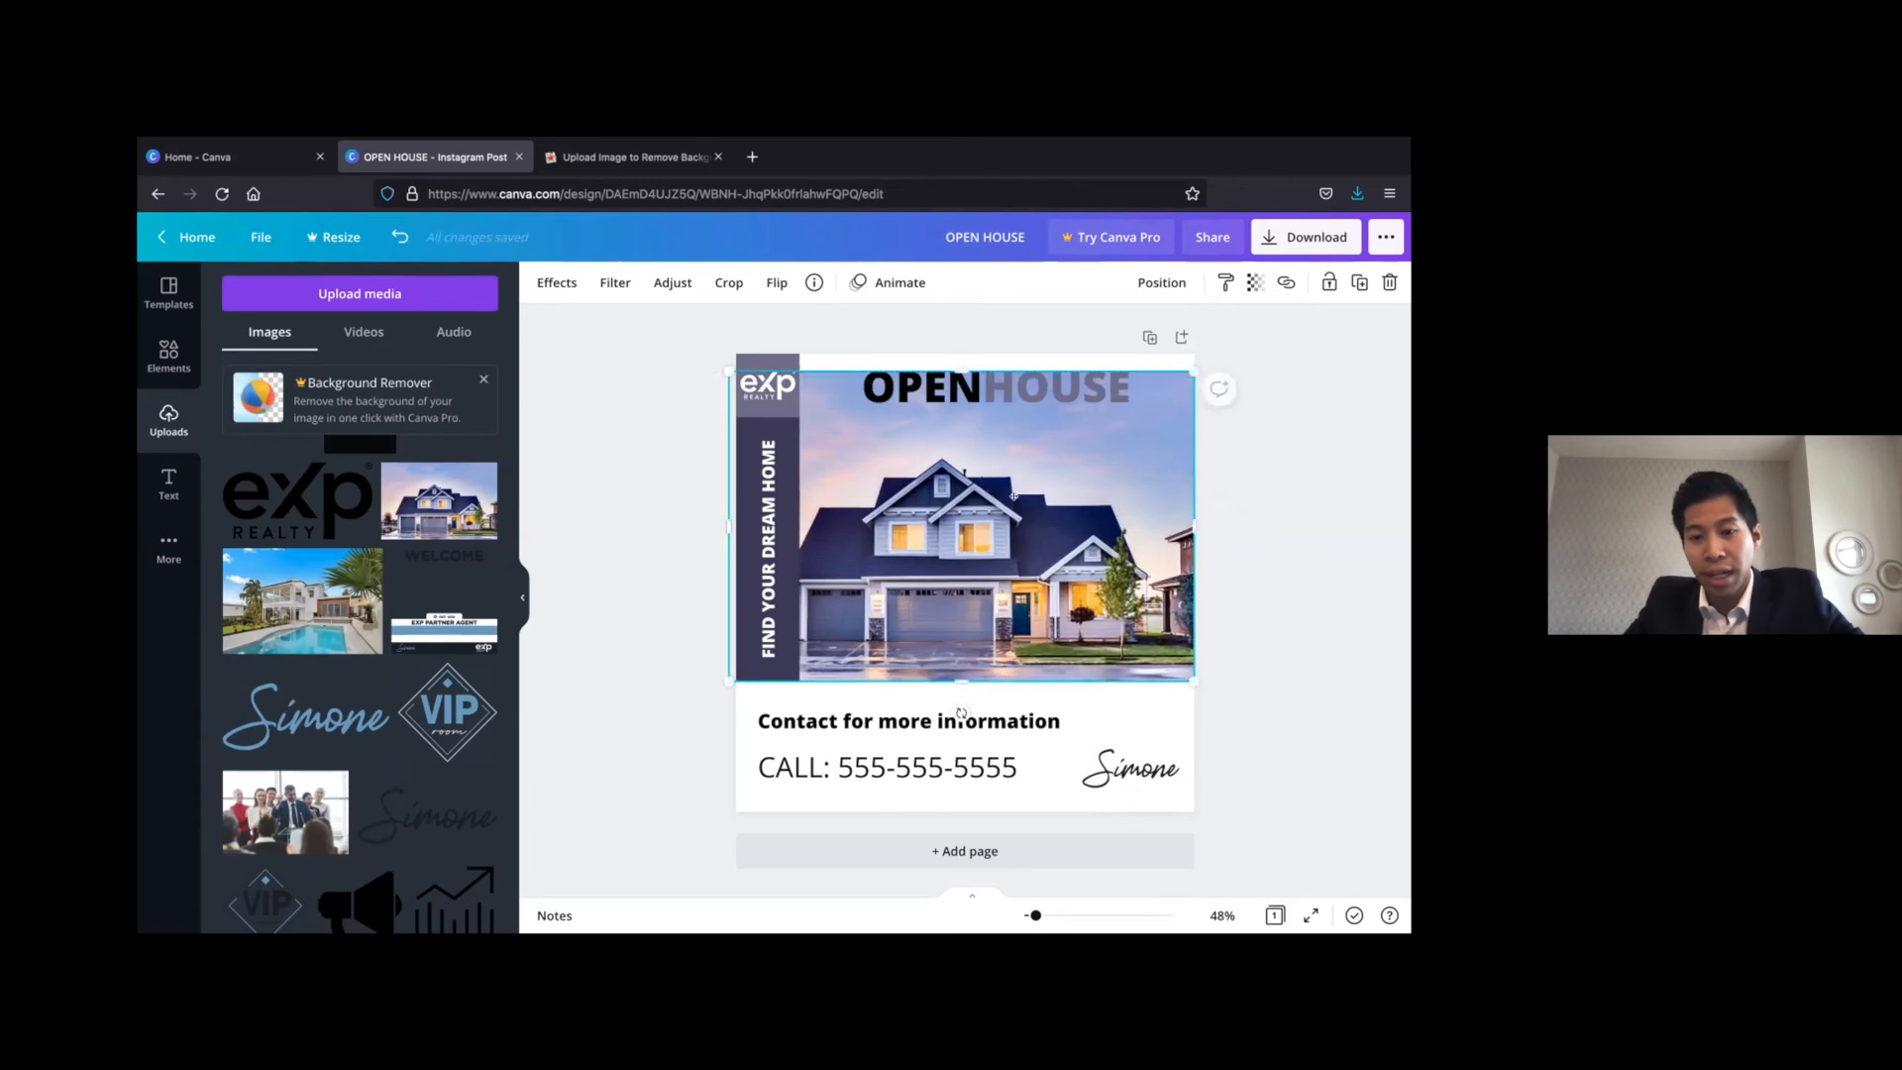
pyautogui.moveTo(986, 497); pyautogui.dragTo(1013, 498)
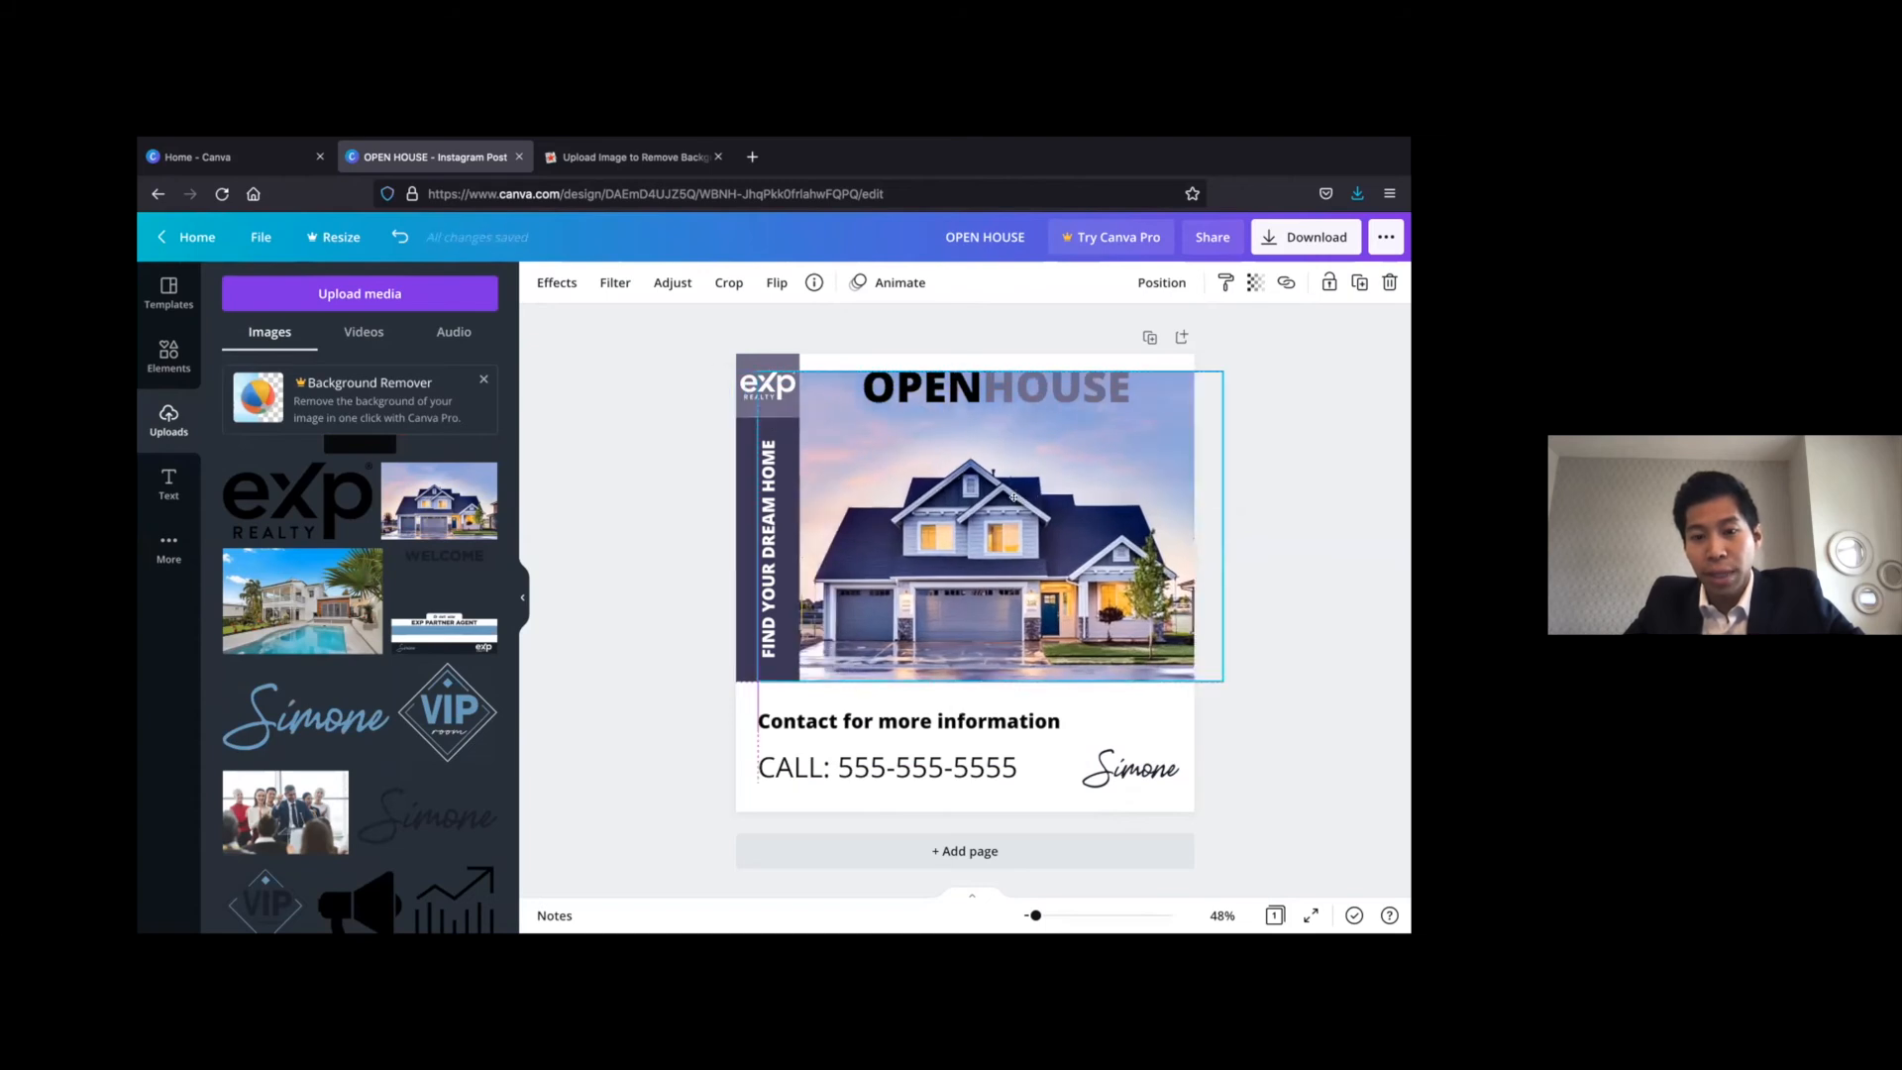
pyautogui.moveTo(1018, 502); pyautogui.dragTo(1019, 502)
pyautogui.click(653, 453)
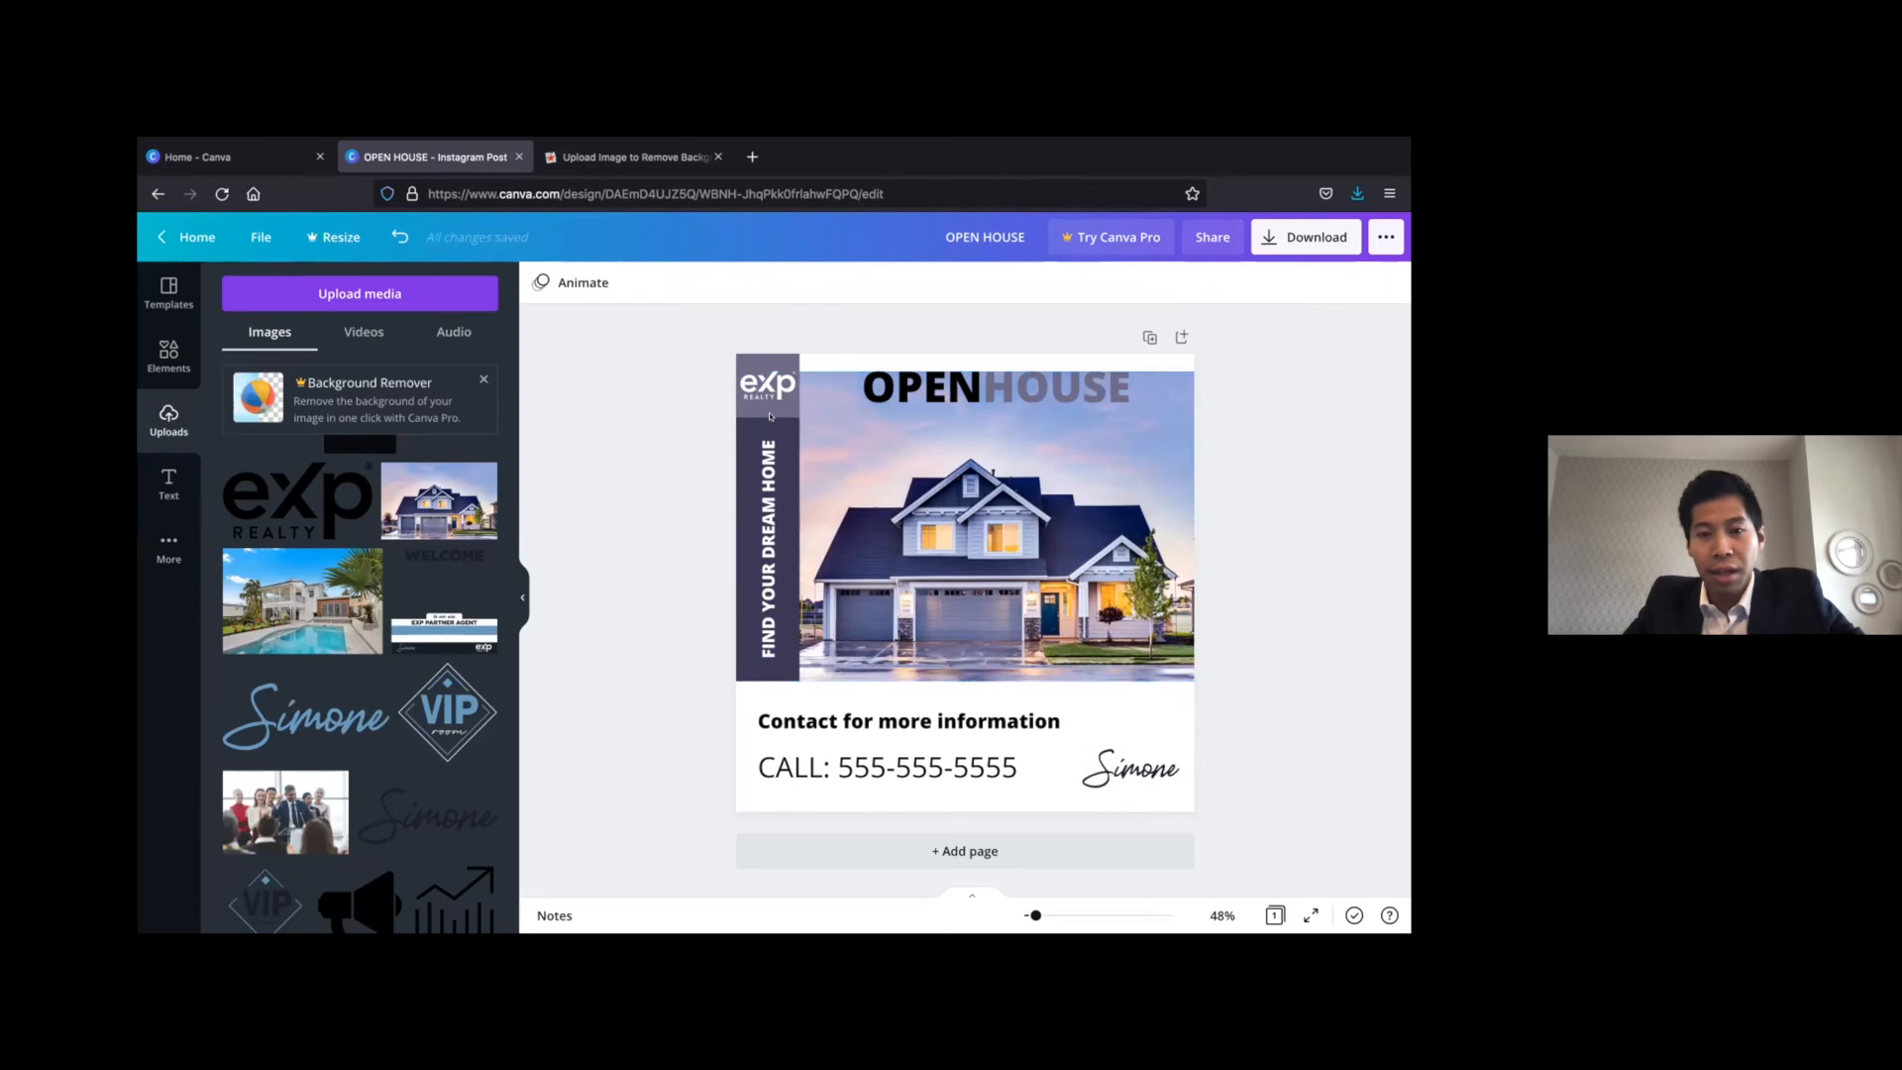
# Add a square shape and stretch it across the strip beside the logo, behind the OPENHOUSE heading and above the house
pyautogui.click(168, 354)
pyautogui.click(237, 435)
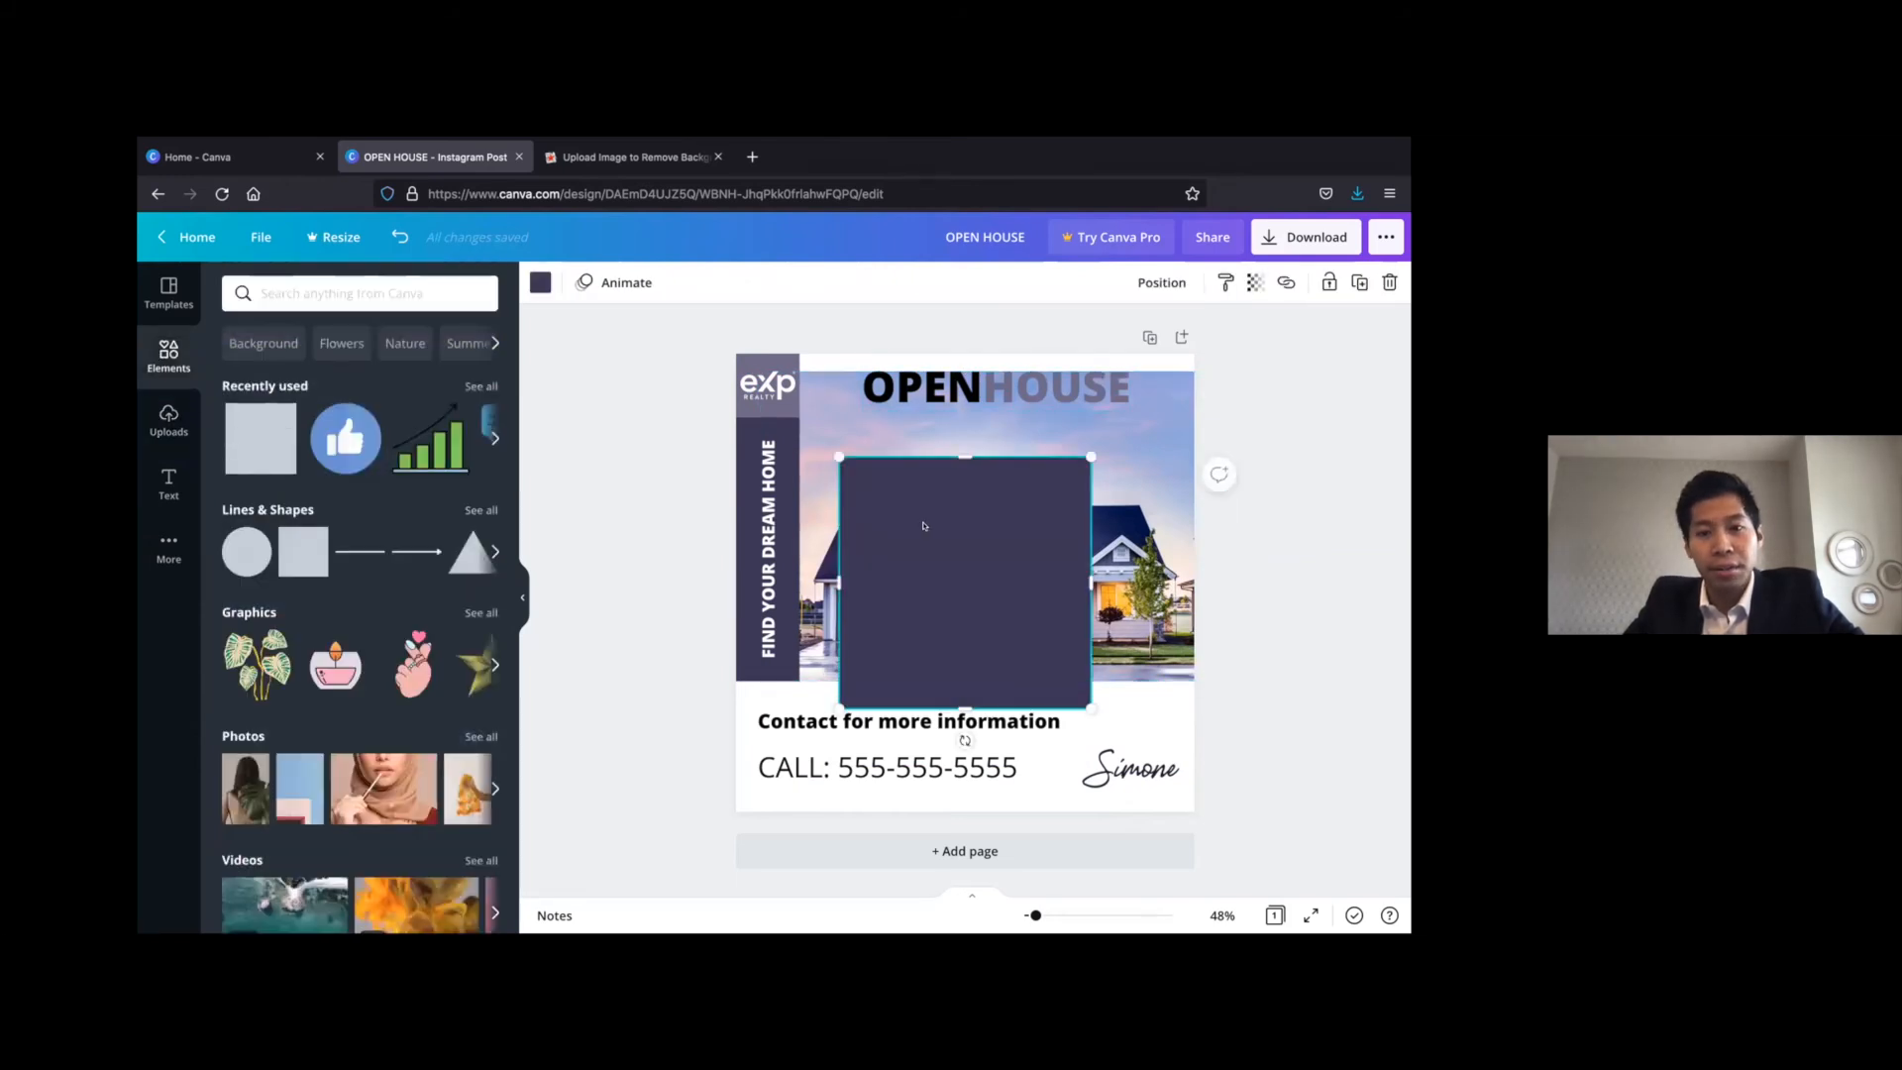
pyautogui.moveTo(911, 495); pyautogui.dragTo(887, 429)
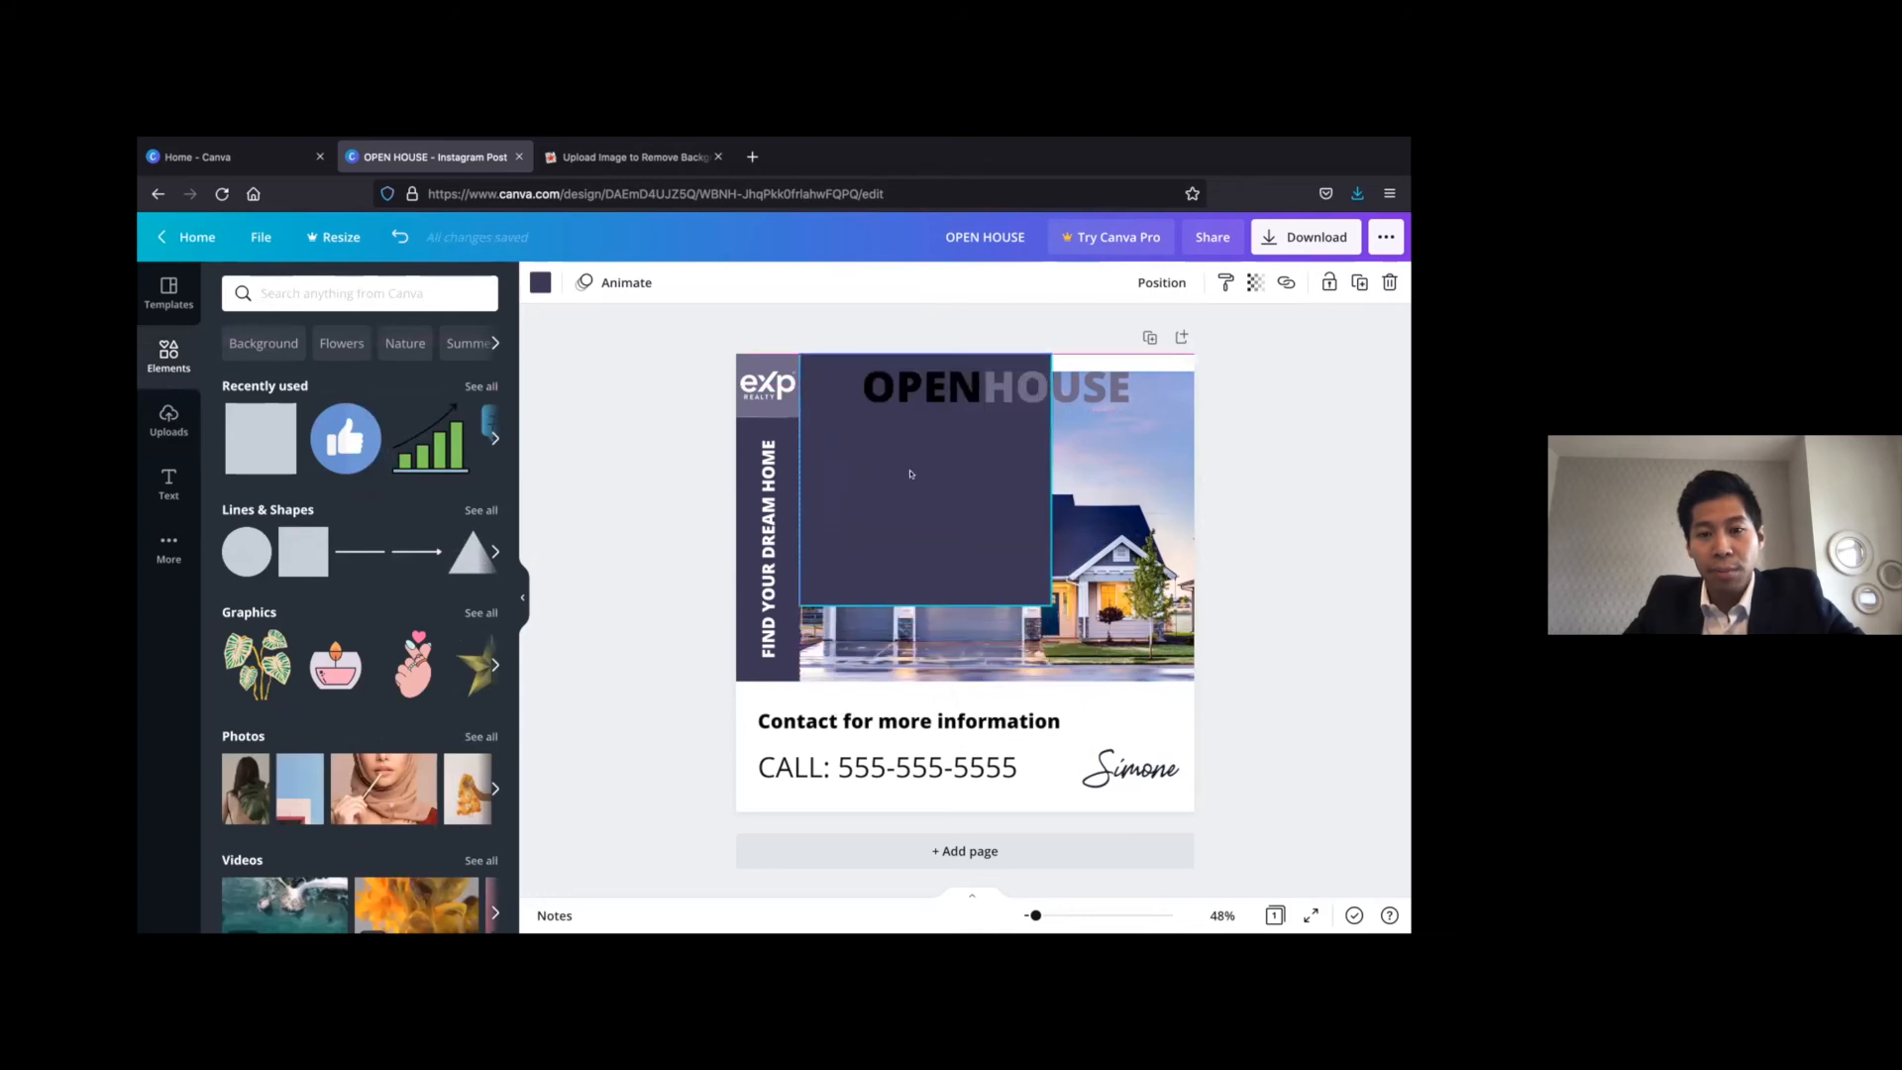
pyautogui.moveTo(925, 604); pyautogui.dragTo(925, 416)
pyautogui.moveTo(1050, 377); pyautogui.dragTo(1194, 376)
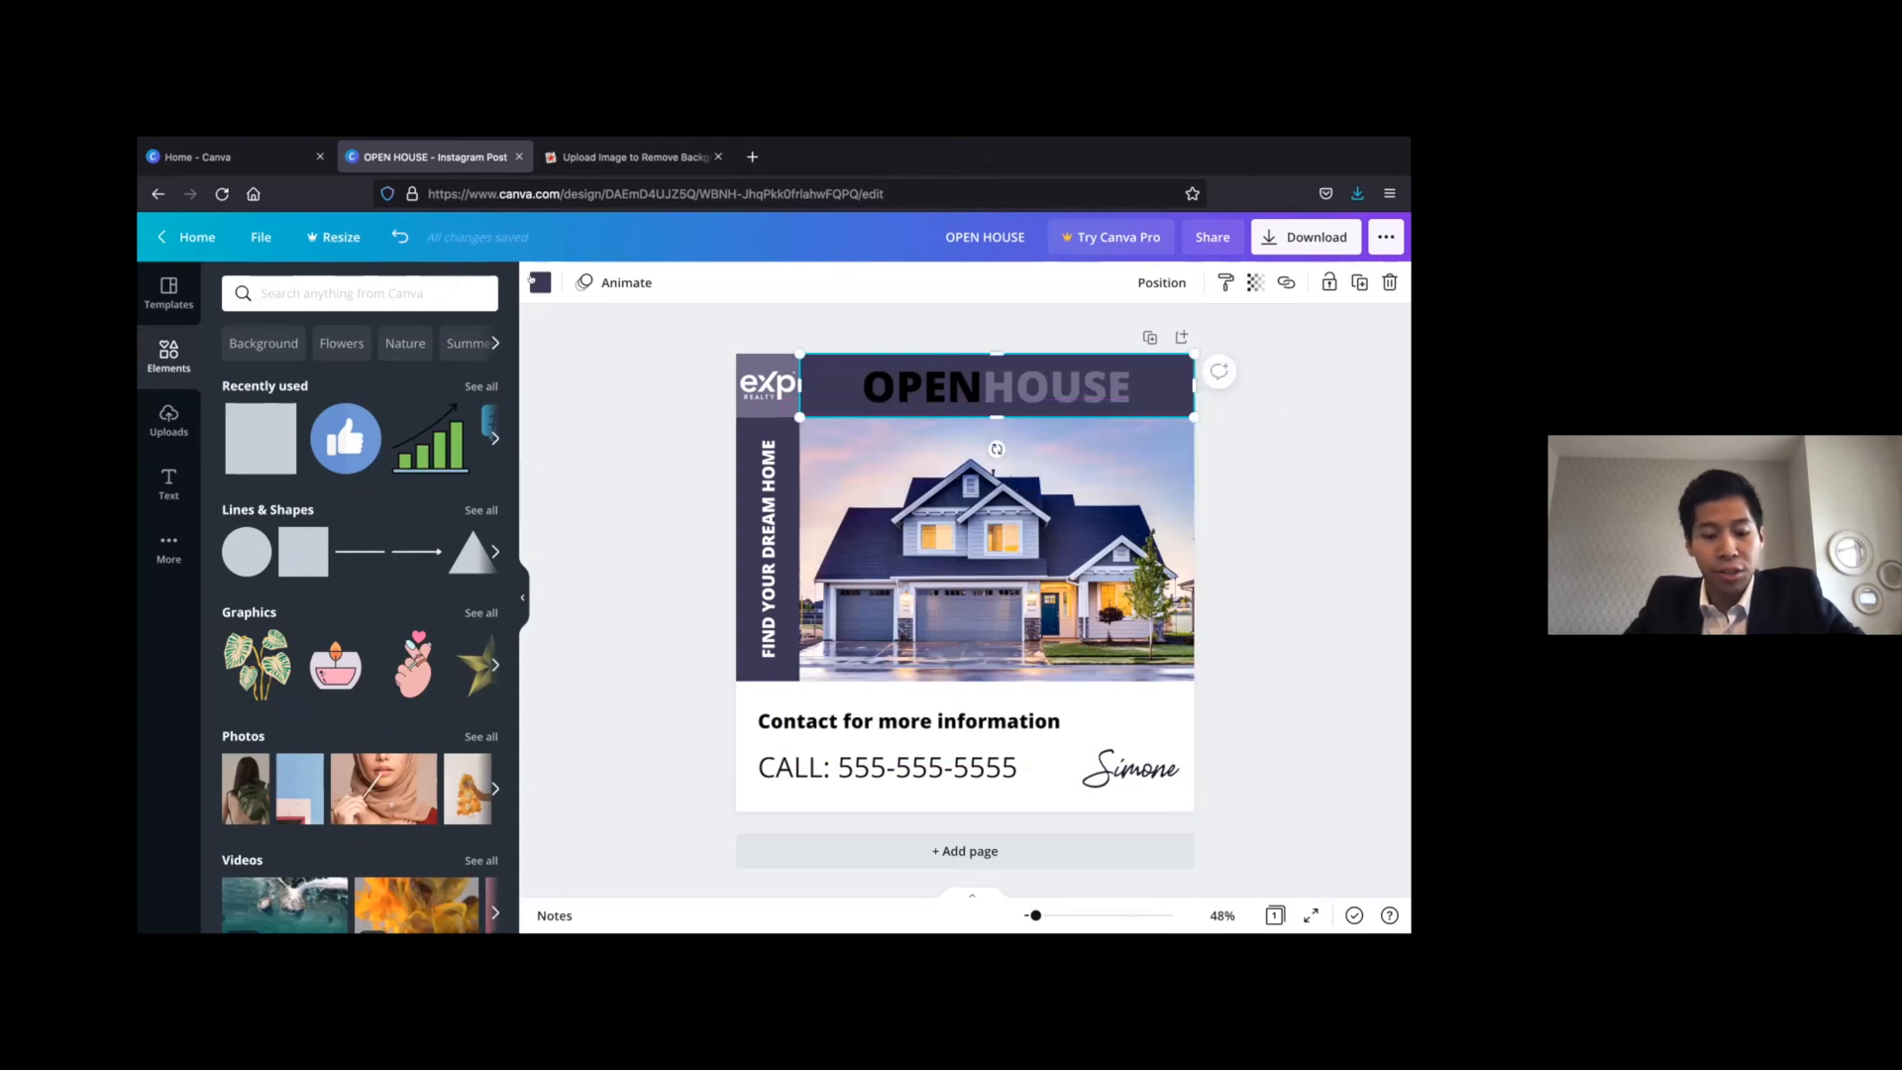
# Set the color of the rectangle behind the OPENHOUSE heading to white
pyautogui.click(539, 282)
pyautogui.click(431, 374)
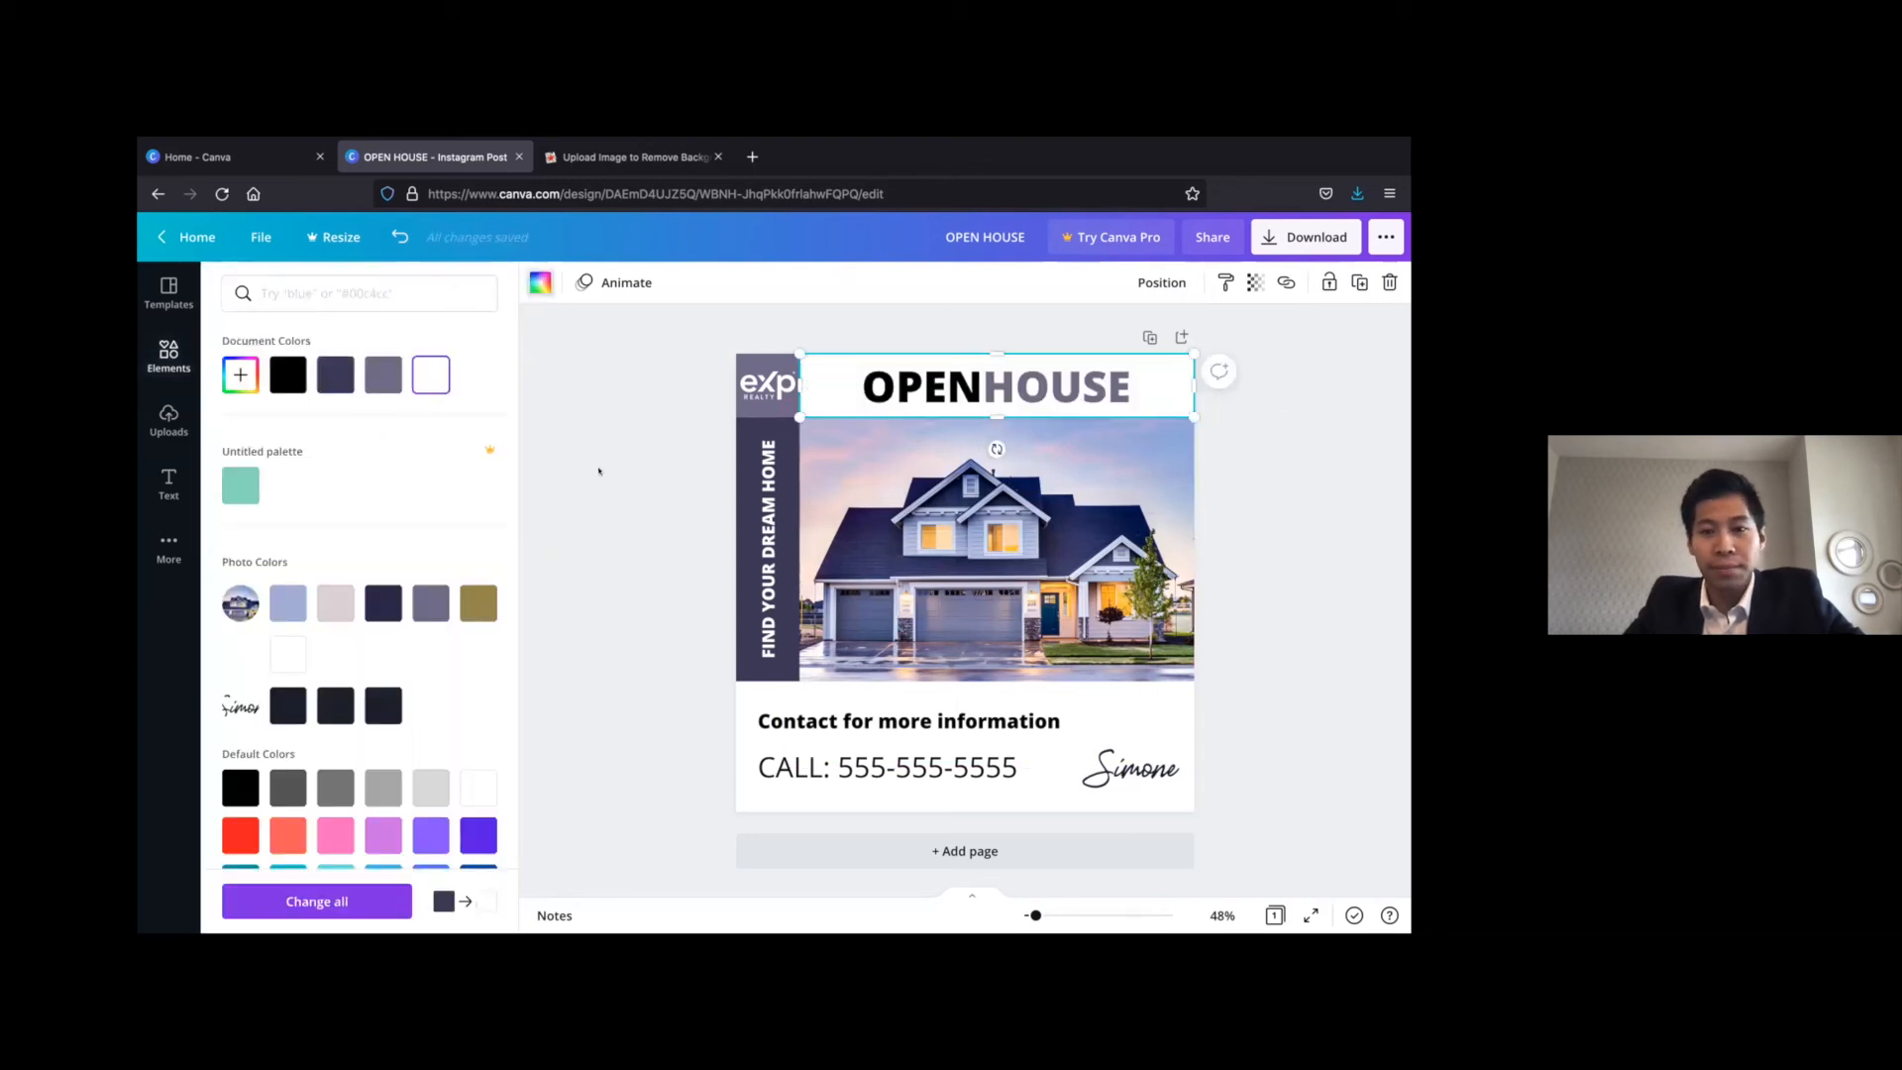
pyautogui.click(598, 471)
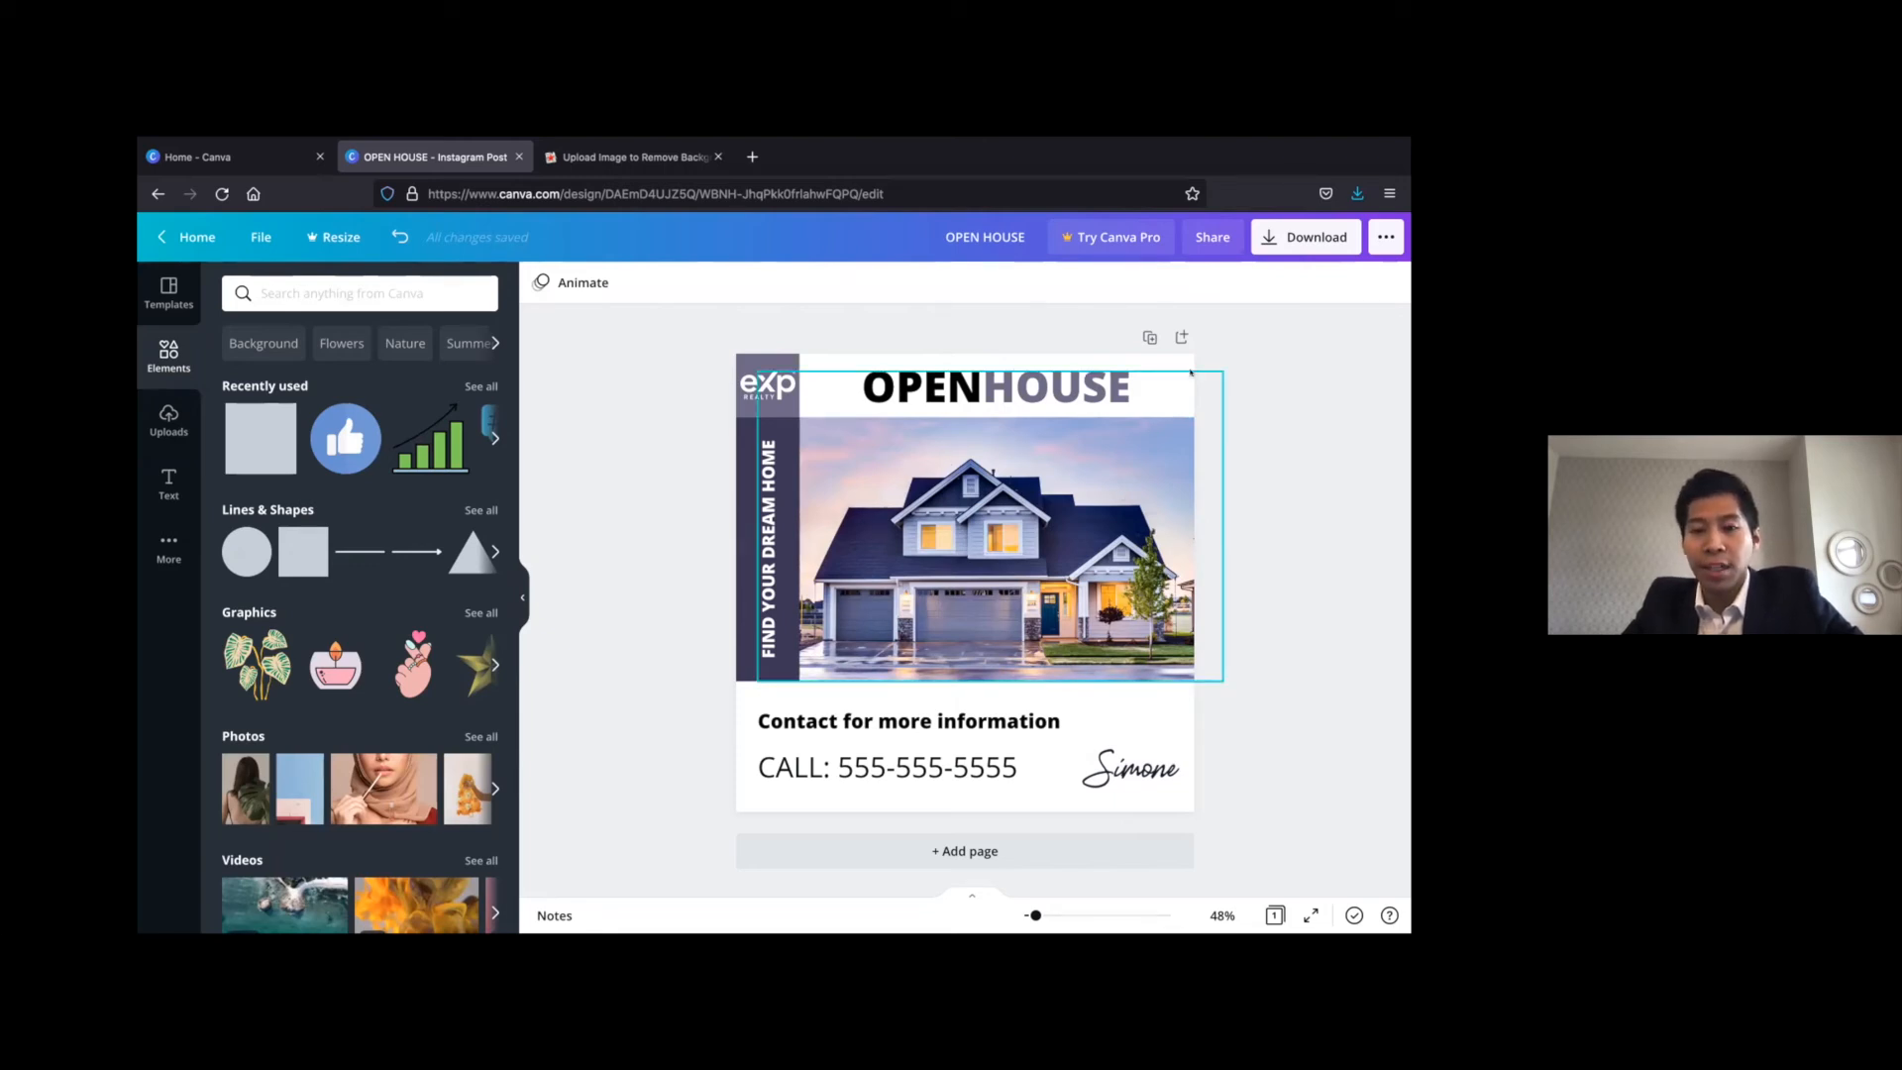
# Download the finished design as a PNG and dismiss the Canva Pro offer
pyautogui.click(1290, 237)
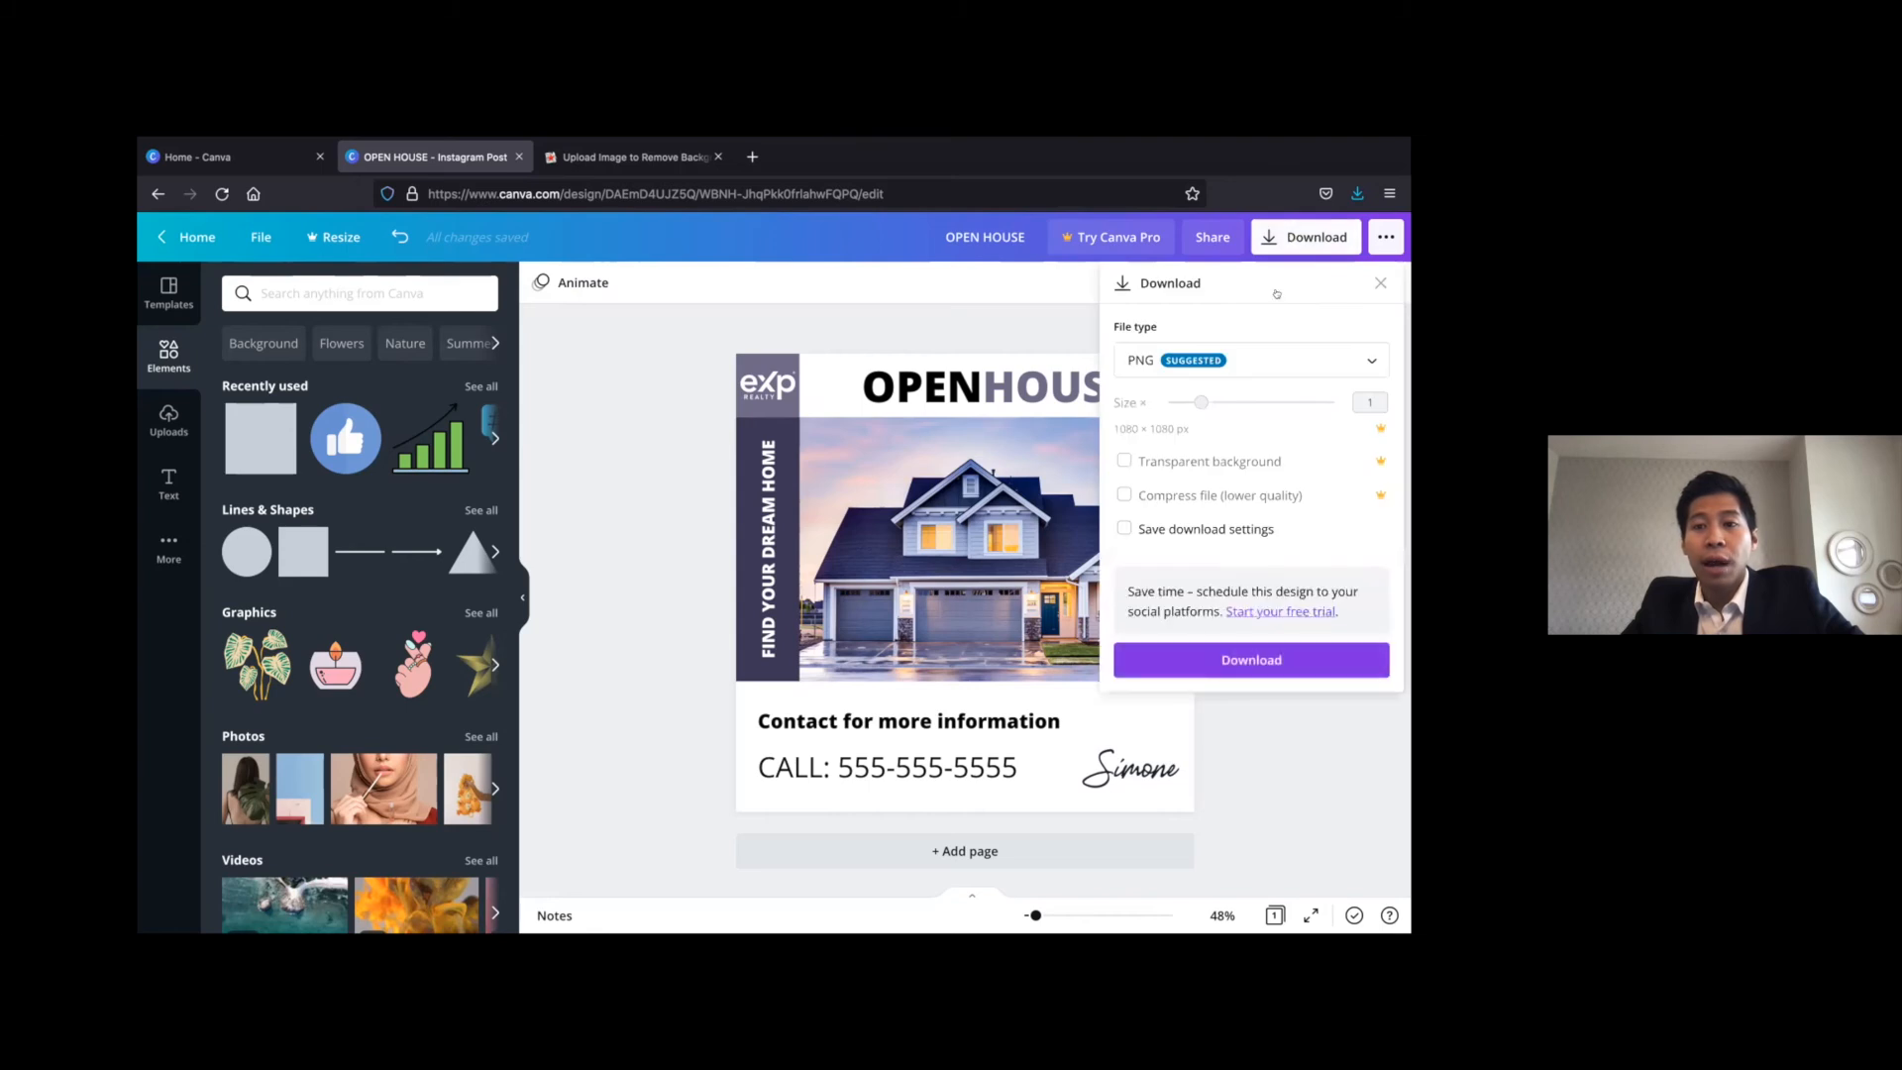
pyautogui.click(1253, 653)
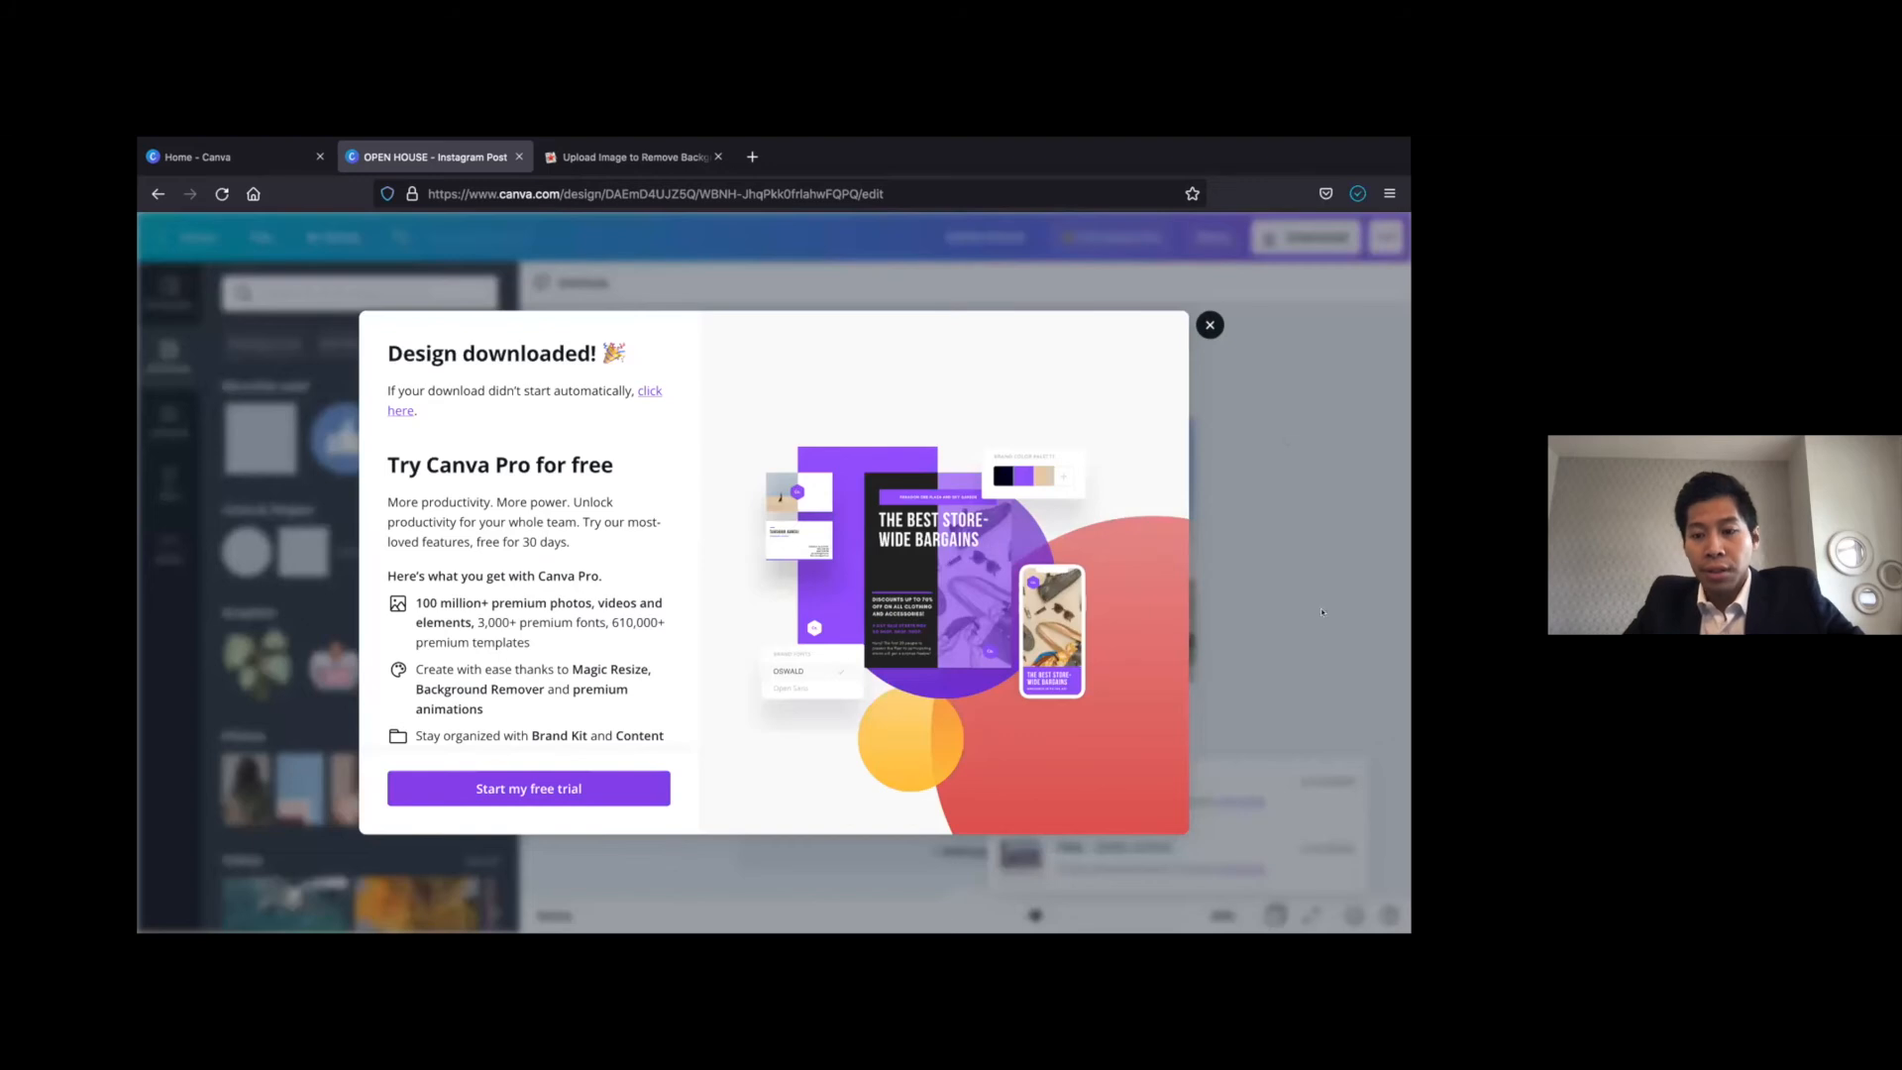
pyautogui.click(1321, 612)
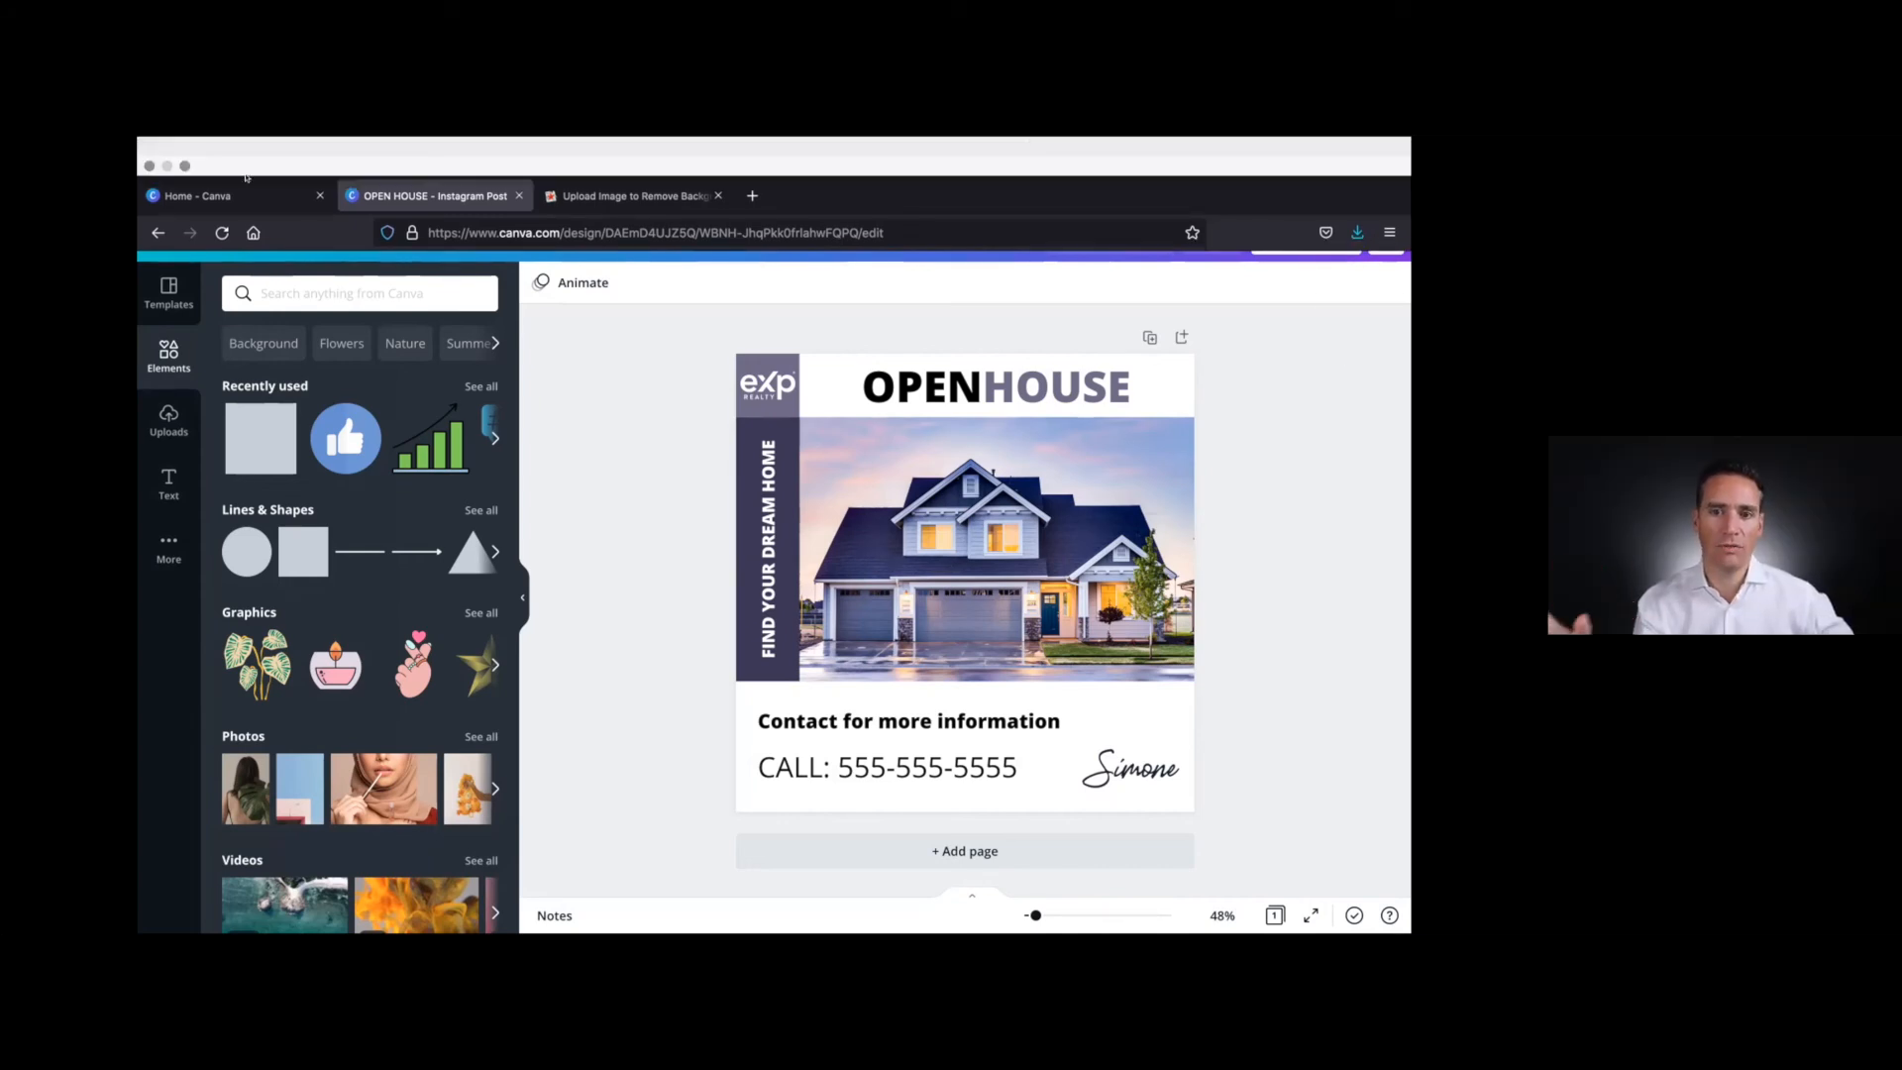
pyautogui.click(184, 166)
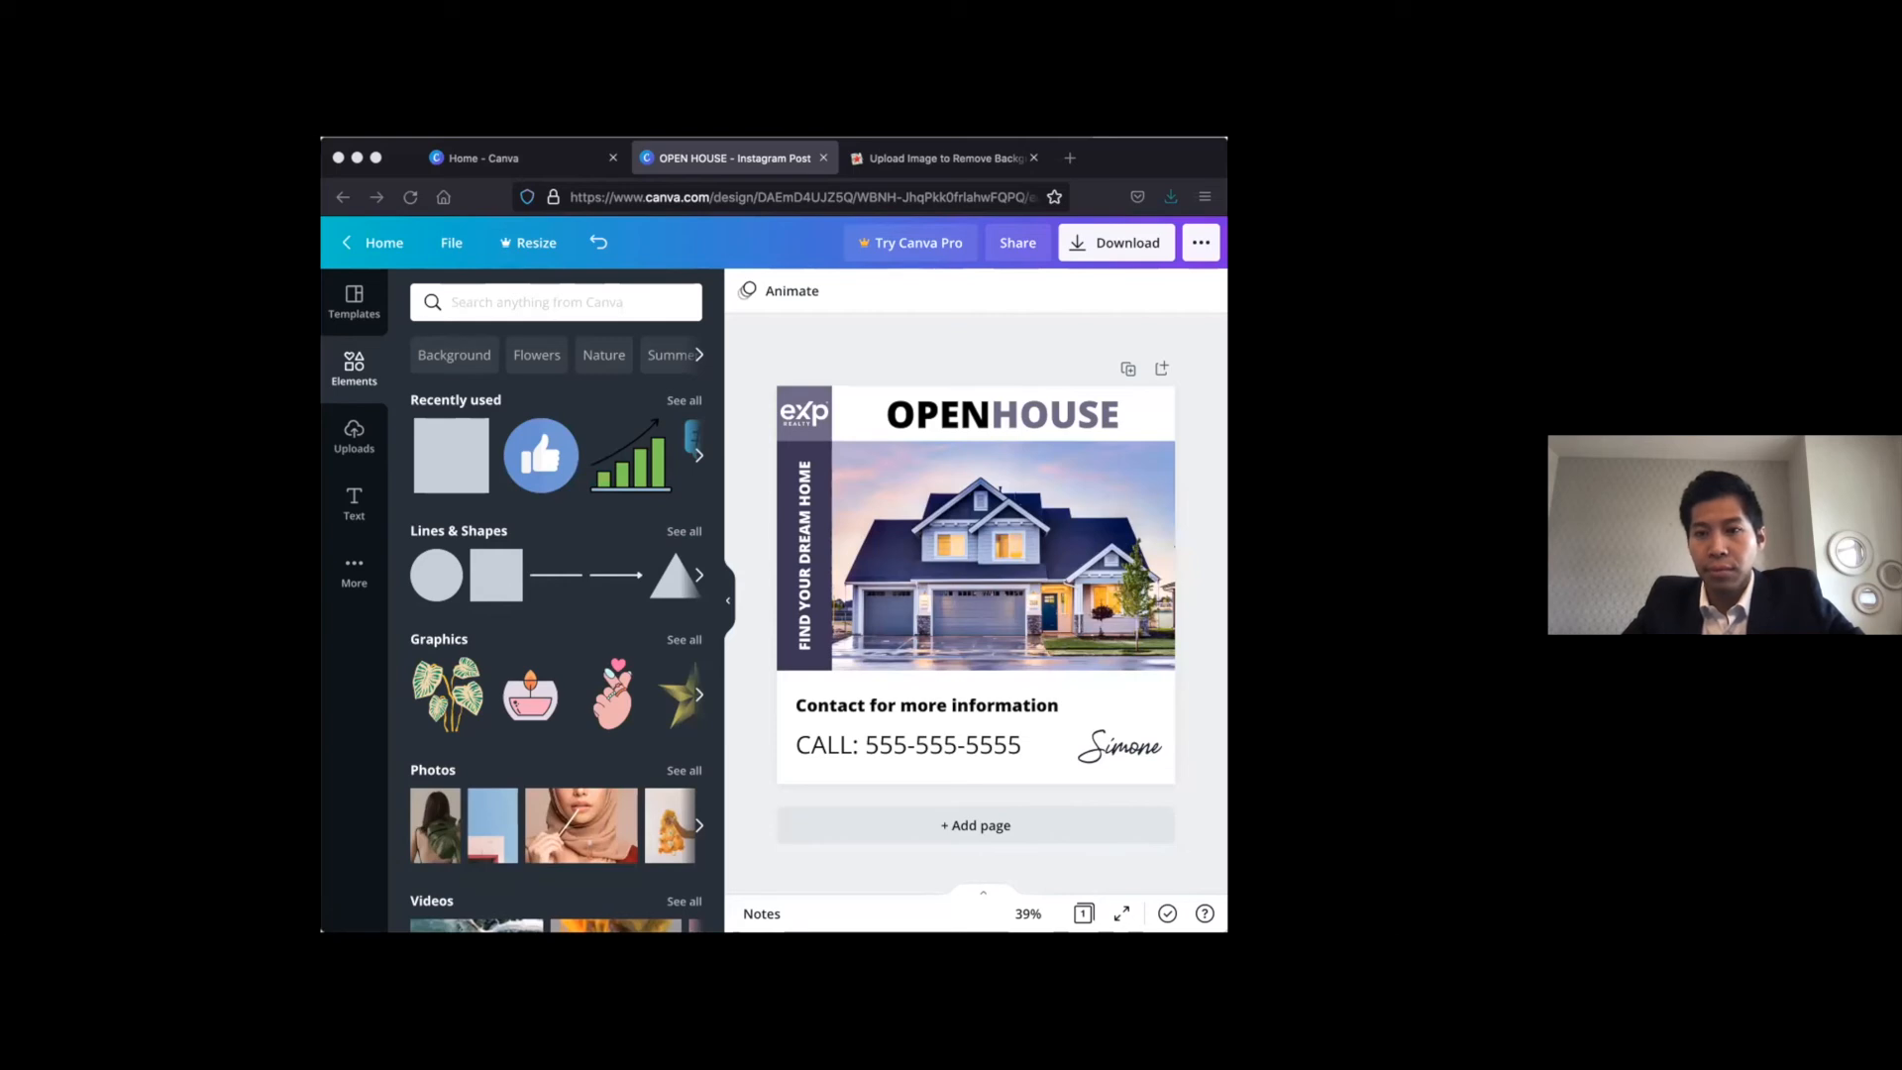
pyautogui.moveTo(1226, 426); pyautogui.dragTo(1193, 418)
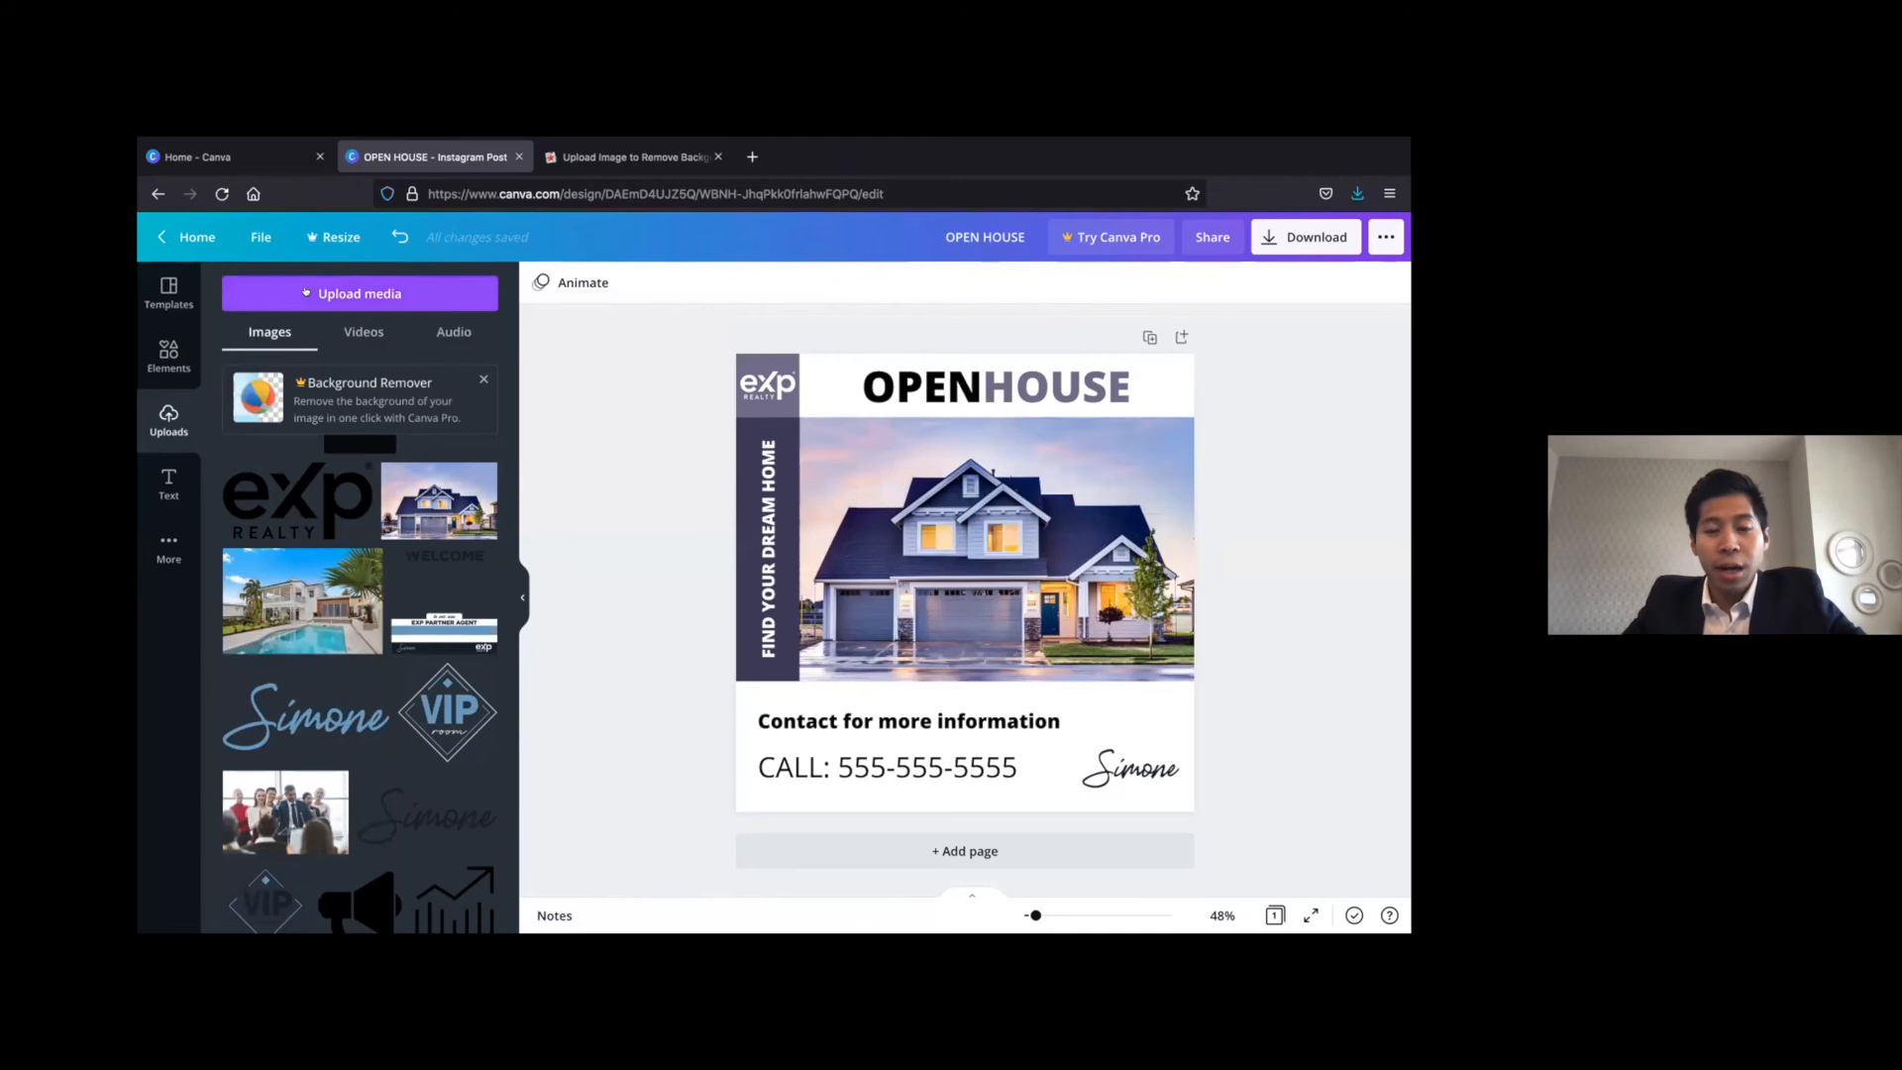
pyautogui.click(306, 293)
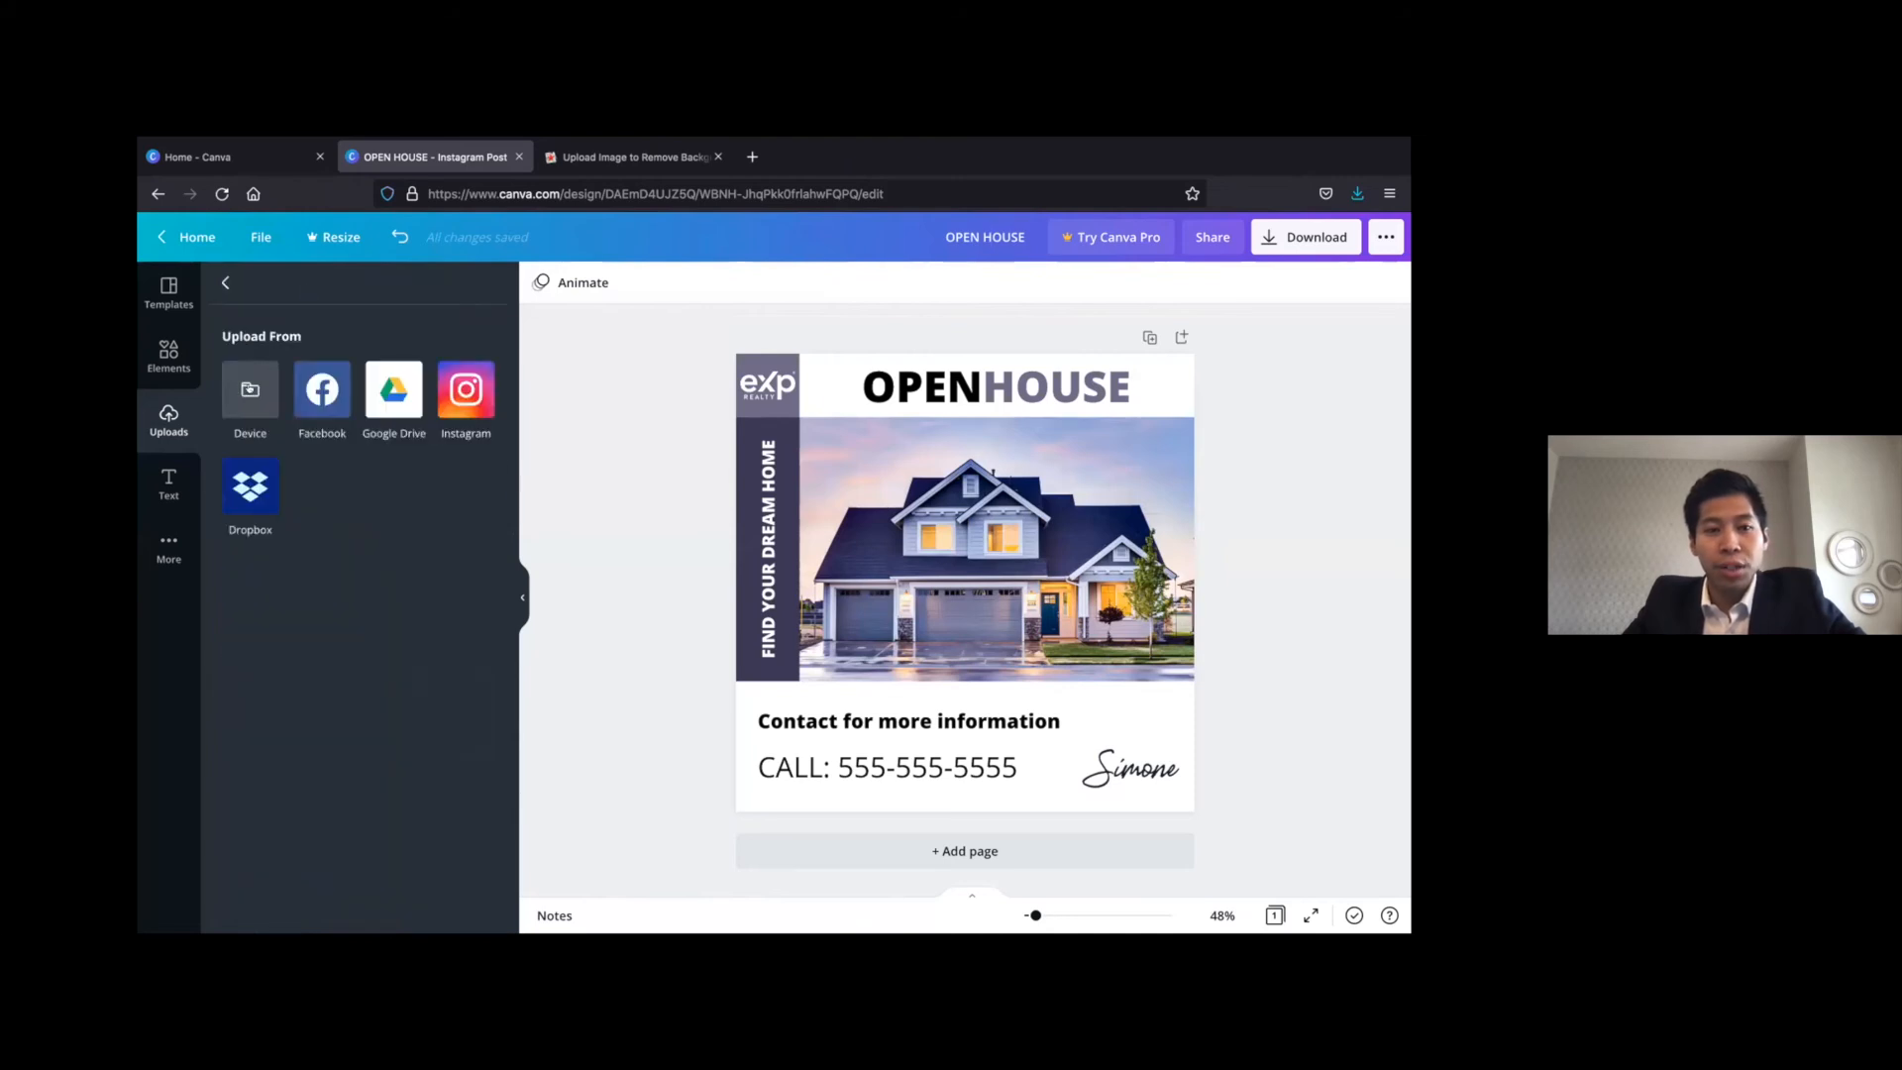
pyautogui.click(275, 373)
pyautogui.click(1122, 615)
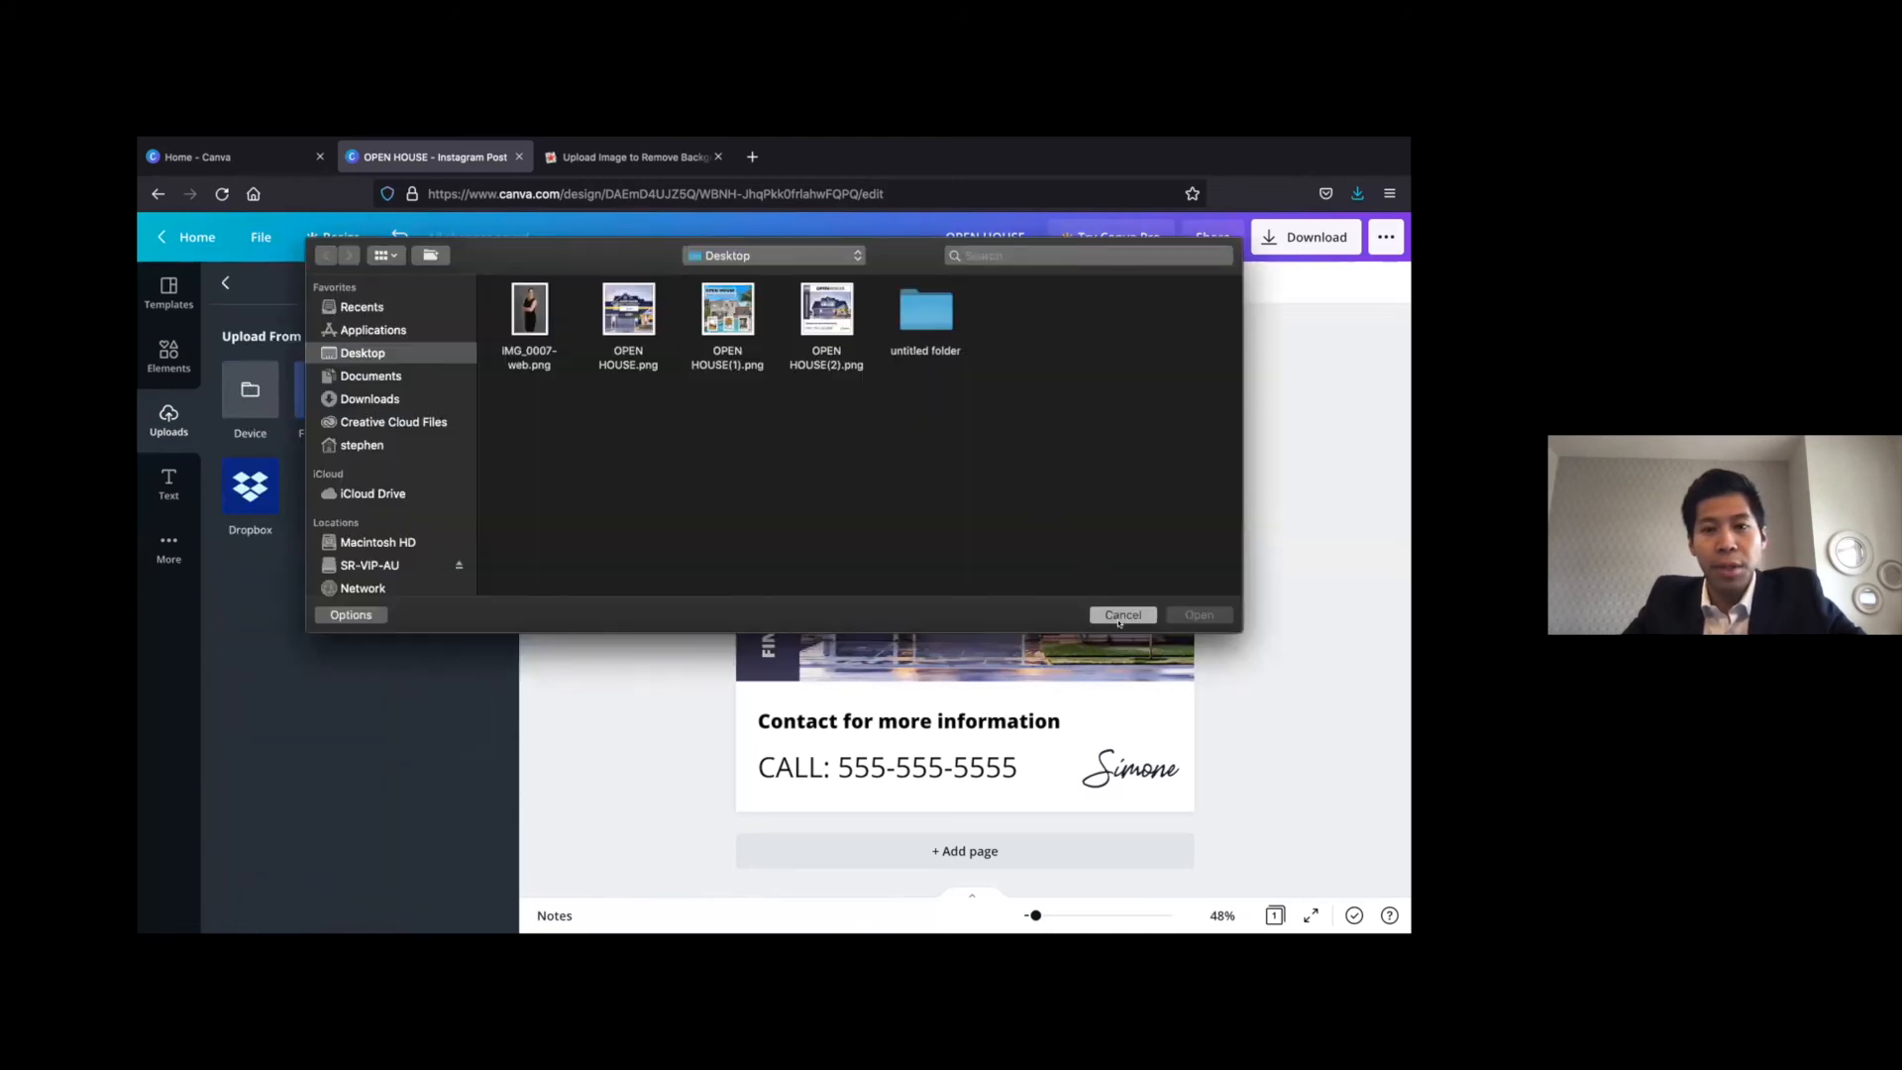
# Open facebook.com in a new browser tab and go to the real estate agent's managed page
pyautogui.click(751, 156)
pyautogui.write('facebook.com/')
pyautogui.press('Down')
pyautogui.press('Return')
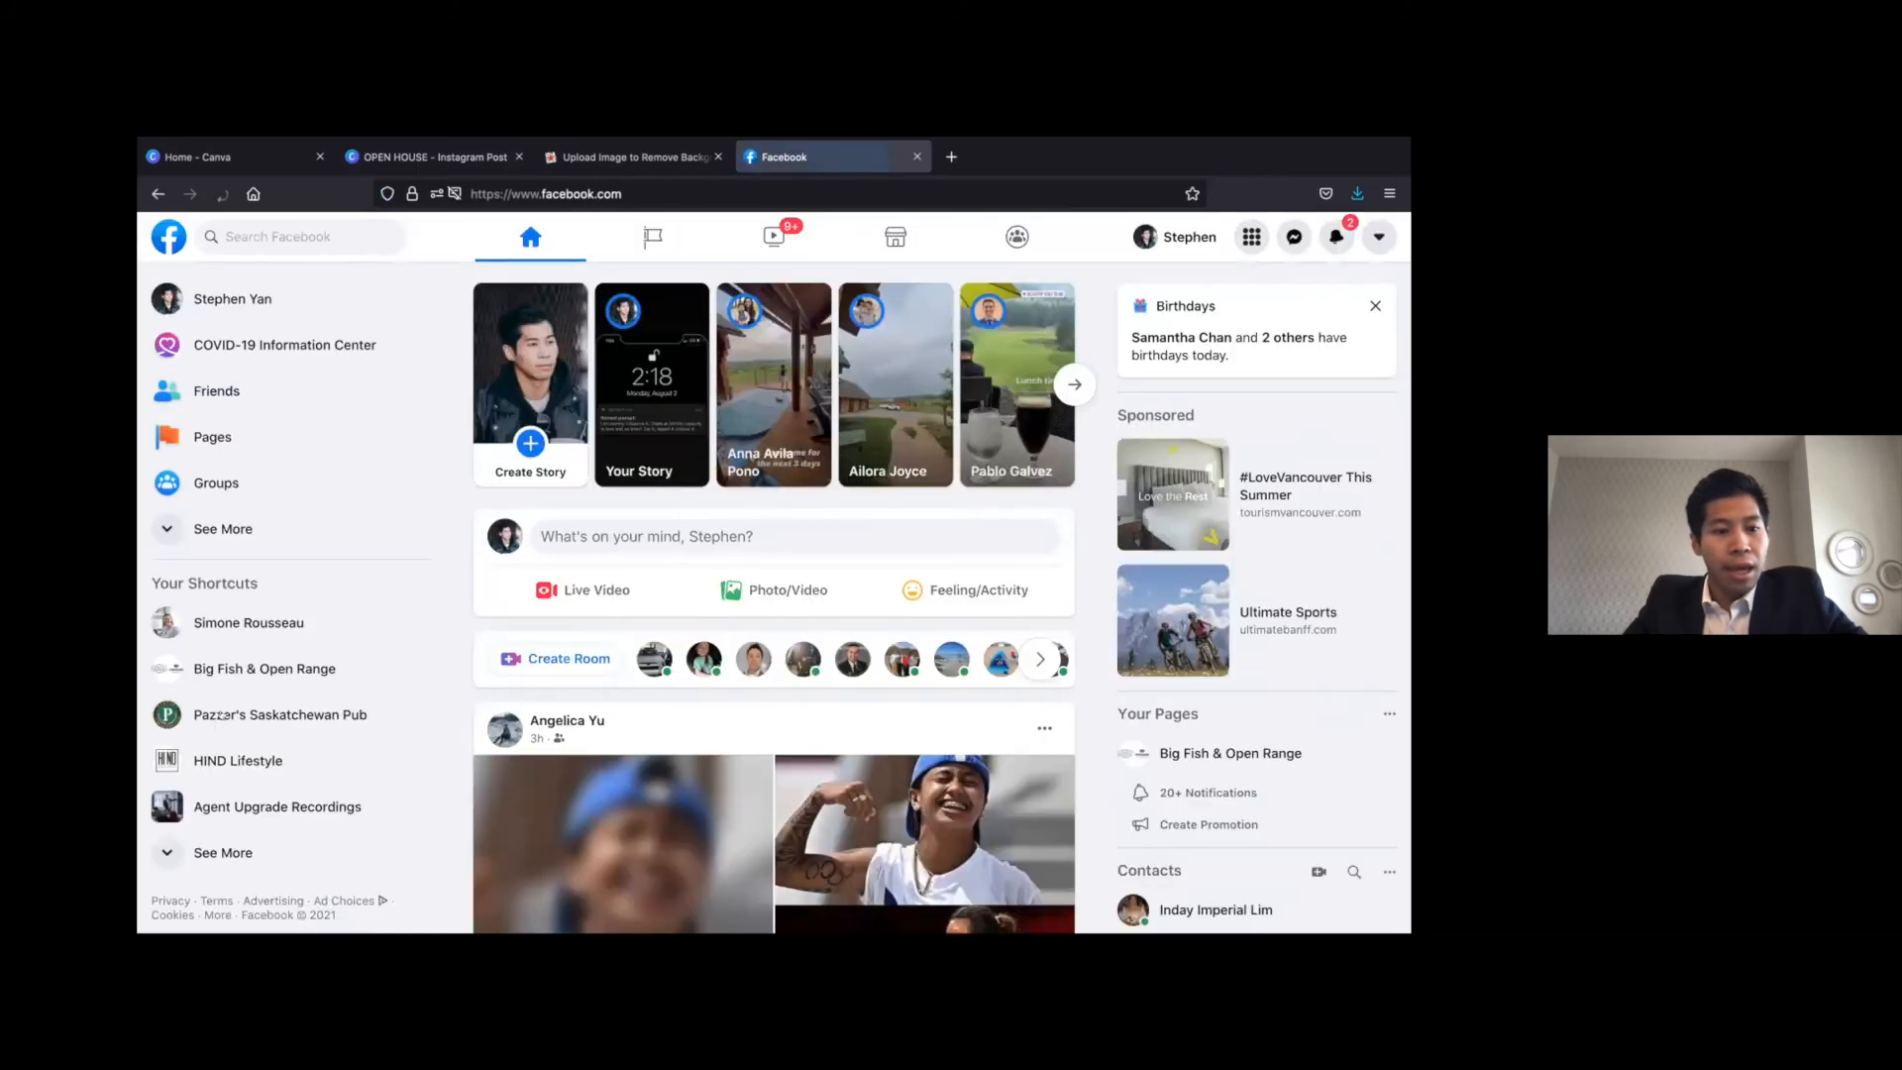
pyautogui.click(247, 622)
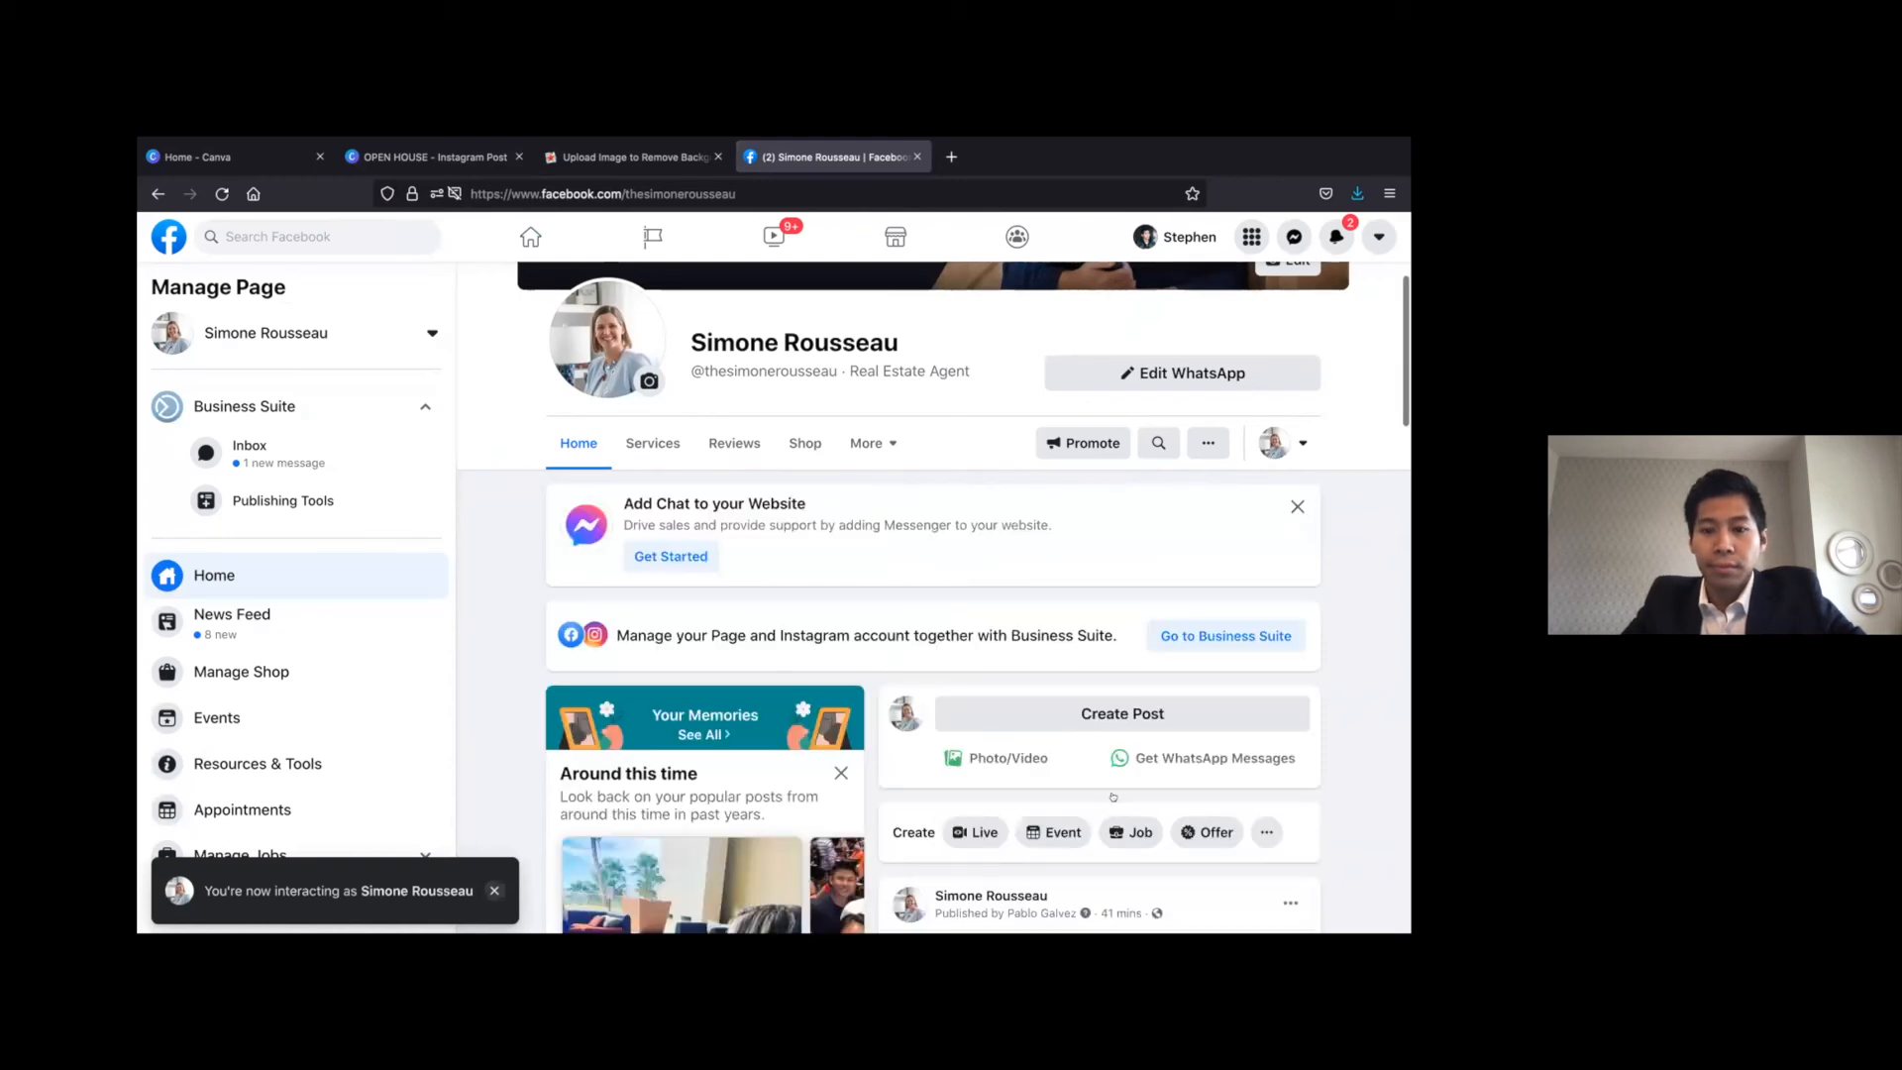
# Start a new post directly from the Facebook page, attach OPEN HOUSE(2).png from the Desktop and review the image preview
pyautogui.click(1080, 712)
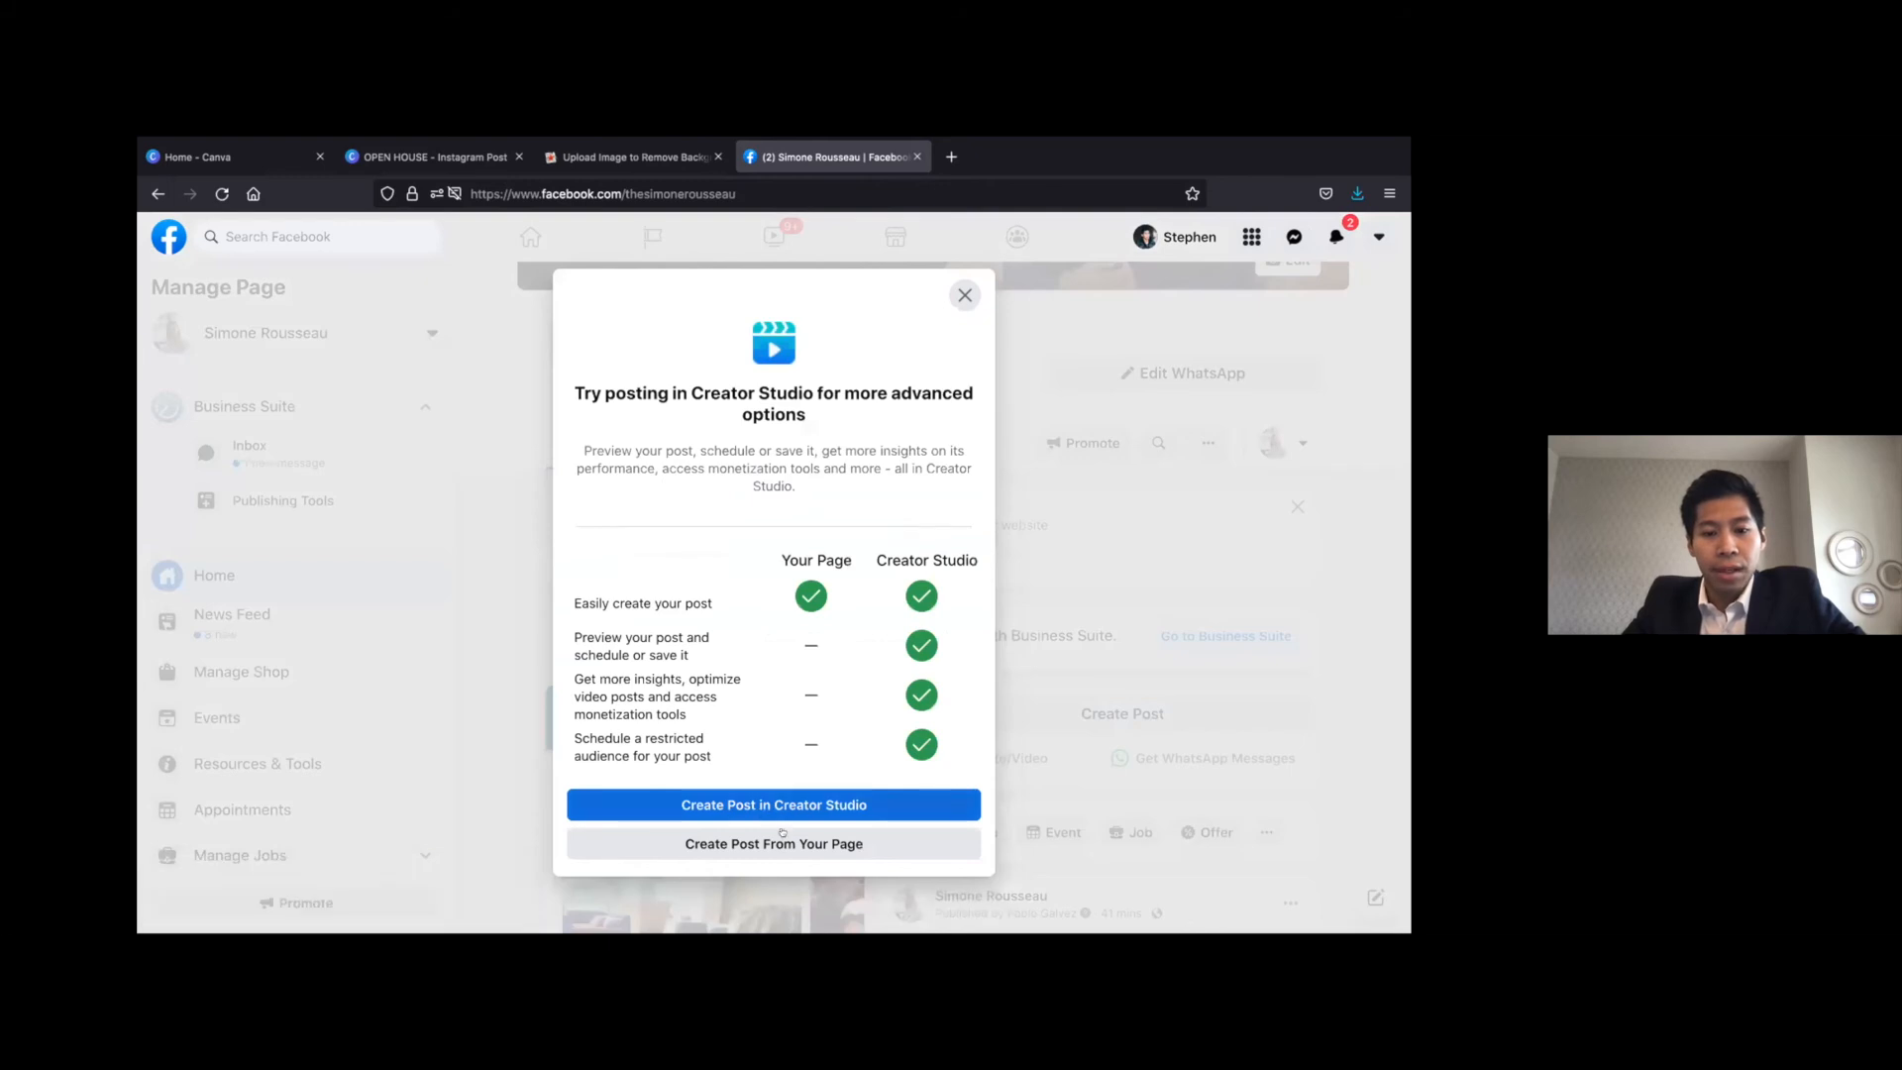
pyautogui.click(781, 842)
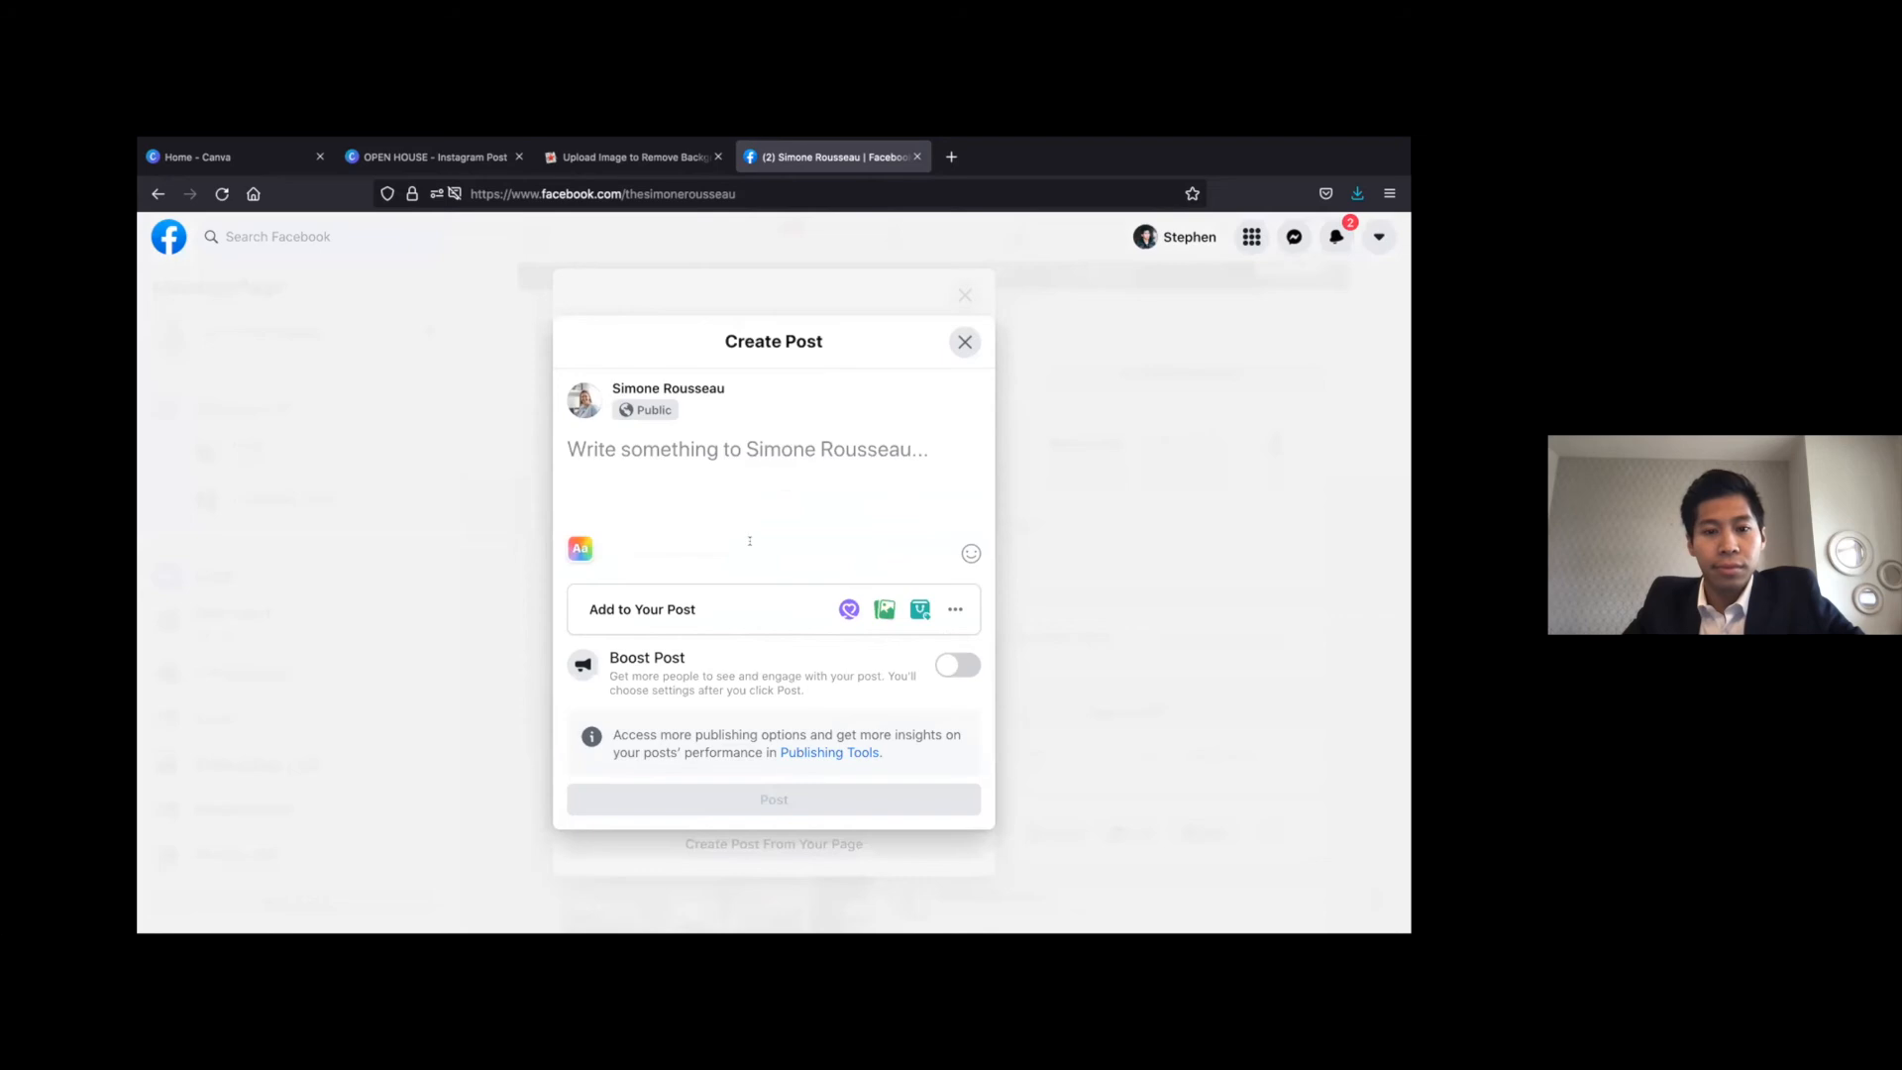
pyautogui.click(883, 609)
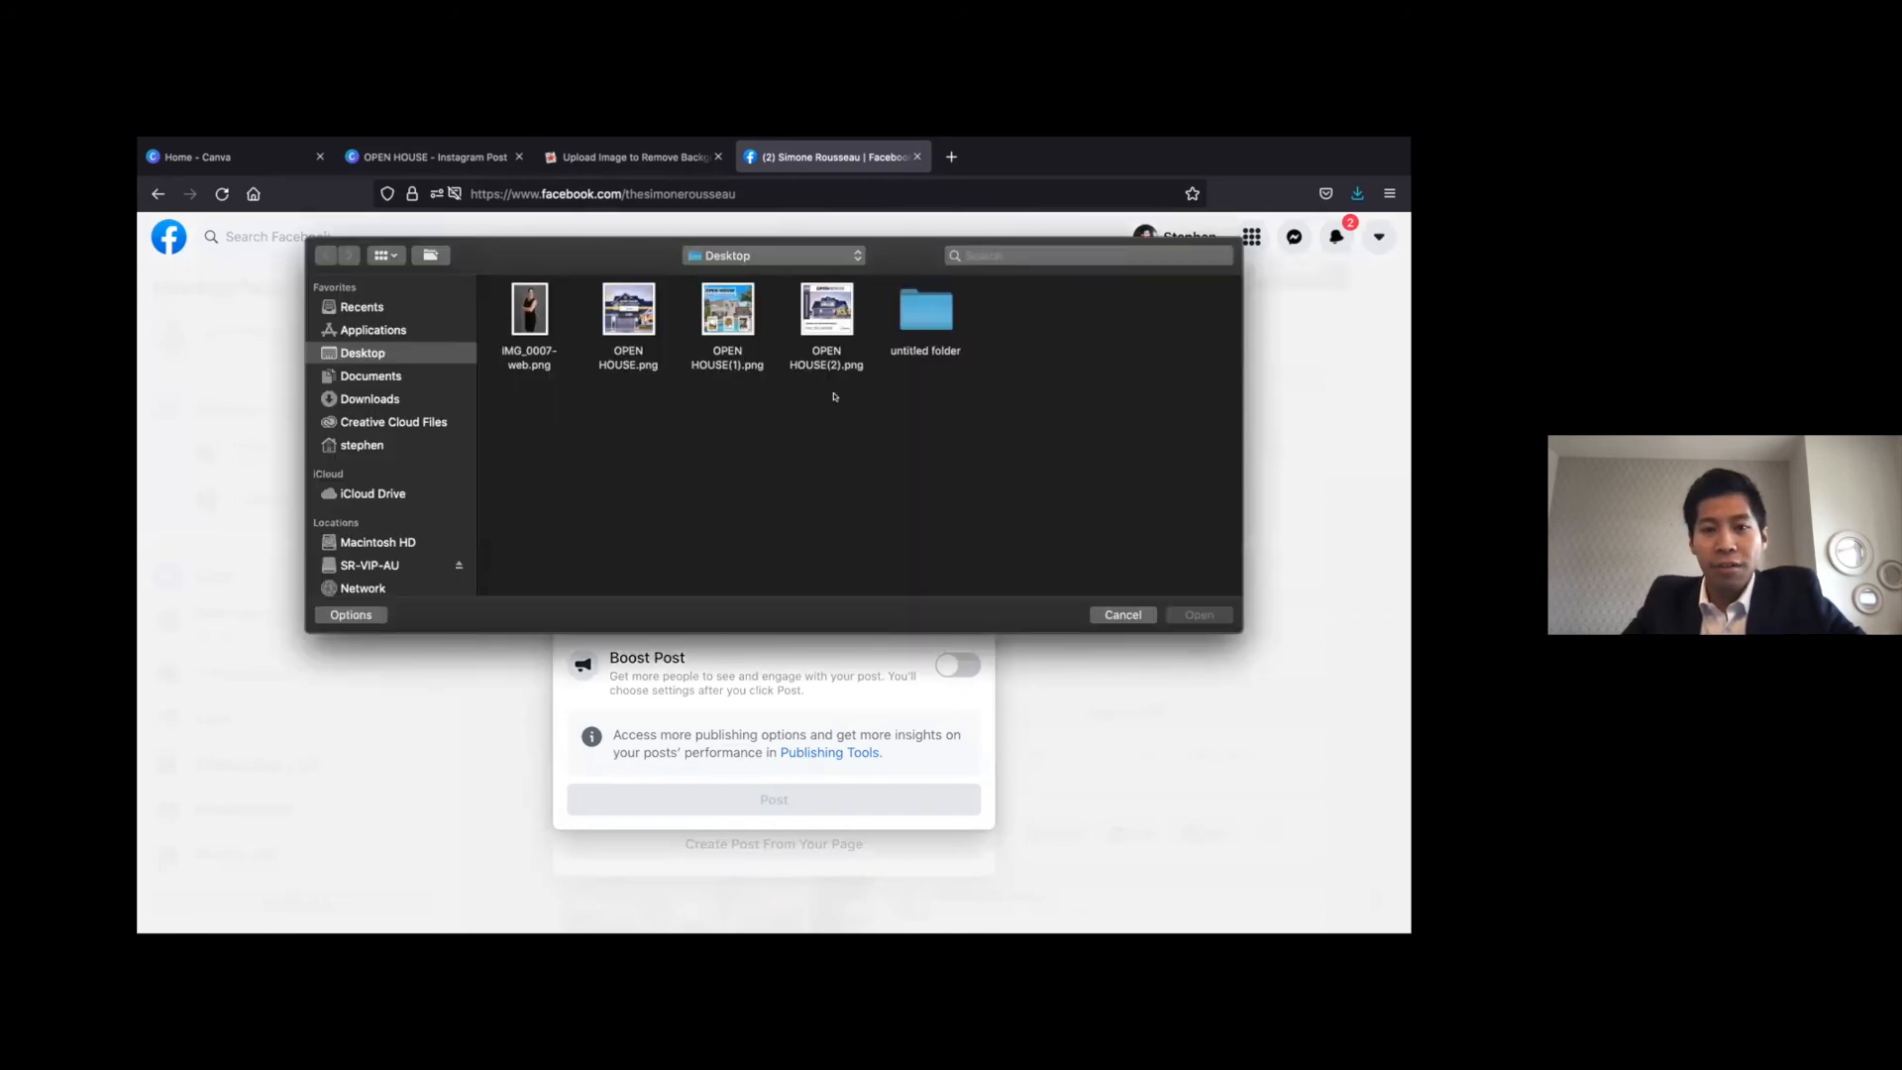
pyautogui.doubleClick(827, 312)
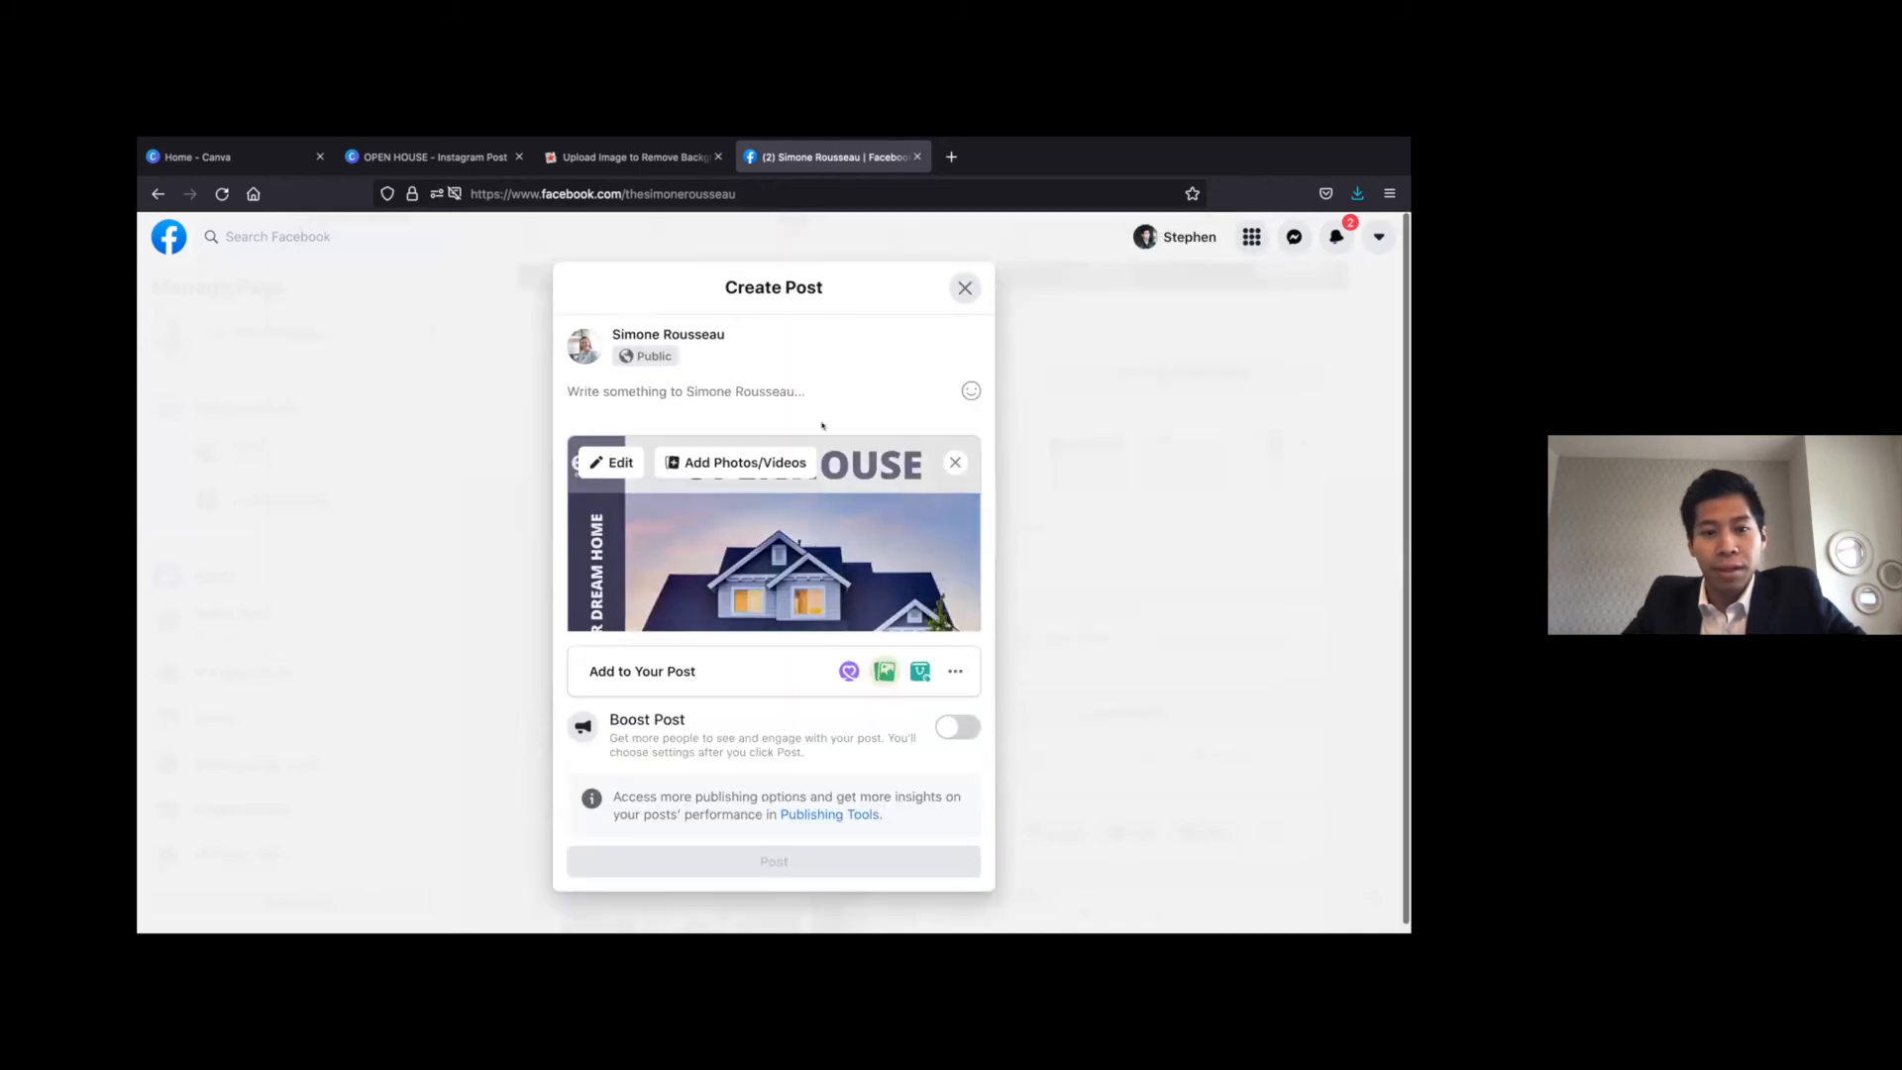
pyautogui.scroll(-2, 823, 424)
pyautogui.scroll(-2, 823, 424)
pyautogui.scroll(4, 823, 424)
pyautogui.scroll(-1, 822, 426)
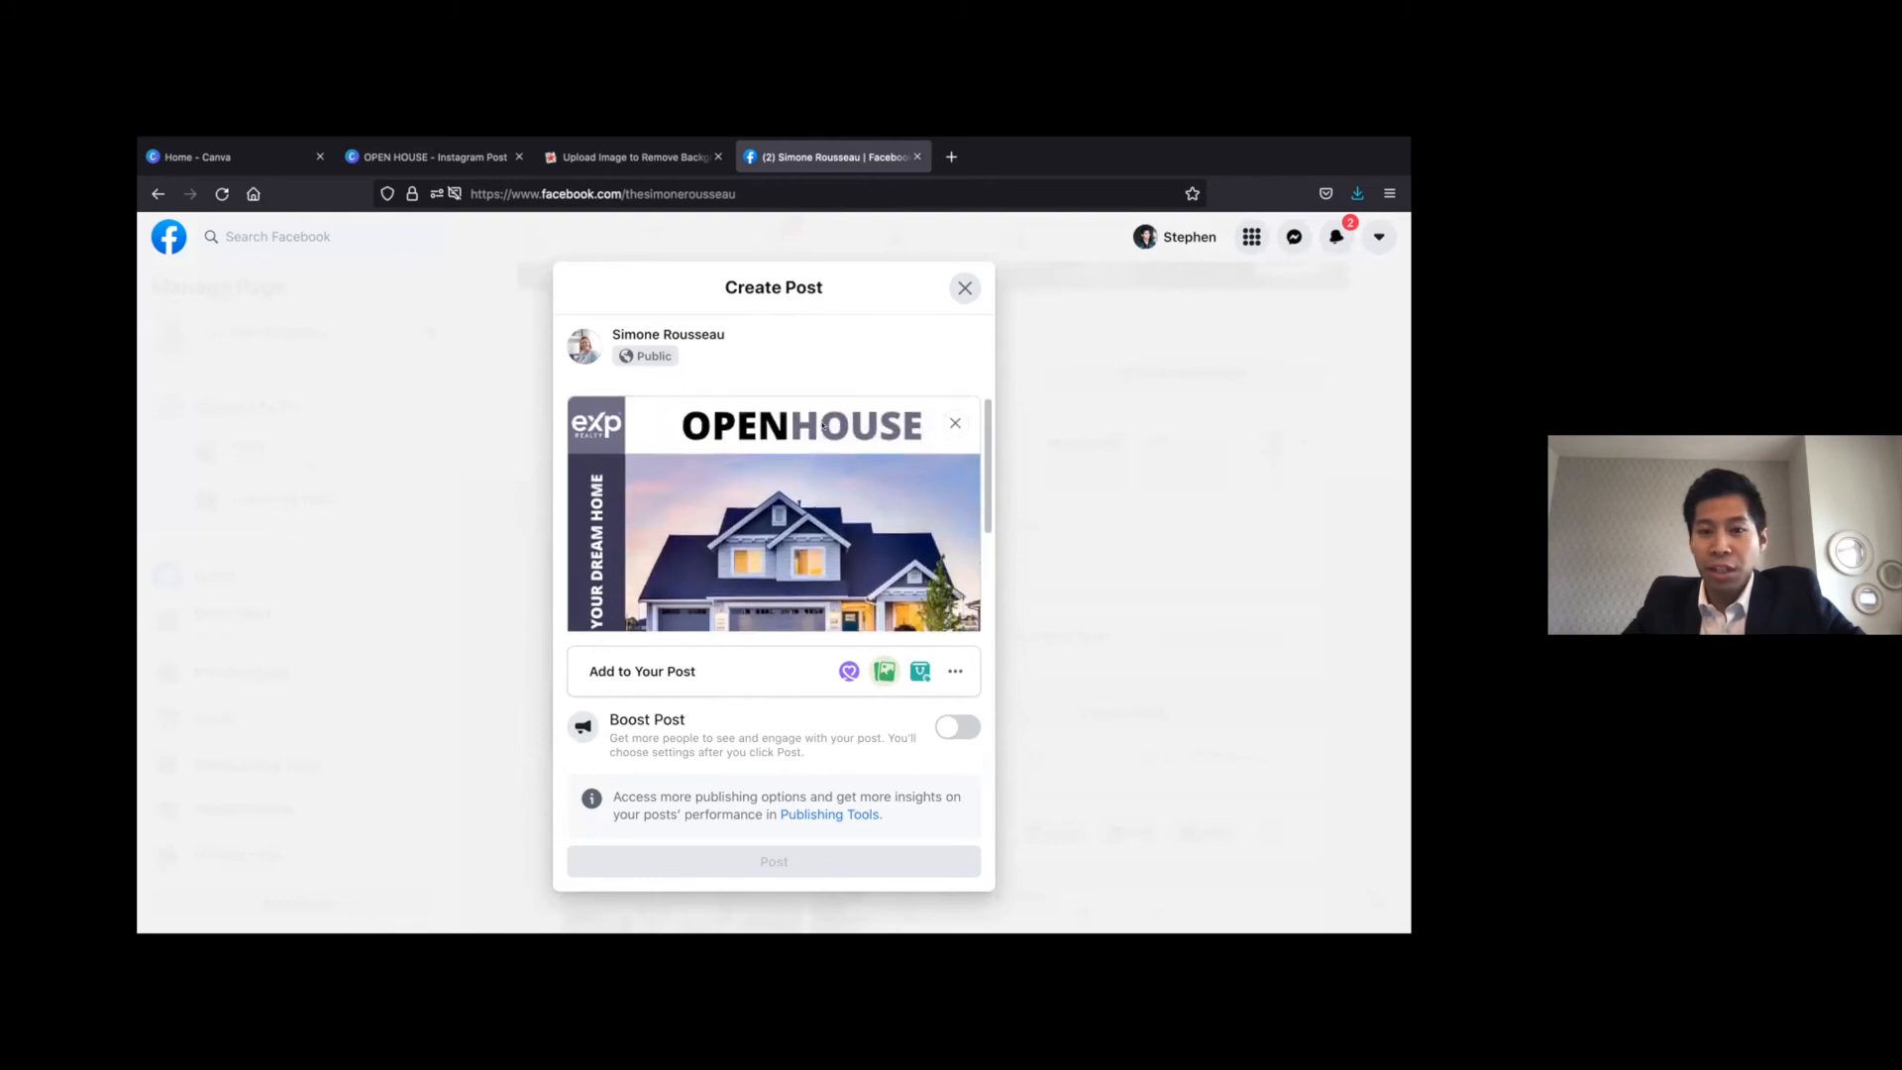
pyautogui.scroll(1, 822, 426)
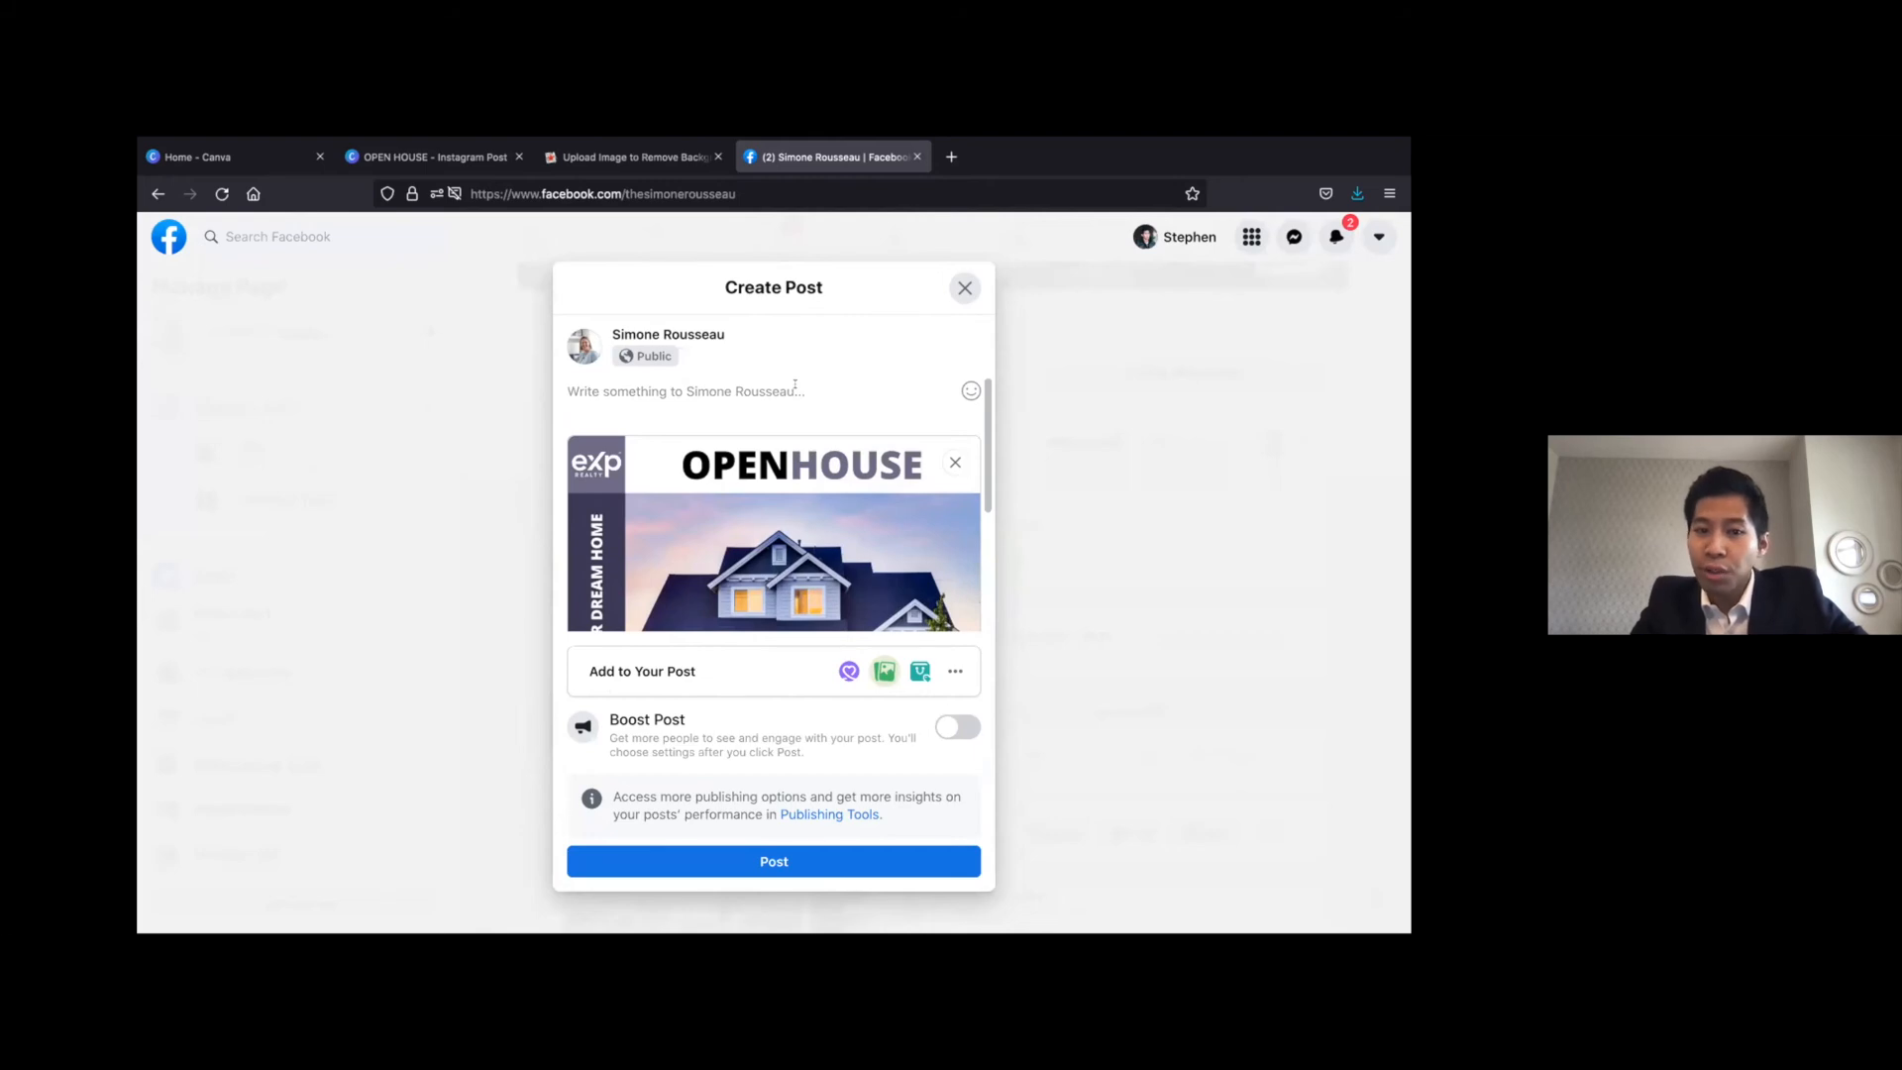
# Write "Open house showing at" followed by a blank line of underscores as the post's caption
pyautogui.write('Op')
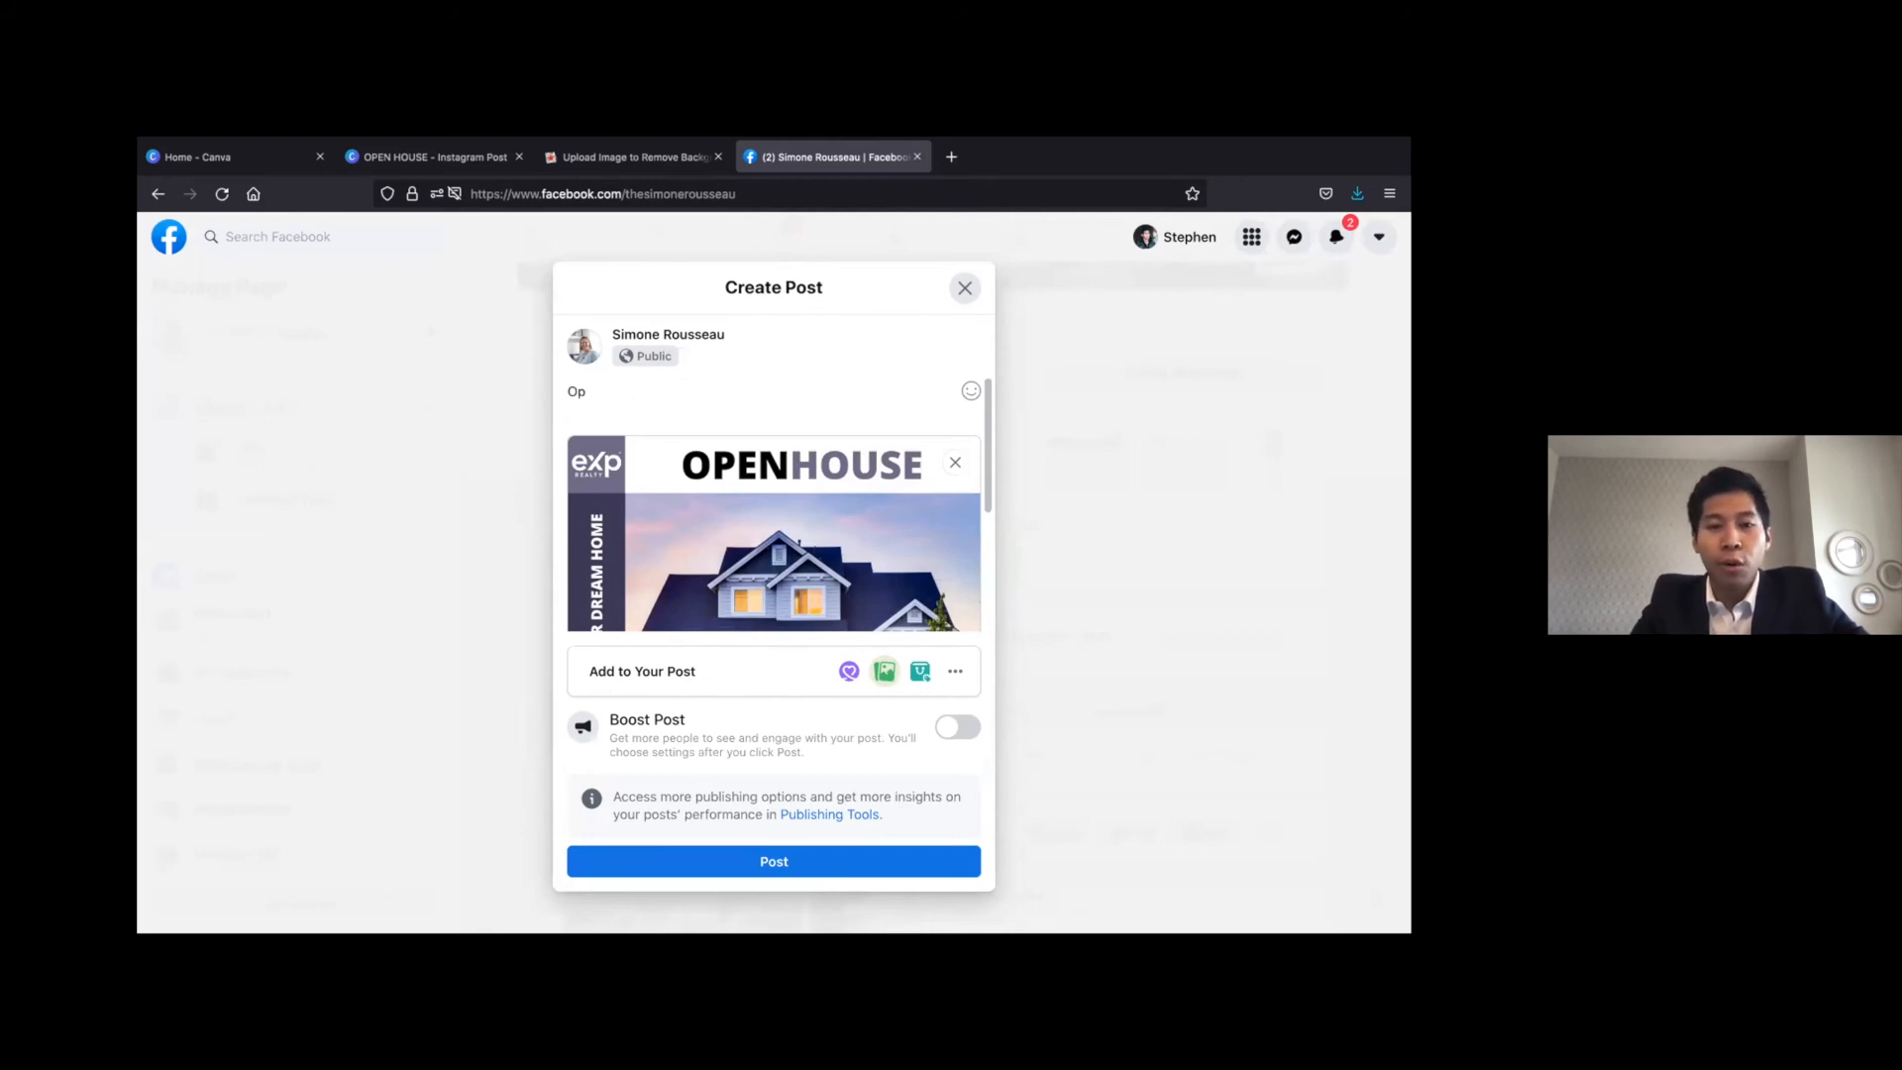
pyautogui.write('en')
pyautogui.press('BackSpace')
pyautogui.press('BackSpace')
pyautogui.press('BackSpace')
pyautogui.press('BackSpace')
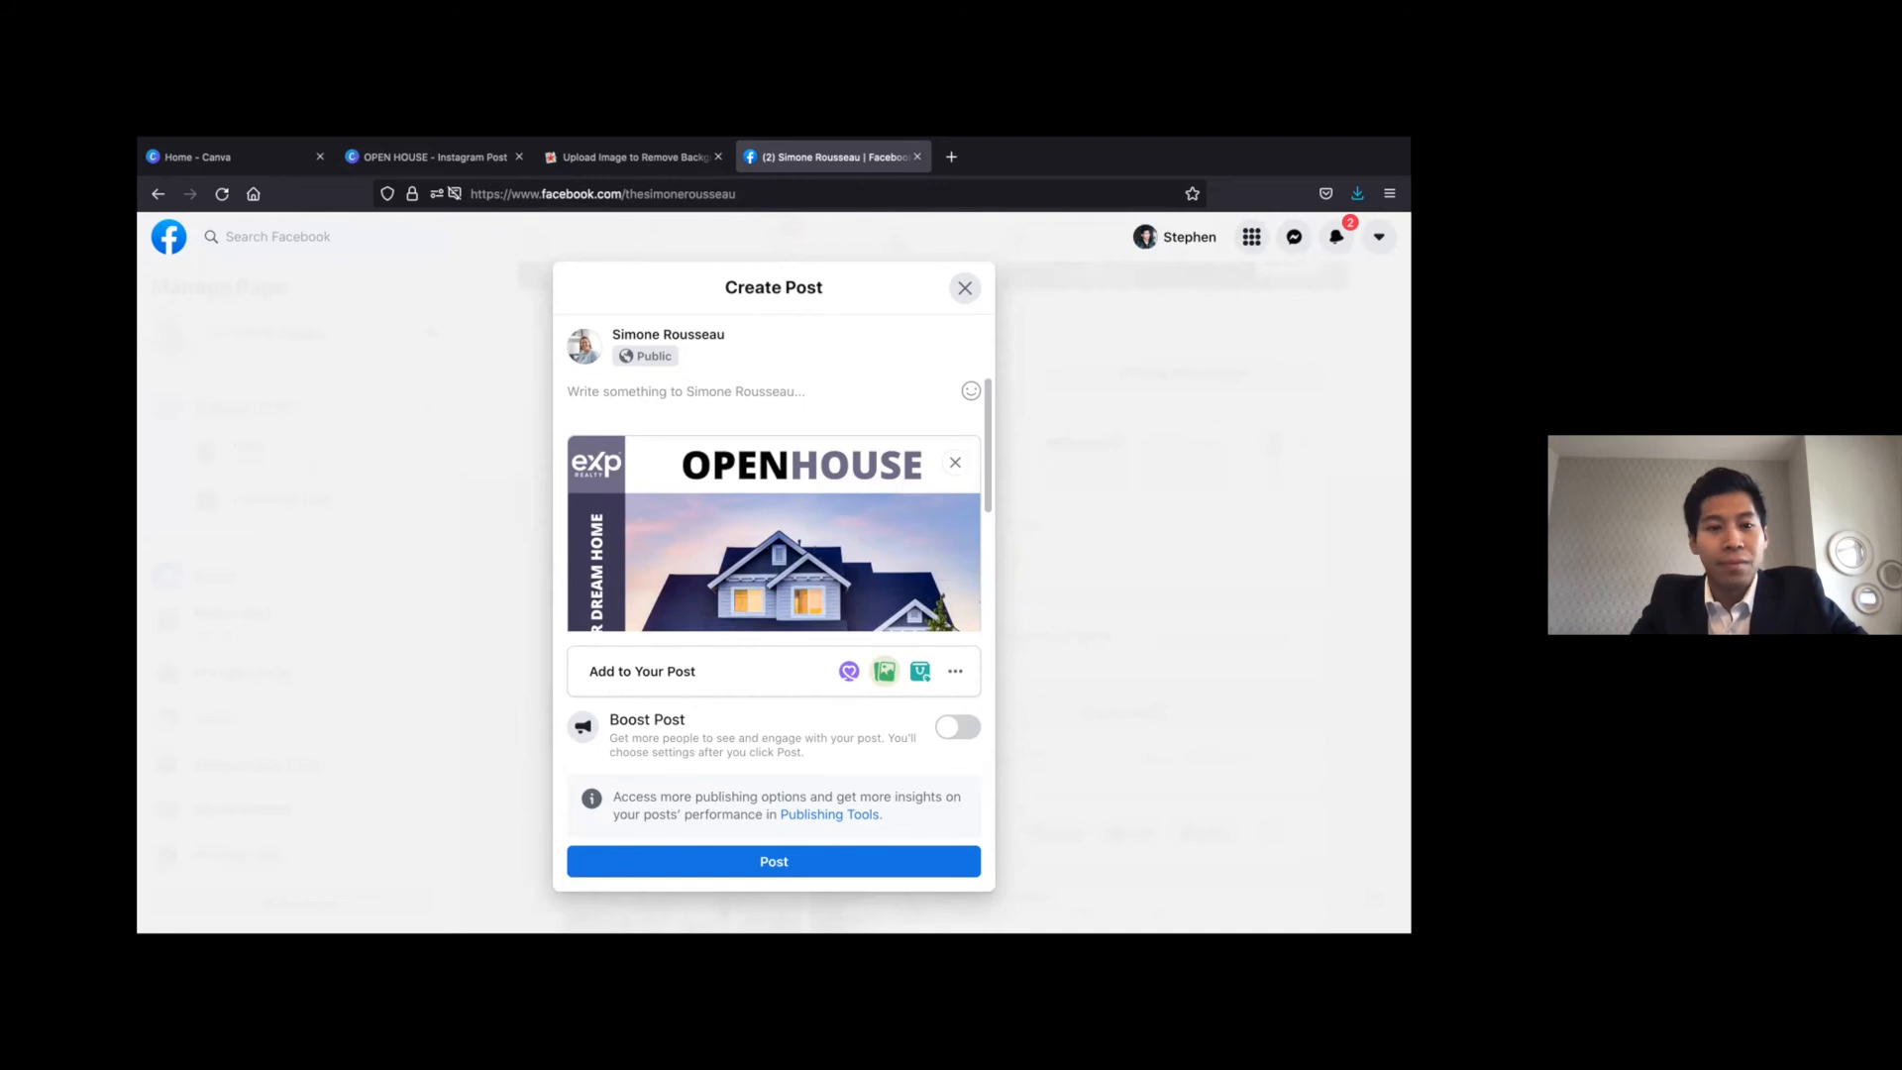
pyautogui.write('O')
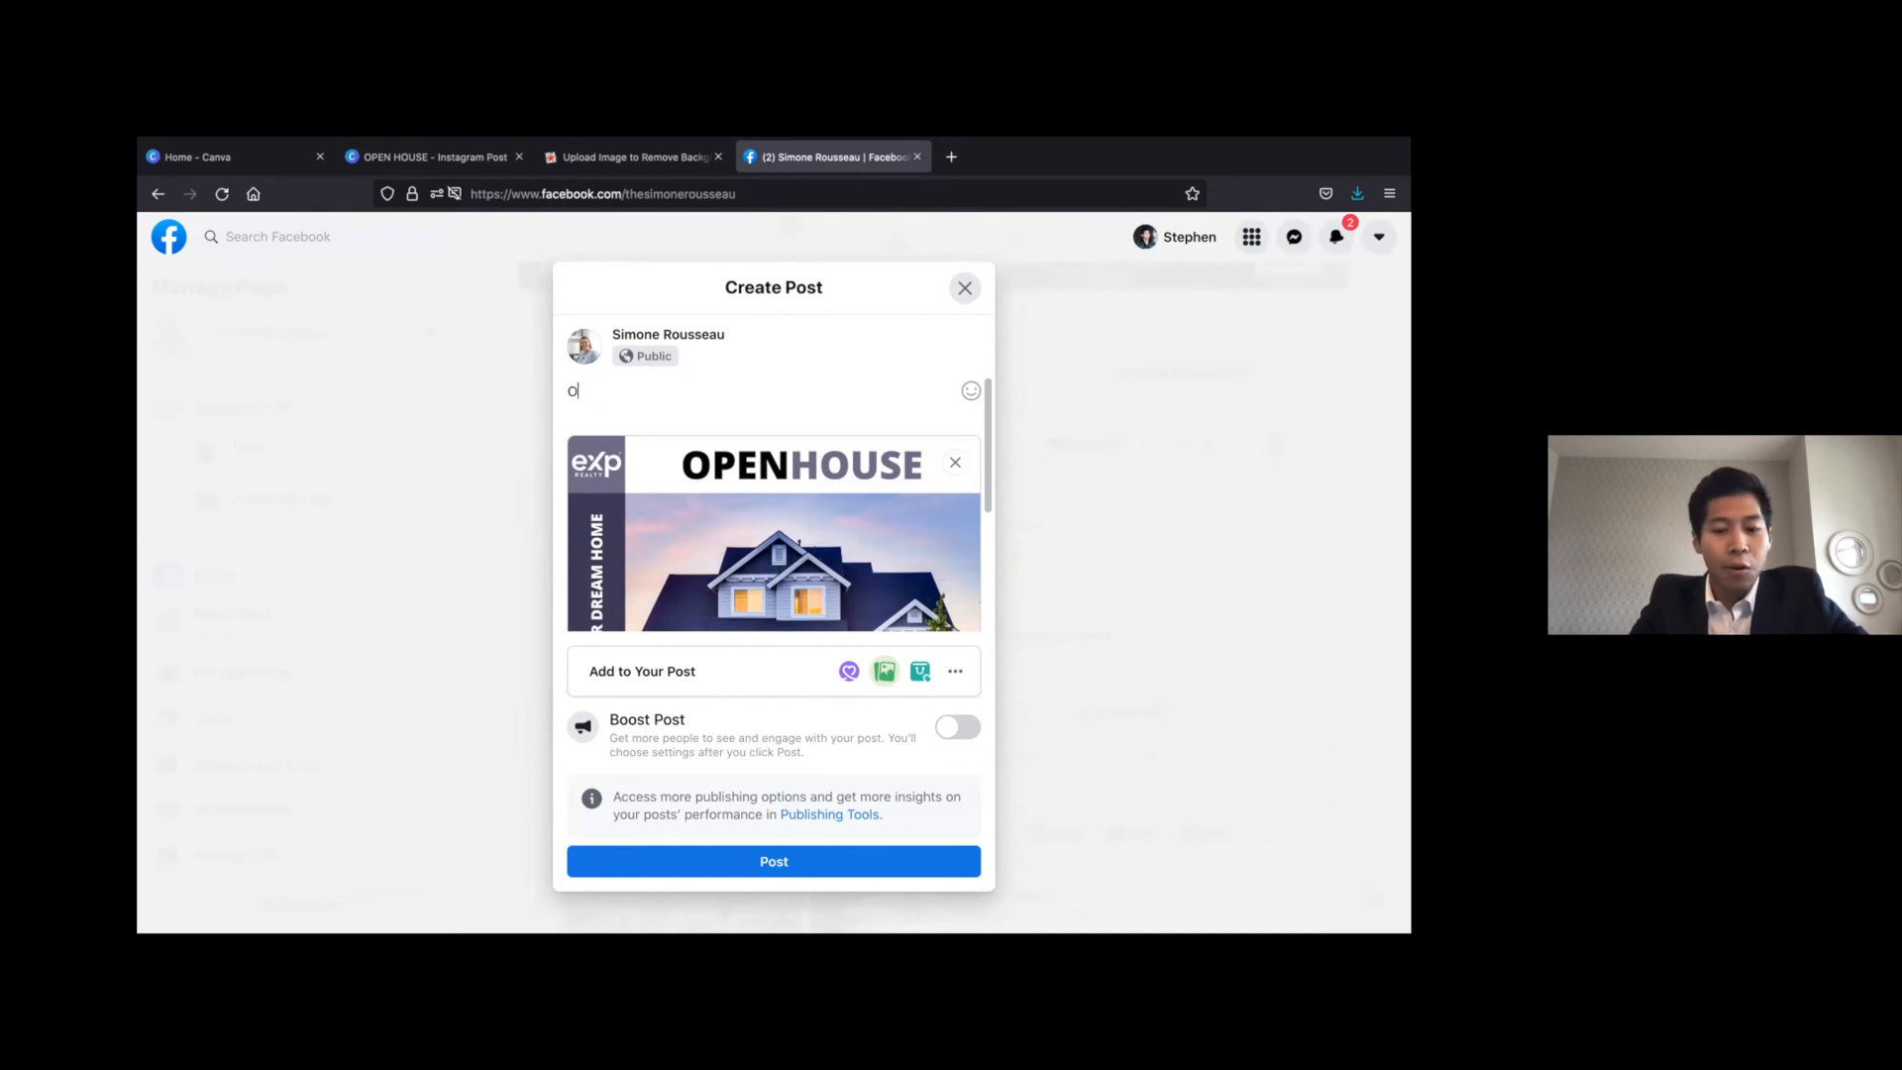
pyautogui.write('pen house showing at ')
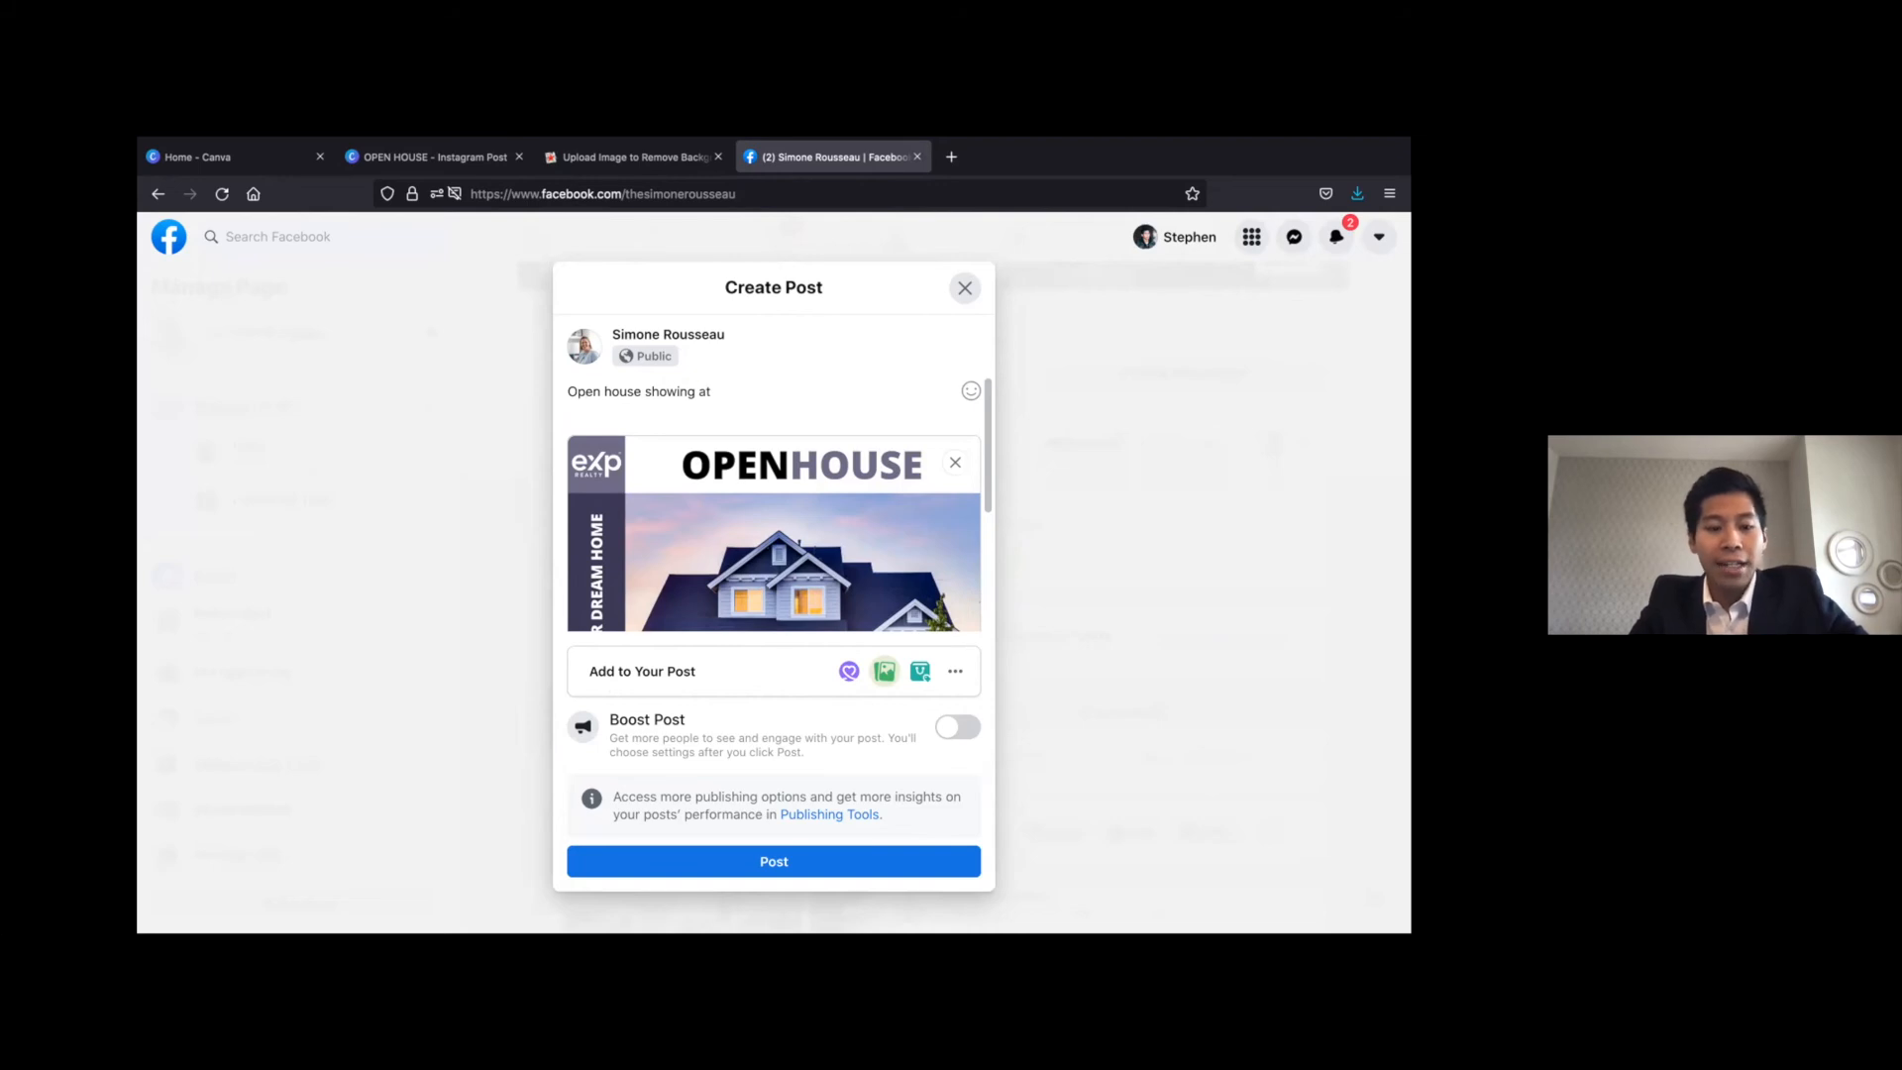
pyautogui.write('______')
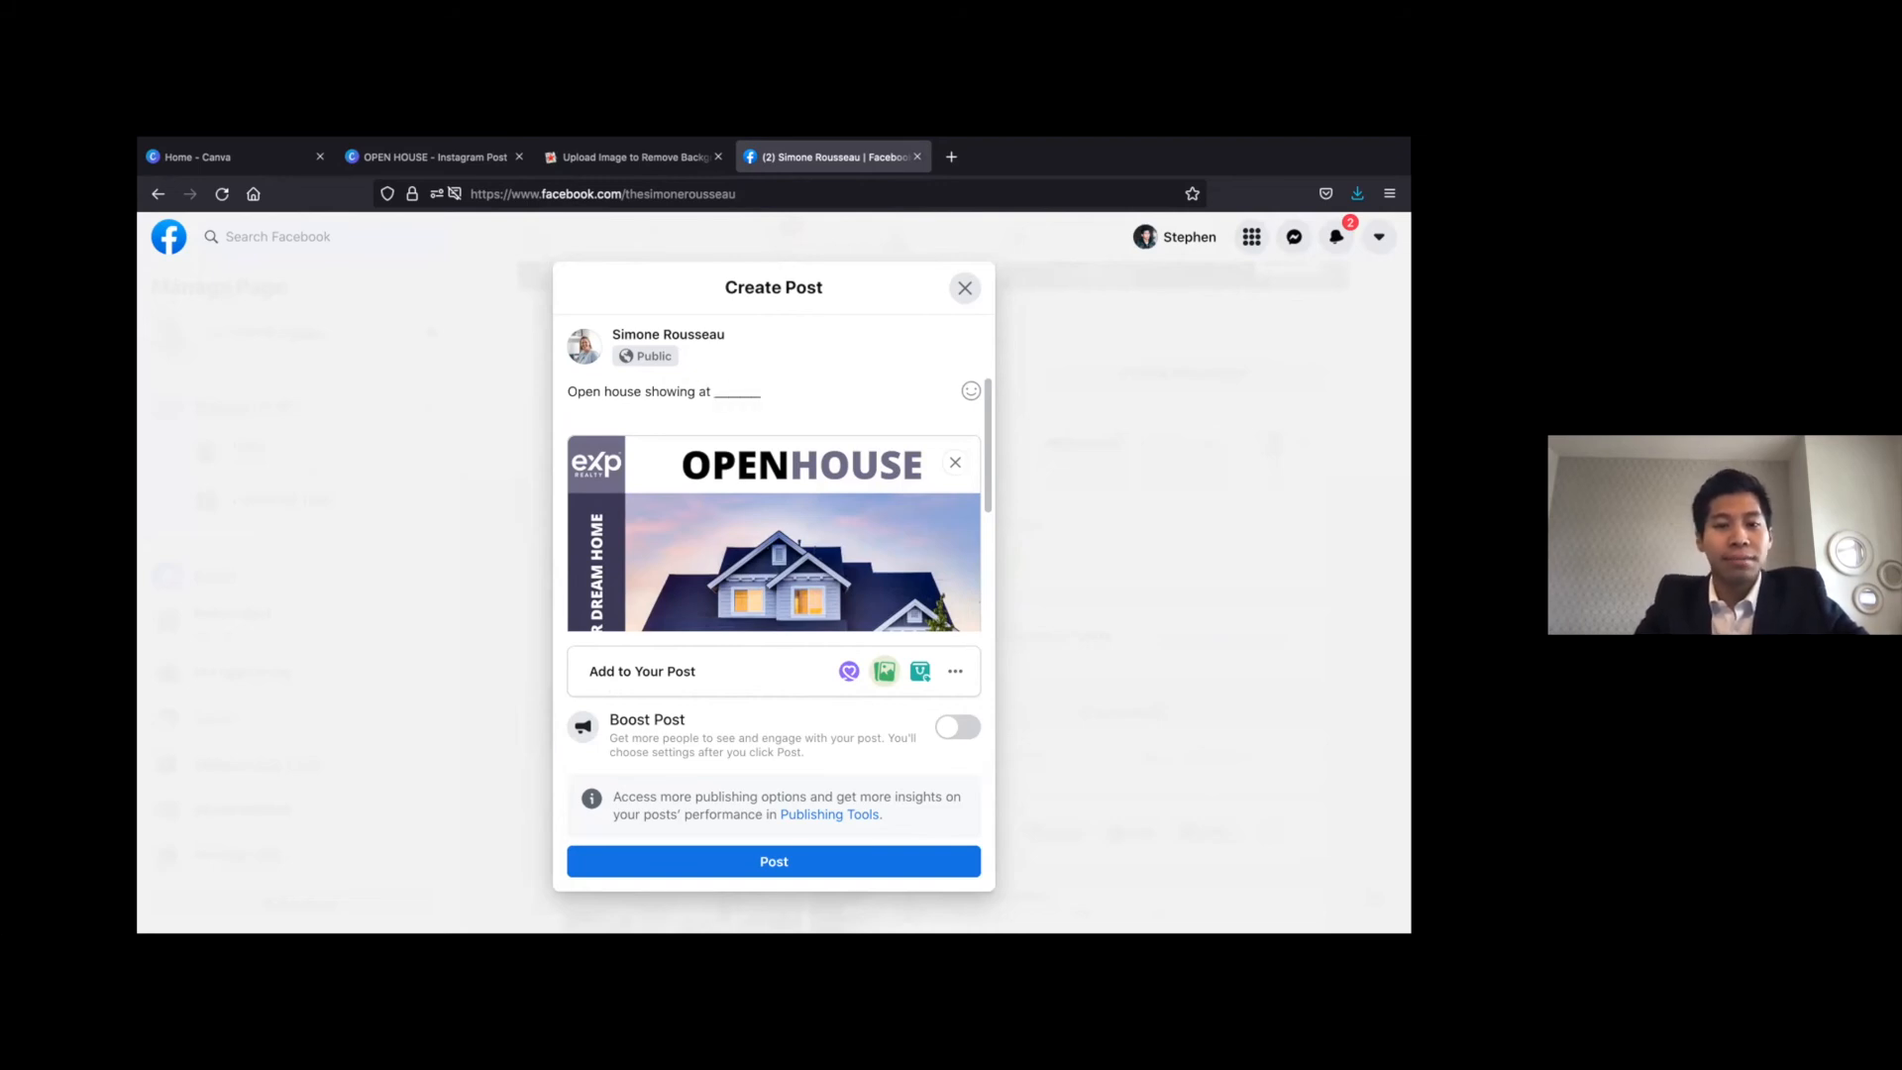
# Add a "Contact" line below the caption's first line, using single dots as spacer lines
pyautogui.press('Return')
pyautogui.write('..')
pyautogui.press('Return')
pyautogui.press('BackSpace')
pyautogui.press('BackSpace')
pyautogui.press('Return')
pyautogui.write('Cotna')
pyautogui.press('BackSpace')
pyautogui.press('BackSpace')
pyautogui.press('BackSpace')
pyautogui.press('BackSpace')
pyautogui.write('onatc')
pyautogui.press('BackSpace')
pyautogui.press('BackSpace')
pyautogui.press('BackSpace')
pyautogui.press('BackSpace')
pyautogui.press('BackSpace')
pyautogui.write('ontact')
pyautogui.press('Return')
# Add another spacer line and insert the suggested hashtag with the agent's name at the end of the caption
pyautogui.press('Return')
pyautogui.press('Return')
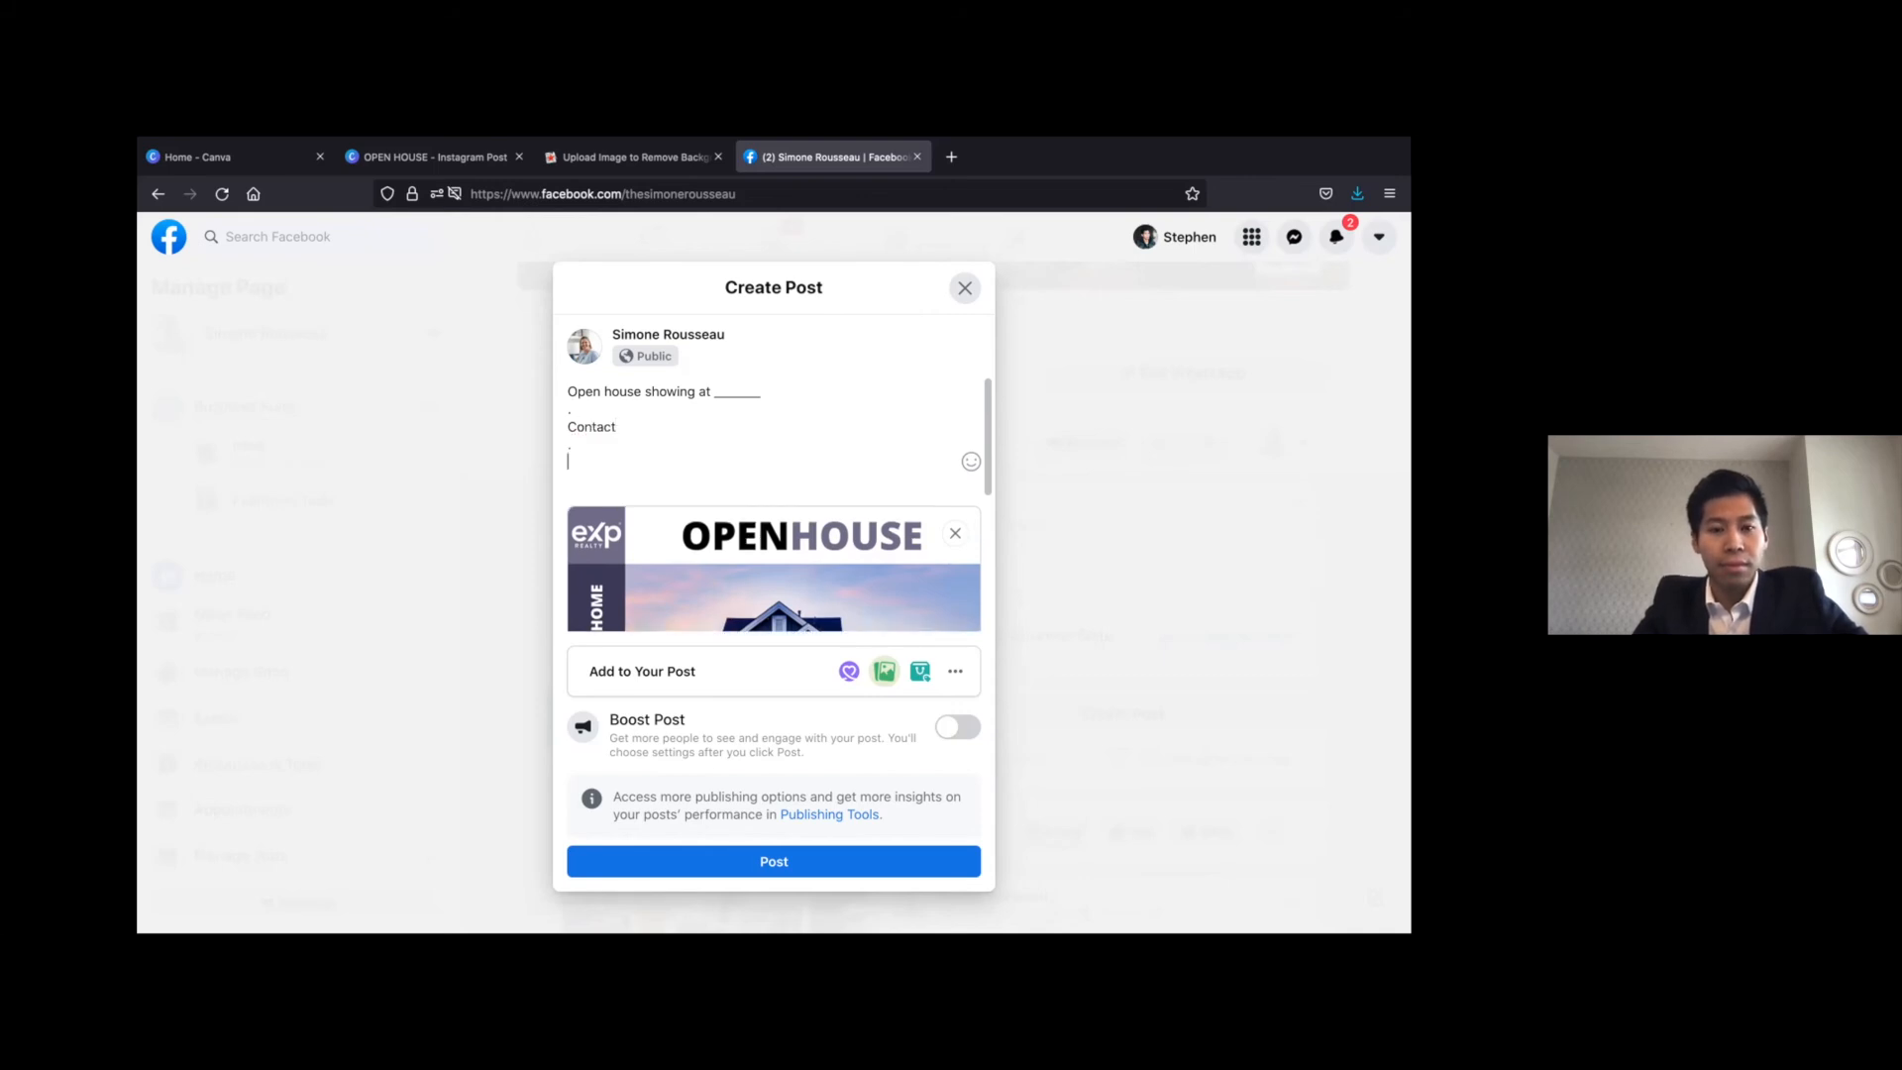
pyautogui.press('Return')
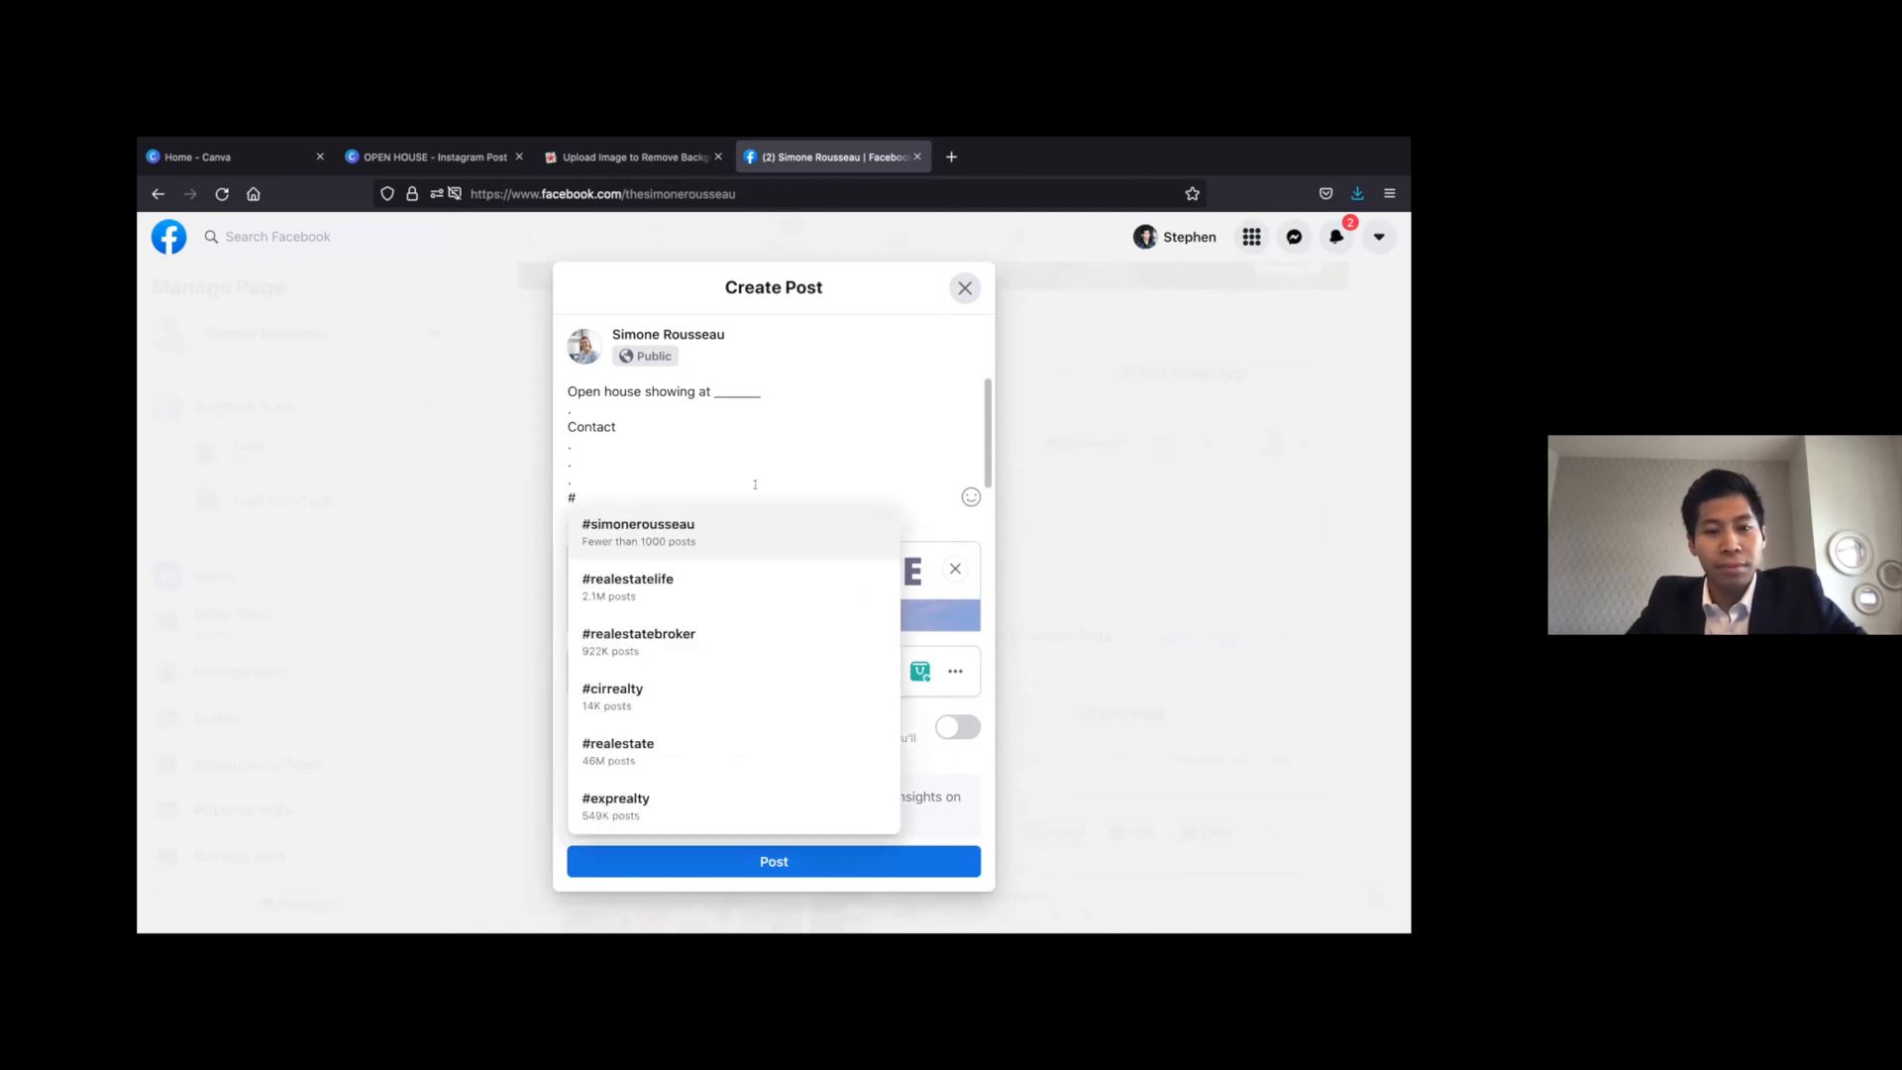
pyautogui.click(739, 520)
pyautogui.moveTo(834, 512); pyautogui.dragTo(764, 454)
pyautogui.click(763, 460)
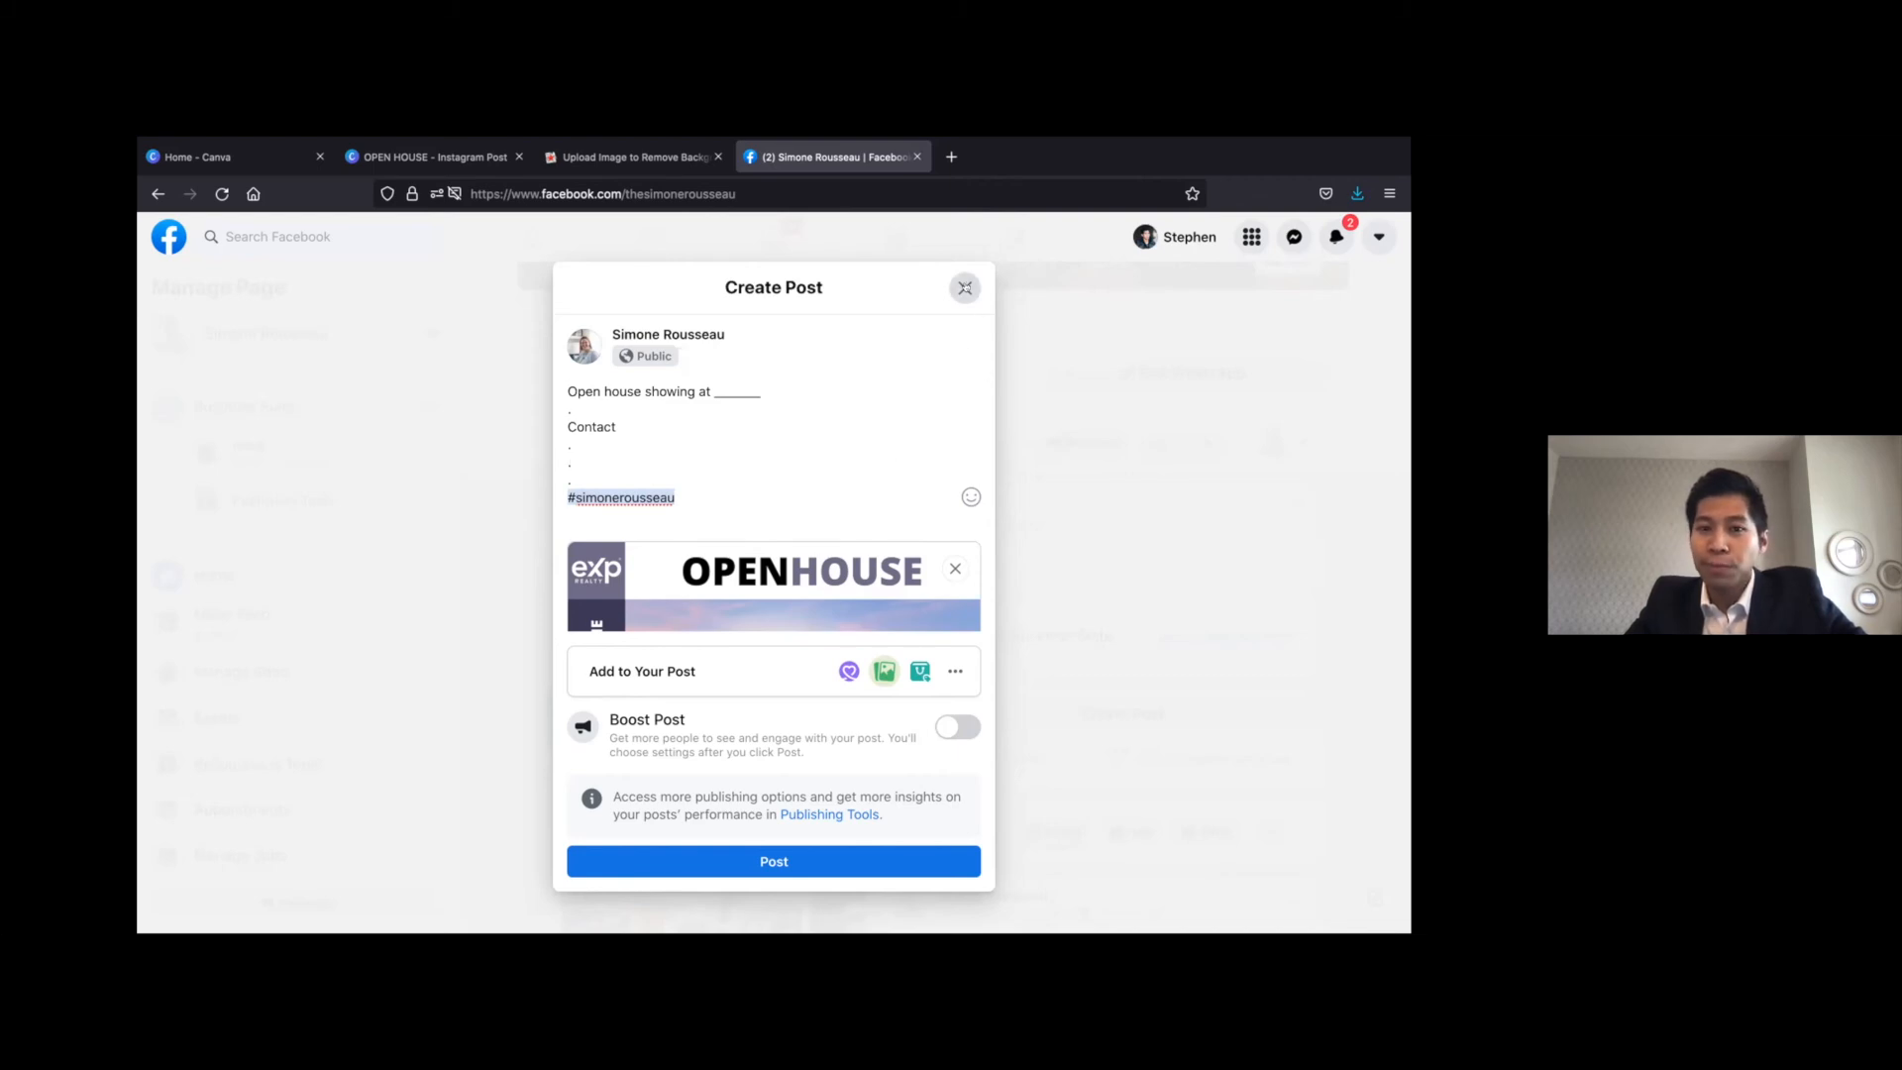
# Close the draft Facebook post without publishing it and dismiss the Creator Studio suggestion
pyautogui.click(965, 288)
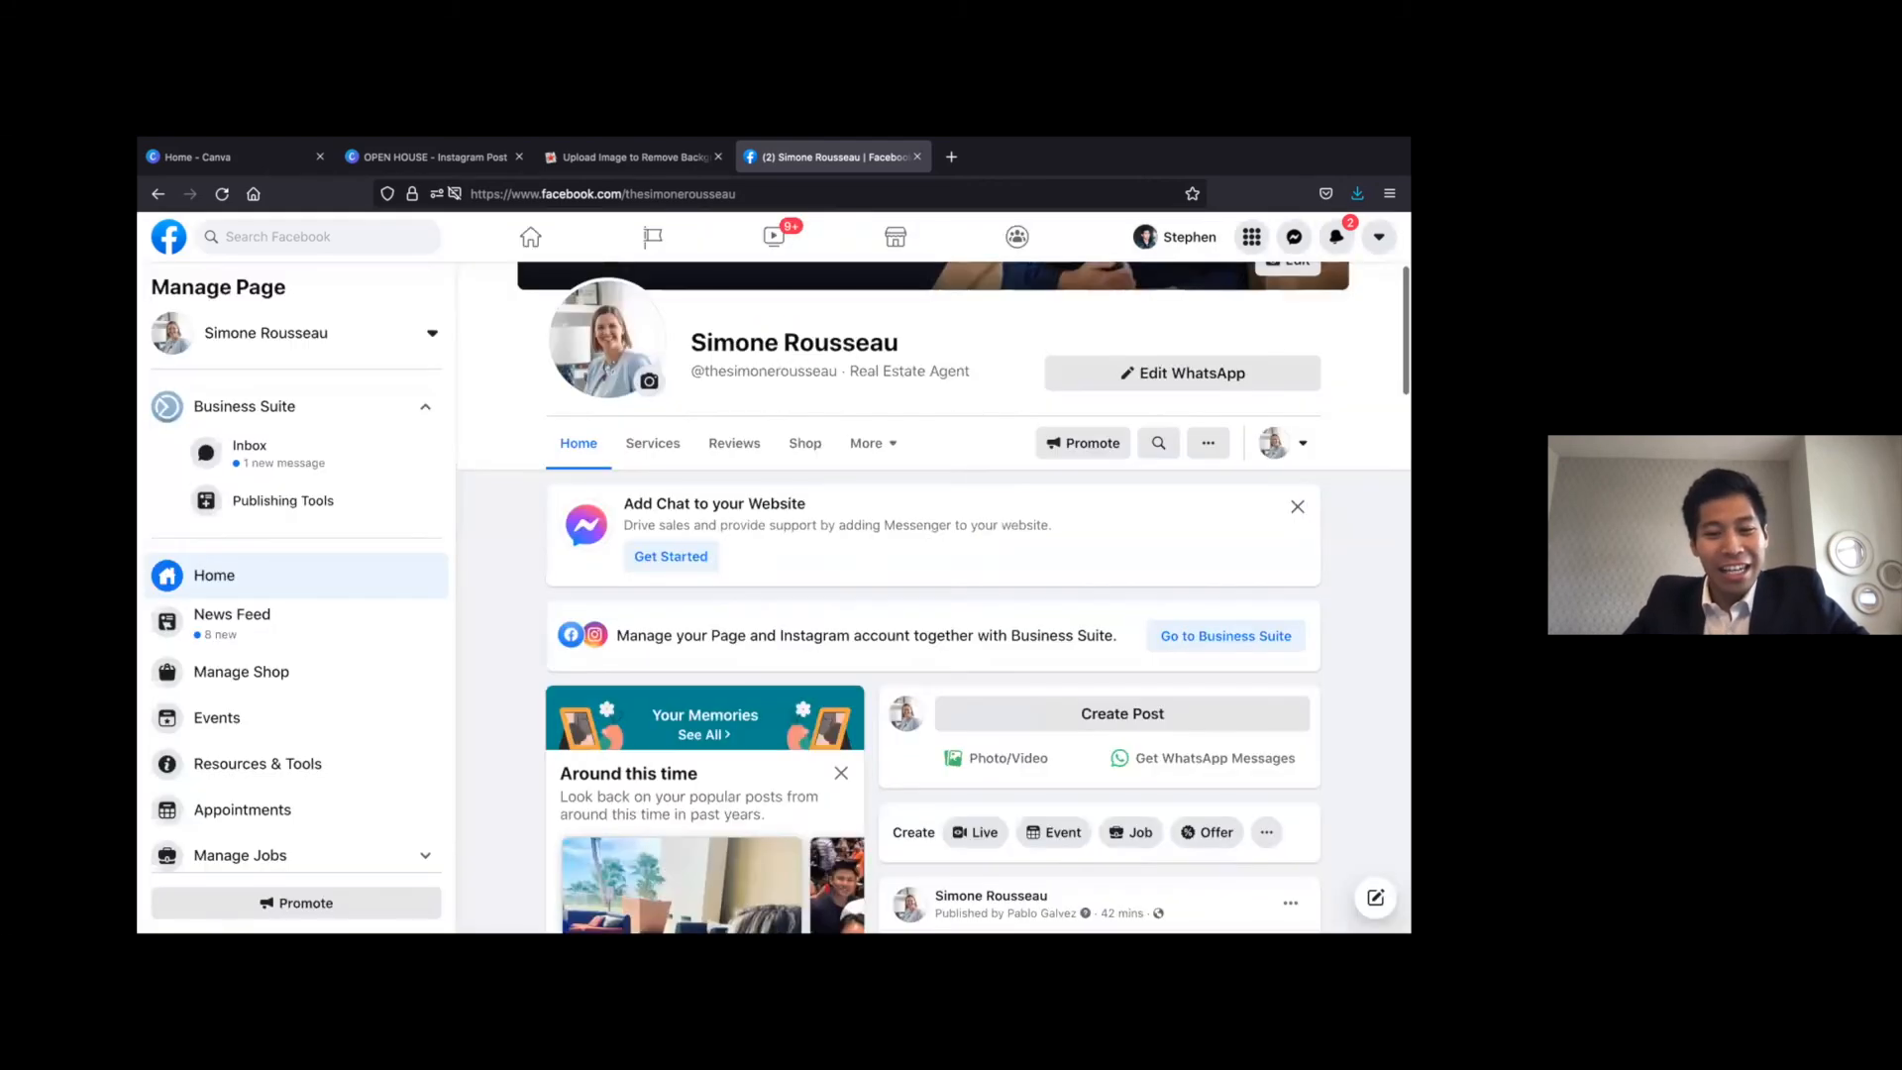
pyautogui.click(961, 296)
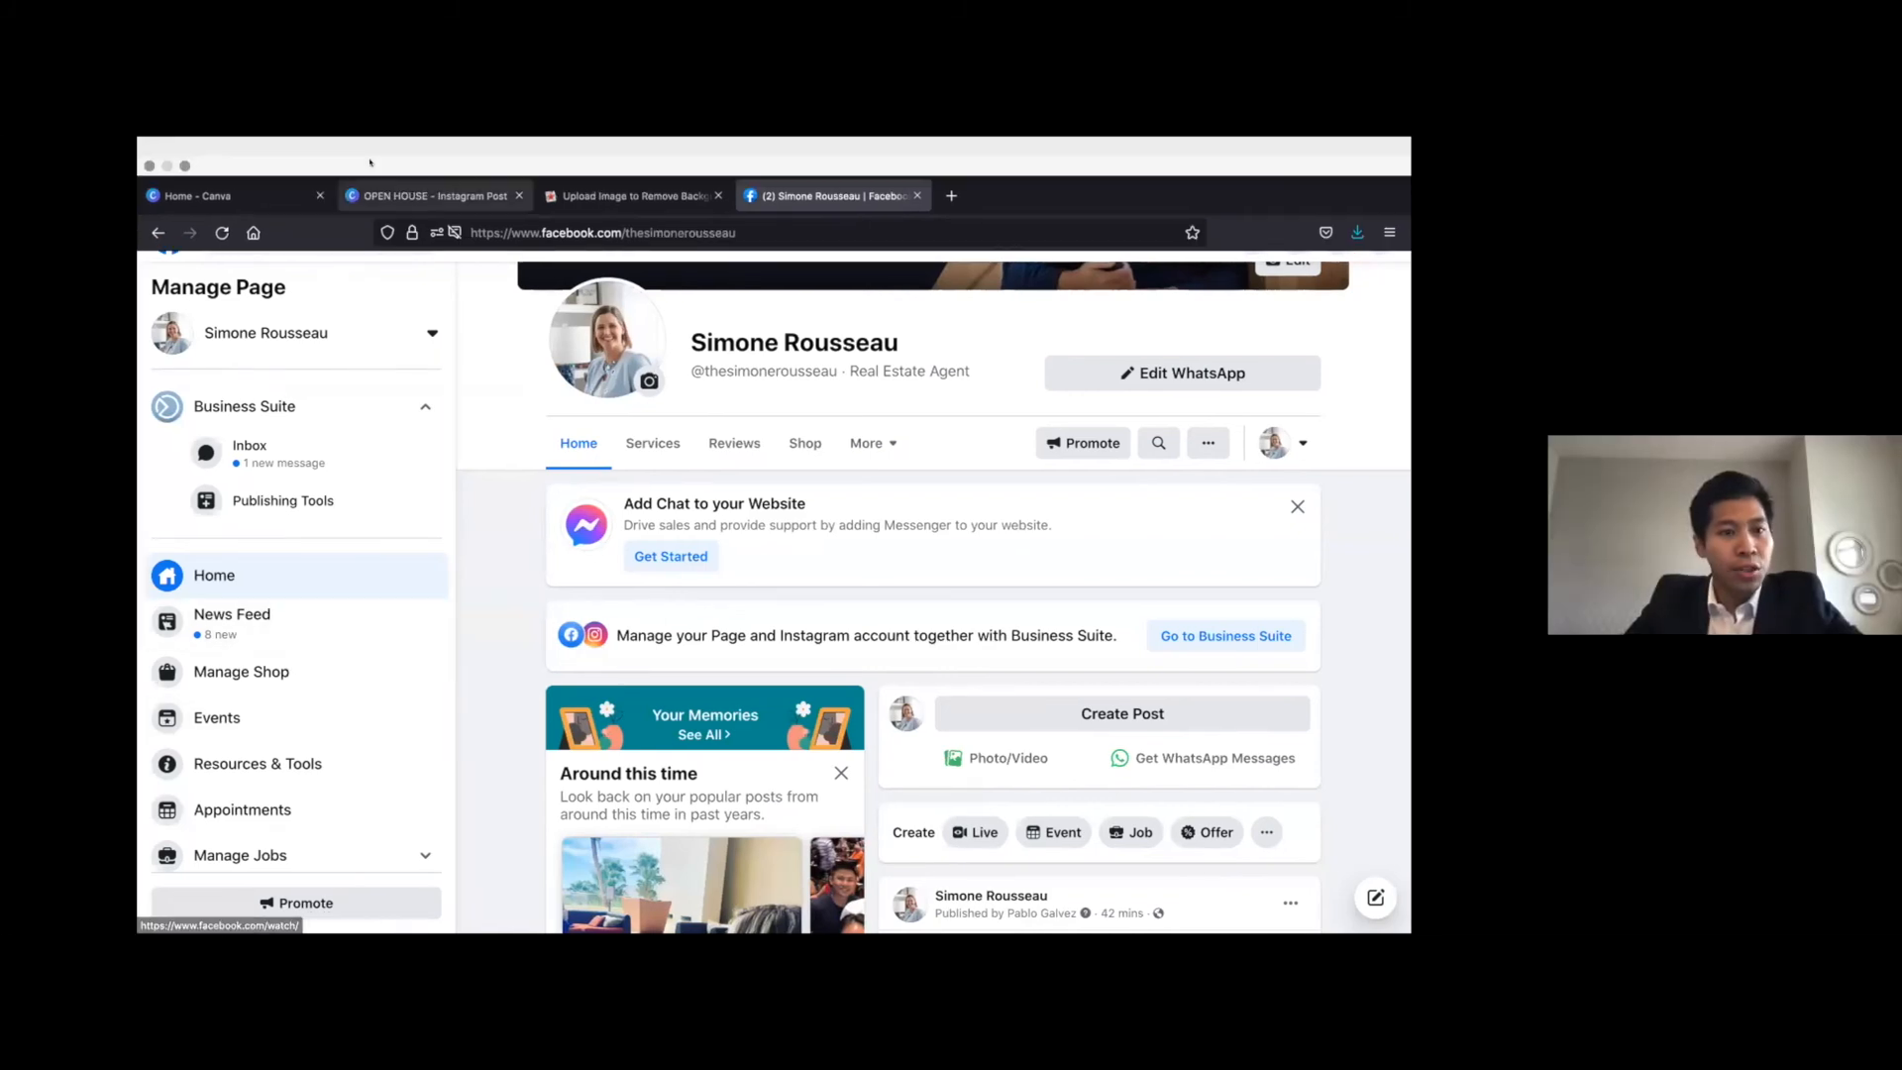
# Switch to the OPEN HOUSE design in Canva and look through the uploaded images
pyautogui.click(436, 195)
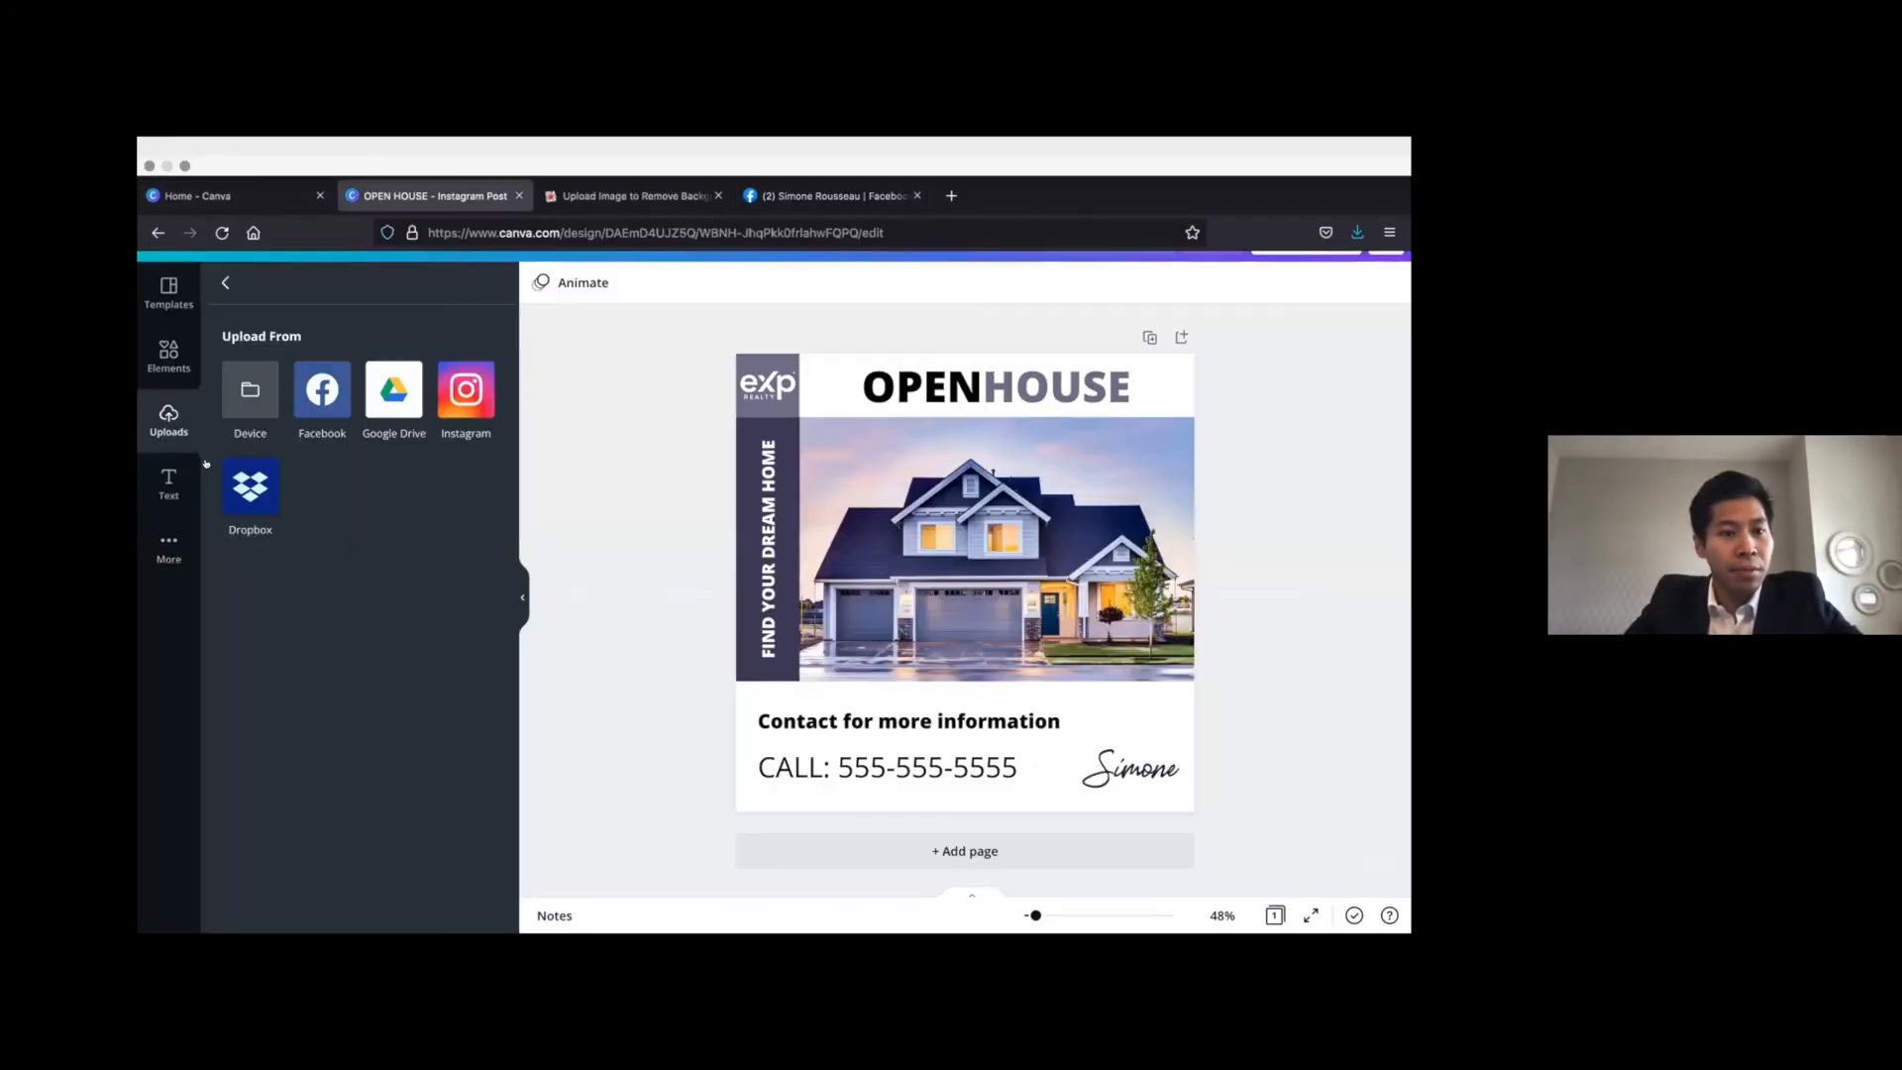
pyautogui.click(222, 284)
pyautogui.scroll(-4, 392, 534)
pyautogui.scroll(-3, 393, 534)
pyautogui.scroll(8, 357, 555)
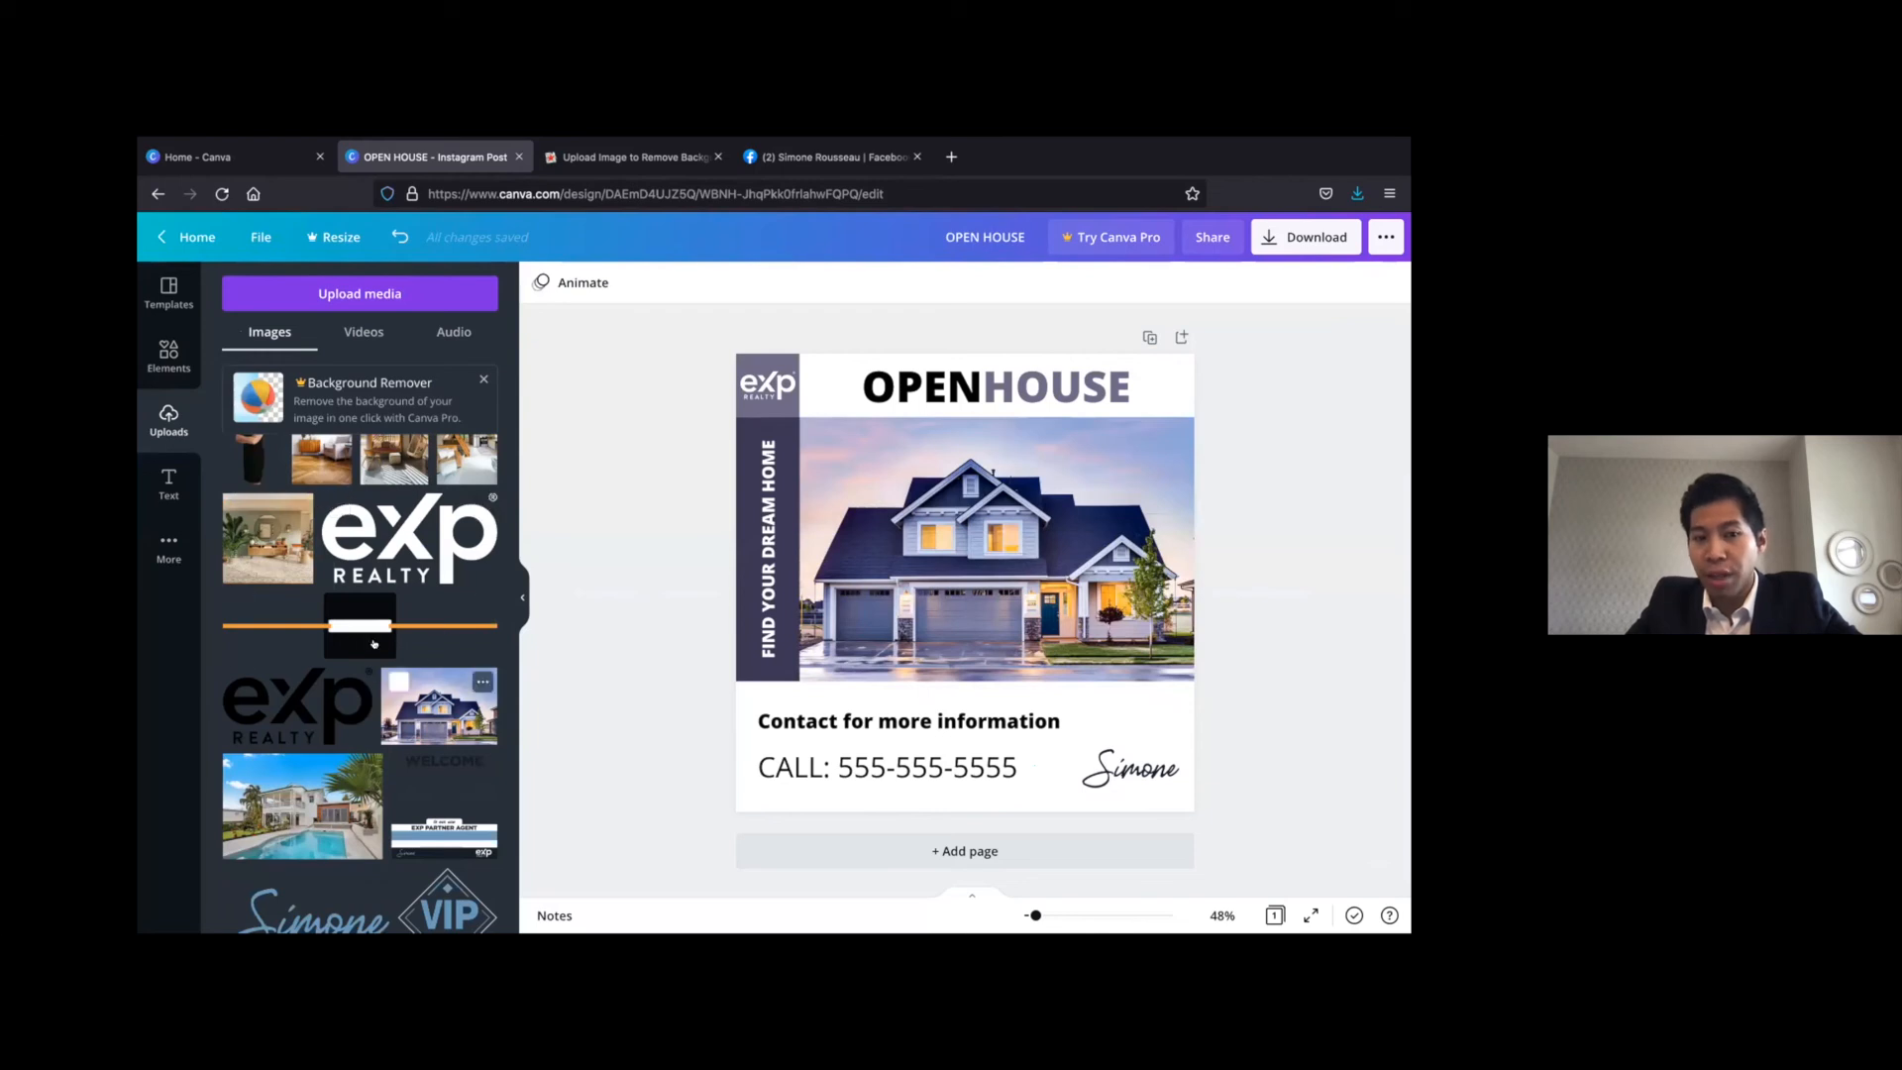
pyautogui.scroll(-4, 396, 585)
pyautogui.scroll(4, 394, 585)
pyautogui.scroll(1, 393, 586)
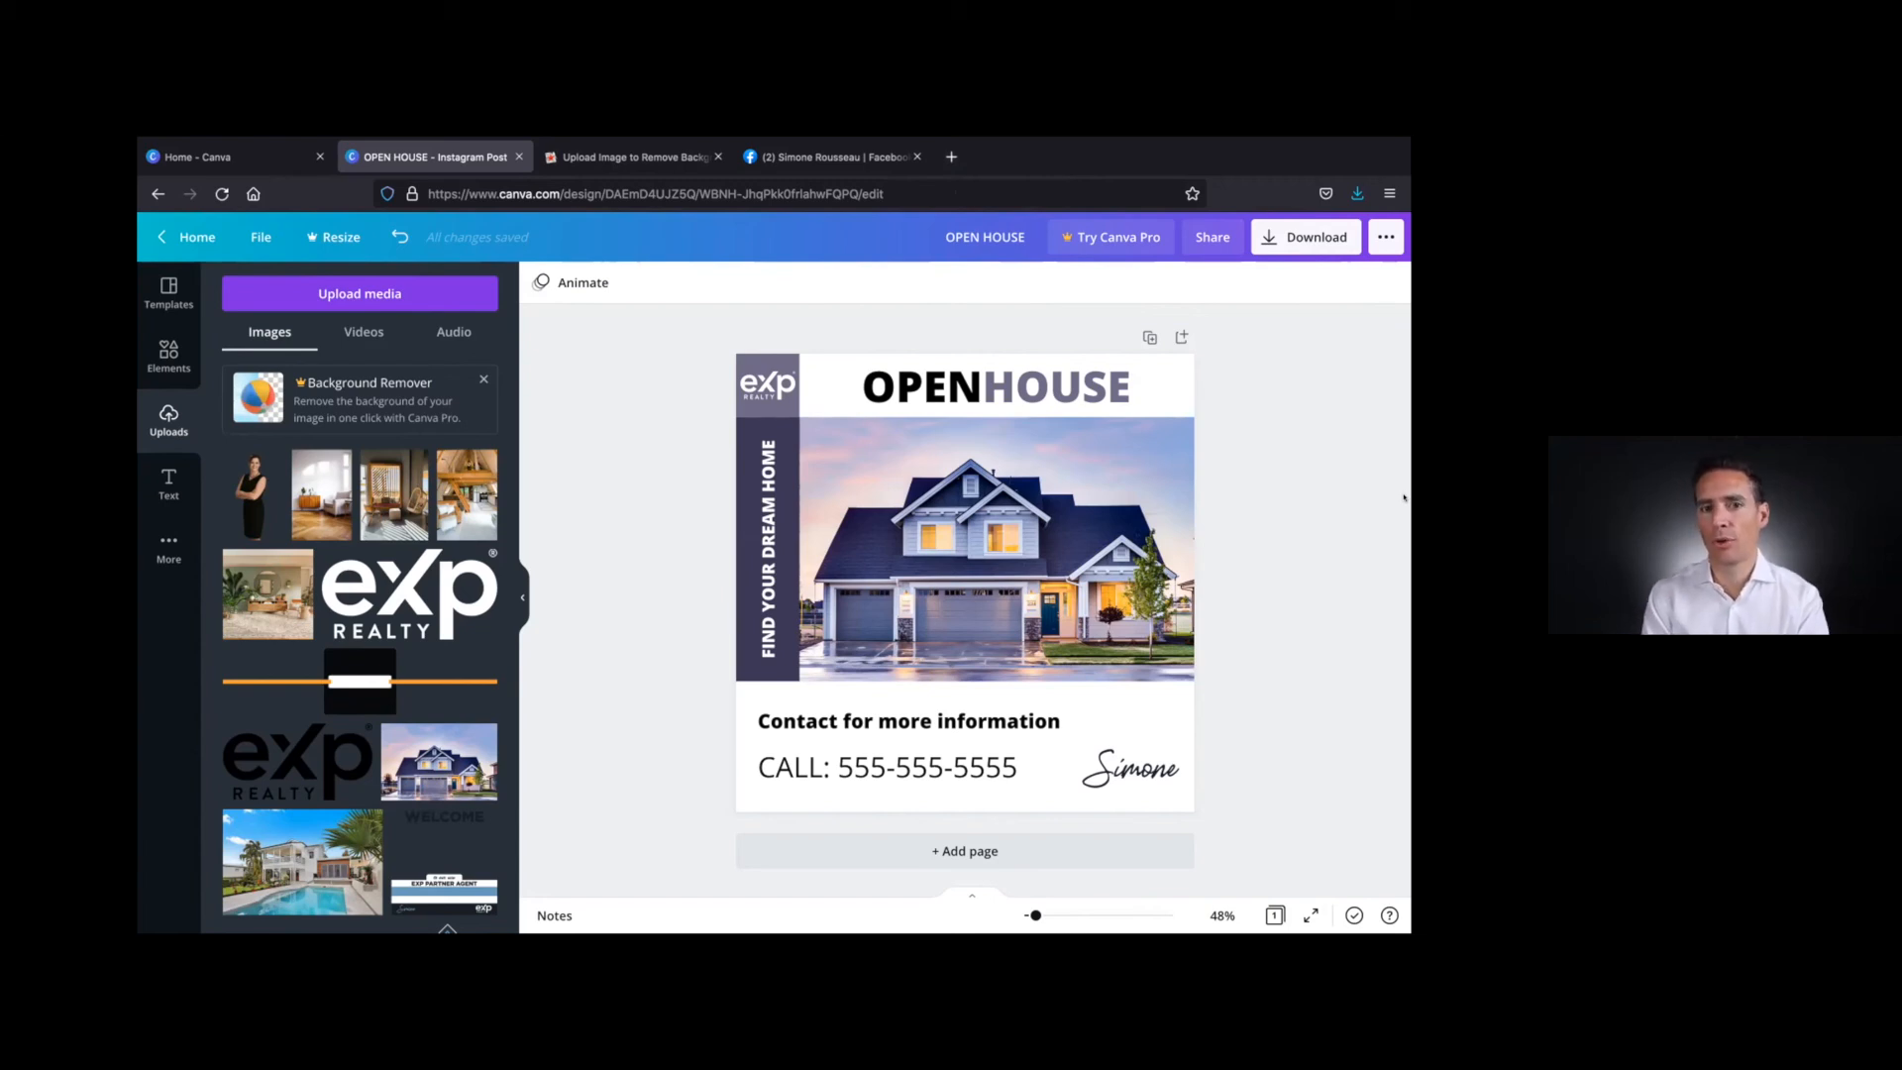
# On the Facebook page, start a post from the page and attach OPEN HOUSE.png, OPEN HOUSE(1).png and OPEN HOUSE(2).png from the Desktop
pyautogui.click(797, 151)
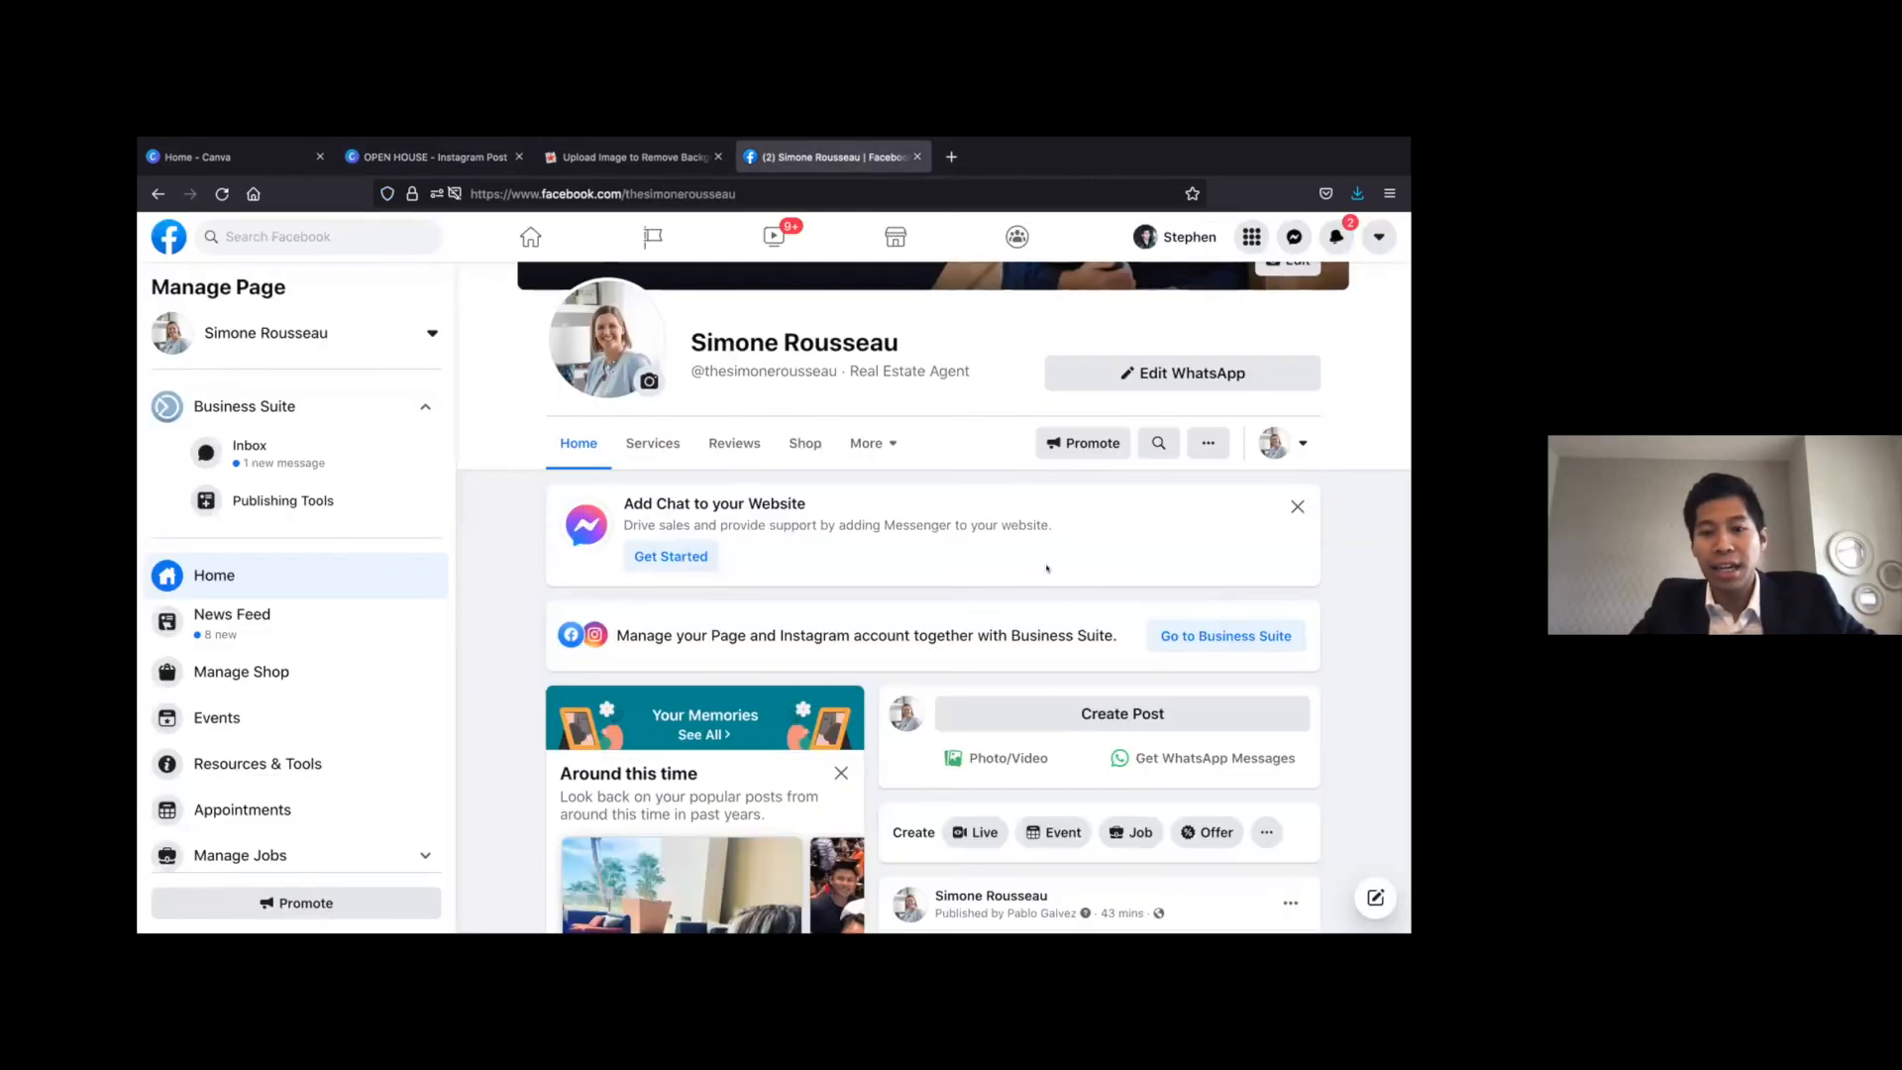
pyautogui.scroll(-1, 1047, 568)
pyautogui.click(1047, 642)
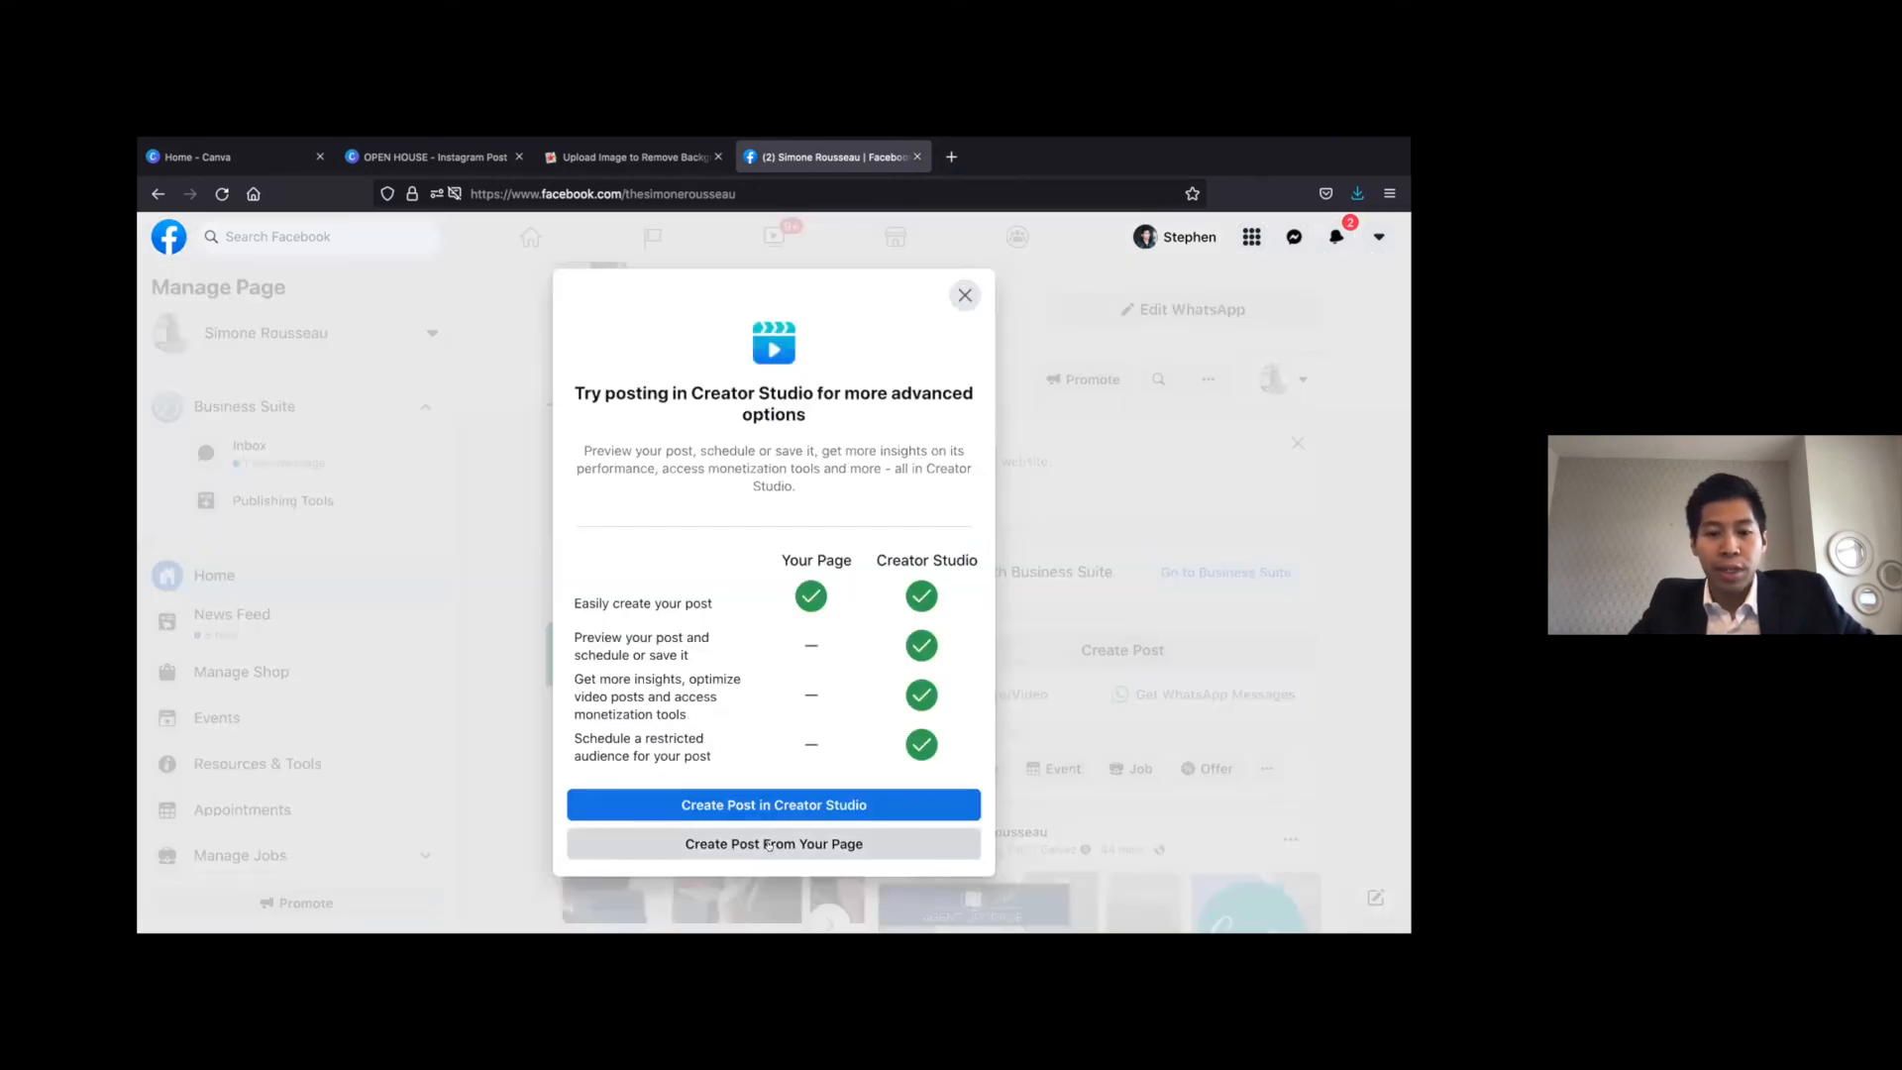
pyautogui.click(773, 843)
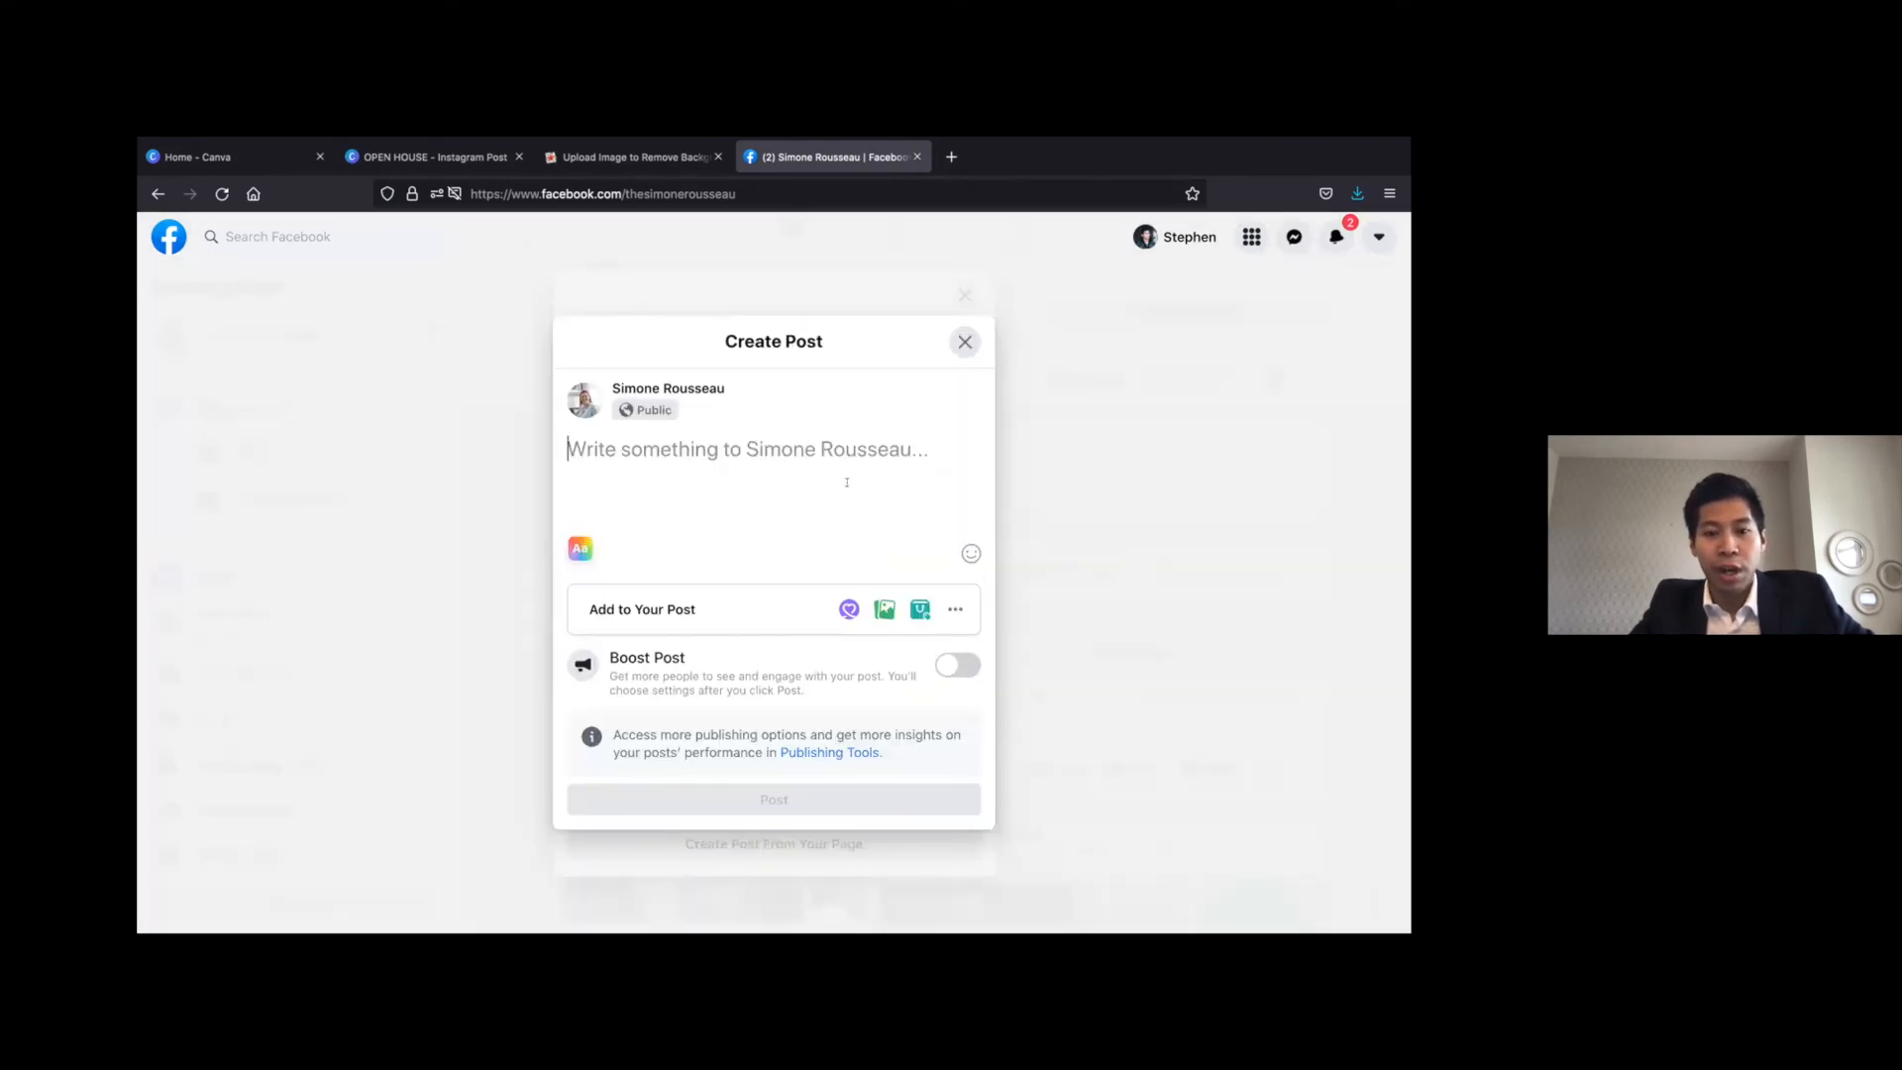
pyautogui.click(885, 609)
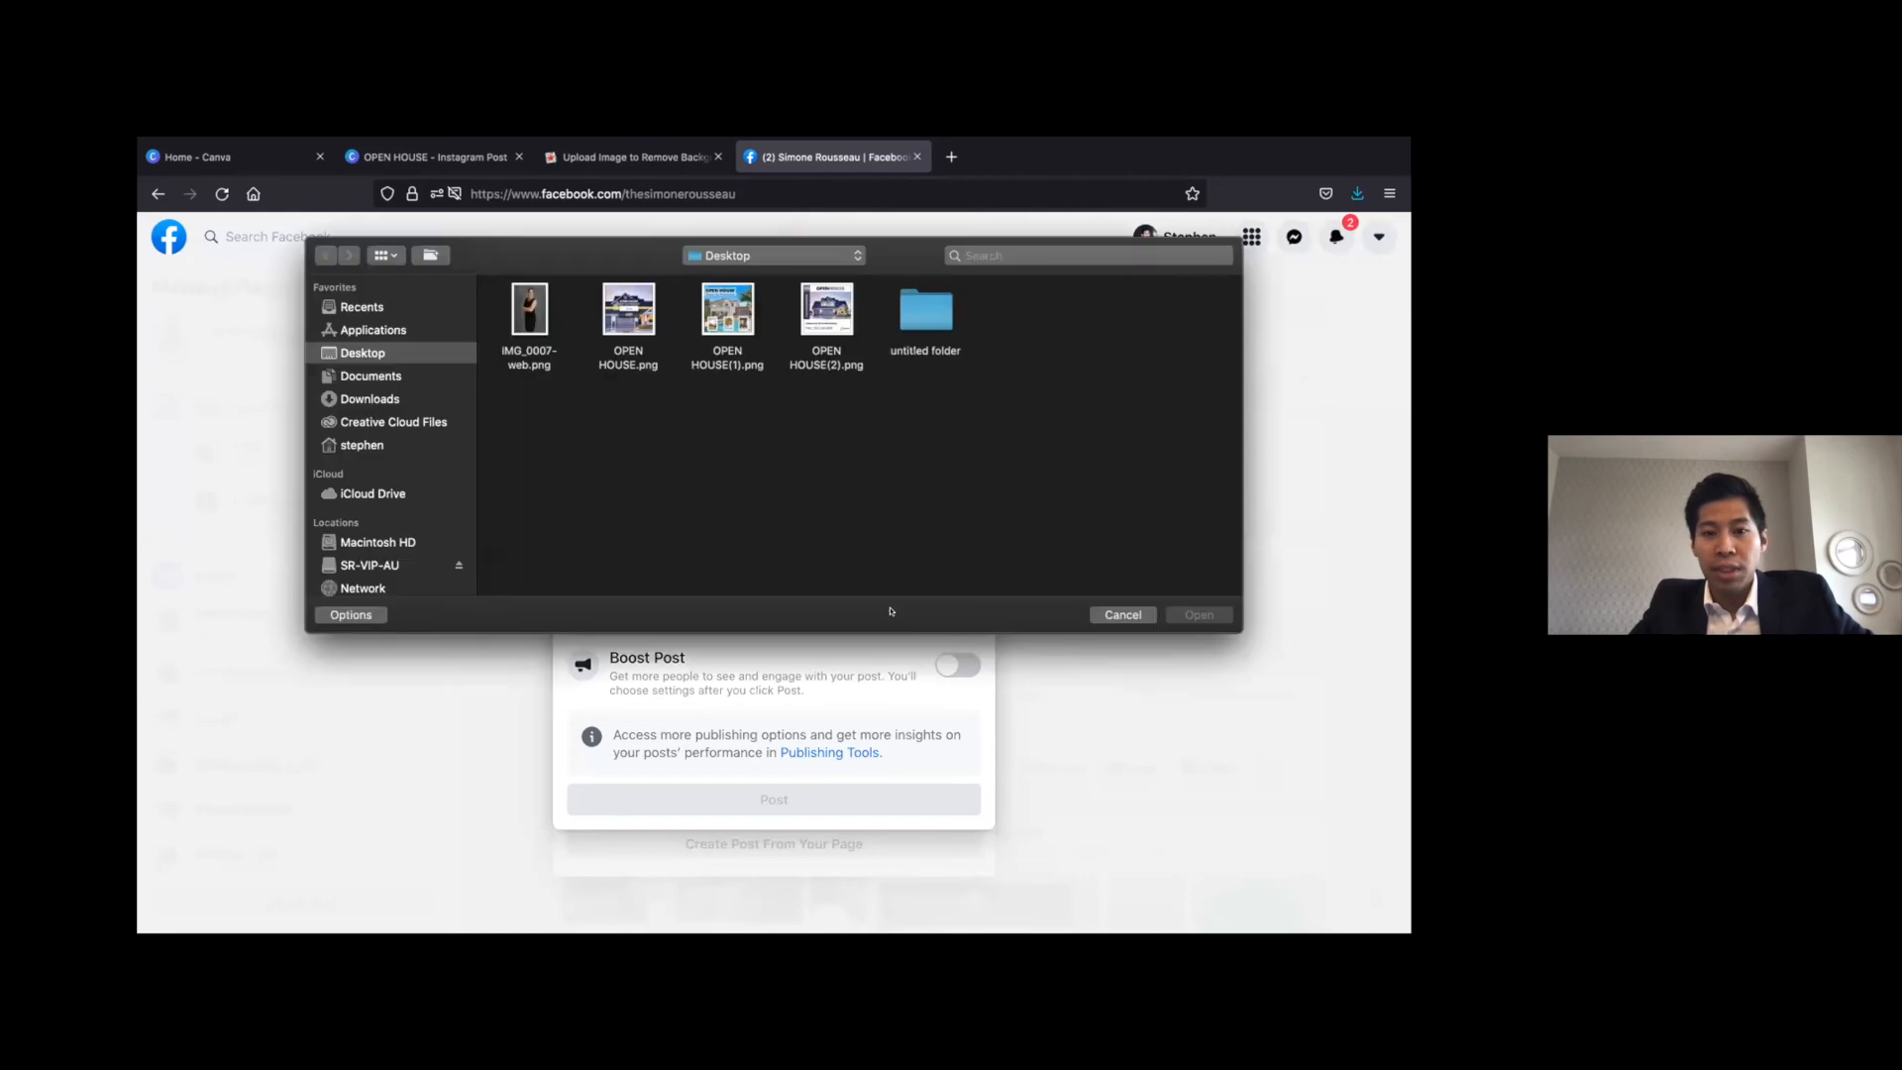
pyautogui.moveTo(817, 421); pyautogui.dragTo(628, 306)
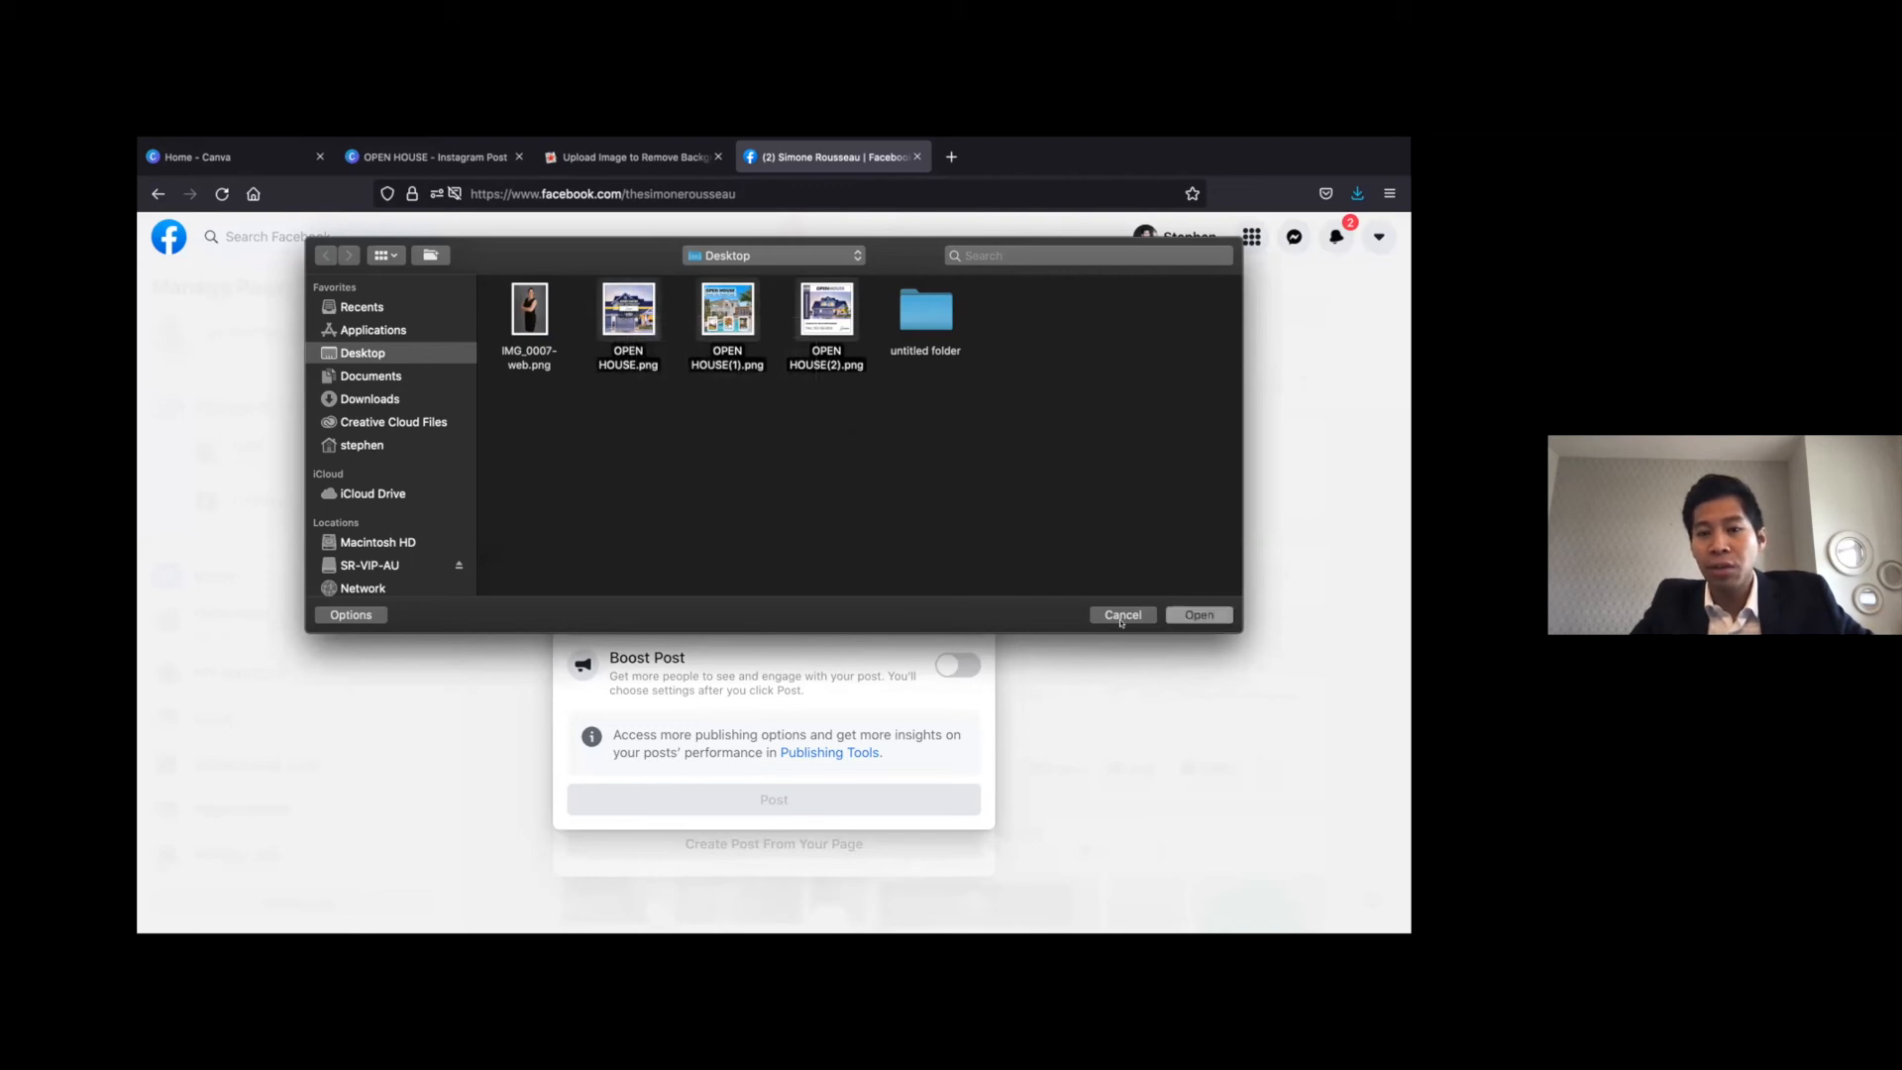
pyautogui.click(1201, 615)
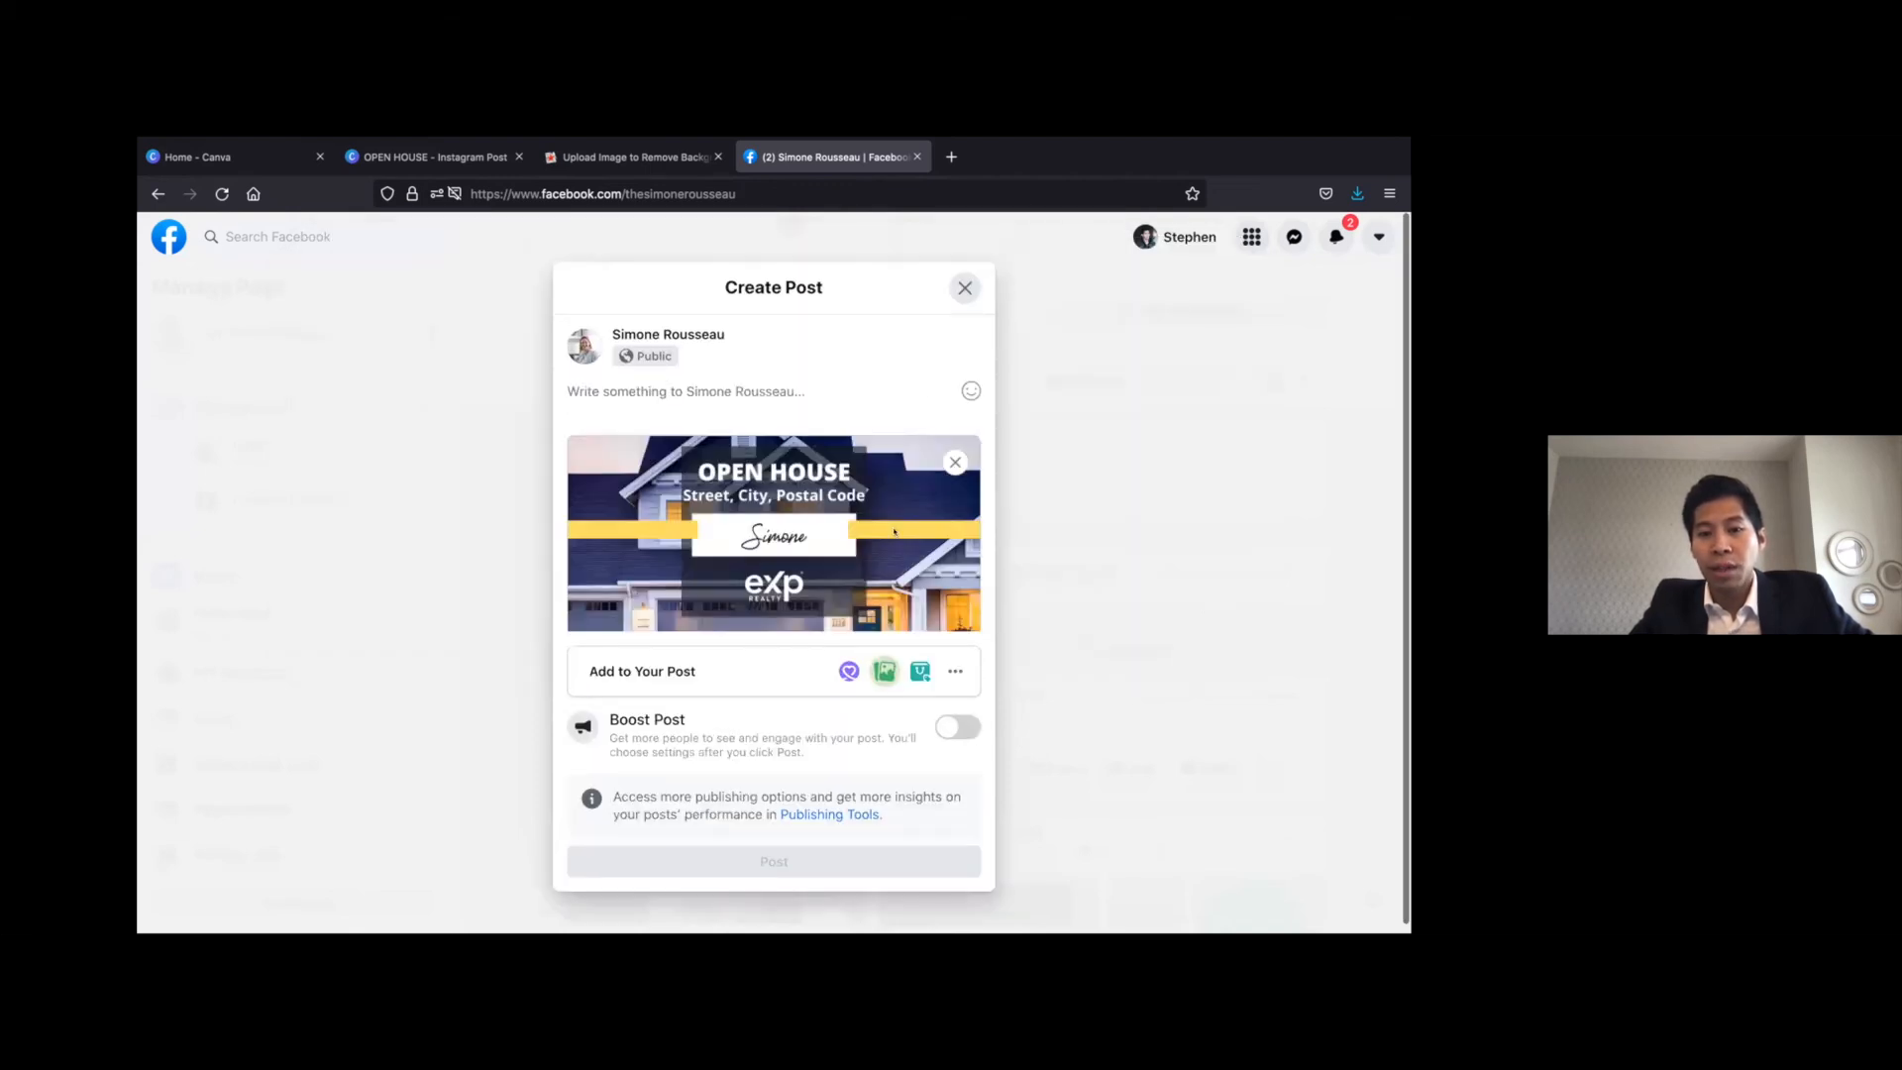
# Check the attached image collage and write the caption "Check out all of our fun and upcoming Open Houses!"
pyautogui.scroll(-3, 894, 532)
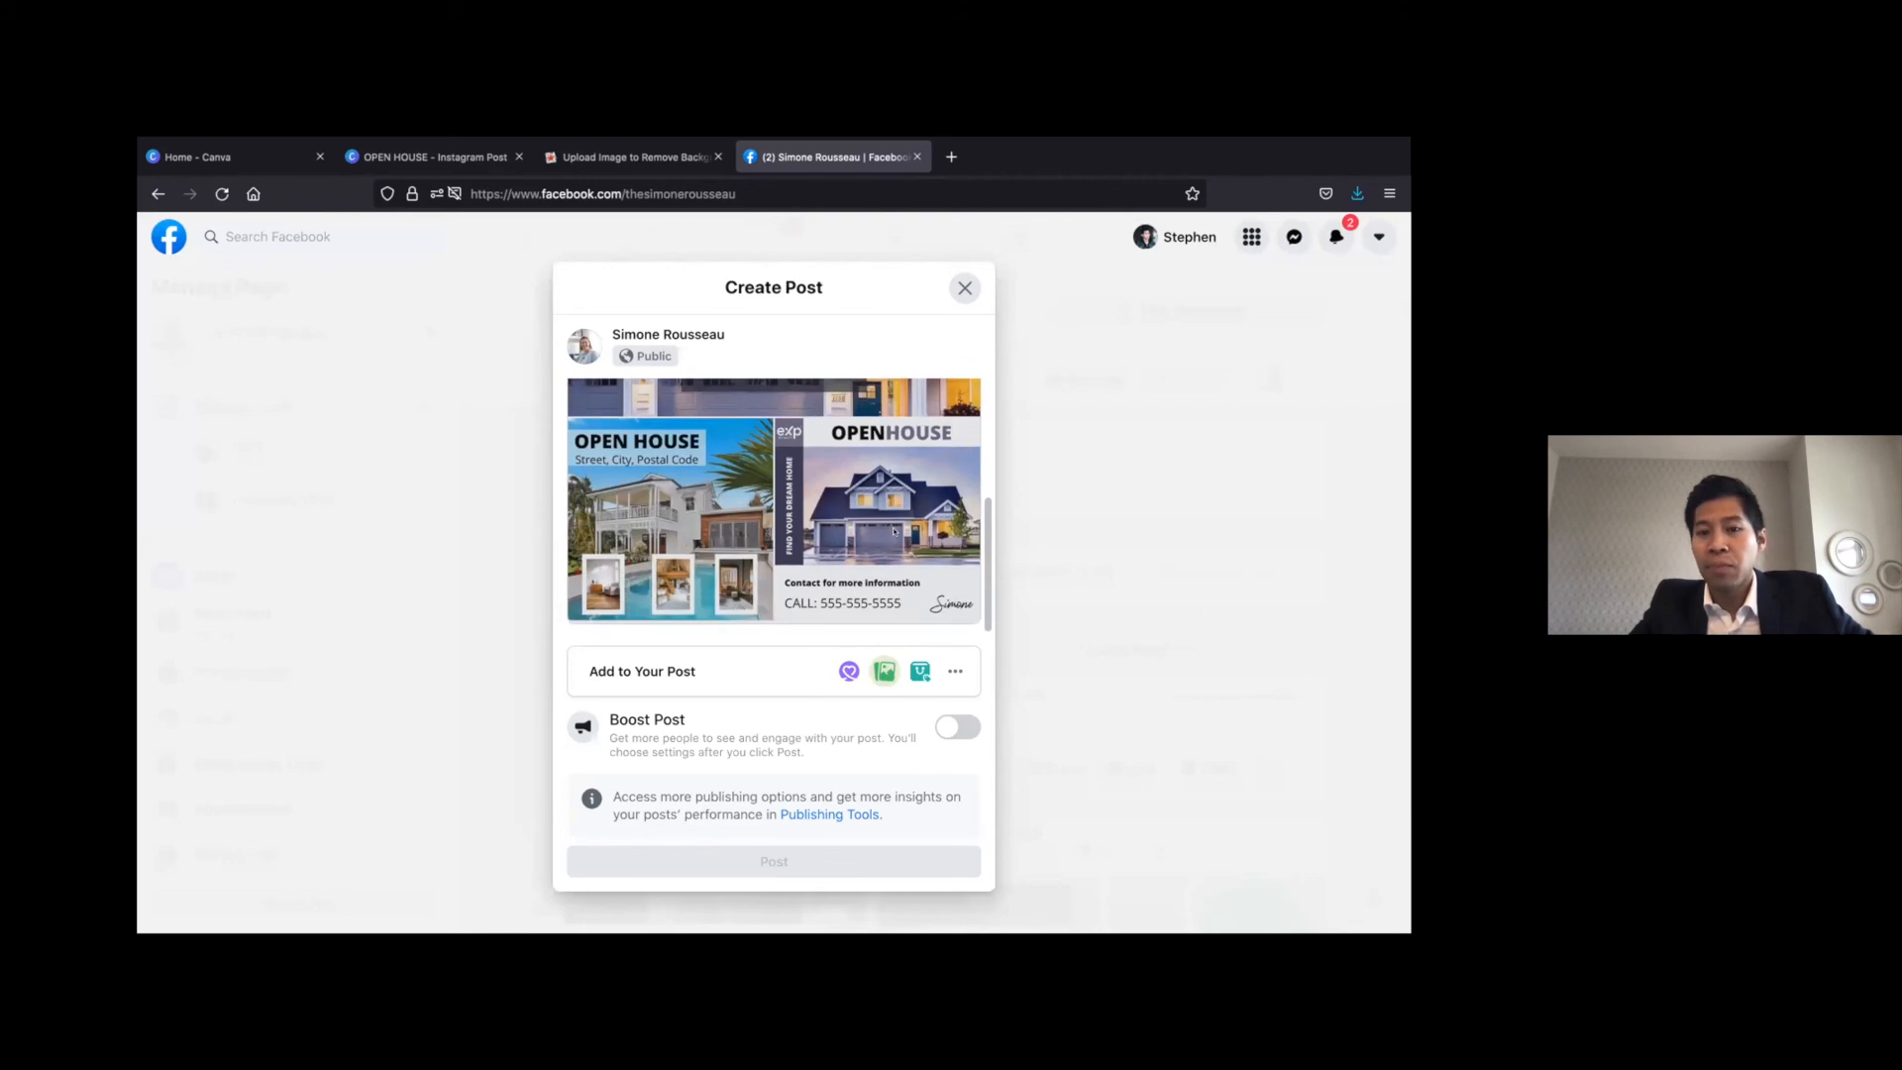
pyautogui.scroll(5, 893, 532)
pyautogui.scroll(-3, 798, 495)
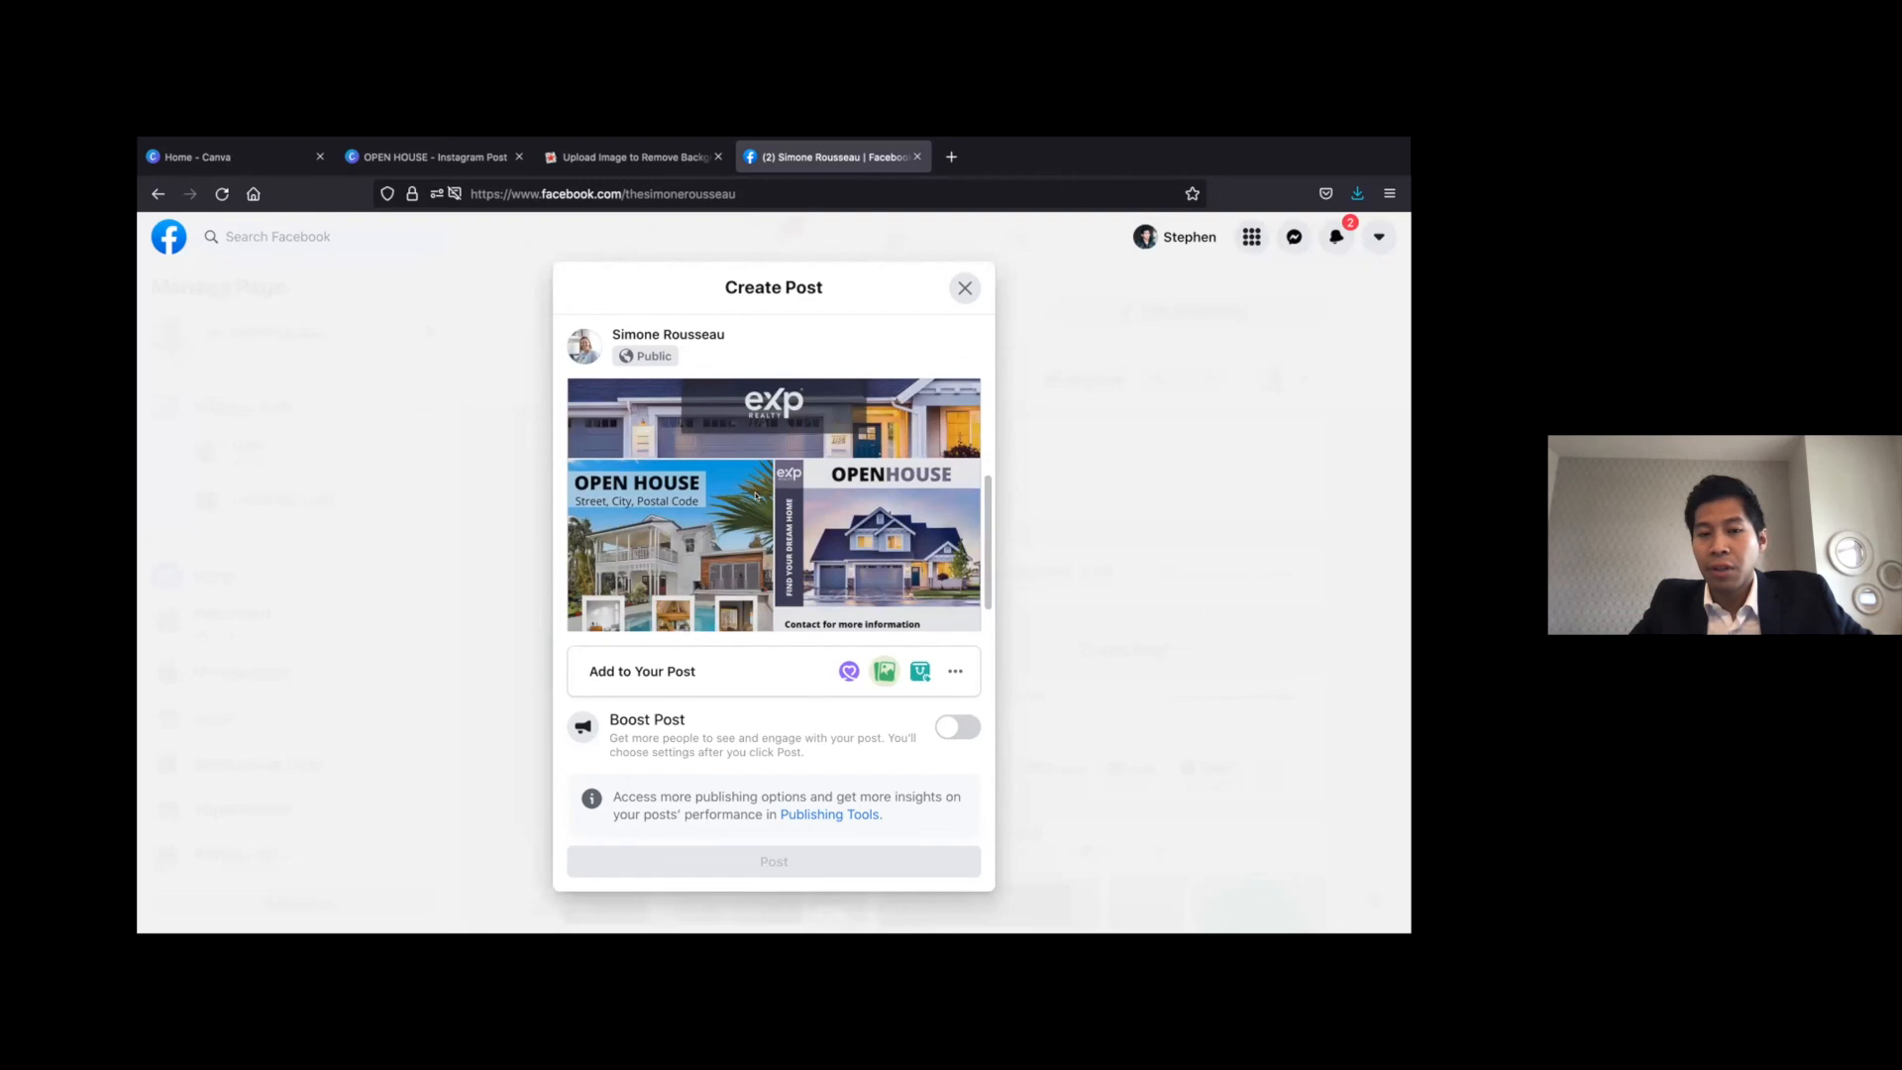
pyautogui.scroll(5, 756, 497)
pyautogui.click(751, 392)
pyautogui.write('Chec')
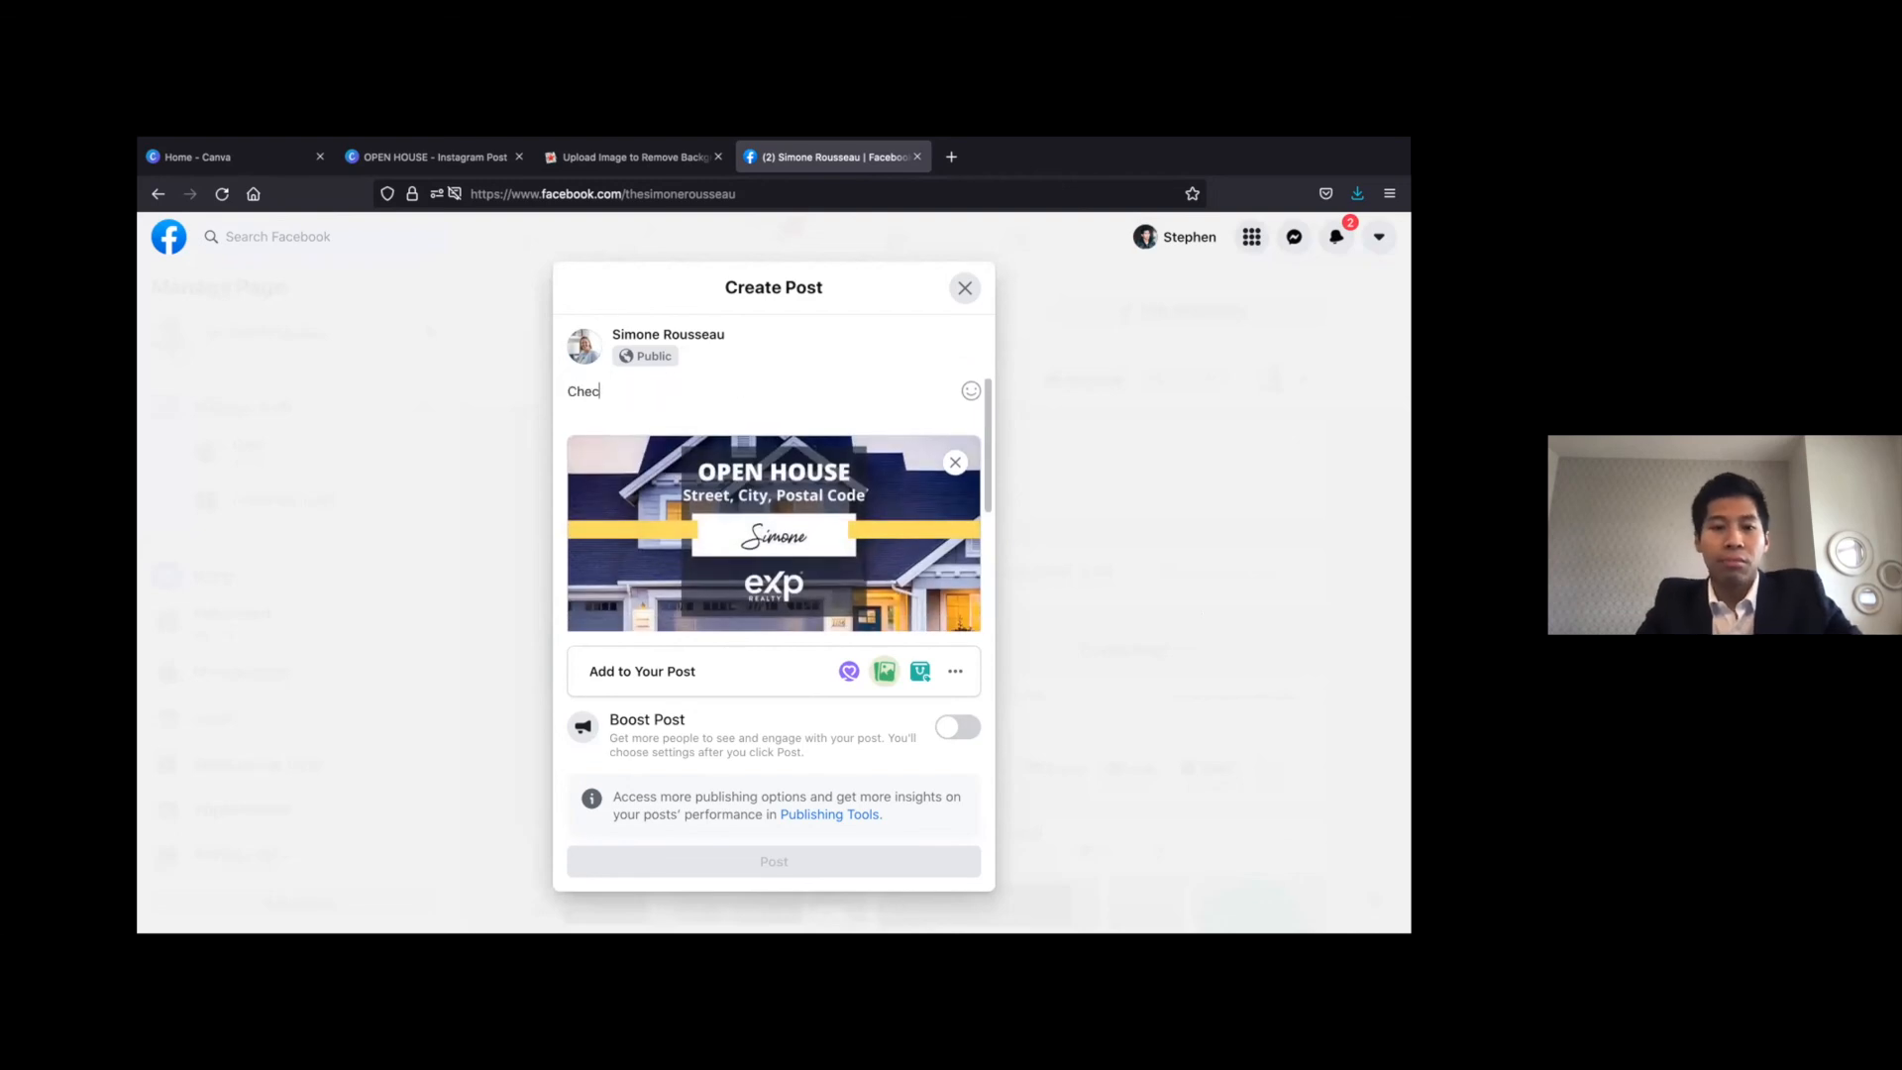
pyautogui.write('k out all of our fun and ')
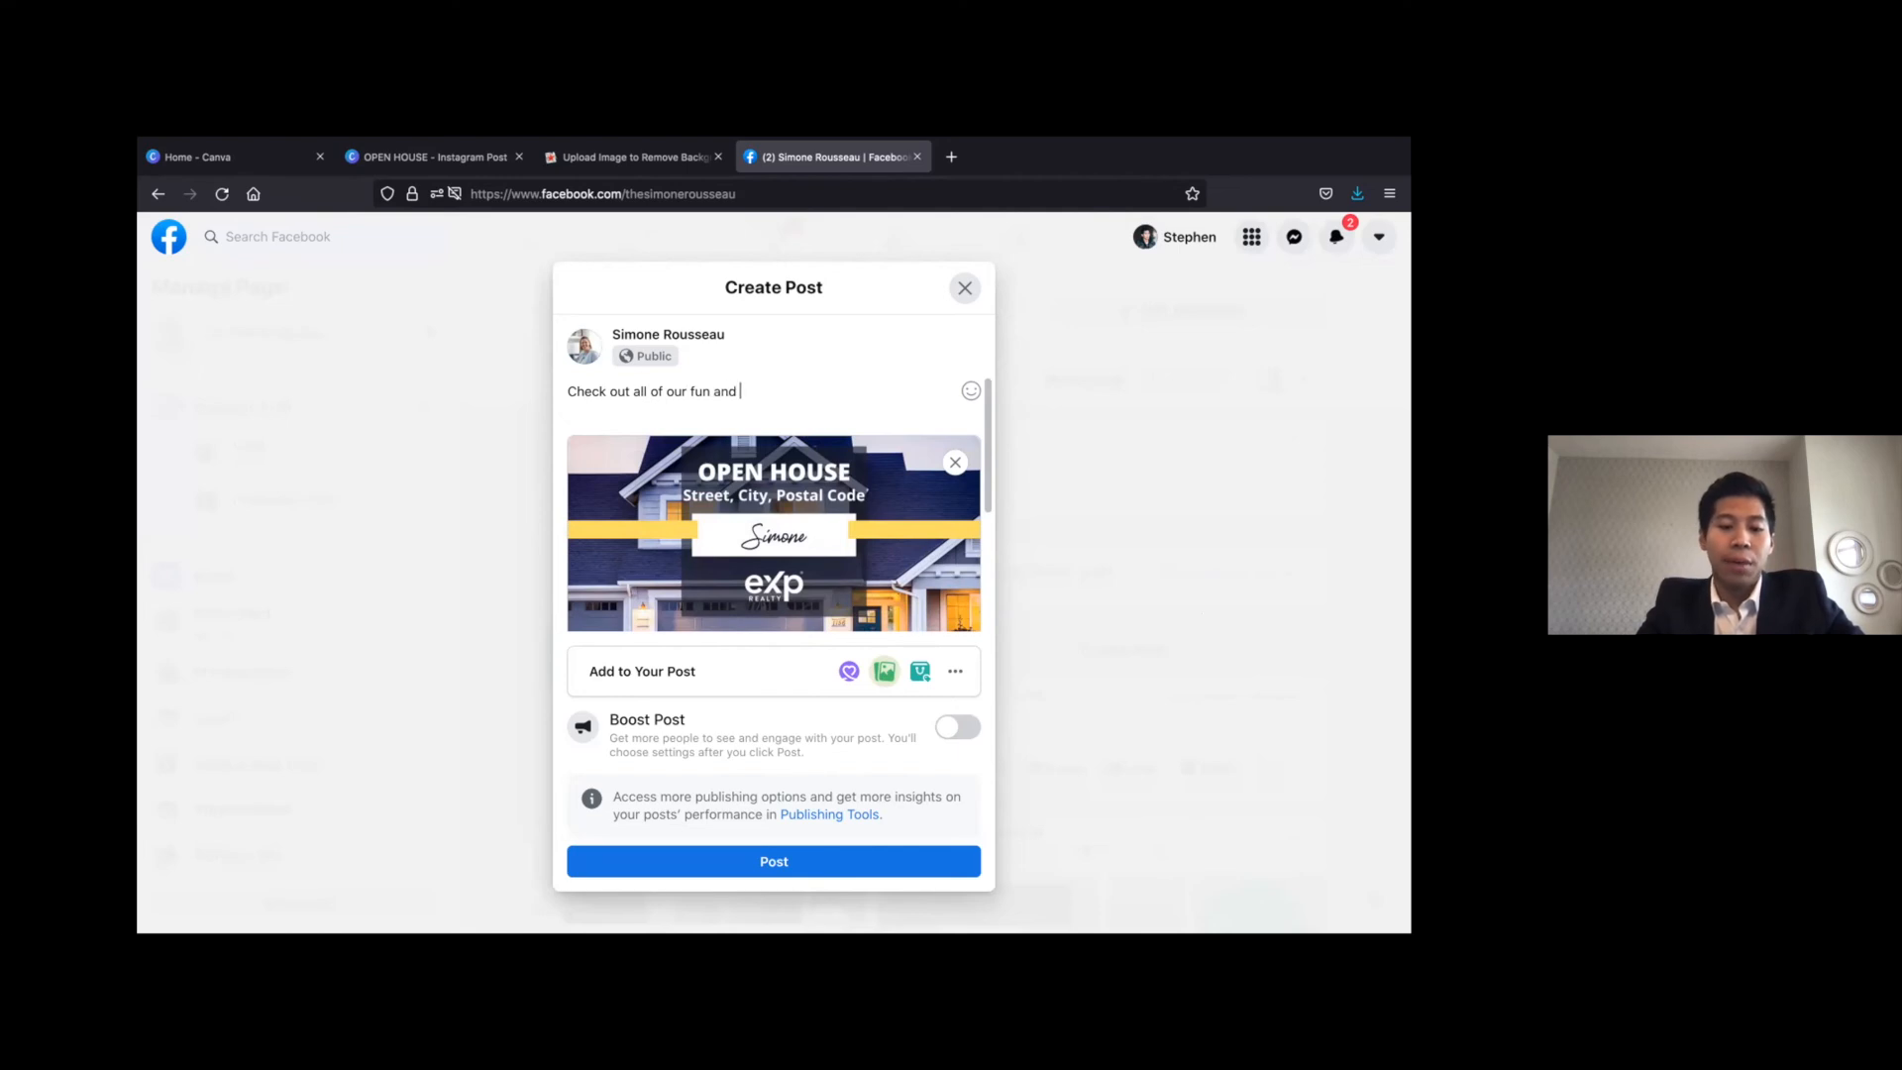
pyautogui.write('upcoming Open Houses!')
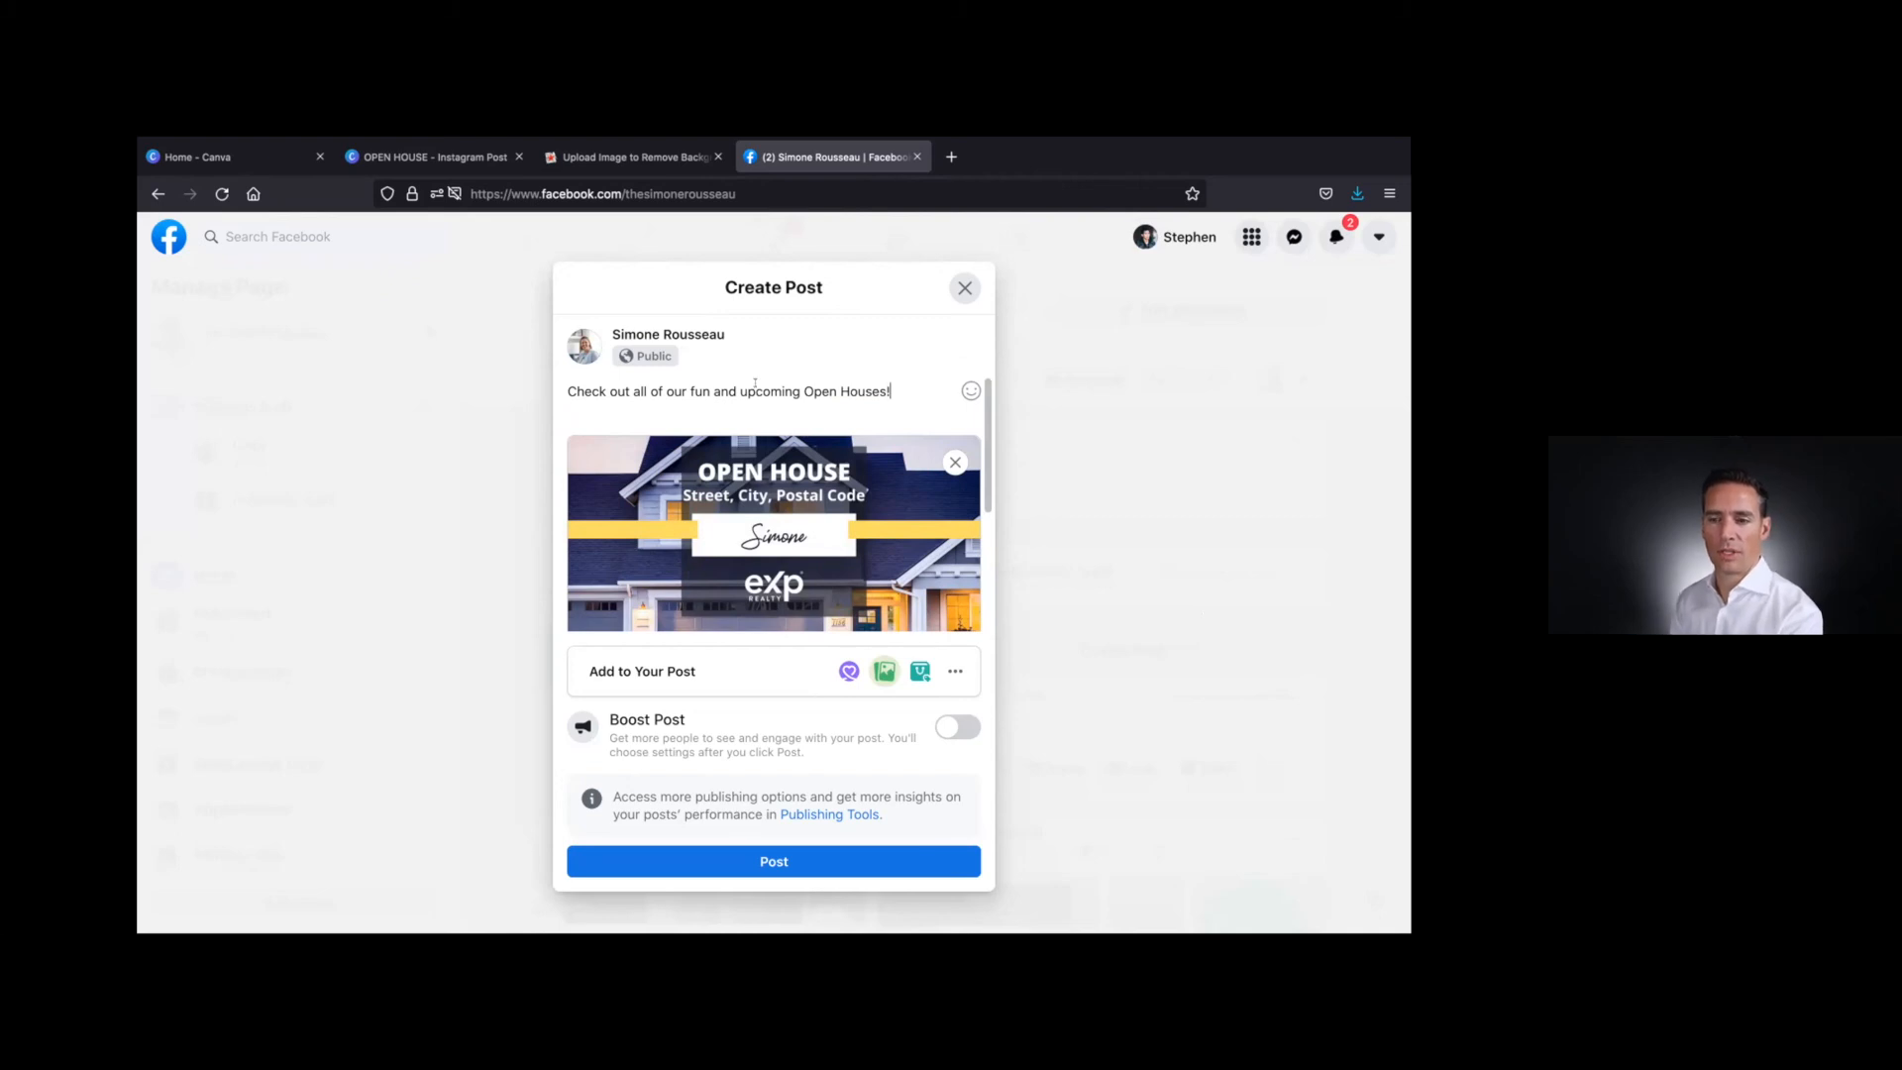
# Close the three-image Facebook post without publishing it and discard the unsaved changes
pyautogui.moveTo(790, 439)
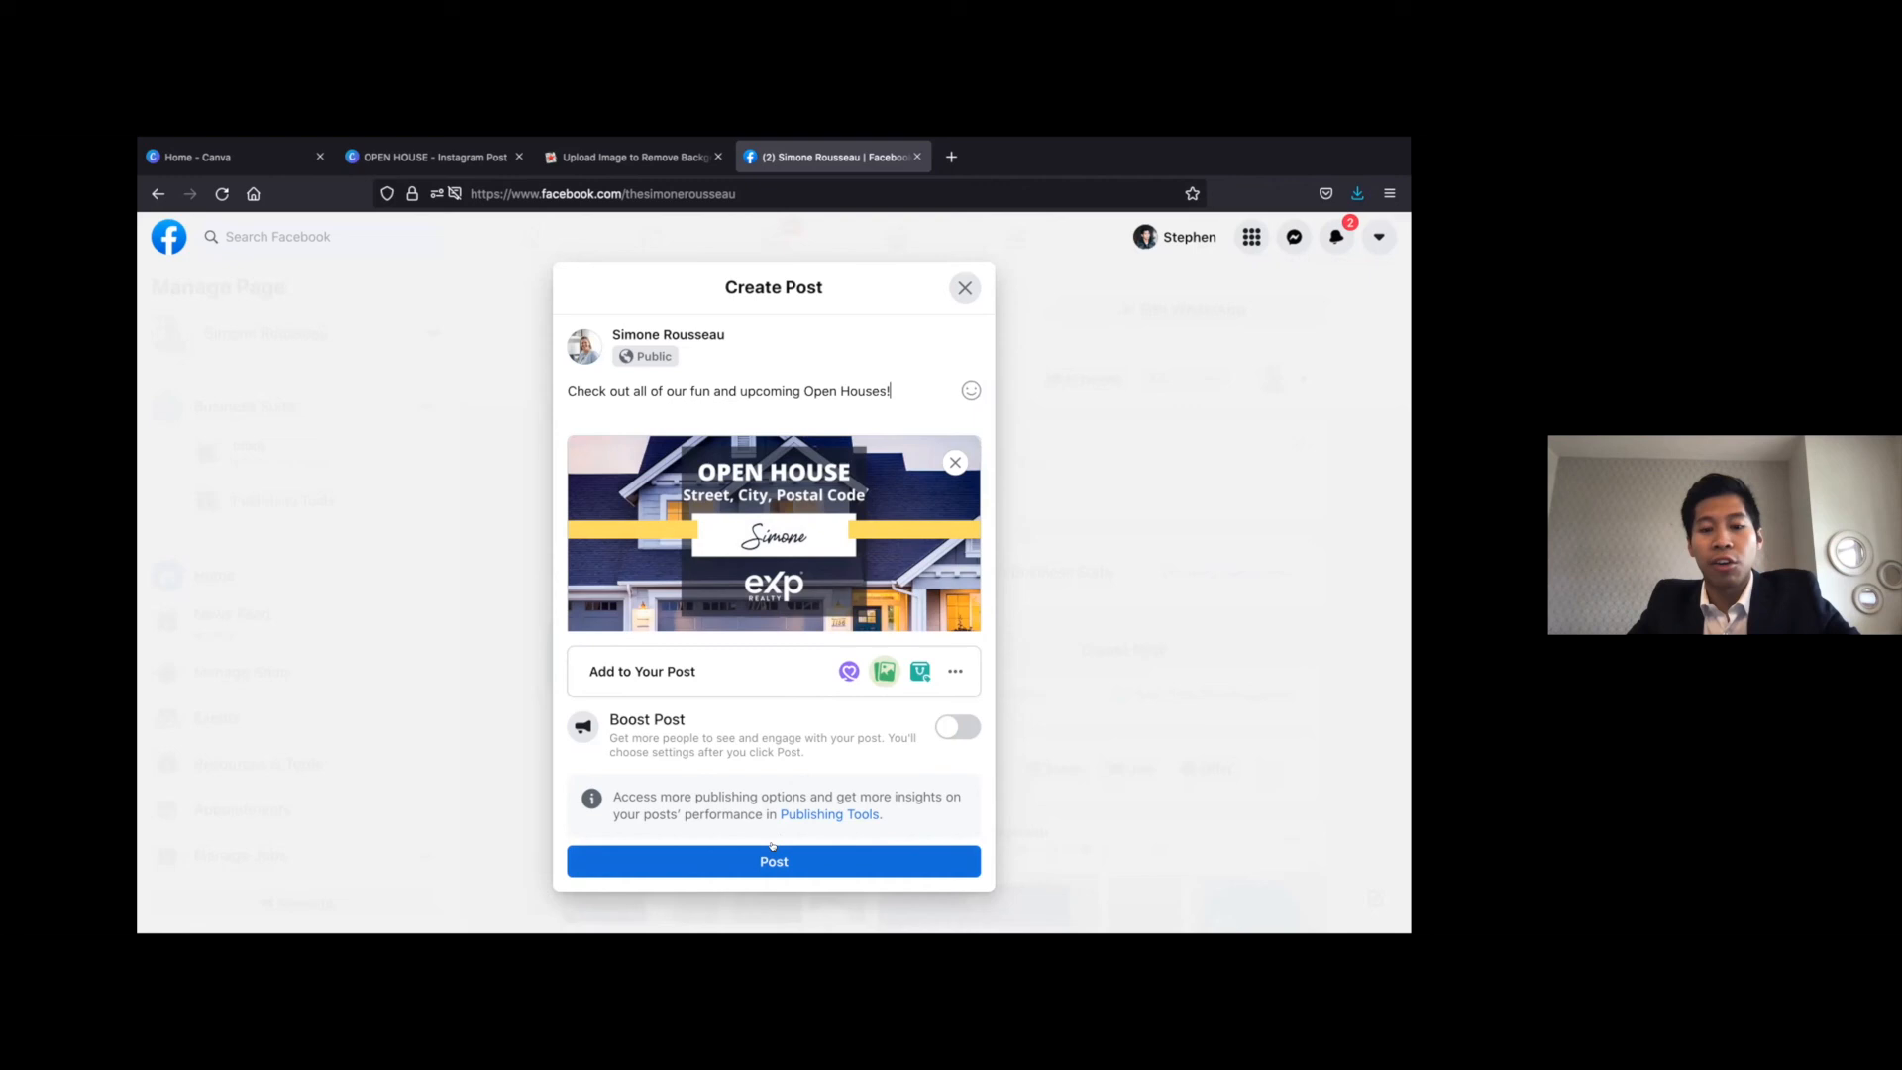
pyautogui.click(966, 284)
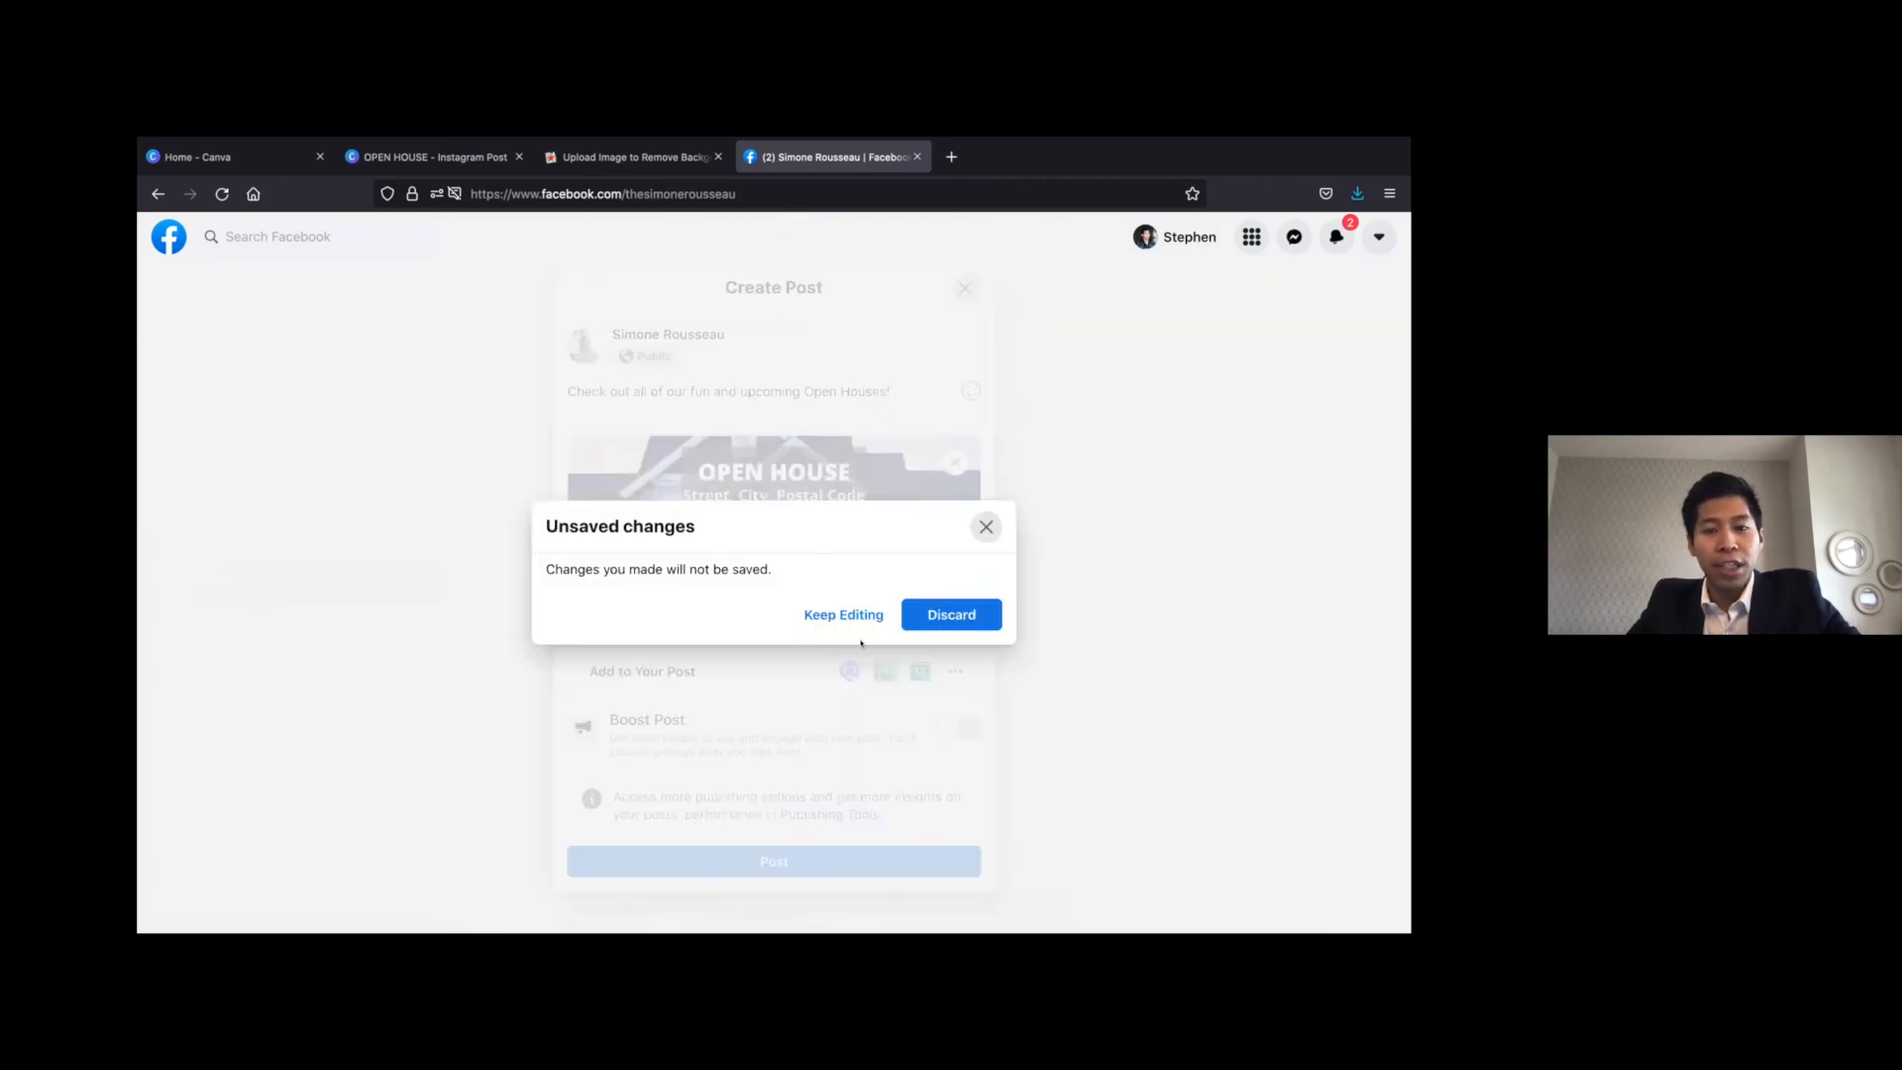
pyautogui.click(926, 606)
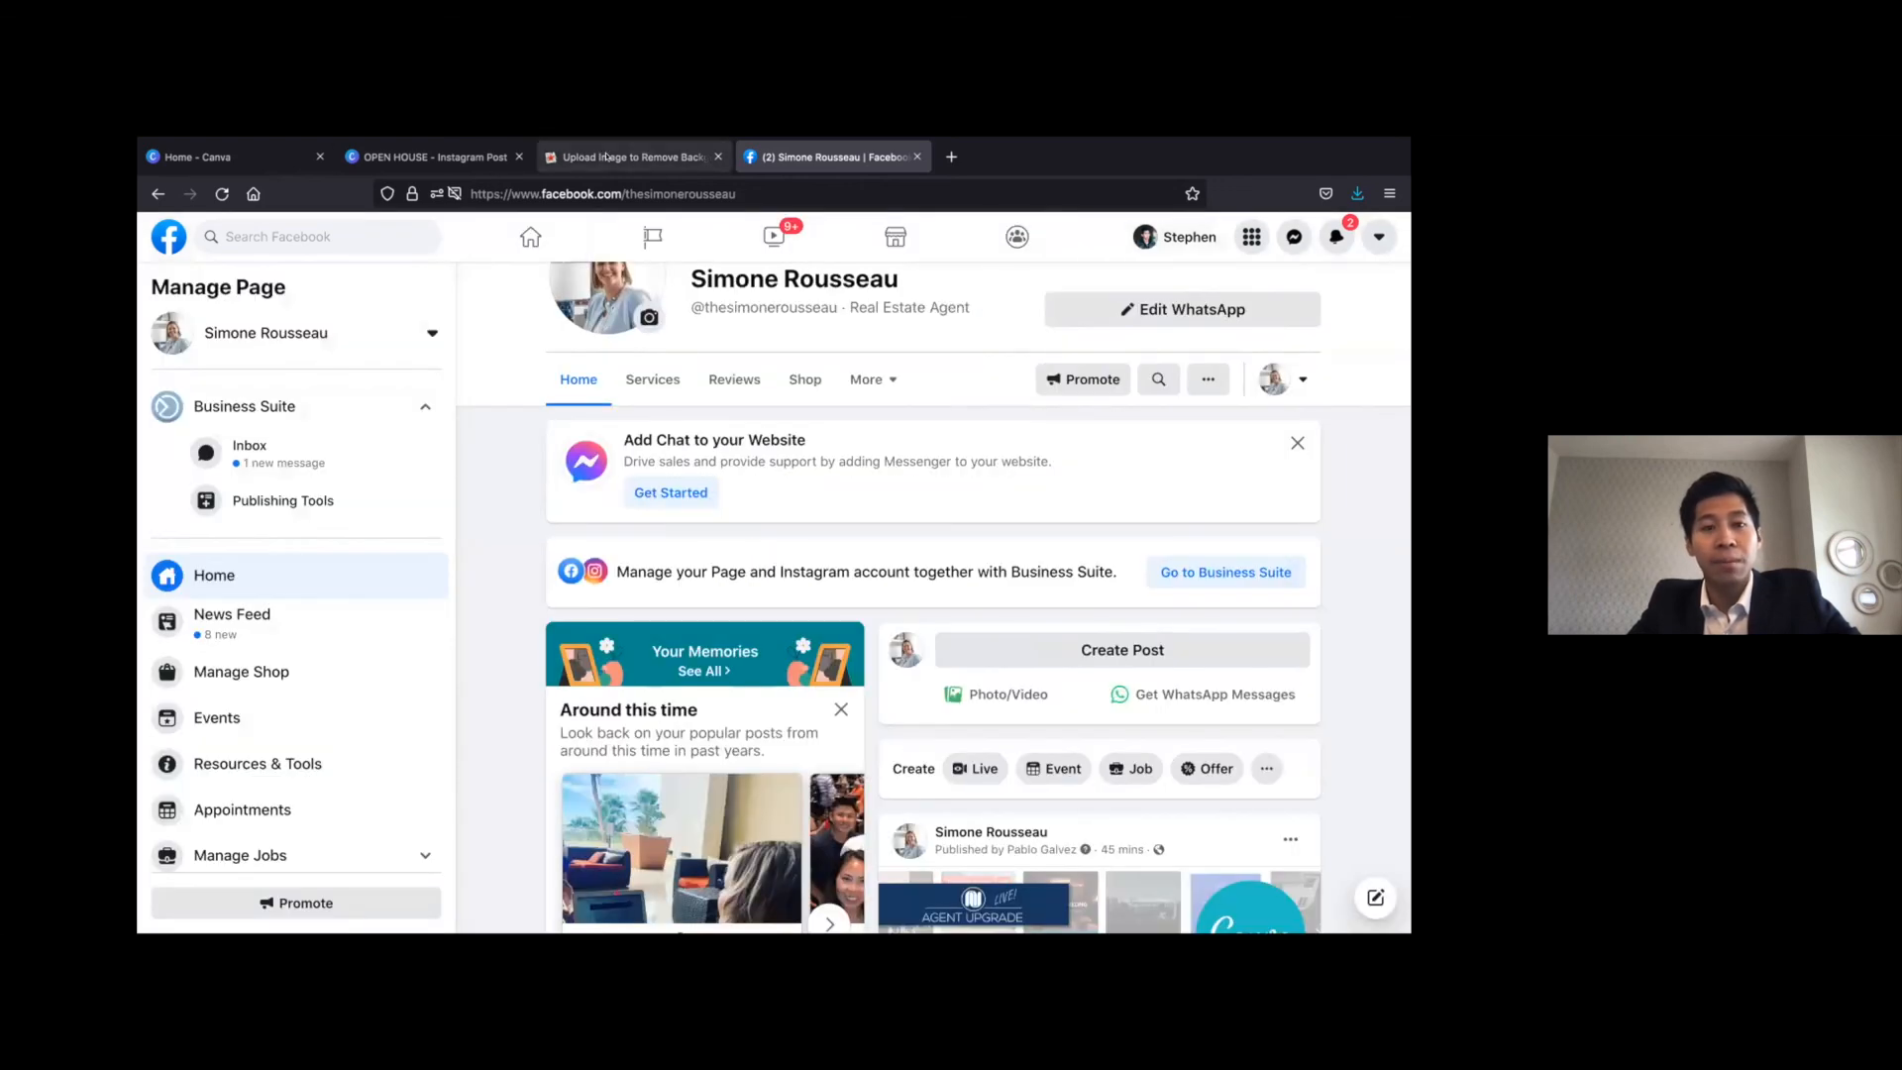
pyautogui.click(228, 157)
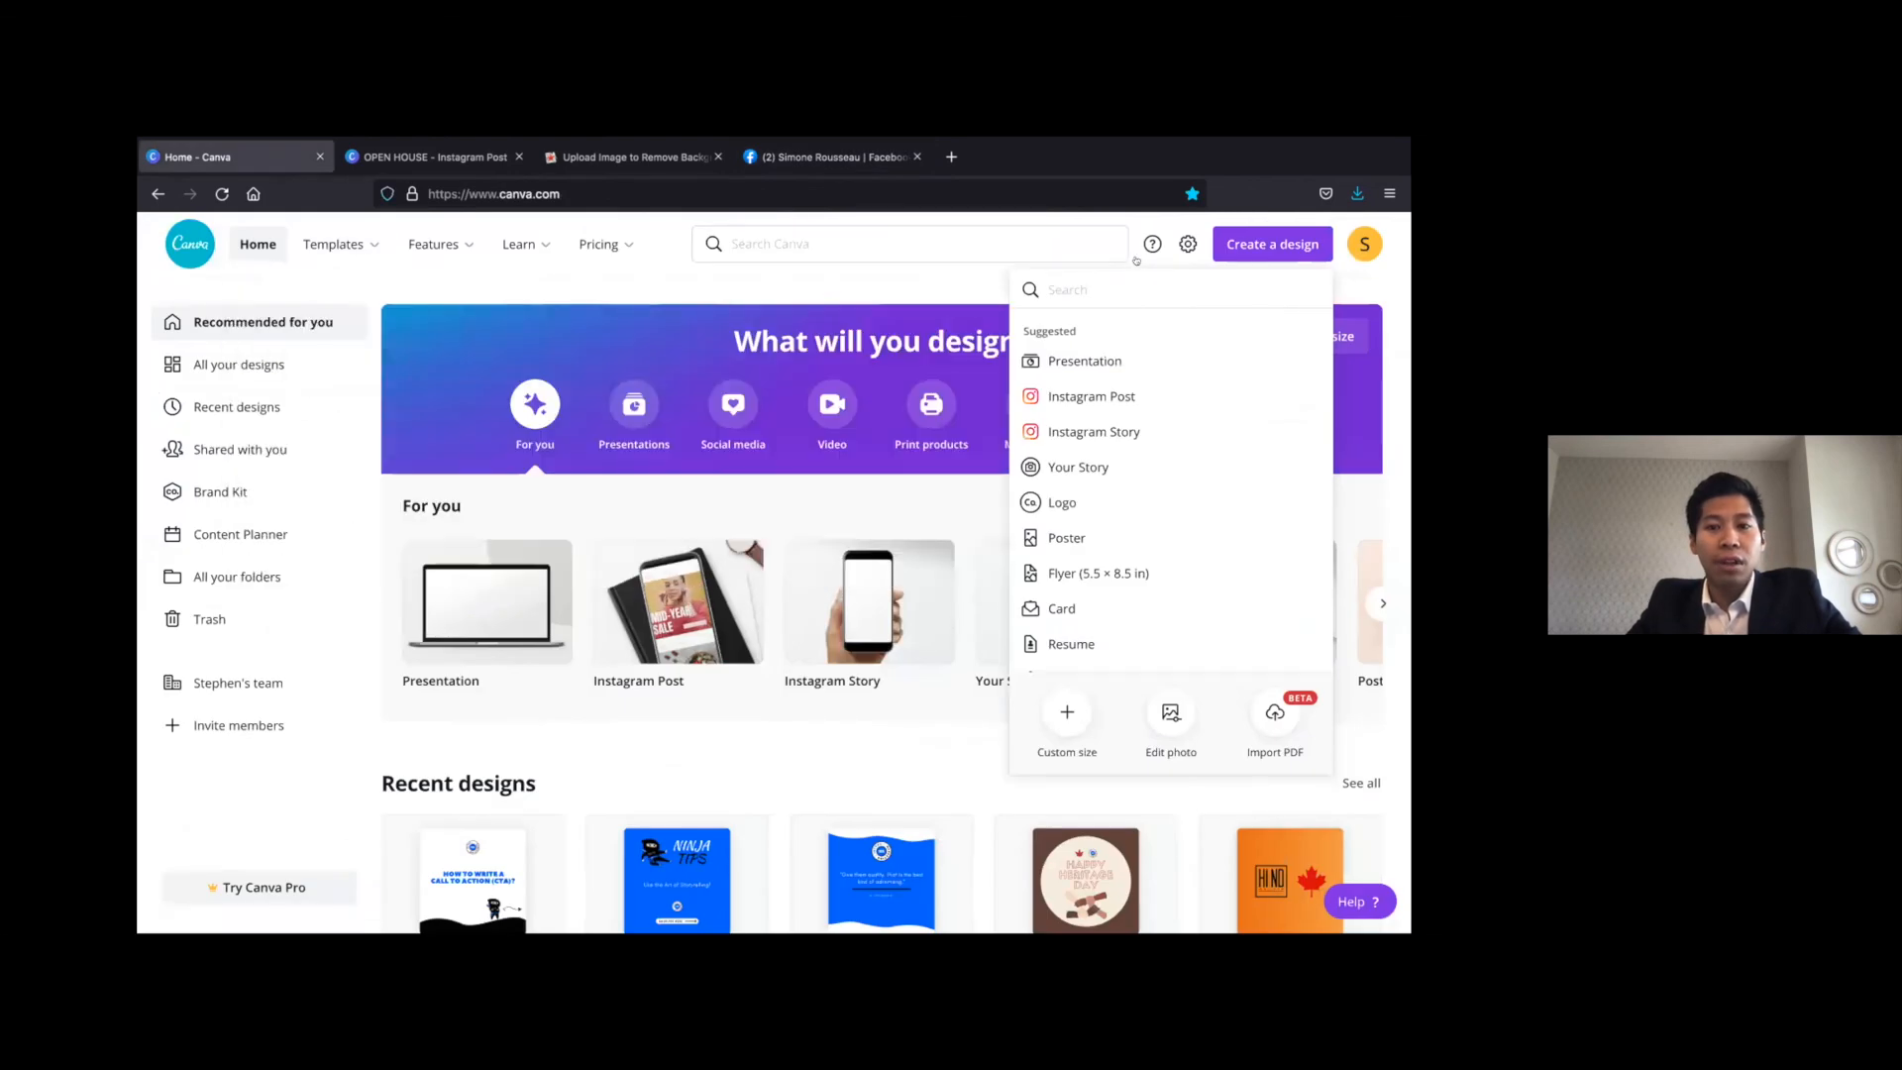
pyautogui.click(1140, 261)
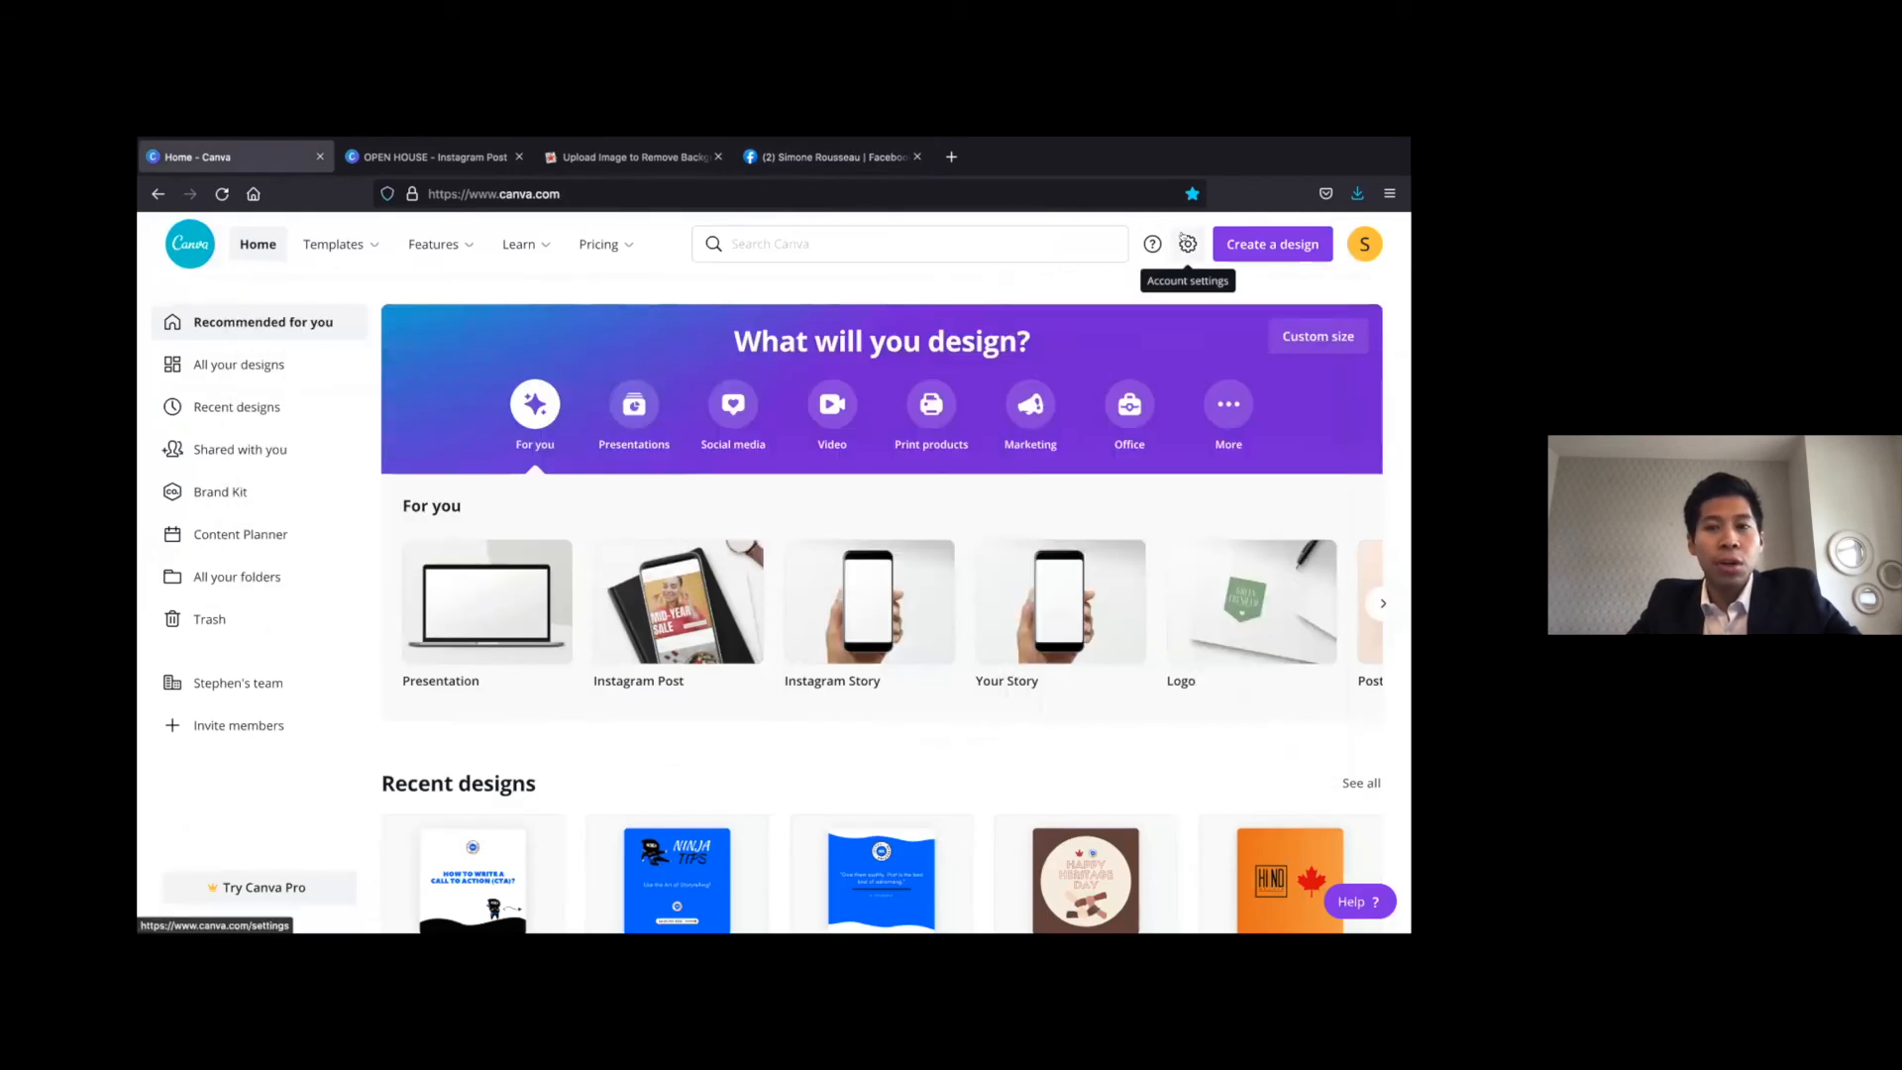
pyautogui.click(1188, 244)
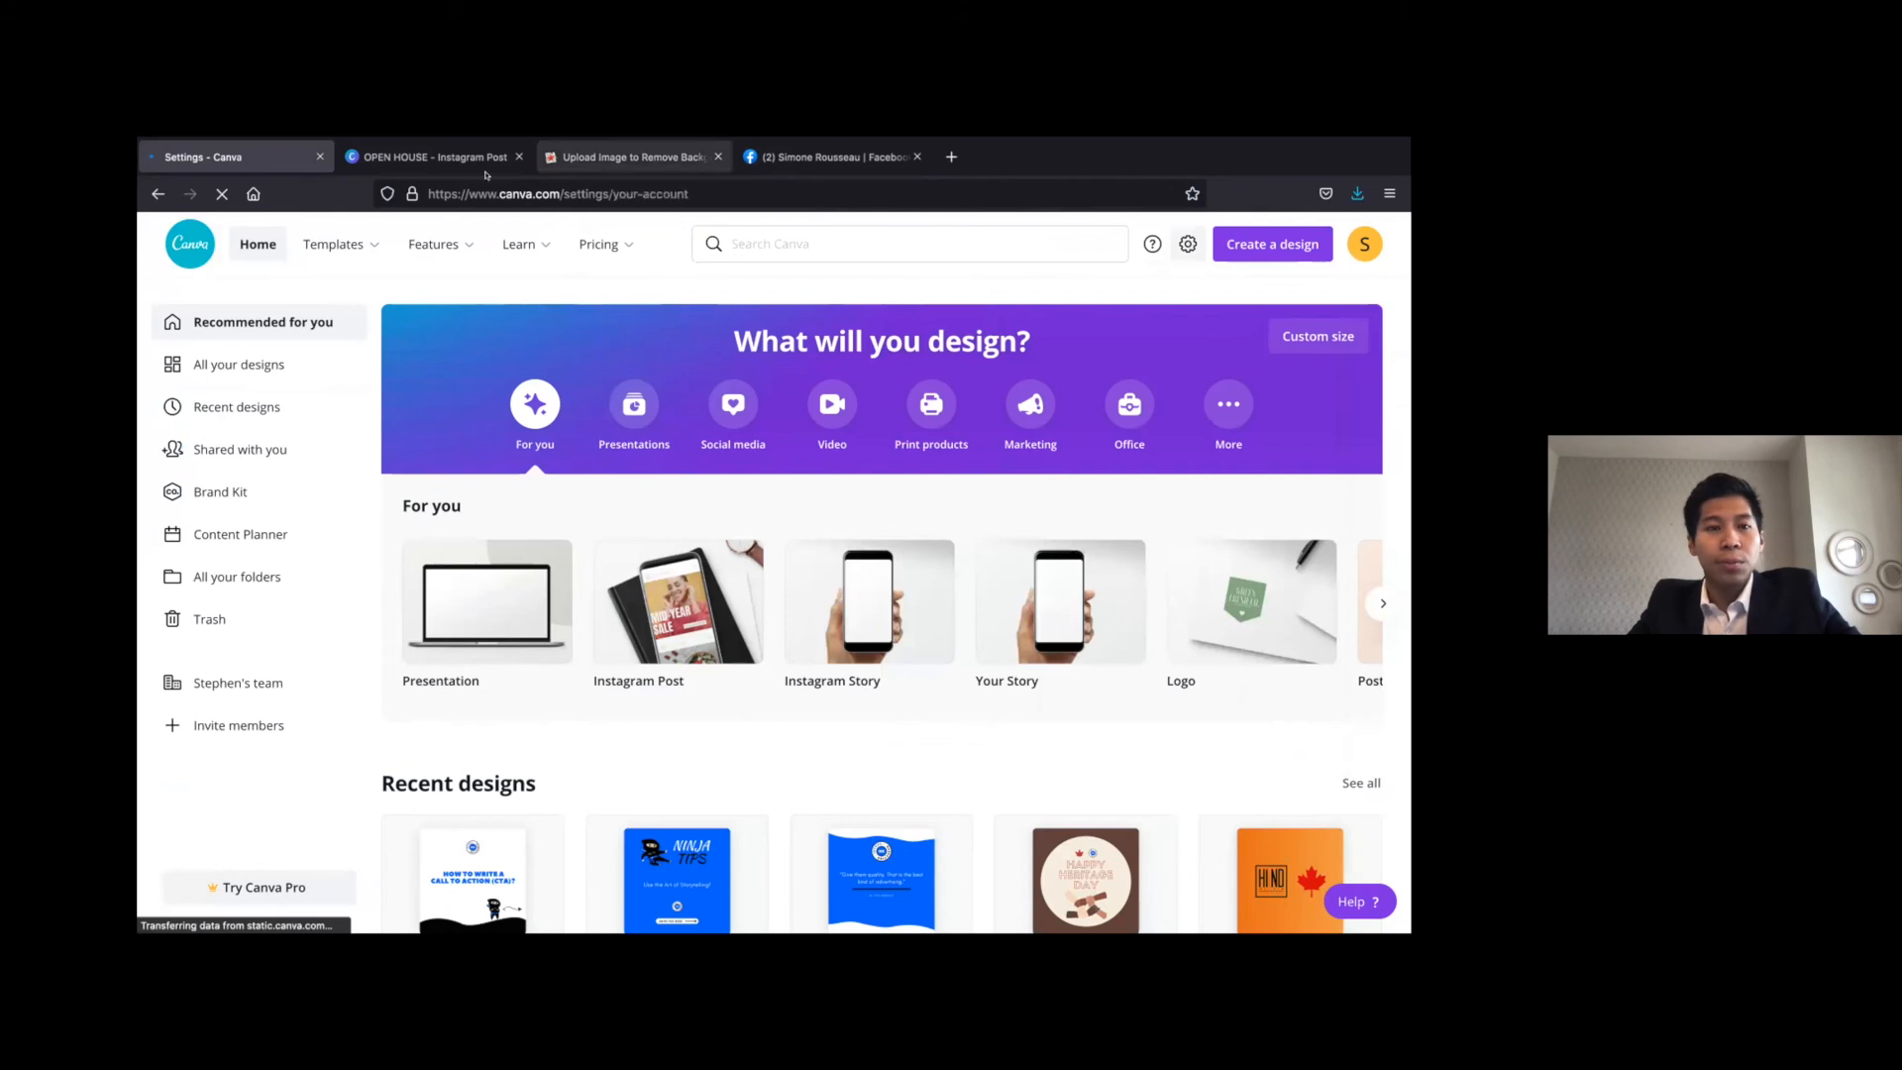
pyautogui.click(157, 195)
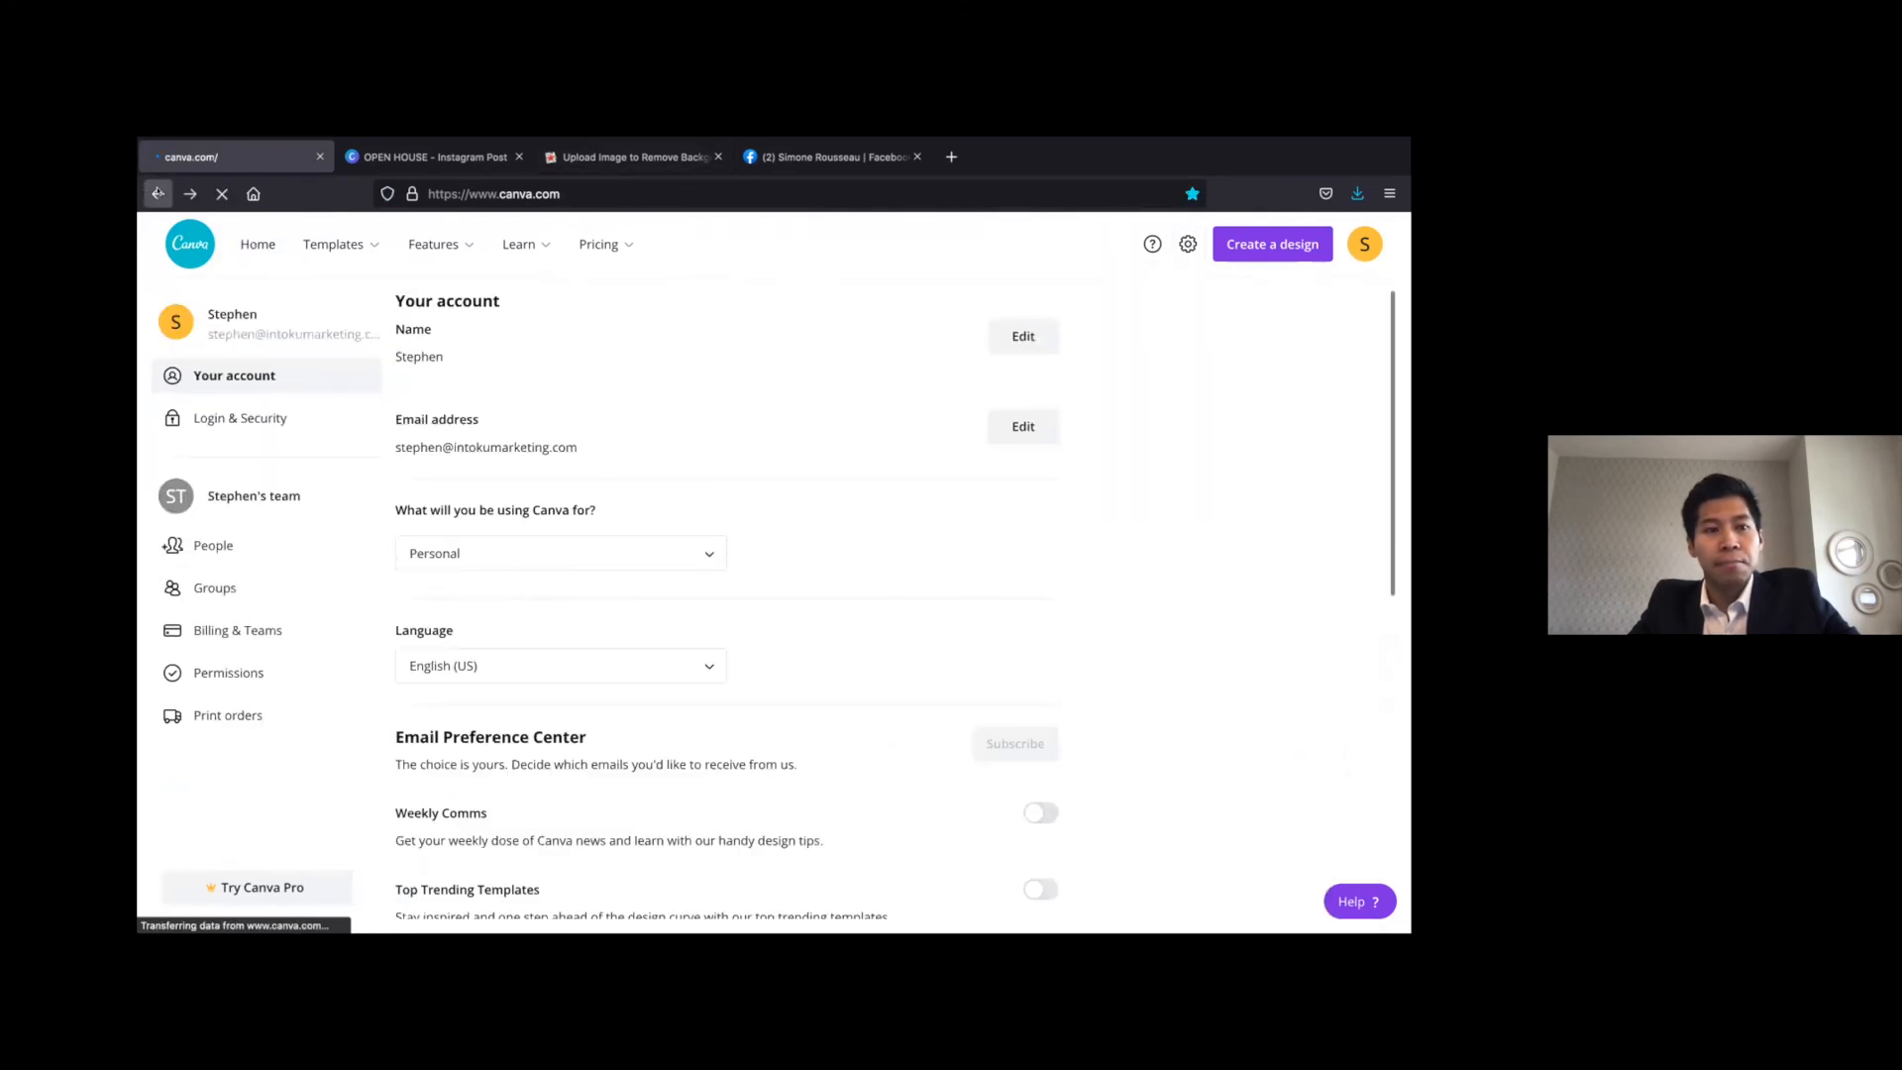
# Create a blank Instagram Post design from the Canva home page and show the uploaded images in it
pyautogui.click(1279, 246)
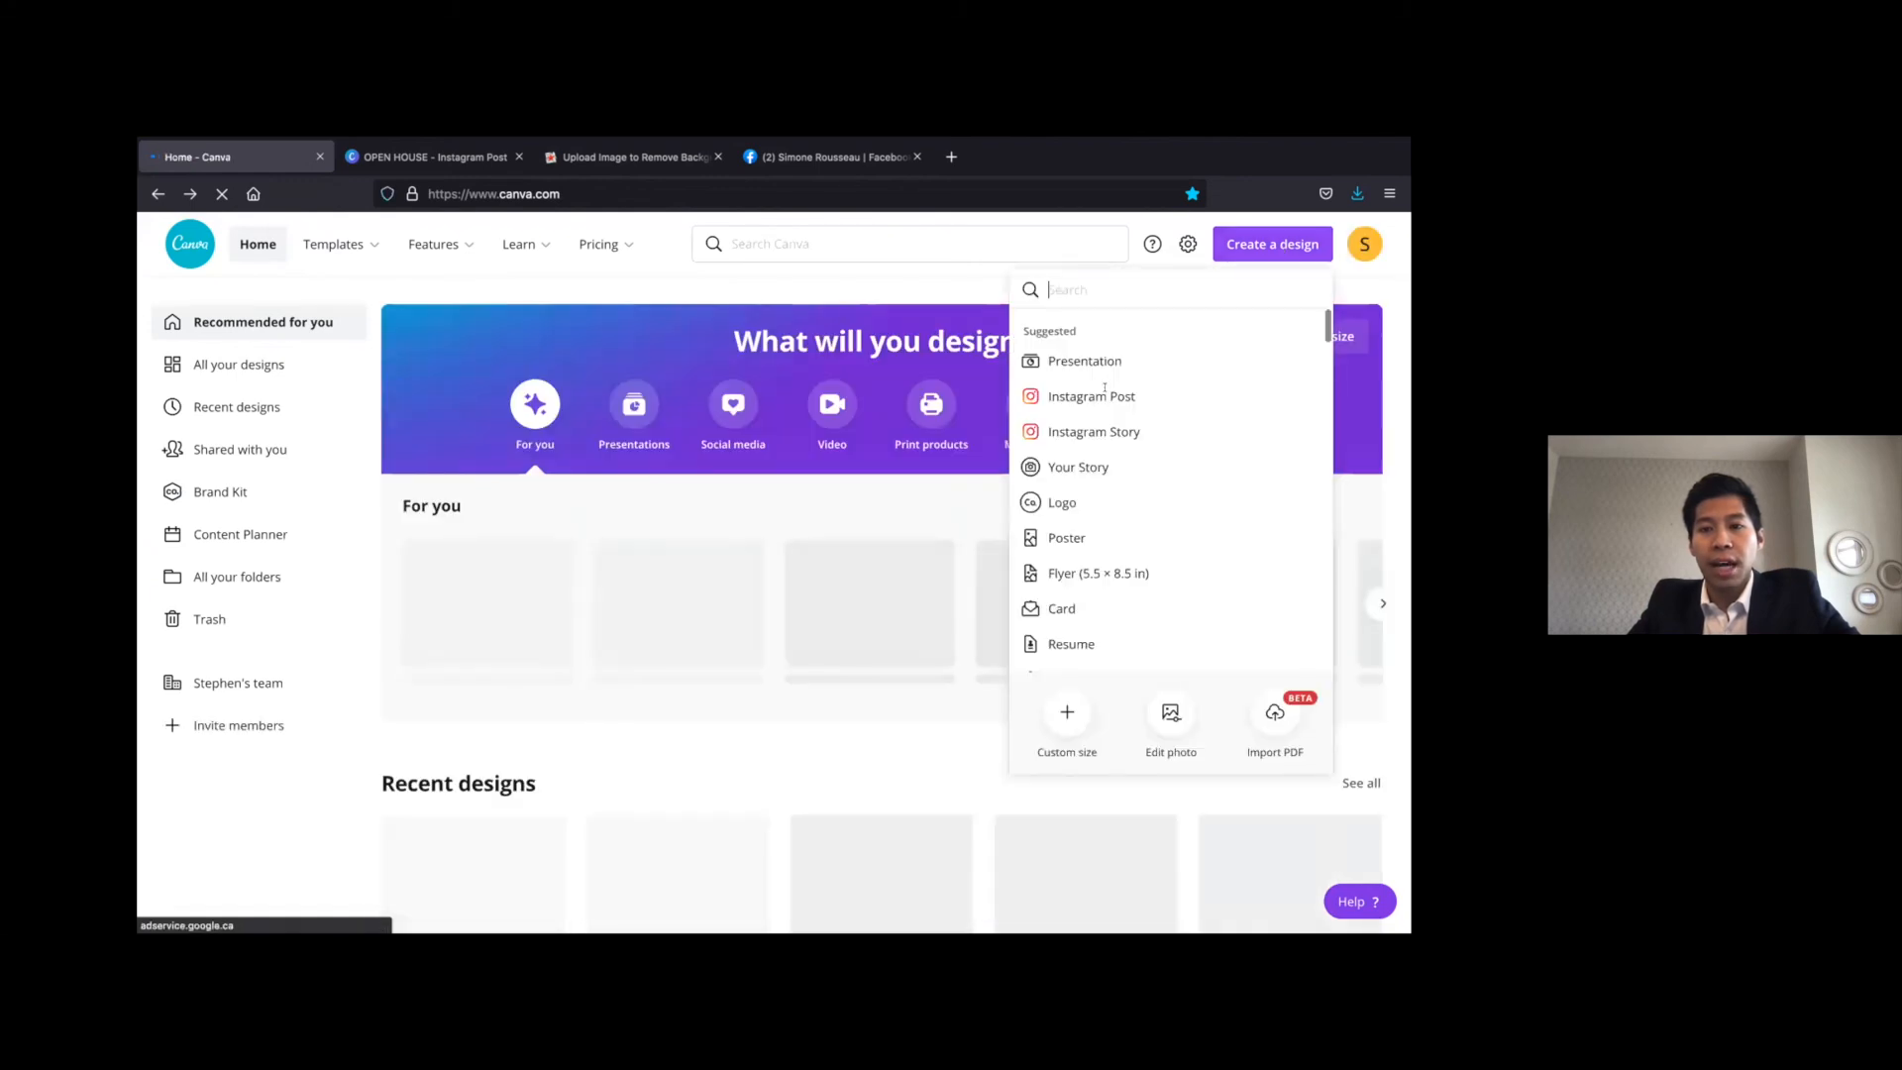
pyautogui.click(1095, 396)
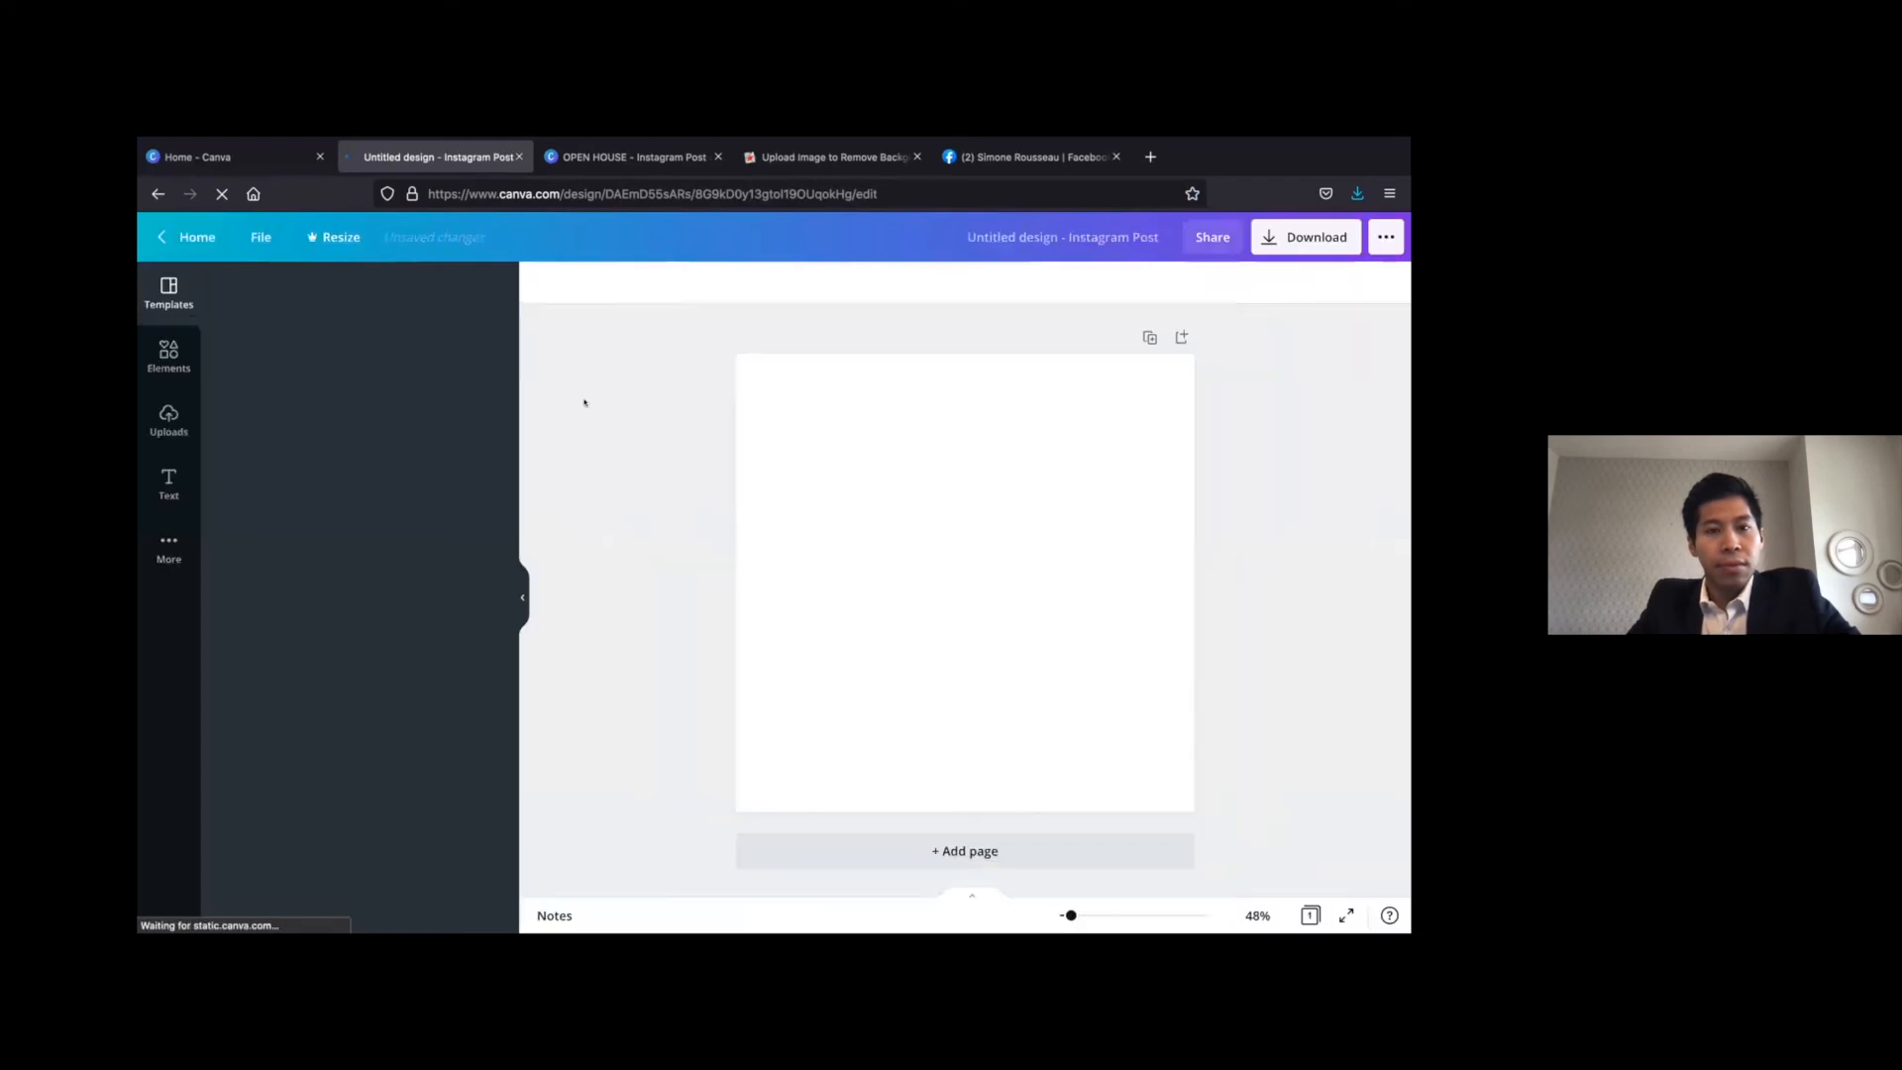
pyautogui.click(164, 418)
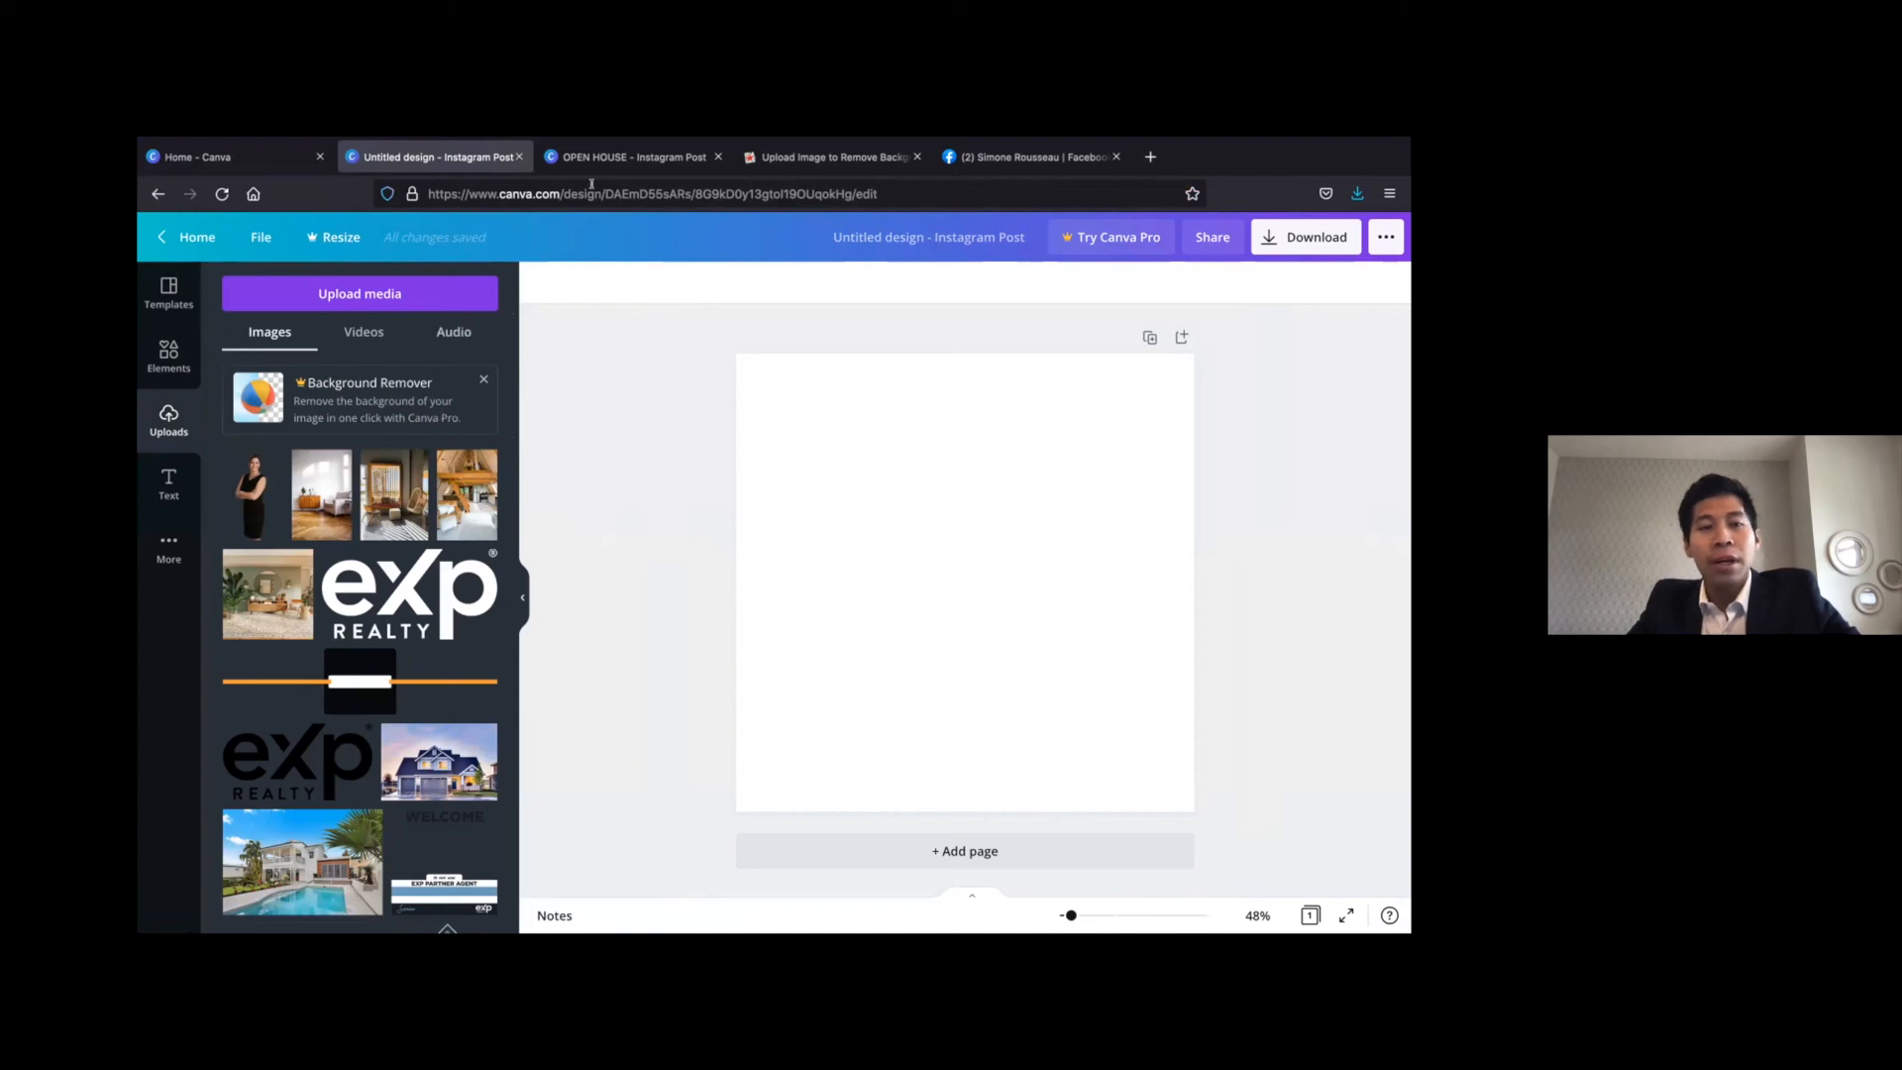
# Switch to PhotoScissors and upload the agent's full-length portrait photo to remove its background
pyautogui.click(781, 156)
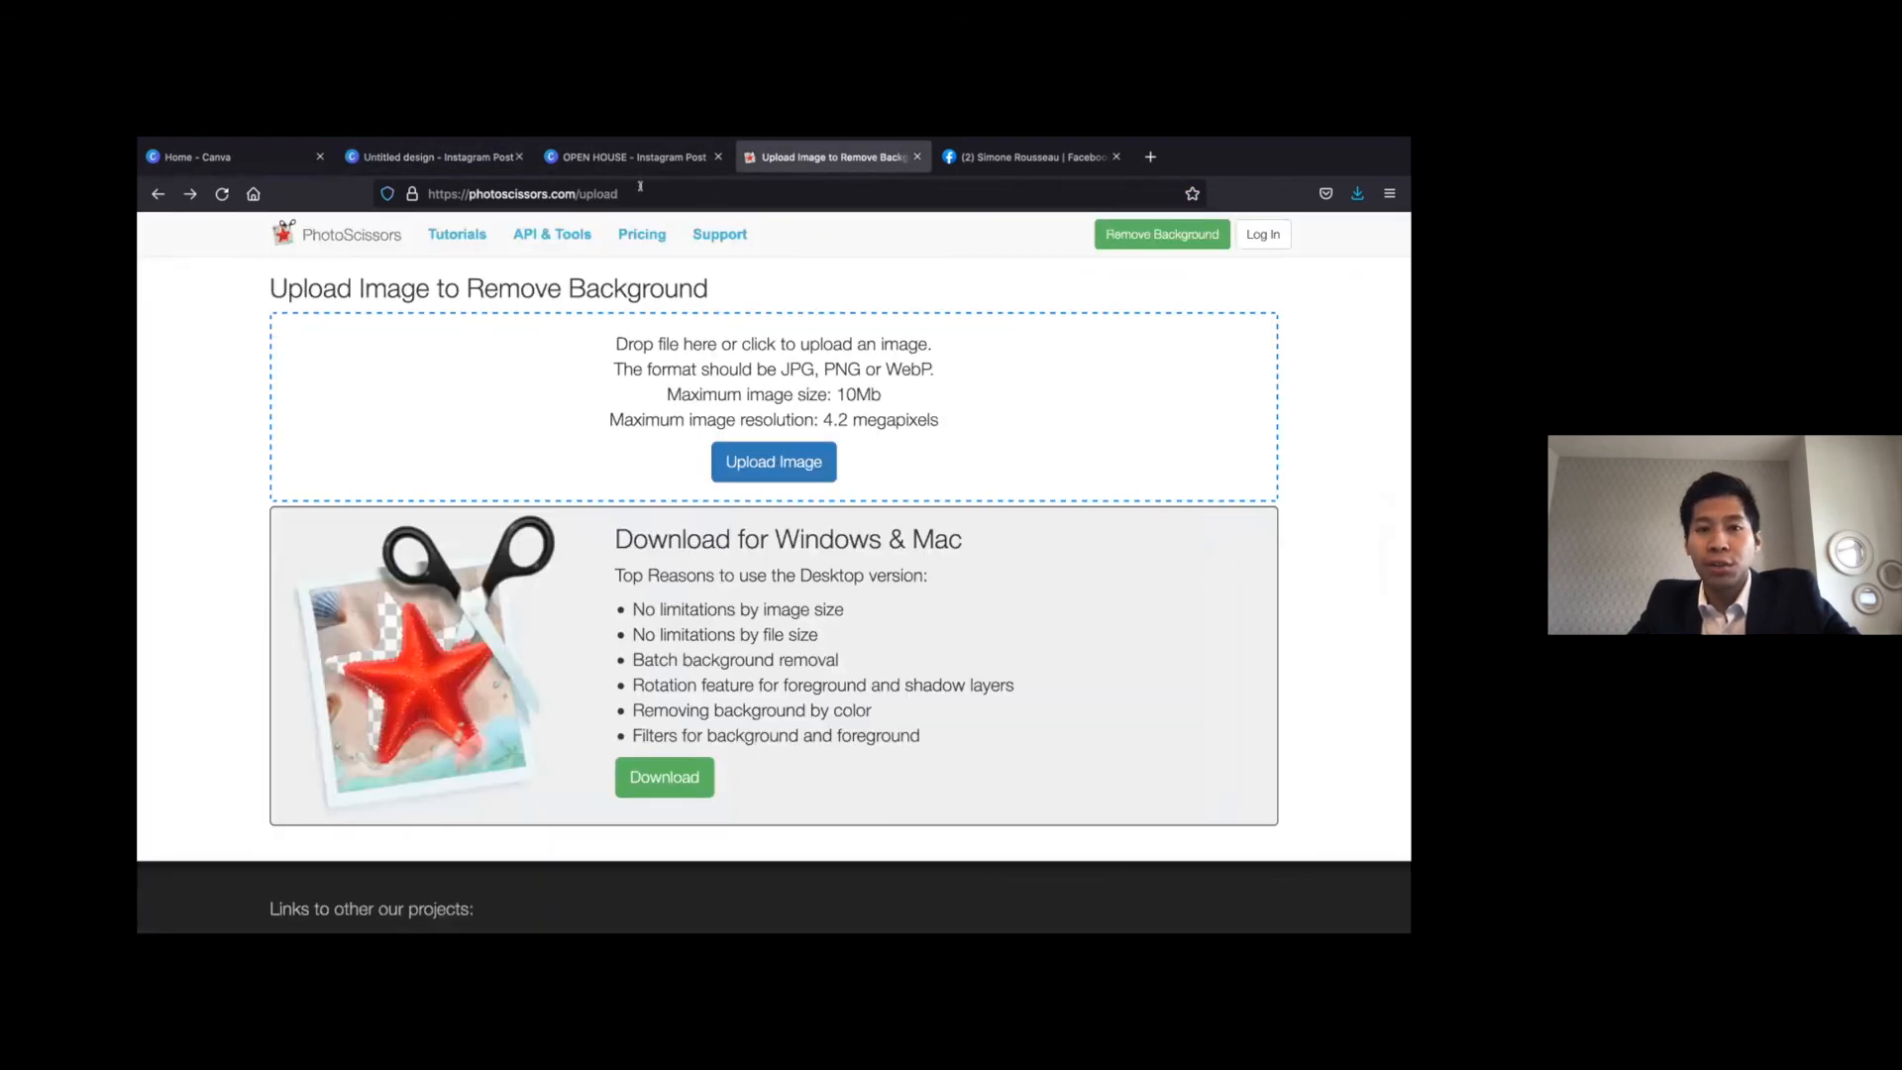
pyautogui.click(774, 462)
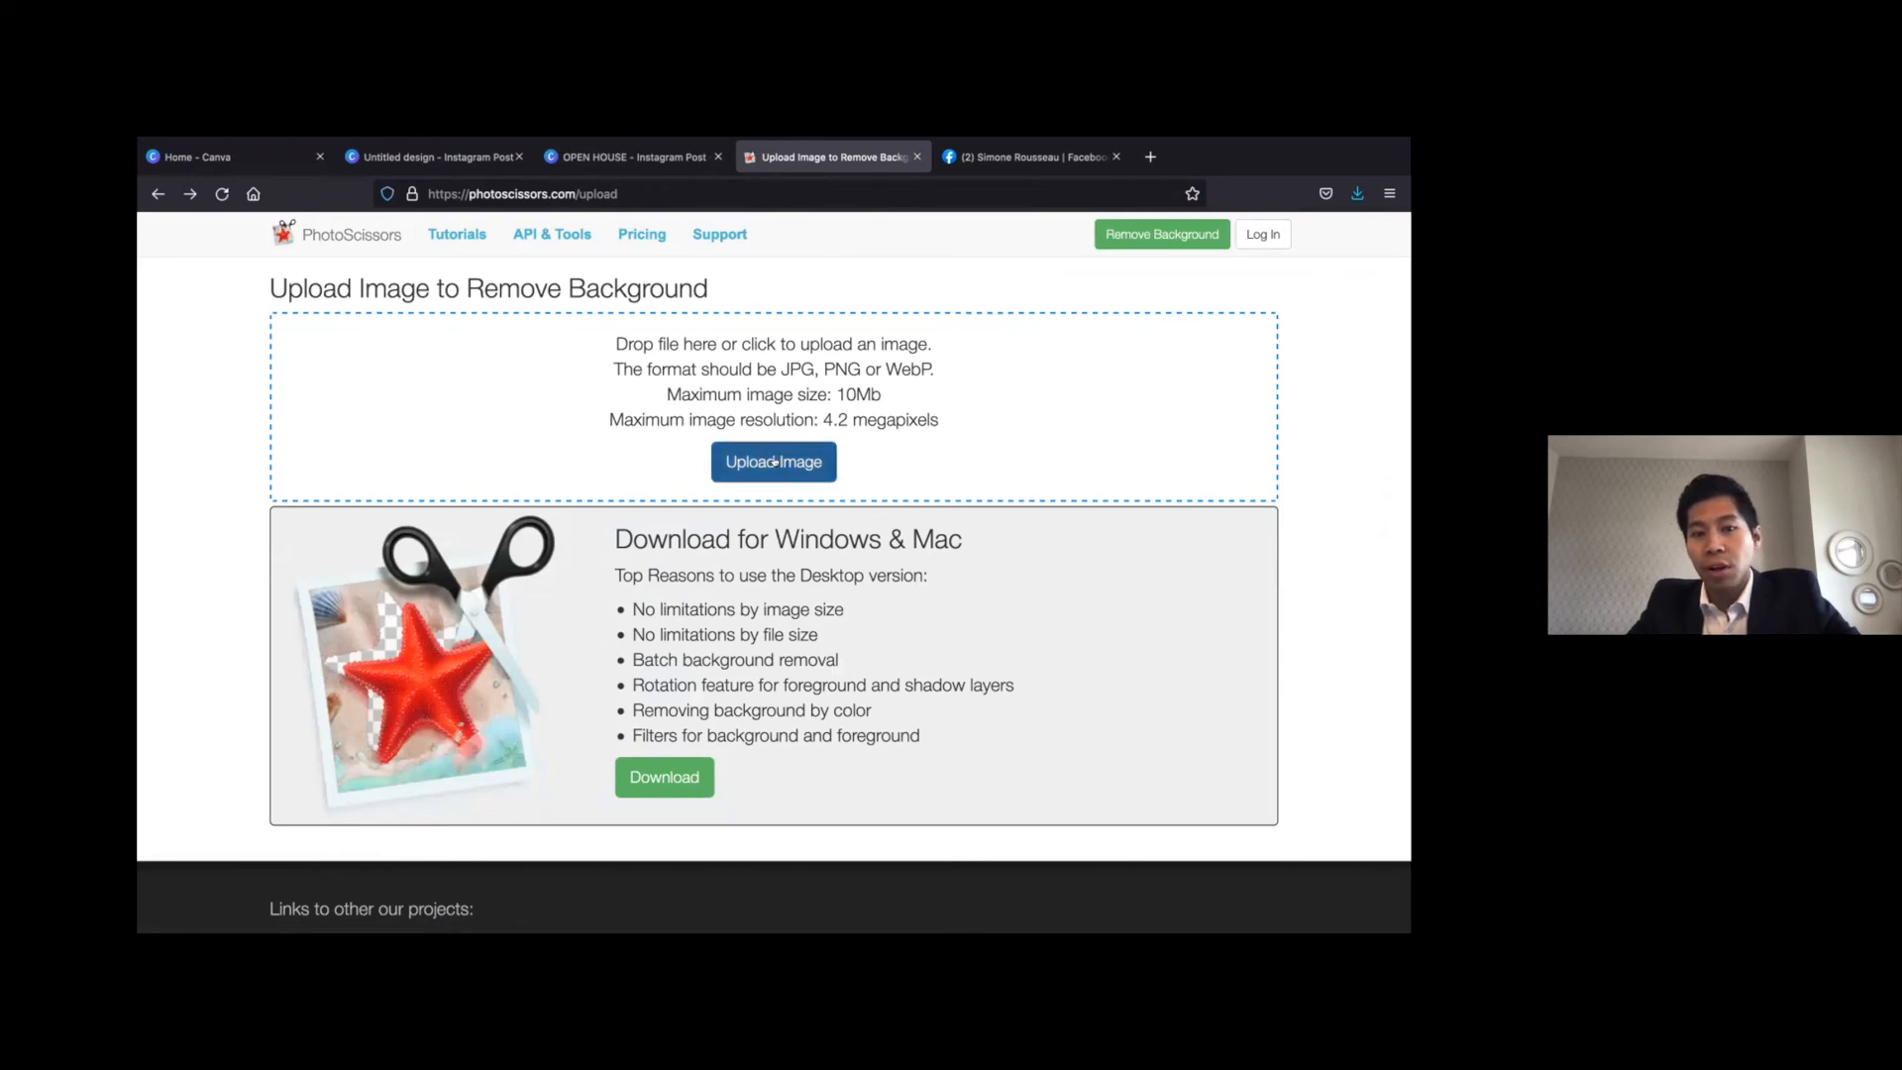
pyautogui.doubleClick(537, 330)
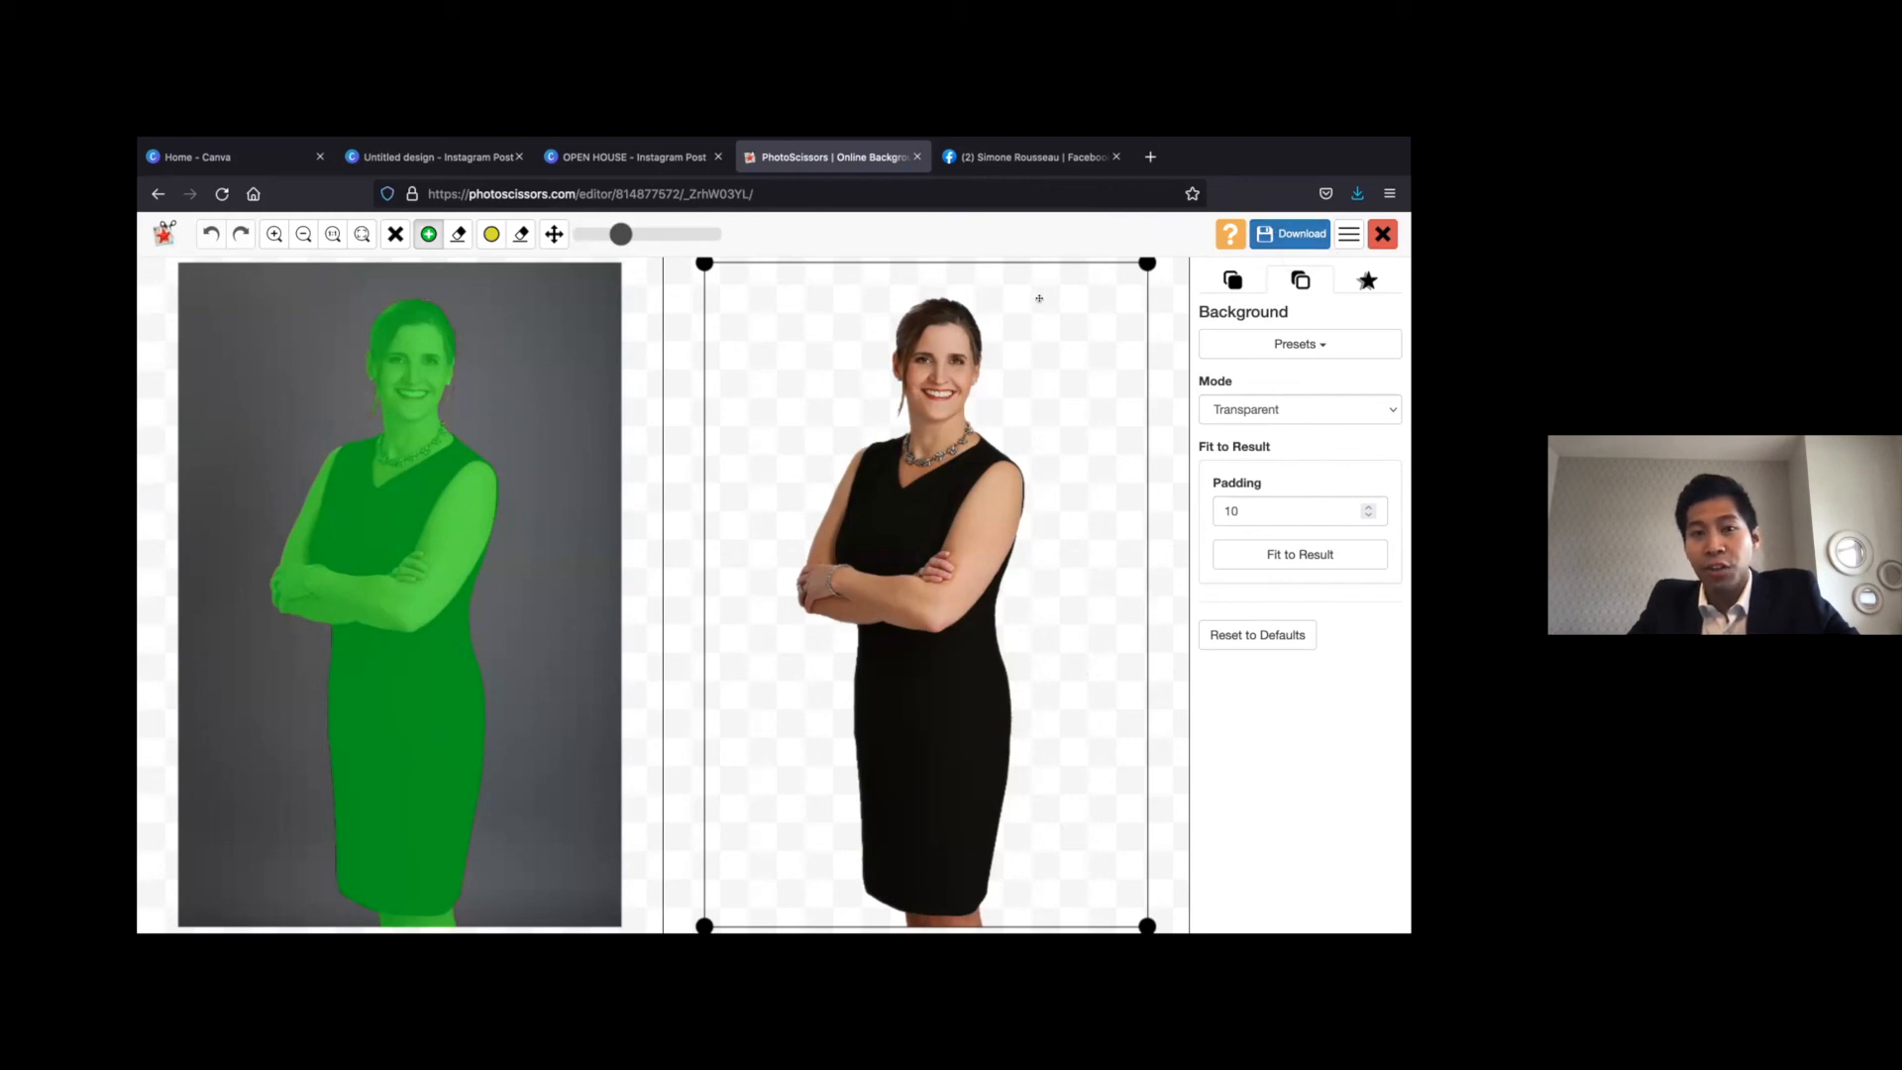
# Return to the OPEN HOUSE design in Canva and delete the signature image beside the phone number
pyautogui.moveTo(540, 141)
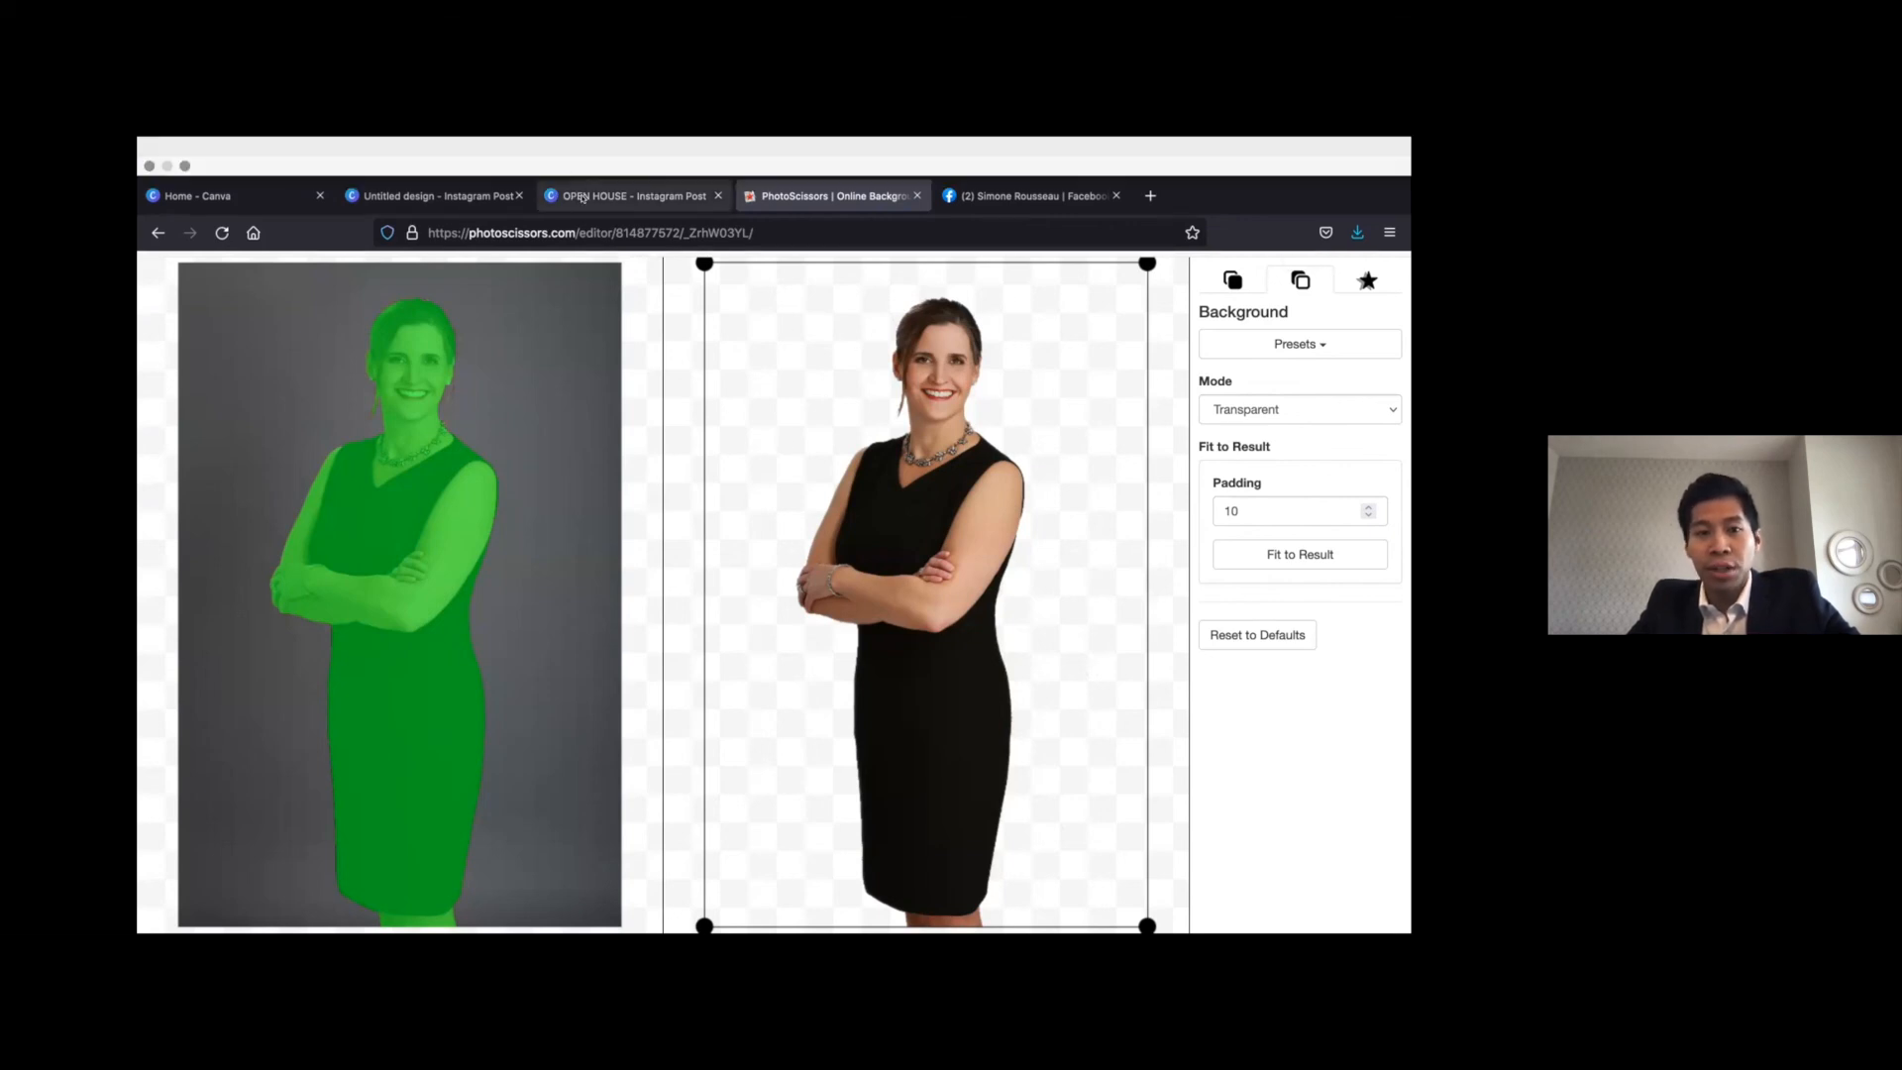
pyautogui.click(582, 196)
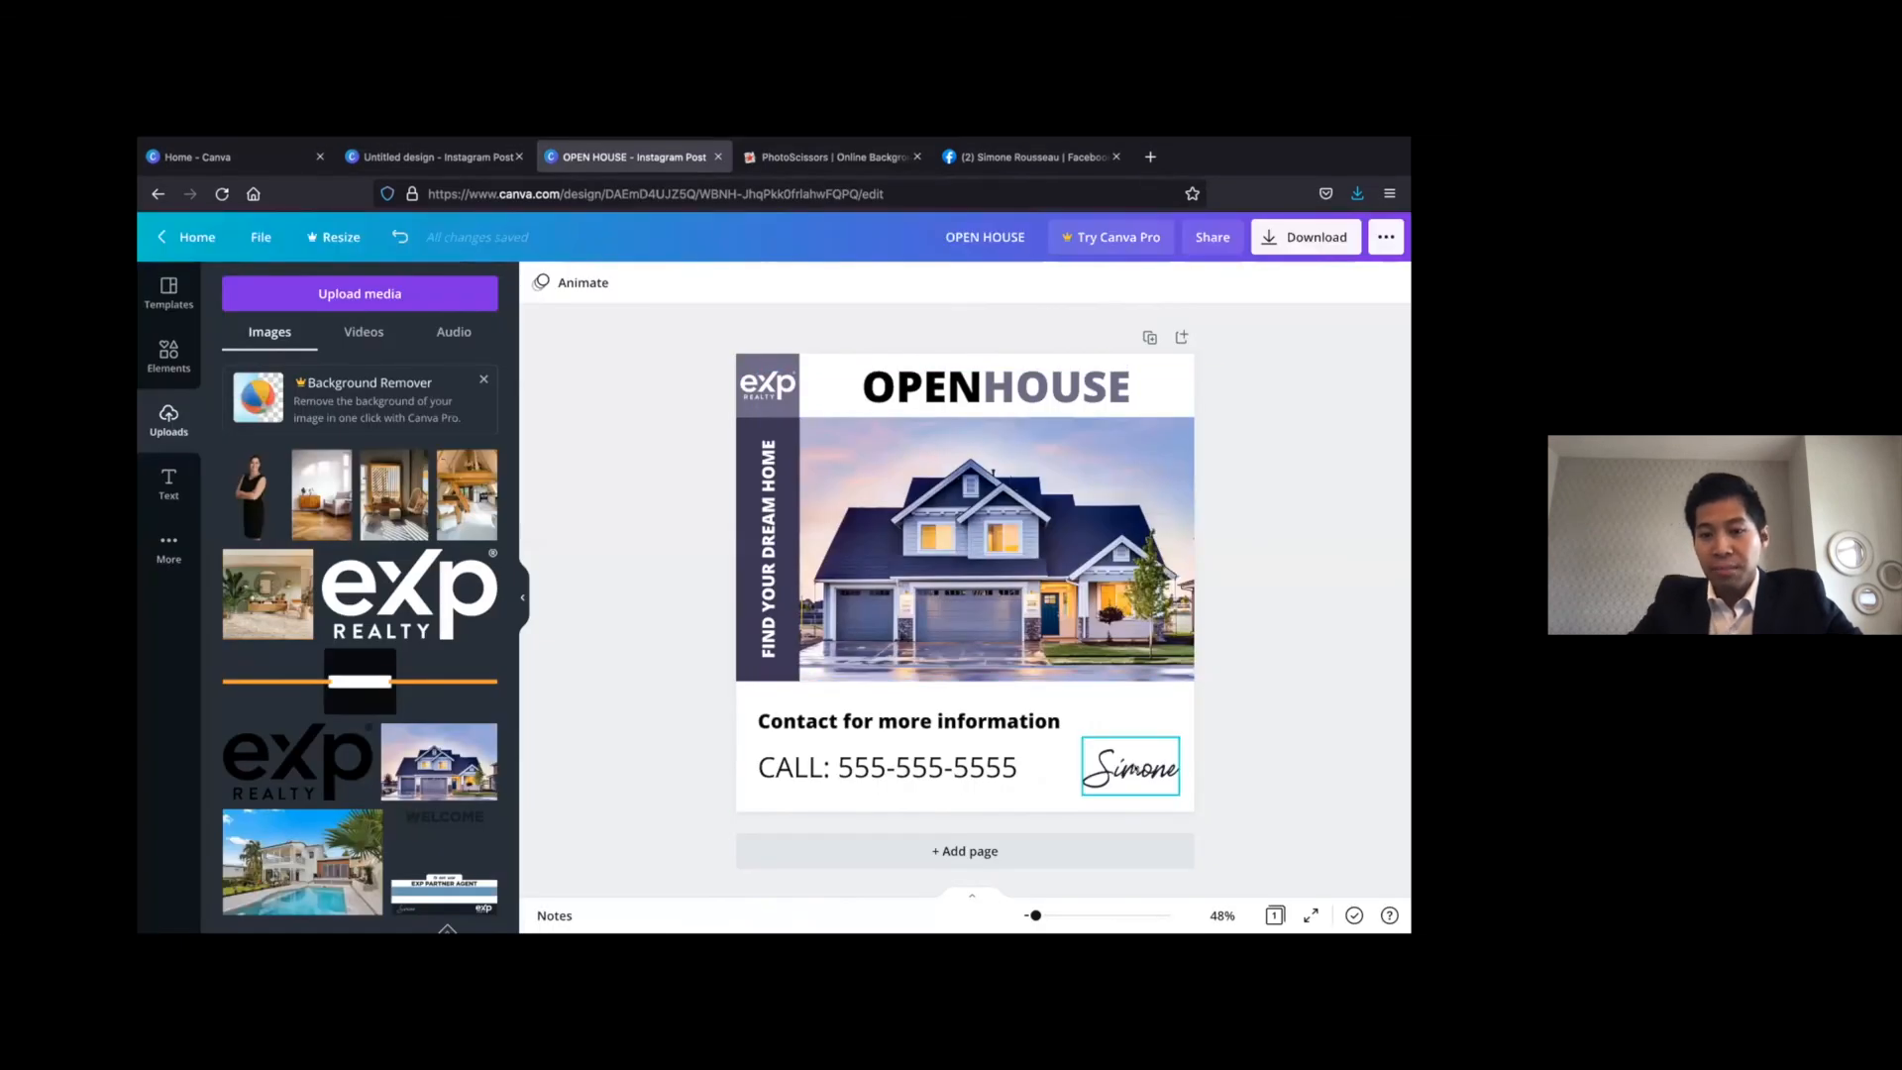
pyautogui.click(1130, 767)
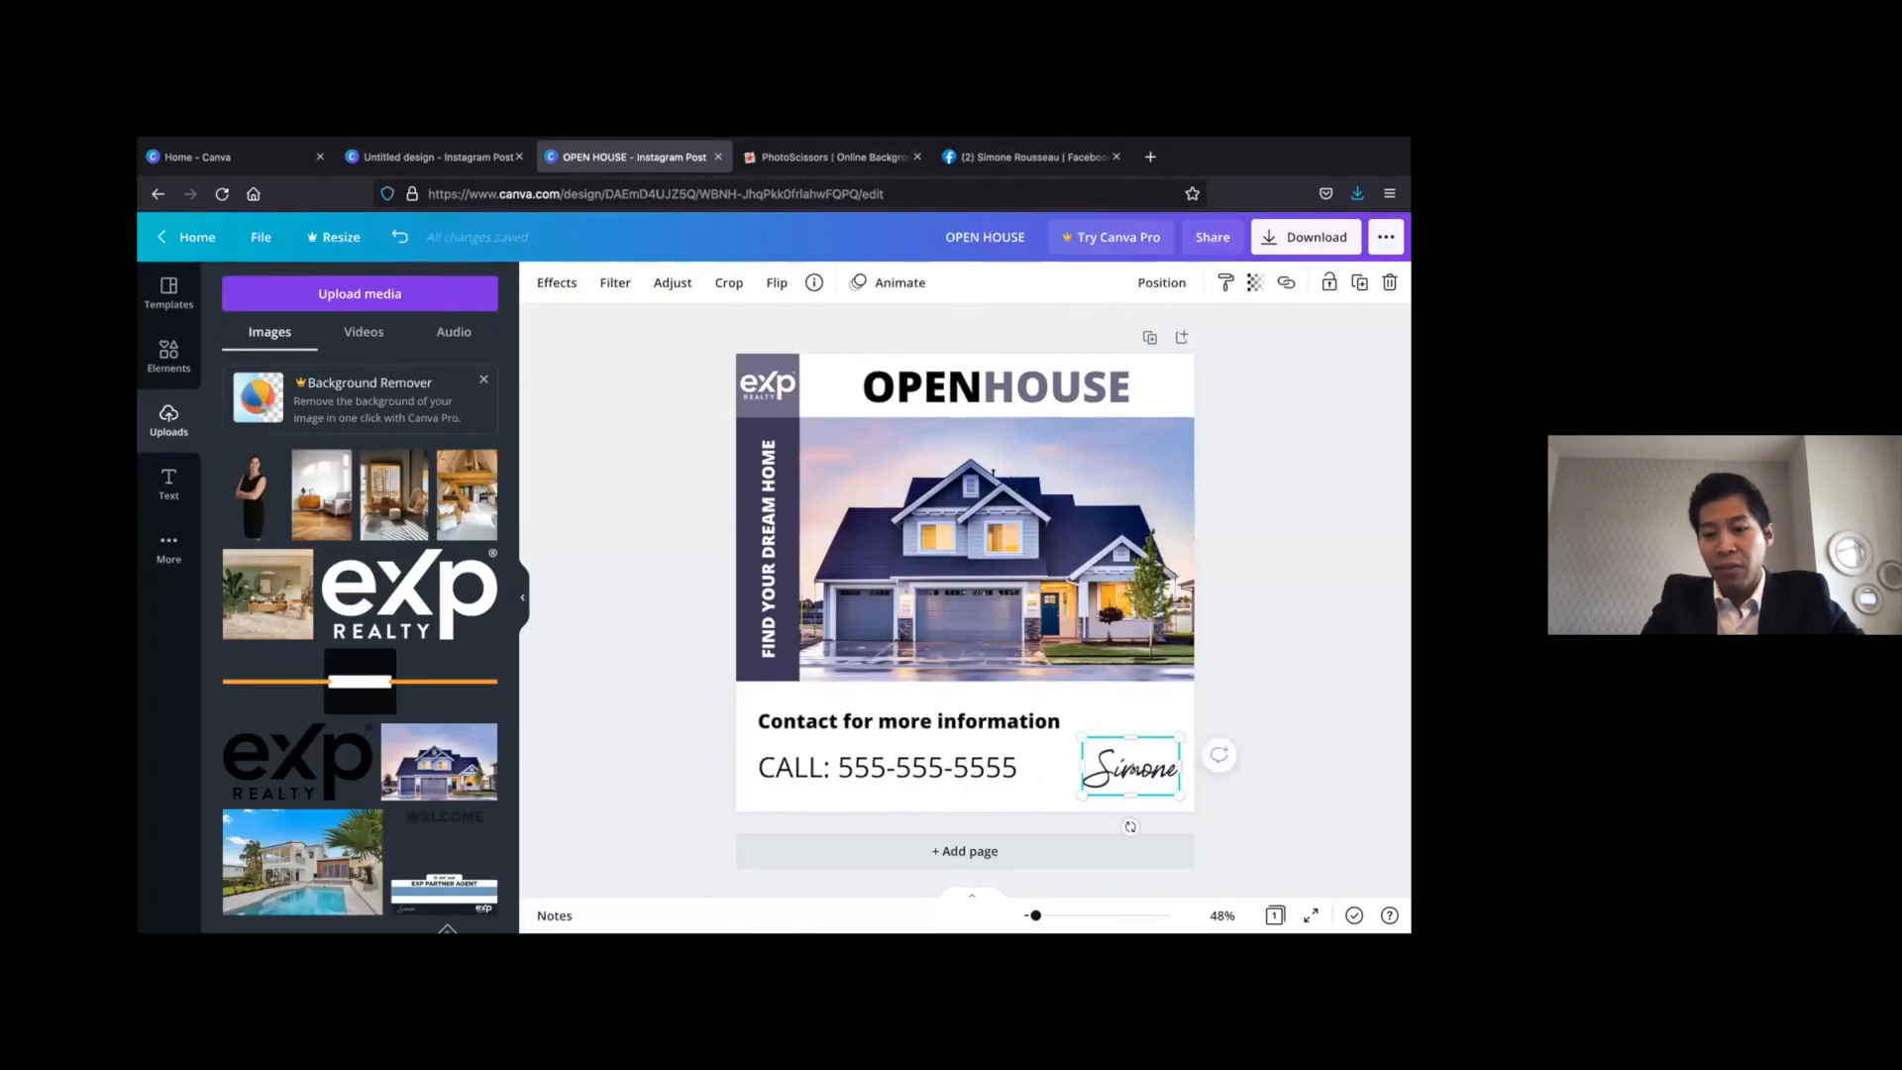
pyautogui.press('Delete')
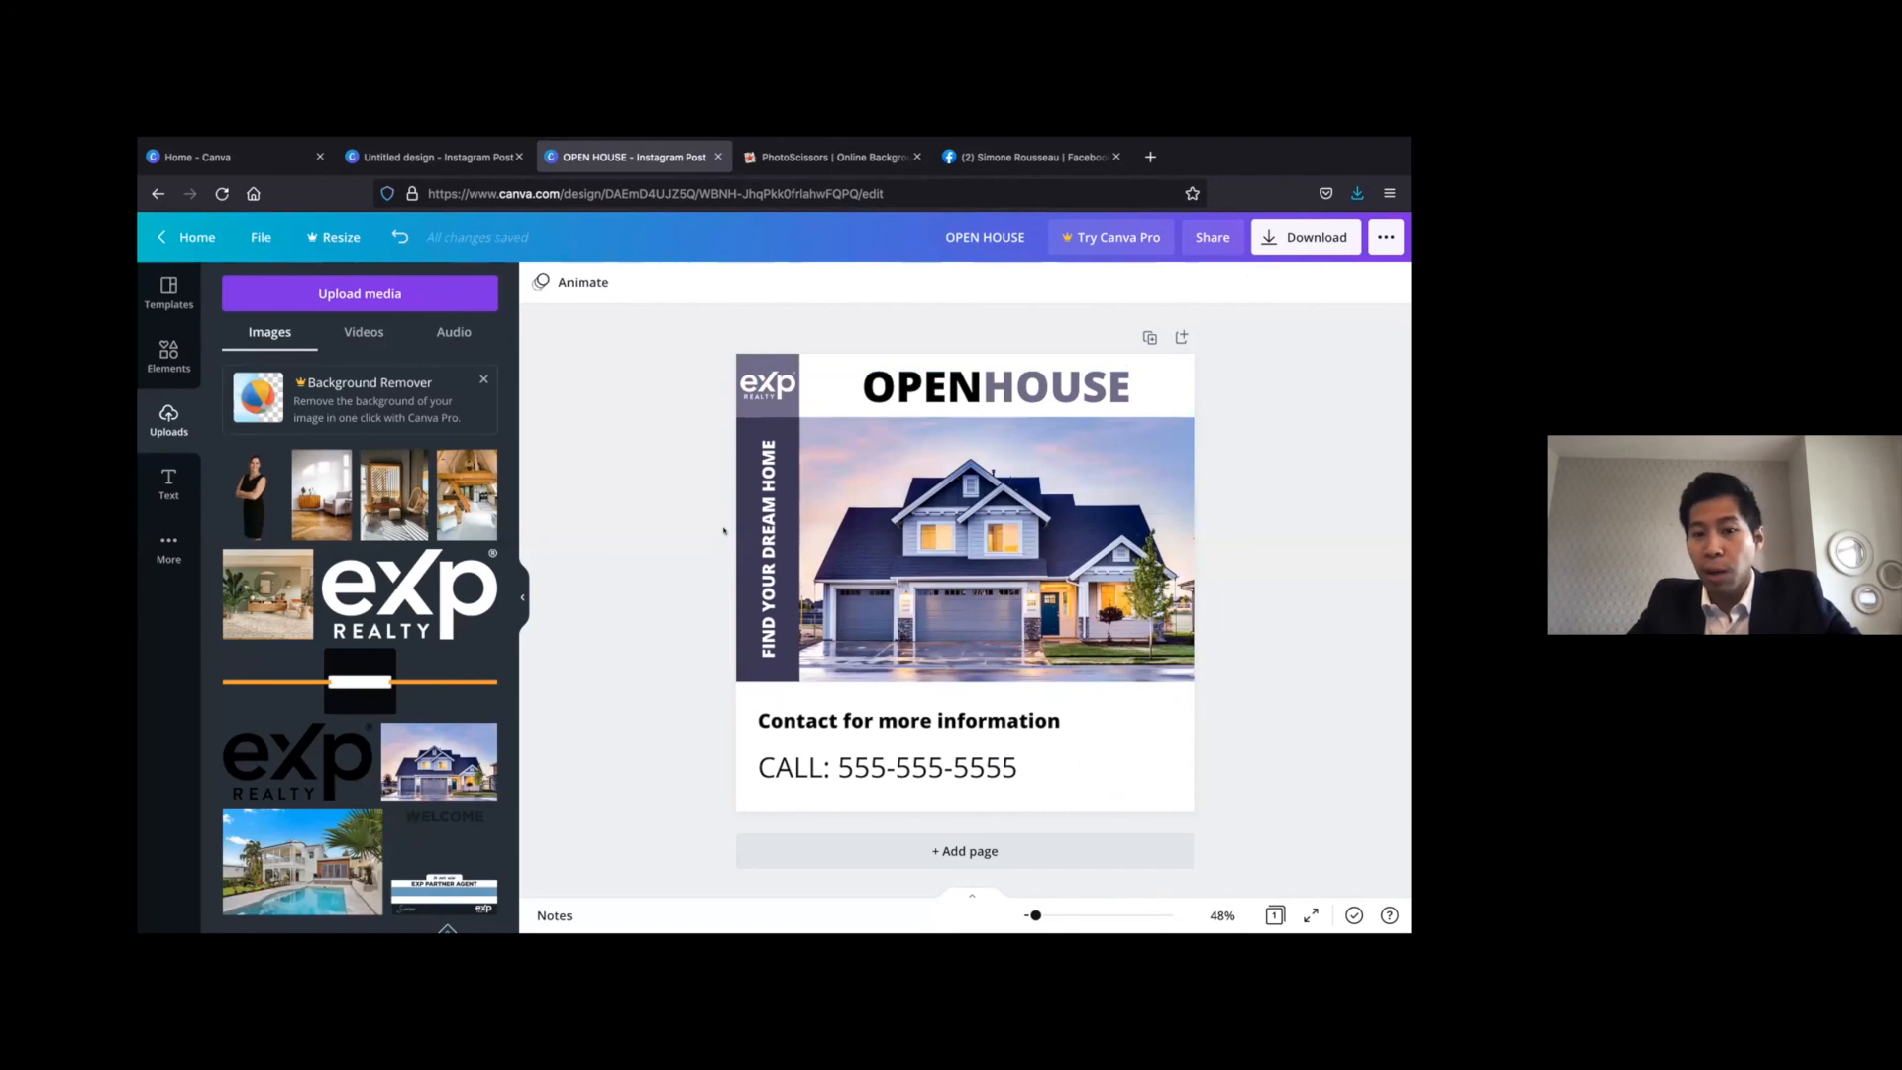
# Add the uploaded cut-out portrait of the agent and place it in the design's lower-right corner, cropped by the page edge below the chest
pyautogui.click(246, 489)
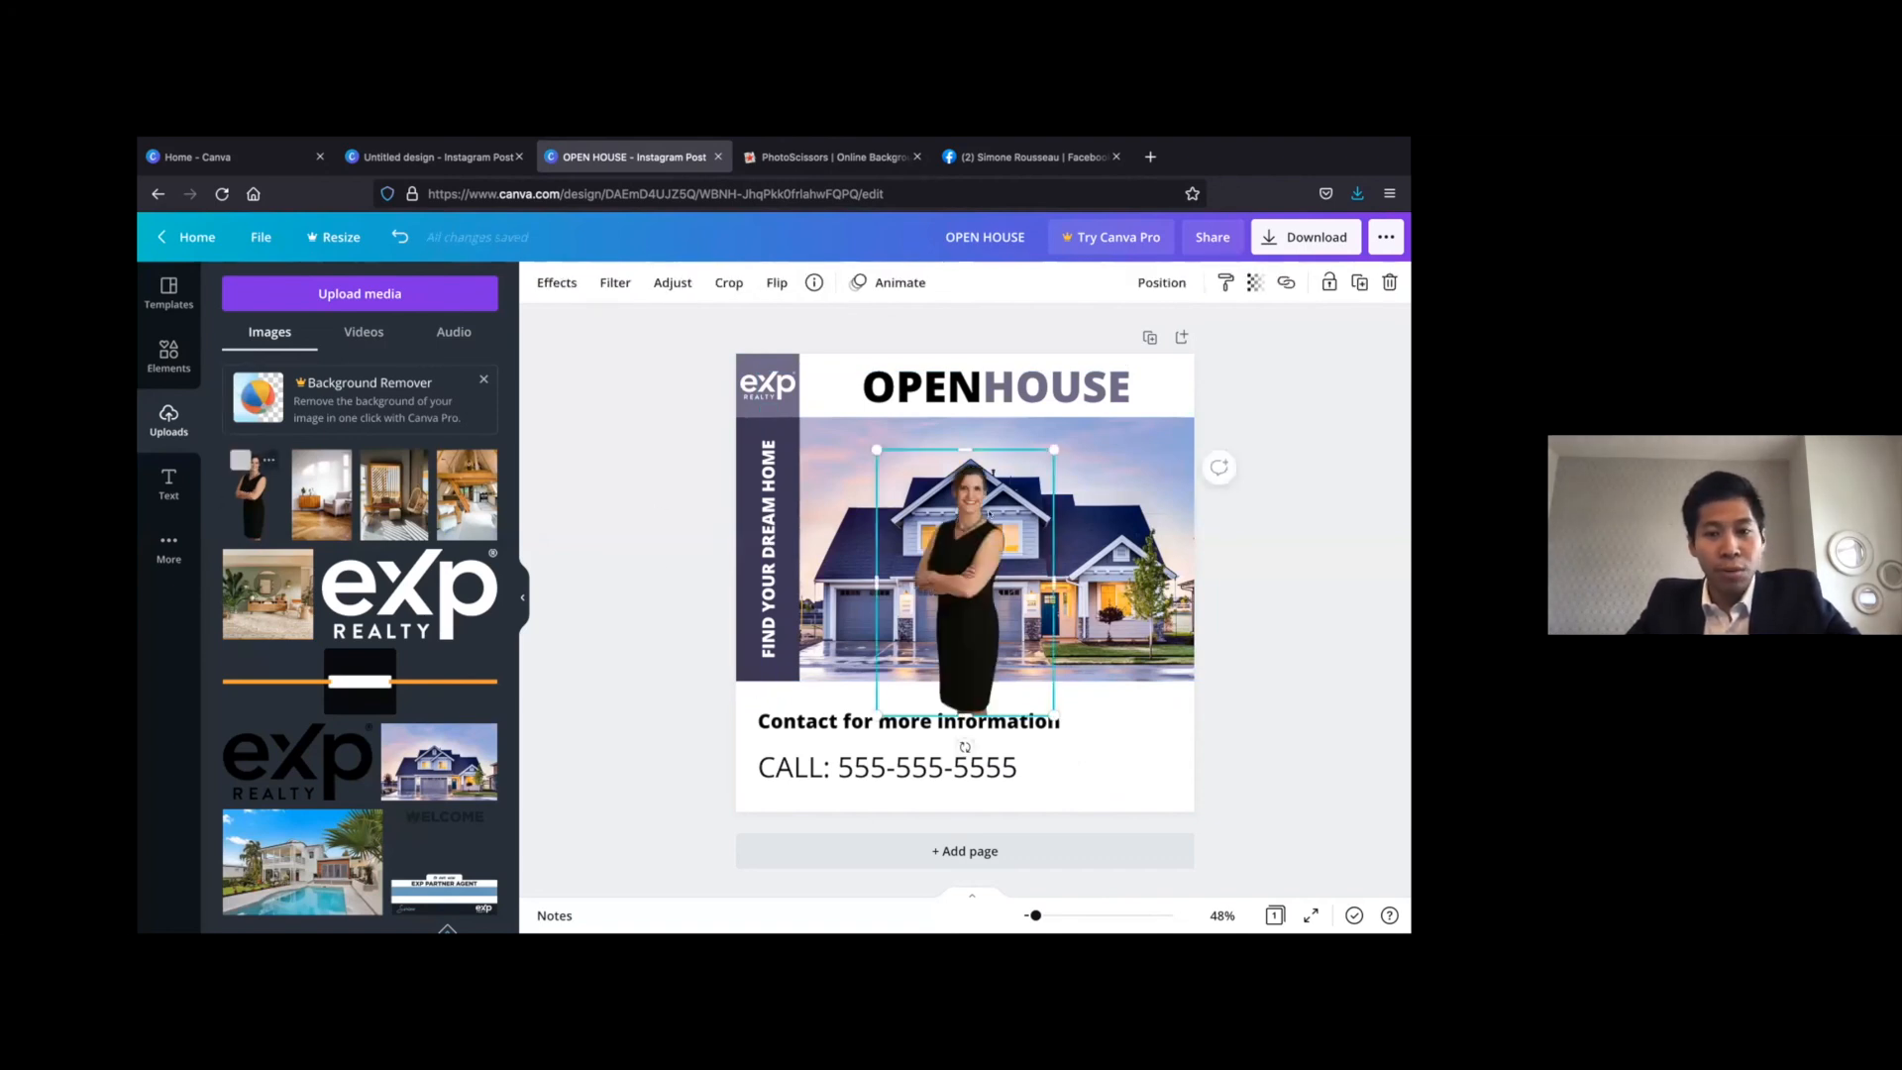
pyautogui.moveTo(960, 533); pyautogui.dragTo(1119, 764)
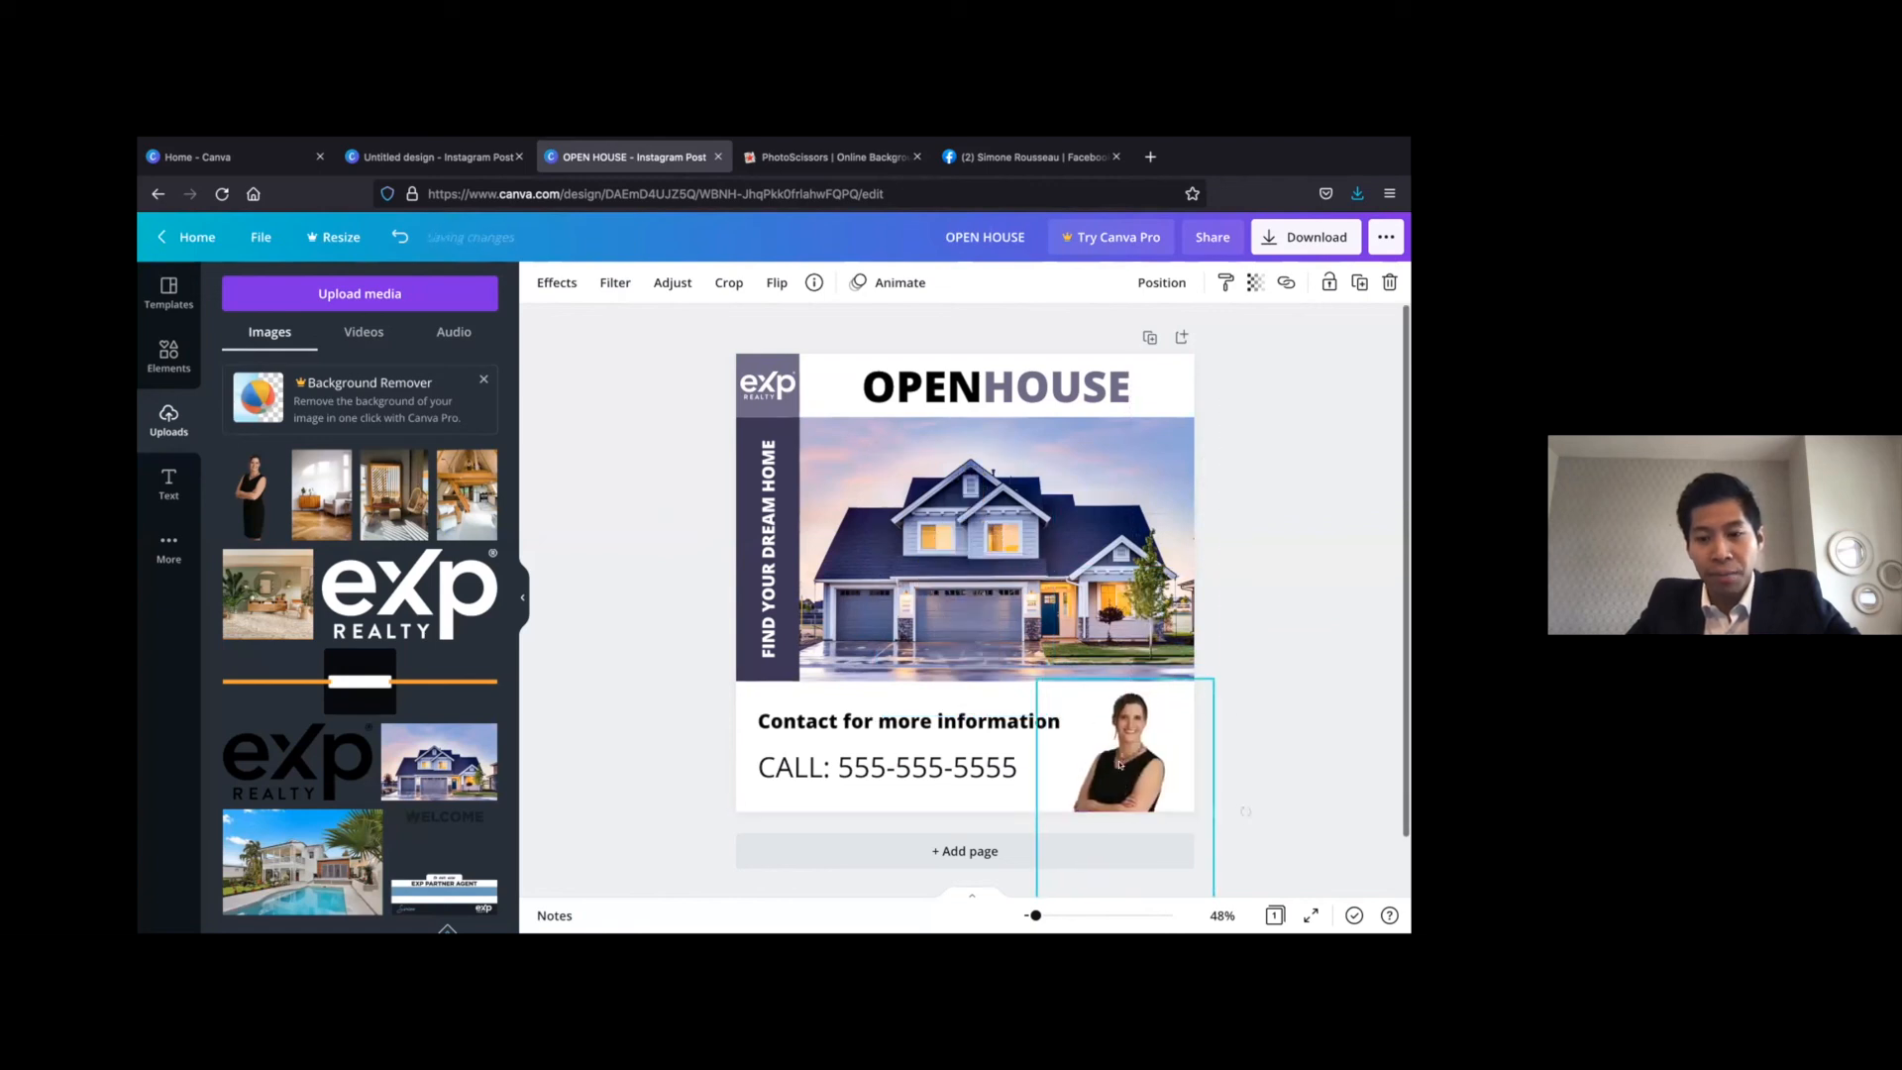
pyautogui.click(1288, 603)
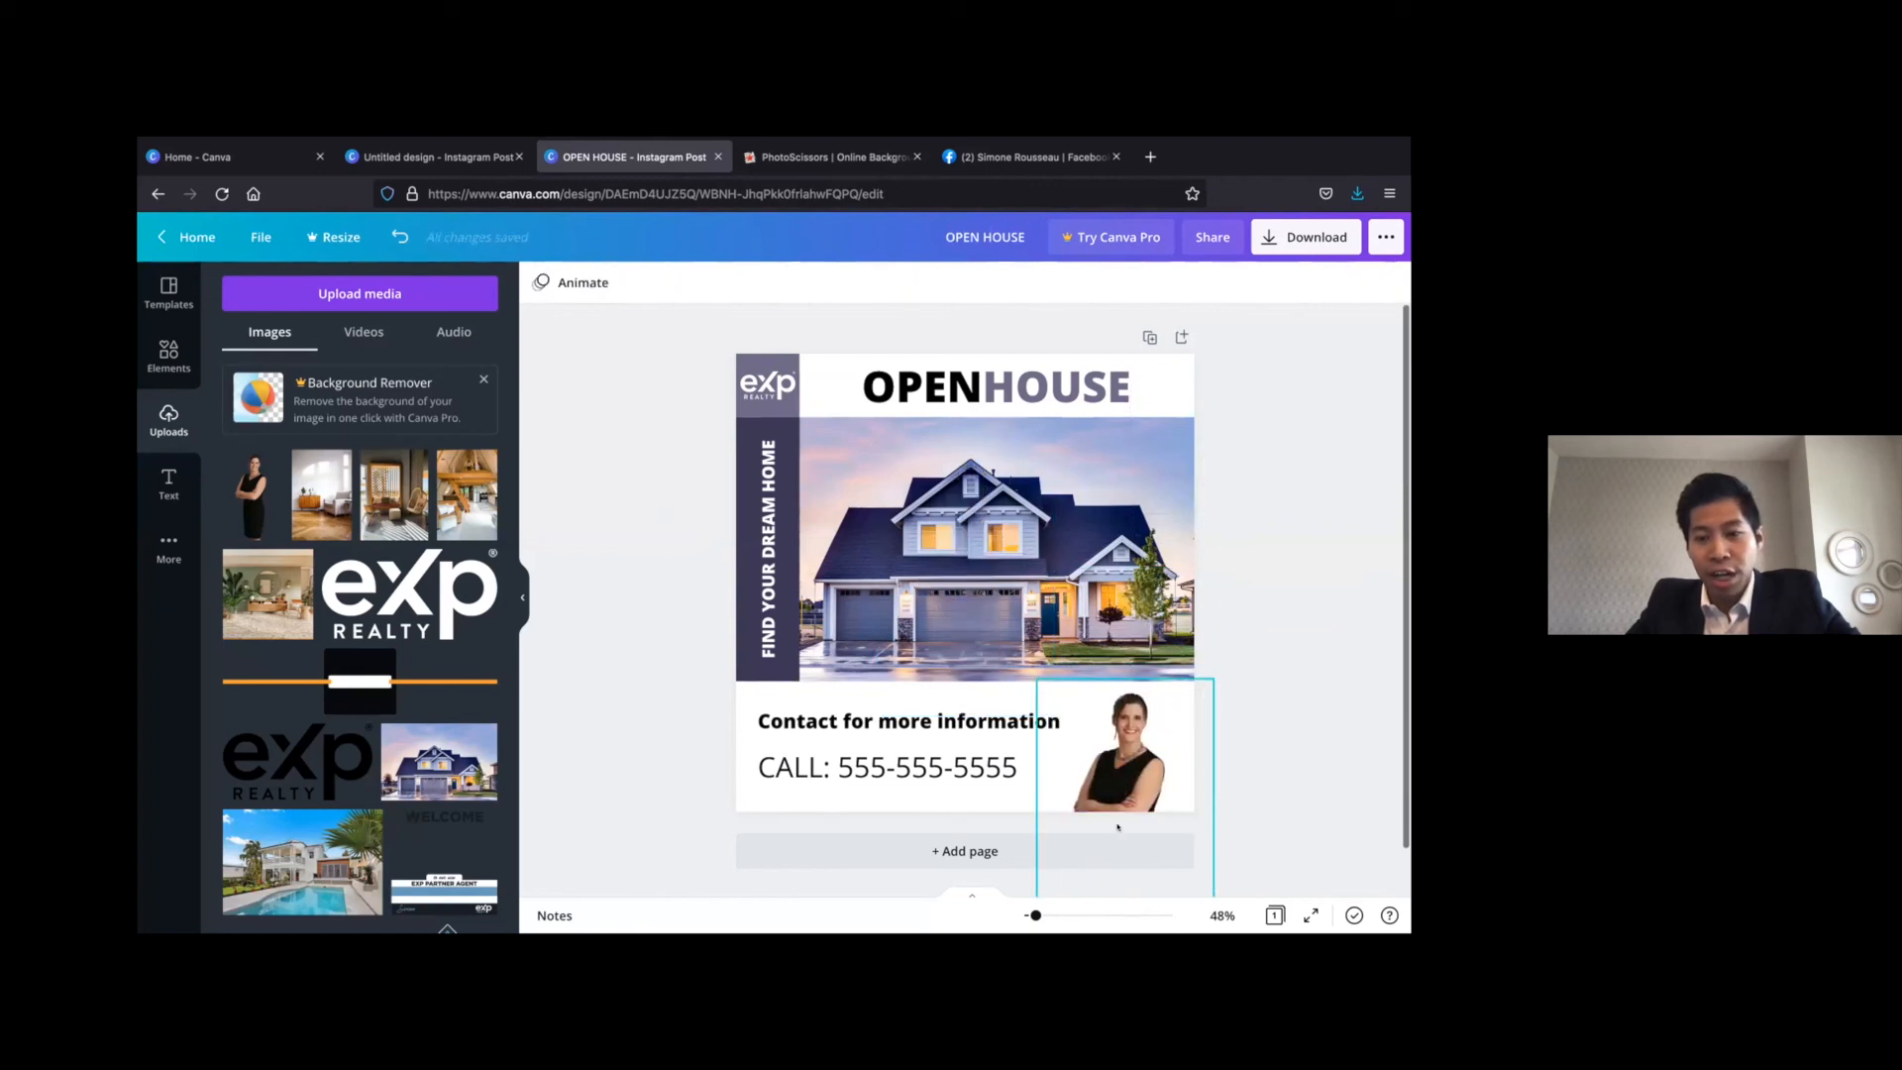
pyautogui.click(1132, 771)
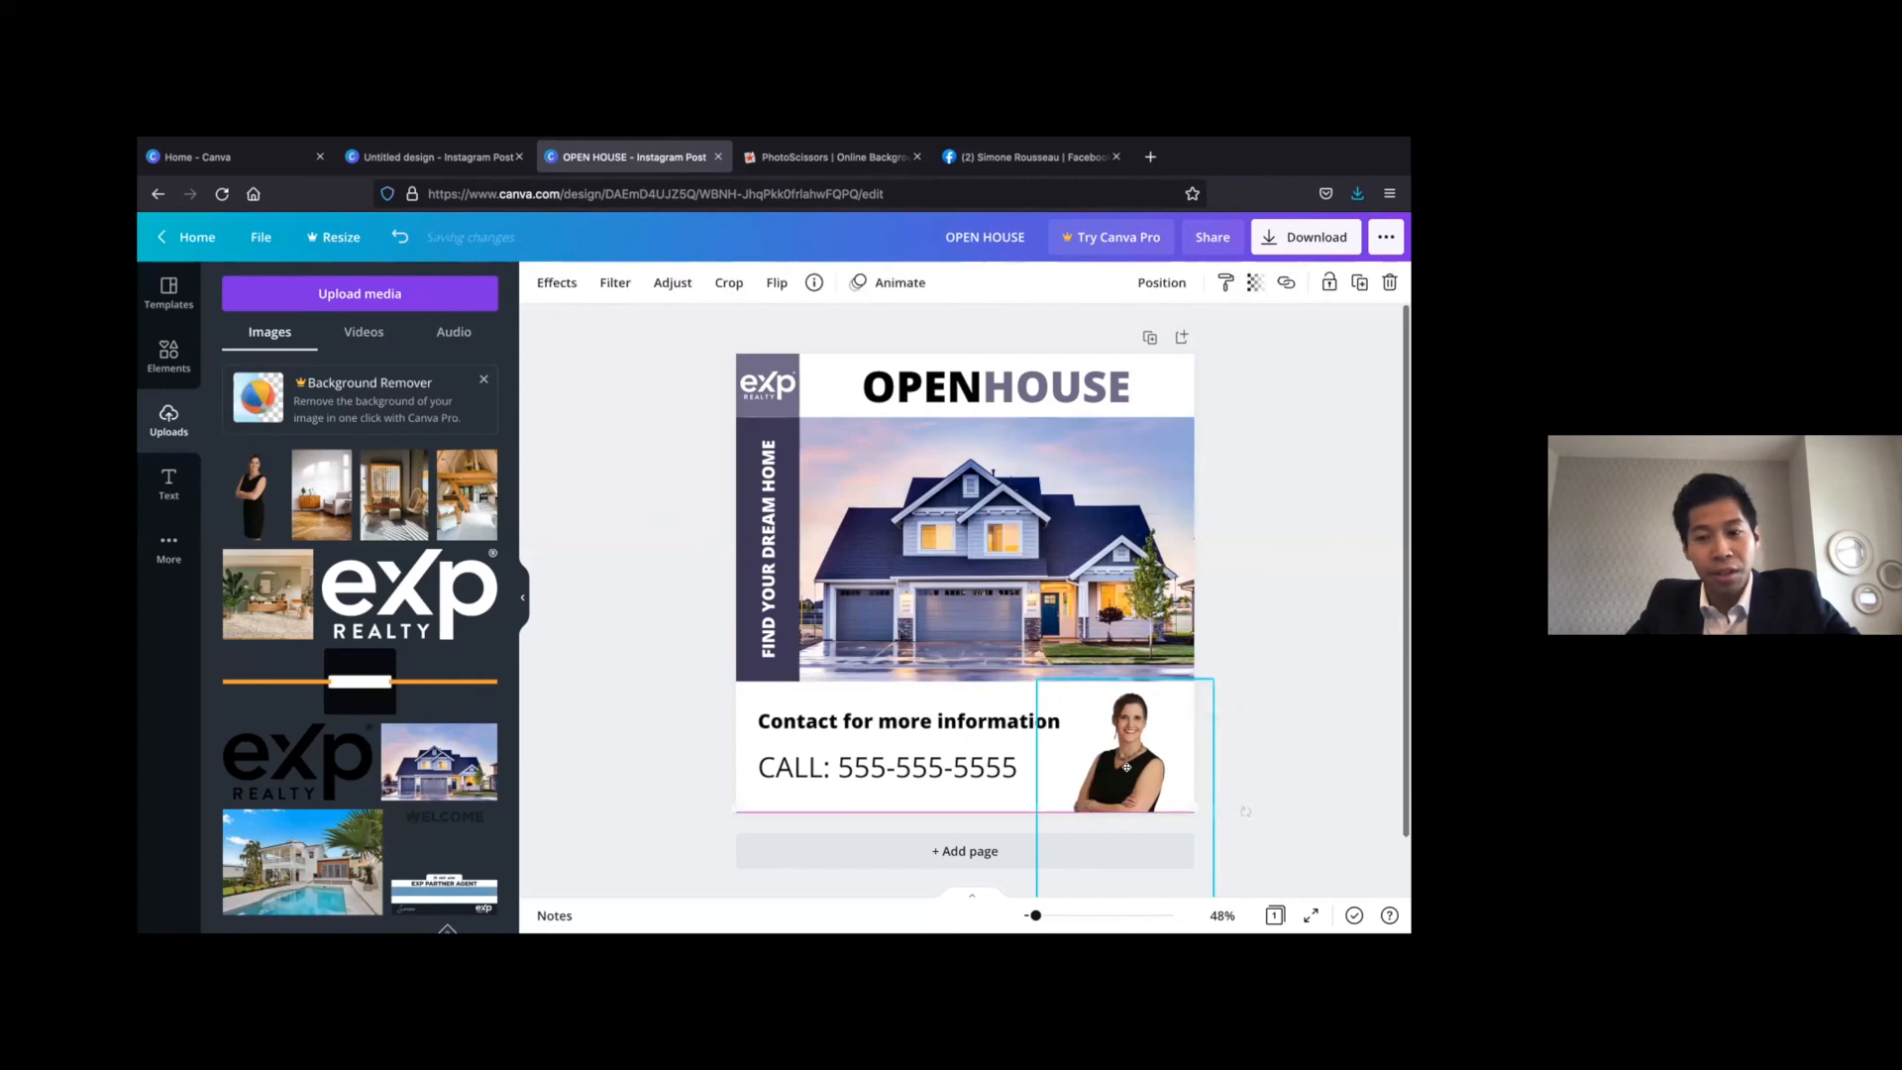
# Deselect the portrait, take the browser window out of full screen and widen it
pyautogui.click(1357, 573)
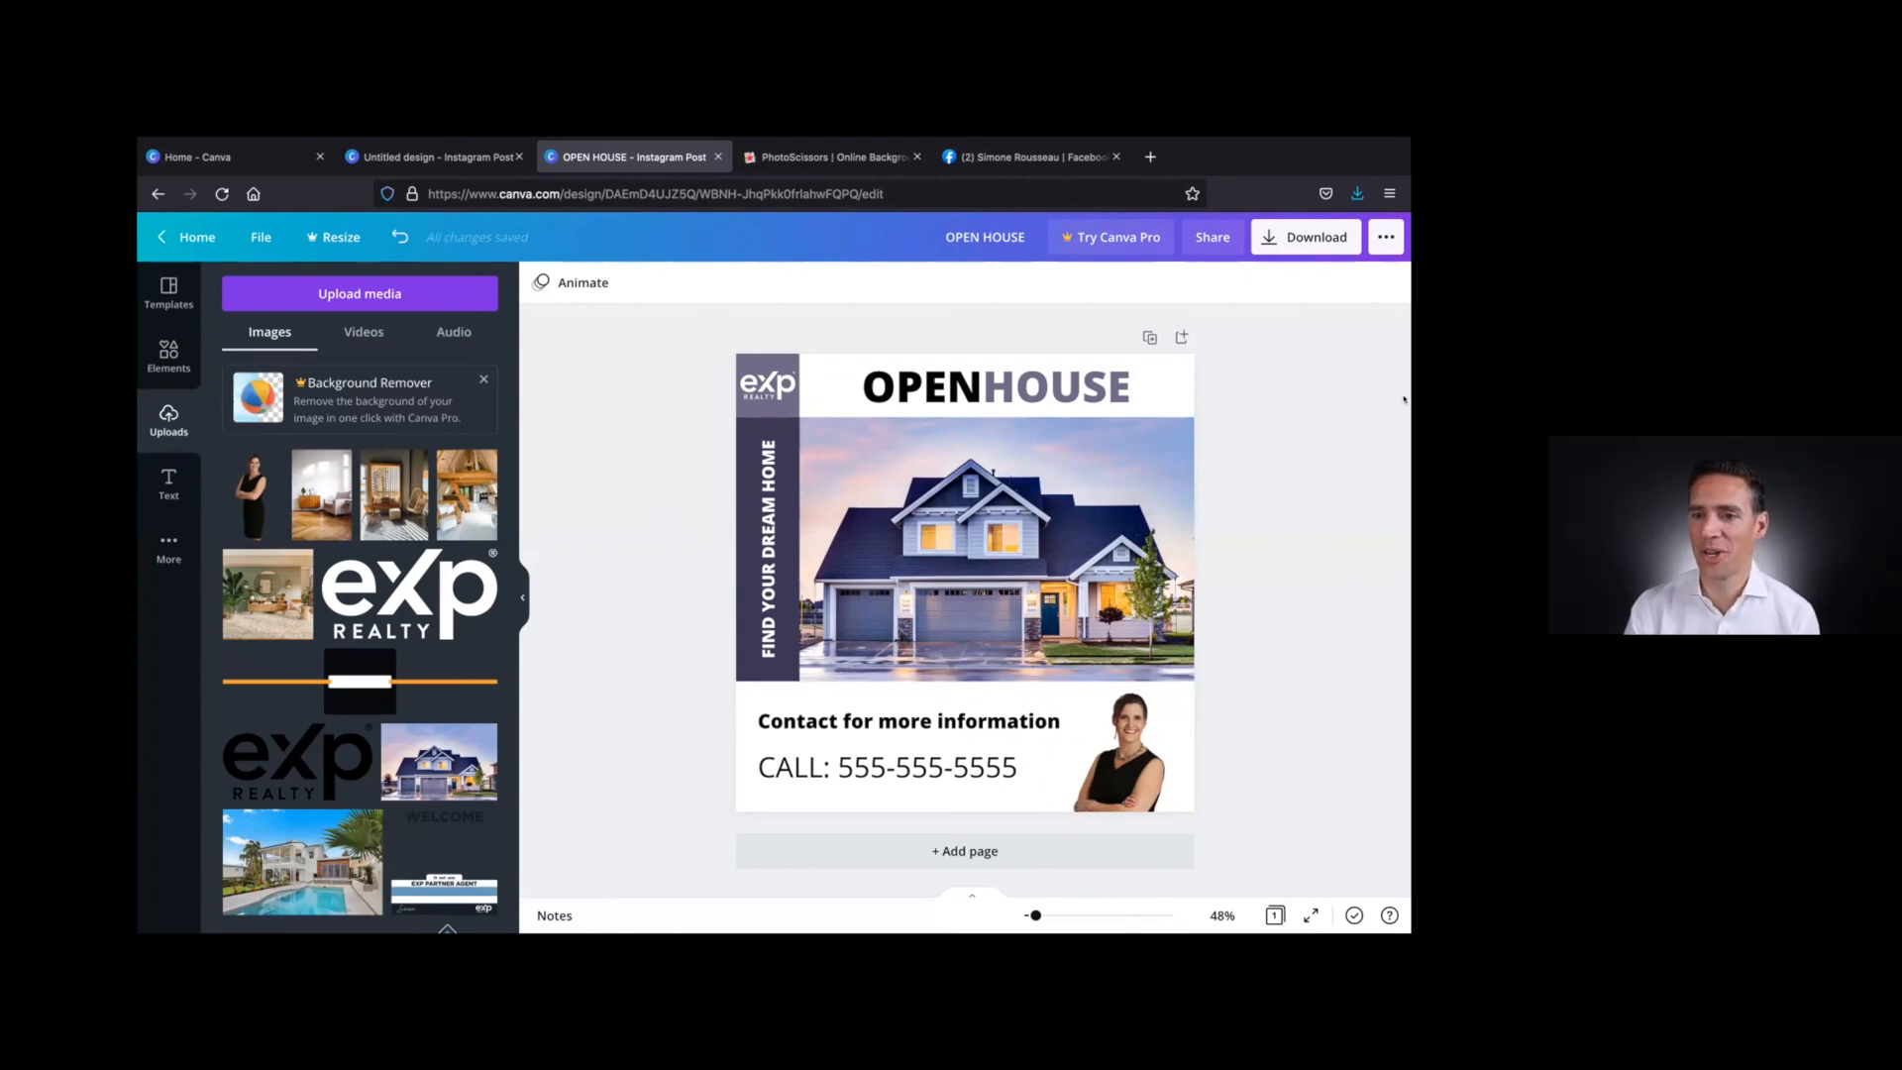
pyautogui.moveTo(1404, 162)
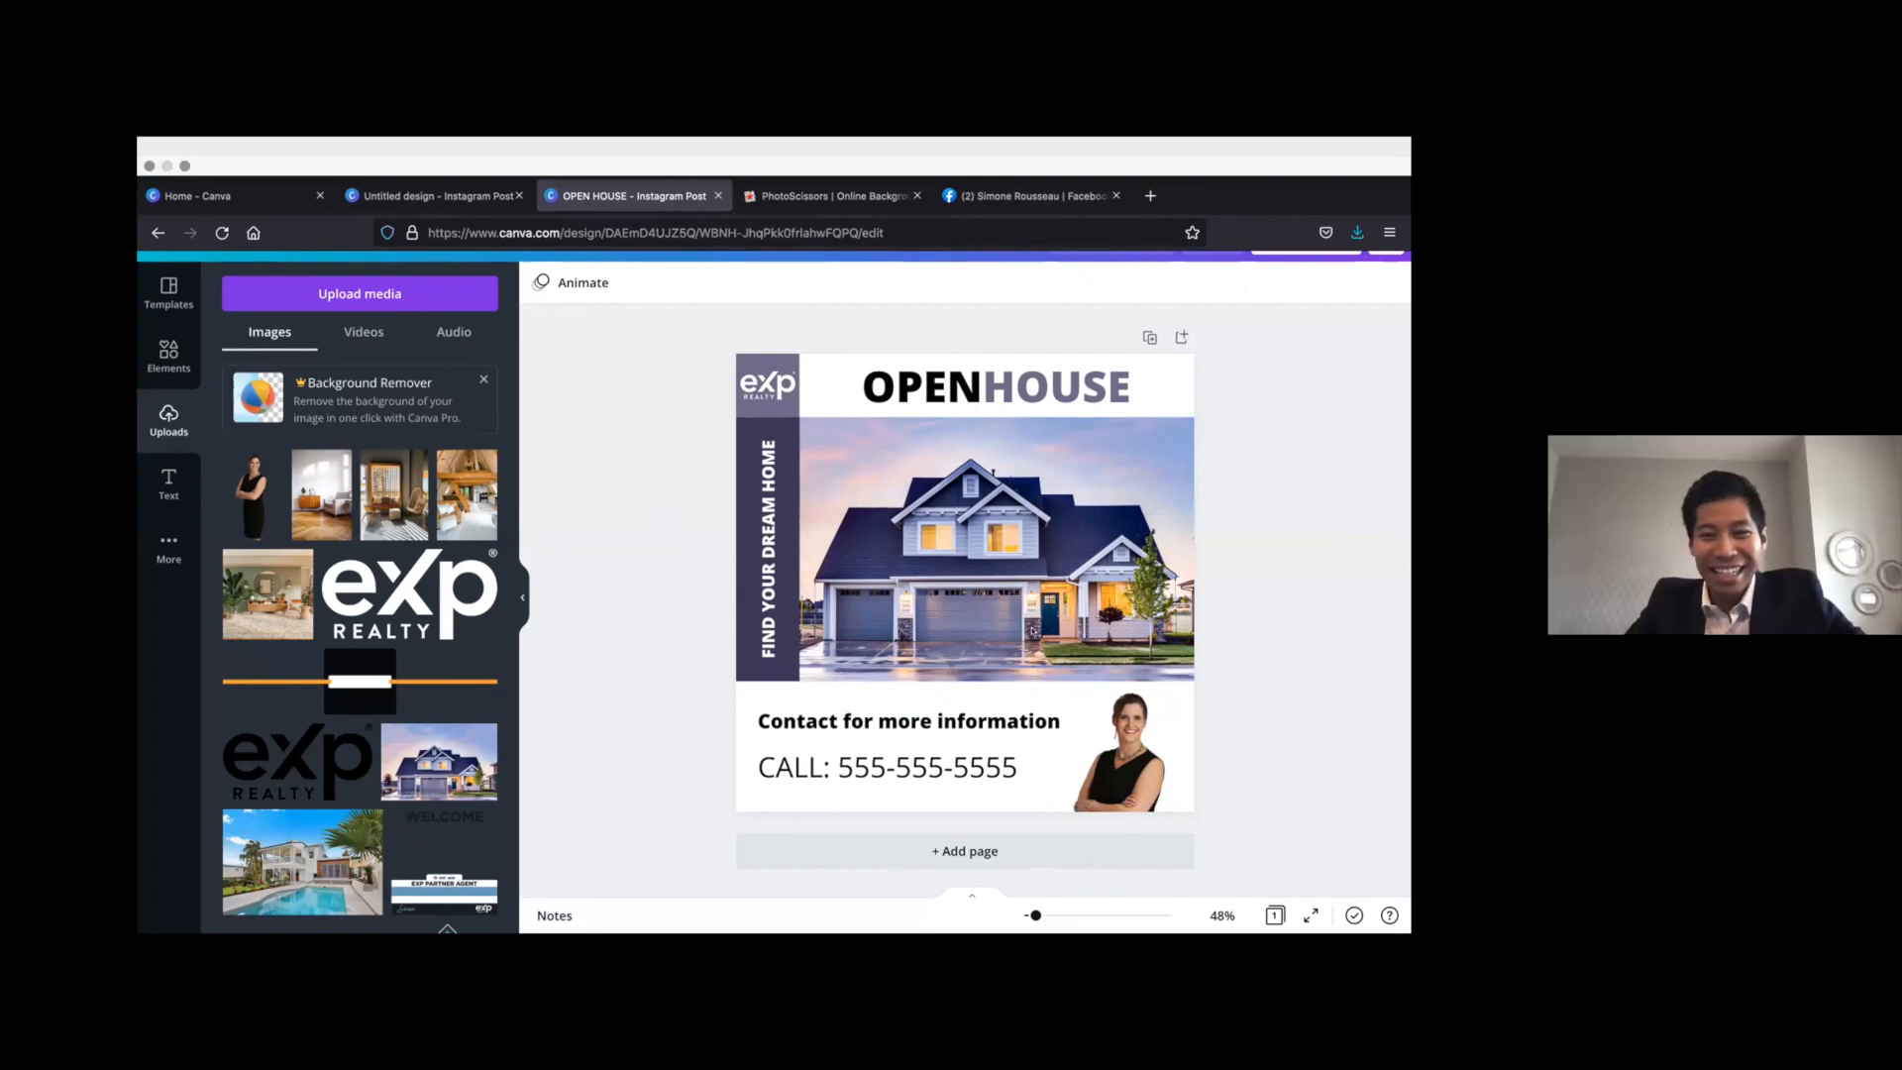
pyautogui.click(184, 165)
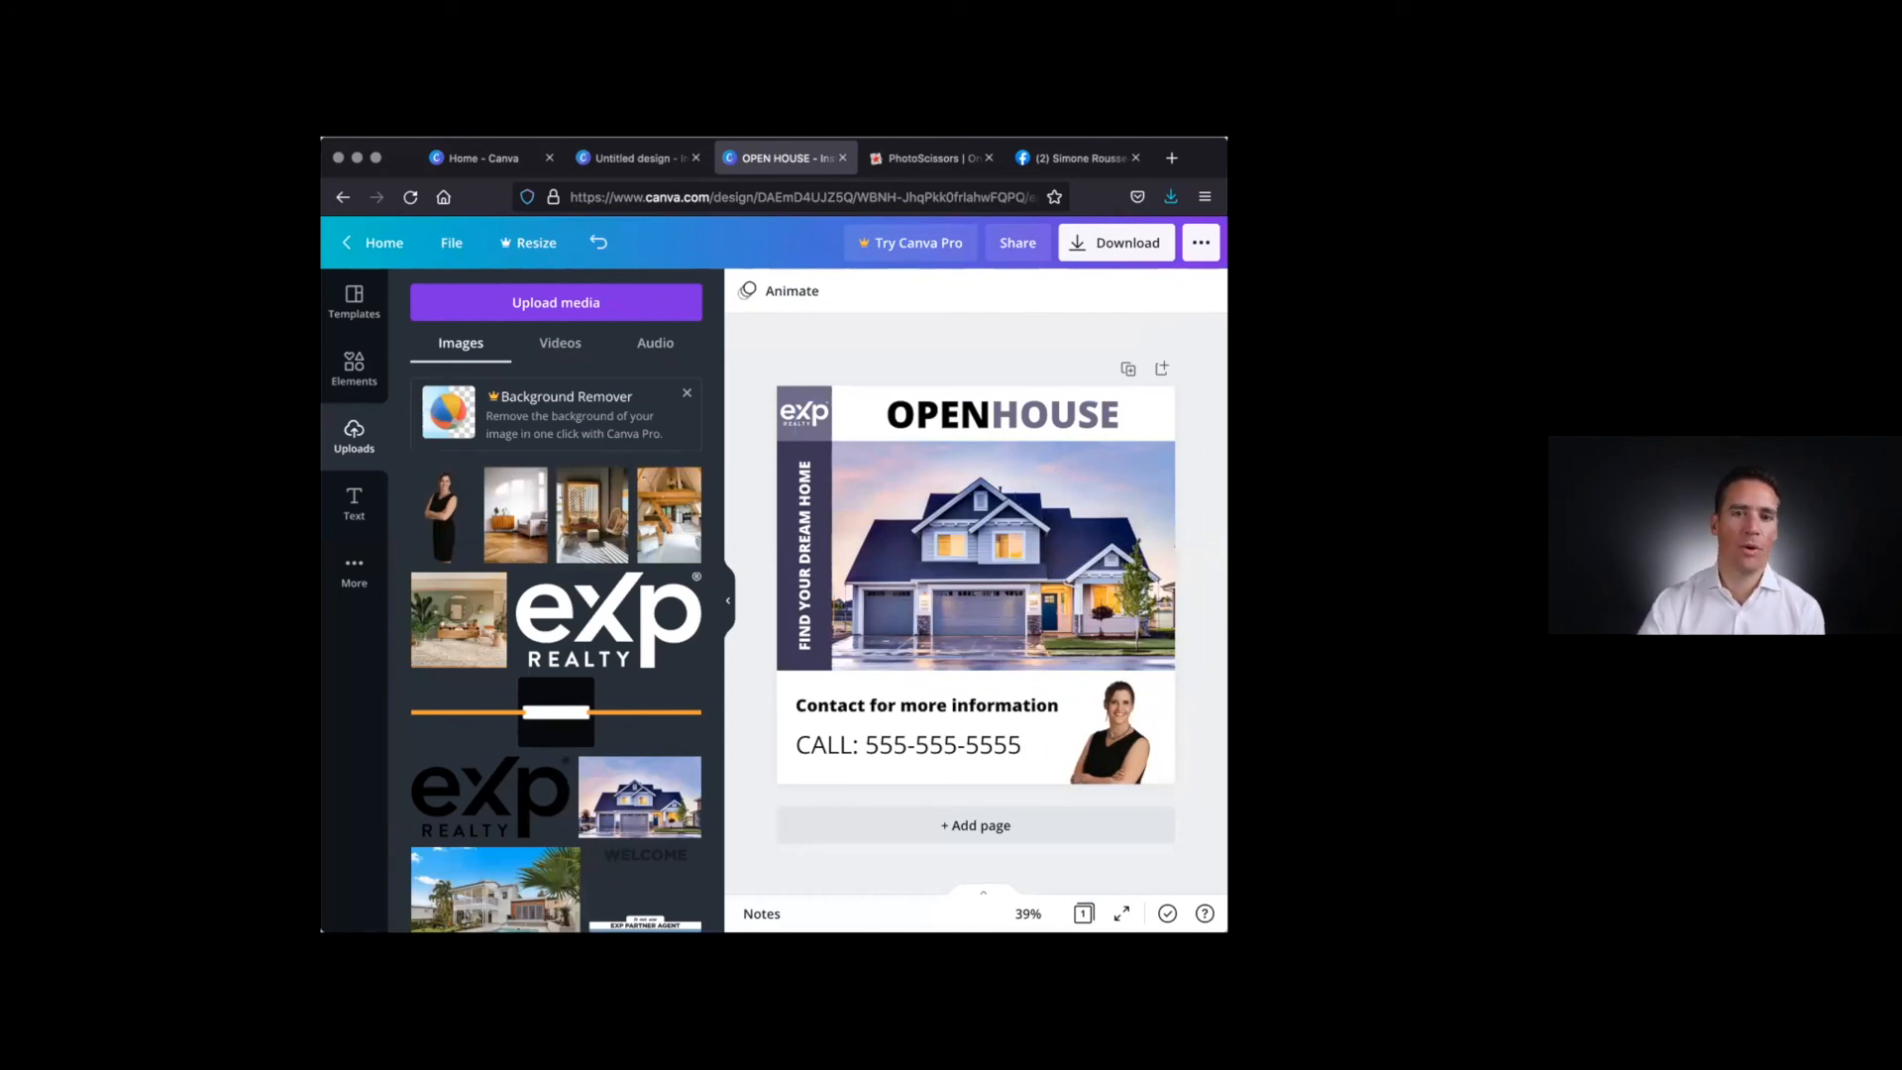
pyautogui.moveTo(1227, 518); pyautogui.dragTo(1345, 519)
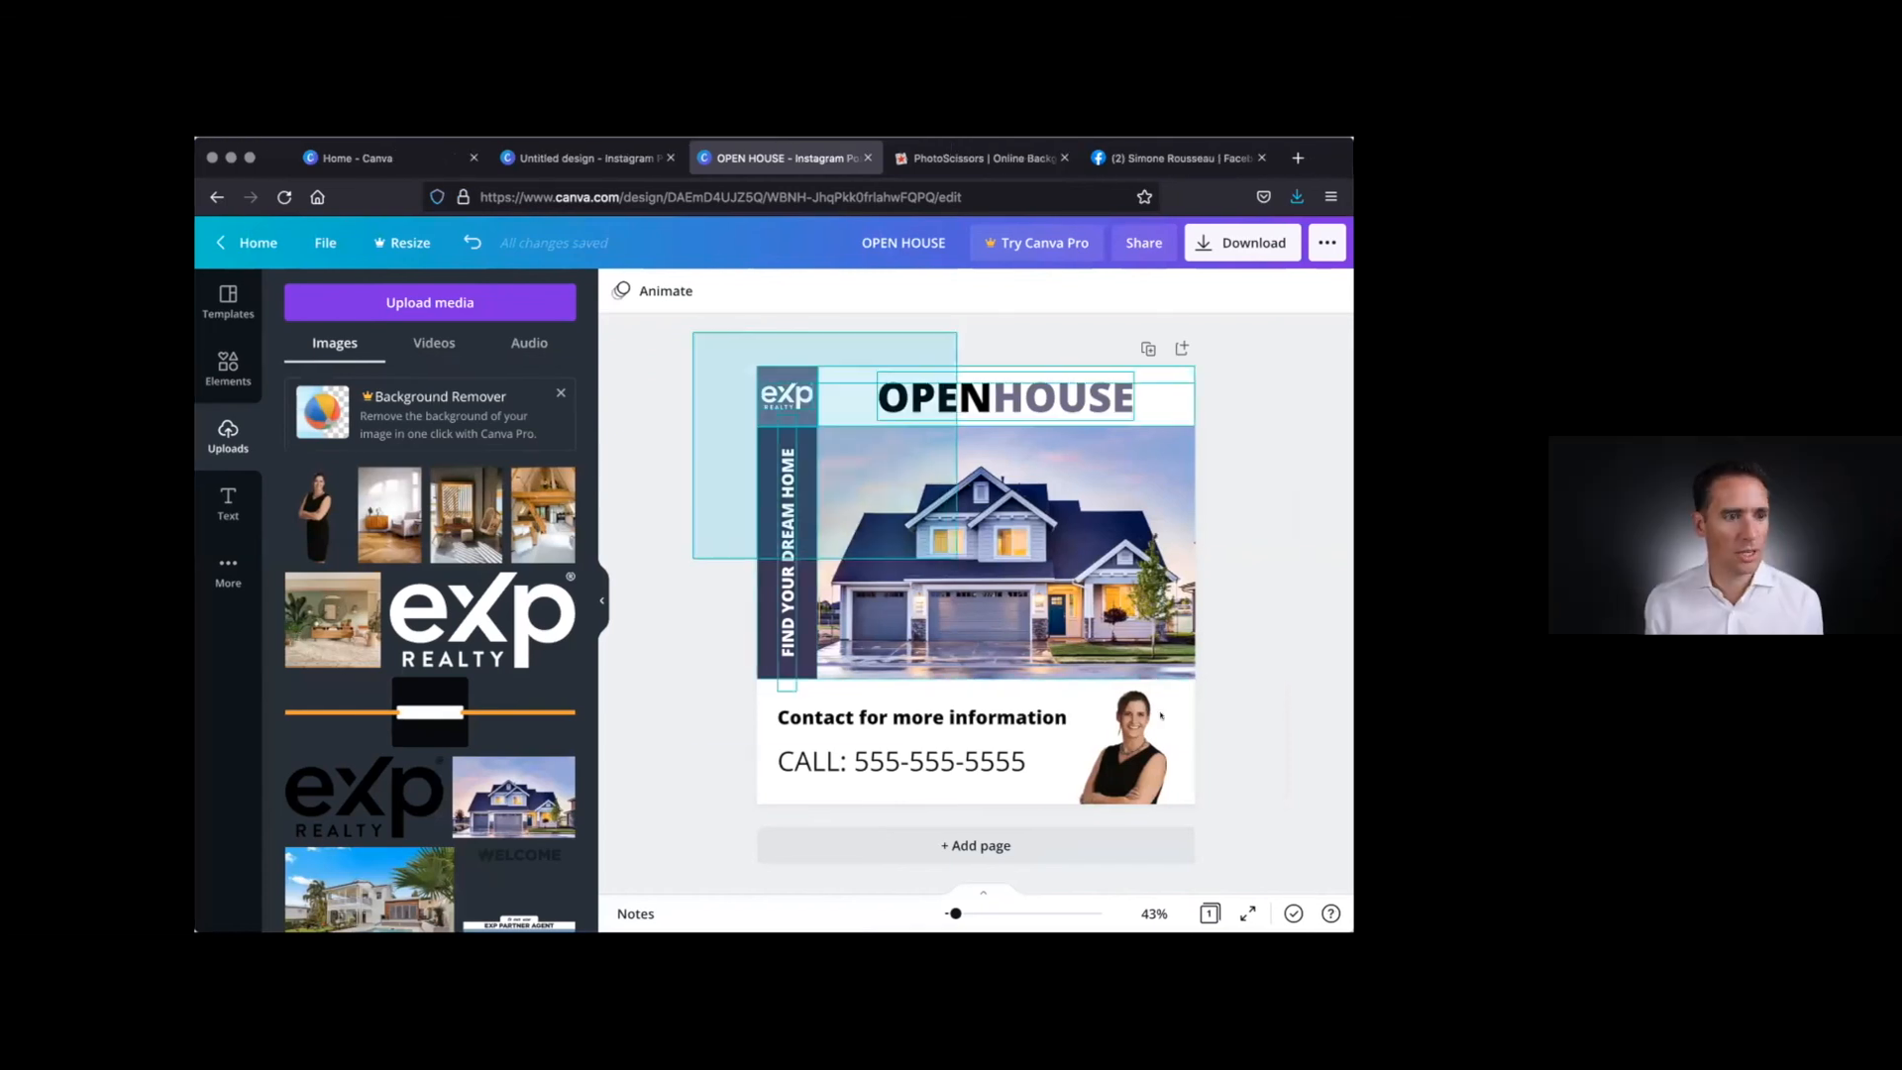
# Clear all content from the OPEN HOUSE page and show the design templates
pyautogui.moveTo(1161, 715); pyautogui.dragTo(1239, 803)
pyautogui.press('Delete')
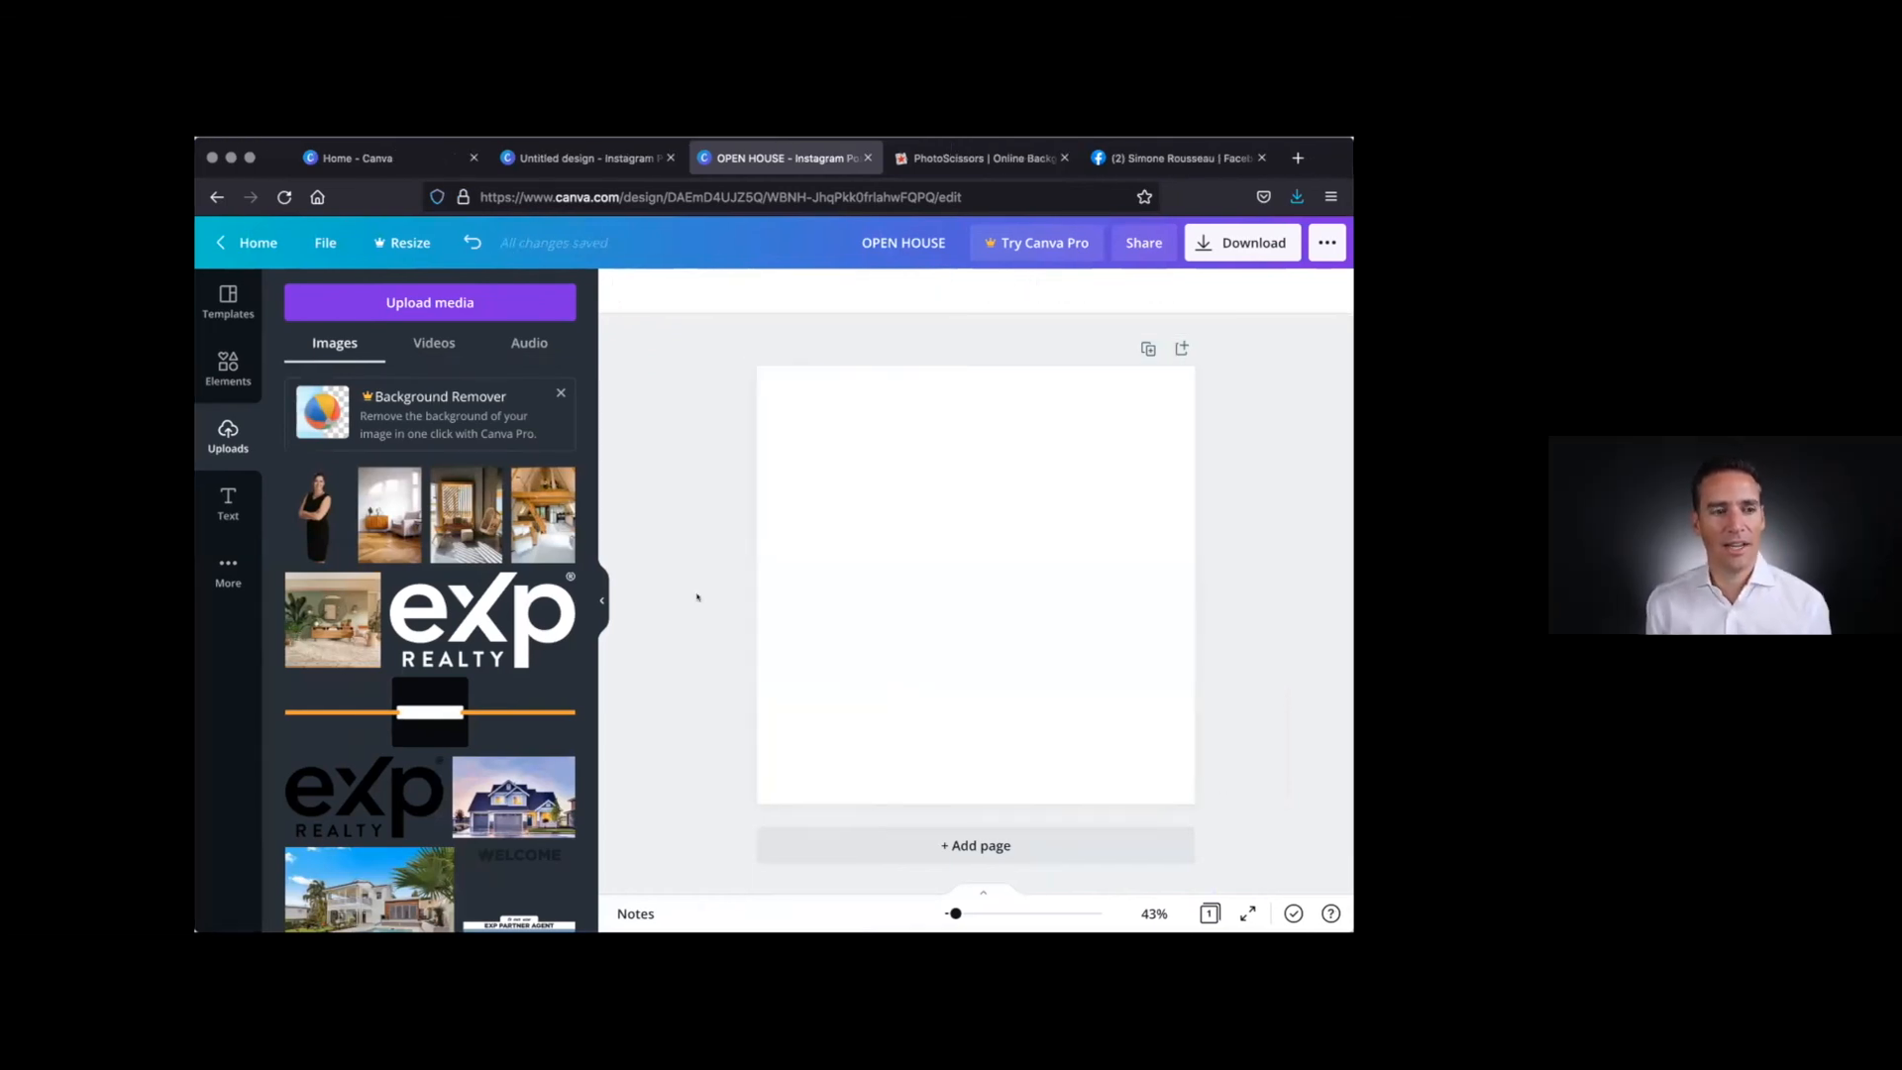
pyautogui.click(228, 300)
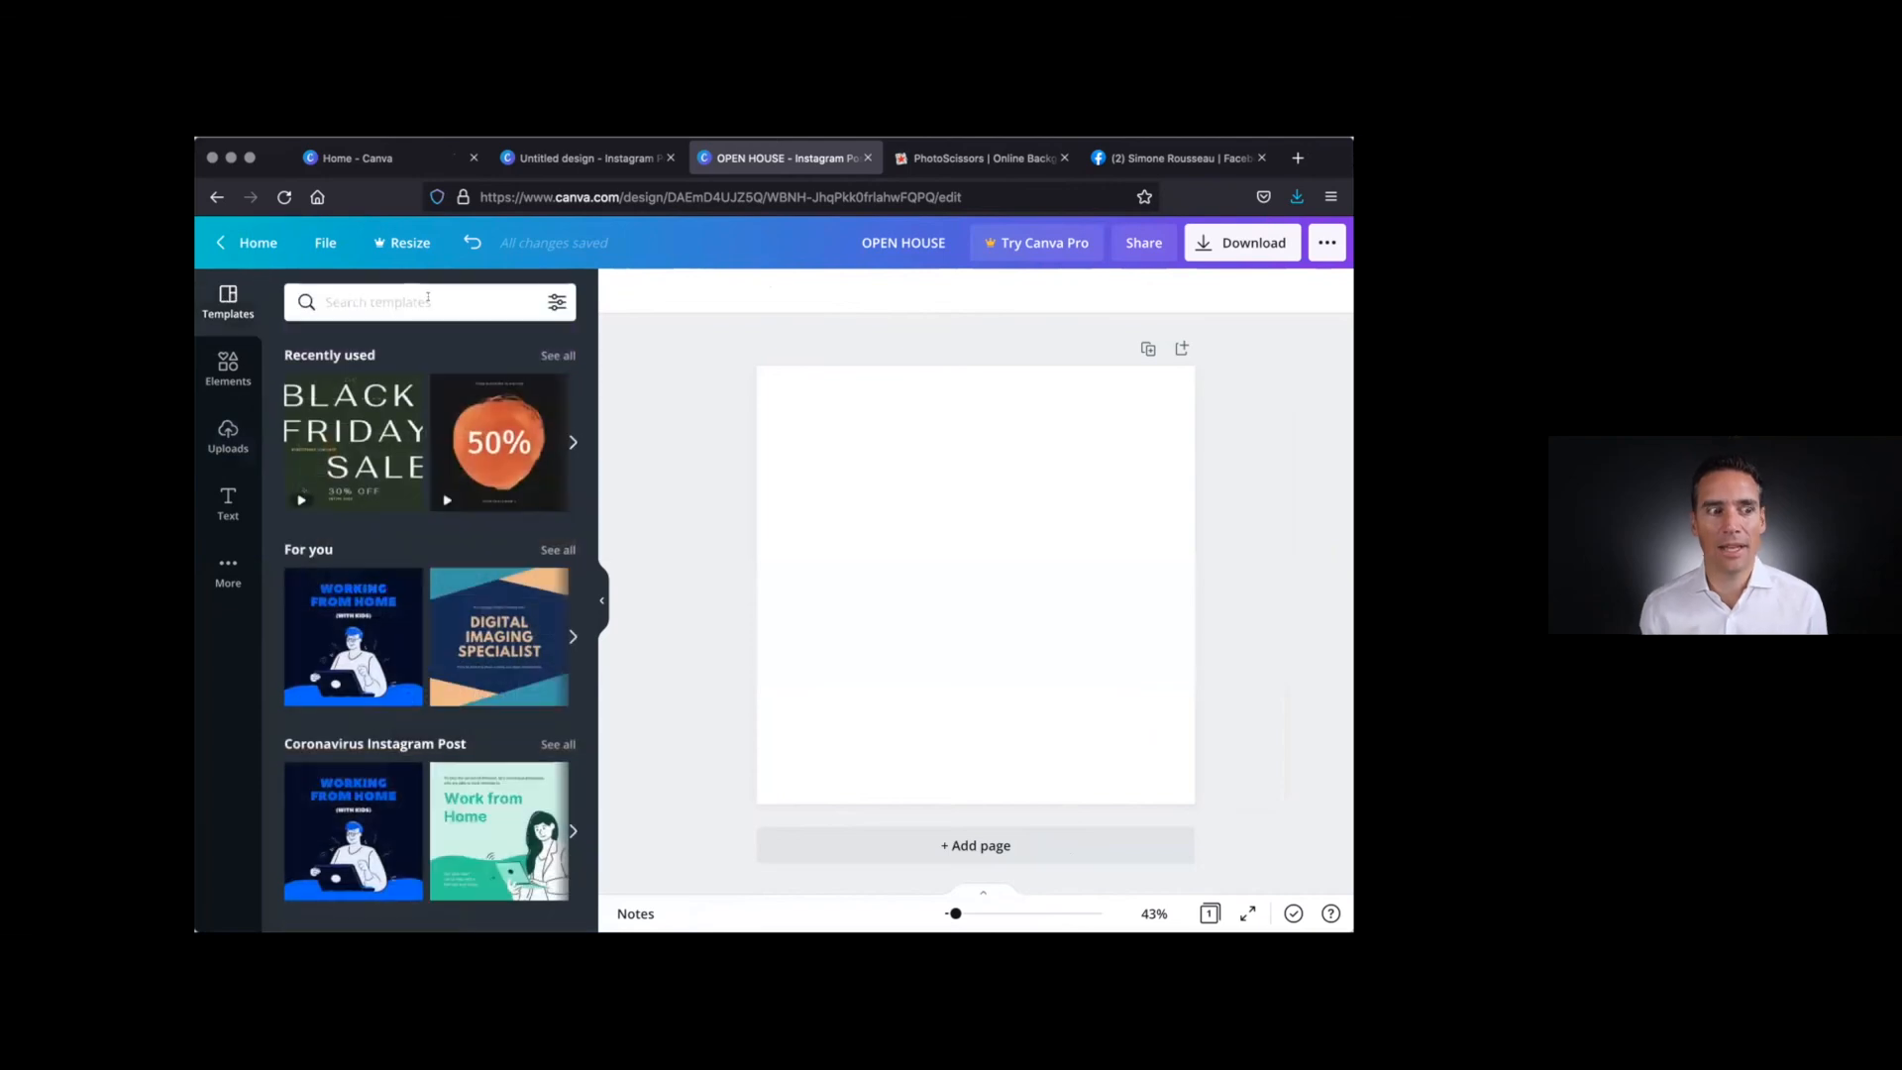
pyautogui.click(428, 300)
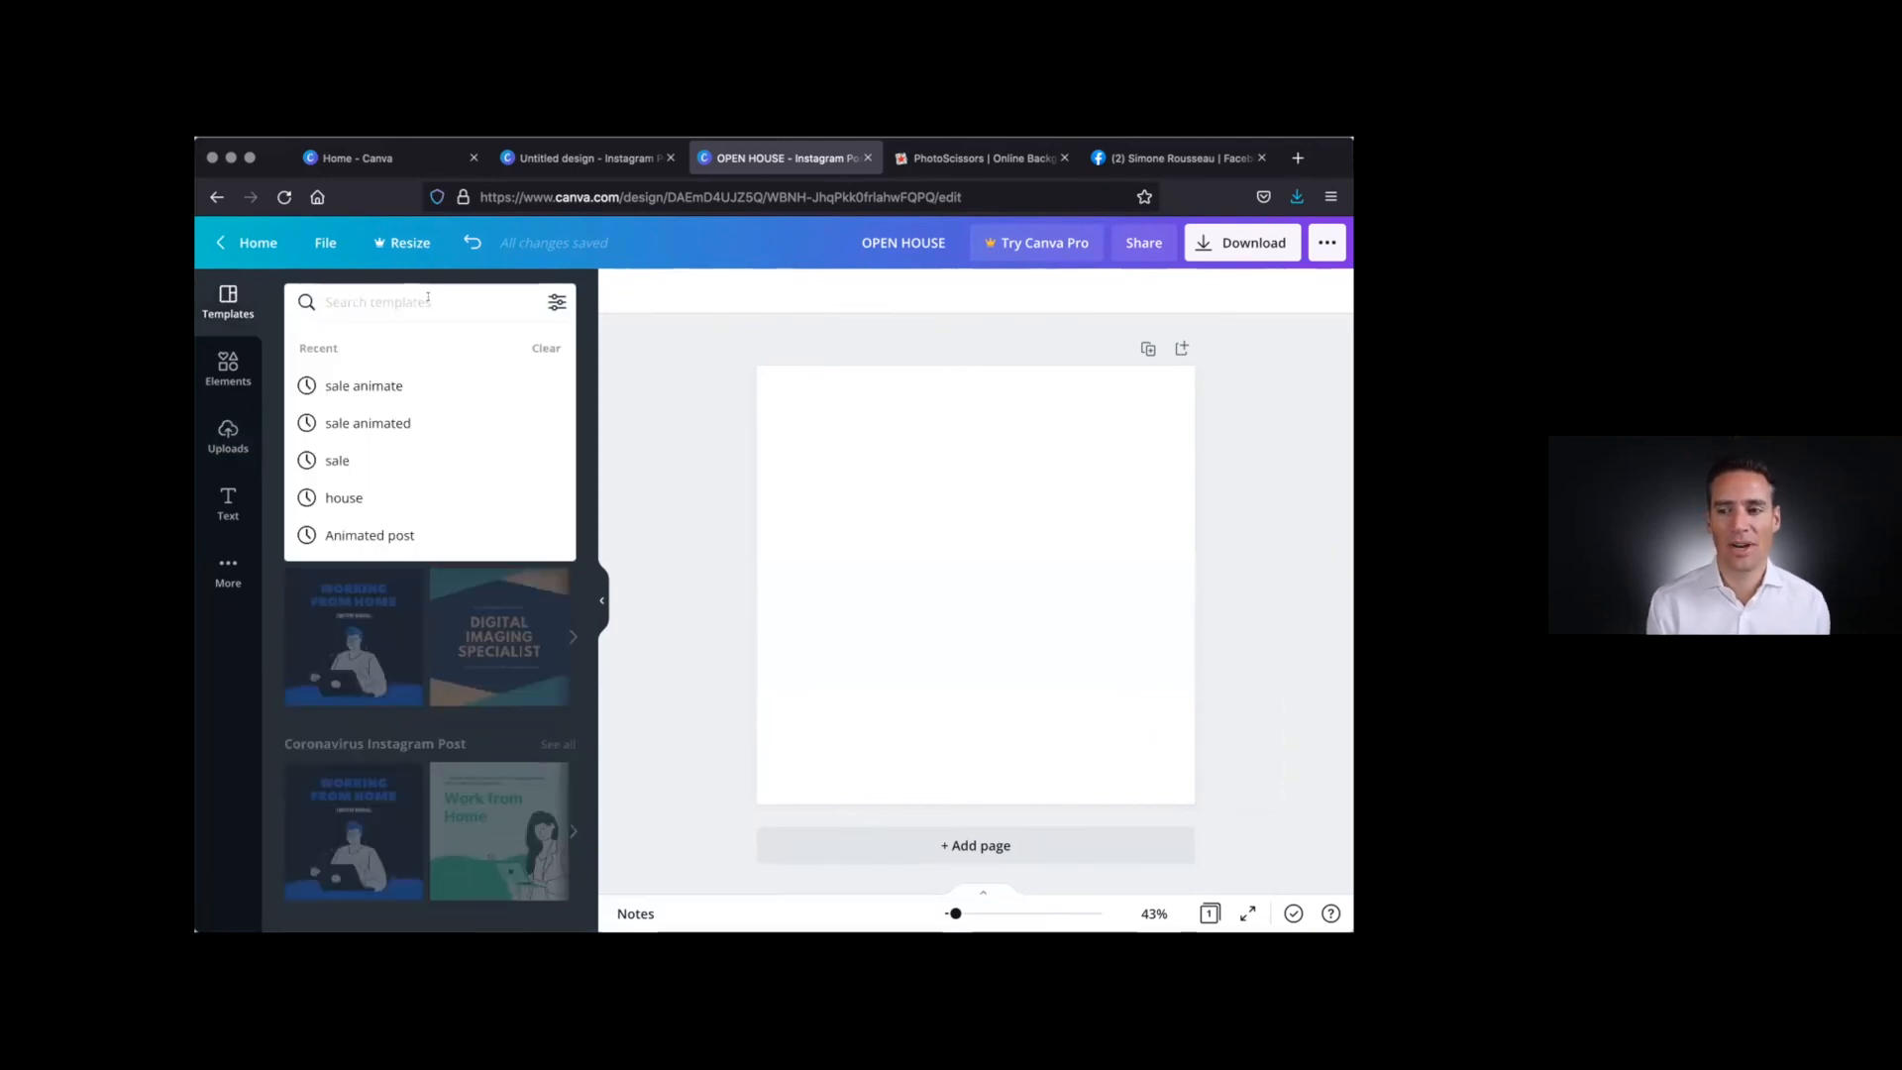
pyautogui.click(678, 357)
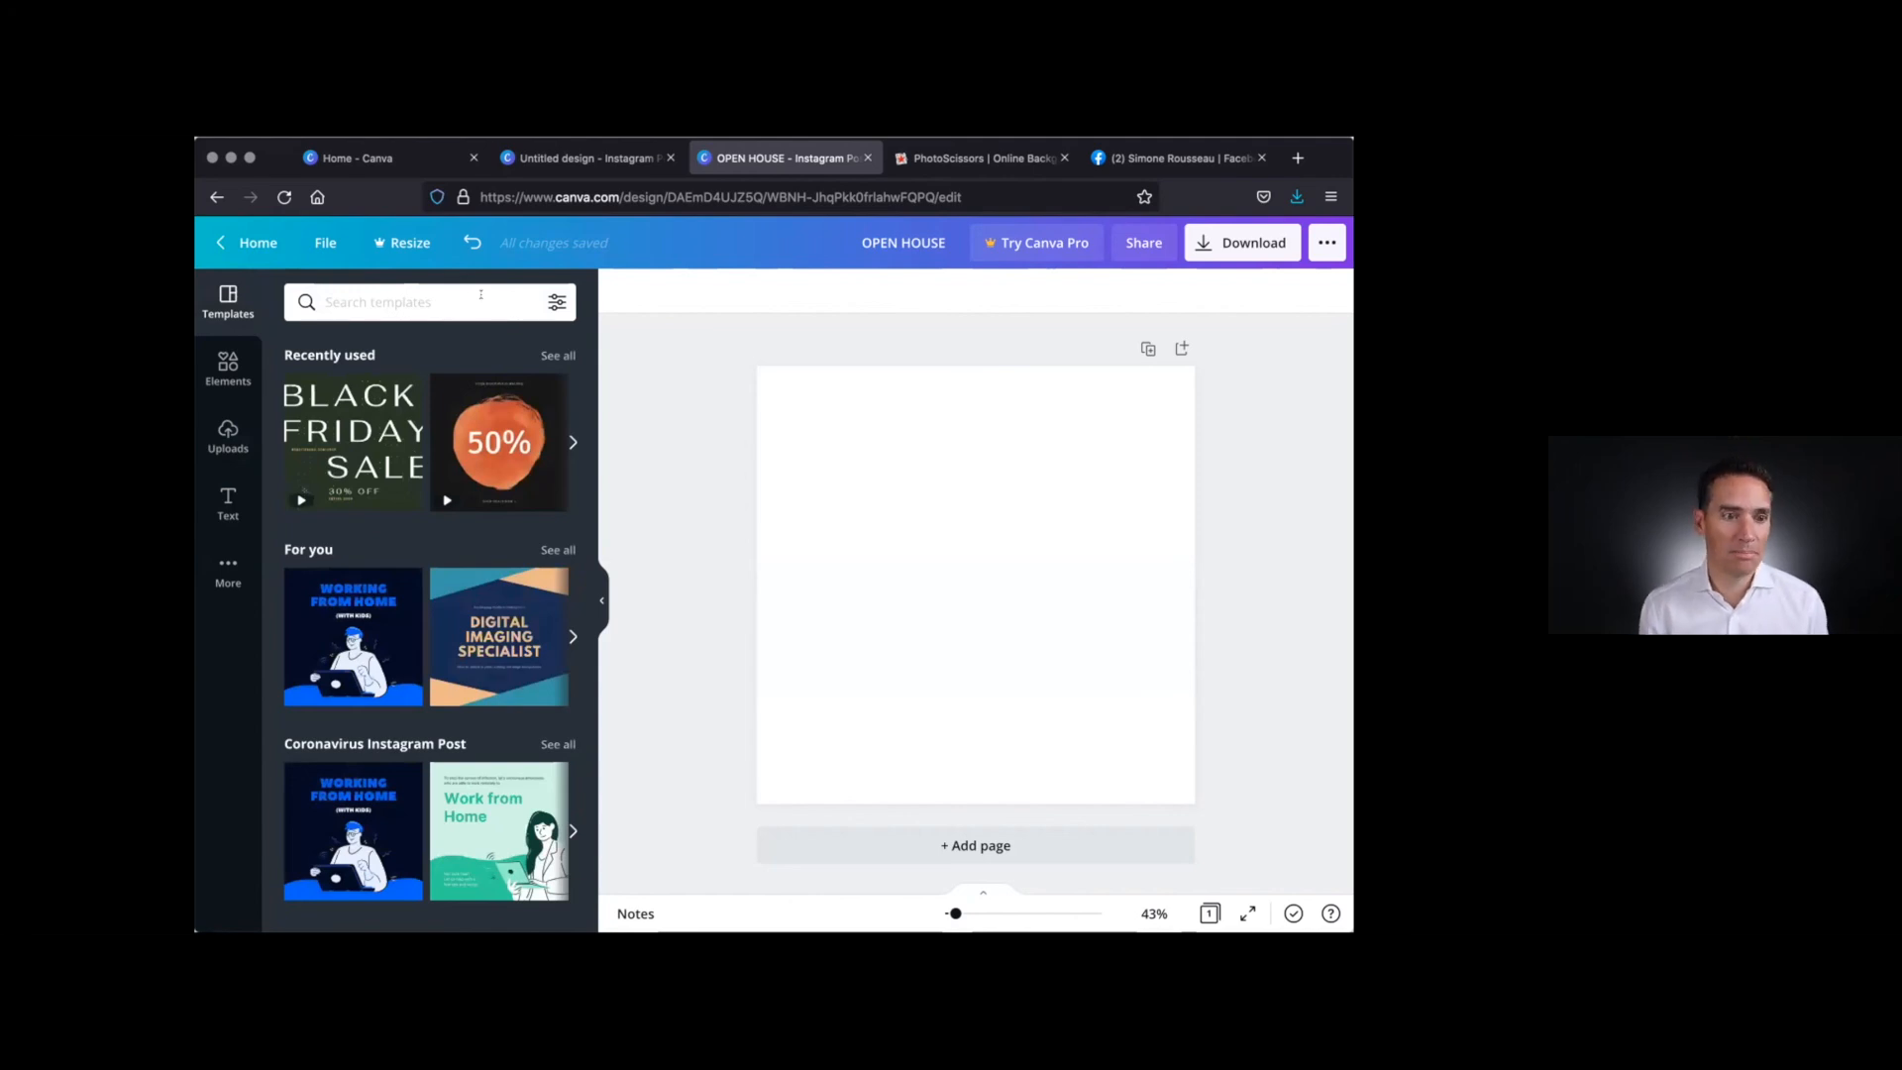
# Search the design templates for "real estate"
pyautogui.click(480, 294)
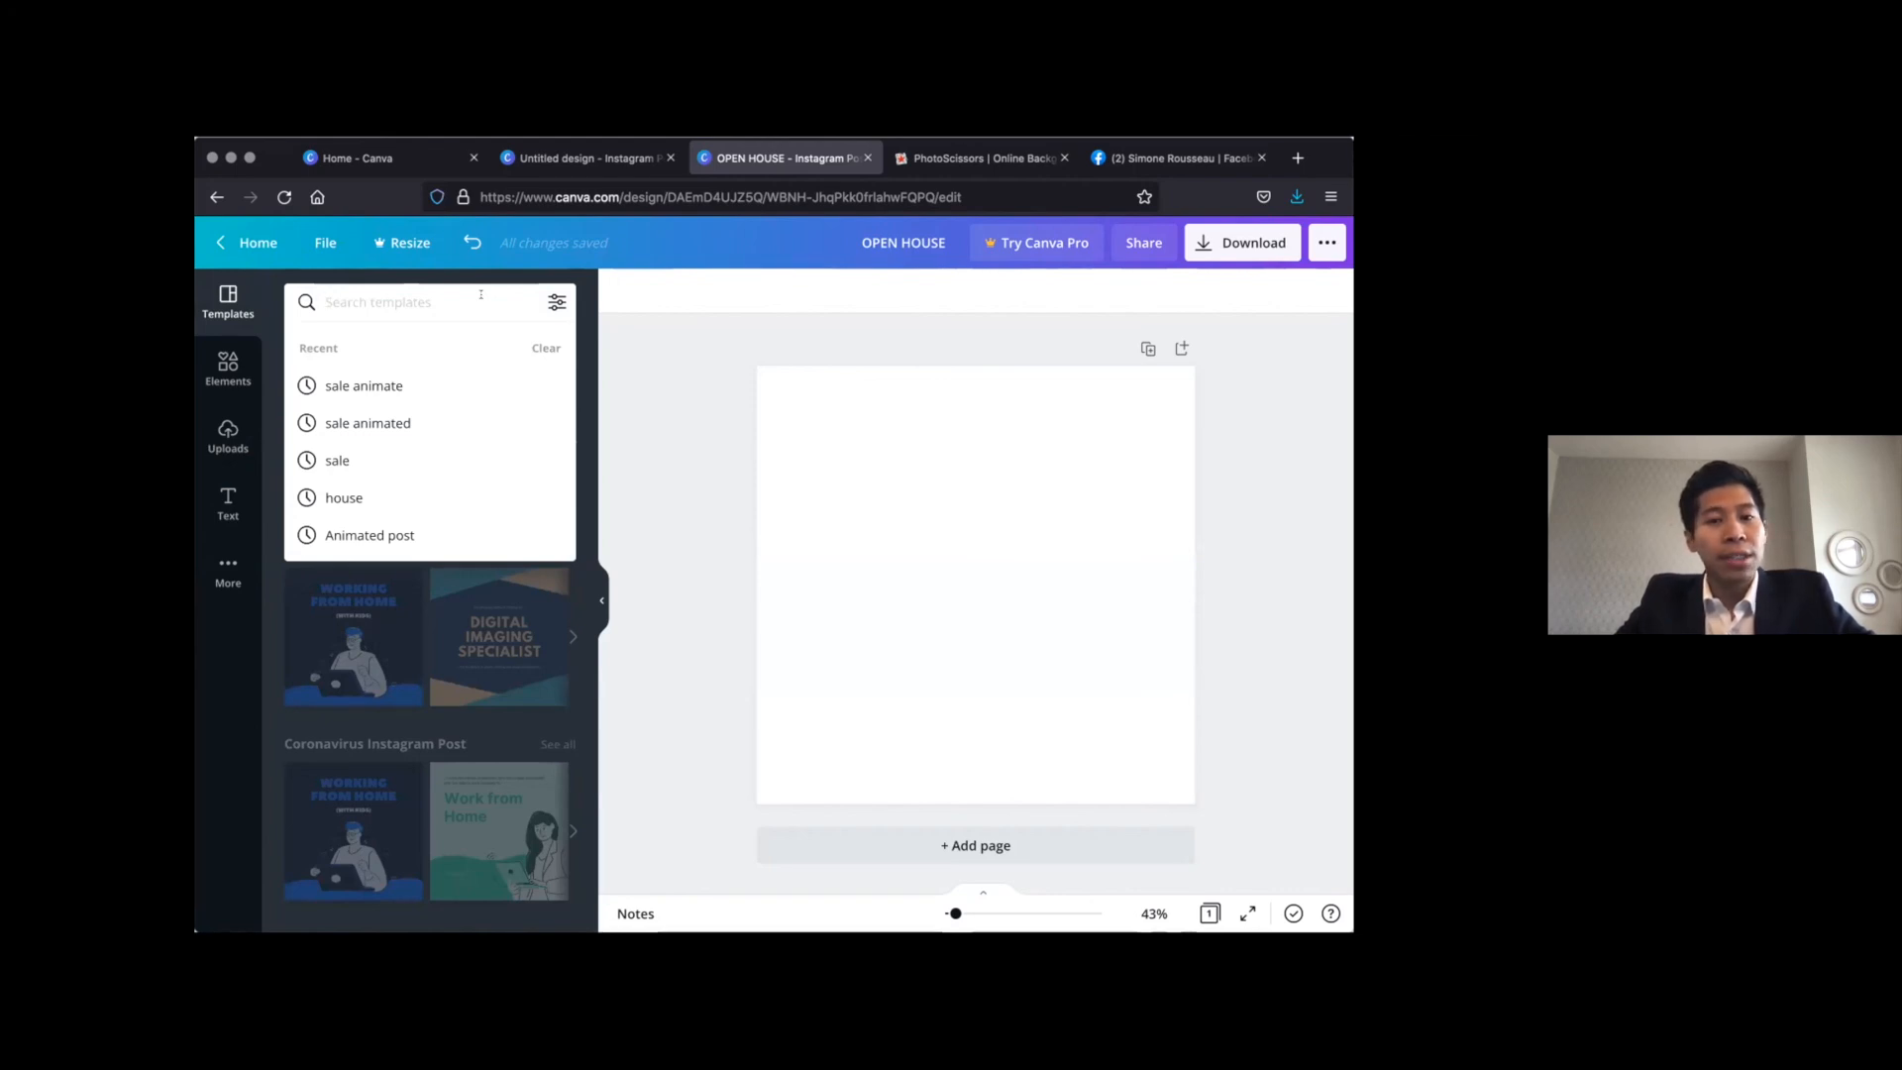
pyautogui.write('real')
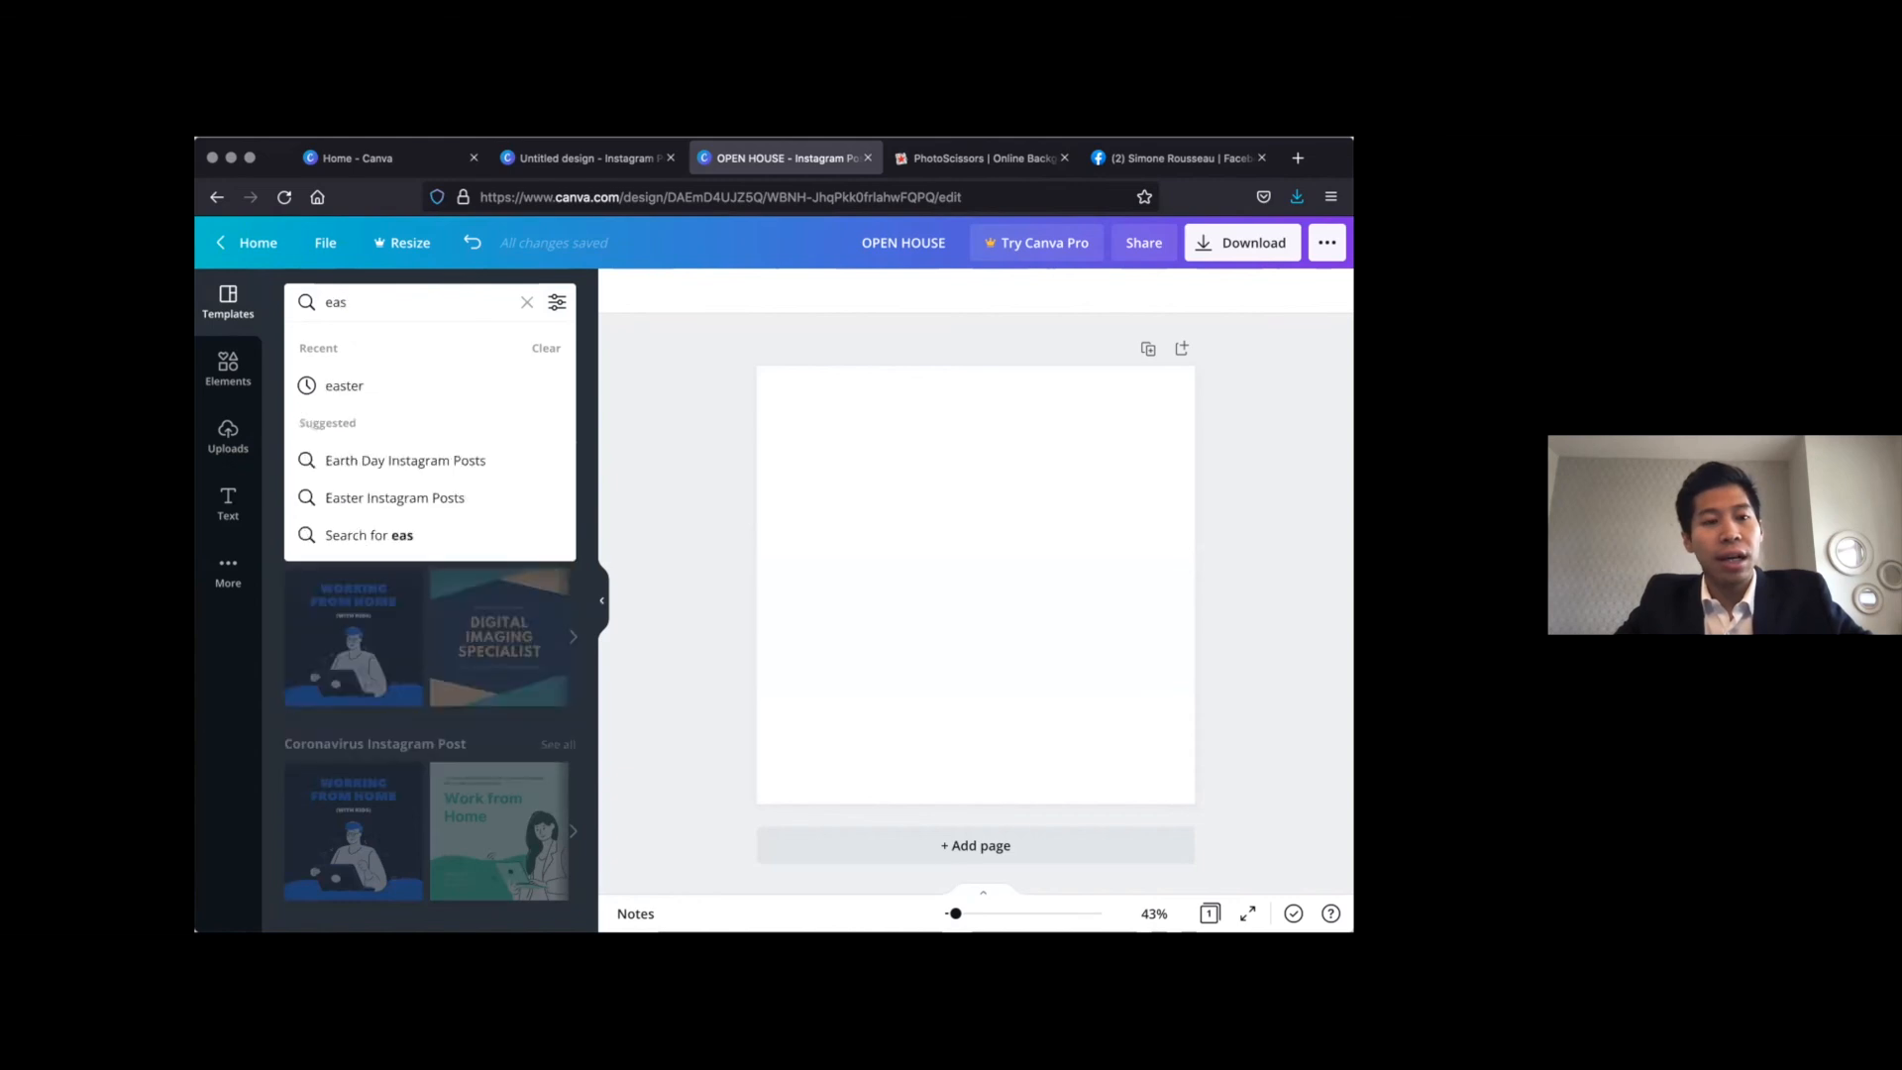
pyautogui.write(' est')
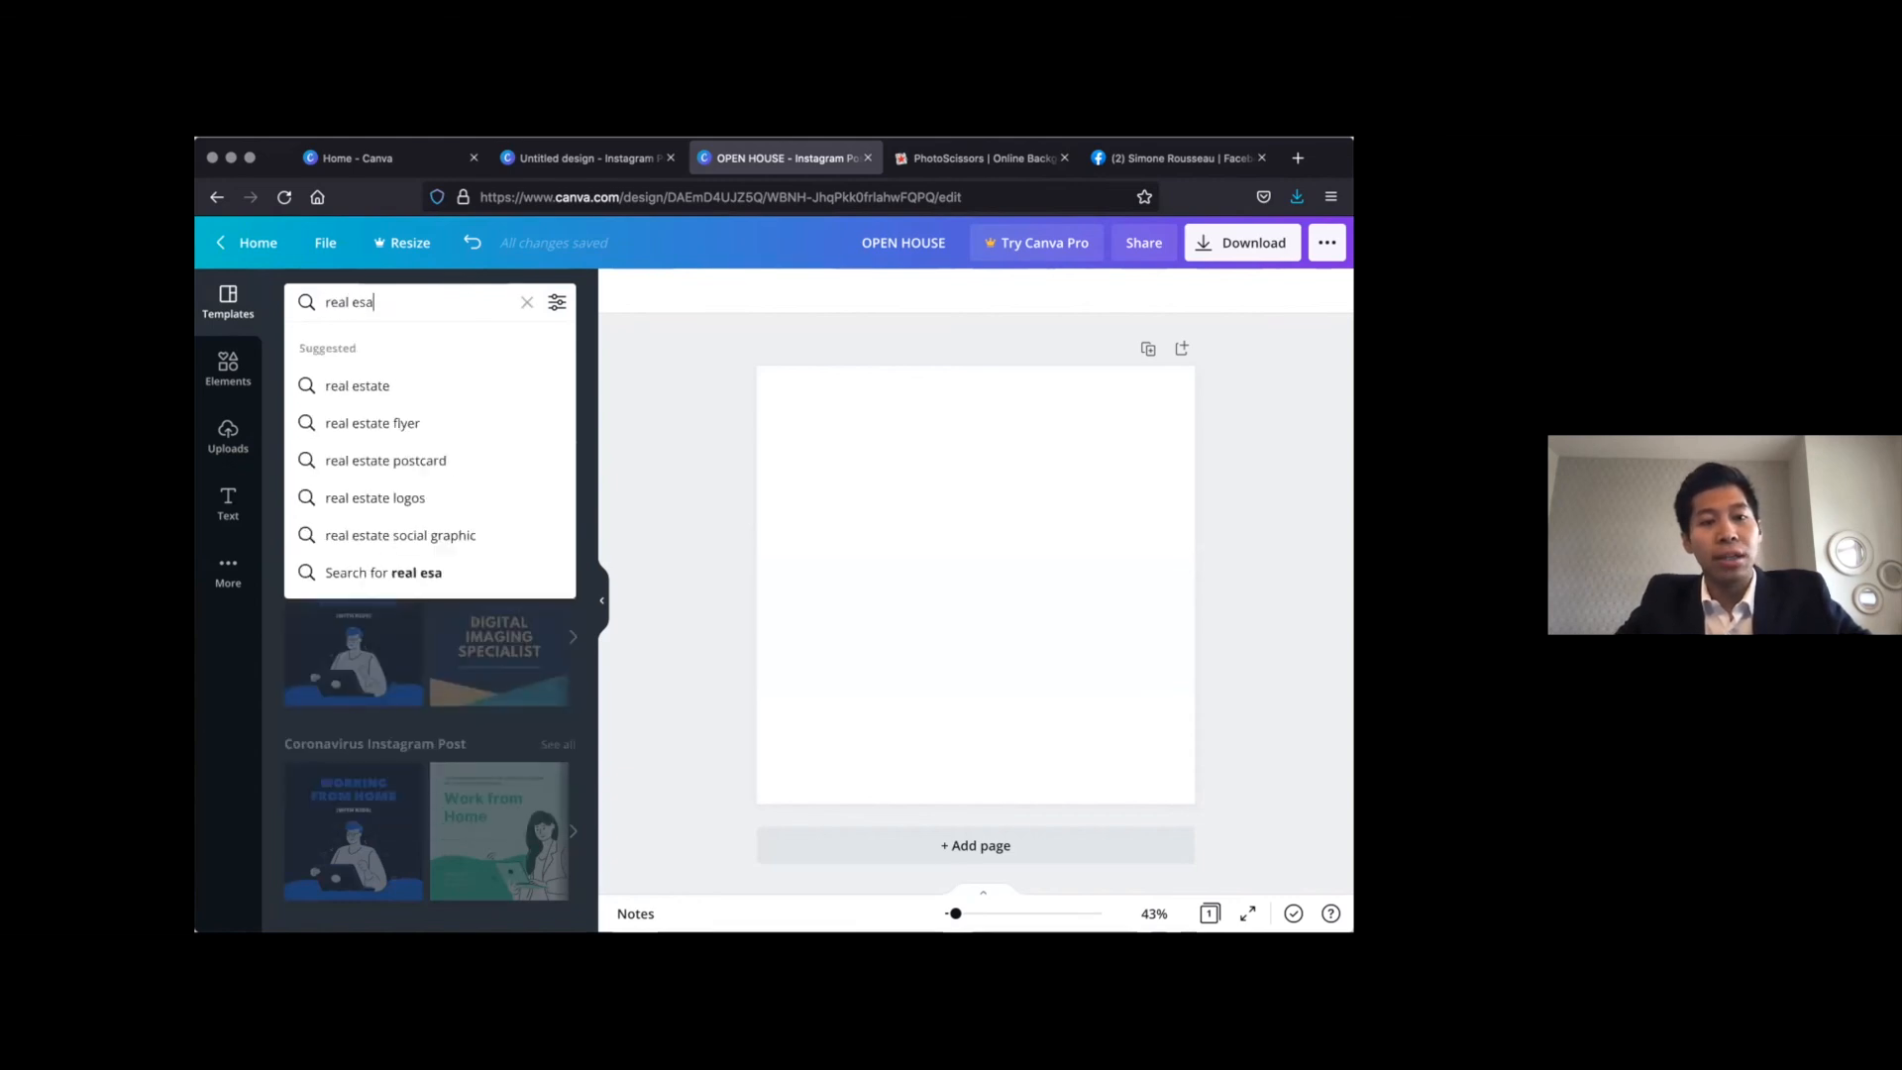
pyautogui.write('ate')
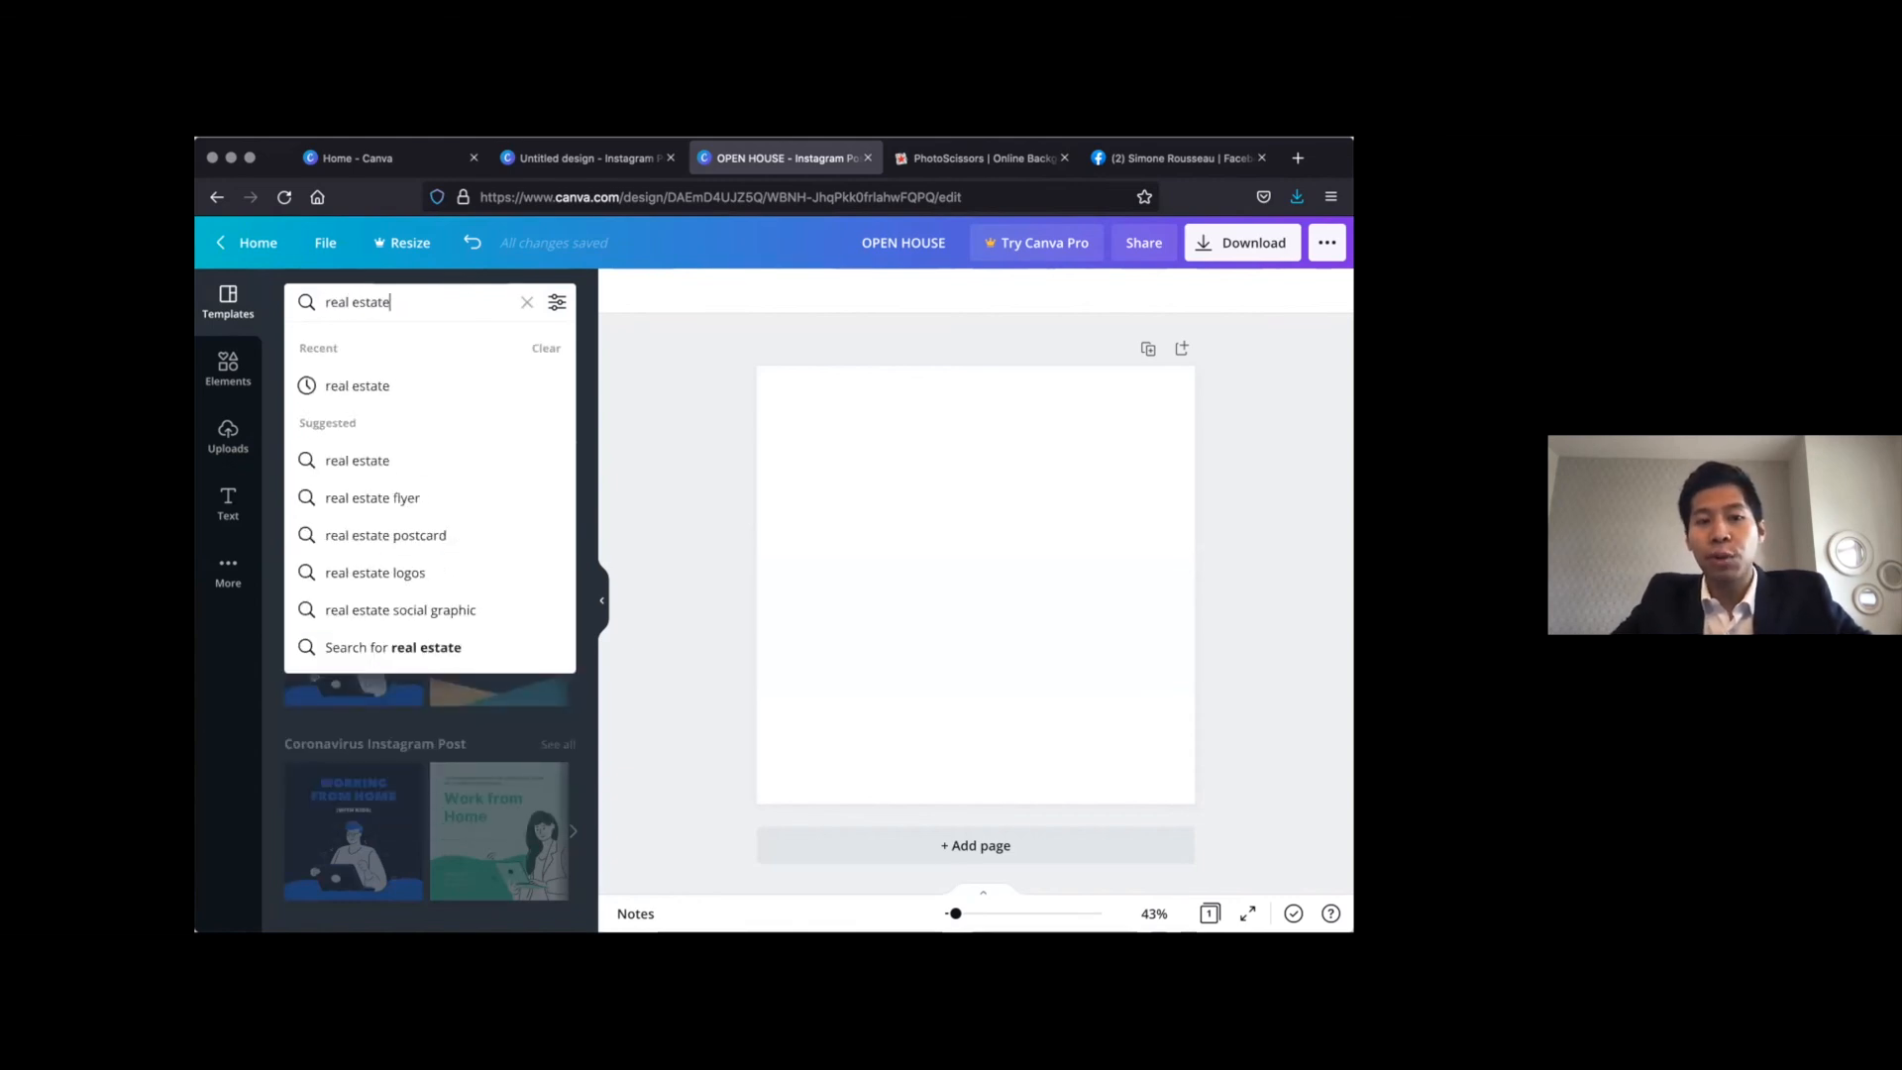
pyautogui.press('Return')
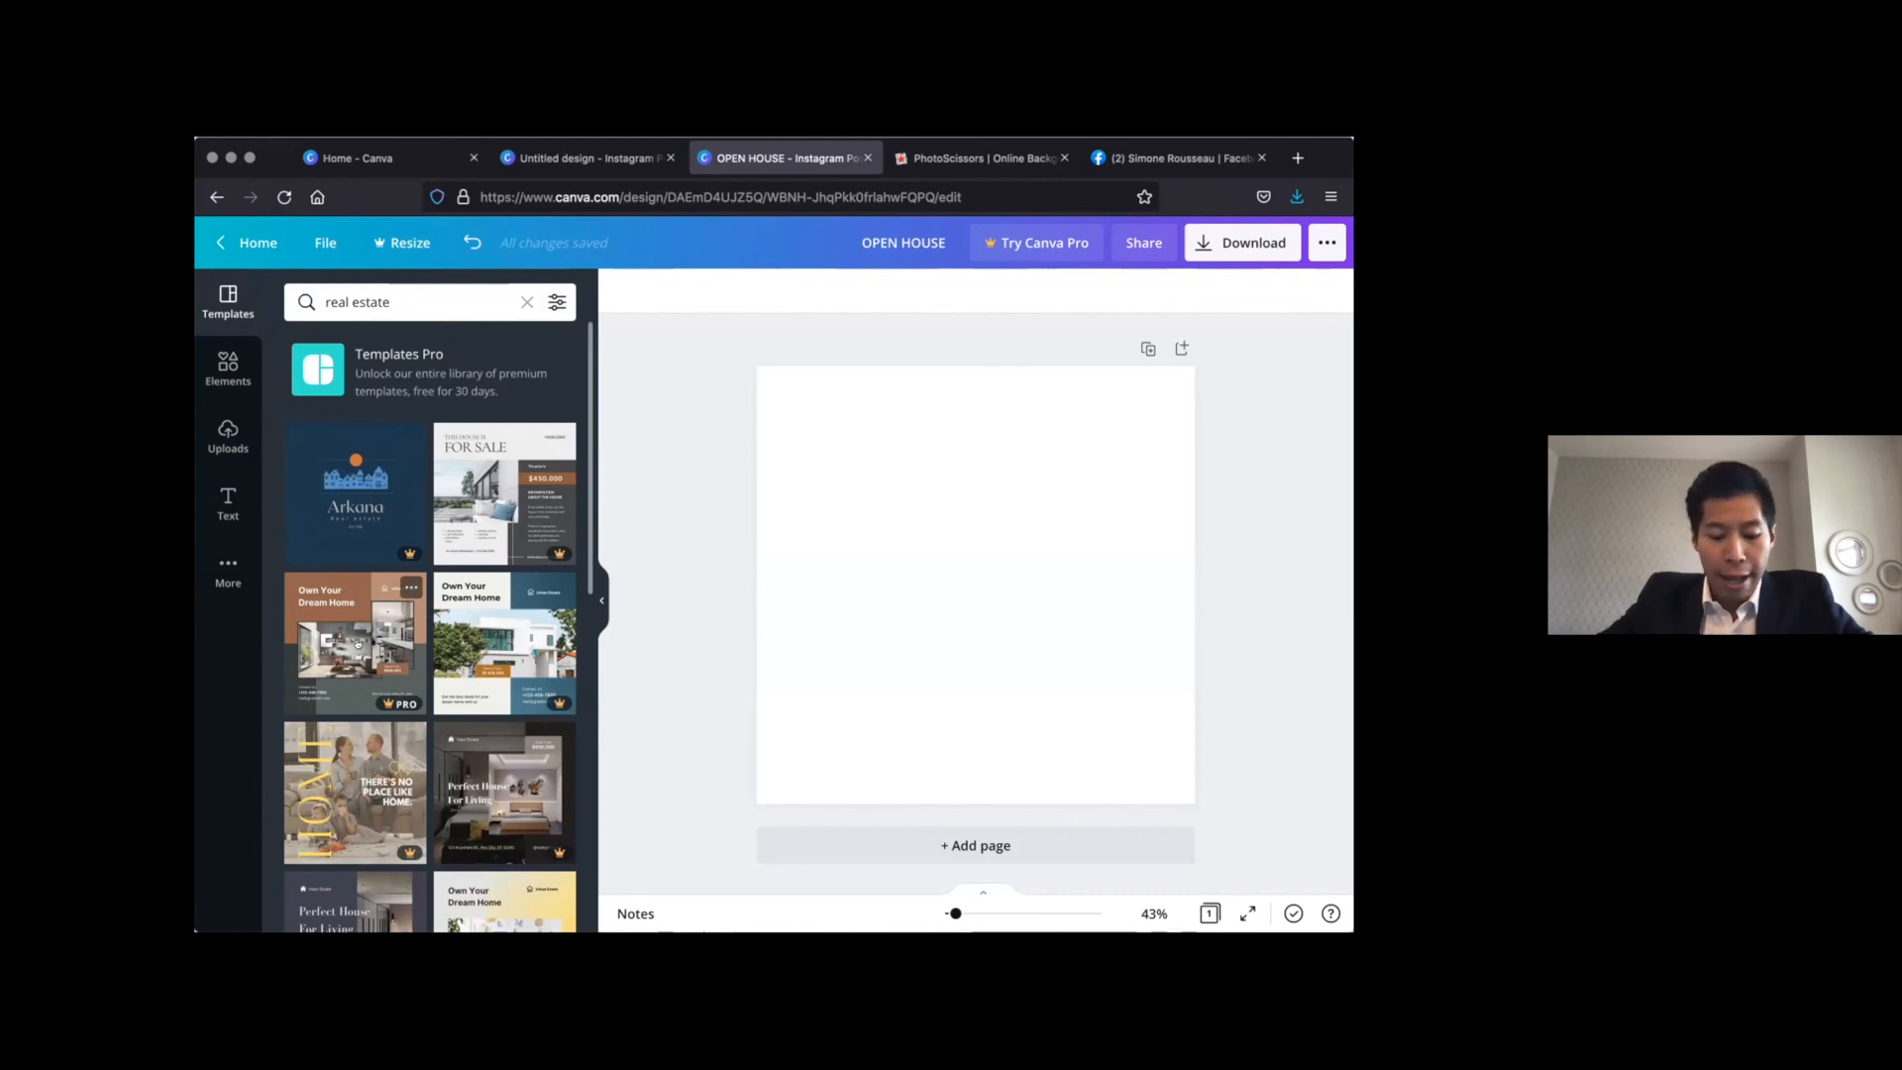
# Search the templates for "sale animate" and apply the dark green animated BLACK FRIDAY SALE template to the blank page
pyautogui.tripleClick(421, 296)
pyautogui.write('sa')
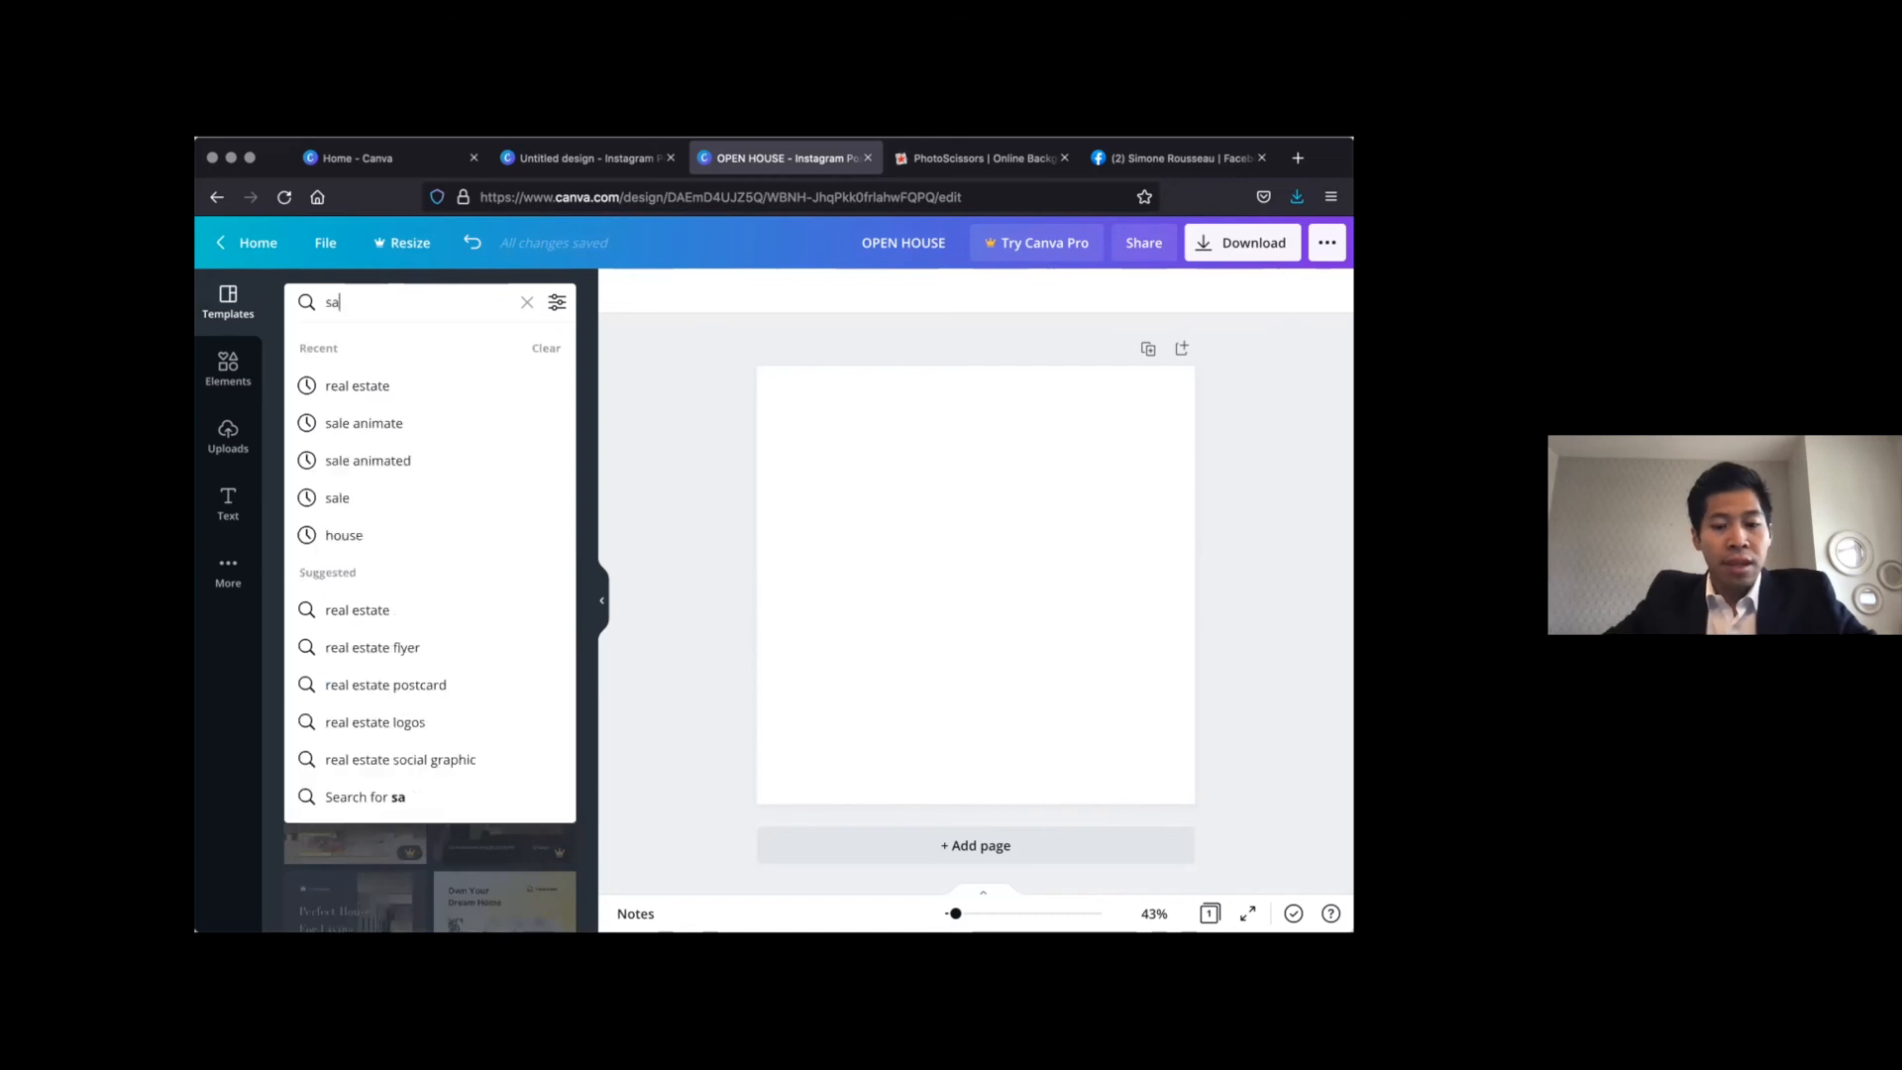
pyautogui.write('le animate')
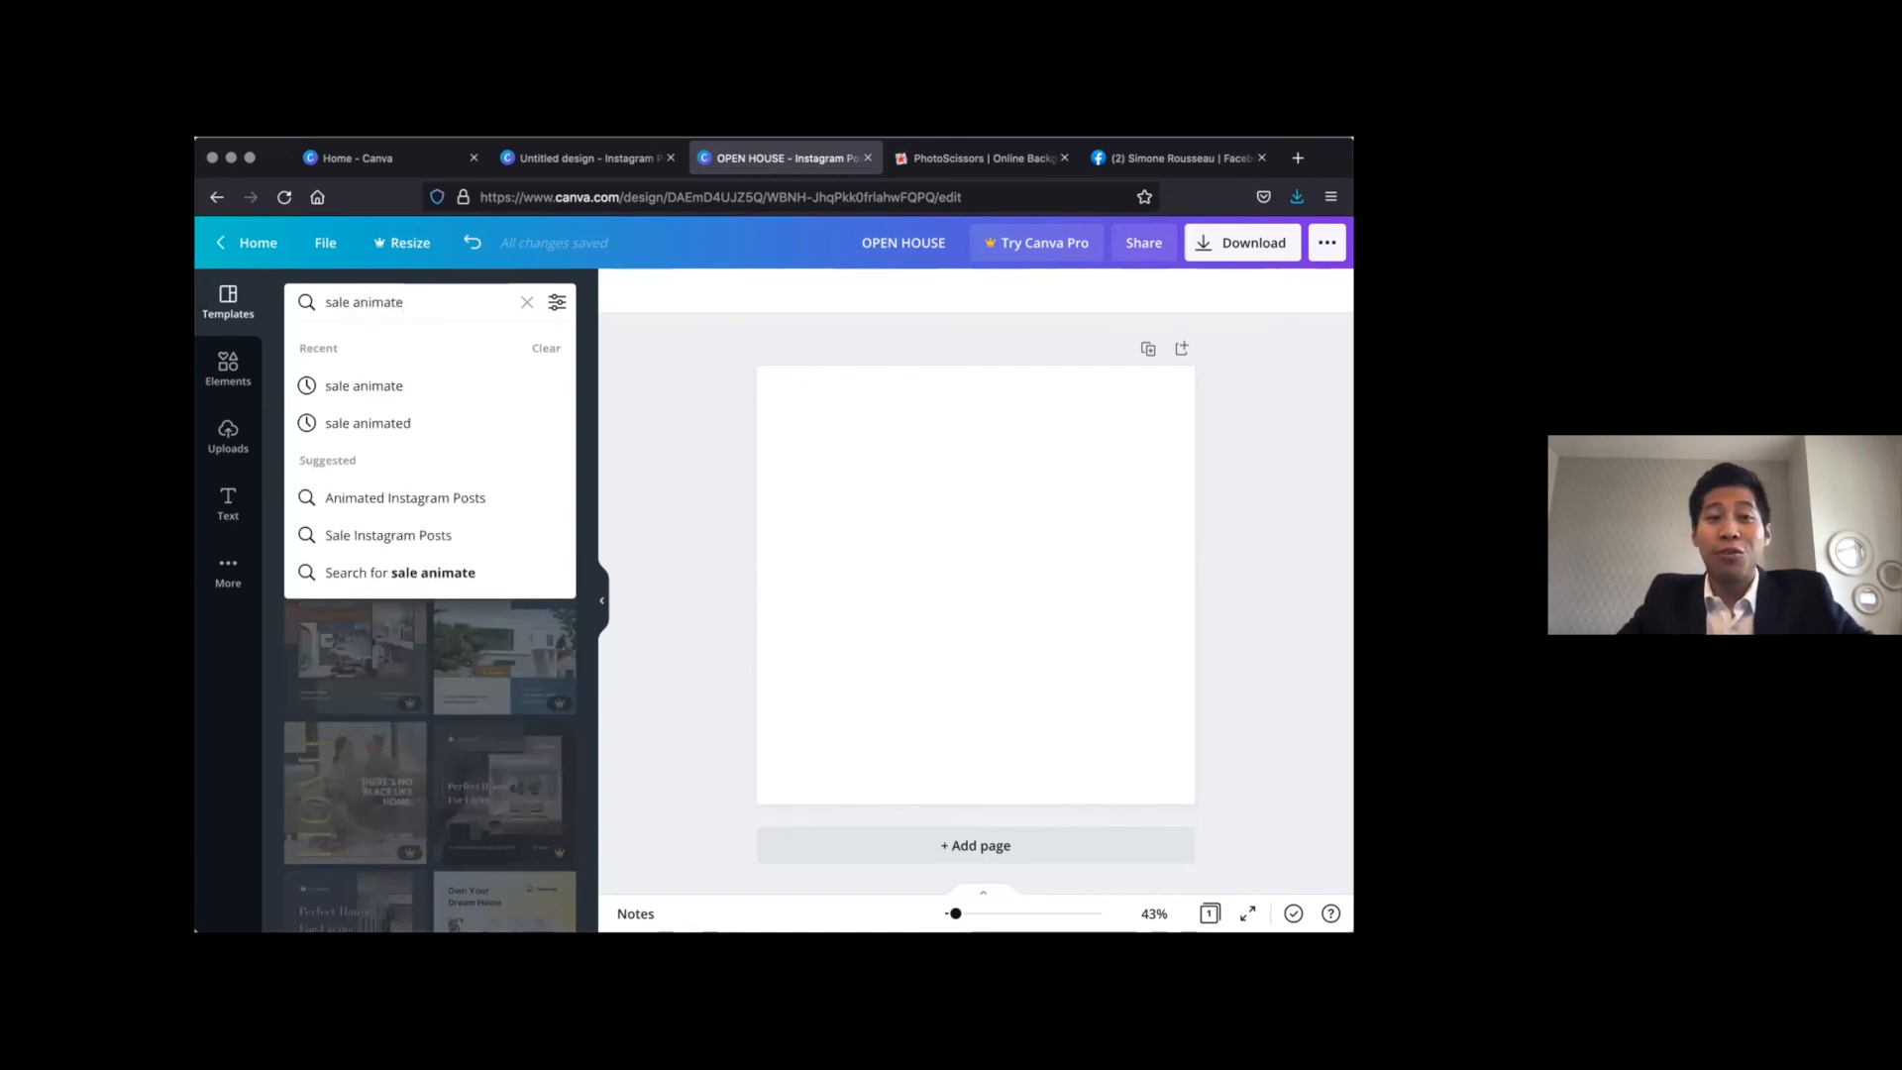
pyautogui.press('Return')
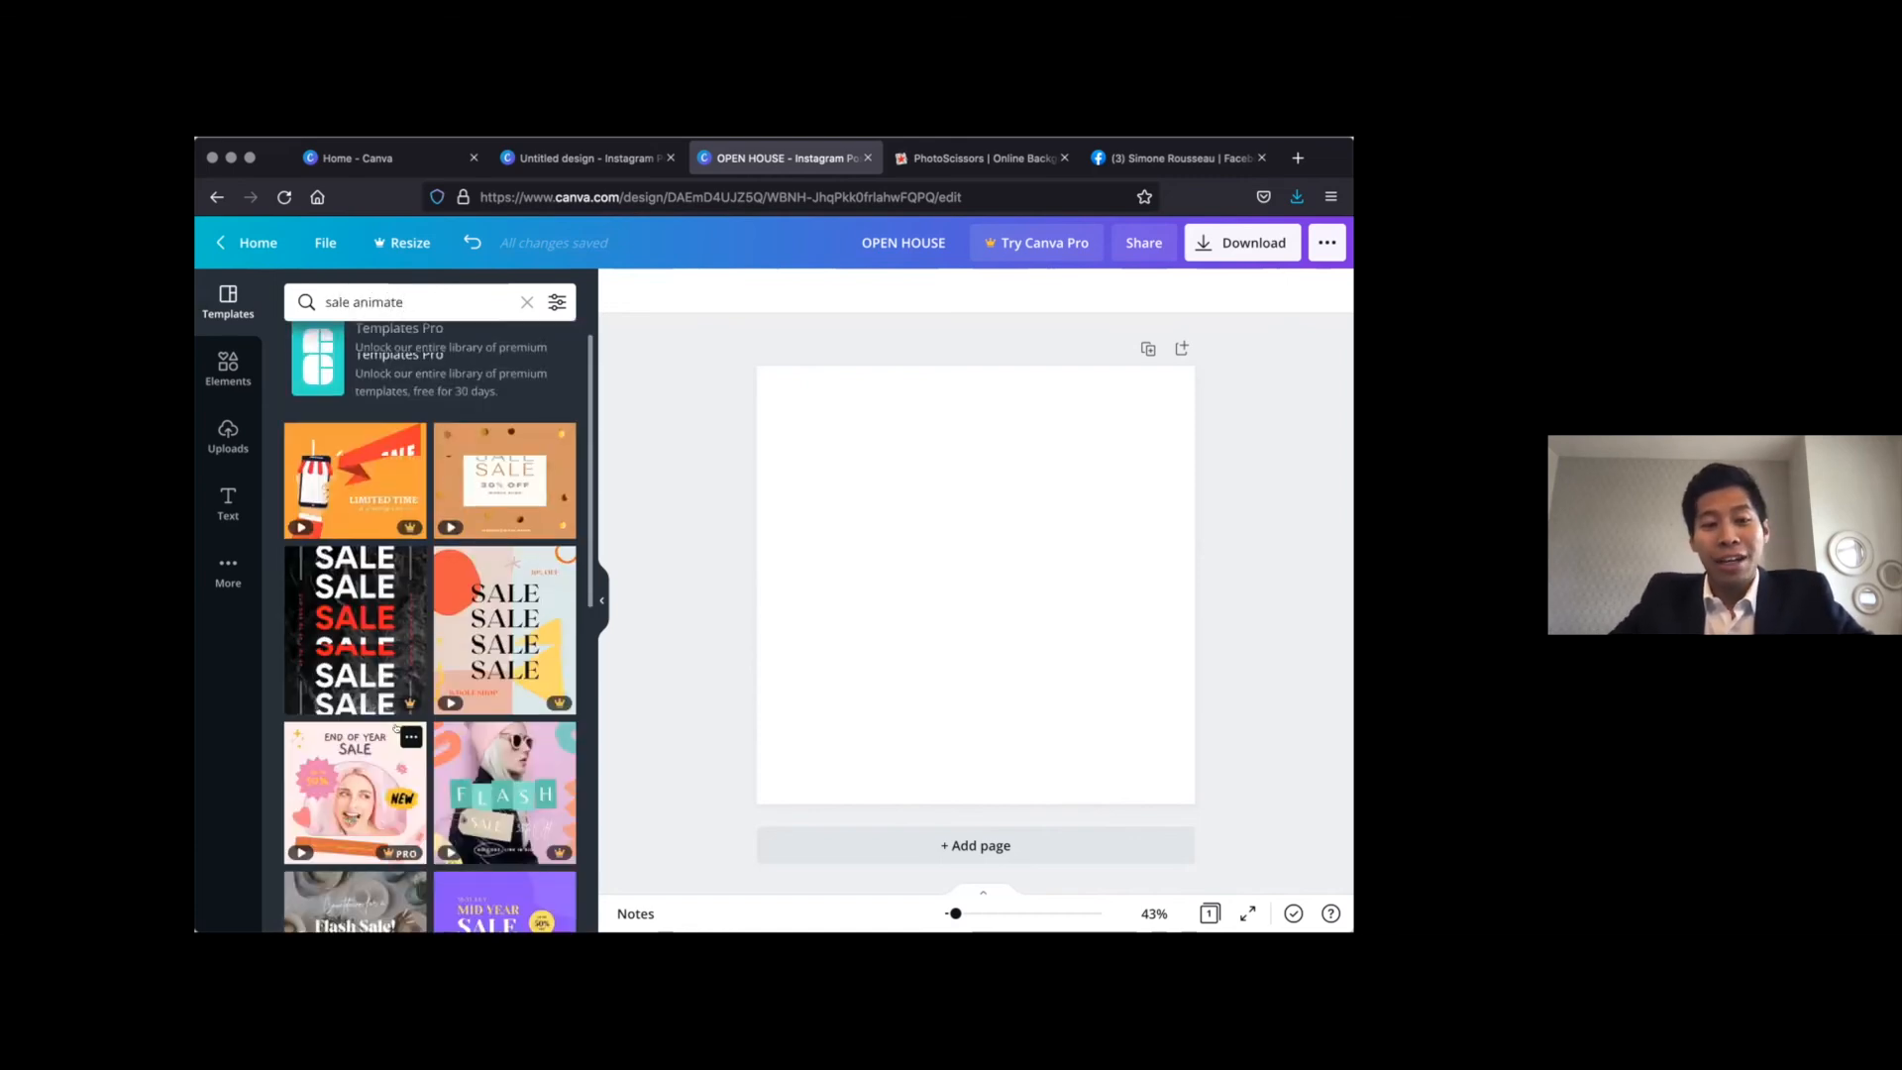
pyautogui.scroll(-3, 395, 727)
pyautogui.scroll(-10, 395, 727)
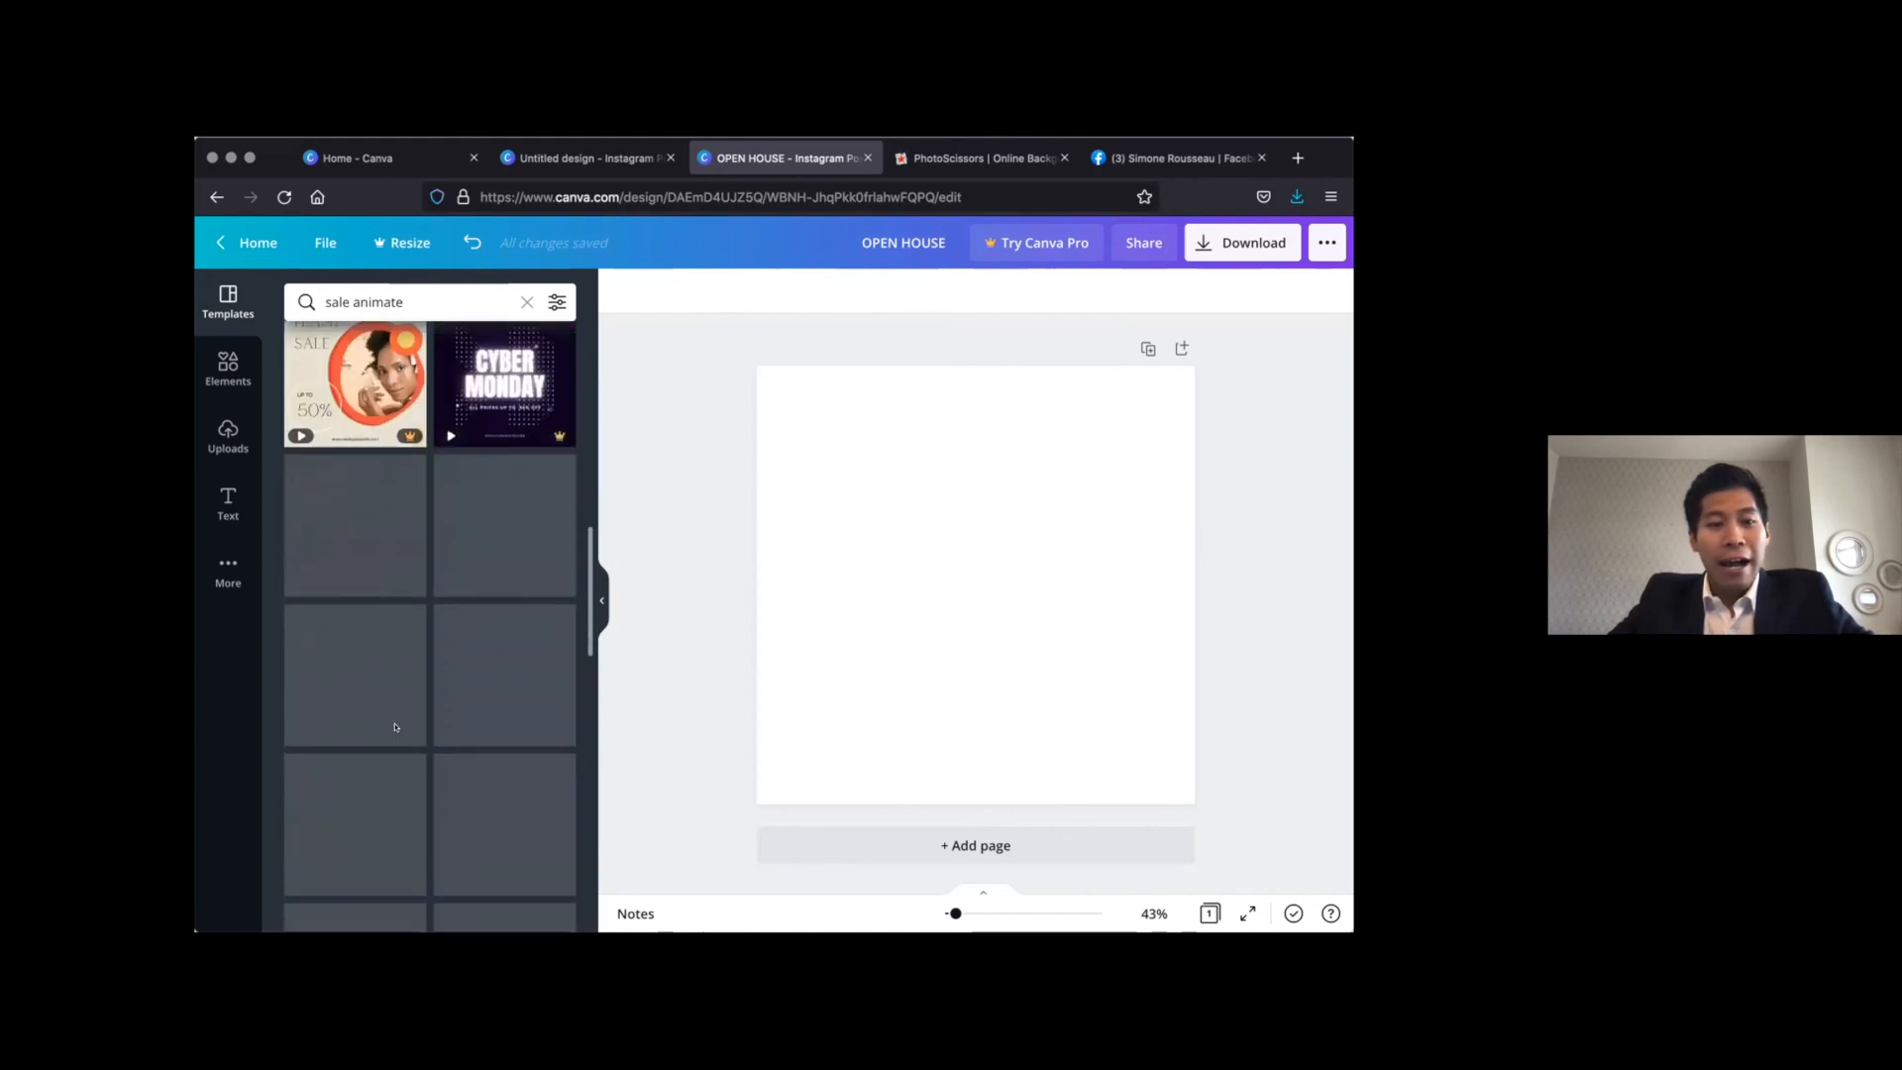
pyautogui.scroll(-1, 395, 727)
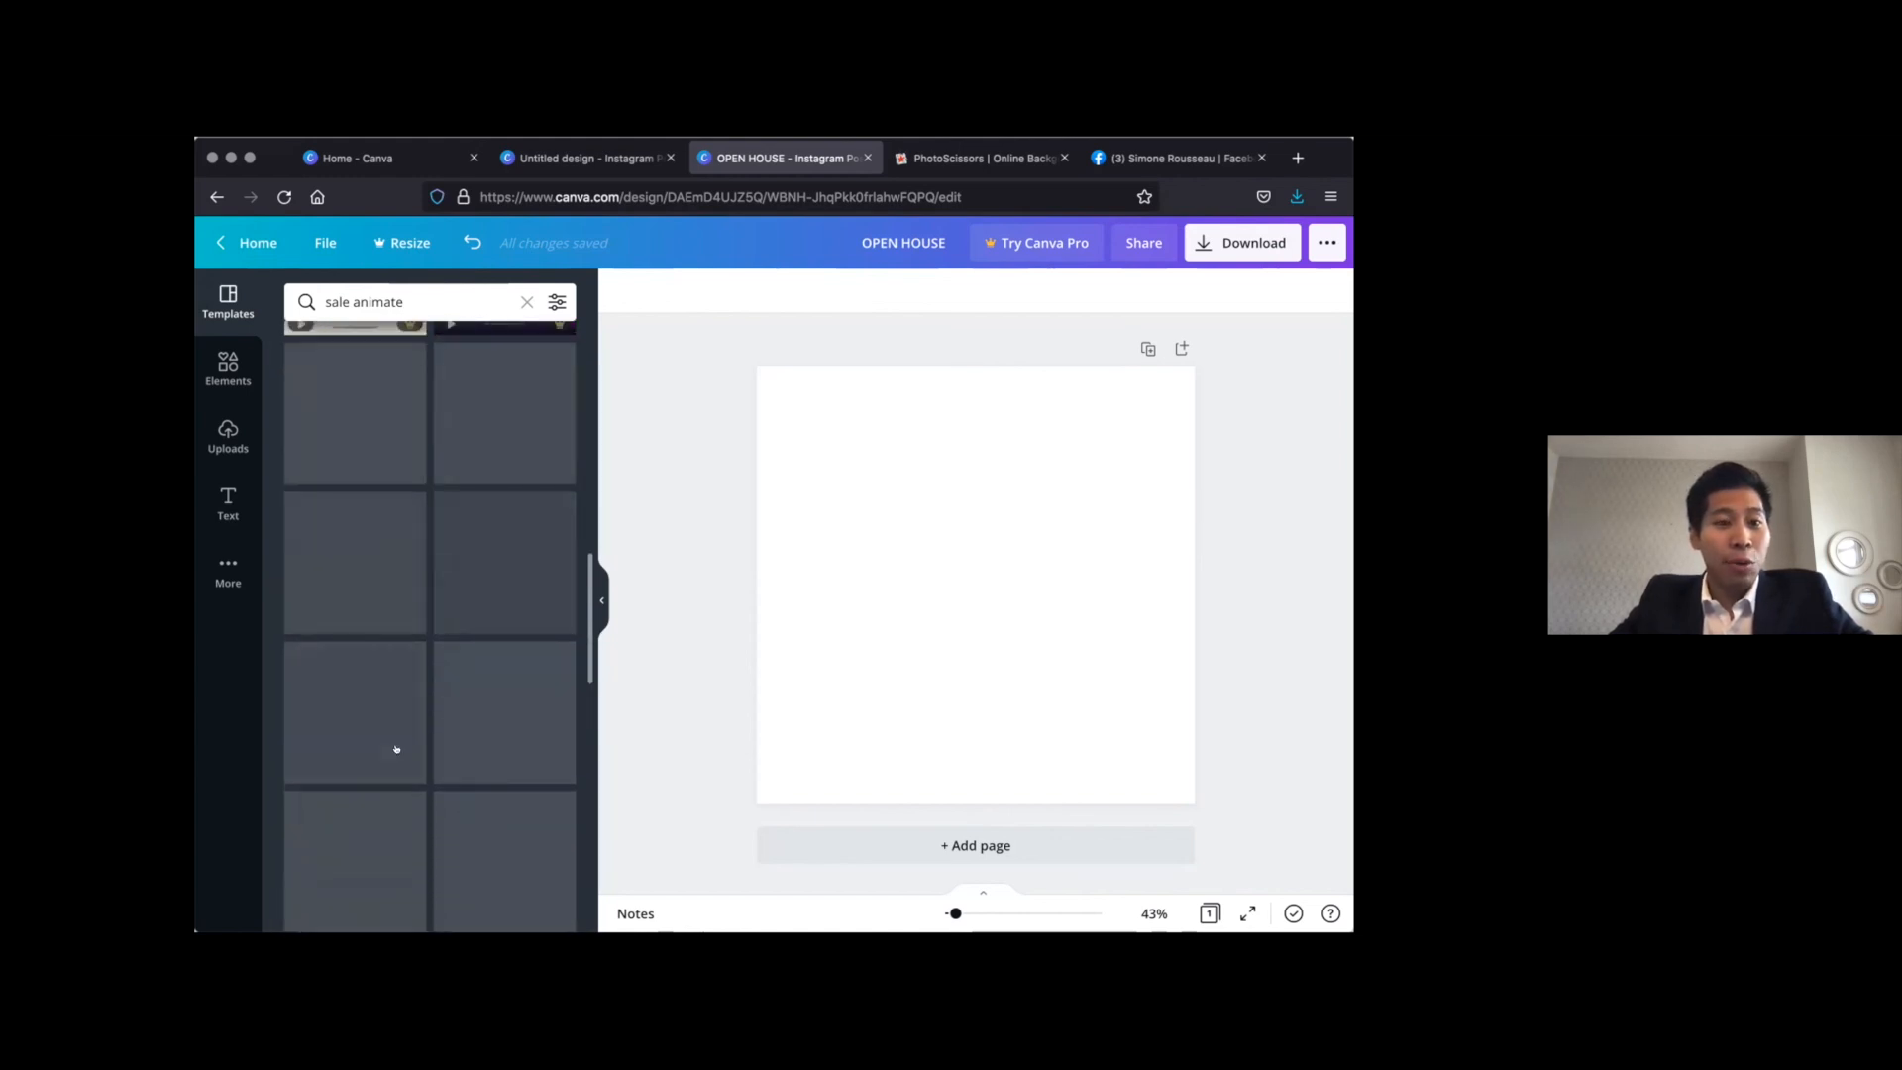
pyautogui.scroll(-10, 396, 747)
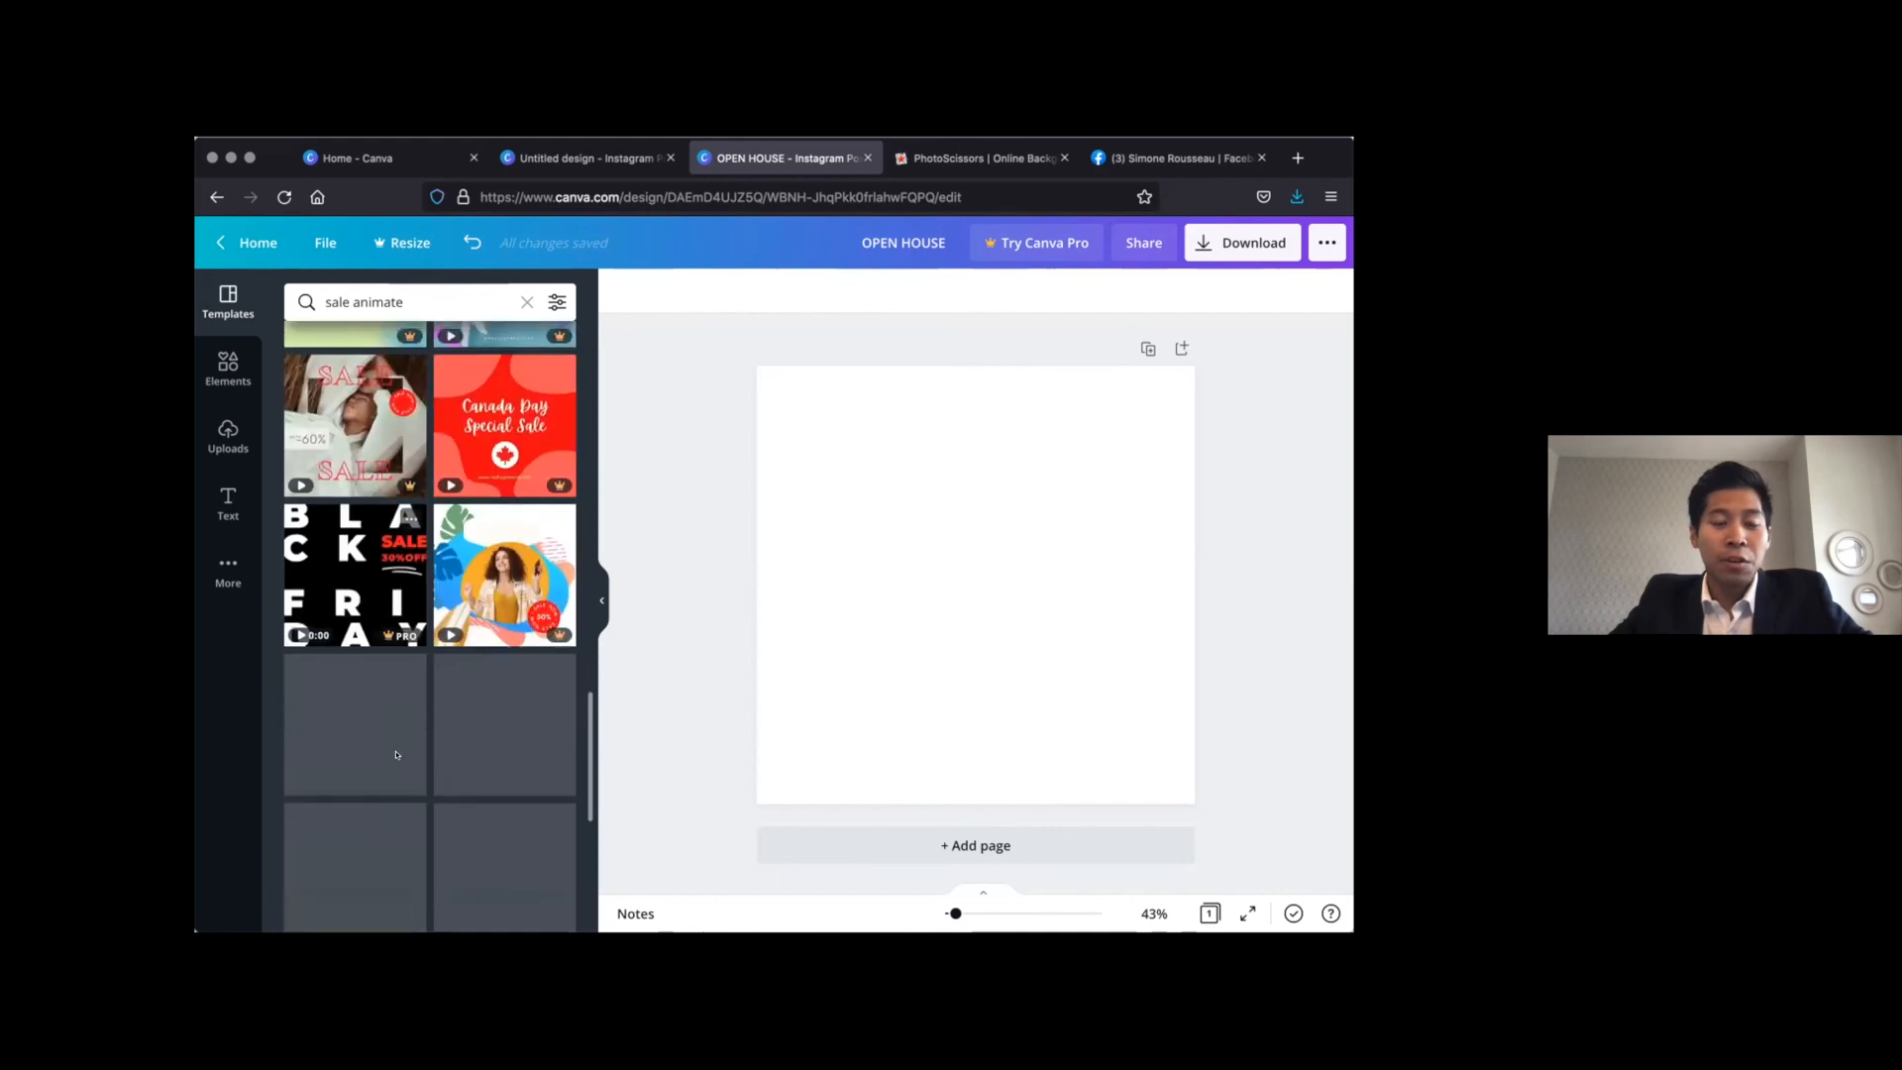
pyautogui.scroll(-3, 396, 753)
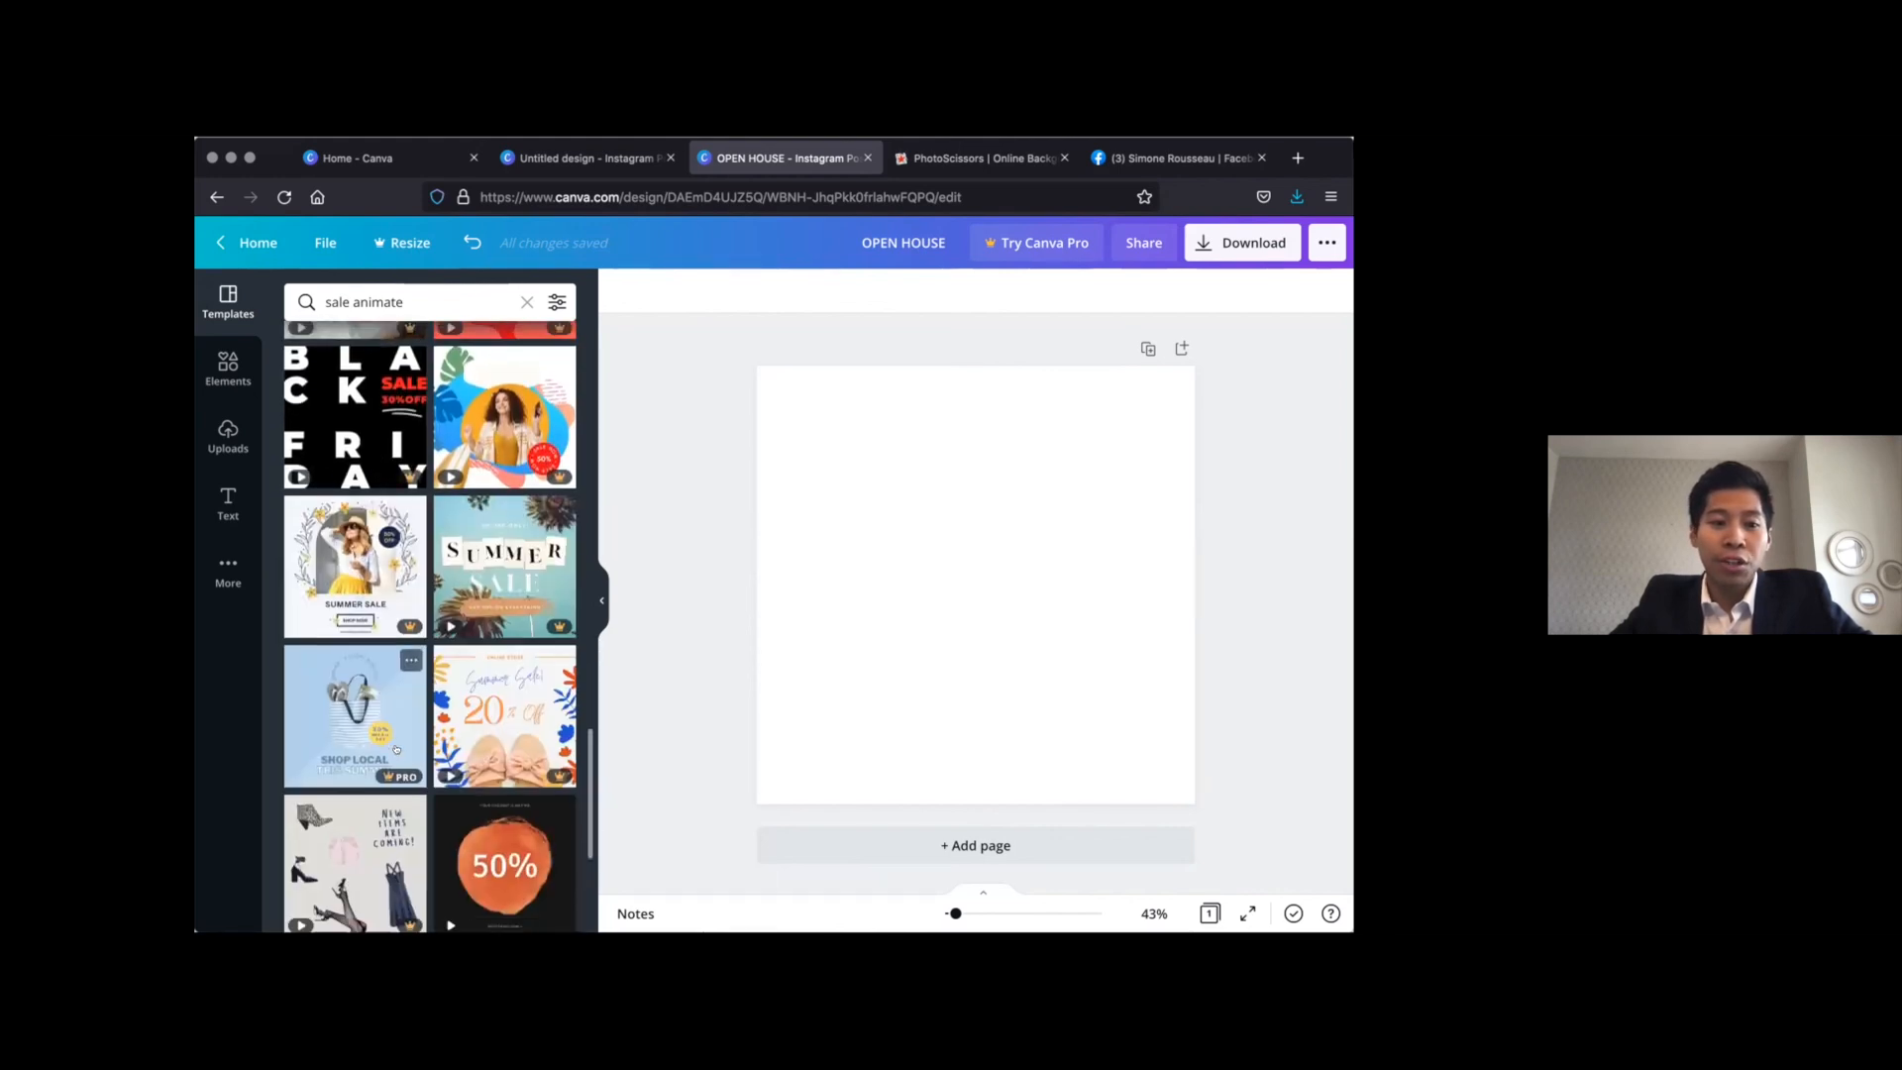
pyautogui.scroll(-5, 394, 750)
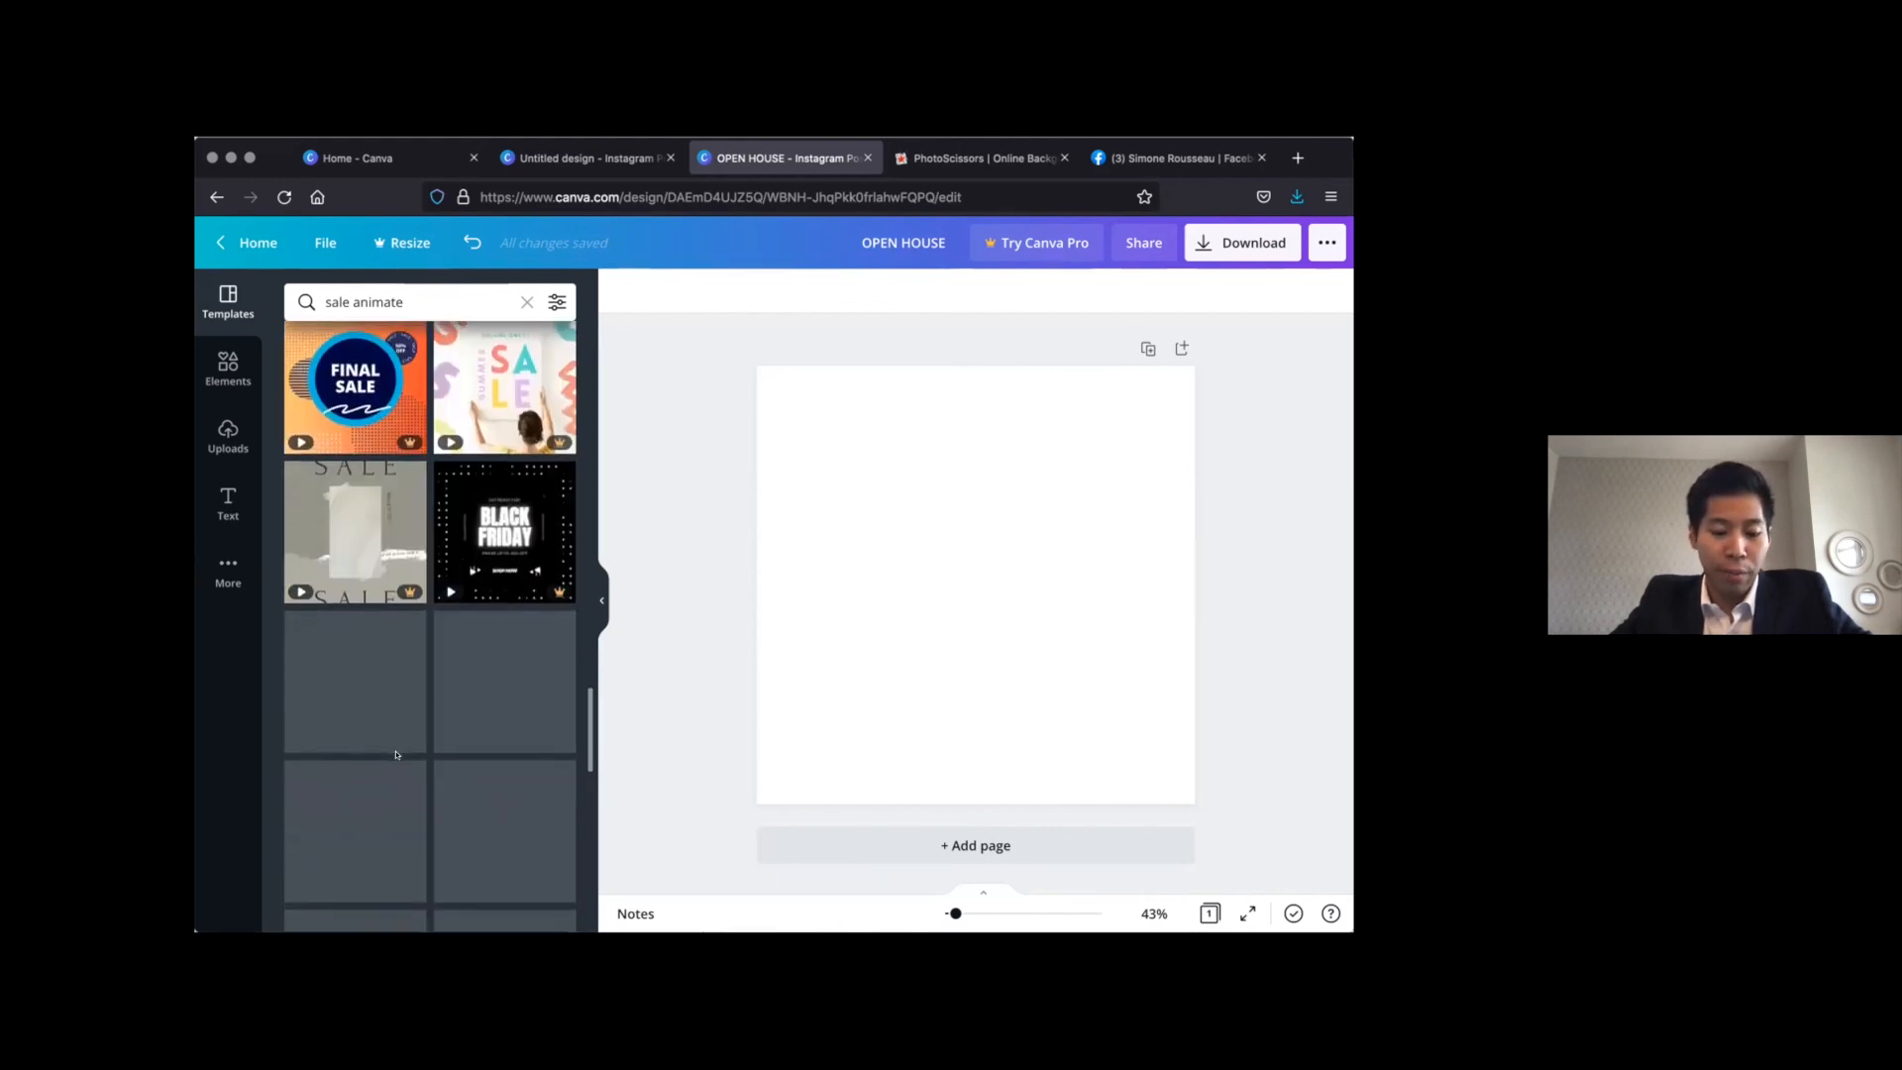
pyautogui.scroll(-1, 396, 755)
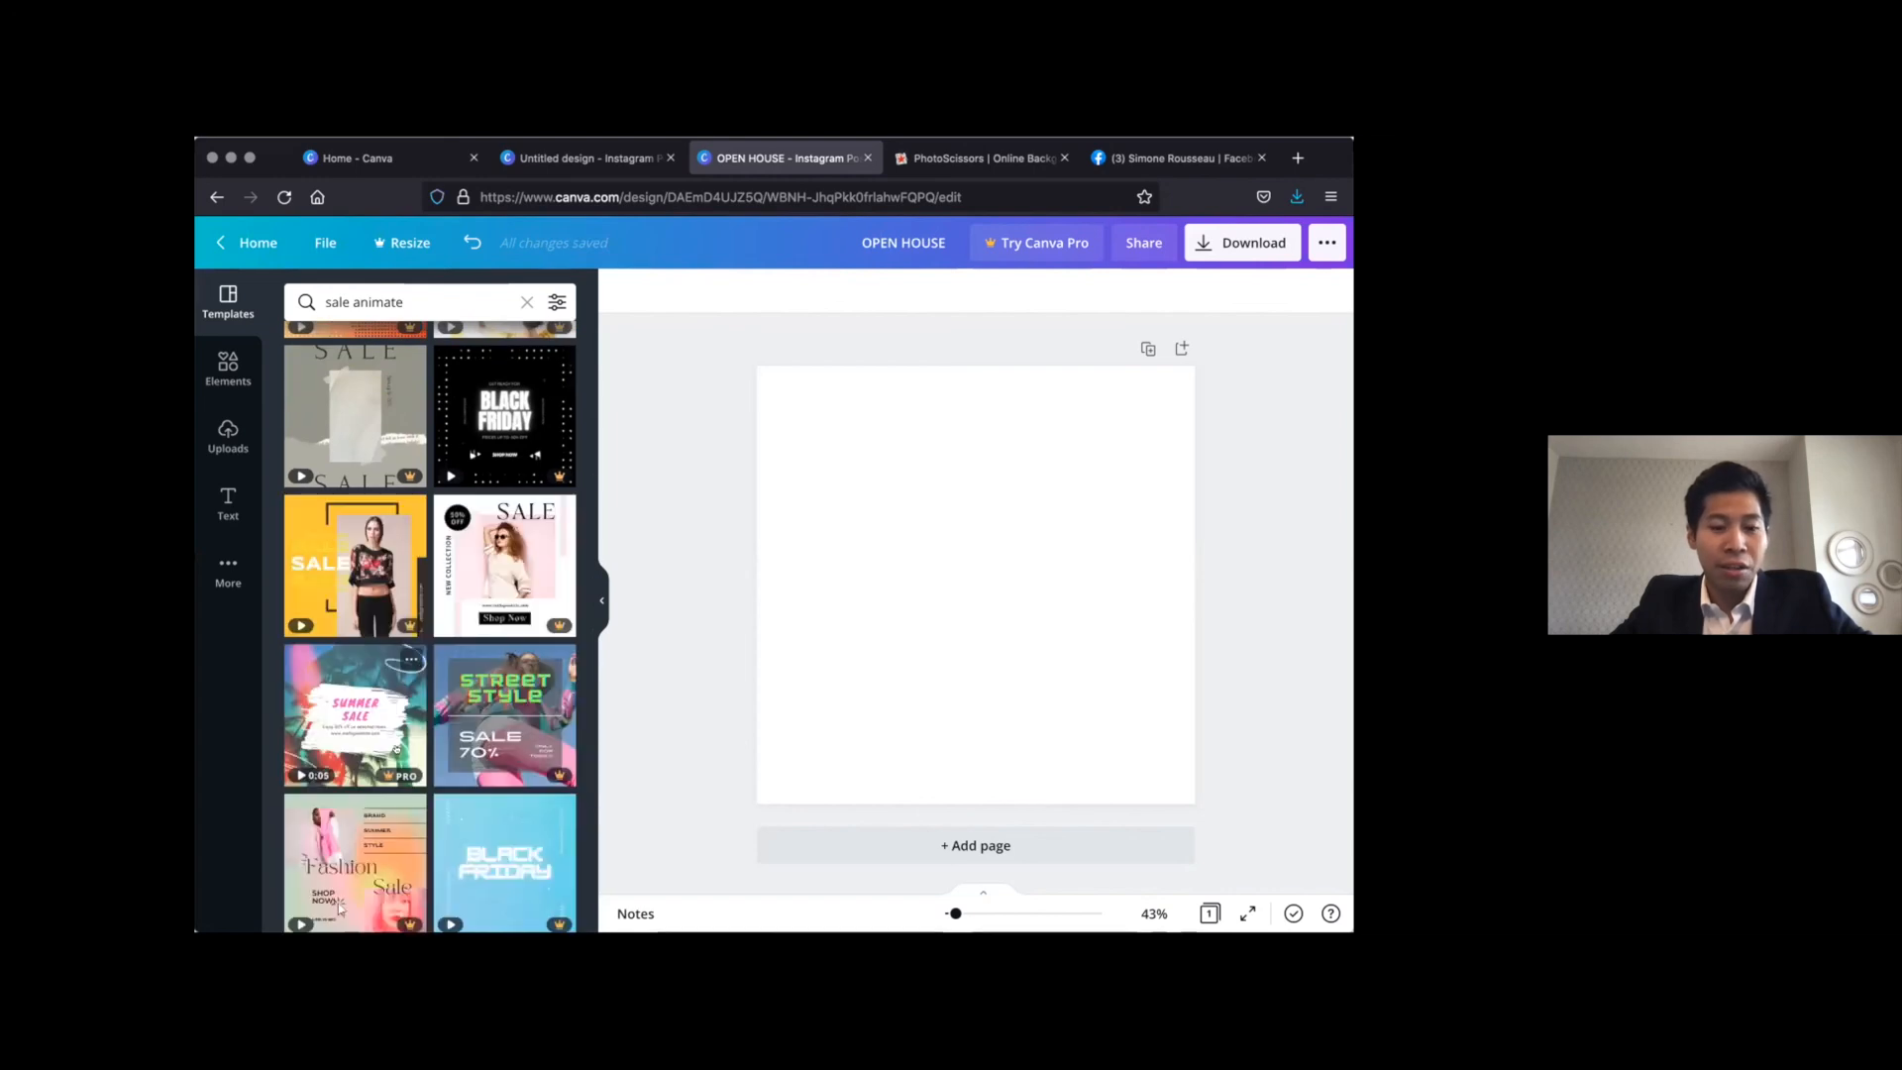
pyautogui.scroll(-3, 397, 749)
pyautogui.scroll(-4, 396, 750)
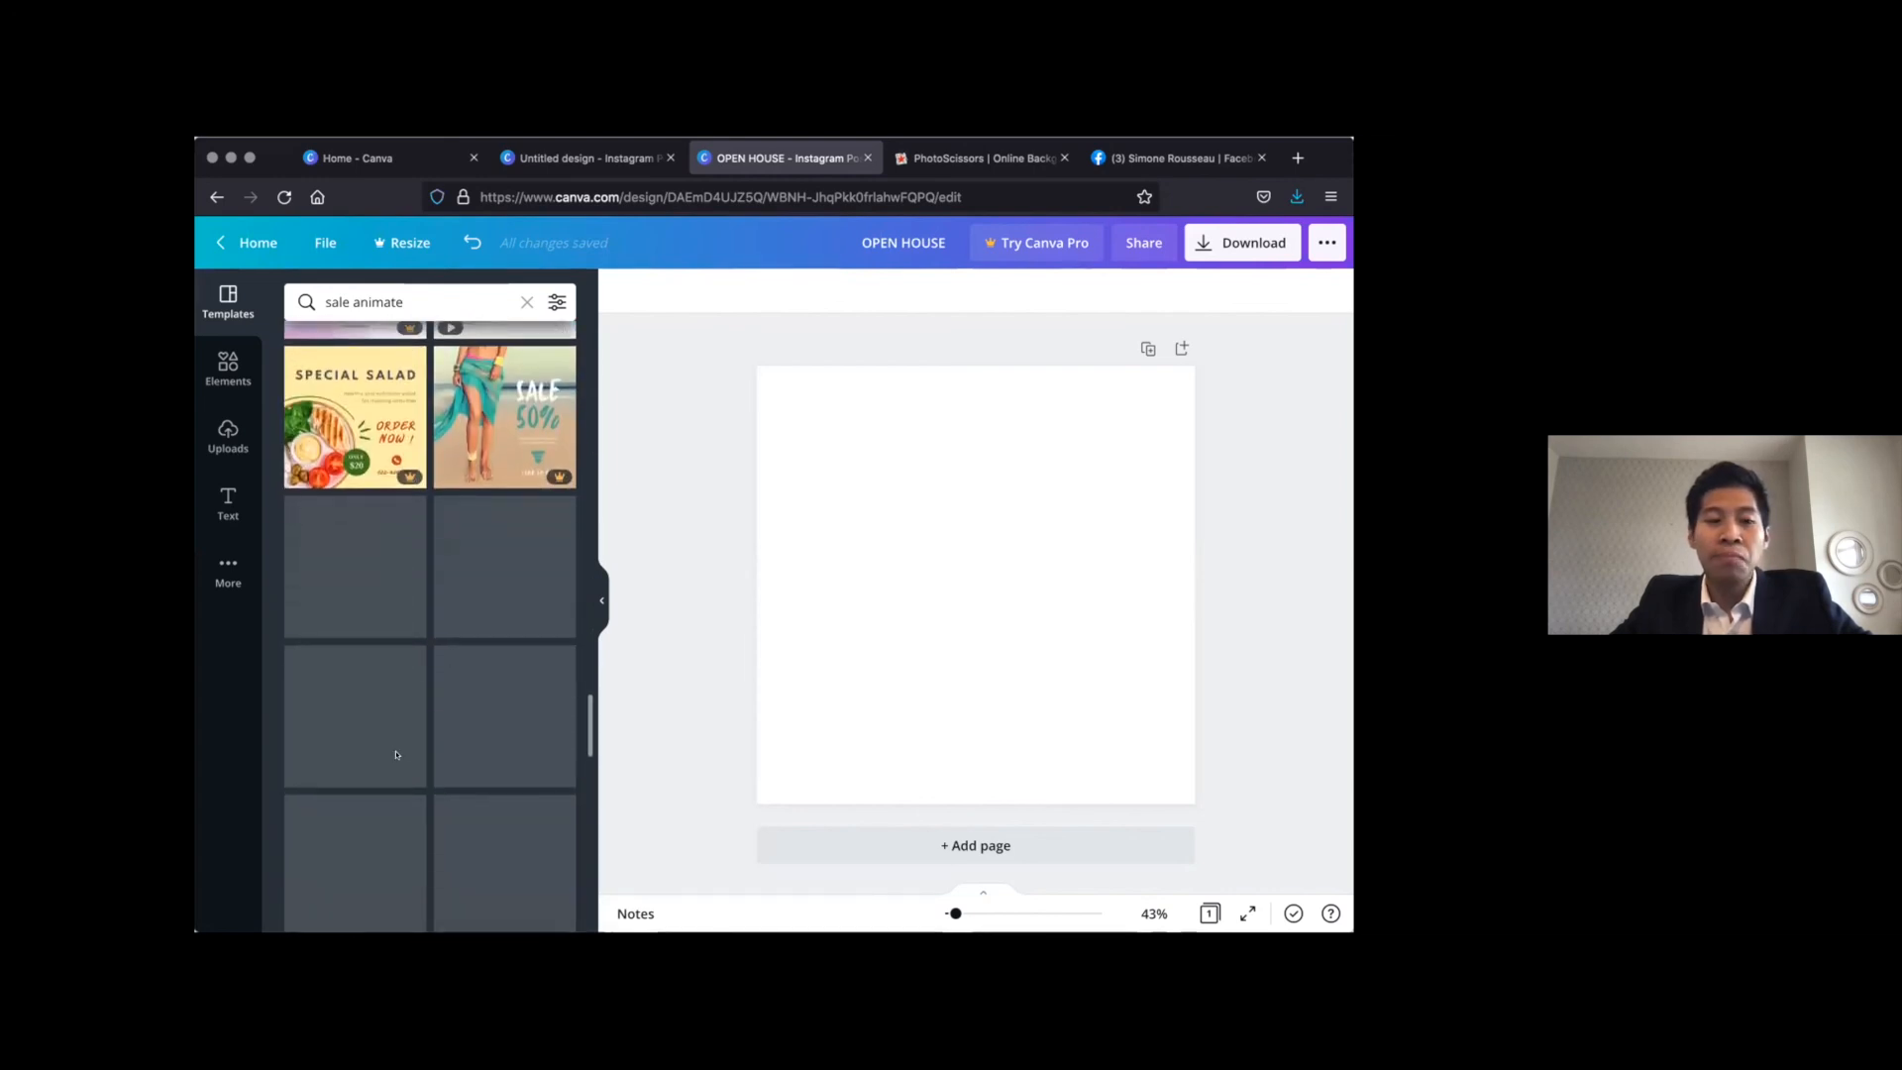
pyautogui.click(370, 691)
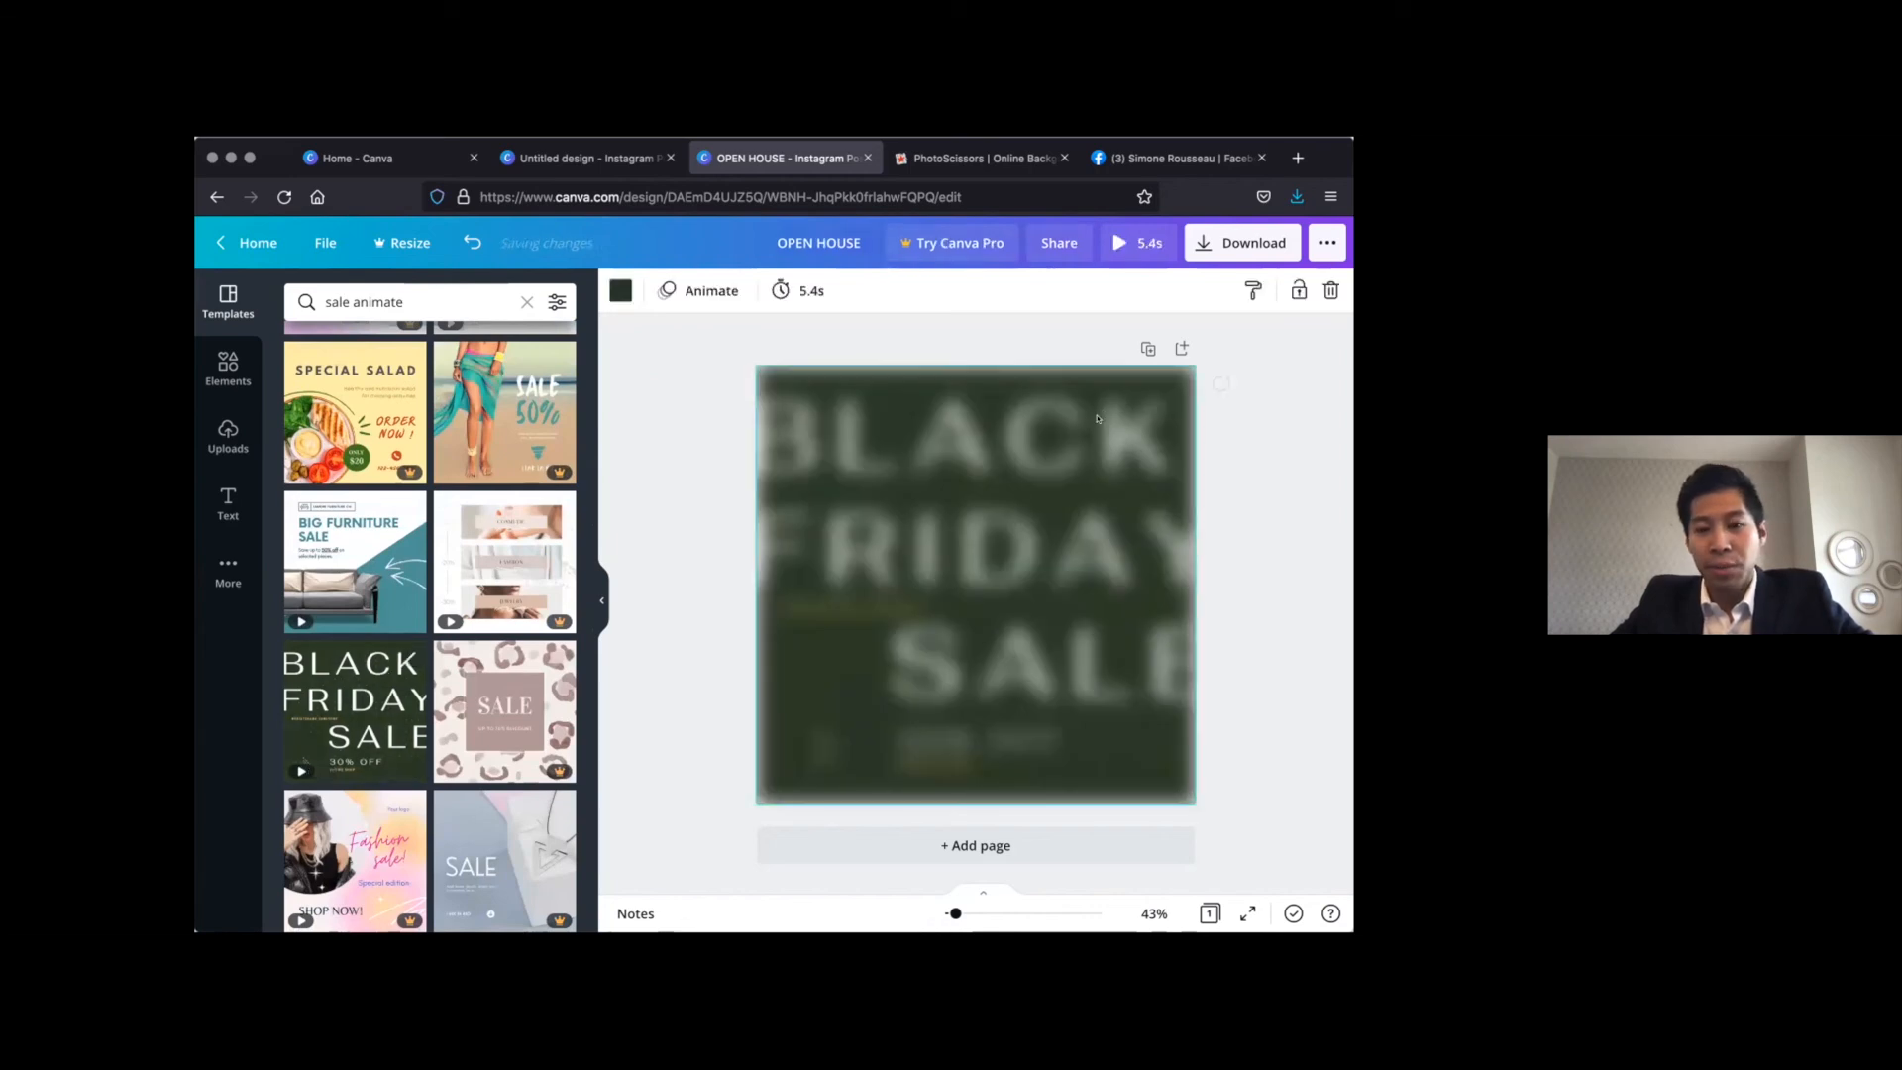
# Delete the large headline words BLACK, FRIDAY and SALE from the template
pyautogui.click(1065, 444)
pyautogui.press('Delete')
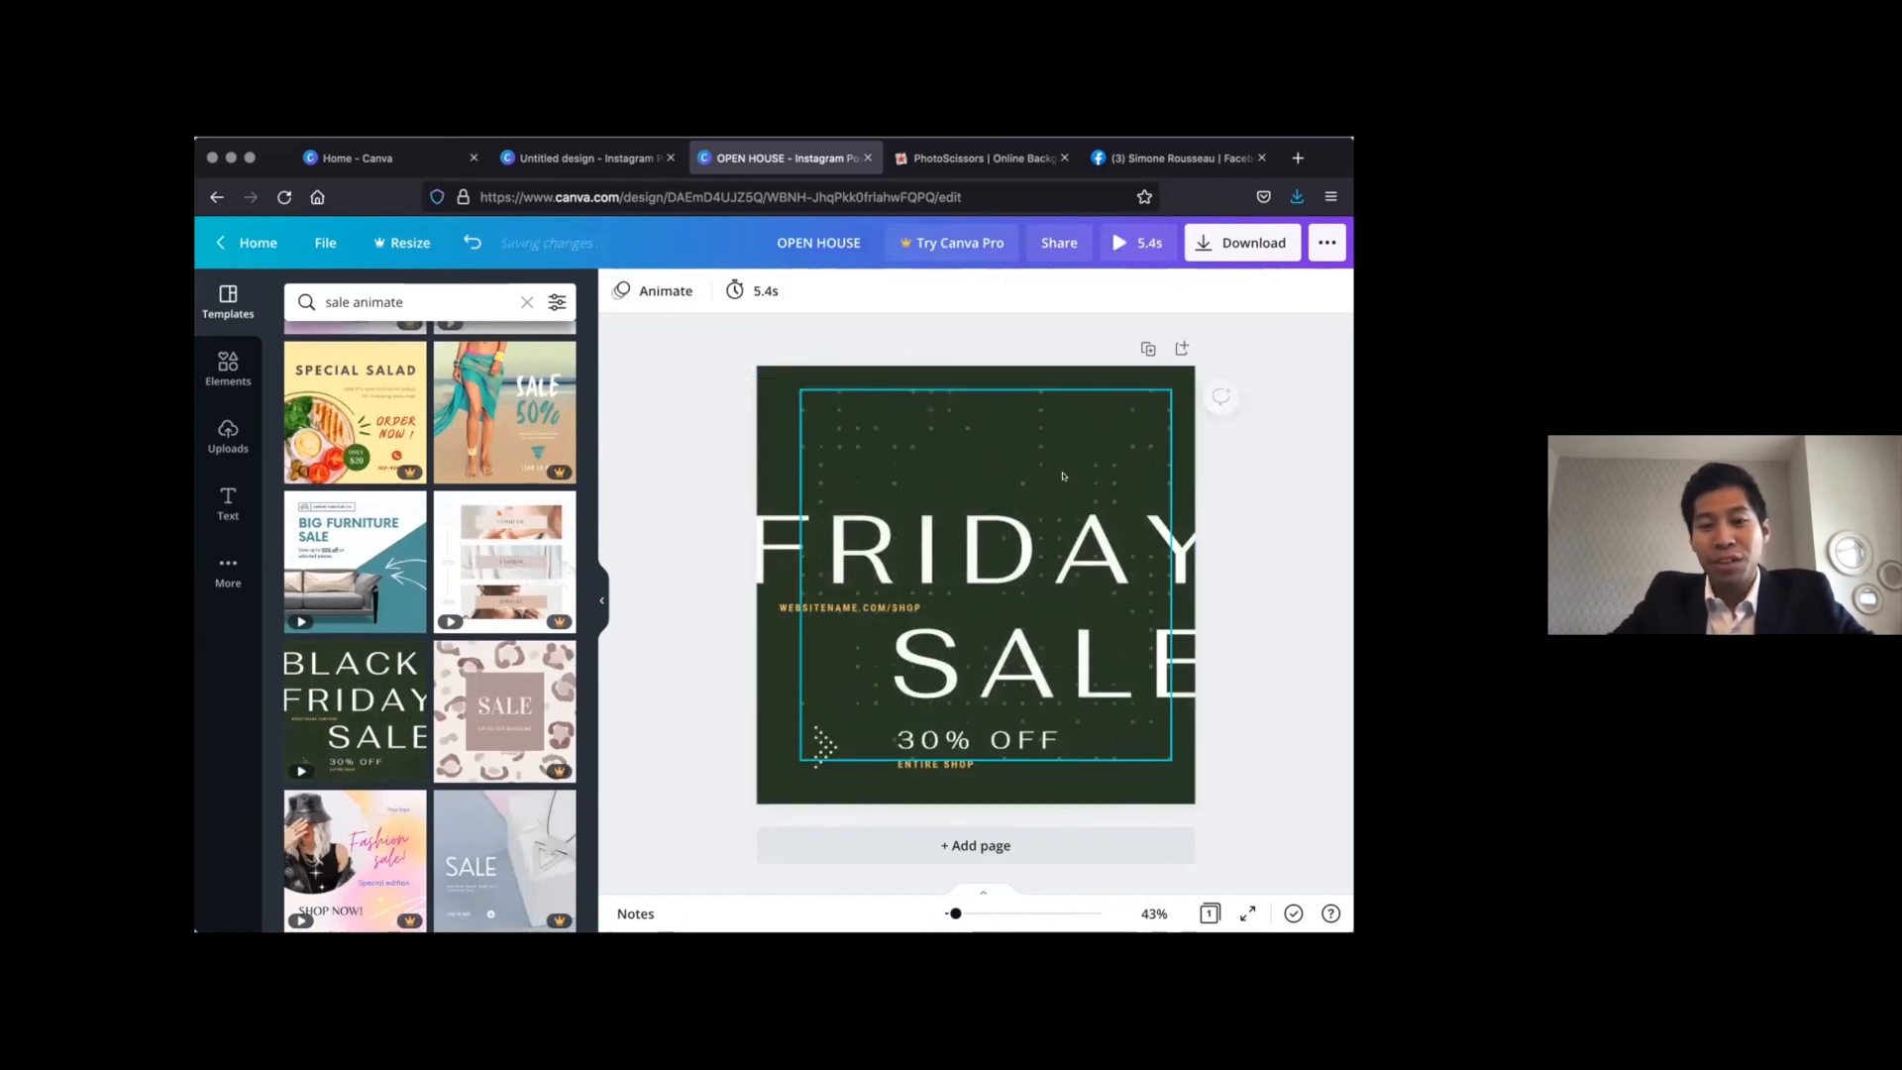
pyautogui.click(1060, 543)
pyautogui.press('Delete')
pyautogui.click(981, 653)
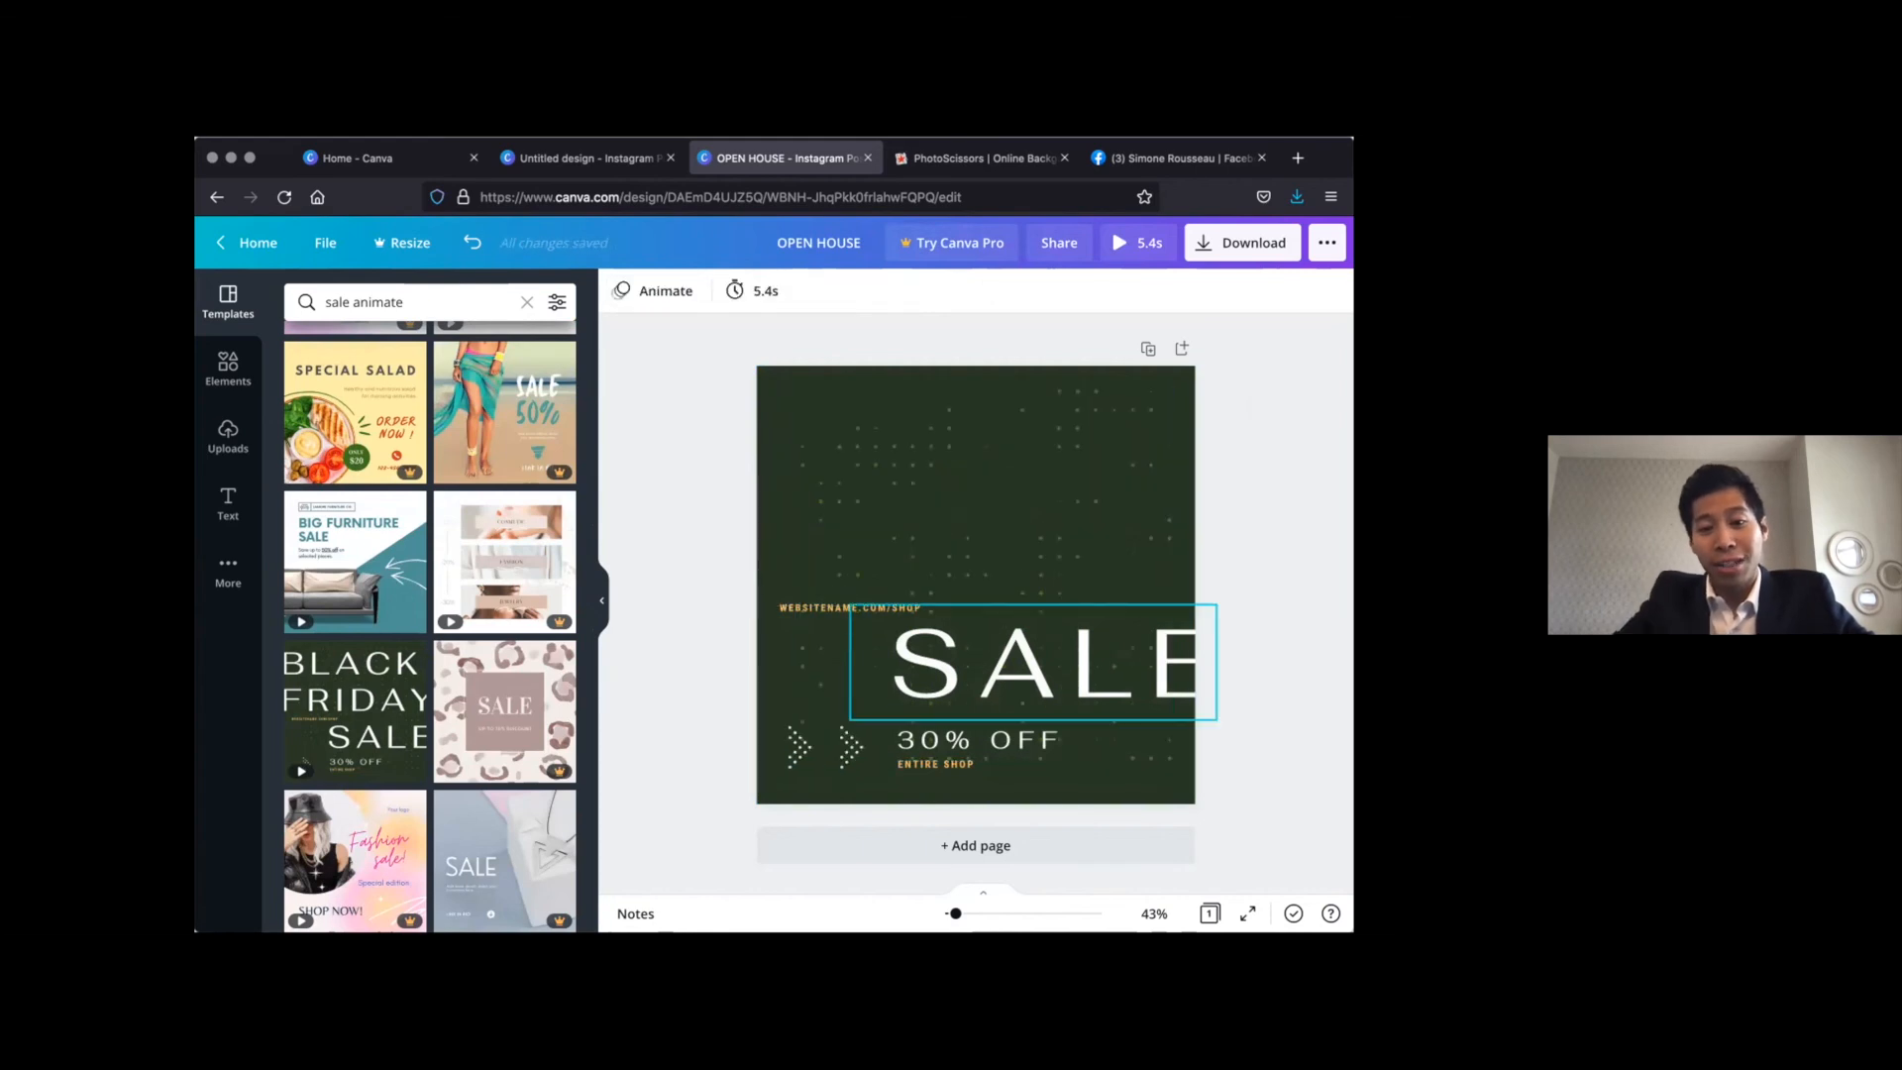
pyautogui.press('Delete')
# Delete the template's website address, 30% OFF and ENTIRE SHOP texts
pyautogui.click(862, 609)
pyautogui.click(862, 610)
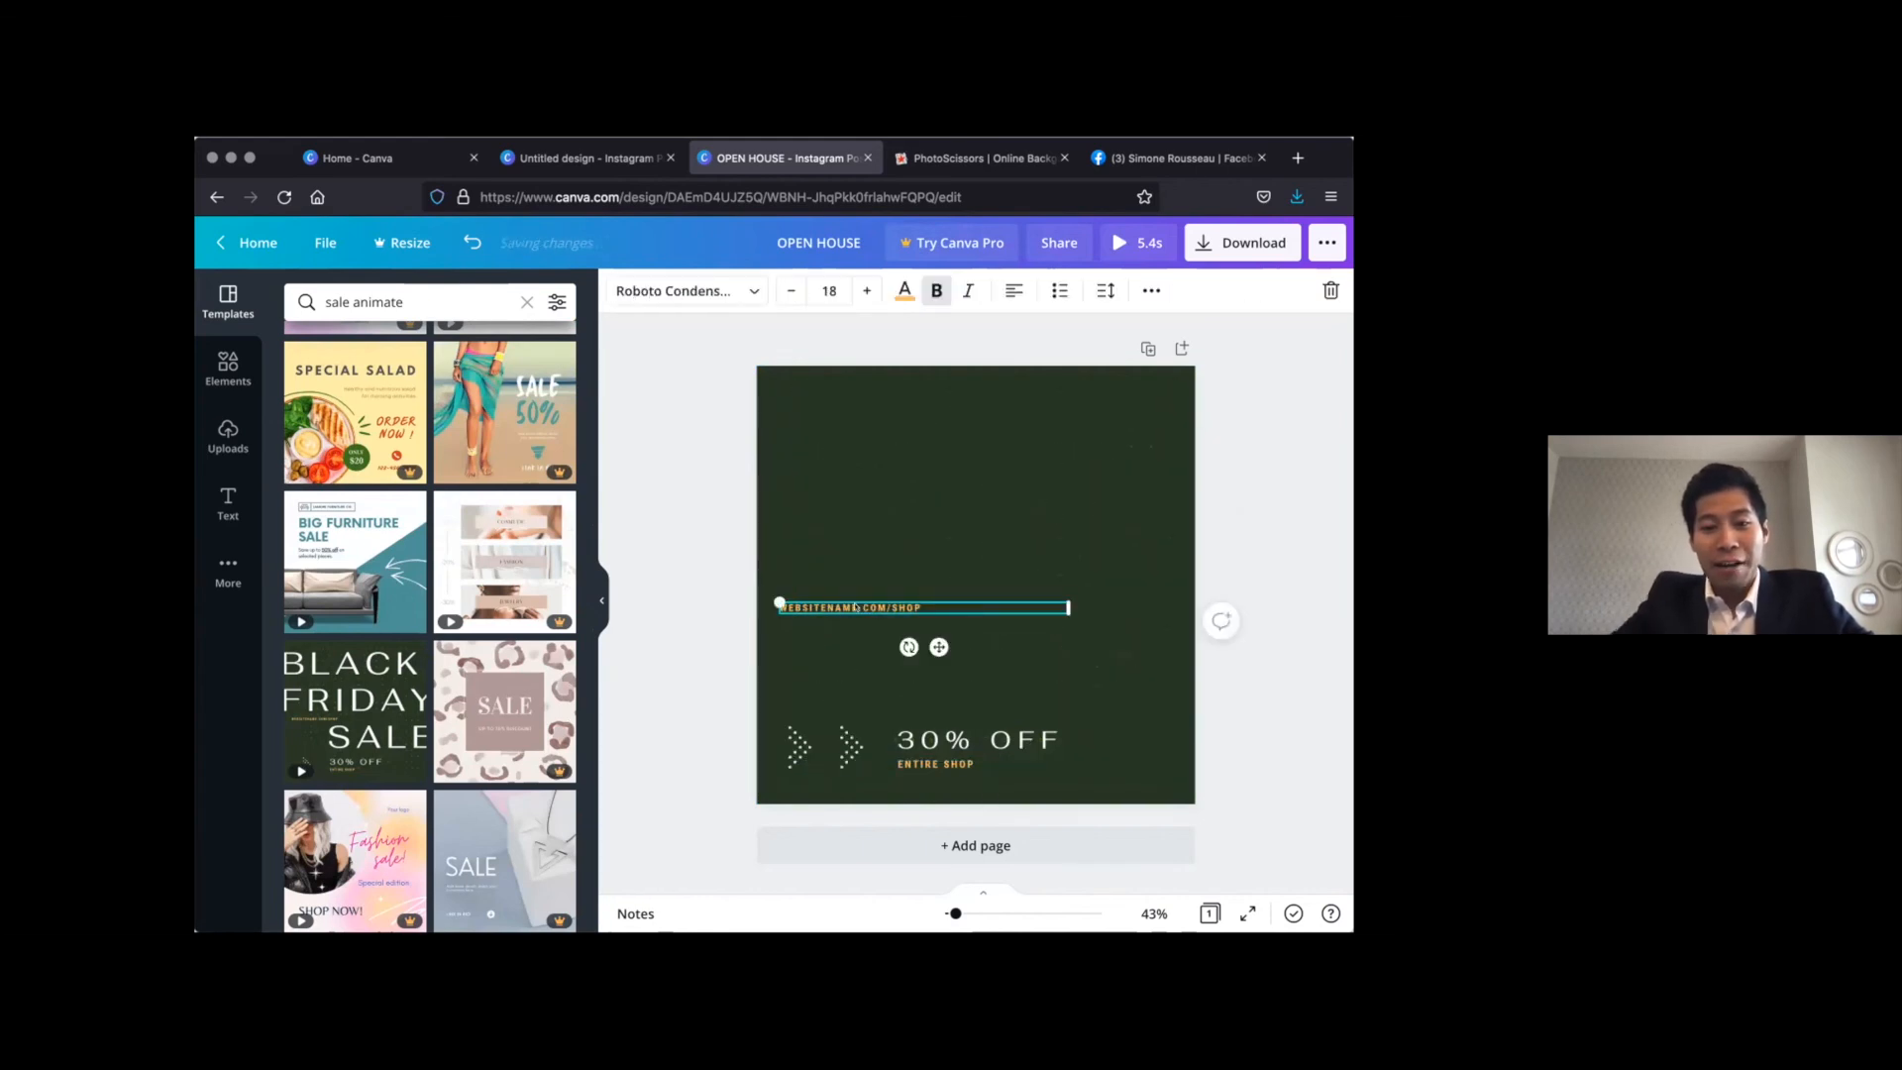
pyautogui.press('Delete')
pyautogui.click(995, 733)
pyautogui.press('Delete')
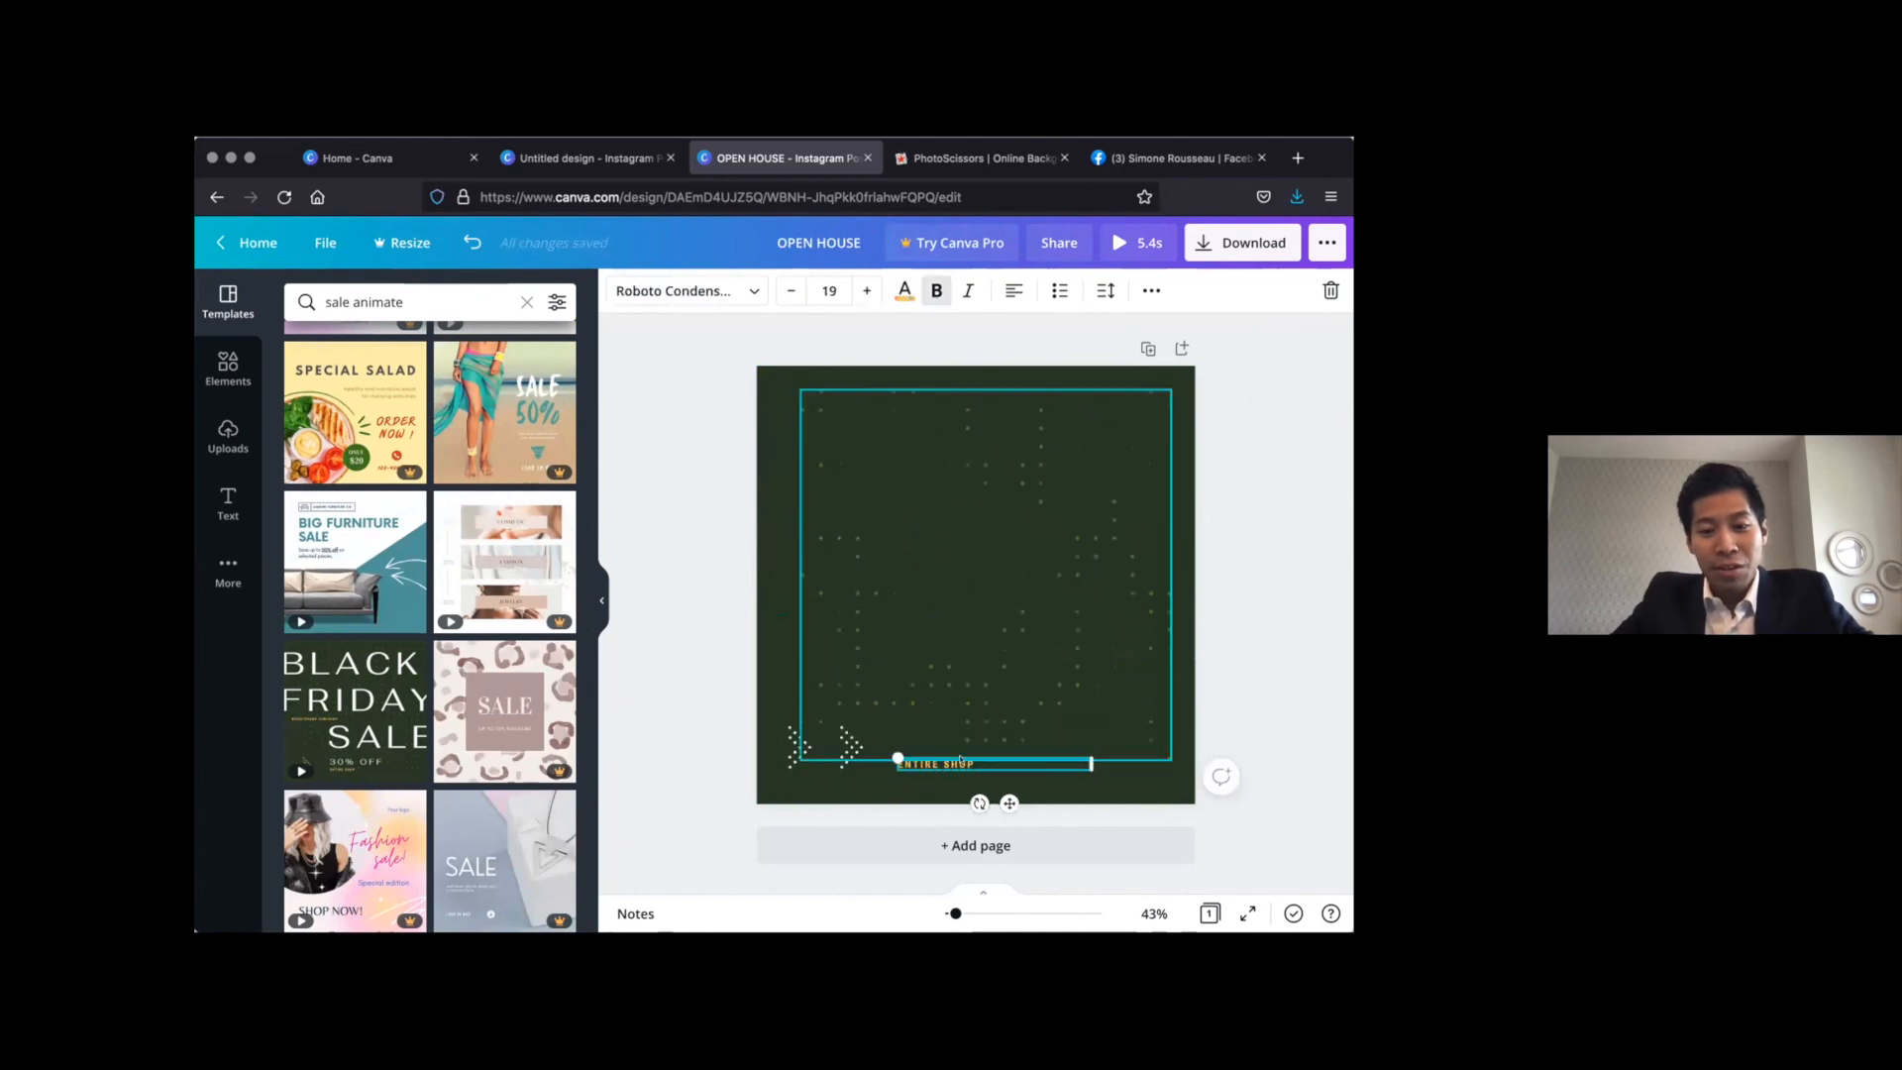
pyautogui.press('Delete')
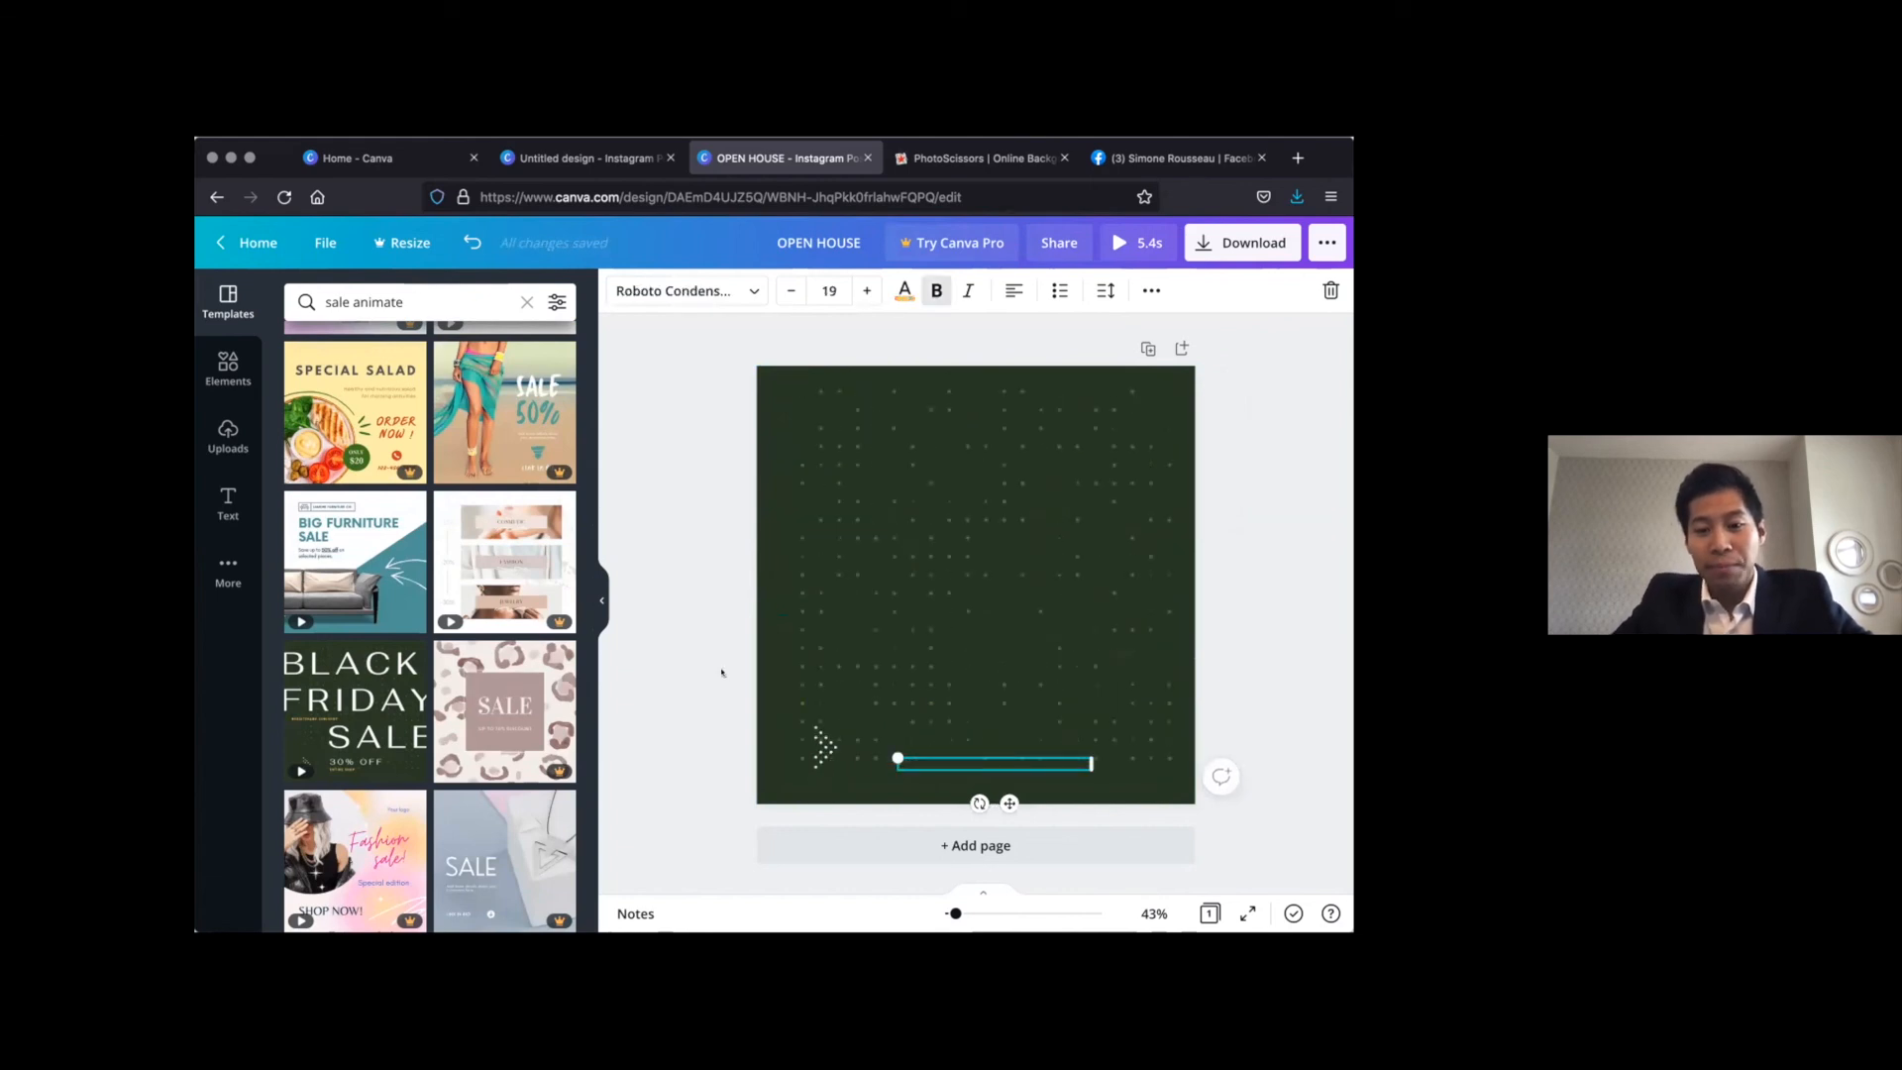
pyautogui.click(722, 673)
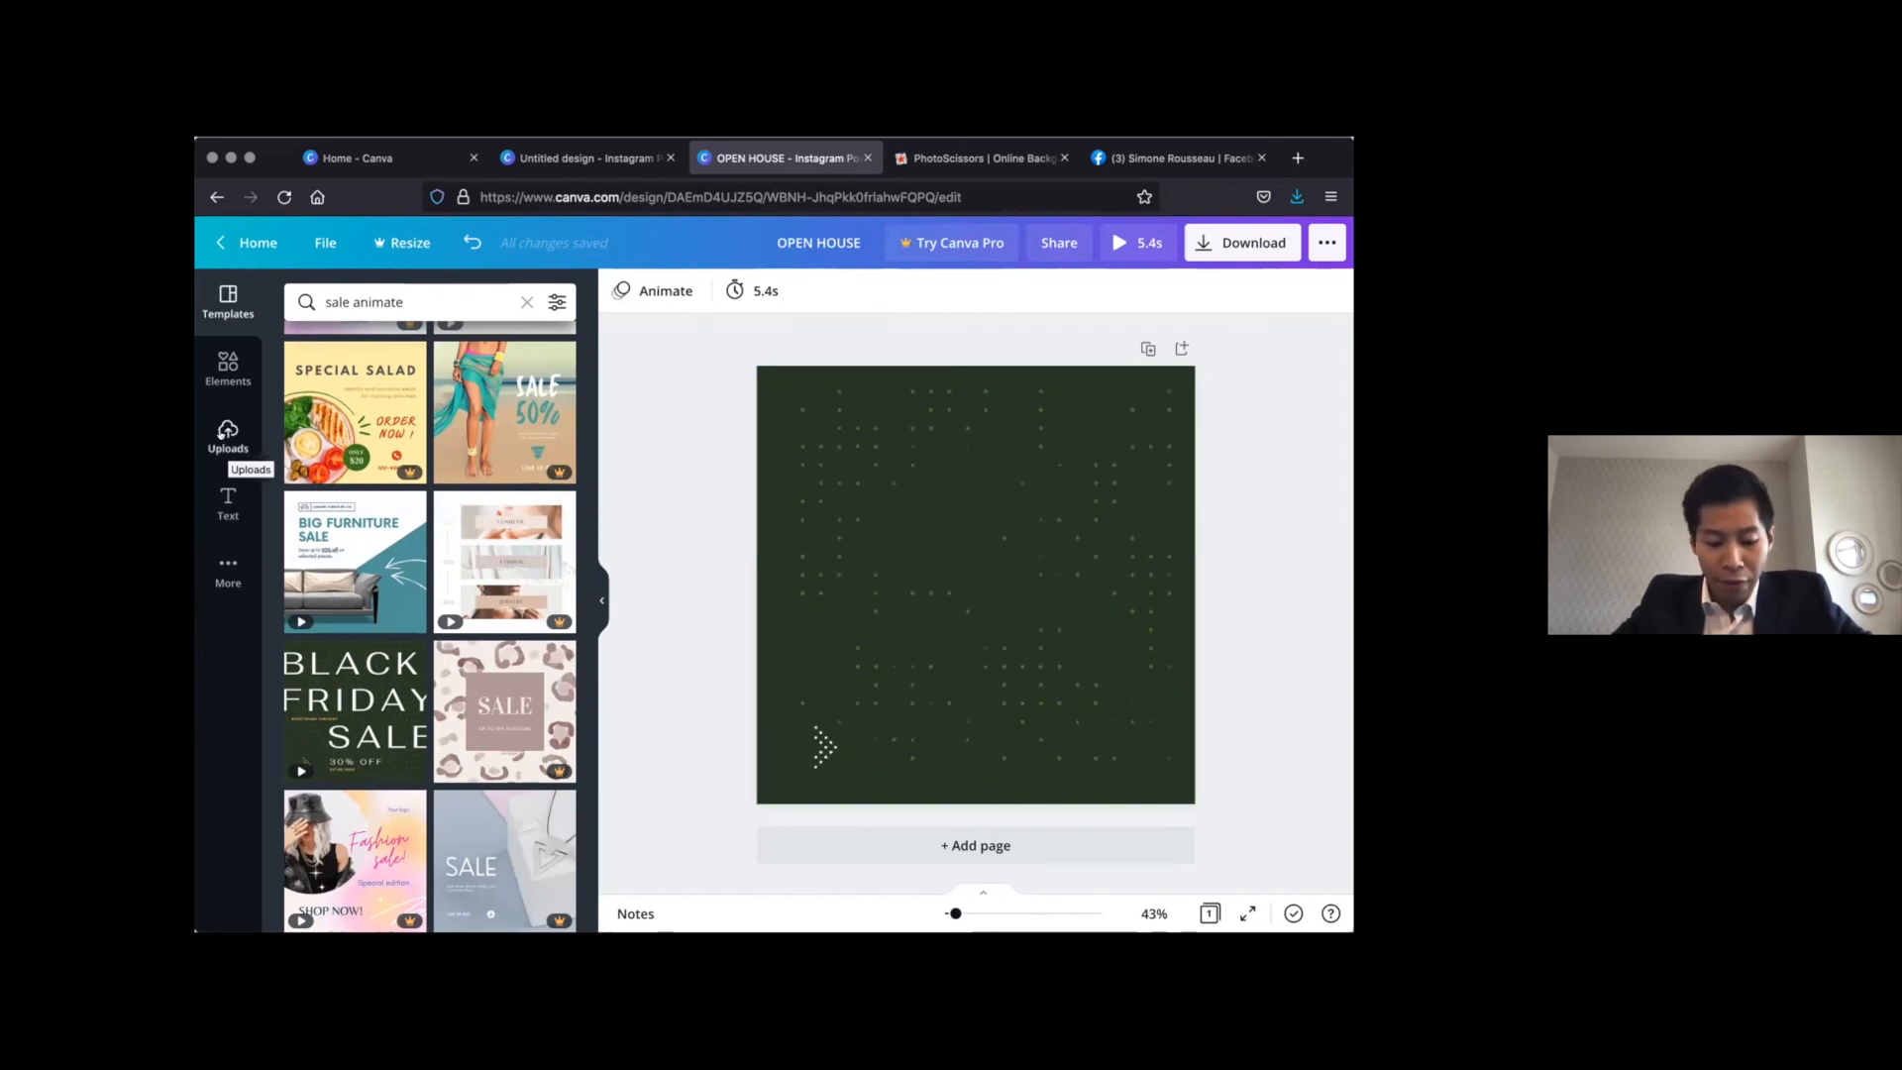
# Add the uploaded living-room photo with the round mirror and shrink it so the green background frames it, centred slightly above mid-page
pyautogui.click(228, 435)
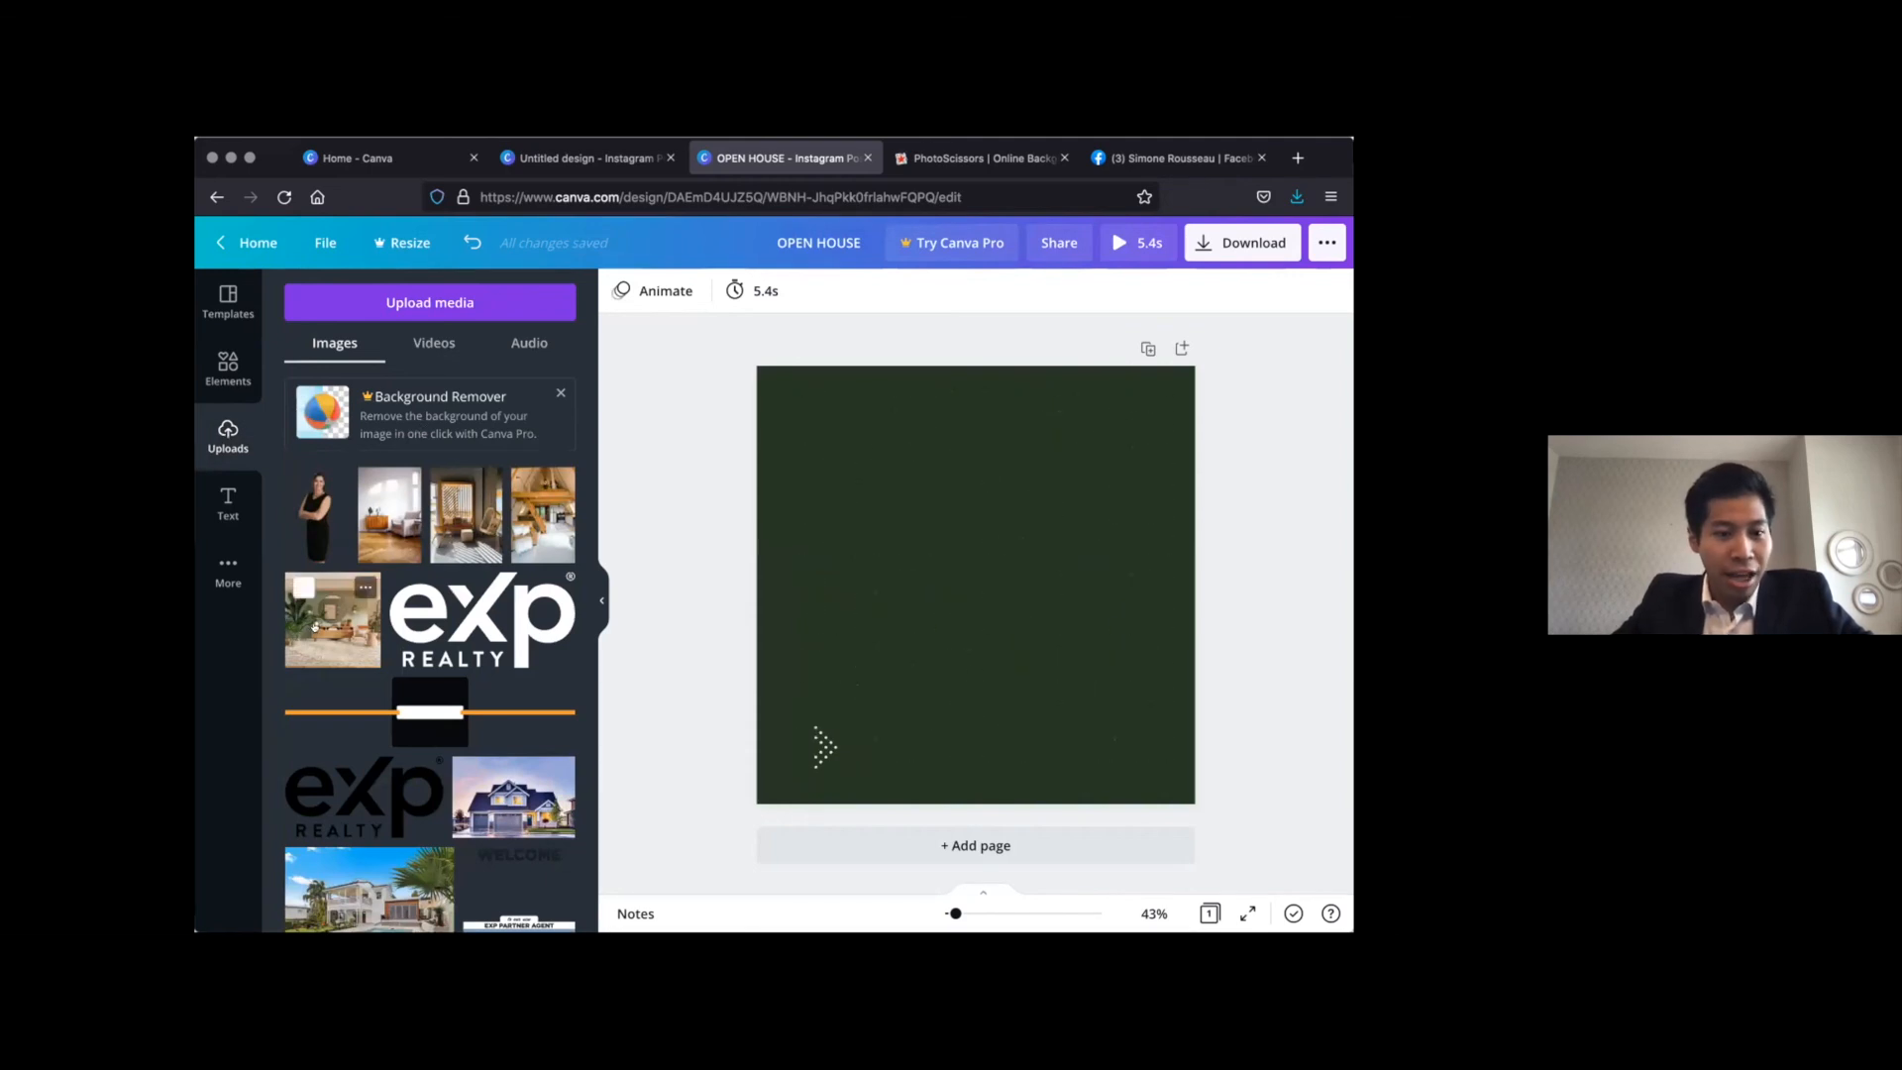
pyautogui.moveTo(1064, 507); pyautogui.dragTo(1033, 680)
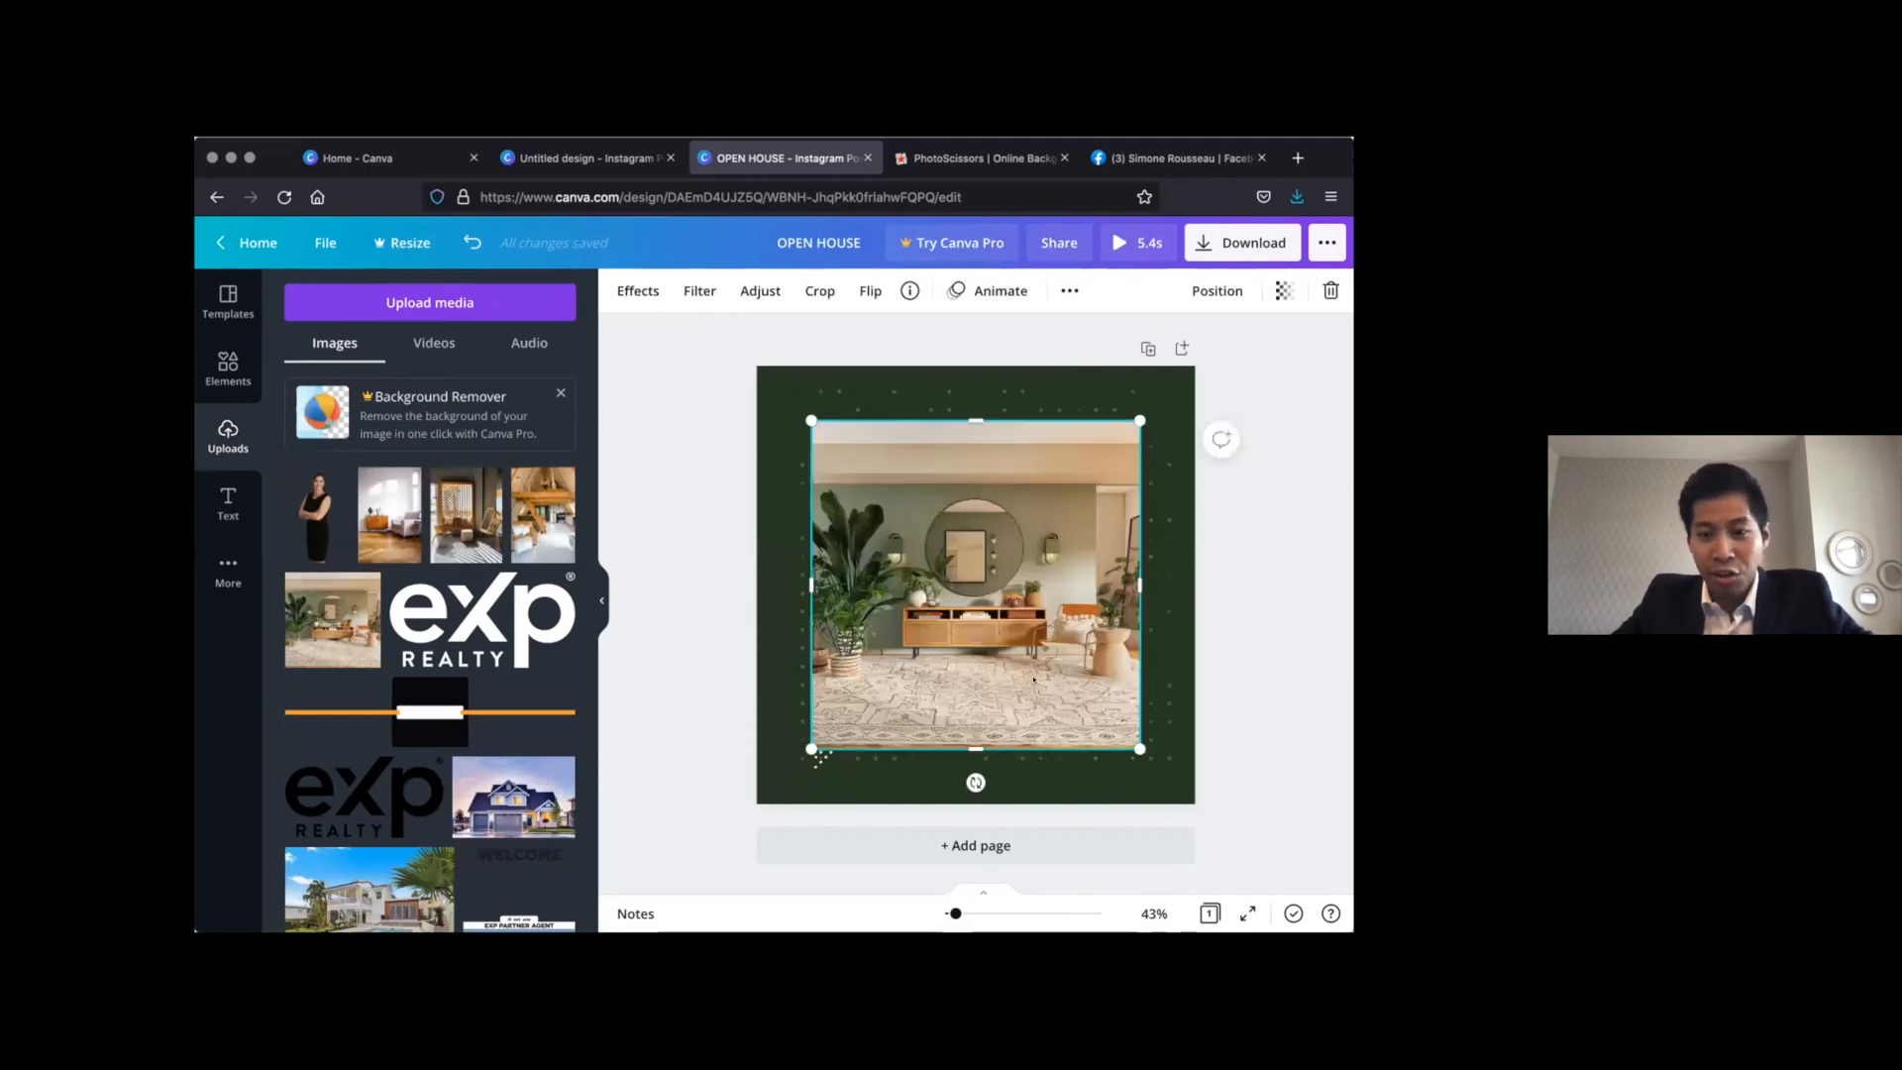
pyautogui.moveTo(1135, 745); pyautogui.dragTo(1096, 684)
pyautogui.moveTo(987, 589); pyautogui.dragTo(1018, 607)
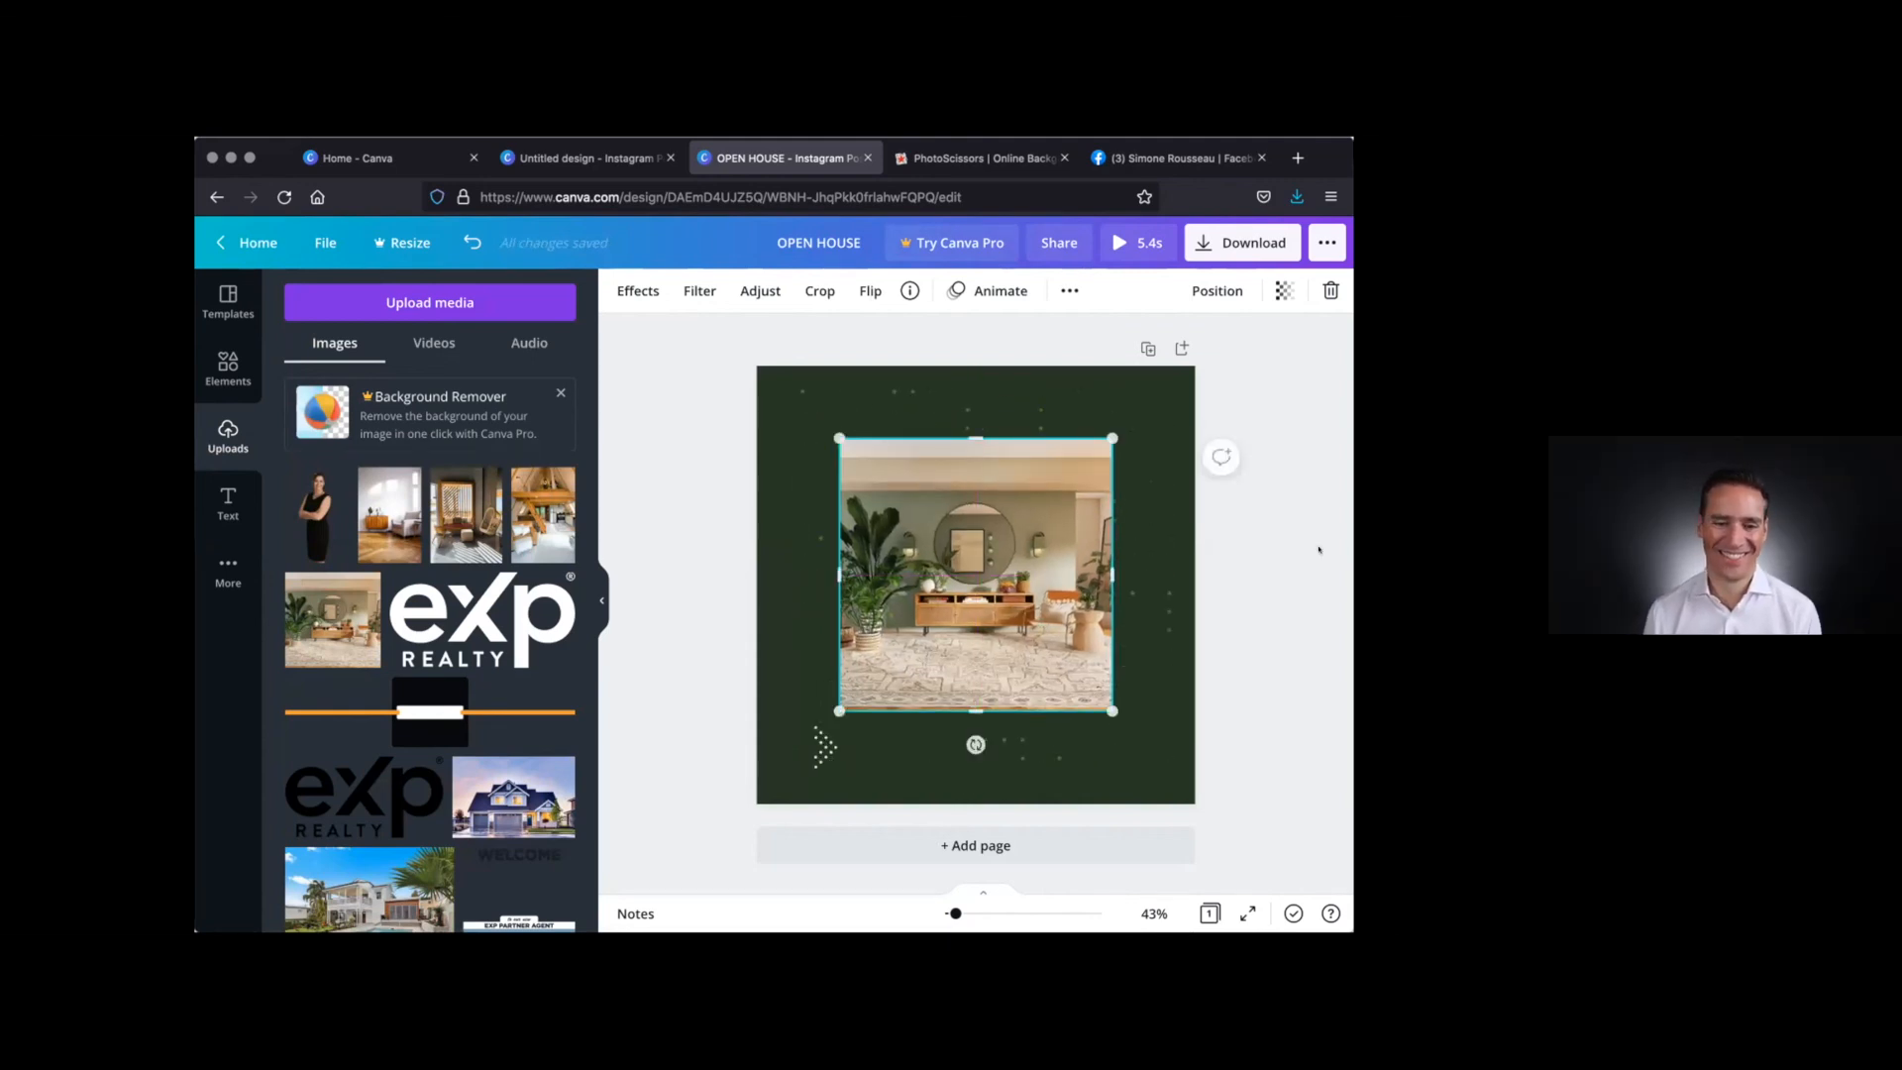
pyautogui.click(1294, 624)
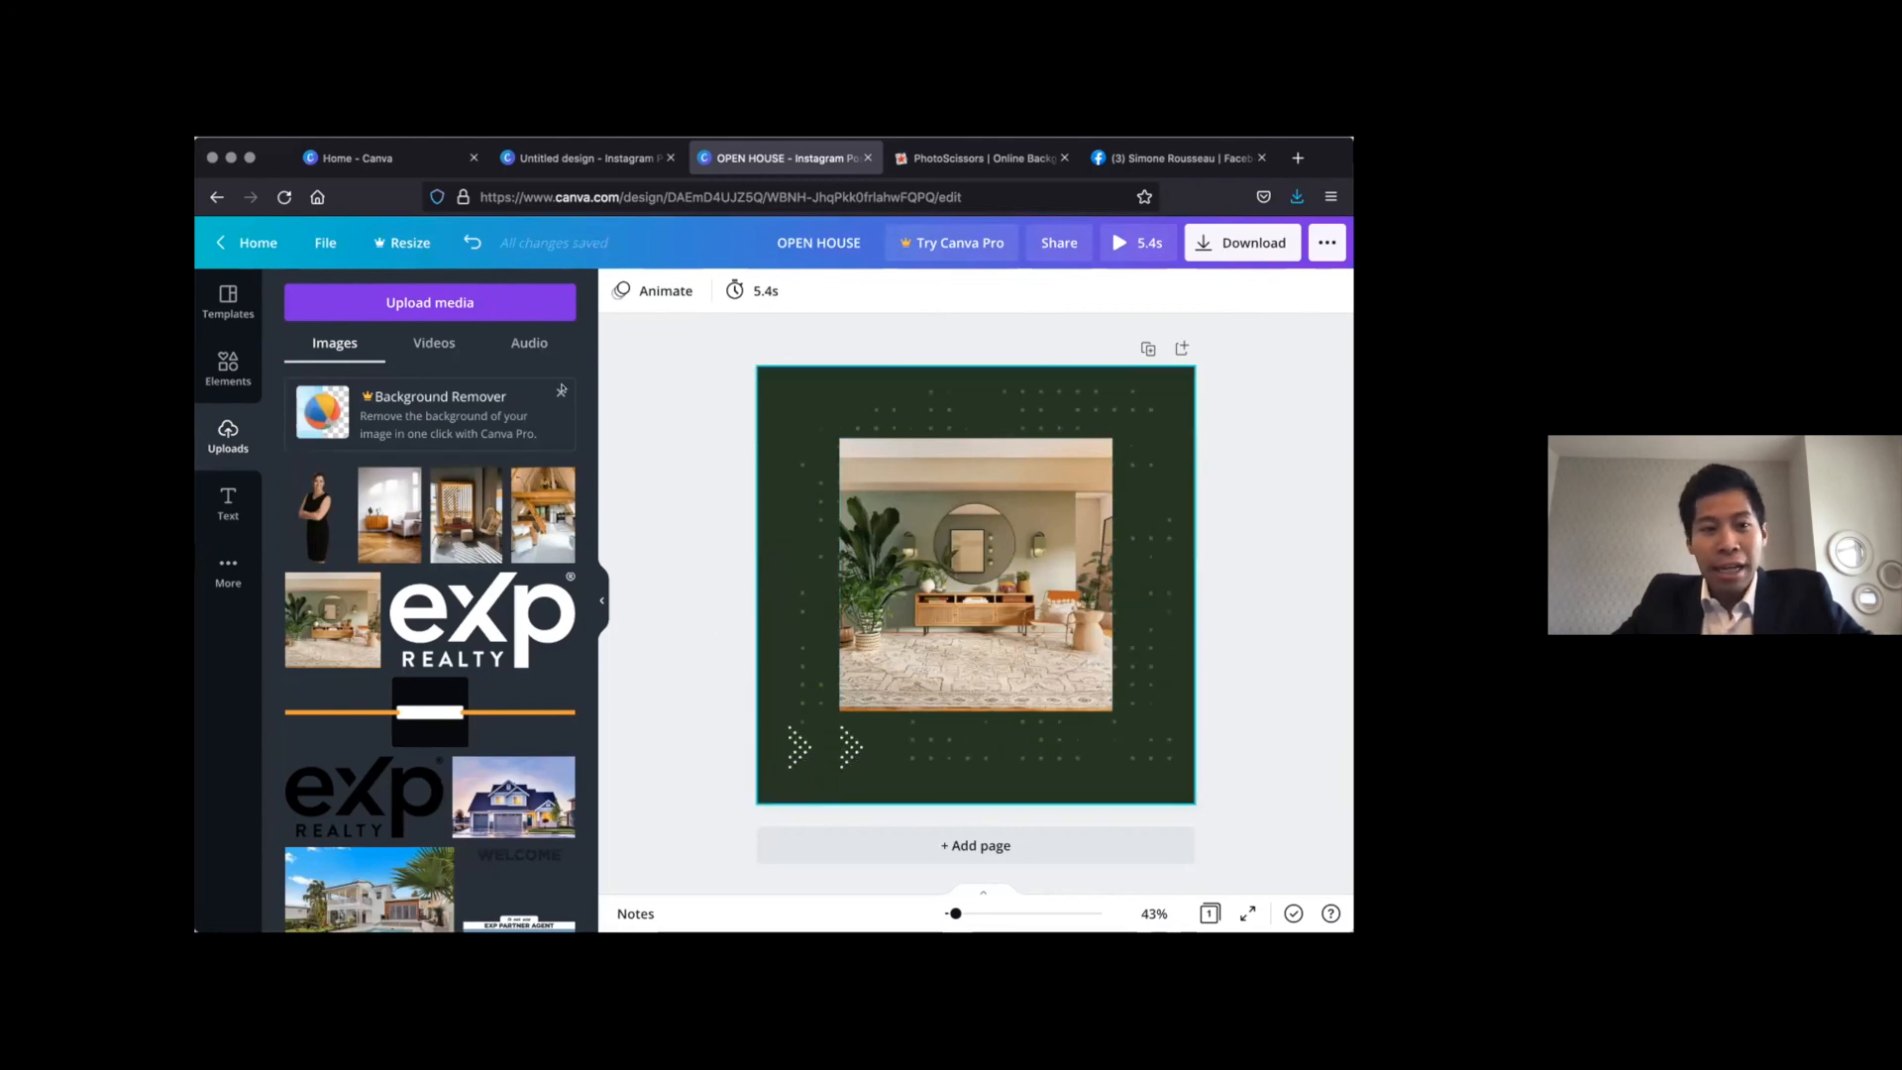
# Add a heading to the page that reads OPEN HOUSE
pyautogui.click(228, 503)
pyautogui.click(394, 389)
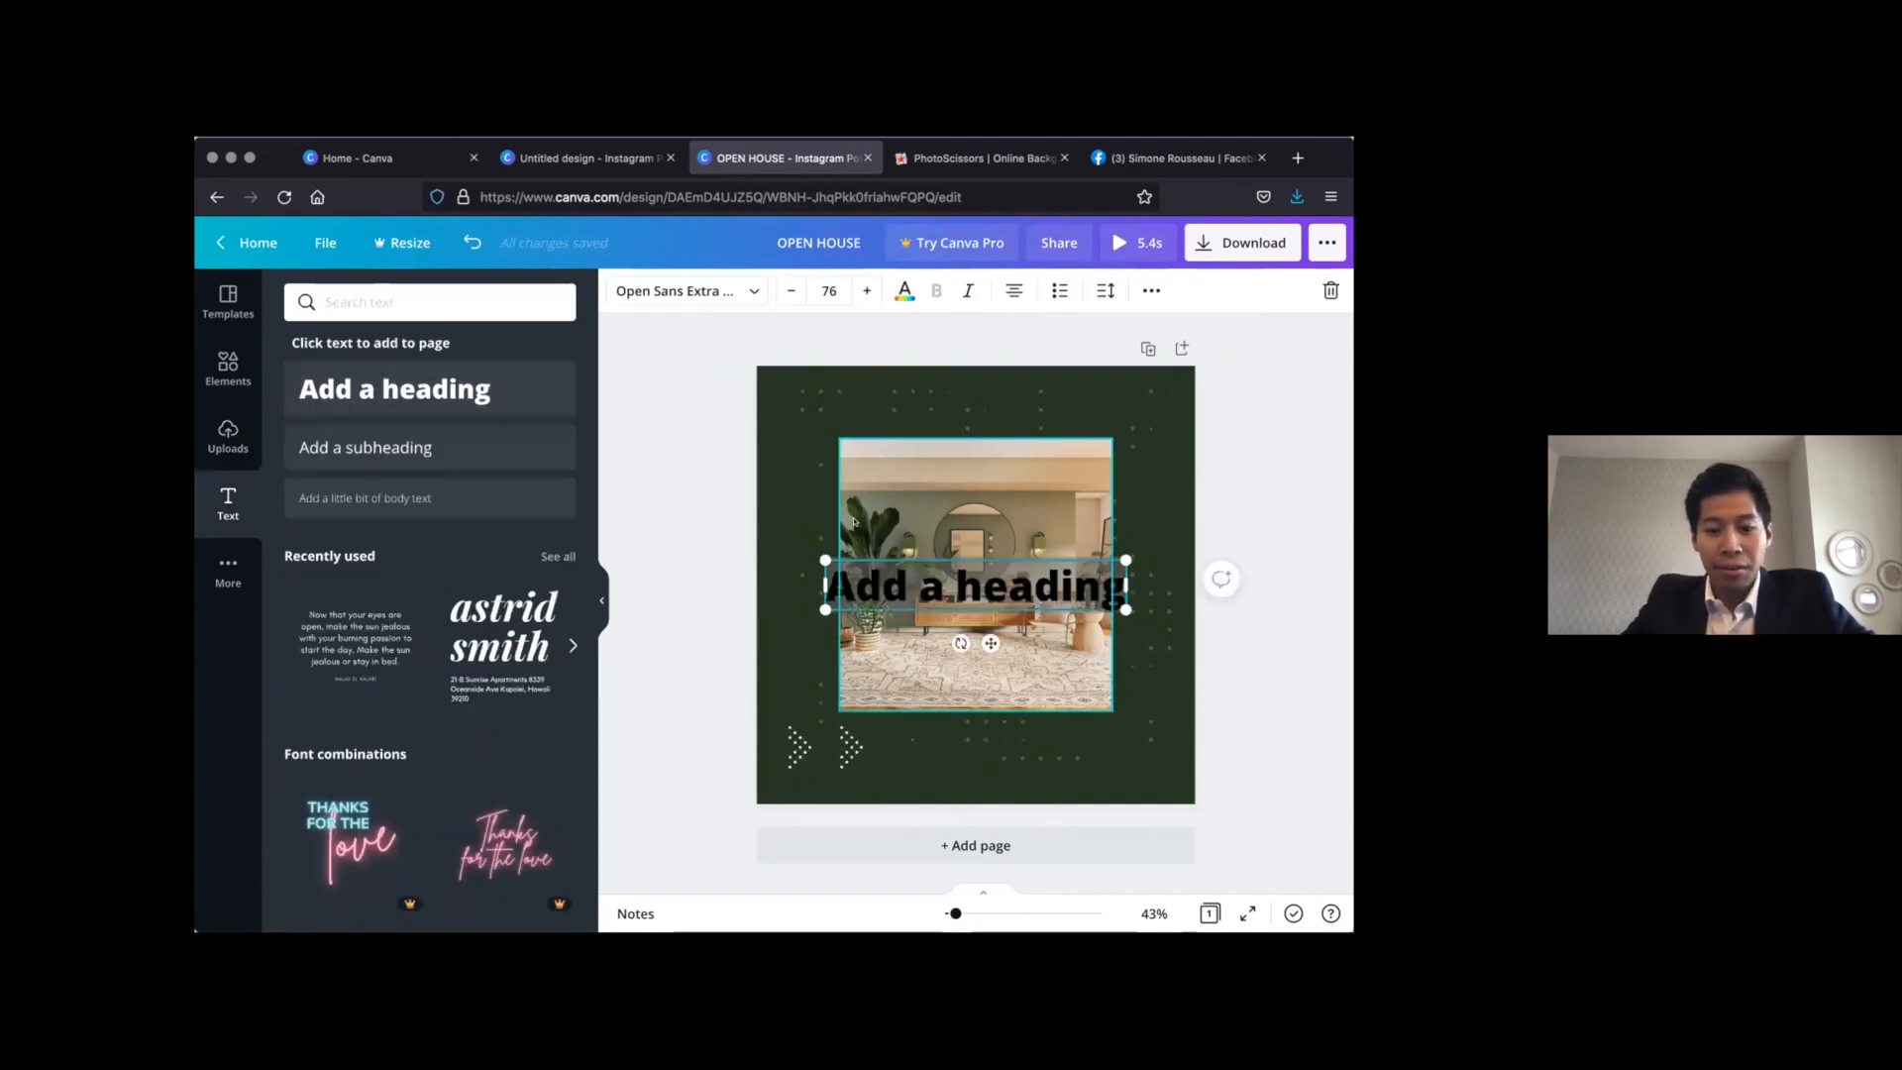
pyautogui.write('OPEN HOSEU')
pyautogui.press('BackSpace')
pyautogui.press('BackSpace')
pyautogui.press('BackSpace')
pyautogui.write('USE')
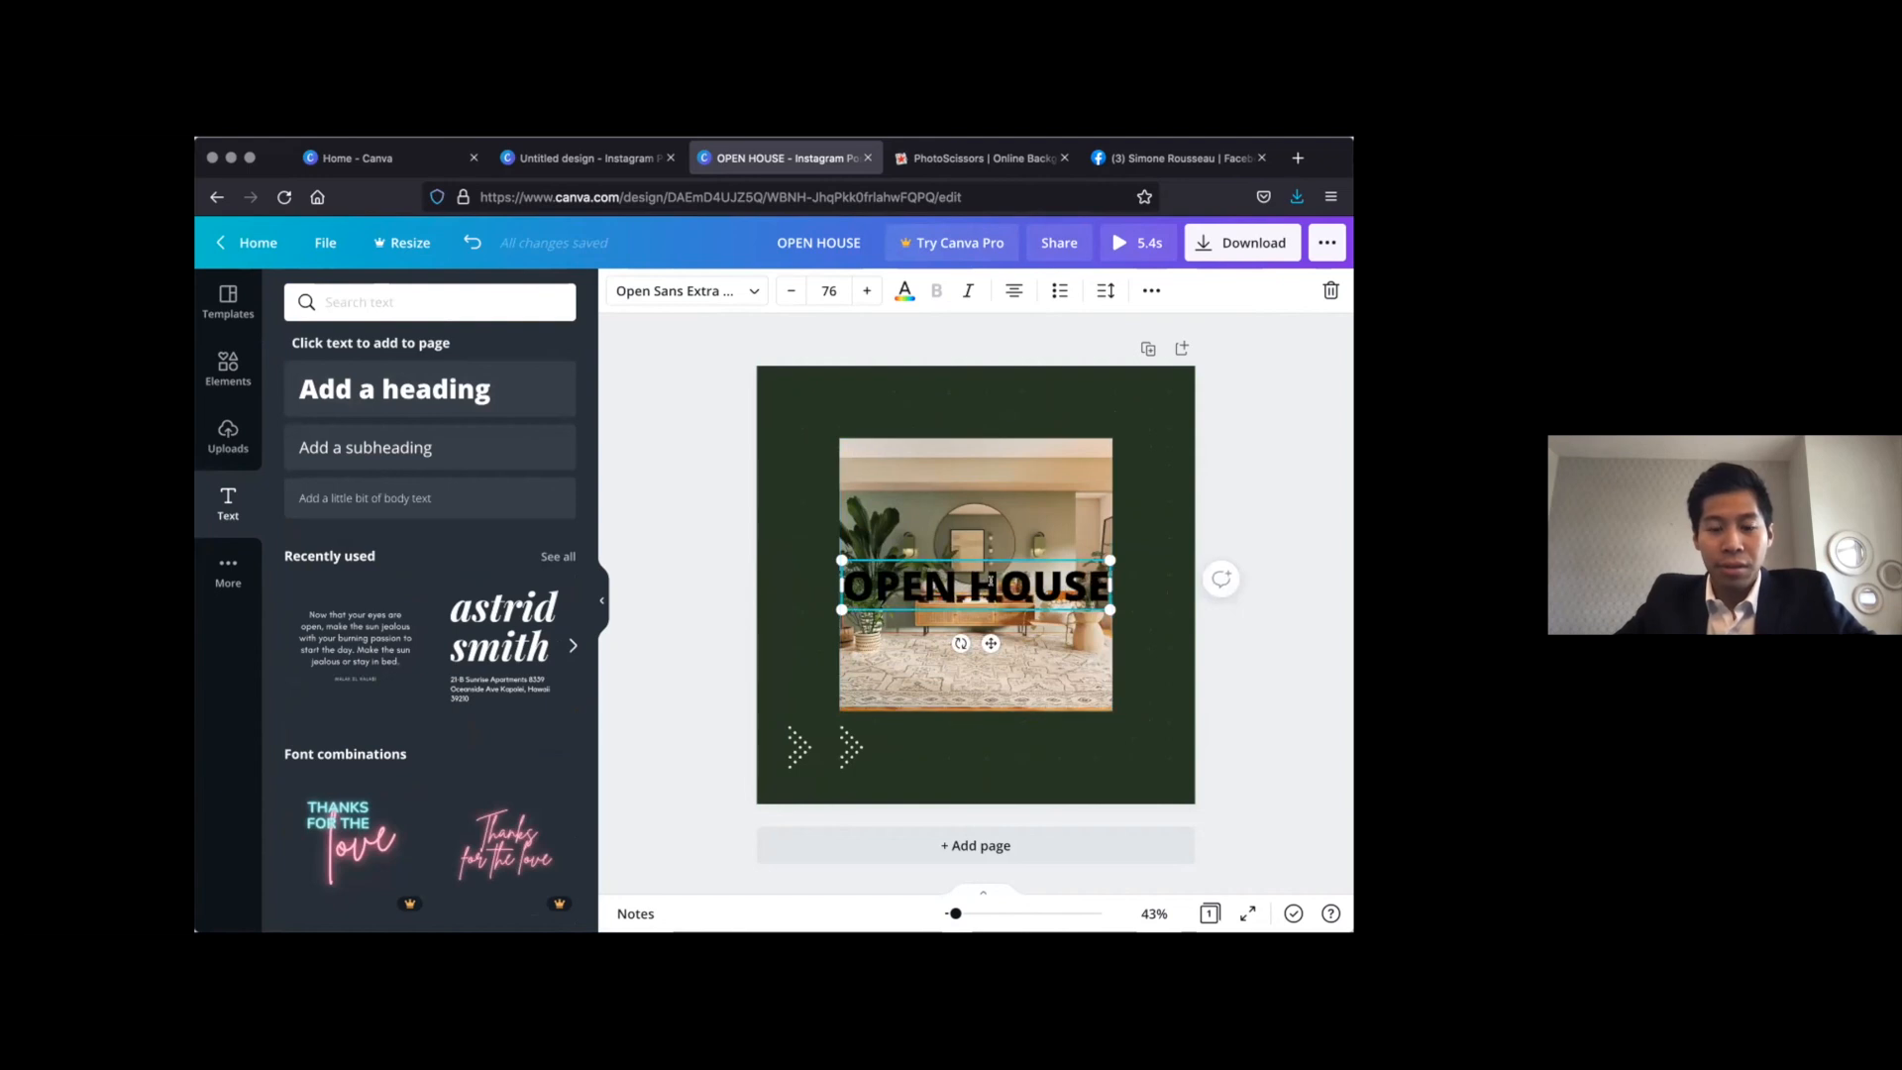
# Colour the OPEN HOUSE heading white and place it centred above the living-room photo
pyautogui.click(905, 290)
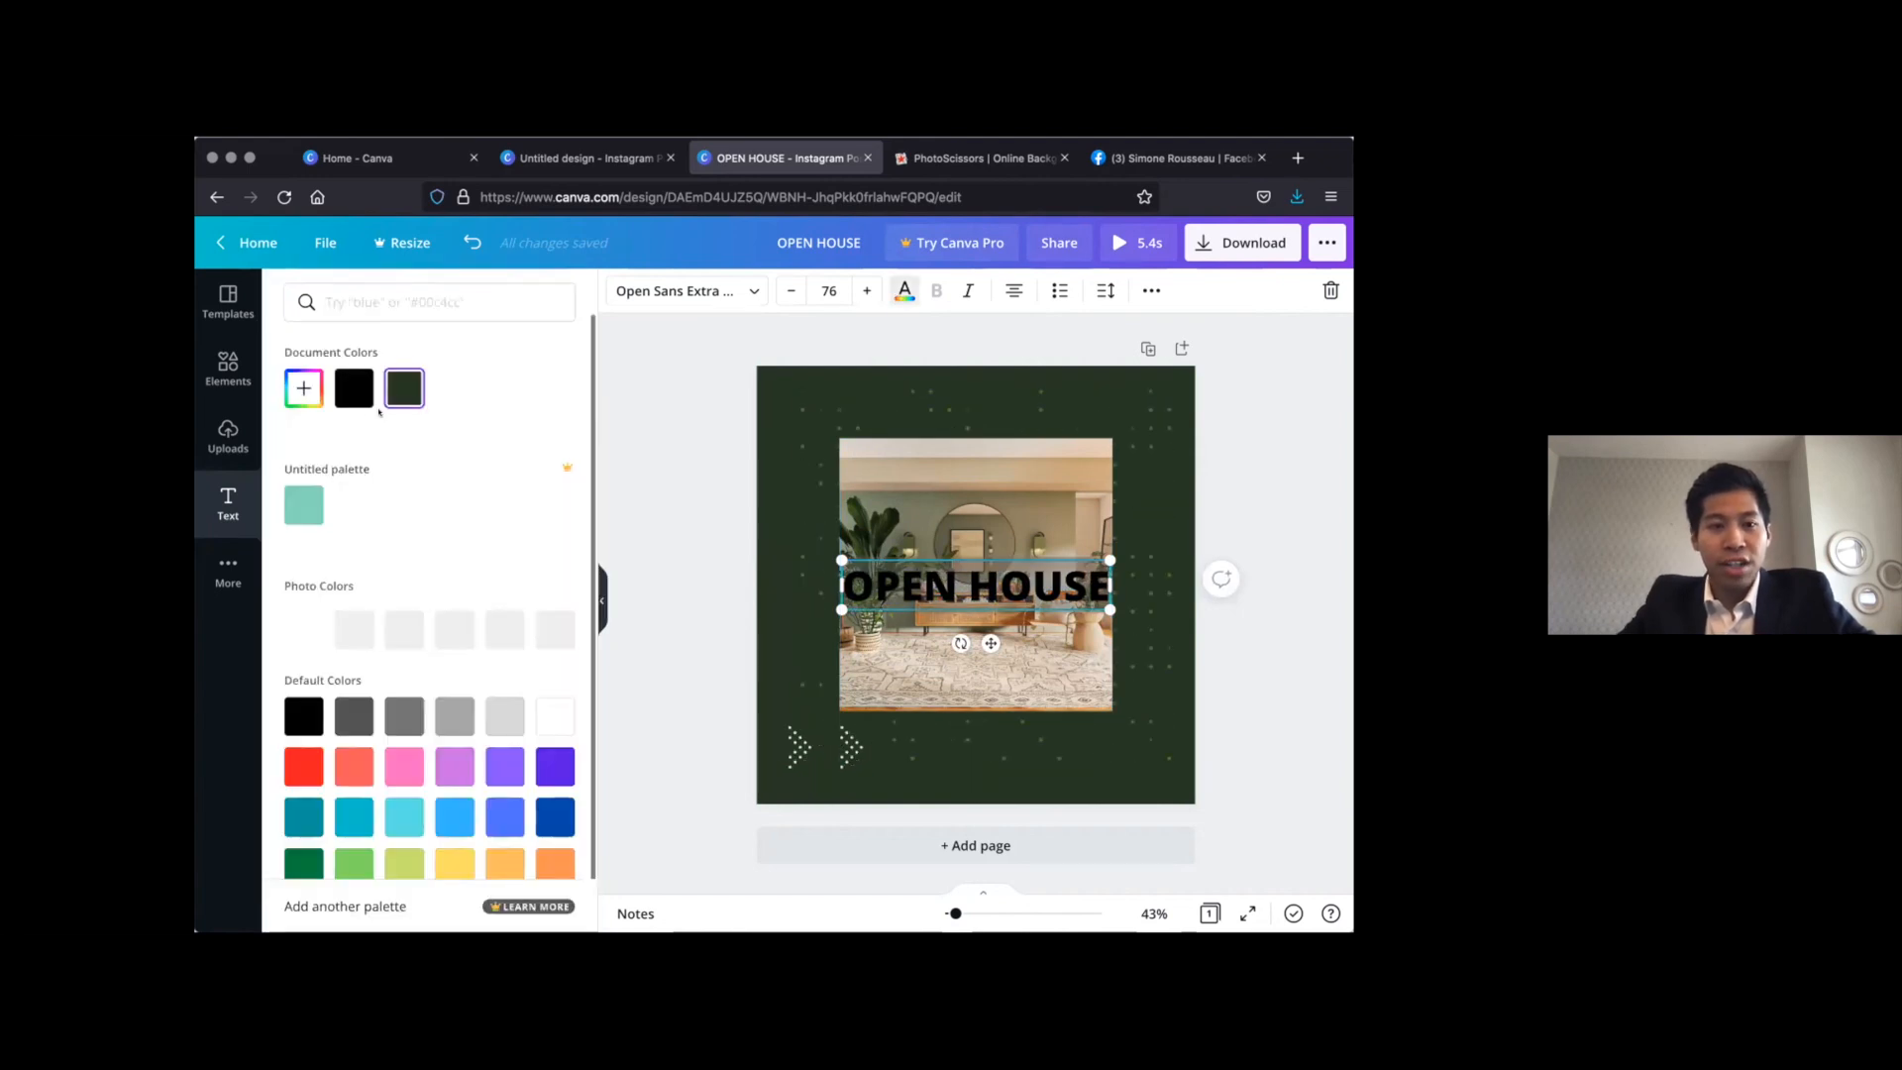
pyautogui.click(555, 715)
pyautogui.click(1027, 591)
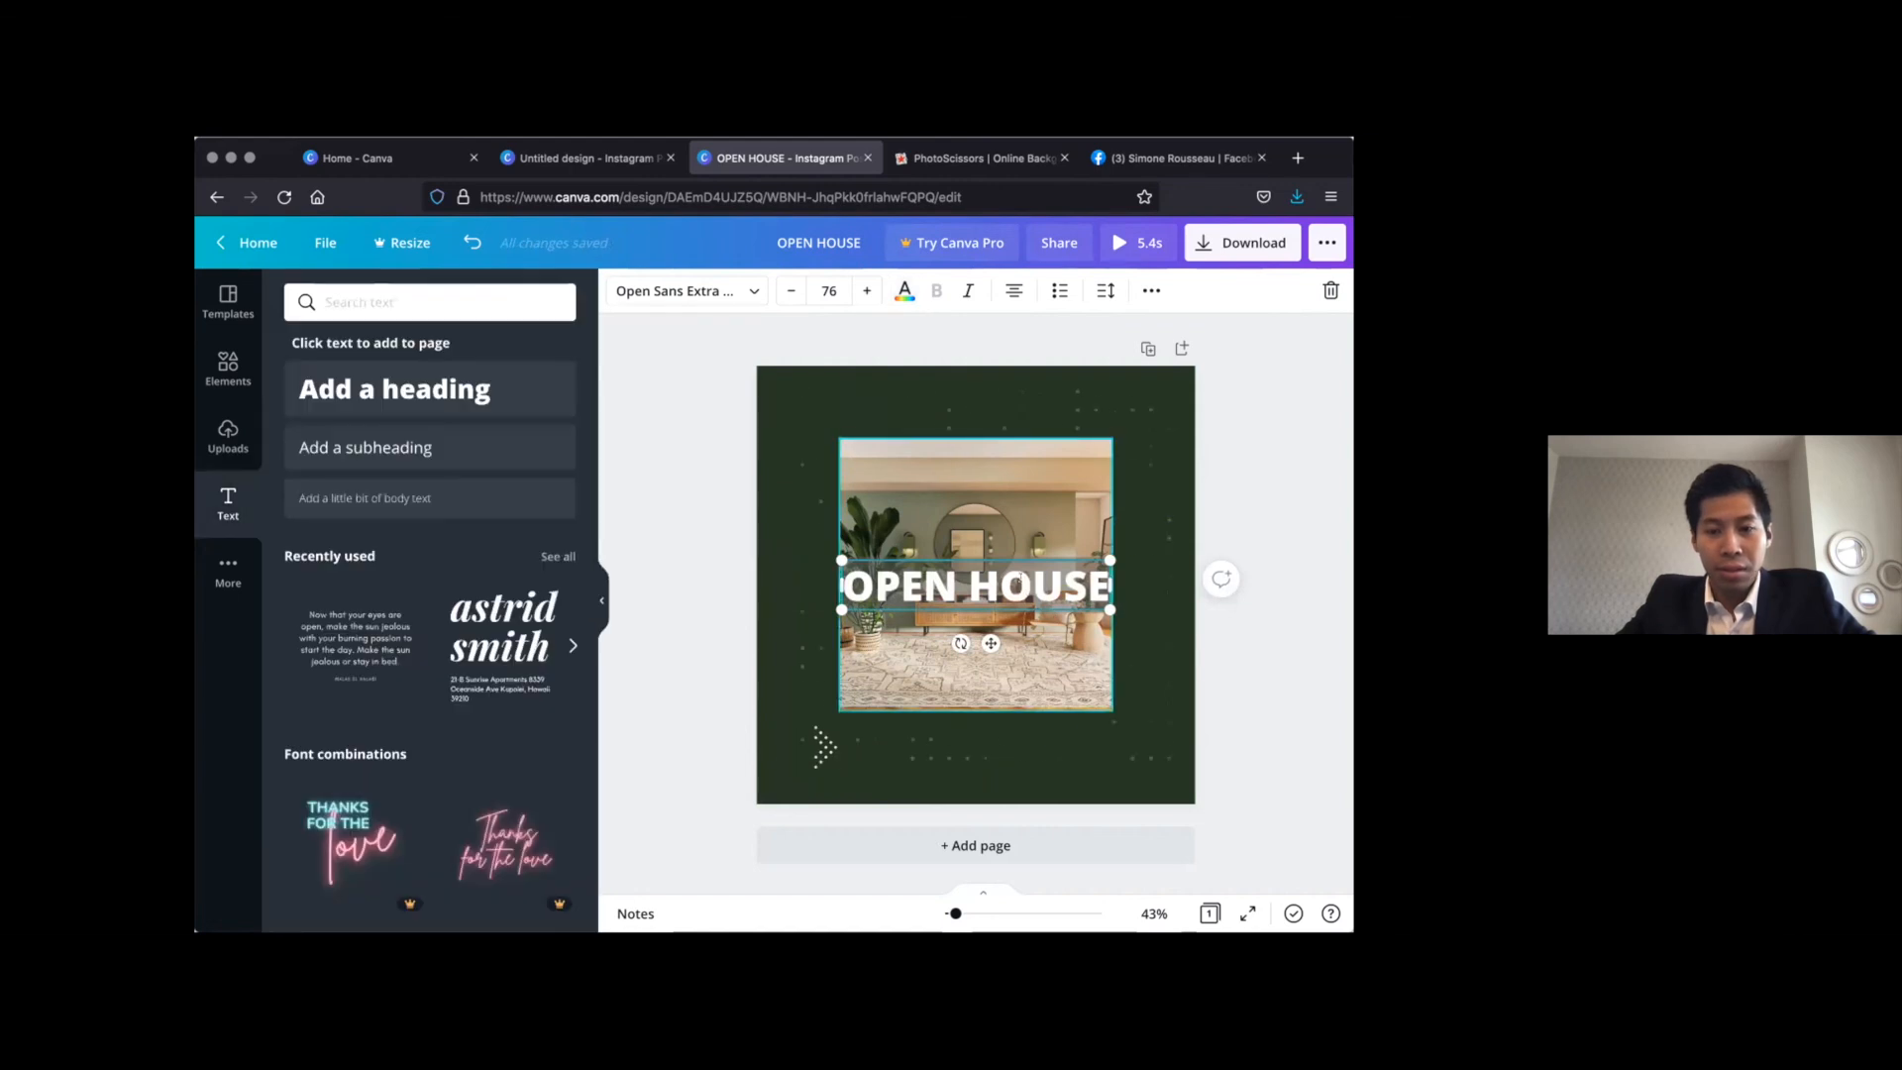
pyautogui.moveTo(1028, 413); pyautogui.dragTo(1027, 369)
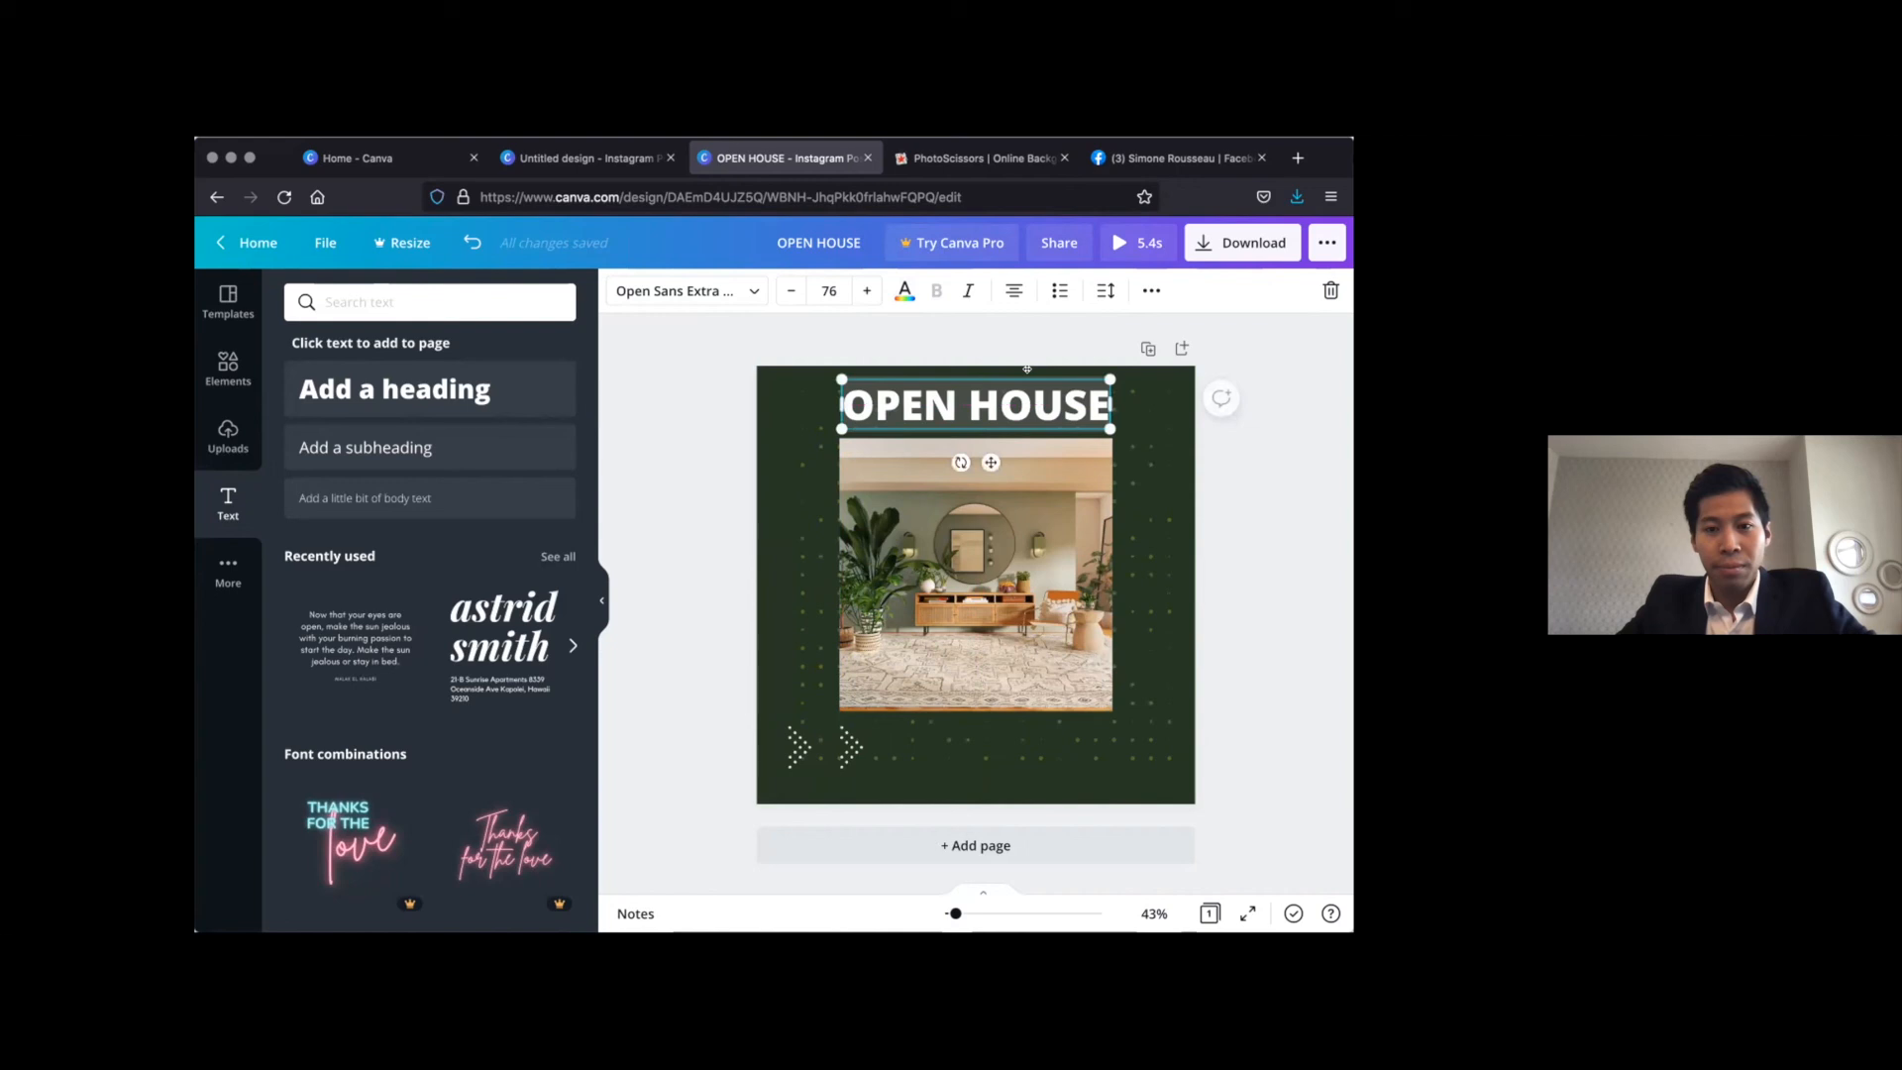
pyautogui.click(675, 517)
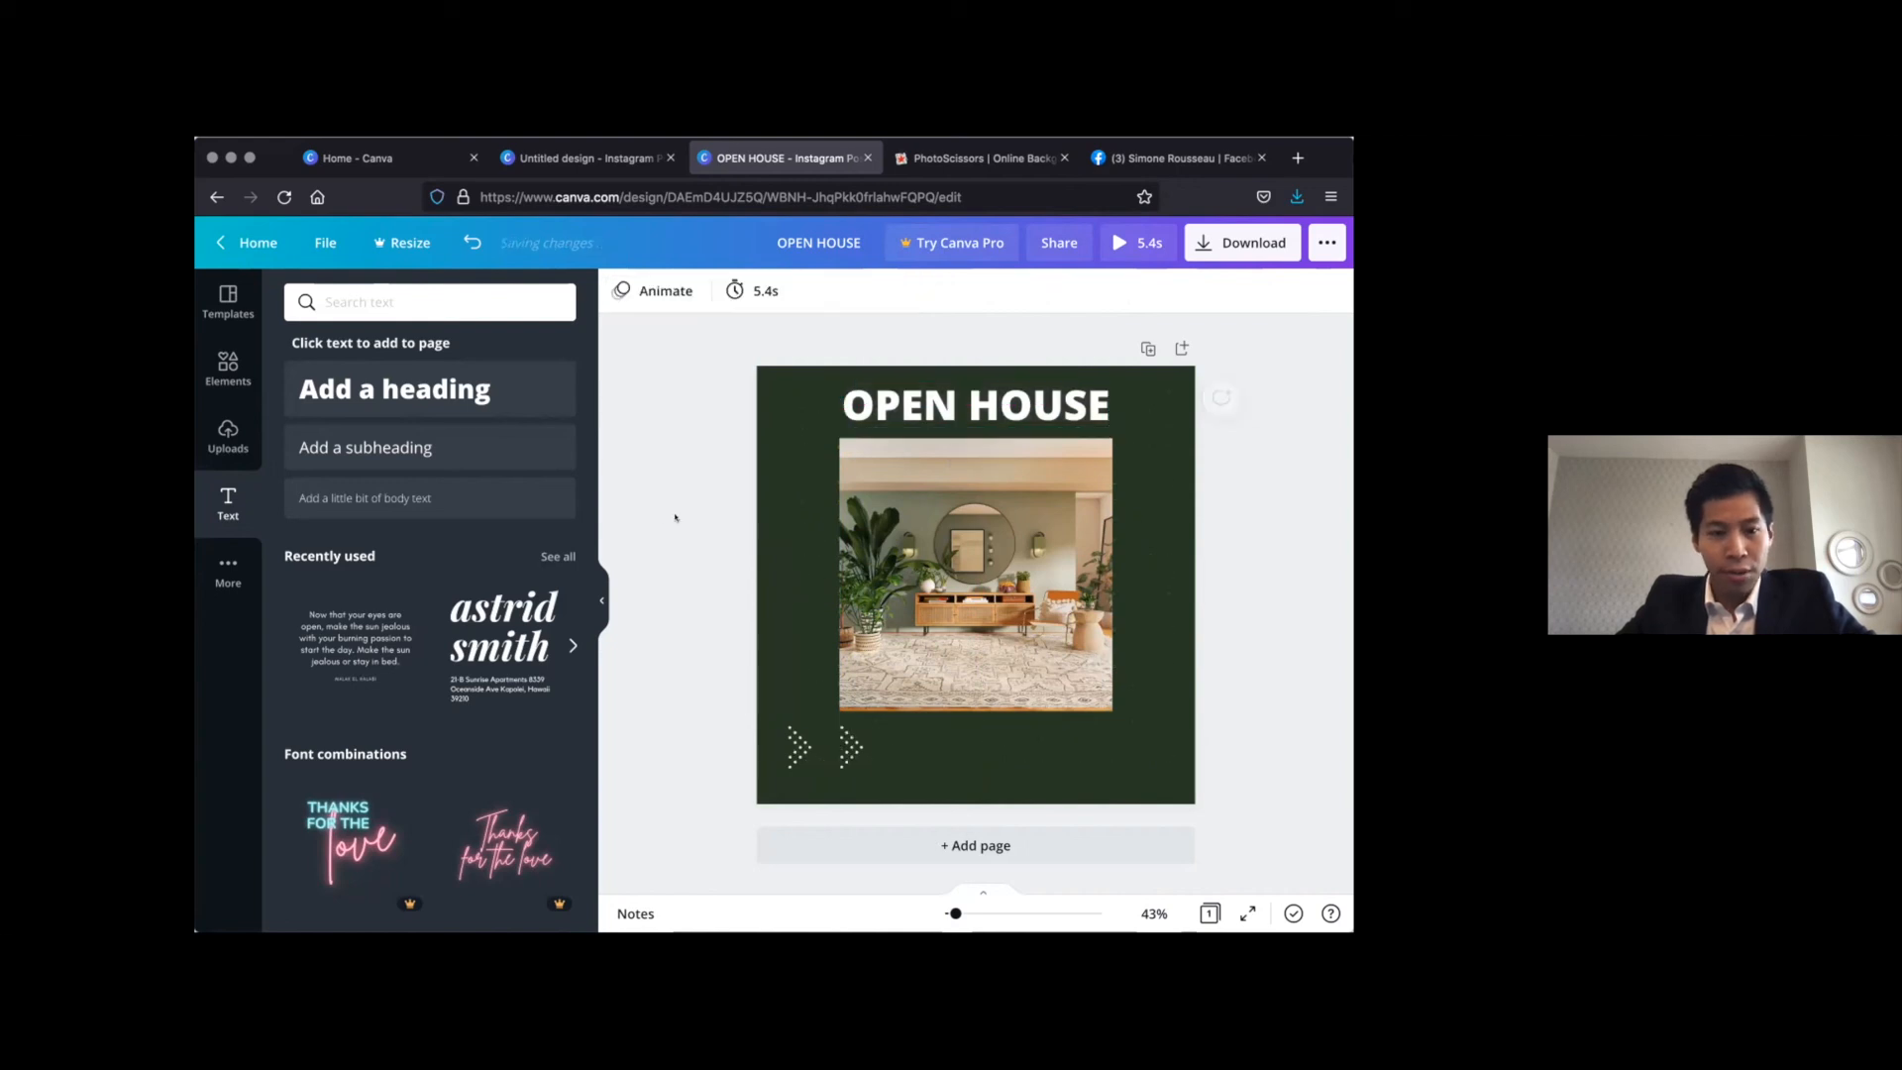
# Add a second heading that reads DM FOR PRICE
pyautogui.click(370, 398)
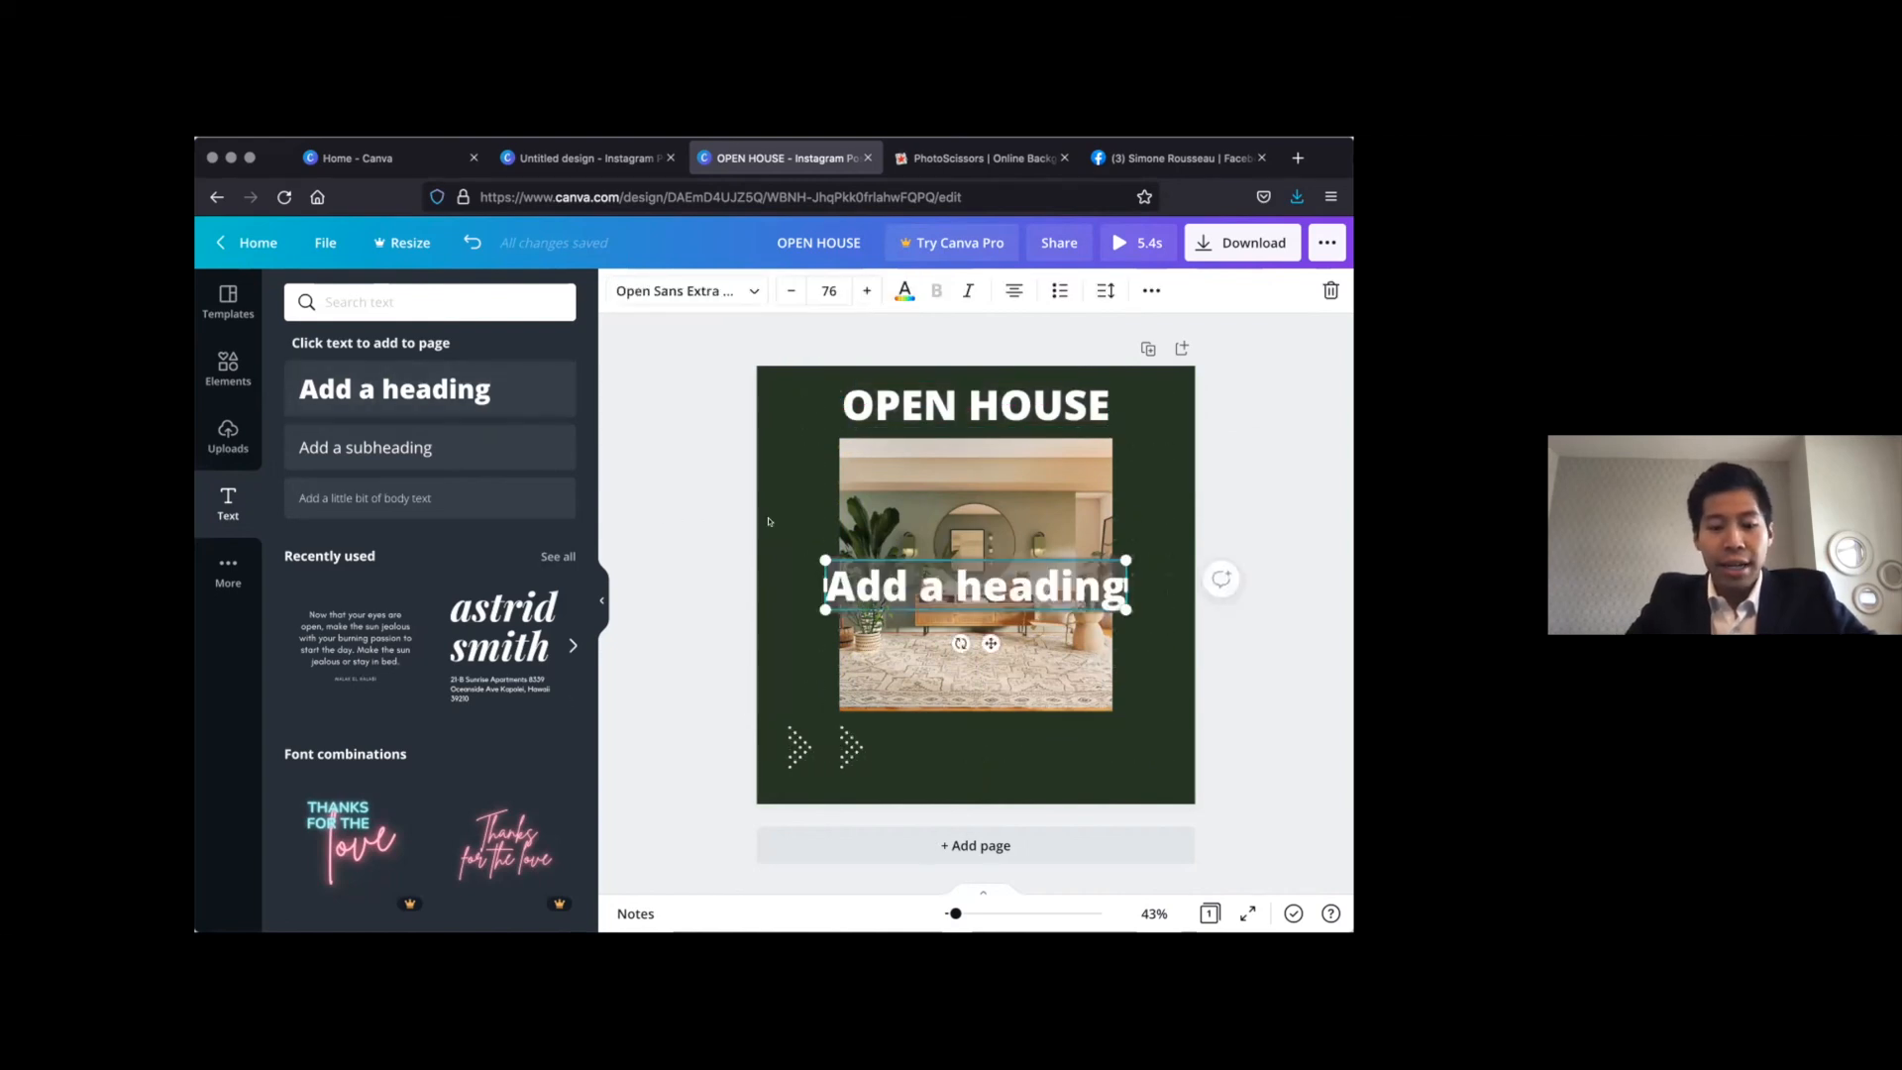
pyautogui.write('DM M')
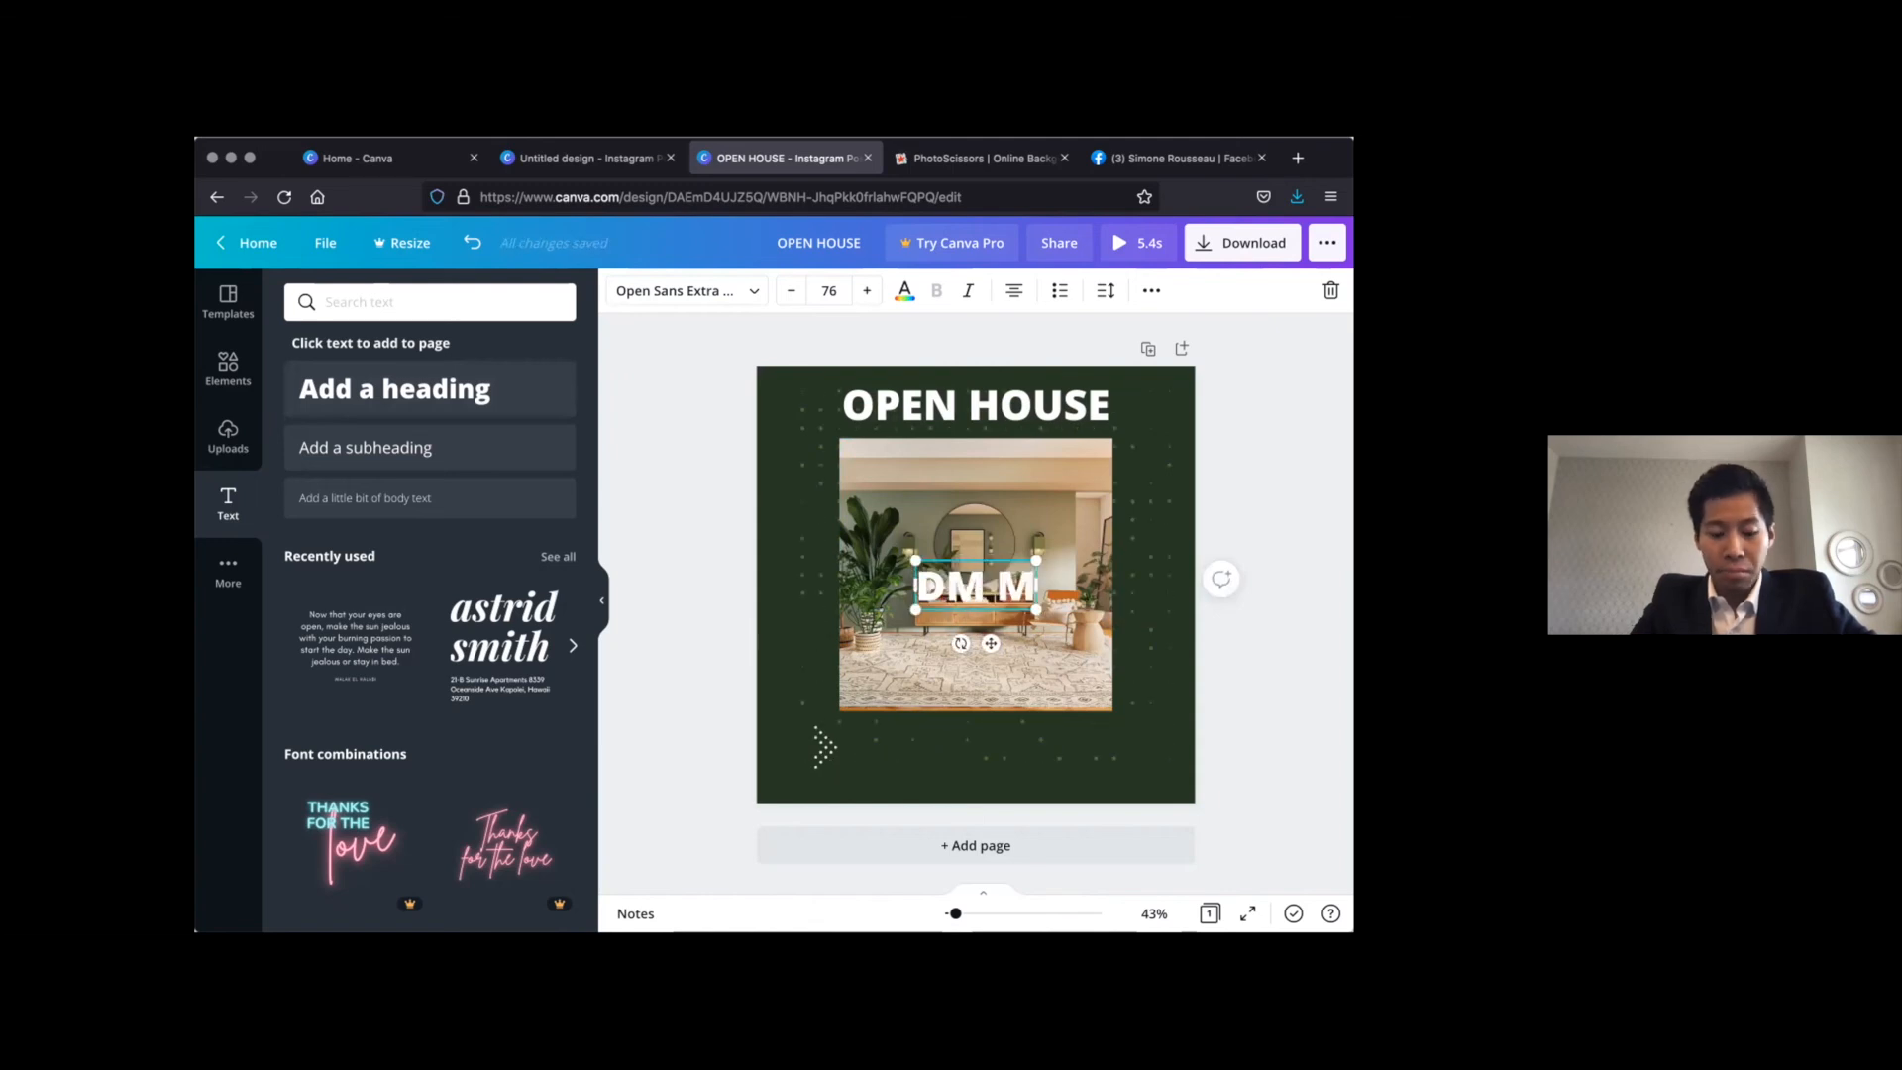
pyautogui.press('BackSpace')
pyautogui.press('BackSpace')
pyautogui.write('TODA')
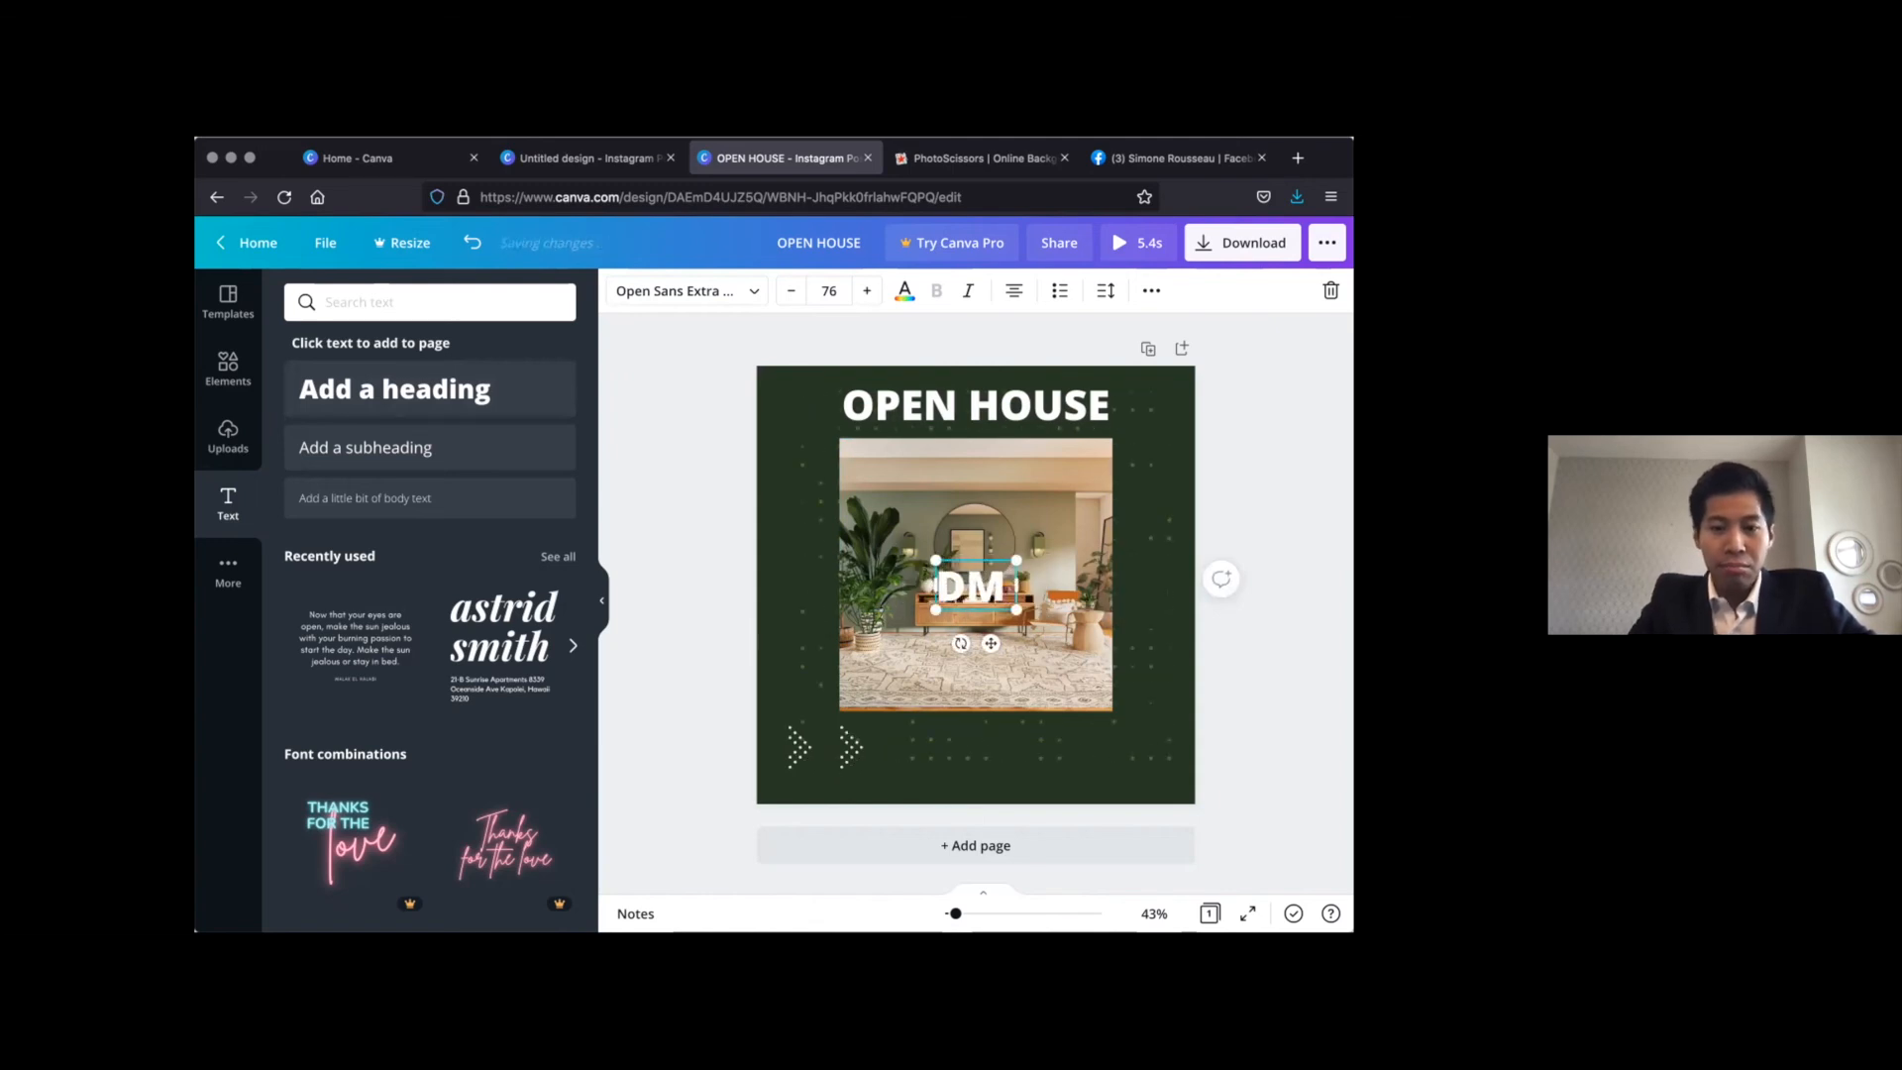
pyautogui.press('BackSpace')
pyautogui.press('BackSpace')
pyautogui.press('BackSpace')
pyautogui.press('BackSpace')
pyautogui.press('BackSpace')
pyautogui.write('FPR')
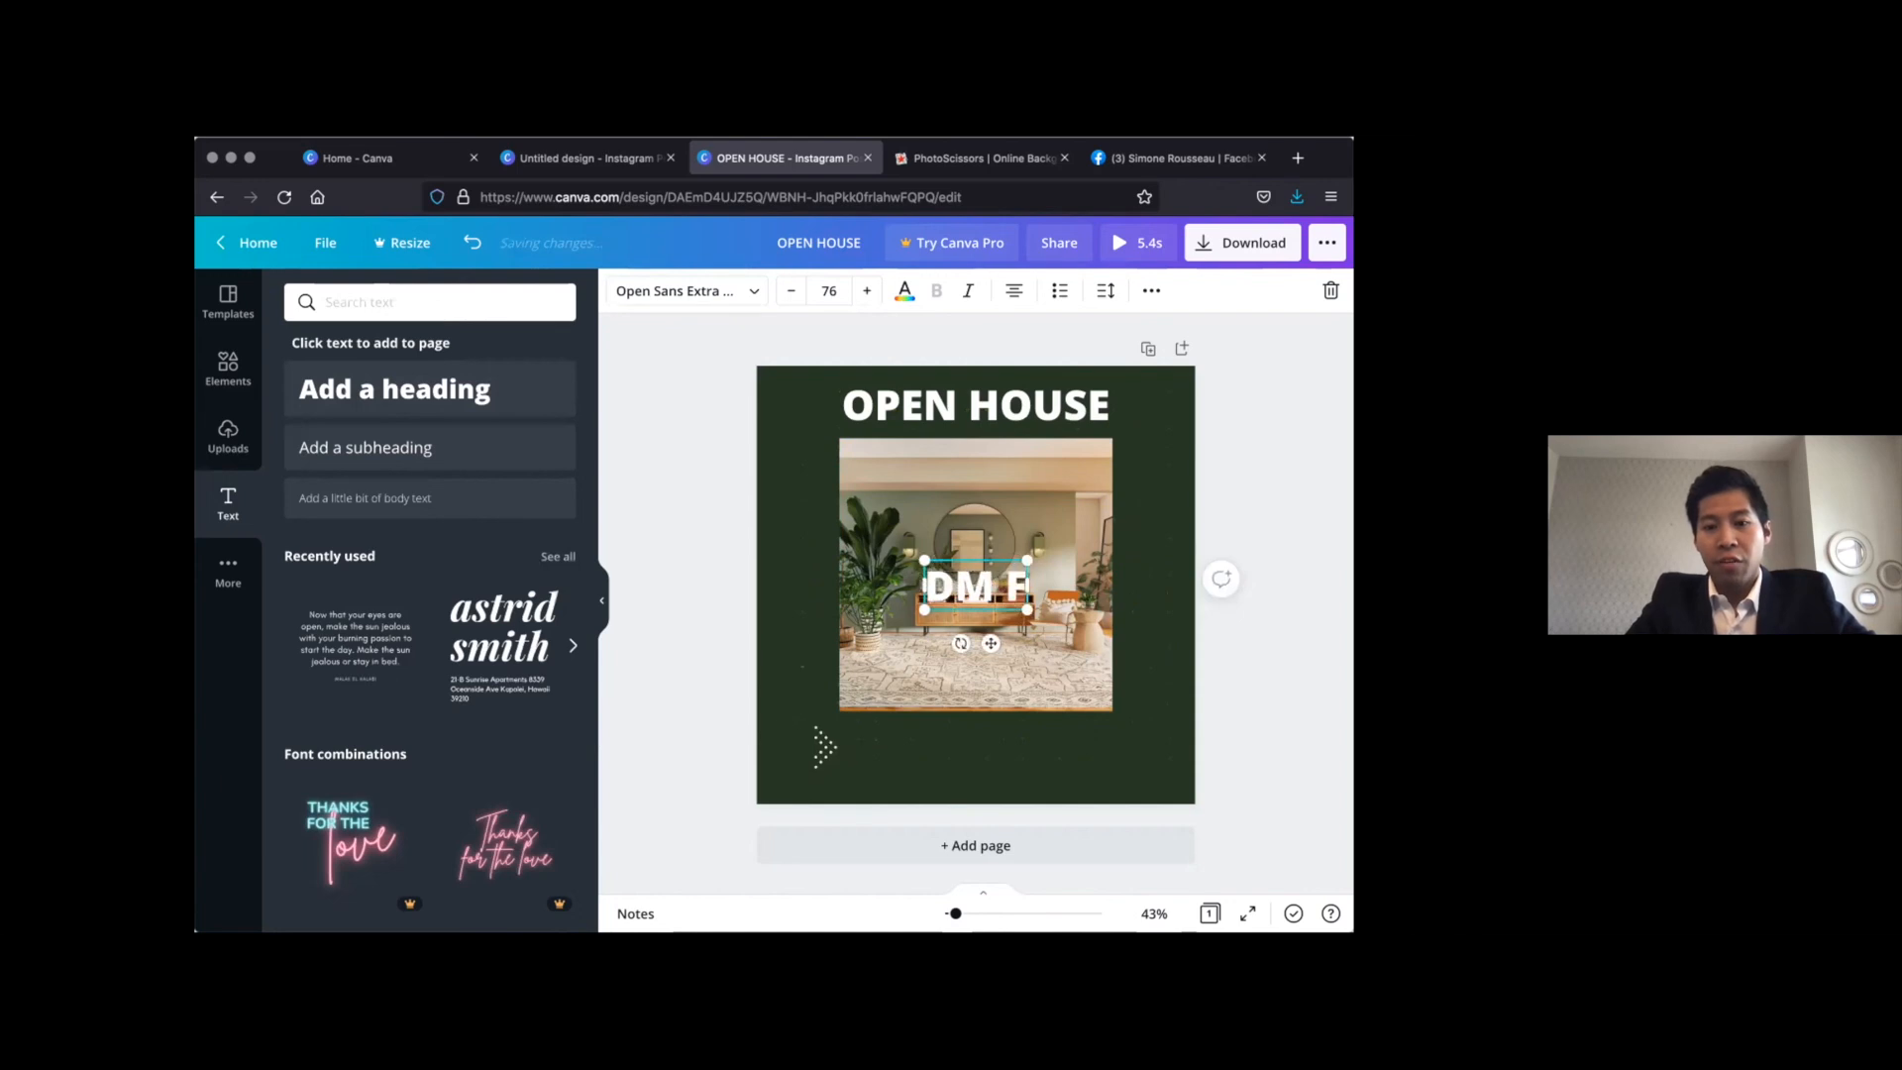
pyautogui.press('BackSpace')
pyautogui.press('BackSpace')
pyautogui.write('PR')
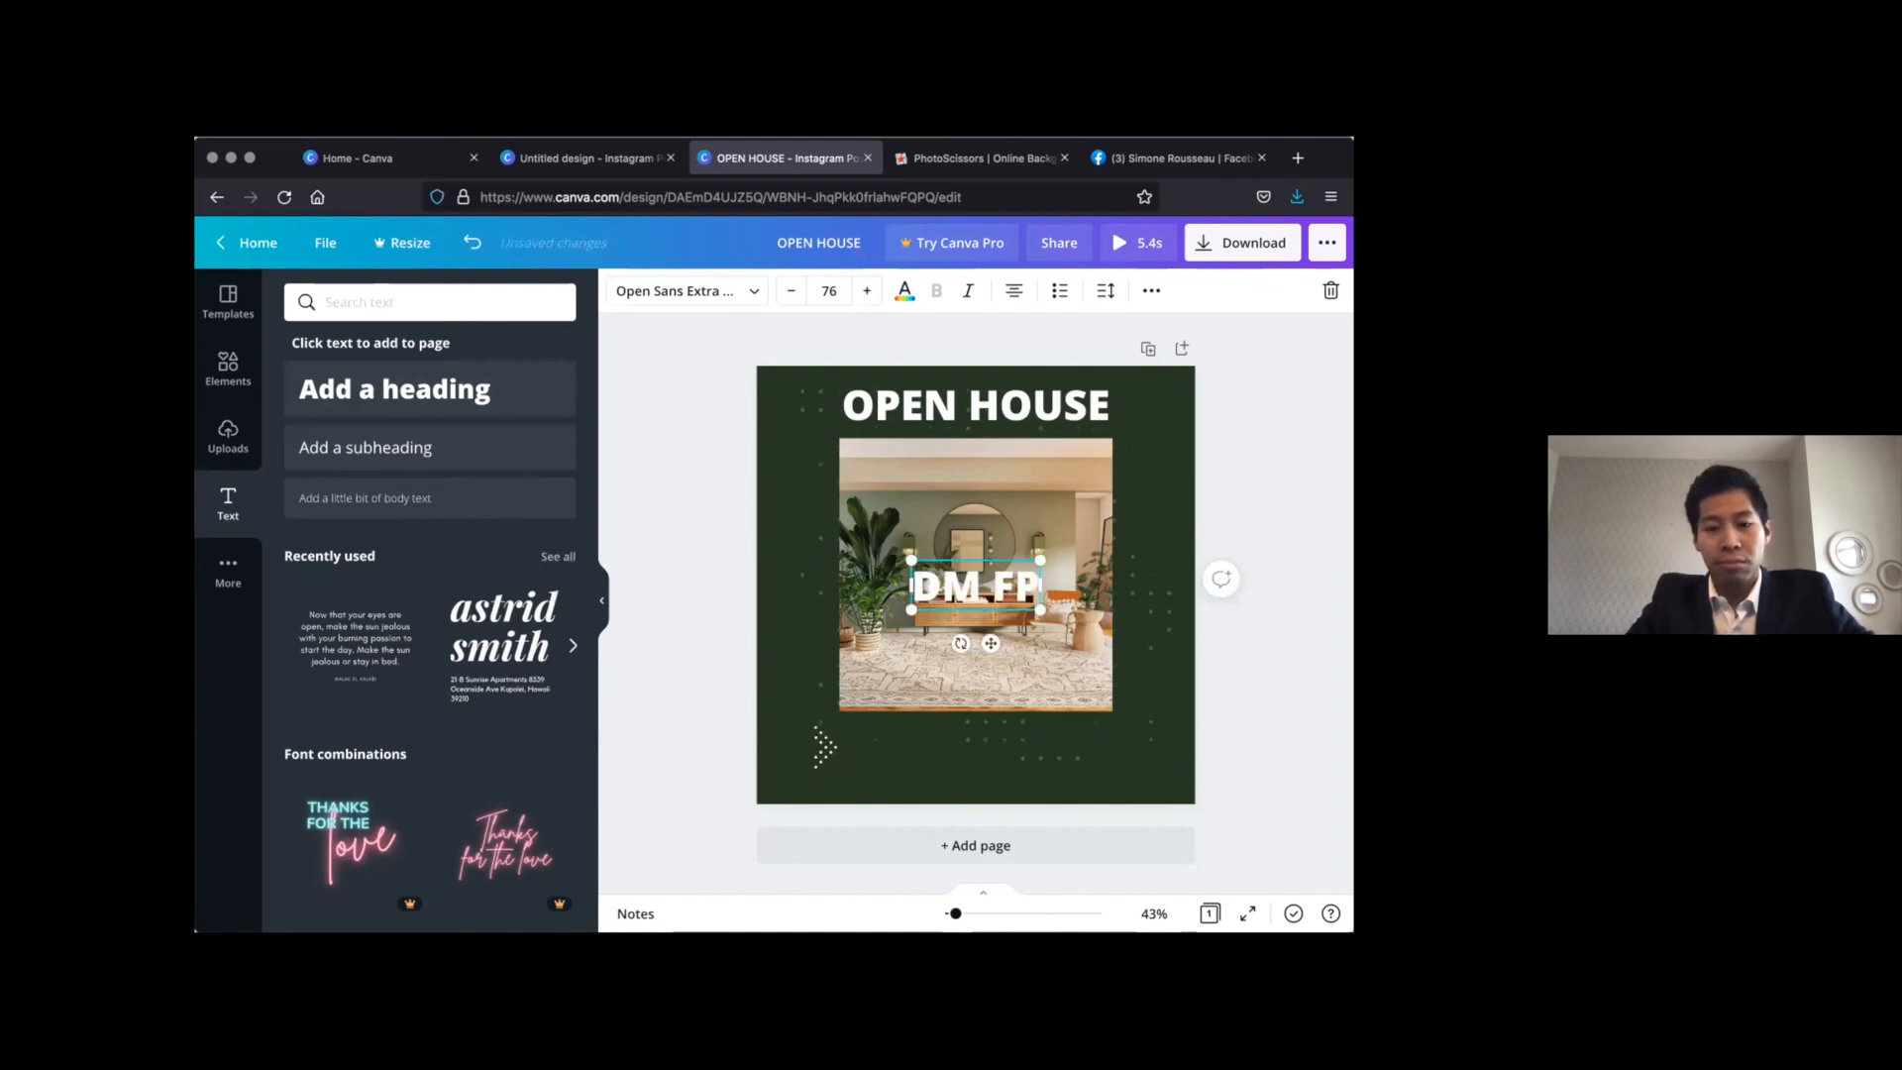
pyautogui.press('BackSpace')
pyautogui.press('BackSpace')
pyautogui.write('OR PRICE')
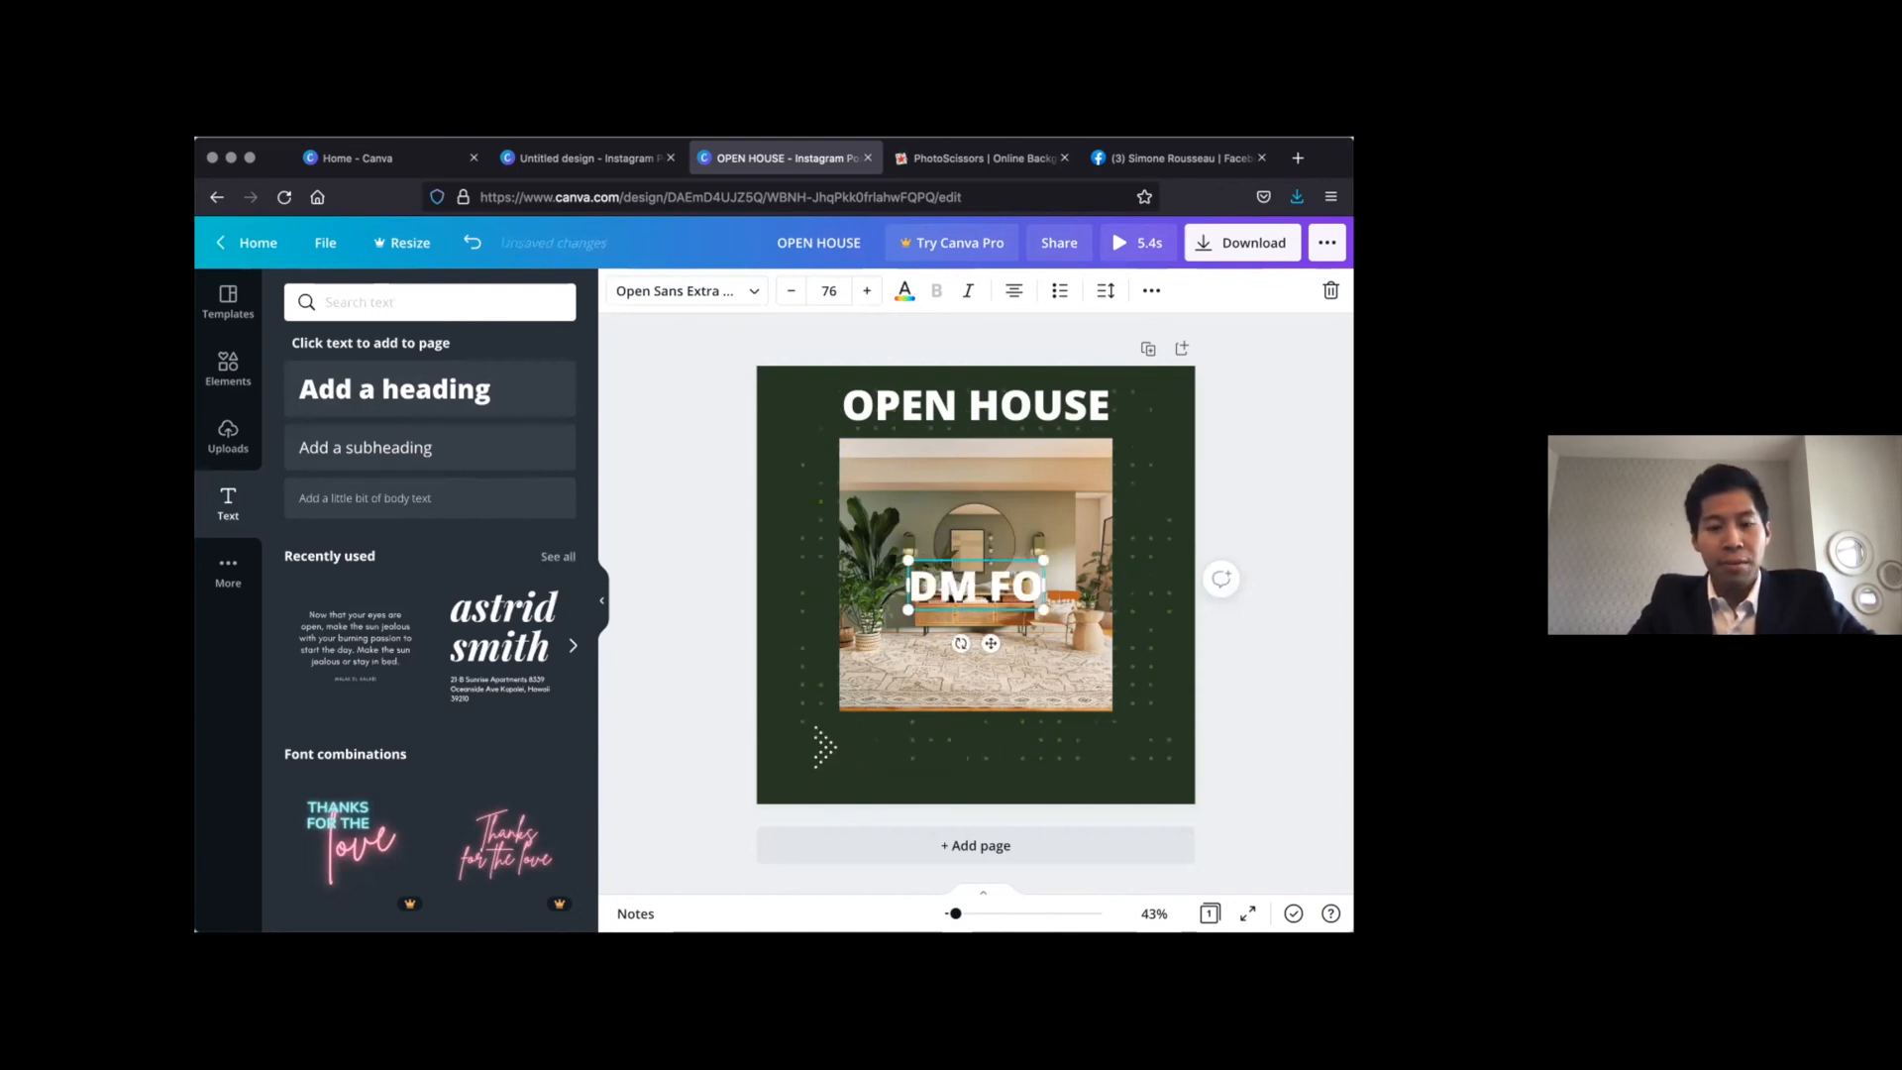
# Reduce the DM FOR PRICE text to font size 60 and move it below the photo
pyautogui.click(790, 290)
pyautogui.click(789, 290)
pyautogui.click(789, 291)
pyautogui.click(789, 291)
pyautogui.click(790, 290)
pyautogui.click(789, 290)
pyautogui.click(790, 290)
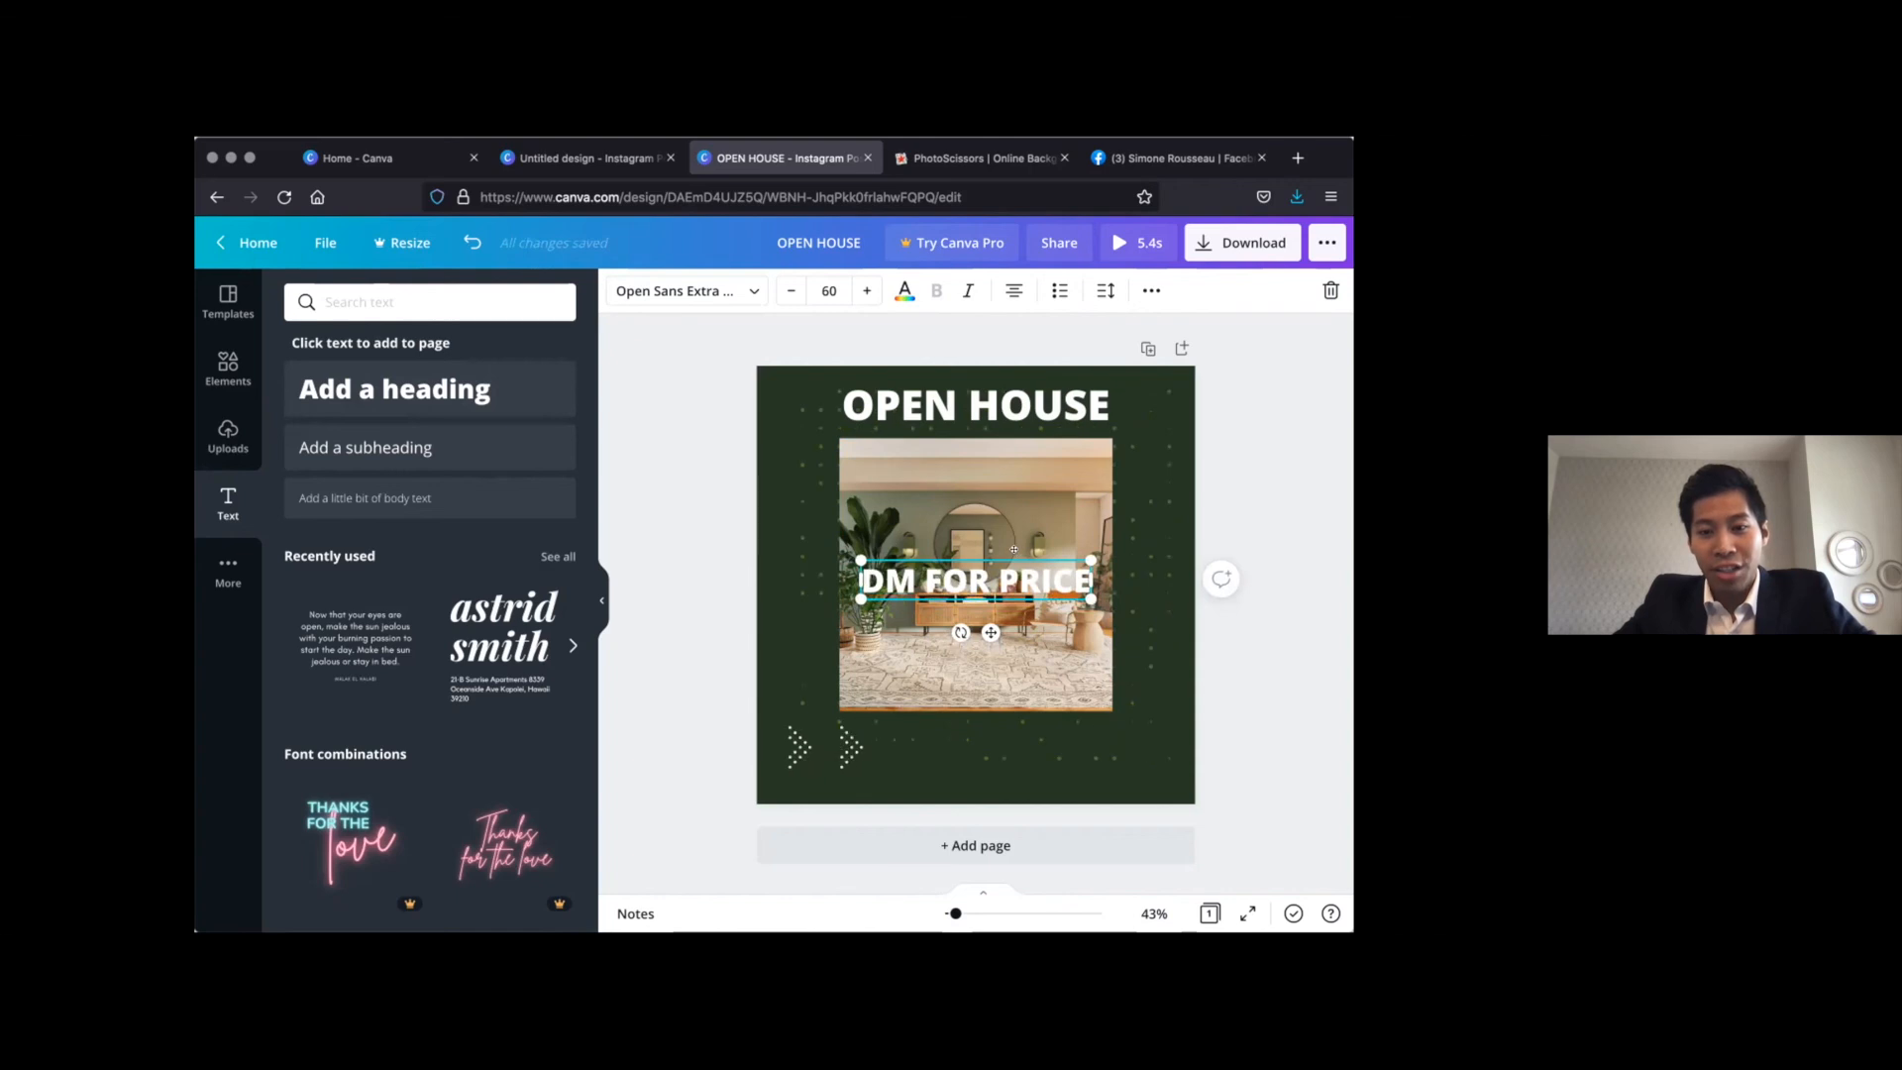
pyautogui.moveTo(1011, 711); pyautogui.dragTo(1028, 715)
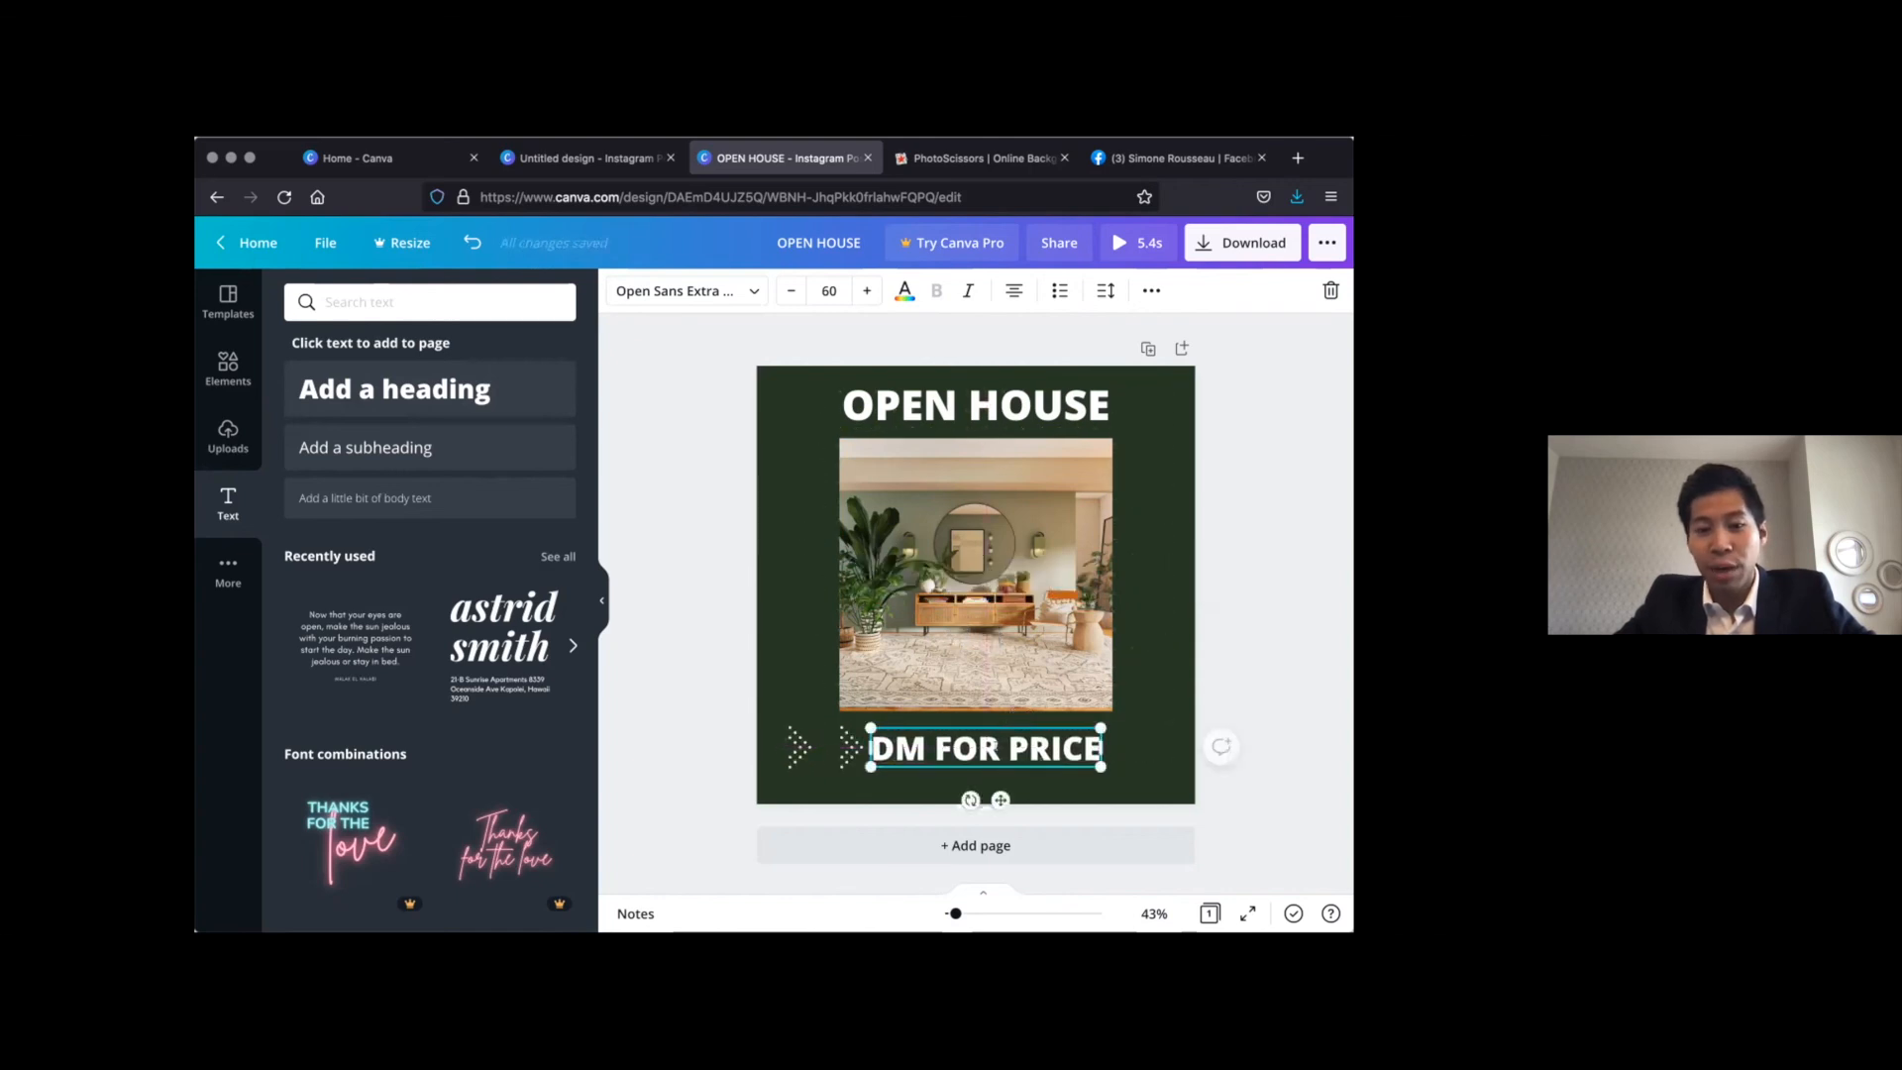
# Shrink the DM FOR PRICE text a little further and position it just right of the animated dotted arrows
pyautogui.click(790, 290)
pyautogui.click(791, 290)
pyautogui.click(780, 286)
pyautogui.click(681, 531)
pyautogui.moveTo(1007, 744); pyautogui.dragTo(992, 746)
pyautogui.click(708, 700)
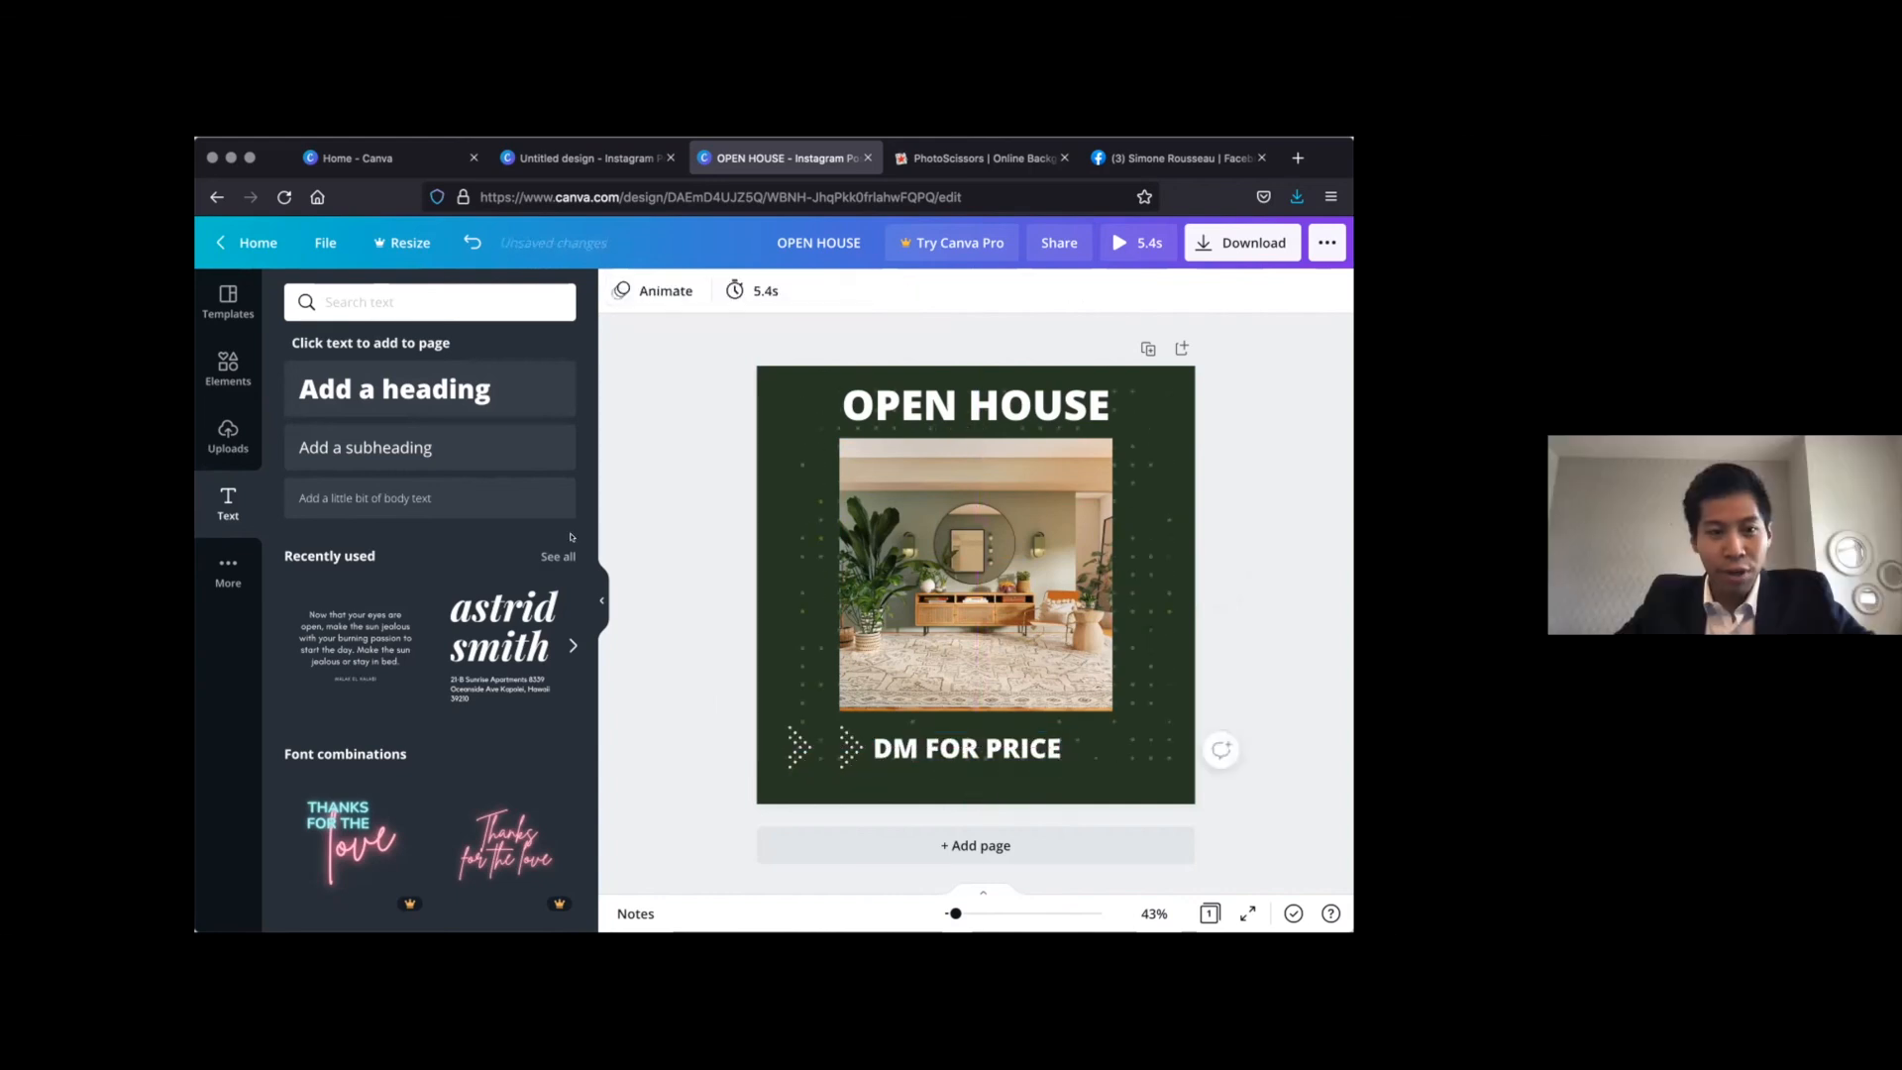
# Add the uploaded white eXp Realty logo, shrunk to about 147 × 76, in the design's lower-right corner
pyautogui.click(222, 424)
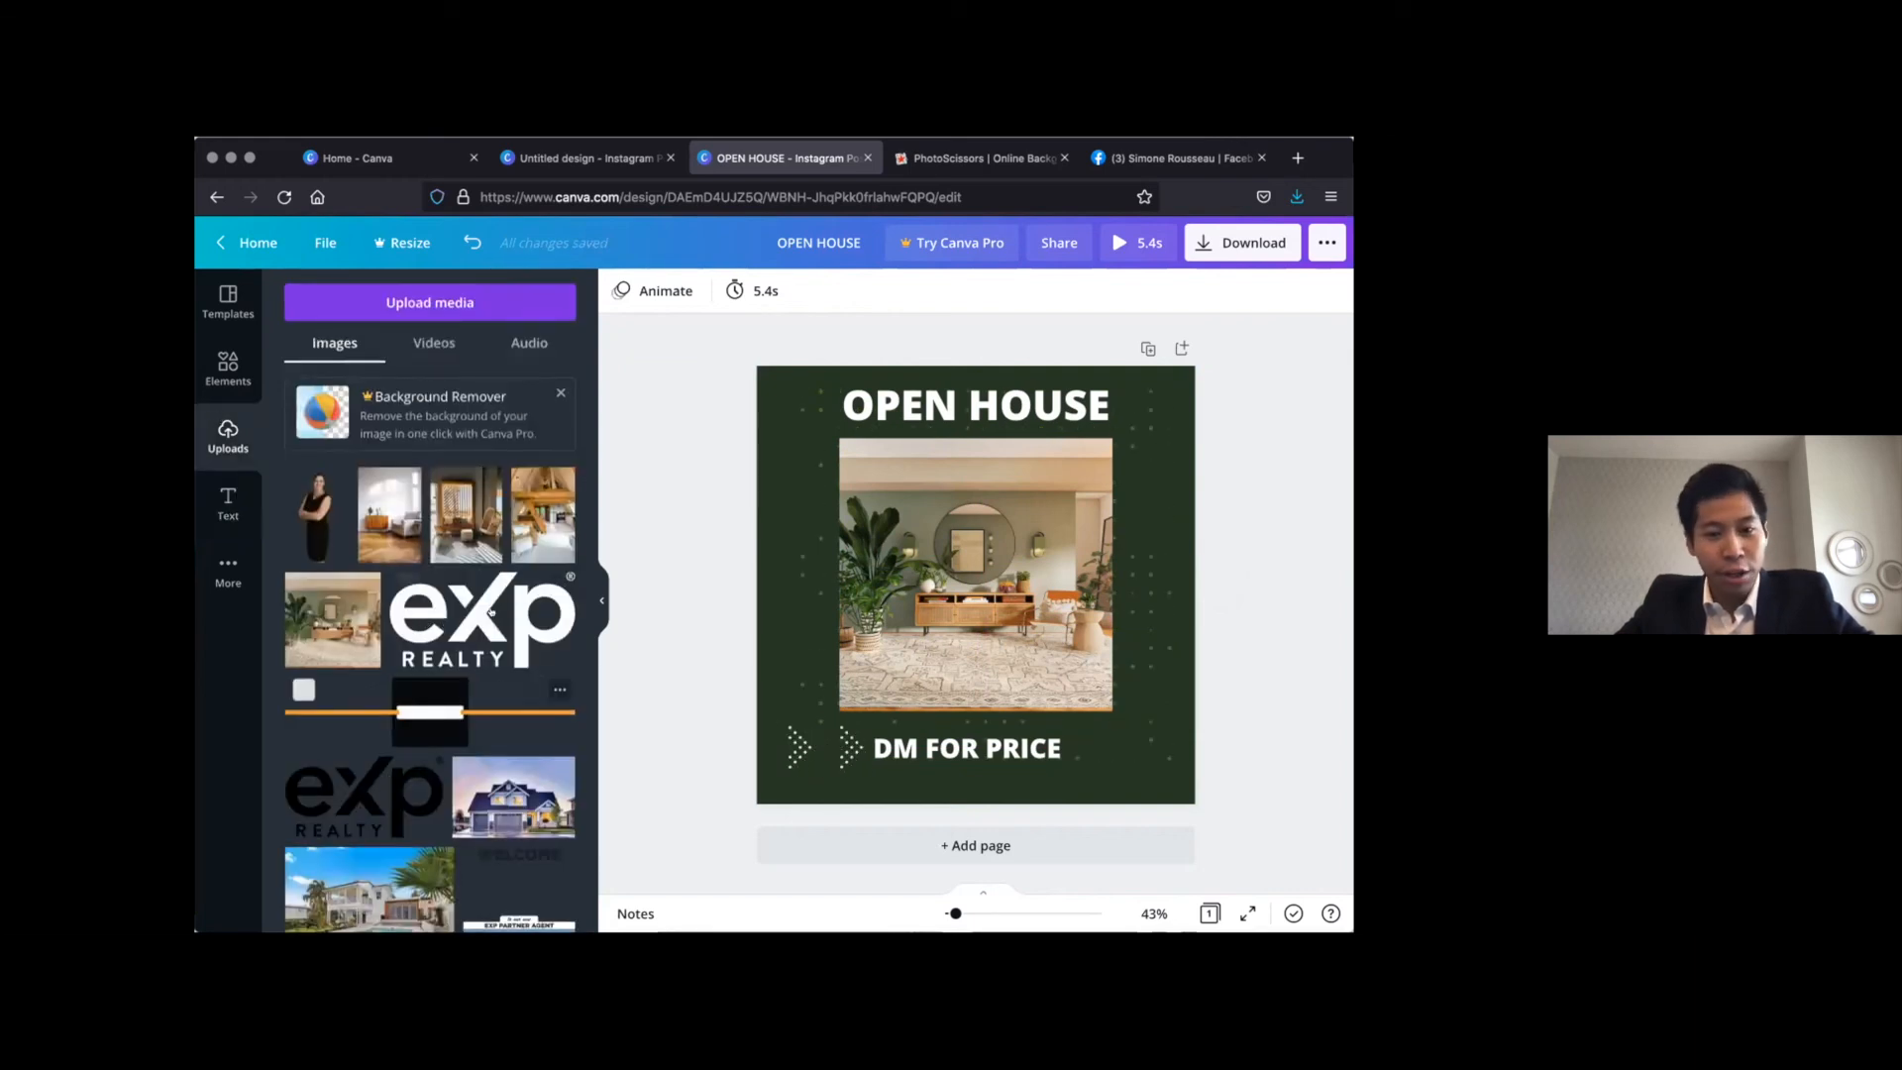
pyautogui.click(491, 612)
pyautogui.moveTo(830, 504); pyautogui.dragTo(1123, 761)
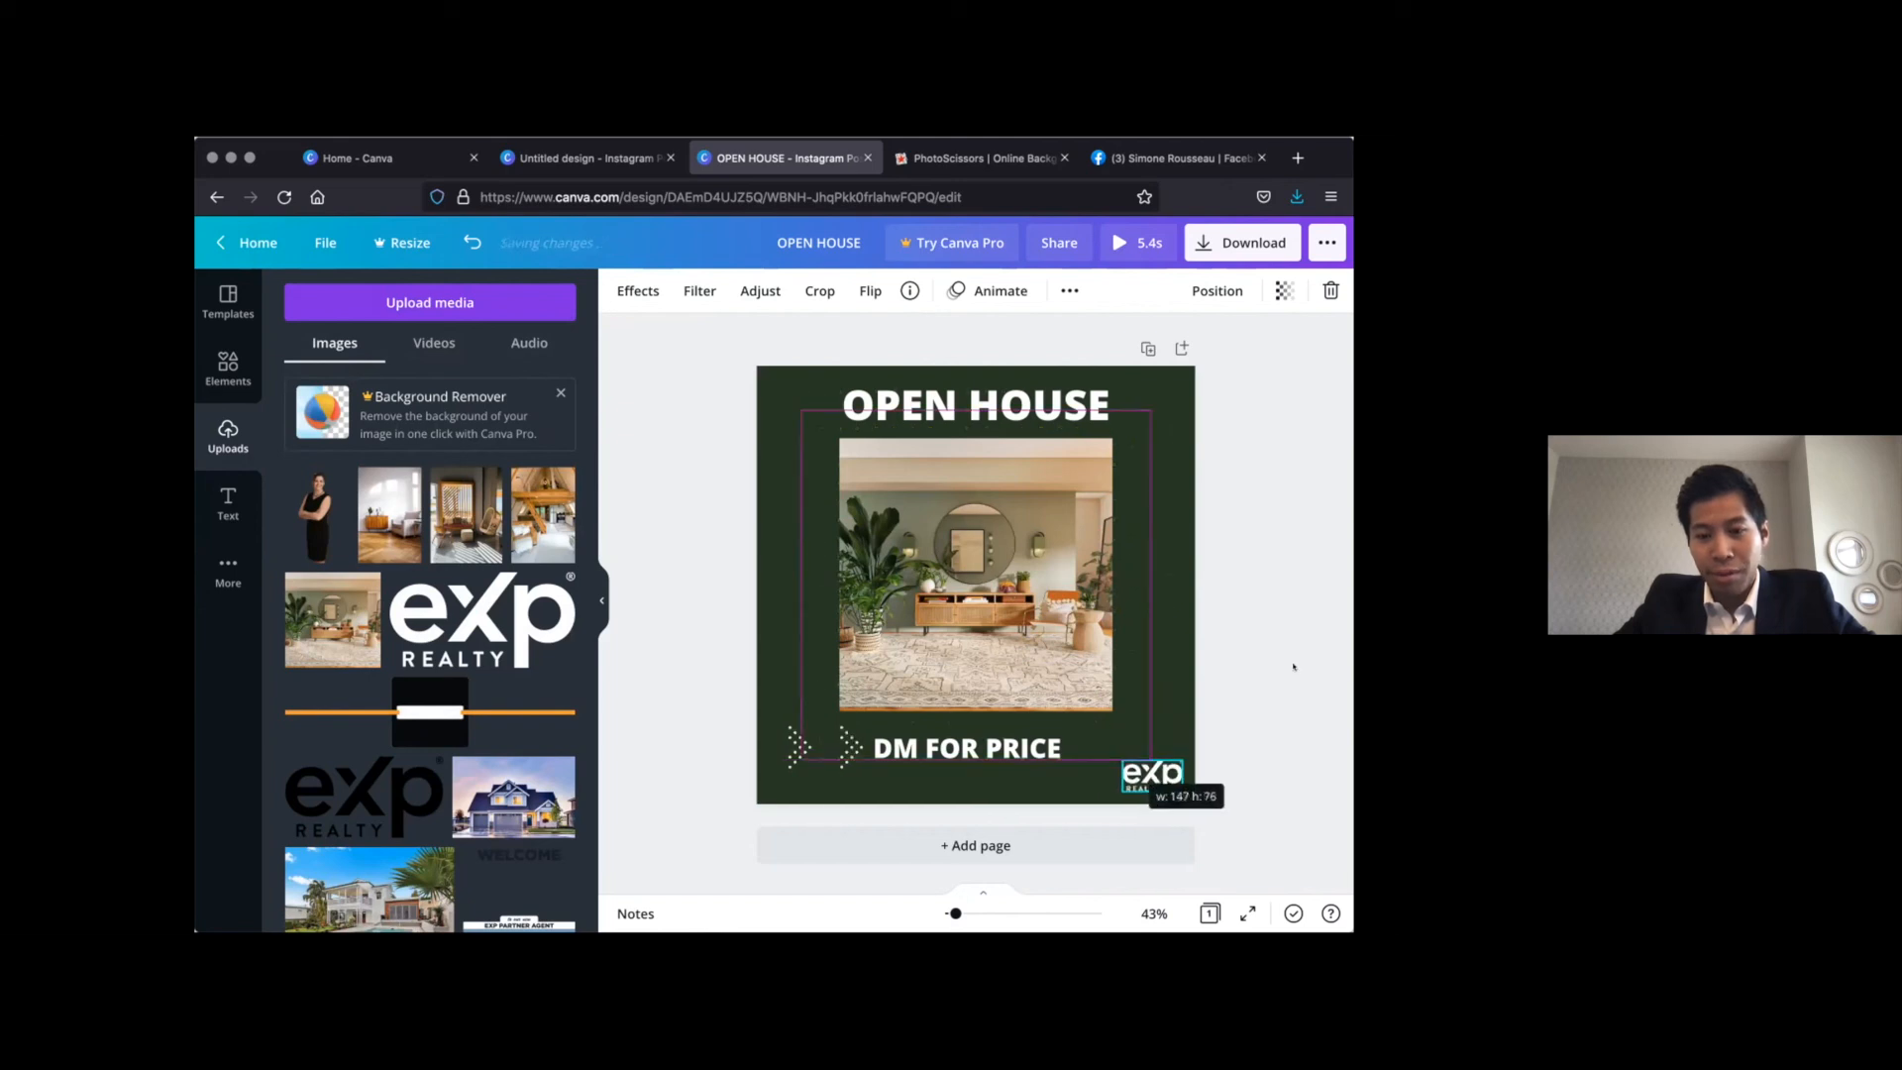
pyautogui.click(1290, 563)
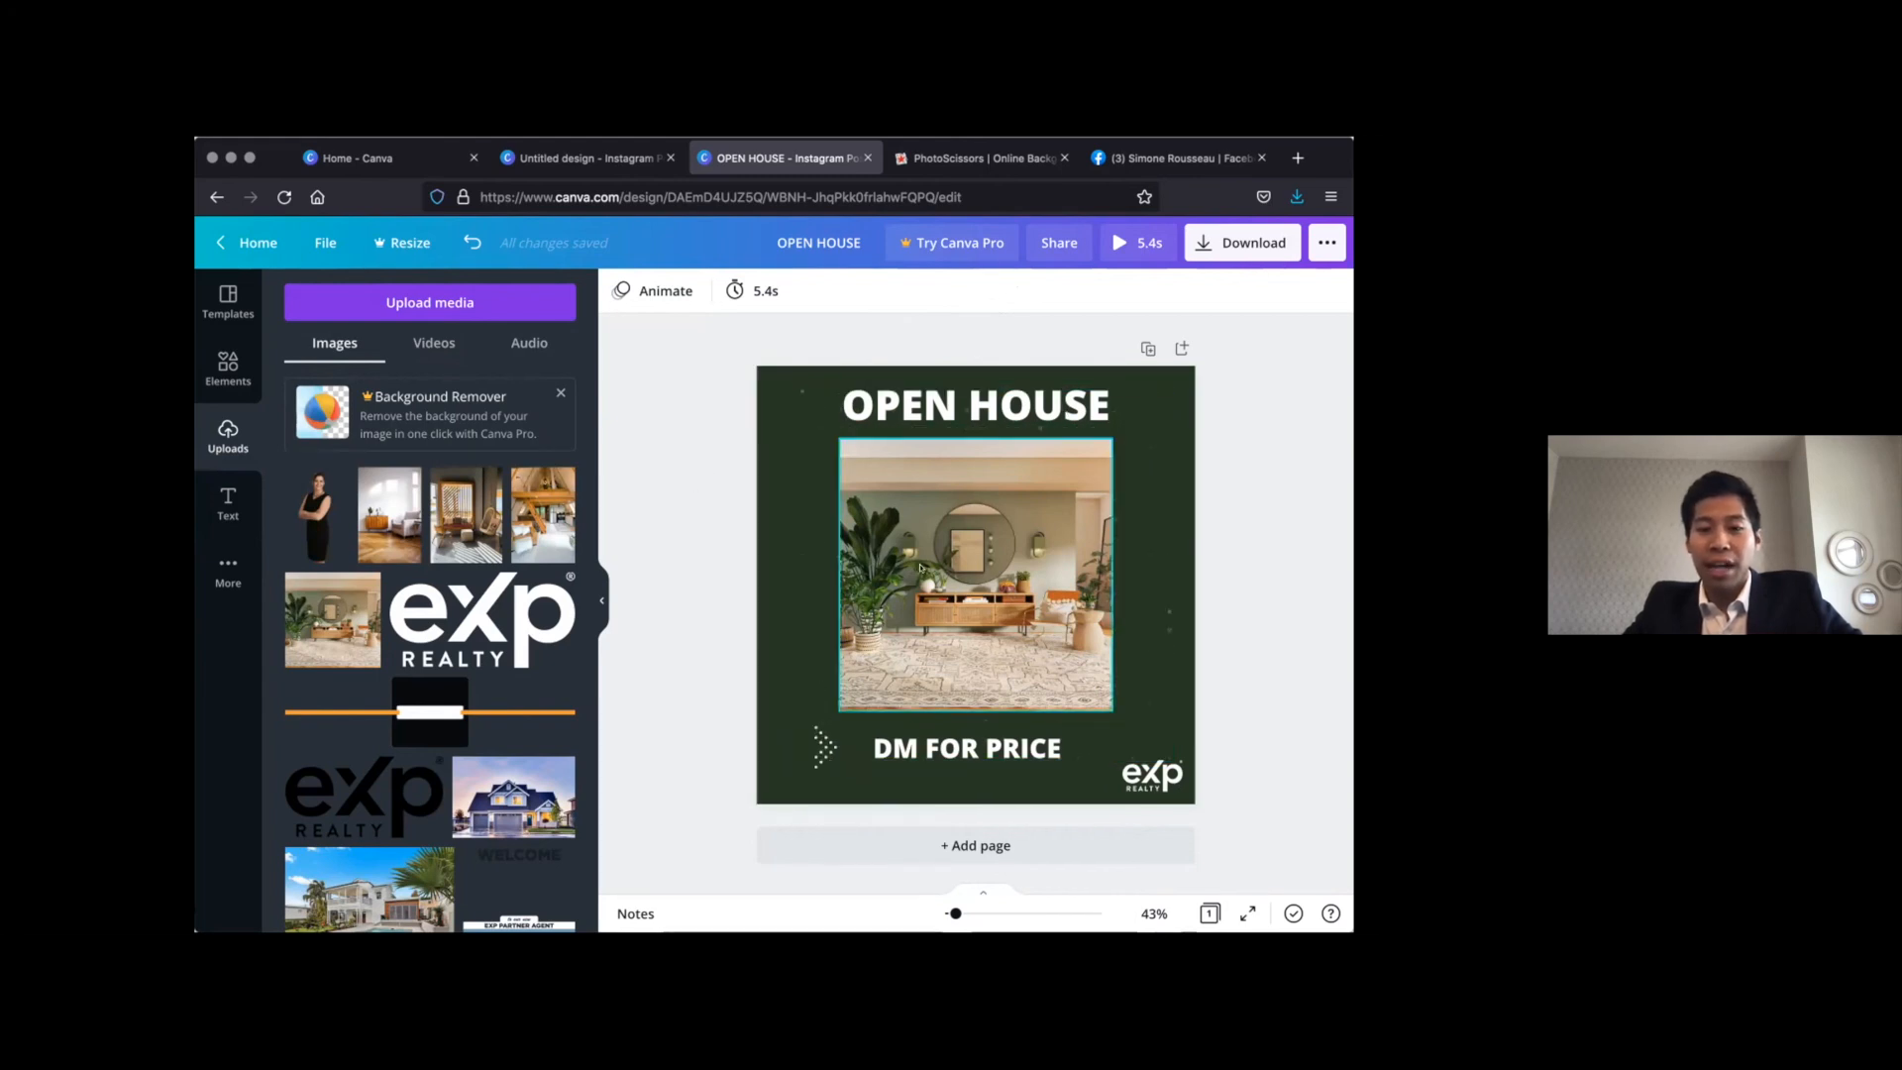
pyautogui.click(985, 456)
pyautogui.click(975, 408)
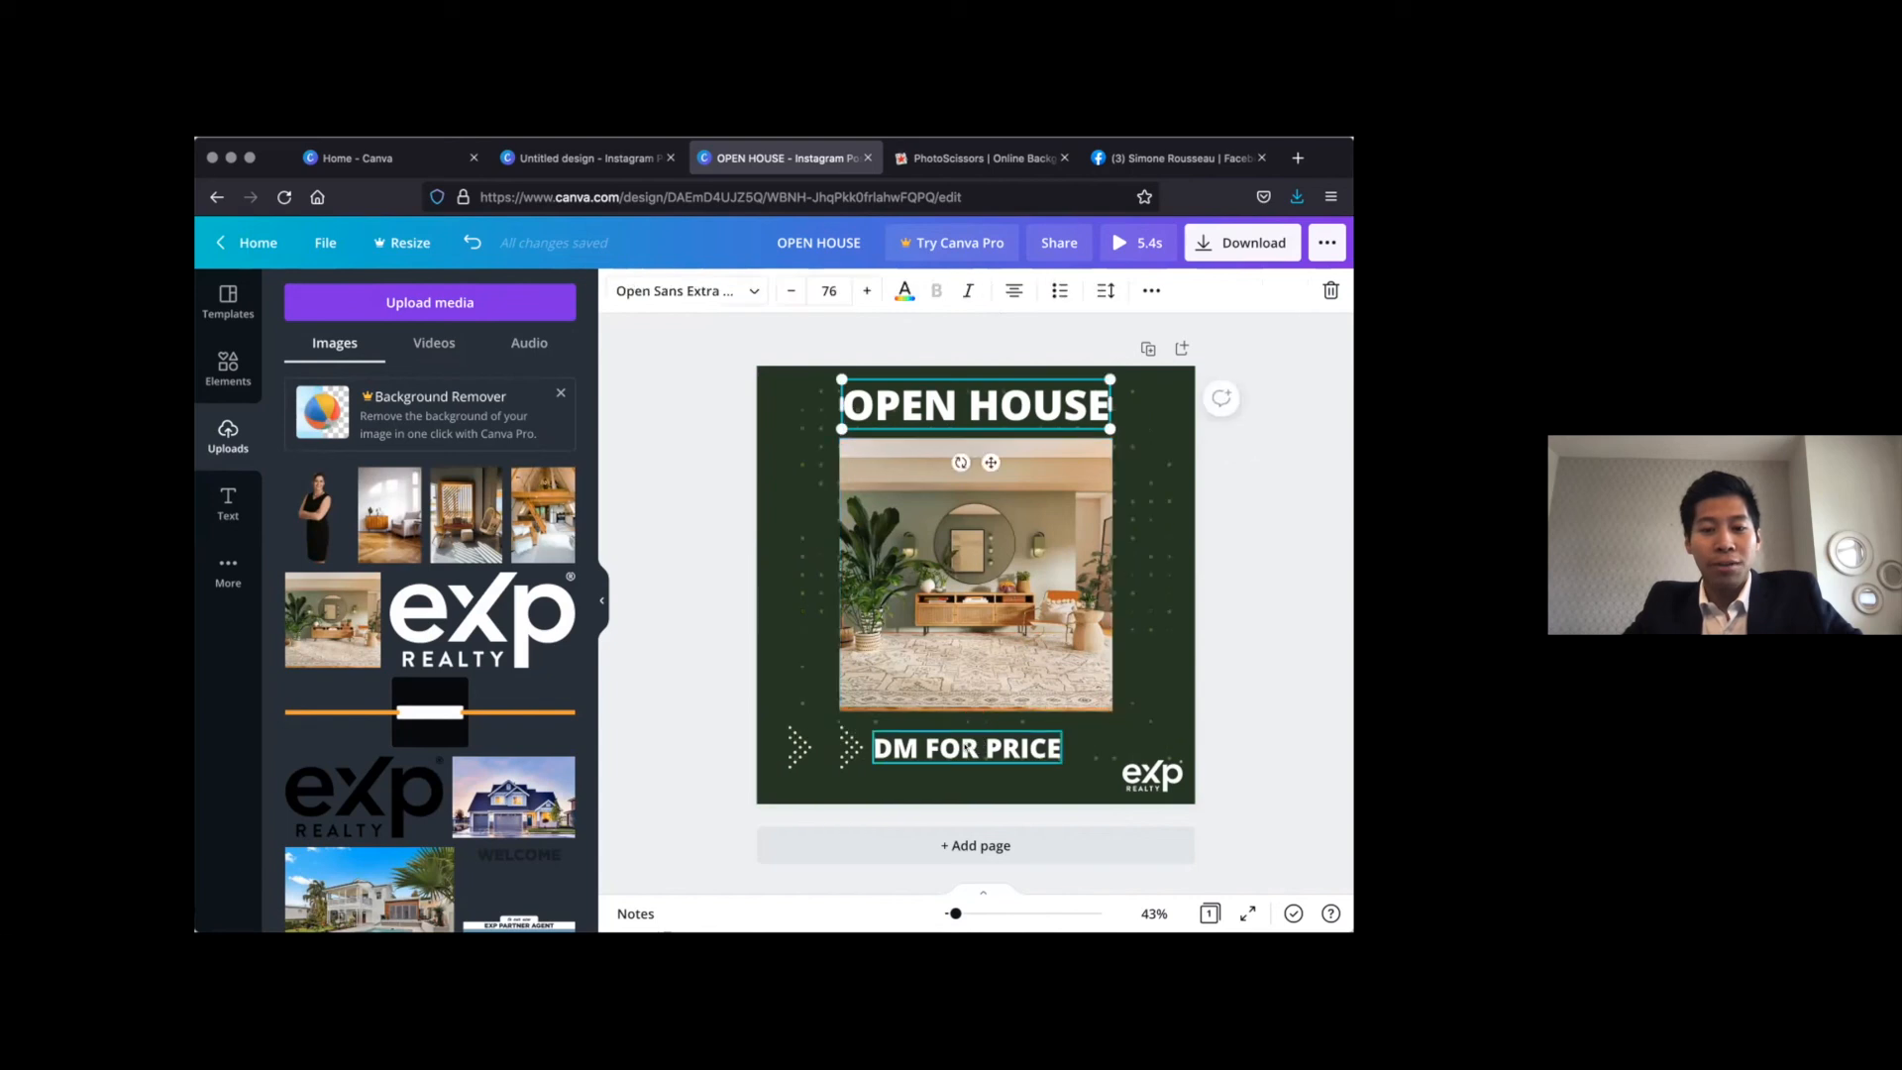
pyautogui.click(967, 749)
pyautogui.click(1152, 775)
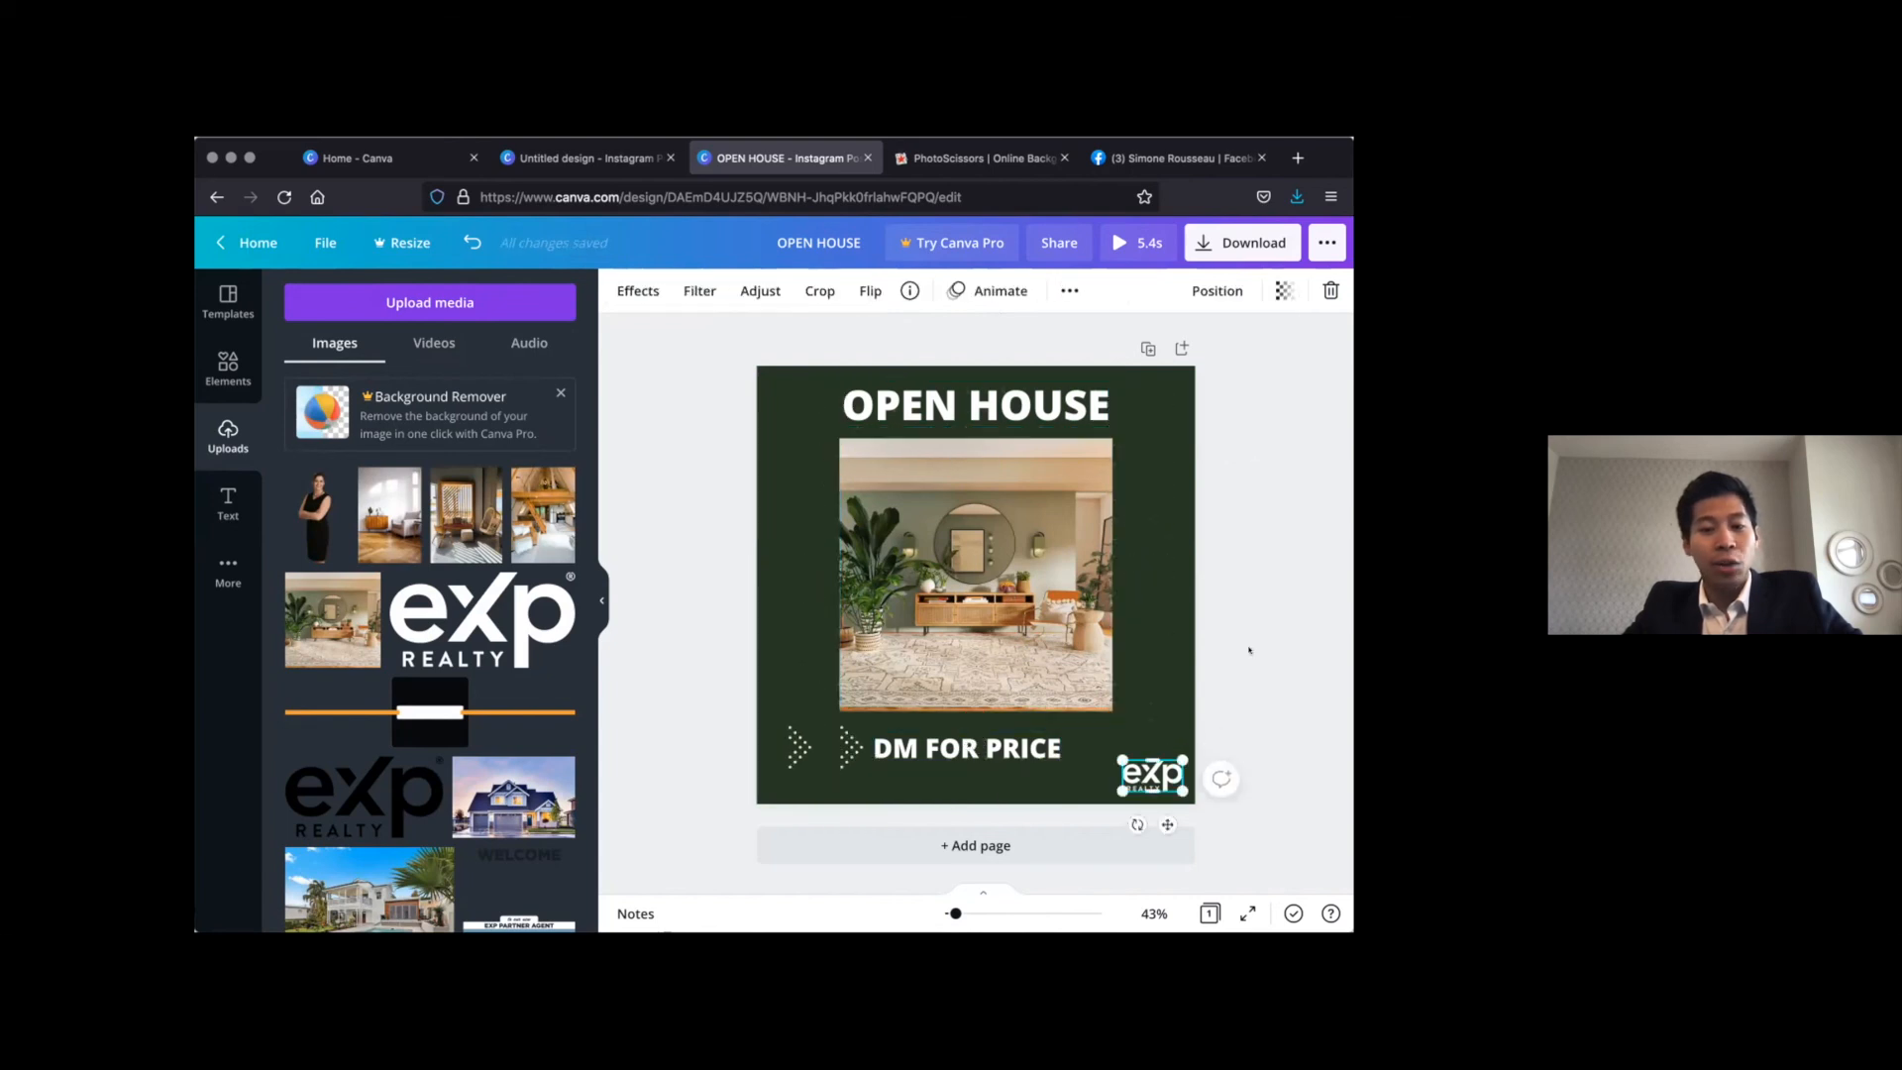
pyautogui.click(1292, 576)
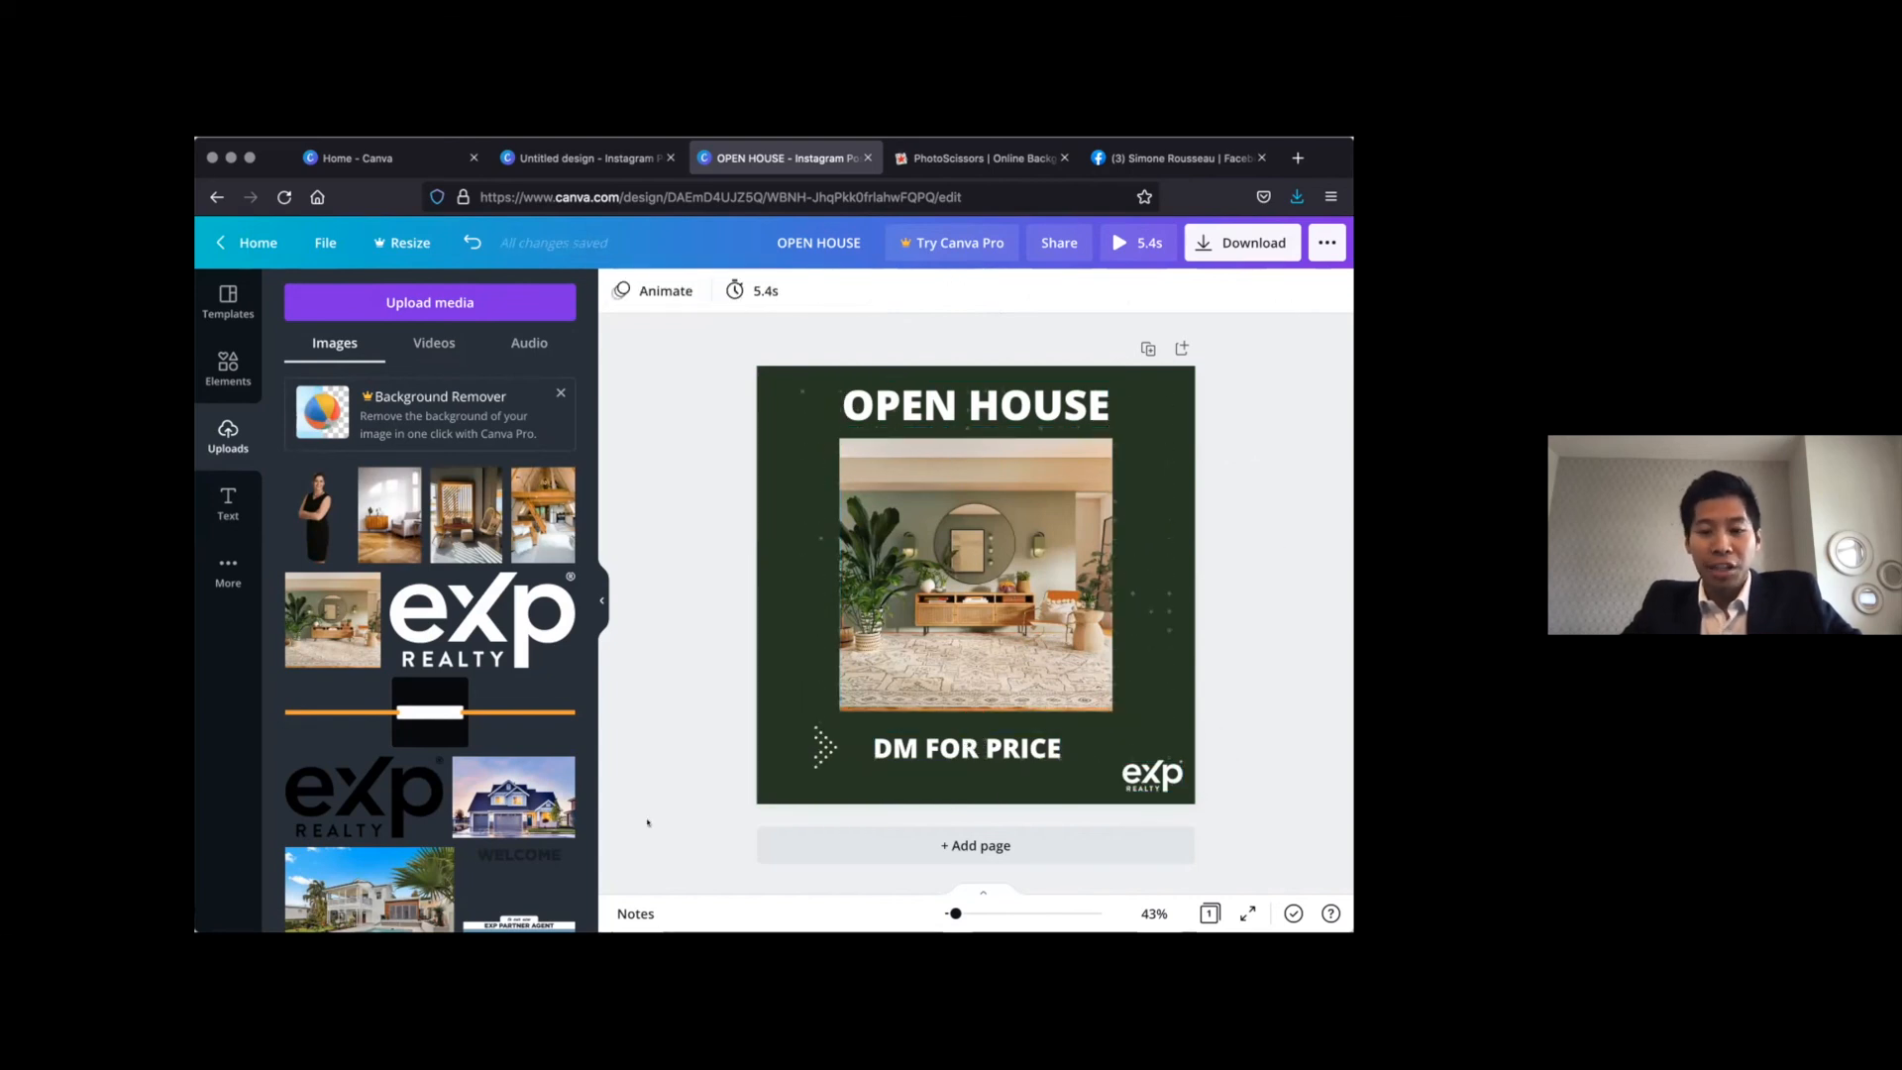